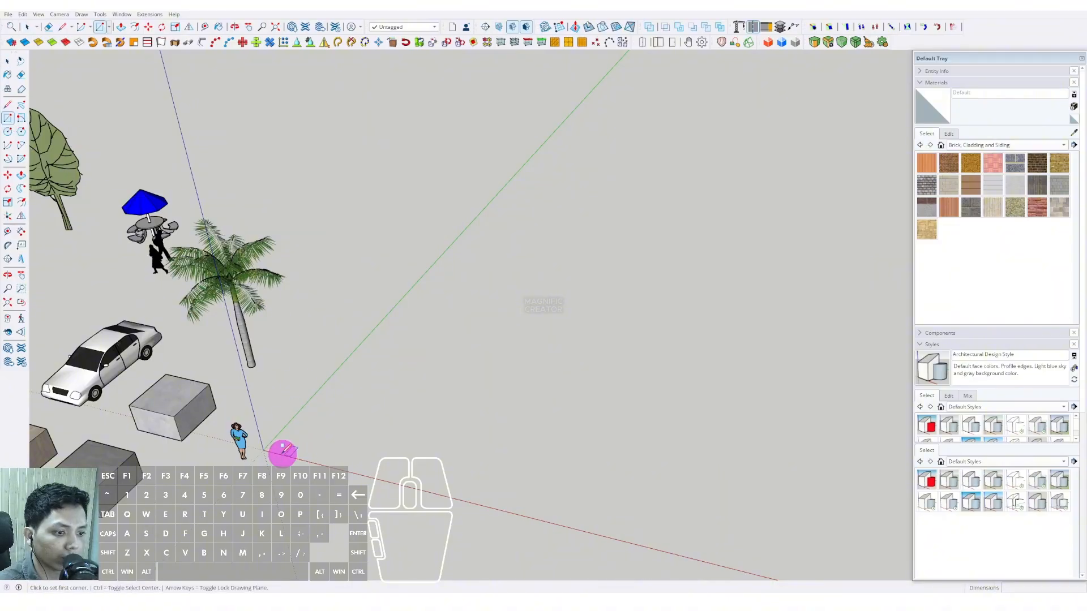
Draw a ground rectangle of about 11715 by 14781 mm, starting at the origin and extending along the red and green axes
{"action": "left_click", "coordinate": [264, 450]}
{"action": "scroll", "coordinate": [544, 365], "scroll_direction": "down", "scroll_amount": 3}
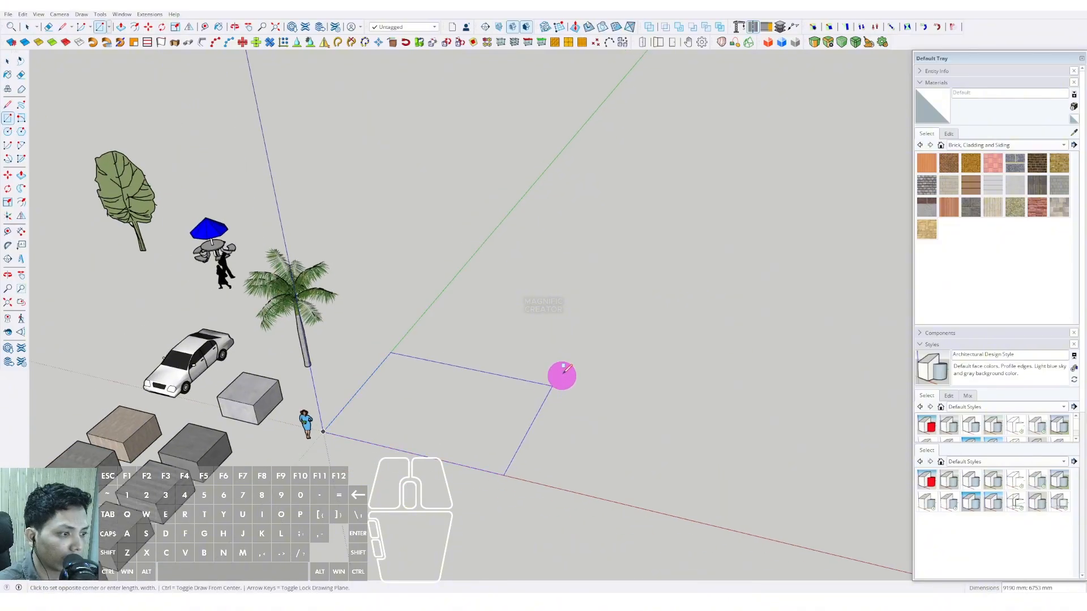
{"action": "left_click", "coordinate": [628, 312]}
{"action": "key", "text": "space"}
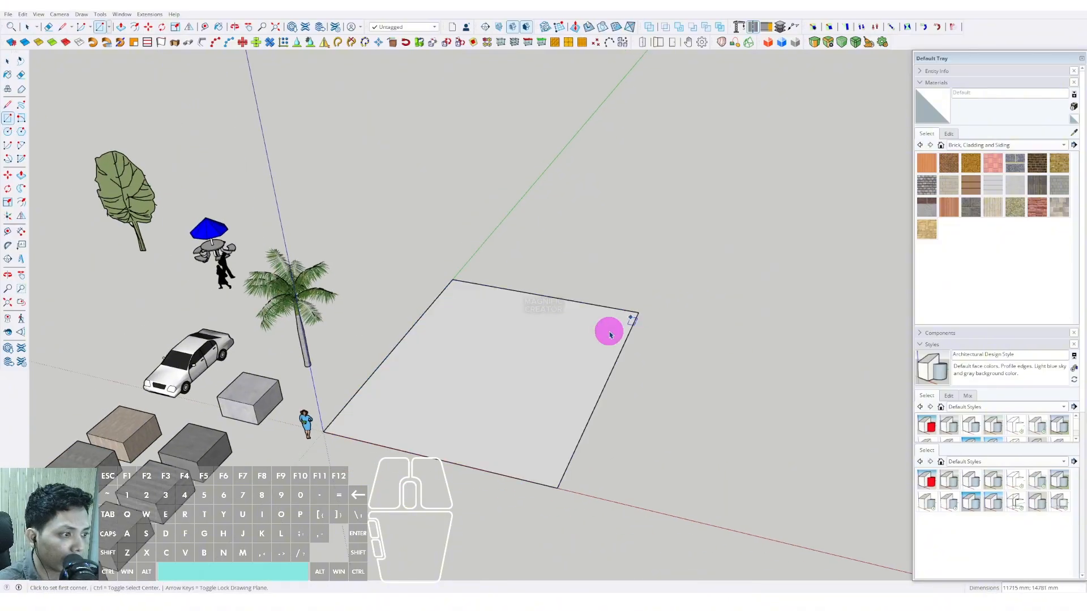
{"action": "middle_click_drag", "start_coordinate": [606, 330], "coordinate": [509, 375], "text": "shift"}
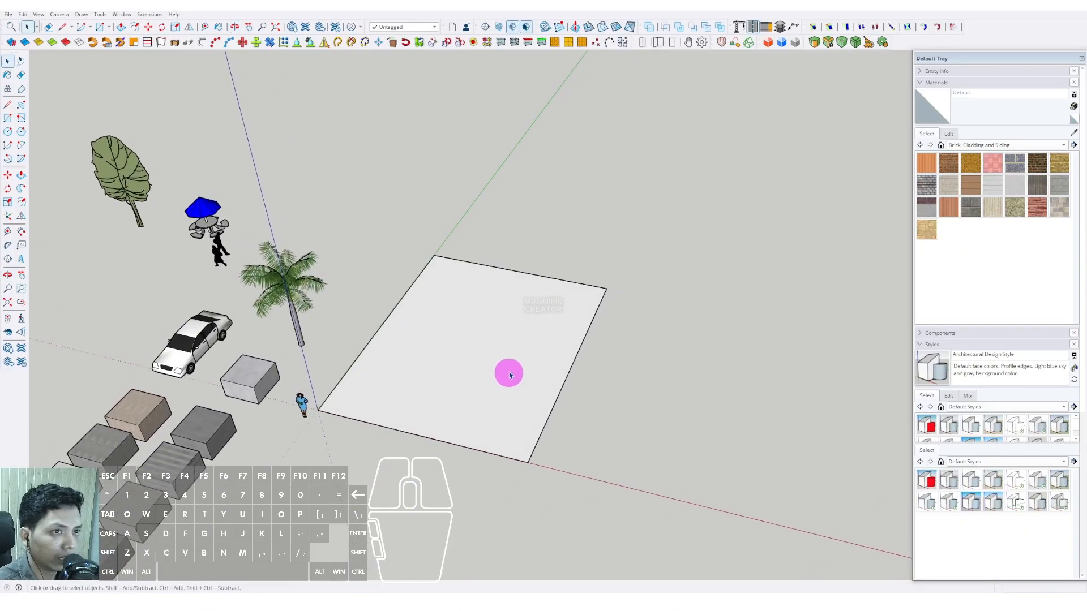
Turn off length snapping, units format display and angle snapping in the model's unit settings
{"action": "left_click", "coordinate": [121, 14]}
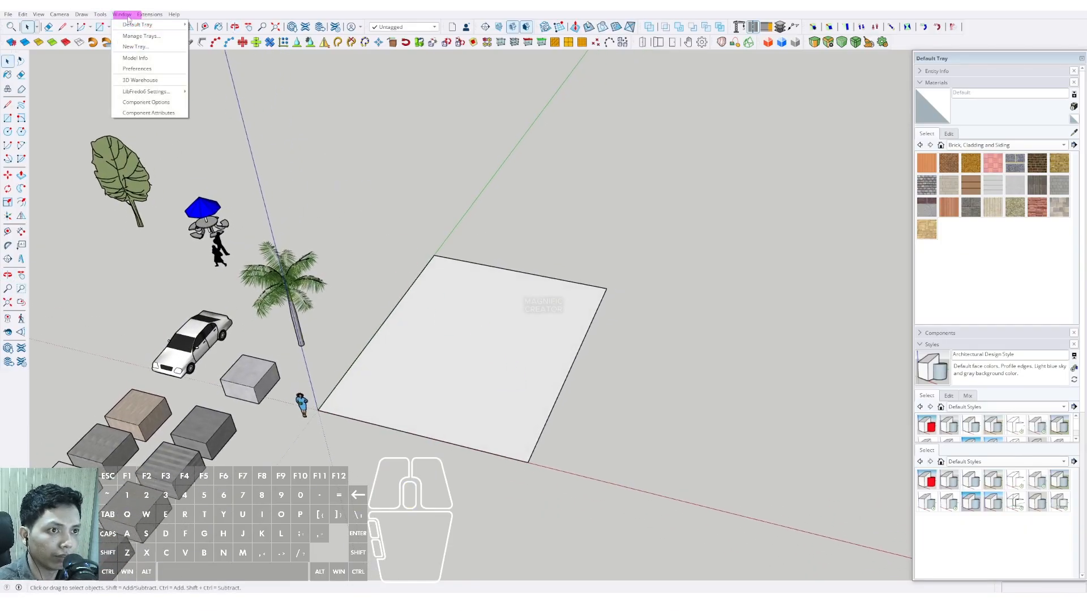
{"action": "left_click", "coordinate": [140, 58]}
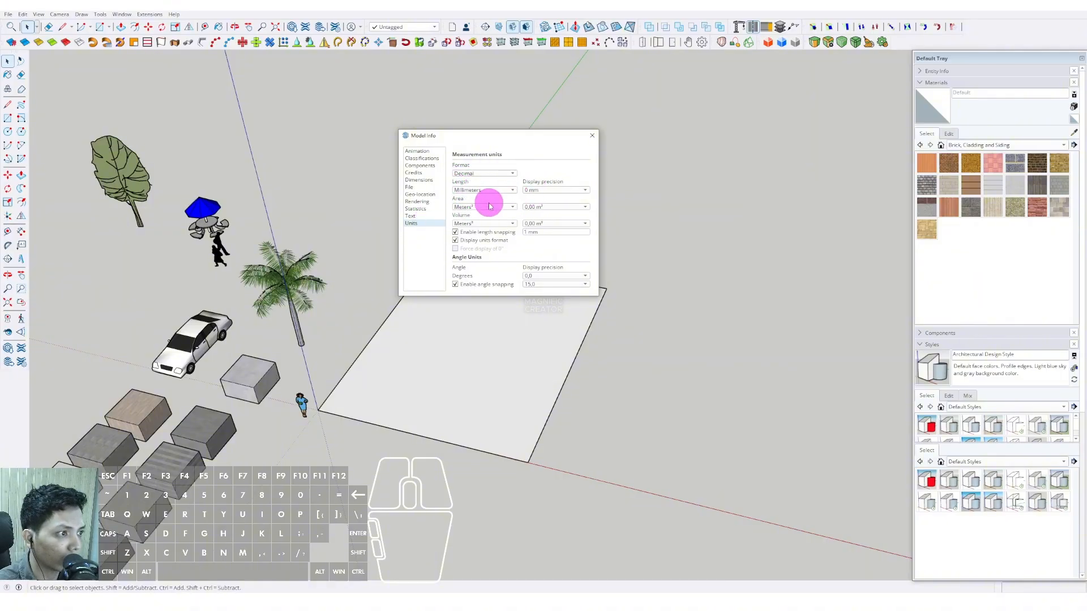
{"action": "left_click", "coordinate": [531, 194]}
{"action": "left_click", "coordinate": [545, 195]}
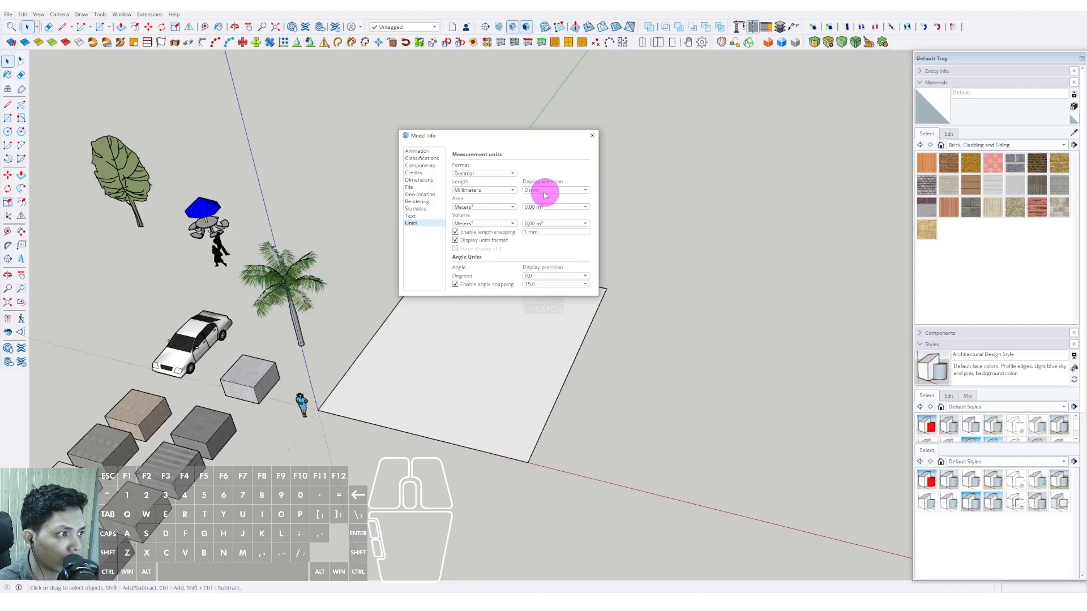
{"action": "left_click", "coordinate": [469, 233]}
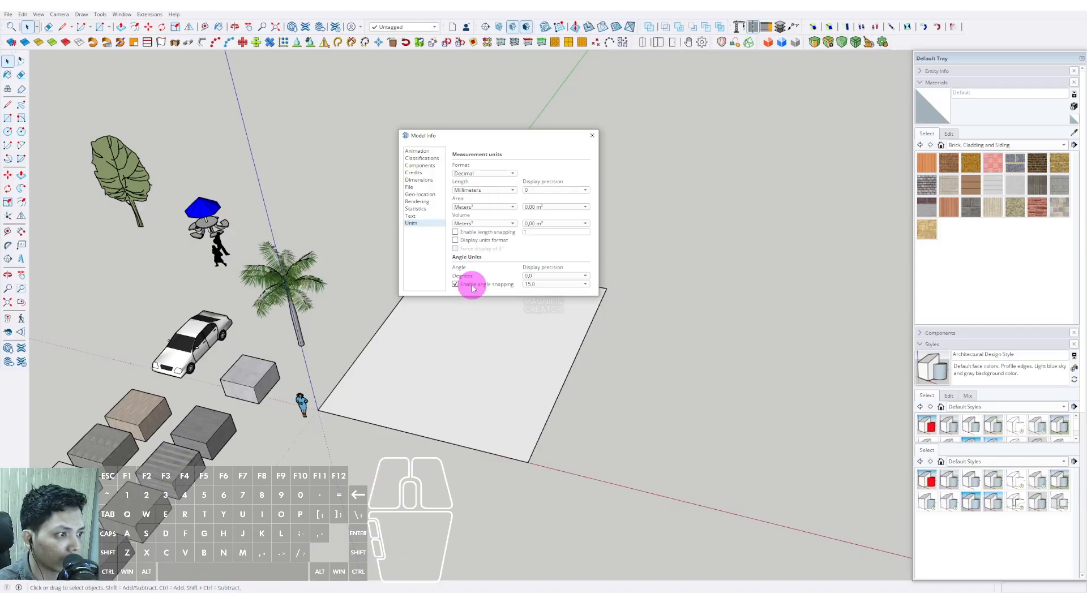
{"action": "left_click", "coordinate": [472, 284]}
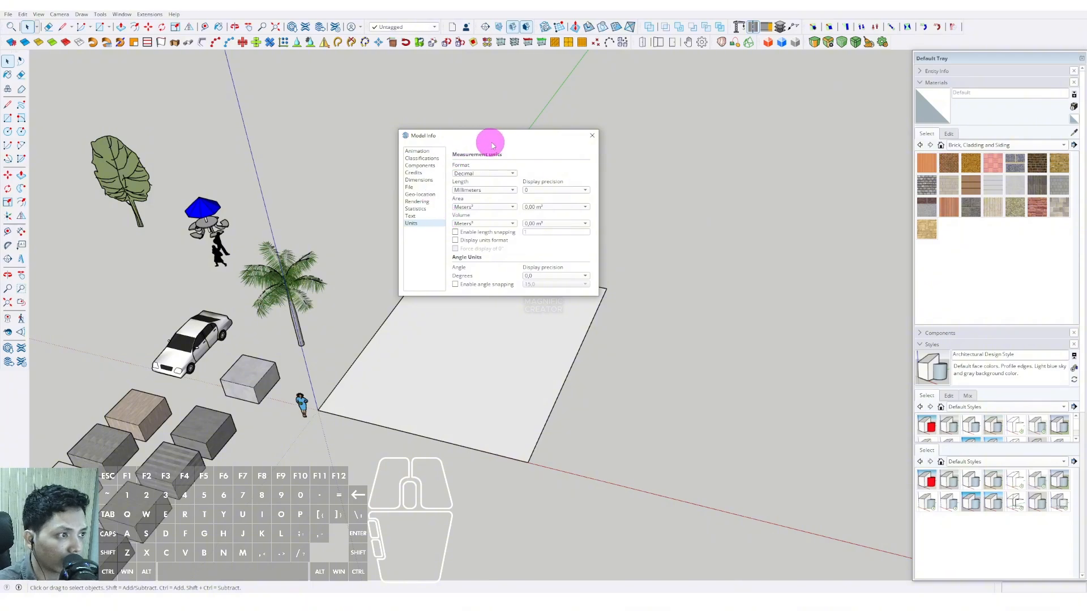
{"action": "left_click_drag", "start_coordinate": [504, 136], "coordinate": [469, 170]}
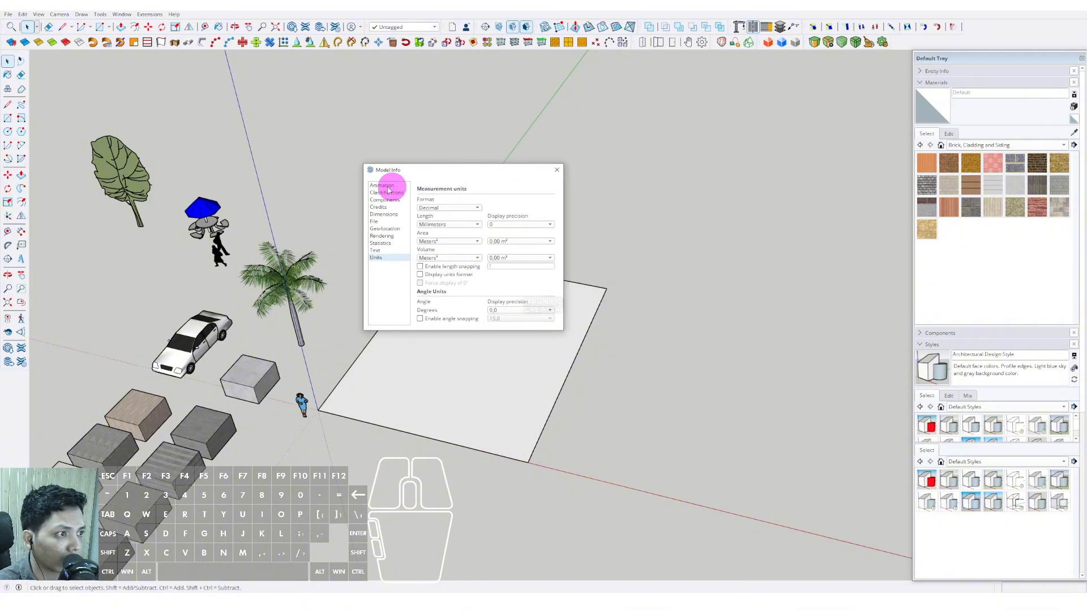
{"action": "left_click", "coordinate": [556, 170]}
Turn off profiles and dashes in the edge settings of the current style
{"action": "middle_click_drag", "start_coordinate": [517, 336], "coordinate": [504, 331], "text": "shift"}
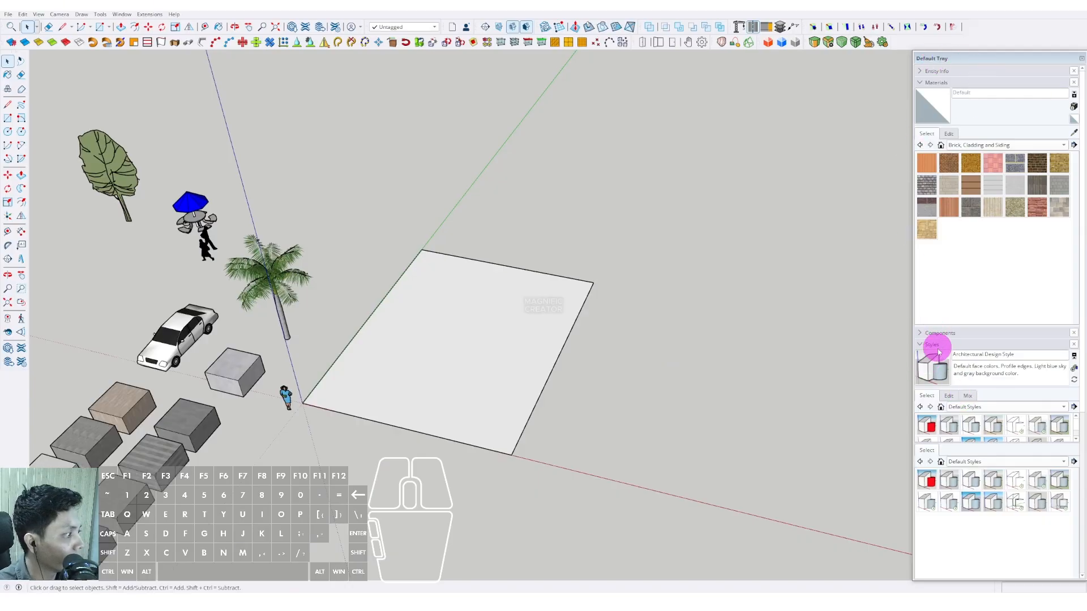
{"action": "left_click", "coordinate": [949, 397]}
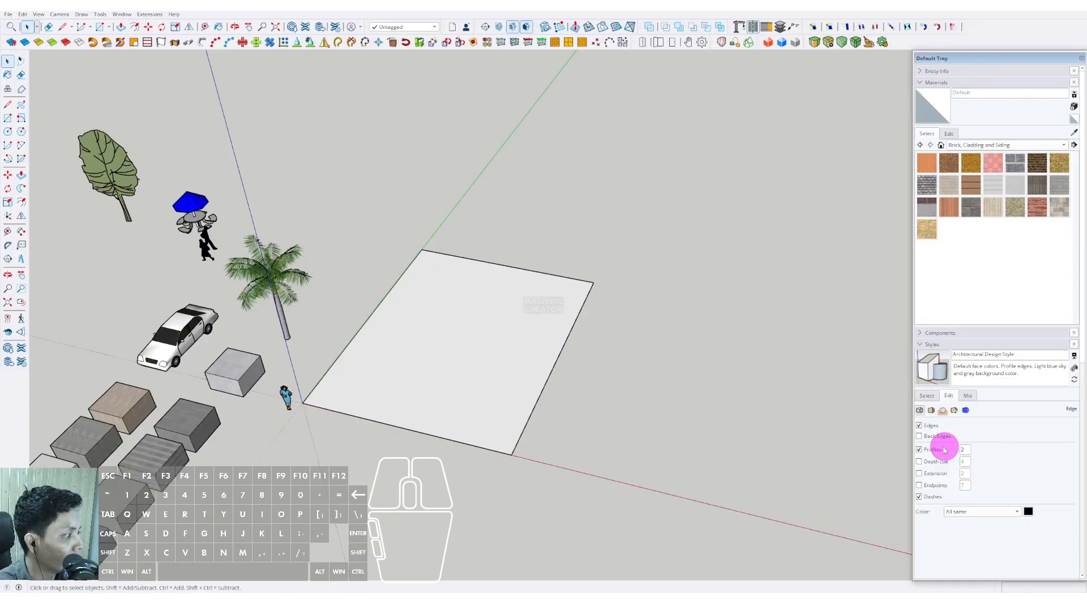
{"action": "left_click", "coordinate": [923, 451]}
{"action": "left_click", "coordinate": [921, 497]}
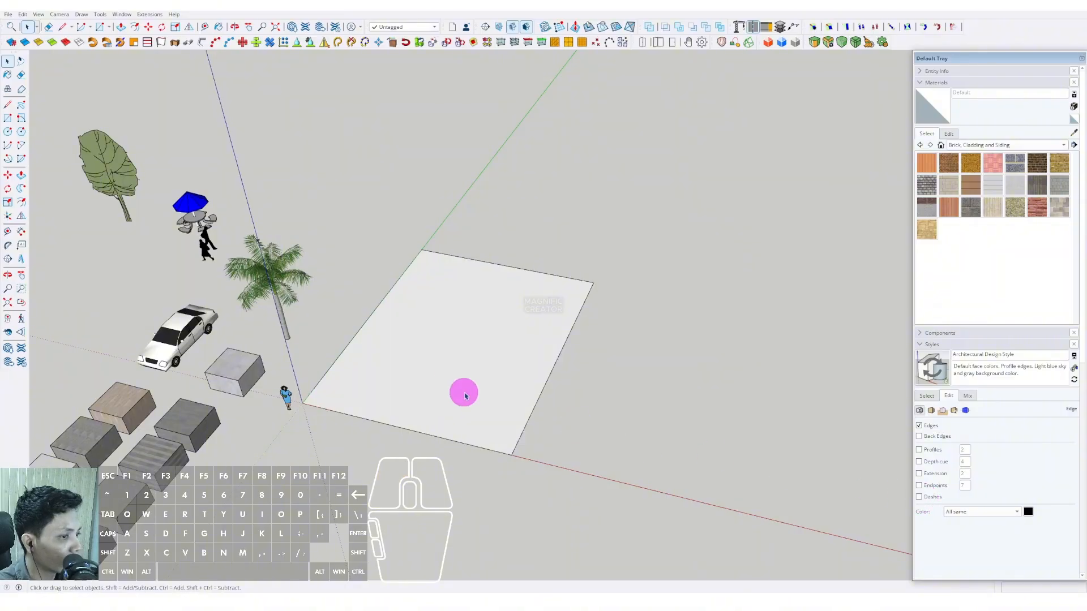
Place a guide parallel to the rectangle's edge on the green axis, offset 9000 mm into the face
{"action": "scroll", "coordinate": [445, 363], "scroll_direction": "up", "scroll_amount": 2}
{"action": "mouse_move", "coordinate": [449, 357]}
{"action": "middle_mouse_down"}
{"action": "mouse_move", "coordinate": [587, 381]}
{"action": "mouse_move", "coordinate": [473, 333]}
{"action": "mouse_move", "coordinate": [576, 395]}
{"action": "mouse_move", "coordinate": [453, 340]}
{"action": "middle_mouse_up"}
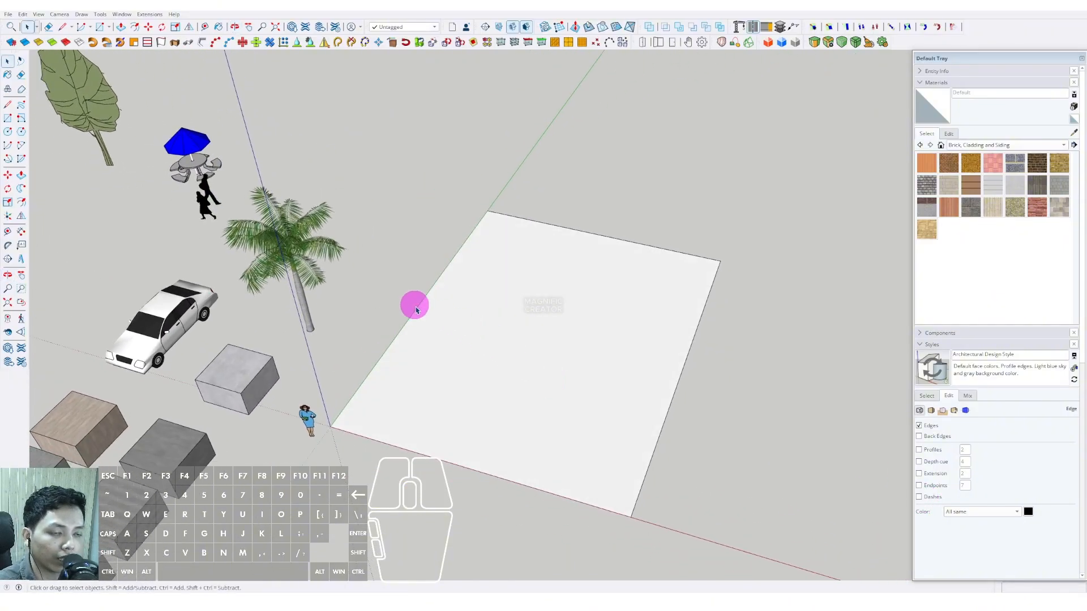
{"action": "middle_click_drag", "start_coordinate": [516, 403], "coordinate": [474, 337]}
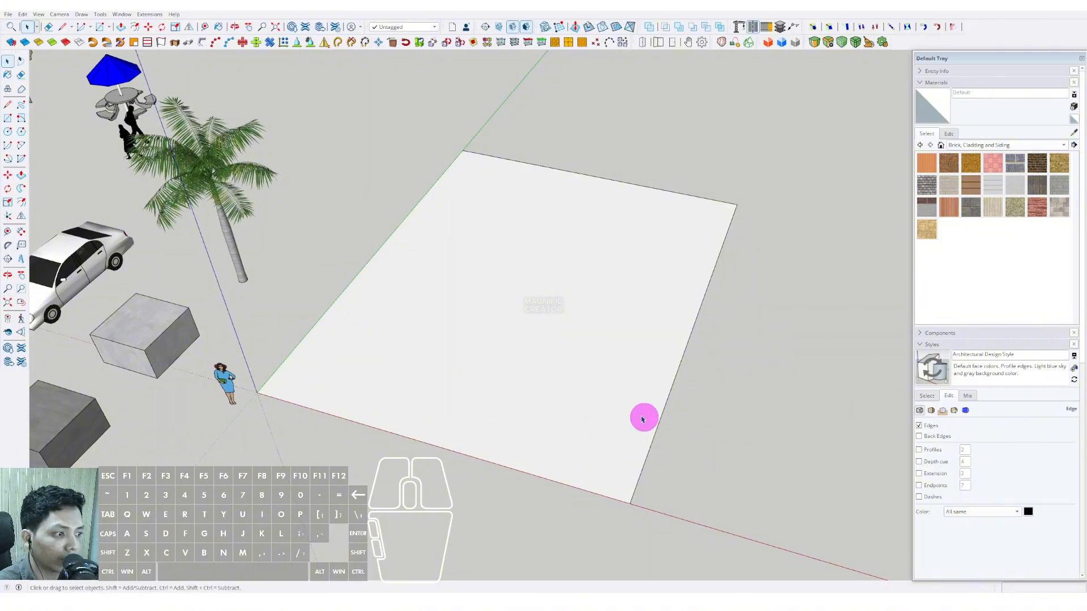
{"action": "mouse_move", "coordinate": [364, 371]}
{"action": "middle_mouse_down"}
{"action": "mouse_move", "coordinate": [397, 371]}
{"action": "mouse_move", "coordinate": [364, 369]}
{"action": "middle_mouse_up"}
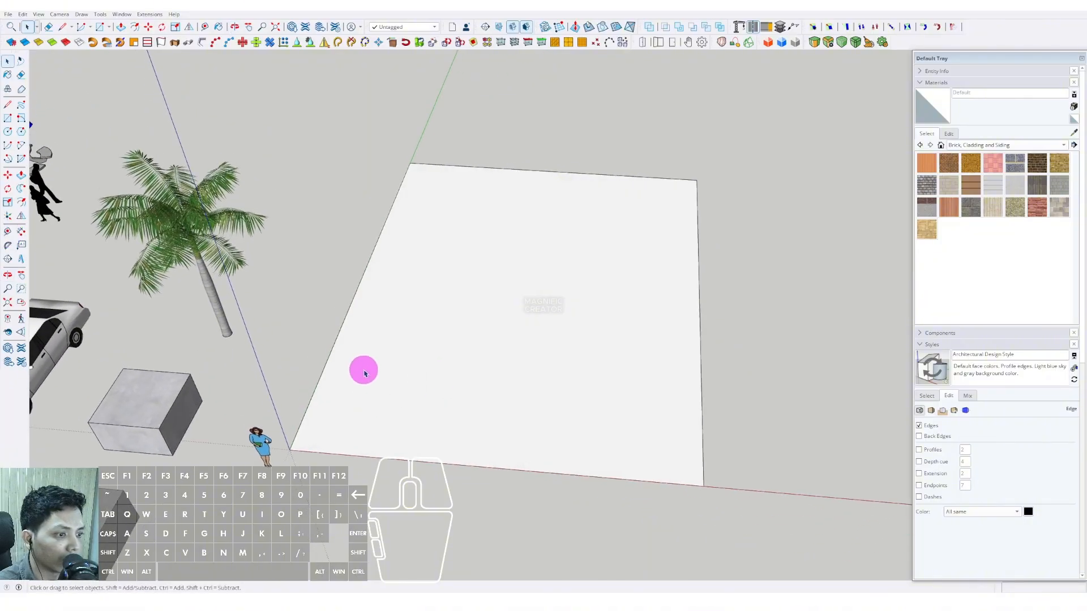
{"action": "middle_click_drag", "start_coordinate": [432, 415], "coordinate": [420, 411]}
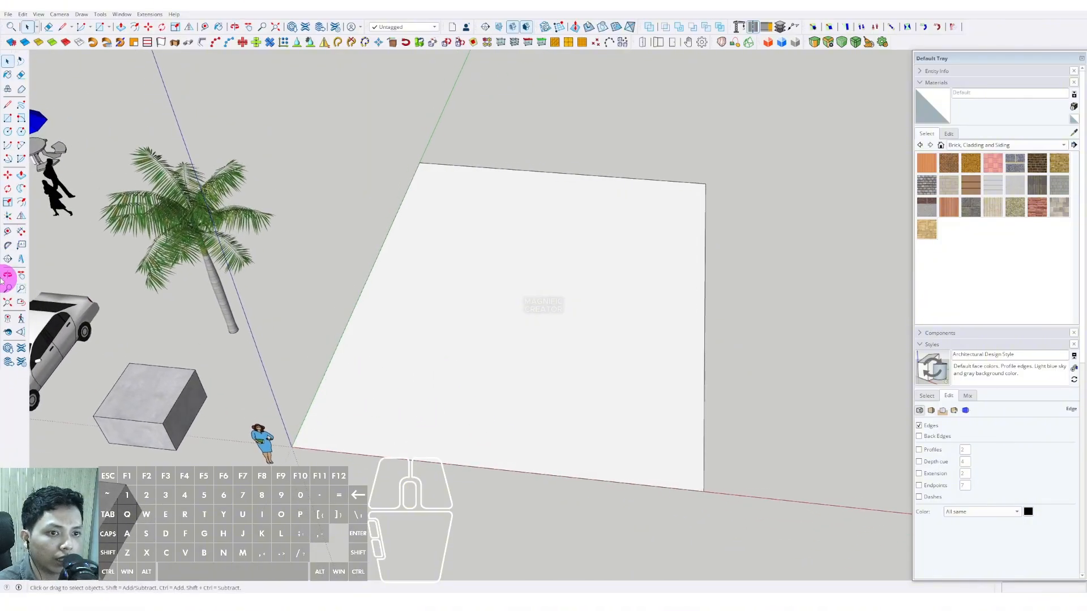
{"action": "left_click", "coordinate": [8, 232]}
{"action": "scroll", "coordinate": [337, 398], "scroll_direction": "up", "scroll_amount": 3}
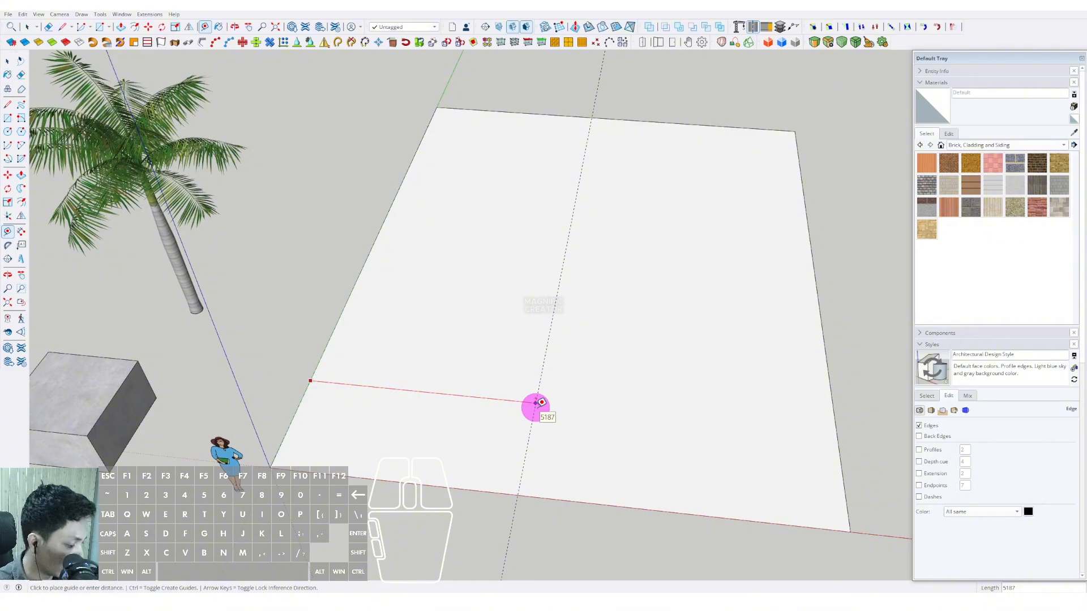
{"action": "left_click", "coordinate": [536, 407]}
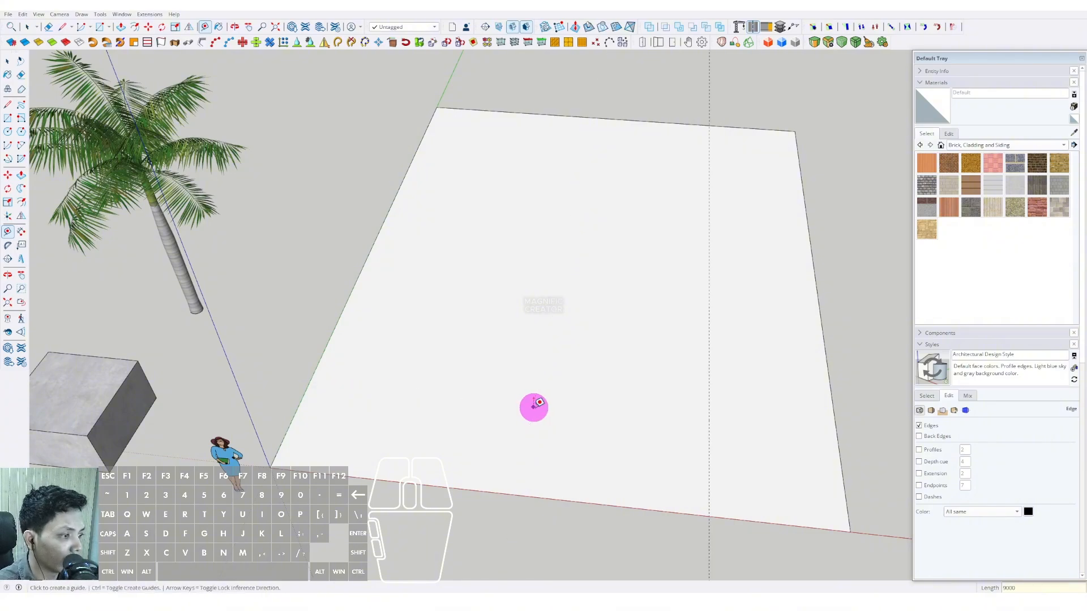
Place a second guide 2000 mm outward from the 9000 mm guide, toward the rectangle's far side edge
{"action": "scroll", "coordinate": [543, 399], "scroll_direction": "down", "scroll_amount": 3}
{"action": "scroll", "coordinate": [509, 394], "scroll_direction": "up", "scroll_amount": 4}
{"action": "scroll", "coordinate": [516, 405], "scroll_direction": "up", "scroll_amount": 1}
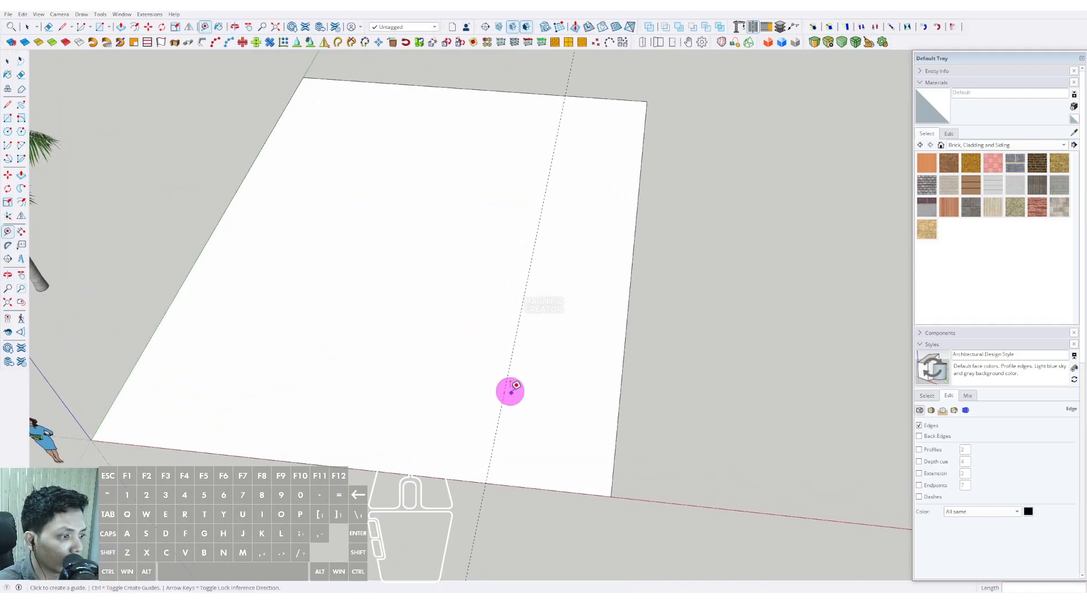
{"action": "left_click", "coordinate": [508, 375]}
{"action": "scroll", "coordinate": [571, 379], "scroll_direction": "down", "scroll_amount": 2}
{"action": "scroll", "coordinate": [572, 380], "scroll_direction": "up", "scroll_amount": 1}
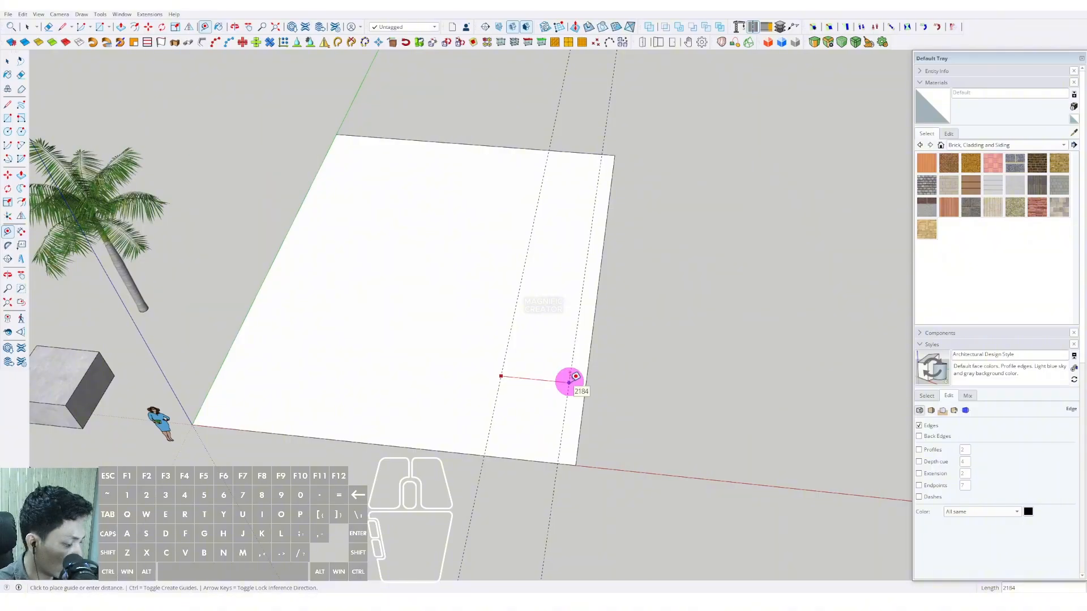
{"action": "left_click", "coordinate": [569, 382]}
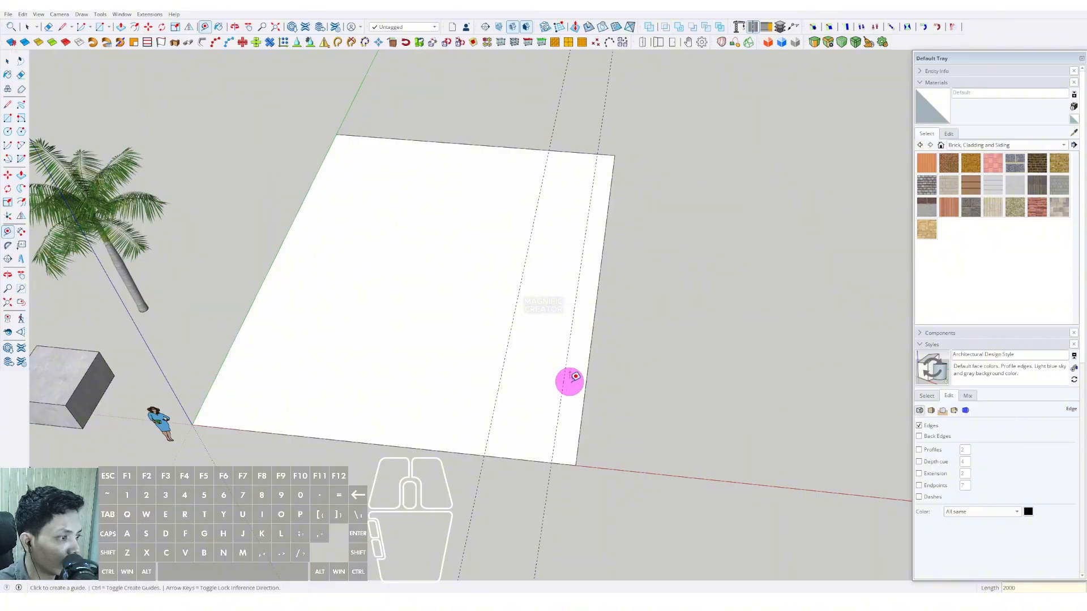
{"action": "key", "text": "space"}
Move the rectangle's side edge opposite the green axis inward onto the outer guide
{"action": "scroll", "coordinate": [568, 381], "scroll_direction": "down", "scroll_amount": 2}
{"action": "left_click", "coordinate": [539, 315]}
{"action": "scroll", "coordinate": [560, 327], "scroll_direction": "up", "scroll_amount": 2}
{"action": "scroll", "coordinate": [560, 327], "scroll_direction": "up", "scroll_amount": 1}
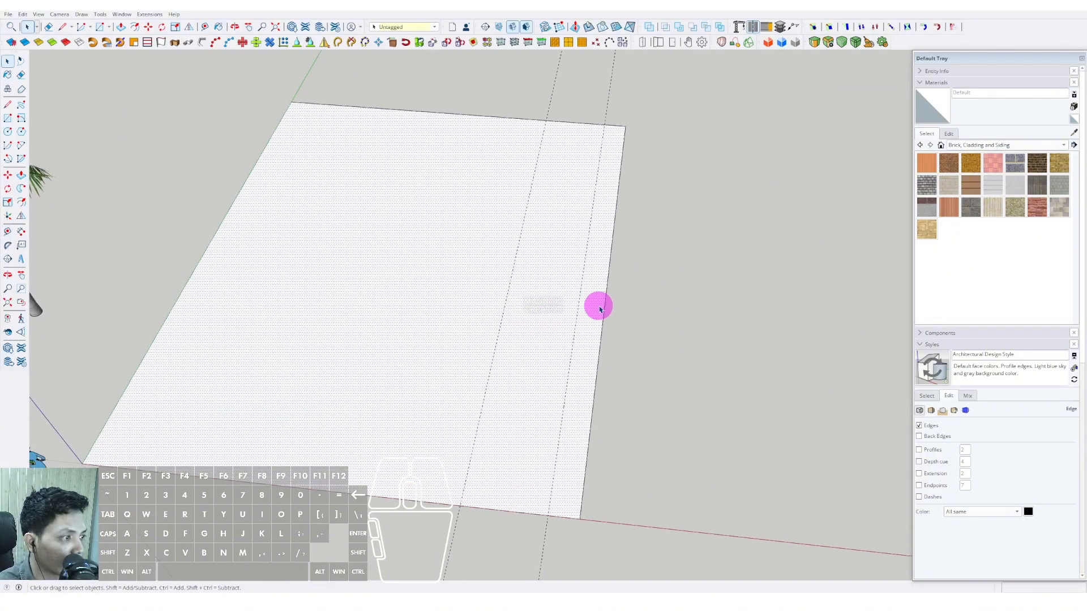
{"action": "left_click", "coordinate": [606, 298]}
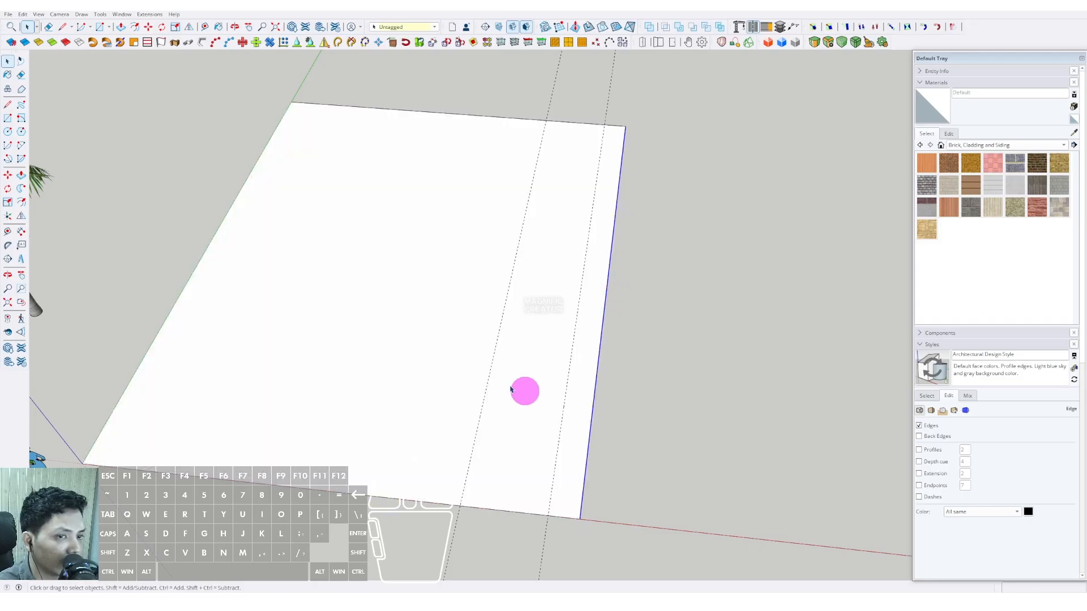
{"action": "left_click", "coordinate": [8, 178]}
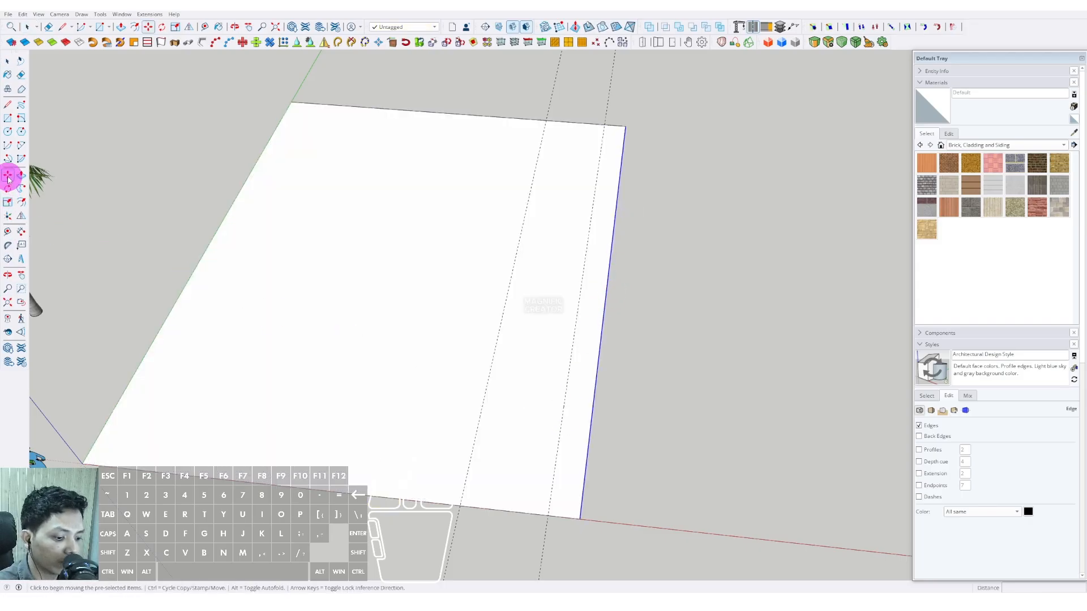
{"action": "left_click", "coordinate": [595, 389]}
{"action": "left_click", "coordinate": [568, 385]}
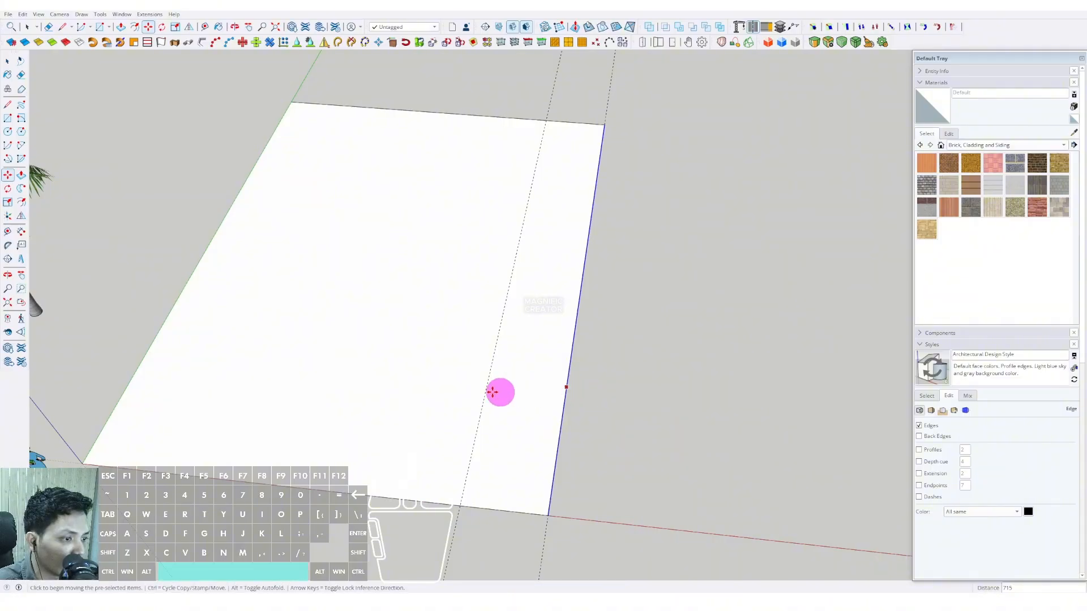
Place a guide 6000 mm into the rectangle, parallel to its front edge on the red axis
{"action": "middle_click_drag", "start_coordinate": [500, 391], "coordinate": [349, 341]}
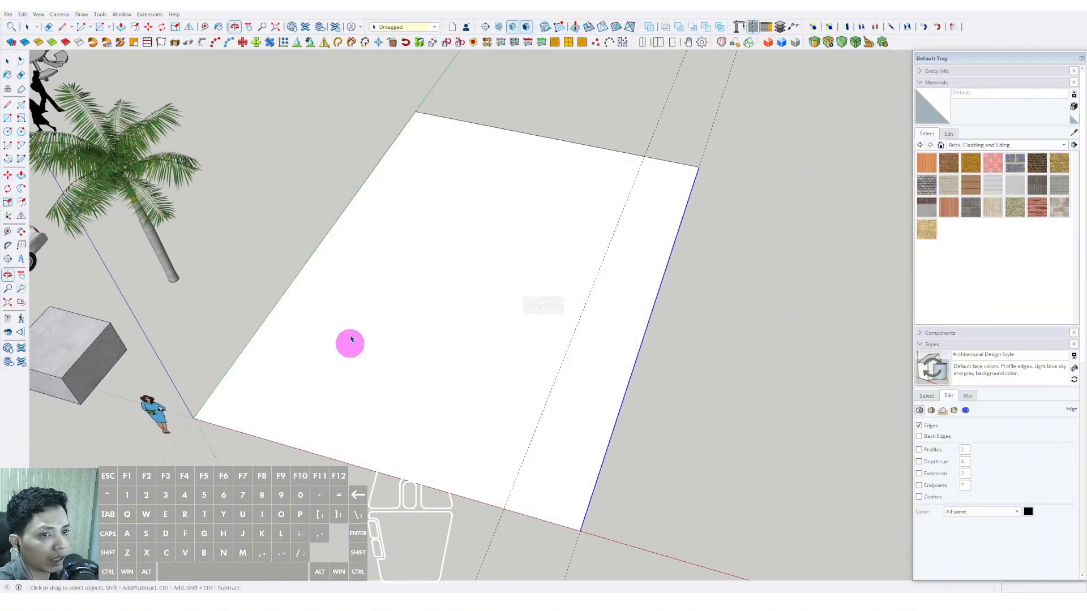
{"action": "key", "text": "space"}
{"action": "left_click", "coordinate": [8, 231]}
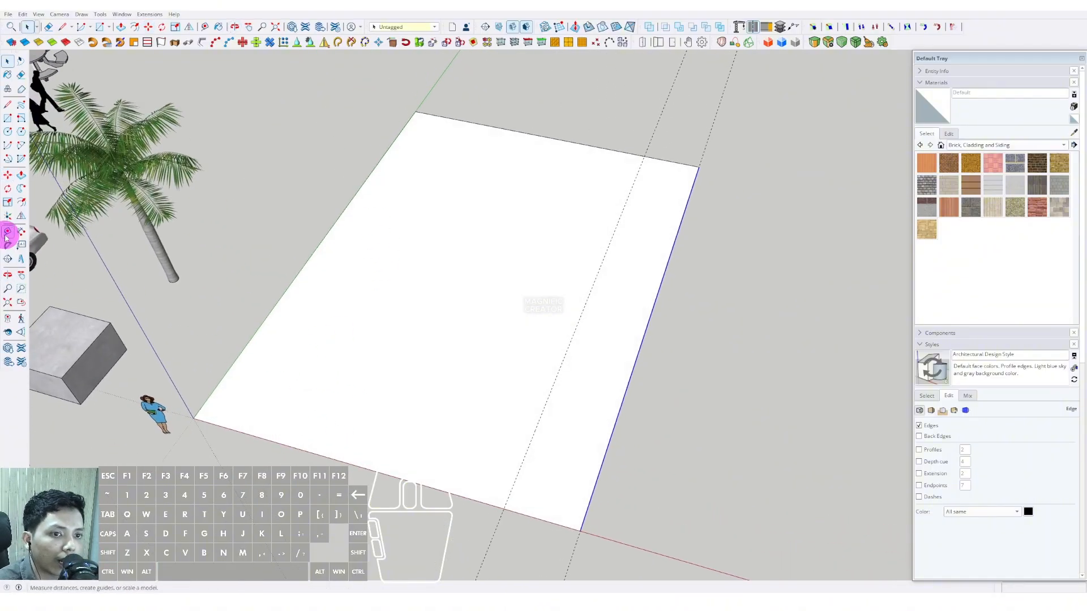
{"action": "left_click", "coordinate": [263, 437]}
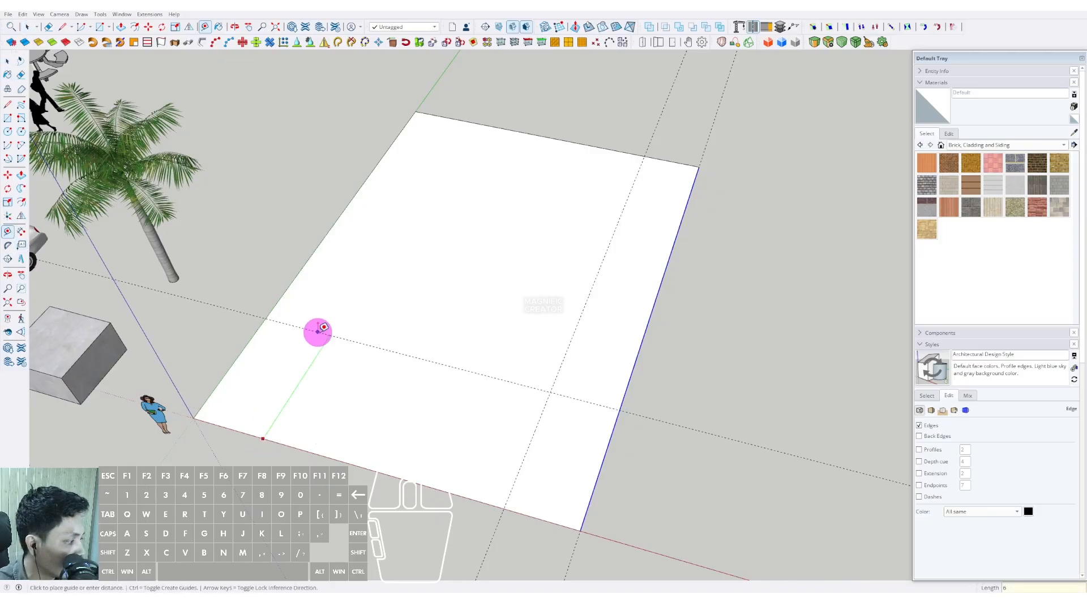
{"action": "type", "text": "6000"}
{"action": "key", "text": "Return"}
{"action": "key", "text": "space"}
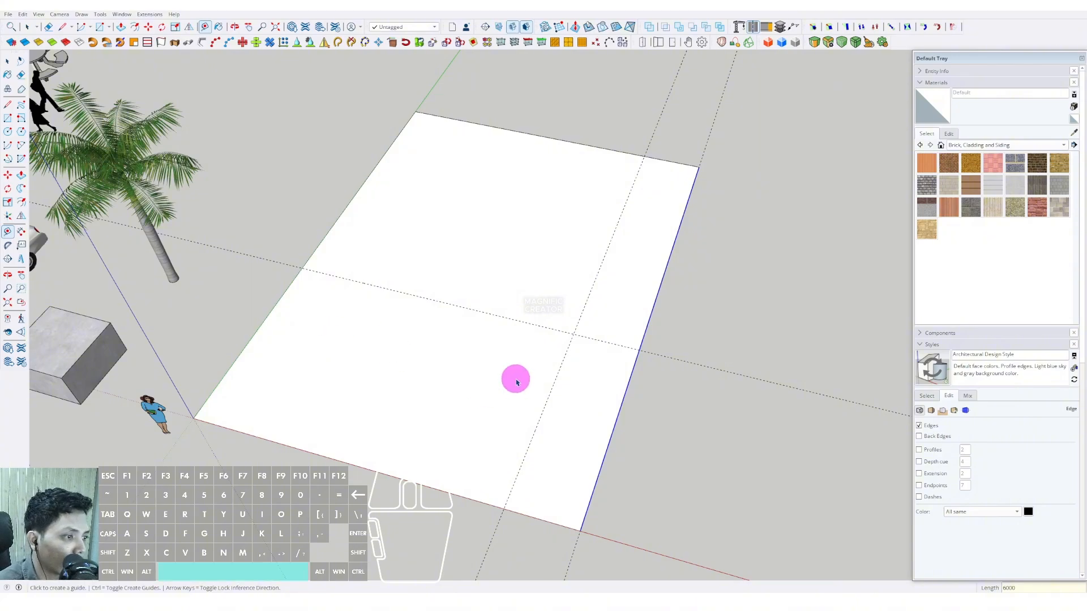
Place a guide 1500 mm inside the rectangle, parallel to its edge on the green axis
{"action": "scroll", "coordinate": [471, 382], "scroll_direction": "down", "scroll_amount": 2}
{"action": "middle_click_drag", "start_coordinate": [470, 383], "coordinate": [568, 427]}
{"action": "scroll", "coordinate": [554, 372], "scroll_direction": "up", "scroll_amount": 2}
{"action": "middle_click_drag", "start_coordinate": [561, 374], "coordinate": [576, 409], "text": "shift"}
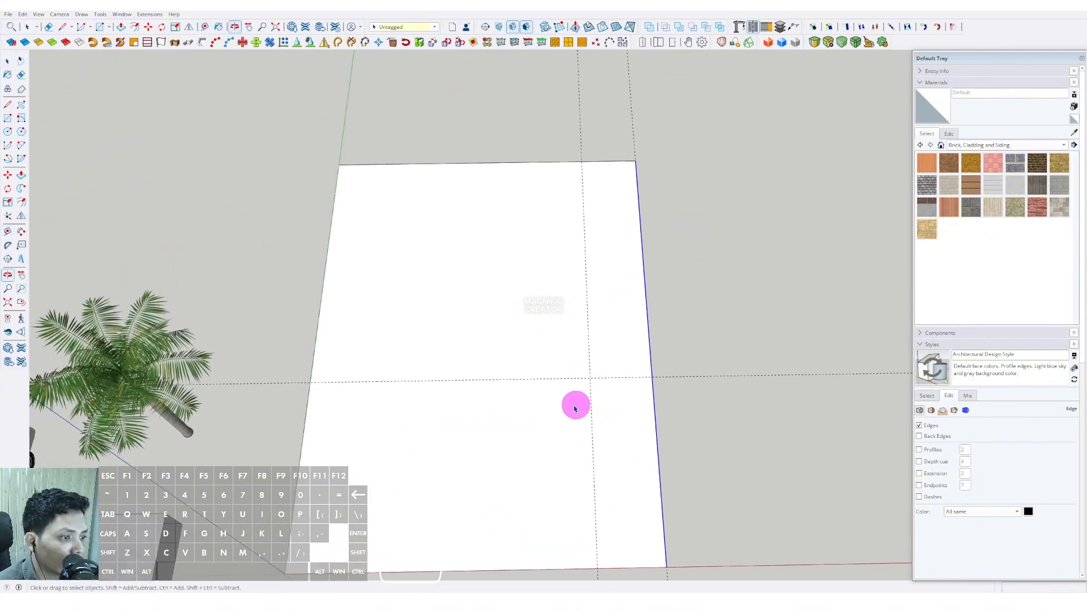
{"action": "scroll", "coordinate": [344, 374], "scroll_direction": "up", "scroll_amount": 2}
{"action": "middle_click_drag", "start_coordinate": [324, 329], "coordinate": [320, 347], "text": "shift"}
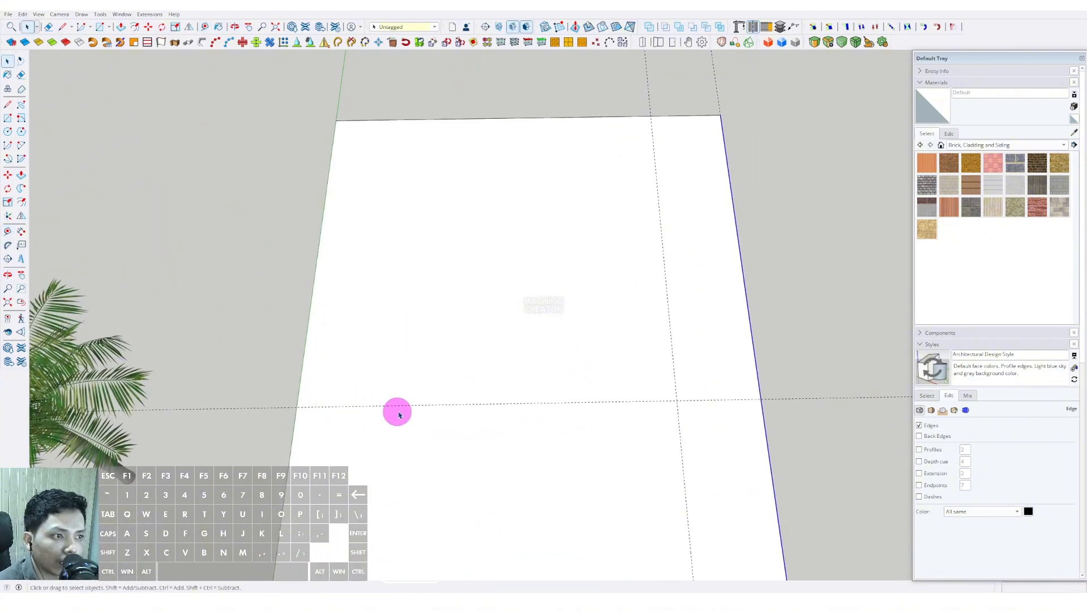
{"action": "middle_click_drag", "start_coordinate": [395, 409], "coordinate": [366, 444]}
{"action": "mouse_move", "coordinate": [720, 460]}
{"action": "middle_mouse_down"}
{"action": "mouse_move", "coordinate": [485, 375]}
{"action": "mouse_move", "coordinate": [337, 354]}
{"action": "mouse_move", "coordinate": [385, 313]}
{"action": "mouse_move", "coordinate": [390, 383]}
{"action": "middle_mouse_up"}
{"action": "mouse_move", "coordinate": [292, 329]}
{"action": "middle_mouse_down"}
{"action": "mouse_move", "coordinate": [303, 339]}
{"action": "mouse_move", "coordinate": [282, 368]}
{"action": "mouse_move", "coordinate": [228, 320]}
{"action": "middle_mouse_up"}
{"action": "left_click", "coordinate": [12, 237]}
{"action": "left_click", "coordinate": [12, 240]}
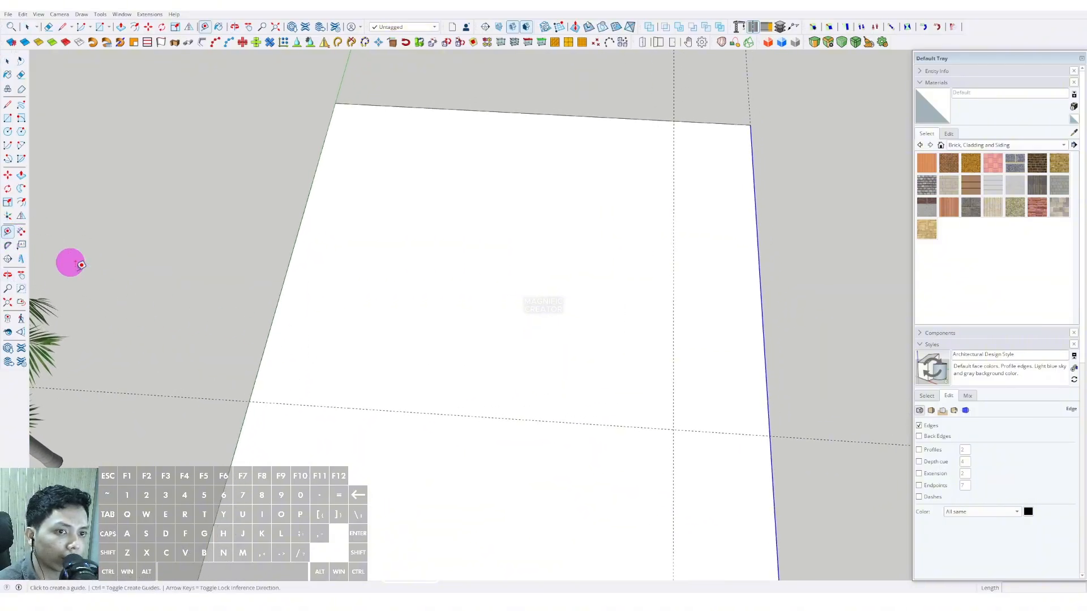
{"action": "left_click", "coordinate": [257, 372]}
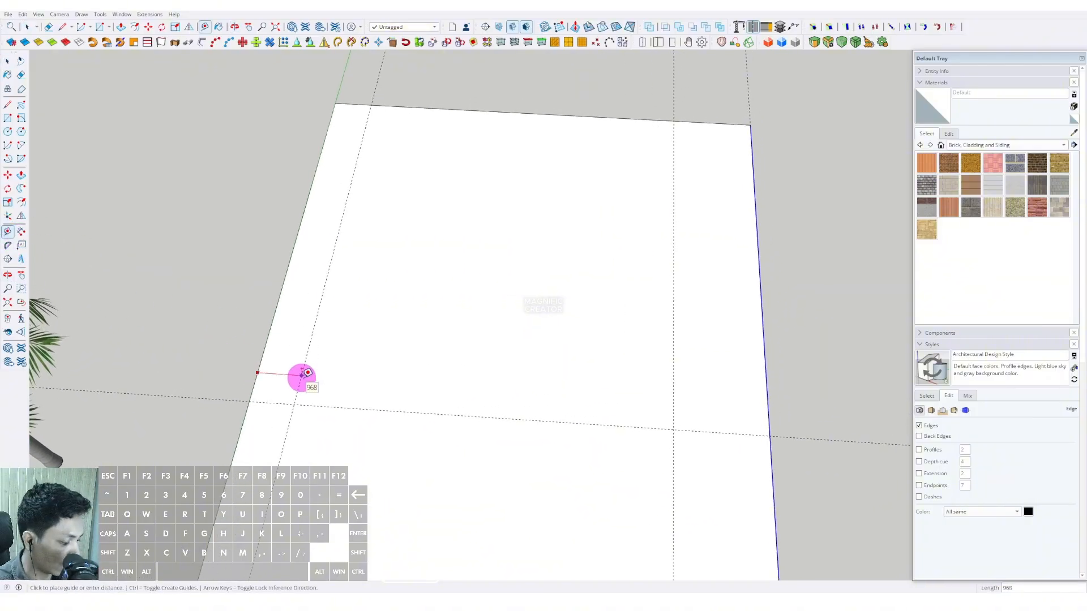
{"action": "key", "text": "Return"}
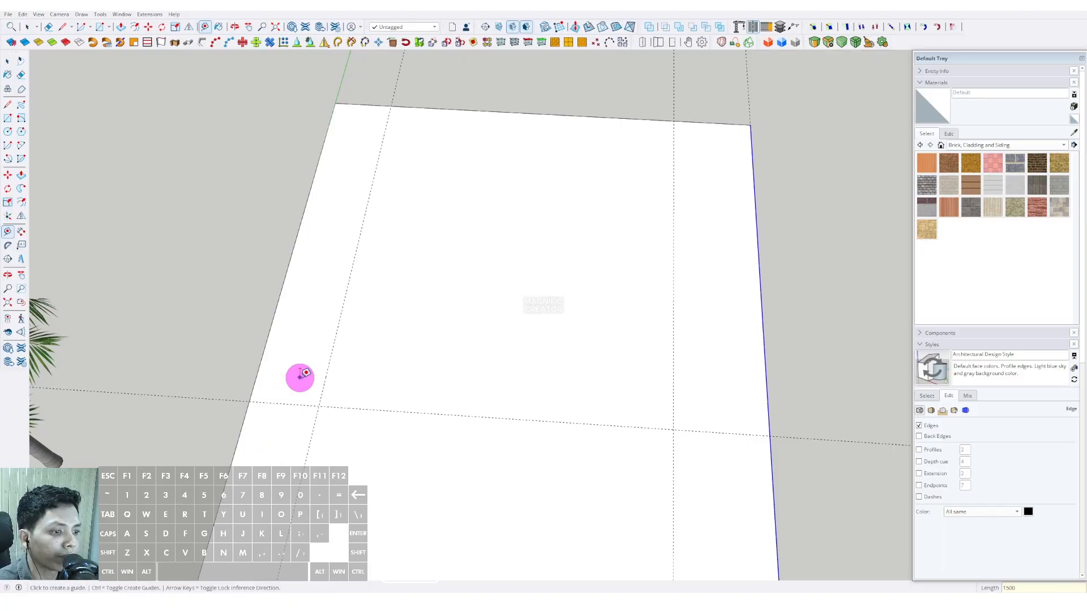
Place a guide 1500 mm beyond the 6000 mm guide, parallel to the rectangle's front edge
{"action": "scroll", "coordinate": [341, 381], "scroll_direction": "up", "scroll_amount": 1}
{"action": "middle_click_drag", "start_coordinate": [339, 396], "coordinate": [333, 411], "text": "shift"}
{"action": "left_click", "coordinate": [325, 428]}
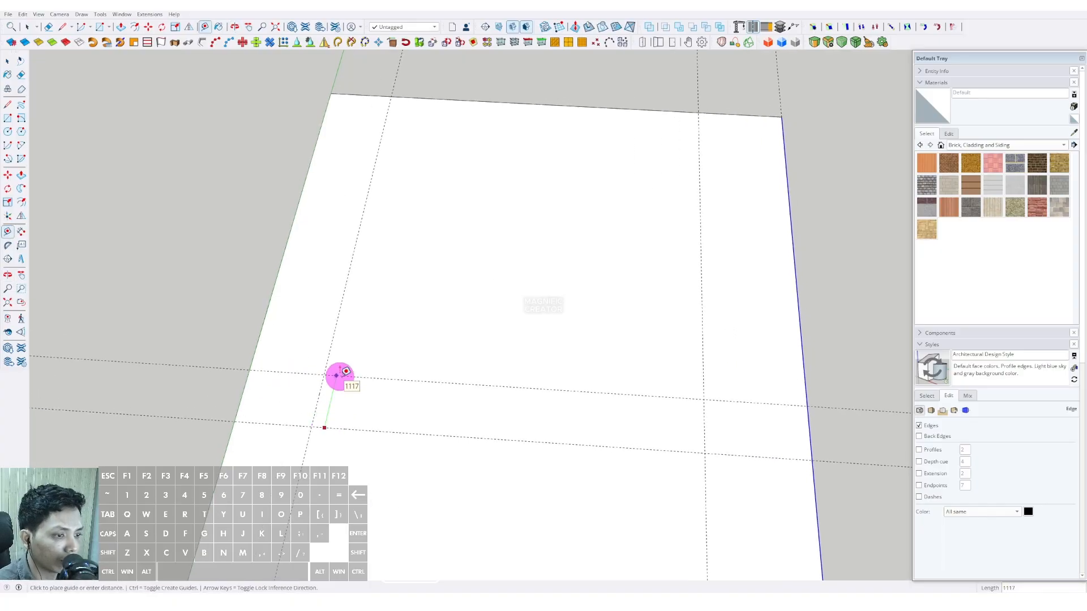
{"action": "key", "text": "Return"}
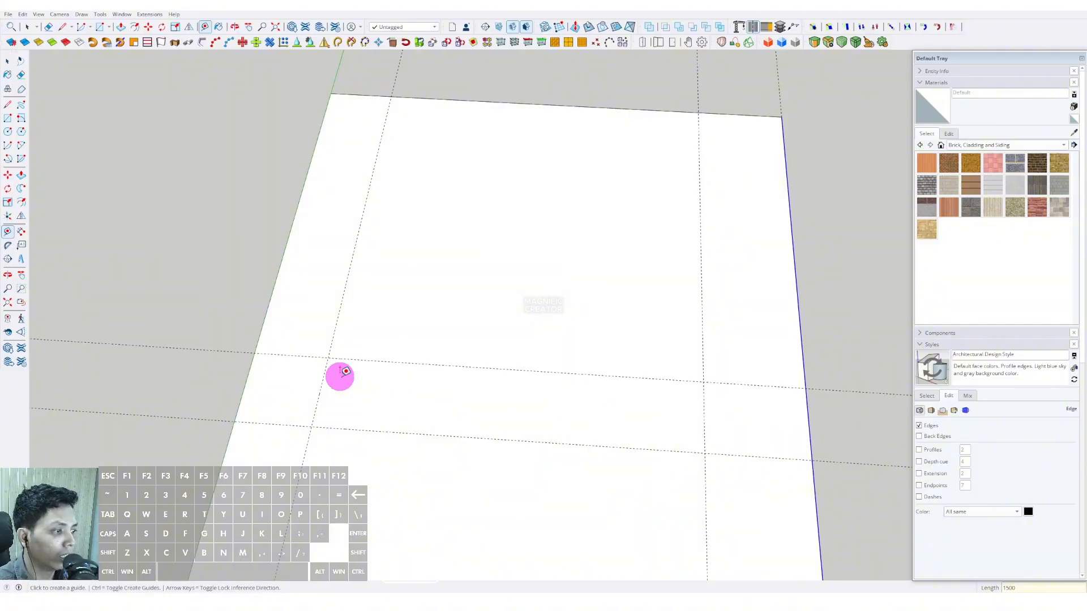
Place another parallel guide 2500 mm beyond the 6000 mm guide, away from the front edge
{"action": "key", "text": "space"}
{"action": "scroll", "coordinate": [577, 380], "scroll_direction": "down", "scroll_amount": 1}
{"action": "middle_click_drag", "start_coordinate": [580, 385], "coordinate": [389, 366], "text": "shift"}
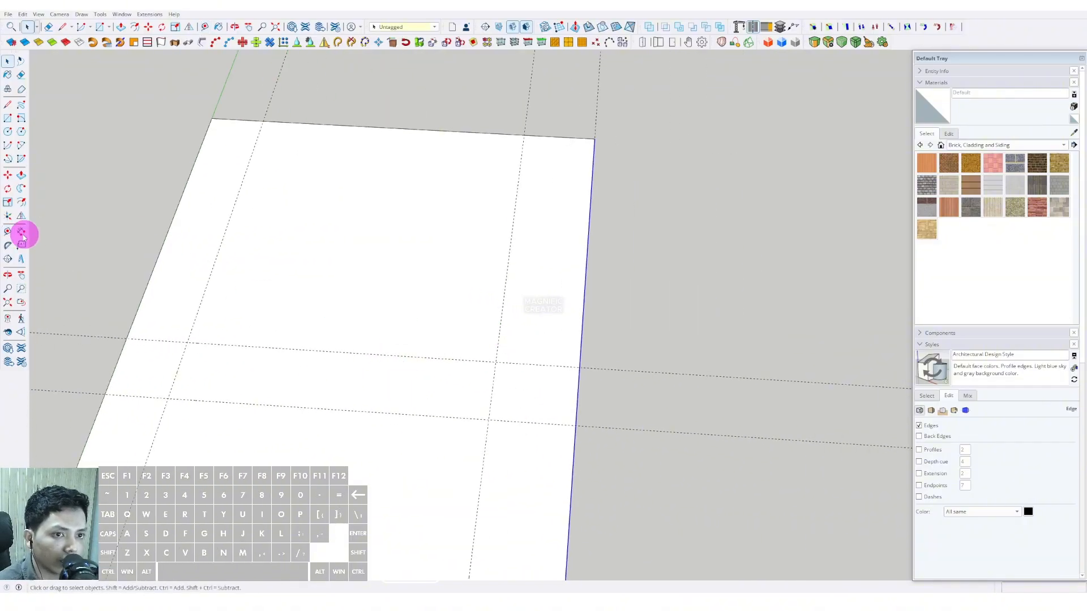
{"action": "scroll", "coordinate": [545, 409], "scroll_direction": "up", "scroll_amount": 1}
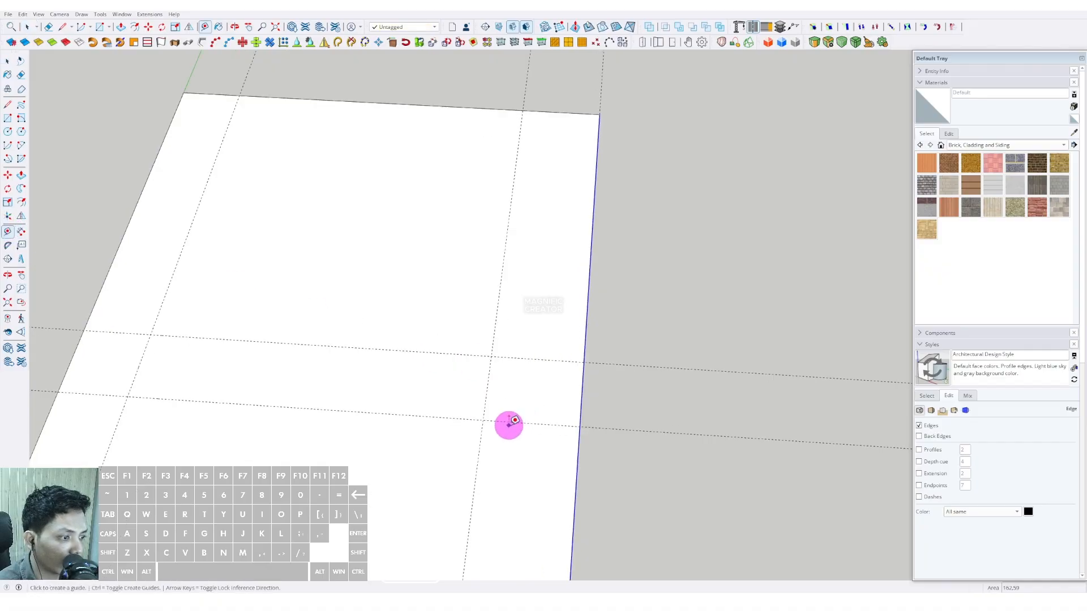
{"action": "left_click", "coordinate": [509, 422]}
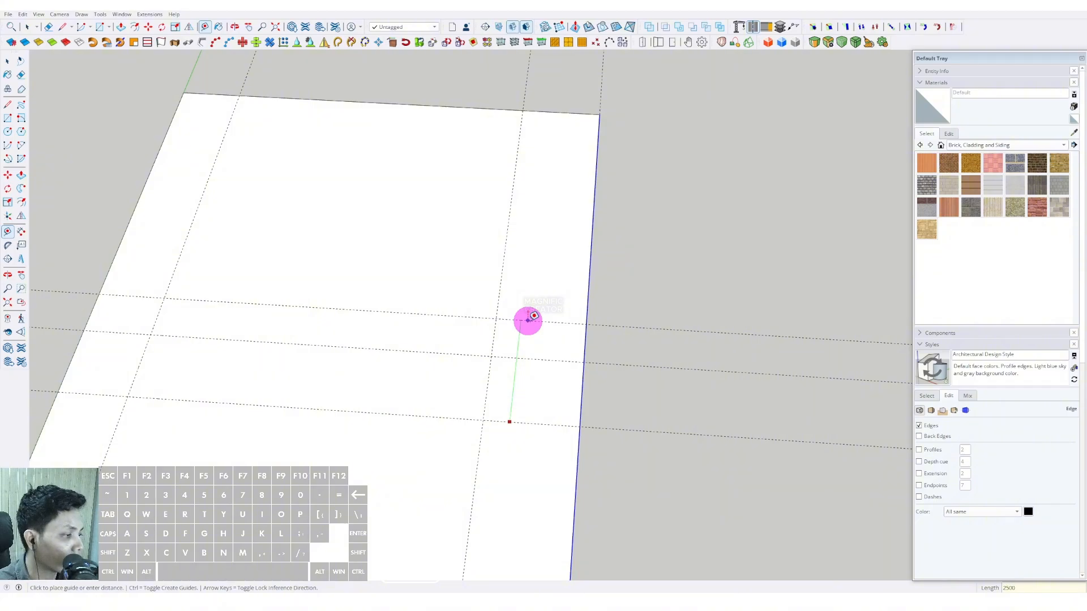
{"action": "key", "text": "space"}
Scale the rectangular base along the green axis by about 1.65, stretching its far edge away from the front
{"action": "scroll", "coordinate": [485, 388], "scroll_direction": "down", "scroll_amount": 3}
{"action": "left_click", "coordinate": [454, 374]}
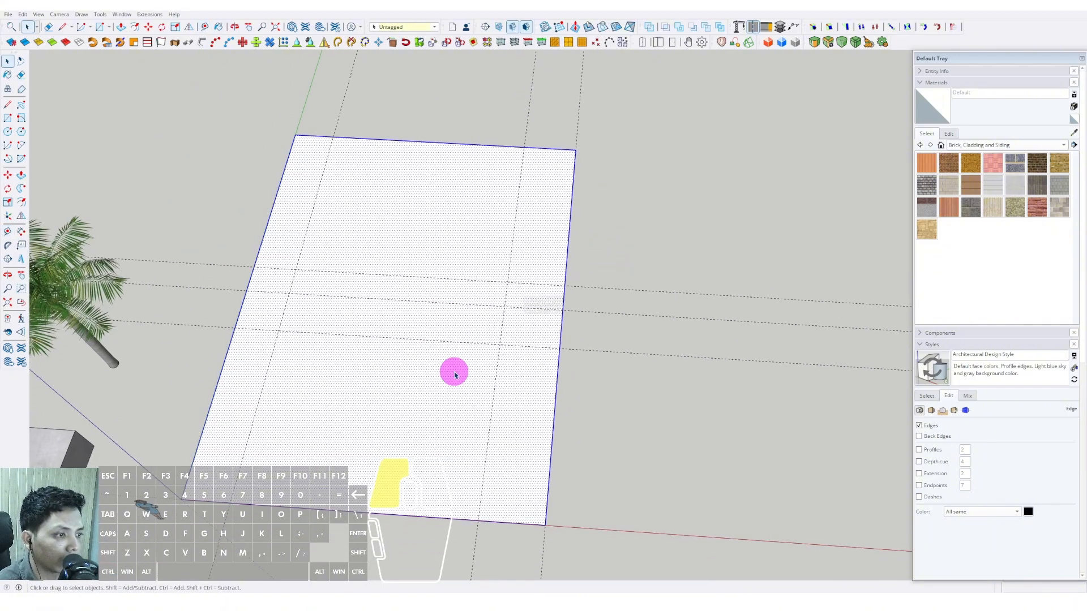
{"action": "middle_click_drag", "start_coordinate": [454, 374], "coordinate": [449, 309]}
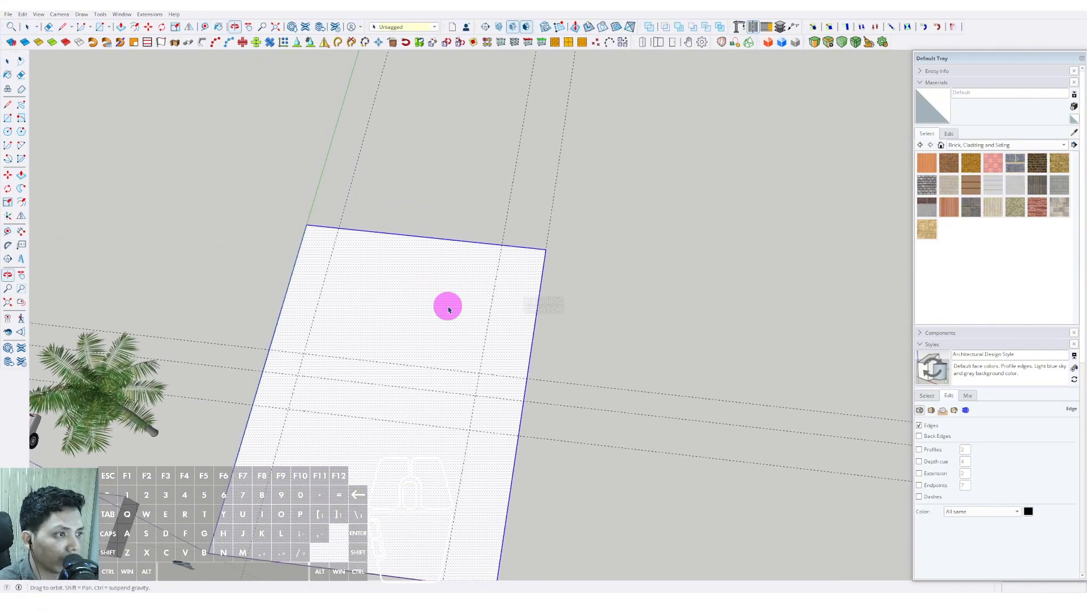
{"action": "scroll", "coordinate": [449, 309], "scroll_direction": "down", "scroll_amount": 3}
{"action": "key", "text": "s"}
{"action": "left_click", "coordinate": [432, 261]}
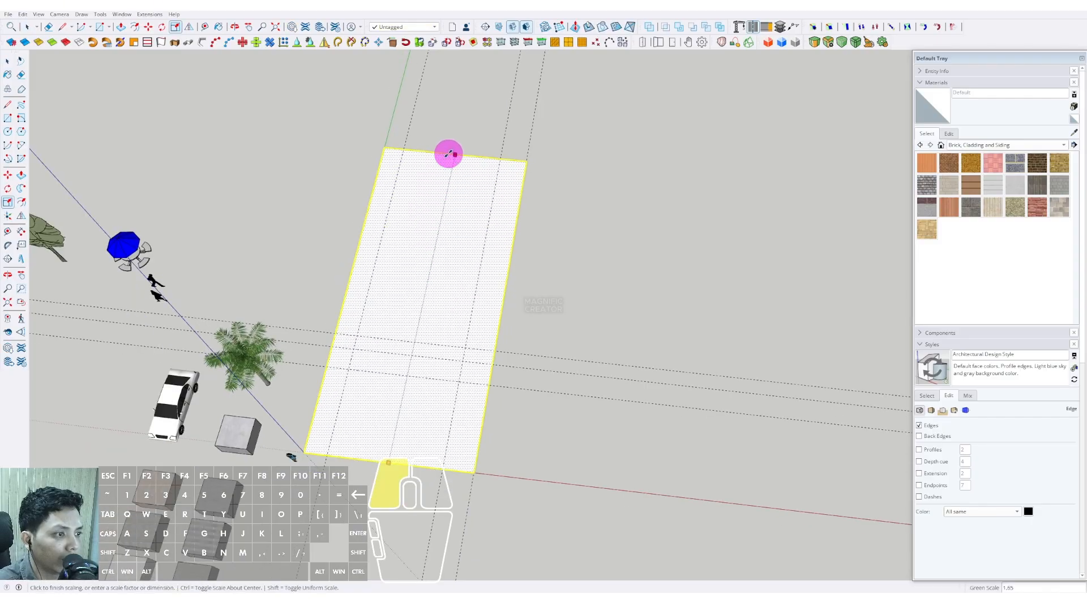
{"action": "left_click_drag", "start_coordinate": [448, 153], "coordinate": [450, 154]}
{"action": "key", "text": "space"}
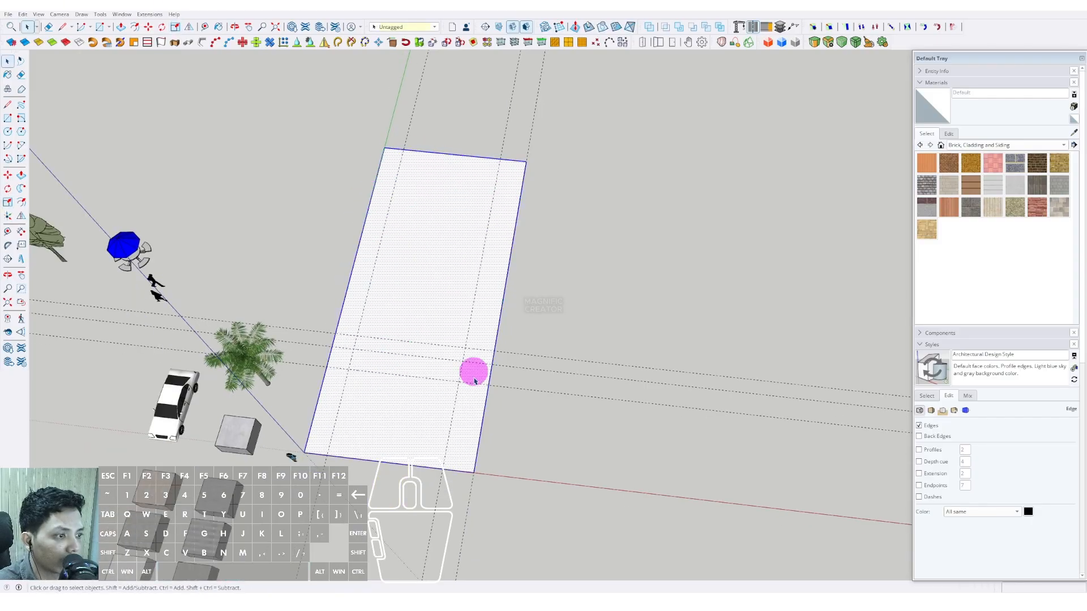
Turn the rectangular base into a group
{"action": "scroll", "coordinate": [474, 381], "scroll_direction": "up", "scroll_amount": 5}
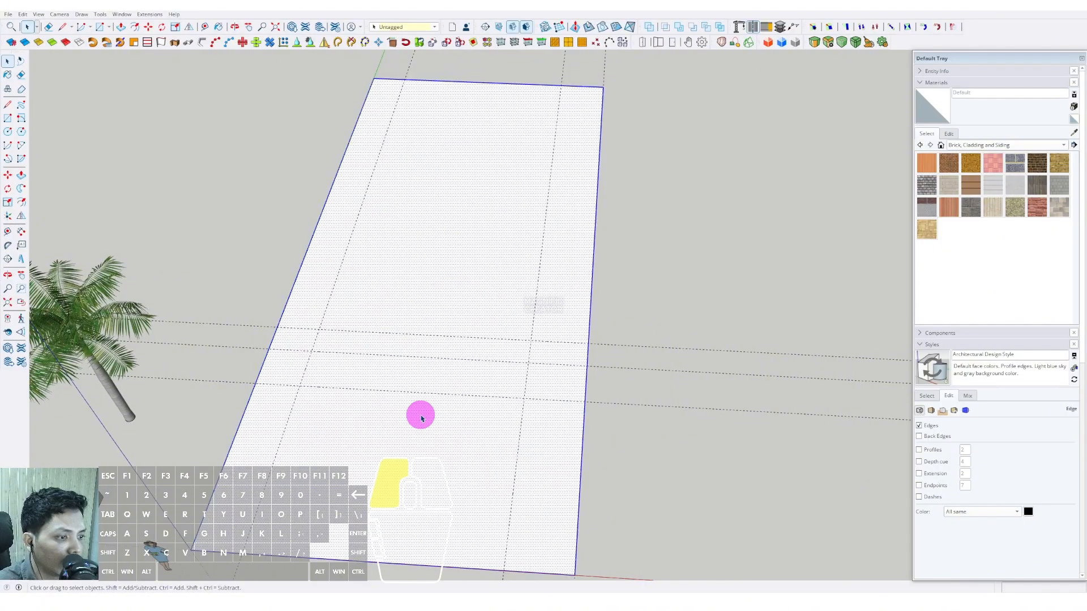
{"action": "right_click", "coordinate": [421, 418]}
{"action": "left_click", "coordinate": [440, 479]}
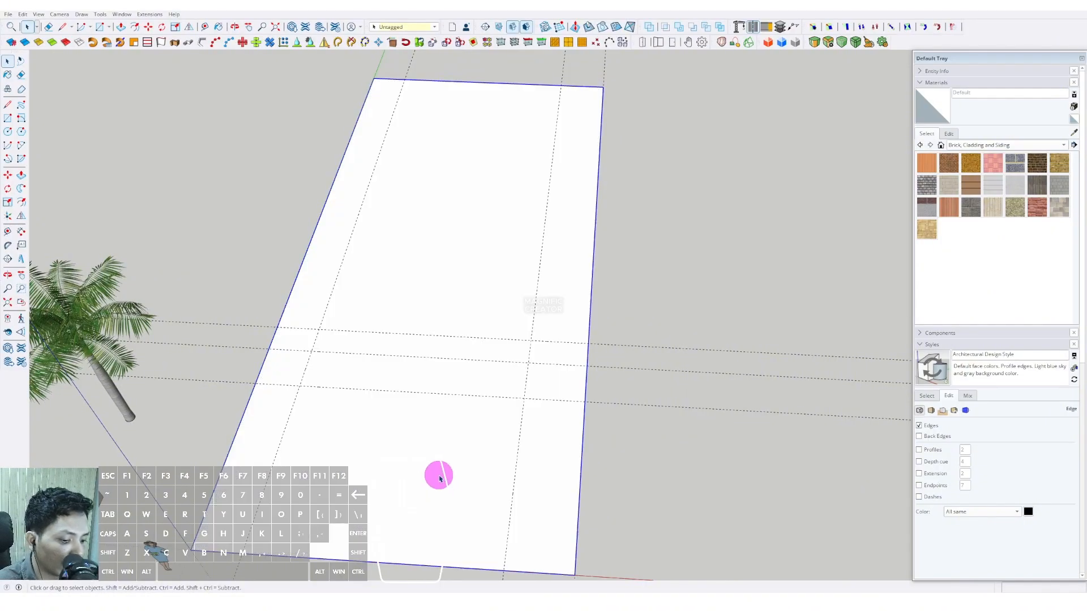
Draw a stepped line between the base's side edges, following the 1500 mm, 6000 mm and 2500 mm guides through their intersections
{"action": "scroll", "coordinate": [431, 448], "scroll_direction": "up", "scroll_amount": 3}
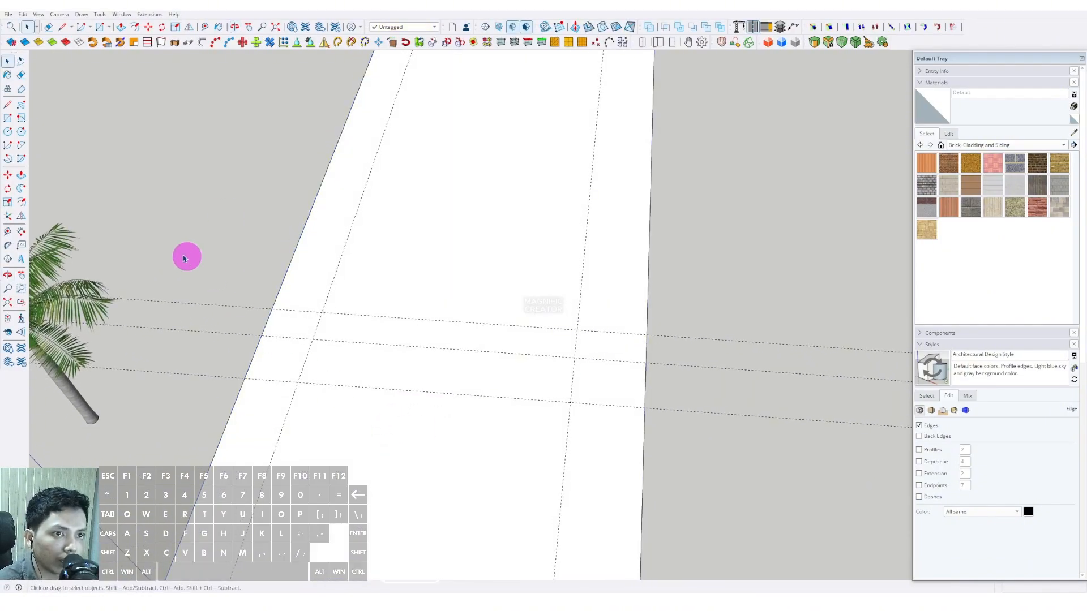
{"action": "left_click", "coordinate": [7, 105]}
{"action": "middle_click_drag", "start_coordinate": [255, 360], "coordinate": [268, 302]}
{"action": "left_click", "coordinate": [270, 296]}
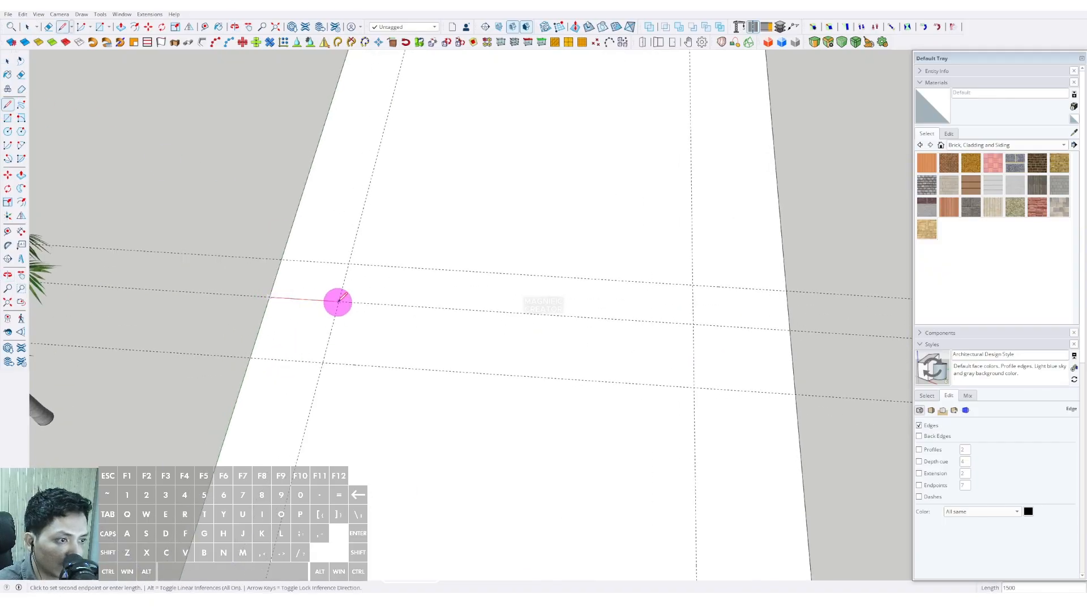
{"action": "left_click", "coordinate": [338, 301]}
{"action": "left_click", "coordinate": [322, 363]}
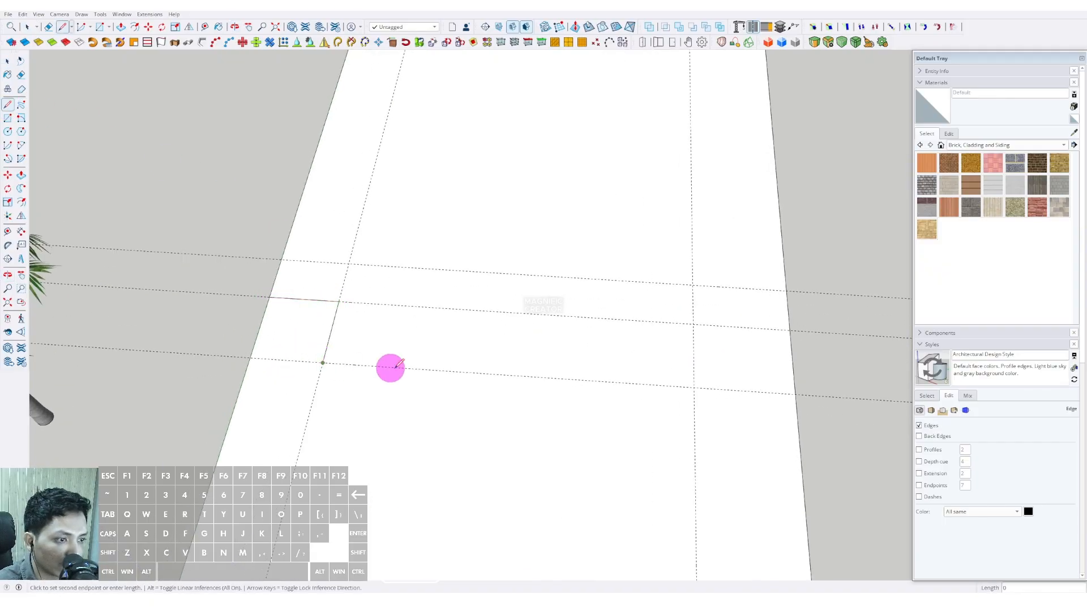
{"action": "left_click", "coordinate": [694, 388]}
{"action": "middle_click_drag", "start_coordinate": [695, 388], "coordinate": [486, 387]}
{"action": "left_click", "coordinate": [500, 284]}
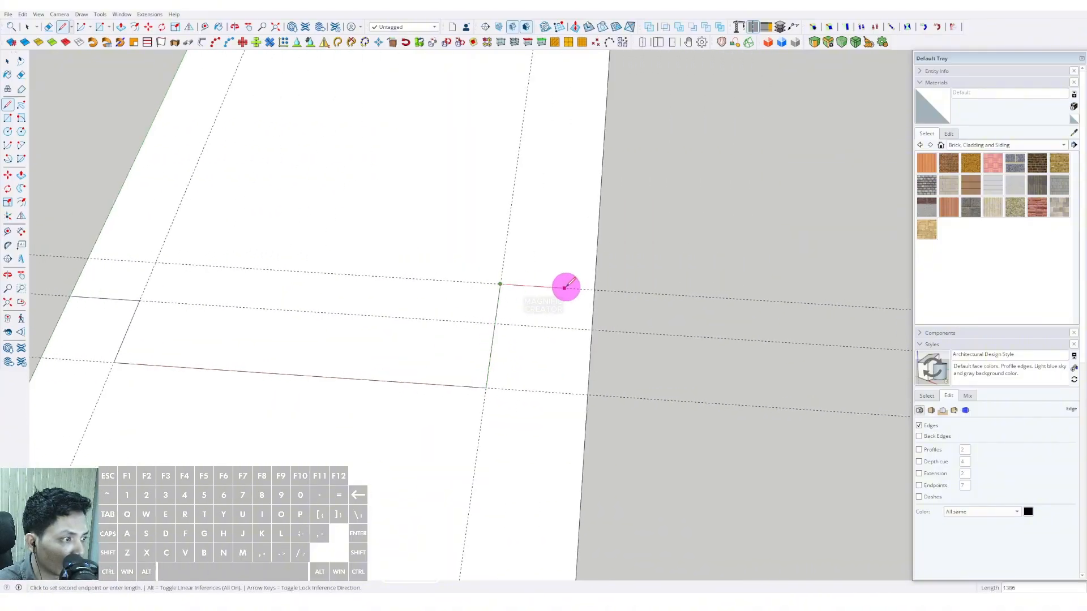
{"action": "left_click", "coordinate": [595, 289]}
{"action": "key", "text": "space"}
Offset the connected stepped line by 75 mm to both sides to outline the wall thickness
{"action": "middle_click_drag", "start_coordinate": [538, 342], "coordinate": [516, 368]}
{"action": "triple_click", "coordinate": [532, 356]}
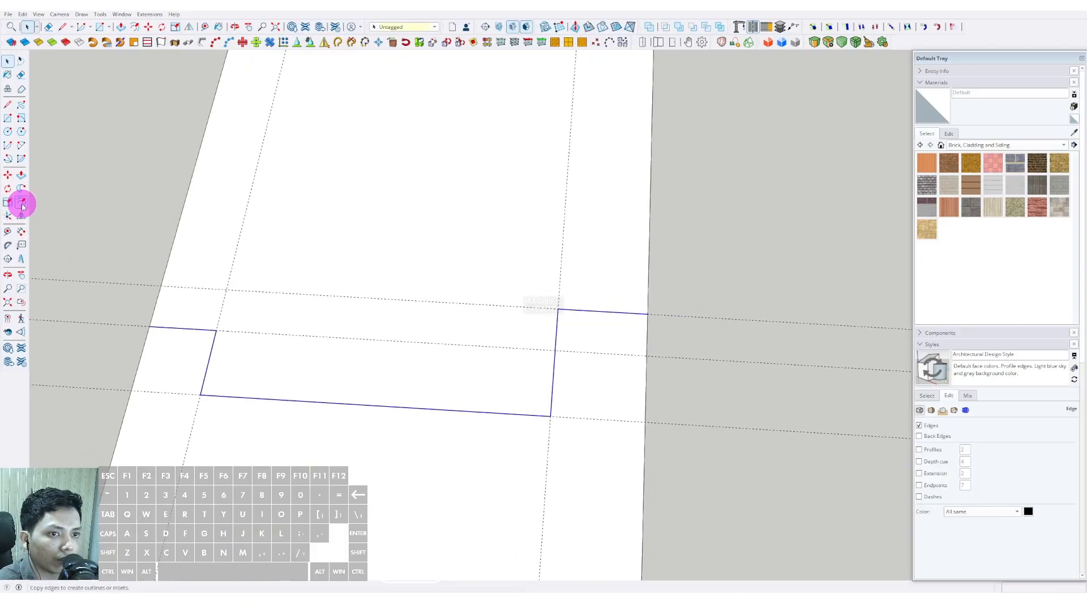
{"action": "scroll", "coordinate": [578, 369], "scroll_direction": "up", "scroll_amount": 1}
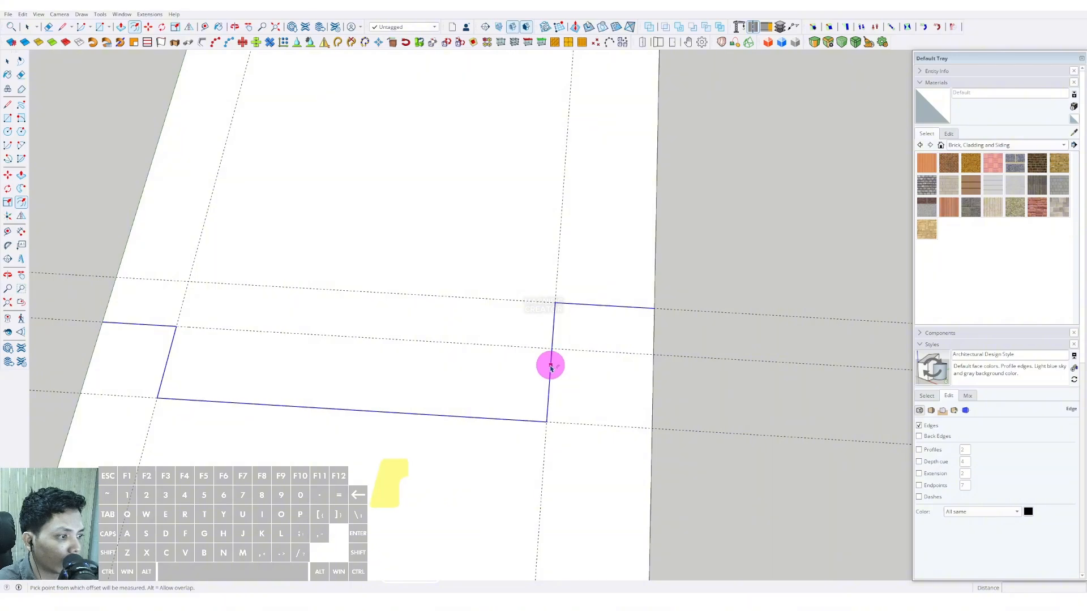
{"action": "left_click", "coordinate": [550, 367]}
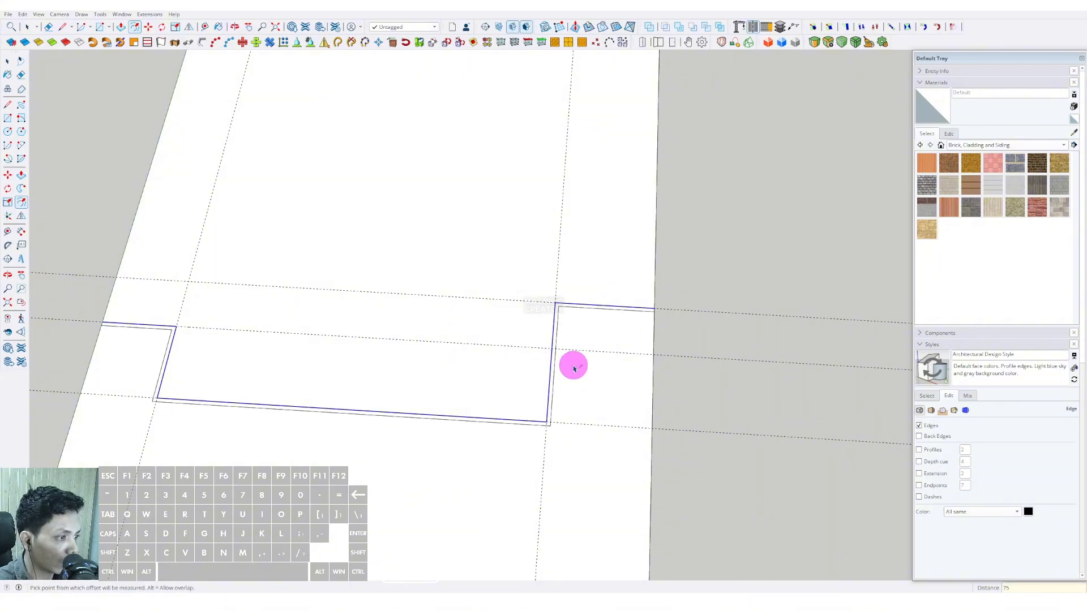
{"action": "scroll", "coordinate": [529, 379], "scroll_direction": "up", "scroll_amount": 3}
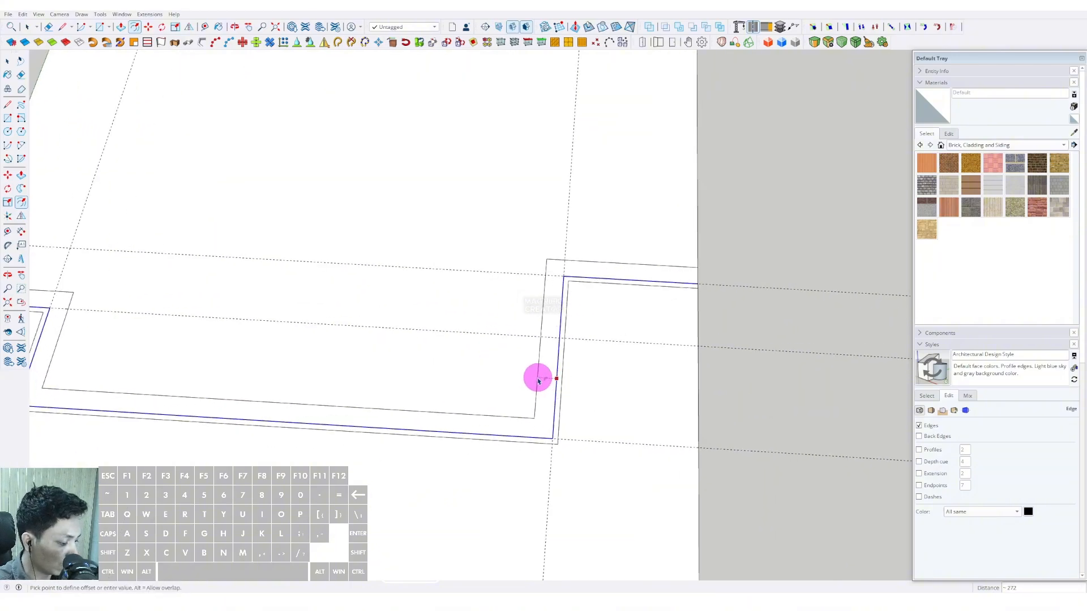
{"action": "key", "text": "Return"}
Erase the original centre line between the two offset wall lines
{"action": "key", "text": "space"}
{"action": "scroll", "coordinate": [562, 378], "scroll_direction": "down", "scroll_amount": 4}
{"action": "middle_click_drag", "start_coordinate": [563, 379], "coordinate": [560, 410], "text": "shift"}
{"action": "scroll", "coordinate": [560, 411], "scroll_direction": "up", "scroll_amount": 3}
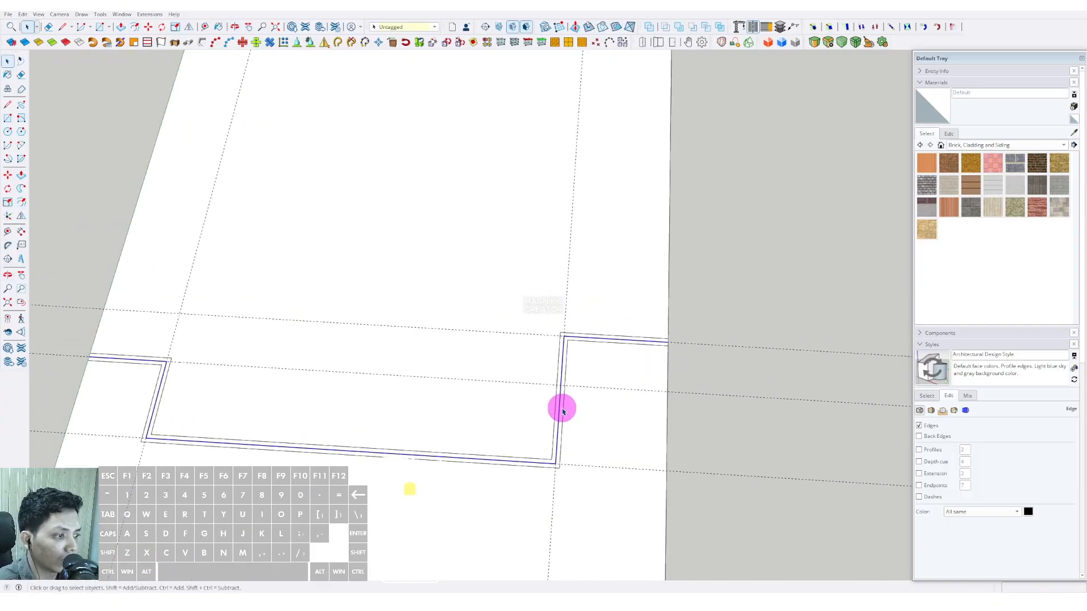
{"action": "right_click", "coordinate": [560, 412]}
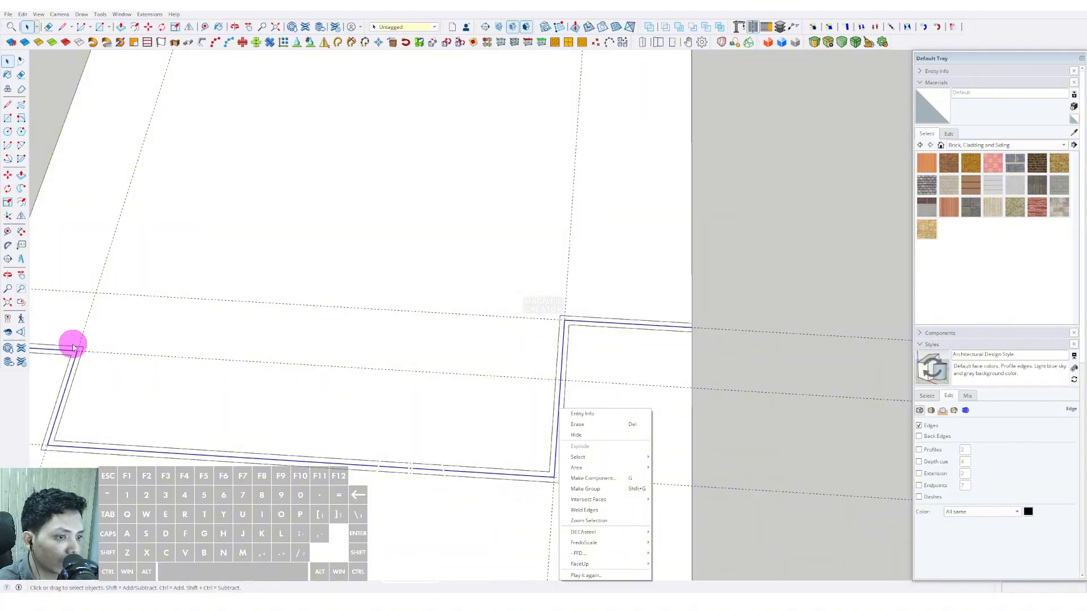
{"action": "left_click", "coordinate": [577, 426]}
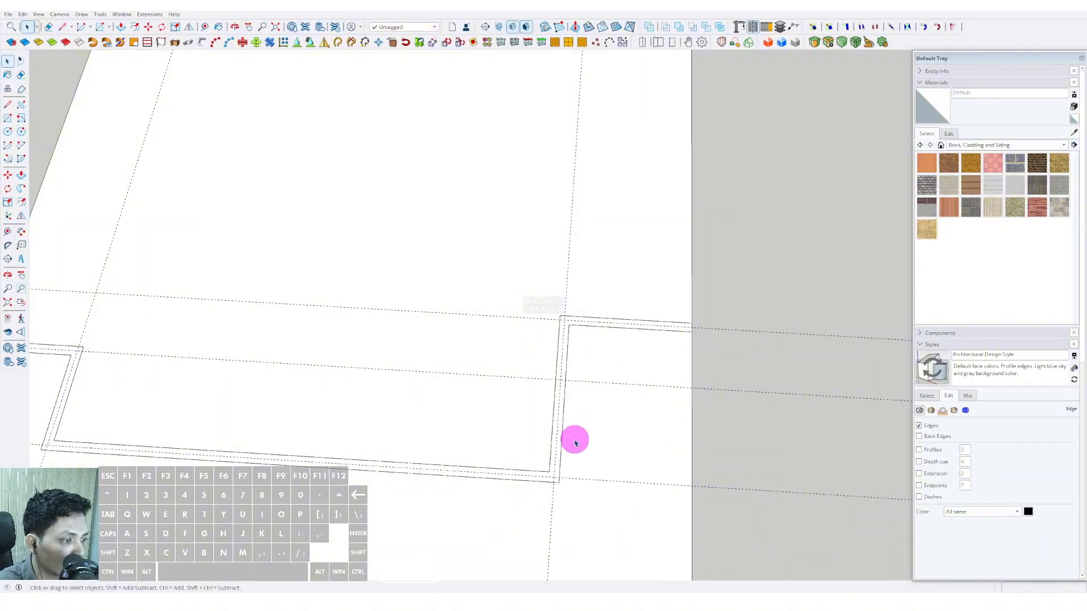
Close the open ends of the wall outline with short lines to form a face
{"action": "mouse_move", "coordinate": [574, 439]}
{"action": "middle_mouse_down"}
{"action": "mouse_move", "coordinate": [438, 451]}
{"action": "mouse_move", "coordinate": [545, 388]}
{"action": "mouse_move", "coordinate": [389, 348]}
{"action": "mouse_move", "coordinate": [536, 369]}
{"action": "mouse_move", "coordinate": [325, 369]}
{"action": "mouse_move", "coordinate": [401, 289]}
{"action": "mouse_move", "coordinate": [336, 308]}
{"action": "mouse_move", "coordinate": [368, 356]}
{"action": "mouse_move", "coordinate": [704, 443]}
{"action": "mouse_move", "coordinate": [592, 437]}
{"action": "mouse_move", "coordinate": [600, 418]}
{"action": "mouse_move", "coordinate": [583, 437]}
{"action": "mouse_move", "coordinate": [631, 337]}
{"action": "mouse_move", "coordinate": [572, 357]}
{"action": "middle_mouse_up"}
{"action": "left_click", "coordinate": [8, 105]}
{"action": "left_click", "coordinate": [533, 369]}
{"action": "key", "text": "space"}
{"action": "key", "text": "space"}
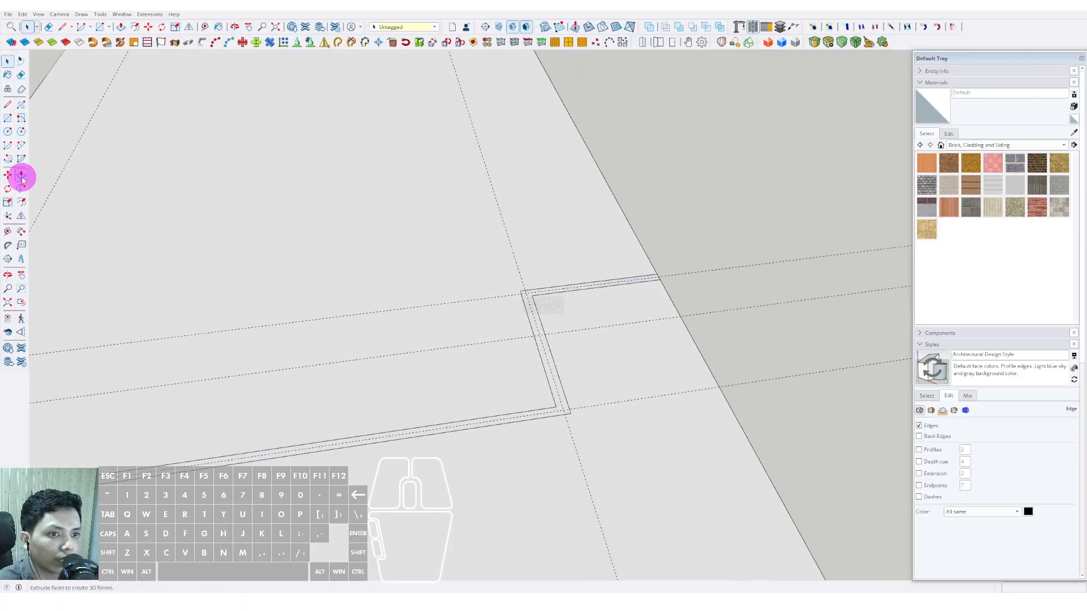
Push/Pull the wall outline face up 4500 mm
{"action": "left_click", "coordinate": [20, 175]}
{"action": "left_click", "coordinate": [539, 362]}
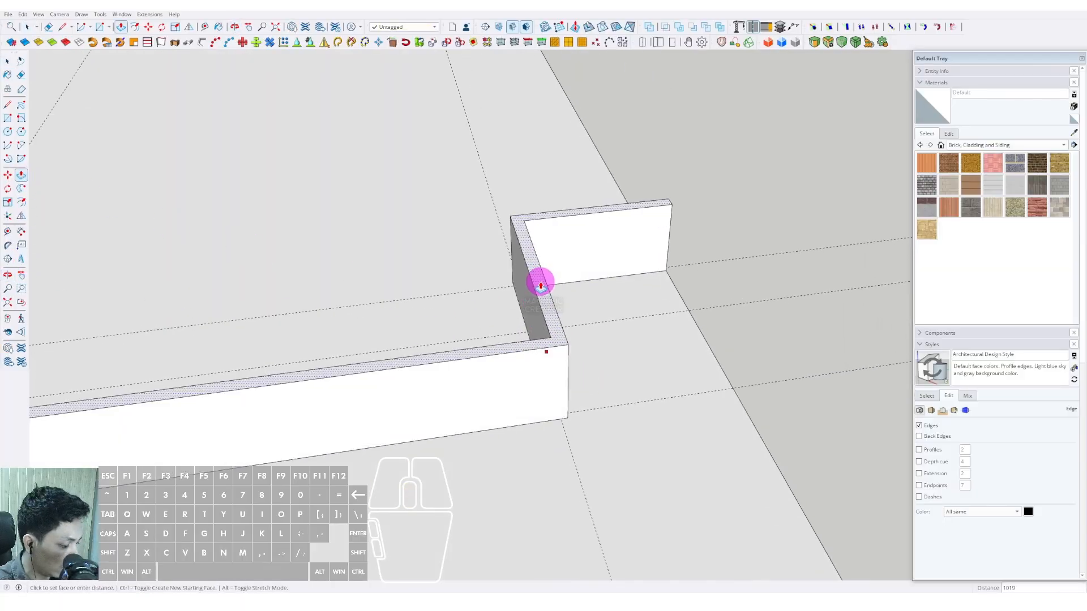
{"action": "type", "text": "4500"}
{"action": "key", "text": "Return"}
{"action": "key", "text": "space"}
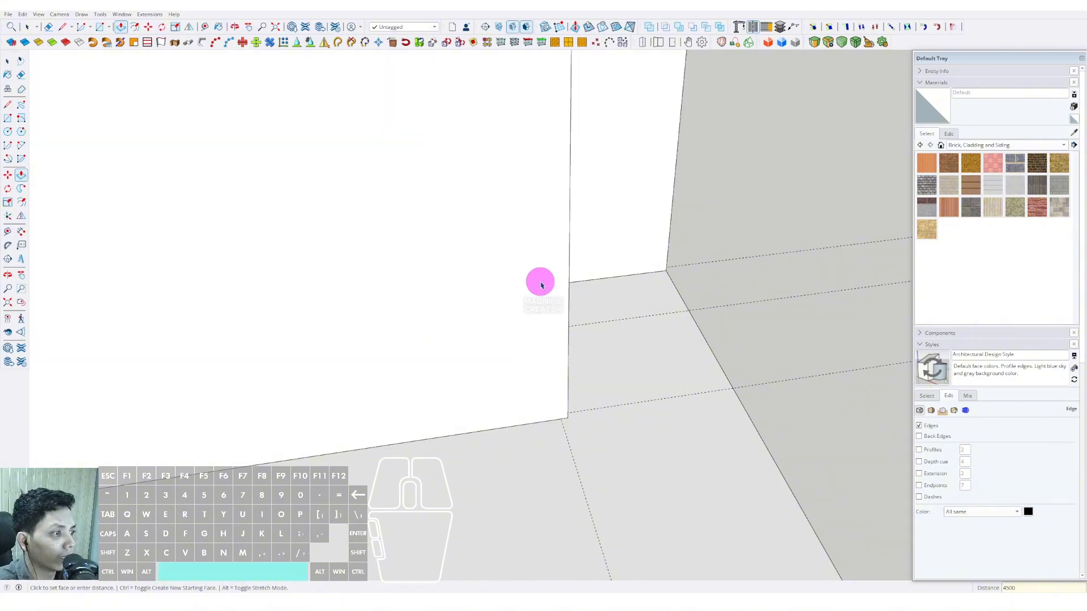
Select all connected geometry of the stepped wall and make it a group
{"action": "scroll", "coordinate": [539, 284], "scroll_direction": "down", "scroll_amount": 5}
{"action": "middle_click_drag", "start_coordinate": [539, 284], "coordinate": [548, 353]}
{"action": "triple_click", "coordinate": [560, 350]}
{"action": "right_click", "coordinate": [559, 346]}
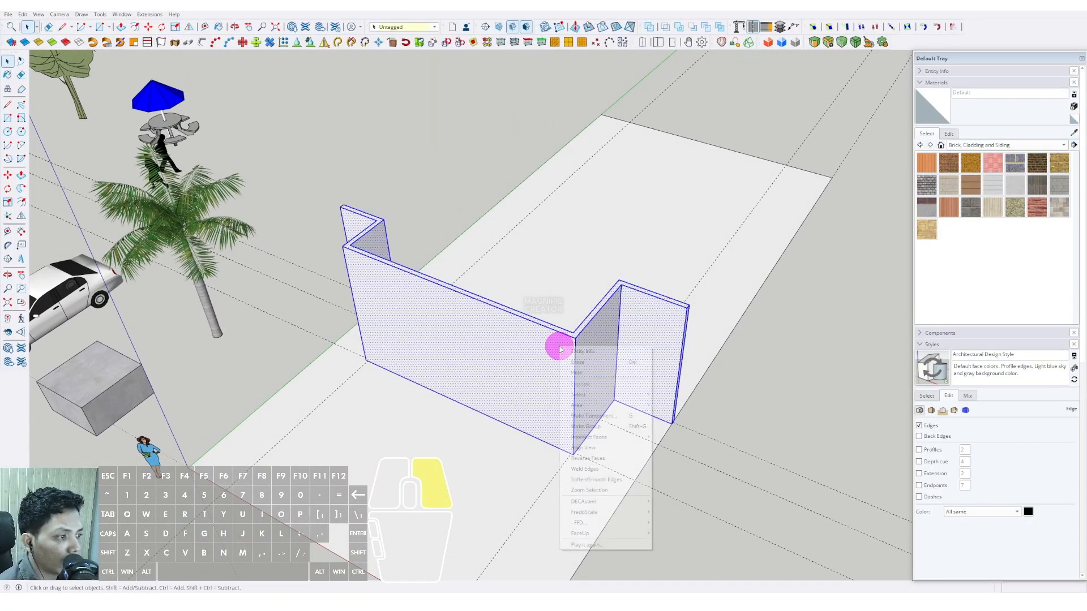
{"action": "left_click", "coordinate": [585, 421]}
{"action": "mouse_move", "coordinate": [585, 427]}
{"action": "middle_mouse_down"}
{"action": "mouse_move", "coordinate": [544, 411]}
{"action": "mouse_move", "coordinate": [716, 387]}
{"action": "middle_mouse_up"}
{"action": "left_click", "coordinate": [716, 387]}
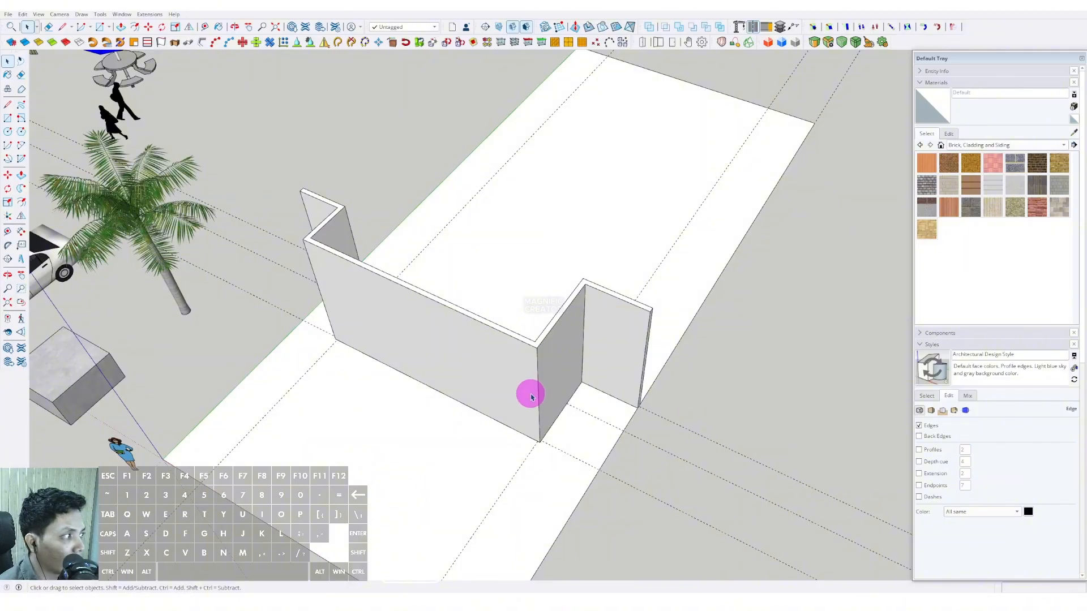
Paint the wall group with the grey Color M04 from the Colors material collection
{"action": "middle_click_drag", "start_coordinate": [531, 397], "coordinate": [590, 373]}
{"action": "middle_click_drag", "start_coordinate": [487, 364], "coordinate": [528, 359]}
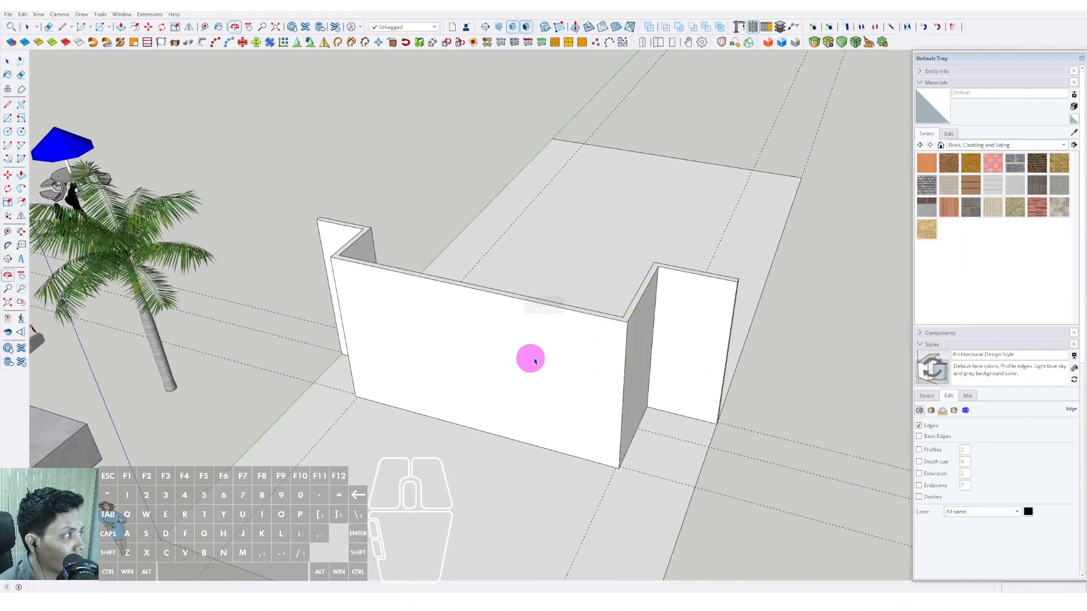
{"action": "left_click", "coordinate": [1064, 145]}
{"action": "left_click", "coordinate": [968, 158]}
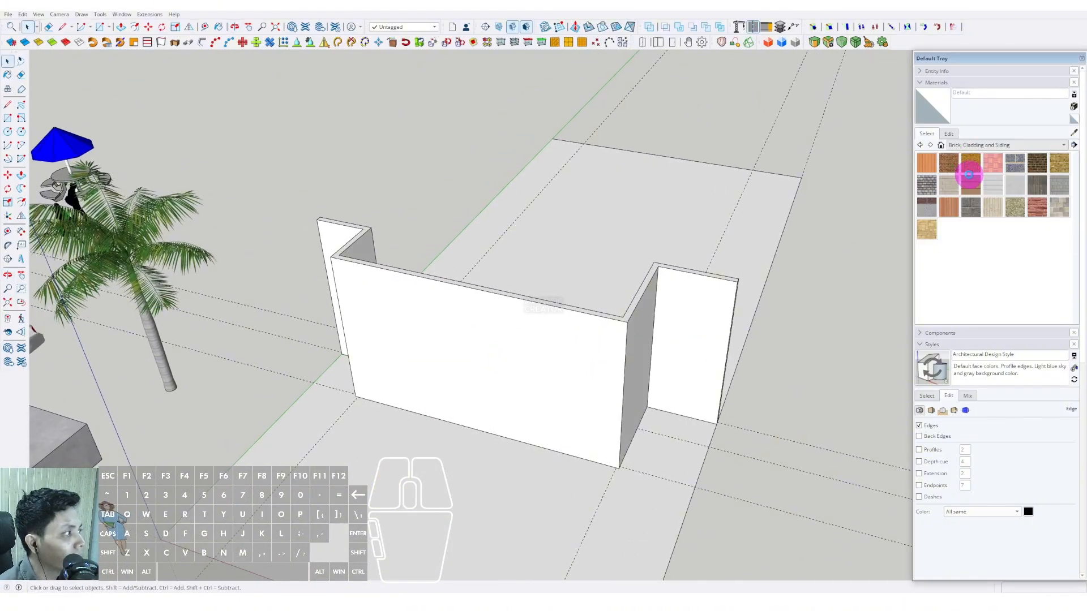
{"action": "scroll", "coordinate": [982, 226], "scroll_direction": "down", "scroll_amount": 6}
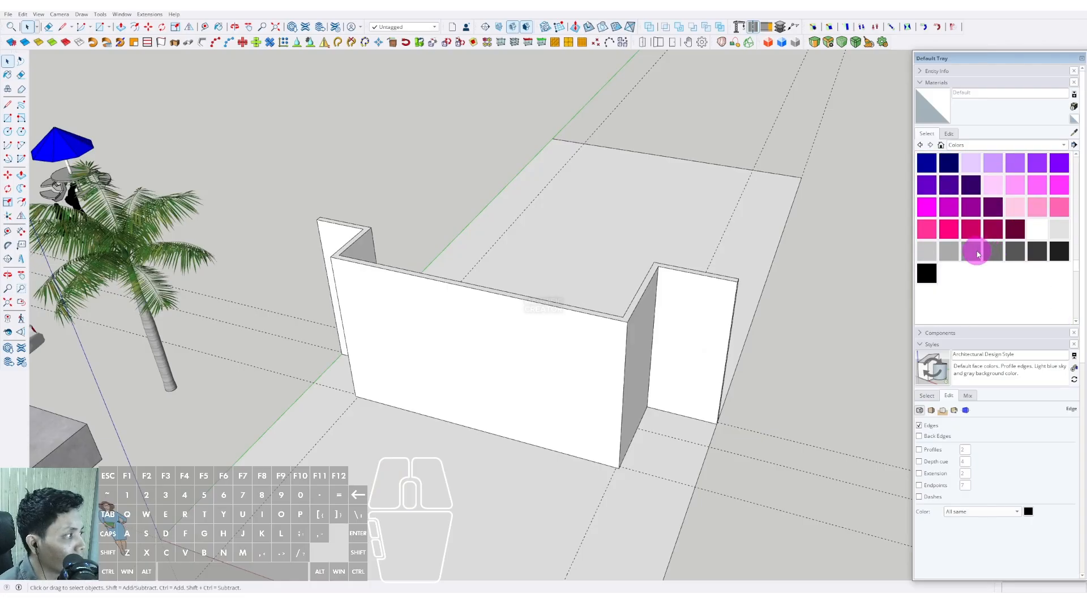
{"action": "left_click", "coordinate": [977, 254]}
{"action": "scroll", "coordinate": [577, 316], "scroll_direction": "up", "scroll_amount": 2}
{"action": "left_click", "coordinate": [529, 334]}
{"action": "mouse_move", "coordinate": [536, 337]}
{"action": "middle_mouse_down"}
{"action": "mouse_move", "coordinate": [621, 163]}
{"action": "mouse_move", "coordinate": [555, 354]}
{"action": "mouse_move", "coordinate": [516, 410]}
{"action": "middle_mouse_up"}
{"action": "key", "text": "space"}
Draw a rectangle filling the recess from the wall's projecting outer corner to the short end wall's outer corner
{"action": "scroll", "coordinate": [532, 416], "scroll_direction": "up", "scroll_amount": 2}
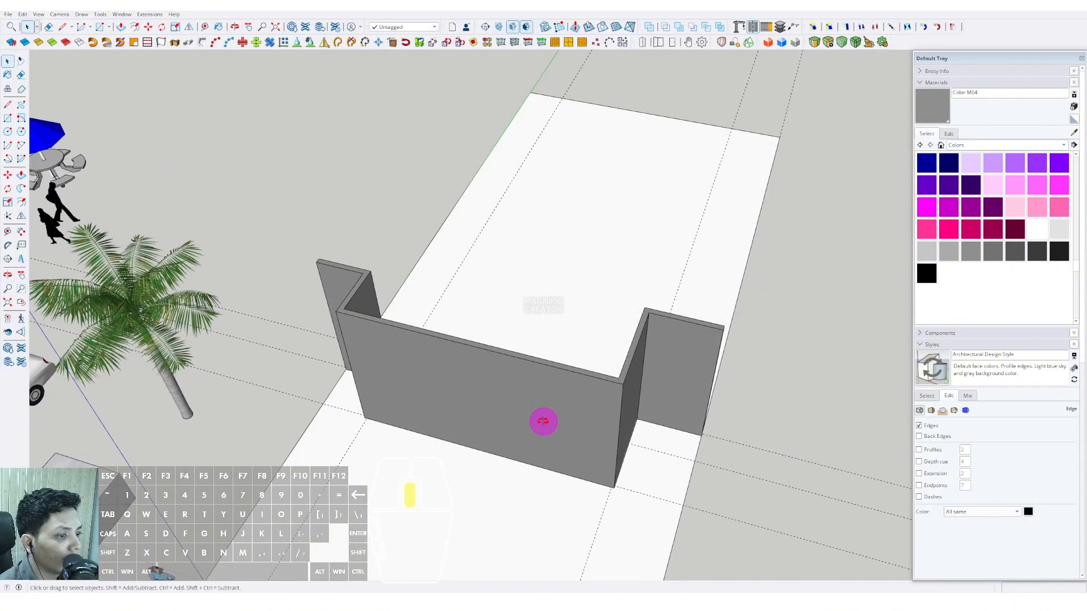
{"action": "scroll", "coordinate": [376, 352], "scroll_direction": "down", "scroll_amount": 3}
{"action": "middle_click_drag", "start_coordinate": [555, 325], "coordinate": [274, 245]}
{"action": "scroll", "coordinate": [536, 399], "scroll_direction": "up", "scroll_amount": 3}
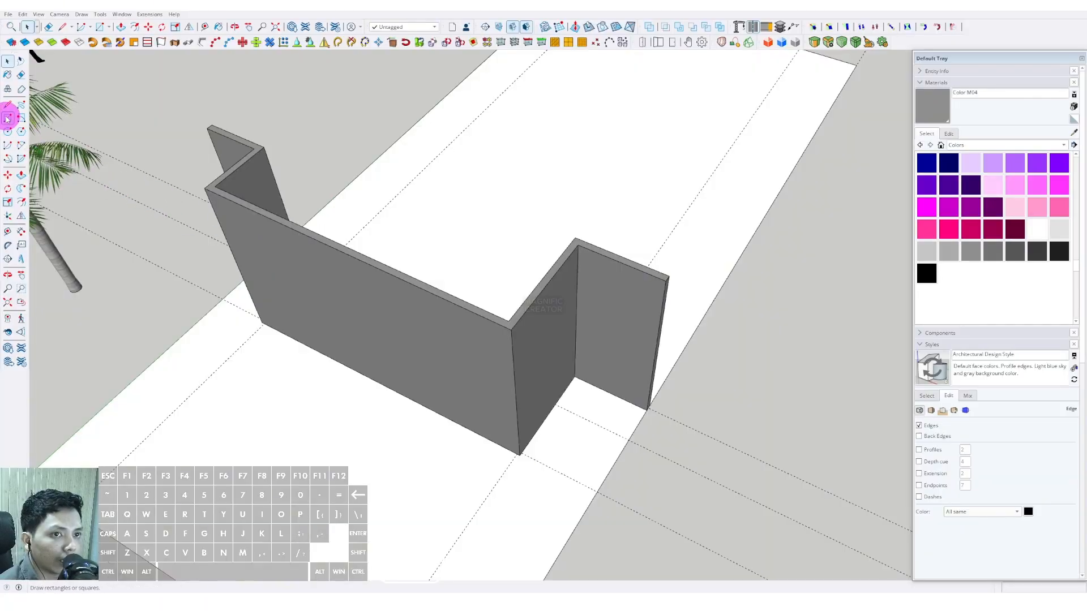
{"action": "scroll", "coordinate": [500, 402], "scroll_direction": "up", "scroll_amount": 2}
{"action": "left_click", "coordinate": [519, 454]}
{"action": "scroll", "coordinate": [674, 415], "scroll_direction": "up", "scroll_amount": 3}
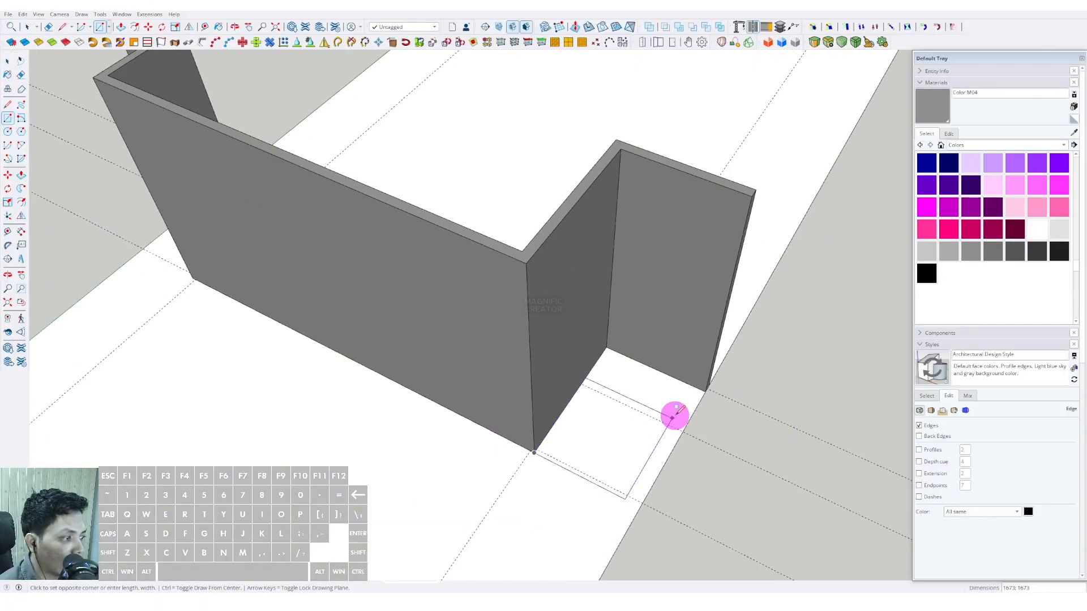
{"action": "left_click", "coordinate": [708, 388]}
Push/Pull the rectangle in the wall recess up 300 mm to form a raised slab
{"action": "middle_click_drag", "start_coordinate": [553, 416], "coordinate": [589, 404]}
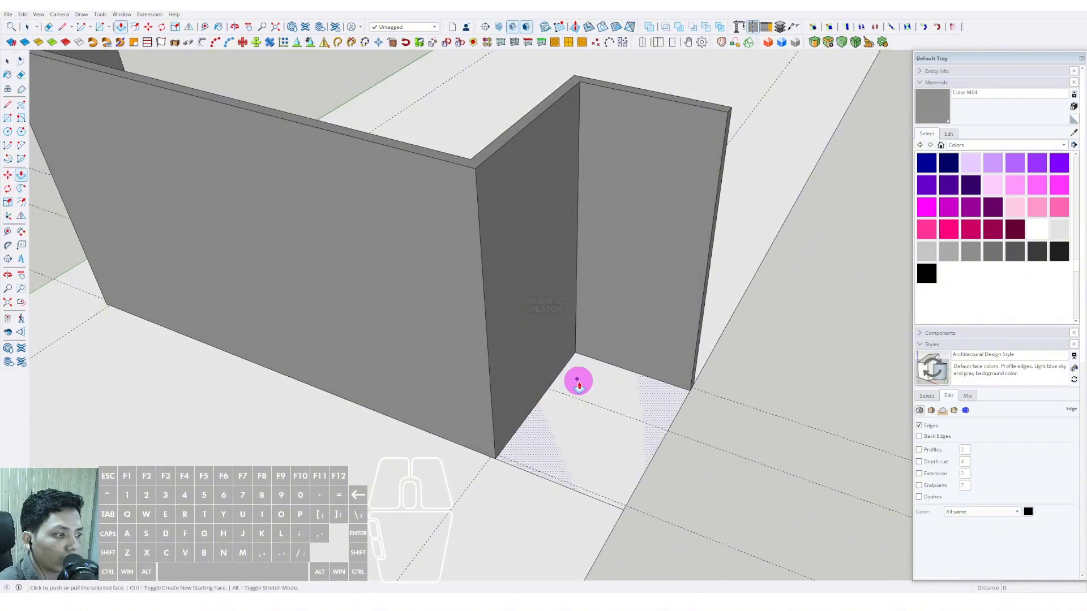
{"action": "scroll", "coordinate": [578, 385], "scroll_direction": "up", "scroll_amount": 2}
{"action": "left_click", "coordinate": [611, 375]}
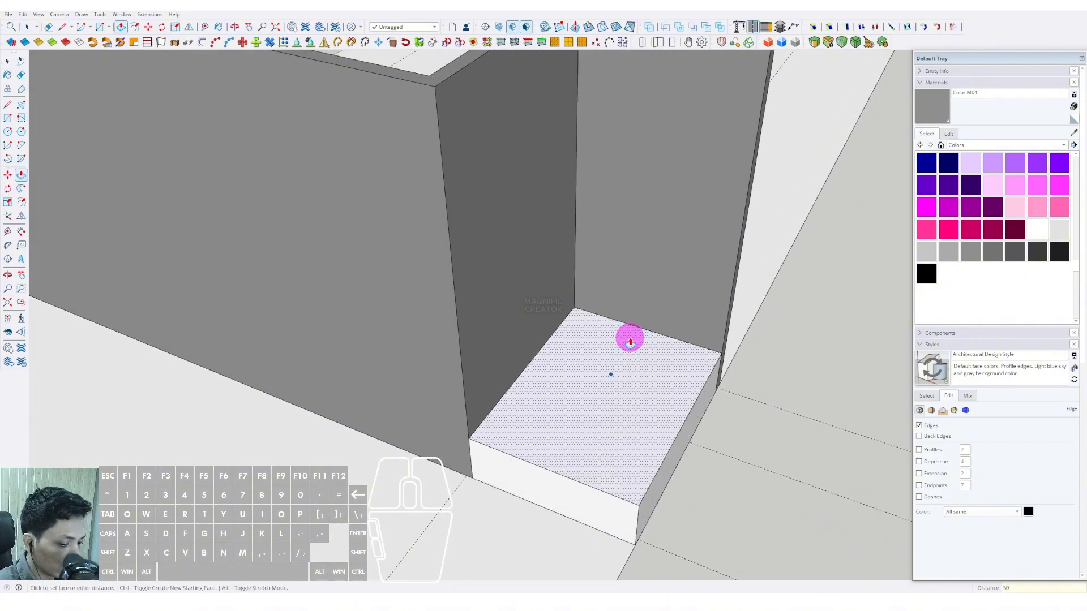
{"action": "left_click", "coordinate": [630, 339]}
{"action": "key", "text": "space"}
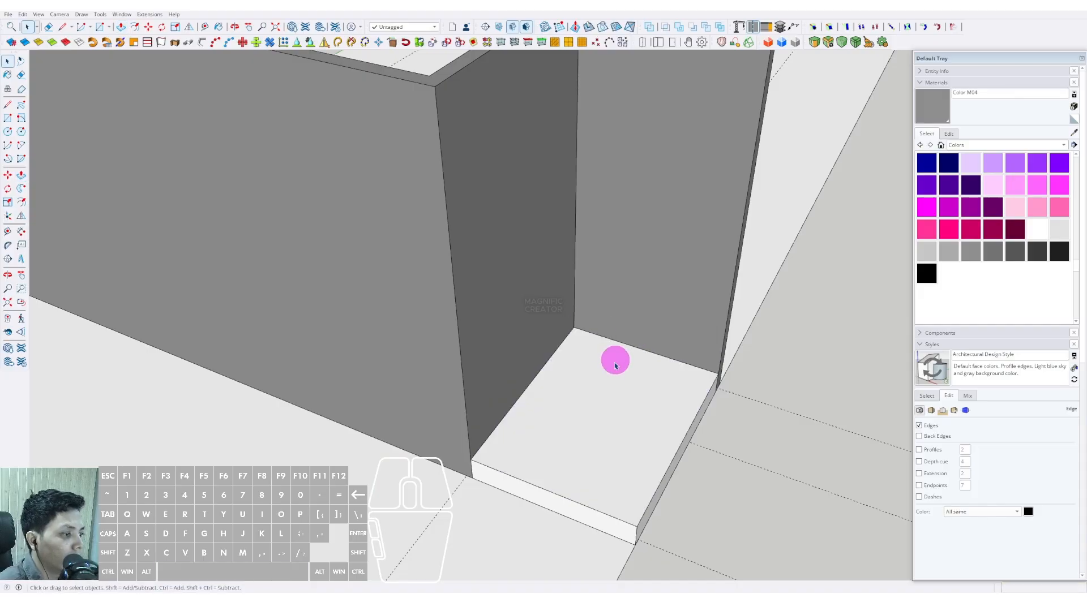
Copy the slab's front top edge 150 mm straight down onto its front face
{"action": "scroll", "coordinate": [589, 388], "scroll_direction": "down", "scroll_amount": 3}
{"action": "scroll", "coordinate": [604, 440], "scroll_direction": "up", "scroll_amount": 3}
{"action": "middle_click_drag", "start_coordinate": [604, 440], "coordinate": [470, 399]}
{"action": "left_click", "coordinate": [468, 395]}
{"action": "scroll", "coordinate": [517, 445], "scroll_direction": "up", "scroll_amount": 4}
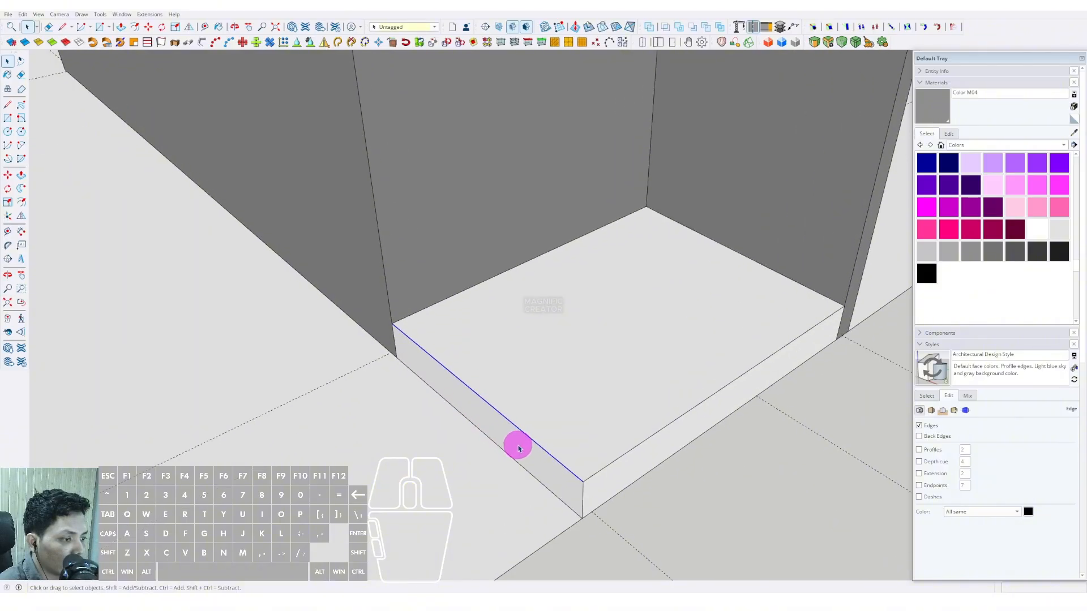
{"action": "left_click", "coordinate": [8, 175]}
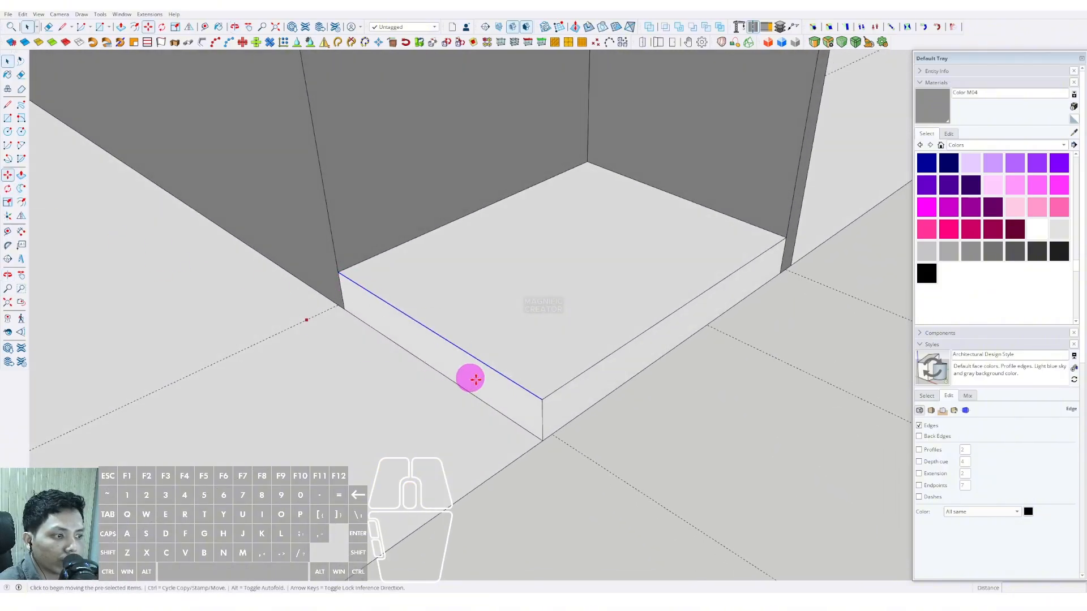
{"action": "scroll", "coordinate": [535, 400], "scroll_direction": "up", "scroll_amount": 2}
{"action": "left_click", "coordinate": [551, 401]}
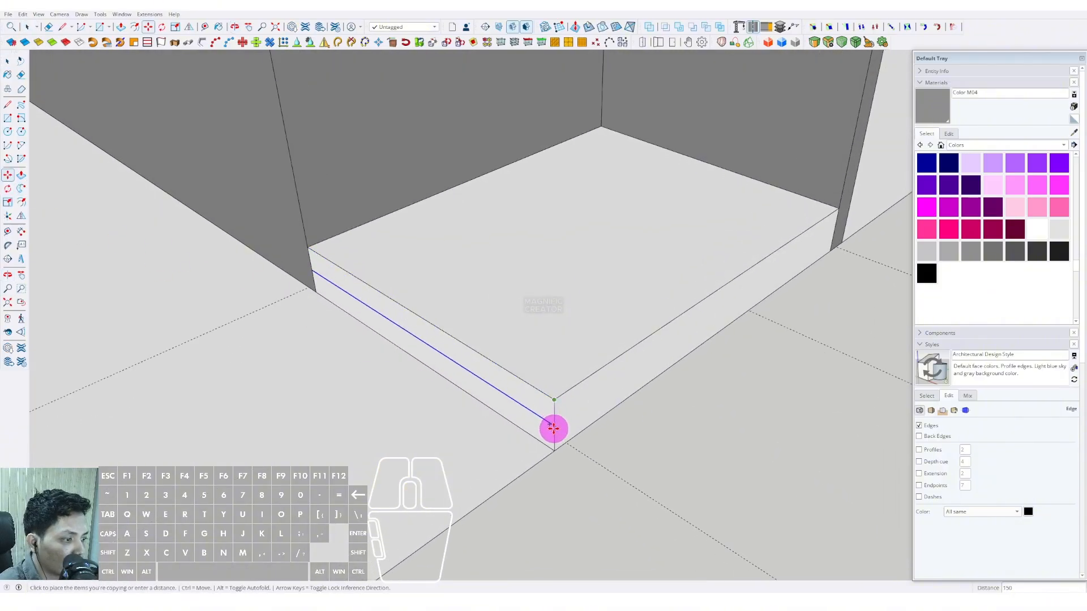
{"action": "key", "text": "space"}
{"action": "scroll", "coordinate": [550, 420], "scroll_direction": "down", "scroll_amount": 1}
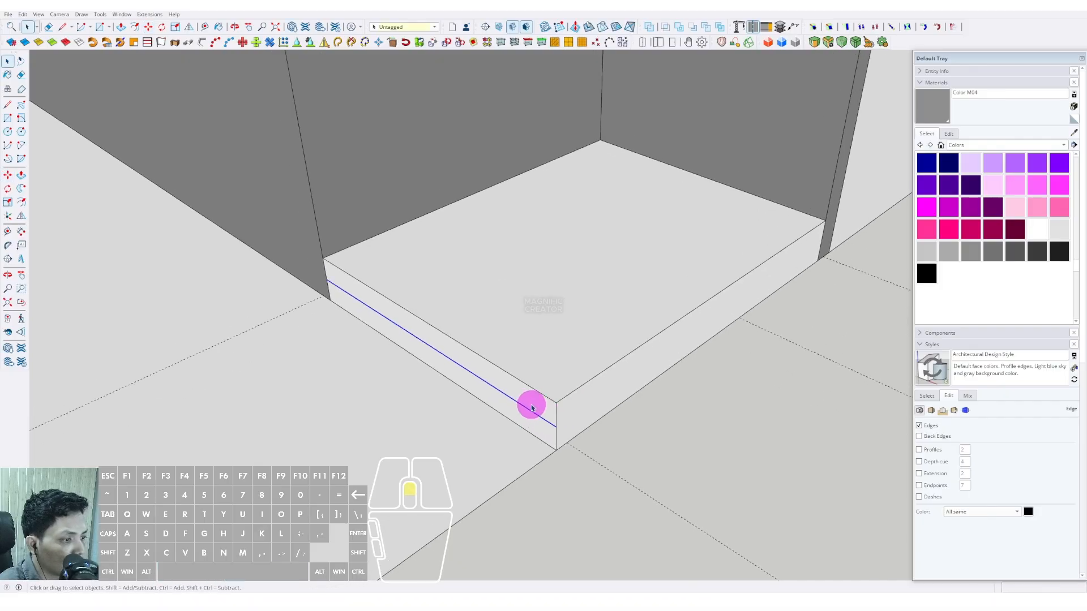
Push/Pull the upper strip of the slab's front face back 400 mm to cut a lower step
{"action": "left_click", "coordinate": [523, 399]}
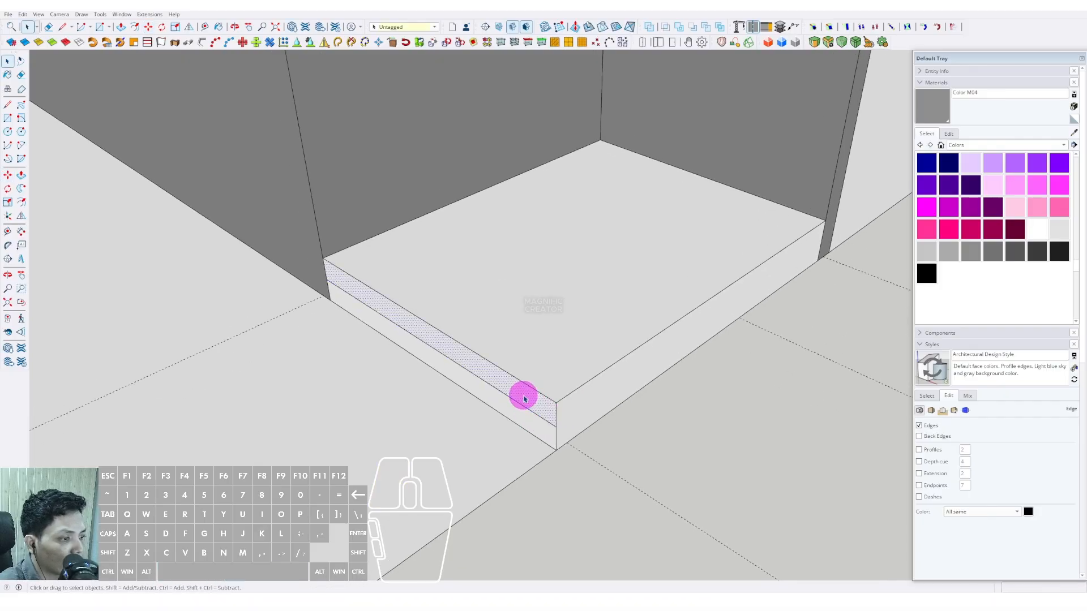
{"action": "left_click", "coordinate": [432, 357]}
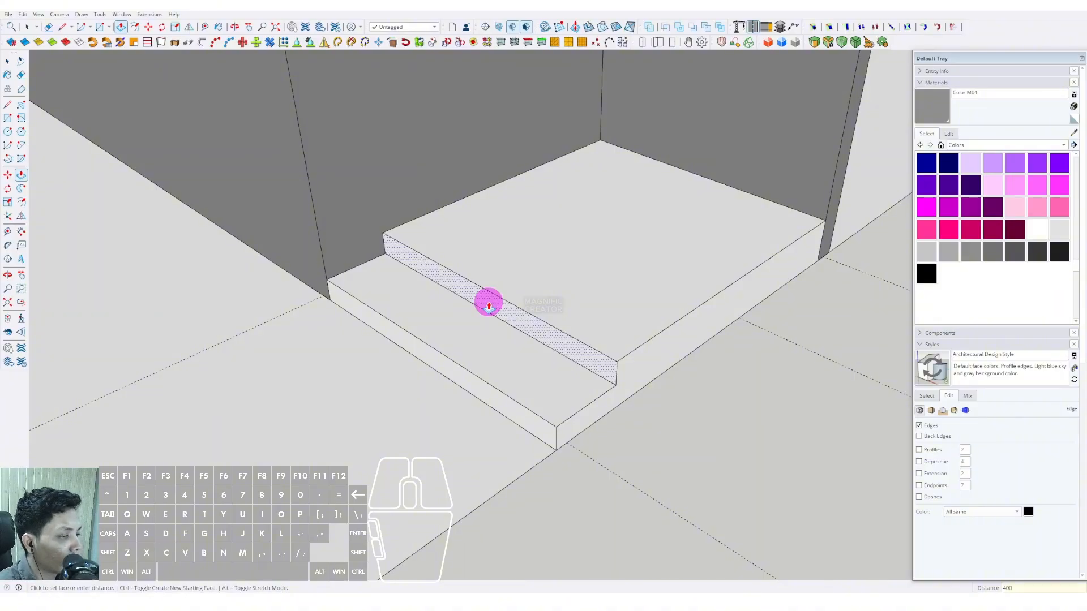
{"action": "left_click", "coordinate": [489, 306]}
Select the front top edges of both steps and copy them down about a third of the riser height
{"action": "middle_click_drag", "start_coordinate": [487, 304], "coordinate": [479, 378]}
{"action": "scroll", "coordinate": [588, 391], "scroll_direction": "down", "scroll_amount": 2}
{"action": "scroll", "coordinate": [519, 416], "scroll_direction": "up", "scroll_amount": 5}
{"action": "scroll", "coordinate": [483, 393], "scroll_direction": "up", "scroll_amount": 3}
{"action": "scroll", "coordinate": [468, 410], "scroll_direction": "up", "scroll_amount": 1}
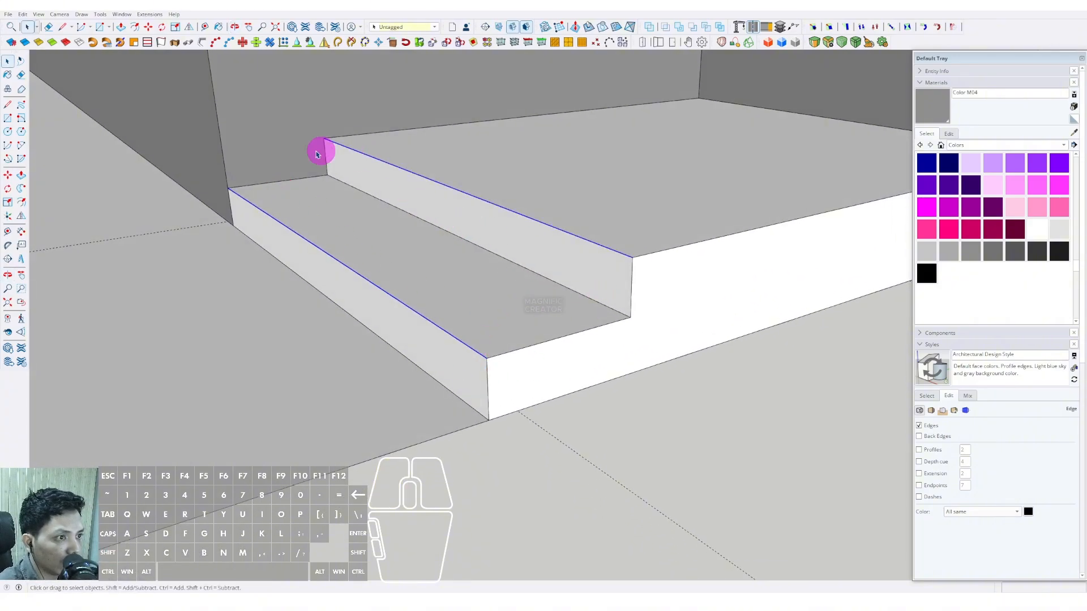
{"action": "scroll", "coordinate": [477, 377], "scroll_direction": "up", "scroll_amount": 1}
{"action": "middle_click_drag", "start_coordinate": [474, 375], "coordinate": [467, 391]}
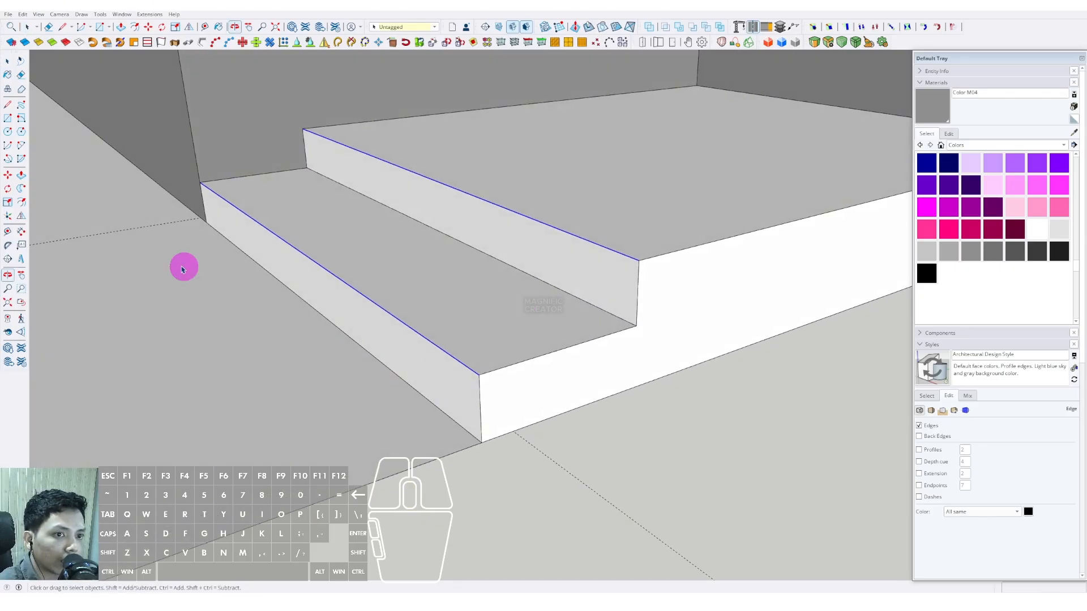
{"action": "left_click", "coordinate": [7, 176]}
{"action": "scroll", "coordinate": [467, 371], "scroll_direction": "up", "scroll_amount": 1}
{"action": "key", "text": "ctrl"}
{"action": "scroll", "coordinate": [472, 385], "scroll_direction": "up", "scroll_amount": 1}
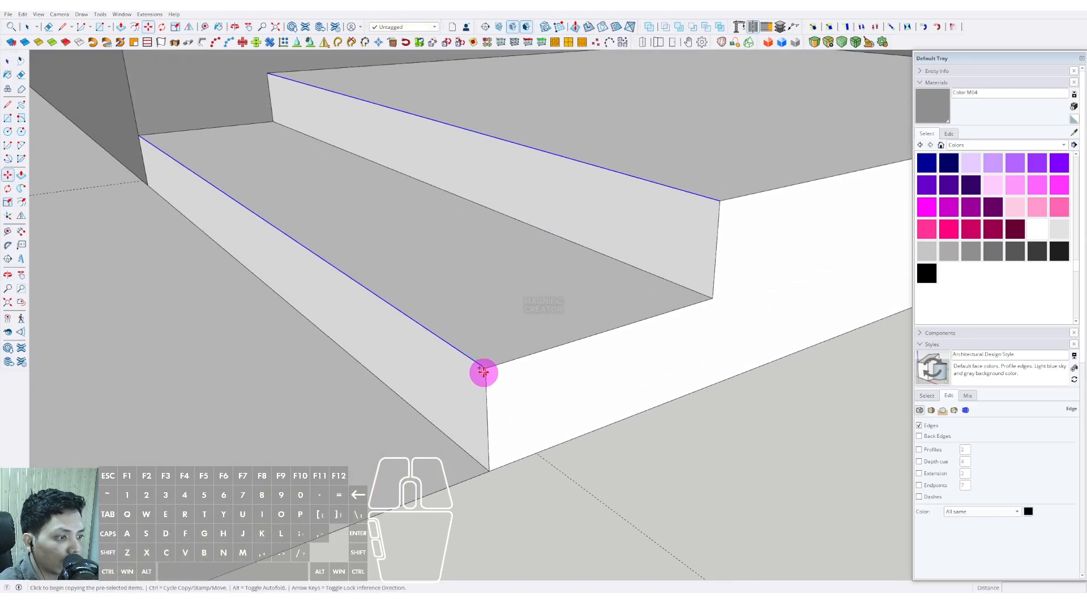
{"action": "left_click", "coordinate": [486, 368]}
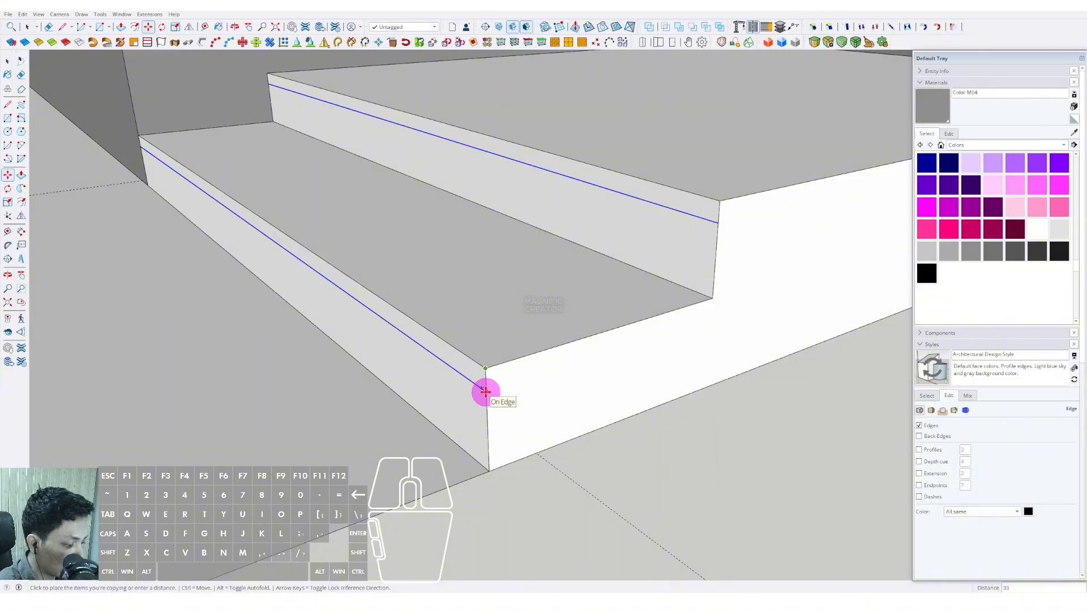
{"action": "key", "text": "Return"}
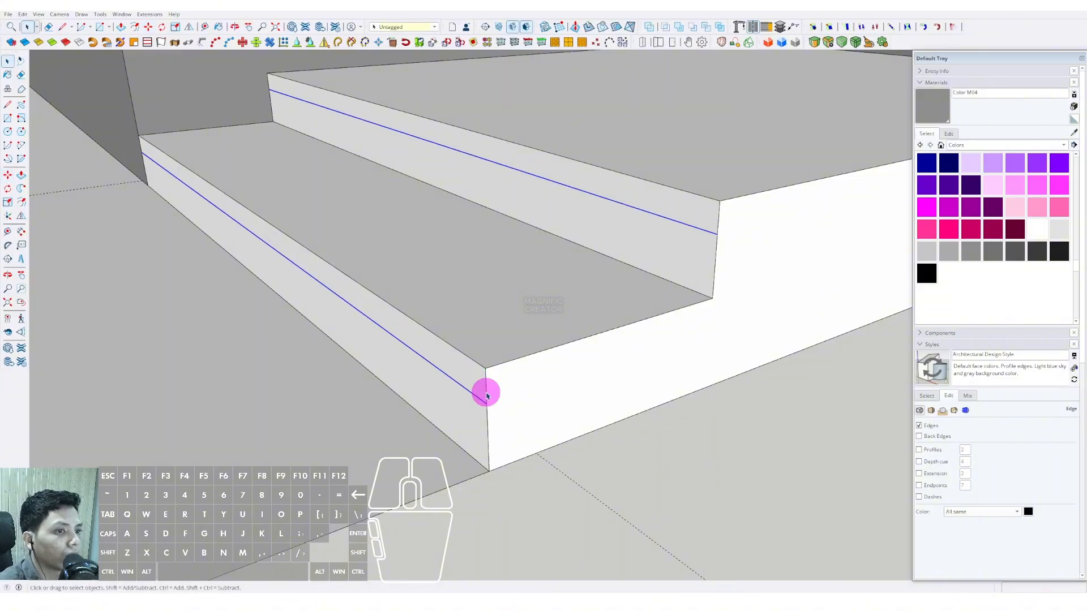
Push/Pull the lower step's narrow top strip slightly outward to form a nosing
{"action": "middle_click_drag", "start_coordinate": [486, 396], "coordinate": [425, 367]}
{"action": "left_click", "coordinate": [426, 367]}
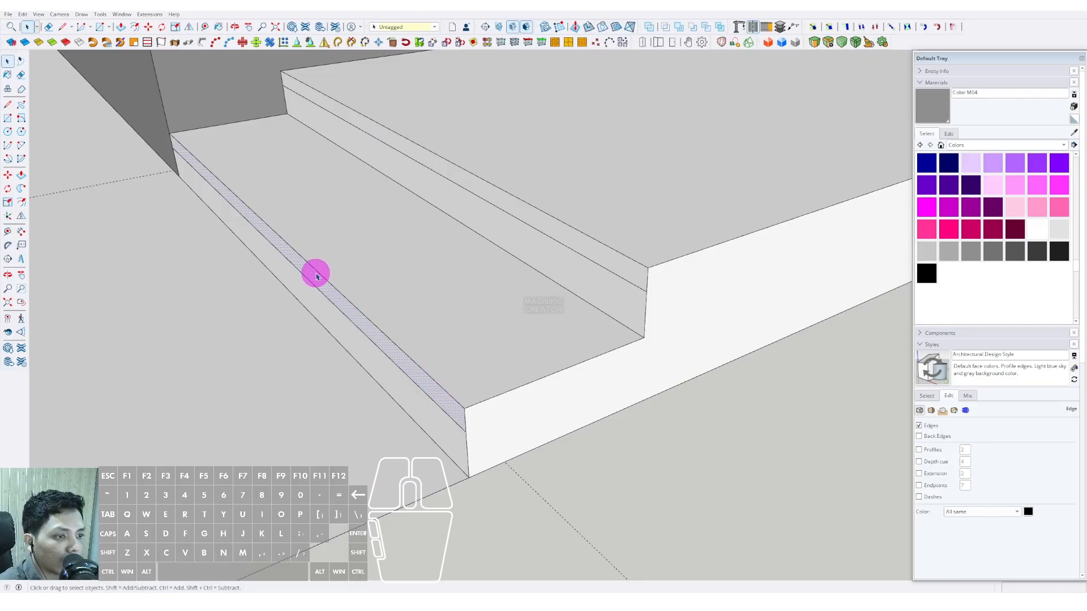
{"action": "left_click", "coordinate": [21, 176]}
{"action": "scroll", "coordinate": [410, 376], "scroll_direction": "up", "scroll_amount": 2}
{"action": "left_click", "coordinate": [399, 370]}
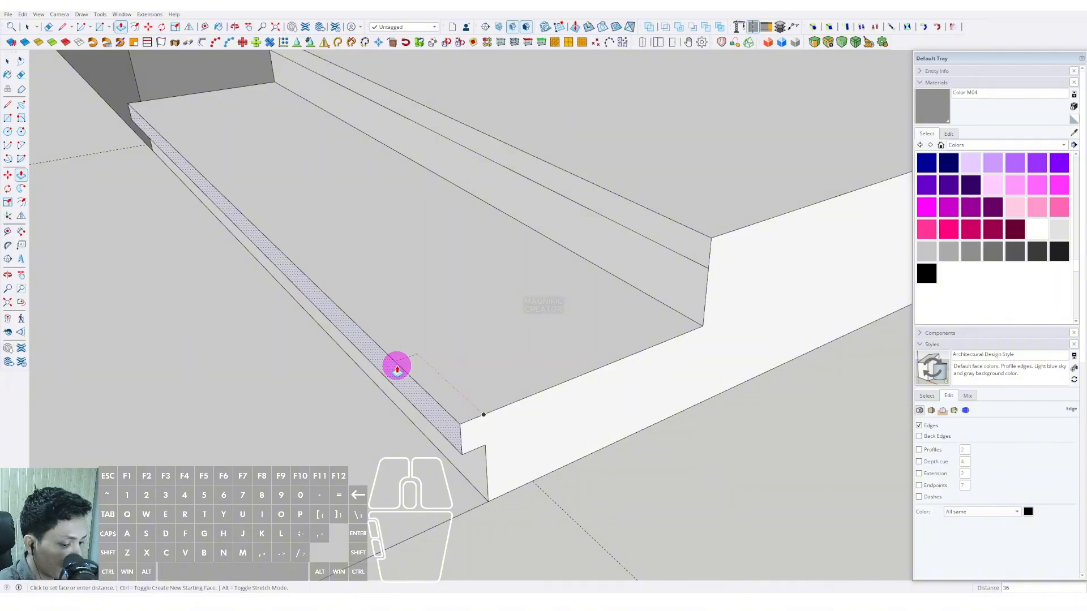
{"action": "left_click", "coordinate": [397, 368]}
{"action": "key", "text": "space"}
Push/Pull the upper step's narrow top strip outward to form a nosing matching the lower step's
{"action": "middle_click_drag", "start_coordinate": [473, 400], "coordinate": [581, 271]}
{"action": "left_click", "coordinate": [582, 269]}
{"action": "scroll", "coordinate": [571, 263], "scroll_direction": "up", "scroll_amount": 2}
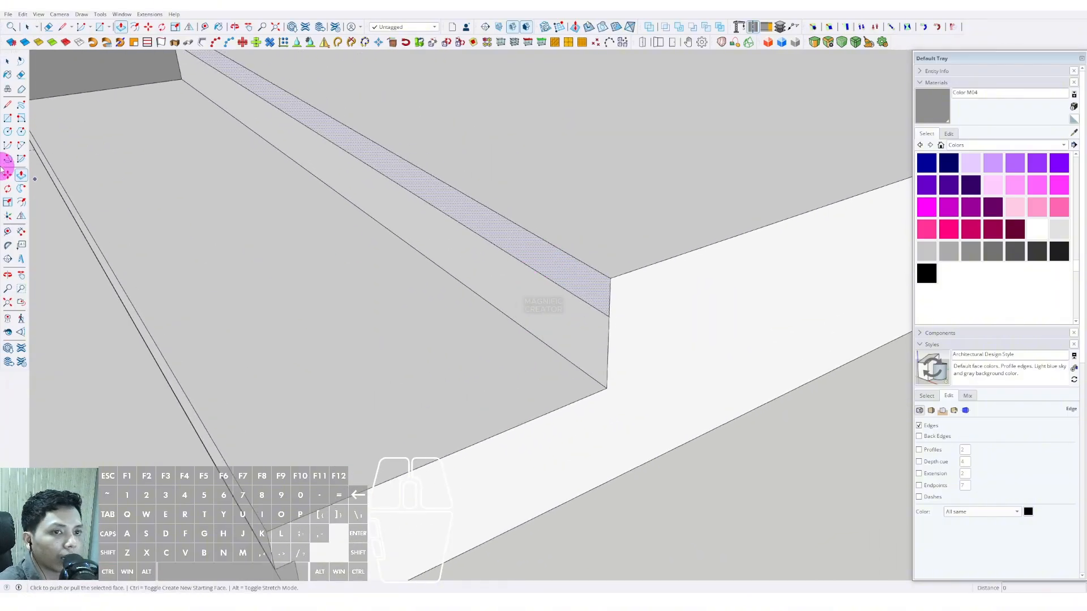
{"action": "left_click", "coordinate": [514, 251]}
{"action": "left_click", "coordinate": [516, 244]}
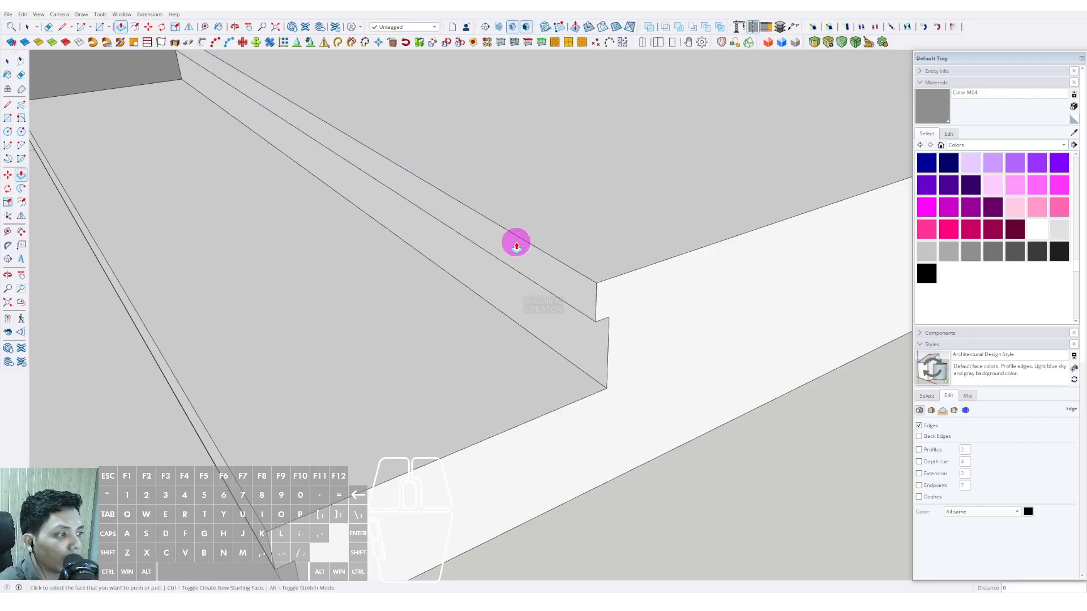
{"action": "middle_click_drag", "start_coordinate": [516, 243], "coordinate": [345, 332]}
{"action": "scroll", "coordinate": [456, 390], "scroll_direction": "up", "scroll_amount": 1}
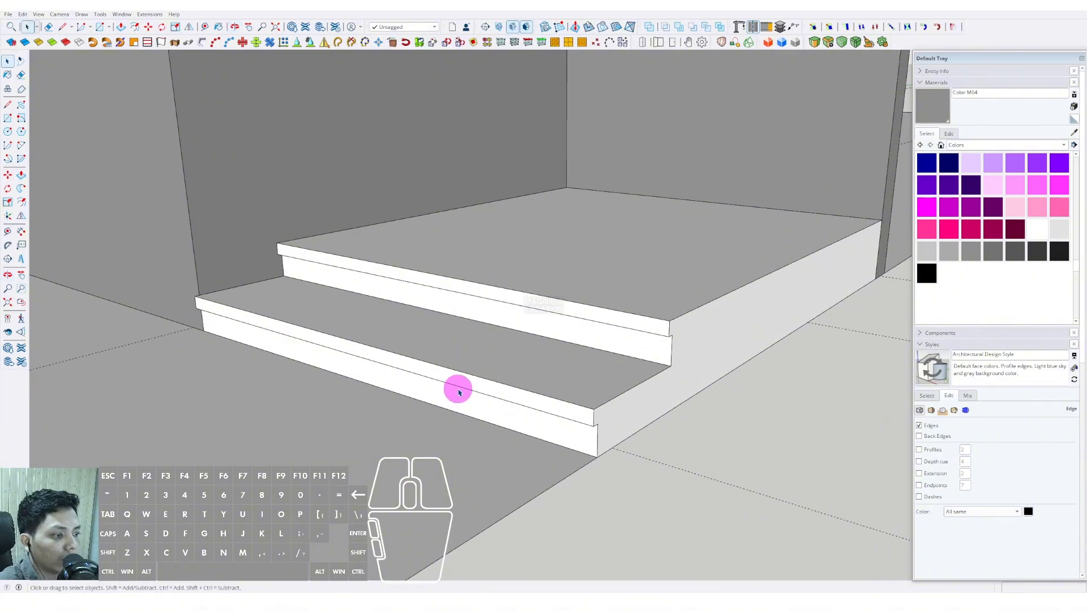
Select all connected geometry of the two steps and make it a group
{"action": "scroll", "coordinate": [479, 390], "scroll_direction": "down", "scroll_amount": 1}
{"action": "middle_click_drag", "start_coordinate": [498, 408], "coordinate": [510, 386]}
{"action": "scroll", "coordinate": [526, 419], "scroll_direction": "down", "scroll_amount": 2}
{"action": "scroll", "coordinate": [542, 421], "scroll_direction": "up", "scroll_amount": 2}
{"action": "triple_click", "coordinate": [505, 368]}
{"action": "right_click", "coordinate": [506, 367]}
{"action": "left_click", "coordinate": [552, 446]}
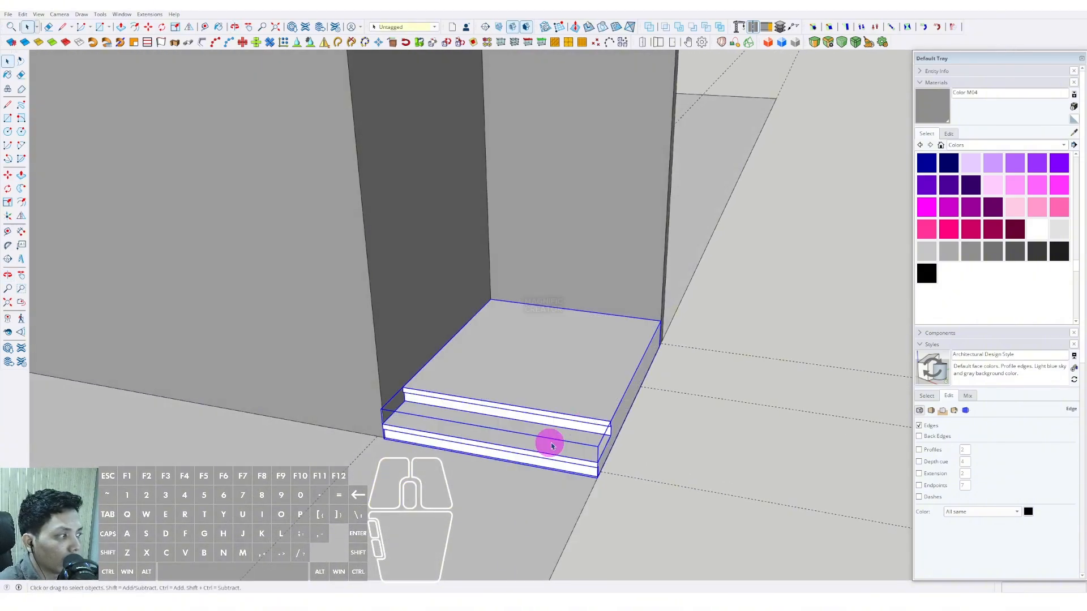
Collapse the other expanded tray sections so that only the material browser stays open
{"action": "left_click", "coordinate": [1059, 145]}
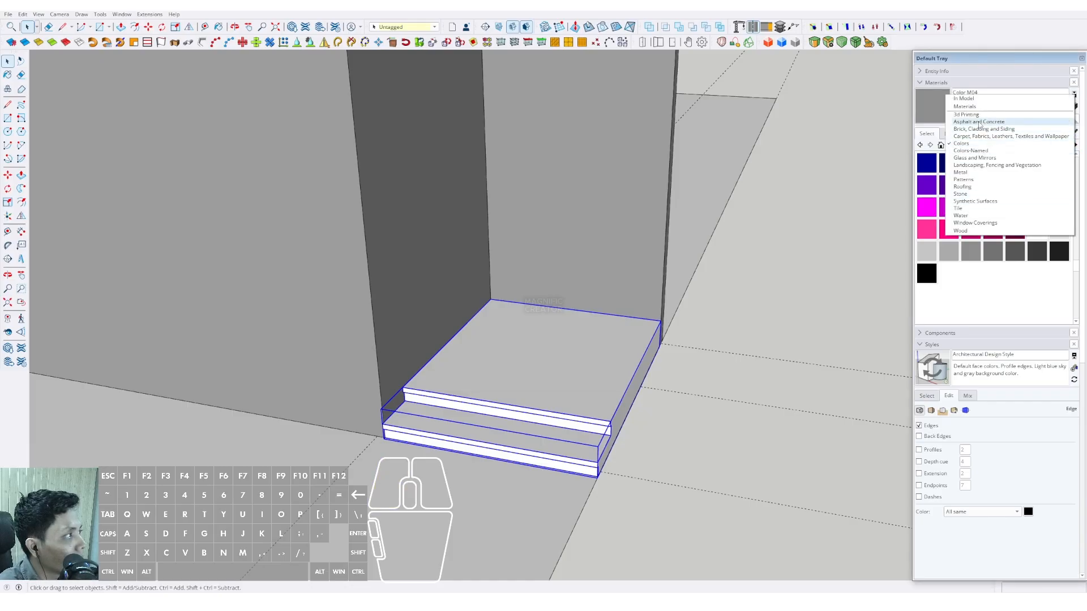
{"action": "left_click", "coordinate": [980, 283]}
{"action": "left_click", "coordinate": [931, 72]}
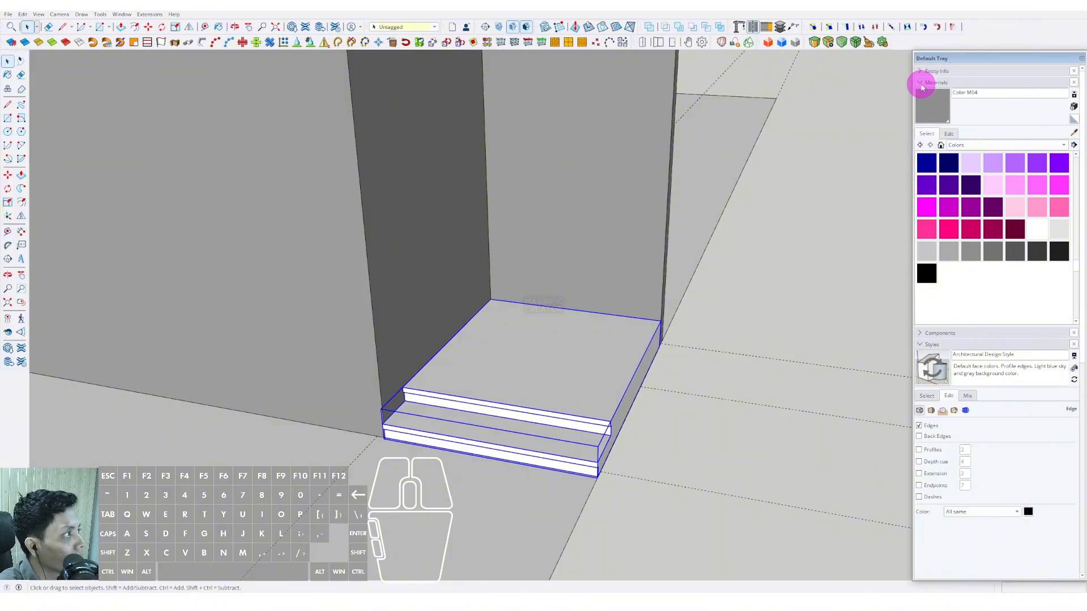
{"action": "left_click", "coordinate": [922, 84]}
{"action": "left_click", "coordinate": [921, 107]}
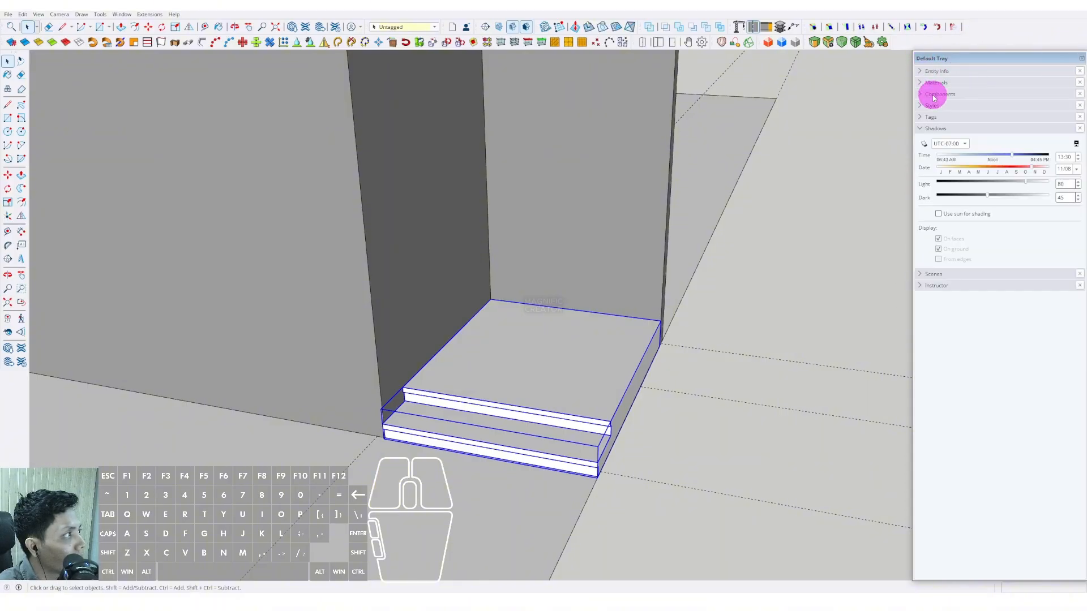
{"action": "left_click", "coordinate": [922, 130]}
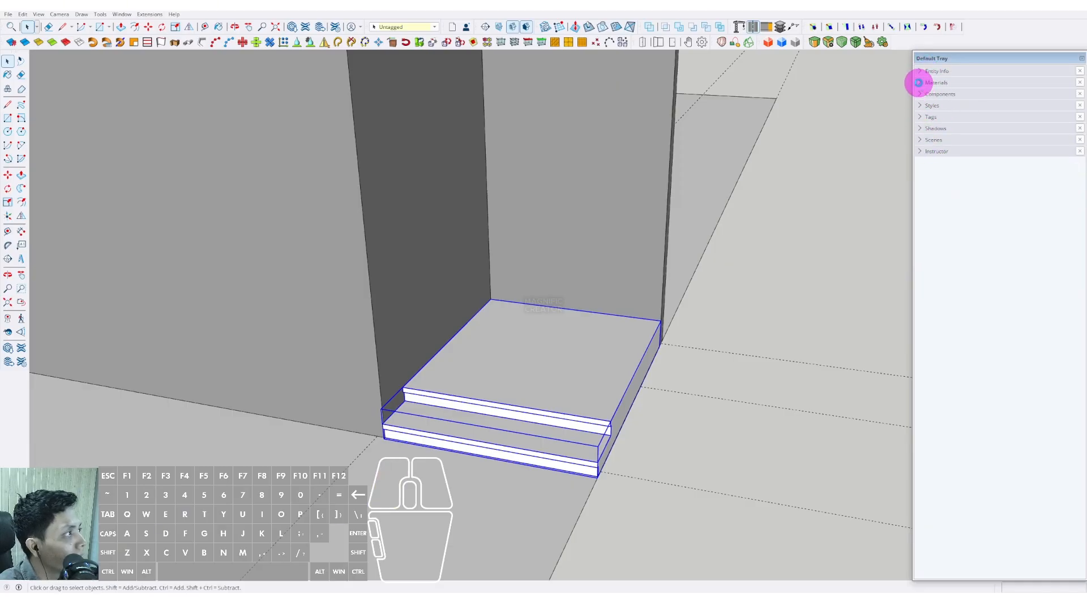
{"action": "left_click", "coordinate": [922, 84]}
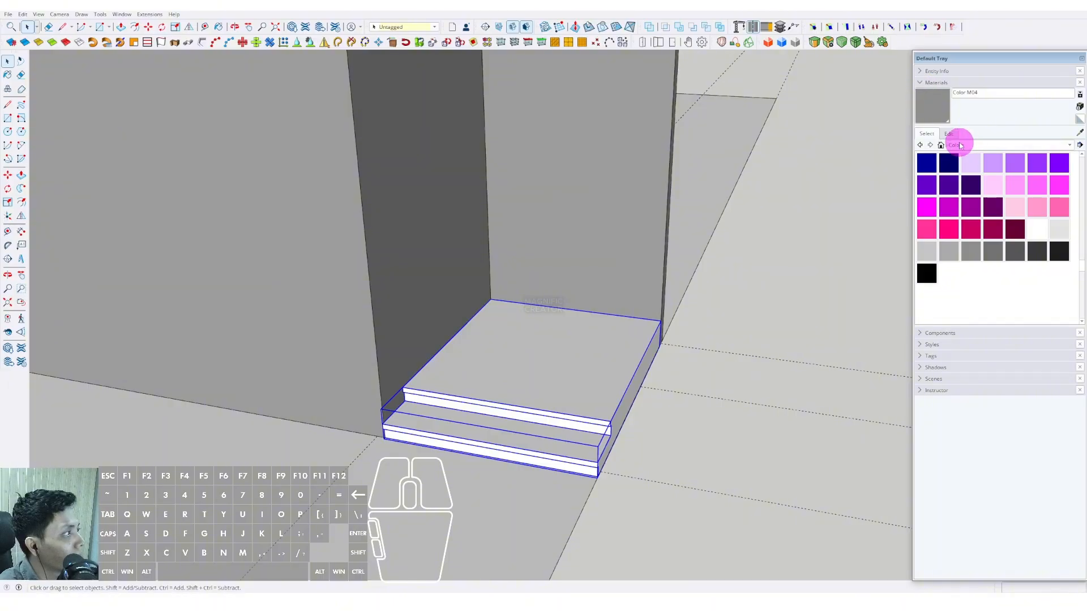
Paint the steps group with Blacktop Old 02 from the Asphalt and Concrete material collection
{"action": "left_click", "coordinate": [1066, 146]}
{"action": "left_click", "coordinate": [974, 121]}
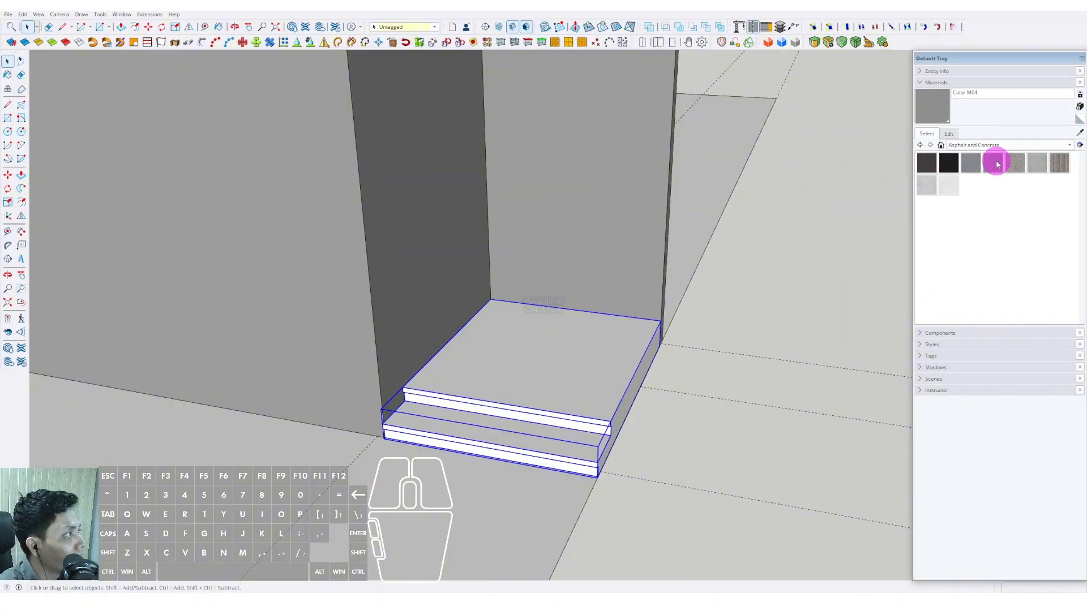
{"action": "left_click", "coordinate": [993, 163]}
{"action": "scroll", "coordinate": [481, 383], "scroll_direction": "up", "scroll_amount": 2}
{"action": "left_click", "coordinate": [505, 369]}
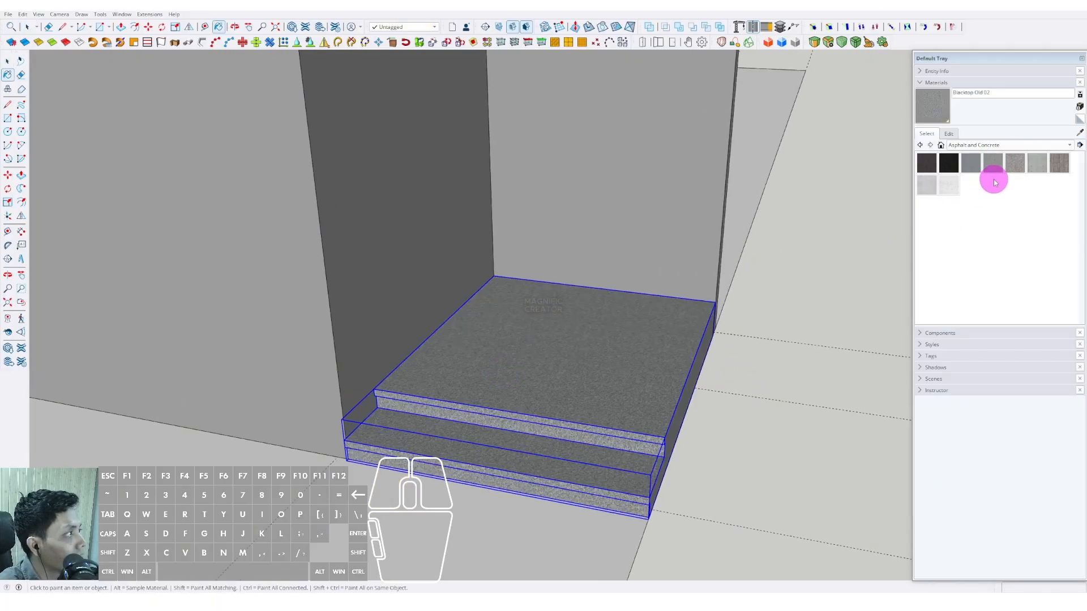
{"action": "key", "text": "space"}
Choose Tile Variegated Stone from the Tile material collection and open the steps group for editing with its upper tread selected
{"action": "left_click", "coordinate": [1069, 145]}
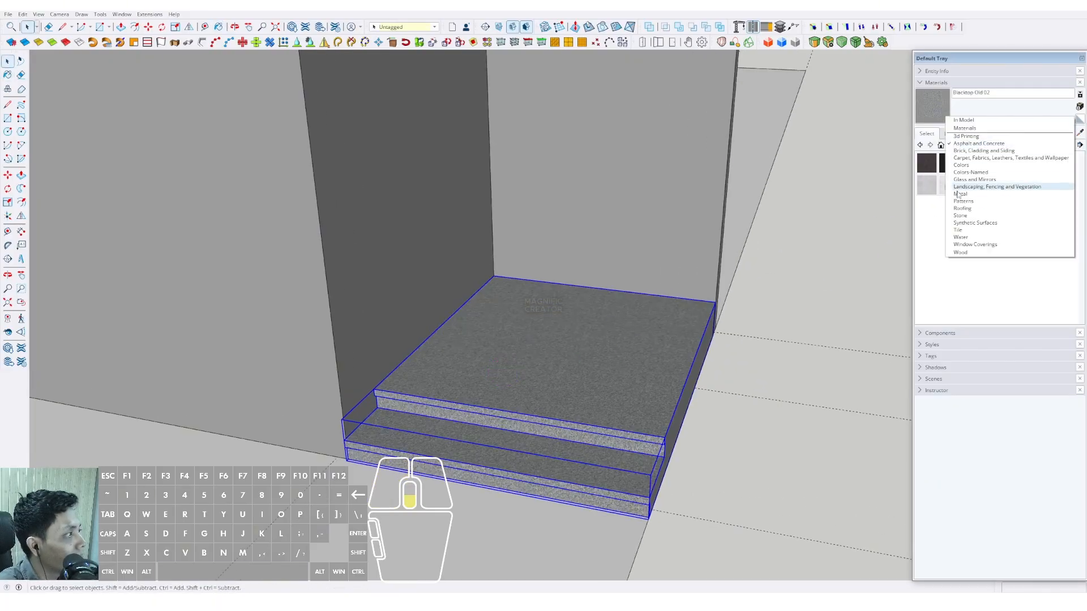
{"action": "left_click", "coordinate": [958, 230]}
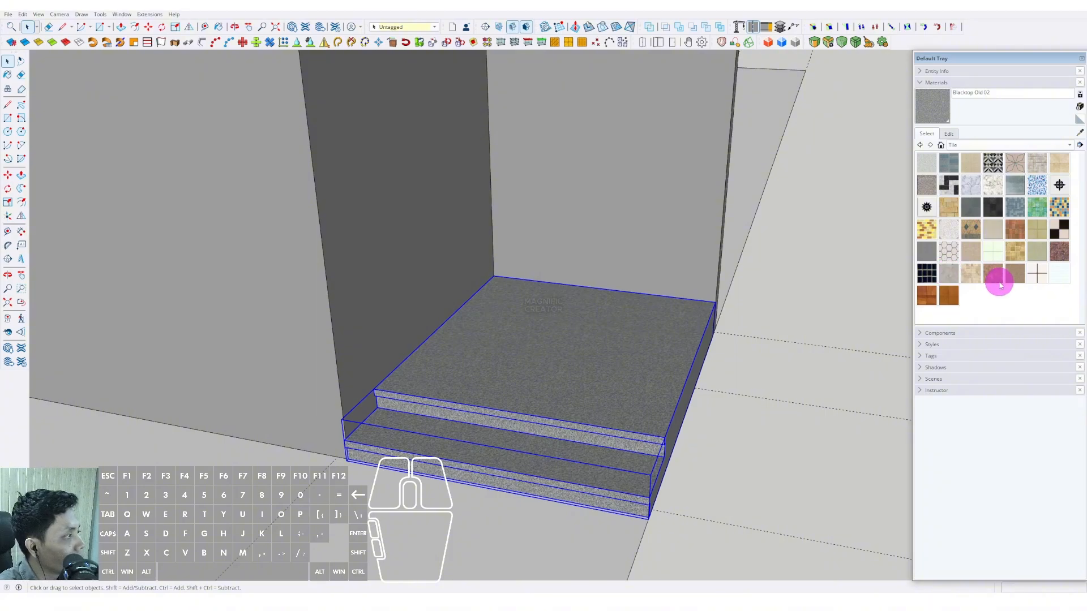
{"action": "left_click", "coordinate": [992, 277]}
{"action": "middle_click_drag", "start_coordinate": [585, 376], "coordinate": [550, 396]}
{"action": "key", "text": "space"}
{"action": "triple_click", "coordinate": [551, 397]}
{"action": "left_click", "coordinate": [559, 415]}
Paint the treads of both steps with Tile Variegated Stone and leave the group
{"action": "scroll", "coordinate": [575, 391], "scroll_direction": "up", "scroll_amount": 1}
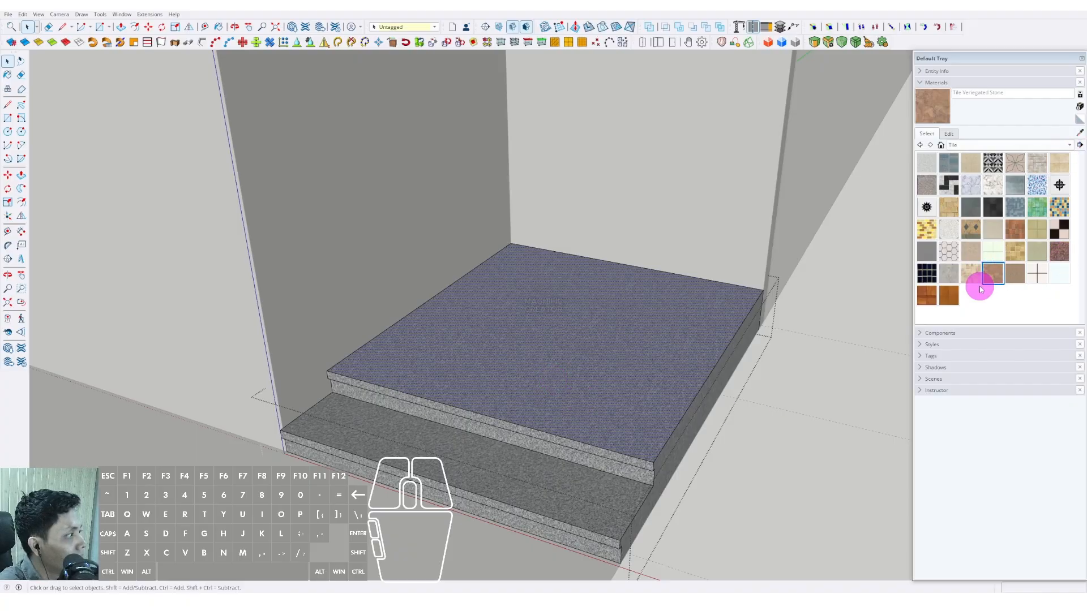
{"action": "left_click", "coordinate": [986, 281]}
{"action": "scroll", "coordinate": [629, 401], "scroll_direction": "up", "scroll_amount": 1}
{"action": "left_click", "coordinate": [565, 402]}
{"action": "scroll", "coordinate": [557, 403], "scroll_direction": "up", "scroll_amount": 1}
{"action": "left_click", "coordinate": [503, 437]}
{"action": "middle_click_drag", "start_coordinate": [506, 435], "coordinate": [524, 297], "text": "shift"}
{"action": "scroll", "coordinate": [515, 308], "scroll_direction": "up", "scroll_amount": 1}
{"action": "left_click", "coordinate": [515, 308]}
{"action": "scroll", "coordinate": [495, 347], "scroll_direction": "up", "scroll_amount": 1}
{"action": "left_click", "coordinate": [495, 344]}
{"action": "scroll", "coordinate": [504, 349], "scroll_direction": "down", "scroll_amount": 7}
{"action": "middle_click_drag", "start_coordinate": [522, 356], "coordinate": [536, 391], "text": "shift"}
{"action": "key", "text": "space"}
{"action": "left_click", "coordinate": [789, 349]}
Examine the stepped wall, the tiled steps and the recess at the wall's opposite end from several angles
{"action": "scroll", "coordinate": [589, 364], "scroll_direction": "down", "scroll_amount": 3}
{"action": "middle_click_drag", "start_coordinate": [586, 363], "coordinate": [598, 420], "text": "shift"}
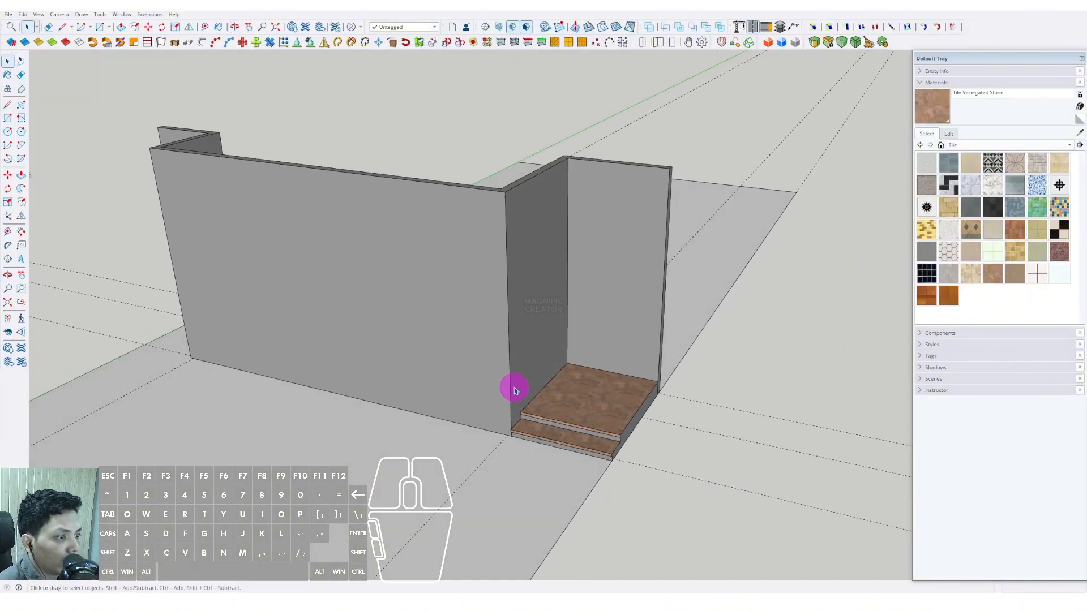
{"action": "middle_click_drag", "start_coordinate": [515, 390], "coordinate": [541, 434]}
{"action": "scroll", "coordinate": [575, 485], "scroll_direction": "up", "scroll_amount": 3}
{"action": "scroll", "coordinate": [540, 431], "scroll_direction": "down", "scroll_amount": 4}
{"action": "middle_click_drag", "start_coordinate": [526, 388], "coordinate": [643, 366]}
{"action": "key", "text": "space"}
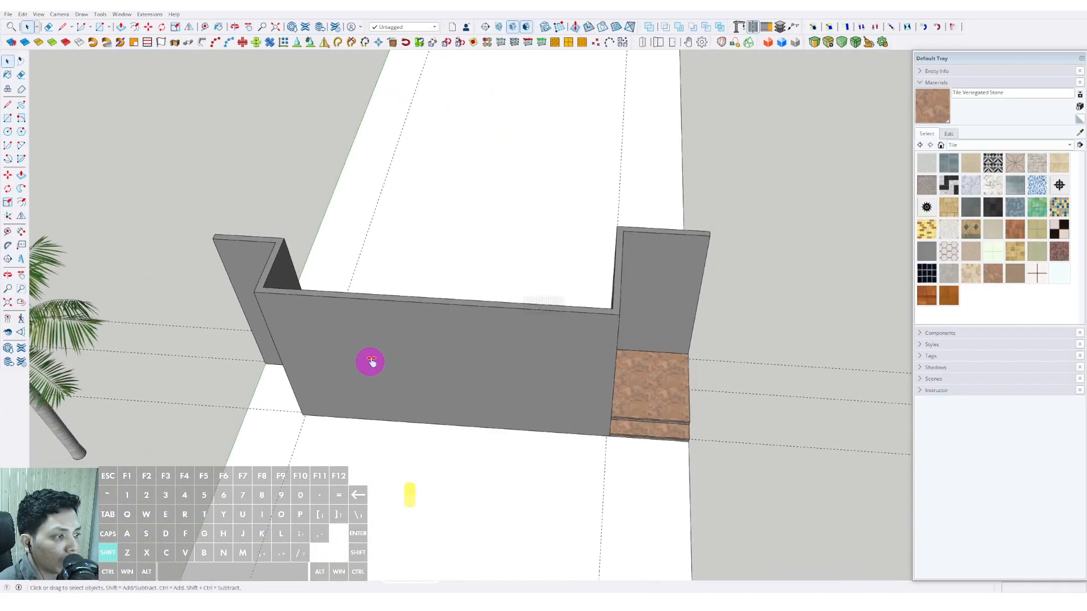
{"action": "middle_click_drag", "start_coordinate": [370, 362], "coordinate": [449, 362]}
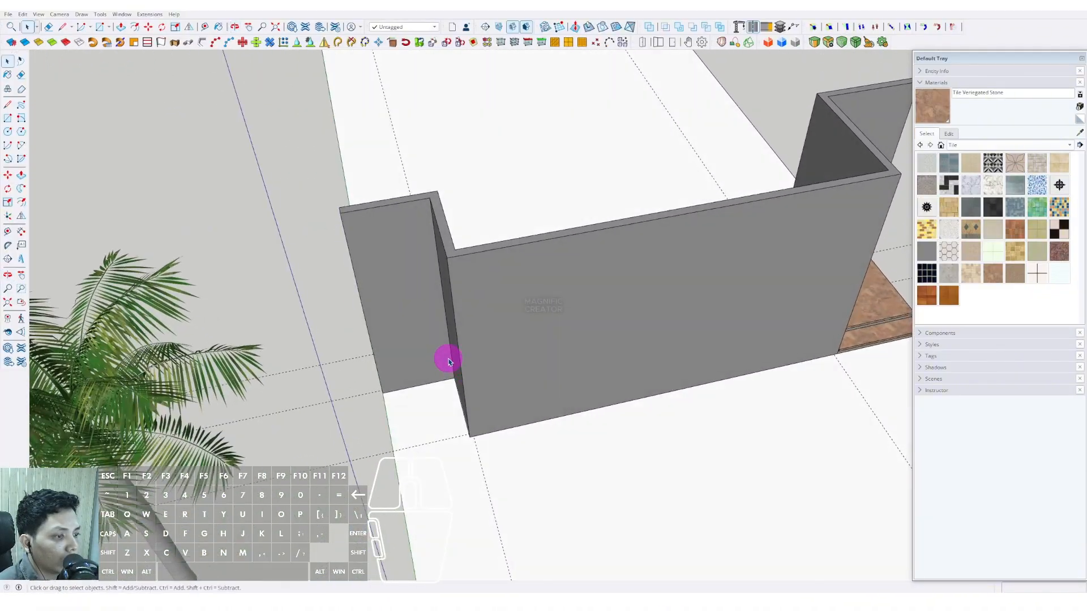
{"action": "scroll", "coordinate": [466, 374], "scroll_direction": "down", "scroll_amount": 3}
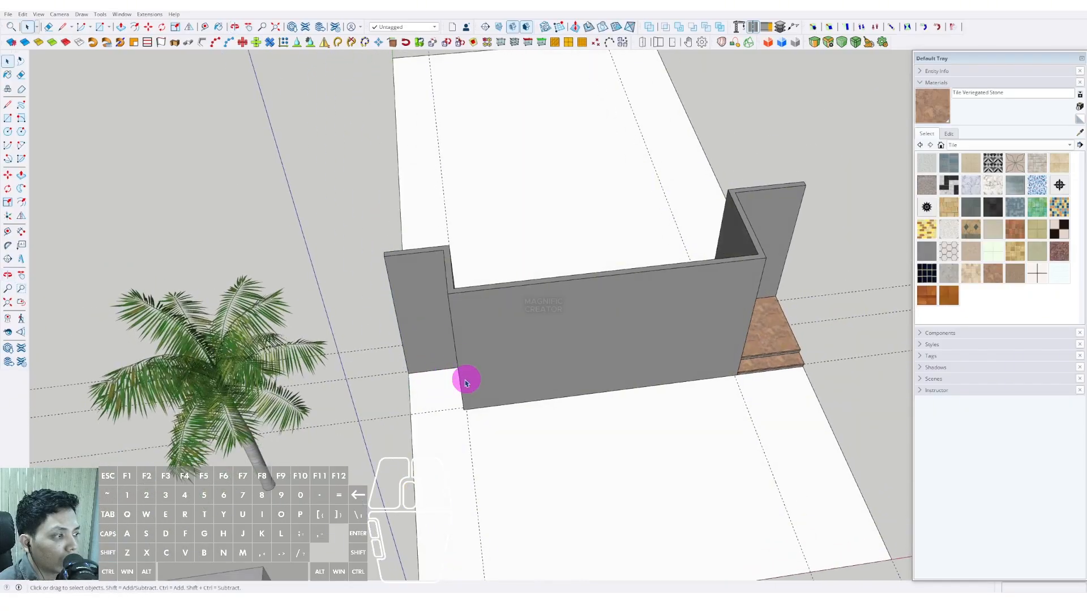
{"action": "scroll", "coordinate": [764, 334], "scroll_direction": "down", "scroll_amount": 2}
{"action": "middle_click_drag", "start_coordinate": [764, 334], "coordinate": [596, 359]}
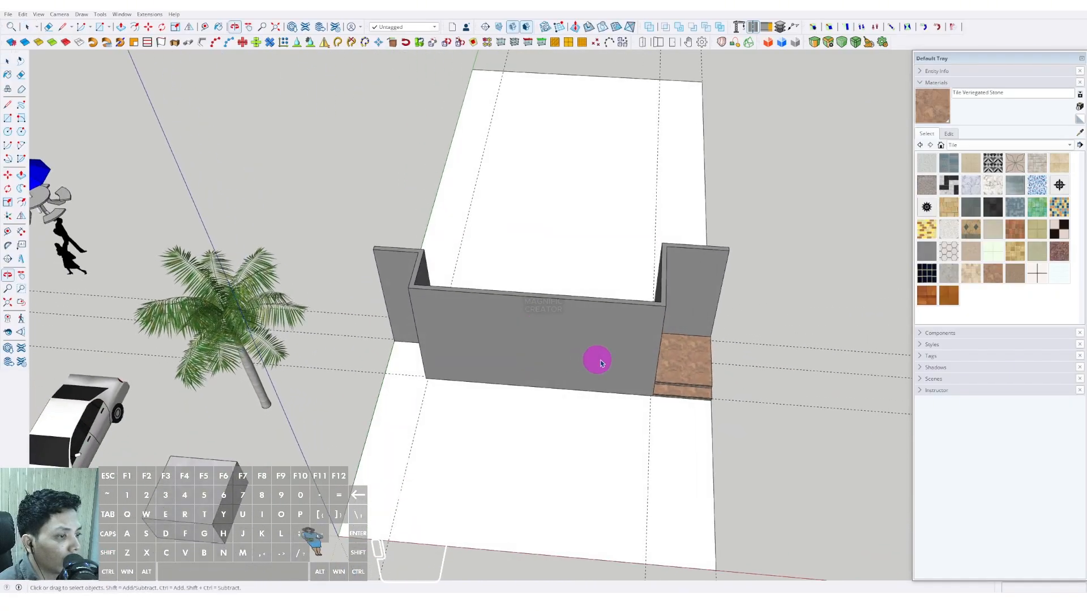
Copy the tiled steps group into the recess at the wall's opposite end
{"action": "scroll", "coordinate": [668, 365], "scroll_direction": "up", "scroll_amount": 3}
{"action": "middle_click_drag", "start_coordinate": [705, 369], "coordinate": [575, 373], "text": "shift"}
{"action": "scroll", "coordinate": [580, 366], "scroll_direction": "up", "scroll_amount": 3}
{"action": "scroll", "coordinate": [580, 366], "scroll_direction": "down", "scroll_amount": 3}
{"action": "middle_click_drag", "start_coordinate": [328, 342], "coordinate": [575, 357]}
{"action": "scroll", "coordinate": [796, 379], "scroll_direction": "up", "scroll_amount": 3}
{"action": "scroll", "coordinate": [583, 348], "scroll_direction": "down", "scroll_amount": 3}
{"action": "left_click", "coordinate": [596, 368]}
{"action": "scroll", "coordinate": [602, 380], "scroll_direction": "up", "scroll_amount": 2}
{"action": "left_click", "coordinate": [8, 176]}
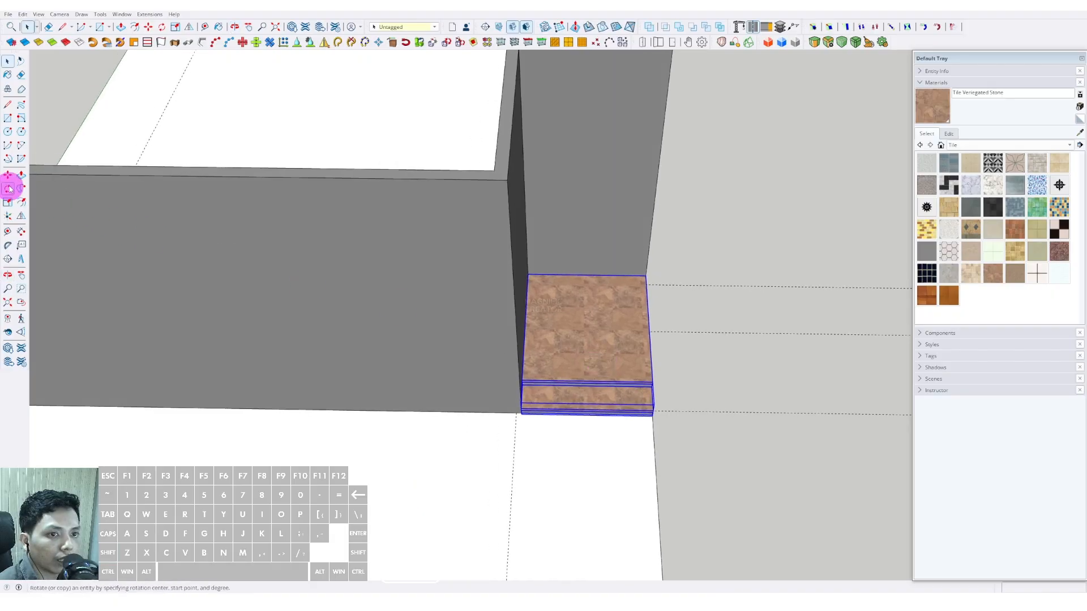
{"action": "scroll", "coordinate": [645, 437], "scroll_direction": "up", "scroll_amount": 2}
{"action": "left_click", "coordinate": [652, 429]}
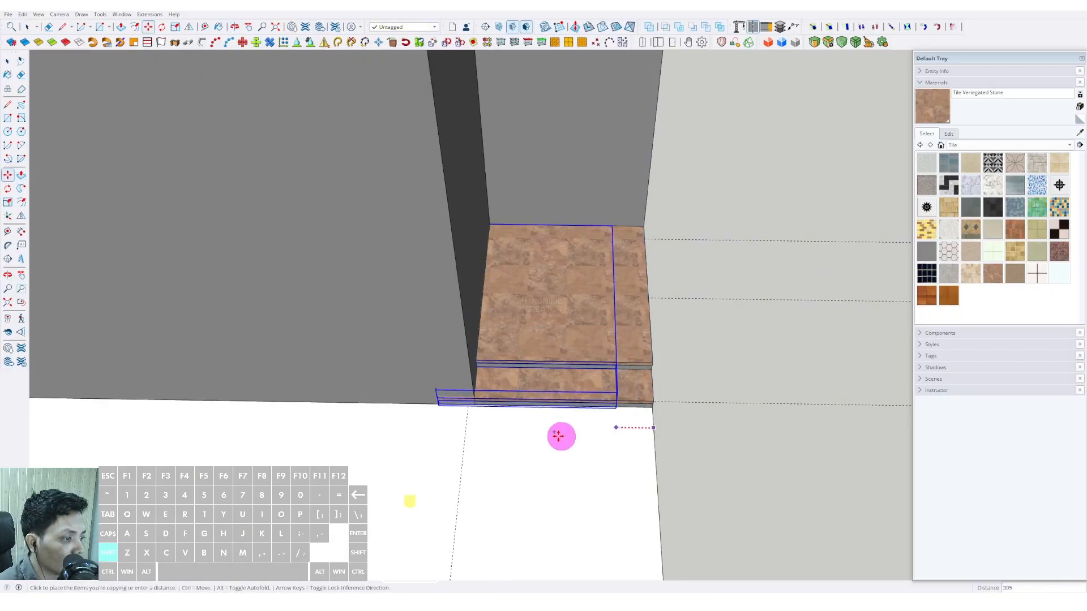
{"action": "middle_click_drag", "start_coordinate": [560, 437], "coordinate": [519, 378]}
{"action": "key", "text": "shift"}
{"action": "key", "text": "space"}
Open the copied steps for editing and push their outer side face inward by 150, in line with the wall's end
{"action": "triple_click", "coordinate": [498, 380]}
{"action": "scroll", "coordinate": [498, 377], "scroll_direction": "up", "scroll_amount": 4}
{"action": "scroll", "coordinate": [509, 373], "scroll_direction": "up", "scroll_amount": 1}
{"action": "left_click", "coordinate": [506, 372]}
{"action": "key", "text": "p"}
{"action": "left_click", "coordinate": [505, 371]}
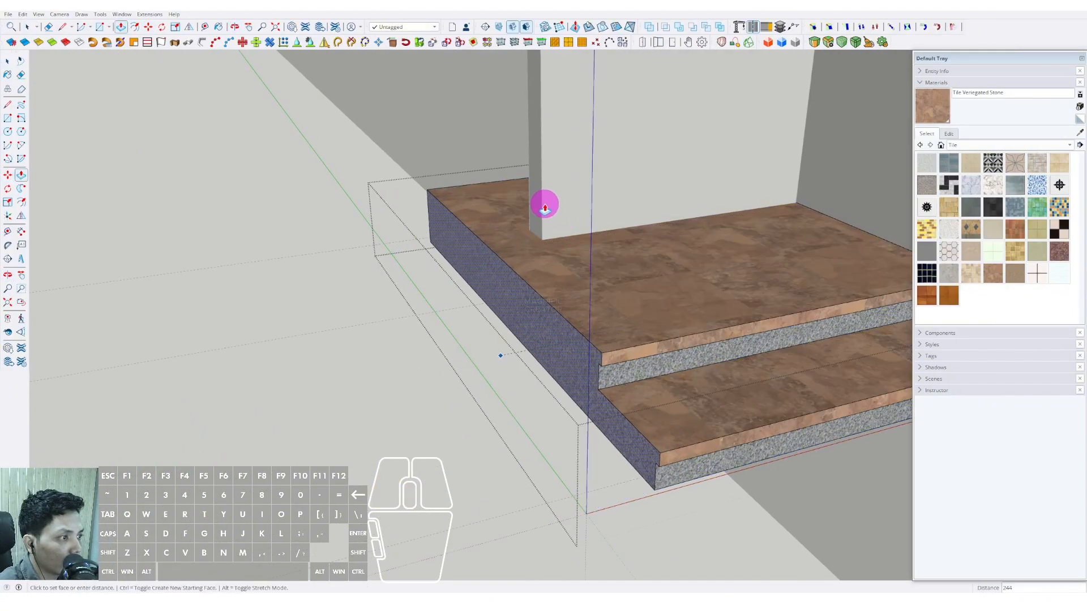
{"action": "scroll", "coordinate": [687, 417], "scroll_direction": "up", "scroll_amount": 2}
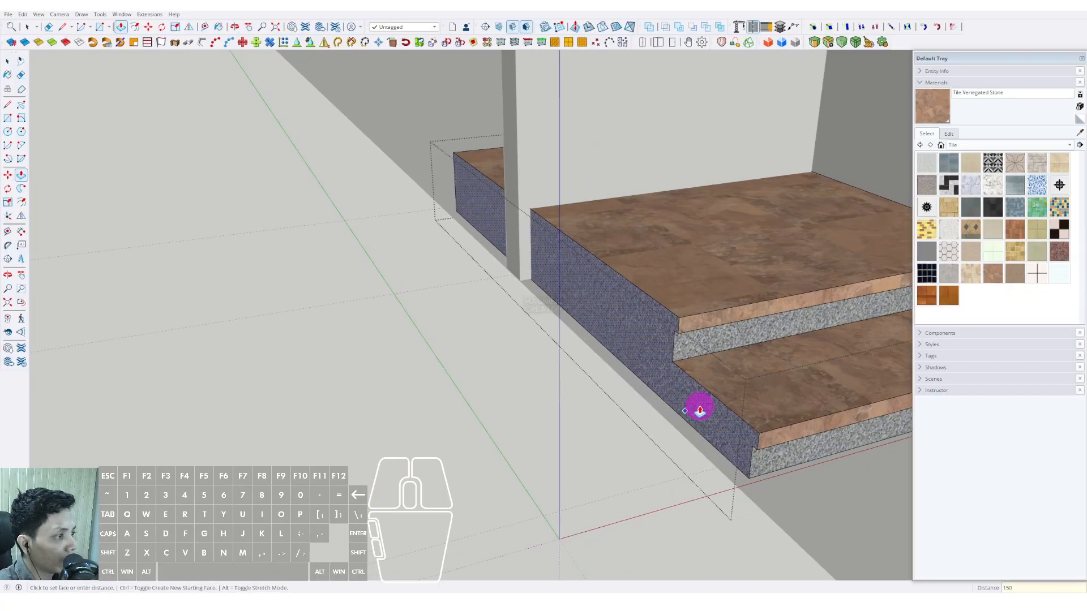
{"action": "left_click", "coordinate": [700, 409]}
Push the back face of the copied steps forward by 1000 to the recess wall and leave the group
{"action": "key", "text": "space"}
{"action": "middle_click_drag", "start_coordinate": [662, 372], "coordinate": [543, 455]}
{"action": "key", "text": "v"}
{"action": "left_click", "coordinate": [546, 440]}
{"action": "middle_click_drag", "start_coordinate": [670, 441], "coordinate": [361, 441]}
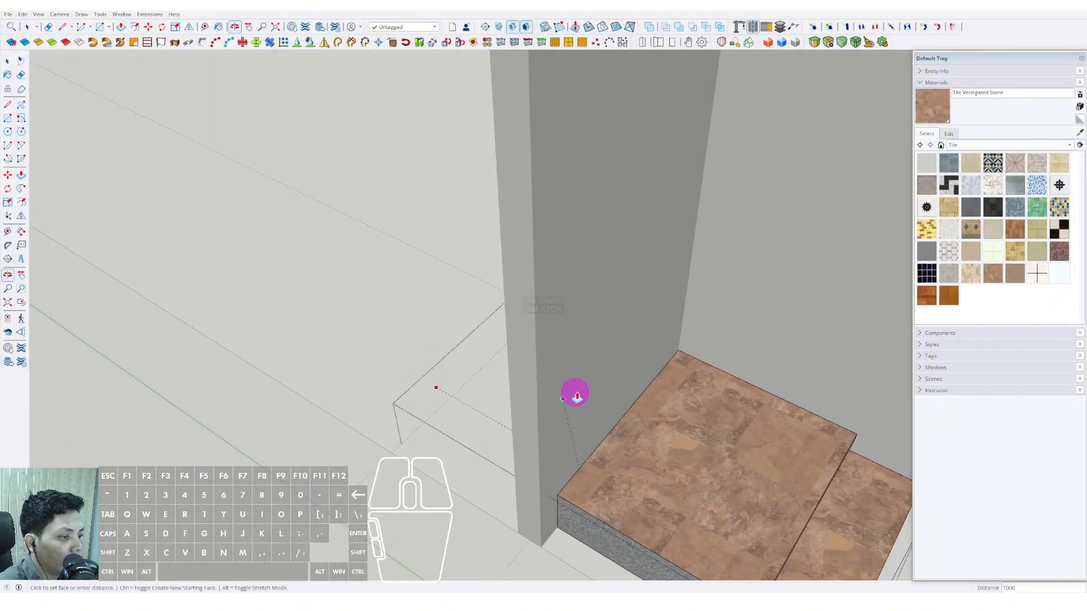
{"action": "left_click", "coordinate": [576, 393]}
{"action": "key", "text": "space"}
{"action": "middle_click_drag", "start_coordinate": [602, 468], "coordinate": [402, 451]}
{"action": "scroll", "coordinate": [401, 450], "scroll_direction": "down", "scroll_amount": 4}
{"action": "left_click", "coordinate": [330, 380]}
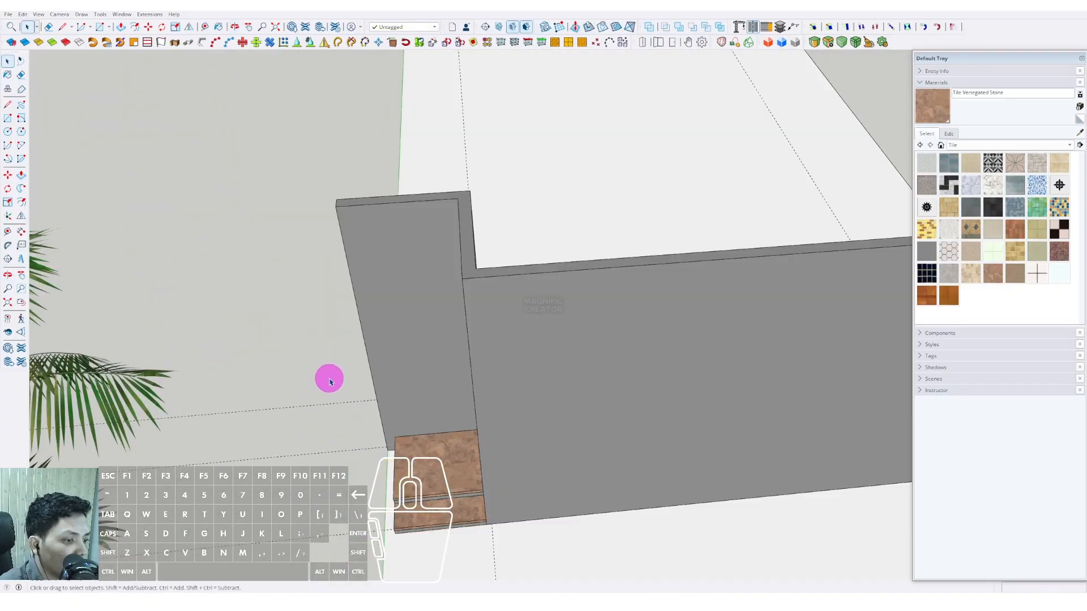
Paint all faces of the copied steps with Tile Travertine 2 inch from the Tile collection
{"action": "scroll", "coordinate": [572, 418], "scroll_direction": "down", "scroll_amount": 2}
{"action": "left_click", "coordinate": [961, 276]}
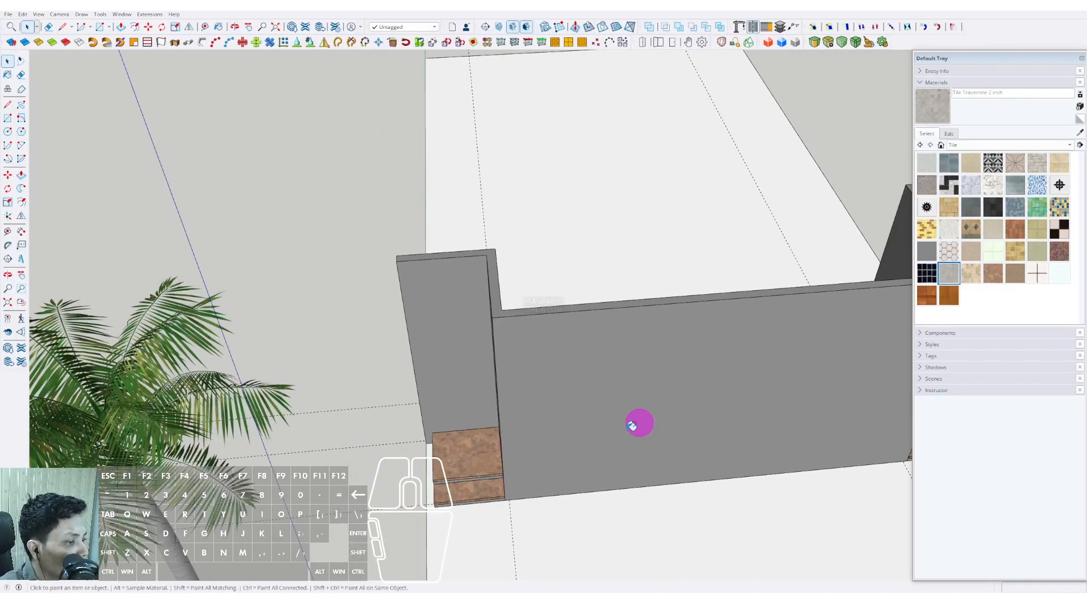
{"action": "scroll", "coordinate": [453, 461], "scroll_direction": "up", "scroll_amount": 6}
{"action": "scroll", "coordinate": [481, 501], "scroll_direction": "up", "scroll_amount": 3}
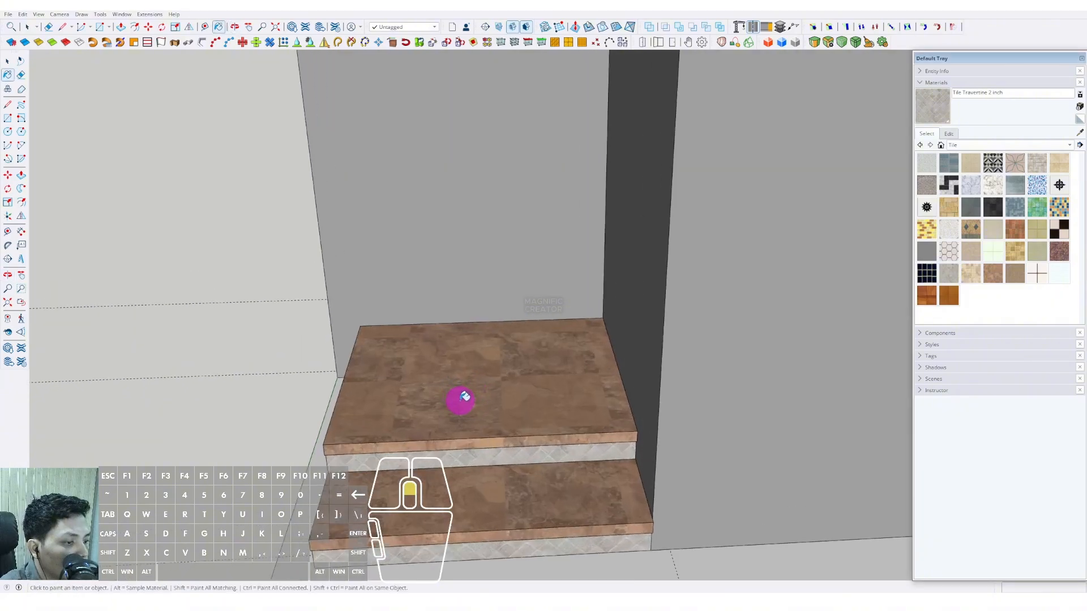
{"action": "key", "text": "space"}
{"action": "double_click", "coordinate": [449, 450]}
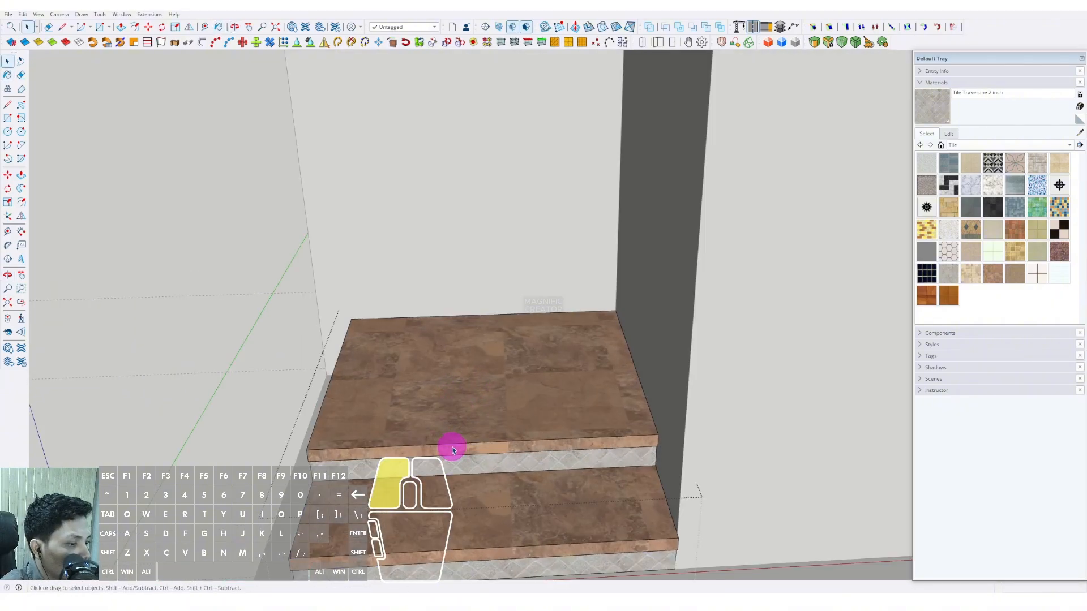
{"action": "triple_click", "coordinate": [450, 450]}
{"action": "key", "text": "b"}
{"action": "left_click", "coordinate": [477, 426]}
{"action": "scroll", "coordinate": [470, 429], "scroll_direction": "down", "scroll_amount": 3}
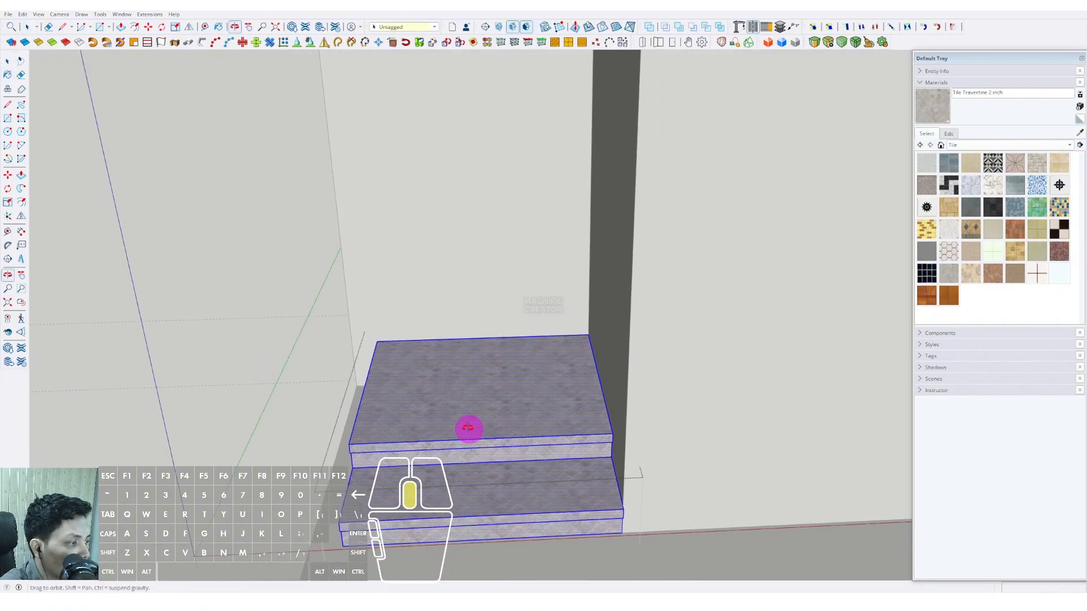
{"action": "key", "text": "space"}
Paint the risers of both copied steps with Blacktop Old 02 from the Asphalt and Concrete collection and leave the group
{"action": "left_click", "coordinate": [1007, 145]}
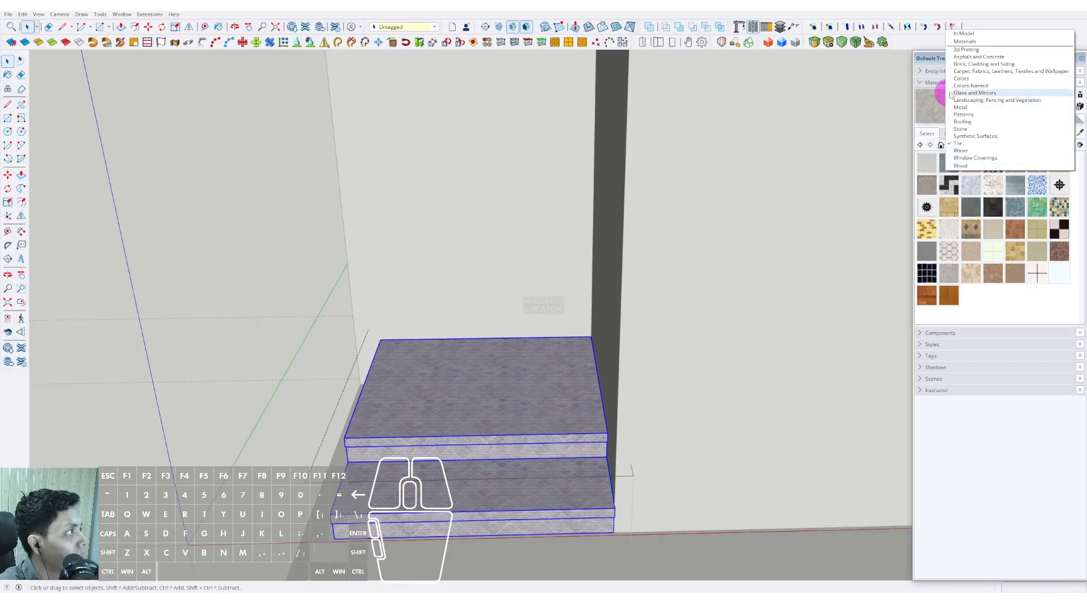
{"action": "left_click", "coordinate": [965, 56]}
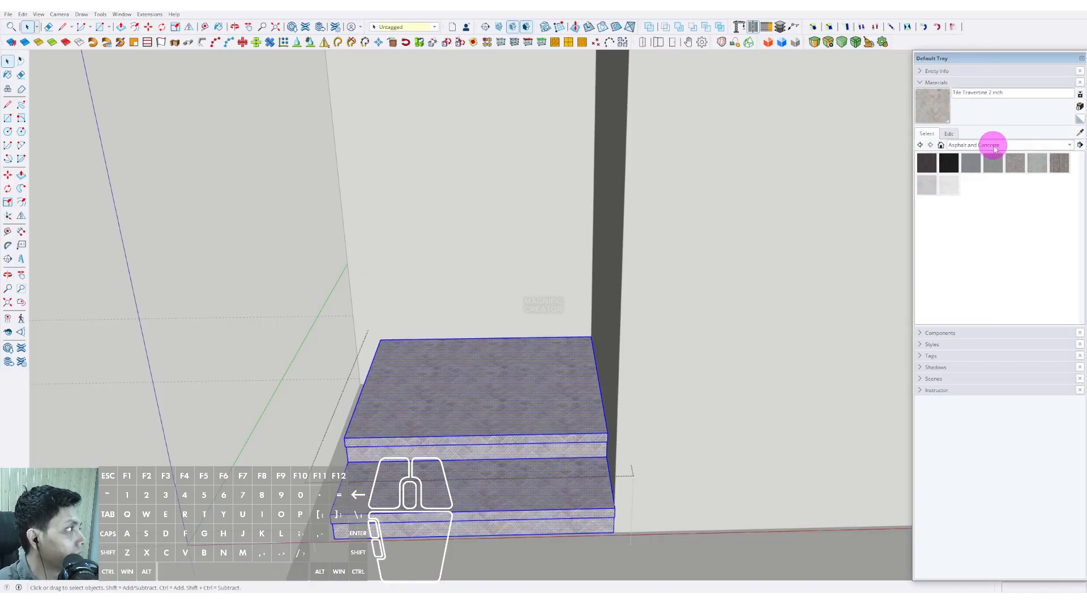
{"action": "left_click", "coordinate": [980, 165]}
{"action": "mouse_move", "coordinate": [651, 369]}
{"action": "middle_mouse_down"}
{"action": "mouse_move", "coordinate": [612, 357]}
{"action": "mouse_move", "coordinate": [600, 381]}
{"action": "middle_mouse_up"}
{"action": "left_click", "coordinate": [579, 378]}
{"action": "left_click", "coordinate": [589, 484]}
{"action": "scroll", "coordinate": [589, 484], "scroll_direction": "down", "scroll_amount": 5}
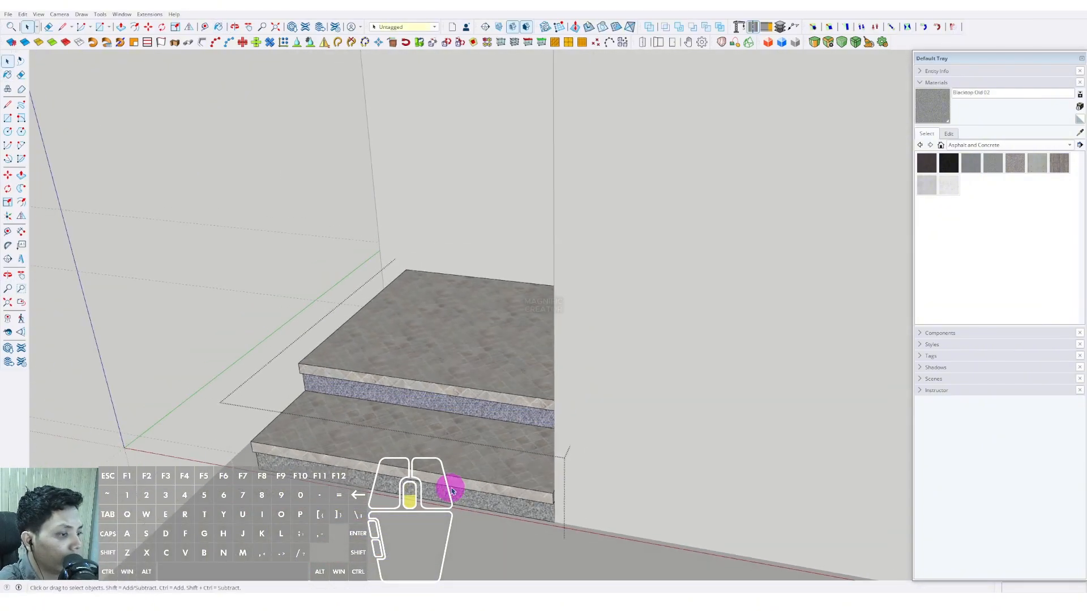
{"action": "key", "text": "space"}
{"action": "scroll", "coordinate": [420, 412], "scroll_direction": "down", "scroll_amount": 5}
Inspect the wall with its steps at both ends and open the rectangular base for editing
{"action": "middle_click_drag", "start_coordinate": [420, 444], "coordinate": [589, 479]}
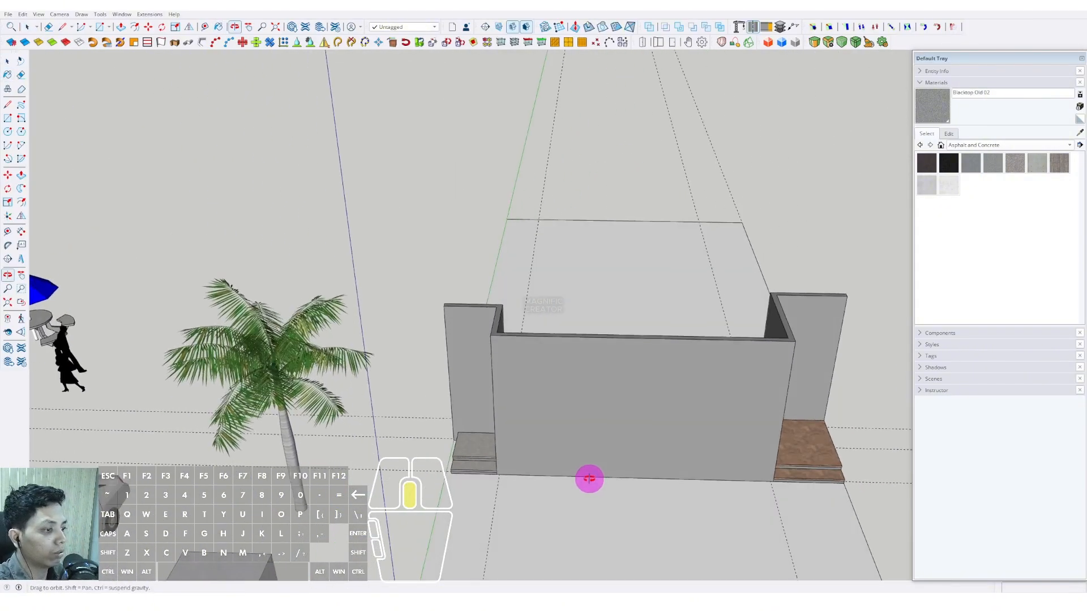
{"action": "scroll", "coordinate": [466, 444], "scroll_direction": "up", "scroll_amount": 3}
{"action": "scroll", "coordinate": [623, 441], "scroll_direction": "down", "scroll_amount": 3}
{"action": "middle_click_drag", "start_coordinate": [623, 441], "coordinate": [618, 473]}
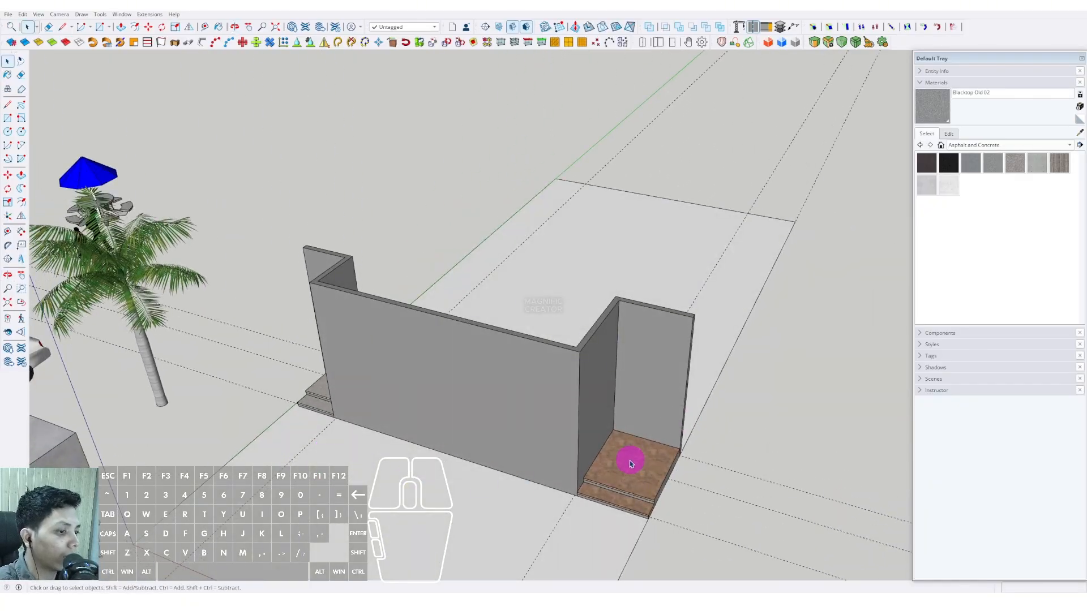
{"action": "scroll", "coordinate": [474, 374], "scroll_direction": "down", "scroll_amount": 4}
{"action": "middle_click_drag", "start_coordinate": [582, 364], "coordinate": [585, 396]}
{"action": "scroll", "coordinate": [593, 441], "scroll_direction": "up", "scroll_amount": 3}
{"action": "scroll", "coordinate": [597, 419], "scroll_direction": "down", "scroll_amount": 2}
{"action": "double_click", "coordinate": [565, 373]}
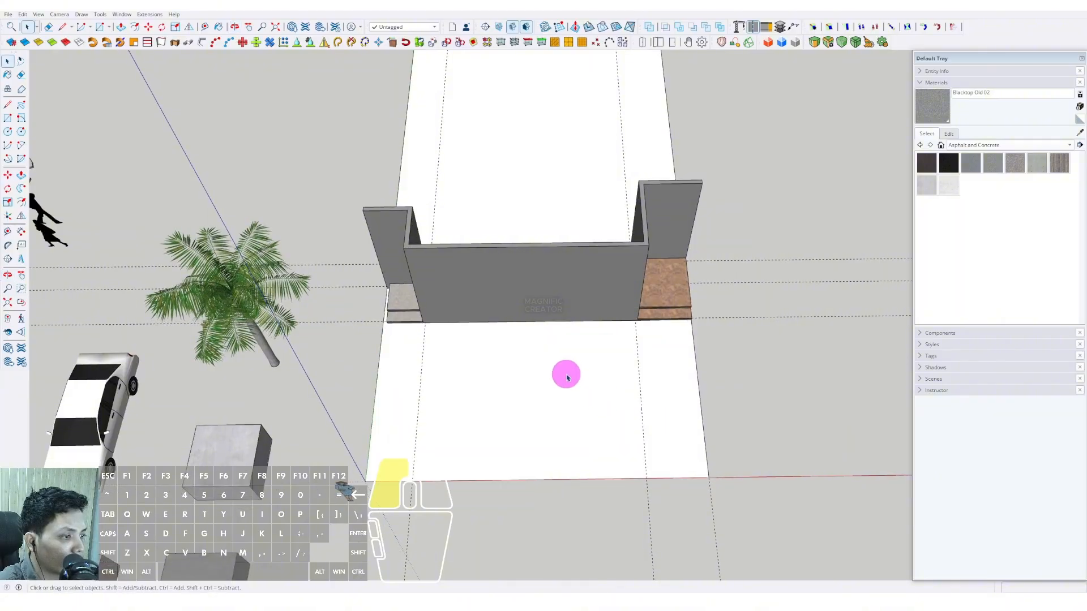
{"action": "key", "text": "l"}
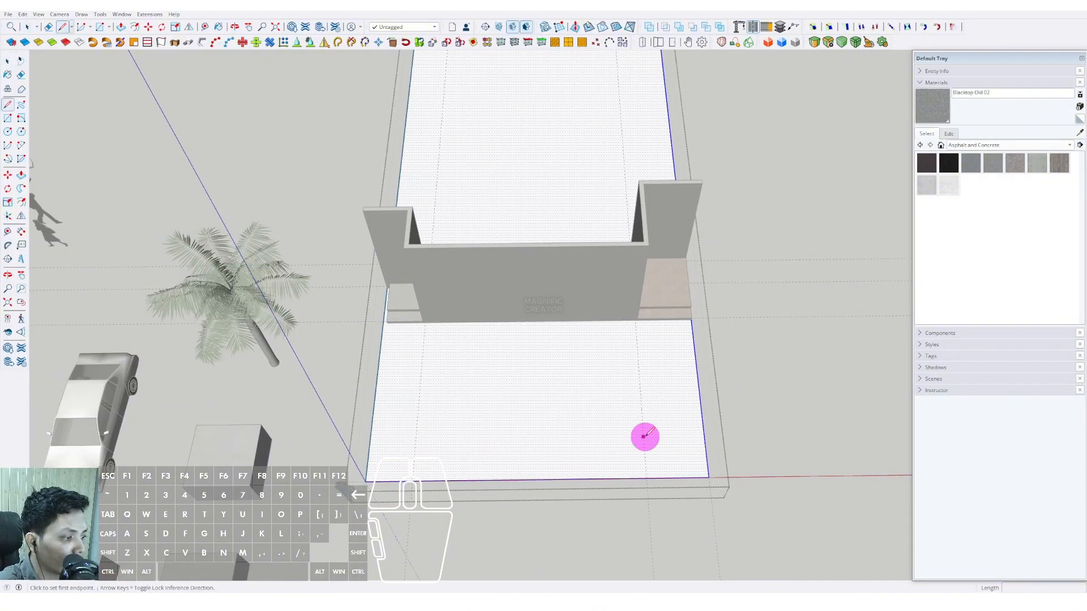
{"action": "left_click", "coordinate": [643, 436]}
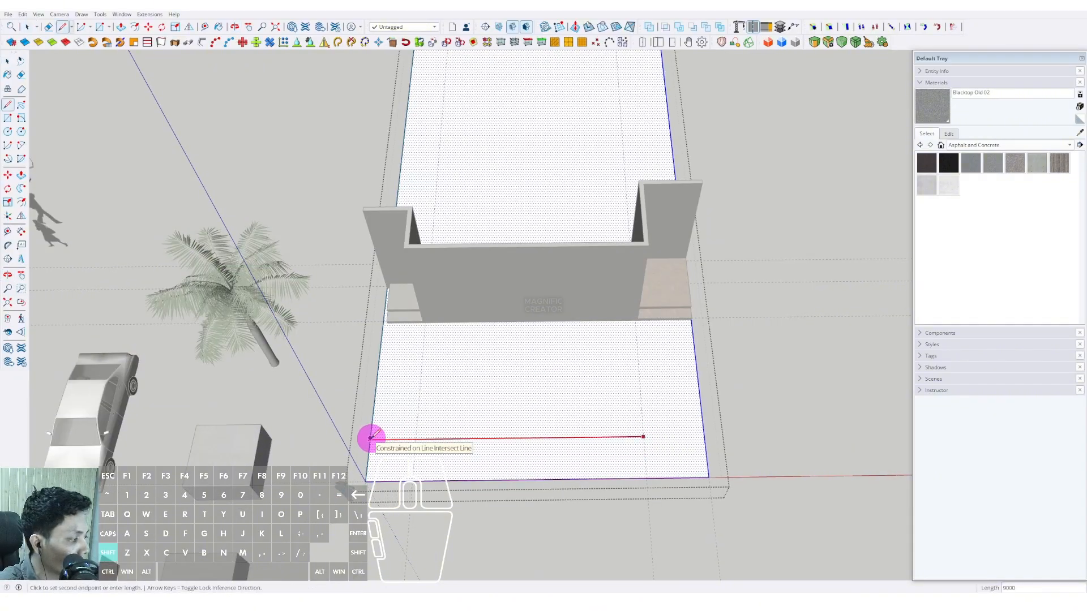
{"action": "key", "text": "space"}
{"action": "scroll", "coordinate": [509, 449], "scroll_direction": "down", "scroll_amount": 3}
{"action": "scroll", "coordinate": [584, 424], "scroll_direction": "up", "scroll_amount": 3}
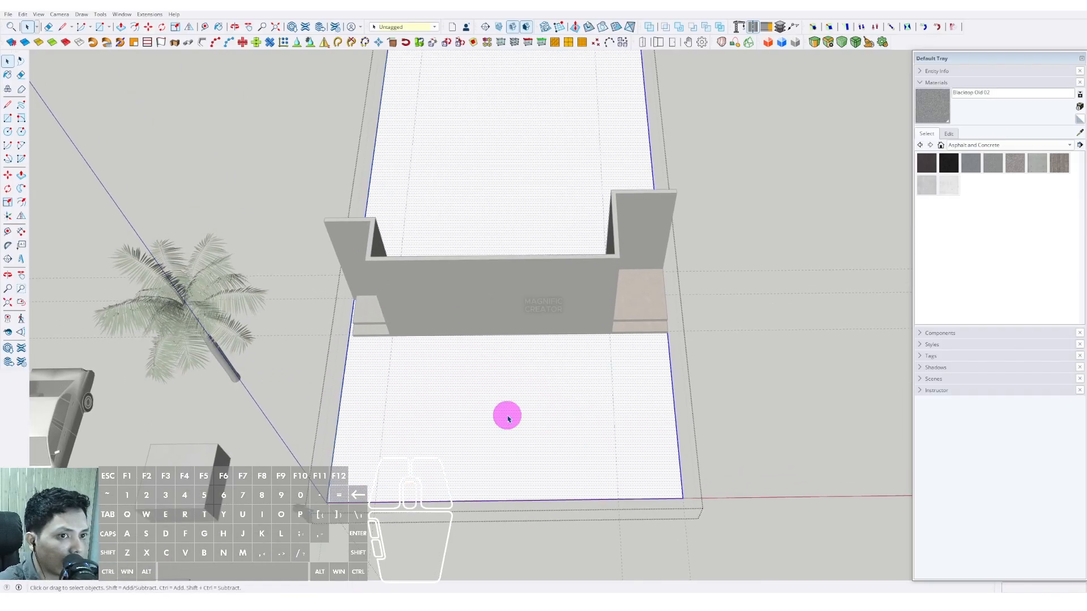
Draw a rectangle 9000 wide on the base's front area, from the guide at the front edge to the wall line
{"action": "middle_click_drag", "start_coordinate": [529, 448], "coordinate": [491, 432]}
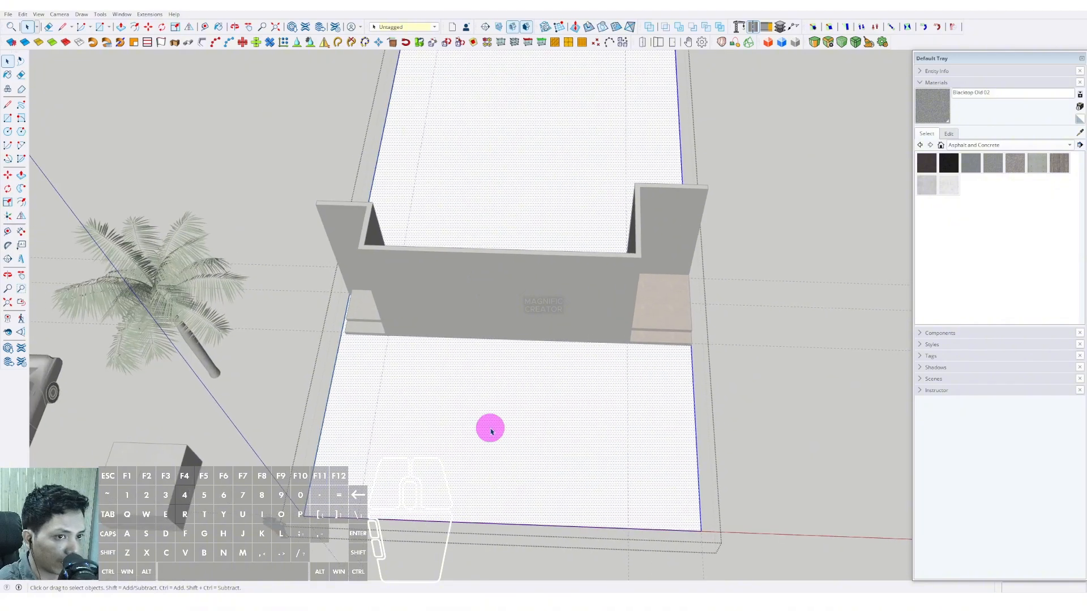
{"action": "left_click", "coordinate": [8, 119]}
{"action": "scroll", "coordinate": [614, 502], "scroll_direction": "up", "scroll_amount": 3}
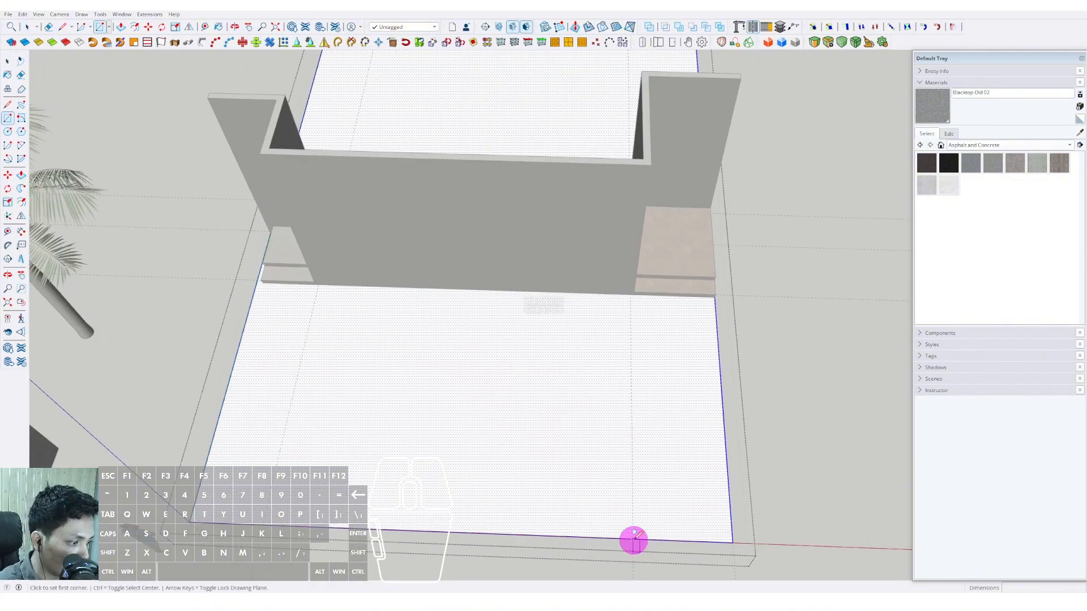
{"action": "left_click", "coordinate": [633, 539]}
{"action": "scroll", "coordinate": [457, 448], "scroll_direction": "up", "scroll_amount": 1}
{"action": "middle_click_drag", "start_coordinate": [276, 364], "coordinate": [340, 359], "text": "shift"}
{"action": "scroll", "coordinate": [311, 313], "scroll_direction": "up", "scroll_amount": 1}
{"action": "key", "text": "shift"}
{"action": "scroll", "coordinate": [306, 303], "scroll_direction": "down", "scroll_amount": 1}
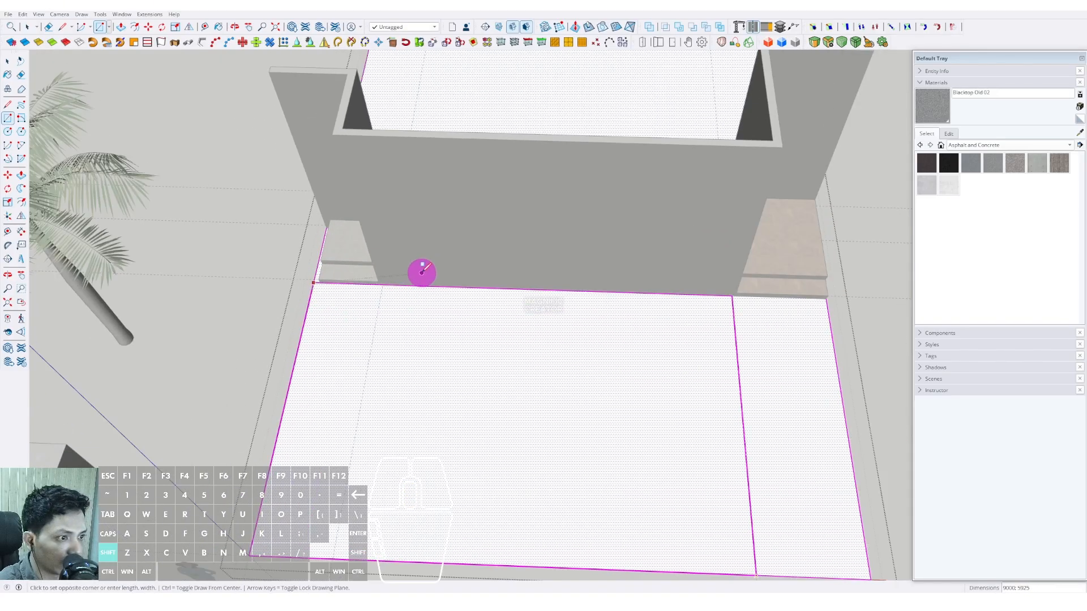
{"action": "left_click", "coordinate": [422, 268]}
{"action": "key", "text": "space"}
Leave the base group and sample the grey square-tile material from the row of sample blocks
{"action": "scroll", "coordinate": [436, 322], "scroll_direction": "down", "scroll_amount": 3}
{"action": "left_click", "coordinate": [461, 367]}
{"action": "scroll", "coordinate": [510, 367], "scroll_direction": "up", "scroll_amount": 1}
{"action": "middle_click_drag", "start_coordinate": [527, 367], "coordinate": [477, 352], "text": "shift"}
{"action": "scroll", "coordinate": [575, 328], "scroll_direction": "down", "scroll_amount": 5}
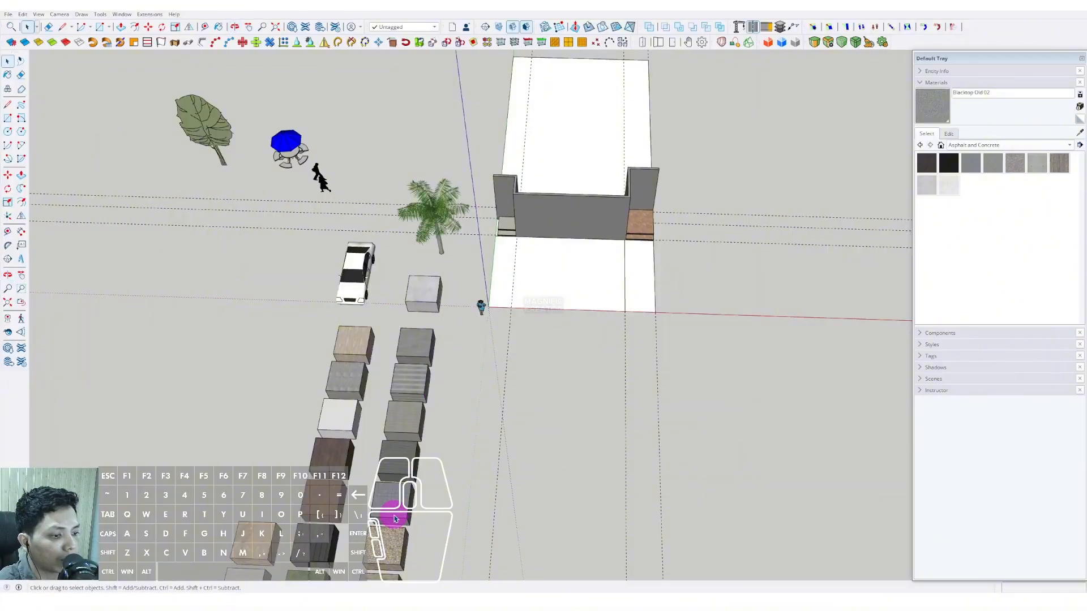
{"action": "scroll", "coordinate": [395, 519], "scroll_direction": "up", "scroll_amount": 6}
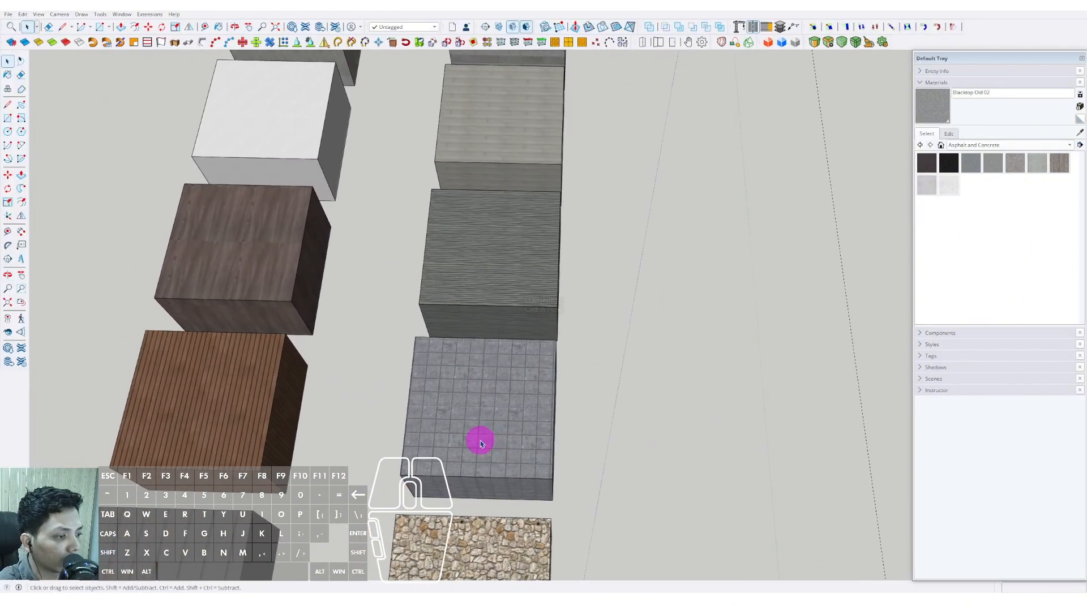
{"action": "scroll", "coordinate": [481, 444], "scroll_direction": "up", "scroll_amount": 2}
{"action": "left_click", "coordinate": [1079, 133]}
{"action": "scroll", "coordinate": [487, 424], "scroll_direction": "up", "scroll_amount": 2}
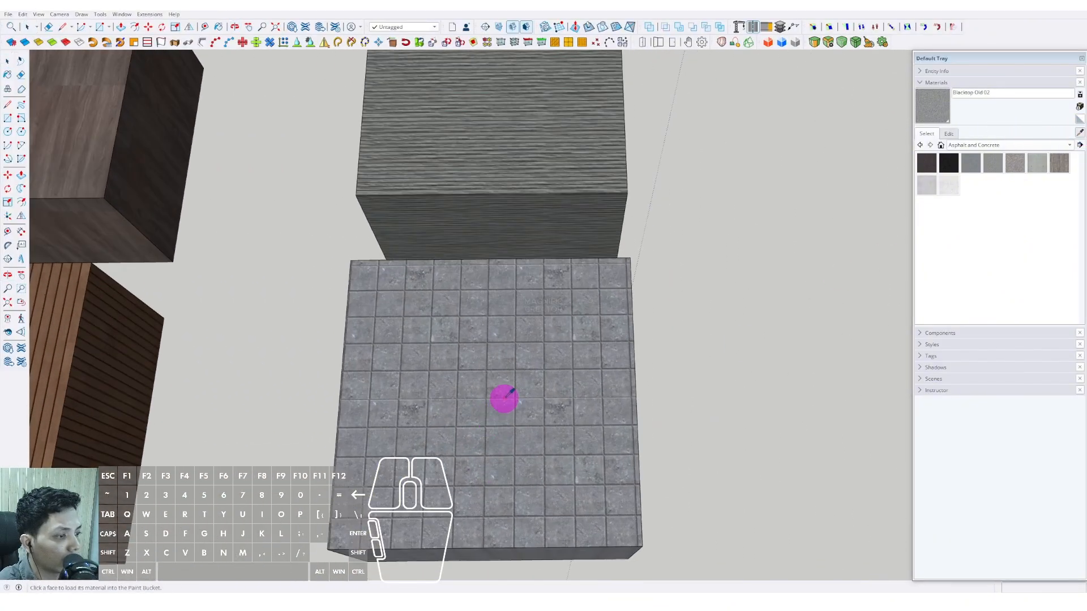
{"action": "left_click", "coordinate": [522, 359]}
Reopen the base, paint the new front rectangle with the sampled grey tile material and leave the group
{"action": "scroll", "coordinate": [524, 373], "scroll_direction": "down", "scroll_amount": 9}
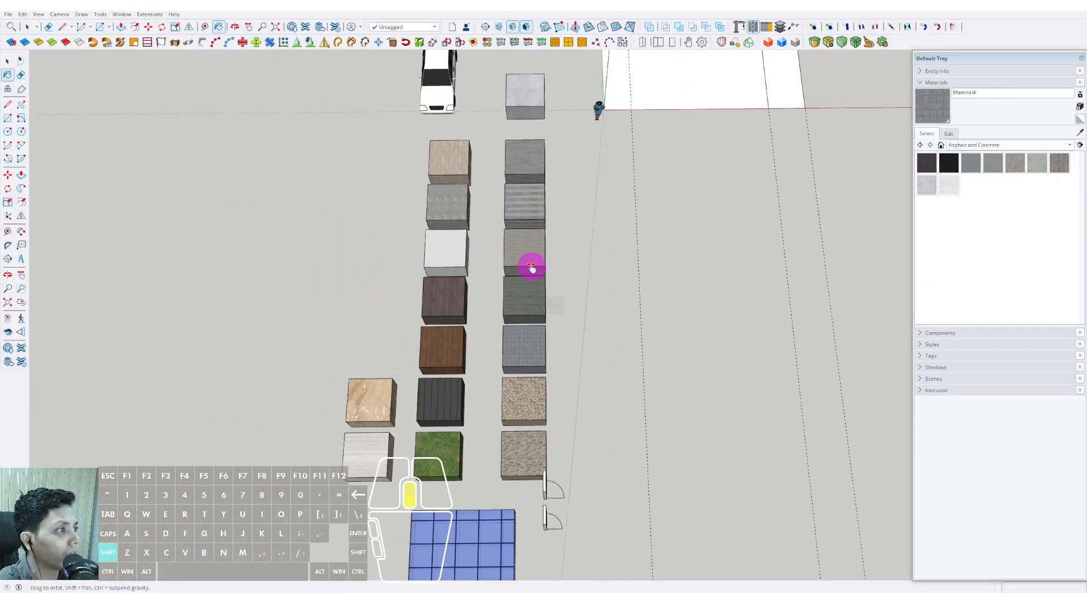
{"action": "middle_click_drag", "start_coordinate": [532, 269], "coordinate": [405, 526], "text": "shift"}
{"action": "scroll", "coordinate": [587, 297], "scroll_direction": "up", "scroll_amount": 2}
{"action": "scroll", "coordinate": [592, 295], "scroll_direction": "up", "scroll_amount": 2}
{"action": "key", "text": "space"}
{"action": "double_click", "coordinate": [558, 301]}
{"action": "left_click", "coordinate": [548, 351]}
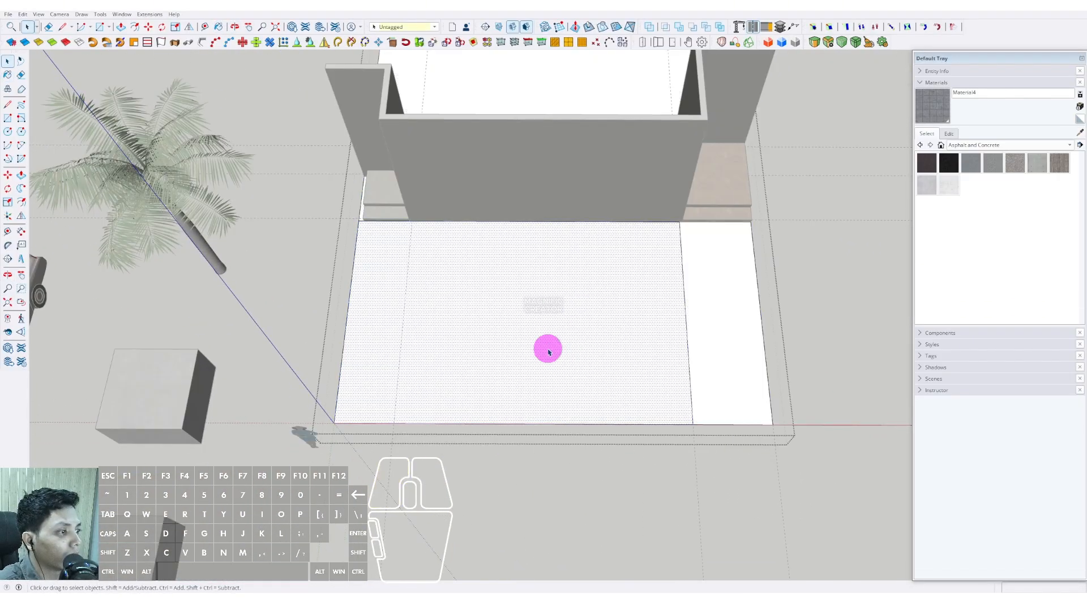
{"action": "key", "text": "b"}
{"action": "scroll", "coordinate": [519, 307], "scroll_direction": "down", "scroll_amount": 2}
{"action": "middle_click_drag", "start_coordinate": [519, 308], "coordinate": [450, 356], "text": "shift"}
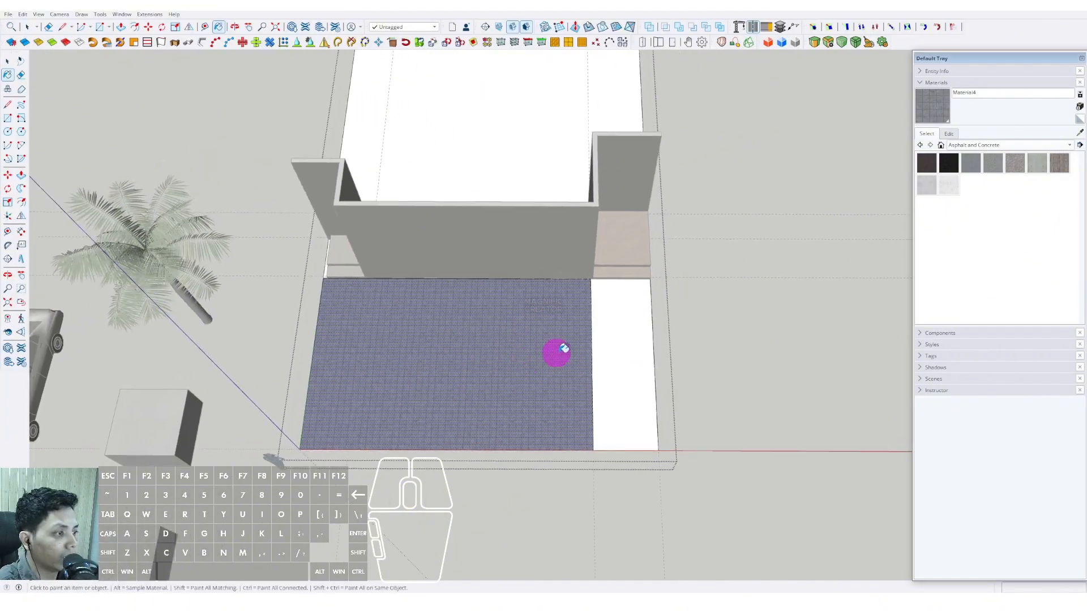
{"action": "key", "text": "space"}
{"action": "left_click", "coordinate": [727, 328]}
Reopen the base and split the white strip beside the tiled area with a rectangle over its front half
{"action": "middle_click_drag", "start_coordinate": [644, 347], "coordinate": [548, 362], "text": "shift"}
{"action": "scroll", "coordinate": [536, 340], "scroll_direction": "up", "scroll_amount": 3}
{"action": "double_click", "coordinate": [531, 342]}
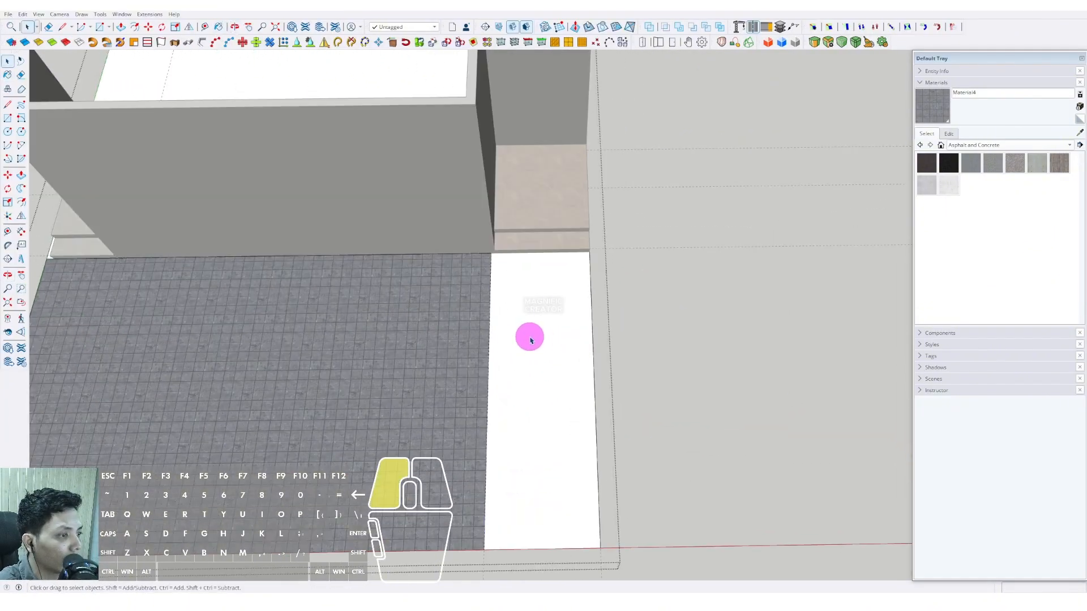
{"action": "triple_click", "coordinate": [531, 342]}
{"action": "middle_click_drag", "start_coordinate": [489, 520], "coordinate": [500, 456], "text": "shift"}
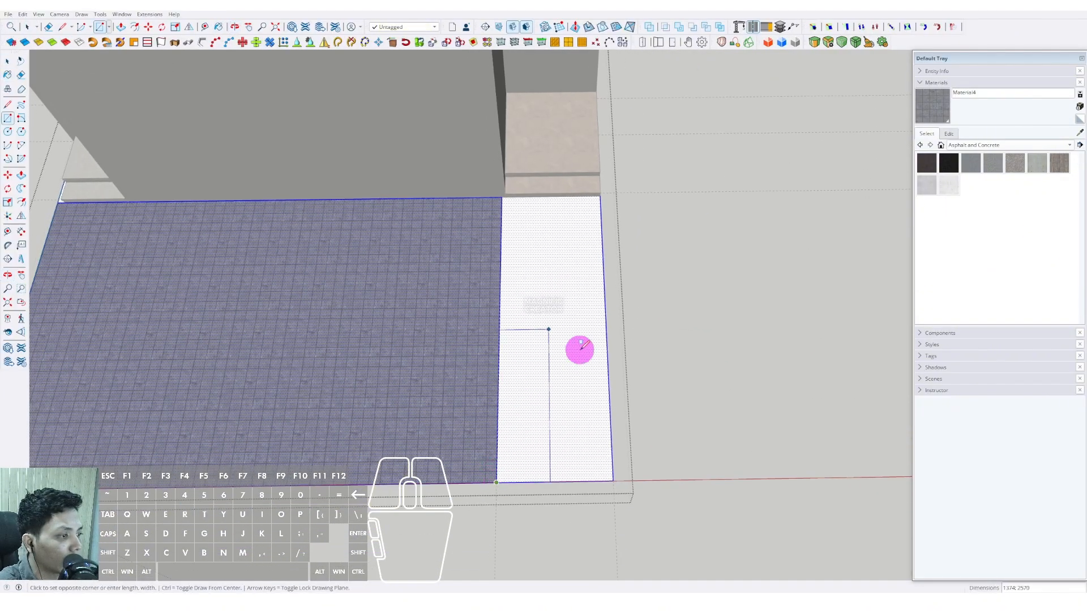
{"action": "left_click", "coordinate": [607, 324]}
{"action": "key", "text": "space"}
{"action": "left_click", "coordinate": [551, 375]}
{"action": "middle_click_drag", "start_coordinate": [542, 374], "coordinate": [554, 383]}
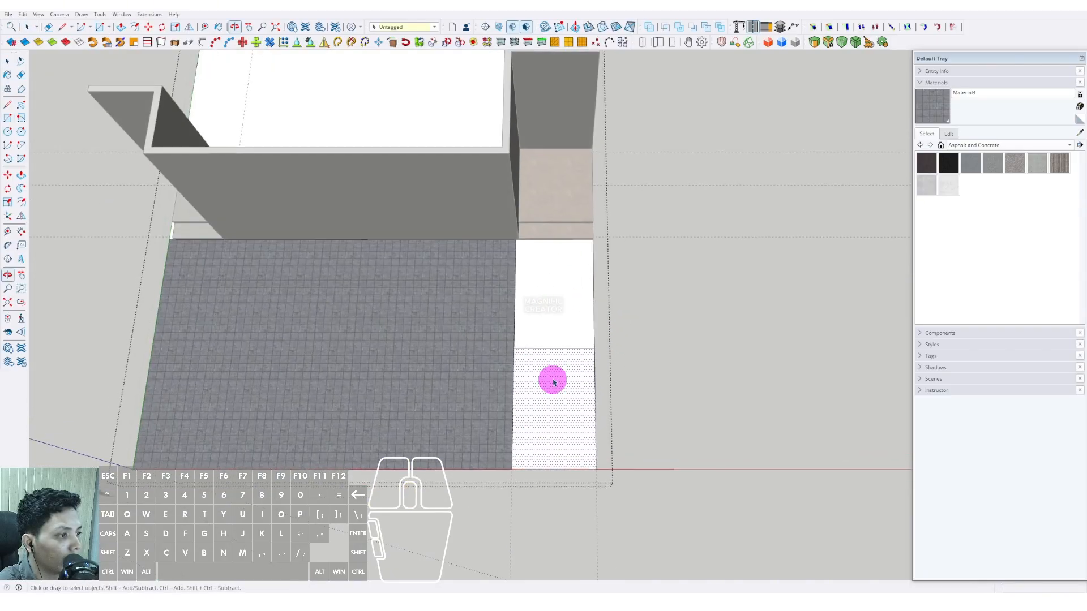
Leave the base group and sample the green grass material from its sample block
{"action": "left_click", "coordinate": [1070, 146]}
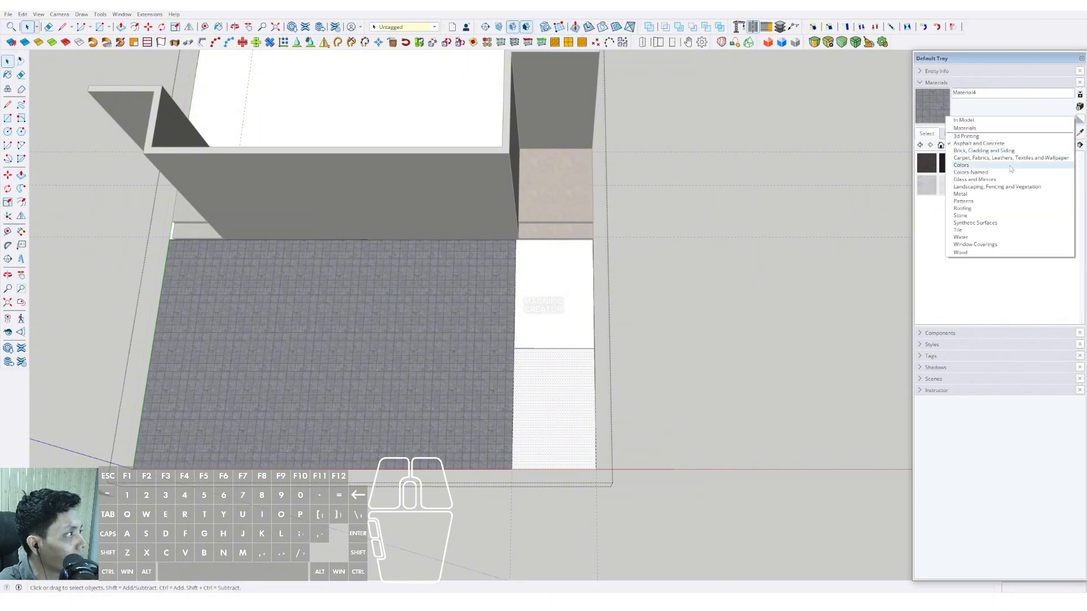
{"action": "left_click", "coordinate": [928, 243]}
{"action": "left_click", "coordinate": [720, 326]}
{"action": "scroll", "coordinate": [560, 329], "scroll_direction": "down", "scroll_amount": 7}
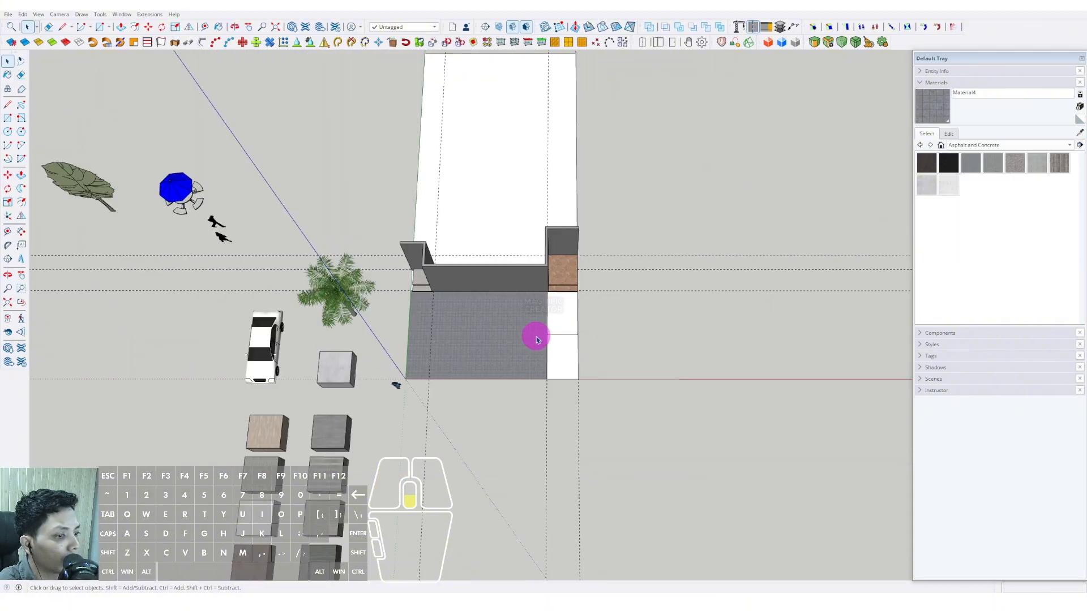
{"action": "middle_click_drag", "start_coordinate": [514, 341], "coordinate": [562, 190], "text": "shift"}
{"action": "scroll", "coordinate": [430, 328], "scroll_direction": "up", "scroll_amount": 8}
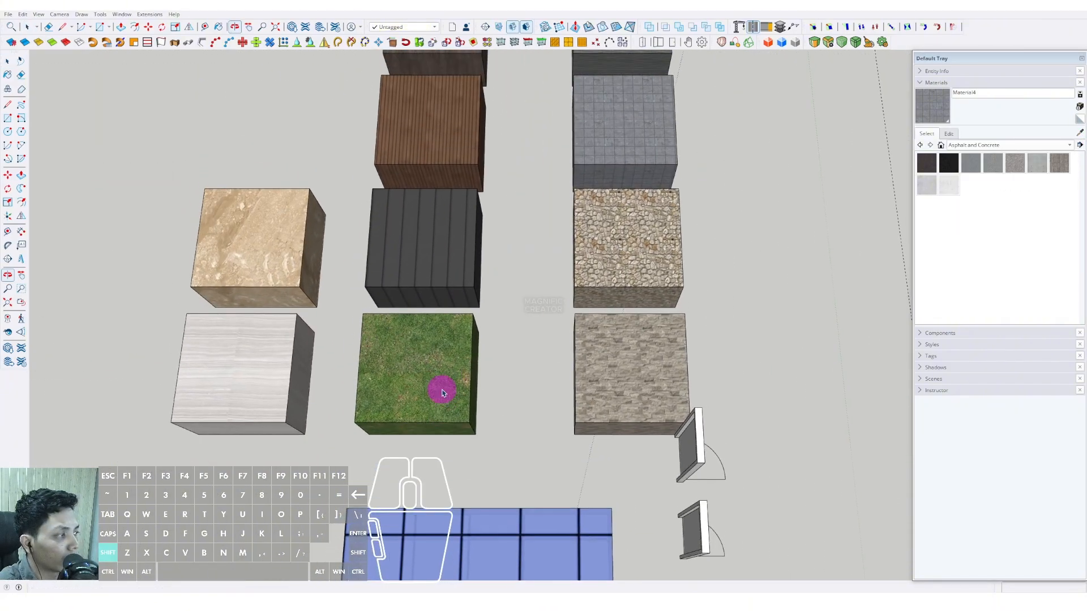
{"action": "scroll", "coordinate": [478, 345], "scroll_direction": "up", "scroll_amount": 2}
{"action": "left_click", "coordinate": [422, 357]}
{"action": "scroll", "coordinate": [436, 362], "scroll_direction": "down", "scroll_amount": 10}
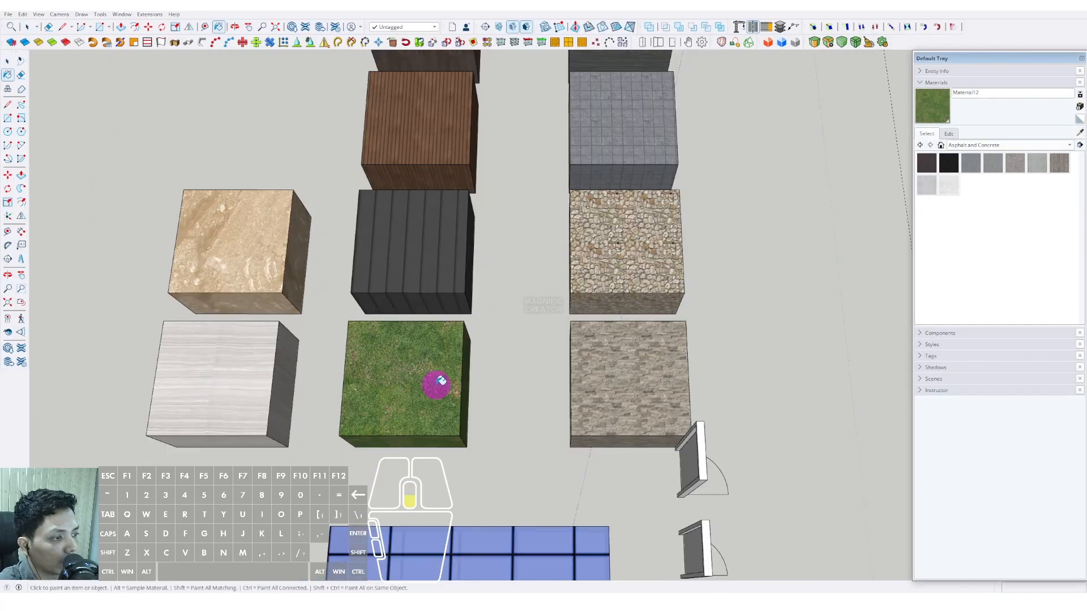
Reopen the base, paint the front half of the side strip with the sampled grass material and leave the group
{"action": "middle_click_drag", "start_coordinate": [478, 315], "coordinate": [346, 577], "text": "shift"}
{"action": "scroll", "coordinate": [555, 401], "scroll_direction": "up", "scroll_amount": 7}
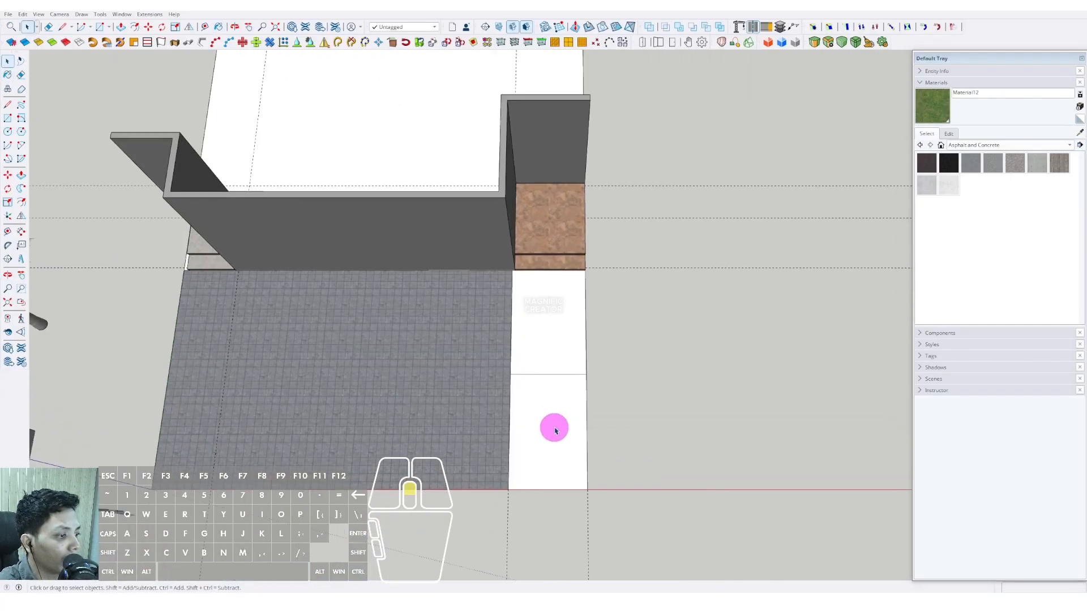
{"action": "key", "text": "space"}
{"action": "double_click", "coordinate": [552, 415]}
{"action": "double_click", "coordinate": [551, 412]}
{"action": "left_click", "coordinate": [557, 410]}
{"action": "key", "text": "b"}
{"action": "left_click", "coordinate": [636, 371]}
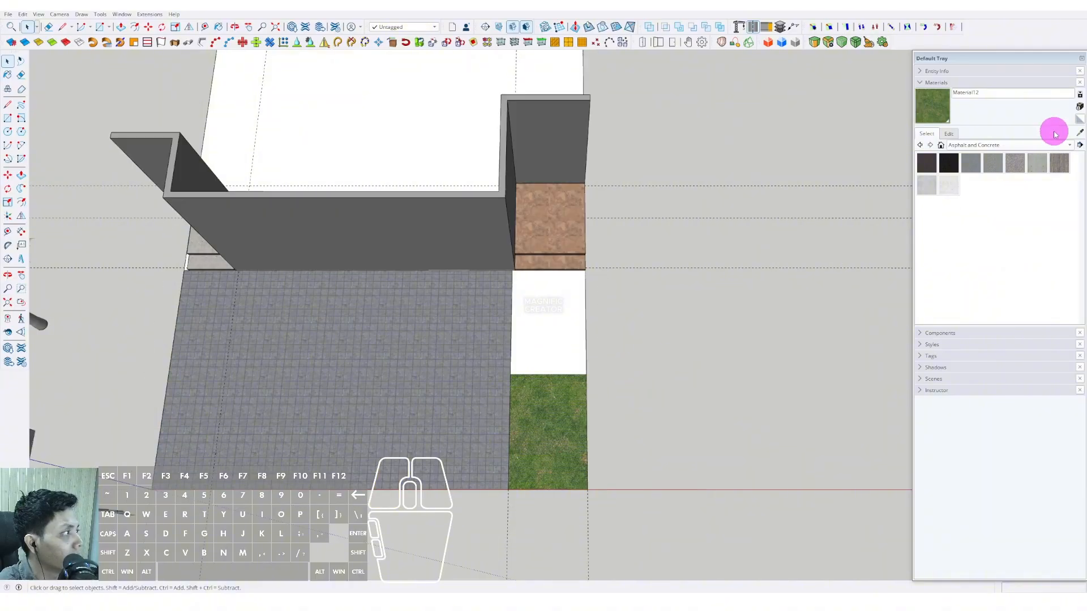
Sample the Tile Travertine 2 inch material from the entrance steps at the far end of the wall
{"action": "scroll", "coordinate": [689, 302], "scroll_direction": "down", "scroll_amount": 1}
{"action": "left_click", "coordinate": [1080, 136]}
{"action": "scroll", "coordinate": [369, 282], "scroll_direction": "up", "scroll_amount": 3}
{"action": "middle_click_drag", "start_coordinate": [369, 281], "coordinate": [467, 283], "text": "shift"}
{"action": "middle_click_drag", "start_coordinate": [467, 283], "coordinate": [485, 277]}
{"action": "scroll", "coordinate": [484, 272], "scroll_direction": "up", "scroll_amount": 3}
{"action": "left_click", "coordinate": [463, 245]}
Reopen the base and draw a line along the front foot of the brown steps to separate the side strip from the main floor
{"action": "scroll", "coordinate": [438, 274], "scroll_direction": "down", "scroll_amount": 3}
{"action": "scroll", "coordinate": [488, 304], "scroll_direction": "down", "scroll_amount": 2}
{"action": "mouse_move", "coordinate": [708, 311]}
{"action": "middle_mouse_down", "text": "shift"}
{"action": "mouse_move", "coordinate": [479, 308]}
{"action": "mouse_move", "coordinate": [528, 396]}
{"action": "middle_mouse_up", "text": "shift"}
{"action": "scroll", "coordinate": [481, 312], "scroll_direction": "up", "scroll_amount": 1}
{"action": "key", "text": "space"}
{"action": "double_click", "coordinate": [518, 318]}
{"action": "left_click", "coordinate": [541, 350]}
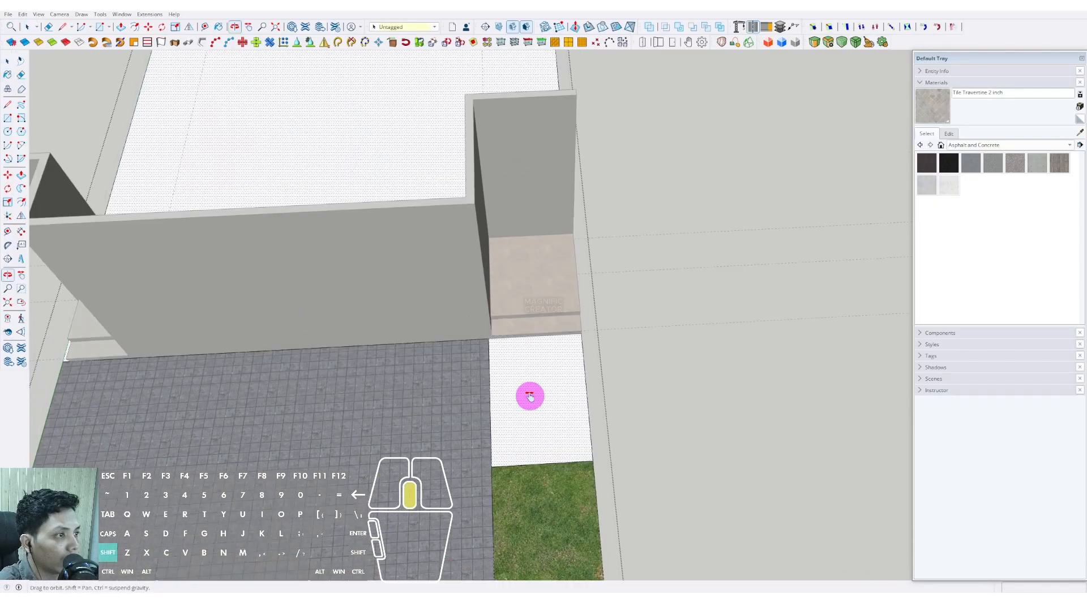
{"action": "scroll", "coordinate": [485, 354], "scroll_direction": "up", "scroll_amount": 3}
{"action": "key", "text": "l"}
{"action": "scroll", "coordinate": [516, 356], "scroll_direction": "up", "scroll_amount": 2}
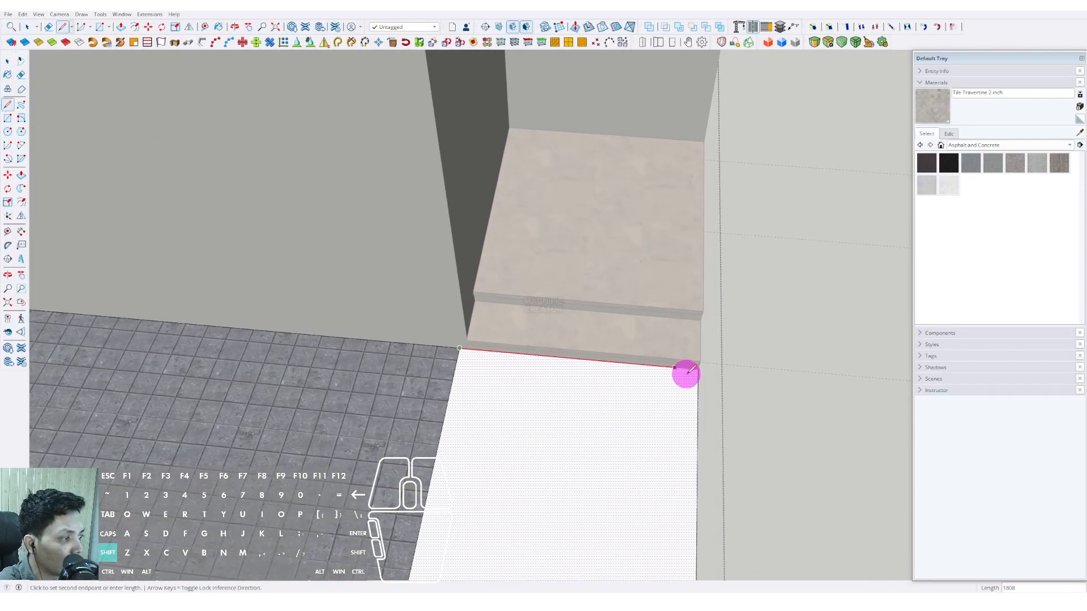
{"action": "left_click", "coordinate": [697, 368]}
{"action": "key", "text": "space"}
Check that the strip's rear half is a separate face, paint it with Tile Travertine 2 inch and leave the group
{"action": "middle_click_drag", "start_coordinate": [645, 376], "coordinate": [562, 418]}
{"action": "scroll", "coordinate": [558, 372], "scroll_direction": "down", "scroll_amount": 4}
{"action": "left_click", "coordinate": [563, 419]}
{"action": "scroll", "coordinate": [563, 420], "scroll_direction": "up", "scroll_amount": 2}
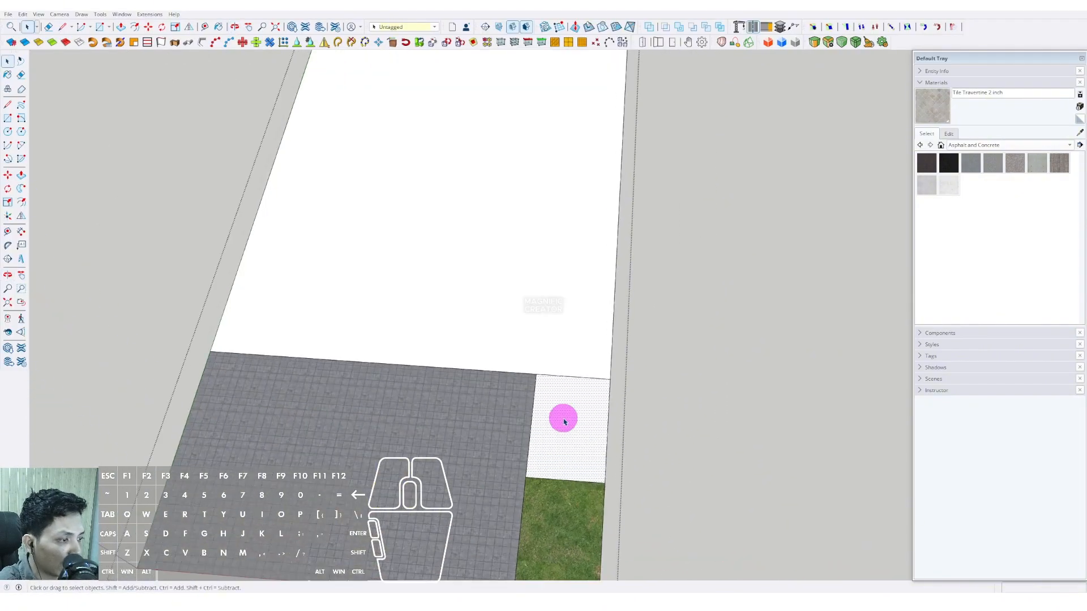
{"action": "scroll", "coordinate": [557, 438], "scroll_direction": "down", "scroll_amount": 2}
{"action": "scroll", "coordinate": [555, 424], "scroll_direction": "down", "scroll_amount": 2}
{"action": "left_click", "coordinate": [551, 368]}
{"action": "left_click", "coordinate": [556, 420]}
{"action": "scroll", "coordinate": [553, 378], "scroll_direction": "up", "scroll_amount": 2}
{"action": "left_click", "coordinate": [537, 300]}
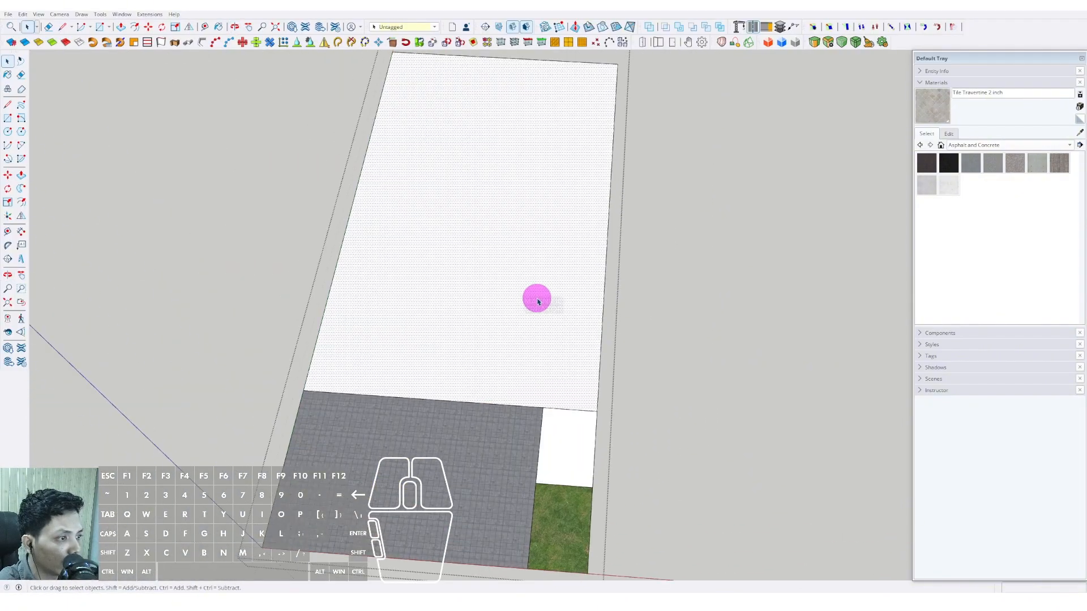
{"action": "scroll", "coordinate": [561, 438], "scroll_direction": "up", "scroll_amount": 2}
{"action": "left_click", "coordinate": [563, 445]}
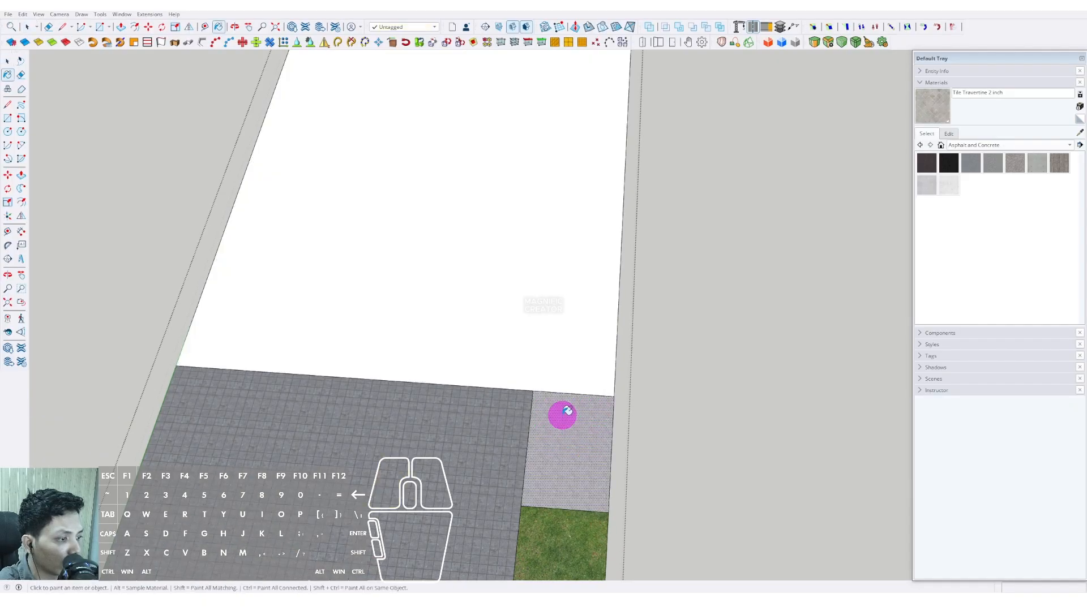
{"action": "scroll", "coordinate": [567, 411], "scroll_direction": "down", "scroll_amount": 3}
{"action": "key", "text": "space"}
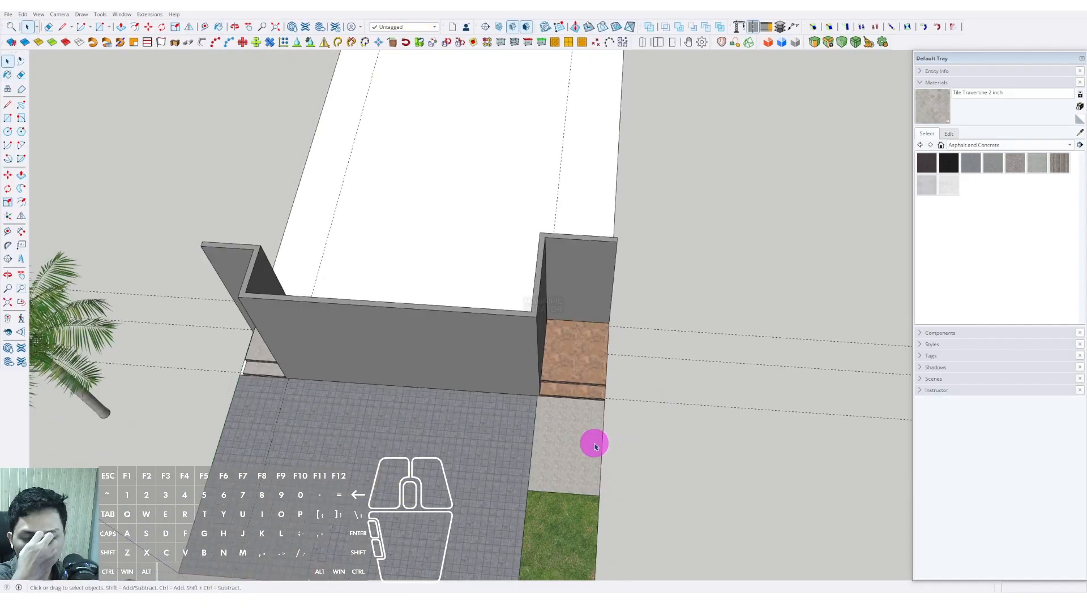
Draw a 7425 x 150 rotated rectangle along the outer edge of the tiled yard, from the front corner back to the stepped wall
{"action": "scroll", "coordinate": [577, 453], "scroll_direction": "down", "scroll_amount": 3}
{"action": "middle_click_drag", "start_coordinate": [568, 426], "coordinate": [511, 242]}
{"action": "scroll", "coordinate": [607, 416], "scroll_direction": "up", "scroll_amount": 3}
{"action": "middle_click_drag", "start_coordinate": [607, 416], "coordinate": [662, 427]}
{"action": "scroll", "coordinate": [633, 483], "scroll_direction": "up", "scroll_amount": 2}
{"action": "scroll", "coordinate": [633, 484], "scroll_direction": "down", "scroll_amount": 2}
{"action": "middle_click_drag", "start_coordinate": [507, 462], "coordinate": [579, 386], "text": "shift"}
{"action": "middle_click_drag", "start_coordinate": [579, 385], "coordinate": [446, 466]}
{"action": "scroll", "coordinate": [446, 465], "scroll_direction": "up", "scroll_amount": 3}
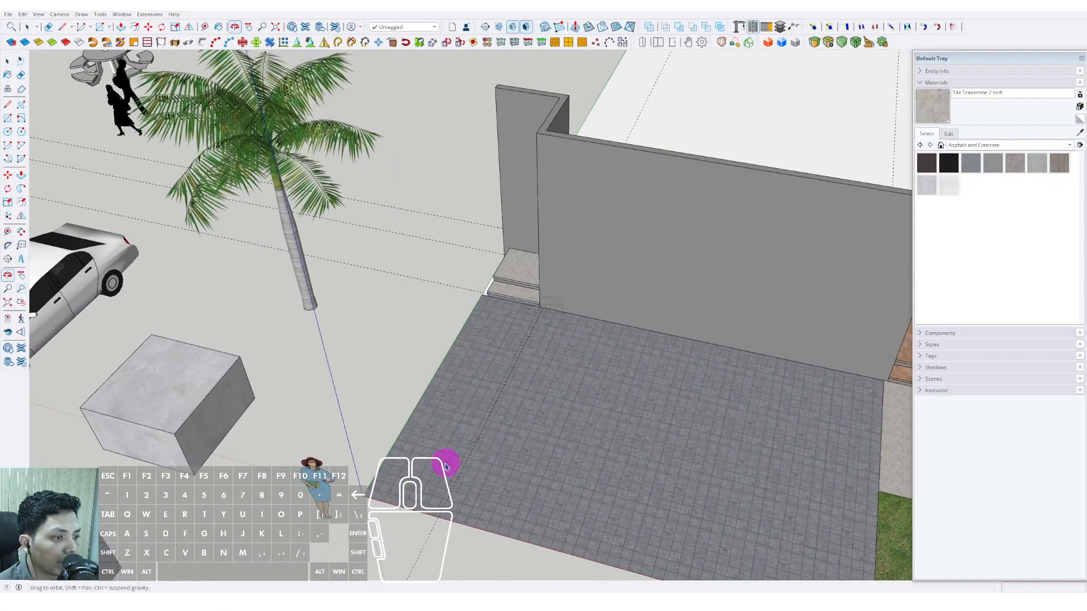
{"action": "left_click", "coordinate": [21, 120]}
{"action": "scroll", "coordinate": [377, 498], "scroll_direction": "up", "scroll_amount": 2}
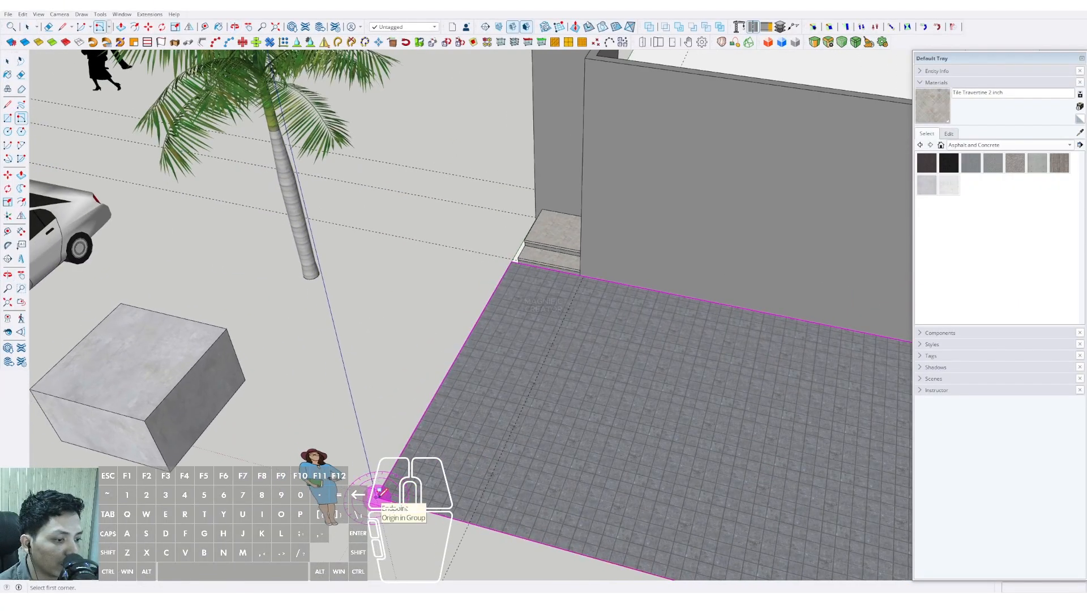
{"action": "scroll", "coordinate": [387, 500], "scroll_direction": "up", "scroll_amount": 2}
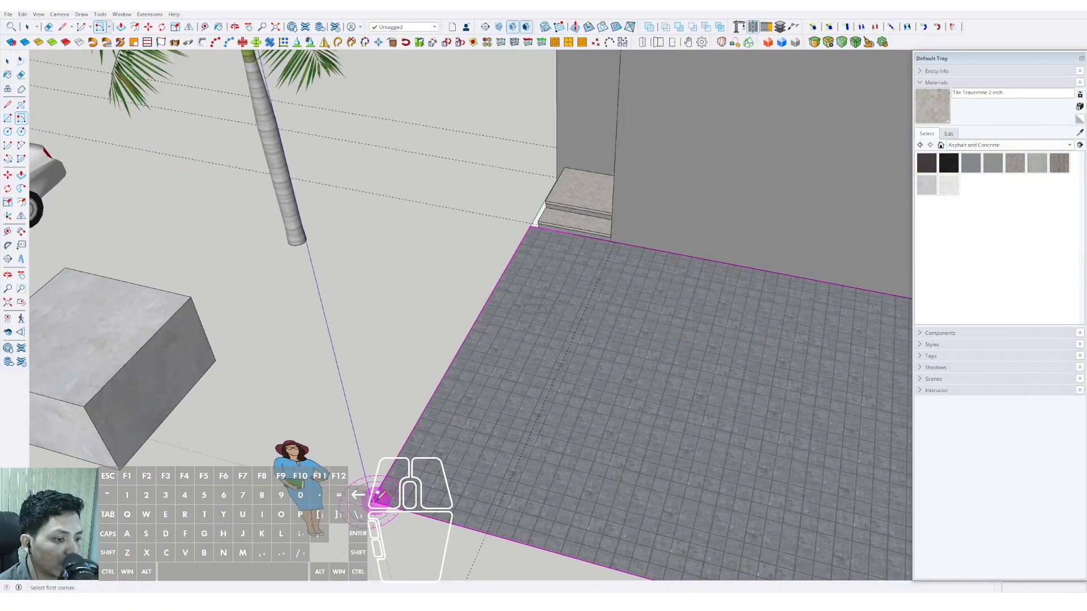
{"action": "middle_click_drag", "start_coordinate": [481, 394], "coordinate": [634, 399]}
{"action": "scroll", "coordinate": [502, 249], "scroll_direction": "up", "scroll_amount": 2}
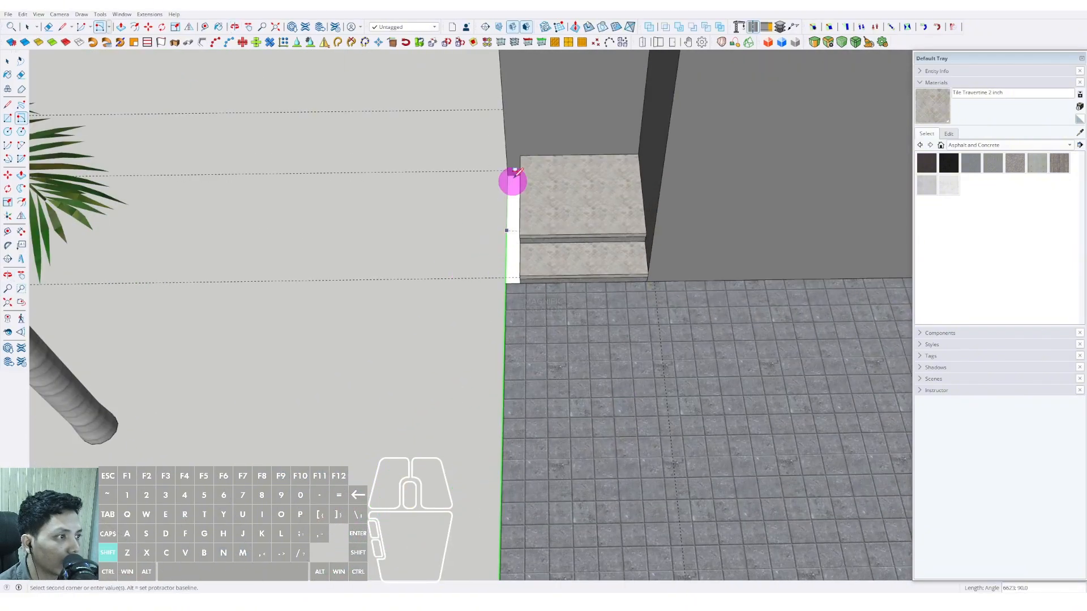
{"action": "left_click", "coordinate": [516, 152]}
{"action": "scroll", "coordinate": [524, 323], "scroll_direction": "down", "scroll_amount": 2}
{"action": "scroll", "coordinate": [515, 328], "scroll_direction": "up", "scroll_amount": 2}
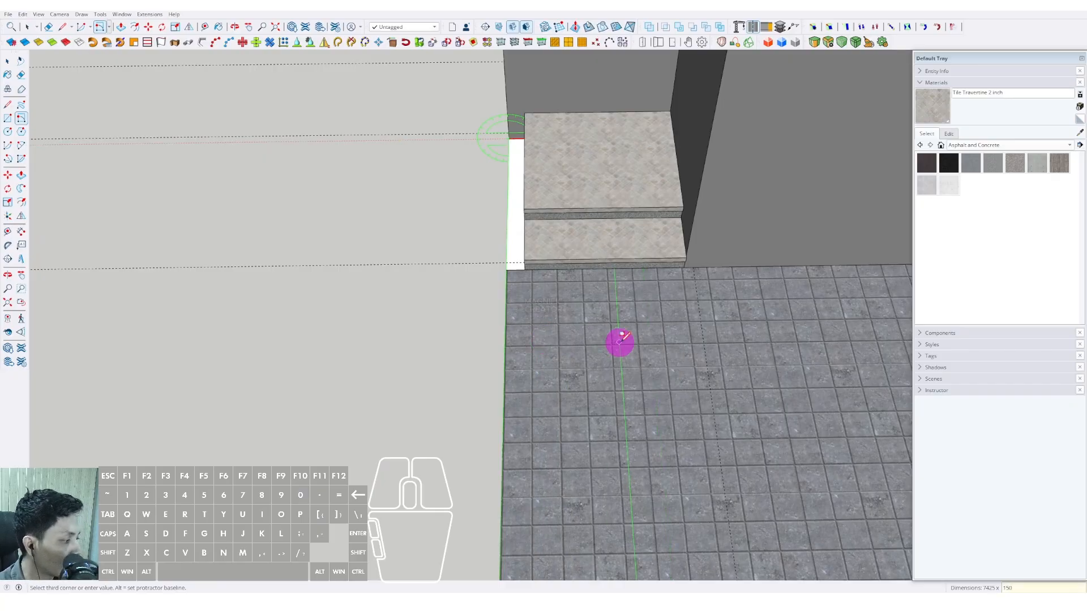
{"action": "key", "text": "space"}
Extrude the narrow rectangle upward by 3000 to form a boundary wall
{"action": "middle_click_drag", "start_coordinate": [622, 340], "coordinate": [453, 373]}
{"action": "scroll", "coordinate": [447, 407], "scroll_direction": "down", "scroll_amount": 4}
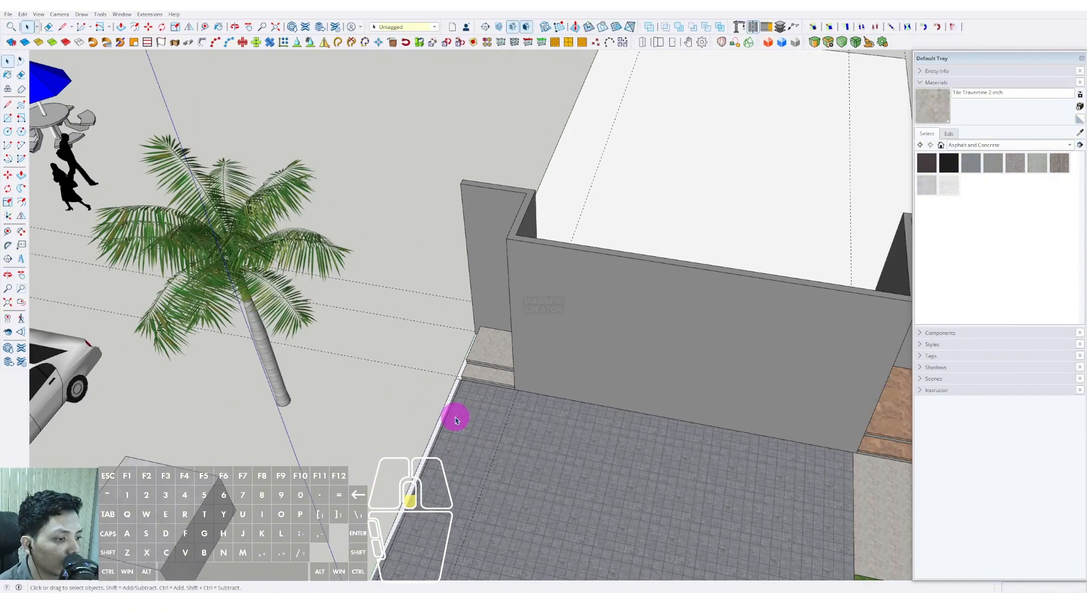
{"action": "scroll", "coordinate": [449, 364], "scroll_direction": "up", "scroll_amount": 4}
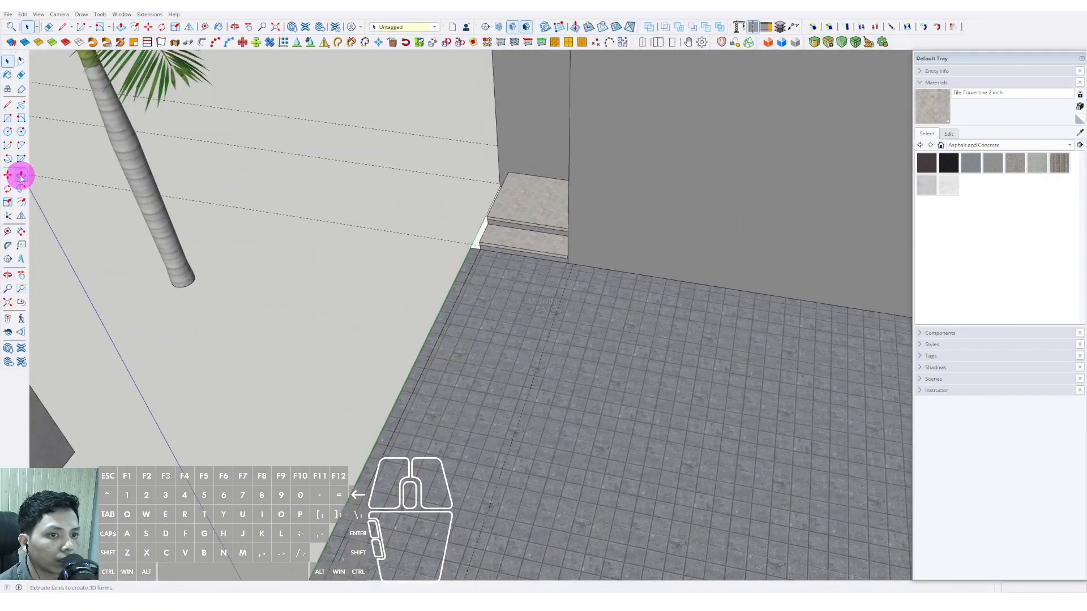
{"action": "left_click", "coordinate": [21, 176]}
{"action": "scroll", "coordinate": [407, 356], "scroll_direction": "up", "scroll_amount": 1}
{"action": "left_click", "coordinate": [436, 328]}
{"action": "scroll", "coordinate": [433, 283], "scroll_direction": "down", "scroll_amount": 2}
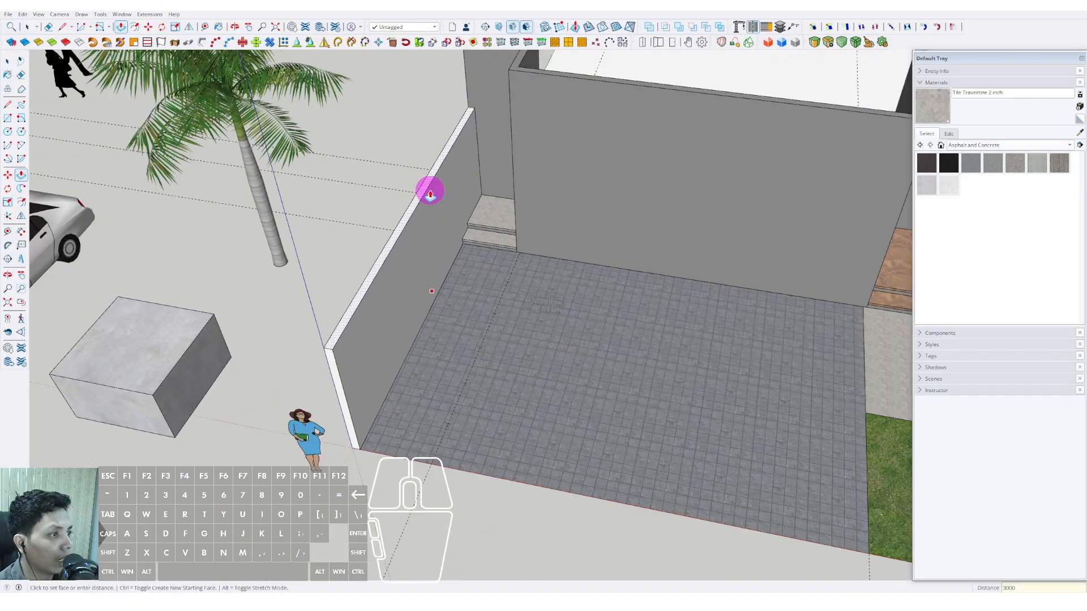
{"action": "left_click", "coordinate": [430, 194]}
{"action": "key", "text": "space"}
{"action": "scroll", "coordinate": [504, 260], "scroll_direction": "down", "scroll_amount": 3}
{"action": "scroll", "coordinate": [436, 252], "scroll_direction": "up", "scroll_amount": 3}
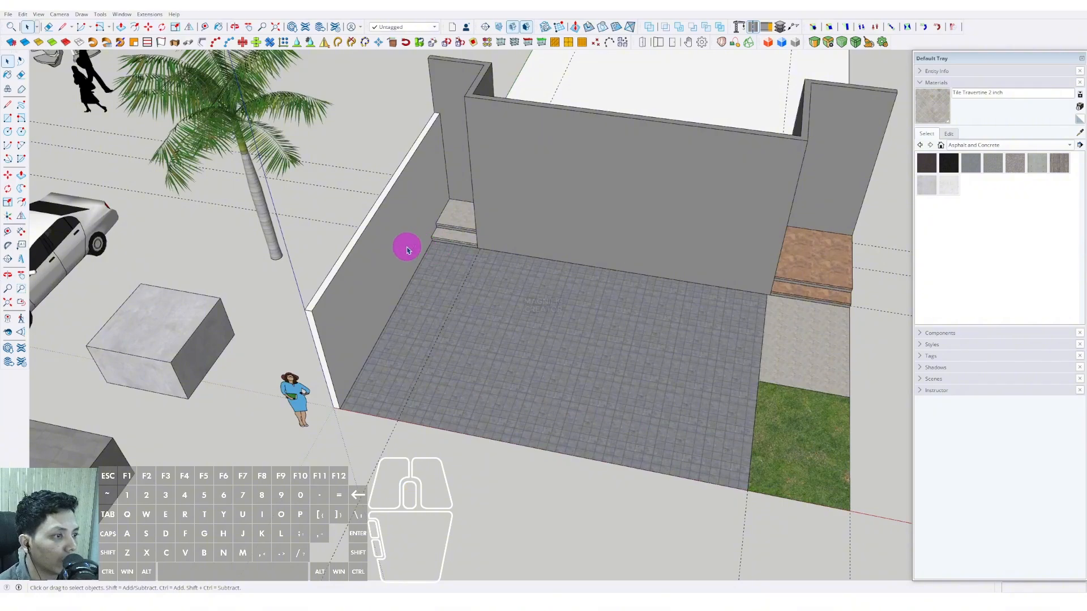
Select the whole new boundary wall and make it a group
{"action": "triple_click", "coordinate": [407, 250]}
{"action": "right_click", "coordinate": [408, 249]}
{"action": "left_click", "coordinate": [433, 327]}
{"action": "scroll", "coordinate": [456, 322], "scroll_direction": "down", "scroll_amount": 2}
{"action": "middle_click_drag", "start_coordinate": [457, 323], "coordinate": [396, 297]}
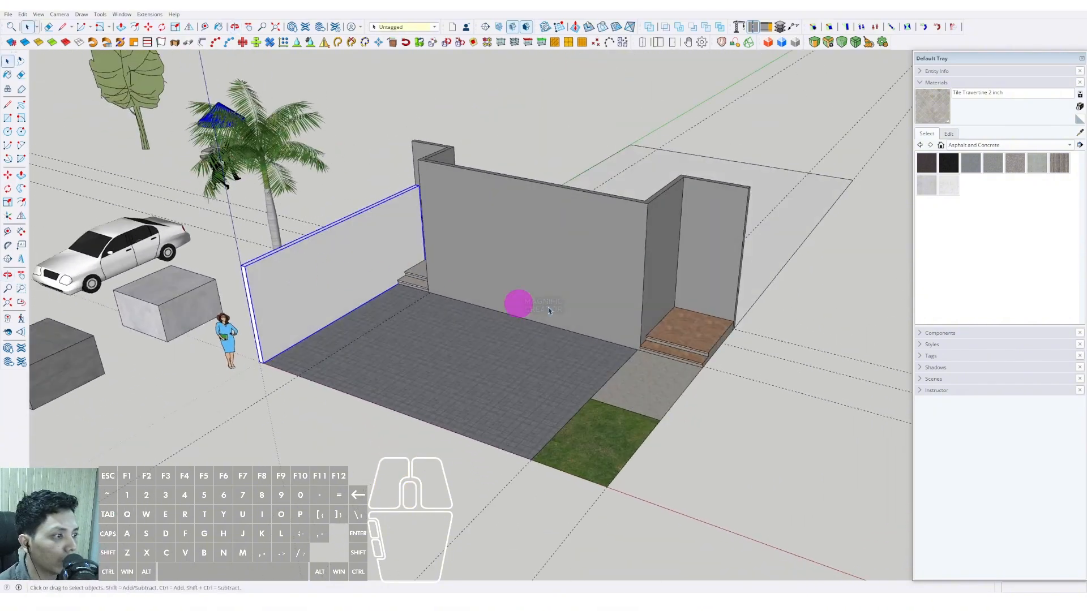
Open the brown entrance steps, push their outer side face inward to make room for a wall and leave the group
{"action": "middle_click_drag", "start_coordinate": [691, 337], "coordinate": [627, 352], "text": "shift"}
{"action": "scroll", "coordinate": [631, 356], "scroll_direction": "up", "scroll_amount": 5}
{"action": "triple_click", "coordinate": [644, 372]}
{"action": "scroll", "coordinate": [654, 376], "scroll_direction": "up", "scroll_amount": 3}
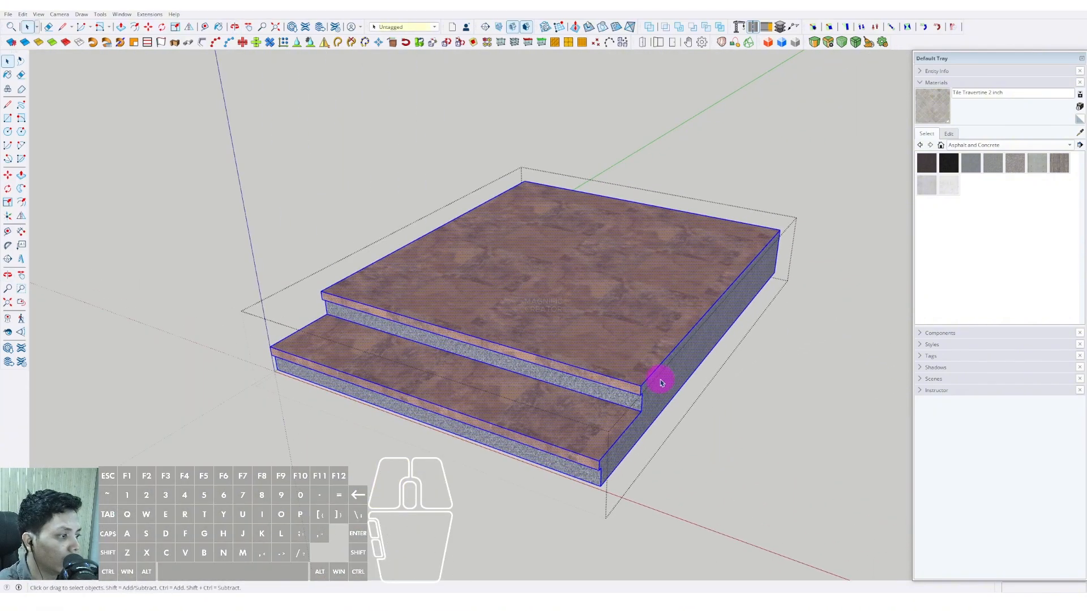
{"action": "key", "text": "p"}
{"action": "left_click", "coordinate": [677, 369]}
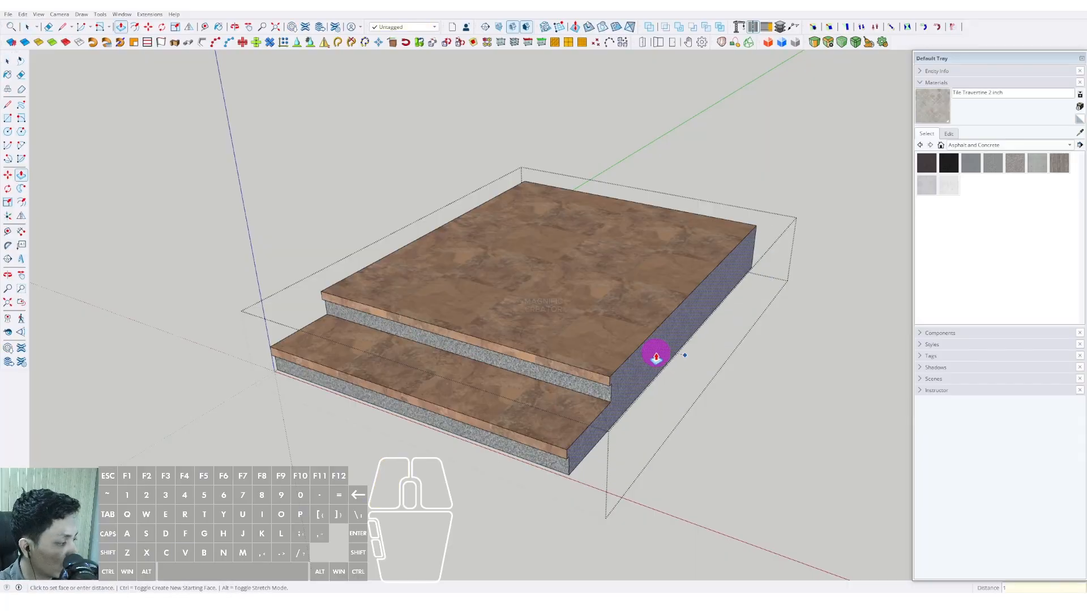
{"action": "scroll", "coordinate": [653, 357], "scroll_direction": "down", "scroll_amount": 2}
{"action": "left_click", "coordinate": [755, 378]}
{"action": "scroll", "coordinate": [624, 357], "scroll_direction": "down", "scroll_amount": 4}
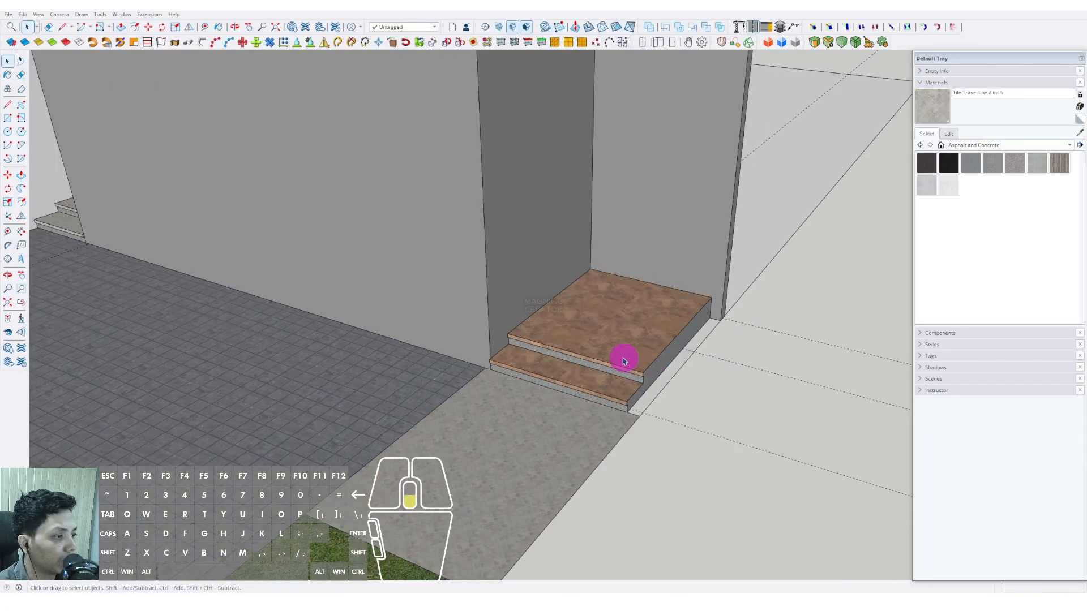
Copy the boundary wall to the opposite side of the yard, along the outer edge of the grass strip
{"action": "middle_click_drag", "start_coordinate": [517, 340], "coordinate": [470, 328], "text": "shift"}
{"action": "middle_click_drag", "start_coordinate": [263, 339], "coordinate": [304, 359]}
{"action": "scroll", "coordinate": [304, 358], "scroll_direction": "up", "scroll_amount": 2}
{"action": "left_click", "coordinate": [270, 314]}
{"action": "middle_click_drag", "start_coordinate": [205, 390], "coordinate": [333, 357], "text": "shift"}
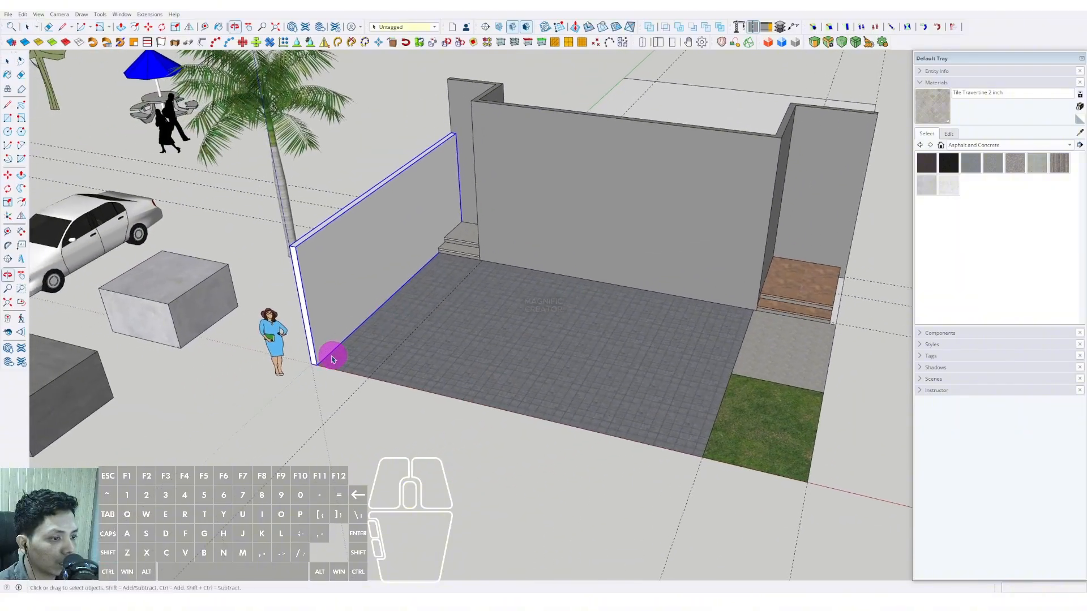
{"action": "scroll", "coordinate": [334, 359], "scroll_direction": "up", "scroll_amount": 4}
{"action": "scroll", "coordinate": [338, 379], "scroll_direction": "down", "scroll_amount": 3, "text": "shift"}
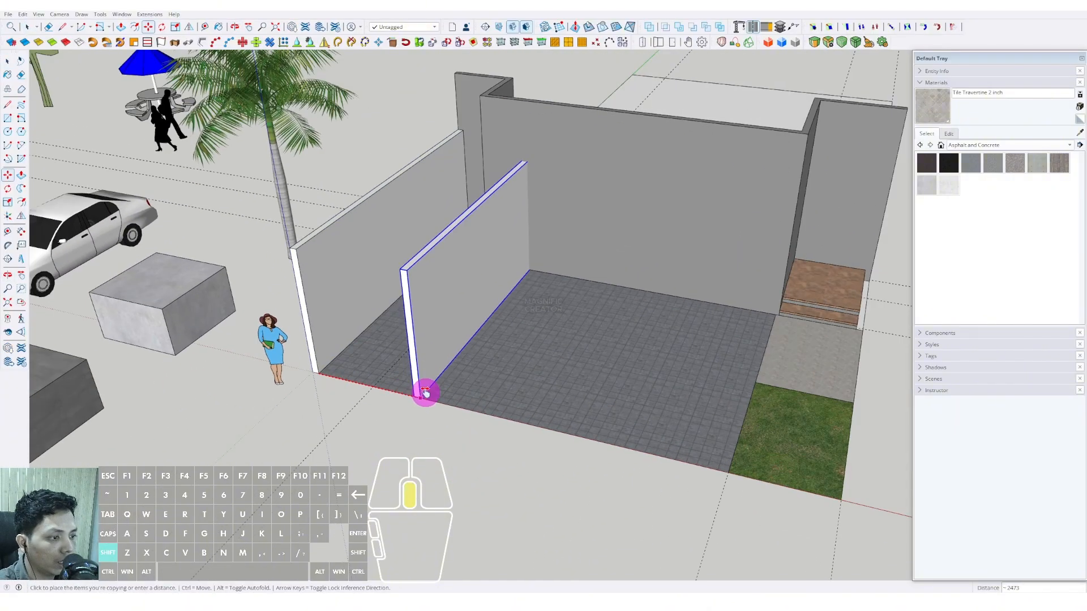
{"action": "middle_click_drag", "start_coordinate": [424, 390], "coordinate": [61, 240], "text": "shift"}
{"action": "scroll", "coordinate": [481, 352], "scroll_direction": "down", "scroll_amount": 3}
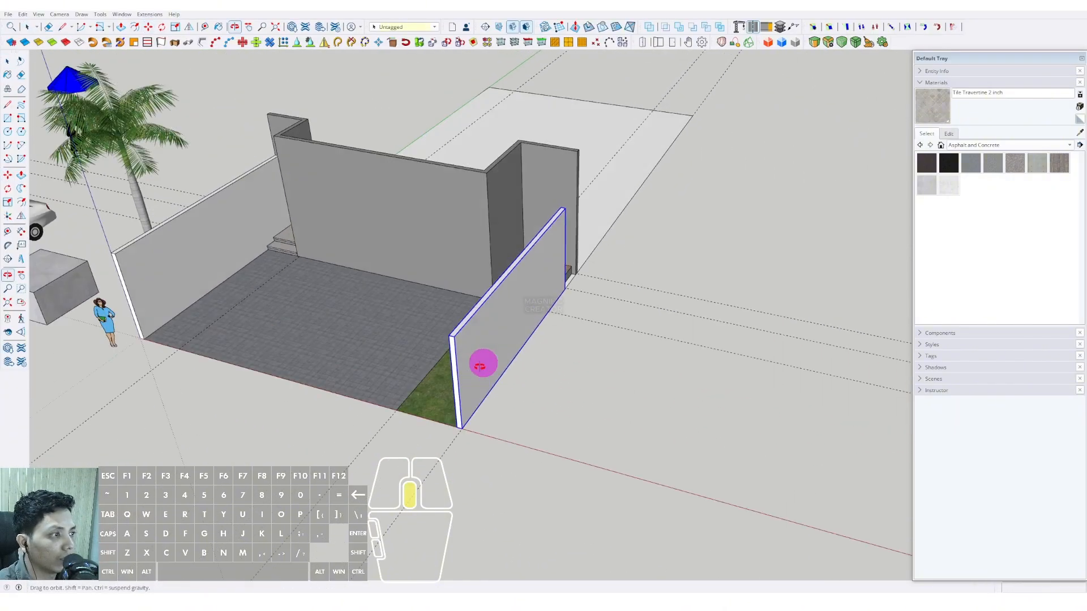
Open the copied boundary wall, extend its rear end face by 1000 to meet the stepped wall and leave the group
{"action": "middle_click_drag", "start_coordinate": [483, 364], "coordinate": [517, 232]}
{"action": "left_click_drag", "start_coordinate": [480, 131], "coordinate": [608, 461]}
{"action": "key", "text": "comma"}
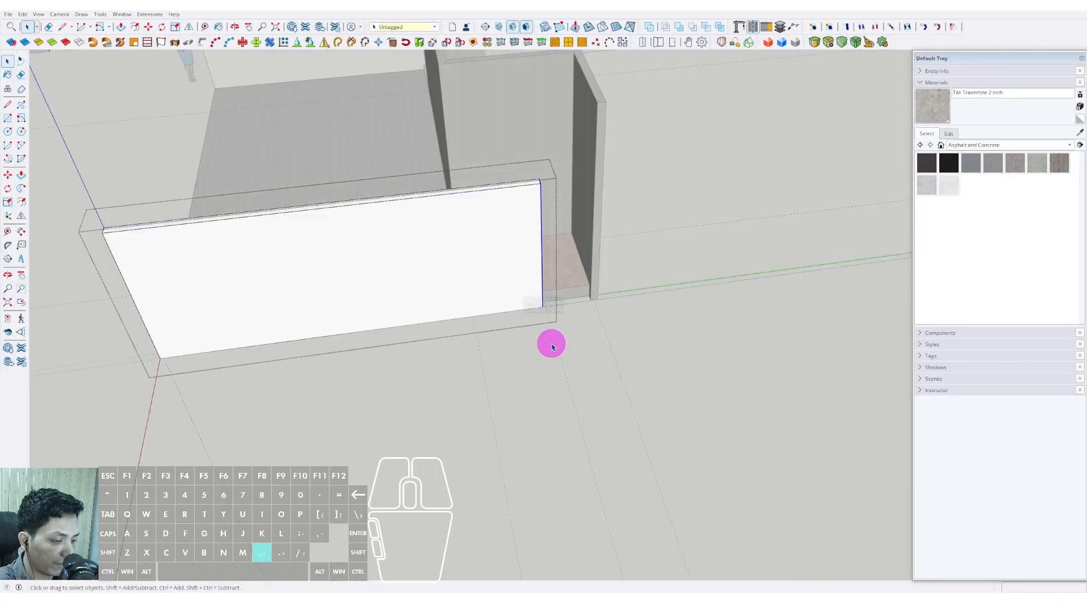
{"action": "scroll", "coordinate": [546, 219], "scroll_direction": "up", "scroll_amount": 3}
{"action": "key", "text": "p"}
{"action": "left_click", "coordinate": [540, 156]}
{"action": "scroll", "coordinate": [540, 156], "scroll_direction": "up", "scroll_amount": 1}
{"action": "middle_click_drag", "start_coordinate": [541, 156], "coordinate": [420, 218]}
{"action": "middle_click_drag", "start_coordinate": [449, 254], "coordinate": [651, 204]}
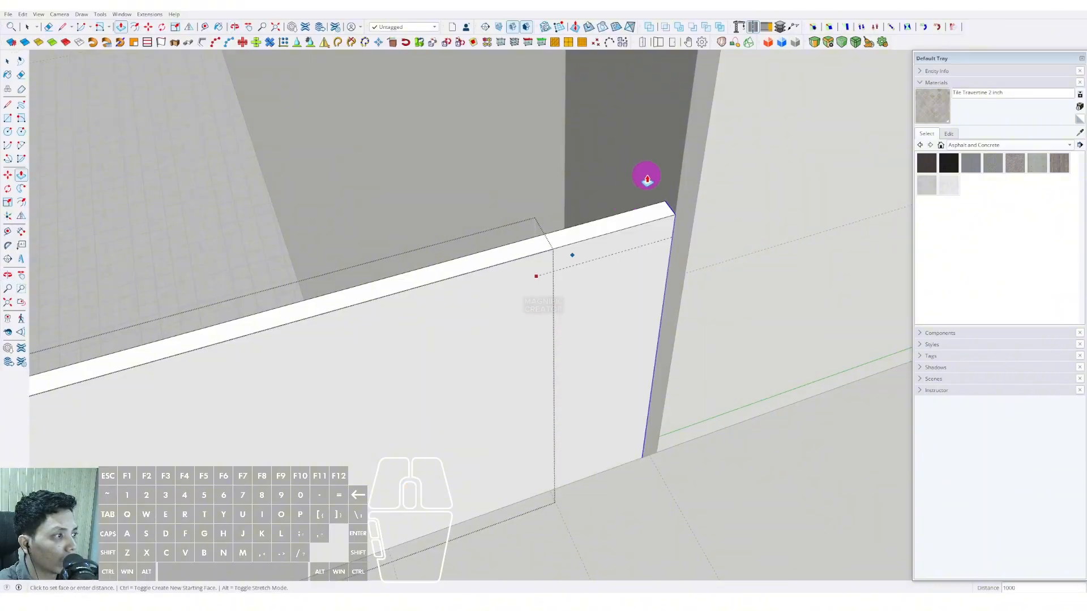
{"action": "left_click", "coordinate": [671, 169]}
{"action": "scroll", "coordinate": [630, 272], "scroll_direction": "down", "scroll_amount": 4}
{"action": "key", "text": "space"}
{"action": "left_click", "coordinate": [740, 417]}
{"action": "scroll", "coordinate": [676, 402], "scroll_direction": "down", "scroll_amount": 5}
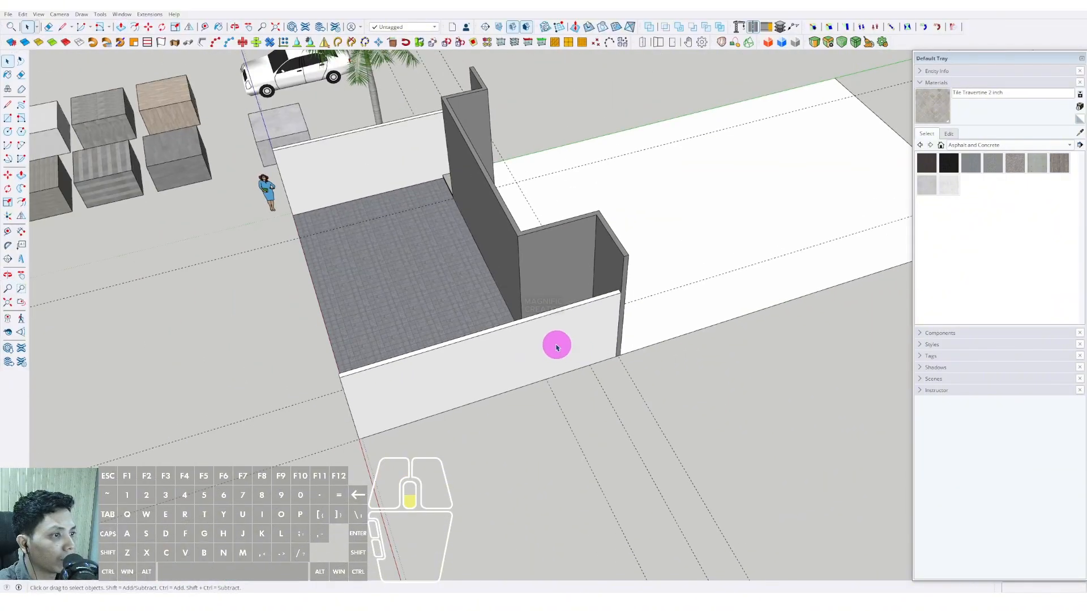
Sample the beige-grey planked concrete material from its sample block
{"action": "middle_click_drag", "start_coordinate": [556, 345], "coordinate": [764, 251]}
{"action": "scroll", "coordinate": [764, 251], "scroll_direction": "down", "scroll_amount": 2}
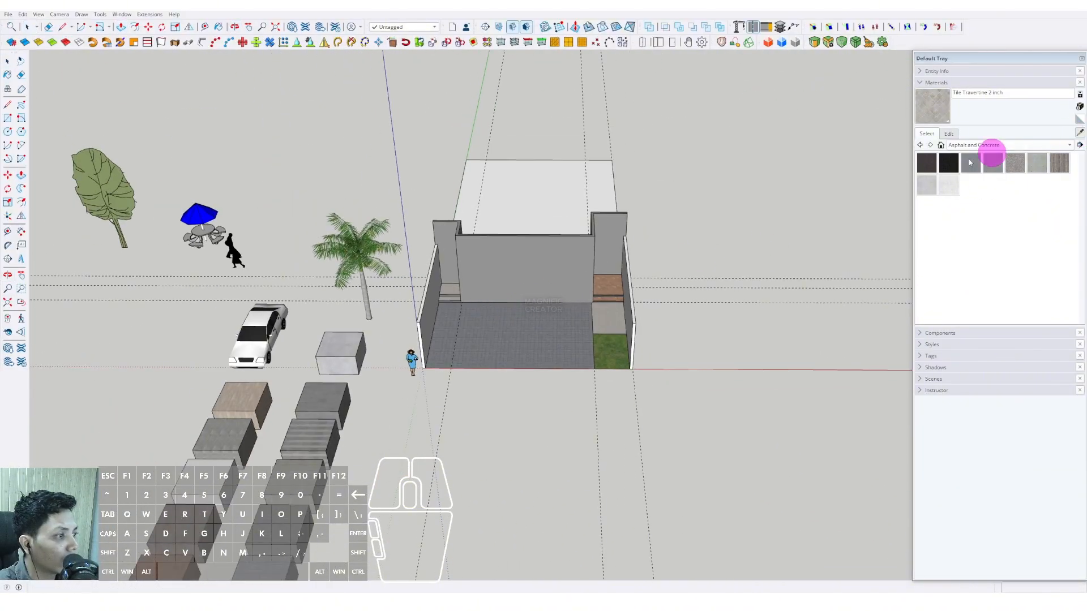
{"action": "scroll", "coordinate": [555, 286], "scroll_direction": "down", "scroll_amount": 2}
{"action": "middle_click_drag", "start_coordinate": [555, 286], "coordinate": [516, 333], "text": "shift"}
{"action": "scroll", "coordinate": [487, 271], "scroll_direction": "up", "scroll_amount": 5}
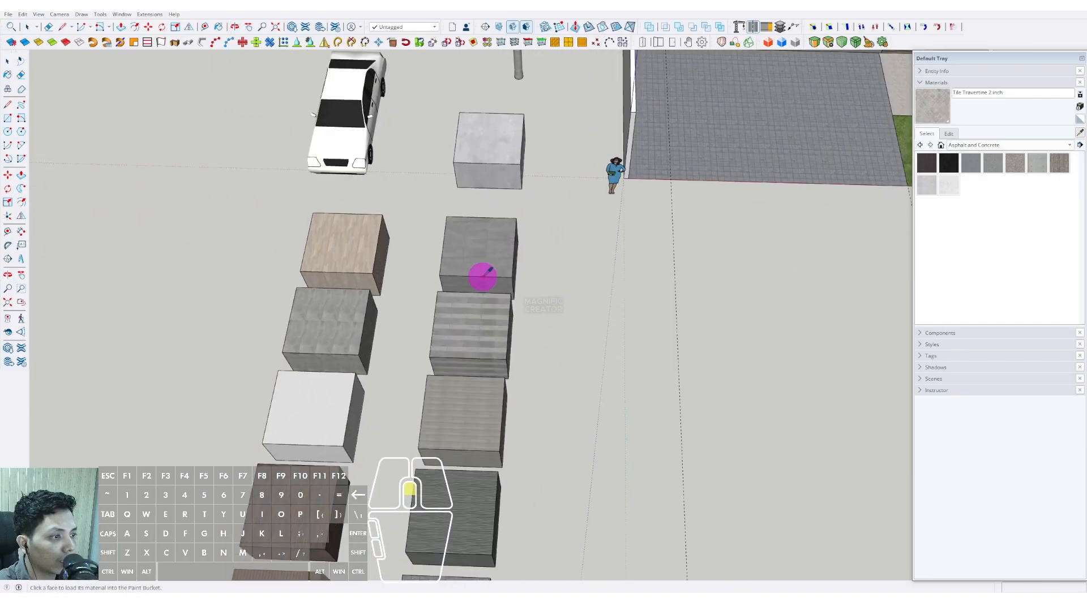
{"action": "scroll", "coordinate": [458, 237], "scroll_direction": "up", "scroll_amount": 2}
{"action": "middle_click_drag", "start_coordinate": [459, 237], "coordinate": [487, 286]}
{"action": "middle_click_drag", "start_coordinate": [488, 286], "coordinate": [515, 173], "text": "shift"}
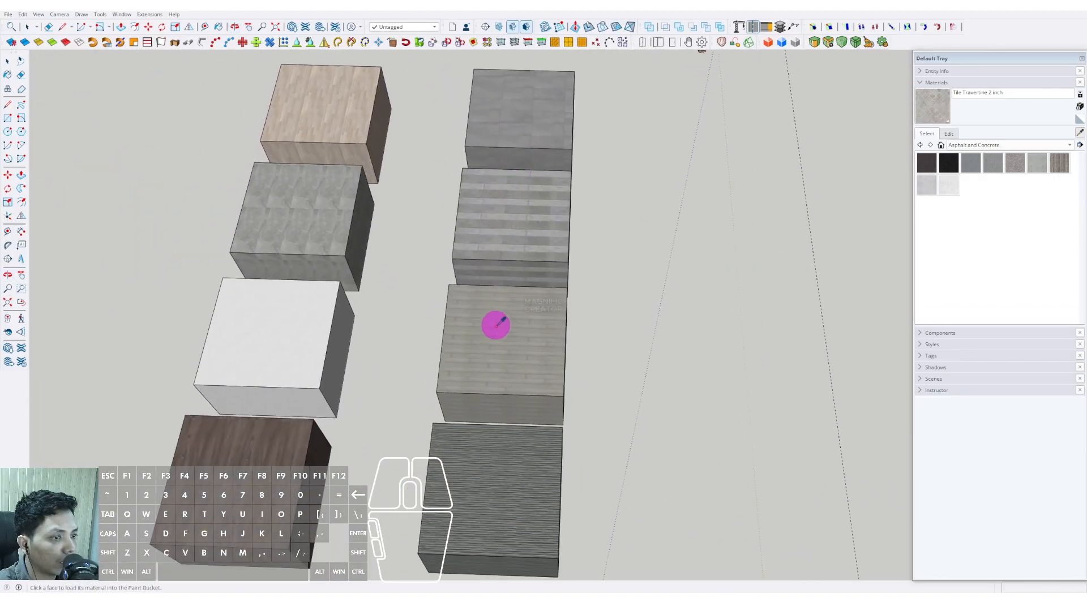
{"action": "scroll", "coordinate": [506, 332], "scroll_direction": "down", "scroll_amount": 4}
{"action": "middle_click_drag", "start_coordinate": [506, 332], "coordinate": [404, 408], "text": "shift"}
{"action": "scroll", "coordinate": [562, 247], "scroll_direction": "up", "scroll_amount": 3}
{"action": "middle_click_drag", "start_coordinate": [562, 247], "coordinate": [509, 97]}
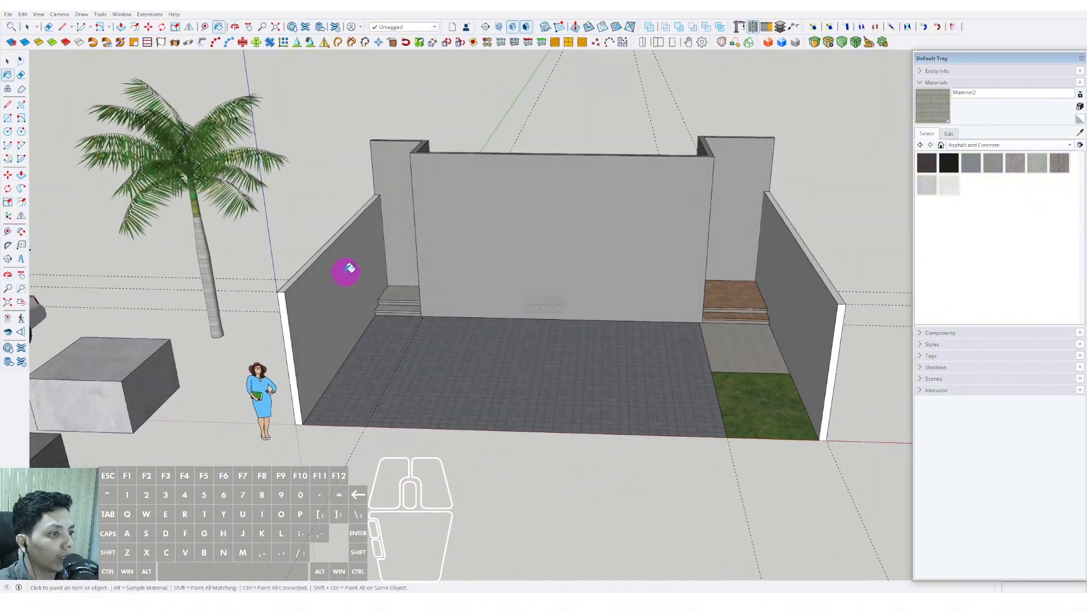
Paint both boundary walls with the sampled planked concrete material
{"action": "left_click", "coordinate": [346, 272]}
{"action": "left_click", "coordinate": [764, 301]}
{"action": "mouse_move", "coordinate": [764, 301]}
{"action": "middle_mouse_down"}
{"action": "mouse_move", "coordinate": [650, 233]}
{"action": "mouse_move", "coordinate": [679, 236]}
{"action": "mouse_move", "coordinate": [529, 299]}
{"action": "mouse_move", "coordinate": [589, 330]}
{"action": "mouse_move", "coordinate": [538, 419]}
{"action": "middle_mouse_up"}
{"action": "key", "text": "space"}
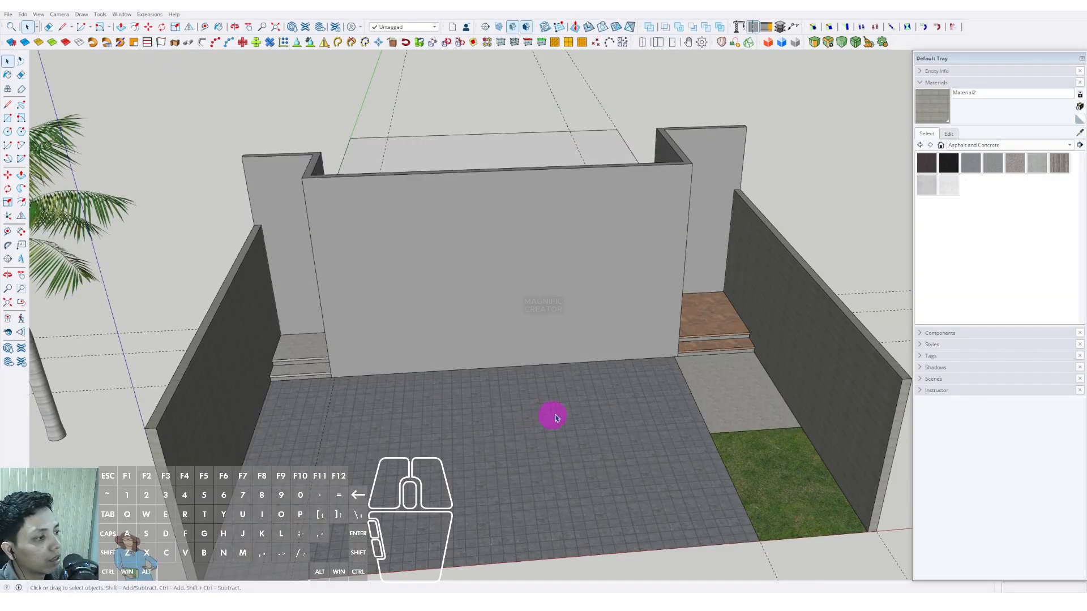
{"action": "scroll", "coordinate": [554, 418], "scroll_direction": "down", "scroll_amount": 3}
{"action": "middle_click_drag", "start_coordinate": [570, 408], "coordinate": [576, 374]}
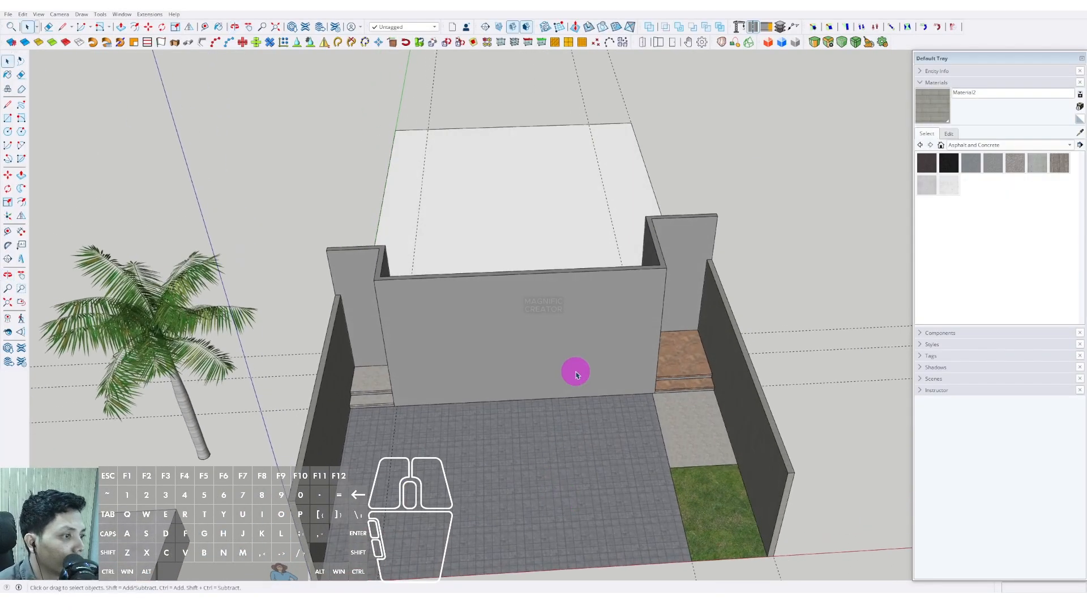
{"action": "scroll", "coordinate": [601, 333], "scroll_direction": "down", "scroll_amount": 3}
{"action": "middle_click_drag", "start_coordinate": [602, 332], "coordinate": [476, 227]}
{"action": "scroll", "coordinate": [575, 331], "scroll_direction": "up", "scroll_amount": 3}
{"action": "scroll", "coordinate": [439, 317], "scroll_direction": "up", "scroll_amount": 2}
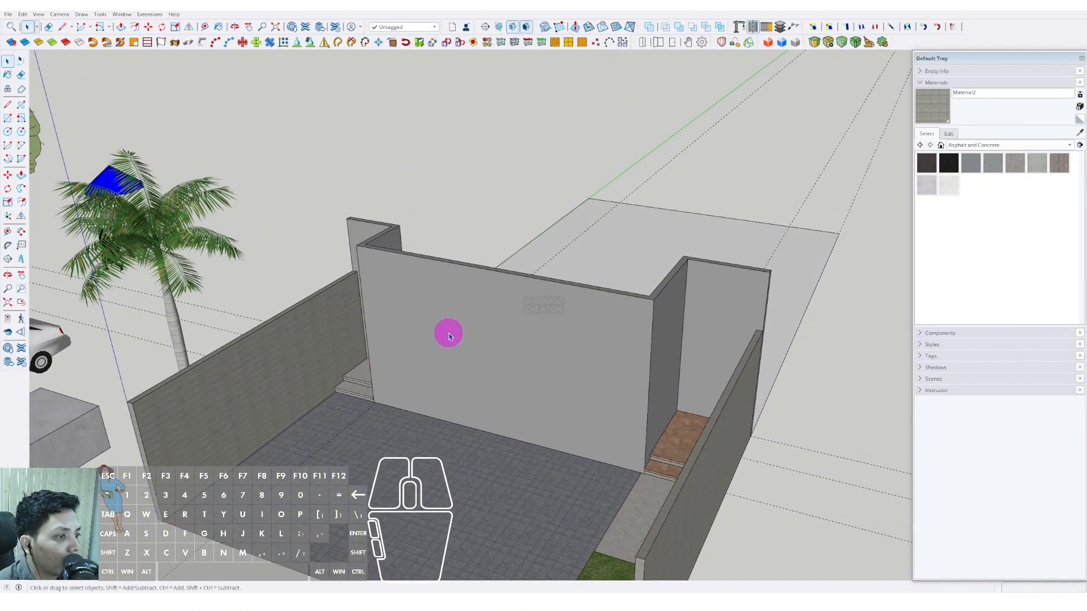
{"action": "middle_click_drag", "start_coordinate": [416, 354], "coordinate": [459, 363], "text": "shift"}
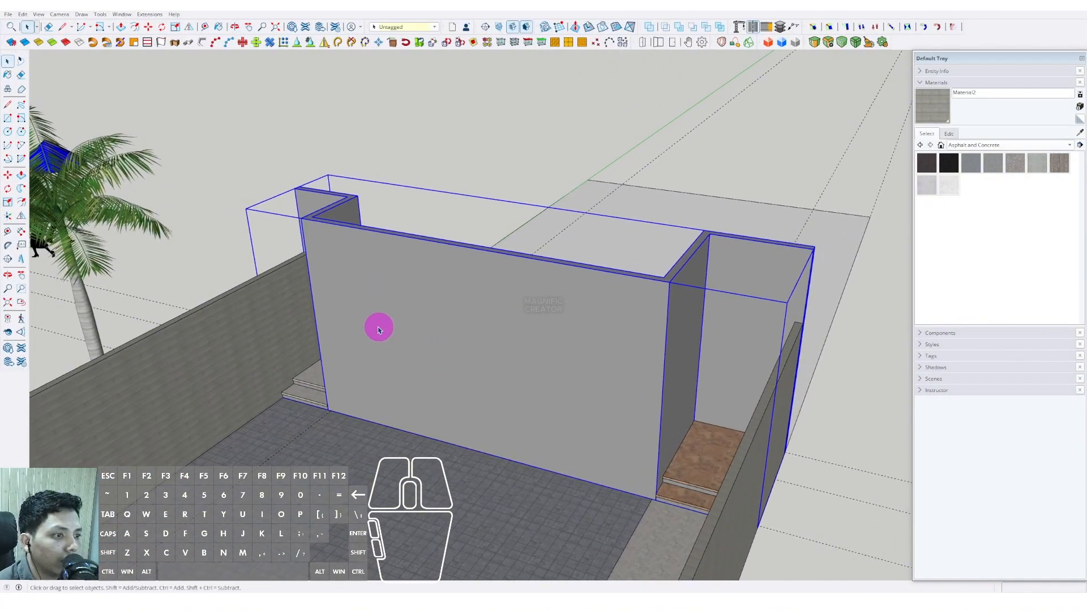
Copy the stepped grey wall straight up onto the top edge of the original to form a second storey
{"action": "scroll", "coordinate": [405, 332], "scroll_direction": "down", "scroll_amount": 3}
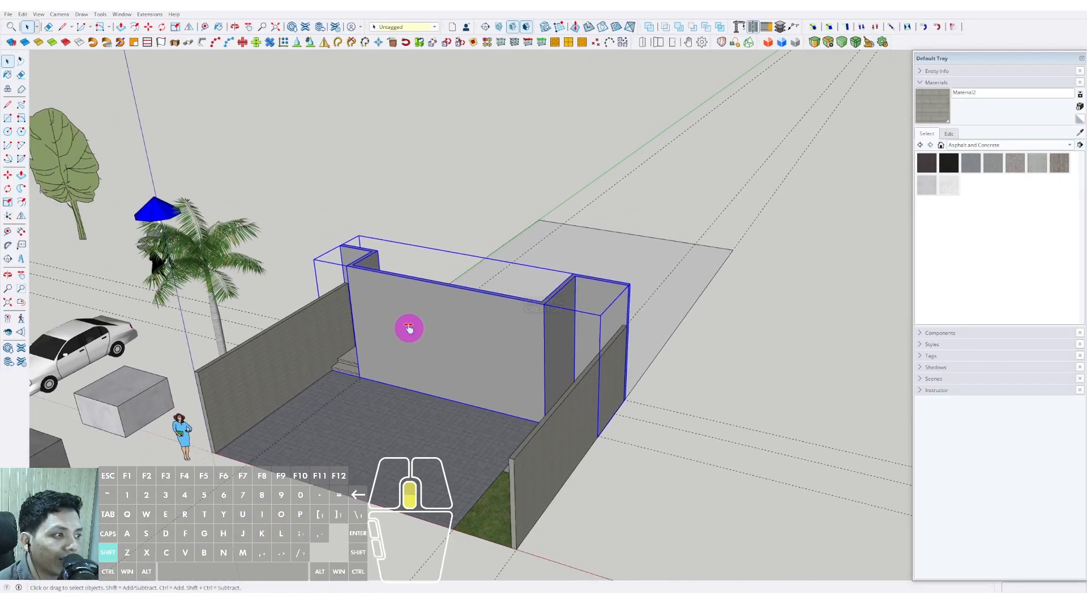
{"action": "middle_click_drag", "start_coordinate": [408, 324], "coordinate": [547, 247]}
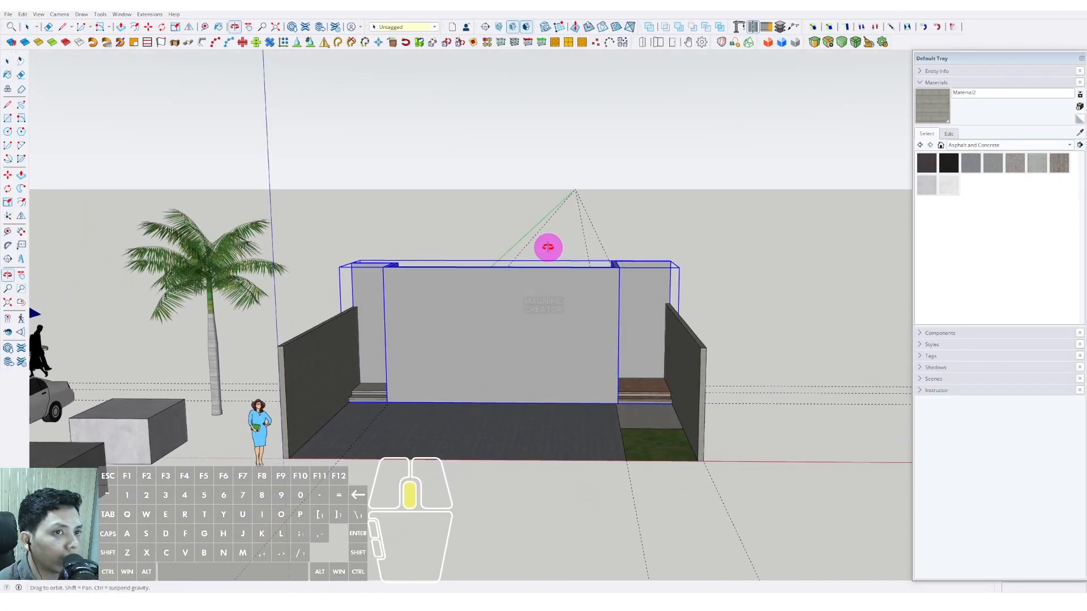
{"action": "middle_click_drag", "start_coordinate": [506, 318], "coordinate": [468, 392]}
{"action": "left_click", "coordinate": [476, 344]}
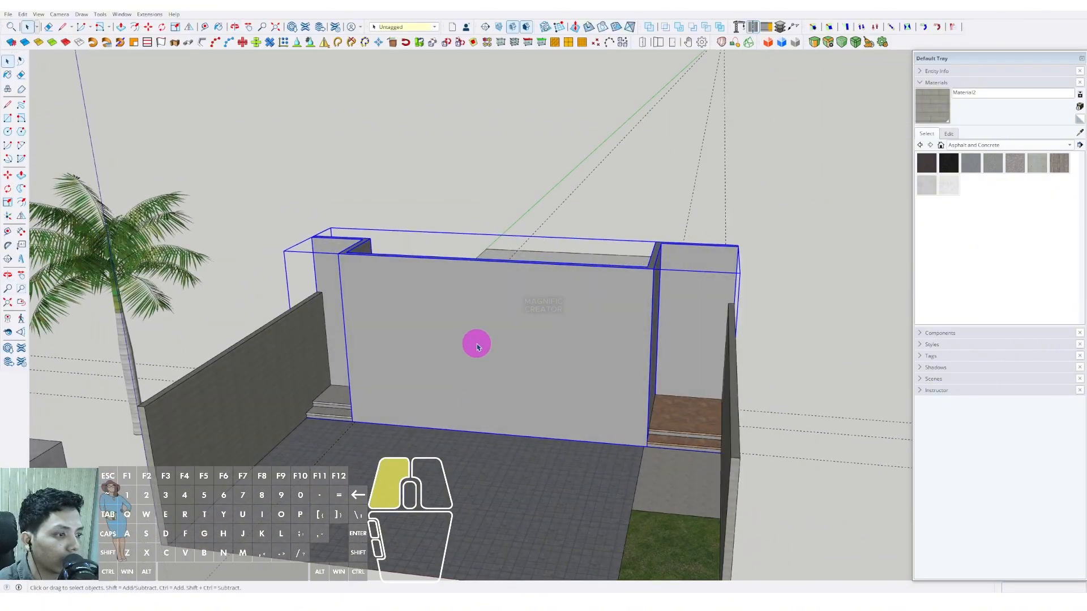
{"action": "middle_click_drag", "start_coordinate": [414, 339], "coordinate": [375, 306]}
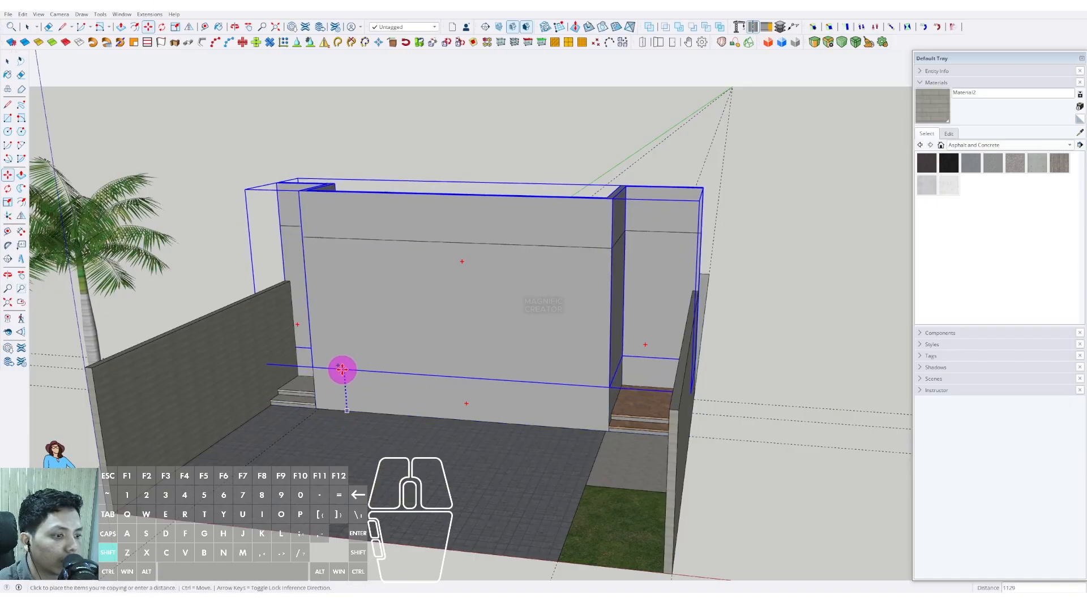
{"action": "scroll", "coordinate": [340, 243], "scroll_direction": "down", "scroll_amount": 4}
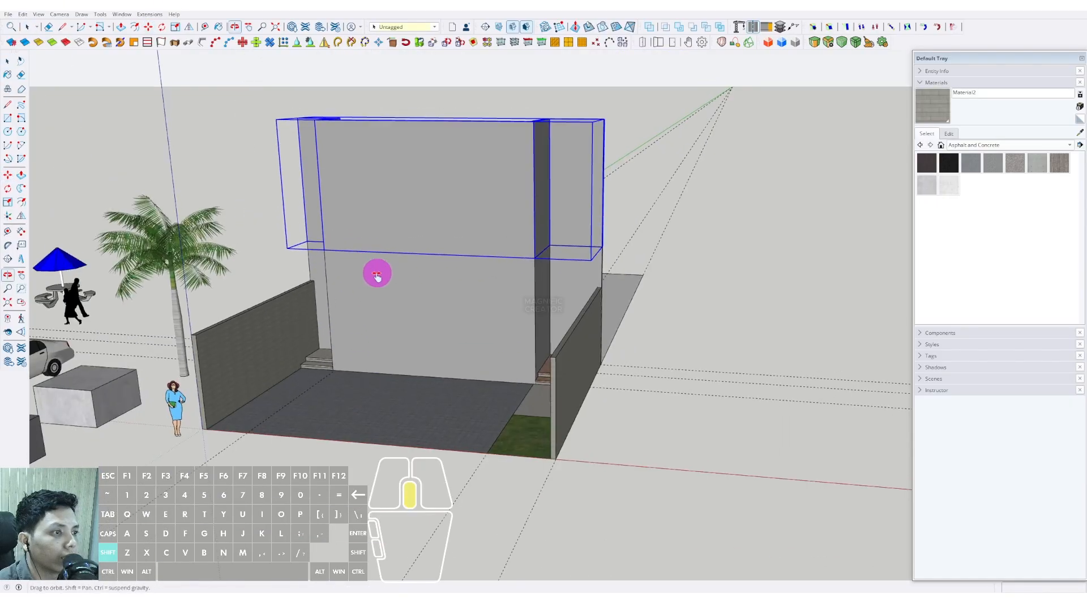
{"action": "middle_click_drag", "start_coordinate": [376, 274], "coordinate": [363, 392]}
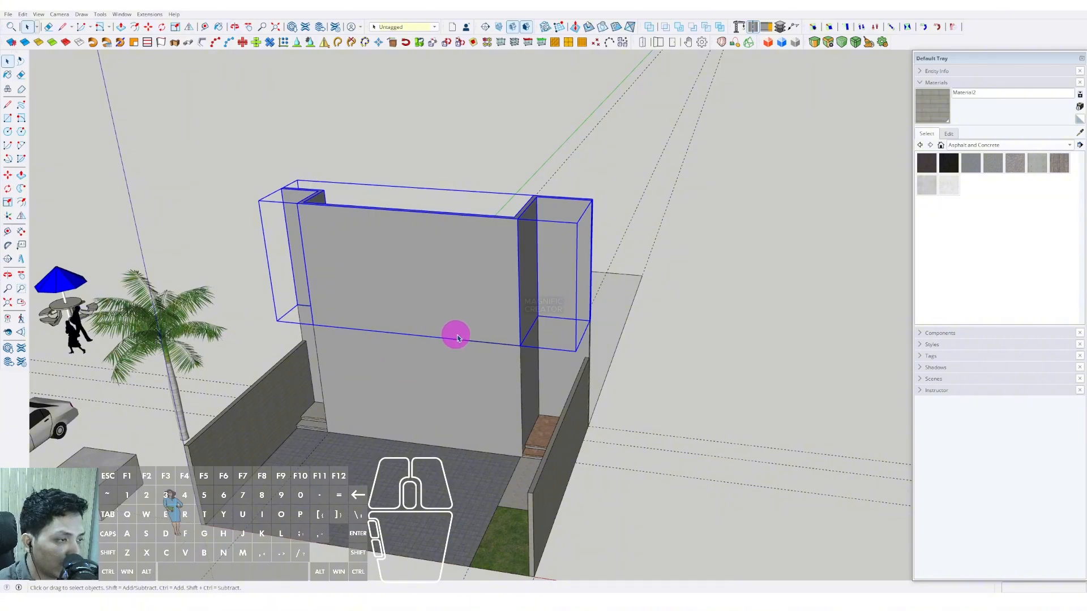
Examine the stacked two-storey stepped wall from the front, both sides and above
{"action": "middle_click_drag", "start_coordinate": [457, 338], "coordinate": [407, 364]}
{"action": "scroll", "coordinate": [423, 258], "scroll_direction": "up", "scroll_amount": 3}
{"action": "middle_click_drag", "start_coordinate": [424, 247], "coordinate": [460, 350]}
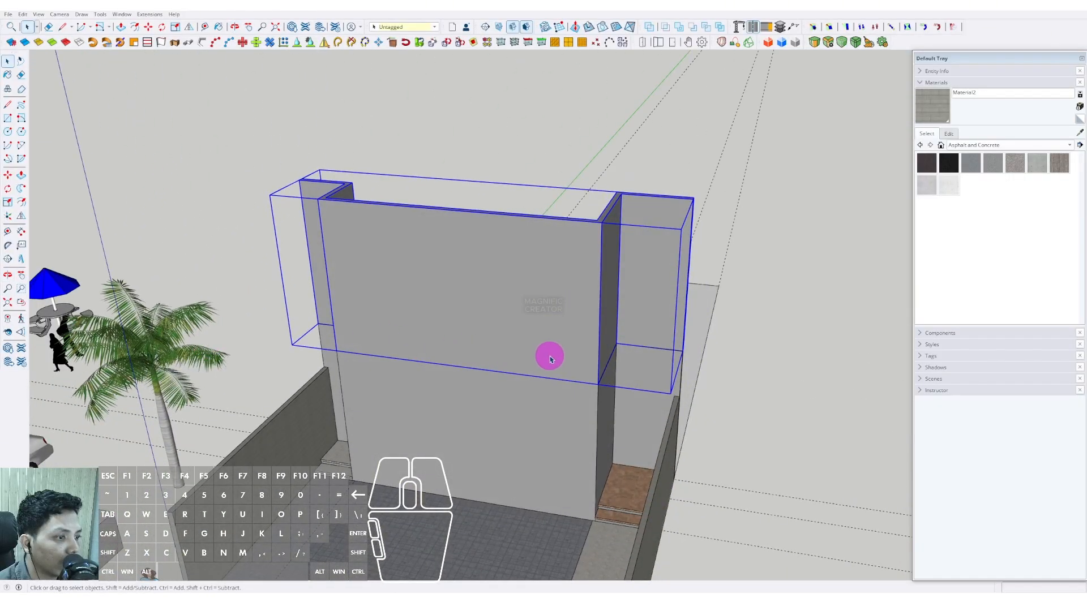
{"action": "middle_click_drag", "start_coordinate": [576, 348], "coordinate": [641, 307]}
{"action": "middle_click_drag", "start_coordinate": [446, 292], "coordinate": [681, 311]}
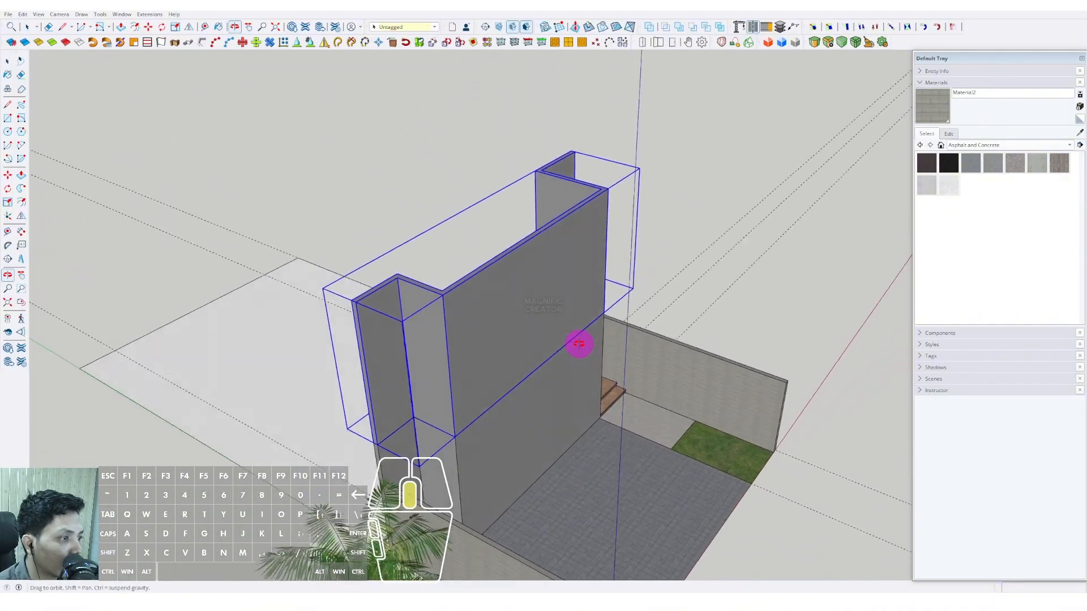
{"action": "middle_click_drag", "start_coordinate": [611, 385], "coordinate": [506, 294]}
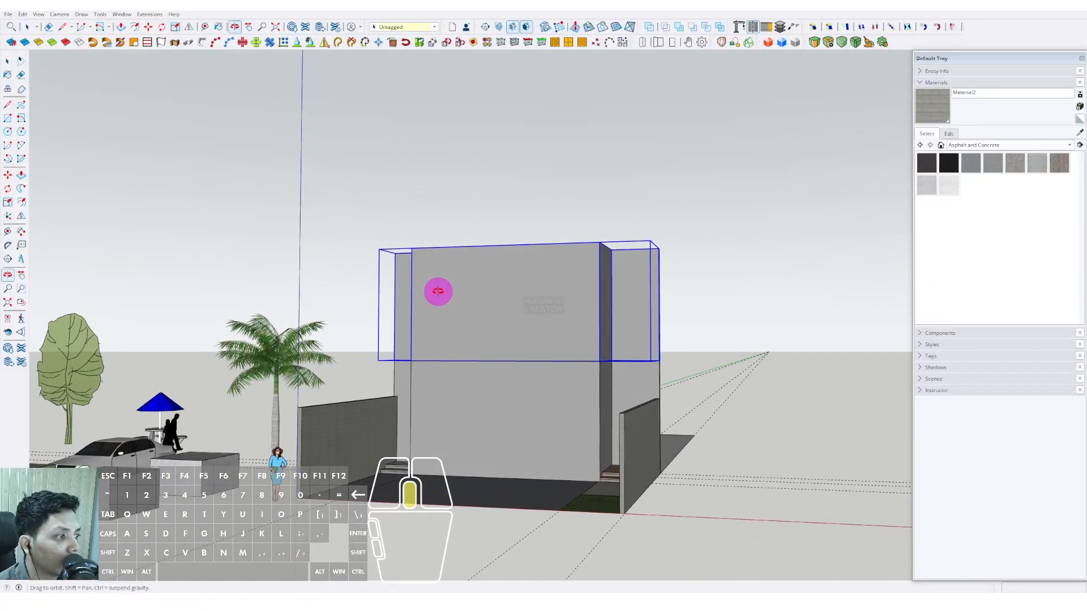
{"action": "middle_click_drag", "start_coordinate": [438, 291], "coordinate": [556, 456]}
{"action": "scroll", "coordinate": [601, 408], "scroll_direction": "up", "scroll_amount": 3}
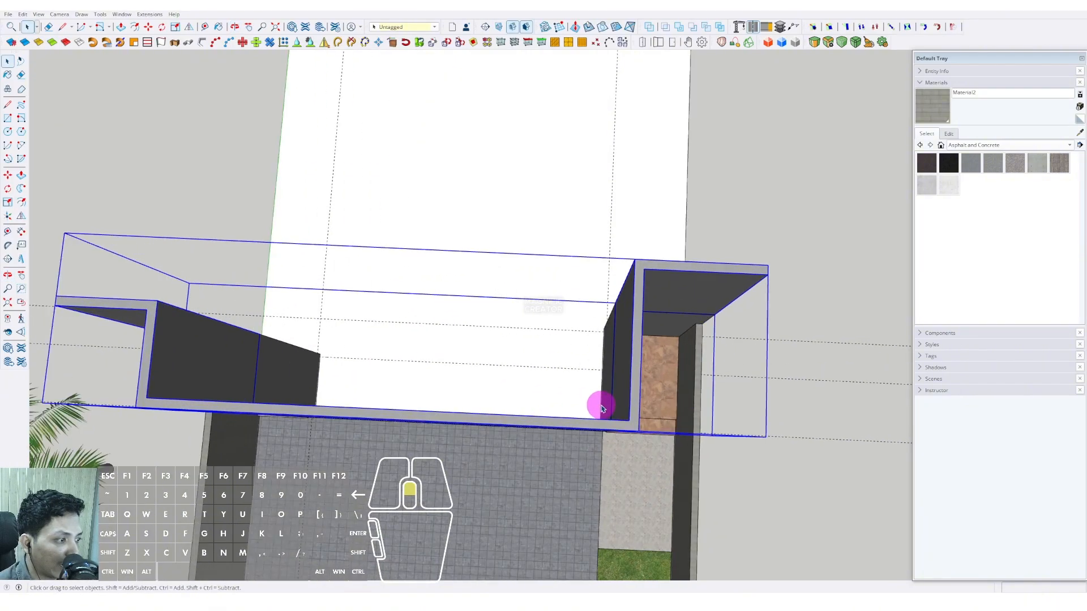
{"action": "scroll", "coordinate": [613, 399], "scroll_direction": "down", "scroll_amount": 3}
{"action": "middle_click_drag", "start_coordinate": [611, 388], "coordinate": [468, 187]}
{"action": "middle_click_drag", "start_coordinate": [387, 266], "coordinate": [425, 231]}
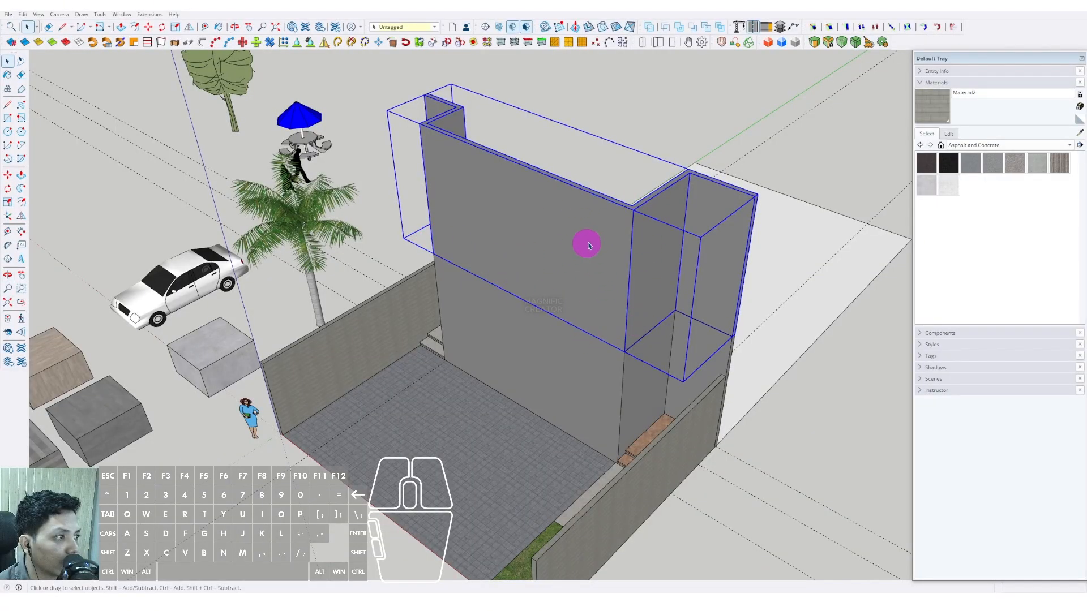
{"action": "mouse_move", "coordinate": [583, 239]}
{"action": "middle_mouse_down"}
{"action": "mouse_move", "coordinate": [498, 255]}
{"action": "mouse_move", "coordinate": [567, 240]}
{"action": "middle_mouse_up"}
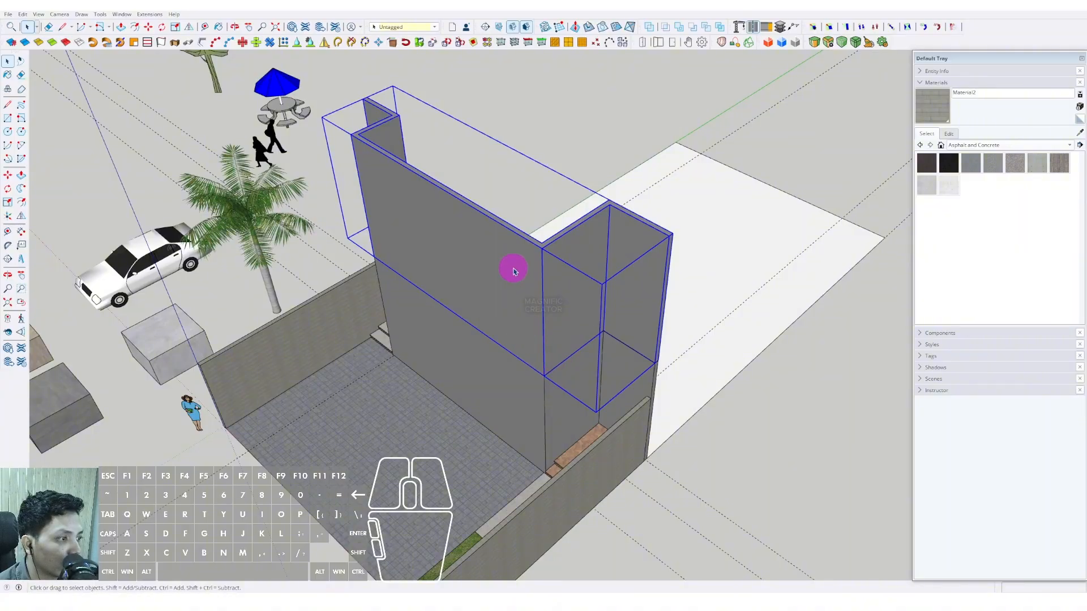
{"action": "middle_click_drag", "start_coordinate": [541, 302], "coordinate": [427, 357]}
{"action": "scroll", "coordinate": [477, 325], "scroll_direction": "up", "scroll_amount": 3}
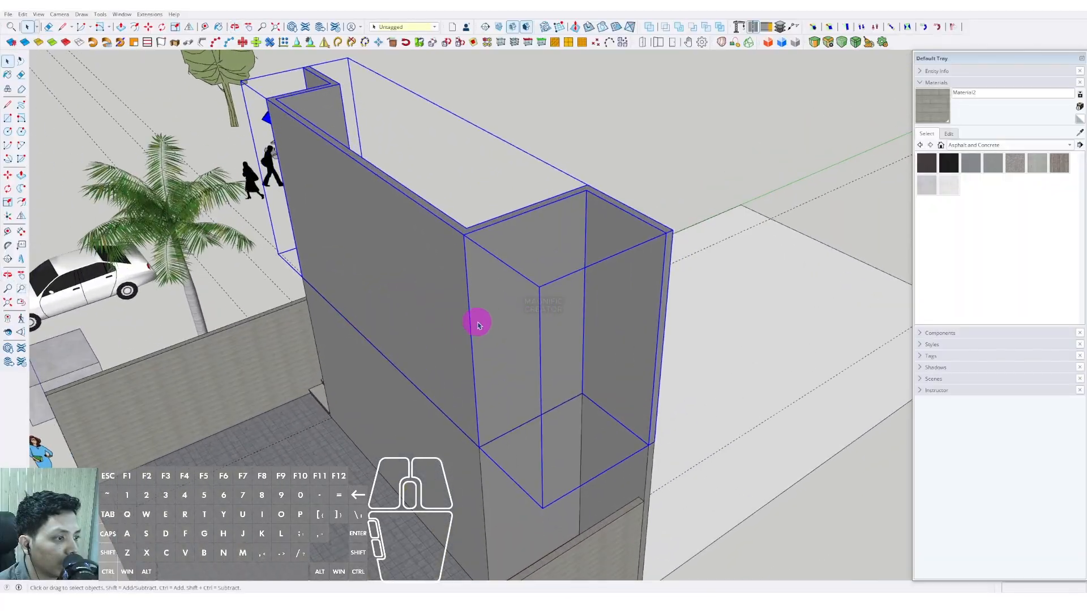
{"action": "middle_click_drag", "start_coordinate": [492, 325], "coordinate": [418, 277]}
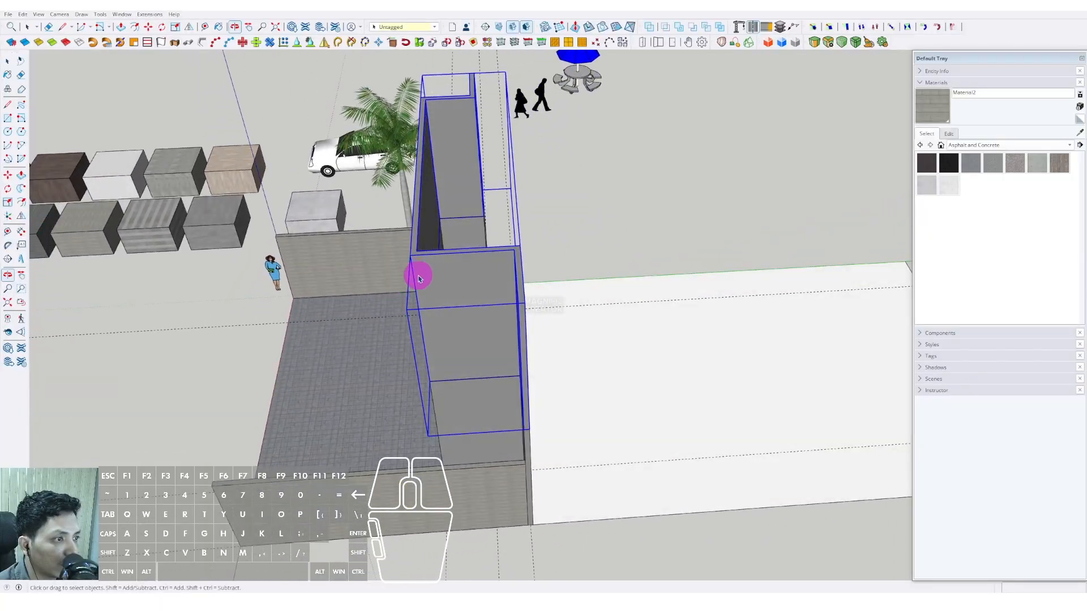
Open the upper wall group, move its front face outward over the paved yard and leave the group
{"action": "triple_click", "coordinate": [419, 240]}
{"action": "scroll", "coordinate": [418, 240], "scroll_direction": "down", "scroll_amount": 2}
{"action": "middle_click_drag", "start_coordinate": [418, 240], "coordinate": [437, 252]}
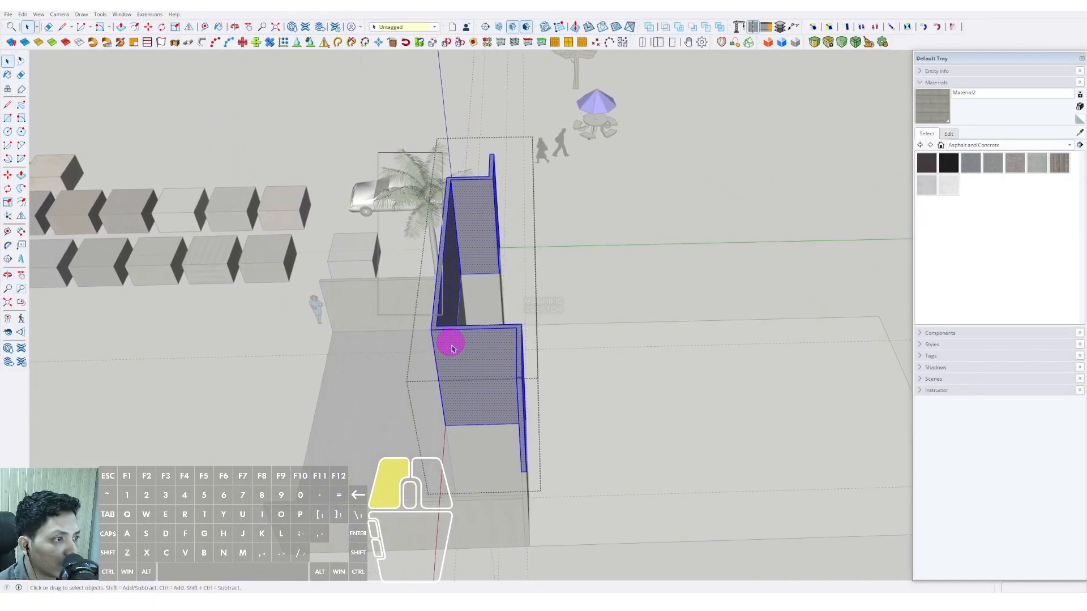
{"action": "middle_click_drag", "start_coordinate": [473, 463], "coordinate": [484, 325]}
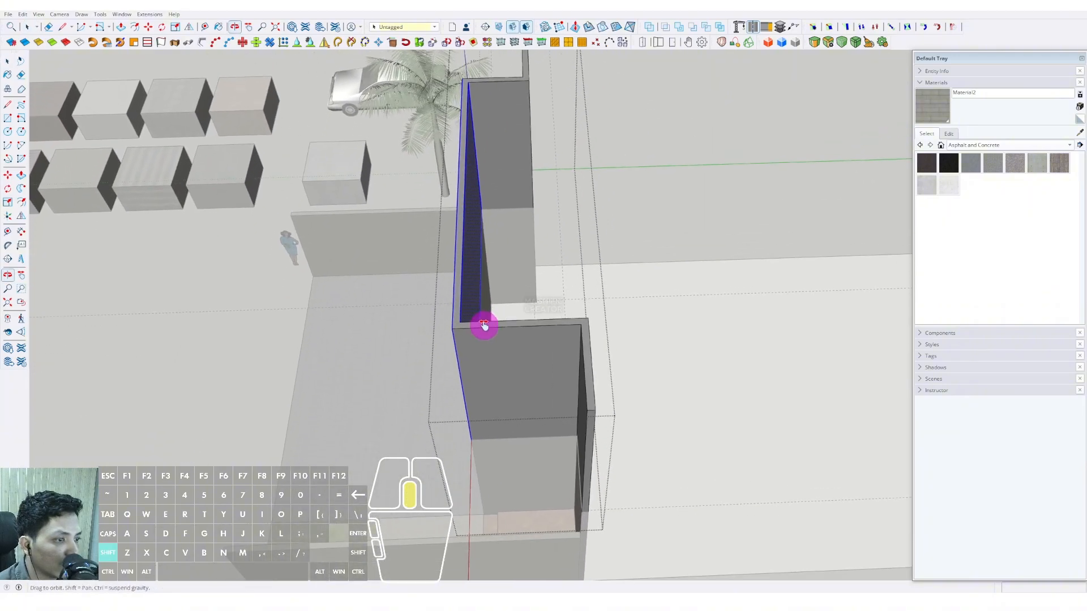
{"action": "left_click", "coordinate": [7, 177]}
{"action": "scroll", "coordinate": [532, 359], "scroll_direction": "up", "scroll_amount": 1}
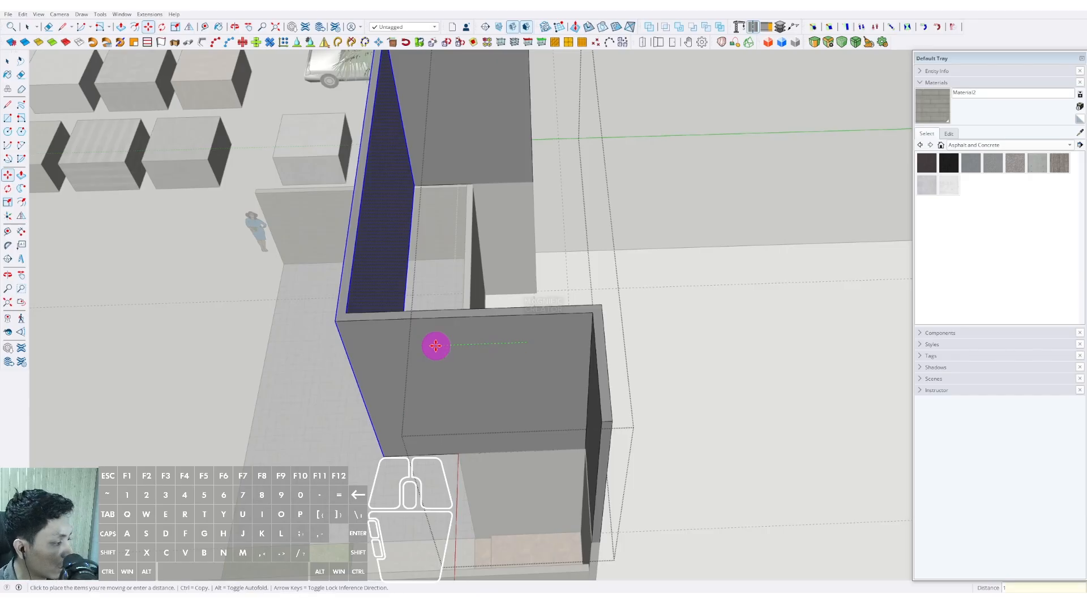
{"action": "scroll", "coordinate": [436, 349], "scroll_direction": "down", "scroll_amount": 4}
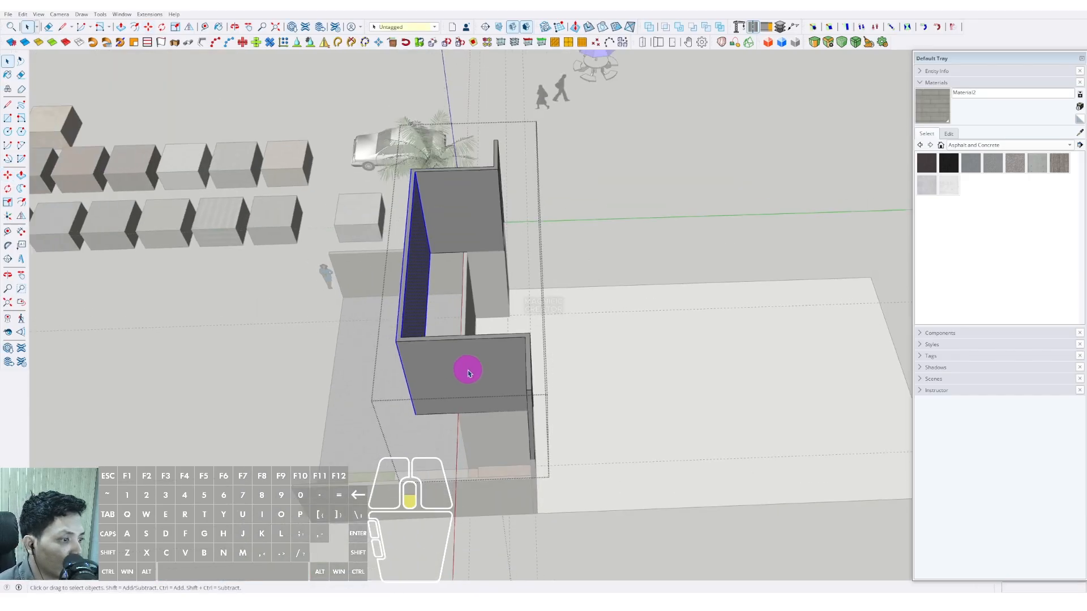
{"action": "mouse_move", "coordinate": [468, 369]}
{"action": "middle_mouse_down"}
{"action": "mouse_move", "coordinate": [725, 230]}
{"action": "mouse_move", "coordinate": [632, 254]}
{"action": "middle_mouse_up"}
{"action": "middle_click_drag", "start_coordinate": [662, 255], "coordinate": [421, 293]}
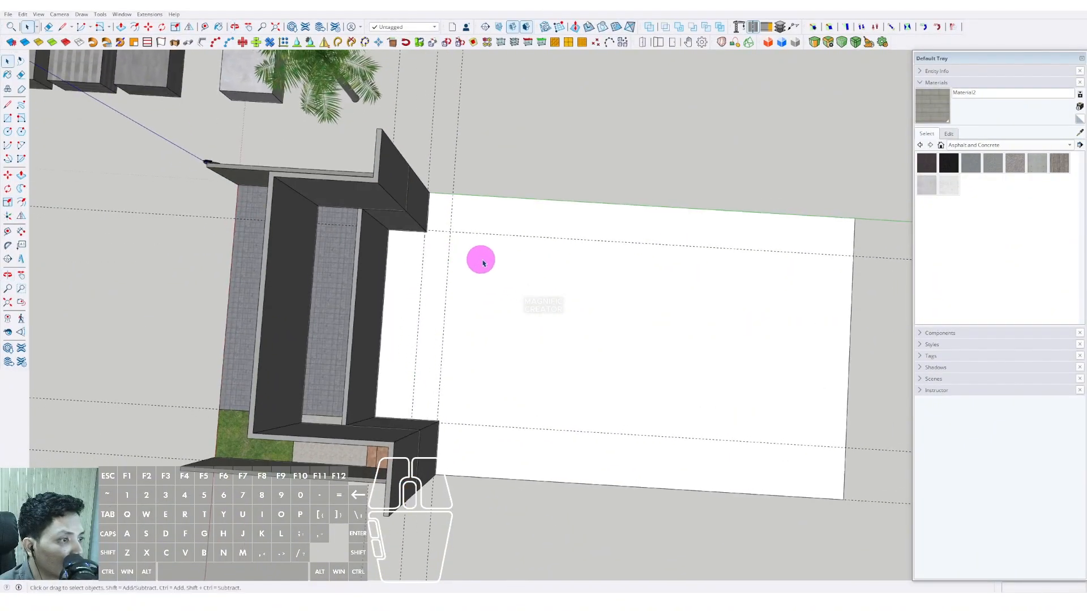
Draw a 3000 by 150 rectangle on the white floor slab, from the lower wall's rear corner along the guide line
{"action": "middle_click_drag", "start_coordinate": [603, 285], "coordinate": [390, 297]}
{"action": "scroll", "coordinate": [433, 291], "scroll_direction": "down", "scroll_amount": 1}
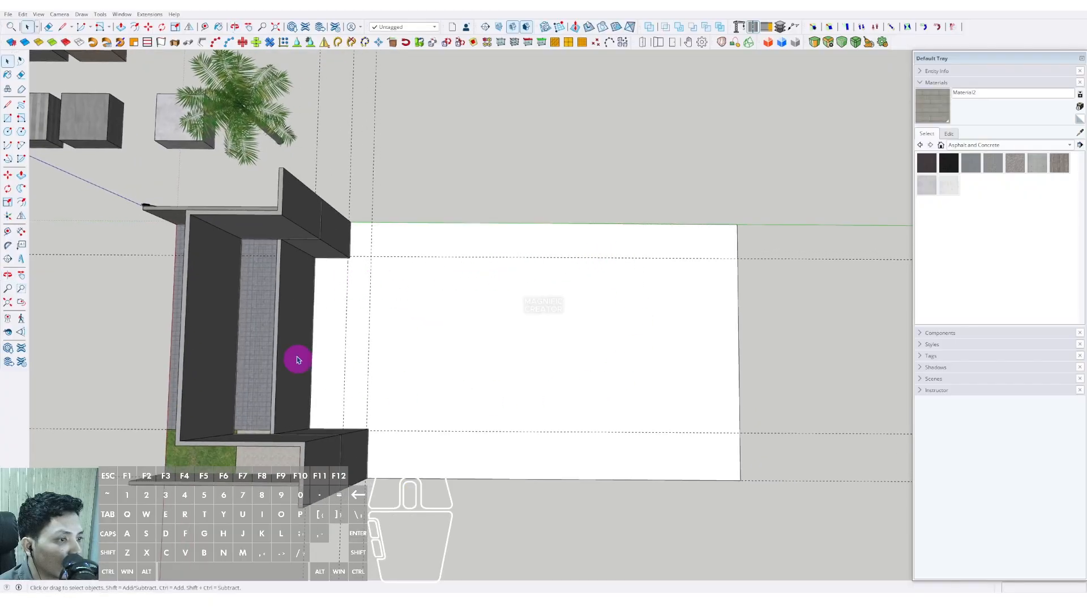
{"action": "middle_click_drag", "start_coordinate": [378, 343], "coordinate": [420, 285]}
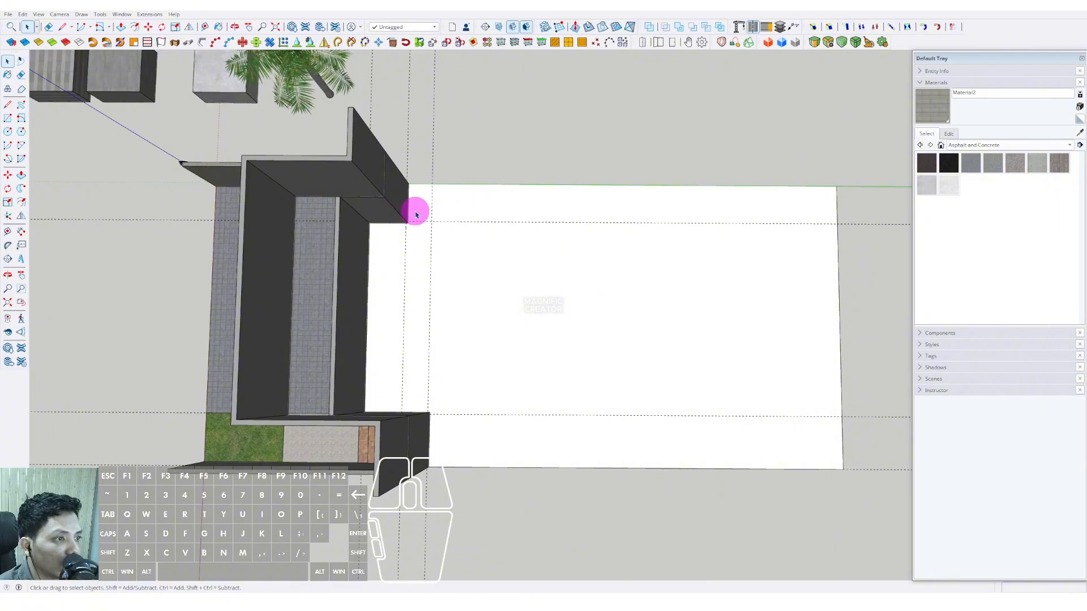
{"action": "middle_click_drag", "start_coordinate": [416, 214], "coordinate": [289, 267]}
{"action": "scroll", "coordinate": [483, 281], "scroll_direction": "up", "scroll_amount": 3}
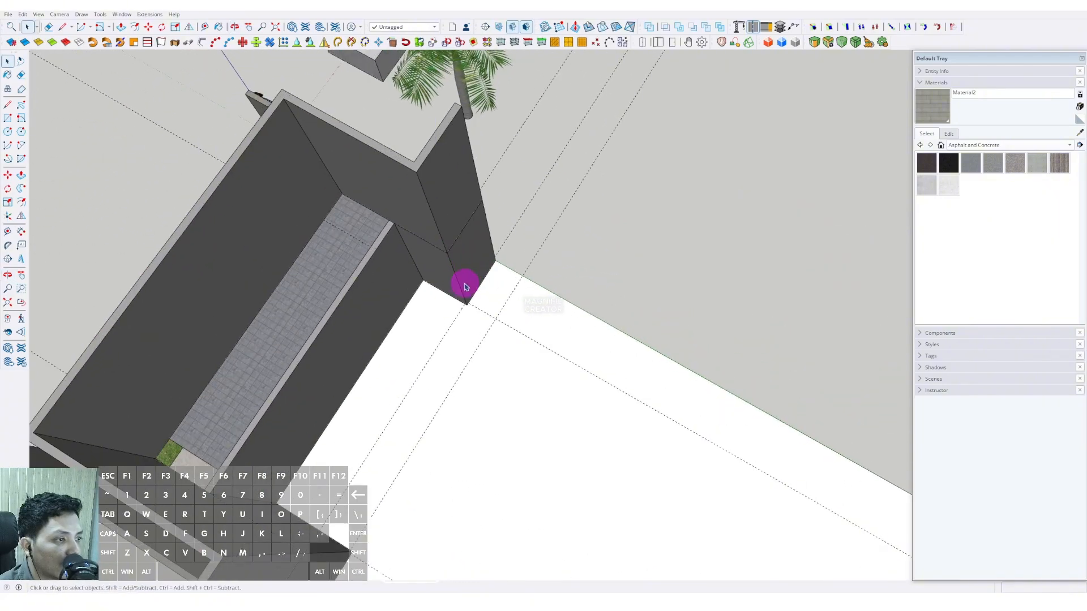
{"action": "scroll", "coordinate": [456, 290], "scroll_direction": "up", "scroll_amount": 1}
{"action": "middle_click_drag", "start_coordinate": [467, 296], "coordinate": [429, 322], "text": "shift"}
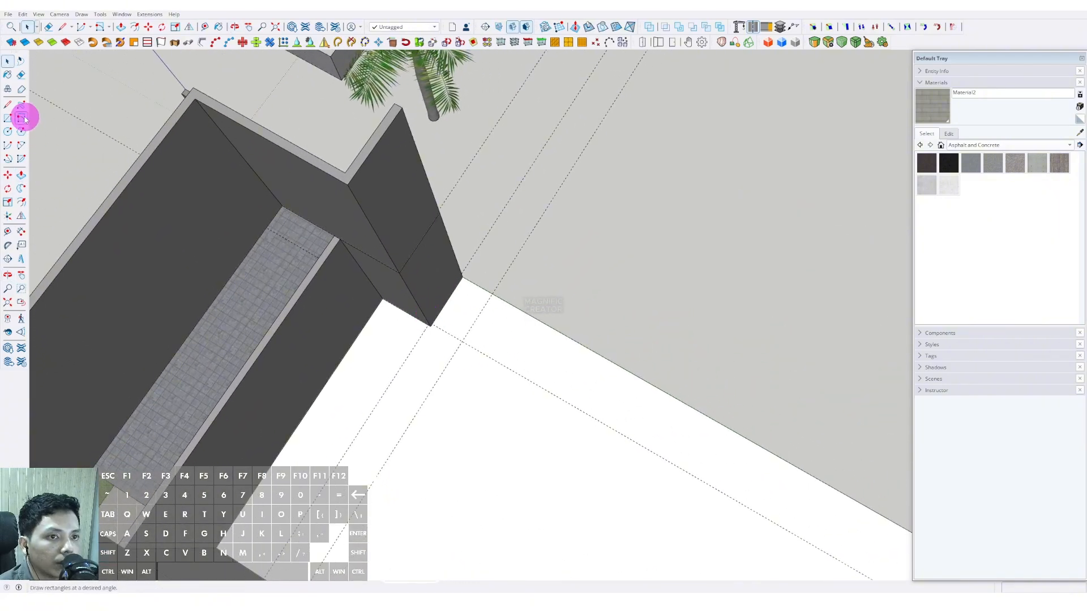
{"action": "scroll", "coordinate": [450, 355], "scroll_direction": "up", "scroll_amount": 2}
{"action": "left_click", "coordinate": [436, 319]}
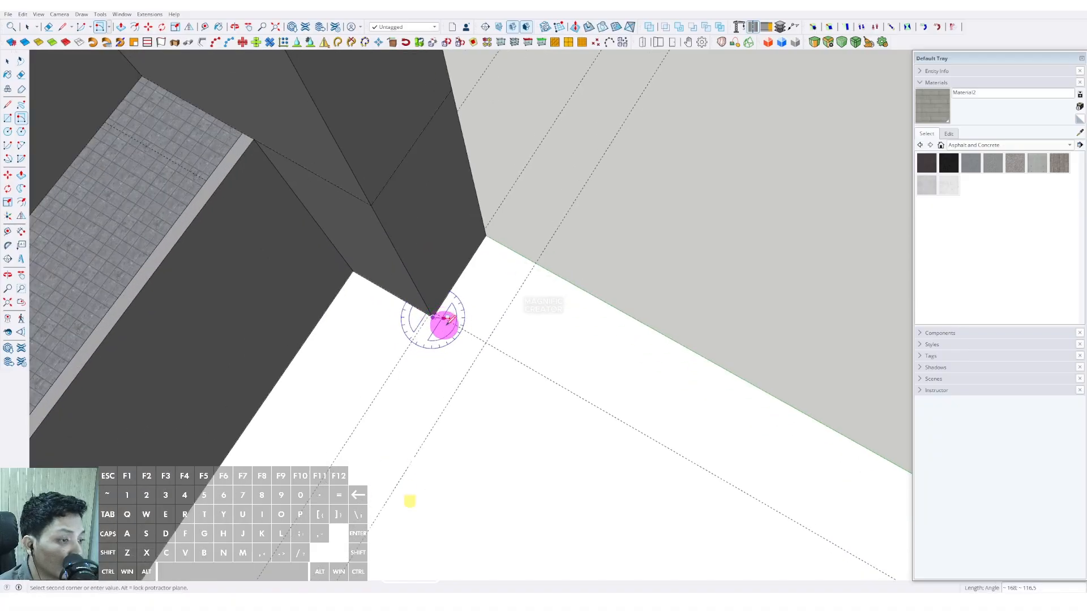
{"action": "scroll", "coordinate": [478, 345], "scroll_direction": "down", "scroll_amount": 3}
{"action": "scroll", "coordinate": [509, 368], "scroll_direction": "up", "scroll_amount": 2}
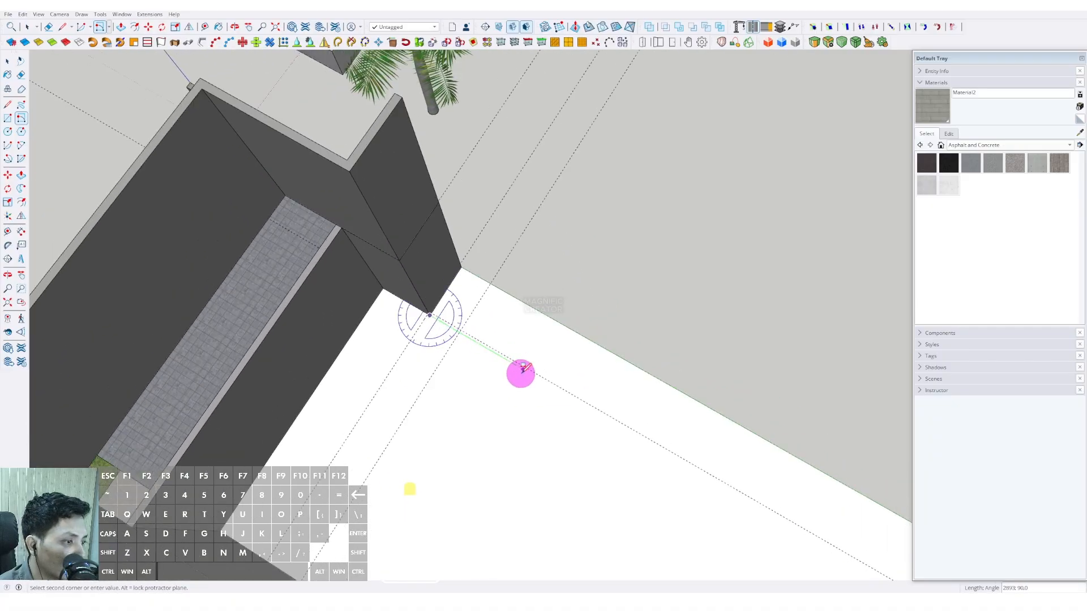
{"action": "scroll", "coordinate": [522, 368], "scroll_direction": "up", "scroll_amount": 1}
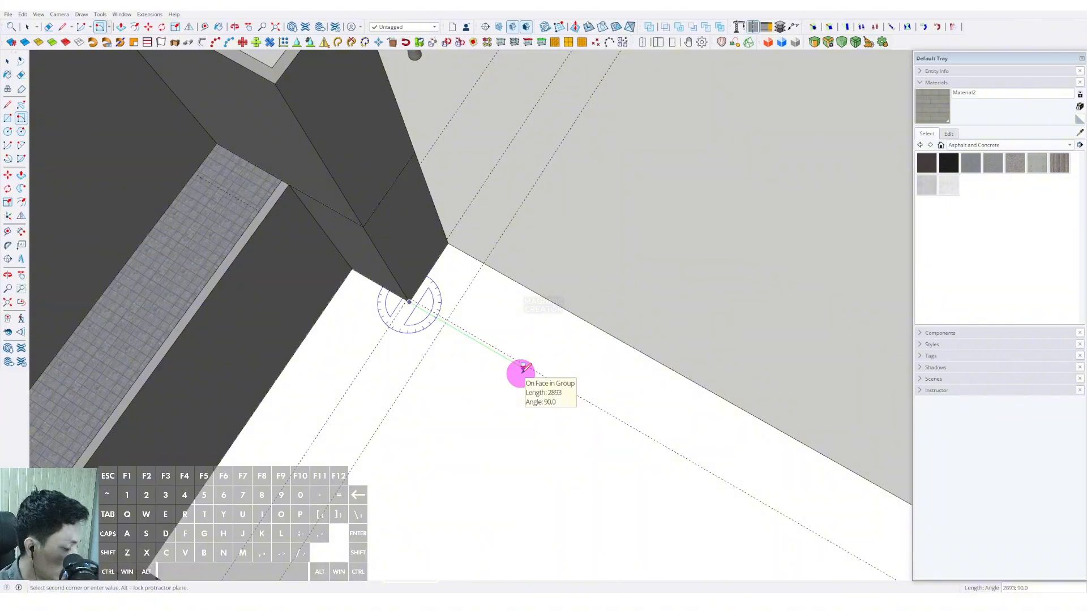
{"action": "scroll", "coordinate": [522, 368], "scroll_direction": "down", "scroll_amount": 1}
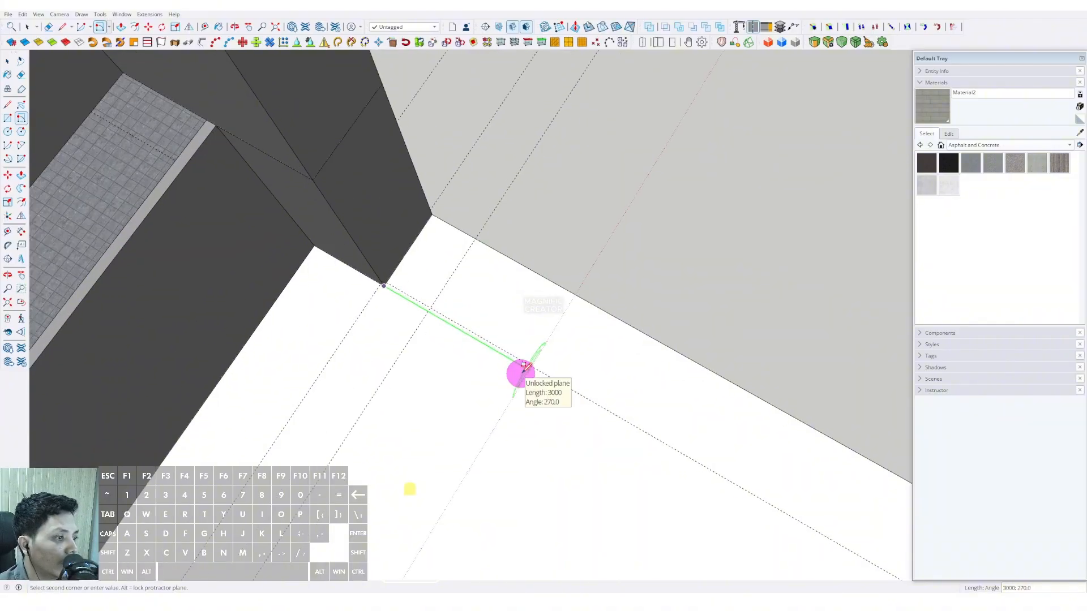
{"action": "left_click", "coordinate": [530, 365]}
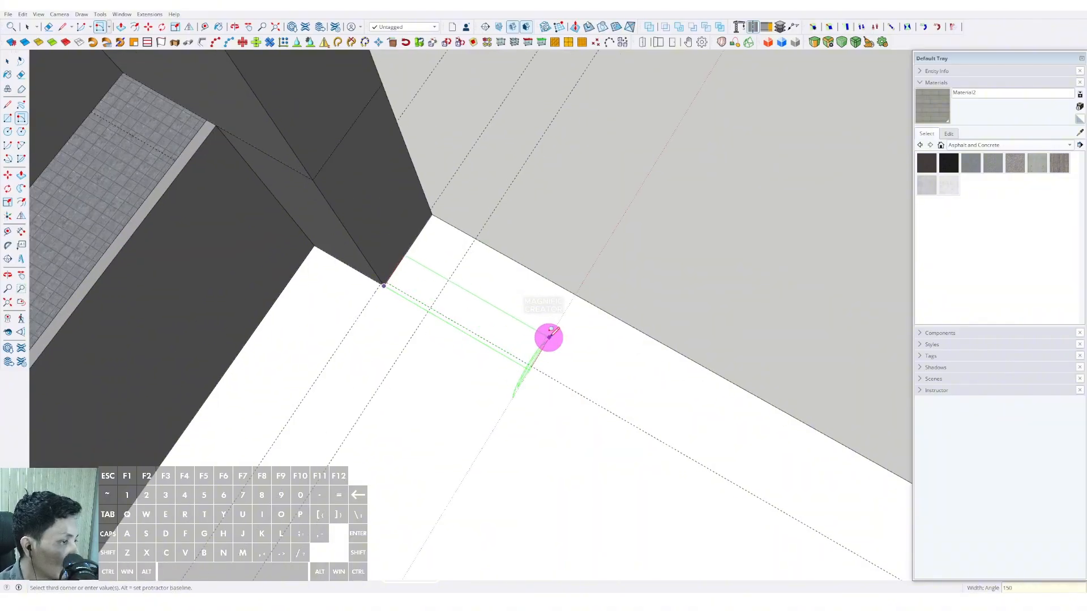
{"action": "scroll", "coordinate": [424, 318], "scroll_direction": "up", "scroll_amount": 3}
{"action": "key", "text": "space"}
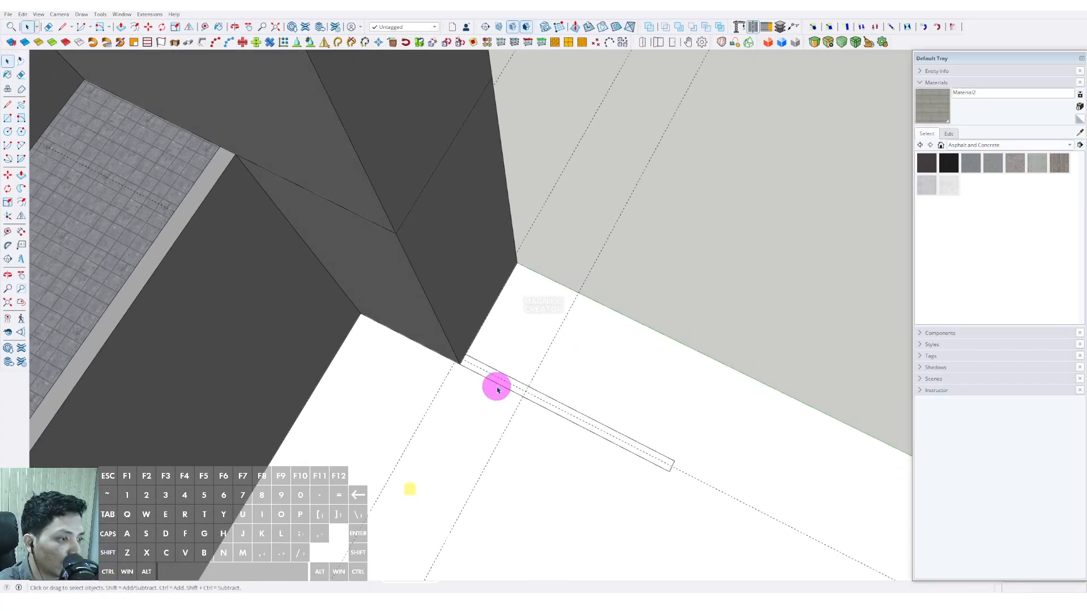
Extrude the thin floor rectangle upward to the top of the lower-storey wall
{"action": "scroll", "coordinate": [491, 377], "scroll_direction": "up", "scroll_amount": 1}
{"action": "key", "text": "p"}
{"action": "left_click", "coordinate": [485, 361]}
{"action": "scroll", "coordinate": [478, 334], "scroll_direction": "down", "scroll_amount": 5}
{"action": "middle_click_drag", "start_coordinate": [478, 335], "coordinate": [493, 345], "text": "shift"}
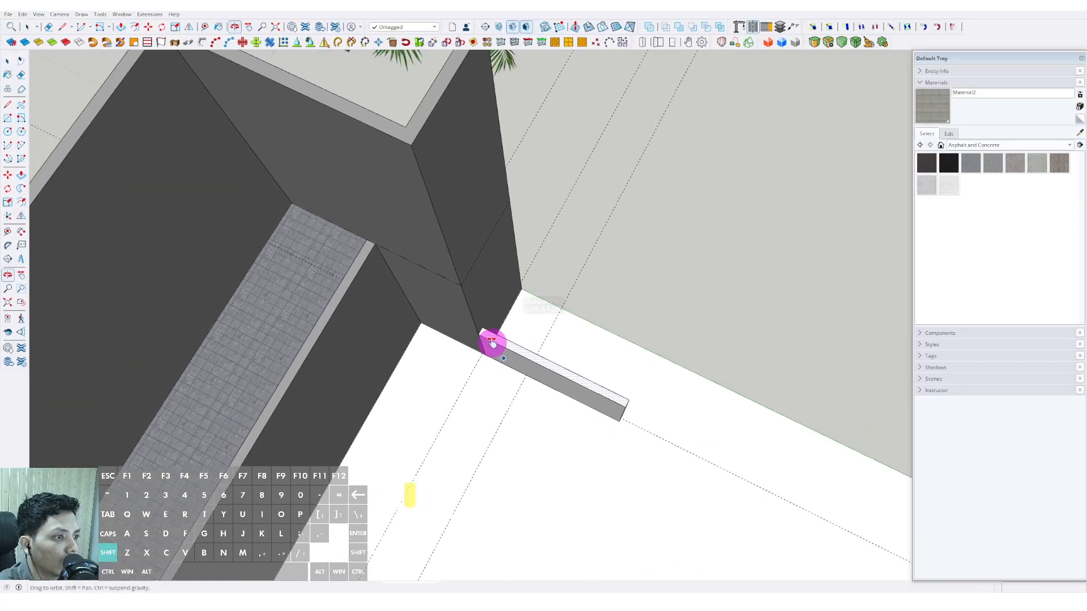
{"action": "left_click", "coordinate": [444, 282]}
{"action": "key", "text": "space"}
{"action": "mouse_move", "coordinate": [479, 382]}
{"action": "middle_mouse_down"}
{"action": "mouse_move", "coordinate": [485, 349]}
{"action": "mouse_move", "coordinate": [488, 371]}
{"action": "middle_mouse_up"}
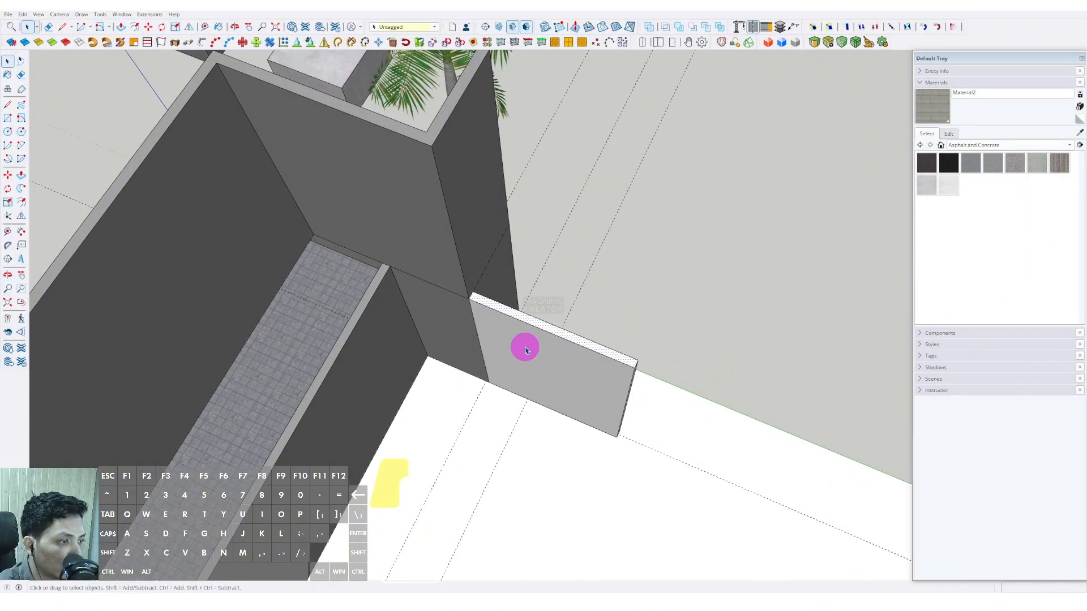
Select the whole extruded side wall and make it a group
{"action": "triple_click", "coordinate": [524, 347]}
{"action": "right_click", "coordinate": [526, 347]}
{"action": "left_click", "coordinate": [551, 427]}
Sample the grey material from the stepped wall and paint the new side wall with it
{"action": "scroll", "coordinate": [529, 396], "scroll_direction": "down", "scroll_amount": 5}
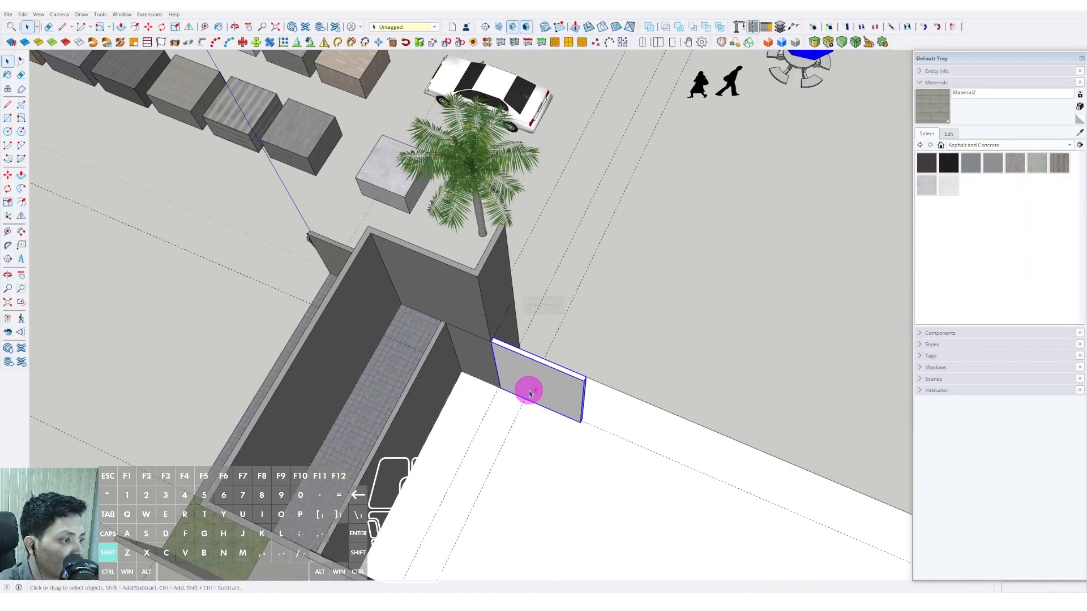
{"action": "left_click", "coordinate": [444, 328]}
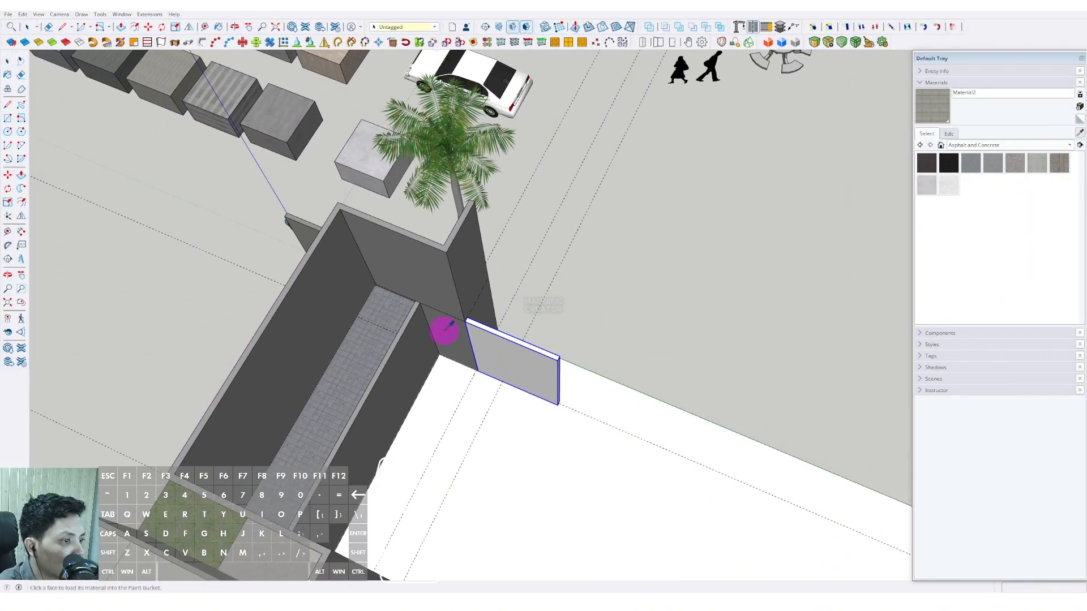
{"action": "scroll", "coordinate": [485, 347], "scroll_direction": "up", "scroll_amount": 2}
{"action": "left_click", "coordinate": [540, 375]}
{"action": "middle_click_drag", "start_coordinate": [541, 375], "coordinate": [538, 264]}
Set the camera's field of view to about 60 degrees
{"action": "left_click", "coordinate": [59, 14]}
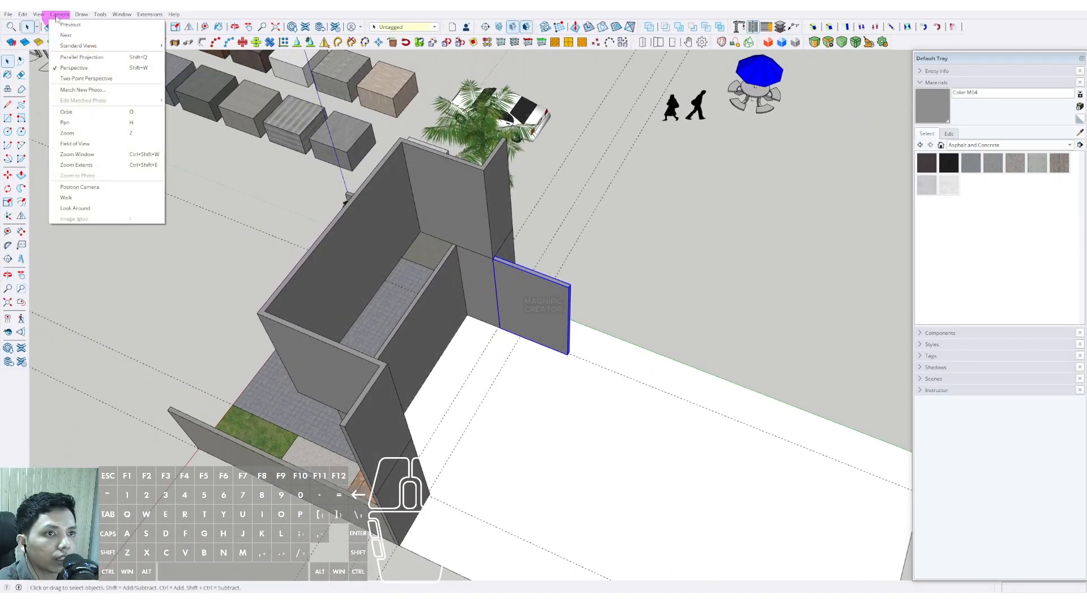
{"action": "left_click", "coordinate": [75, 144]}
{"action": "left_click_drag", "start_coordinate": [479, 308], "coordinate": [492, 449]}
{"action": "middle_click_drag", "start_coordinate": [493, 449], "coordinate": [459, 415]}
{"action": "scroll", "coordinate": [391, 391], "scroll_direction": "down", "scroll_amount": 10}
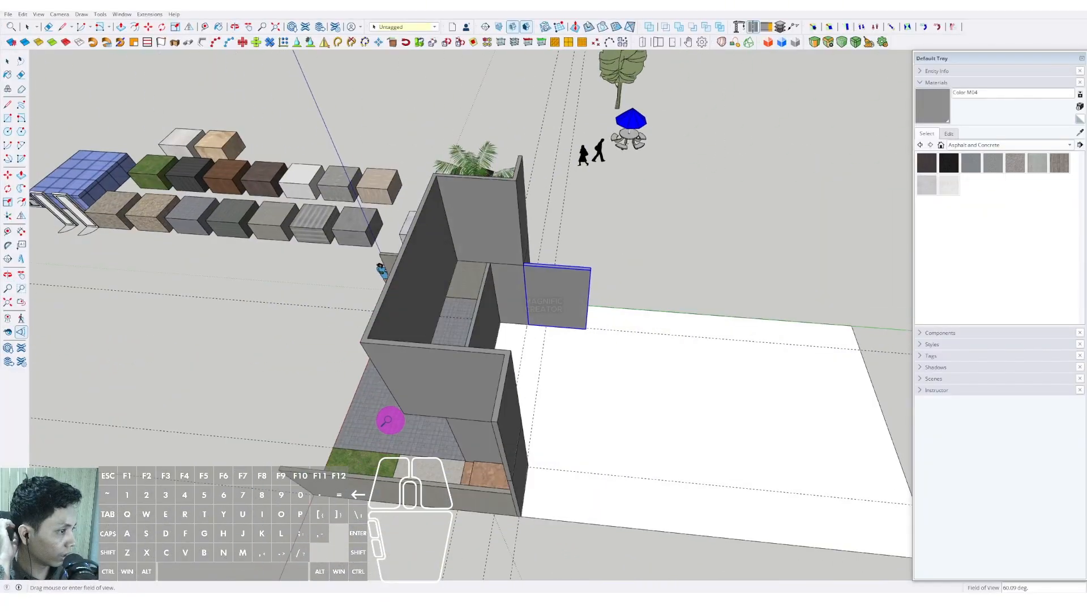
Copy the new side wall across to the outer edge of the white floor, matching corner to corner
{"action": "scroll", "coordinate": [582, 337], "scroll_direction": "up", "scroll_amount": 5}
{"action": "scroll", "coordinate": [528, 296], "scroll_direction": "up", "scroll_amount": 8}
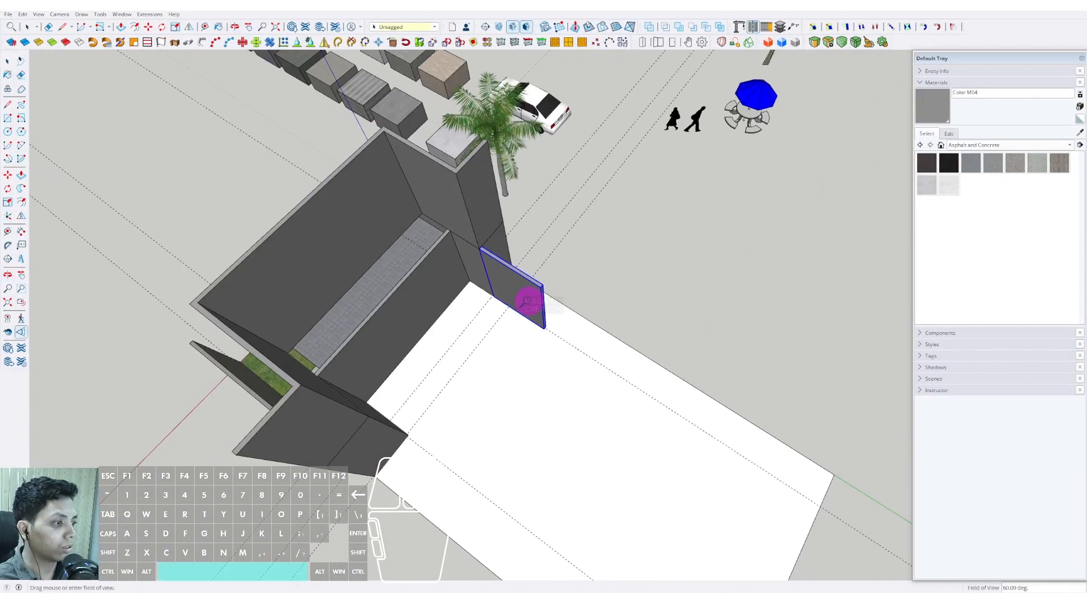
{"action": "middle_click_drag", "start_coordinate": [535, 294], "coordinate": [447, 421]}
{"action": "key", "text": "m"}
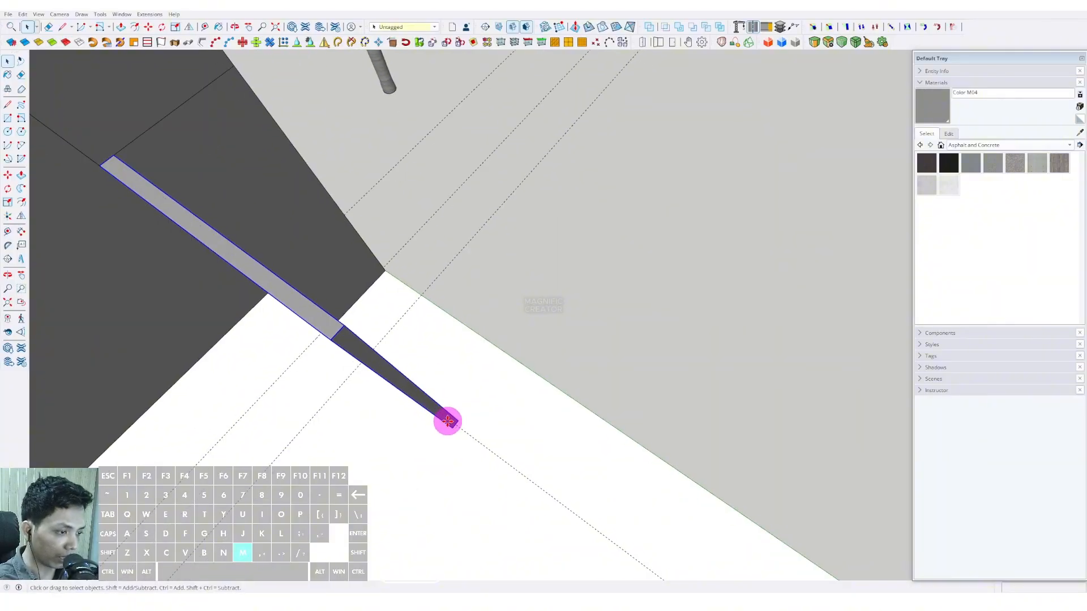
{"action": "left_click", "coordinate": [457, 425]}
{"action": "key", "text": "ctrl"}
{"action": "left_click", "coordinate": [528, 369], "text": "shift"}
{"action": "key", "text": "space"}
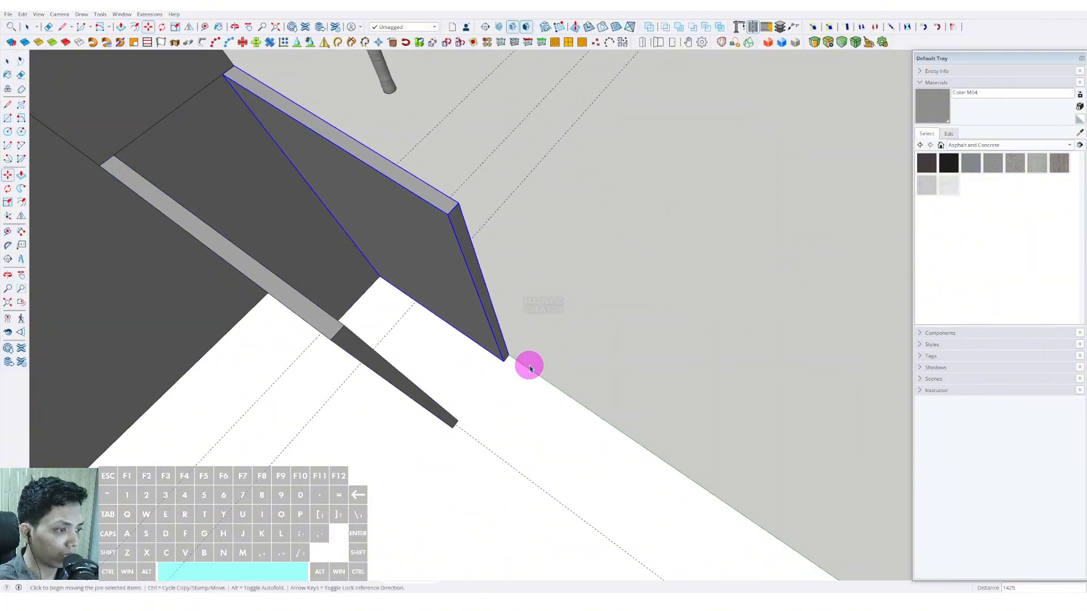
Copy the outer-edge side wall to the opposite edge of the floor, snapping it to the floor boundary
{"action": "scroll", "coordinate": [505, 376], "scroll_direction": "down", "scroll_amount": 4}
{"action": "scroll", "coordinate": [505, 379], "scroll_direction": "up", "scroll_amount": 2}
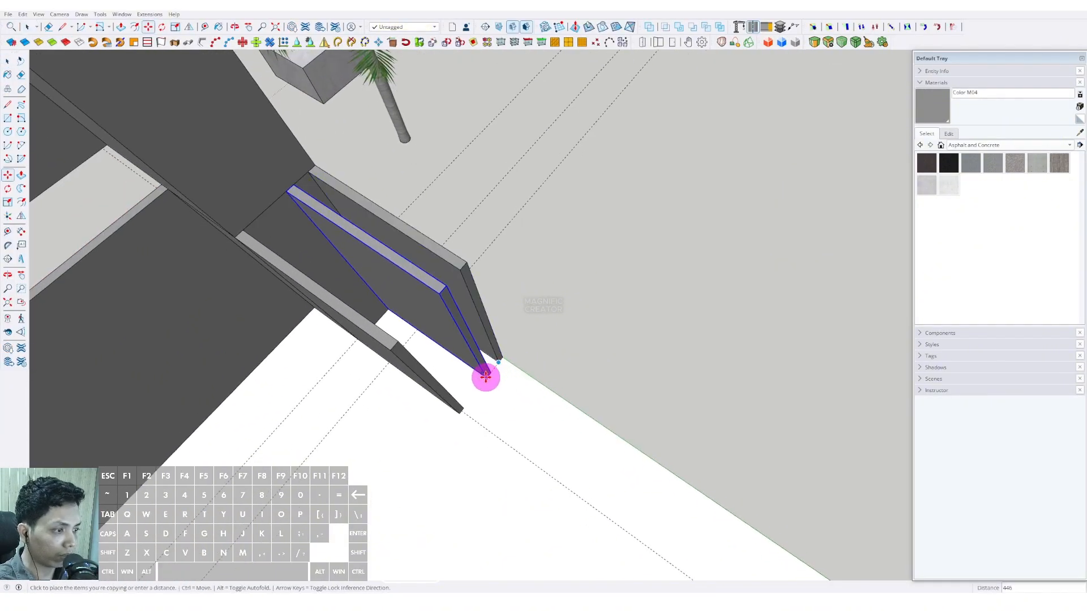
{"action": "scroll", "coordinate": [486, 377], "scroll_direction": "down", "scroll_amount": 4}
{"action": "middle_click_drag", "start_coordinate": [429, 451], "coordinate": [618, 213], "text": "shift"}
{"action": "scroll", "coordinate": [616, 219], "scroll_direction": "up", "scroll_amount": 2, "text": "shift"}
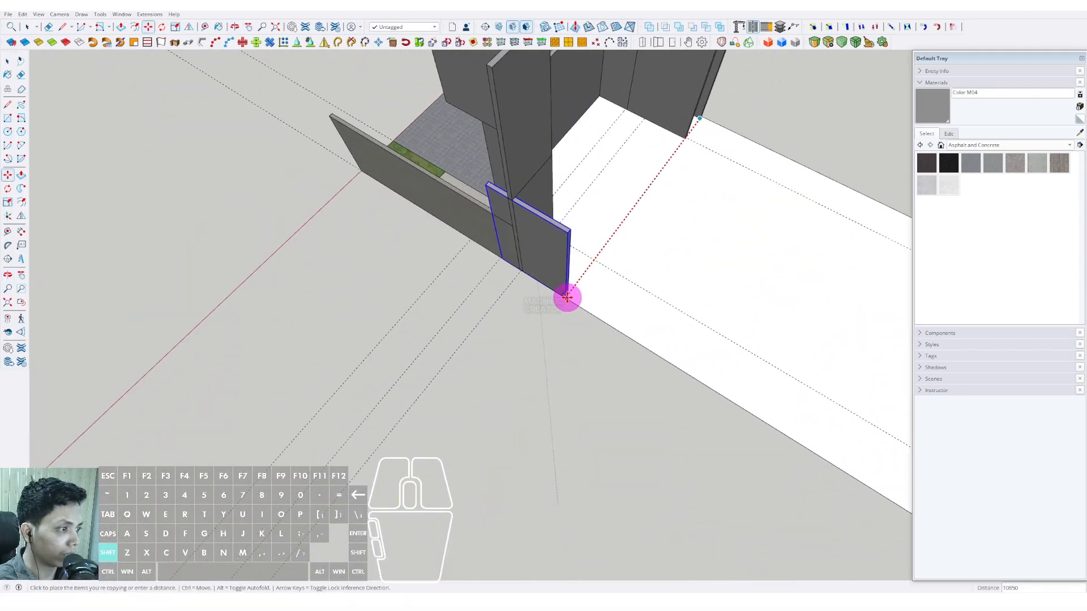
{"action": "left_click", "coordinate": [567, 298], "text": "shift"}
{"action": "key", "text": "space"}
Open the copied edge wall and push its inner end face back 1000 mm, clear of the stepped wall
{"action": "scroll", "coordinate": [509, 264], "scroll_direction": "down", "scroll_amount": 2}
{"action": "middle_click_drag", "start_coordinate": [453, 314], "coordinate": [516, 272]}
{"action": "scroll", "coordinate": [501, 272], "scroll_direction": "up", "scroll_amount": 3}
{"action": "triple_click", "coordinate": [468, 267]}
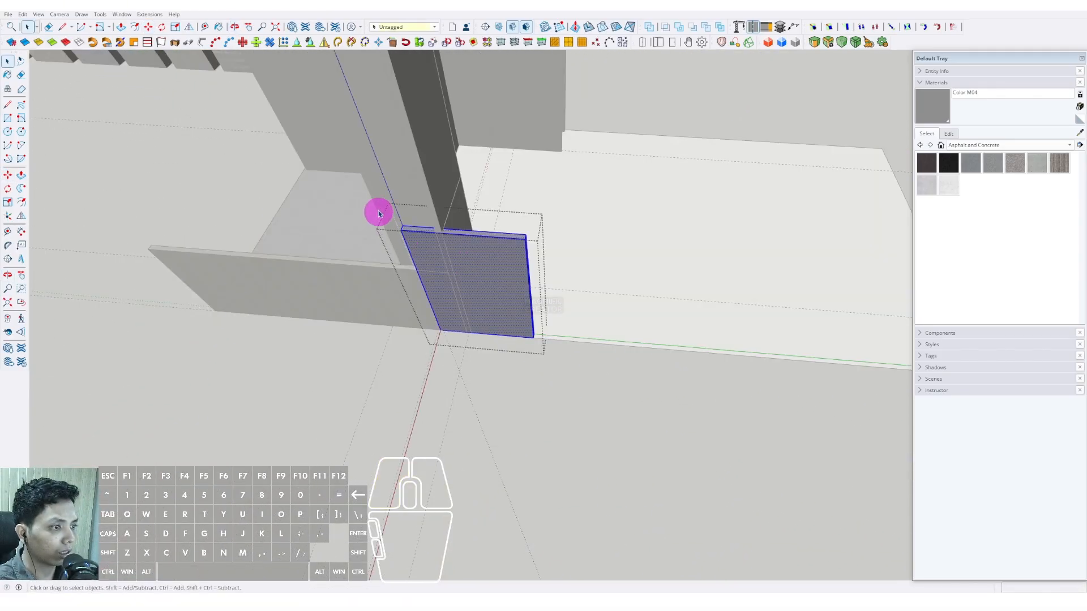
{"action": "key", "text": "p"}
{"action": "scroll", "coordinate": [428, 314], "scroll_direction": "up", "scroll_amount": 1}
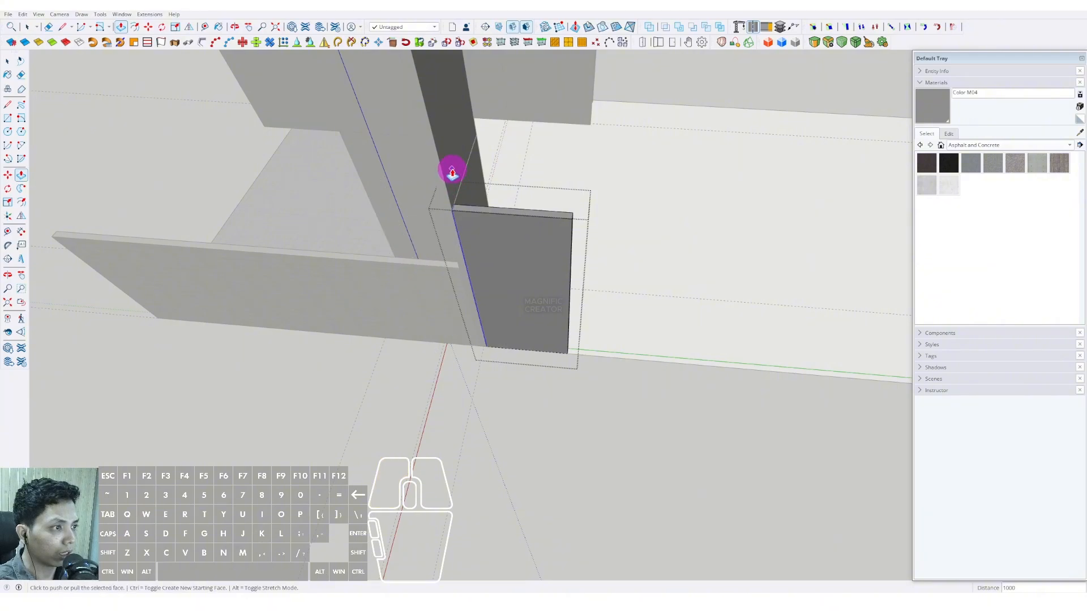
{"action": "key", "text": "space"}
{"action": "scroll", "coordinate": [454, 313], "scroll_direction": "down", "scroll_amount": 3}
{"action": "left_click", "coordinate": [495, 332]}
Add a guide across the white floor, 5000 mm inward from the guide at the stepped wall's corner
{"action": "scroll", "coordinate": [494, 333], "scroll_direction": "down", "scroll_amount": 4}
{"action": "middle_click_drag", "start_coordinate": [491, 317], "coordinate": [474, 450], "text": "shift"}
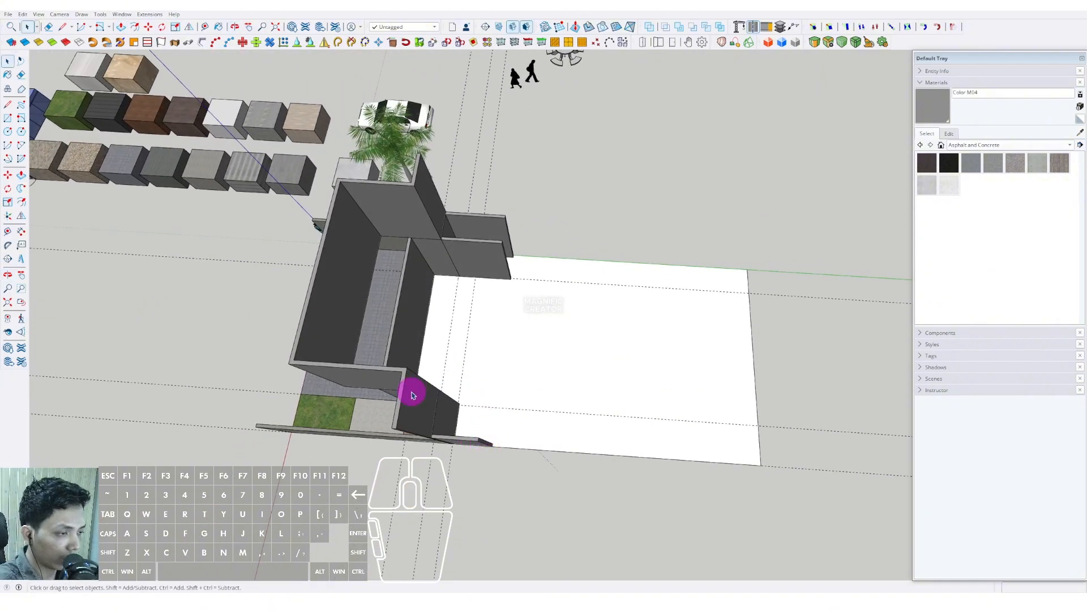
{"action": "middle_click_drag", "start_coordinate": [474, 343], "coordinate": [508, 387]}
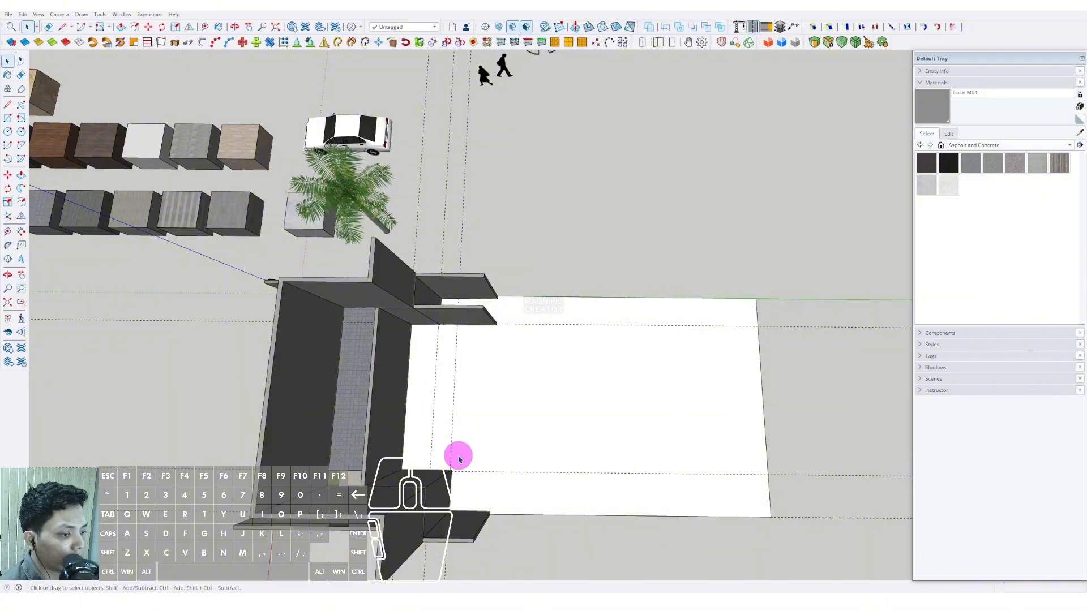
{"action": "mouse_move", "coordinate": [451, 455]}
{"action": "middle_mouse_down"}
{"action": "mouse_move", "coordinate": [493, 429]}
{"action": "mouse_move", "coordinate": [497, 386]}
{"action": "mouse_move", "coordinate": [462, 456]}
{"action": "middle_mouse_up"}
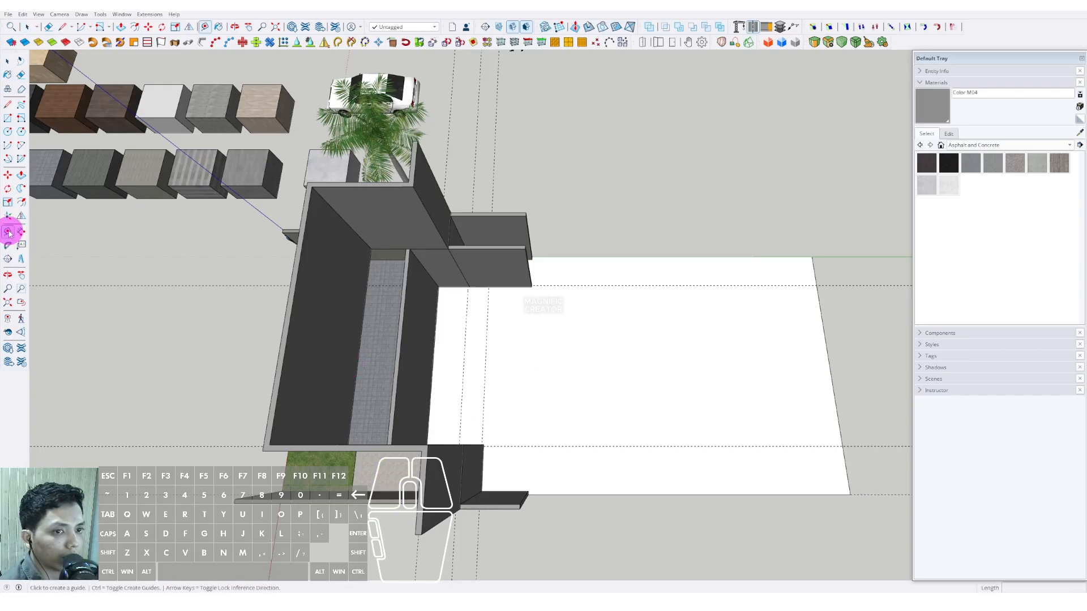
{"action": "left_click", "coordinate": [513, 447]}
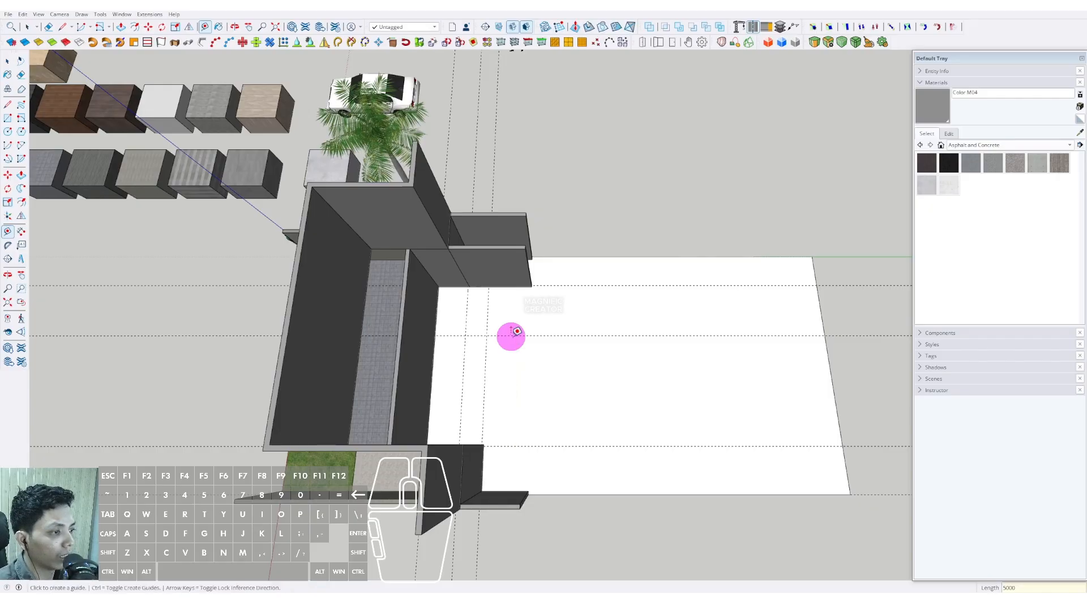
Add a guide about 2450 mm out from the stepped wall's end face, running across the floor's width
{"action": "scroll", "coordinate": [523, 335], "scroll_direction": "down", "scroll_amount": 3}
{"action": "scroll", "coordinate": [500, 398], "scroll_direction": "up", "scroll_amount": 5}
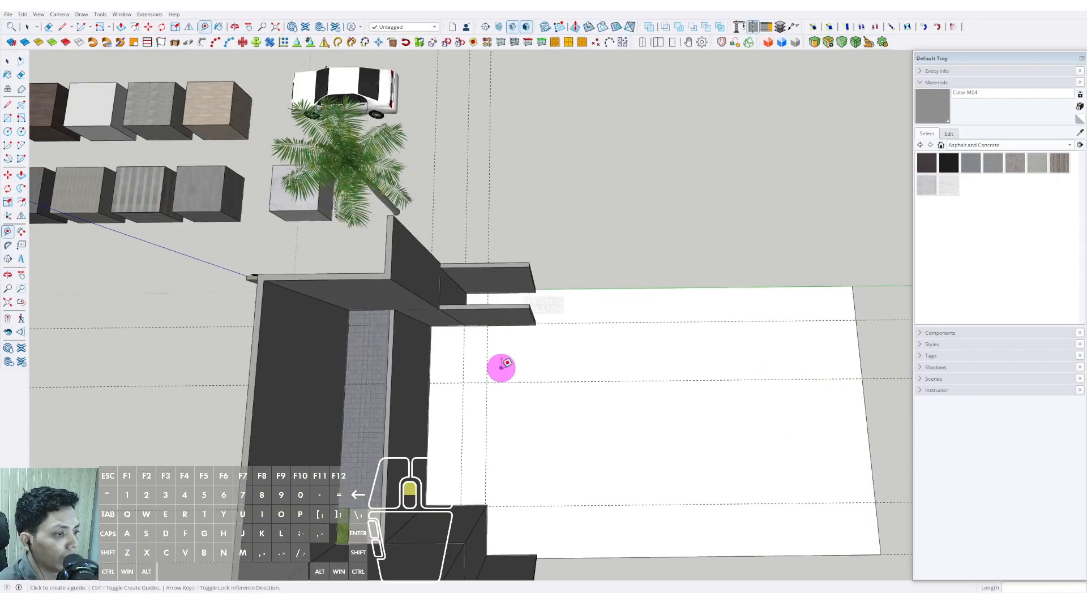
{"action": "scroll", "coordinate": [543, 337], "scroll_direction": "down", "scroll_amount": 3}
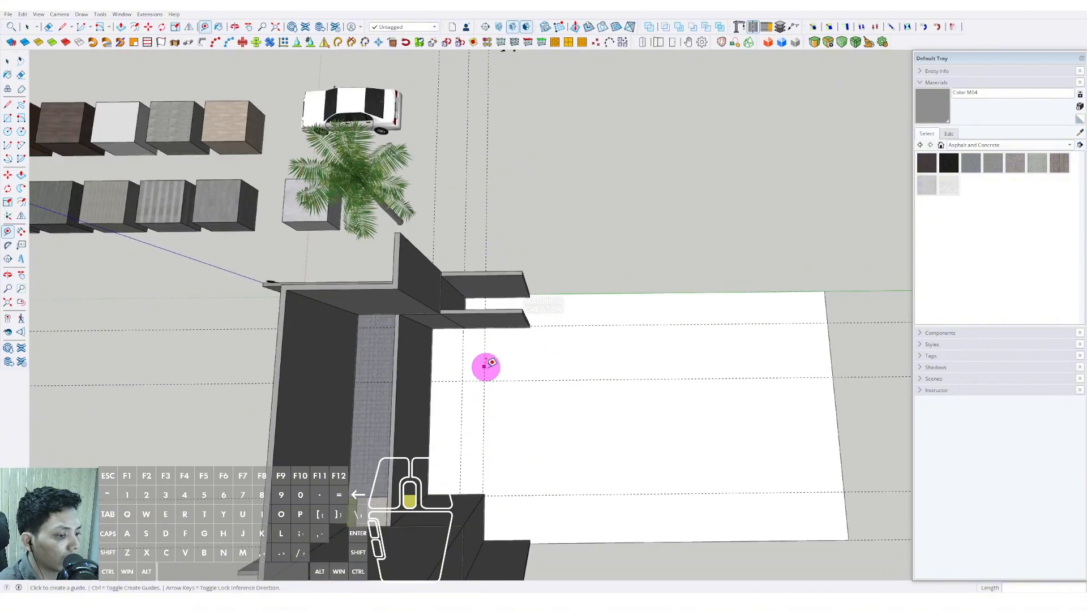
{"action": "mouse_move", "coordinate": [485, 366]}
{"action": "middle_mouse_down"}
{"action": "mouse_move", "coordinate": [490, 317]}
{"action": "mouse_move", "coordinate": [473, 437]}
{"action": "mouse_move", "coordinate": [572, 413]}
{"action": "mouse_move", "coordinate": [641, 375]}
{"action": "mouse_move", "coordinate": [517, 429]}
{"action": "mouse_move", "coordinate": [561, 417]}
{"action": "mouse_move", "coordinate": [520, 390]}
{"action": "middle_mouse_up"}
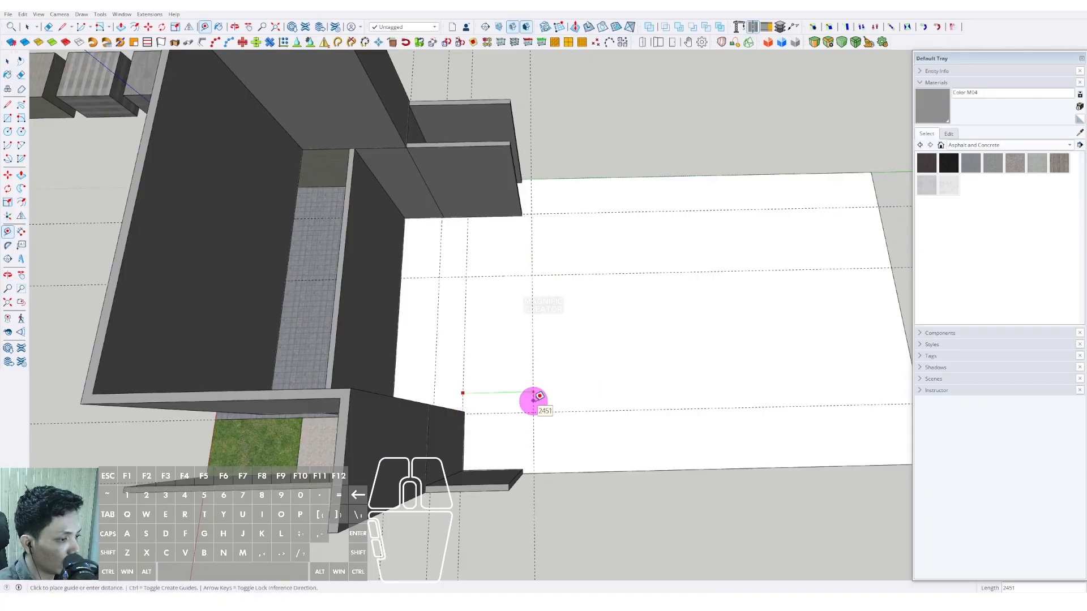
{"action": "middle_click_drag", "start_coordinate": [533, 401], "coordinate": [468, 424]}
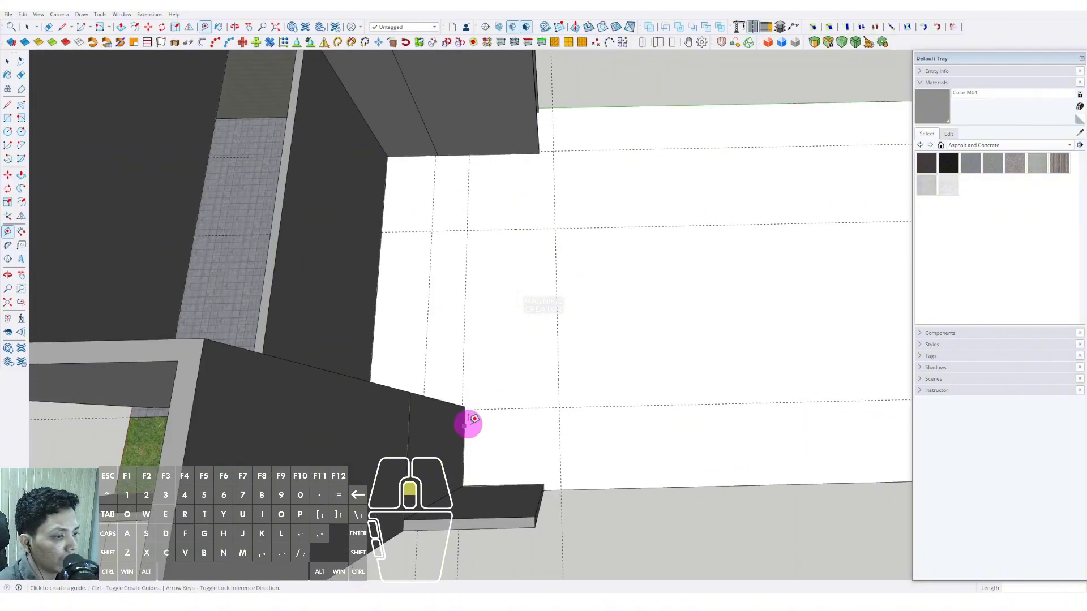
{"action": "key", "text": "space"}
{"action": "scroll", "coordinate": [505, 477], "scroll_direction": "down", "scroll_amount": 5}
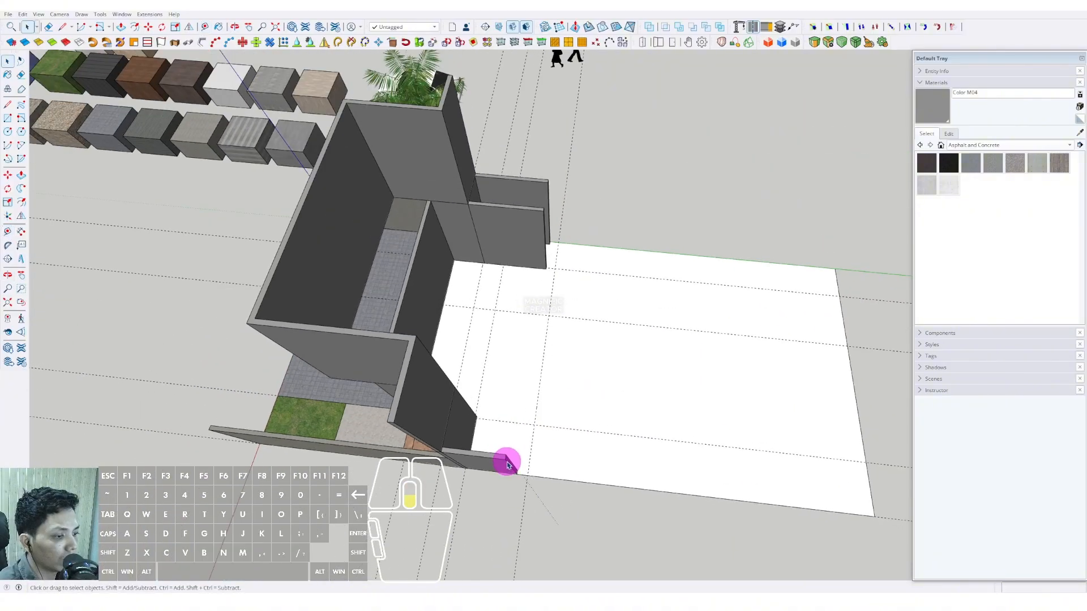
Open the shortened edge wall and extend its outer end face to the new cross guide
{"action": "left_click", "coordinate": [504, 464]}
{"action": "scroll", "coordinate": [500, 456], "scroll_direction": "up", "scroll_amount": 3}
{"action": "middle_click_drag", "start_coordinate": [541, 502], "coordinate": [526, 486]}
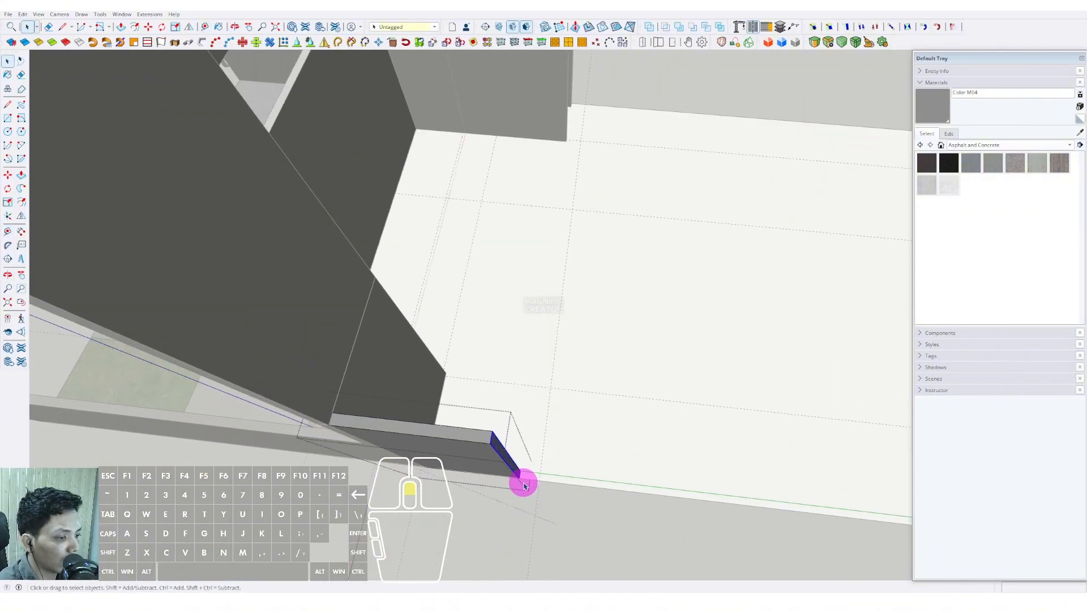
{"action": "left_click", "coordinate": [518, 482]}
{"action": "left_click", "coordinate": [542, 449]}
{"action": "key", "text": "space"}
{"action": "scroll", "coordinate": [528, 451], "scroll_direction": "down", "scroll_amount": 5}
{"action": "left_click", "coordinate": [504, 497]}
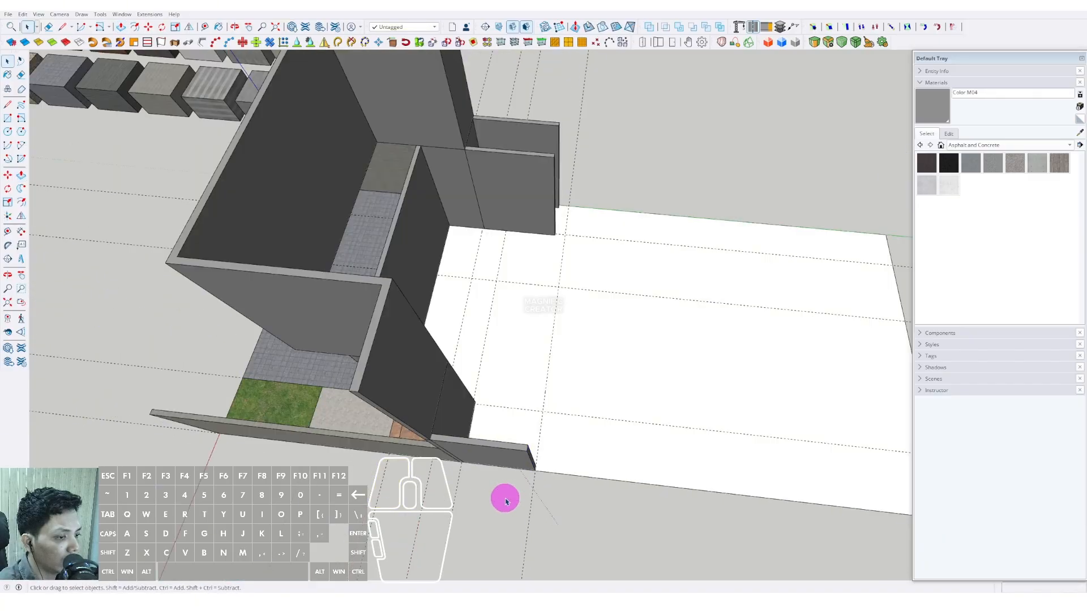
Rotate a copy of the edge wall about its outer end so that it stands perpendicular to the original
{"action": "scroll", "coordinate": [506, 452], "scroll_direction": "up", "scroll_amount": 4}
{"action": "middle_click_drag", "start_coordinate": [506, 433], "coordinate": [431, 424]}
{"action": "scroll", "coordinate": [459, 456], "scroll_direction": "up", "scroll_amount": 3}
{"action": "left_click", "coordinate": [456, 461]}
{"action": "scroll", "coordinate": [482, 473], "scroll_direction": "up", "scroll_amount": 3}
{"action": "key", "text": "q"}
{"action": "left_click", "coordinate": [488, 447]}
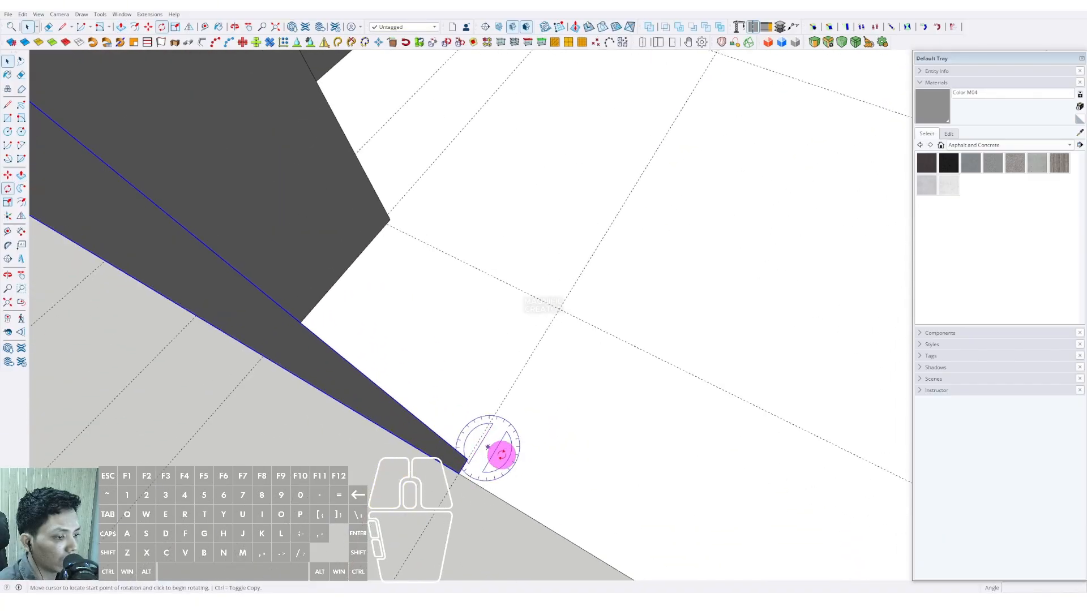
{"action": "left_click", "coordinate": [506, 458]}
{"action": "key", "text": "ctrl"}
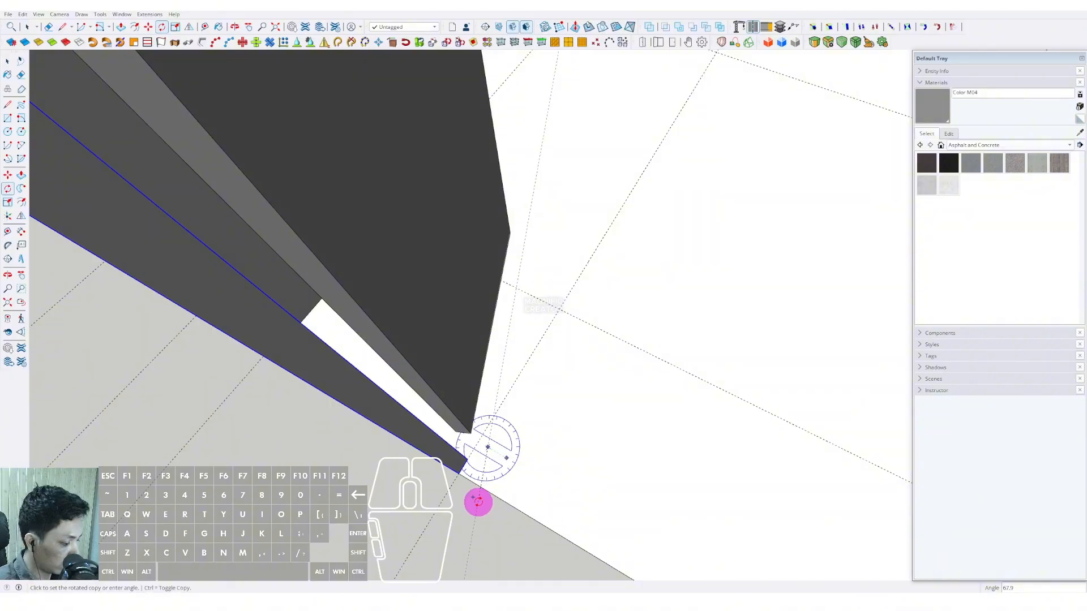
{"action": "key", "text": "Return"}
{"action": "key", "text": "space"}
Move the perpendicular wall copy by its bottom corner into line with the edge wall's outer end
{"action": "middle_click_drag", "start_coordinate": [522, 488], "coordinate": [266, 261]}
{"action": "scroll", "coordinate": [502, 356], "scroll_direction": "up", "scroll_amount": 3}
{"action": "key", "text": "m"}
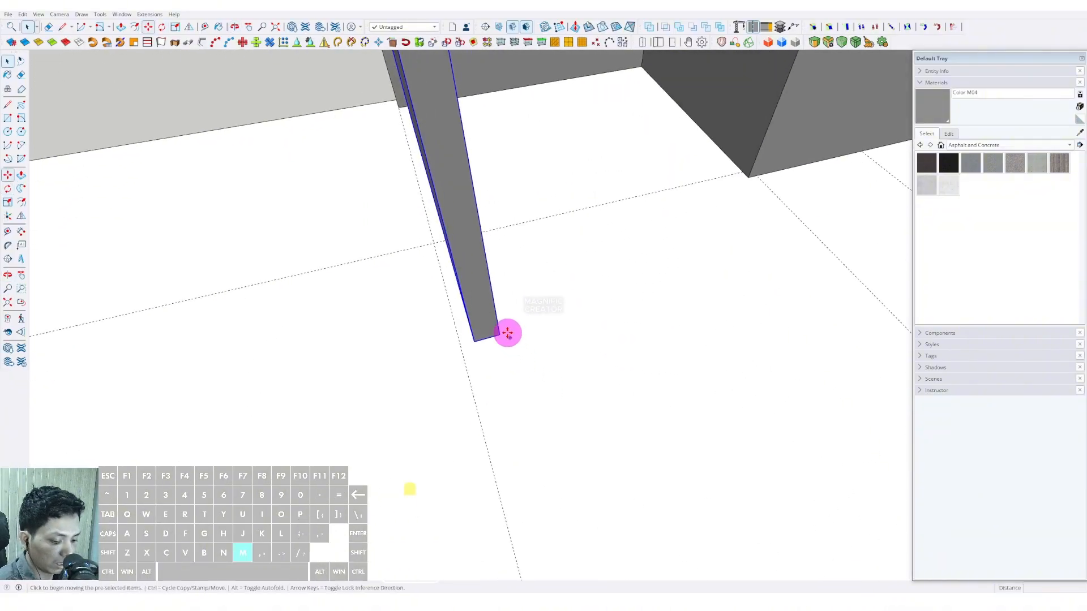
{"action": "middle_click_drag", "start_coordinate": [490, 339], "coordinate": [514, 335]}
{"action": "key", "text": "space"}
Open the perpendicular wall and extend its end face flush with the outer corner of the edge wall
{"action": "left_click", "coordinate": [466, 324]}
{"action": "double_click", "coordinate": [484, 306]}
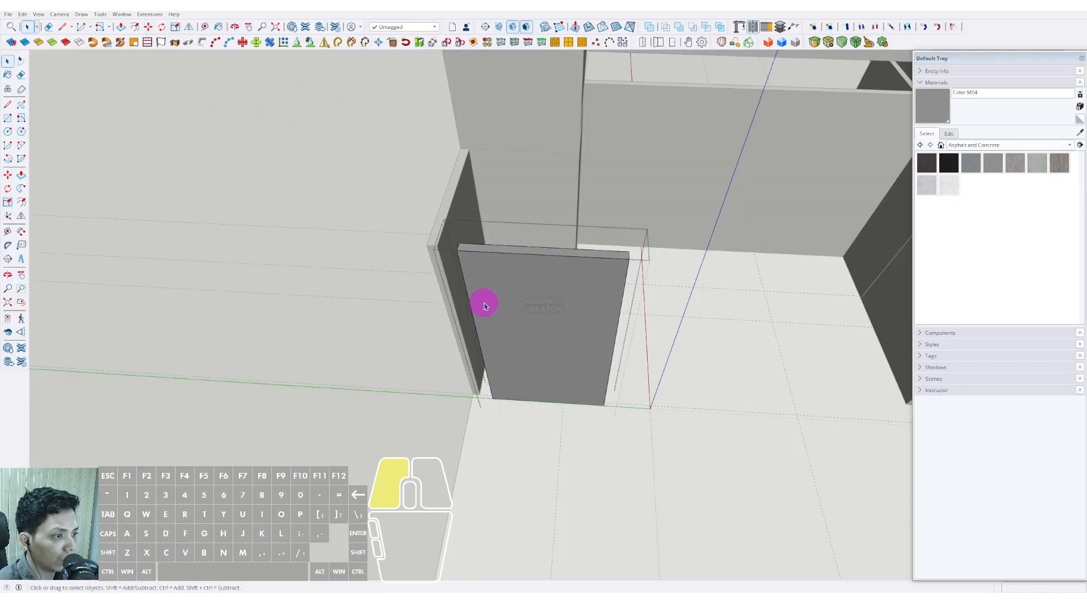
{"action": "left_click_drag", "start_coordinate": [517, 450], "coordinate": [515, 444]}
{"action": "scroll", "coordinate": [468, 286], "scroll_direction": "up", "scroll_amount": 2}
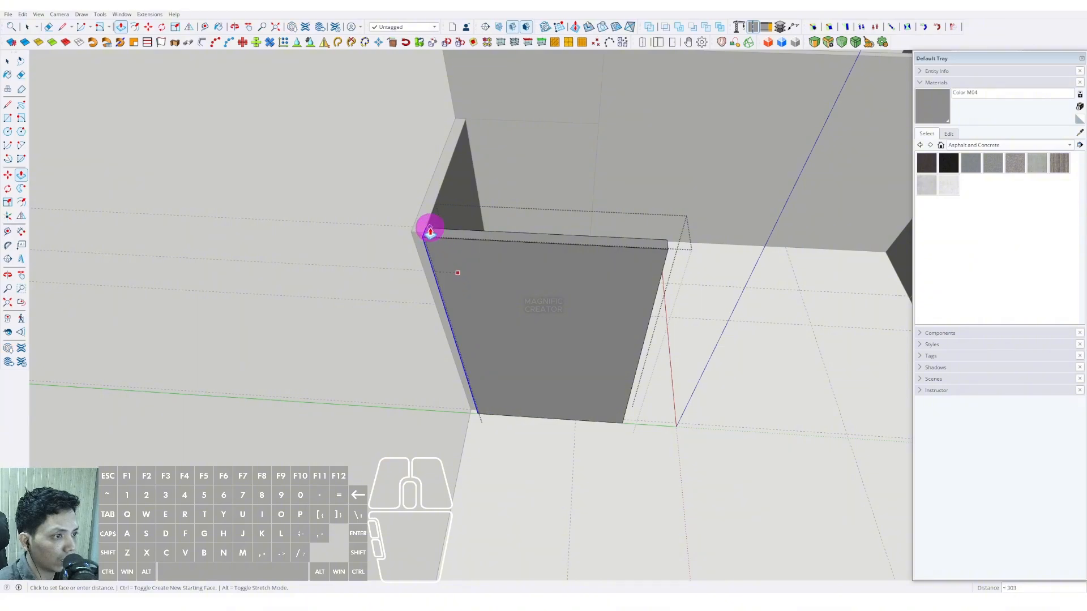
{"action": "left_click", "coordinate": [430, 229]}
{"action": "key", "text": "space"}
Shorten the free end of the perpendicular wall until it lines up with the stepped wall's corner
{"action": "middle_click_drag", "start_coordinate": [409, 254], "coordinate": [501, 428]}
{"action": "scroll", "coordinate": [540, 289], "scroll_direction": "up", "scroll_amount": 2}
{"action": "left_click", "coordinate": [530, 261]}
{"action": "double_click", "coordinate": [528, 260]}
{"action": "triple_click", "coordinate": [529, 261]}
{"action": "scroll", "coordinate": [580, 291], "scroll_direction": "up", "scroll_amount": 2}
{"action": "scroll", "coordinate": [581, 290], "scroll_direction": "up", "scroll_amount": 2}
{"action": "left_click", "coordinate": [583, 289]}
{"action": "scroll", "coordinate": [545, 411], "scroll_direction": "down", "scroll_amount": 2}
{"action": "left_click", "coordinate": [571, 395]}
{"action": "double_click", "coordinate": [571, 397]}
{"action": "left_click_drag", "start_coordinate": [566, 316], "coordinate": [665, 528]}
{"action": "scroll", "coordinate": [618, 363], "scroll_direction": "up", "scroll_amount": 2}
{"action": "key", "text": "p"}
{"action": "left_click", "coordinate": [618, 365]}
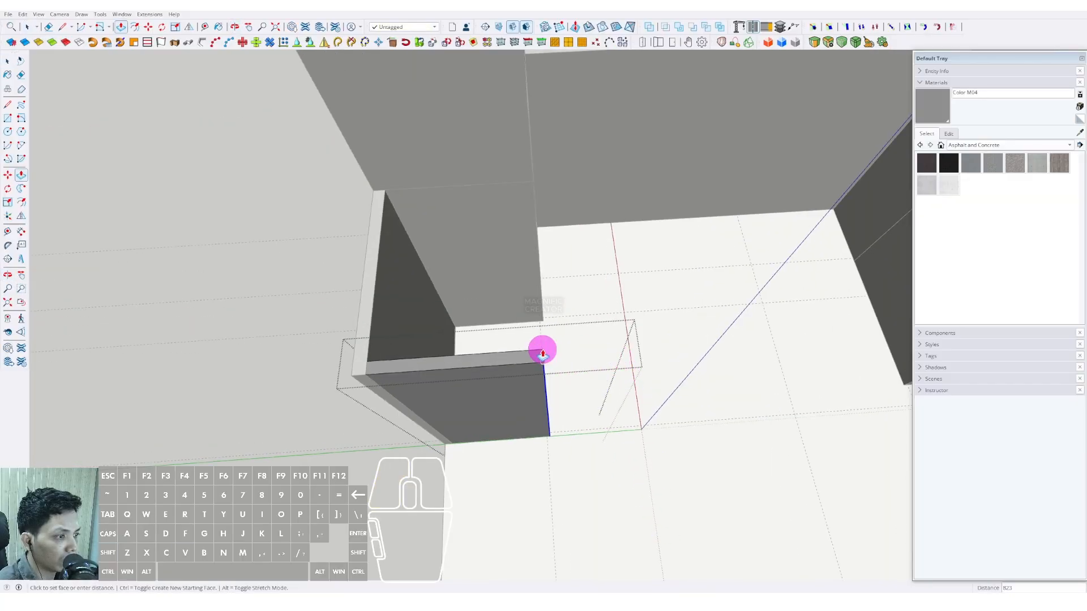
{"action": "left_click", "coordinate": [543, 320]}
{"action": "scroll", "coordinate": [502, 465], "scroll_direction": "down", "scroll_amount": 3}
{"action": "middle_click_drag", "start_coordinate": [502, 466], "coordinate": [459, 334]}
{"action": "scroll", "coordinate": [460, 331], "scroll_direction": "up", "scroll_amount": 3}
Copy the edge wall to the free end of the perpendicular wall, closing off the small room
{"action": "key", "text": "space"}
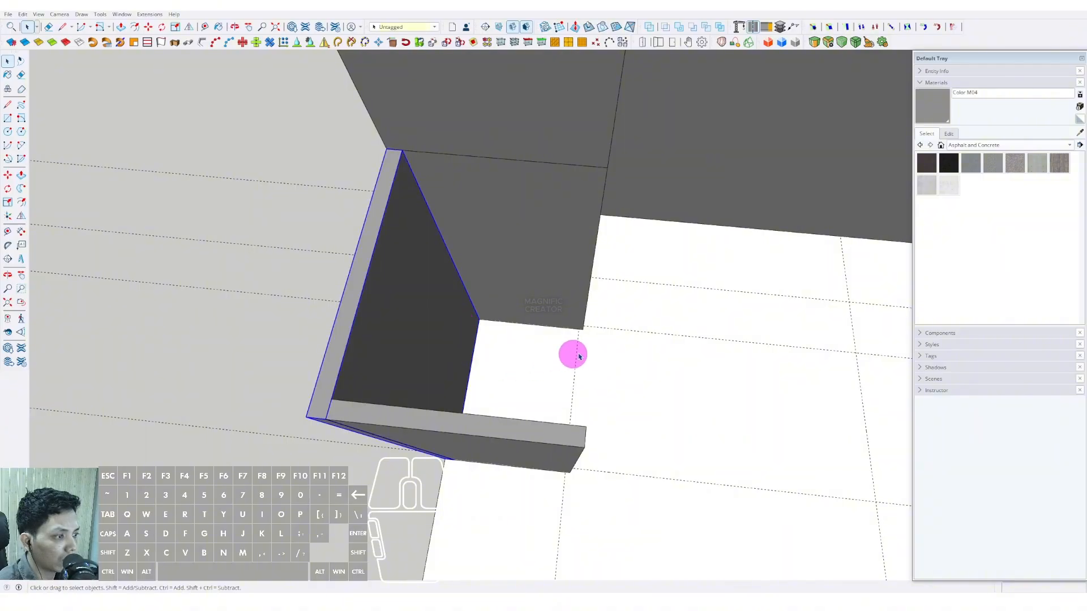
{"action": "middle_click_drag", "start_coordinate": [546, 386], "coordinate": [500, 394]}
{"action": "scroll", "coordinate": [500, 394], "scroll_direction": "up", "scroll_amount": 3}
{"action": "key", "text": "m"}
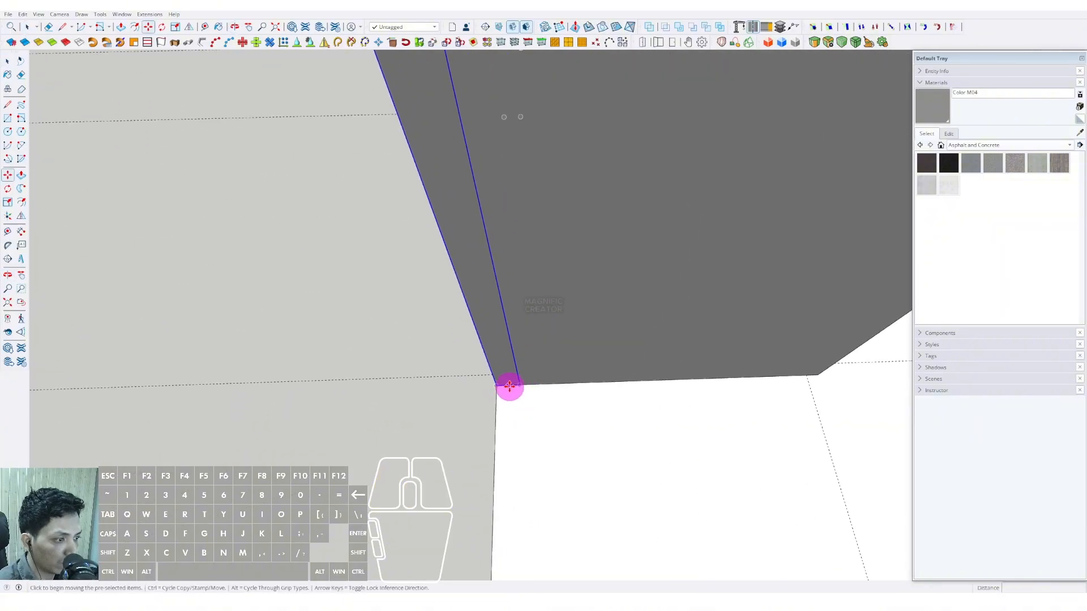
{"action": "middle_click_drag", "start_coordinate": [569, 387], "coordinate": [479, 388]}
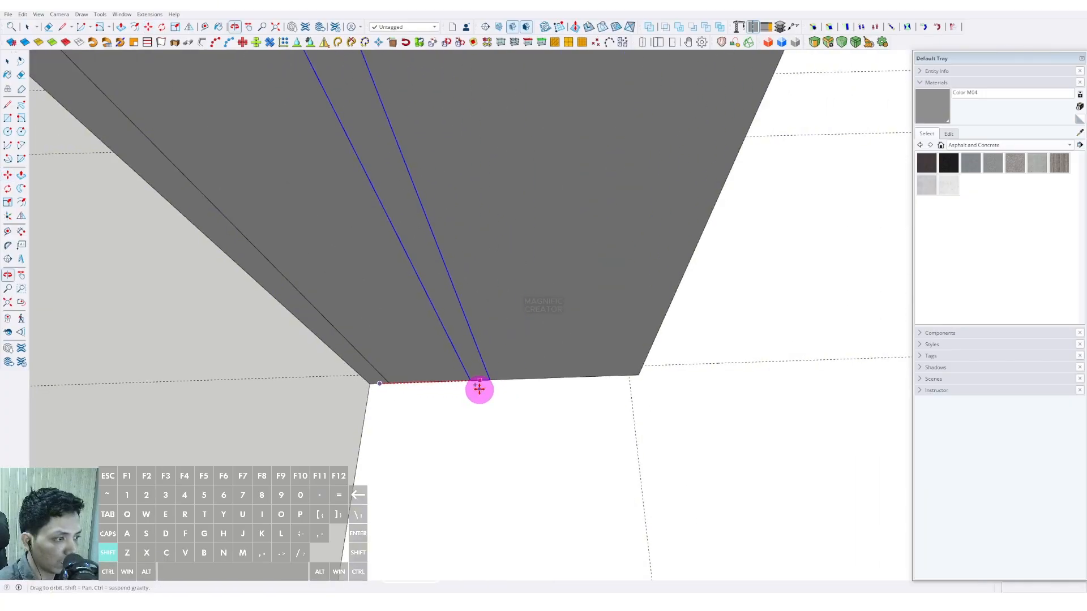
{"action": "left_click", "coordinate": [631, 390]}
{"action": "middle_click_drag", "start_coordinate": [631, 389], "coordinate": [504, 450]}
{"action": "key", "text": "space"}
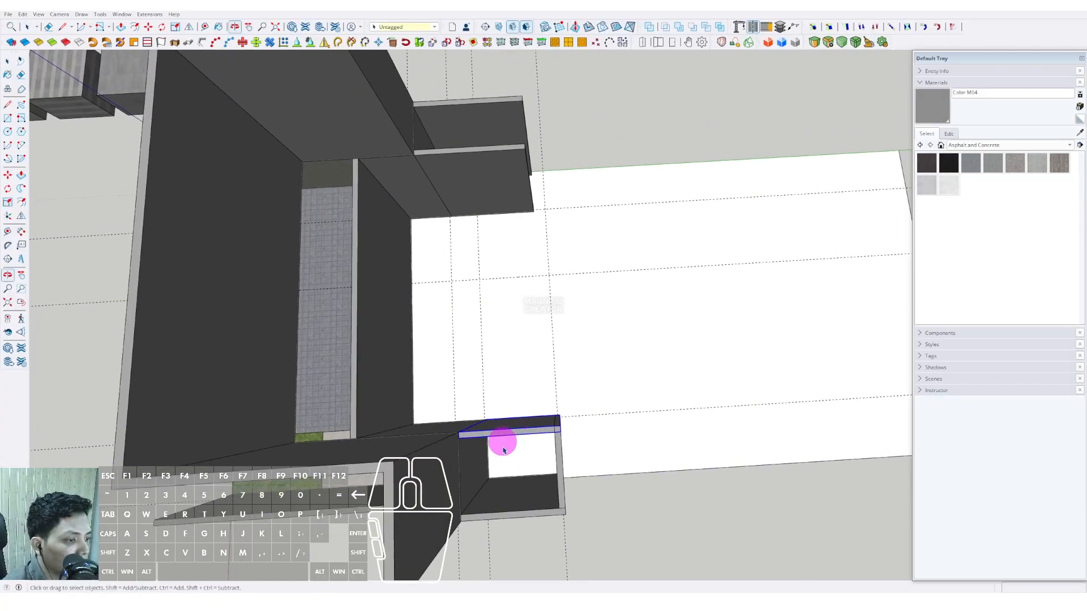
Copy the small room's inner wall across the floor to the 5000 mm guide
{"action": "scroll", "coordinate": [540, 380], "scroll_direction": "down", "scroll_amount": 2}
{"action": "middle_click_drag", "start_coordinate": [540, 379], "coordinate": [540, 462], "text": "shift"}
{"action": "middle_click_drag", "start_coordinate": [554, 348], "coordinate": [515, 375], "text": "shift"}
{"action": "scroll", "coordinate": [495, 320], "scroll_direction": "up", "scroll_amount": 2}
{"action": "scroll", "coordinate": [502, 387], "scroll_direction": "up", "scroll_amount": 3}
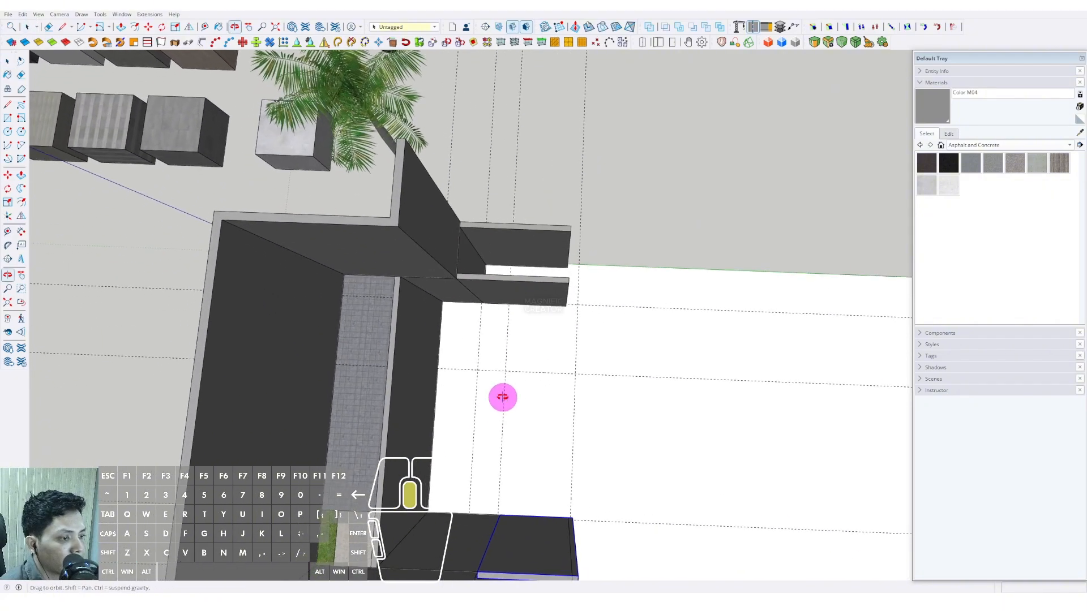
{"action": "middle_click_drag", "start_coordinate": [503, 399], "coordinate": [538, 283]}
{"action": "scroll", "coordinate": [572, 320], "scroll_direction": "up", "scroll_amount": 5}
{"action": "key", "text": "m"}
{"action": "key", "text": "space"}
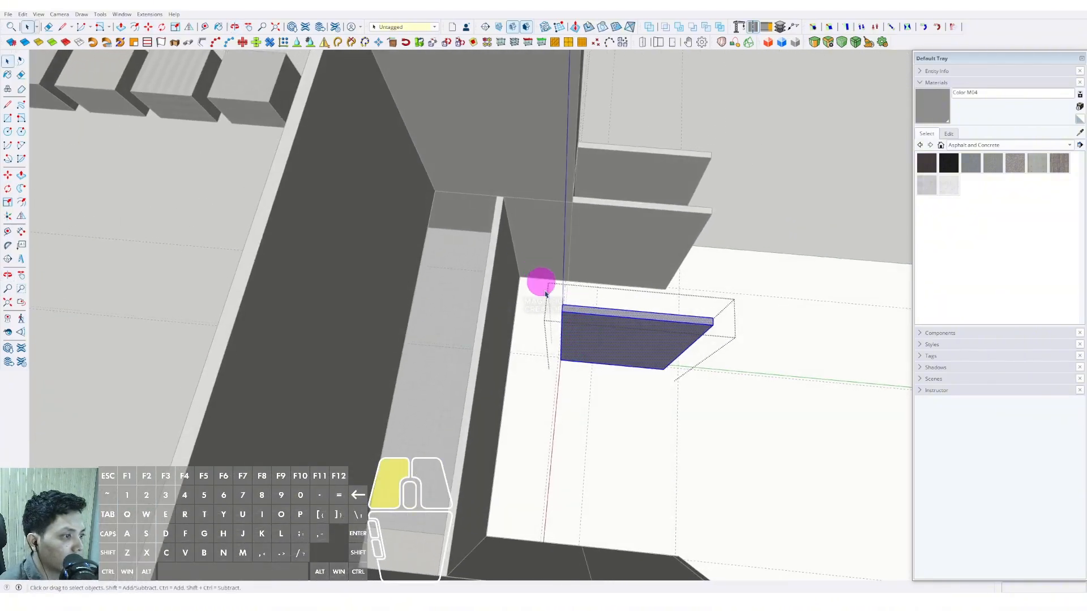
Open the wall copy on the 5000 mm guide and extend its inner end face to the long interior wall
{"action": "key", "text": "v"}
{"action": "left_click", "coordinate": [493, 355]}
{"action": "key", "text": "space"}
{"action": "scroll", "coordinate": [489, 358], "scroll_direction": "down", "scroll_amount": 2}
{"action": "mouse_move", "coordinate": [490, 358]}
{"action": "middle_mouse_down", "text": "shift"}
{"action": "mouse_move", "coordinate": [478, 358]}
{"action": "mouse_move", "coordinate": [482, 339]}
{"action": "middle_mouse_up", "text": "shift"}
{"action": "scroll", "coordinate": [482, 339], "scroll_direction": "up", "scroll_amount": 5}
{"action": "scroll", "coordinate": [488, 354], "scroll_direction": "down", "scroll_amount": 5}
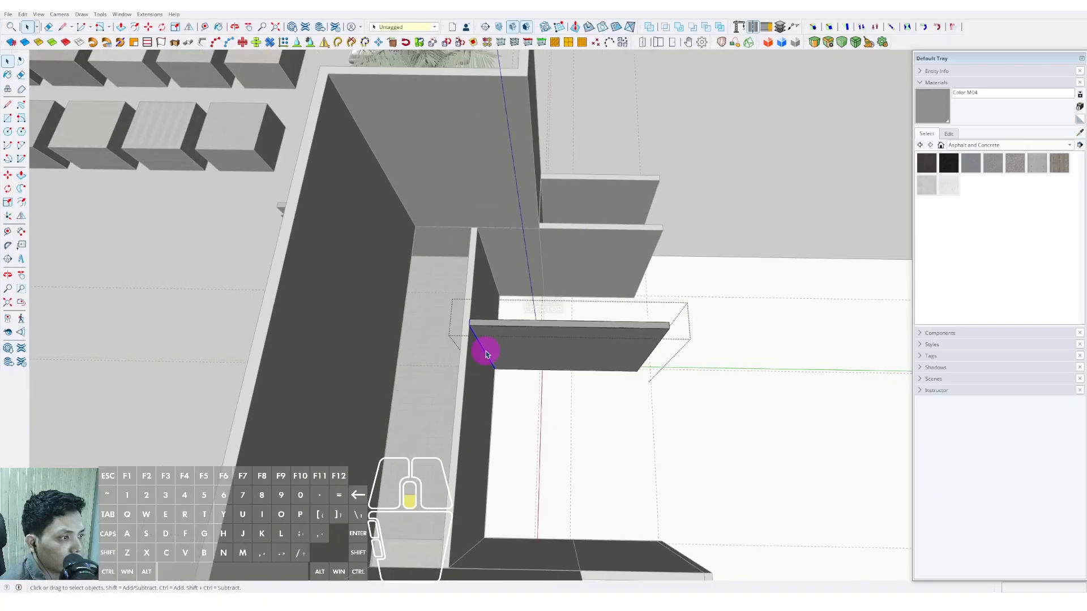
{"action": "scroll", "coordinate": [483, 349], "scroll_direction": "up", "scroll_amount": 1}
{"action": "left_click", "coordinate": [800, 167]}
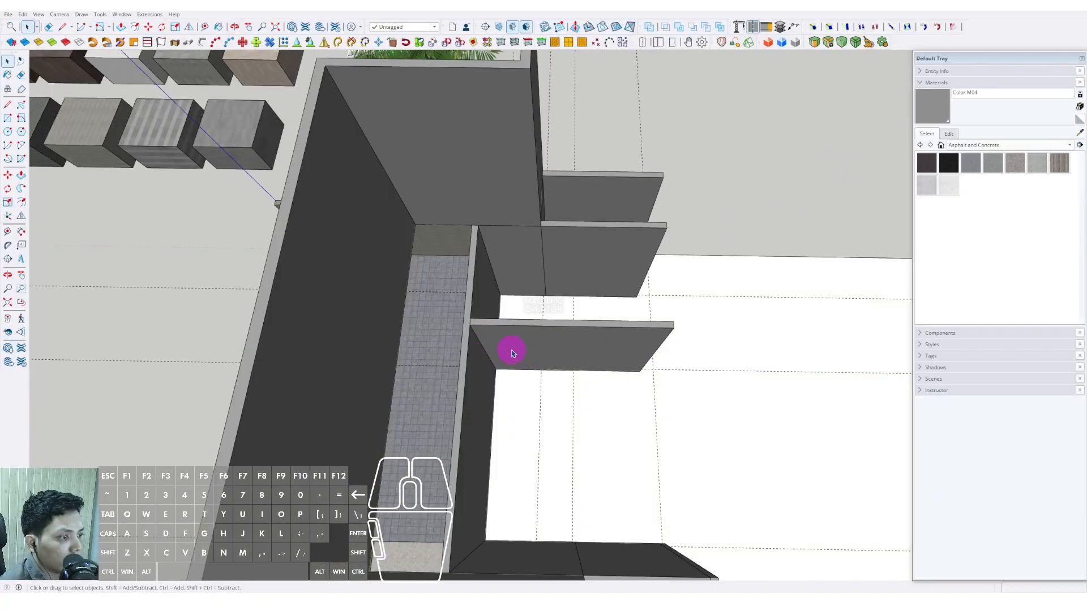
Extend the small room's inner wall outward past the room's closing wall, along its guide
{"action": "scroll", "coordinate": [512, 353], "scroll_direction": "down", "scroll_amount": 3}
{"action": "middle_click_drag", "start_coordinate": [531, 368], "coordinate": [493, 291]}
{"action": "scroll", "coordinate": [561, 362], "scroll_direction": "up", "scroll_amount": 2}
{"action": "middle_click_drag", "start_coordinate": [567, 359], "coordinate": [499, 379], "text": "shift"}
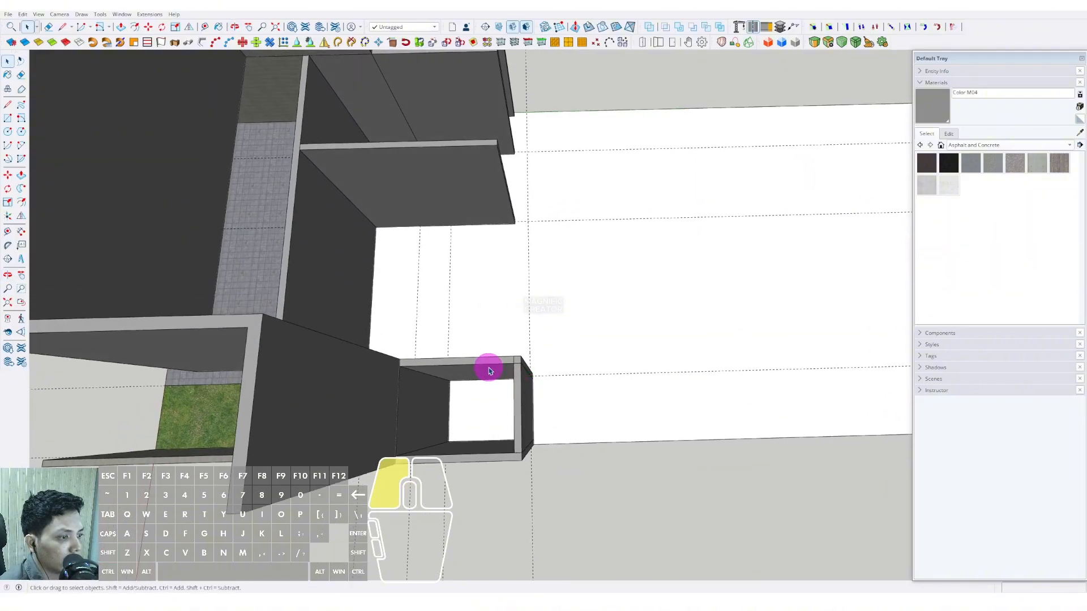
{"action": "scroll", "coordinate": [491, 369], "scroll_direction": "up", "scroll_amount": 3}
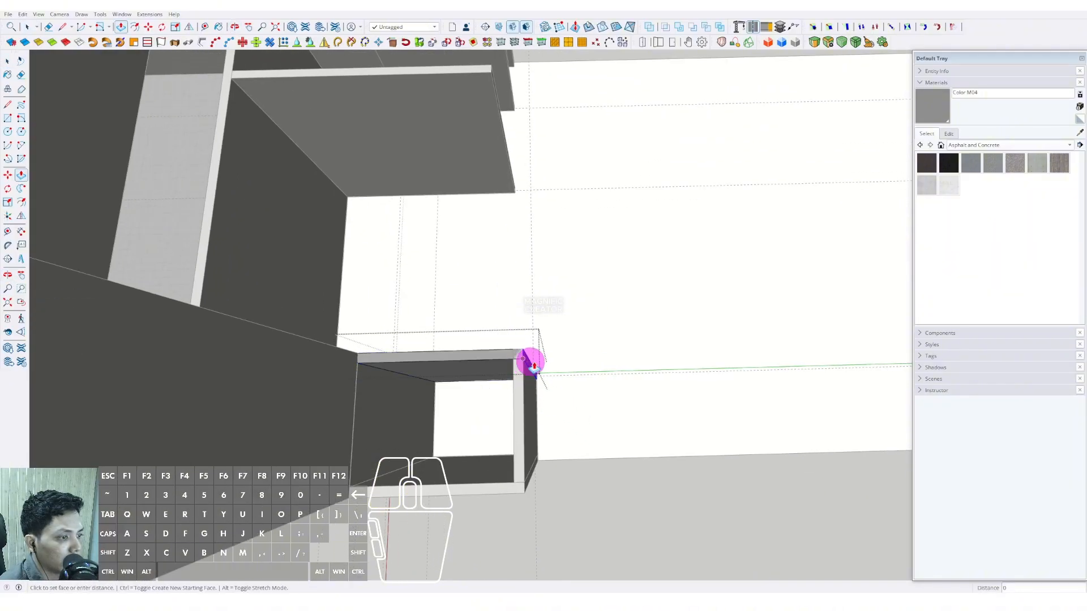
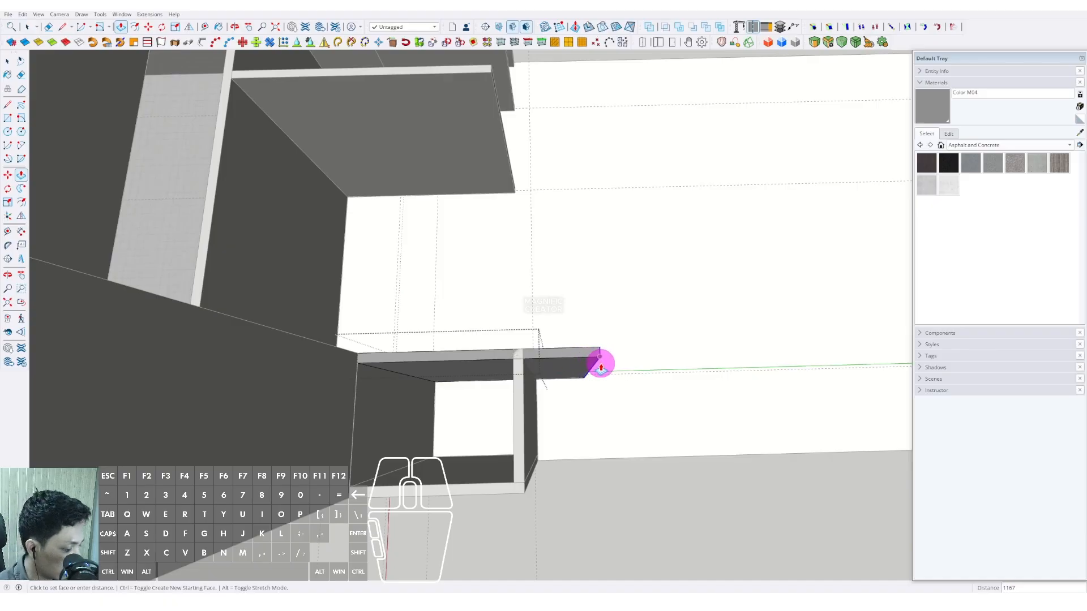
{"action": "key", "text": "space"}
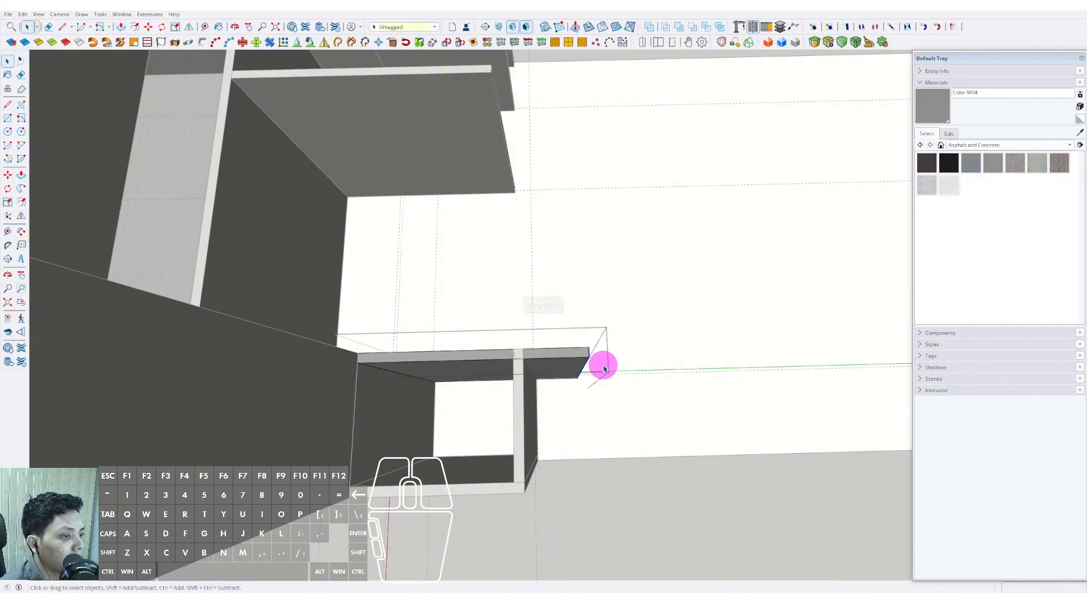
{"action": "scroll", "coordinate": [547, 412], "scroll_direction": "down", "scroll_amount": 3}
{"action": "left_click", "coordinate": [587, 504]}
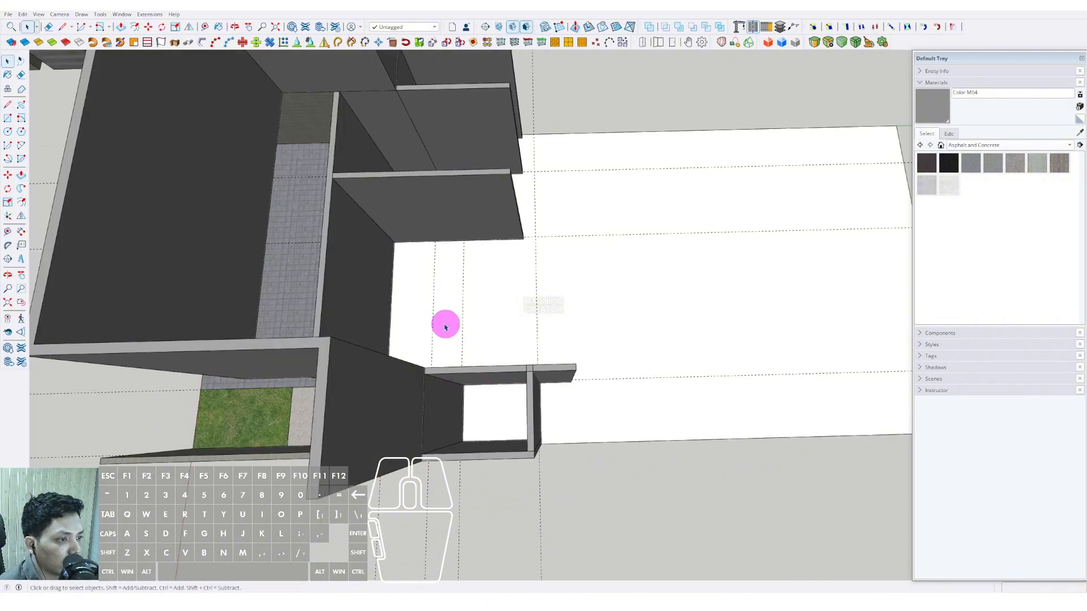
Extend the free end of the wall on the 5000 mm guide to line up with the small room's extended inner wall
{"action": "middle_click_drag", "start_coordinate": [445, 327], "coordinate": [525, 390]}
{"action": "double_click", "coordinate": [538, 299]}
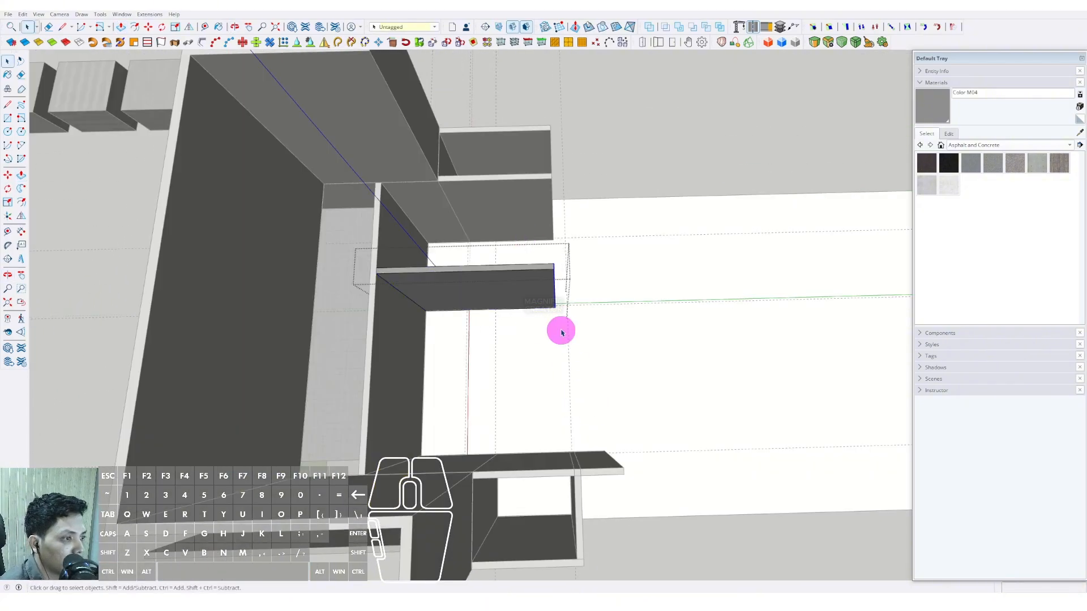
{"action": "left_click_drag", "start_coordinate": [555, 299], "coordinate": [611, 473]}
{"action": "key", "text": "space"}
{"action": "scroll", "coordinate": [572, 300], "scroll_direction": "down", "scroll_amount": 3}
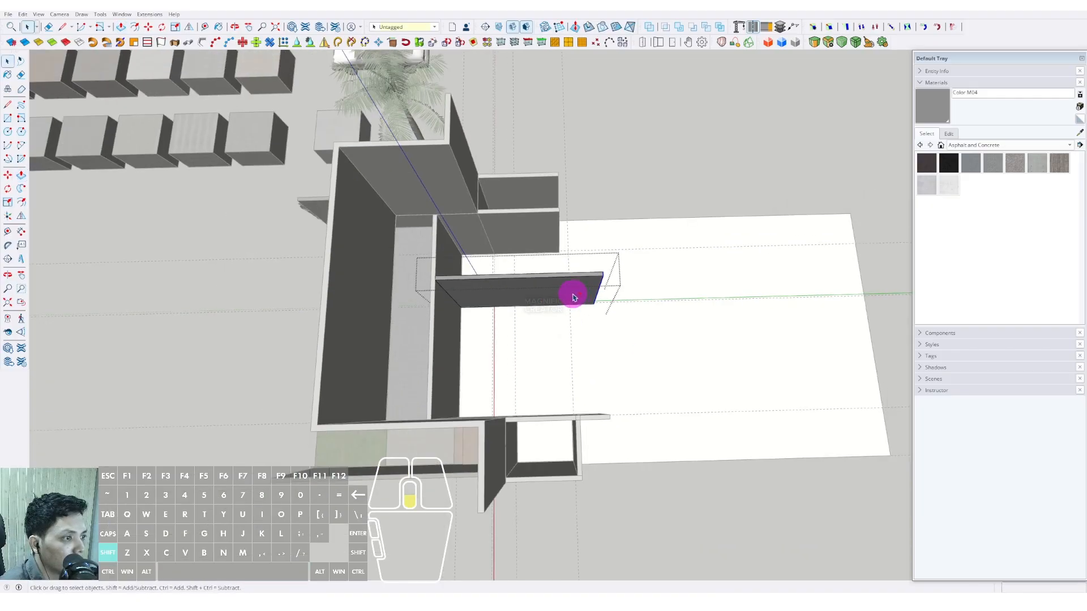
{"action": "middle_click_drag", "start_coordinate": [572, 296], "coordinate": [545, 390]}
{"action": "left_click", "coordinate": [610, 239]}
Place a parallel guide across the open floor, 9000 mm from the cross guide nearest the long interior wall
{"action": "scroll", "coordinate": [508, 355], "scroll_direction": "up", "scroll_amount": 3}
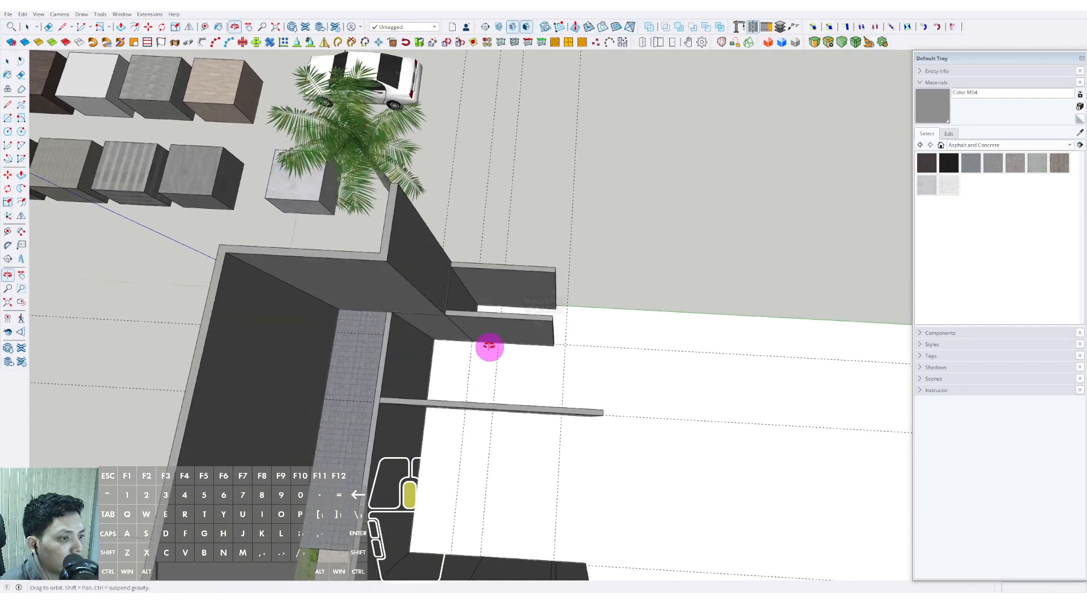
{"action": "mouse_move", "coordinate": [496, 378]}
{"action": "middle_mouse_down"}
{"action": "mouse_move", "coordinate": [510, 400]}
{"action": "mouse_move", "coordinate": [437, 335]}
{"action": "mouse_move", "coordinate": [509, 384]}
{"action": "mouse_move", "coordinate": [484, 409]}
{"action": "mouse_move", "coordinate": [521, 449]}
{"action": "mouse_move", "coordinate": [580, 468]}
{"action": "mouse_move", "coordinate": [531, 362]}
{"action": "mouse_move", "coordinate": [494, 370]}
{"action": "mouse_move", "coordinate": [524, 376]}
{"action": "mouse_move", "coordinate": [492, 303]}
{"action": "mouse_move", "coordinate": [509, 300]}
{"action": "mouse_move", "coordinate": [522, 316]}
{"action": "mouse_move", "coordinate": [505, 390]}
{"action": "middle_mouse_up"}
{"action": "scroll", "coordinate": [480, 374], "scroll_direction": "up", "scroll_amount": 2}
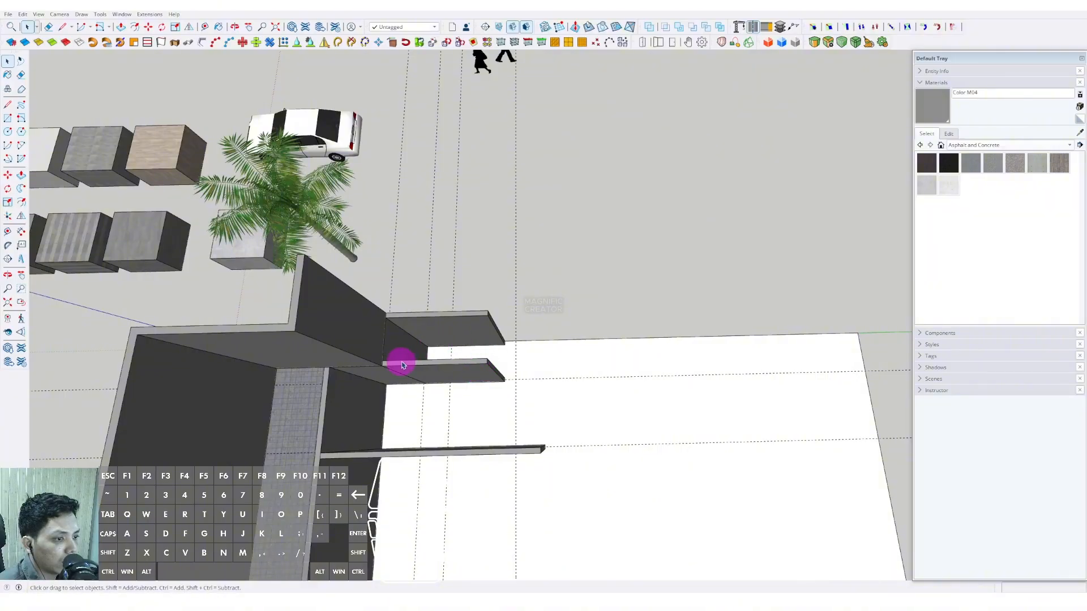
{"action": "scroll", "coordinate": [543, 367], "scroll_direction": "down", "scroll_amount": 3}
{"action": "scroll", "coordinate": [548, 376], "scroll_direction": "up", "scroll_amount": 2}
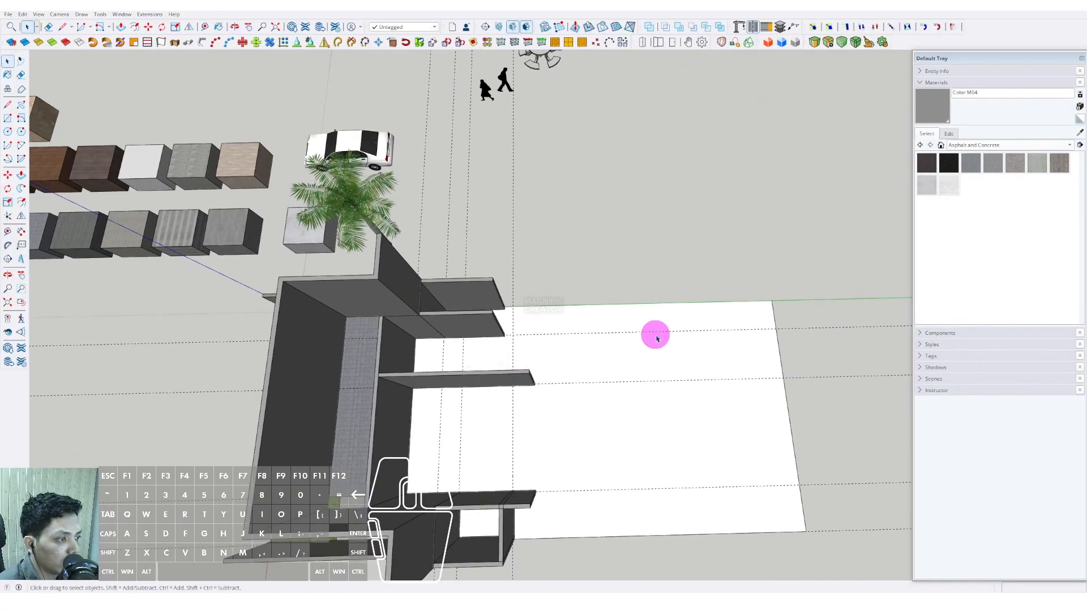
{"action": "scroll", "coordinate": [495, 348], "scroll_direction": "up", "scroll_amount": 1}
{"action": "middle_click_drag", "start_coordinate": [496, 347], "coordinate": [504, 372], "text": "shift"}
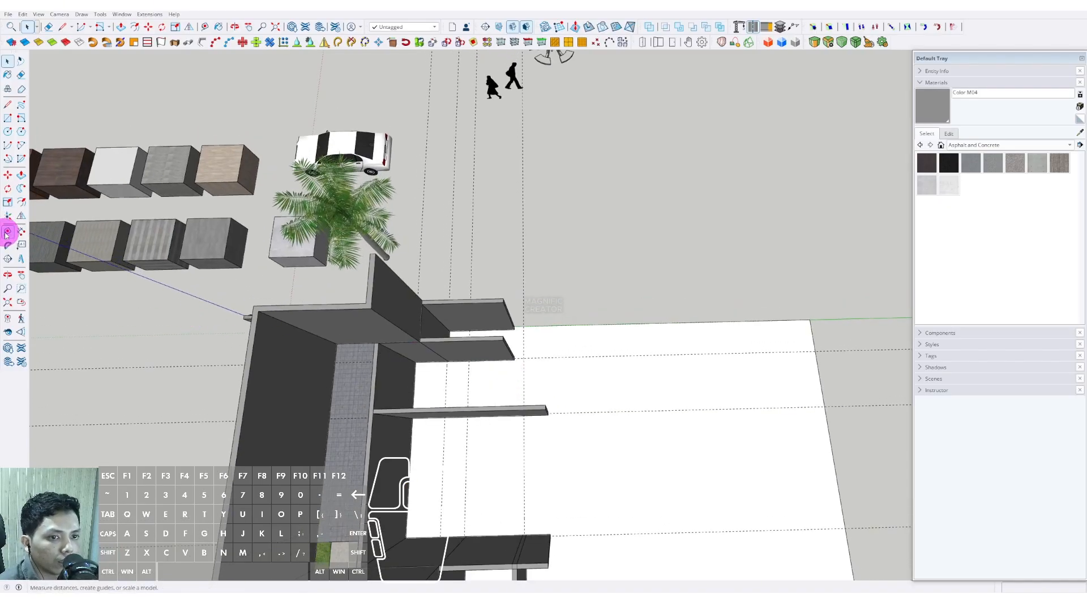
{"action": "scroll", "coordinate": [450, 404], "scroll_direction": "up", "scroll_amount": 1}
{"action": "left_click", "coordinate": [444, 368]}
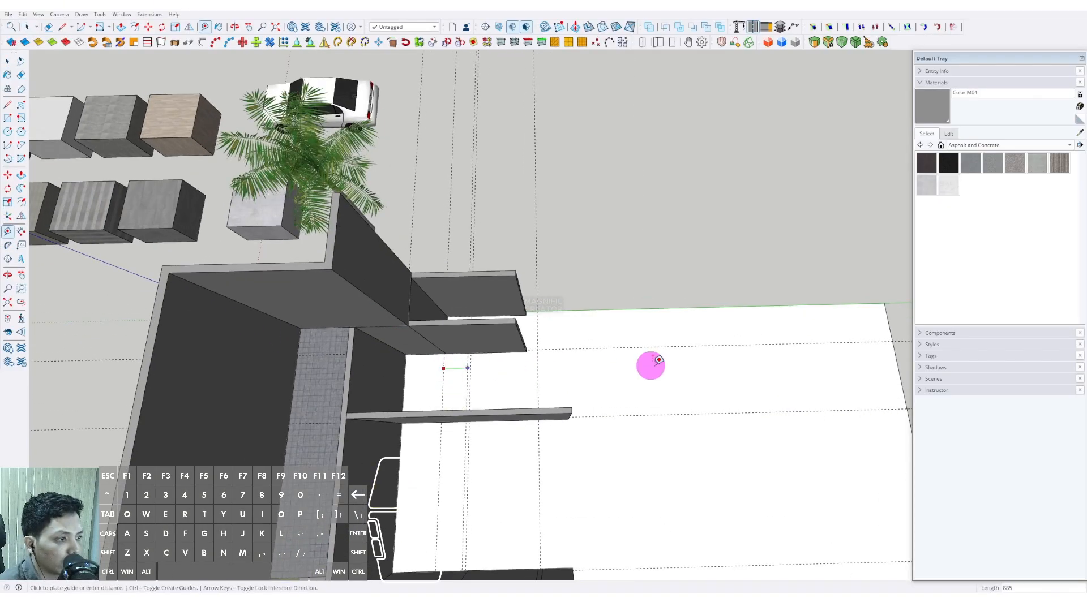
{"action": "scroll", "coordinate": [640, 364], "scroll_direction": "down", "scroll_amount": 1}
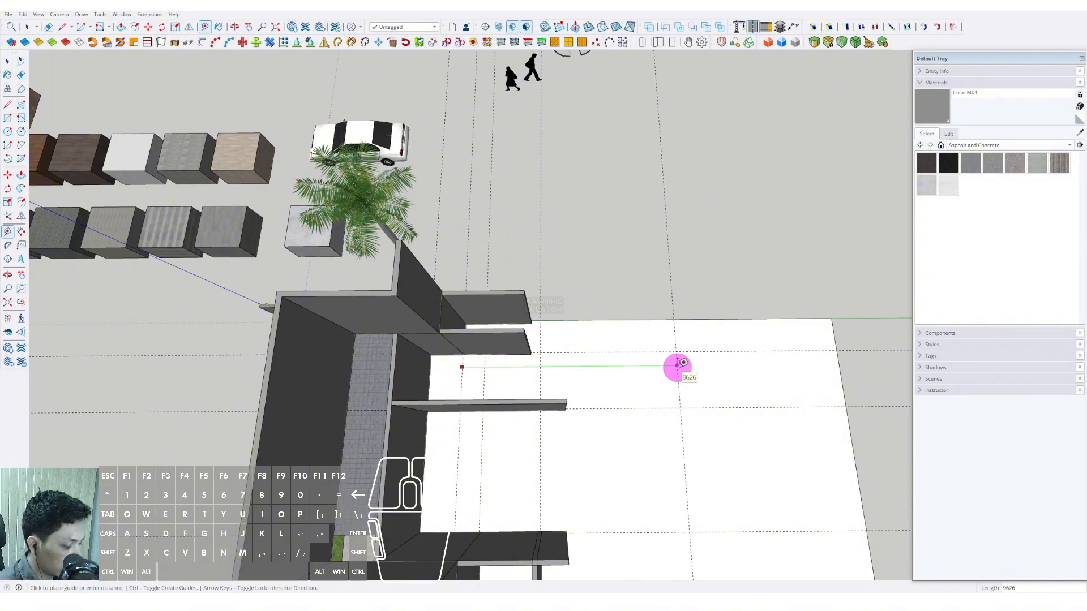
{"action": "left_click", "coordinate": [677, 365]}
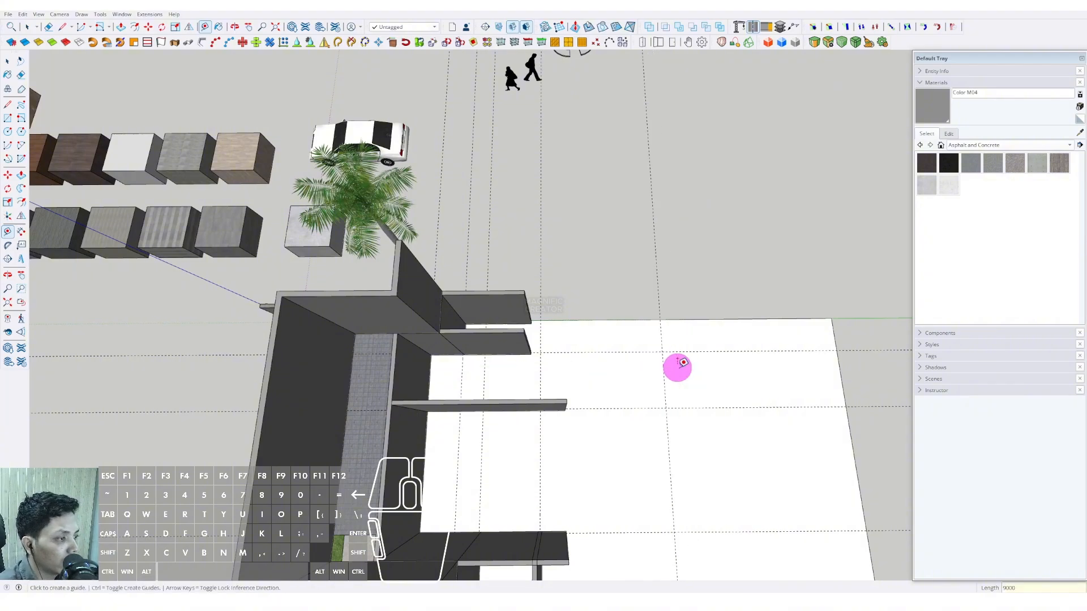
Place a further parallel guide beyond the 9000 mm guide, near the far end of the floor
{"action": "scroll", "coordinate": [546, 376], "scroll_direction": "down", "scroll_amount": 1}
{"action": "scroll", "coordinate": [547, 343], "scroll_direction": "up", "scroll_amount": 3}
{"action": "left_click", "coordinate": [547, 343]}
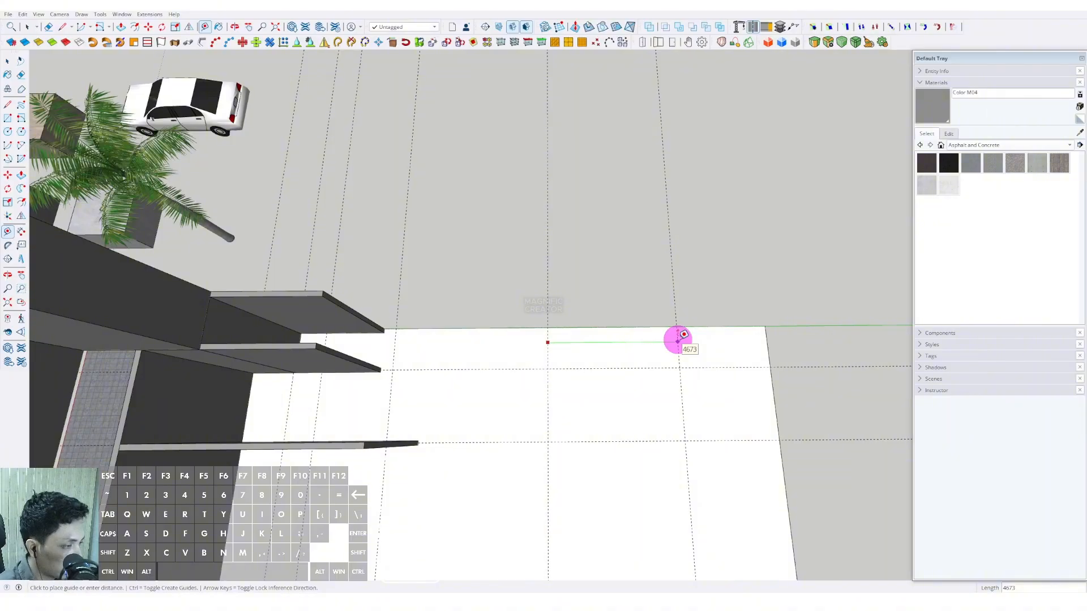
{"action": "scroll", "coordinate": [564, 388], "scroll_direction": "down", "scroll_amount": 3}
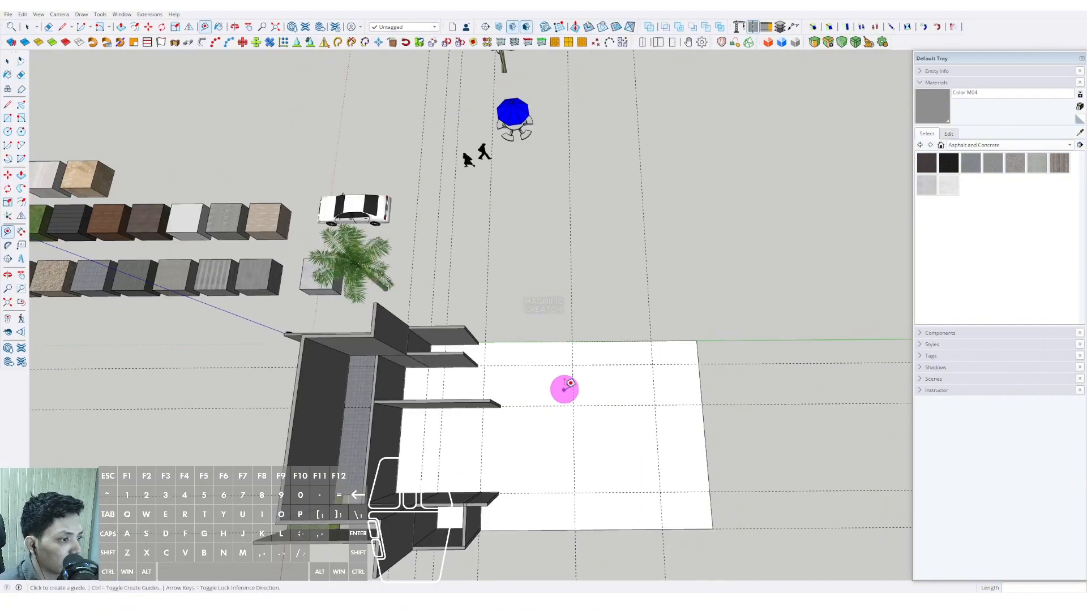
Extend the free end of the short wall next to the edge wall to the 9000 mm guide
{"action": "middle_click_drag", "start_coordinate": [598, 324], "coordinate": [443, 367]}
{"action": "key", "text": "space"}
{"action": "left_click", "coordinate": [428, 352]}
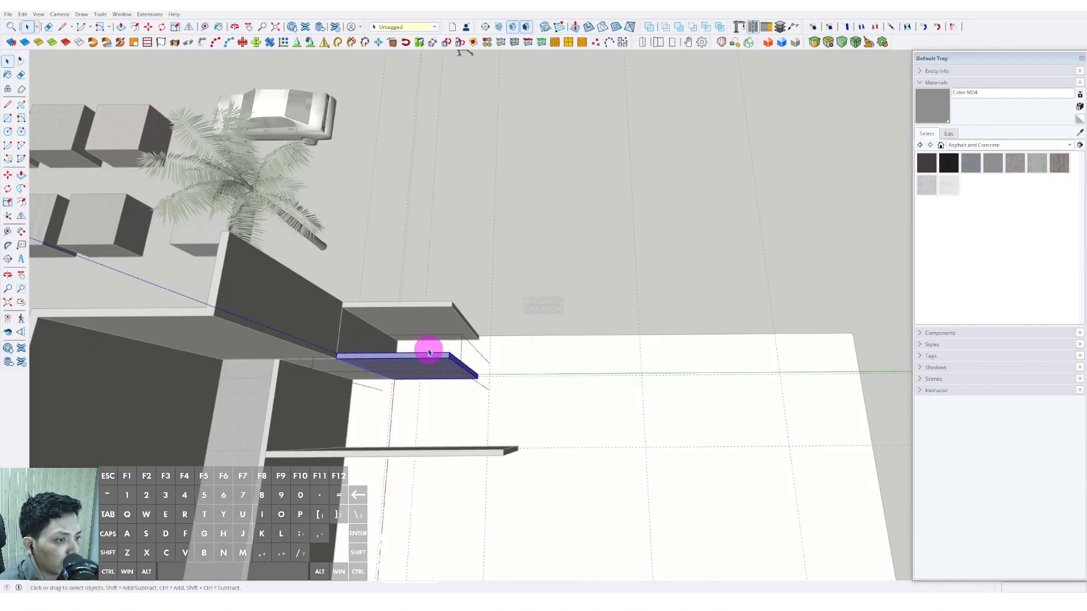
{"action": "left_click", "coordinate": [476, 379]}
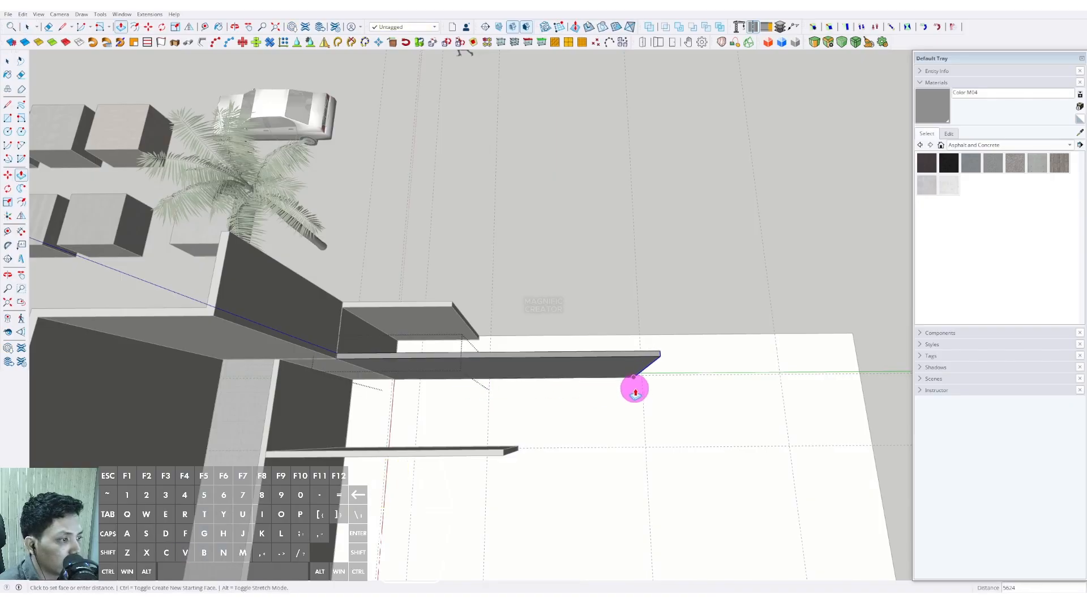
{"action": "left_click", "coordinate": [643, 388]}
{"action": "key", "text": "space"}
{"action": "scroll", "coordinate": [568, 386], "scroll_direction": "down", "scroll_amount": 3}
{"action": "left_click", "coordinate": [547, 317]}
Extend the edge wall's free end along the floor edge to the farthest guide
{"action": "double_click", "coordinate": [497, 348]}
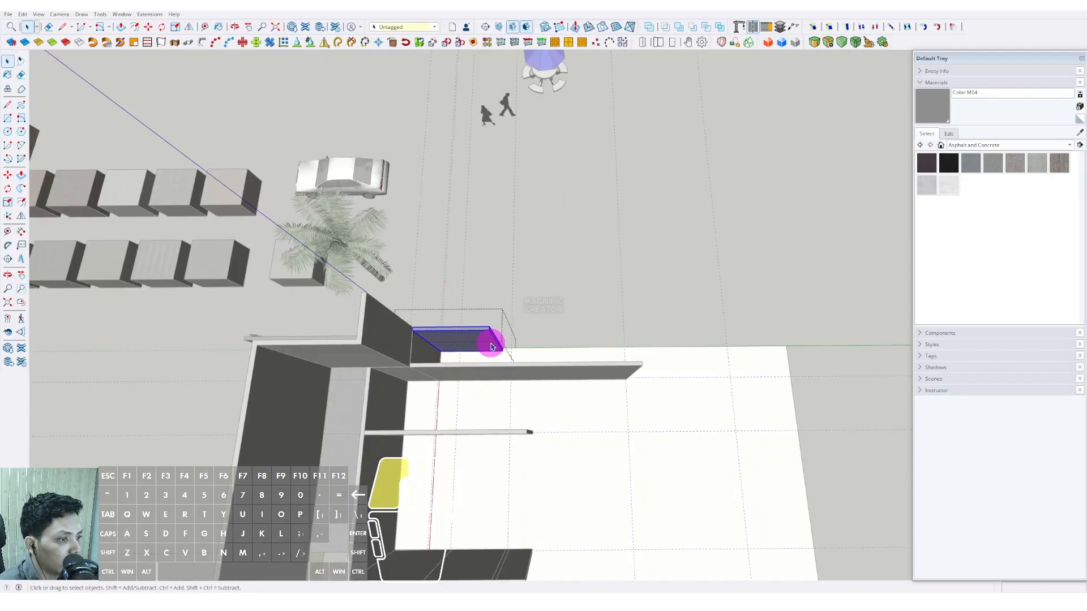
{"action": "middle_click_drag", "start_coordinate": [584, 356], "coordinate": [500, 359], "text": "shift"}
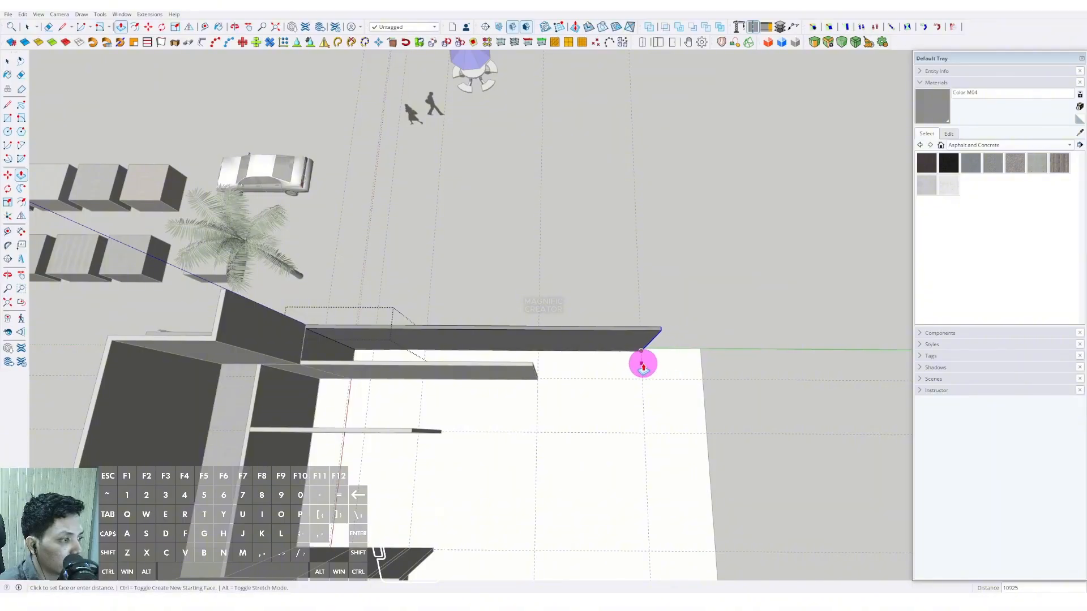
{"action": "left_click", "coordinate": [642, 364]}
{"action": "key", "text": "space"}
{"action": "scroll", "coordinate": [634, 373], "scroll_direction": "down", "scroll_amount": 2}
{"action": "middle_click_drag", "start_coordinate": [634, 374], "coordinate": [625, 296], "text": "shift"}
{"action": "left_click", "coordinate": [740, 231]}
Copy the wall on the 5000 mm guide across the floor to a spot beside the farthest guide
{"action": "scroll", "coordinate": [541, 338], "scroll_direction": "up", "scroll_amount": 1}
{"action": "middle_click_drag", "start_coordinate": [463, 348], "coordinate": [491, 359], "text": "shift"}
{"action": "scroll", "coordinate": [540, 376], "scroll_direction": "up", "scroll_amount": 2}
{"action": "left_click", "coordinate": [526, 364]}
{"action": "scroll", "coordinate": [537, 368], "scroll_direction": "up", "scroll_amount": 2}
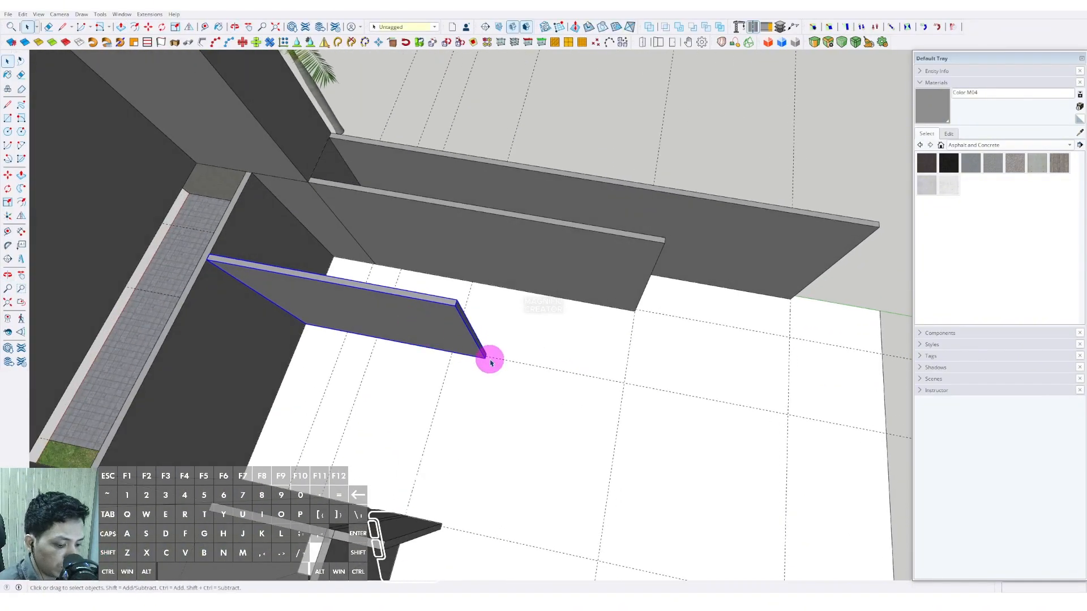
{"action": "key", "text": "m"}
{"action": "key", "text": "ctrl"}
{"action": "left_click", "coordinate": [487, 370]}
{"action": "scroll", "coordinate": [665, 420], "scroll_direction": "down", "scroll_amount": 1}
{"action": "middle_click_drag", "start_coordinate": [665, 420], "coordinate": [541, 350], "text": "shift"}
{"action": "left_click", "coordinate": [637, 318]}
{"action": "key", "text": "space"}
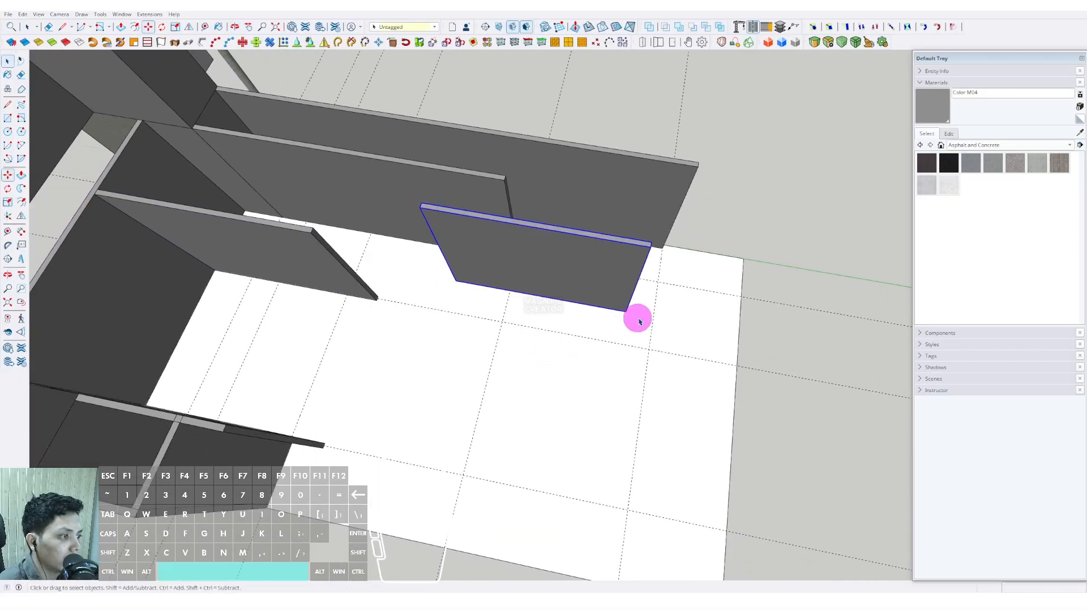
Rotate the wall copy about its bottom end corner until it stands perpendicular to the edge wall
{"action": "middle_click_drag", "start_coordinate": [638, 317], "coordinate": [468, 322], "text": "shift"}
{"action": "scroll", "coordinate": [469, 324], "scroll_direction": "up", "scroll_amount": 5}
{"action": "scroll", "coordinate": [484, 342], "scroll_direction": "up", "scroll_amount": 1}
{"action": "key", "text": "q"}
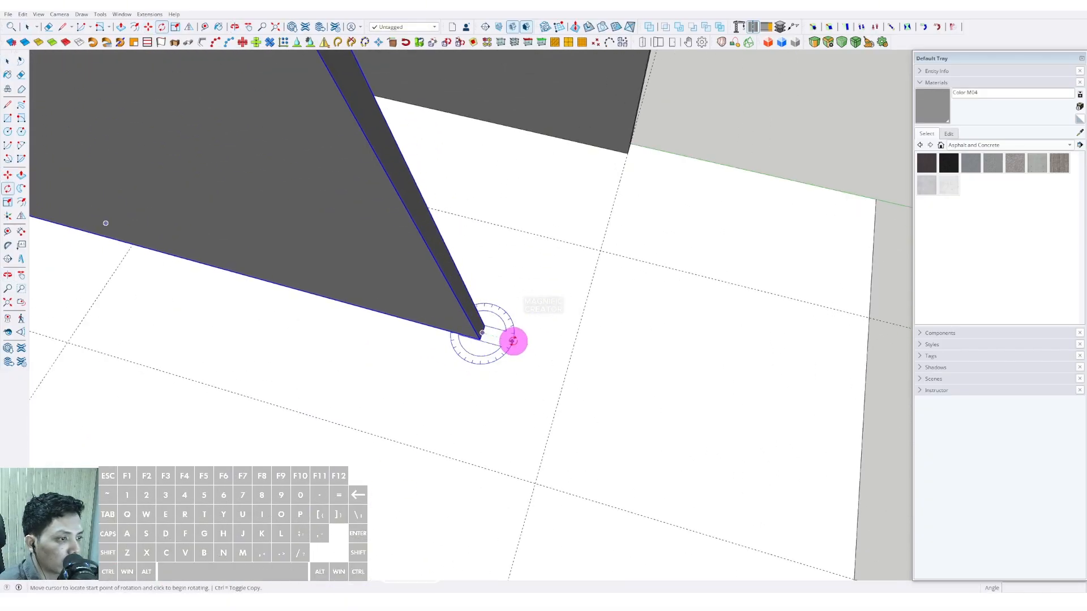
{"action": "left_click", "coordinate": [514, 341]}
{"action": "left_click", "coordinate": [484, 397]}
{"action": "key", "text": "space"}
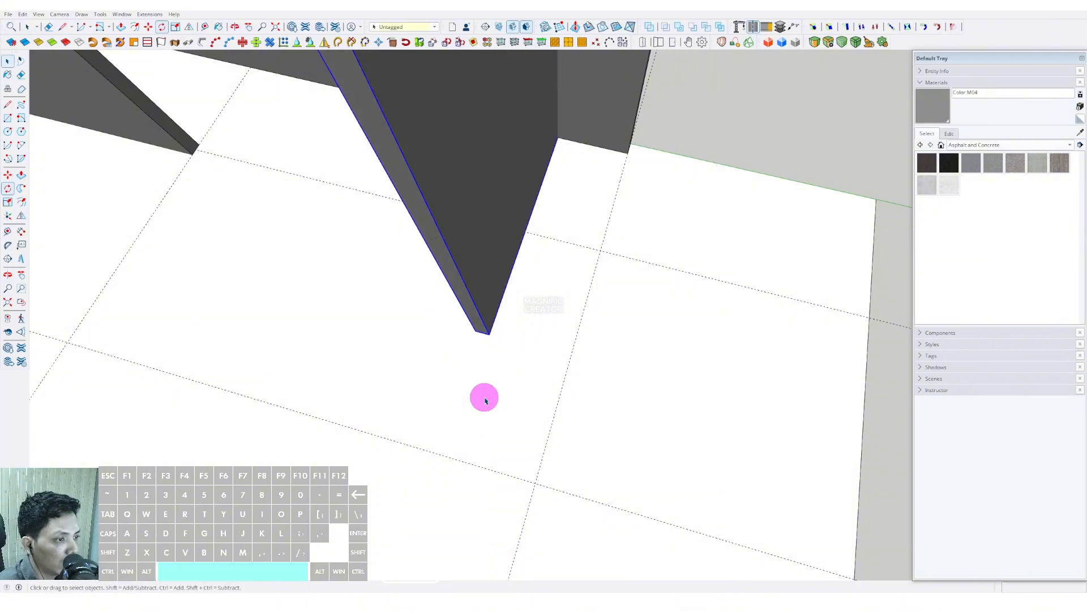
Move the rotated wall by its bottom corner so its end meets the edge wall's inner face
{"action": "middle_click_drag", "start_coordinate": [485, 396], "coordinate": [549, 284]}
{"action": "scroll", "coordinate": [622, 266], "scroll_direction": "up", "scroll_amount": 3}
{"action": "key", "text": "m"}
{"action": "left_click", "coordinate": [616, 261]}
{"action": "scroll", "coordinate": [580, 293], "scroll_direction": "down", "scroll_amount": 3}
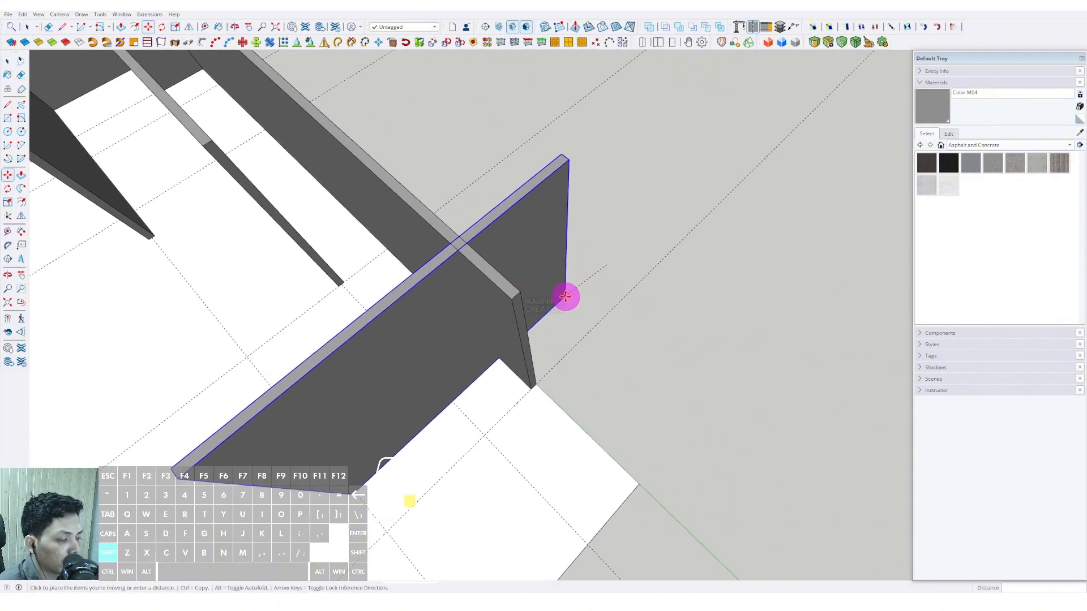
{"action": "left_click", "coordinate": [499, 383]}
{"action": "key", "text": "space"}
Move the rotated wall sideways so its thickness is centred on the farthest guide
{"action": "scroll", "coordinate": [464, 416], "scroll_direction": "down", "scroll_amount": 3}
{"action": "middle_click_drag", "start_coordinate": [410, 453], "coordinate": [692, 264]}
{"action": "scroll", "coordinate": [536, 452], "scroll_direction": "up", "scroll_amount": 2}
{"action": "scroll", "coordinate": [538, 451], "scroll_direction": "up", "scroll_amount": 4}
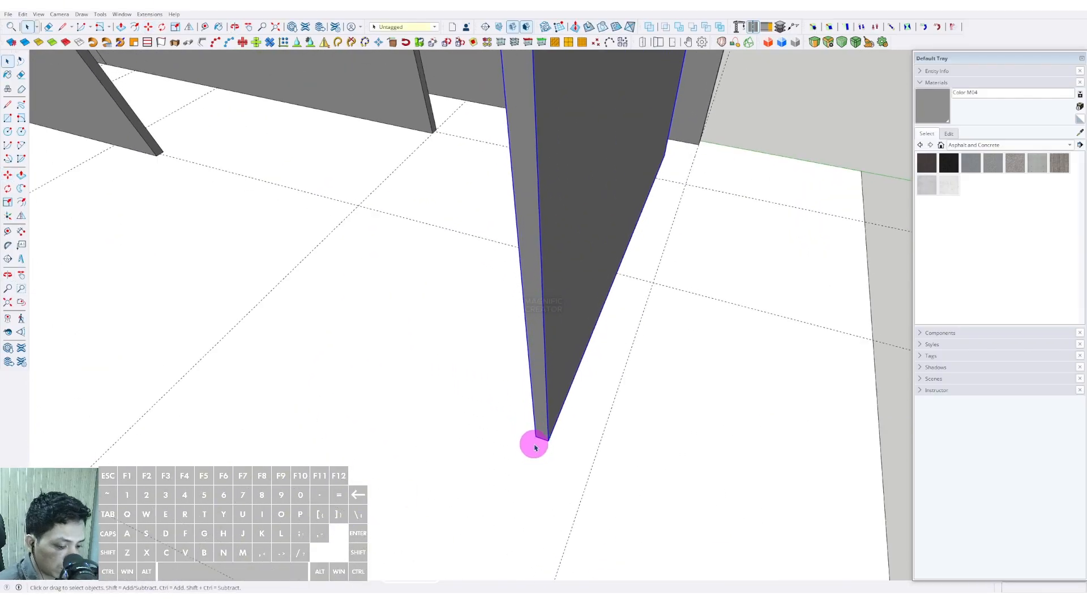
{"action": "key", "text": "m"}
{"action": "left_click", "coordinate": [549, 440]}
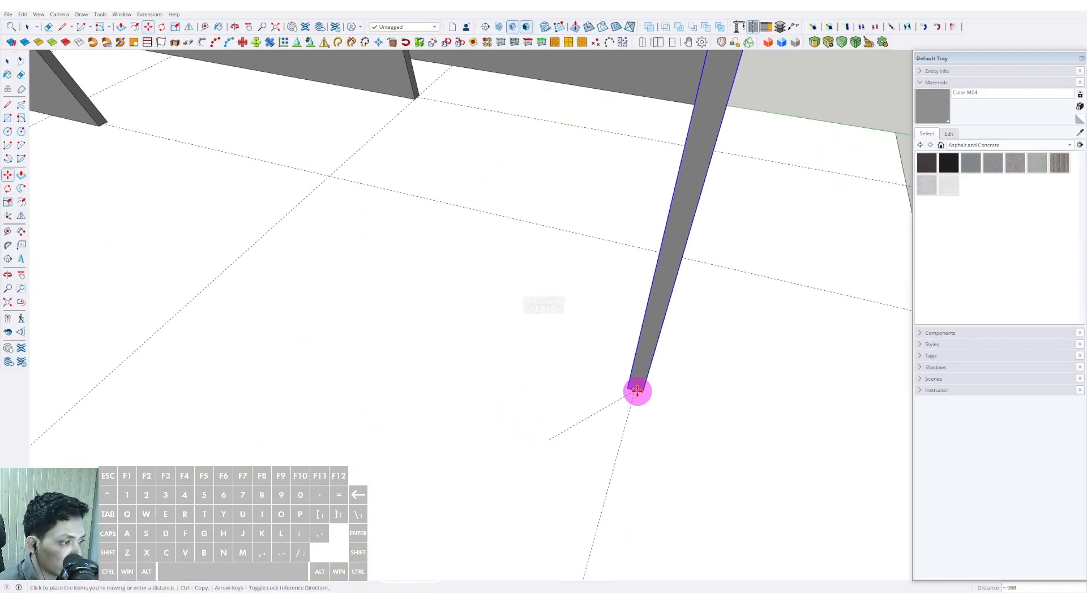
{"action": "scroll", "coordinate": [629, 408], "scroll_direction": "up", "scroll_amount": 2}
{"action": "left_click", "coordinate": [628, 415]}
{"action": "key", "text": "space"}
{"action": "scroll", "coordinate": [570, 473], "scroll_direction": "down", "scroll_amount": 5}
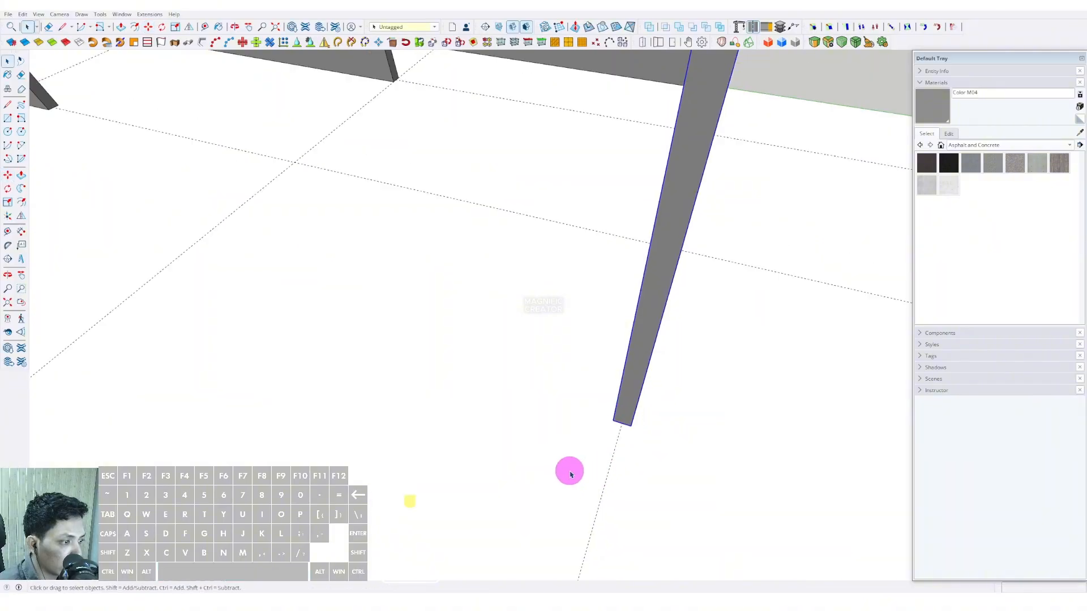
Open the rotated end wall and extend its end face to the edge wall's outer face at the corner
{"action": "middle_click_drag", "start_coordinate": [660, 335], "coordinate": [588, 396]}
{"action": "scroll", "coordinate": [657, 335], "scroll_direction": "down", "scroll_amount": 2}
{"action": "middle_click_drag", "start_coordinate": [589, 396], "coordinate": [532, 357], "text": "shift"}
{"action": "scroll", "coordinate": [657, 337], "scroll_direction": "up", "scroll_amount": 2}
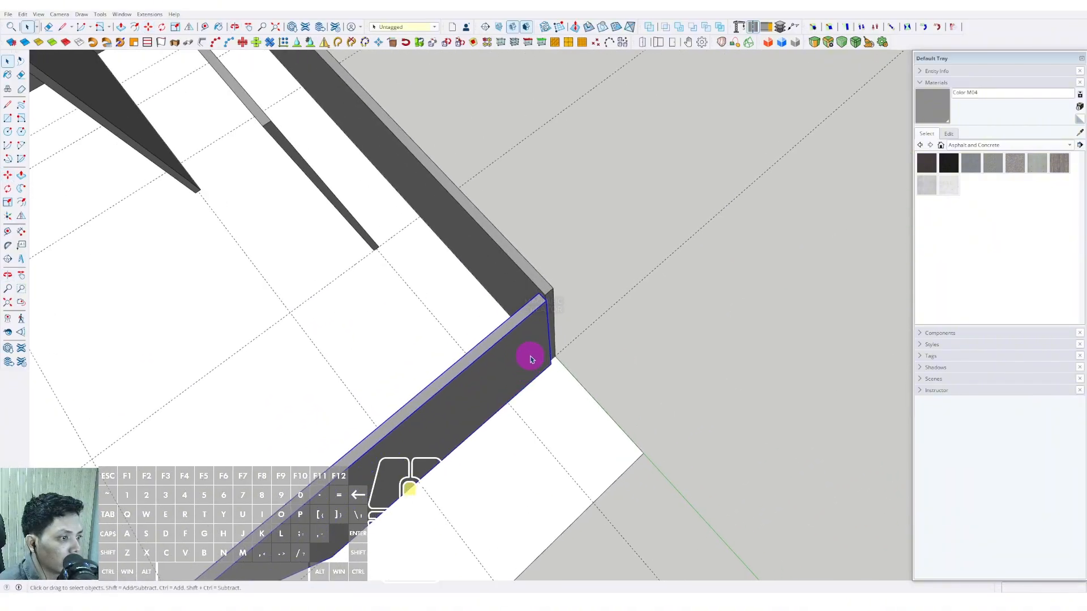
{"action": "double_click", "coordinate": [532, 357]}
{"action": "left_click", "coordinate": [509, 269]}
{"action": "scroll", "coordinate": [551, 325], "scroll_direction": "up", "scroll_amount": 1}
{"action": "key", "text": "space"}
{"action": "double_click", "coordinate": [527, 314]}
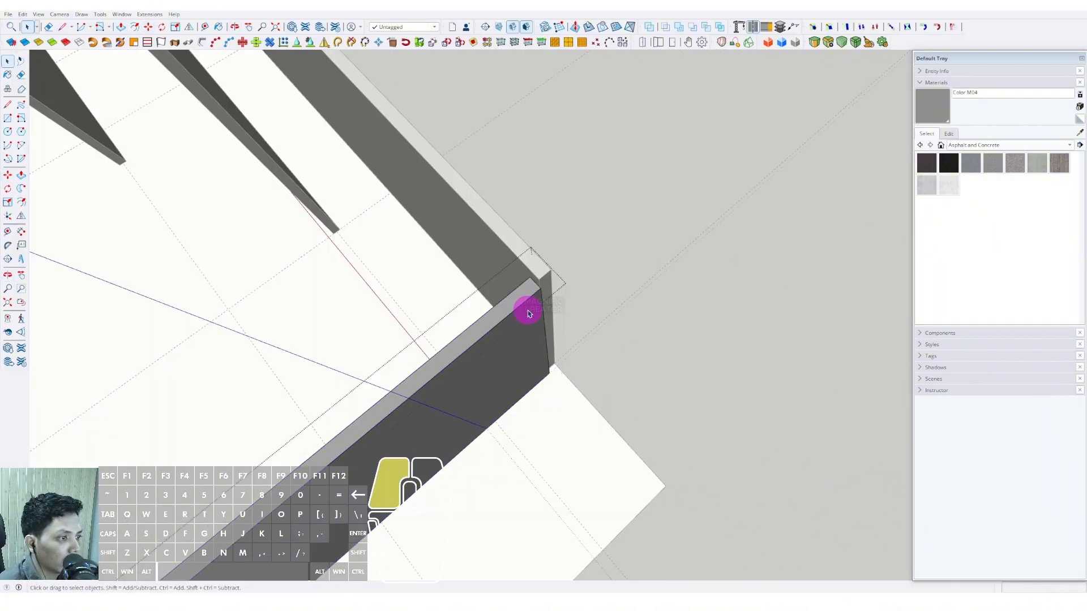
{"action": "left_click", "coordinate": [542, 306]}
{"action": "scroll", "coordinate": [544, 306], "scroll_direction": "up", "scroll_amount": 1}
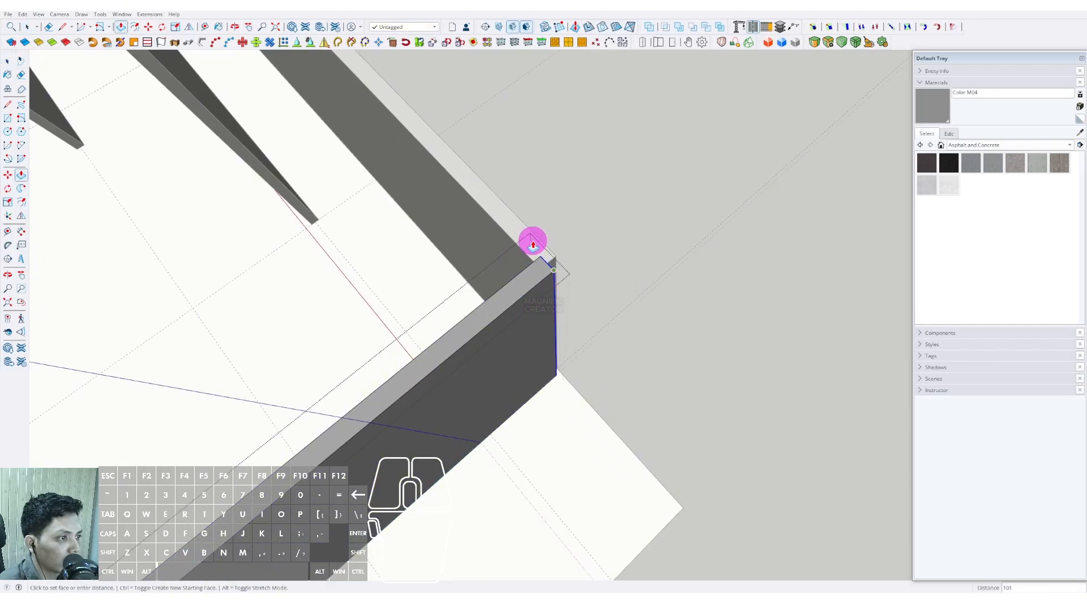
{"action": "left_click", "coordinate": [528, 229]}
{"action": "key", "text": "space"}
Open the edge wall and pull its end face back 75 mm to the end wall's inner face
{"action": "scroll", "coordinate": [524, 235], "scroll_direction": "down", "scroll_amount": 1}
{"action": "double_click", "coordinate": [507, 227]}
{"action": "triple_click", "coordinate": [507, 226]}
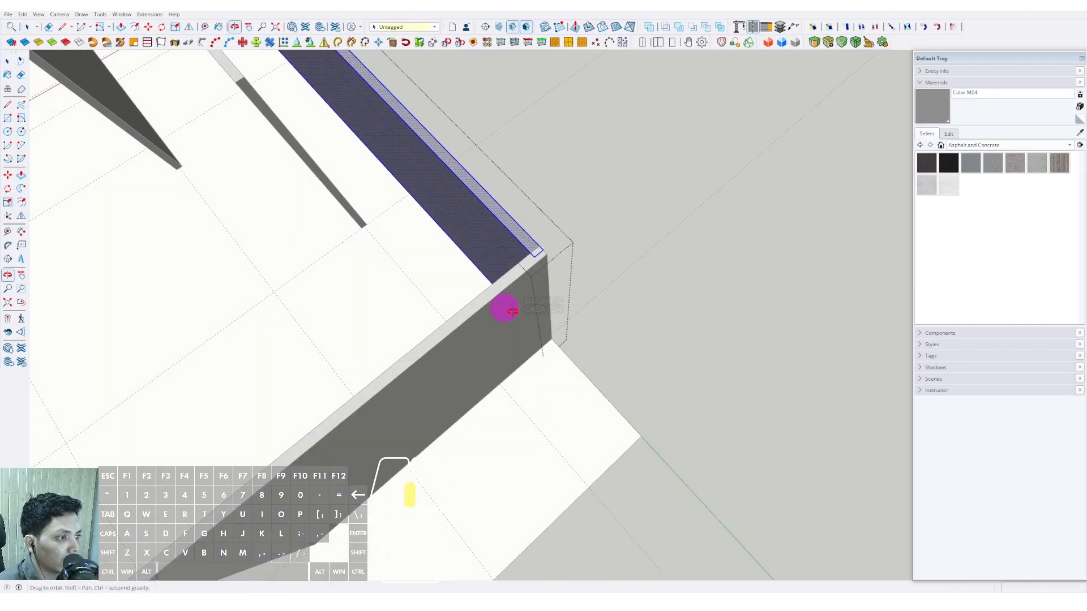
{"action": "middle_click_drag", "start_coordinate": [504, 308], "coordinate": [558, 317]}
{"action": "left_click_drag", "start_coordinate": [483, 208], "coordinate": [596, 409]}
{"action": "scroll", "coordinate": [545, 295], "scroll_direction": "up", "scroll_amount": 2}
{"action": "key", "text": "p"}
{"action": "left_click", "coordinate": [546, 290]}
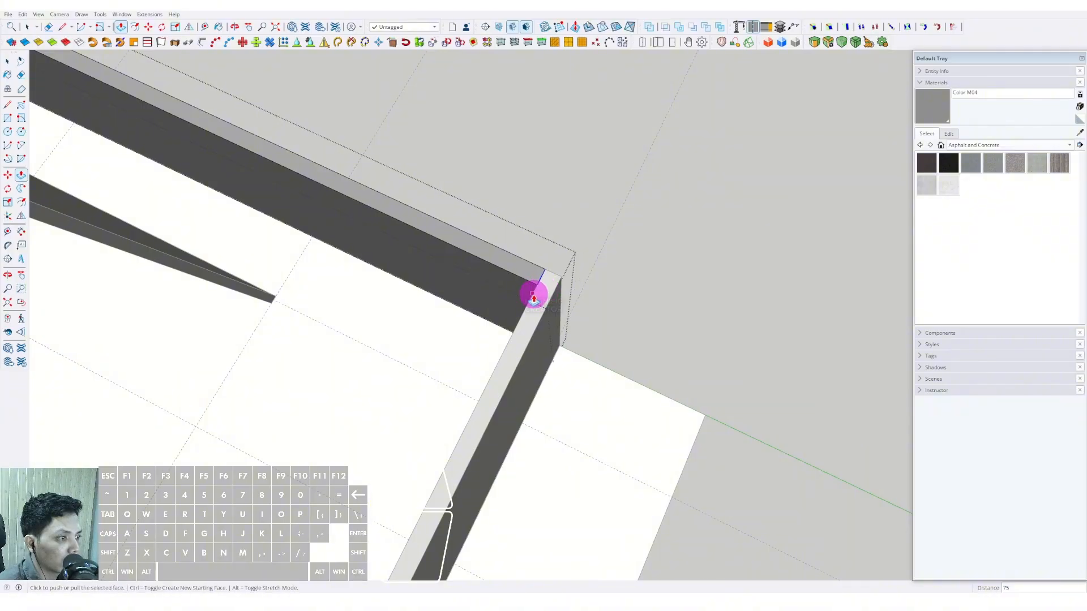
Open the end wall and extend its free end across the floor to the opposite floor edge
{"action": "scroll", "coordinate": [636, 266], "scroll_direction": "down", "scroll_amount": 5}
{"action": "middle_click_drag", "start_coordinate": [636, 267], "coordinate": [674, 357]}
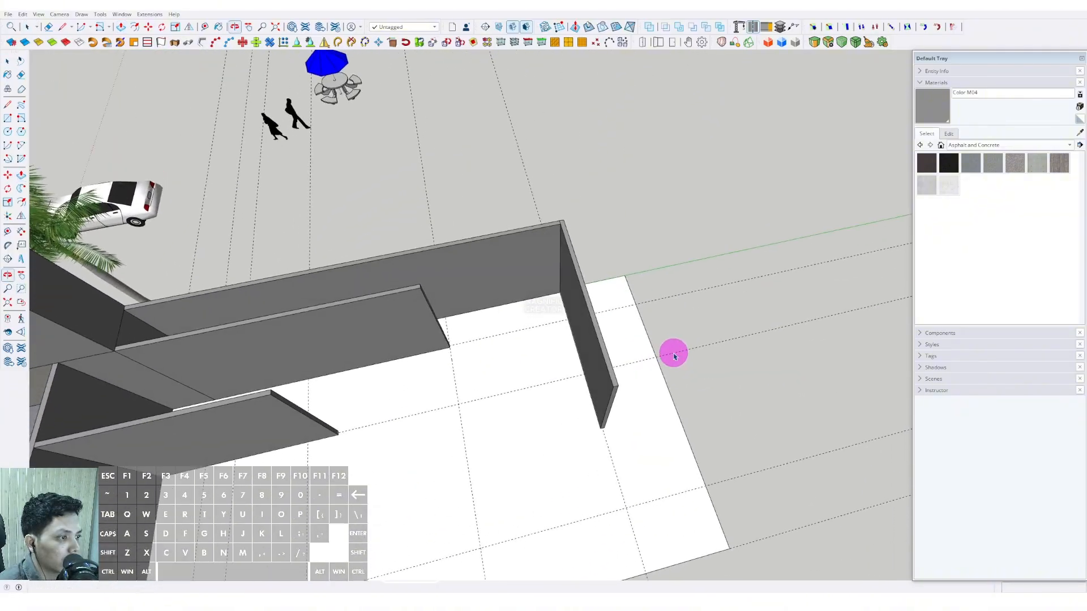
{"action": "scroll", "coordinate": [611, 405], "scroll_direction": "up", "scroll_amount": 2}
{"action": "triple_click", "coordinate": [600, 412]}
{"action": "scroll", "coordinate": [598, 409], "scroll_direction": "down", "scroll_amount": 3}
{"action": "middle_click_drag", "start_coordinate": [599, 409], "coordinate": [652, 324]}
{"action": "scroll", "coordinate": [628, 385], "scroll_direction": "up", "scroll_amount": 4}
{"action": "left_click", "coordinate": [628, 385]}
{"action": "key", "text": "v"}
{"action": "left_click", "coordinate": [630, 377]}
{"action": "scroll", "coordinate": [630, 376], "scroll_direction": "down", "scroll_amount": 4}
{"action": "left_click", "coordinate": [658, 456]}
{"action": "key", "text": "space"}
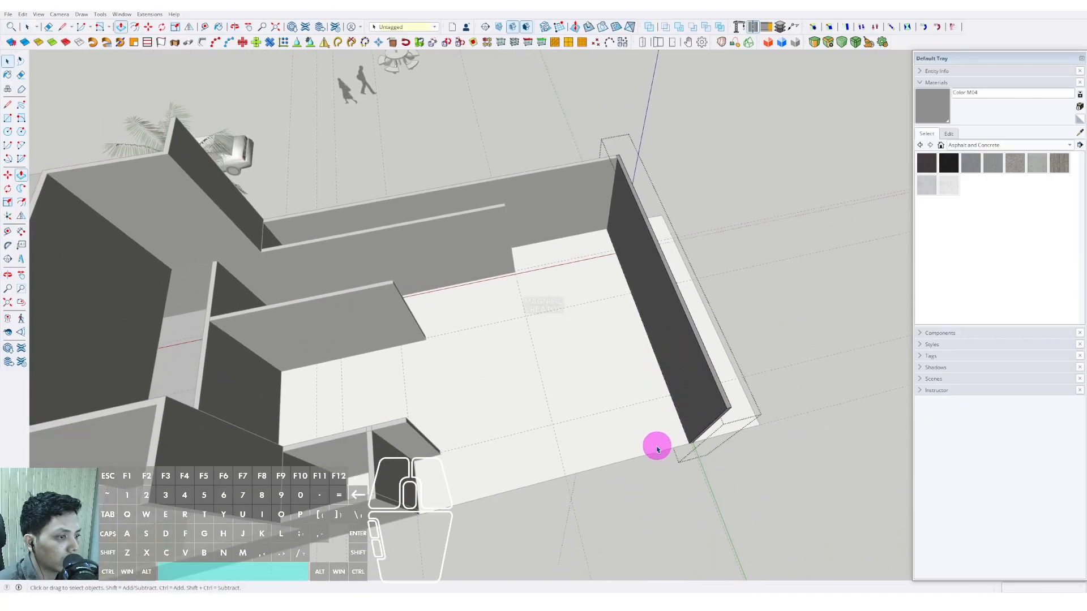
{"action": "middle_click_drag", "start_coordinate": [655, 444], "coordinate": [772, 366]}
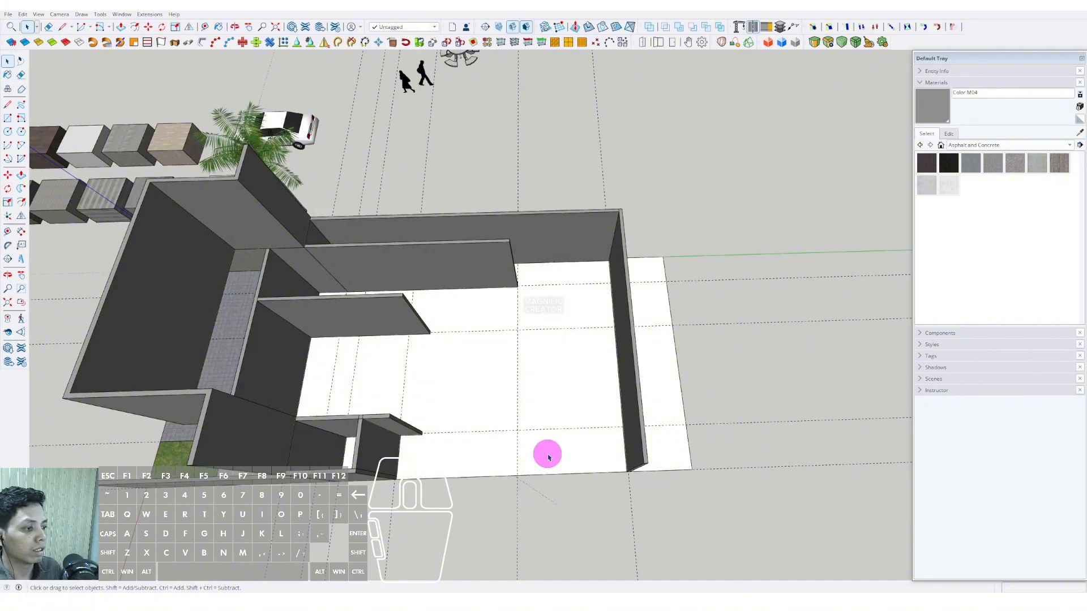
{"action": "middle_click_drag", "start_coordinate": [603, 496], "coordinate": [640, 492]}
{"action": "key", "text": "l"}
{"action": "left_click", "coordinate": [633, 490]}
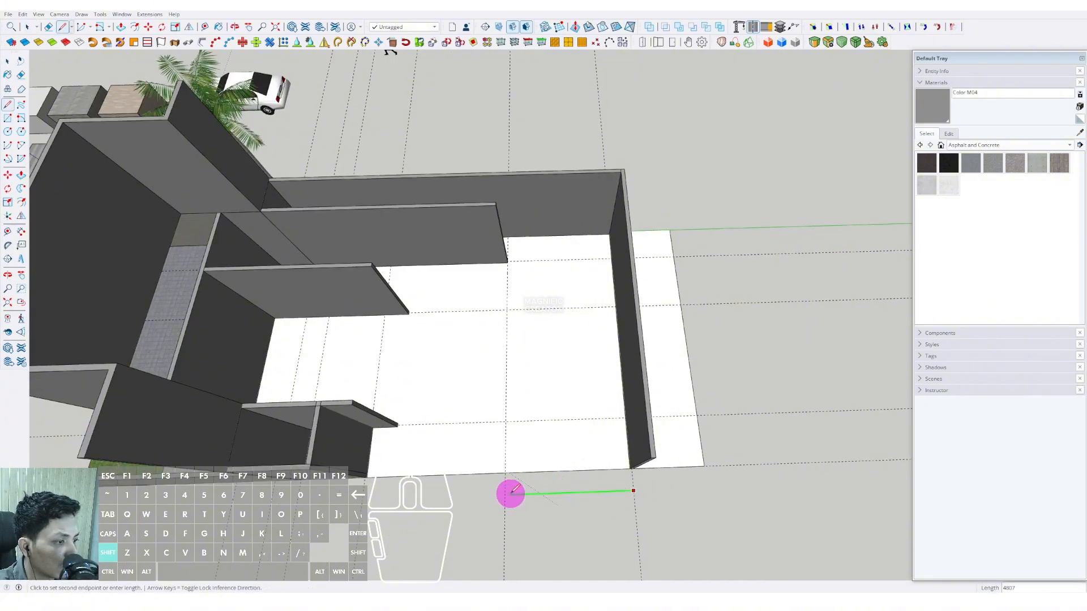
{"action": "key", "text": "space"}
{"action": "scroll", "coordinate": [538, 464], "scroll_direction": "down", "scroll_amount": 3}
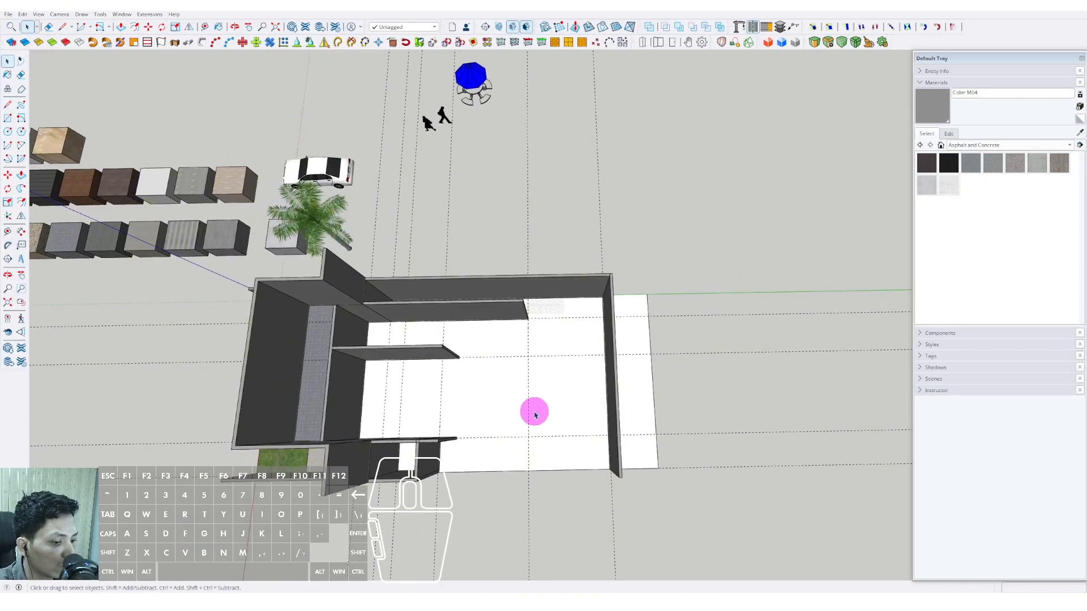
Copy the end wall 5000 mm inward along the green axis onto the parallel guide across the floor
{"action": "scroll", "coordinate": [566, 419], "scroll_direction": "up", "scroll_amount": 4}
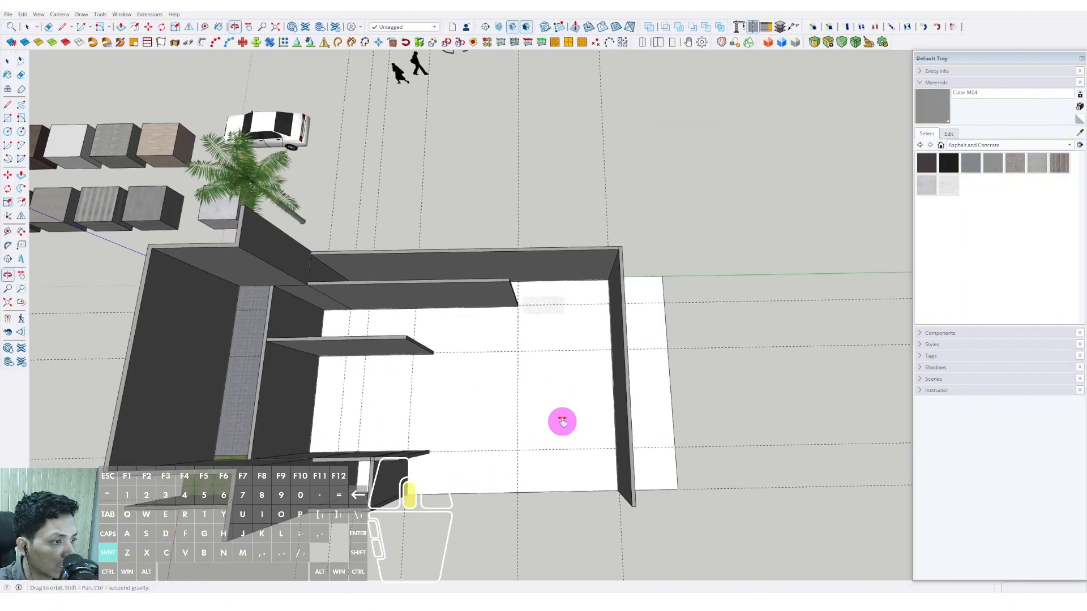
{"action": "middle_click_drag", "start_coordinate": [580, 427], "coordinate": [578, 439]}
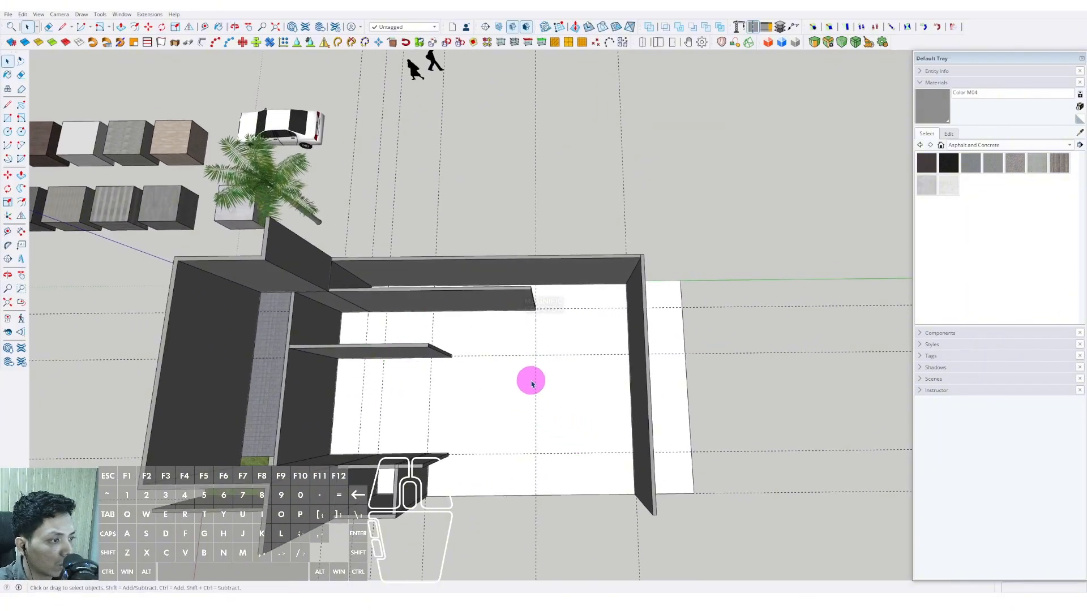
{"action": "scroll", "coordinate": [532, 385], "scroll_direction": "down", "scroll_amount": 2}
{"action": "mouse_move", "coordinate": [532, 386]}
{"action": "middle_mouse_down", "text": "shift"}
{"action": "mouse_move", "coordinate": [534, 439]}
{"action": "mouse_move", "coordinate": [526, 381]}
{"action": "mouse_move", "coordinate": [523, 391]}
{"action": "middle_mouse_up", "text": "shift"}
{"action": "middle_click_drag", "start_coordinate": [541, 453], "coordinate": [548, 373], "text": "shift"}
{"action": "scroll", "coordinate": [616, 414], "scroll_direction": "up", "scroll_amount": 4}
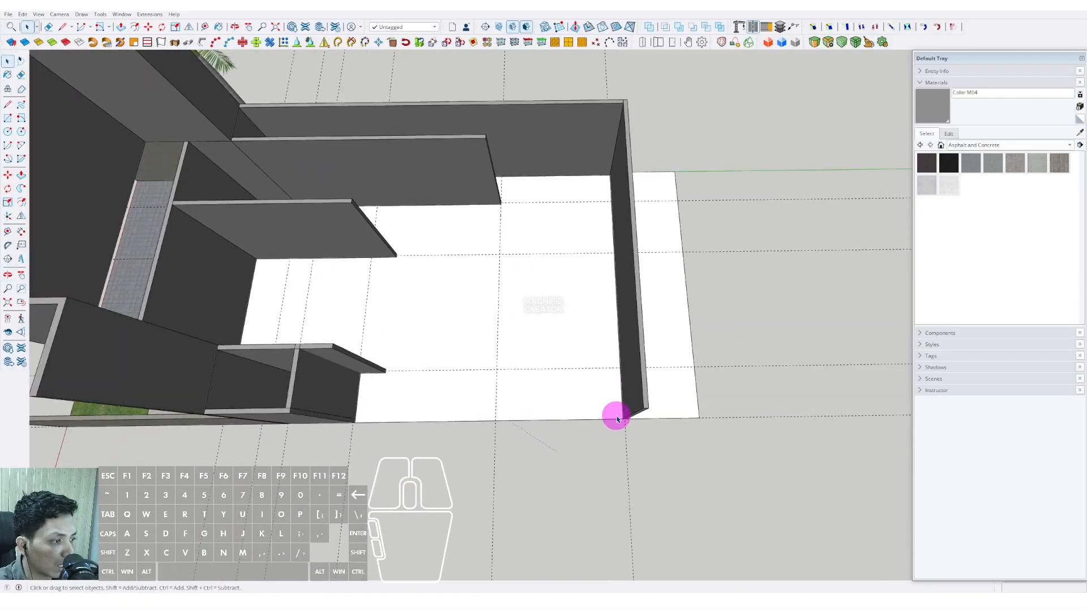
{"action": "middle_click_drag", "start_coordinate": [616, 416], "coordinate": [626, 380]}
{"action": "left_click", "coordinate": [635, 416]}
{"action": "scroll", "coordinate": [635, 416], "scroll_direction": "up", "scroll_amount": 2}
{"action": "scroll", "coordinate": [635, 416], "scroll_direction": "up", "scroll_amount": 1}
{"action": "key", "text": "m"}
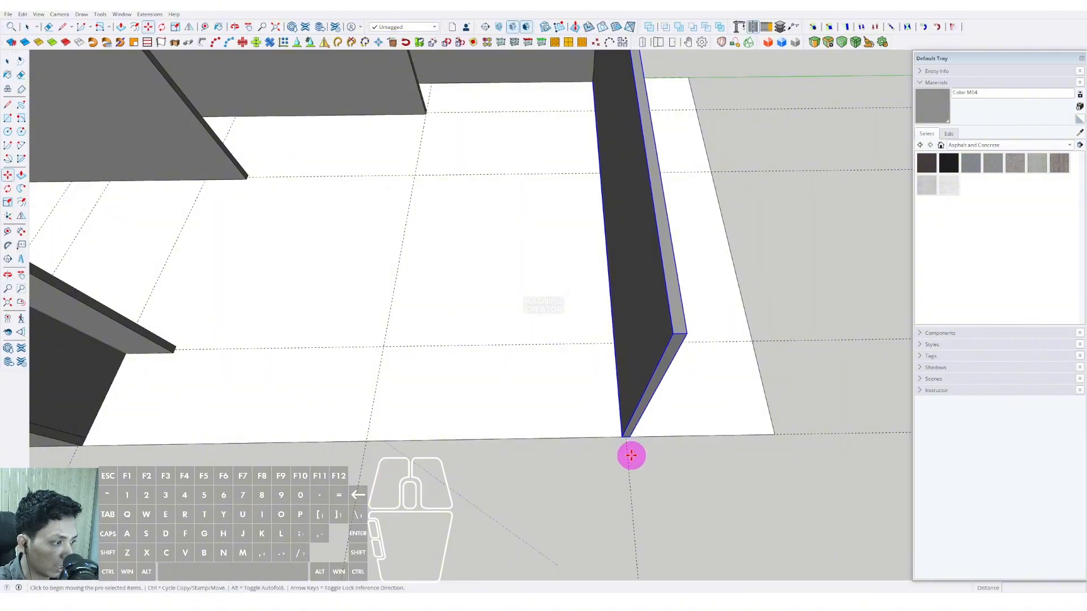
{"action": "left_click", "coordinate": [627, 448]}
{"action": "scroll", "coordinate": [586, 451], "scroll_direction": "down", "scroll_amount": 4}
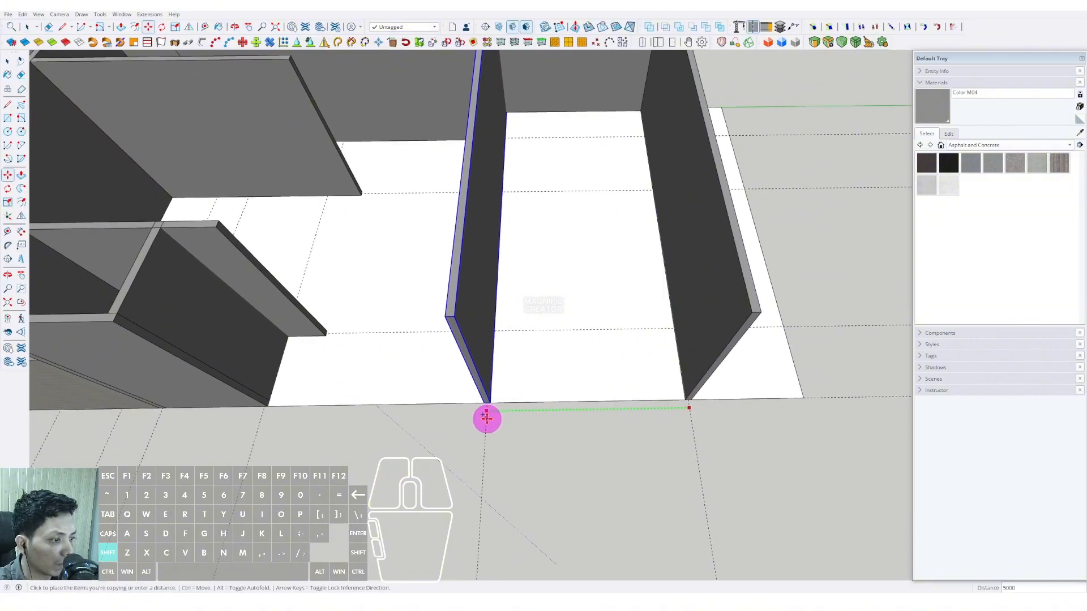
{"action": "left_click", "coordinate": [486, 419]}
{"action": "key", "text": "space"}
Open the copied cross wall and push its far end face back, leaving a short partition at the open floor edge
{"action": "scroll", "coordinate": [557, 361], "scroll_direction": "down", "scroll_amount": 5}
{"action": "middle_click_drag", "start_coordinate": [532, 322], "coordinate": [523, 374]}
{"action": "middle_click_drag", "start_coordinate": [524, 374], "coordinate": [519, 320], "text": "shift"}
{"action": "scroll", "coordinate": [509, 286], "scroll_direction": "up", "scroll_amount": 2}
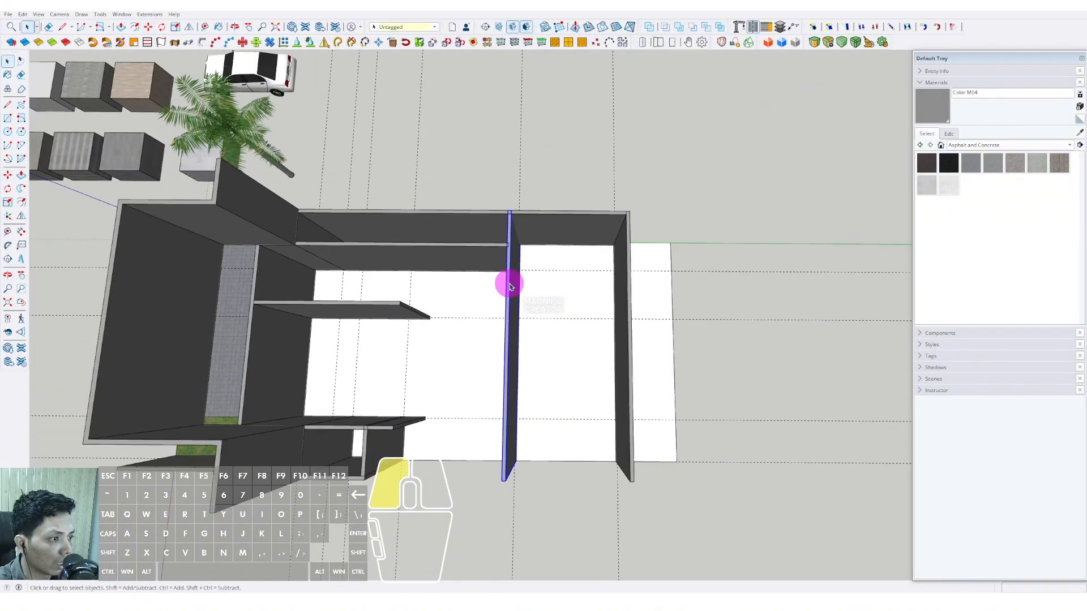
{"action": "triple_click", "coordinate": [508, 284]}
{"action": "scroll", "coordinate": [517, 218], "scroll_direction": "up", "scroll_amount": 2}
{"action": "key", "text": "p"}
{"action": "left_click", "coordinate": [507, 204]}
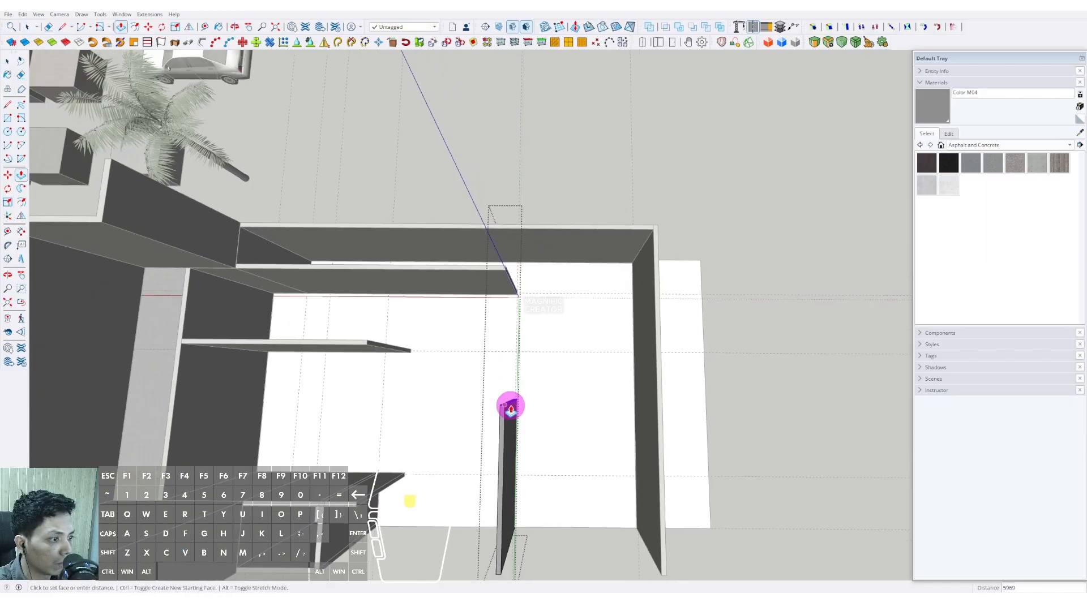
{"action": "left_click", "coordinate": [525, 443]}
{"action": "key", "text": "space"}
{"action": "scroll", "coordinate": [528, 454], "scroll_direction": "down", "scroll_amount": 2}
{"action": "middle_click_drag", "start_coordinate": [529, 456], "coordinate": [533, 405], "text": "shift"}
{"action": "middle_click_drag", "start_coordinate": [533, 405], "coordinate": [538, 376]}
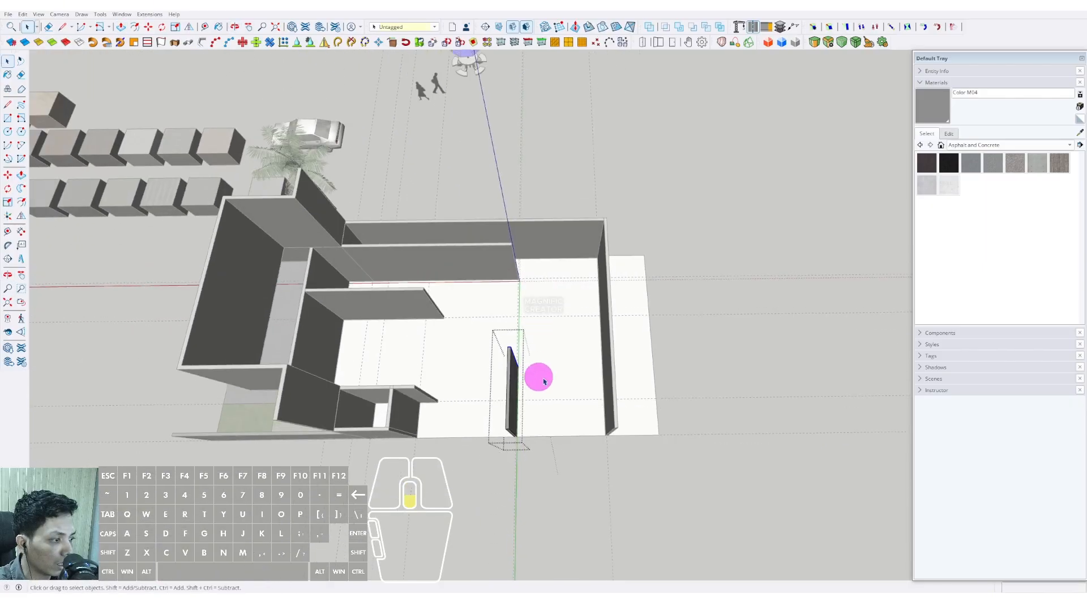
{"action": "left_click", "coordinate": [717, 378]}
Copy the short outer wall beside the yard along the floor edge to the corner of the new short partition
{"action": "scroll", "coordinate": [431, 434], "scroll_direction": "up", "scroll_amount": 2}
{"action": "middle_click_drag", "start_coordinate": [386, 447], "coordinate": [485, 372]}
{"action": "left_click", "coordinate": [488, 371]}
{"action": "scroll", "coordinate": [487, 369], "scroll_direction": "up", "scroll_amount": 5}
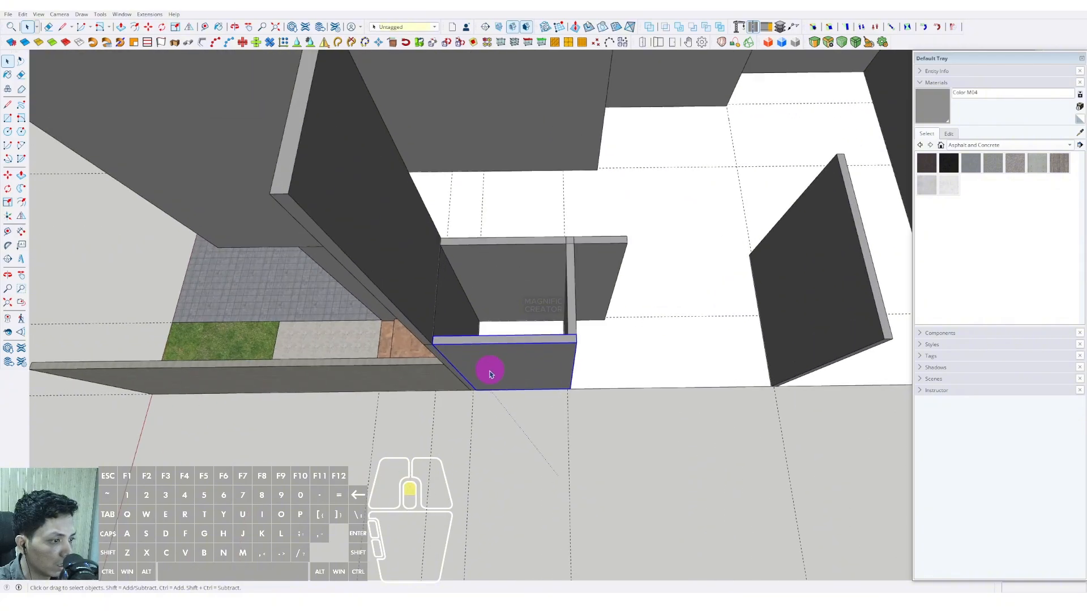
{"action": "key", "text": "m"}
{"action": "left_click", "coordinate": [473, 395]}
{"action": "key", "text": "ctrl"}
{"action": "scroll", "coordinate": [594, 384], "scroll_direction": "down", "scroll_amount": 4}
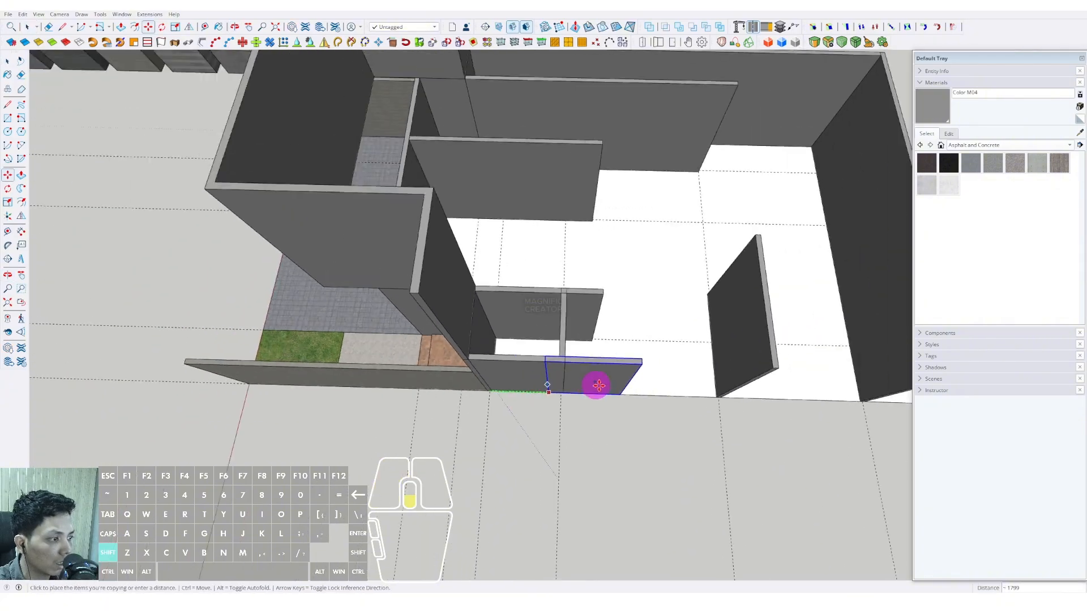
{"action": "scroll", "coordinate": [490, 343], "scroll_direction": "up", "scroll_amount": 2}
{"action": "left_click", "coordinate": [477, 338]}
{"action": "scroll", "coordinate": [538, 347], "scroll_direction": "up", "scroll_amount": 5}
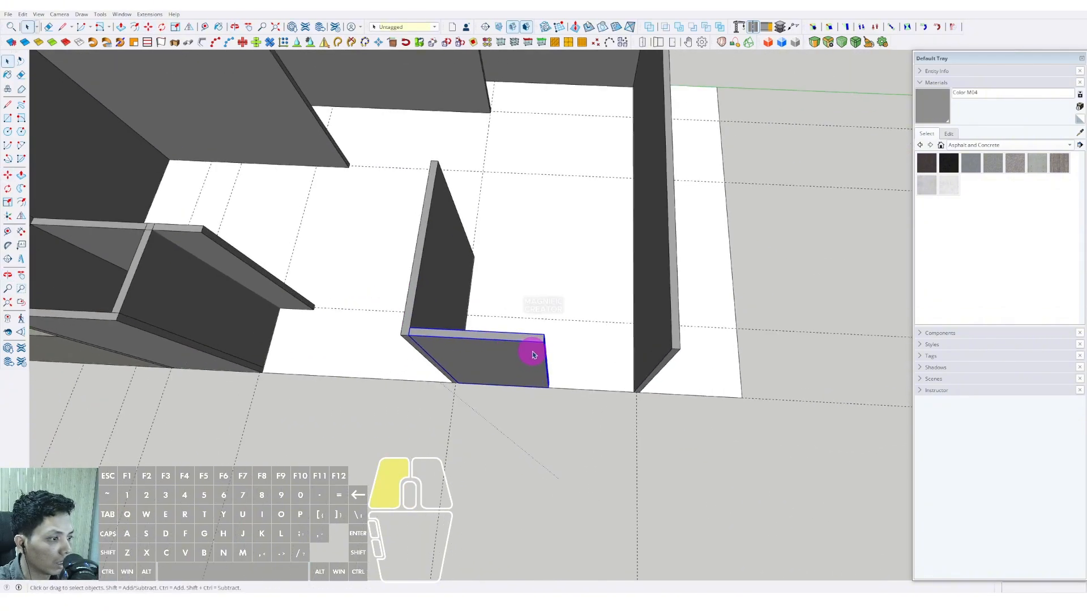
Open the copied edge wall and extend its end face 2350 mm to the end wall's outer face
{"action": "double_click", "coordinate": [529, 352]}
{"action": "key", "text": "p"}
{"action": "left_click", "coordinate": [543, 347]}
{"action": "left_click", "coordinate": [672, 303]}
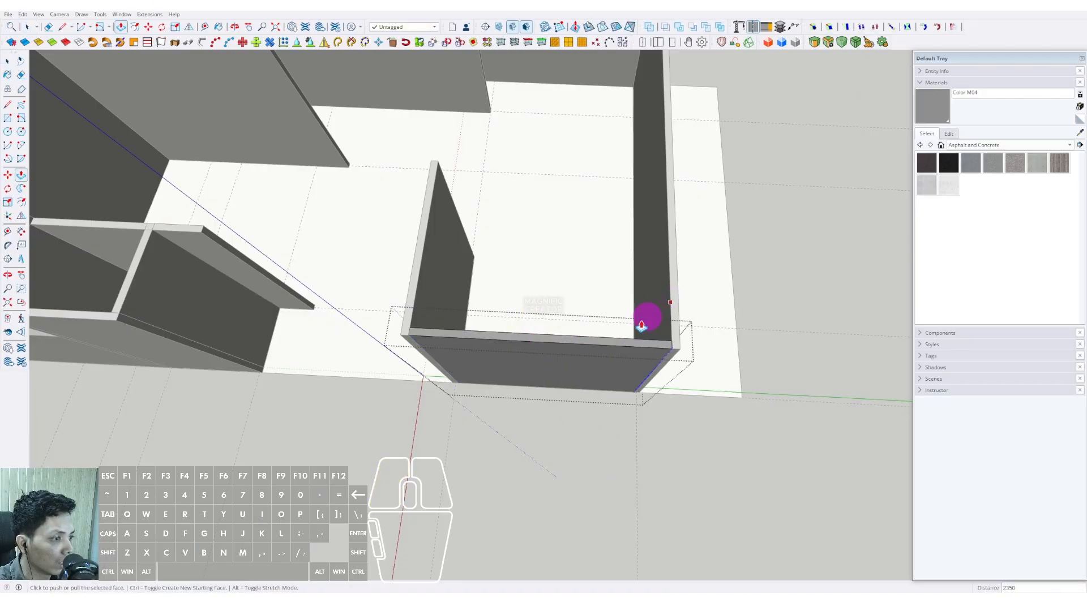
{"action": "key", "text": "space"}
{"action": "scroll", "coordinate": [482, 416], "scroll_direction": "down", "scroll_amount": 2}
{"action": "left_click", "coordinate": [757, 316]}
Place a guide parallel to the floor's long edge with the Tape Measure, offset inward from that edge near the short partition's end
{"action": "middle_click_drag", "start_coordinate": [694, 363], "coordinate": [543, 413]}
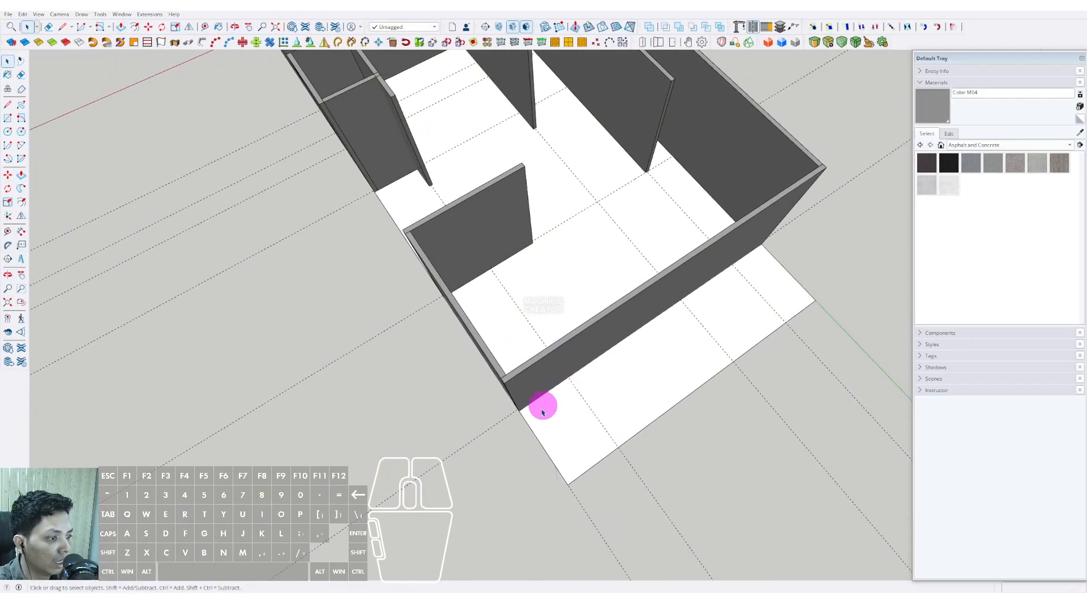
{"action": "left_click", "coordinate": [6, 235]}
{"action": "scroll", "coordinate": [514, 432], "scroll_direction": "up", "scroll_amount": 1}
{"action": "left_click", "coordinate": [531, 423]}
{"action": "scroll", "coordinate": [595, 396], "scroll_direction": "down", "scroll_amount": 2}
{"action": "middle_click_drag", "start_coordinate": [594, 397], "coordinate": [560, 410], "text": "shift"}
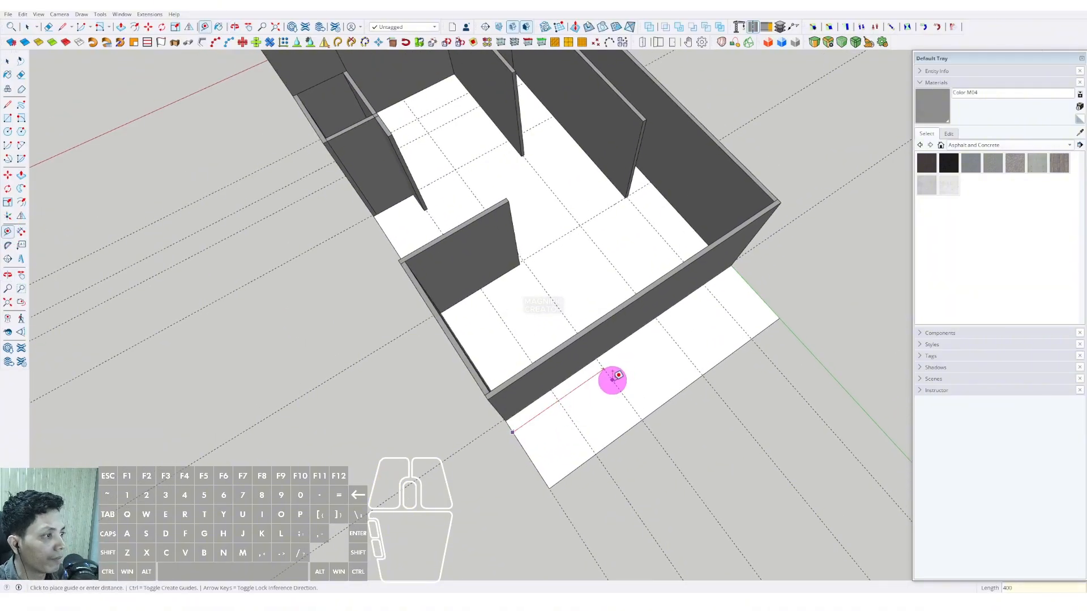
{"action": "scroll", "coordinate": [521, 325], "scroll_direction": "down", "scroll_amount": 2}
{"action": "middle_click_drag", "start_coordinate": [521, 297], "coordinate": [562, 292], "text": "shift"}
{"action": "scroll", "coordinate": [514, 282], "scroll_direction": "up", "scroll_amount": 3}
{"action": "key", "text": "space"}
Open the short partition and move its free end onto the new guide
{"action": "double_click", "coordinate": [542, 272]}
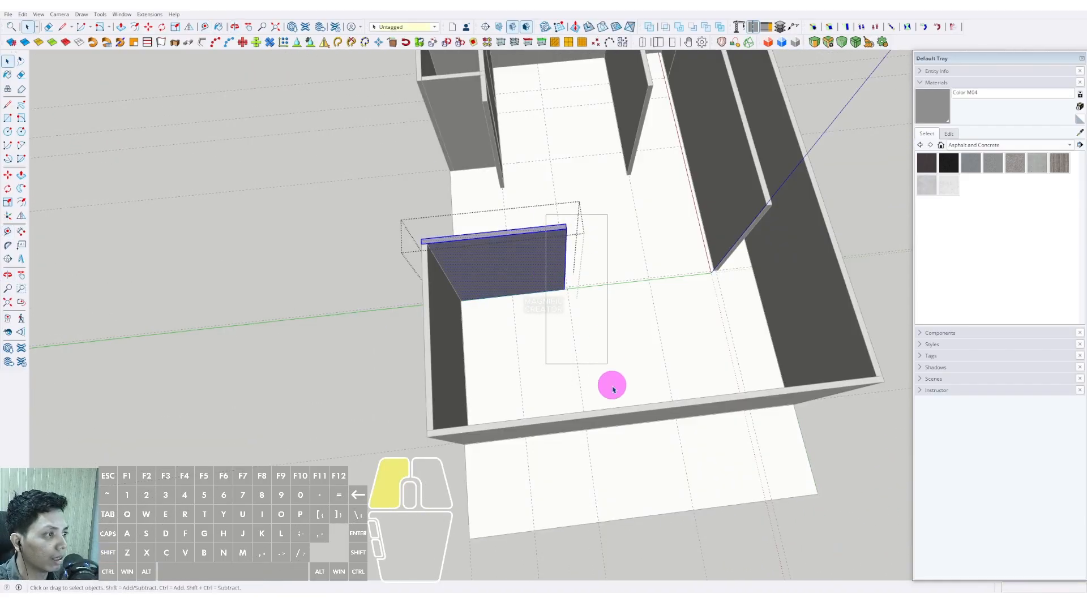
{"action": "scroll", "coordinate": [564, 285], "scroll_direction": "up", "scroll_amount": 2}
{"action": "key", "text": "v"}
{"action": "left_click", "coordinate": [568, 298]}
{"action": "key", "text": "space"}
{"action": "scroll", "coordinate": [569, 300], "scroll_direction": "down", "scroll_amount": 2}
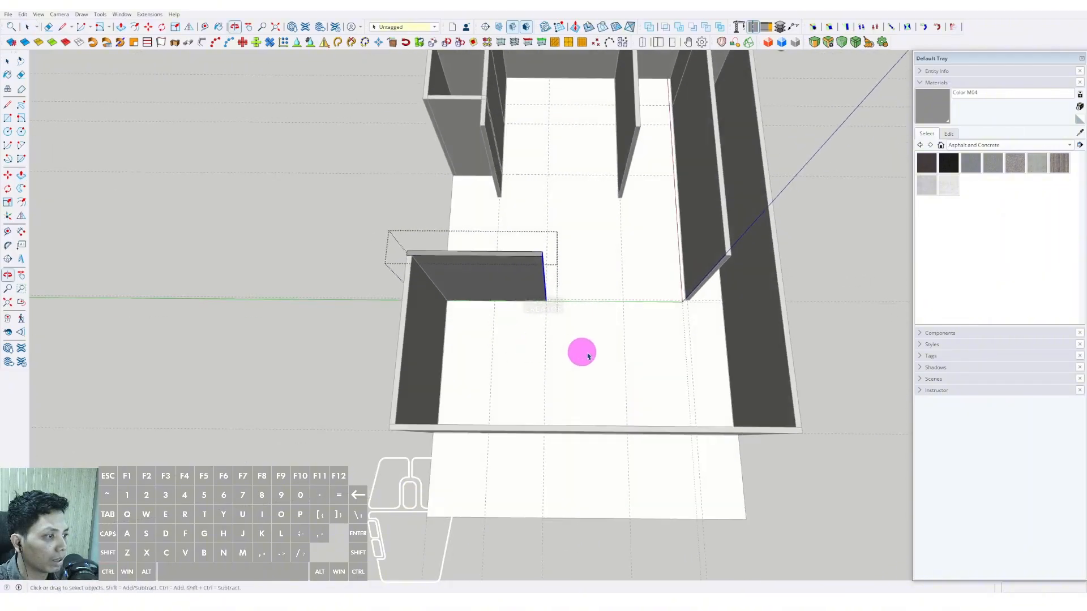
{"action": "left_click", "coordinate": [329, 358]}
Examine the short partition's free end at the guide and the floor strip beyond the end wall
{"action": "scroll", "coordinate": [585, 282], "scroll_direction": "up", "scroll_amount": 3}
{"action": "middle_click_drag", "start_coordinate": [531, 316], "coordinate": [394, 341]}
{"action": "left_click", "coordinate": [519, 304]}
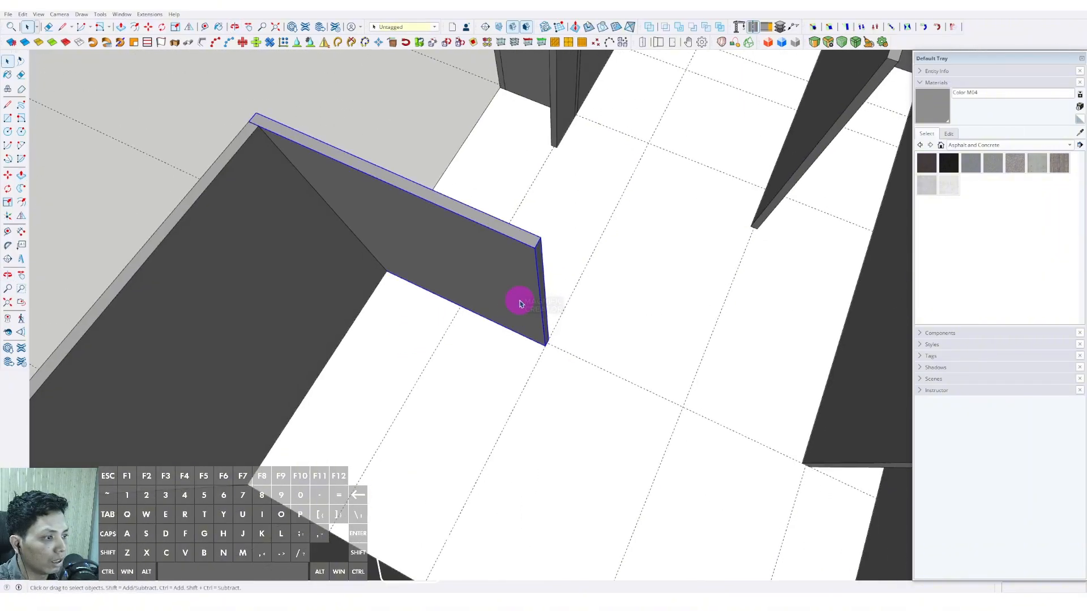
{"action": "scroll", "coordinate": [550, 351], "scroll_direction": "down", "scroll_amount": 2}
{"action": "middle_click_drag", "start_coordinate": [550, 350], "coordinate": [678, 293]}
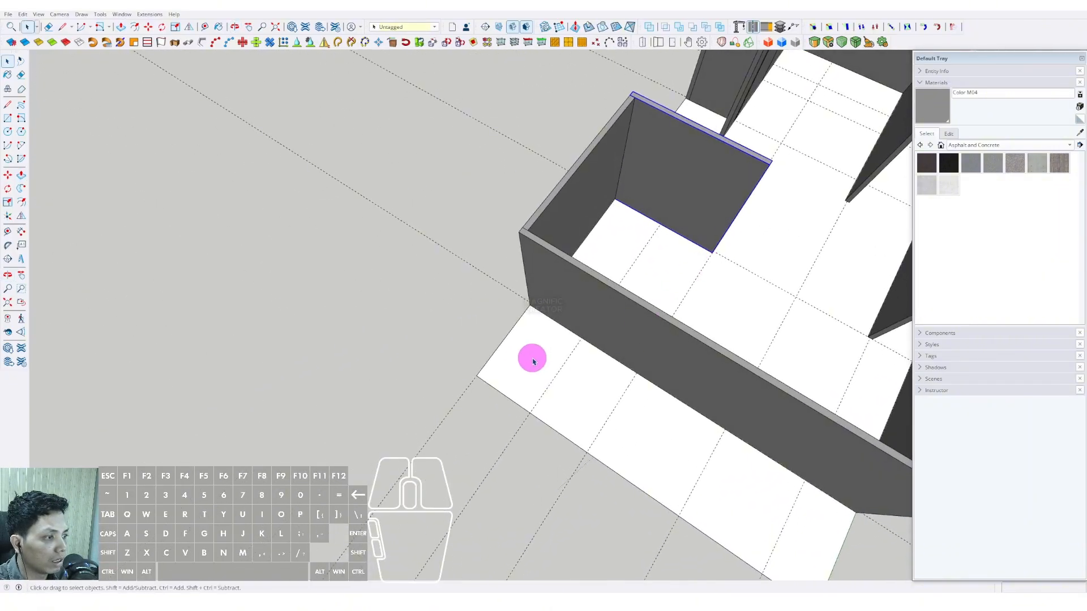
{"action": "scroll", "coordinate": [533, 361], "scroll_direction": "down", "scroll_amount": 3}
{"action": "middle_click_drag", "start_coordinate": [556, 374], "coordinate": [512, 331], "text": "shift"}
{"action": "middle_click_drag", "start_coordinate": [512, 331], "coordinate": [536, 417]}
Open the floor and move its front edge outward about 8200 mm beyond the end wall
{"action": "left_click", "coordinate": [569, 360]}
{"action": "scroll", "coordinate": [567, 361], "scroll_direction": "down", "scroll_amount": 2}
{"action": "double_click", "coordinate": [488, 384]}
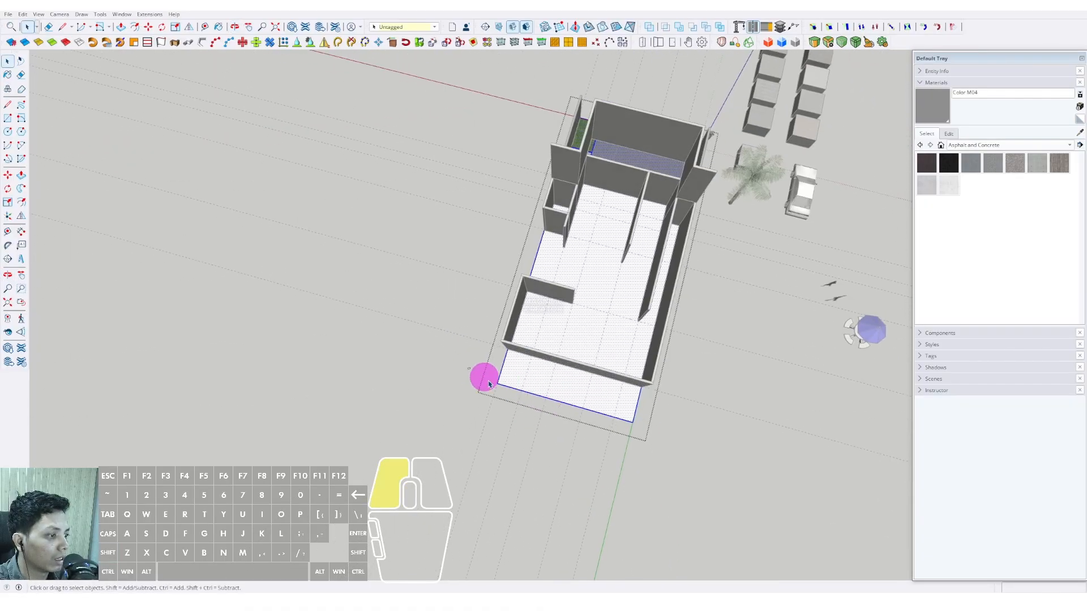
{"action": "middle_click_drag", "start_coordinate": [489, 384], "coordinate": [567, 371]}
{"action": "scroll", "coordinate": [419, 373], "scroll_direction": "up", "scroll_amount": 3}
{"action": "key", "text": "m"}
{"action": "left_click", "coordinate": [572, 509]}
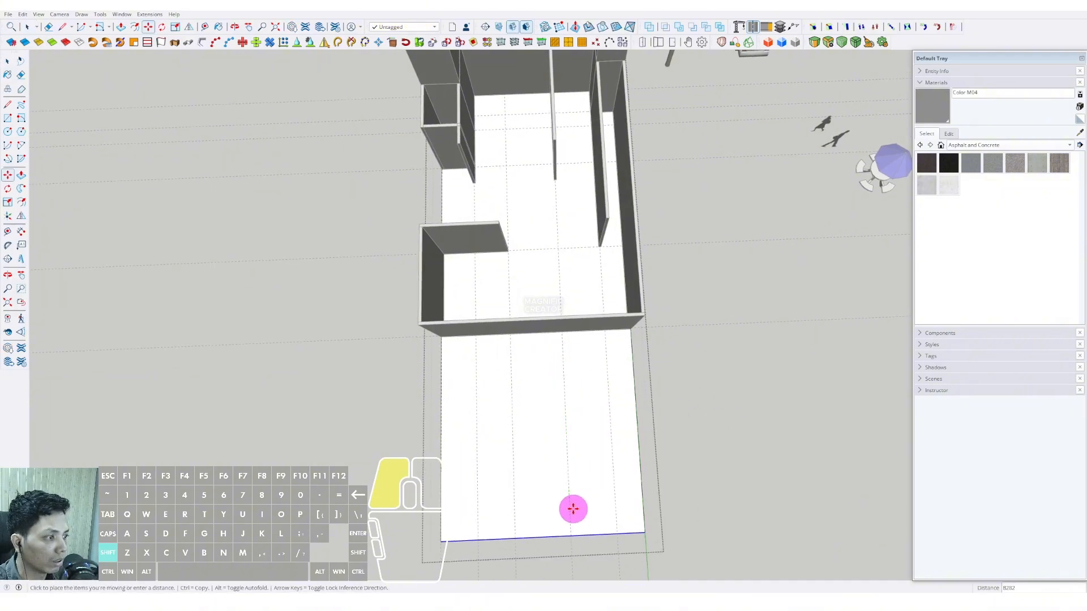
{"action": "key", "text": "space"}
Copy the small room's outer edge wall inward onto the guide at the short partition's free end
{"action": "middle_click_drag", "start_coordinate": [572, 509], "coordinate": [711, 415]}
{"action": "scroll", "coordinate": [553, 381], "scroll_direction": "up", "scroll_amount": 5}
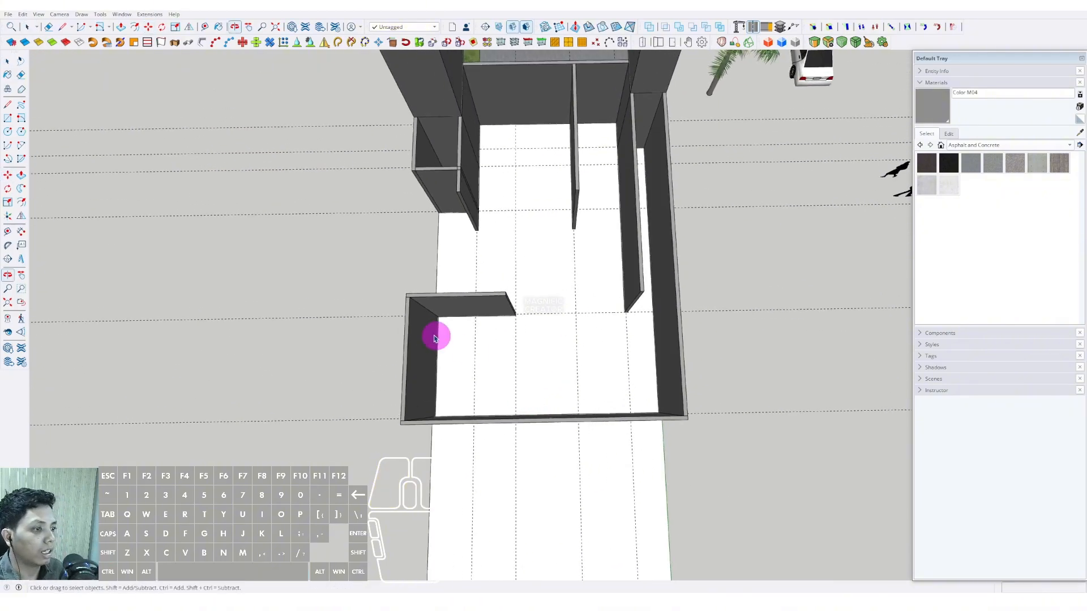
{"action": "scroll", "coordinate": [528, 339], "scroll_direction": "up", "scroll_amount": 5}
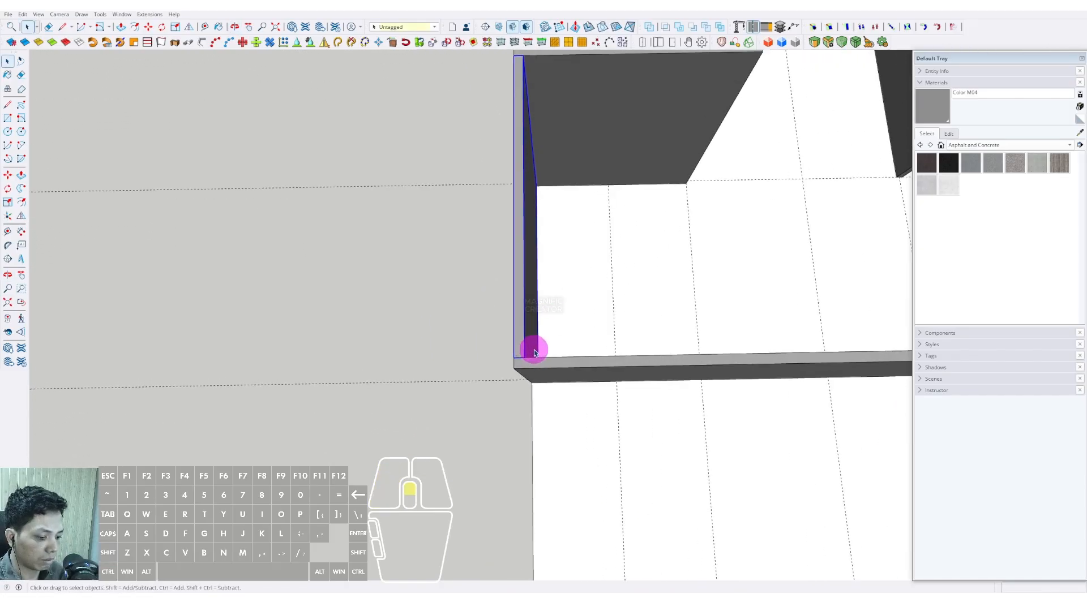
{"action": "key", "text": "m"}
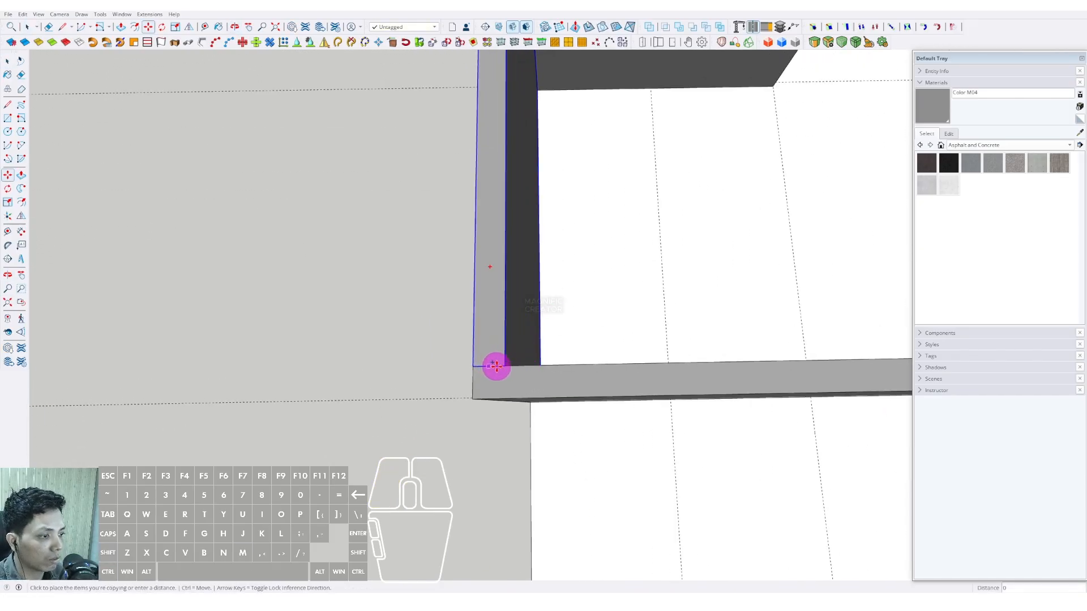
{"action": "scroll", "coordinate": [556, 369], "scroll_direction": "down", "scroll_amount": 3, "text": "shift"}
{"action": "middle_click_drag", "start_coordinate": [557, 371], "coordinate": [487, 277], "text": "shift"}
{"action": "middle_click_drag", "start_coordinate": [692, 362], "coordinate": [587, 328], "text": "shift"}
{"action": "left_click", "coordinate": [626, 342]}
{"action": "key", "text": "space"}
Extend the short partition's end face to the copied wall's outer face to close the small room's corner
{"action": "scroll", "coordinate": [563, 242], "scroll_direction": "up", "scroll_amount": 3}
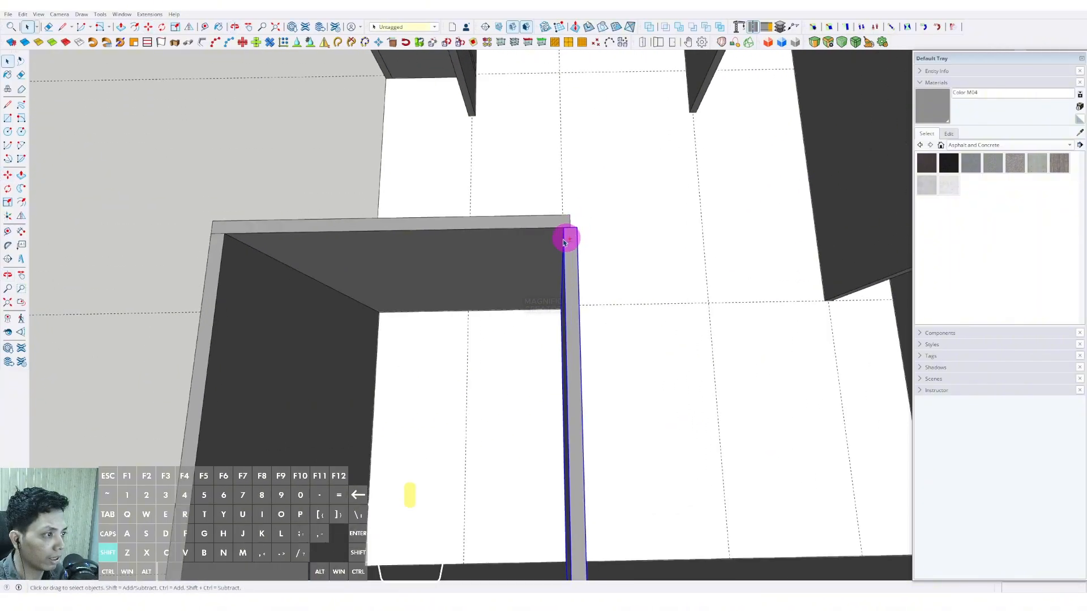
{"action": "middle_click_drag", "start_coordinate": [564, 242], "coordinate": [538, 379]}
{"action": "key", "text": "p"}
{"action": "left_click", "coordinate": [568, 294]}
{"action": "key", "text": "space"}
{"action": "scroll", "coordinate": [578, 289], "scroll_direction": "down", "scroll_amount": 5}
{"action": "left_click", "coordinate": [389, 237]}
Place a guide parallel to the end wall across the extended floor, offset outward from the end wall's guide
{"action": "scroll", "coordinate": [574, 312], "scroll_direction": "down", "scroll_amount": 3}
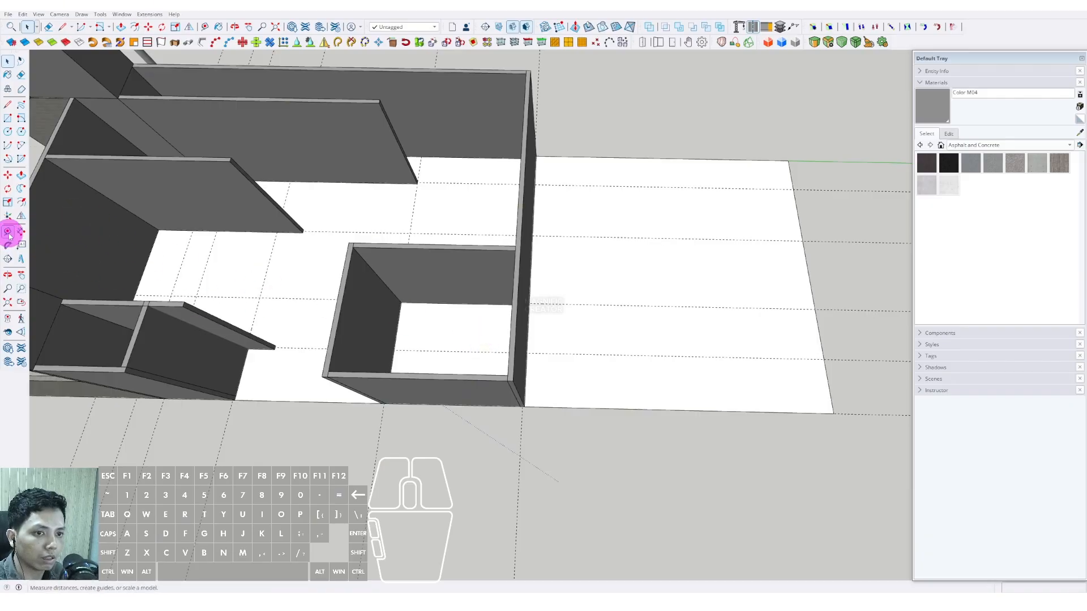
{"action": "scroll", "coordinate": [517, 432], "scroll_direction": "up", "scroll_amount": 2}
{"action": "left_click", "coordinate": [516, 416]}
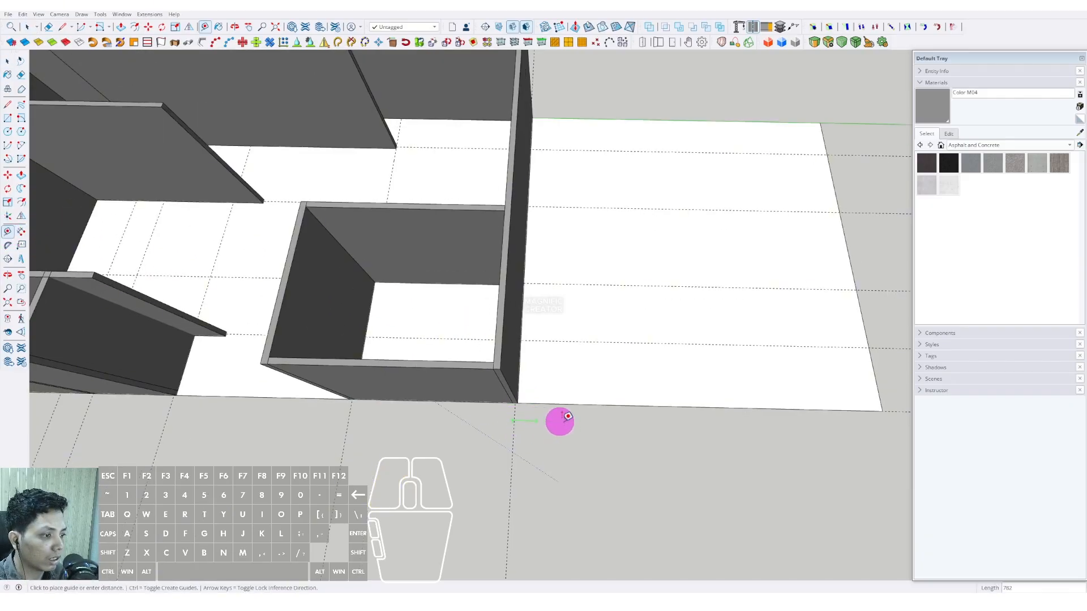
{"action": "key", "text": "space"}
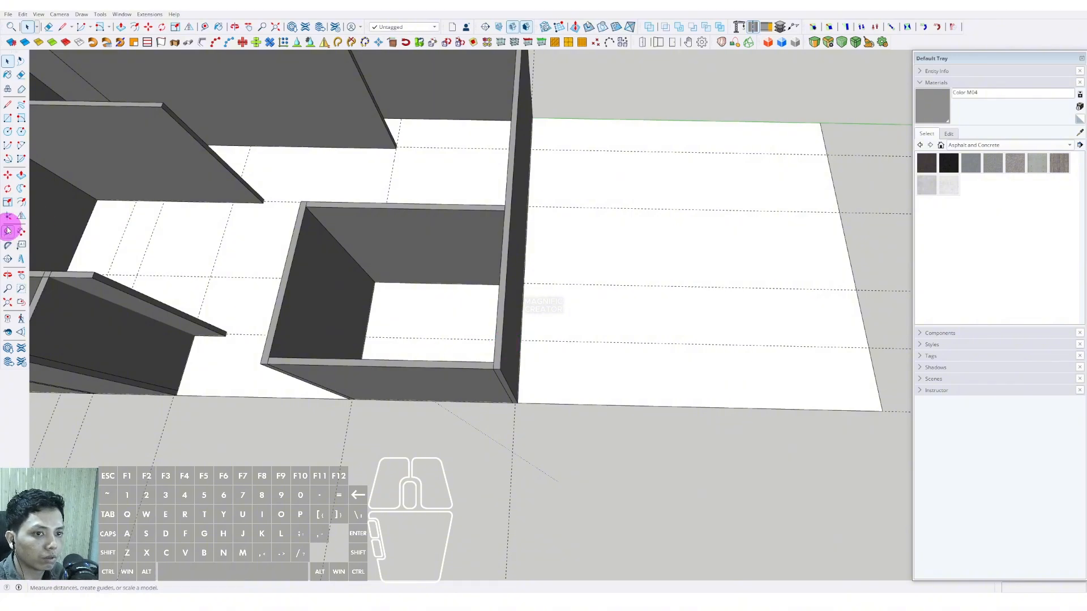
{"action": "scroll", "coordinate": [518, 411], "scroll_direction": "up", "scroll_amount": 1}
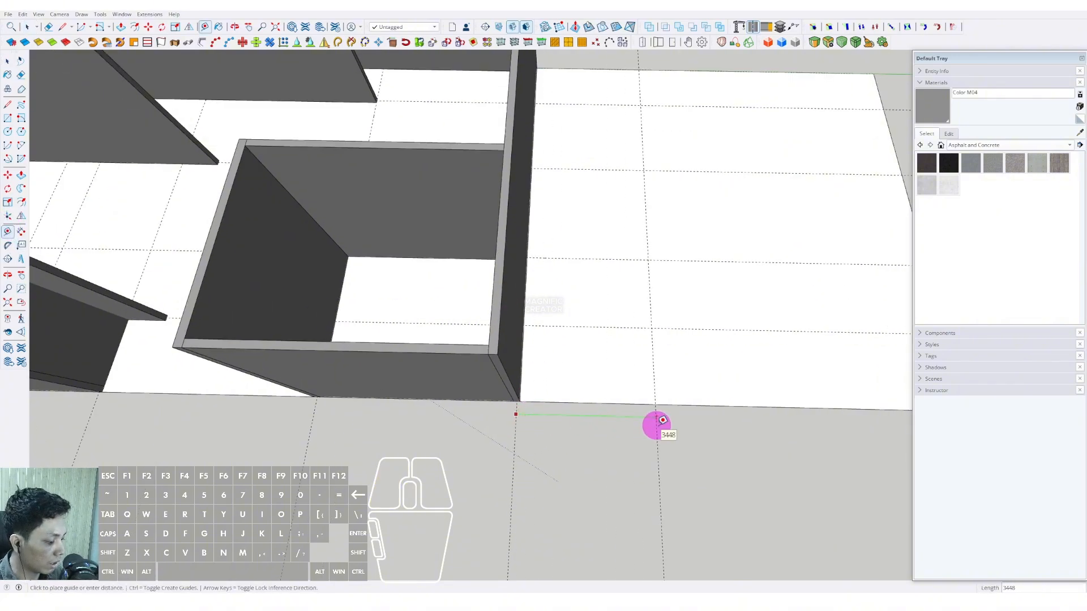
{"action": "scroll", "coordinate": [529, 391], "scroll_direction": "down", "scroll_amount": 2}
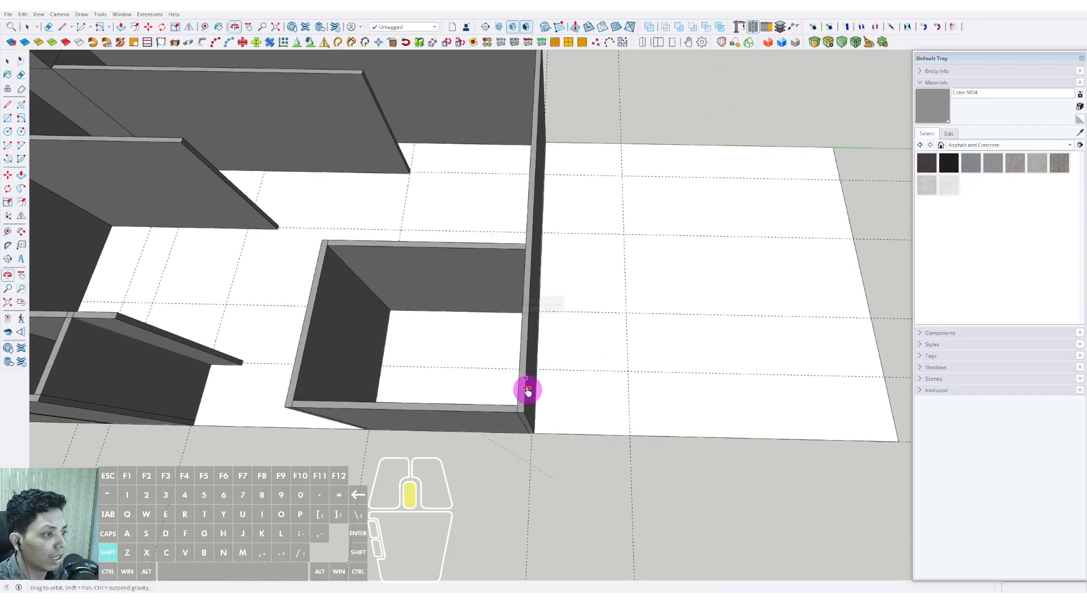
{"action": "key", "text": "space"}
Copy the small room's outer edge wall along the floor edge so it starts at the end wall's outer corner
{"action": "middle_click_drag", "start_coordinate": [551, 406], "coordinate": [439, 333]}
{"action": "key", "text": "m"}
{"action": "left_click", "coordinate": [366, 306]}
{"action": "key", "text": "ctrl"}
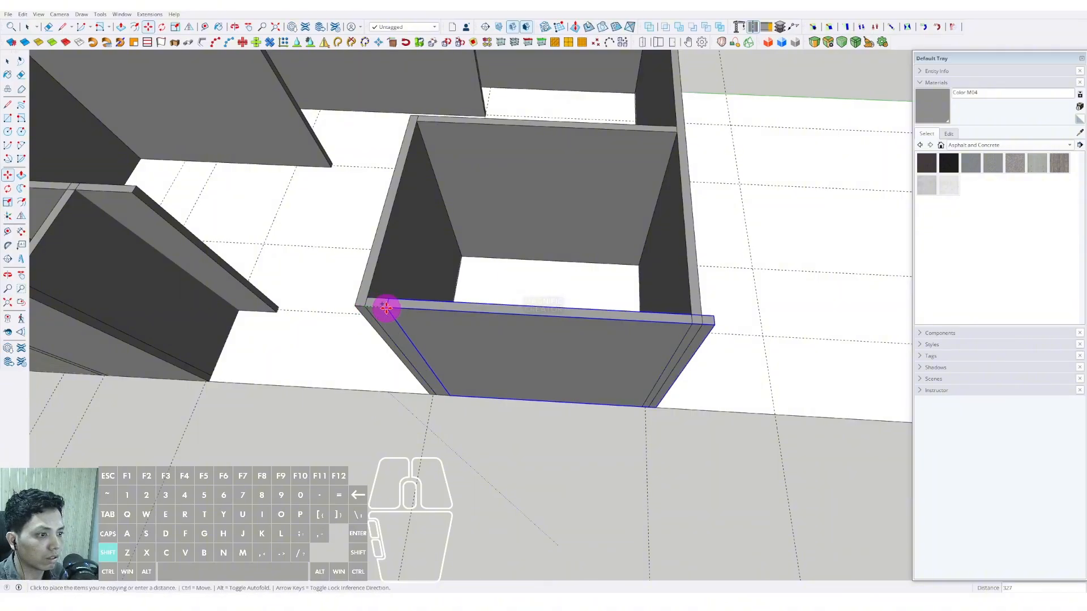
{"action": "scroll", "coordinate": [386, 307], "scroll_direction": "down", "scroll_amount": 1}
{"action": "middle_click_drag", "start_coordinate": [498, 313], "coordinate": [368, 304], "text": "shift"}
{"action": "left_click", "coordinate": [541, 311]}
{"action": "key", "text": "space"}
{"action": "scroll", "coordinate": [575, 325], "scroll_direction": "down", "scroll_amount": 1}
Open the copied outer wall and push its free end face back to the new guide on the extended floor
{"action": "scroll", "coordinate": [566, 381], "scroll_direction": "up", "scroll_amount": 1}
{"action": "middle_click_drag", "start_coordinate": [585, 330], "coordinate": [608, 365]}
{"action": "double_click", "coordinate": [609, 365]}
{"action": "left_click_drag", "start_coordinate": [579, 268], "coordinate": [746, 532]}
{"action": "key", "text": "p"}
{"action": "left_click", "coordinate": [660, 345]}
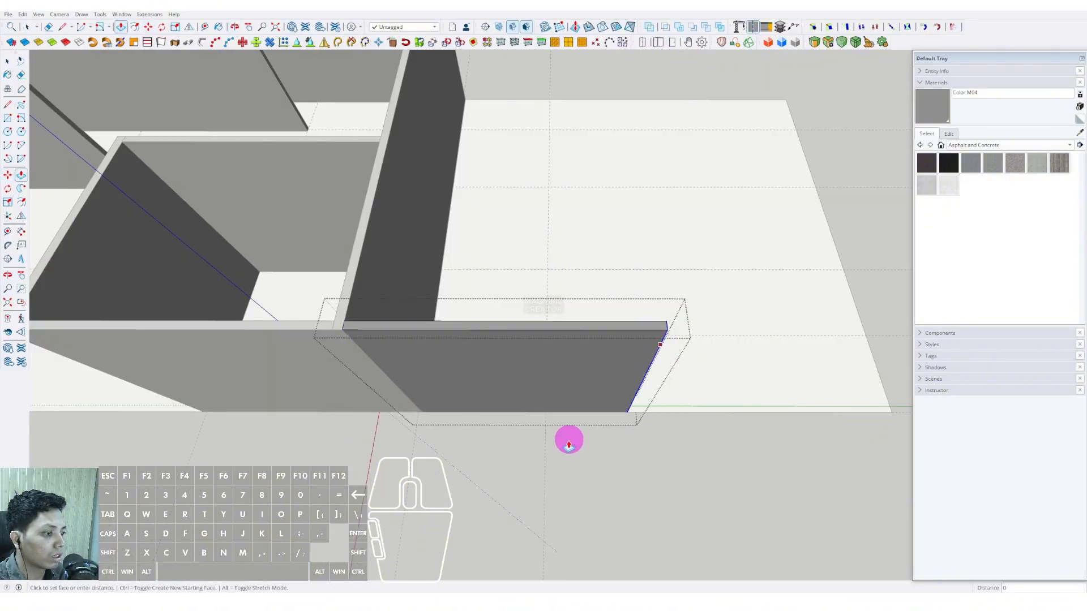
{"action": "left_click", "coordinate": [546, 439]}
{"action": "key", "text": "space"}
{"action": "scroll", "coordinate": [444, 409], "scroll_direction": "up", "scroll_amount": 2}
{"action": "scroll", "coordinate": [498, 443], "scroll_direction": "up", "scroll_amount": 4}
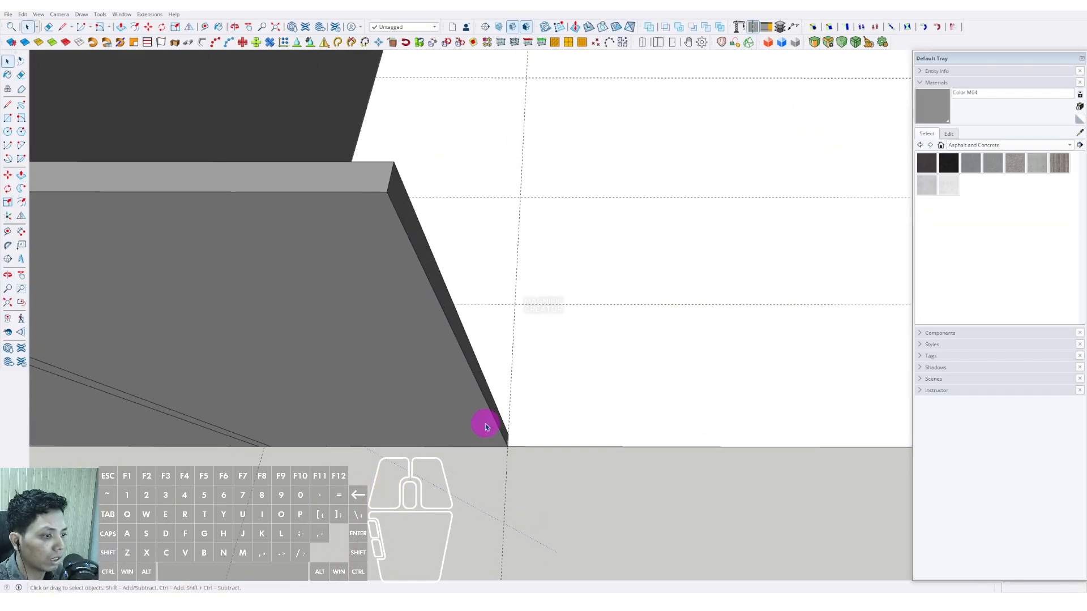
Make a rotated copy of the extension's outer wall and snap it across the outer wall's free end at the new guide
{"action": "double_click", "coordinate": [485, 426]}
{"action": "scroll", "coordinate": [498, 430], "scroll_direction": "up", "scroll_amount": 2}
{"action": "key", "text": "q"}
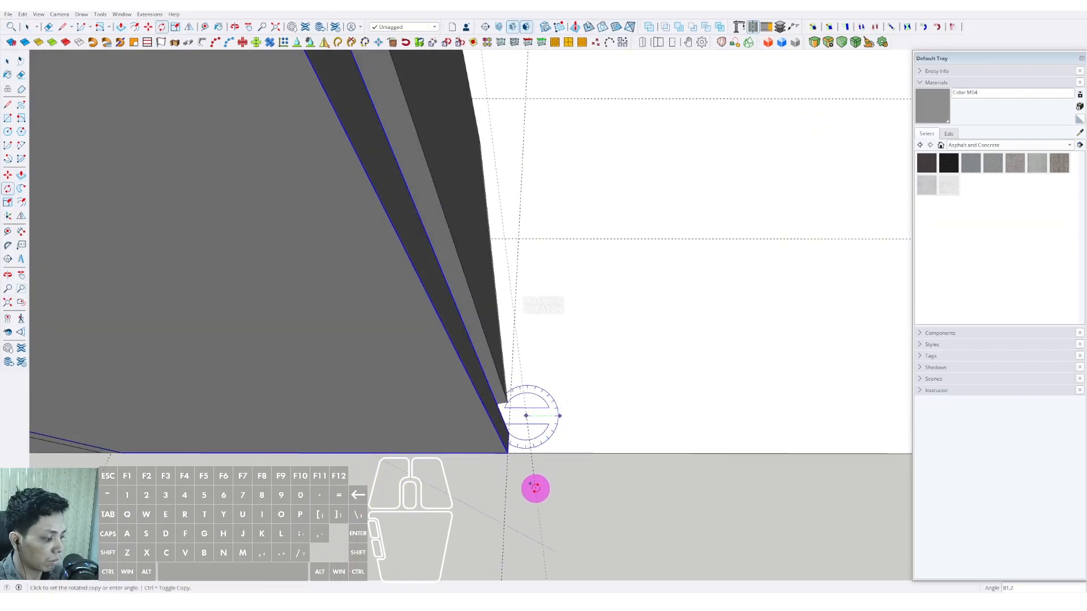
{"action": "left_click", "coordinate": [535, 488]}
{"action": "middle_click_drag", "start_coordinate": [468, 348], "coordinate": [467, 390]}
{"action": "key", "text": "m"}
{"action": "left_click", "coordinate": [483, 394], "text": "shift"}
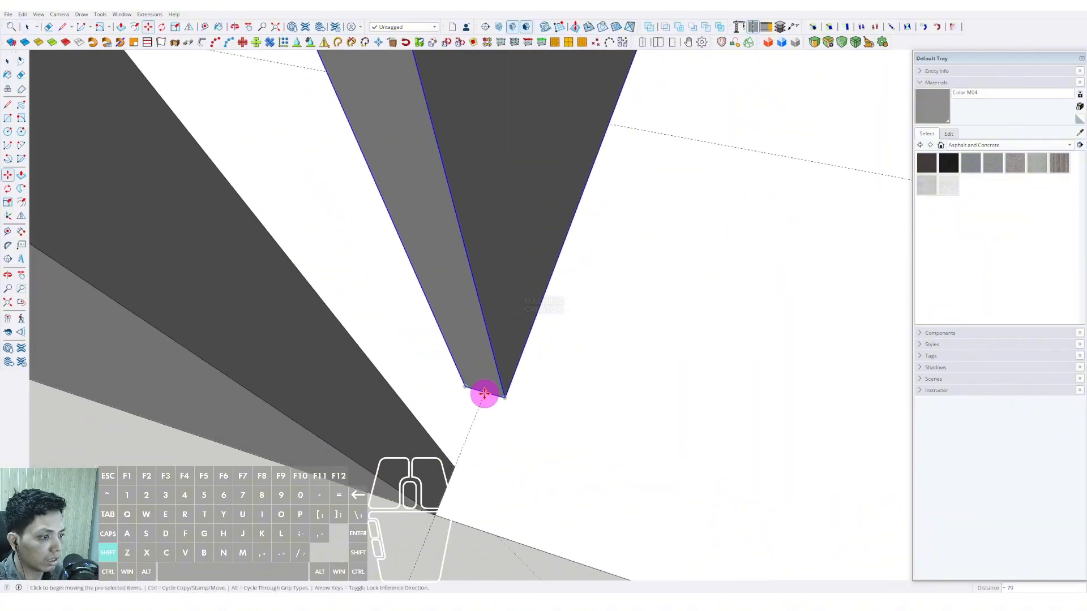
{"action": "key", "text": "space"}
{"action": "scroll", "coordinate": [504, 406], "scroll_direction": "down", "scroll_amount": 4}
{"action": "left_click", "coordinate": [485, 333]}
{"action": "middle_click_drag", "start_coordinate": [485, 333], "coordinate": [555, 349]}
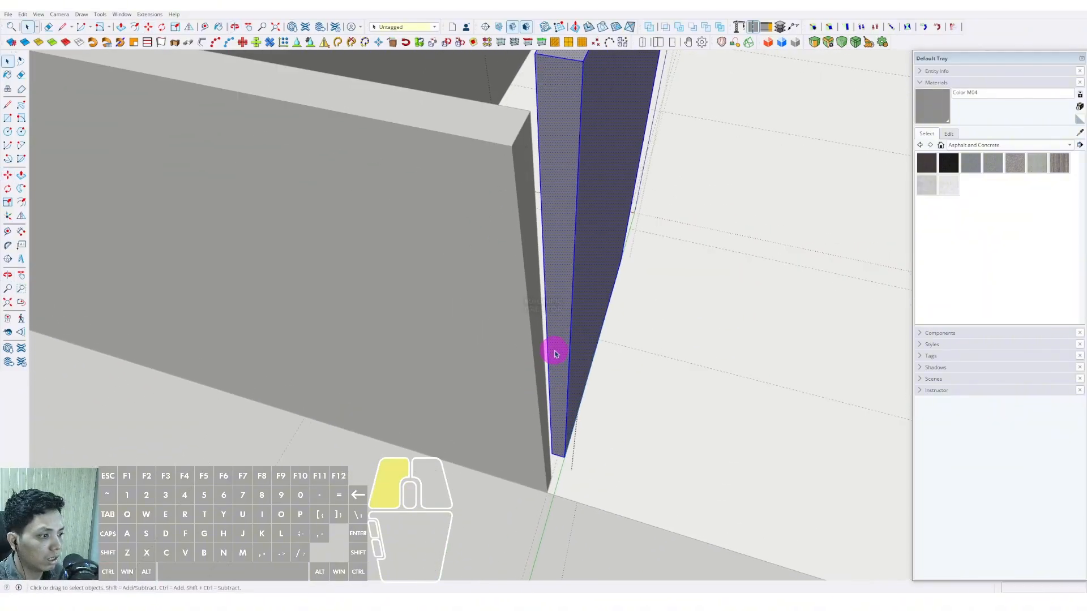
Open the outer wall and push its free end face back 75 mm to the rotated wall's inner face
{"action": "scroll", "coordinate": [474, 276], "scroll_direction": "down", "scroll_amount": 2}
{"action": "scroll", "coordinate": [474, 275], "scroll_direction": "down", "scroll_amount": 2}
{"action": "triple_click", "coordinate": [396, 248]}
{"action": "scroll", "coordinate": [453, 267], "scroll_direction": "down", "scroll_amount": 3}
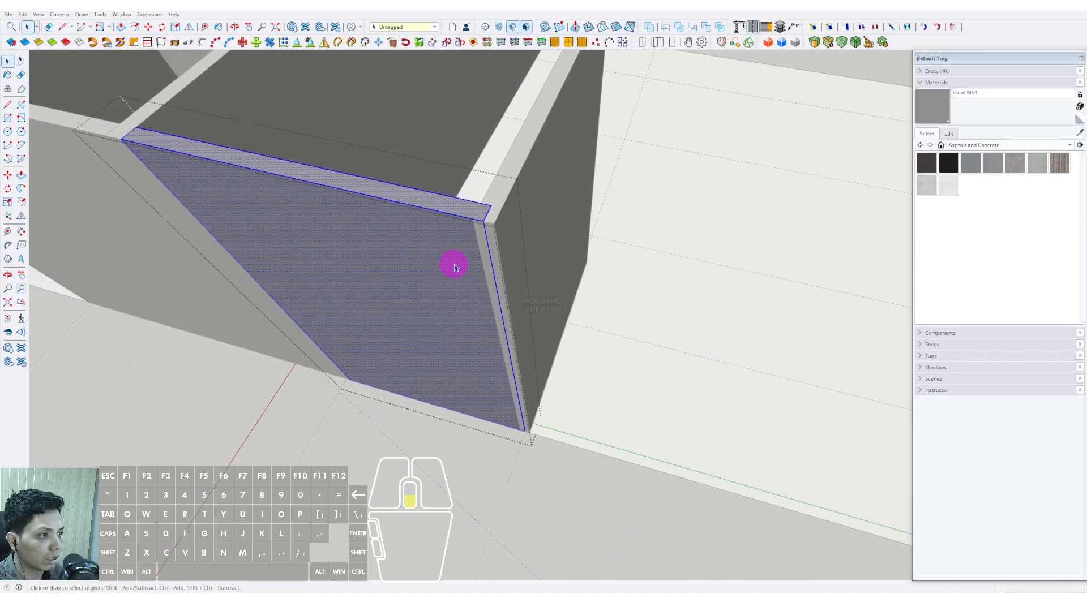
{"action": "left_click_drag", "start_coordinate": [443, 148], "coordinate": [610, 535]}
{"action": "middle_click_drag", "start_coordinate": [498, 292], "coordinate": [522, 319]}
{"action": "key", "text": "p"}
{"action": "left_click", "coordinate": [505, 267]}
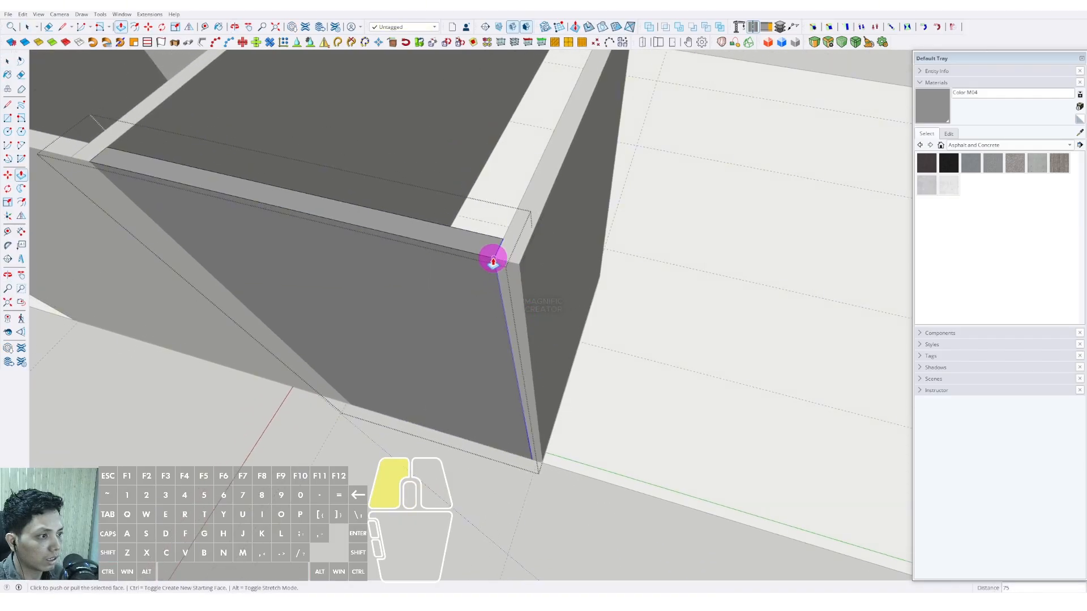
{"action": "left_click", "coordinate": [493, 259]}
{"action": "key", "text": "space"}
{"action": "scroll", "coordinate": [504, 374], "scroll_direction": "down", "scroll_amount": 4}
{"action": "left_click", "coordinate": [516, 476]}
{"action": "scroll", "coordinate": [516, 476], "scroll_direction": "down", "scroll_amount": 2}
{"action": "middle_click_drag", "start_coordinate": [566, 413], "coordinate": [329, 459]}
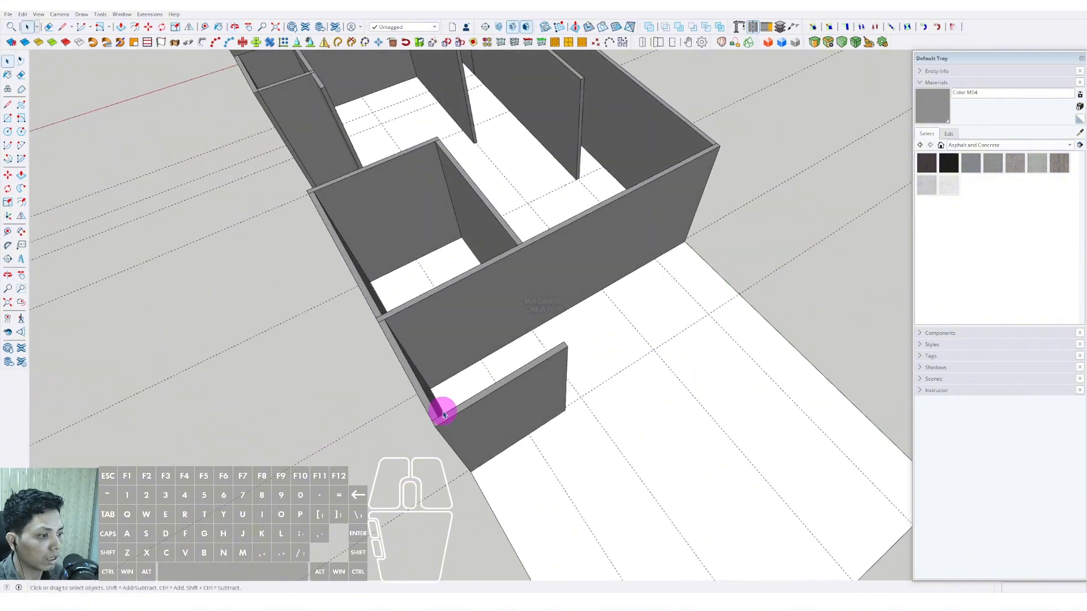
Copy the extension's outer wall inward along the rotated wall to the next parallel guide
{"action": "scroll", "coordinate": [442, 411], "scroll_direction": "up", "scroll_amount": 1}
{"action": "left_click", "coordinate": [427, 408]}
{"action": "scroll", "coordinate": [504, 412], "scroll_direction": "up", "scroll_amount": 4}
{"action": "key", "text": "m"}
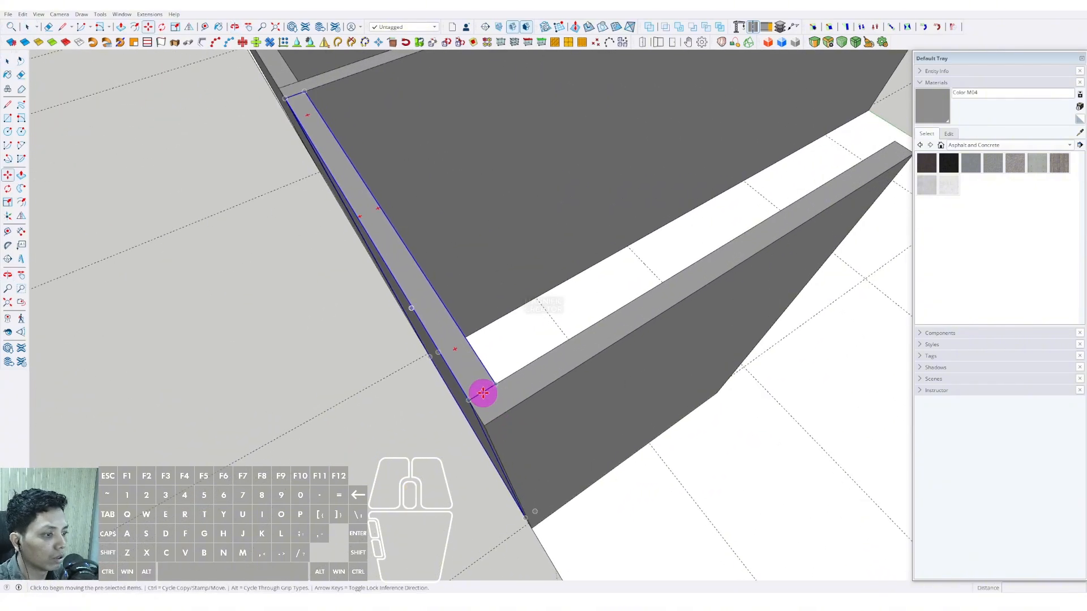
{"action": "left_click", "coordinate": [485, 388]}
{"action": "scroll", "coordinate": [527, 376], "scroll_direction": "down", "scroll_amount": 6}
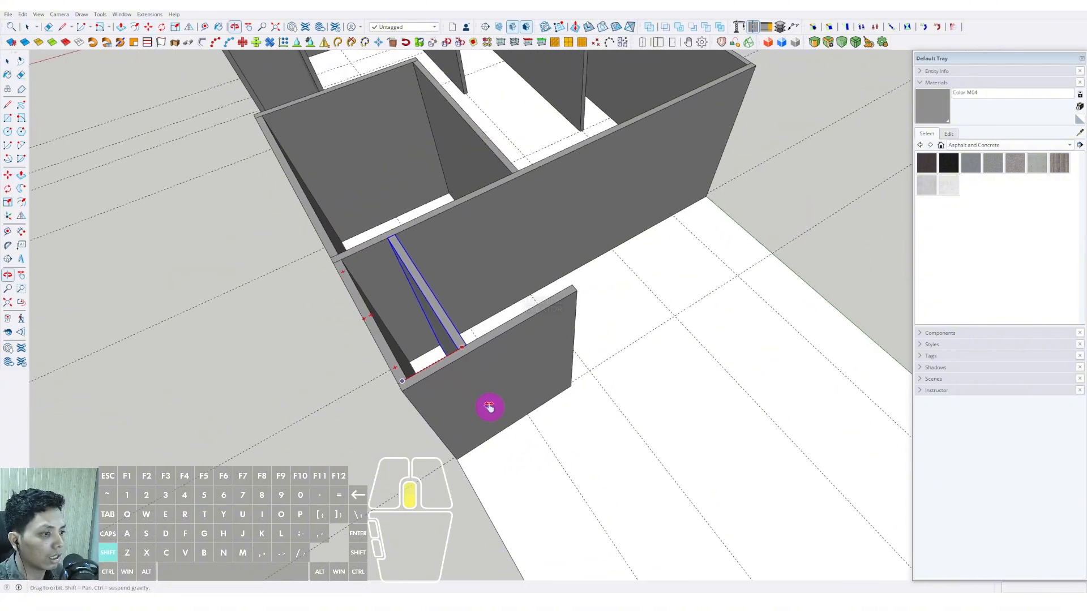
{"action": "key", "text": "shift"}
{"action": "left_click", "coordinate": [550, 449], "text": "shift"}
{"action": "middle_click_drag", "start_coordinate": [549, 449], "coordinate": [561, 399]}
{"action": "key", "text": "d"}
{"action": "left_click", "coordinate": [505, 445]}
{"action": "key", "text": "space"}
{"action": "scroll", "coordinate": [563, 404], "scroll_direction": "down", "scroll_amount": 2}
Open the rotated wall and push its free end face back to the copied wall's outer face to close the small room
{"action": "double_click", "coordinate": [562, 399]}
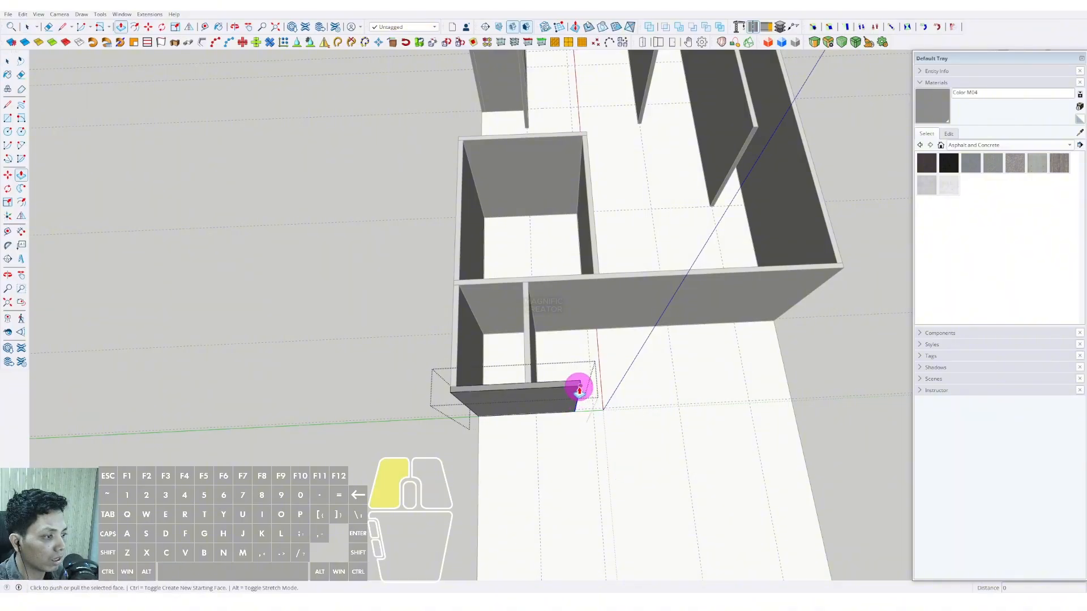
{"action": "left_click", "coordinate": [534, 374]}
{"action": "key", "text": "space"}
{"action": "scroll", "coordinate": [534, 371], "scroll_direction": "down", "scroll_amount": 2}
{"action": "left_click", "coordinate": [392, 345]}
{"action": "middle_click_drag", "start_coordinate": [558, 351], "coordinate": [557, 381], "text": "shift"}
{"action": "scroll", "coordinate": [561, 385], "scroll_direction": "up", "scroll_amount": 1}
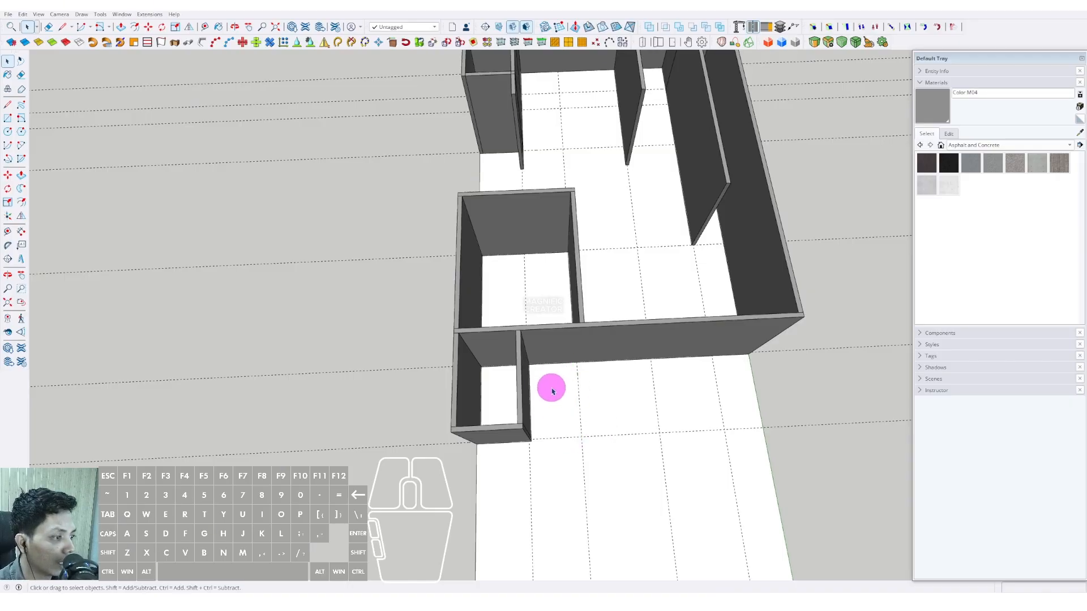
{"action": "middle_click_drag", "start_coordinate": [548, 386], "coordinate": [560, 356]}
Trim the overhanging inner wall of the opposite small room back to the outer face of its side partition
{"action": "triple_click", "coordinate": [572, 357]}
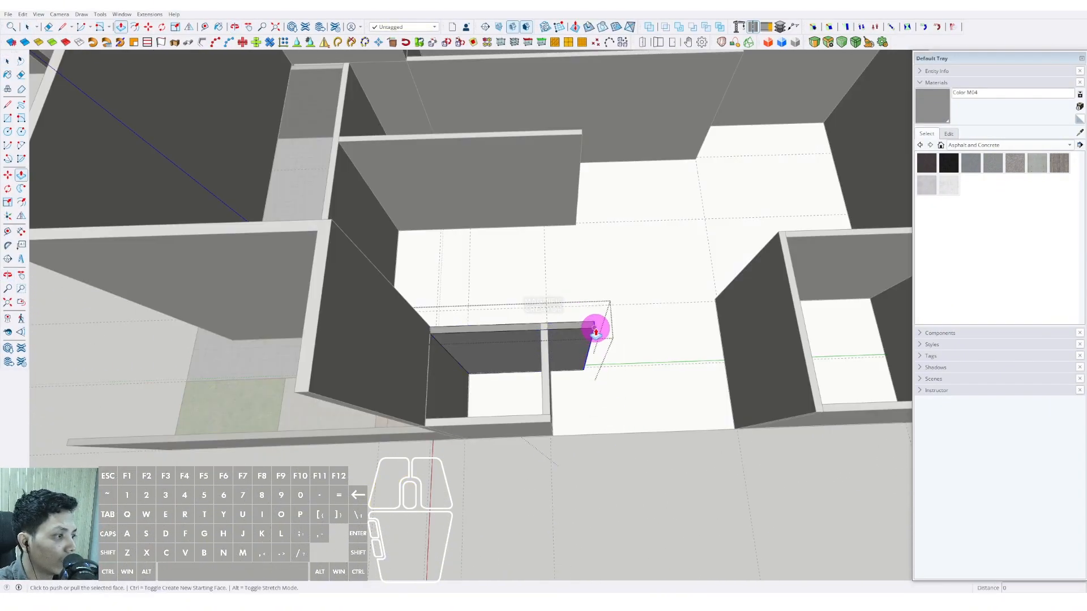
{"action": "key", "text": "space"}
{"action": "scroll", "coordinate": [546, 360], "scroll_direction": "down", "scroll_amount": 10}
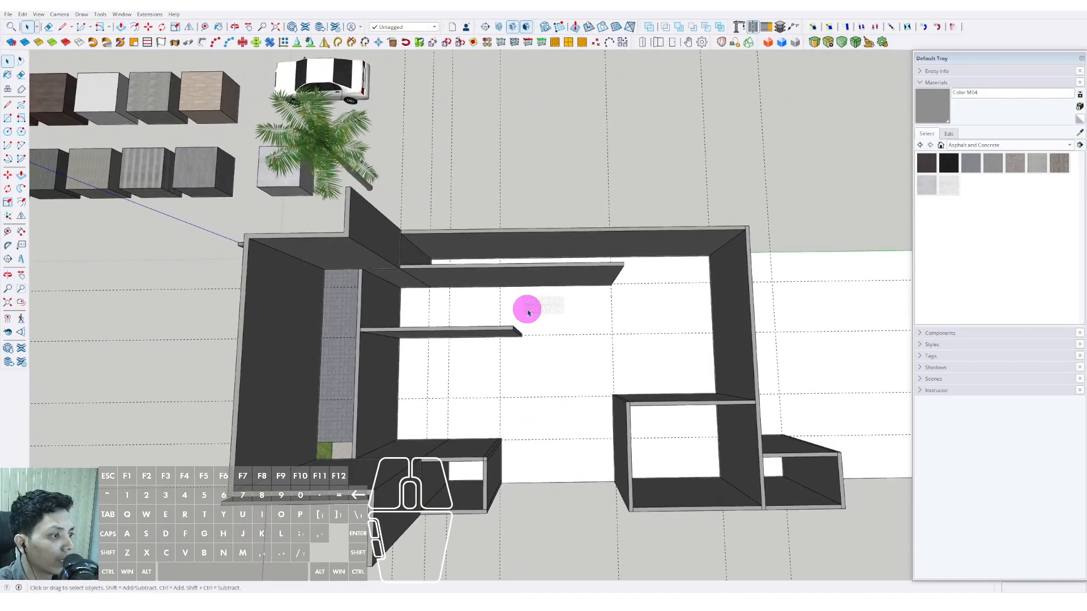
Copy the small room's side partition across the floor and snap its corner to the guide intersection at the long partition's free end
{"action": "middle_click_drag", "start_coordinate": [528, 312], "coordinate": [530, 380]}
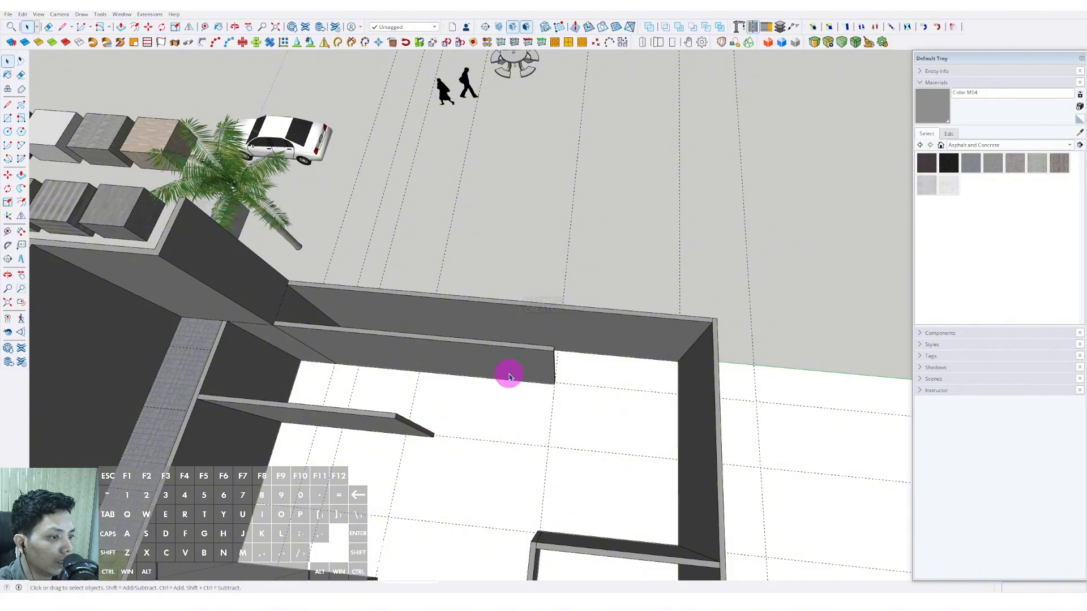
{"action": "scroll", "coordinate": [509, 377], "scroll_direction": "down", "scroll_amount": 4}
{"action": "scroll", "coordinate": [492, 390], "scroll_direction": "up", "scroll_amount": 10}
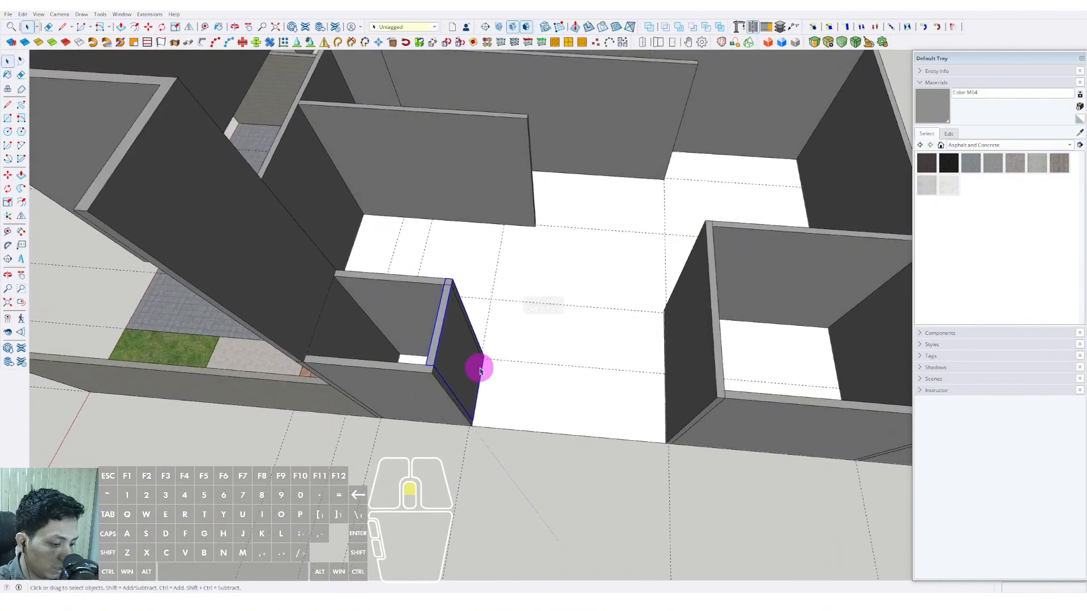
{"action": "scroll", "coordinate": [480, 370], "scroll_direction": "up", "scroll_amount": 1}
{"action": "key", "text": "m"}
{"action": "left_click", "coordinate": [484, 396]}
{"action": "key", "text": "ctrl"}
{"action": "middle_click_drag", "start_coordinate": [547, 349], "coordinate": [344, 499], "text": "shift"}
{"action": "left_click", "coordinate": [579, 248]}
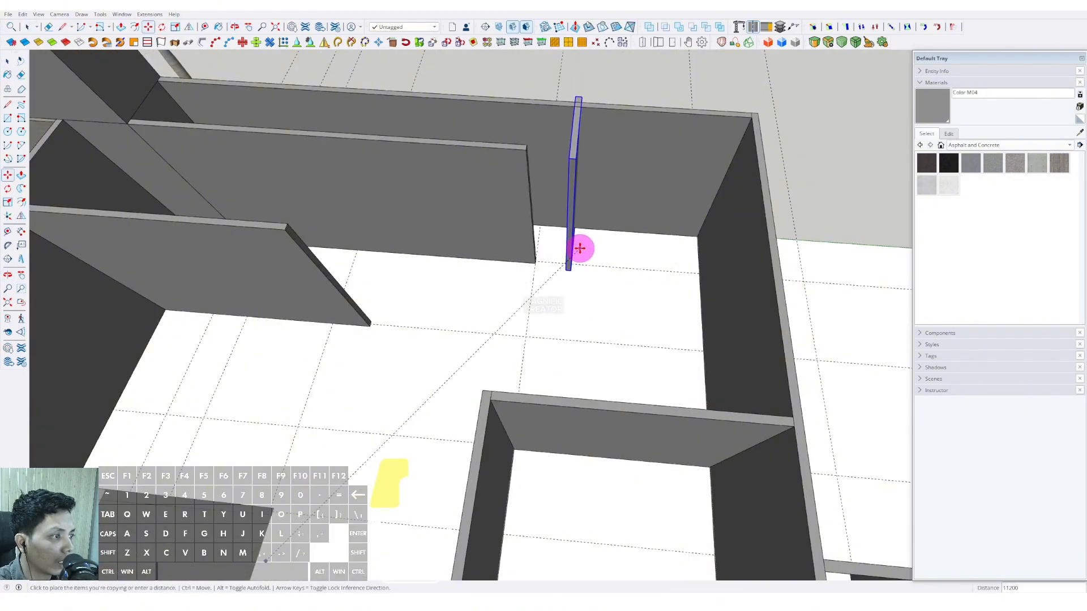
{"action": "scroll", "coordinate": [579, 249], "scroll_direction": "up", "scroll_amount": 6}
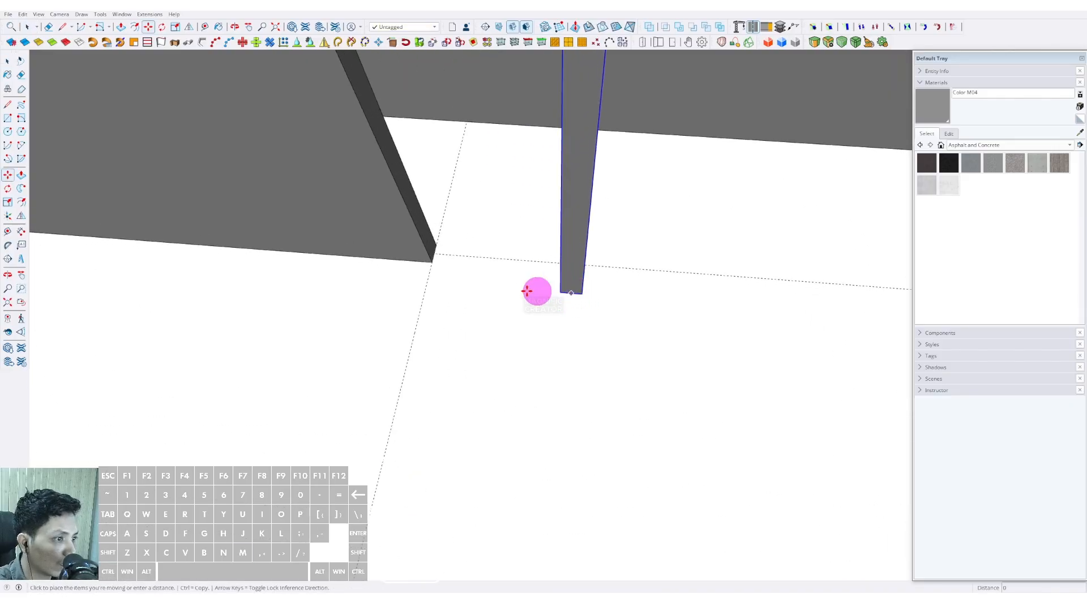
{"action": "left_click", "coordinate": [425, 286]}
{"action": "key", "text": "space"}
{"action": "scroll", "coordinate": [560, 376], "scroll_direction": "down", "scroll_amount": 6}
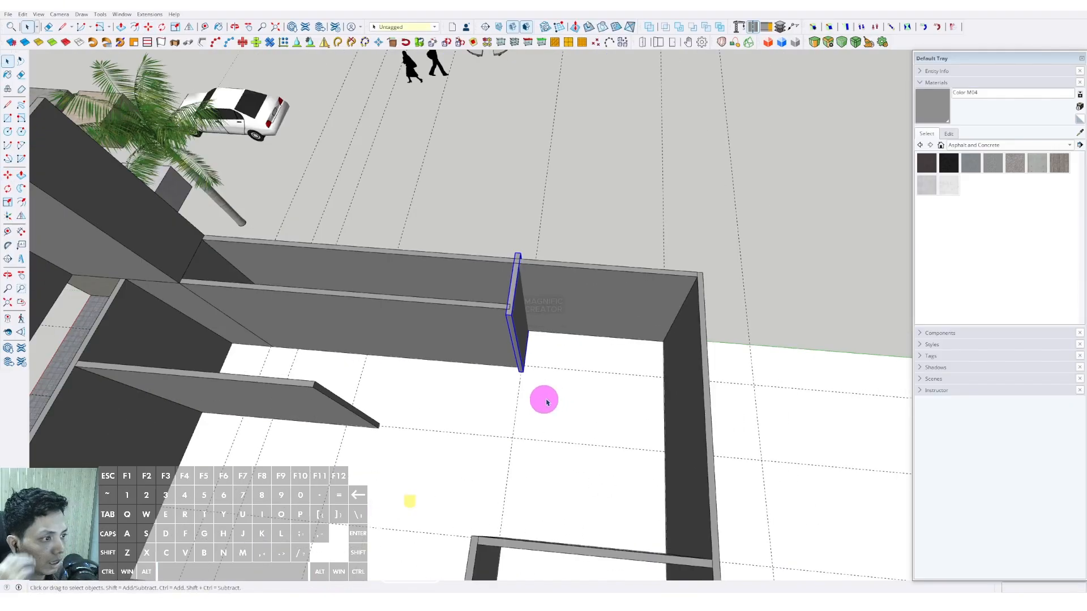
Open the copied partition and push its far end face back to the long outer wall's inner face
{"action": "scroll", "coordinate": [545, 401], "scroll_direction": "down", "scroll_amount": 2}
{"action": "scroll", "coordinate": [527, 389], "scroll_direction": "up", "scroll_amount": 8}
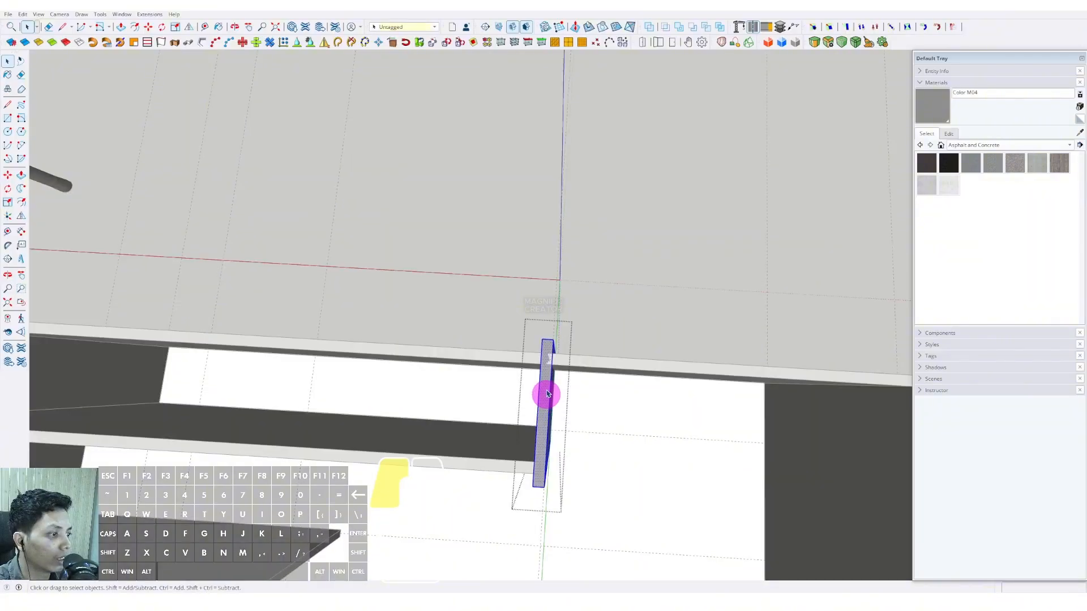
{"action": "scroll", "coordinate": [574, 369], "scroll_direction": "up", "scroll_amount": 1}
{"action": "key", "text": "p"}
{"action": "left_click", "coordinate": [574, 375]}
{"action": "scroll", "coordinate": [583, 364], "scroll_direction": "down", "scroll_amount": 5}
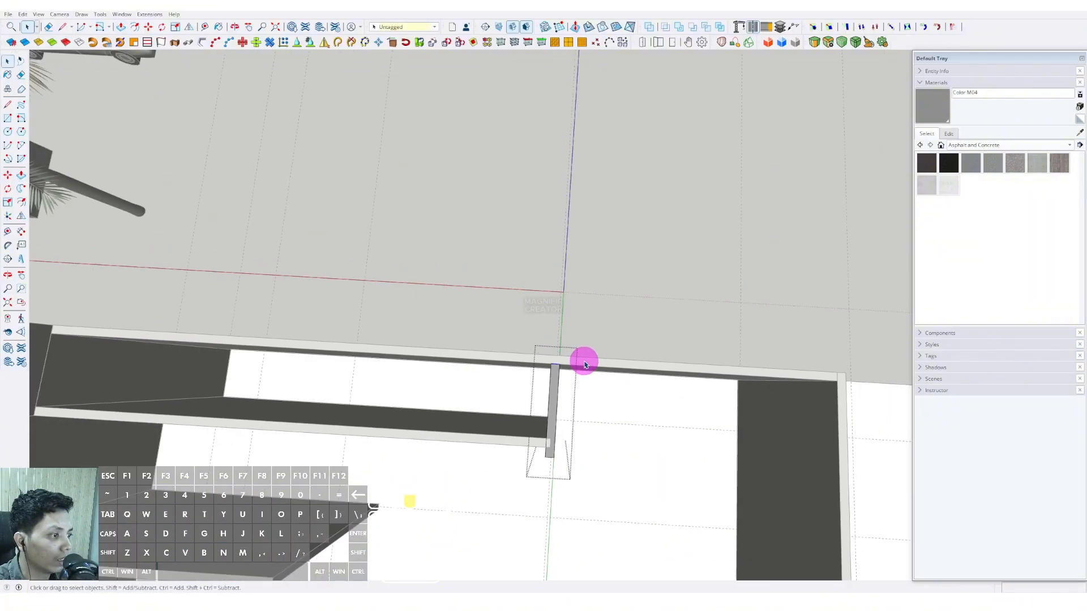
{"action": "key", "text": "space"}
{"action": "left_click", "coordinate": [554, 339]}
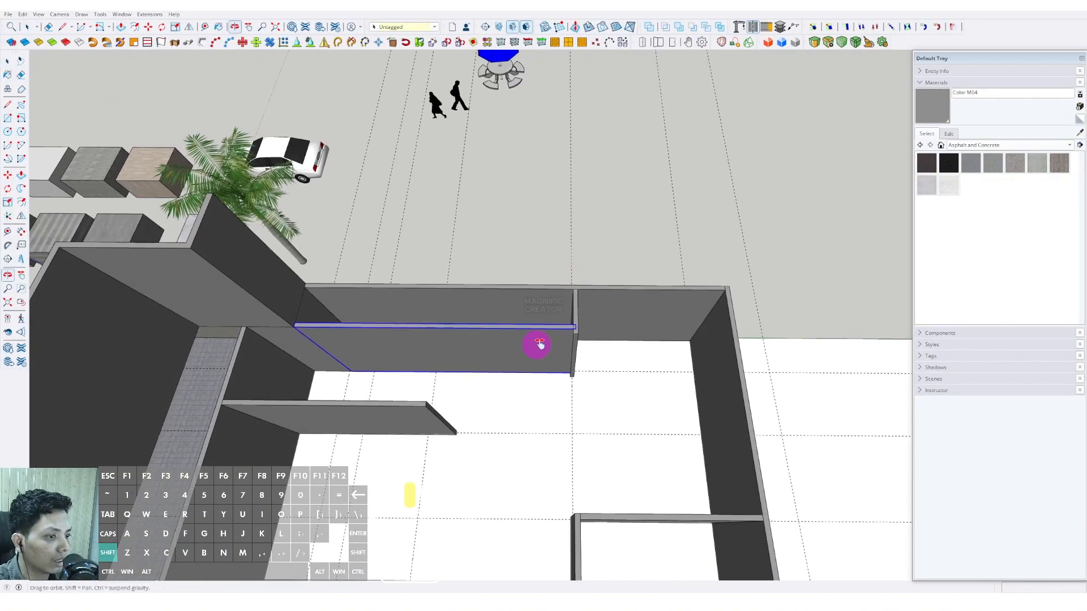
Open the long partition beside the outer wall and push its free end face back 5500 mm to the cross guide
{"action": "scroll", "coordinate": [566, 357], "scroll_direction": "up", "scroll_amount": 2}
{"action": "scroll", "coordinate": [604, 370], "scroll_direction": "up", "scroll_amount": 3}
{"action": "key", "text": "v"}
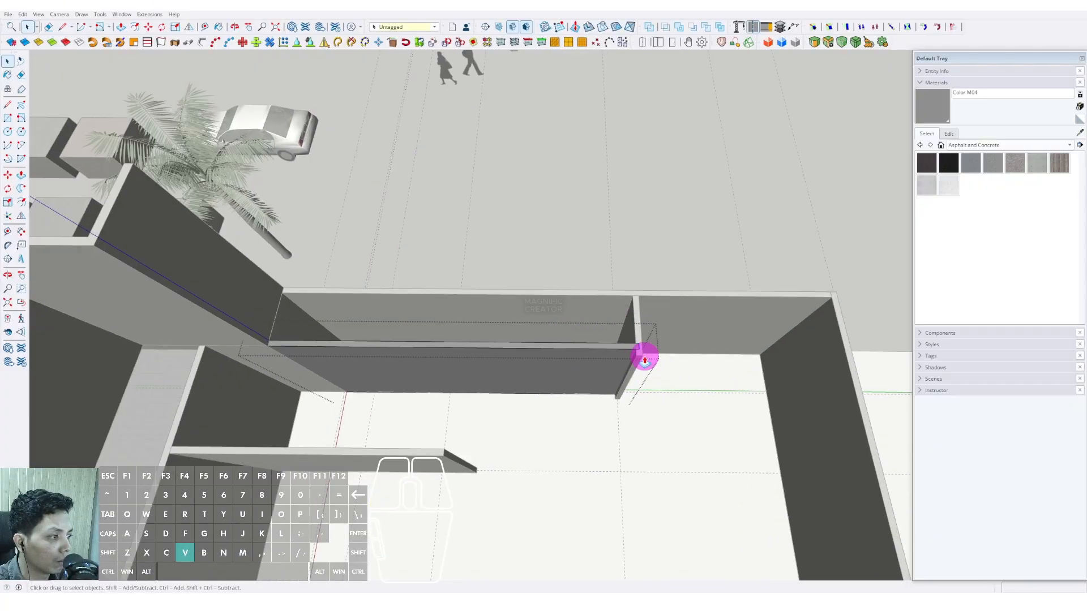
{"action": "left_click", "coordinate": [641, 354]}
{"action": "scroll", "coordinate": [546, 351], "scroll_direction": "down", "scroll_amount": 3}
{"action": "scroll", "coordinate": [574, 394], "scroll_direction": "up", "scroll_amount": 2}
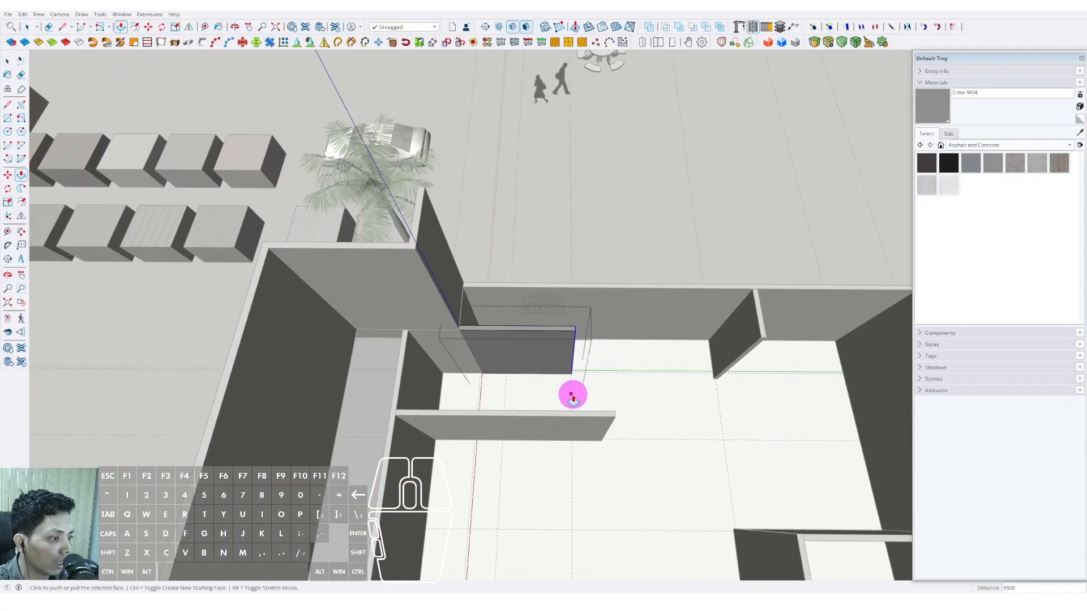
{"action": "middle_click_drag", "start_coordinate": [571, 394], "coordinate": [560, 354]}
Open the second parallel partition and push its free end face to the same cross guide
{"action": "key", "text": "space"}
{"action": "double_click", "coordinate": [565, 358]}
{"action": "left_click_drag", "start_coordinate": [566, 324], "coordinate": [623, 405]}
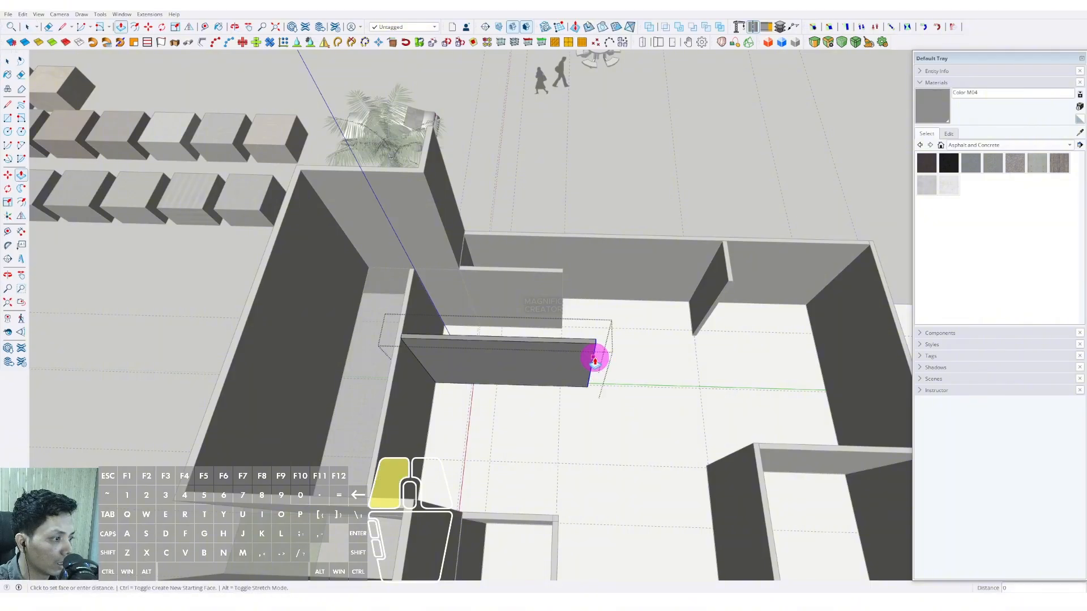
{"action": "left_click", "coordinate": [560, 408]}
{"action": "key", "text": "space"}
{"action": "scroll", "coordinate": [557, 403], "scroll_direction": "down", "scroll_amount": 3}
{"action": "middle_click_drag", "start_coordinate": [550, 401], "coordinate": [491, 356], "text": "shift"}
{"action": "left_click", "coordinate": [748, 233]}
Open the floor and draw an 8850 by 1275 mm rectangle along the outer wall, ending at the copied short partition
{"action": "scroll", "coordinate": [555, 308], "scroll_direction": "up", "scroll_amount": 2}
{"action": "middle_click_drag", "start_coordinate": [556, 307], "coordinate": [524, 383], "text": "shift"}
{"action": "scroll", "coordinate": [517, 340], "scroll_direction": "up", "scroll_amount": 3}
{"action": "double_click", "coordinate": [514, 364]}
{"action": "left_click", "coordinate": [511, 365]}
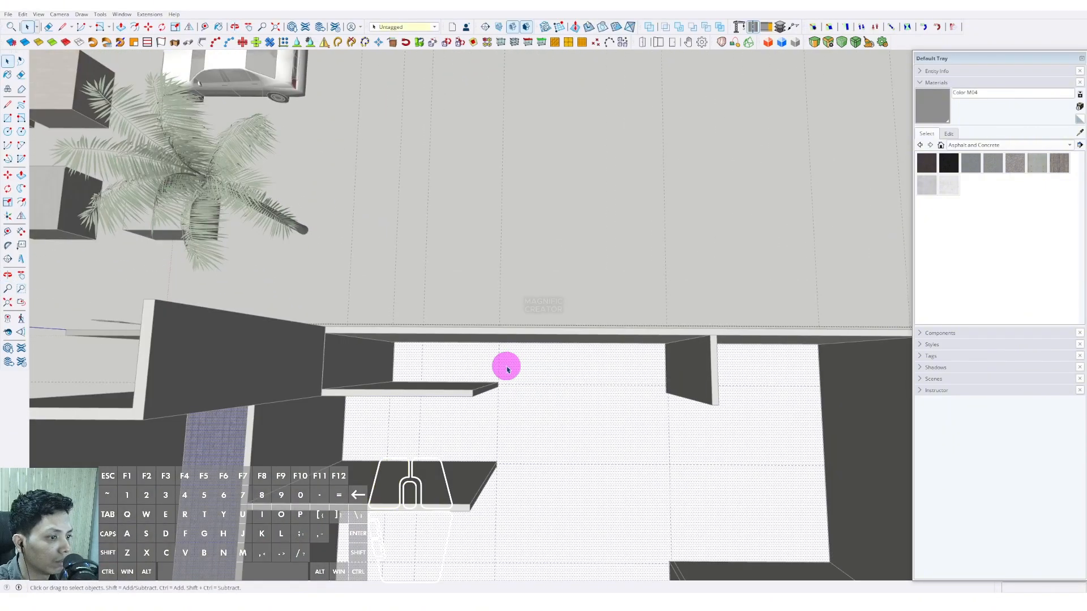
{"action": "scroll", "coordinate": [617, 373], "scroll_direction": "up", "scroll_amount": 2}
{"action": "key", "text": "r"}
{"action": "middle_click_drag", "start_coordinate": [335, 369], "coordinate": [425, 373], "text": "shift"}
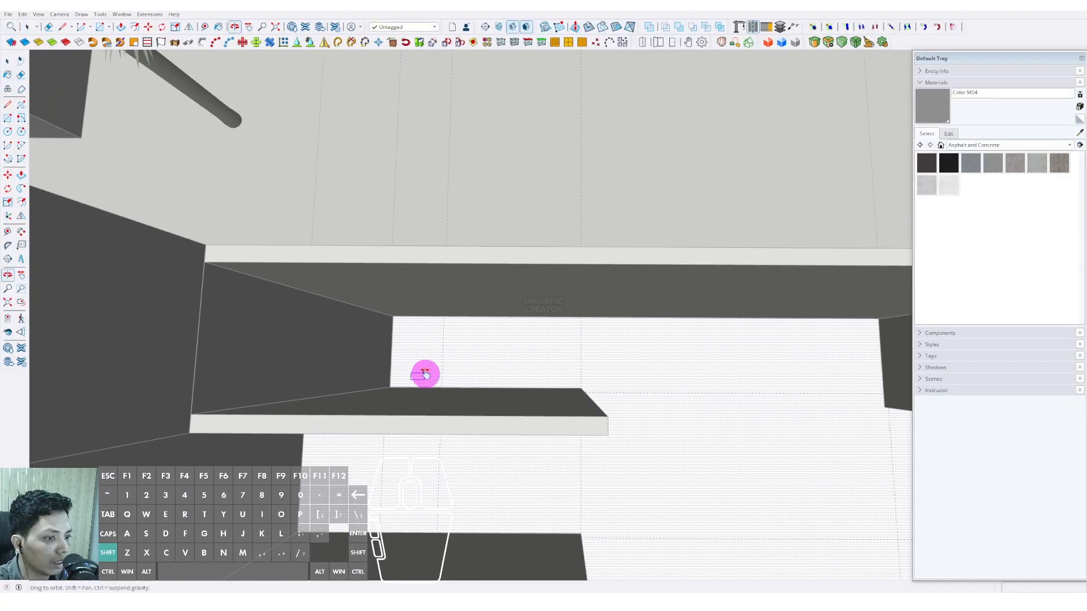
{"action": "left_click", "coordinate": [390, 386]}
{"action": "middle_click_drag", "start_coordinate": [538, 317], "coordinate": [415, 306], "text": "shift"}
{"action": "scroll", "coordinate": [414, 305], "scroll_direction": "down", "scroll_amount": 2}
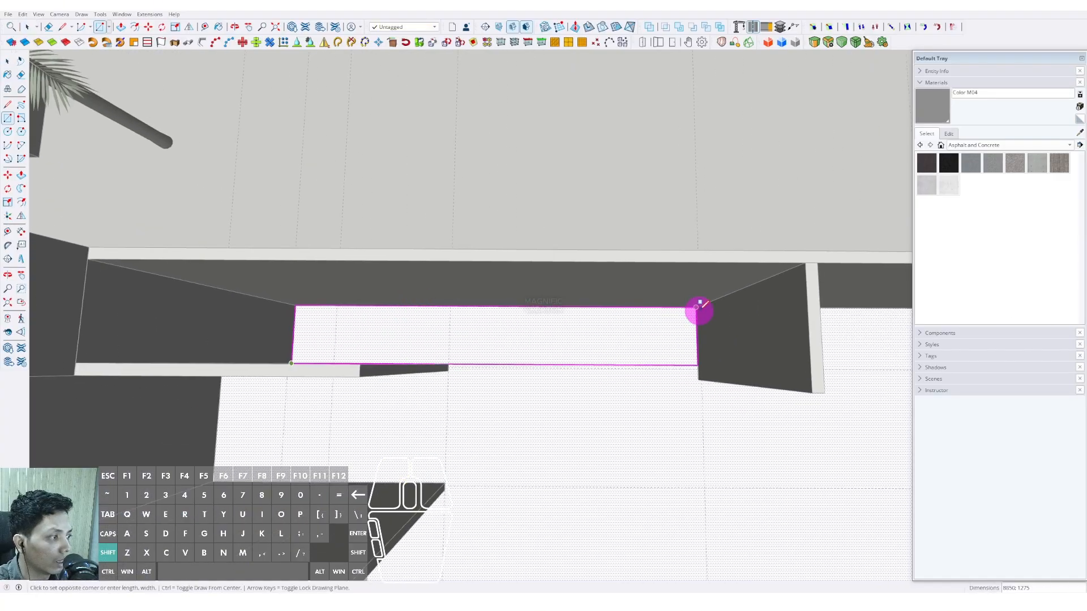
{"action": "left_click", "coordinate": [700, 307]}
{"action": "key", "text": "space"}
{"action": "scroll", "coordinate": [643, 326], "scroll_direction": "down", "scroll_amount": 3}
{"action": "double_click", "coordinate": [587, 334]}
Copy the rectangle's edge along the outer wall 300 mm inward to mark off a narrow strip
{"action": "scroll", "coordinate": [538, 356], "scroll_direction": "down", "scroll_amount": 1}
{"action": "scroll", "coordinate": [537, 358], "scroll_direction": "up", "scroll_amount": 1}
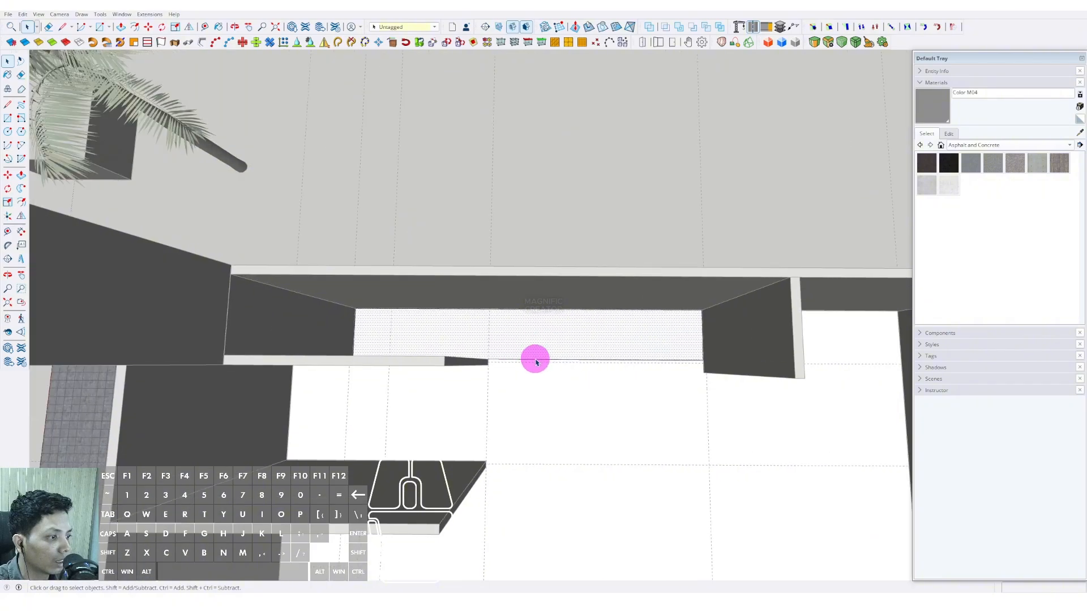
{"action": "left_click", "coordinate": [535, 310]}
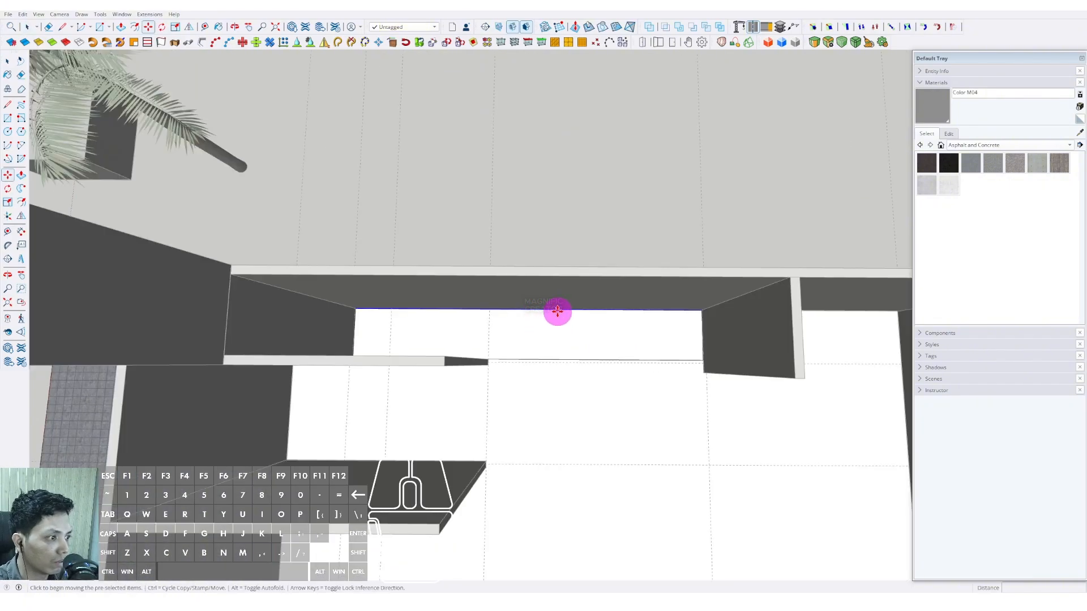
{"action": "left_click", "coordinate": [557, 311]}
{"action": "key", "text": "ctrl"}
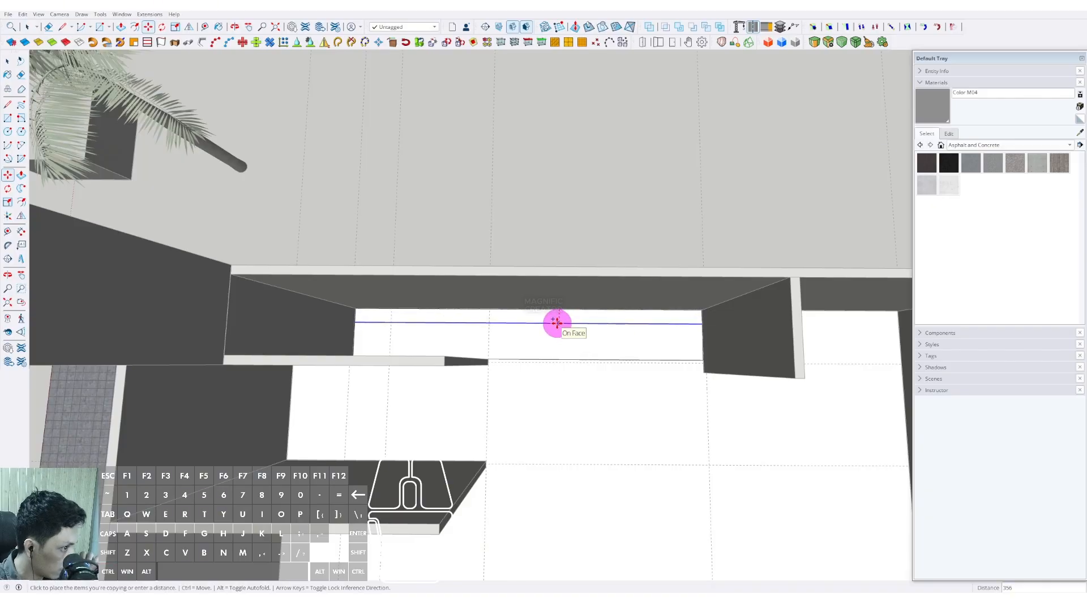
{"action": "type", "text": "300"}
{"action": "key", "text": "Return"}
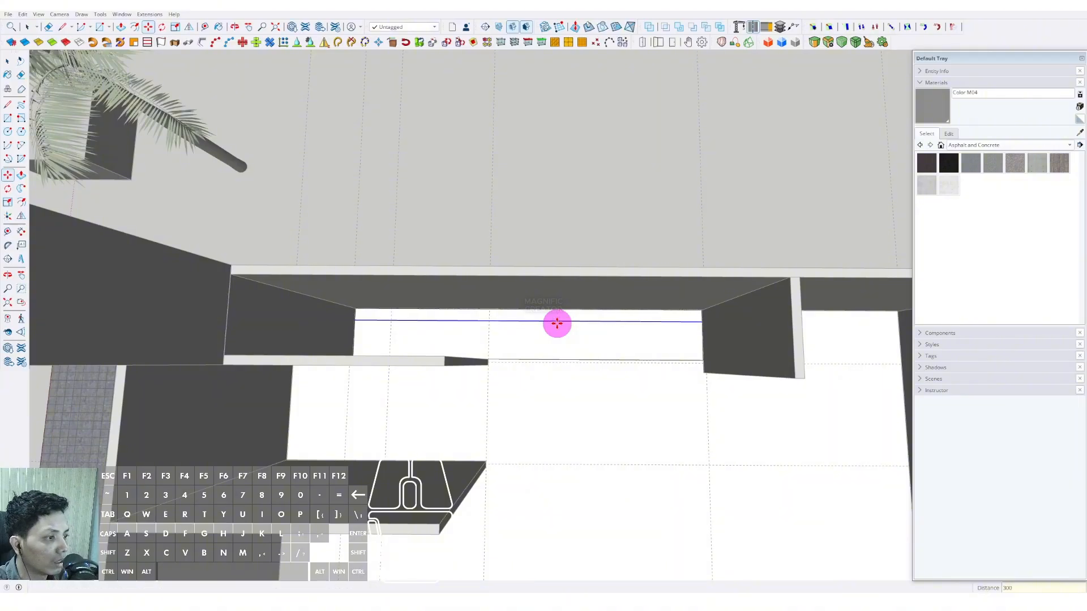
{"action": "key", "text": "space"}
{"action": "scroll", "coordinate": [557, 323], "scroll_direction": "down", "scroll_amount": 5}
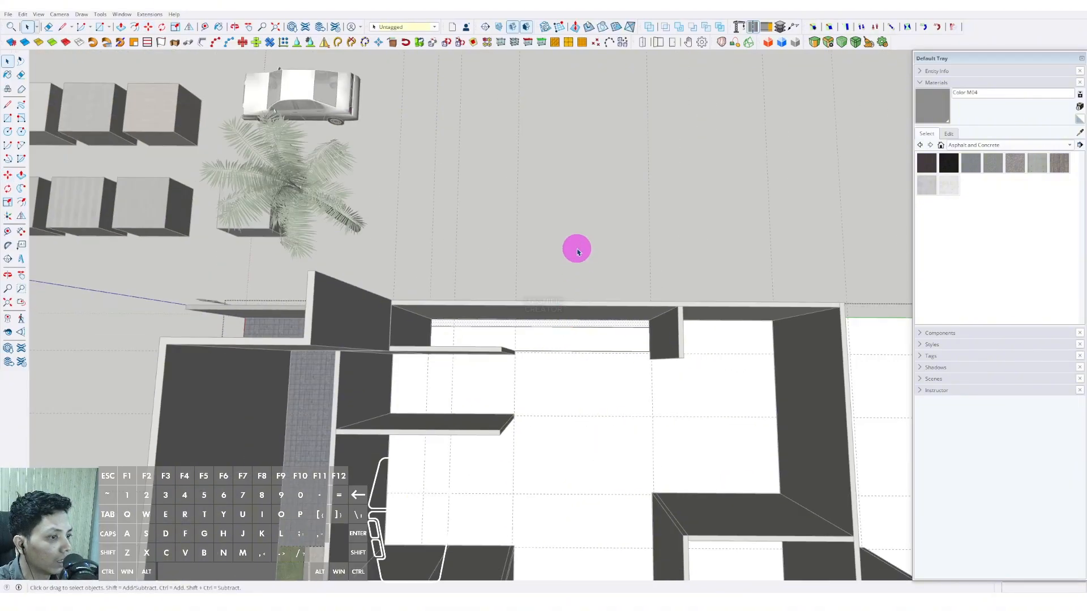
Sample the grass material from the lawn patch in the yard
{"action": "left_click", "coordinate": [1078, 132]}
{"action": "scroll", "coordinate": [533, 364], "scroll_direction": "down", "scroll_amount": 2}
{"action": "scroll", "coordinate": [677, 342], "scroll_direction": "up", "scroll_amount": 5}
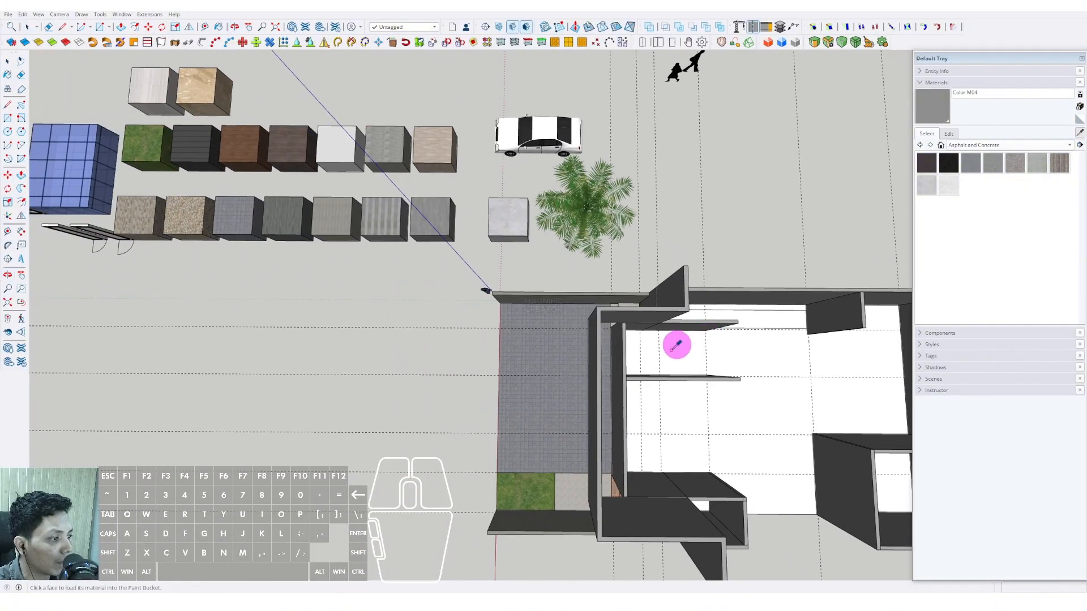
{"action": "left_click", "coordinate": [528, 490]}
{"action": "middle_click_drag", "start_coordinate": [793, 274], "coordinate": [468, 371], "text": "shift"}
{"action": "scroll", "coordinate": [604, 289], "scroll_direction": "up", "scroll_amount": 4}
Open the floor and paint the narrow strip along the outer wall with the sampled grass material
{"action": "key", "text": "space"}
{"action": "triple_click", "coordinate": [605, 290]}
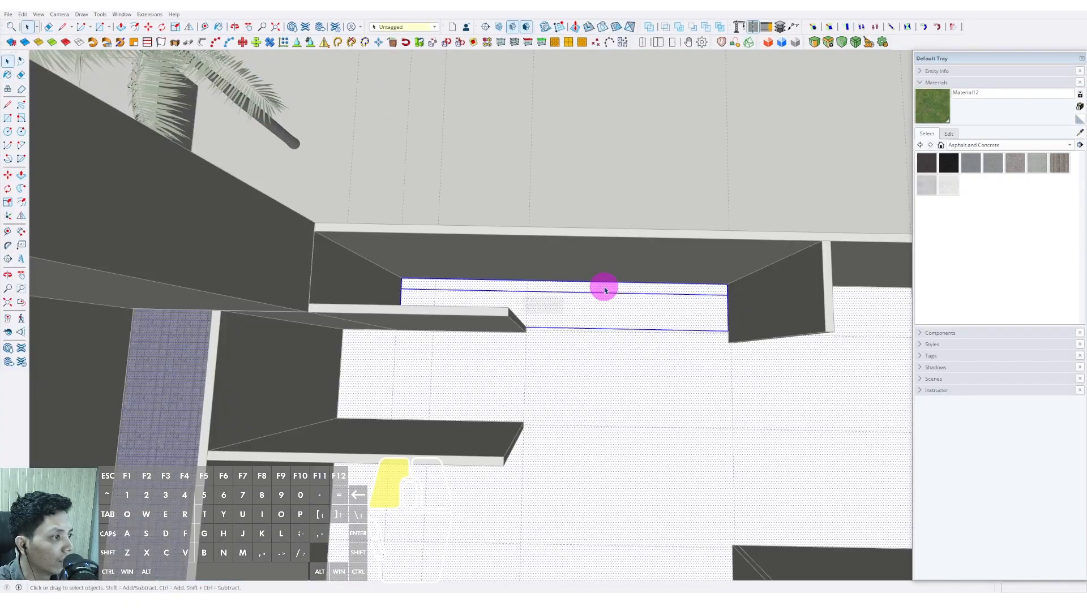
{"action": "left_click", "coordinate": [620, 289]}
{"action": "key", "text": "b"}
{"action": "left_click", "coordinate": [635, 288]}
{"action": "key", "text": "space"}
{"action": "left_click", "coordinate": [648, 194]}
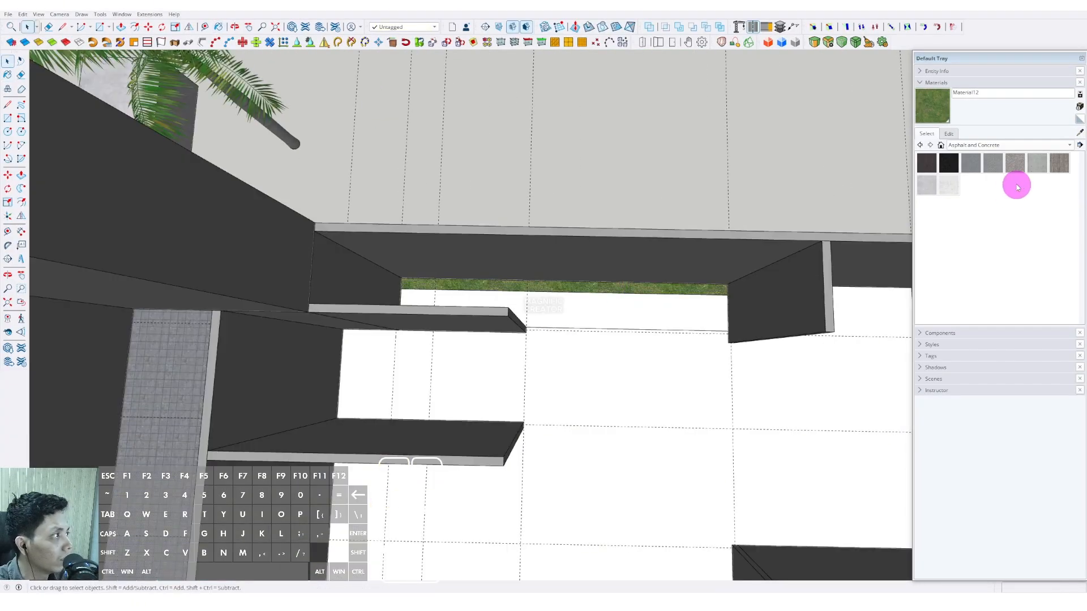
Paint the floor area beside the narrow grass strip with Modern Siding from the Brick, Cladding and Siding collection
{"action": "left_click", "coordinate": [1070, 146]}
{"action": "left_click", "coordinate": [970, 151]}
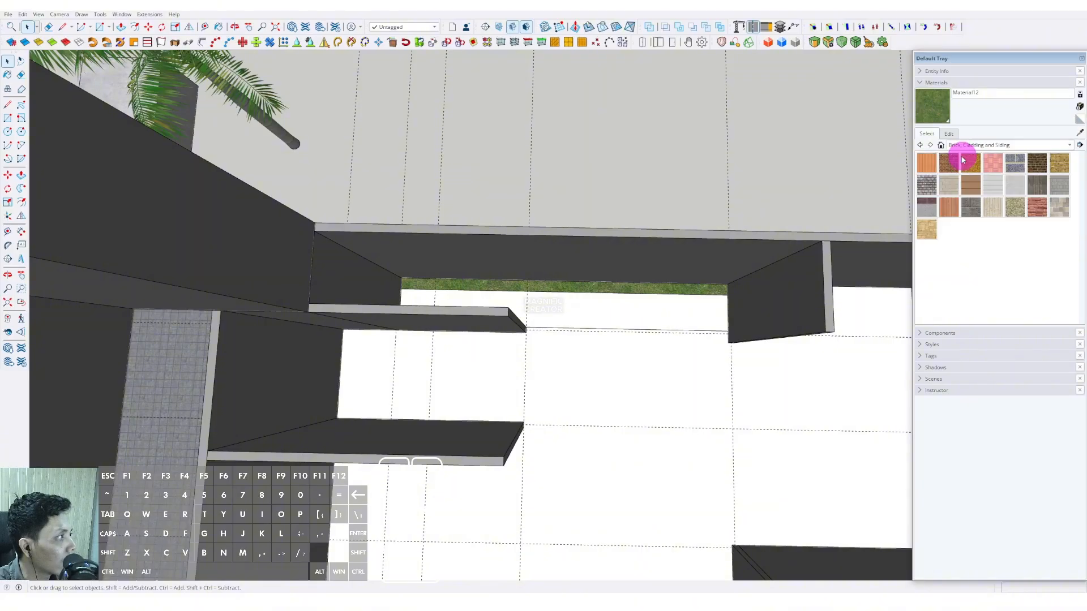
{"action": "left_click", "coordinate": [948, 208]}
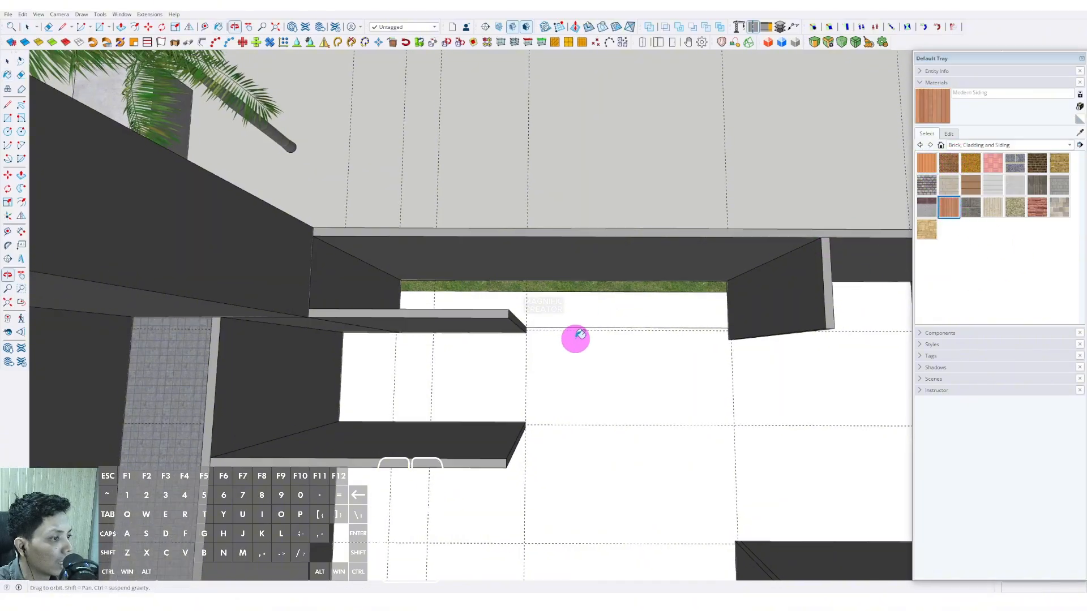
{"action": "scroll", "coordinate": [571, 316], "scroll_direction": "down", "scroll_amount": 8}
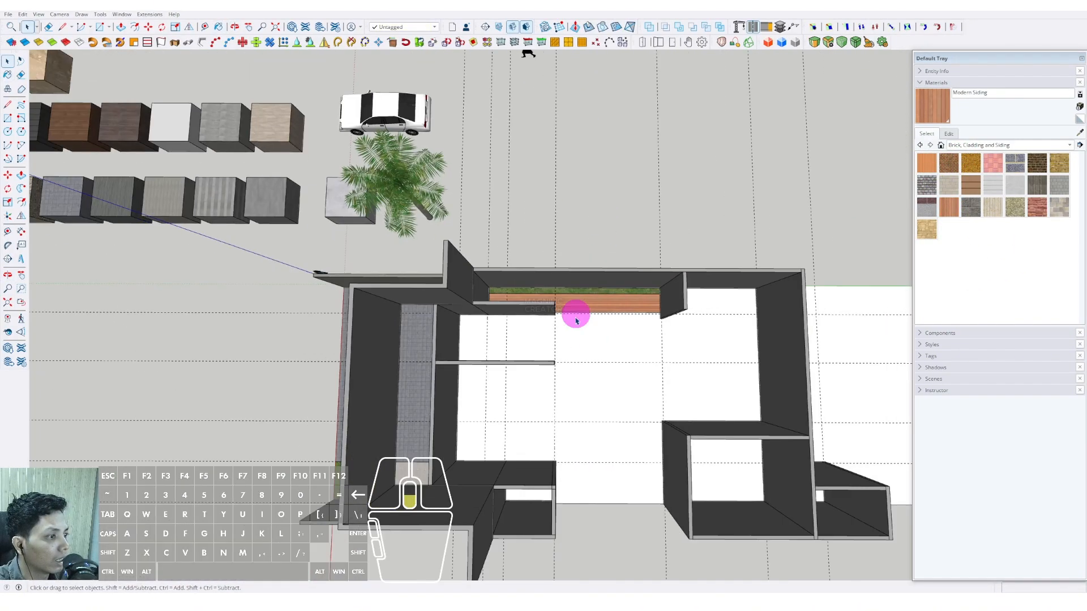
Open the floor and draw a rectangle across the front opening between the two small rooms, stopping at the inner line of the front wall
{"action": "middle_click_drag", "start_coordinate": [582, 316], "coordinate": [568, 248]}
{"action": "scroll", "coordinate": [568, 321], "scroll_direction": "up", "scroll_amount": 3}
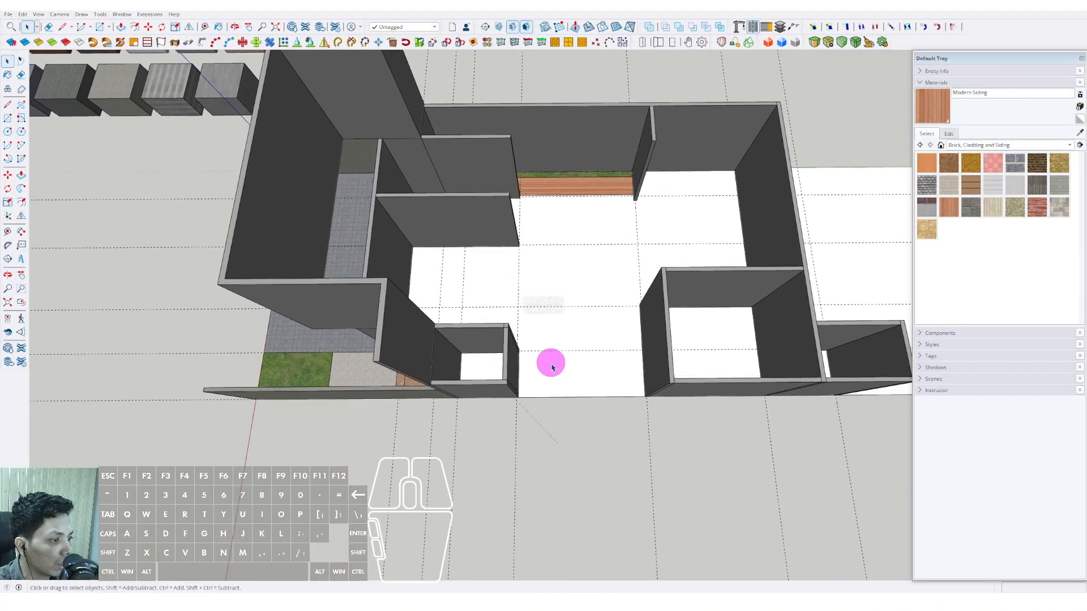
{"action": "left_click", "coordinate": [558, 380]}
{"action": "scroll", "coordinate": [575, 386], "scroll_direction": "up", "scroll_amount": 5}
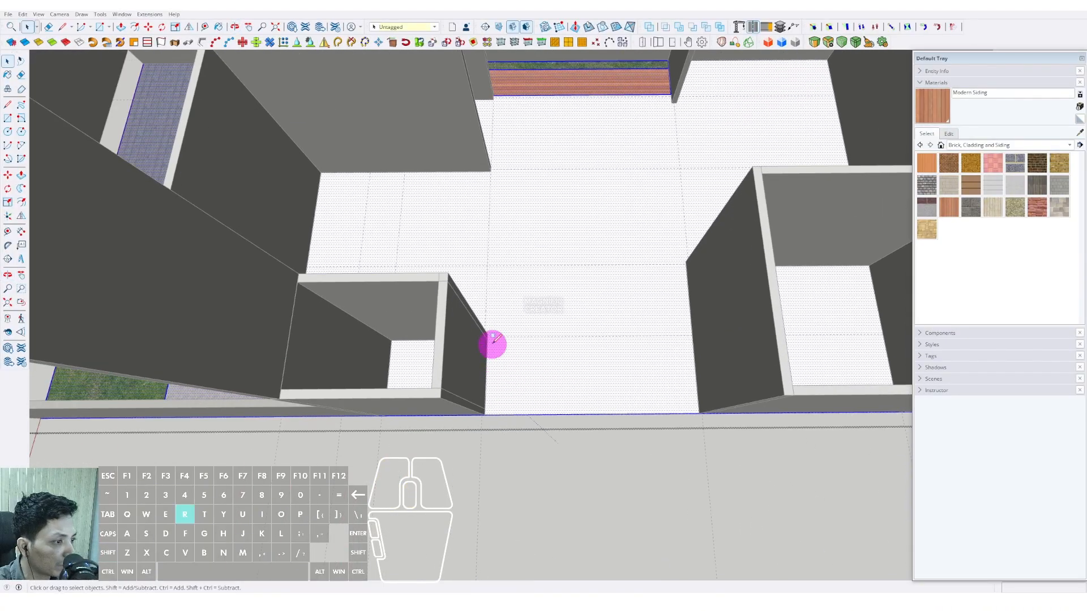
{"action": "key", "text": "r"}
{"action": "scroll", "coordinate": [491, 346], "scroll_direction": "up", "scroll_amount": 2}
{"action": "left_click", "coordinate": [487, 335]}
{"action": "scroll", "coordinate": [605, 406], "scroll_direction": "down", "scroll_amount": 1}
{"action": "middle_click_drag", "start_coordinate": [599, 403], "coordinate": [561, 398], "text": "shift"}
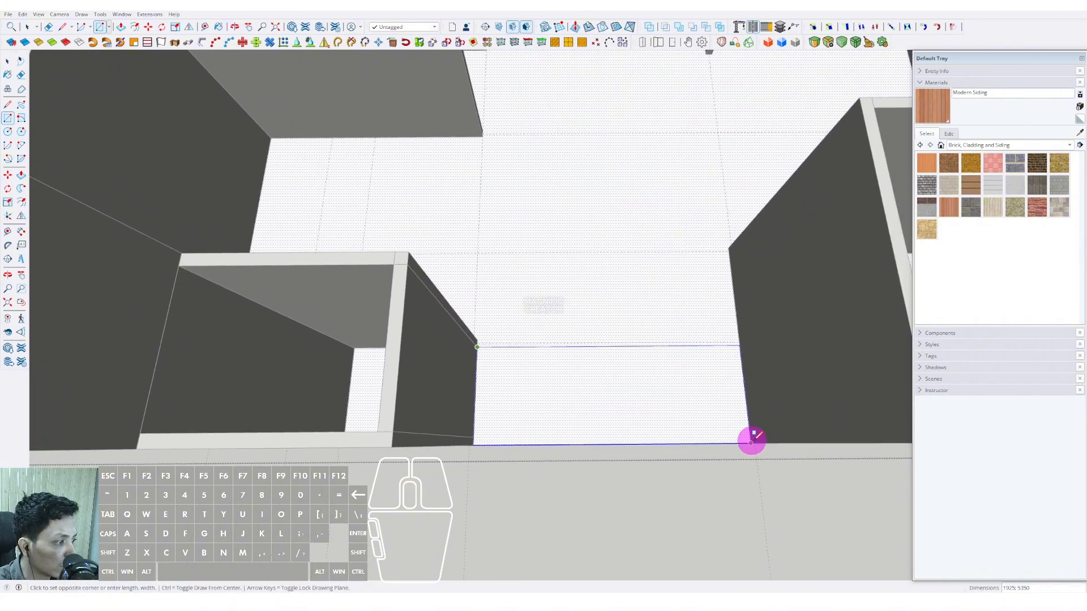
{"action": "key", "text": "shift"}
{"action": "left_click", "coordinate": [475, 434]}
{"action": "key", "text": "space"}
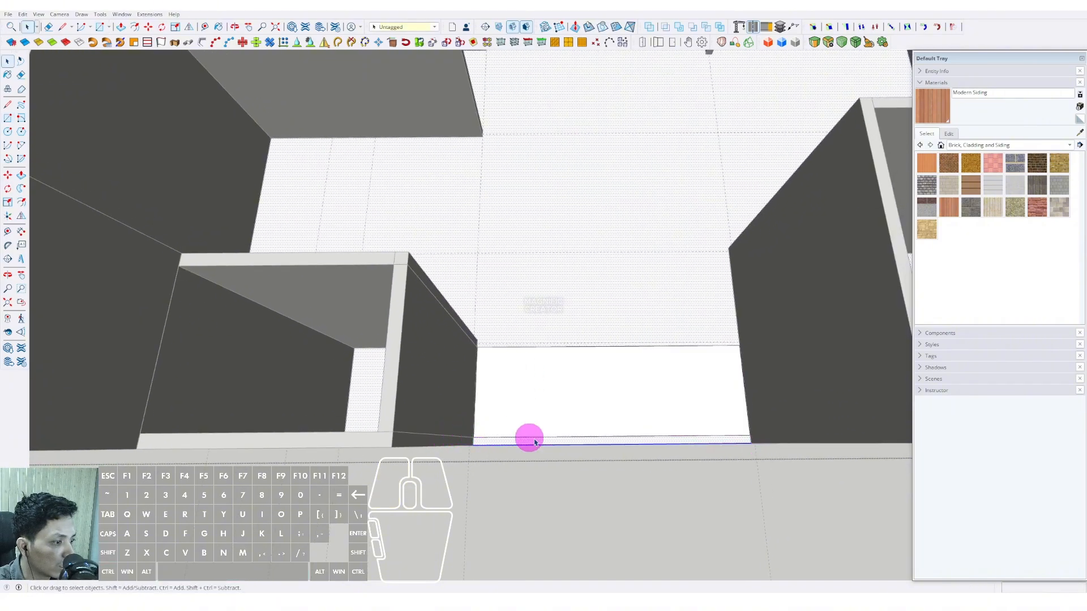
Copy the front opening rectangle's outer edge 600 mm inward to mark off a planting strip
{"action": "scroll", "coordinate": [492, 441], "scroll_direction": "up", "scroll_amount": 2}
{"action": "scroll", "coordinate": [586, 443], "scroll_direction": "down", "scroll_amount": 2}
{"action": "scroll", "coordinate": [502, 447], "scroll_direction": "up", "scroll_amount": 1}
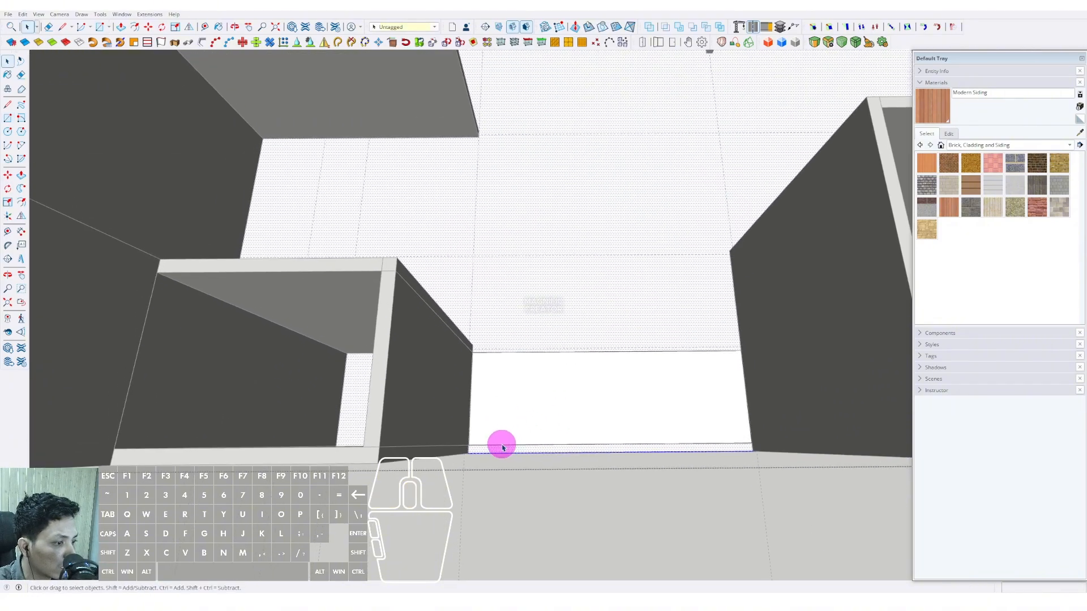
{"action": "left_click", "coordinate": [581, 445]}
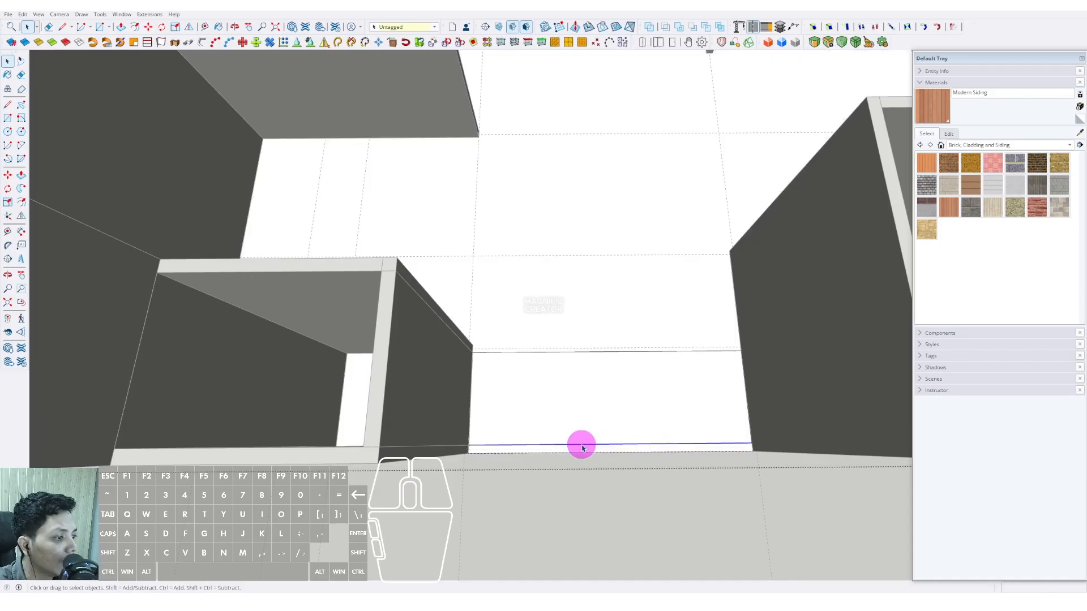
{"action": "scroll", "coordinate": [577, 437], "scroll_direction": "down", "scroll_amount": 1}
{"action": "middle_click_drag", "start_coordinate": [577, 437], "coordinate": [566, 447], "text": "shift"}
{"action": "scroll", "coordinate": [649, 428], "scroll_direction": "up", "scroll_amount": 2, "text": "shift"}
{"action": "middle_click_drag", "start_coordinate": [649, 429], "coordinate": [626, 447], "text": "shift"}
{"action": "key", "text": "F9"}
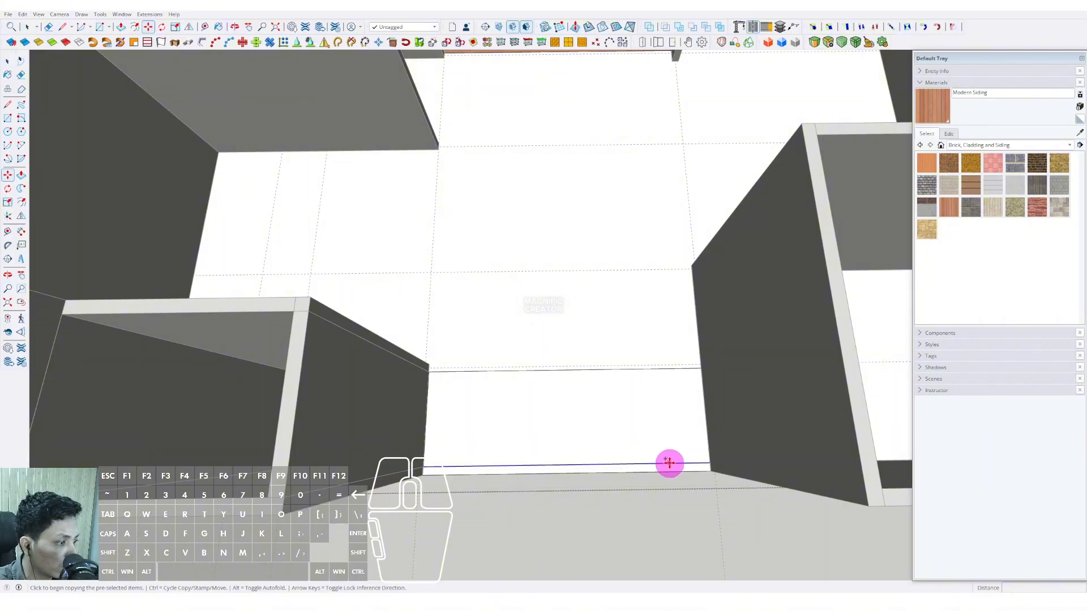
{"action": "left_click", "coordinate": [669, 463]}
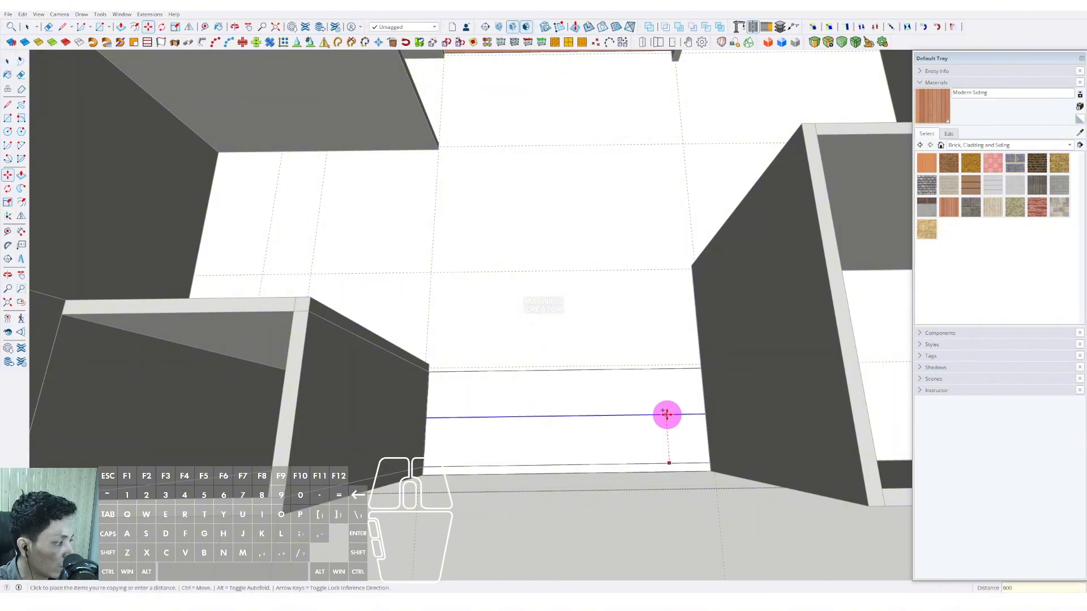
{"action": "key", "text": "Return"}
{"action": "key", "text": "space"}
Sample the grass from the strip along the rear wall and paint the 600 mm strip at the front opening with it
{"action": "left_click", "coordinate": [650, 442]}
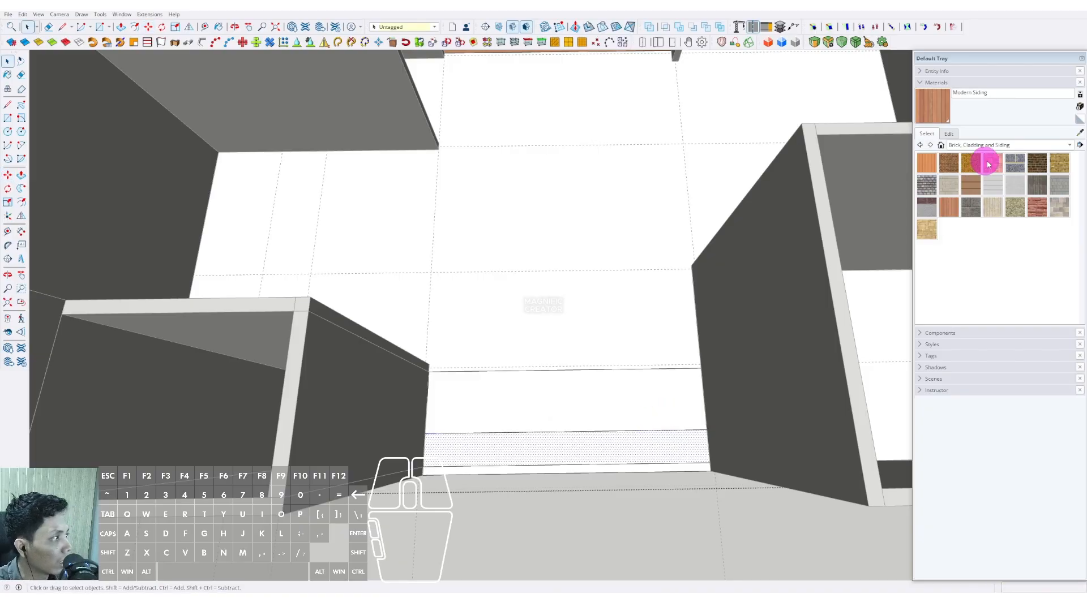
{"action": "left_click", "coordinate": [1079, 132]}
{"action": "scroll", "coordinate": [544, 293], "scroll_direction": "down", "scroll_amount": 5}
{"action": "scroll", "coordinate": [568, 150], "scroll_direction": "up", "scroll_amount": 5}
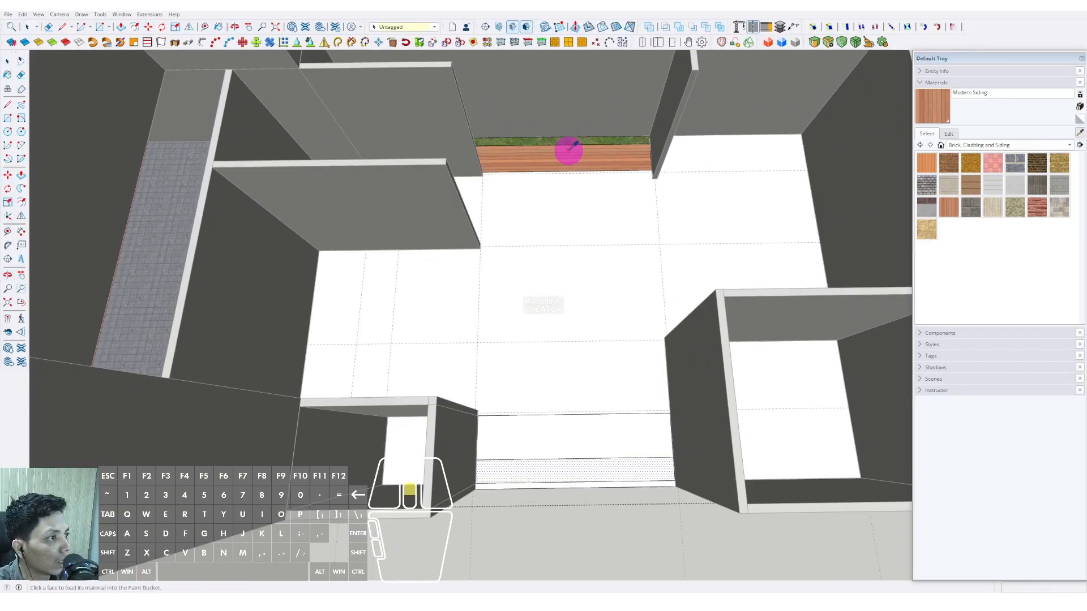
{"action": "left_click", "coordinate": [552, 142]}
{"action": "scroll", "coordinate": [557, 152], "scroll_direction": "down", "scroll_amount": 4}
{"action": "scroll", "coordinate": [563, 380], "scroll_direction": "up", "scroll_amount": 2}
{"action": "left_click", "coordinate": [554, 389]}
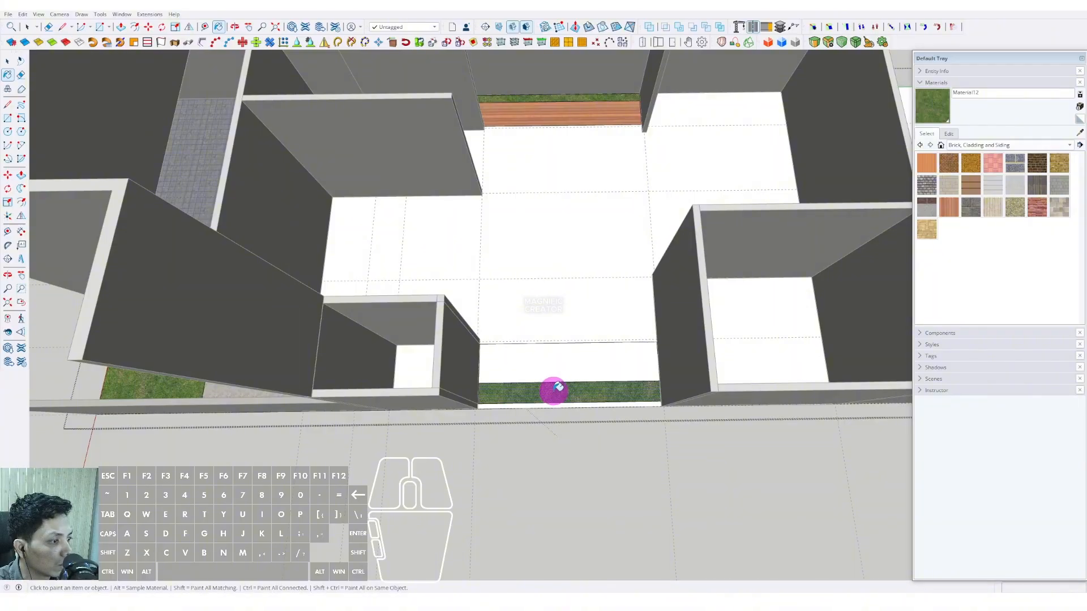
Choose the Beadboard material from the Brick, Cladding and Siding collection for painting
{"action": "scroll", "coordinate": [555, 391], "scroll_direction": "down", "scroll_amount": 2}
{"action": "key", "text": "space"}
{"action": "left_click", "coordinate": [928, 169]}
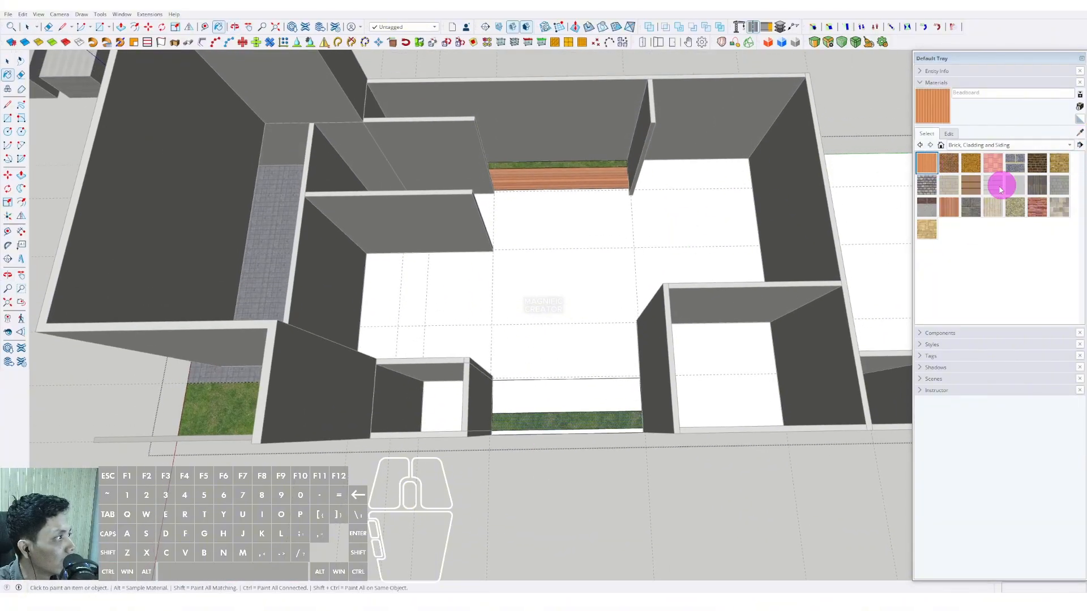
Paint the bare floor strip beside the second grass bed with the Modern Siding wood material
{"action": "middle_click_drag", "start_coordinate": [825, 279], "coordinate": [590, 421]}
{"action": "scroll", "coordinate": [589, 414], "scroll_direction": "down", "scroll_amount": 2}
{"action": "left_click", "coordinate": [589, 498]}
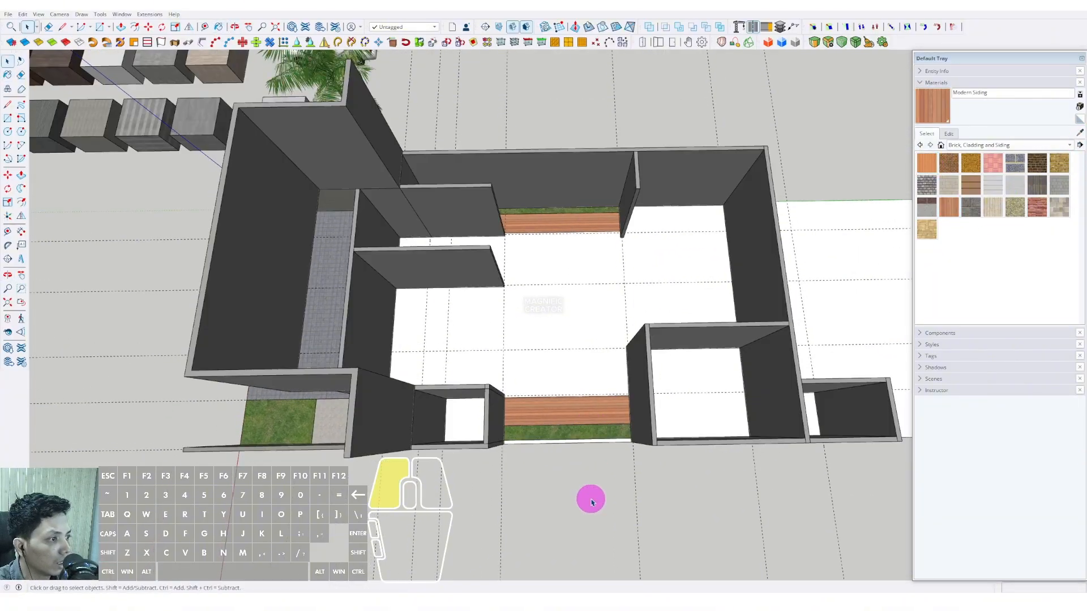
Examine the floor layout around the end room, its short partition wall and the enclosed room beside it
{"action": "scroll", "coordinate": [581, 379], "scroll_direction": "down", "scroll_amount": 2}
{"action": "middle_click_drag", "start_coordinate": [579, 364], "coordinate": [569, 414], "text": "shift"}
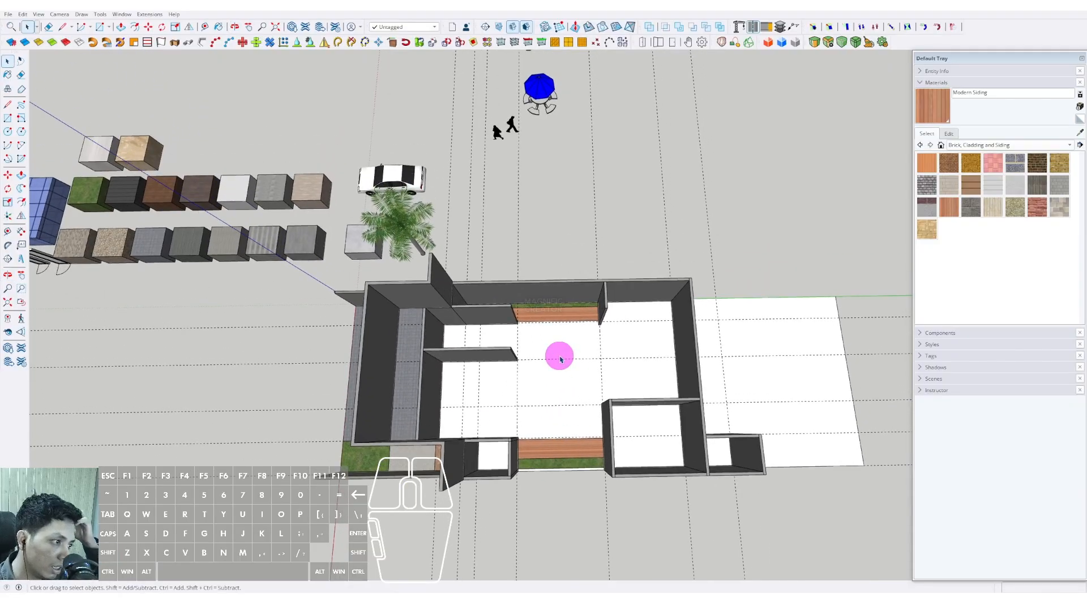
{"action": "middle_click_drag", "start_coordinate": [626, 351], "coordinate": [630, 418]}
{"action": "scroll", "coordinate": [630, 419], "scroll_direction": "up", "scroll_amount": 2}
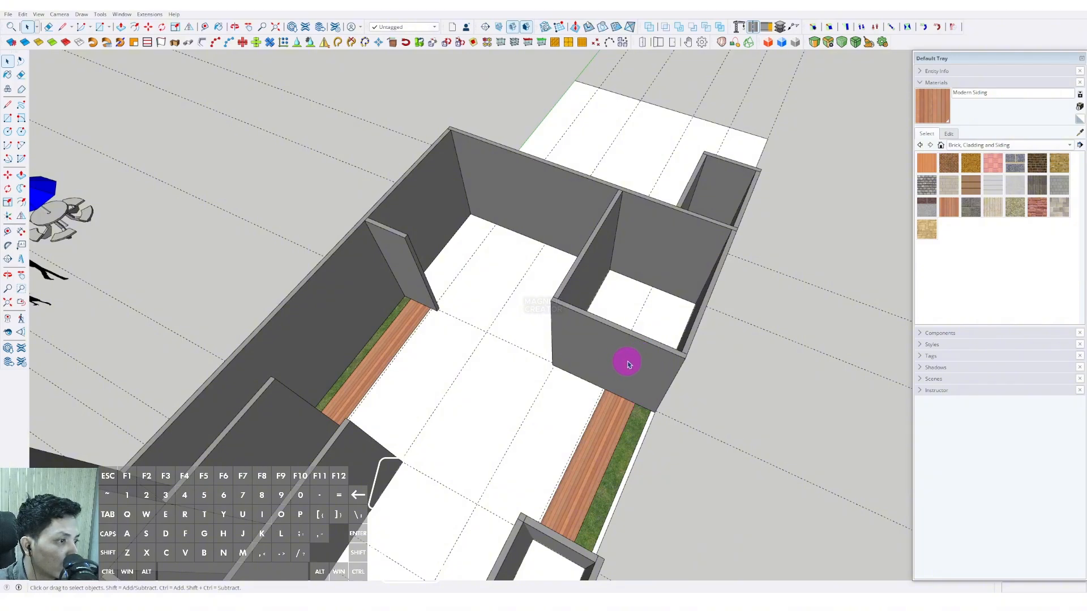
{"action": "middle_click_drag", "start_coordinate": [628, 364], "coordinate": [652, 453]}
{"action": "scroll", "coordinate": [690, 400], "scroll_direction": "down", "scroll_amount": 1}
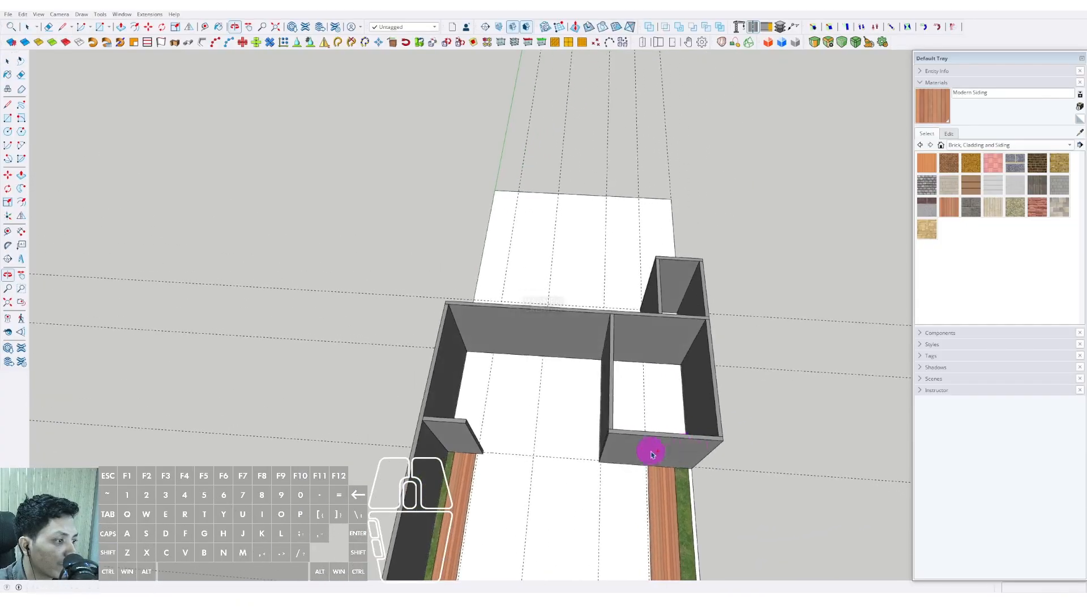
{"action": "scroll", "coordinate": [491, 425], "scroll_direction": "up", "scroll_amount": 2}
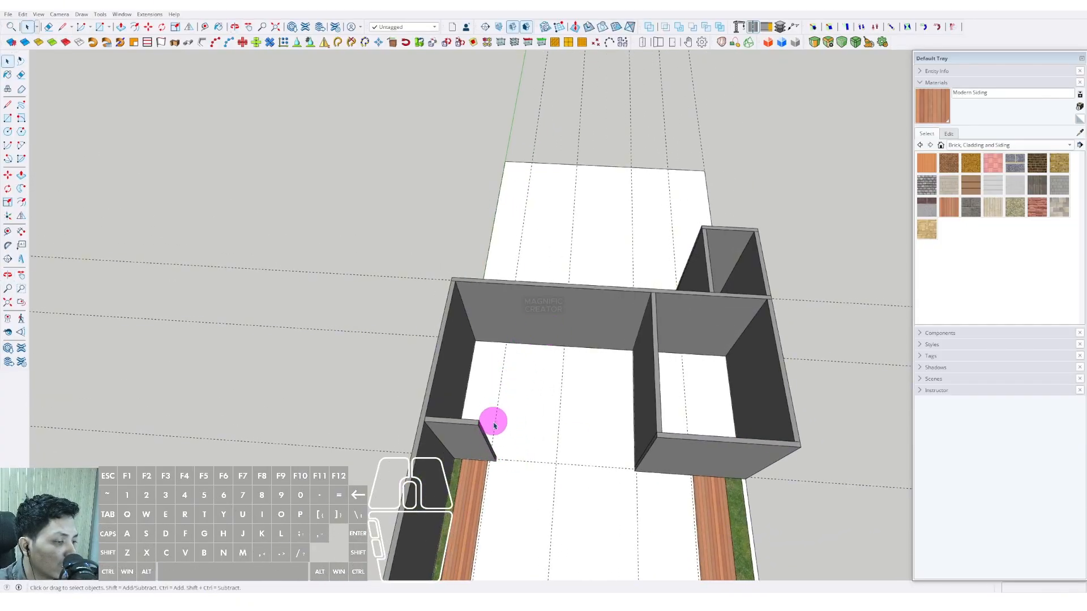
{"action": "middle_click_drag", "start_coordinate": [499, 372], "coordinate": [412, 419]}
Draw a rotated rectangle 600 wide on the floor along the long wall, starting at the end room's inner corner
{"action": "scroll", "coordinate": [476, 362], "scroll_direction": "up", "scroll_amount": 3}
{"action": "left_click", "coordinate": [333, 207]}
{"action": "left_click", "coordinate": [21, 118]}
{"action": "scroll", "coordinate": [606, 413], "scroll_direction": "up", "scroll_amount": 5}
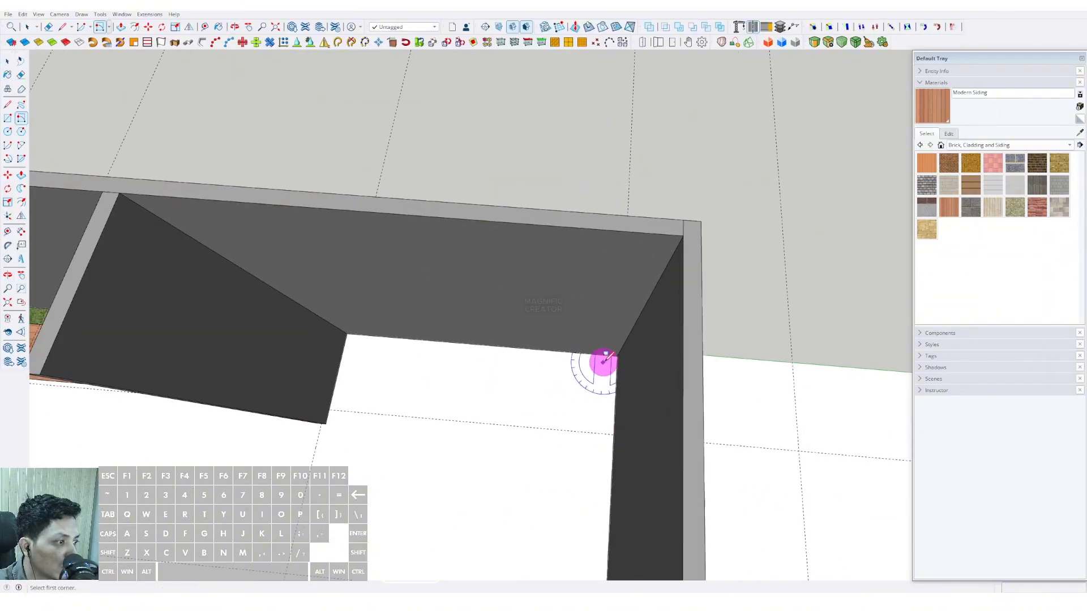
{"action": "left_click", "coordinate": [617, 356]}
{"action": "scroll", "coordinate": [407, 337], "scroll_direction": "down", "scroll_amount": 3}
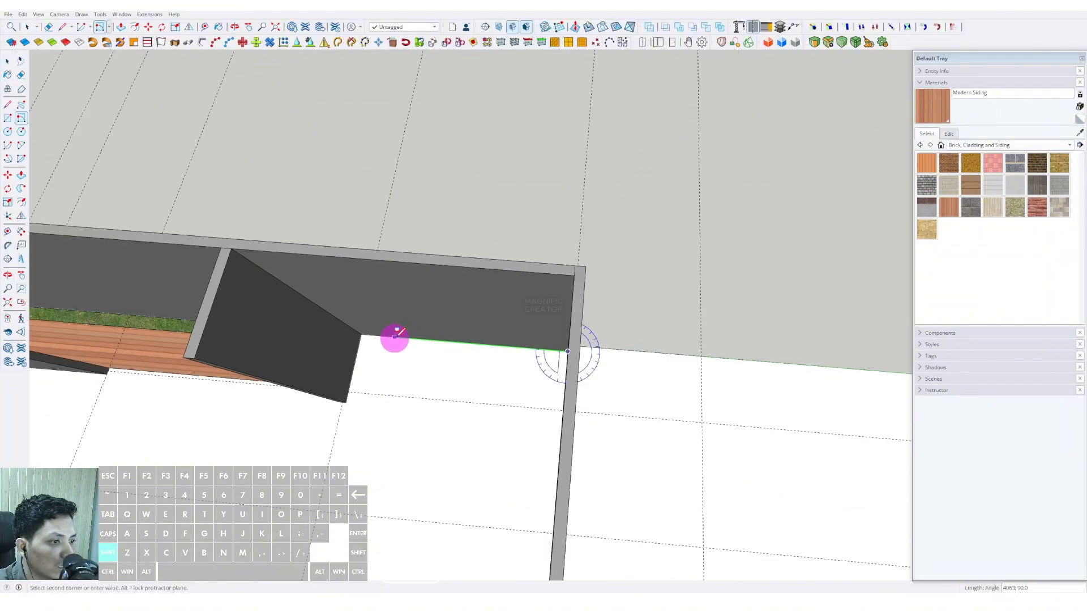
{"action": "scroll", "coordinate": [395, 334], "scroll_direction": "up", "scroll_amount": 4}
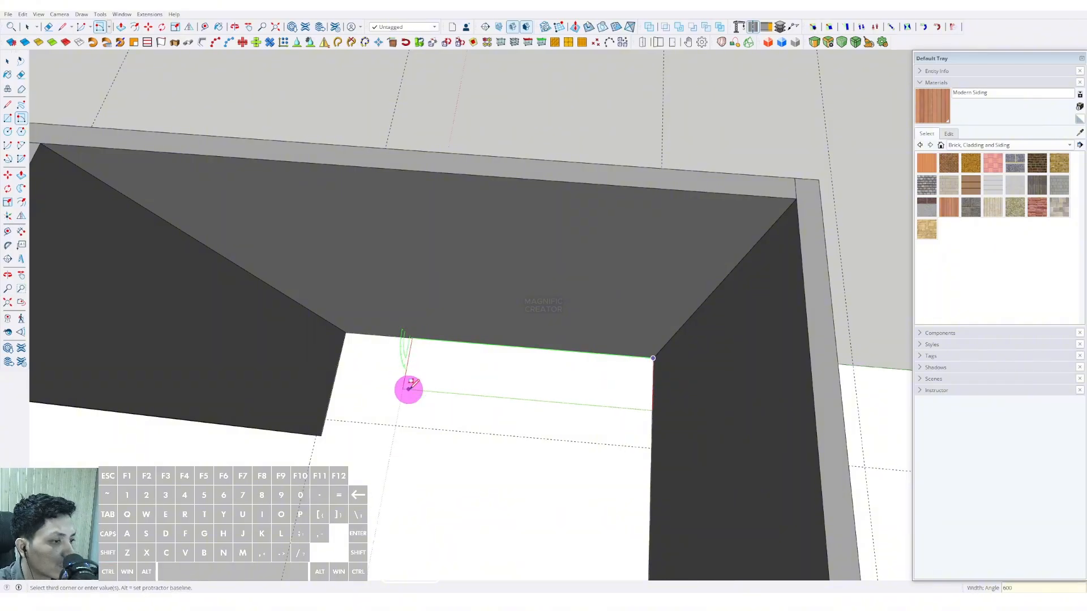
{"action": "left_click", "coordinate": [409, 388]}
Push/Pull the floor rectangle up into a low counter block and make the block a group
{"action": "middle_click_drag", "start_coordinate": [412, 384], "coordinate": [611, 370]}
{"action": "key", "text": "v"}
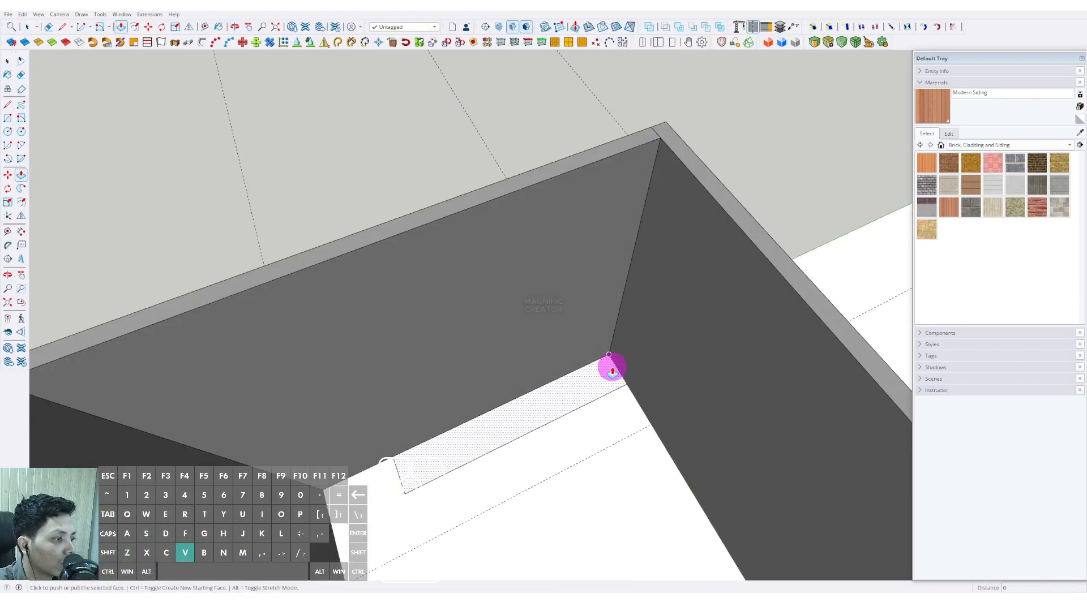
{"action": "left_click", "coordinate": [611, 371]}
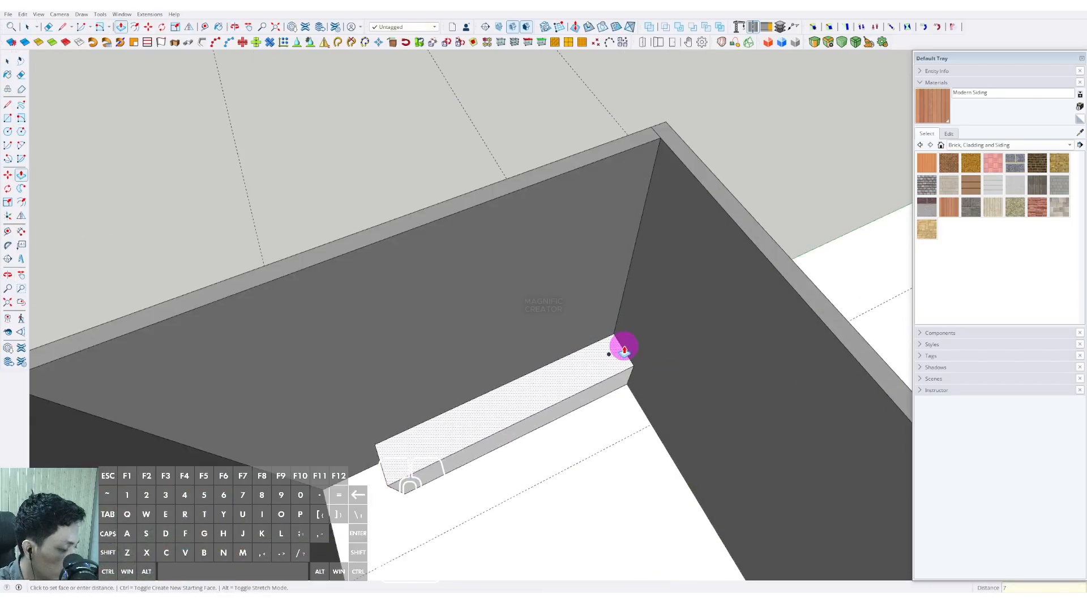
{"action": "left_click", "coordinate": [624, 349]}
{"action": "key", "text": "space"}
{"action": "triple_click", "coordinate": [611, 366]}
{"action": "right_click", "coordinate": [612, 367]}
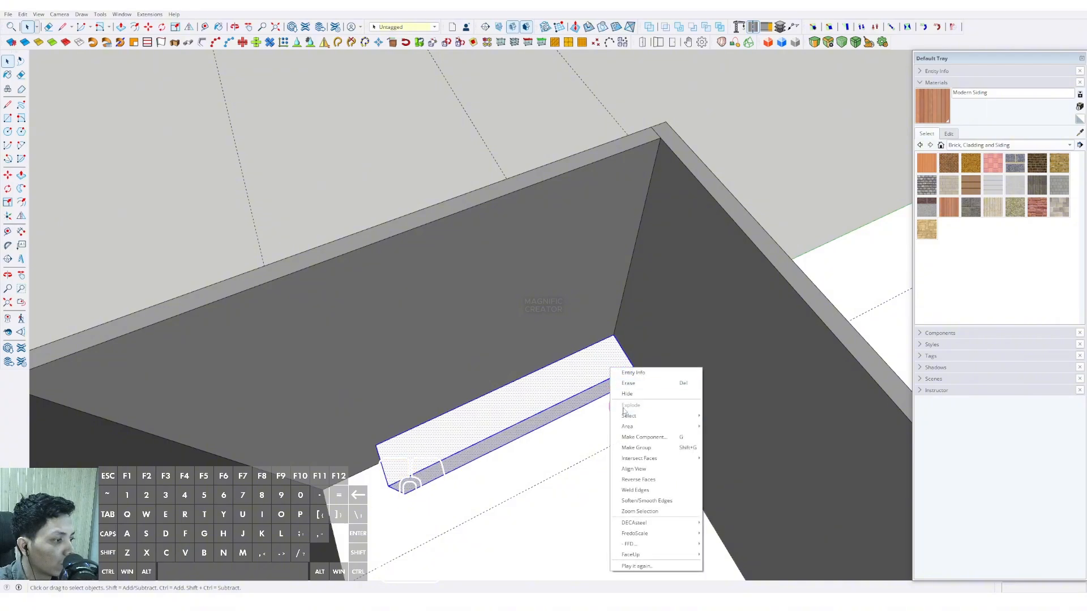
{"action": "left_click", "coordinate": [630, 447]}
Draw a floor rectangle filling the gap between the counter's end and the partition wall, matching the counter's depth
{"action": "middle_click_drag", "start_coordinate": [629, 447], "coordinate": [584, 334]}
{"action": "key", "text": "r"}
{"action": "left_click", "coordinate": [599, 333]}
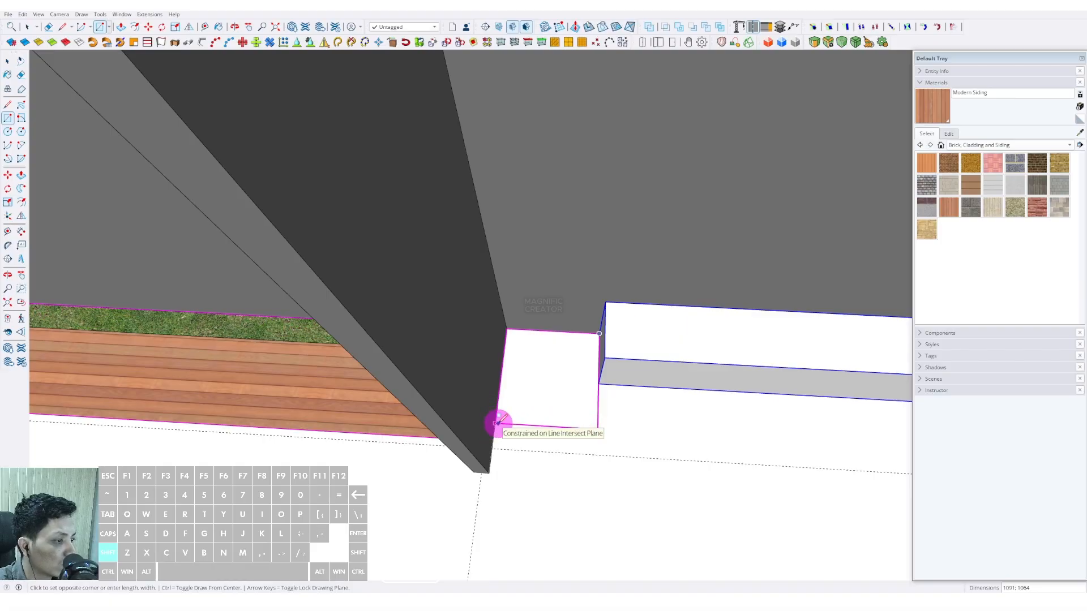
{"action": "left_click", "coordinate": [503, 390]}
Push/Pull the gap rectangle up into a block taller than the counter and make it a group
{"action": "middle_click_drag", "start_coordinate": [503, 383], "coordinate": [534, 332]}
{"action": "key", "text": "p"}
{"action": "left_click", "coordinate": [534, 333]}
{"action": "left_click", "coordinate": [534, 296]}
{"action": "key", "text": "space"}
{"action": "triple_click", "coordinate": [529, 323]}
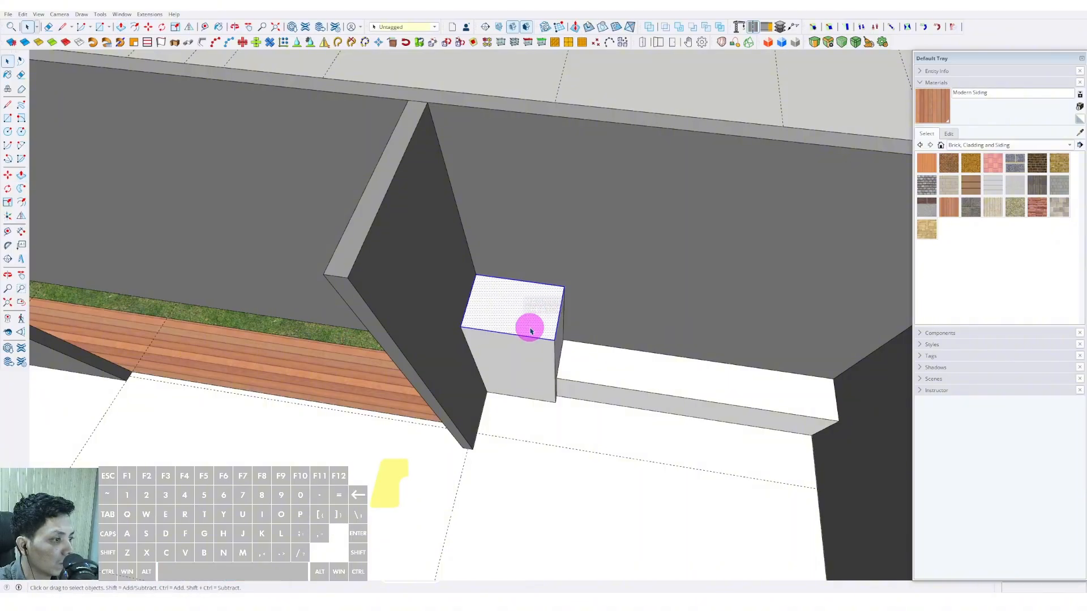
{"action": "right_click", "coordinate": [529, 327]}
{"action": "left_click", "coordinate": [555, 406]}
{"action": "scroll", "coordinate": [543, 402], "scroll_direction": "down", "scroll_amount": 3}
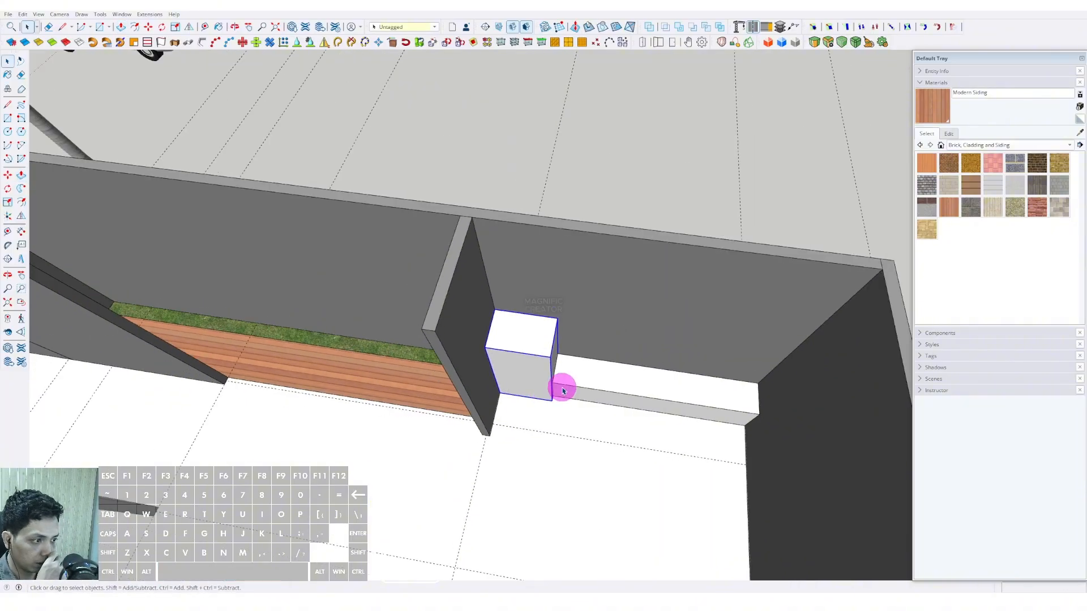
{"action": "scroll", "coordinate": [600, 402], "scroll_direction": "down", "scroll_amount": 3}
{"action": "middle_click_drag", "start_coordinate": [606, 405], "coordinate": [589, 308]}
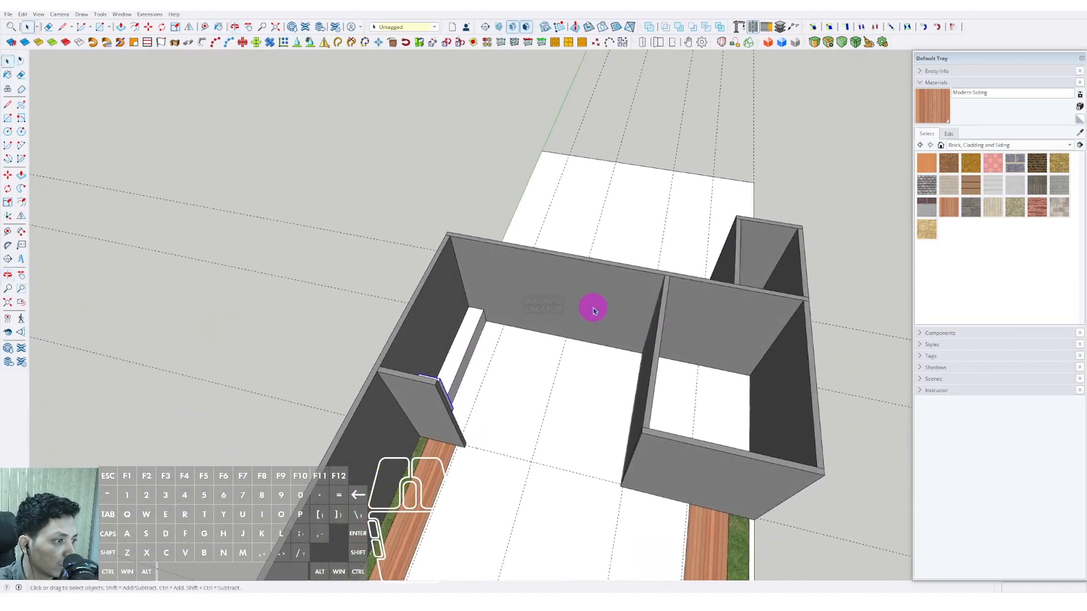
{"action": "key", "text": "space"}
{"action": "left_click", "coordinate": [589, 308]}
{"action": "scroll", "coordinate": [625, 354], "scroll_direction": "down", "scroll_amount": 3}
{"action": "key", "text": "space"}
{"action": "left_click", "coordinate": [407, 279]}
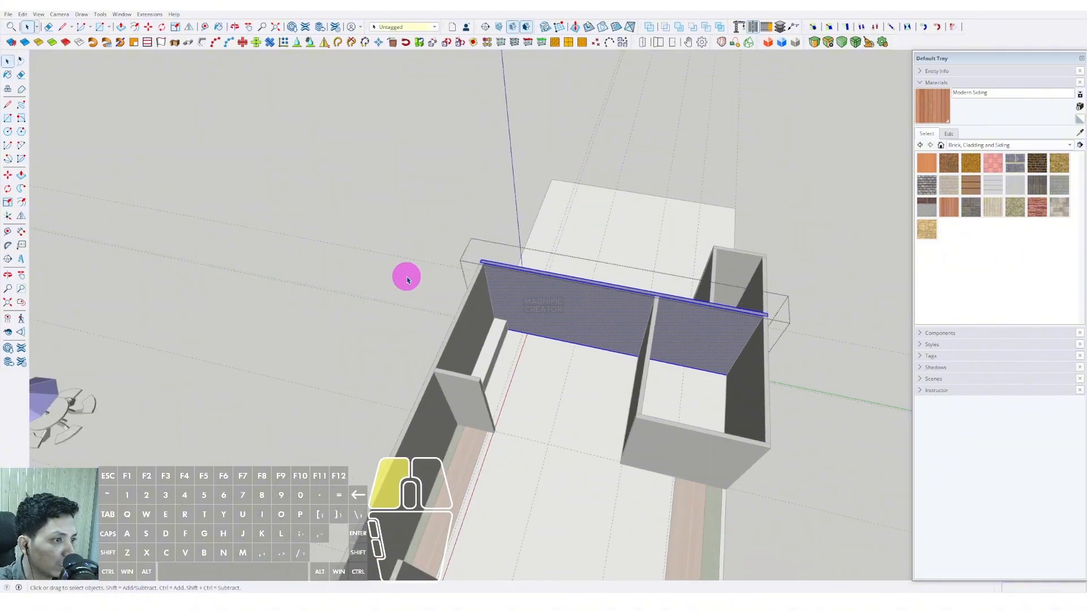
Place a Tape Measure guide 3000 above the floor on the end wall next to the counter
{"action": "scroll", "coordinate": [566, 319], "scroll_direction": "up", "scroll_amount": 3}
{"action": "middle_click_drag", "start_coordinate": [577, 319], "coordinate": [573, 348], "text": "shift"}
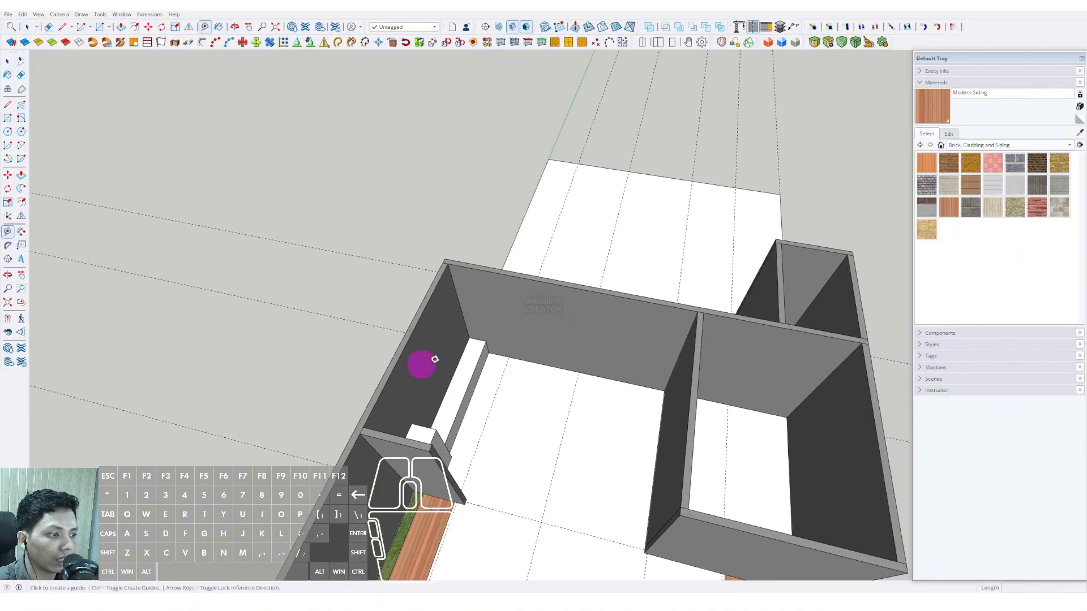
{"action": "scroll", "coordinate": [507, 371], "scroll_direction": "up", "scroll_amount": 2}
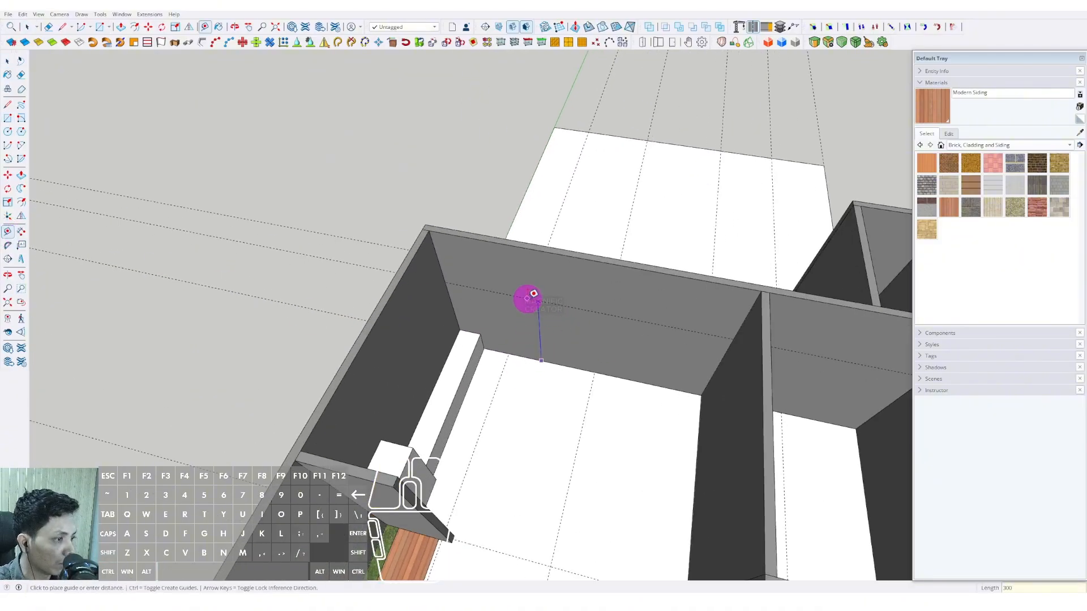
Inside the end wall's group, draw a 3000 high rectangle up from the floor and push it through as an opening
{"action": "key", "text": "space"}
{"action": "double_click", "coordinate": [531, 309]}
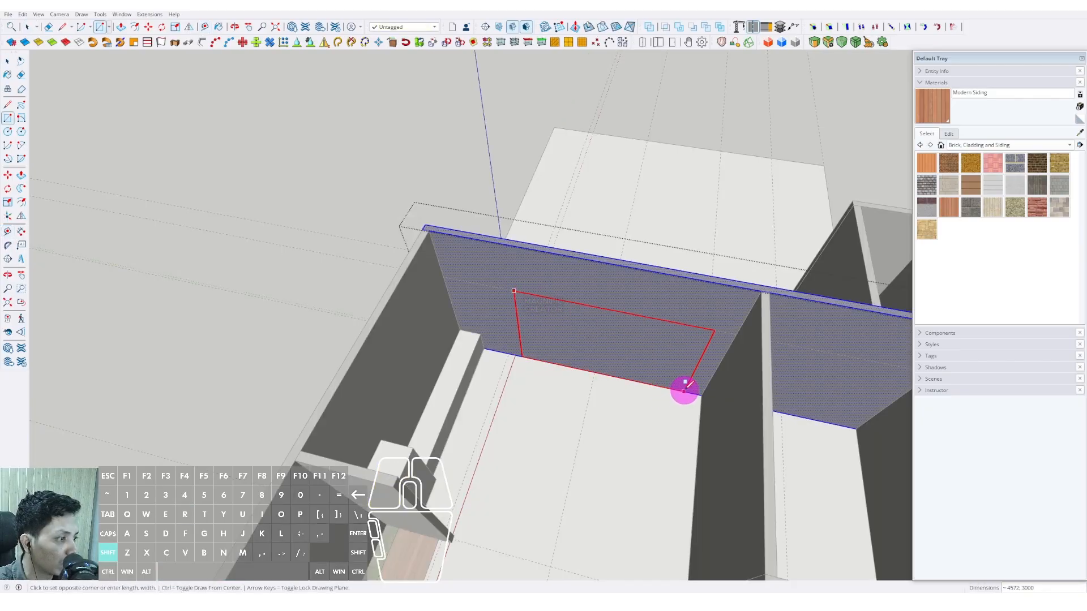
{"action": "key", "text": "p"}
{"action": "mouse_move", "coordinate": [657, 351]}
{"action": "middle_mouse_down"}
{"action": "mouse_move", "coordinate": [619, 374]}
{"action": "mouse_move", "coordinate": [502, 202]}
{"action": "mouse_move", "coordinate": [583, 352]}
{"action": "mouse_move", "coordinate": [633, 270]}
{"action": "mouse_move", "coordinate": [708, 335]}
{"action": "mouse_move", "coordinate": [516, 320]}
{"action": "mouse_move", "coordinate": [364, 342]}
{"action": "mouse_move", "coordinate": [638, 370]}
{"action": "mouse_move", "coordinate": [641, 384]}
{"action": "middle_mouse_up"}
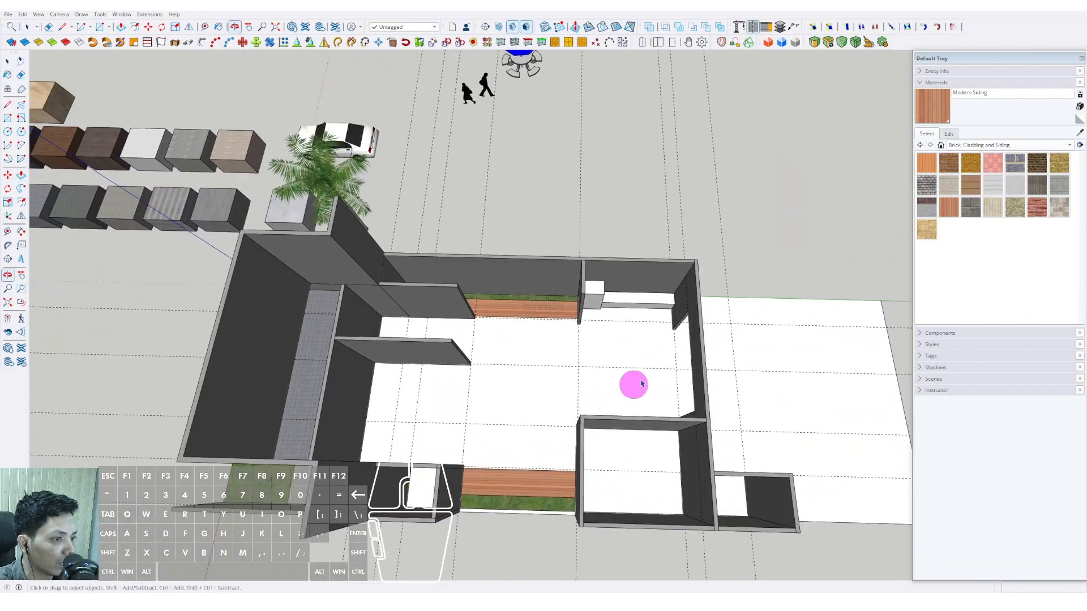
Review the arrangement of rooms, partitions and deck strips across the whole floor plan from above
{"action": "scroll", "coordinate": [487, 380], "scroll_direction": "up", "scroll_amount": 2}
{"action": "middle_click_drag", "start_coordinate": [488, 380], "coordinate": [522, 400], "text": "shift"}
{"action": "scroll", "coordinate": [508, 344], "scroll_direction": "down", "scroll_amount": 2}
{"action": "scroll", "coordinate": [520, 413], "scroll_direction": "up", "scroll_amount": 2}
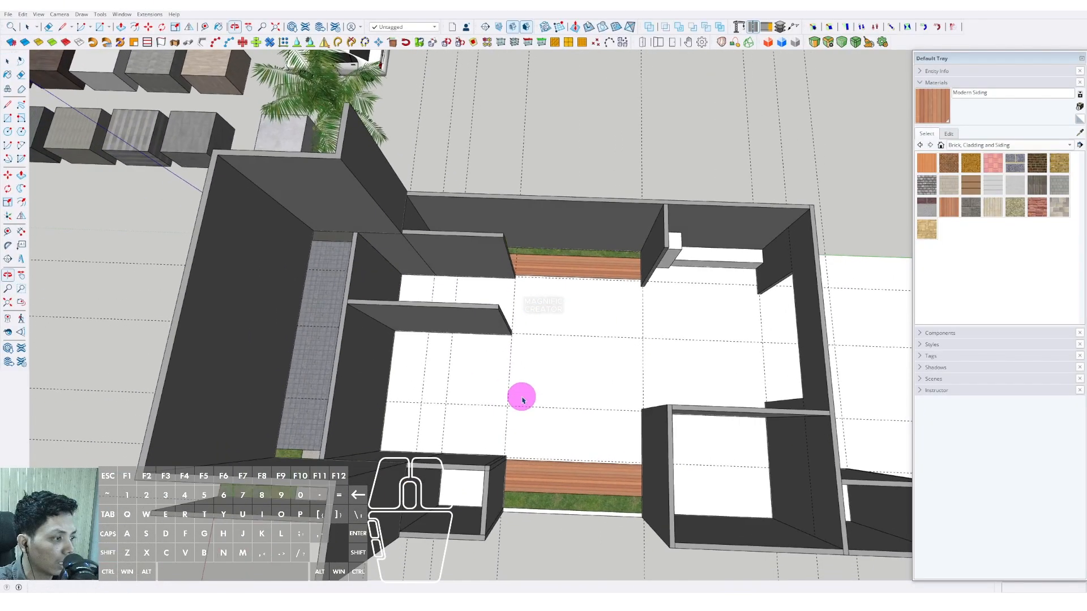
{"action": "middle_click_drag", "start_coordinate": [548, 380], "coordinate": [527, 357], "text": "shift"}
{"action": "scroll", "coordinate": [527, 358], "scroll_direction": "down", "scroll_amount": 3}
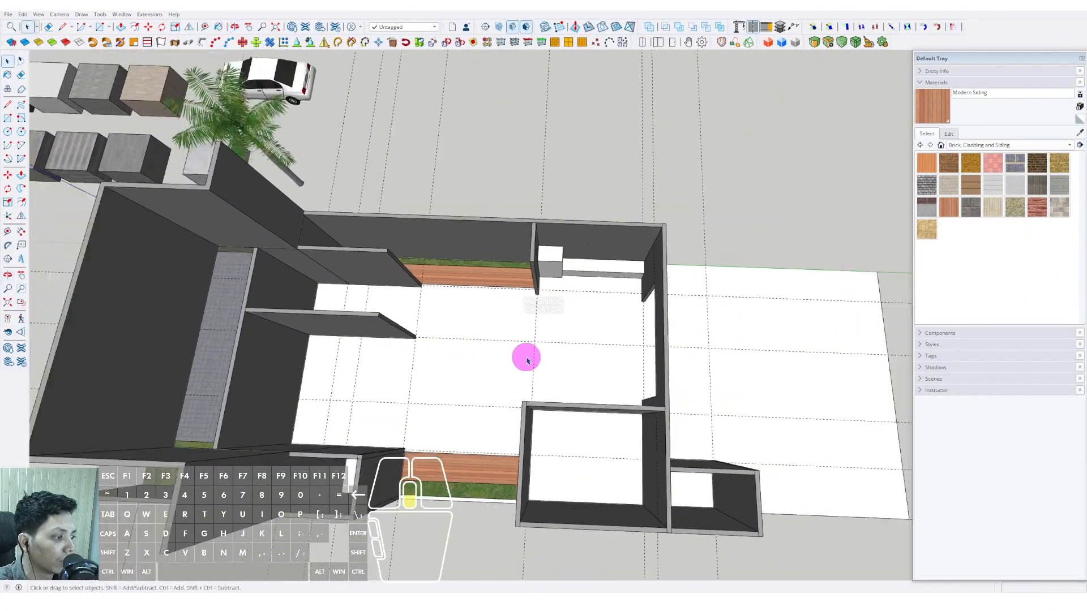
{"action": "scroll", "coordinate": [587, 452], "scroll_direction": "up", "scroll_amount": 2}
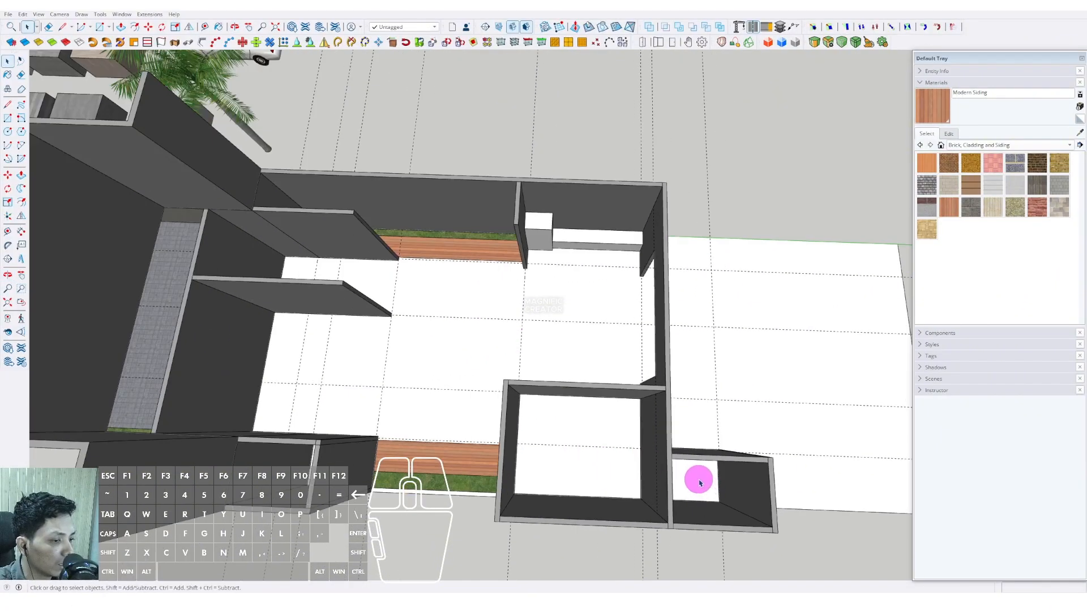
{"action": "scroll", "coordinate": [432, 447], "scroll_direction": "down", "scroll_amount": 3}
{"action": "middle_click_drag", "start_coordinate": [432, 447], "coordinate": [660, 417]}
{"action": "scroll", "coordinate": [564, 436], "scroll_direction": "up", "scroll_amount": 4}
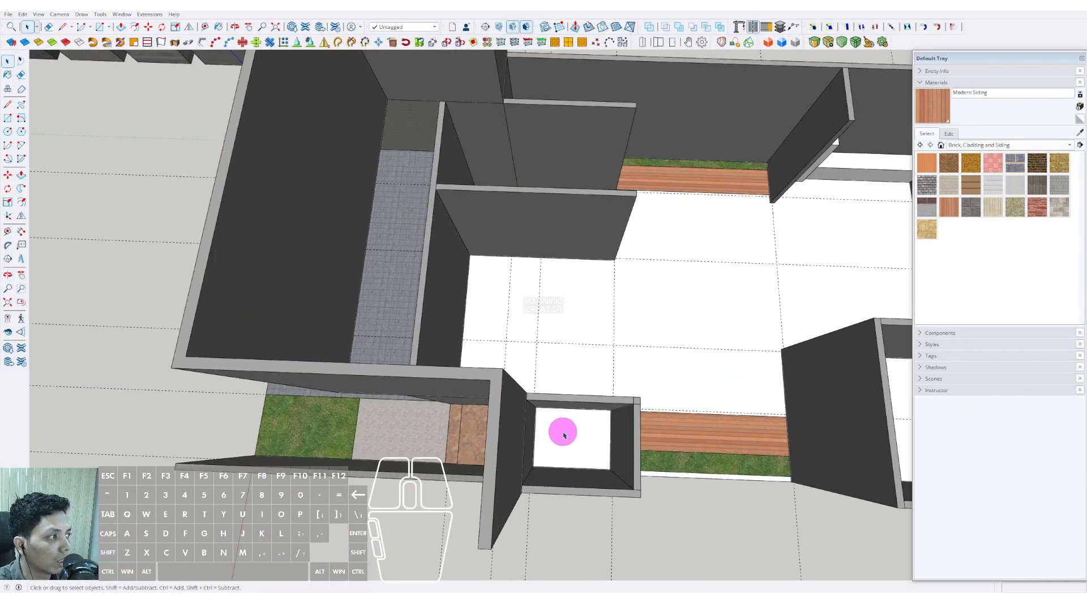
{"action": "scroll", "coordinate": [558, 440], "scroll_direction": "down", "scroll_amount": 5}
{"action": "scroll", "coordinate": [480, 321], "scroll_direction": "up", "scroll_amount": 4}
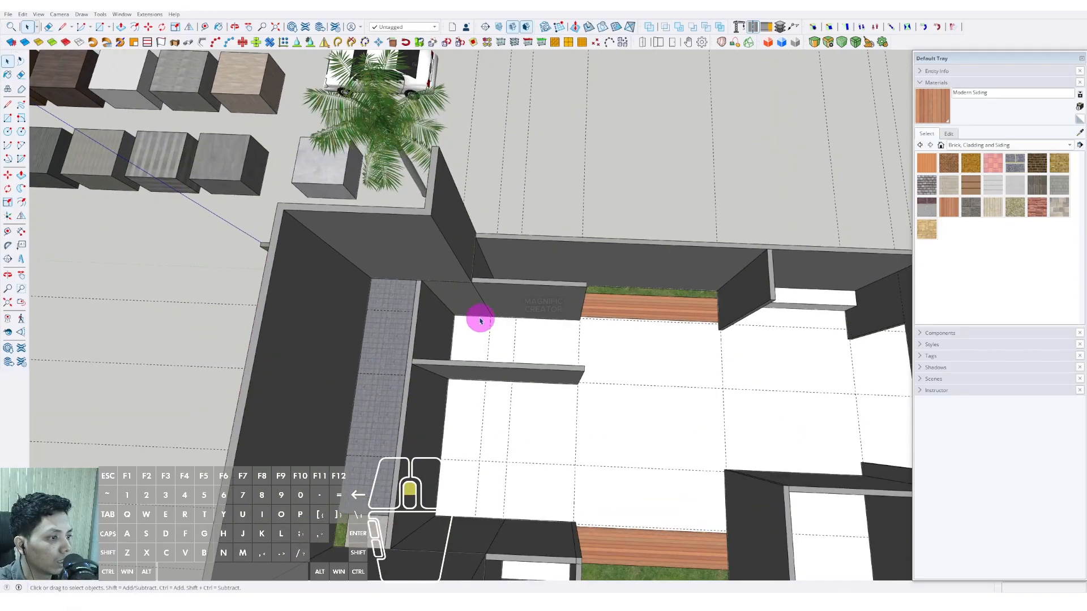
{"action": "scroll", "coordinate": [478, 327], "scroll_direction": "down", "scroll_amount": 2}
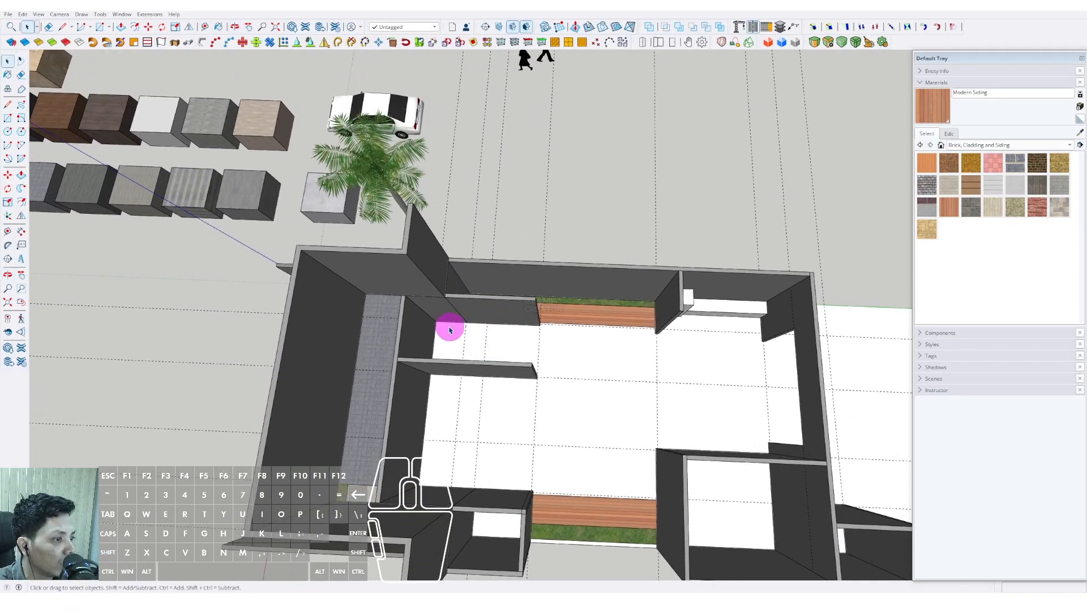
{"action": "scroll", "coordinate": [482, 335], "scroll_direction": "down", "scroll_amount": 3}
{"action": "middle_click_drag", "start_coordinate": [510, 364], "coordinate": [568, 376]}
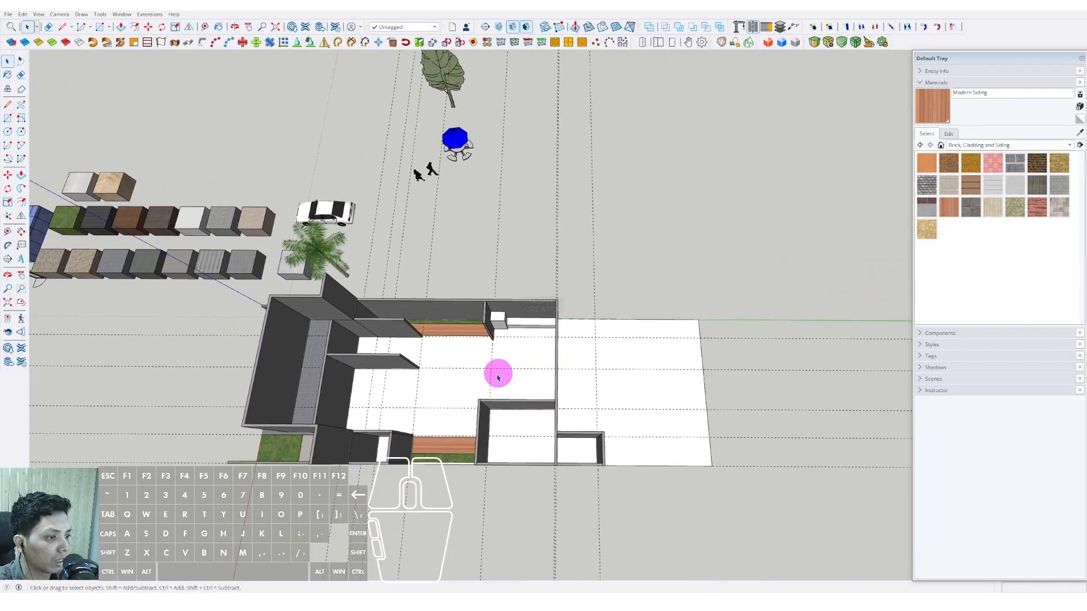
{"action": "middle_click_drag", "start_coordinate": [395, 384], "coordinate": [510, 425]}
{"action": "scroll", "coordinate": [492, 381], "scroll_direction": "up", "scroll_amount": 3}
{"action": "middle_click_drag", "start_coordinate": [492, 381], "coordinate": [451, 416]}
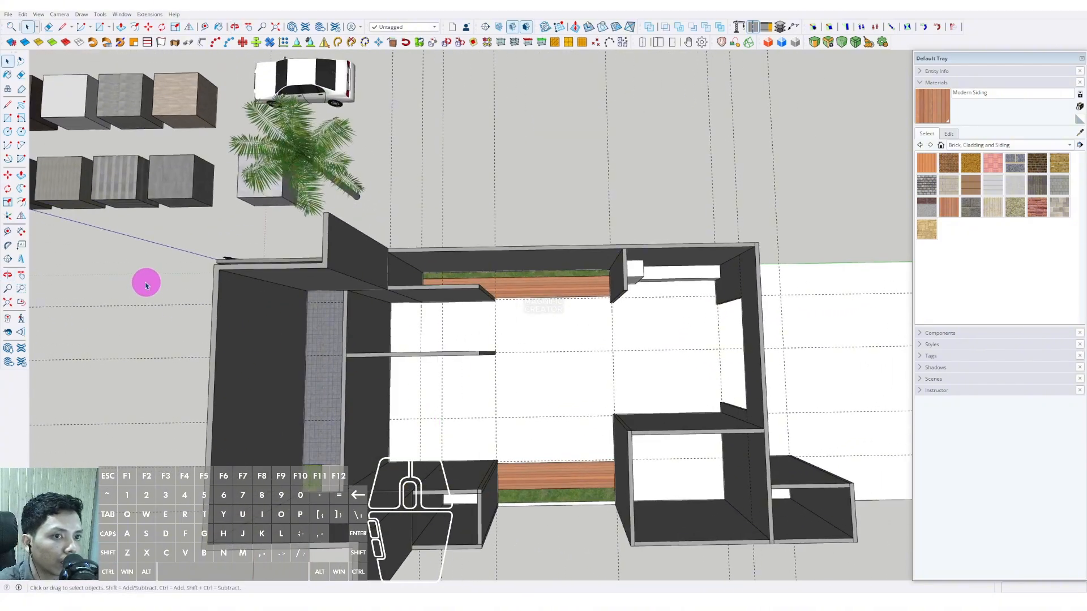
Trace floor edges with the Line tool from the inner corner near the paved strip, then about 10750 along the deck side
{"action": "scroll", "coordinate": [448, 368], "scroll_direction": "up", "scroll_amount": 5}
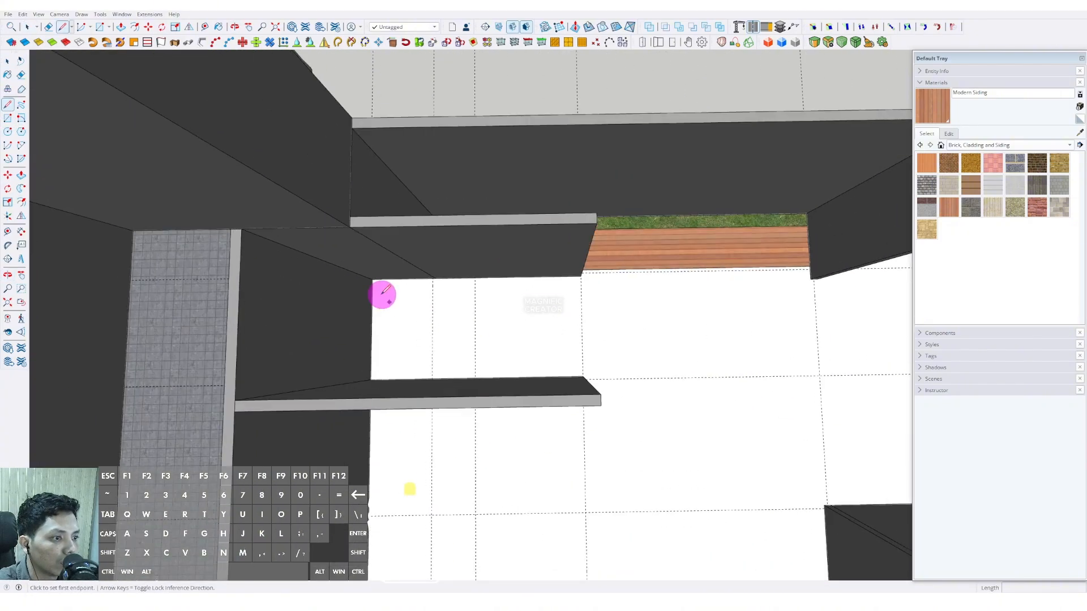
{"action": "scroll", "coordinate": [372, 325], "scroll_direction": "down", "scroll_amount": 5}
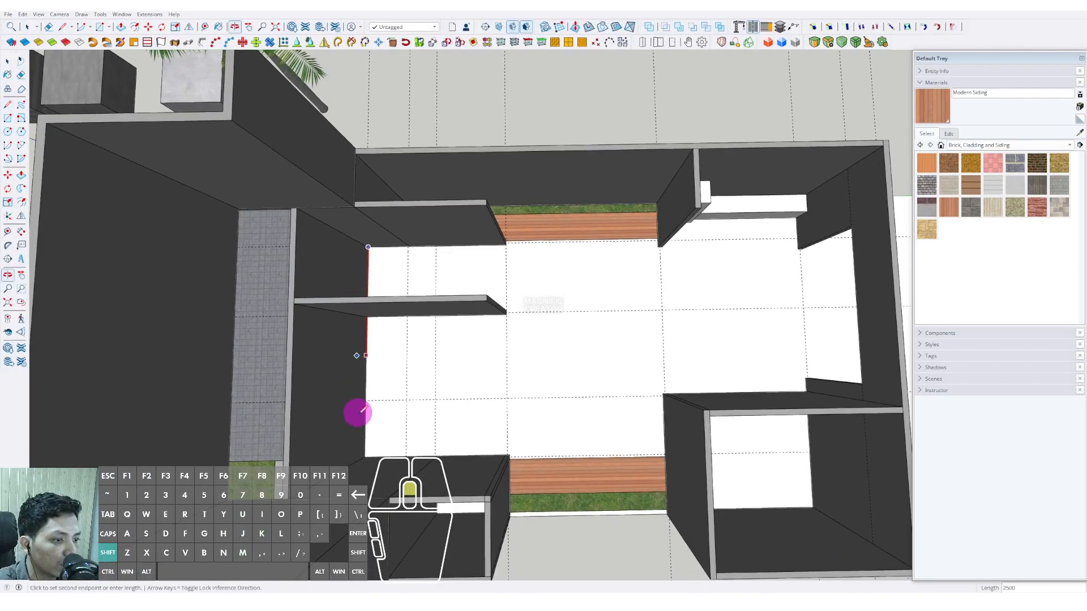
{"action": "key", "text": "shift"}
{"action": "middle_click_drag", "start_coordinate": [506, 459], "coordinate": [421, 428], "text": "shift"}
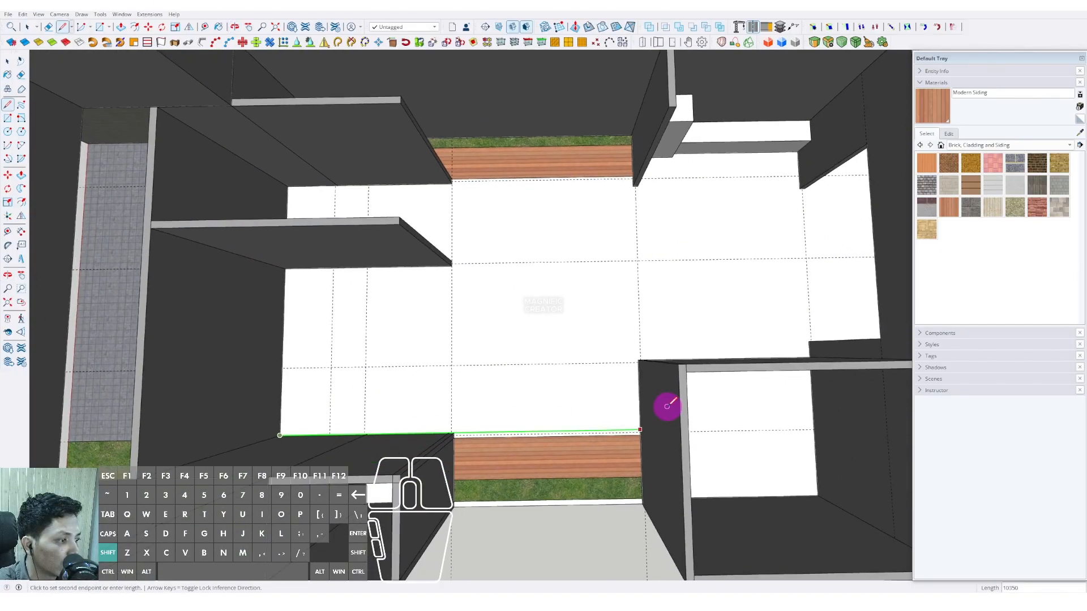
Continue tracing the floor outline around the square side room's inner corners and along the end wall toward the counter
{"action": "middle_click_drag", "start_coordinate": [650, 409], "coordinate": [466, 330], "text": "shift"}
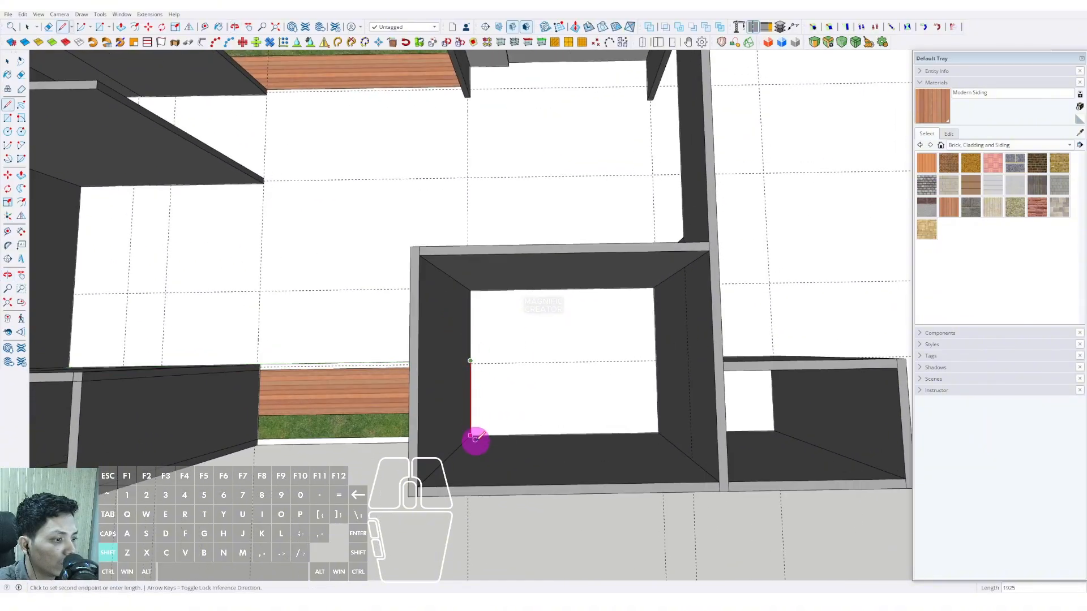
{"action": "key", "text": "shift"}
{"action": "scroll", "coordinate": [535, 442], "scroll_direction": "down", "scroll_amount": 1}
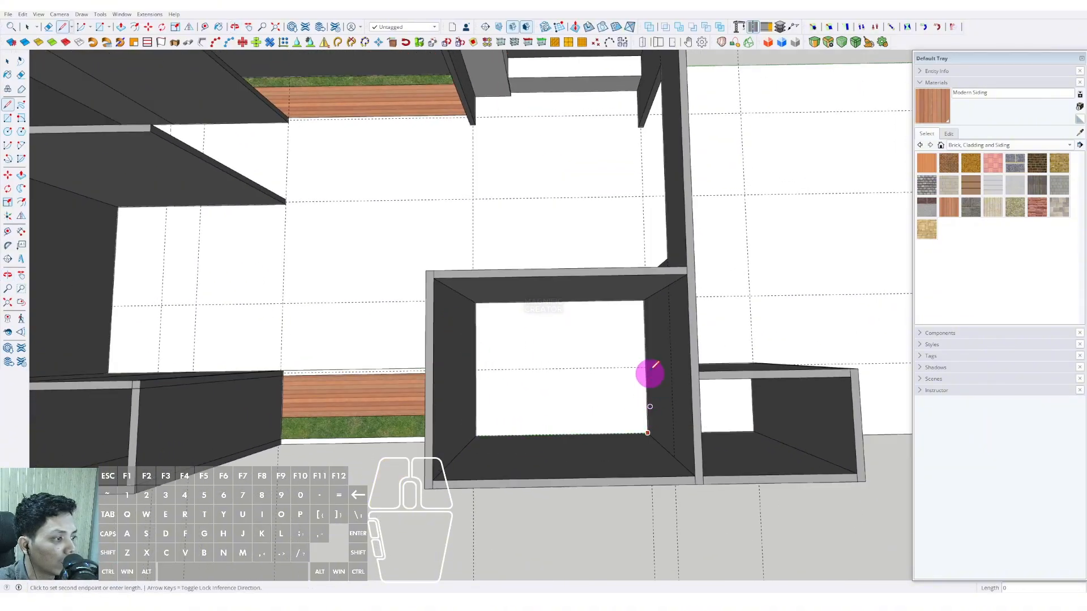
{"action": "scroll", "coordinate": [651, 368], "scroll_direction": "down", "scroll_amount": 3}
{"action": "scroll", "coordinate": [650, 347], "scroll_direction": "up", "scroll_amount": 5}
{"action": "key", "text": "shift"}
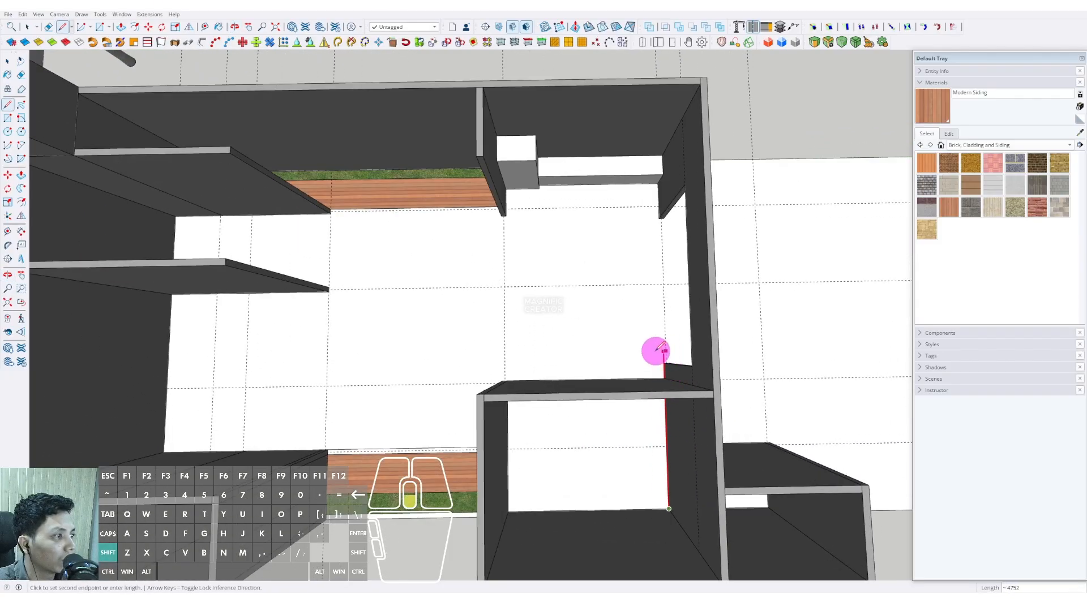
{"action": "middle_click_drag", "start_coordinate": [657, 351], "coordinate": [656, 281], "text": "shift"}
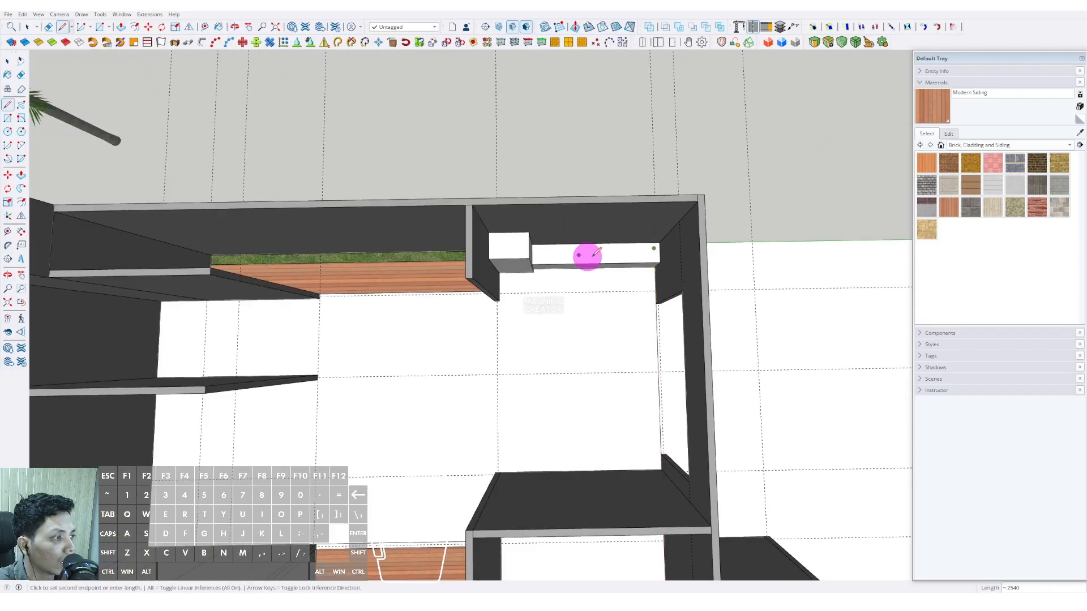
Trace the floor edges along the counter and its partition, then 10500 along the rear deck side, and close the outline
{"action": "scroll", "coordinate": [497, 300], "scroll_direction": "up", "scroll_amount": 1}
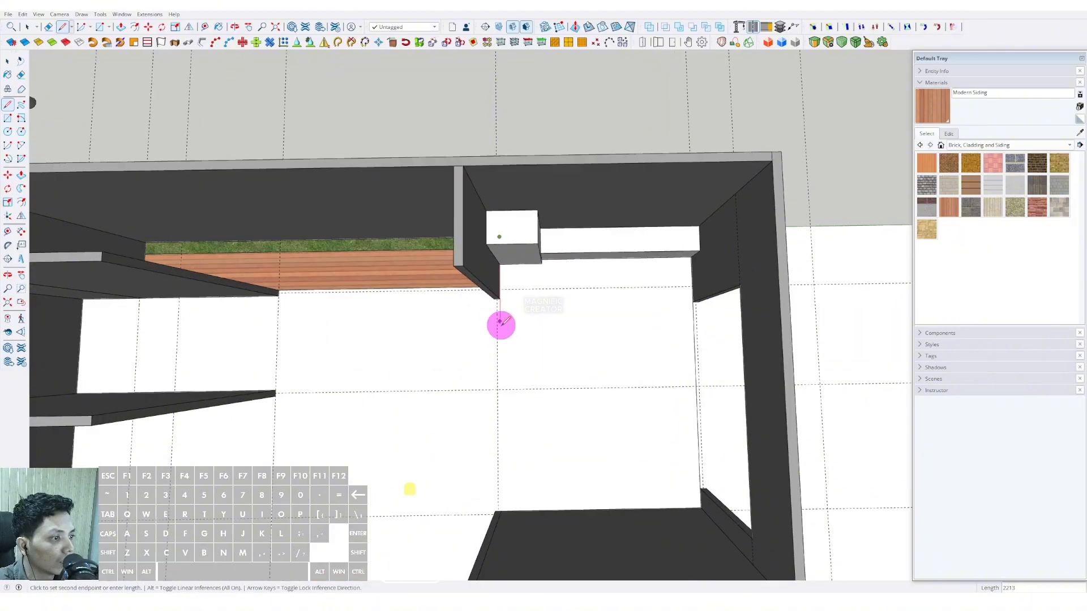
{"action": "middle_click_drag", "start_coordinate": [341, 302], "coordinate": [483, 274], "text": "shift"}
{"action": "scroll", "coordinate": [483, 274], "scroll_direction": "down", "scroll_amount": 1}
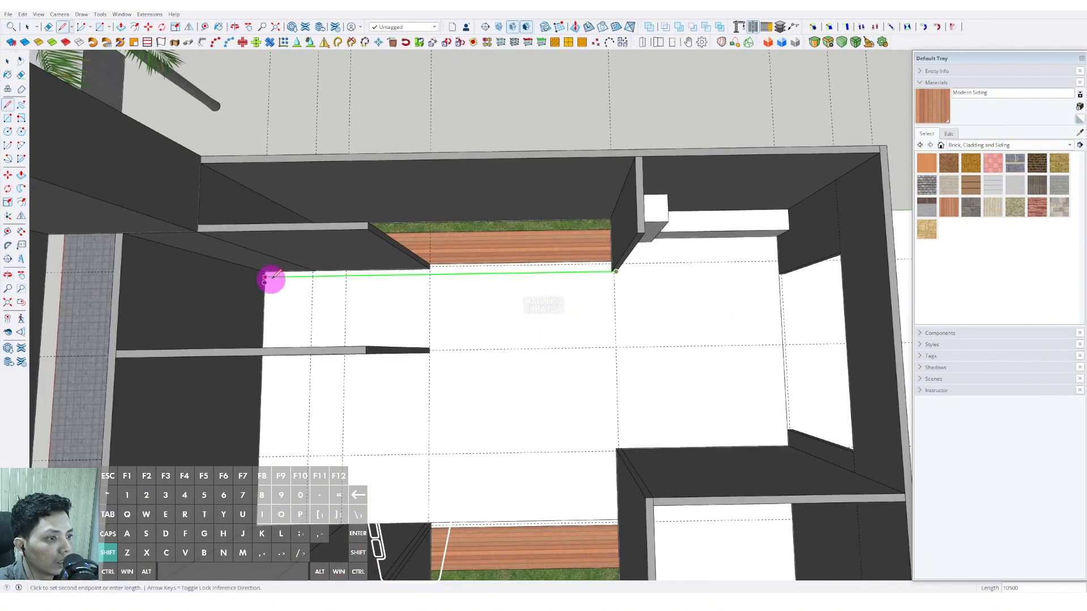
{"action": "middle_click_drag", "start_coordinate": [348, 282], "coordinate": [410, 280], "text": "shift"}
{"action": "scroll", "coordinate": [329, 327], "scroll_direction": "down", "scroll_amount": 2}
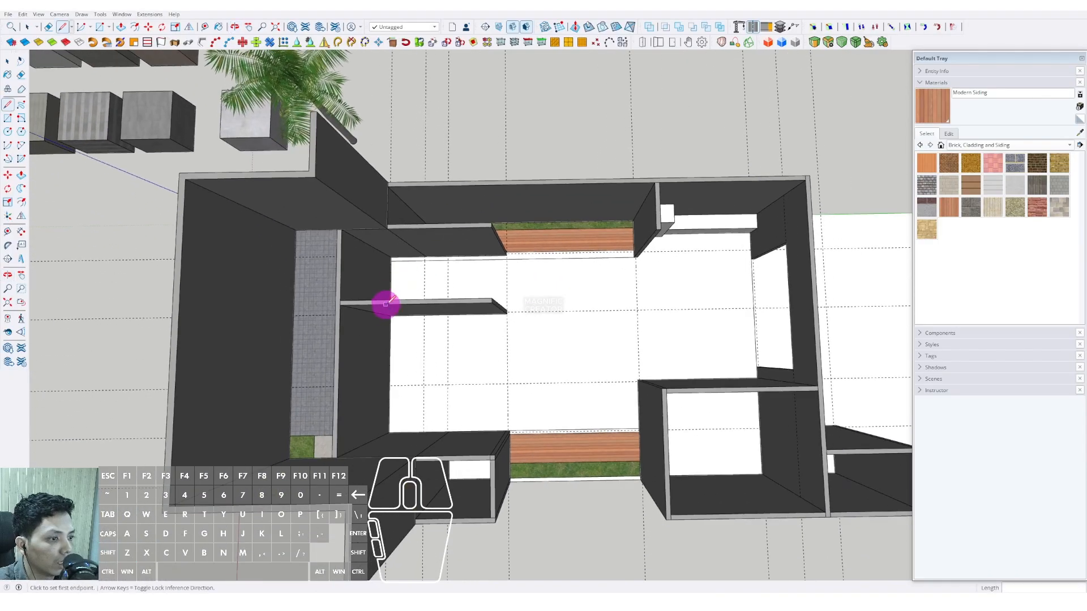
{"action": "left_click", "coordinate": [398, 339]}
{"action": "scroll", "coordinate": [452, 337], "scroll_direction": "down", "scroll_amount": 2}
{"action": "scroll", "coordinate": [571, 303], "scroll_direction": "up", "scroll_amount": 4}
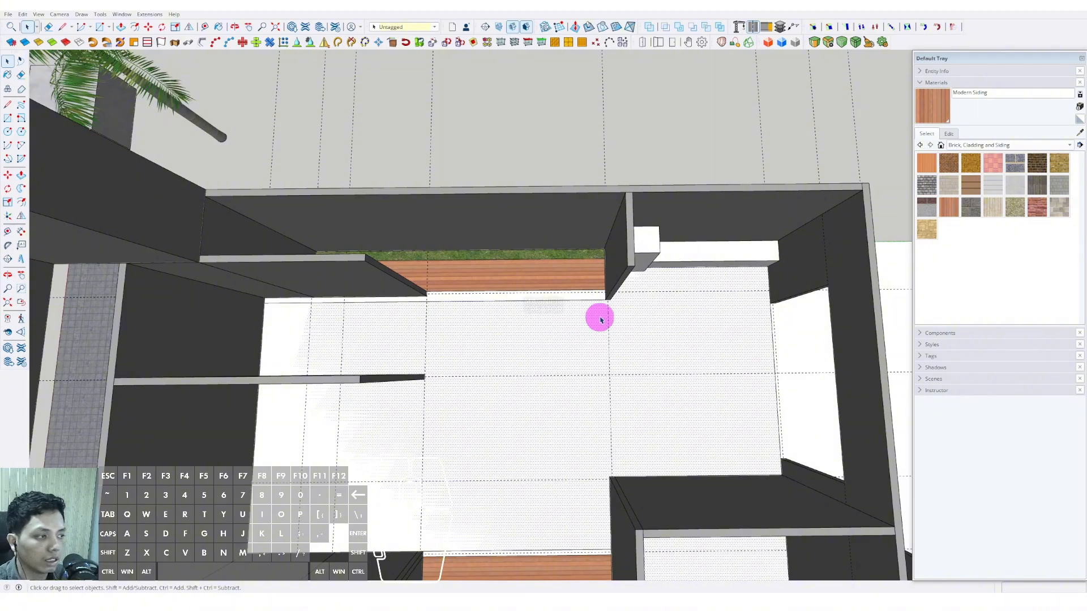
Inside the group of the partition beside the counter, push its end face in line with the opposite partition's end
{"action": "scroll", "coordinate": [600, 320], "scroll_direction": "up", "scroll_amount": 2}
{"action": "middle_click_drag", "start_coordinate": [607, 286], "coordinate": [656, 309]}
{"action": "left_click", "coordinate": [651, 310]}
{"action": "scroll", "coordinate": [653, 310], "scroll_direction": "up", "scroll_amount": 1}
{"action": "left_click", "coordinate": [657, 312]}
{"action": "scroll", "coordinate": [657, 312], "scroll_direction": "up", "scroll_amount": 1}
{"action": "scroll", "coordinate": [656, 309], "scroll_direction": "up", "scroll_amount": 1}
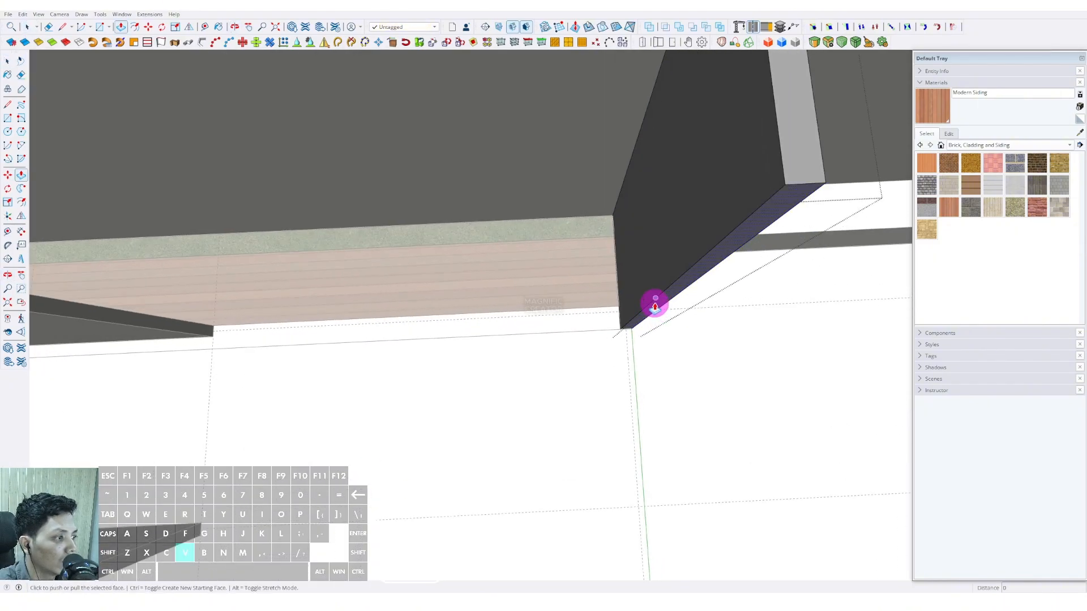
{"action": "left_click", "coordinate": [655, 306]}
{"action": "scroll", "coordinate": [654, 305], "scroll_direction": "down", "scroll_amount": 1}
{"action": "left_click", "coordinate": [235, 323]}
{"action": "key", "text": "space"}
{"action": "scroll", "coordinate": [512, 343], "scroll_direction": "down", "scroll_amount": 4}
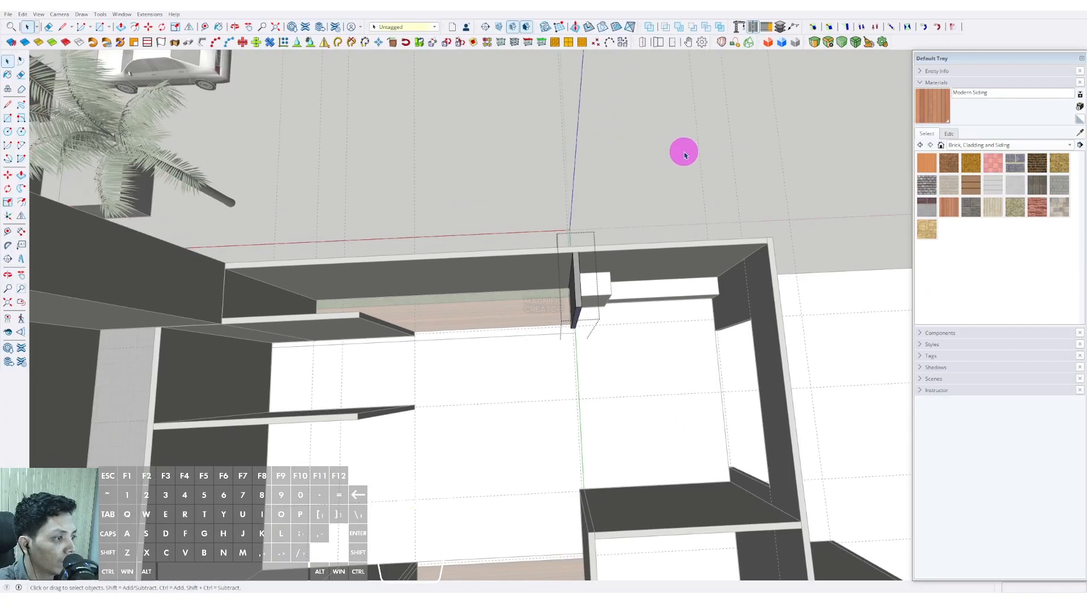
{"action": "left_click", "coordinate": [652, 161]}
Move the floor outline's rear deck-side edge to the end corner of the partition beside the counter
{"action": "scroll", "coordinate": [507, 347], "scroll_direction": "up", "scroll_amount": 2}
{"action": "left_click", "coordinate": [496, 333]}
{"action": "scroll", "coordinate": [583, 326], "scroll_direction": "up", "scroll_amount": 5}
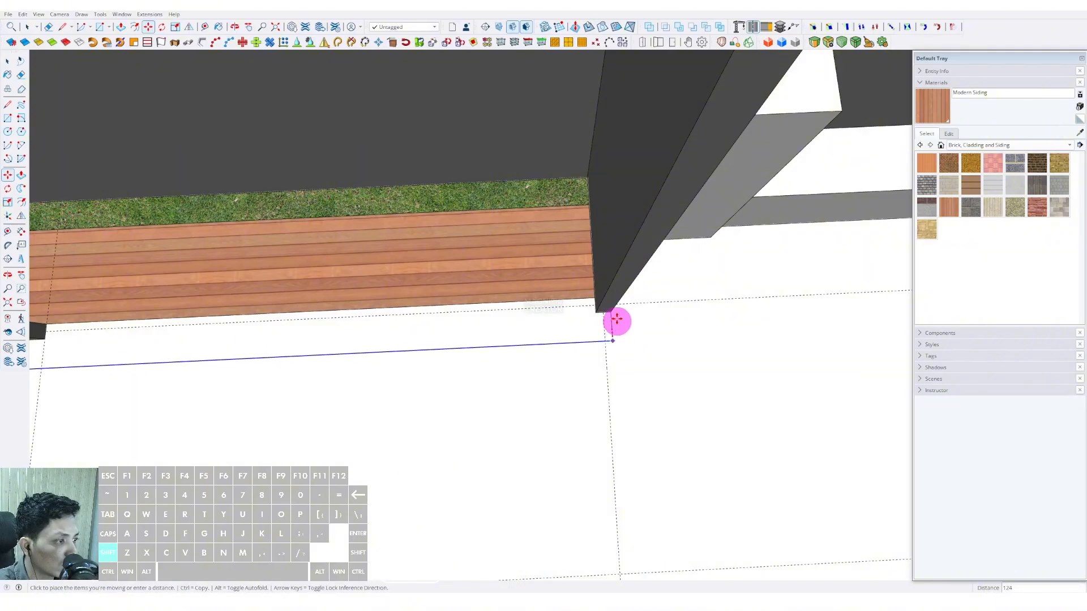
{"action": "key", "text": "space"}
{"action": "scroll", "coordinate": [558, 324], "scroll_direction": "down", "scroll_amount": 7}
Draw a rectangle covering the floor of the small room adjoining the square side room, from corner to opposite corner
{"action": "middle_click_drag", "start_coordinate": [478, 410], "coordinate": [534, 359], "text": "shift"}
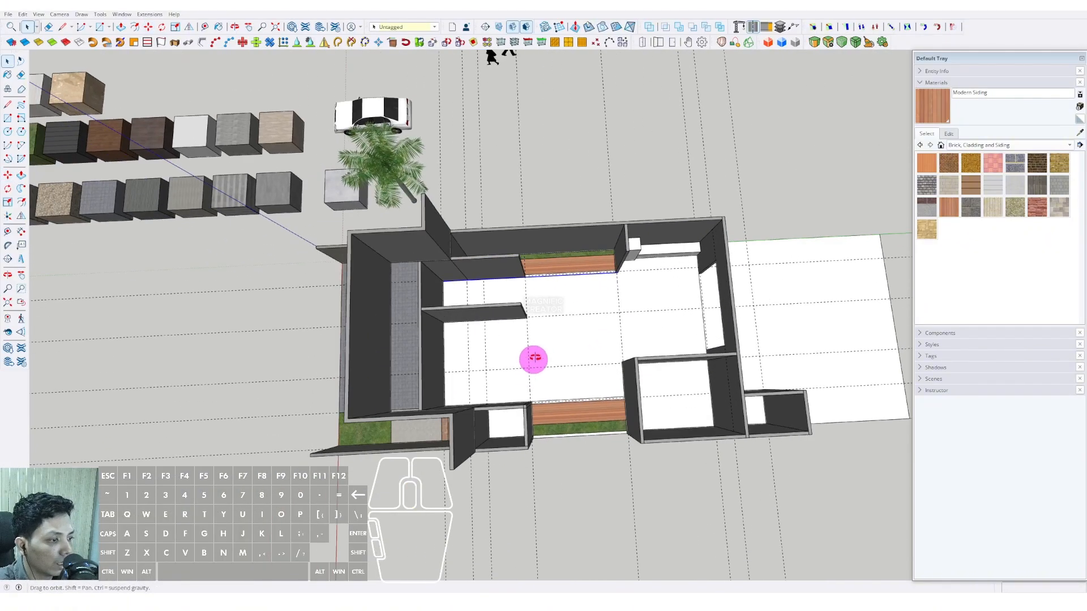
{"action": "middle_click_drag", "start_coordinate": [526, 397], "coordinate": [469, 377], "text": "shift"}
{"action": "scroll", "coordinate": [643, 361], "scroll_direction": "up", "scroll_amount": 2}
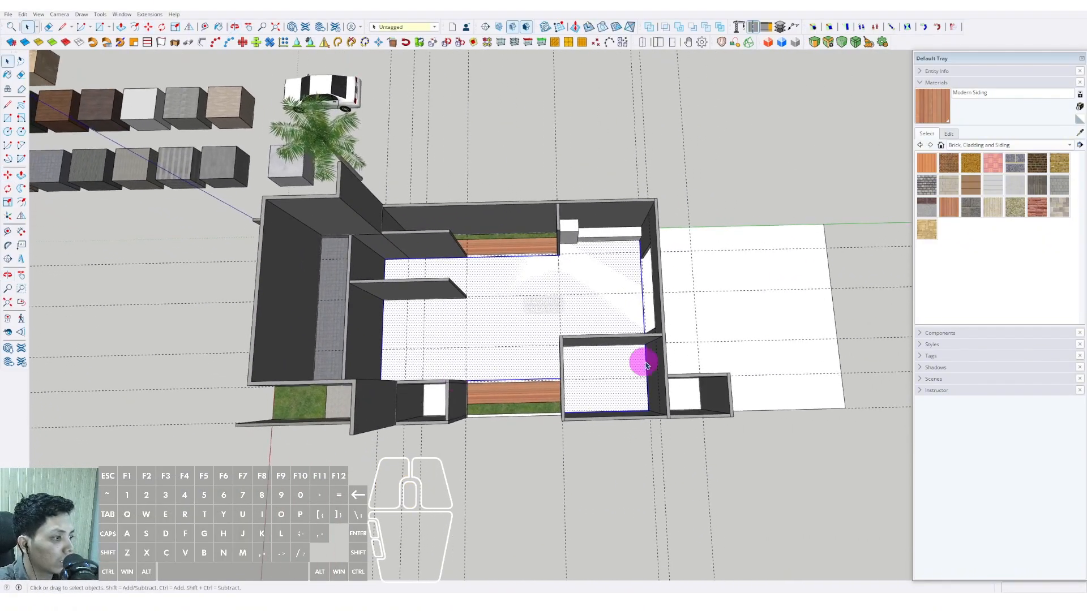
{"action": "middle_click_drag", "start_coordinate": [643, 362], "coordinate": [493, 399], "text": "shift"}
{"action": "scroll", "coordinate": [531, 379], "scroll_direction": "up", "scroll_amount": 4}
{"action": "scroll", "coordinate": [630, 391], "scroll_direction": "up", "scroll_amount": 5}
{"action": "key", "text": "r"}
{"action": "left_click", "coordinate": [623, 404]}
{"action": "scroll", "coordinate": [646, 351], "scroll_direction": "up", "scroll_amount": 3}
{"action": "left_click", "coordinate": [659, 317]}
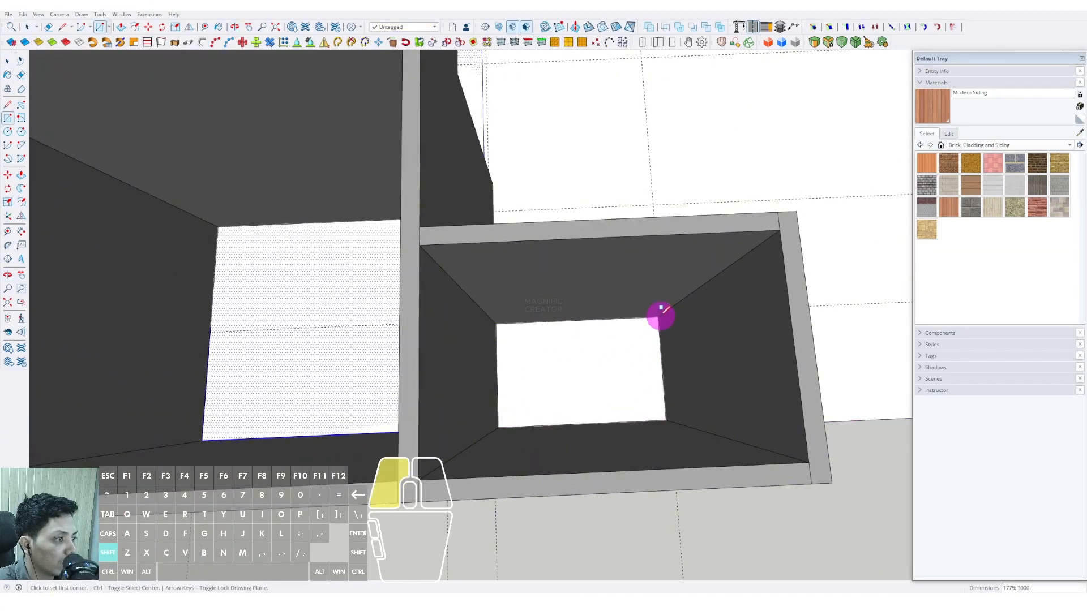
{"action": "key", "text": "space"}
{"action": "scroll", "coordinate": [640, 348], "scroll_direction": "down", "scroll_amount": 5}
{"action": "middle_click_drag", "start_coordinate": [638, 350], "coordinate": [733, 314], "text": "shift"}
{"action": "scroll", "coordinate": [649, 330], "scroll_direction": "up", "scroll_amount": 2}
{"action": "left_click", "coordinate": [649, 325]}
{"action": "scroll", "coordinate": [642, 335], "scroll_direction": "down", "scroll_amount": 6}
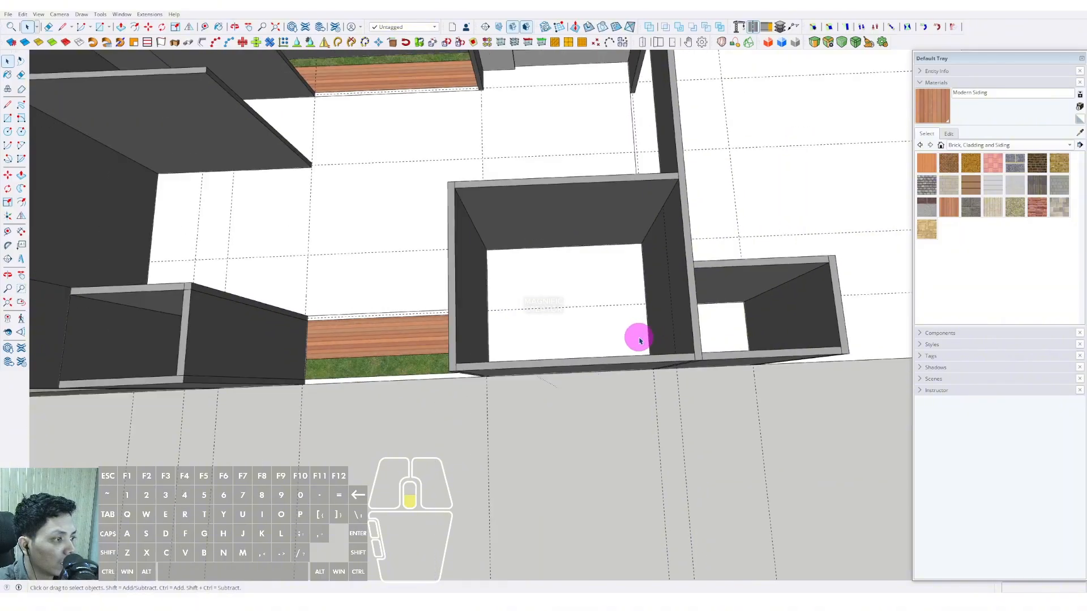
Draw a rectangle covering the floor of the small room between the front wall fin and the front deck strip
{"action": "middle_click_drag", "start_coordinate": [526, 340], "coordinate": [789, 330], "text": "shift"}
{"action": "scroll", "coordinate": [606, 341], "scroll_direction": "up", "scroll_amount": 3}
{"action": "middle_click_drag", "start_coordinate": [606, 340], "coordinate": [568, 342], "text": "shift"}
{"action": "scroll", "coordinate": [597, 290], "scroll_direction": "up", "scroll_amount": 2}
{"action": "left_click", "coordinate": [598, 290]}
{"action": "double_click", "coordinate": [599, 292]}
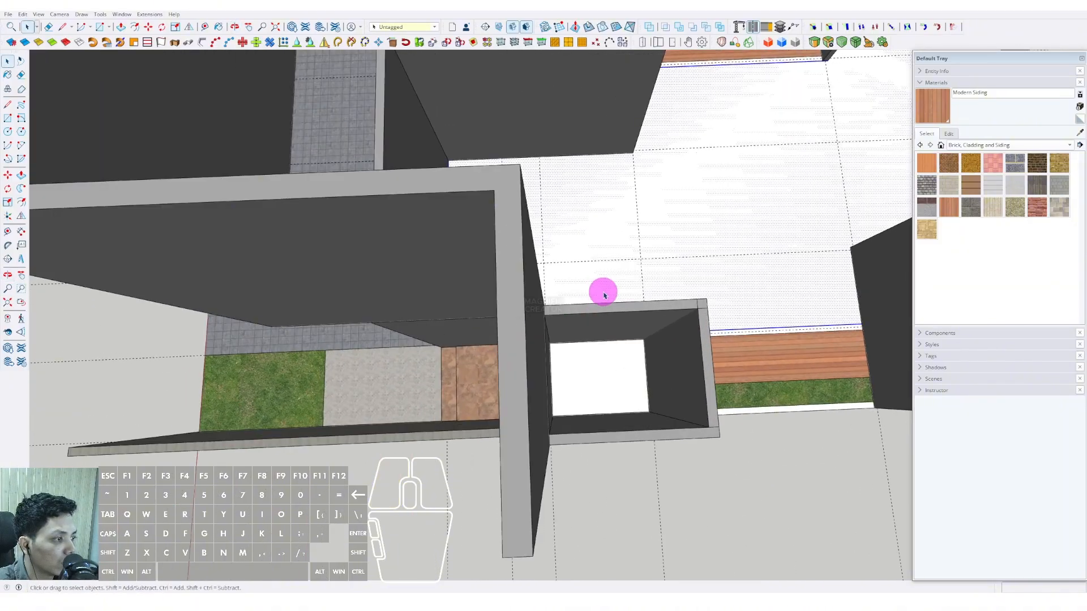
{"action": "middle_click_drag", "start_coordinate": [604, 295], "coordinate": [589, 398]}
{"action": "left_click", "coordinate": [616, 430]}
{"action": "scroll", "coordinate": [527, 396], "scroll_direction": "up", "scroll_amount": 2}
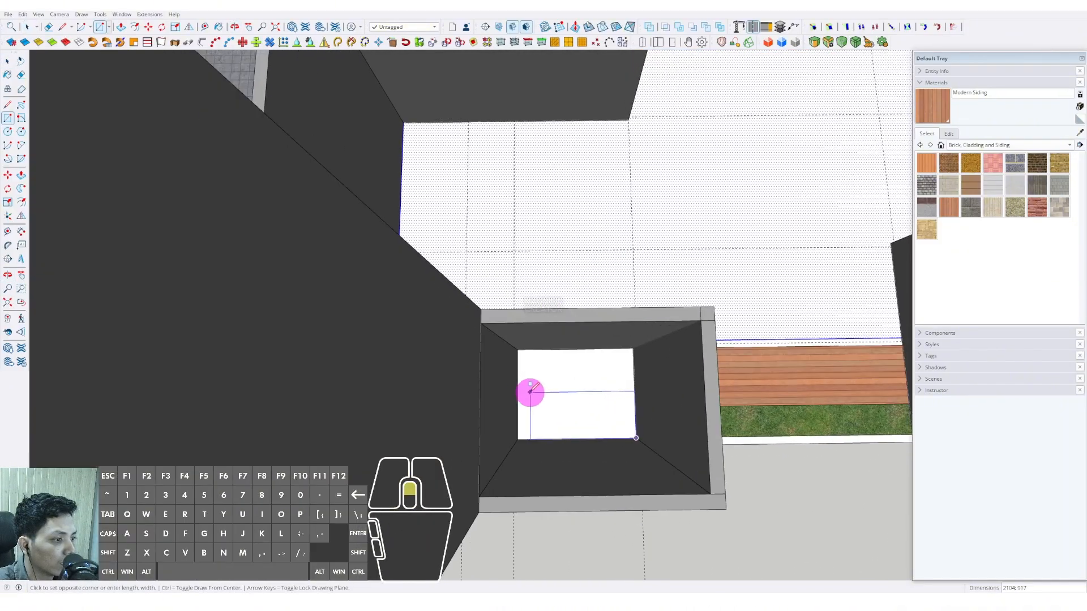
{"action": "scroll", "coordinate": [518, 374], "scroll_direction": "down", "scroll_amount": 2}
{"action": "middle_click_drag", "start_coordinate": [518, 373], "coordinate": [490, 396], "text": "shift"}
{"action": "left_click", "coordinate": [627, 369], "text": "shift"}
{"action": "key", "text": "space"}
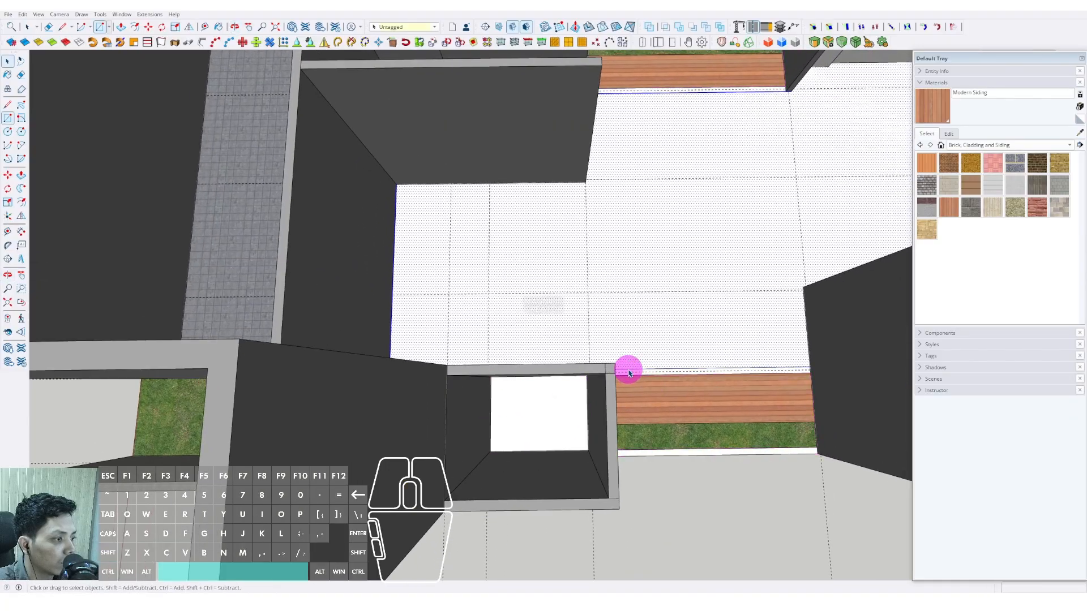
Extrude the interior floor upward by 400 and make the connected slab geometry a group
{"action": "triple_click", "coordinate": [627, 369]}
{"action": "middle_click_drag", "start_coordinate": [627, 369], "coordinate": [606, 354]}
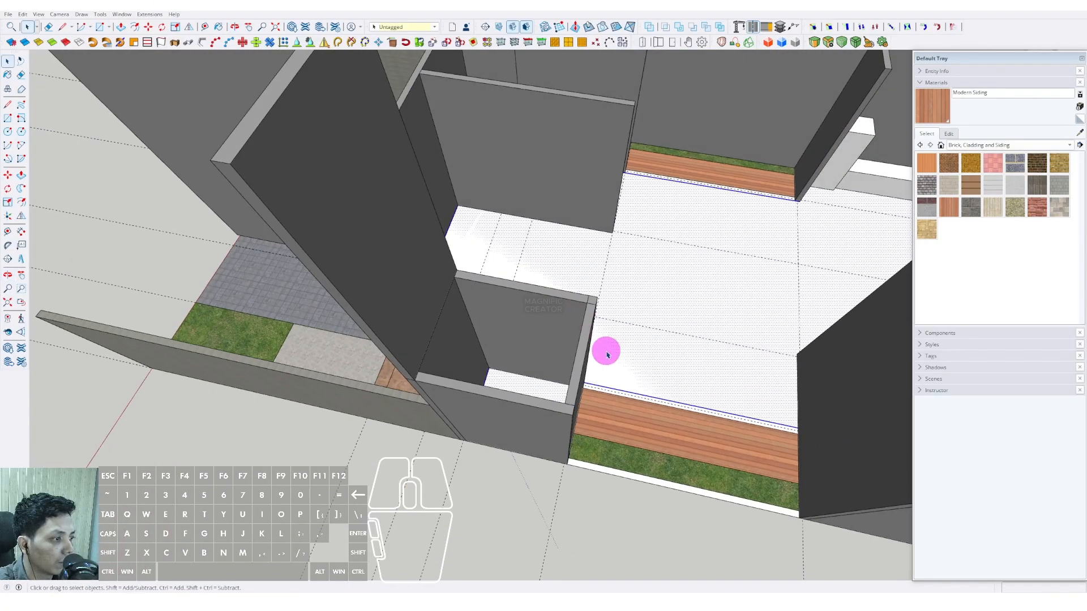
{"action": "key", "text": "p"}
{"action": "left_click", "coordinate": [612, 391]}
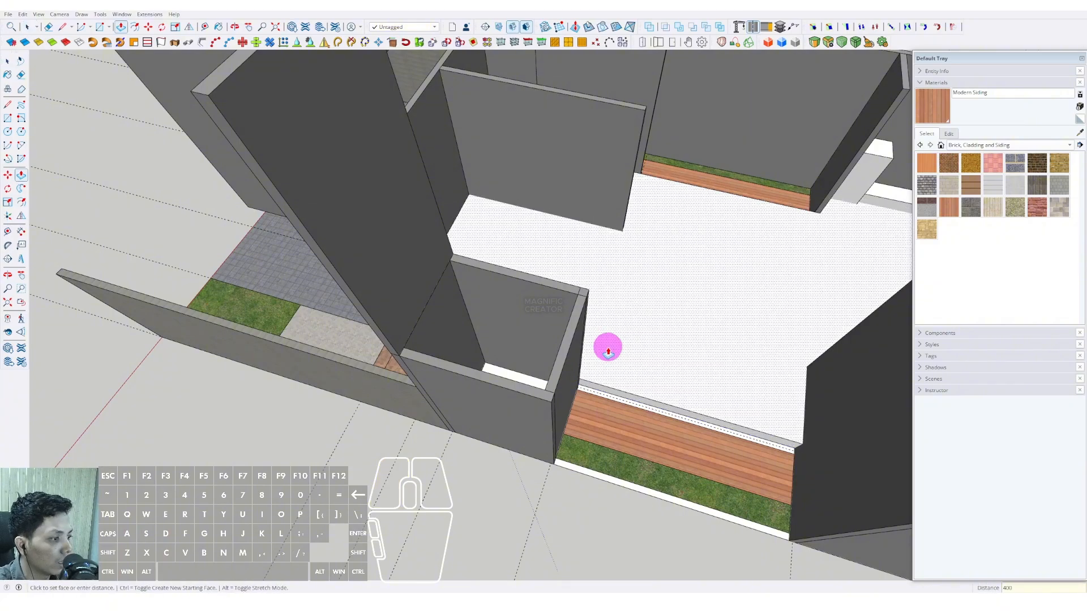
{"action": "left_click", "coordinate": [609, 351]}
{"action": "key", "text": "space"}
{"action": "right_click", "coordinate": [611, 351]}
{"action": "left_click", "coordinate": [647, 429]}
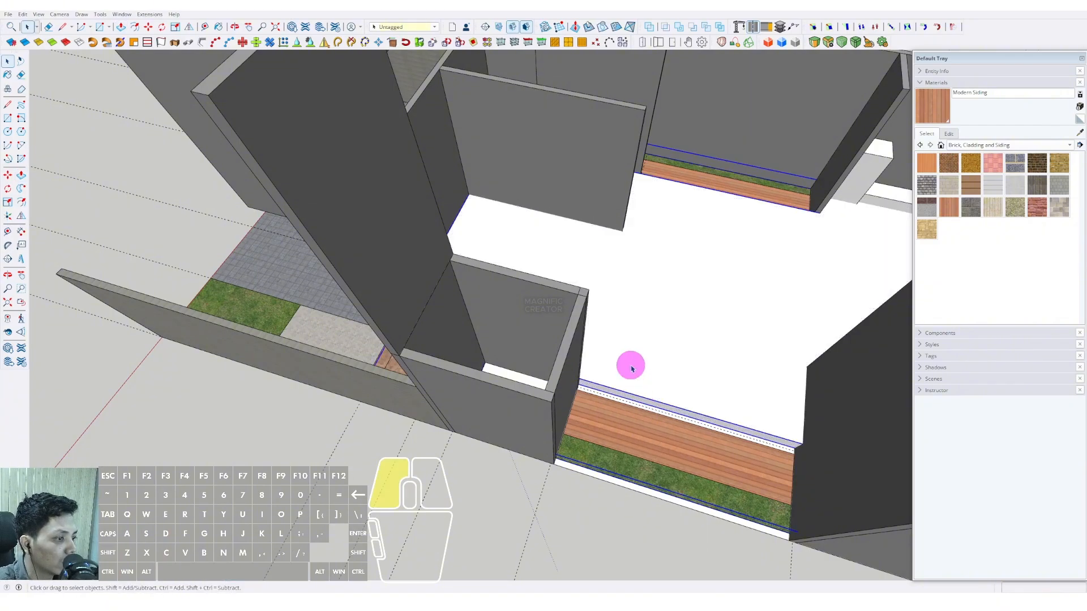
Inside the floor group, with the rest of the model hidden, draw a line separating the small end-room slab from the main slab
{"action": "double_click", "coordinate": [628, 364]}
{"action": "key", "text": "comma"}
{"action": "key", "text": "p"}
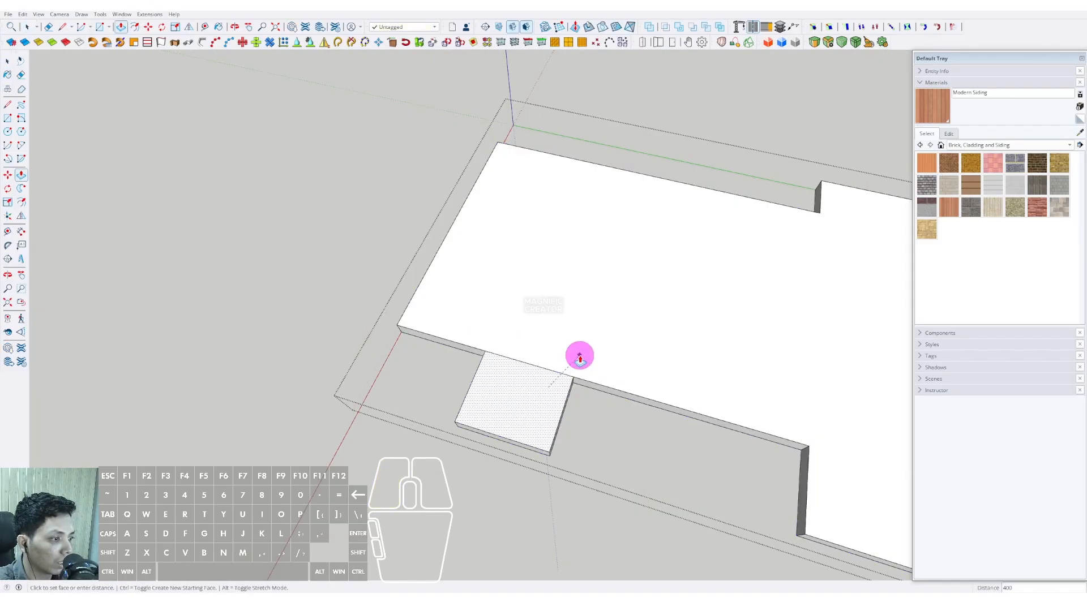
{"action": "scroll", "coordinate": [553, 367], "scroll_direction": "down", "scroll_amount": 5}
{"action": "key", "text": "l"}
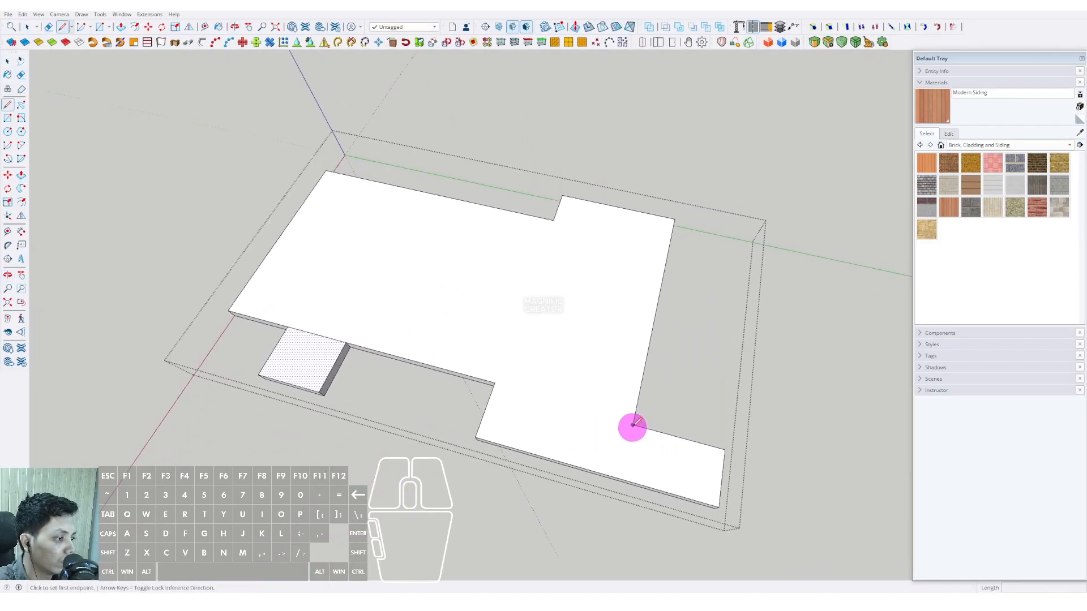
{"action": "left_click", "coordinate": [622, 480], "text": "shift"}
{"action": "key", "text": "space"}
Push the small end-room slab down below the main floor and repeat the same drop on the other small-room slab
{"action": "scroll", "coordinate": [592, 456], "scroll_direction": "down", "scroll_amount": 2}
{"action": "middle_click_drag", "start_coordinate": [592, 456], "coordinate": [617, 408]}
{"action": "scroll", "coordinate": [616, 409], "scroll_direction": "up", "scroll_amount": 2}
{"action": "middle_click_drag", "start_coordinate": [742, 465], "coordinate": [606, 344]}
{"action": "left_click", "coordinate": [691, 504]}
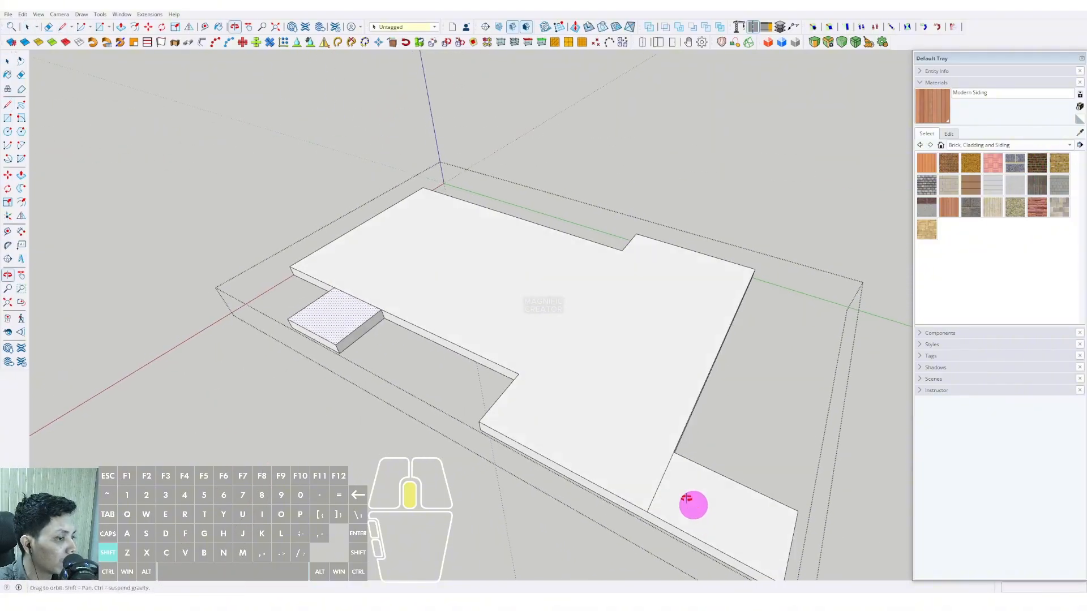
{"action": "scroll", "coordinate": [596, 375], "scroll_direction": "up", "scroll_amount": 4}
{"action": "key", "text": "p"}
{"action": "left_click", "coordinate": [581, 376]}
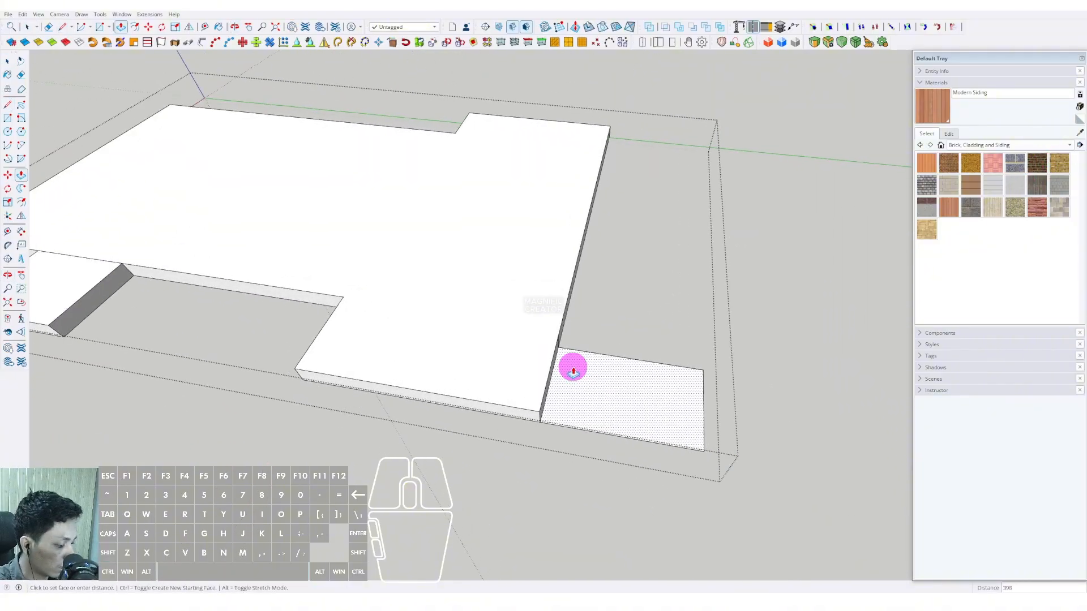
{"action": "left_click", "coordinate": [572, 371]}
{"action": "middle_click_drag", "start_coordinate": [572, 367], "coordinate": [290, 315]}
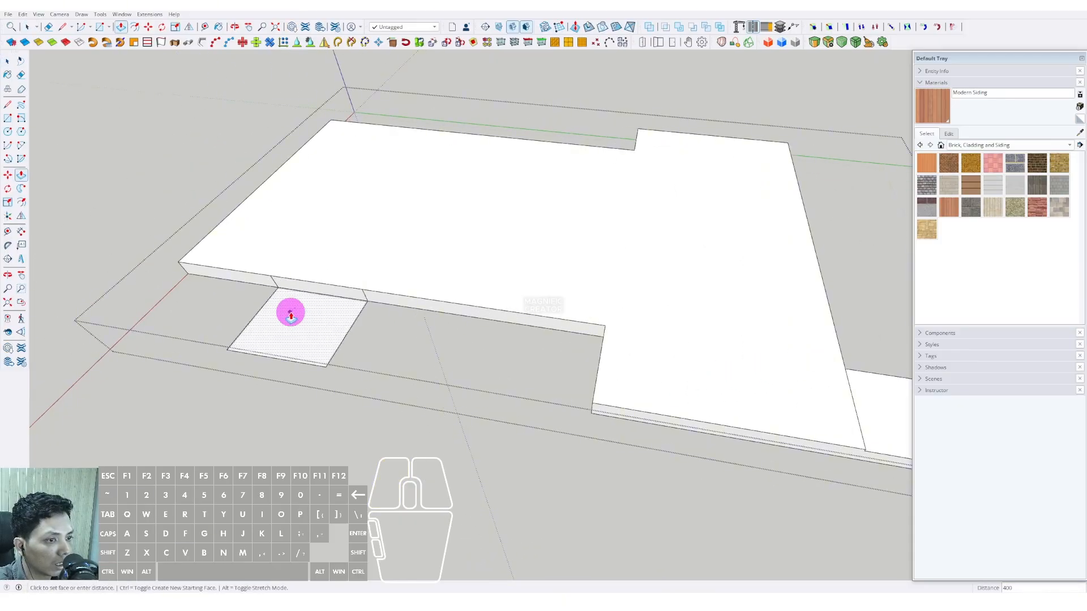
{"action": "double_click", "coordinate": [291, 315]}
{"action": "scroll", "coordinate": [376, 322], "scroll_direction": "down", "scroll_amount": 3}
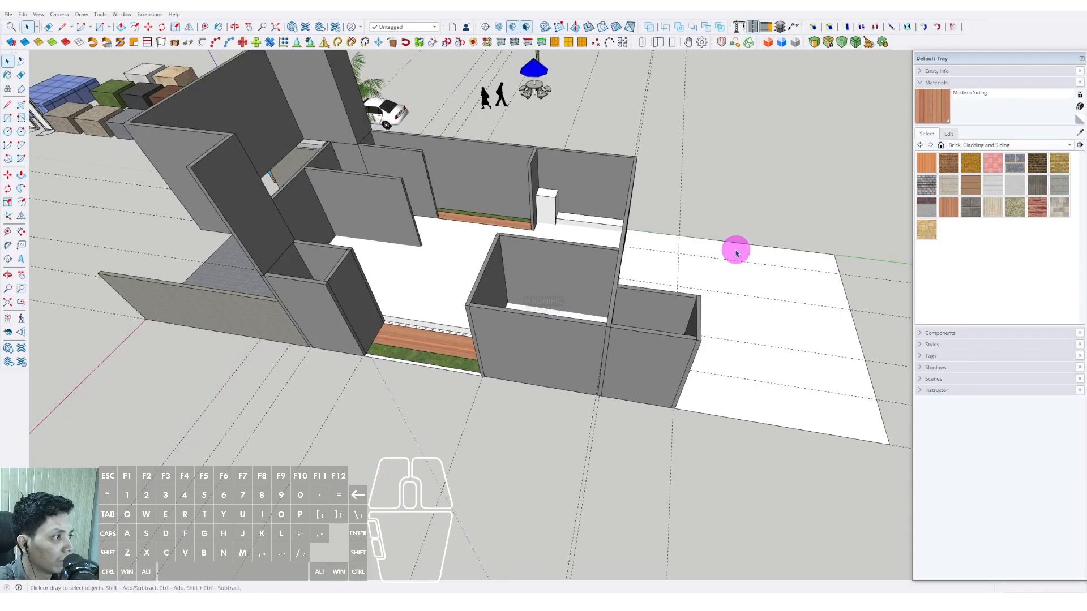
Paint both small-room slabs inside the floor group with Square Glass Tile 01 from the Tile material collection
{"action": "left_click", "coordinate": [1068, 146]}
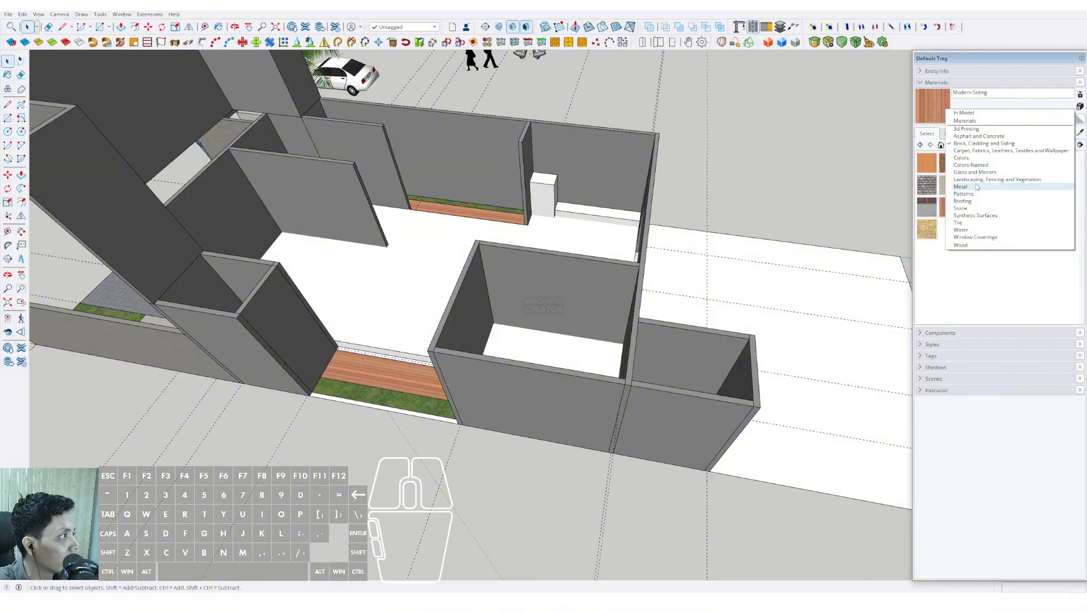
{"action": "left_click", "coordinate": [960, 224]}
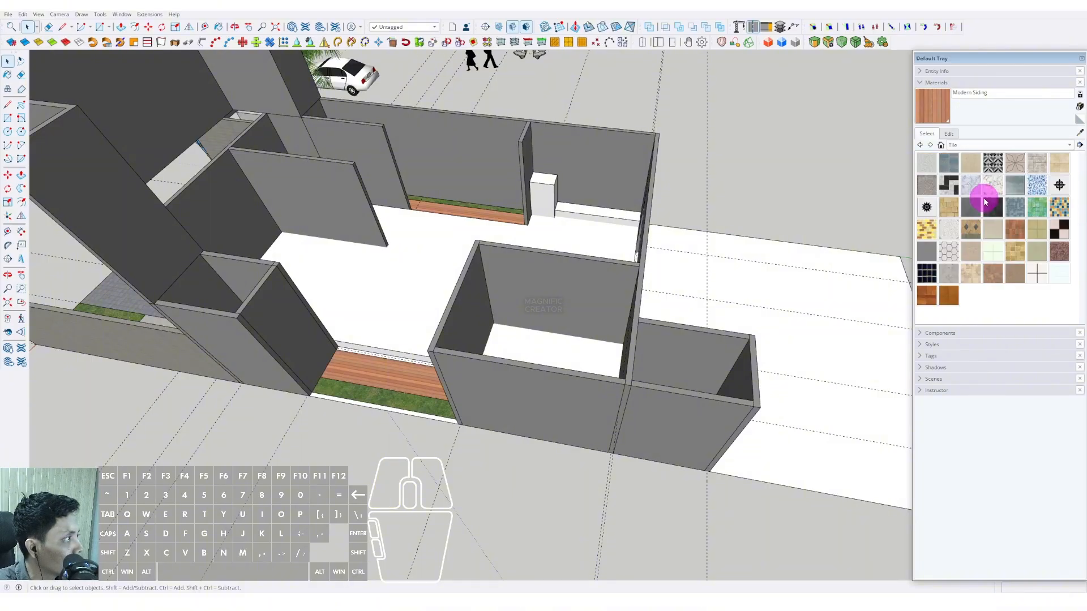
{"action": "left_click", "coordinate": [1017, 210]}
{"action": "scroll", "coordinate": [660, 347], "scroll_direction": "up", "scroll_amount": 5}
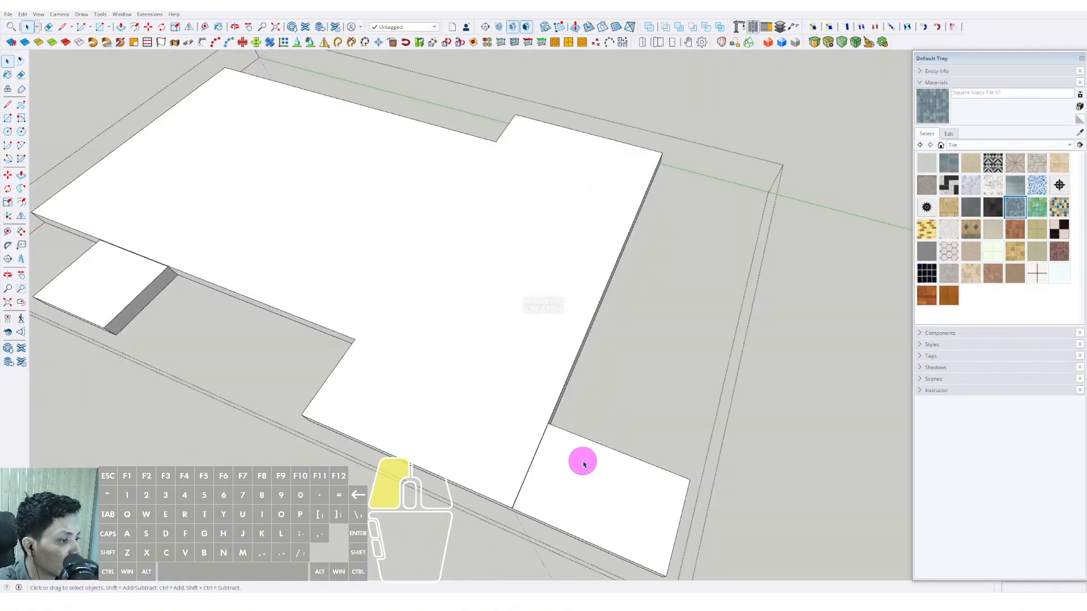
{"action": "key", "text": "b"}
{"action": "left_click", "coordinate": [577, 462]}
{"action": "key", "text": "space"}
{"action": "middle_click_drag", "start_coordinate": [577, 463], "coordinate": [809, 510], "text": "shift"}
{"action": "scroll", "coordinate": [331, 330], "scroll_direction": "up", "scroll_amount": 2}
{"action": "left_click", "coordinate": [332, 330]}
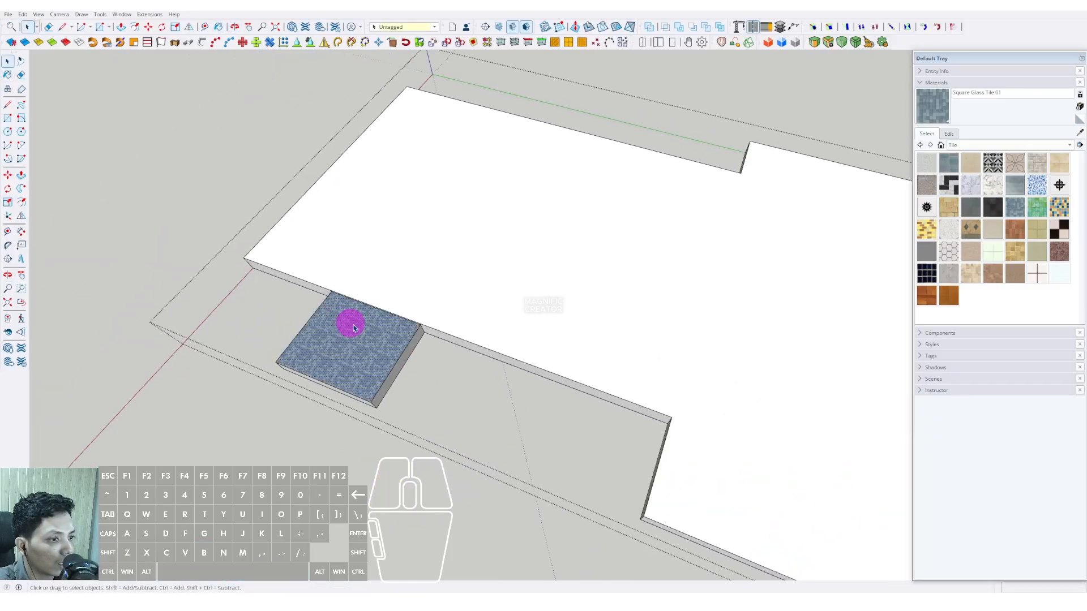
Sample the light wood-plank material, Material7, from the material cube nearest the parked car
{"action": "scroll", "coordinate": [354, 329], "scroll_direction": "down", "scroll_amount": 5}
{"action": "left_click", "coordinate": [344, 451]}
{"action": "middle_click_drag", "start_coordinate": [344, 451], "coordinate": [589, 407]}
{"action": "scroll", "coordinate": [514, 393], "scroll_direction": "up", "scroll_amount": 2}
{"action": "middle_click_drag", "start_coordinate": [514, 393], "coordinate": [761, 286], "text": "shift"}
{"action": "middle_click_drag", "start_coordinate": [405, 326], "coordinate": [608, 331], "text": "shift"}
{"action": "key", "text": "b"}
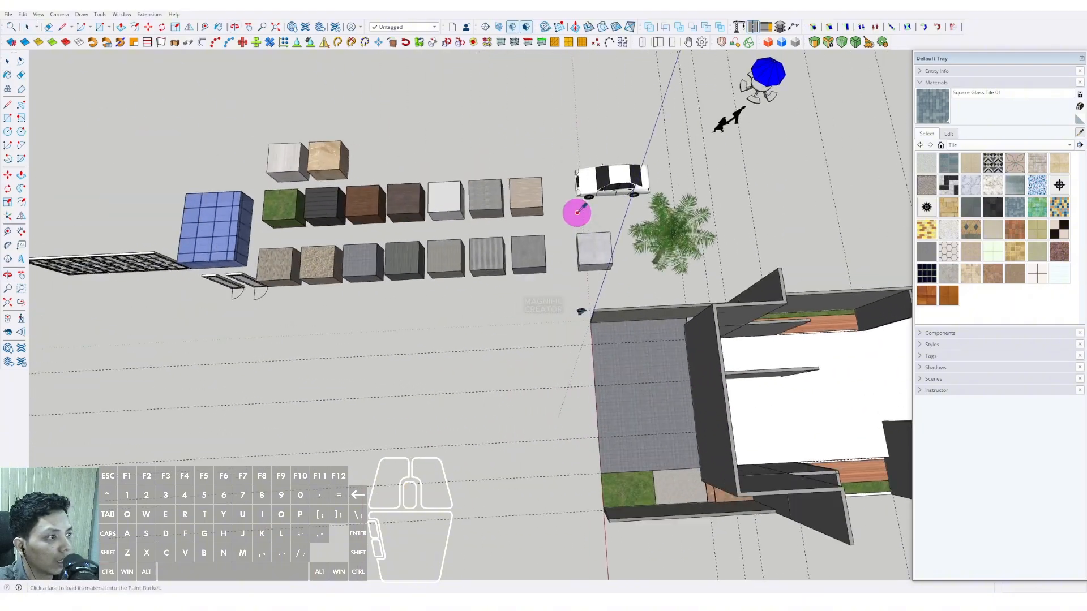
{"action": "scroll", "coordinate": [510, 168], "scroll_direction": "up", "scroll_amount": 8}
{"action": "middle_click_drag", "start_coordinate": [508, 165], "coordinate": [509, 249]}
{"action": "left_click", "coordinate": [509, 249]}
Paint the main floor slab with the sampled light wood-plank material and leave the floor group
{"action": "scroll", "coordinate": [473, 257], "scroll_direction": "down", "scroll_amount": 10}
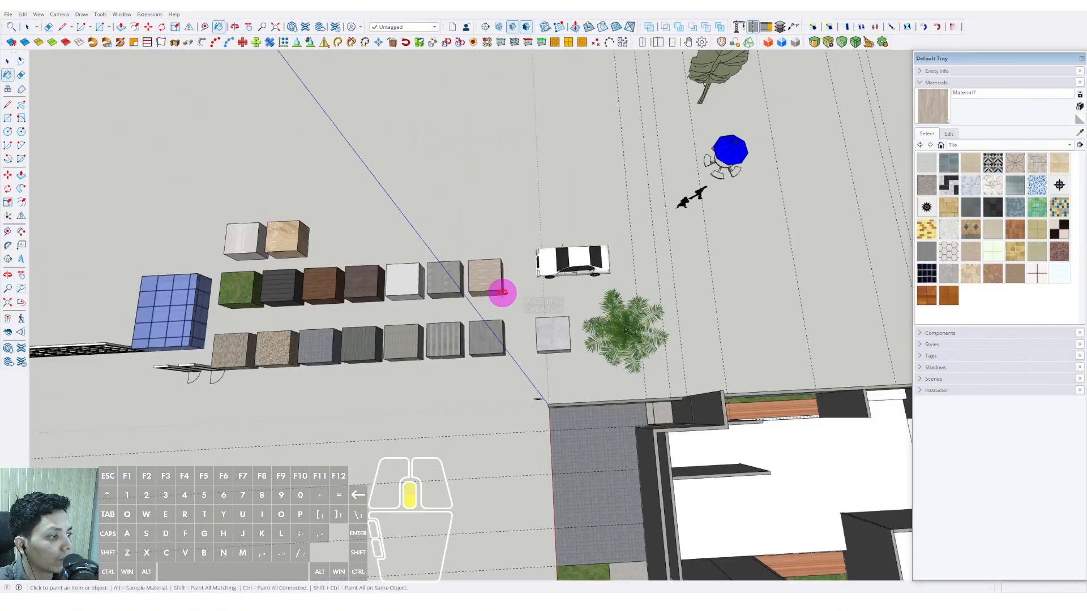
{"action": "scroll", "coordinate": [628, 389], "scroll_direction": "up", "scroll_amount": 5}
{"action": "key", "text": "space"}
{"action": "triple_click", "coordinate": [614, 361]}
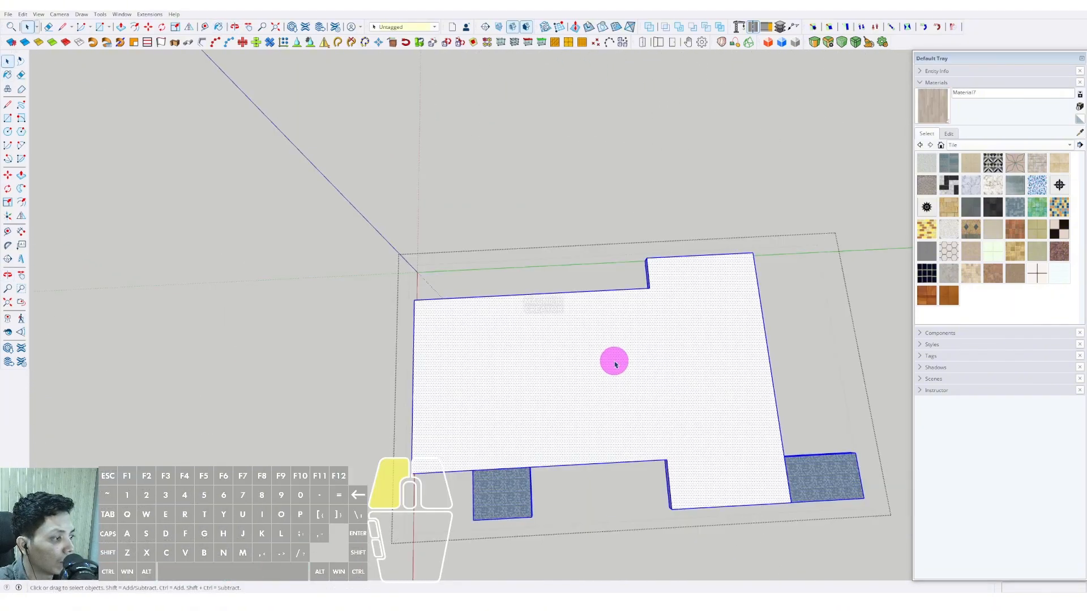
{"action": "left_click", "coordinate": [661, 345]}
{"action": "key", "text": "space"}
{"action": "scroll", "coordinate": [676, 323], "scroll_direction": "down", "scroll_amount": 2}
{"action": "left_click", "coordinate": [677, 213]}
{"action": "middle_click_drag", "start_coordinate": [620, 372], "coordinate": [556, 397]}
{"action": "middle_click_drag", "start_coordinate": [494, 373], "coordinate": [548, 484]}
{"action": "middle_click_drag", "start_coordinate": [531, 412], "coordinate": [663, 417]}
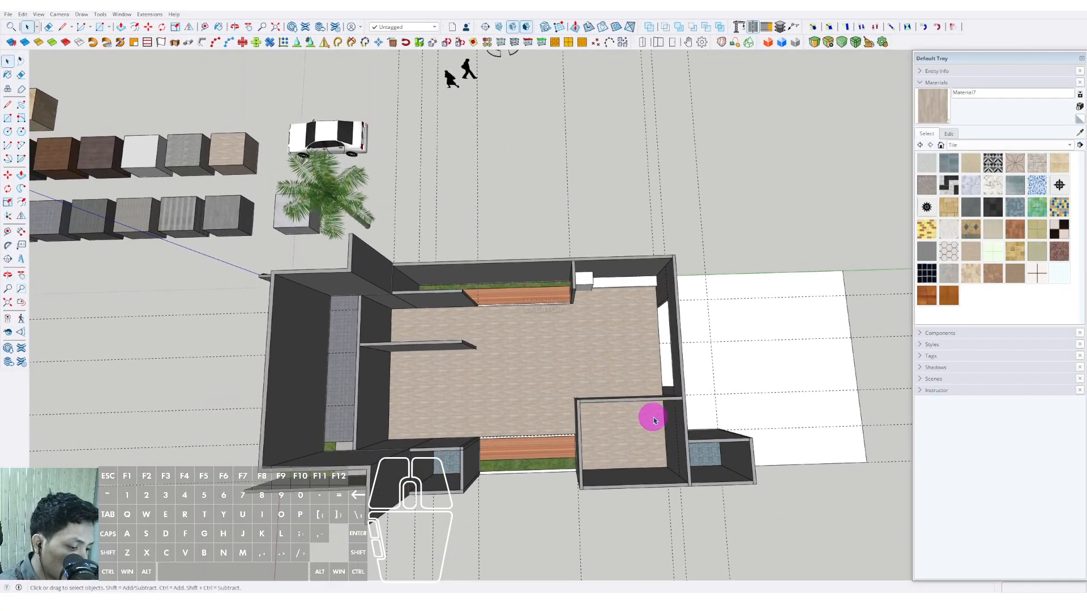
Draw a rectangle across the wall tops from the inner wall corner, covering the main part of the house
{"action": "middle_click_drag", "start_coordinate": [548, 408], "coordinate": [767, 245]}
{"action": "middle_click_drag", "start_coordinate": [594, 400], "coordinate": [408, 397]}
{"action": "middle_click_drag", "start_coordinate": [533, 393], "coordinate": [586, 417]}
{"action": "scroll", "coordinate": [500, 377], "scroll_direction": "up", "scroll_amount": 3}
{"action": "scroll", "coordinate": [465, 395], "scroll_direction": "down", "scroll_amount": 3}
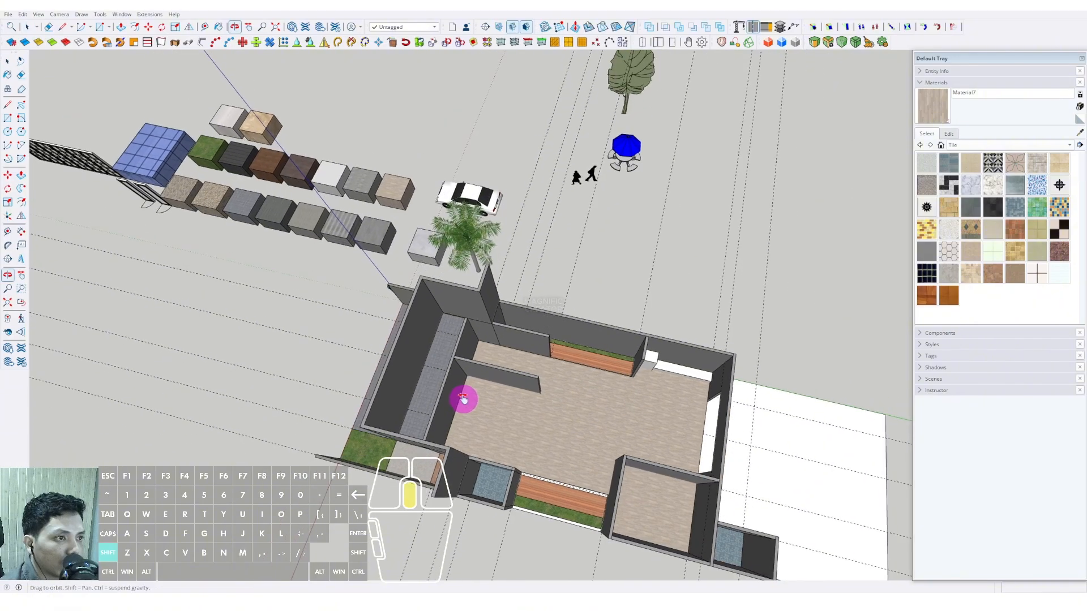
{"action": "middle_click_drag", "start_coordinate": [461, 395], "coordinate": [449, 362]}
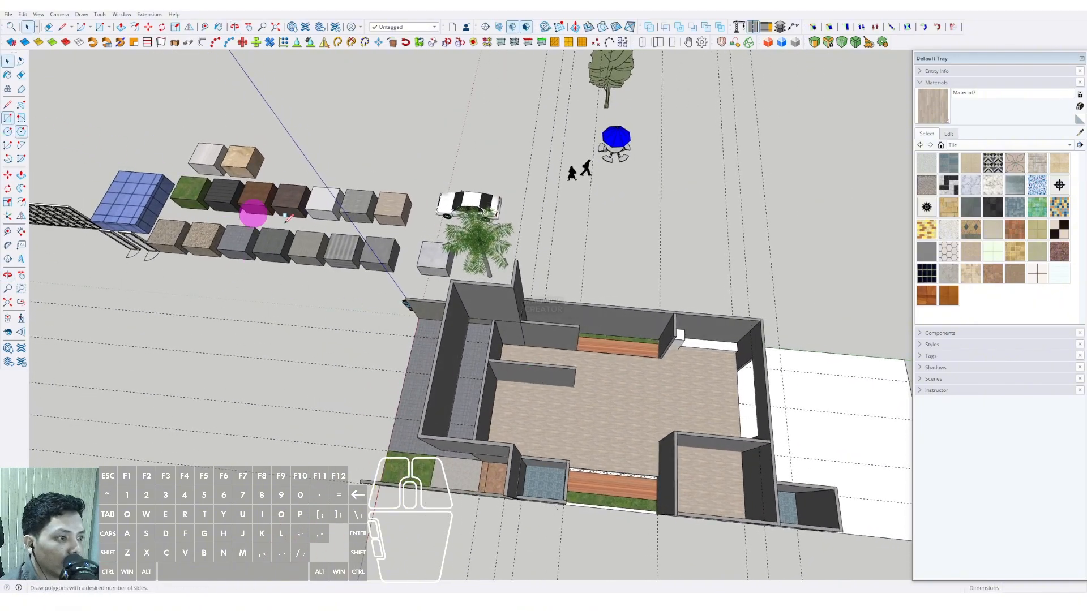
{"action": "scroll", "coordinate": [477, 327], "scroll_direction": "up", "scroll_amount": 3}
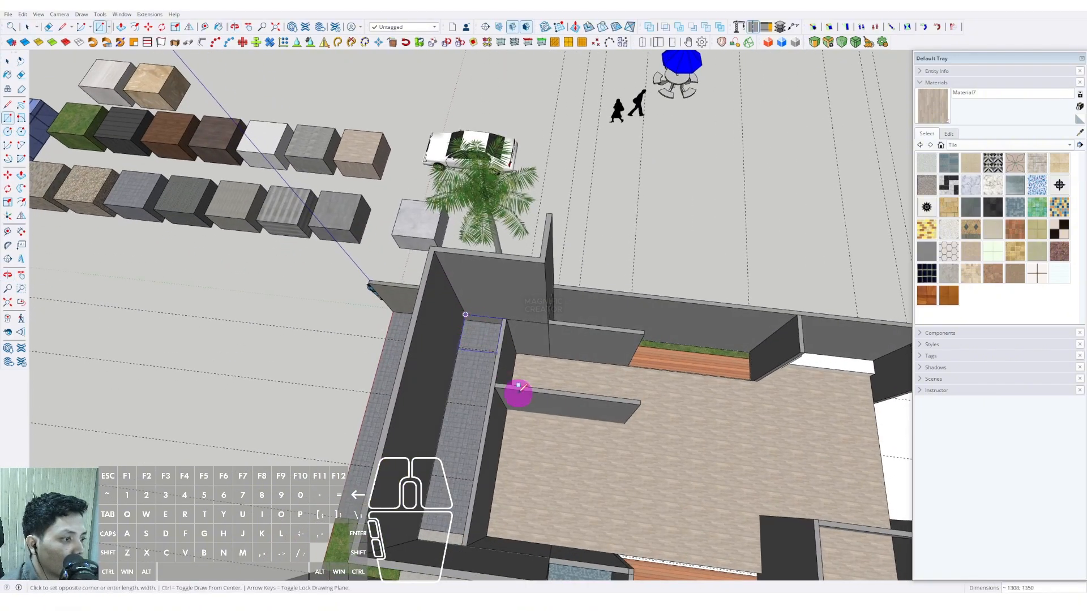
{"action": "scroll", "coordinate": [519, 390], "scroll_direction": "down", "scroll_amount": 3}
{"action": "mouse_move", "coordinate": [518, 387]}
{"action": "middle_mouse_down"}
{"action": "mouse_move", "coordinate": [508, 377]}
{"action": "mouse_move", "coordinate": [505, 403]}
{"action": "middle_mouse_up"}
{"action": "scroll", "coordinate": [494, 498], "scroll_direction": "up", "scroll_amount": 2}
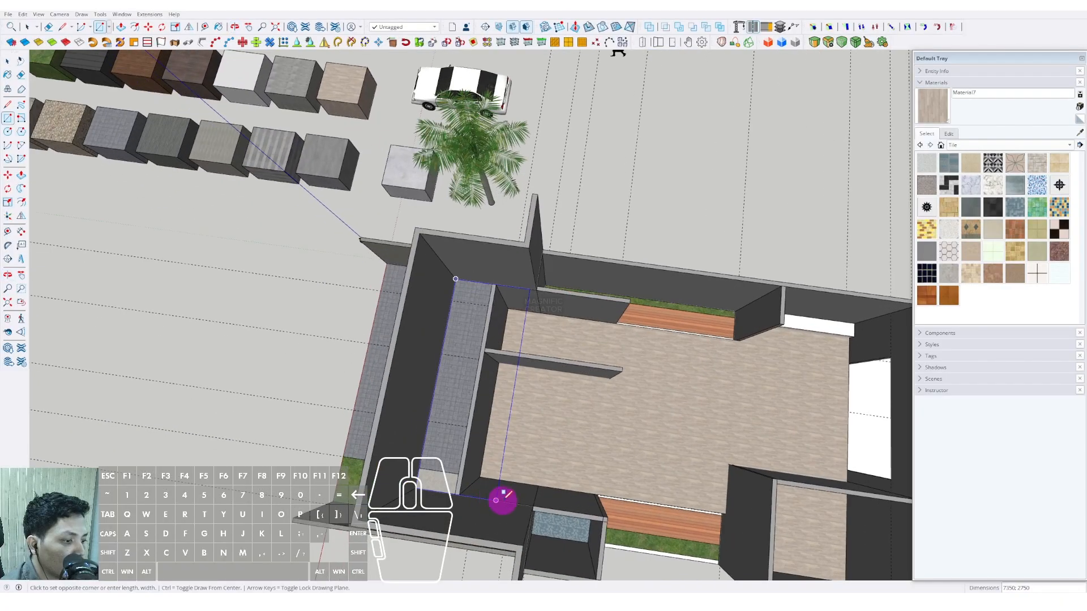
{"action": "scroll", "coordinate": [511, 498], "scroll_direction": "down", "scroll_amount": 2}
{"action": "middle_click_drag", "start_coordinate": [511, 498], "coordinate": [451, 449]}
{"action": "middle_click_drag", "start_coordinate": [596, 458], "coordinate": [556, 347]}
{"action": "left_click", "coordinate": [604, 420]}
Draw a rectangle over the small front room beside the wood deck and merge it with the main roof face
{"action": "key", "text": "space"}
{"action": "scroll", "coordinate": [578, 413], "scroll_direction": "down", "scroll_amount": 3}
{"action": "scroll", "coordinate": [586, 364], "scroll_direction": "up", "scroll_amount": 5}
{"action": "key", "text": "r"}
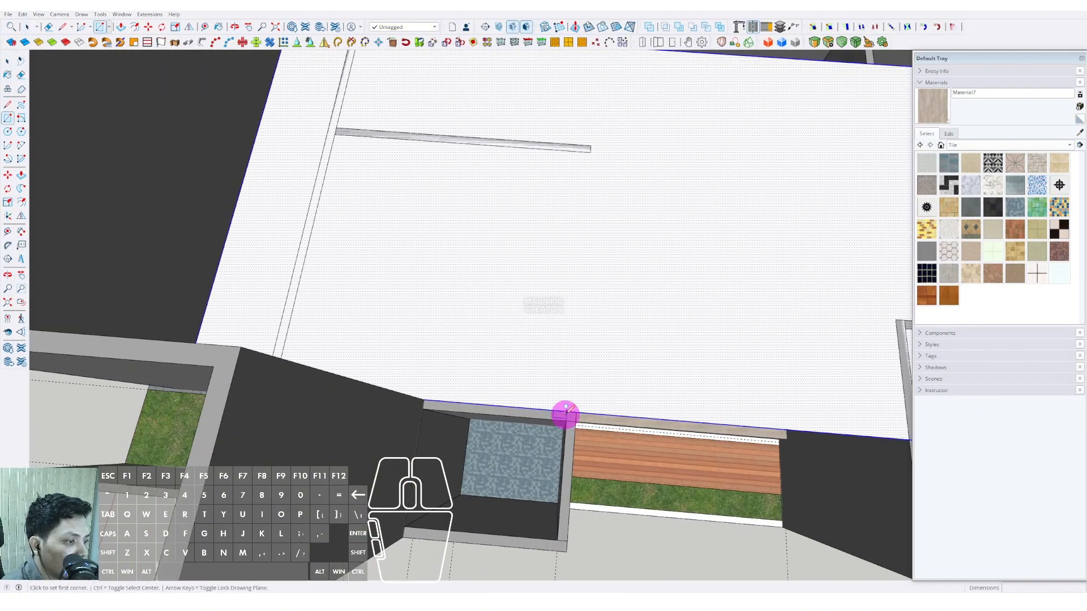
{"action": "left_click", "coordinate": [430, 528]}
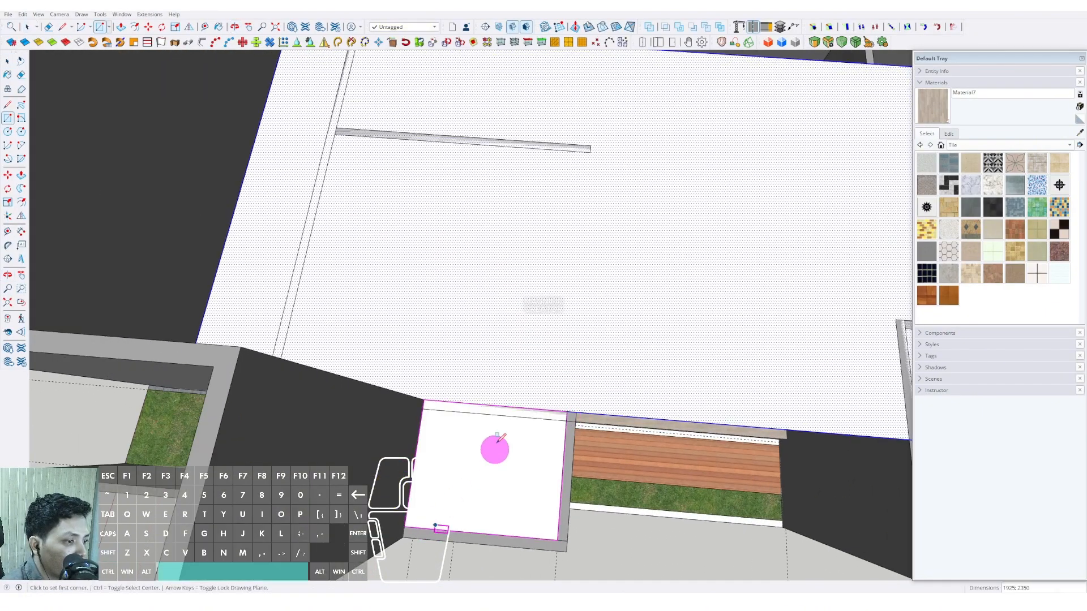
{"action": "scroll", "coordinate": [502, 408], "scroll_direction": "down", "scroll_amount": 3}
{"action": "middle_click_drag", "start_coordinate": [503, 408], "coordinate": [467, 371]}
{"action": "key", "text": "space"}
{"action": "double_click", "coordinate": [570, 346]}
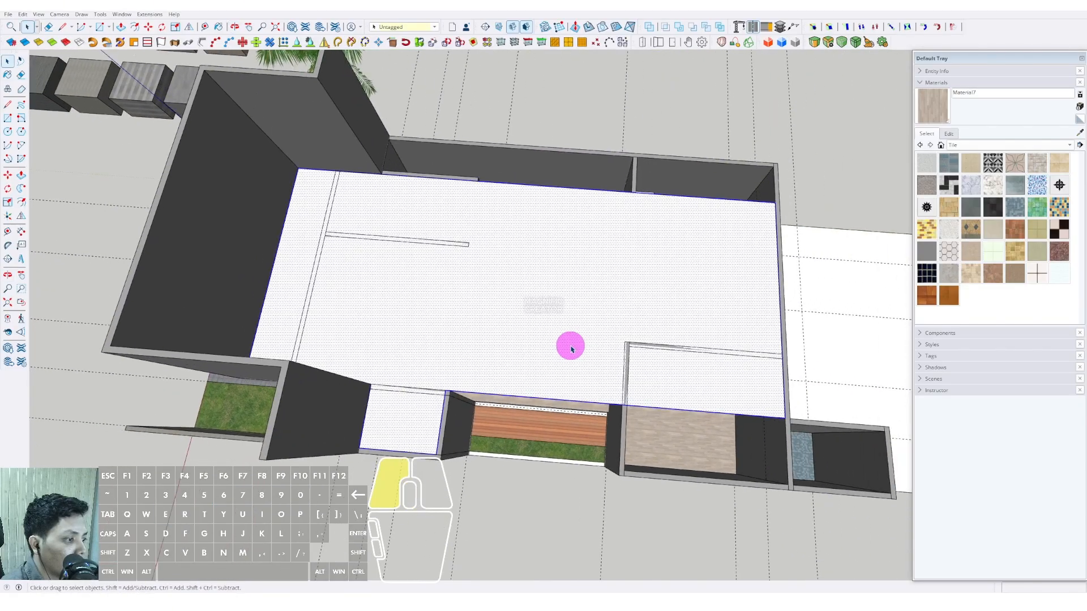
Draw rectangles over the projecting wood-floored corner room and the small tiled room at the end of the house
{"action": "middle_click_drag", "start_coordinate": [648, 379], "coordinate": [557, 351], "text": "shift"}
{"action": "scroll", "coordinate": [549, 370], "scroll_direction": "up", "scroll_amount": 3}
{"action": "key", "text": "r"}
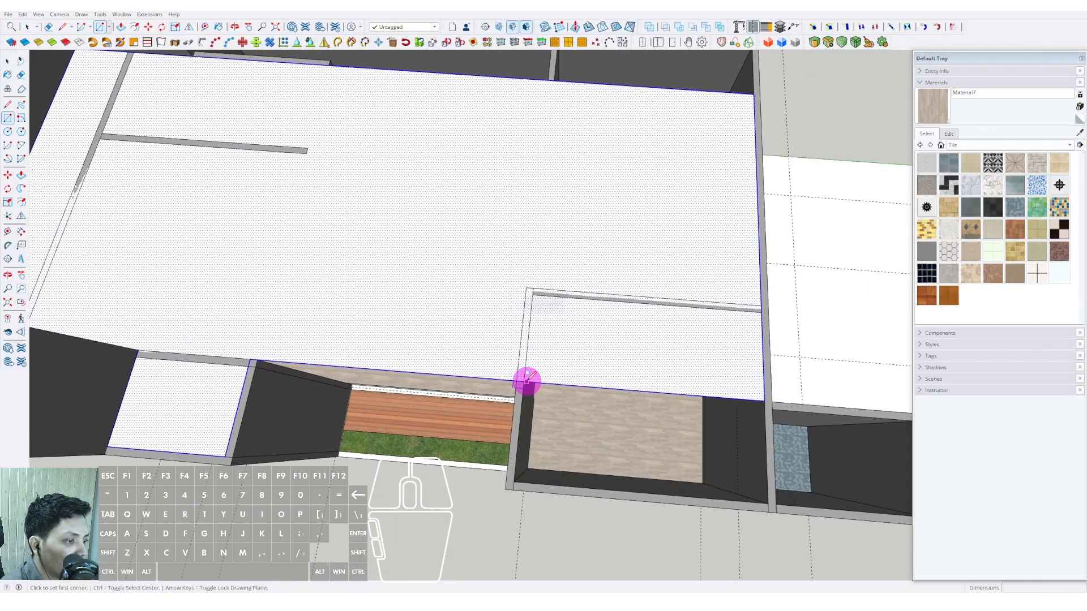
{"action": "left_click", "coordinate": [764, 501]}
{"action": "middle_click_drag", "start_coordinate": [765, 501], "coordinate": [619, 463], "text": "shift"}
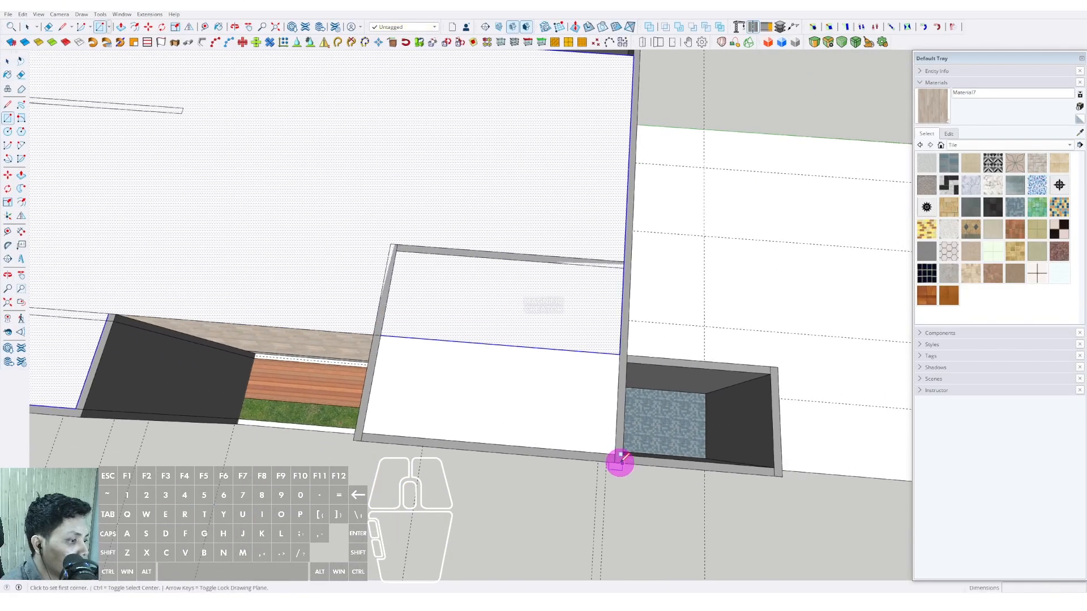
{"action": "left_click", "coordinate": [769, 372]}
Delete the dividing edges so the corner room and end-room faces join the main roof face
{"action": "key", "text": "space"}
{"action": "left_click", "coordinate": [618, 387]}
{"action": "scroll", "coordinate": [589, 358], "scroll_direction": "up", "scroll_amount": 2}
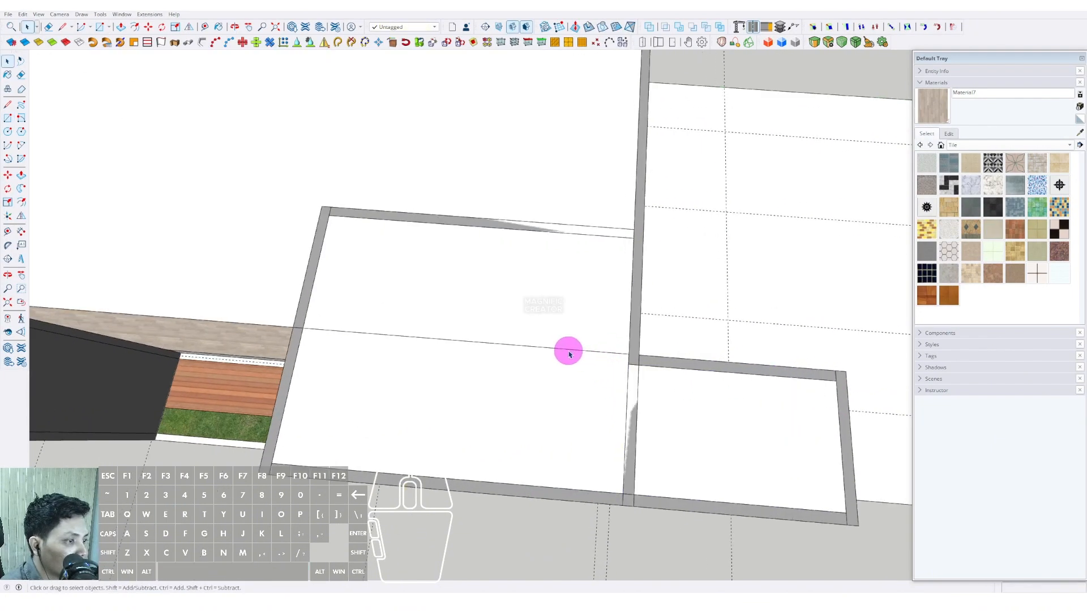
{"action": "scroll", "coordinate": [570, 352], "scroll_direction": "down", "scroll_amount": 4}
{"action": "left_click", "coordinate": [502, 397]}
Draw a rectangle over the far corner bay beside the garden recess and merge it with the main roof face
{"action": "middle_click_drag", "start_coordinate": [476, 305], "coordinate": [628, 321]}
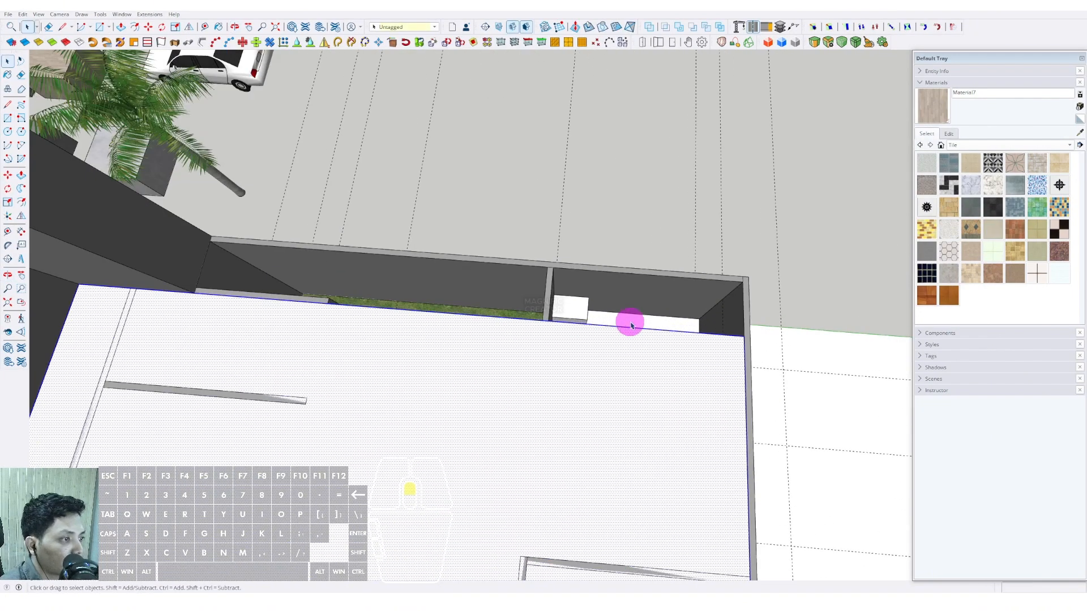
{"action": "scroll", "coordinate": [679, 334], "scroll_direction": "up", "scroll_amount": 2}
{"action": "left_click", "coordinate": [706, 347]}
{"action": "scroll", "coordinate": [465, 263], "scroll_direction": "up", "scroll_amount": 1}
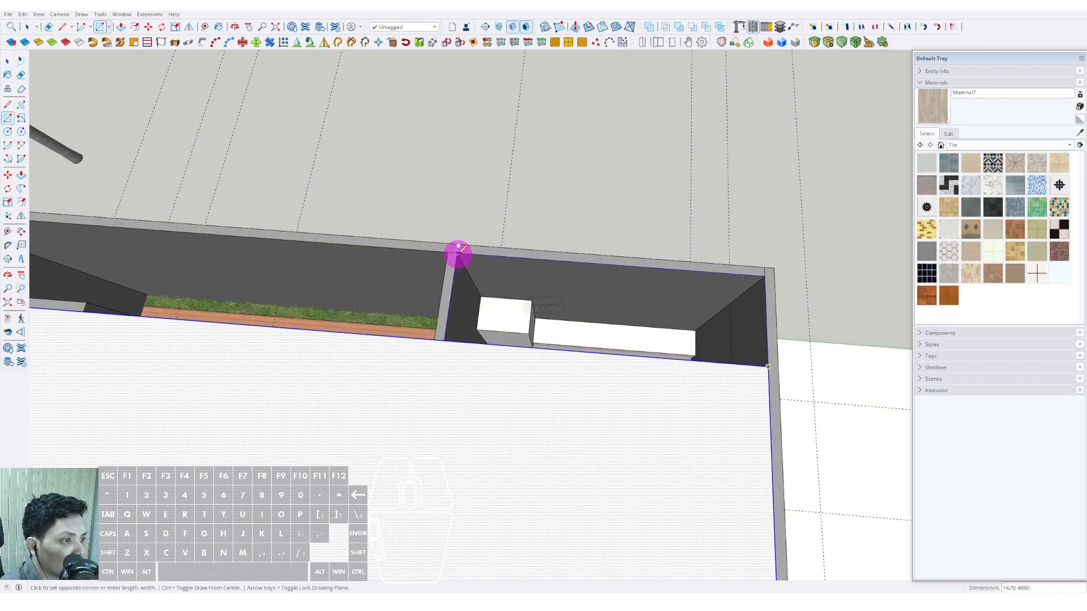
{"action": "left_click", "coordinate": [458, 251]}
{"action": "key", "text": "space"}
{"action": "scroll", "coordinate": [636, 323], "scroll_direction": "down", "scroll_amount": 4}
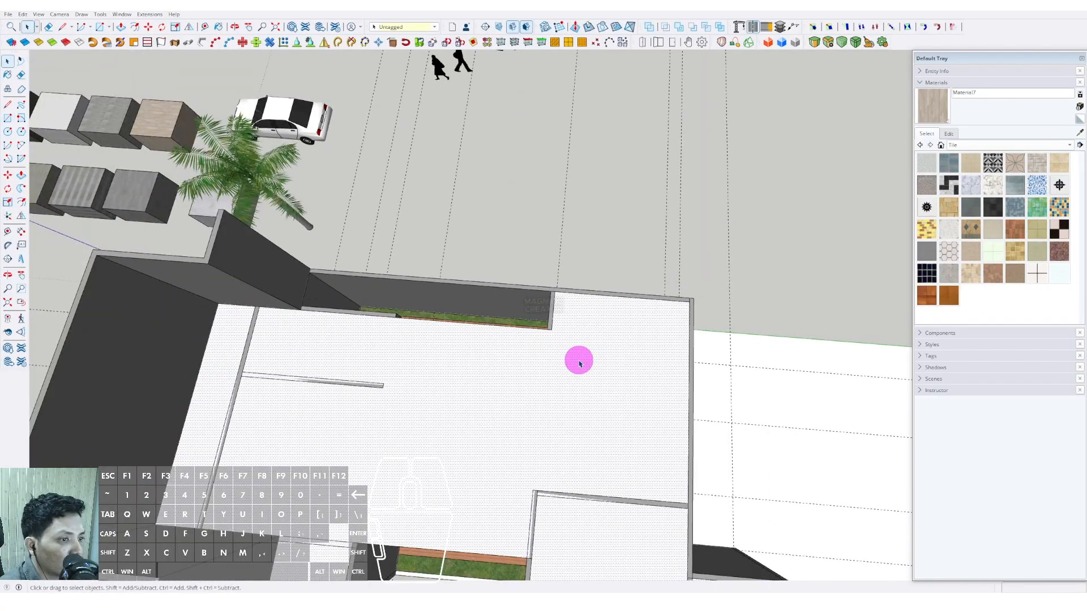
Extrude the merged roof face upward by 700 into a thick slab and make it a group
{"action": "scroll", "coordinate": [579, 364], "scroll_direction": "down", "scroll_amount": 2}
{"action": "middle_click_drag", "start_coordinate": [565, 364], "coordinate": [616, 383]}
{"action": "key", "text": "p"}
{"action": "left_click", "coordinate": [600, 434]}
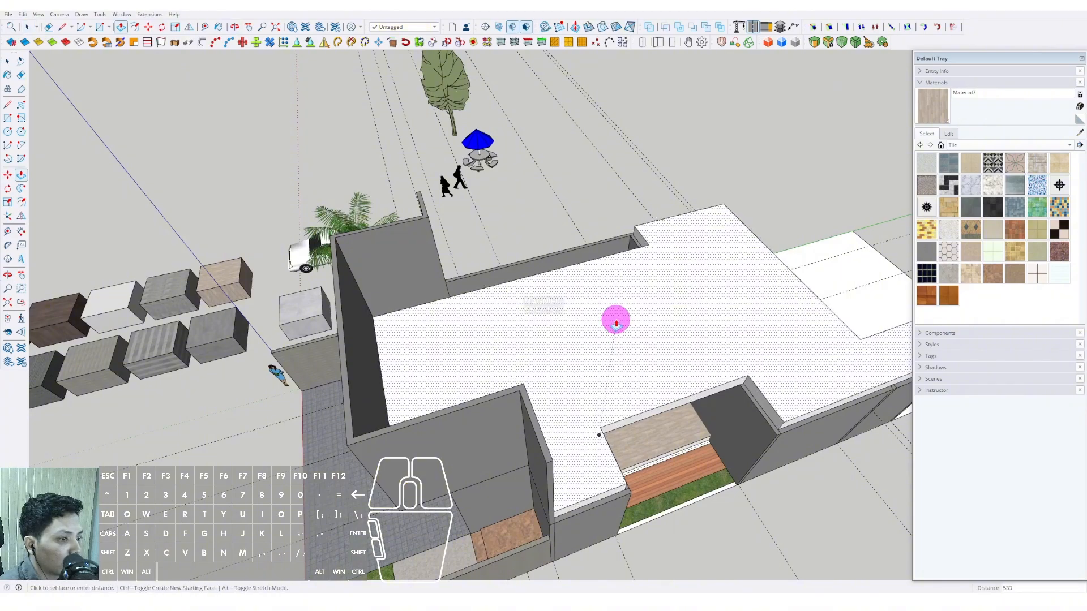
{"action": "key", "text": "Return"}
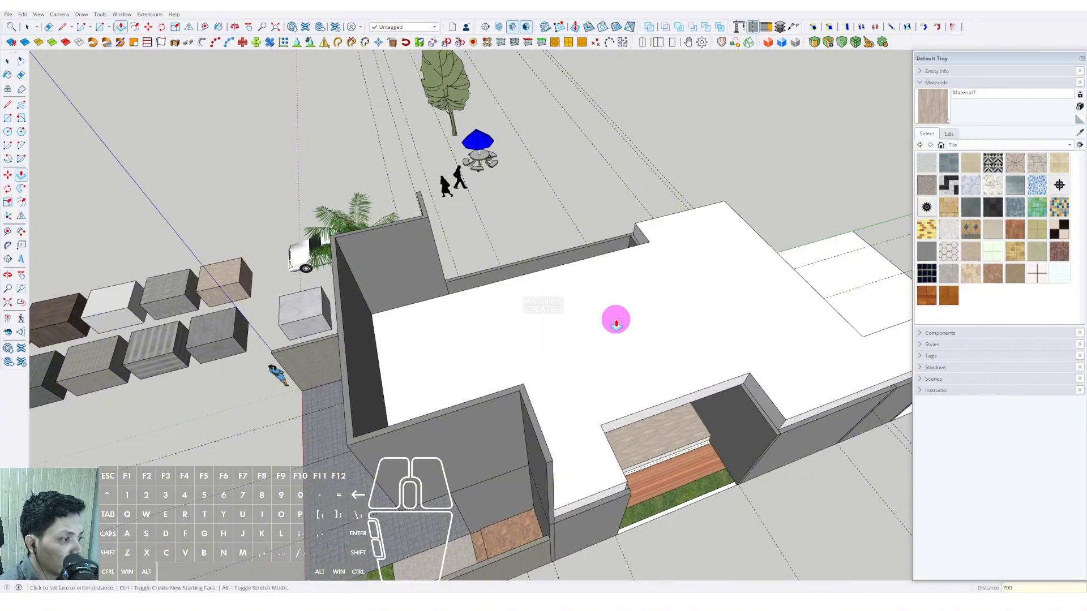
{"action": "left_click", "coordinate": [586, 348]}
{"action": "right_click", "coordinate": [583, 343]}
{"action": "left_click", "coordinate": [587, 412]}
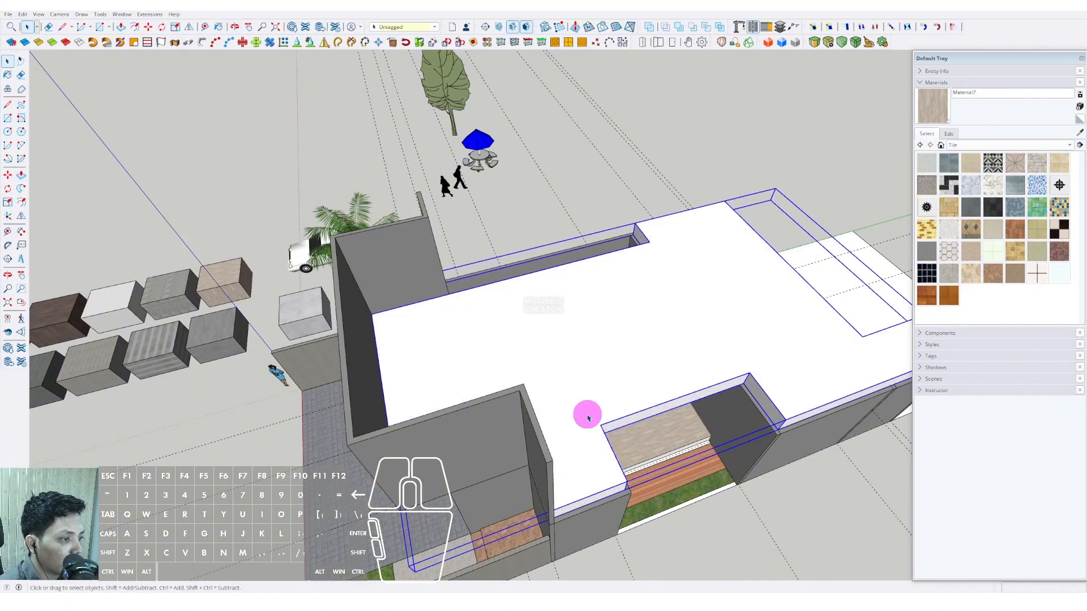
Place a horizontal guide 4000 above the slab surface on the tall front wall
{"action": "middle_click_drag", "start_coordinate": [587, 412], "coordinate": [645, 347]}
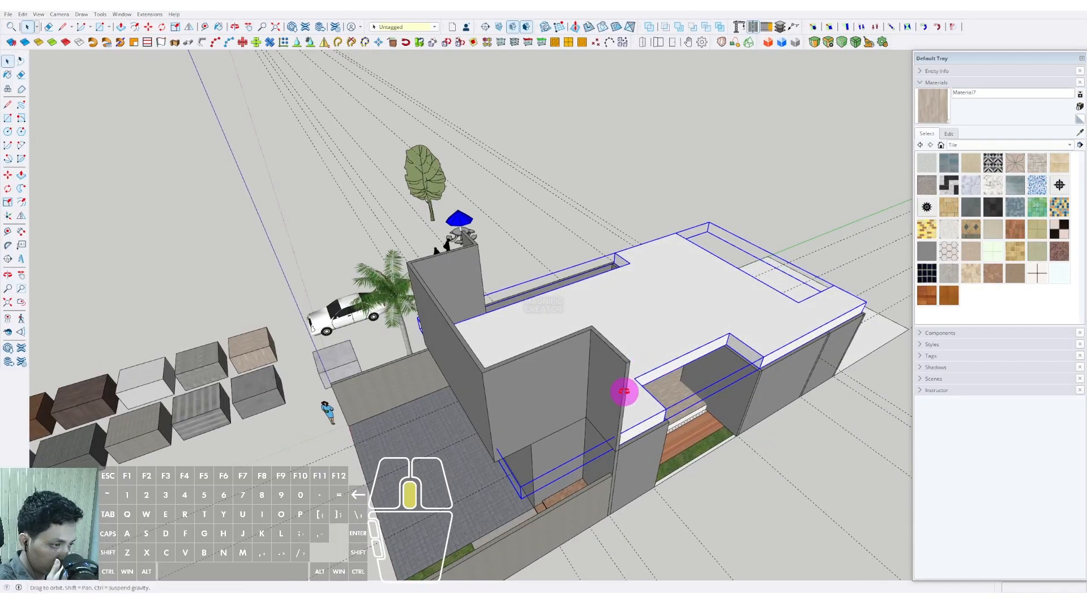
{"action": "middle_click_drag", "start_coordinate": [624, 392], "coordinate": [379, 262]}
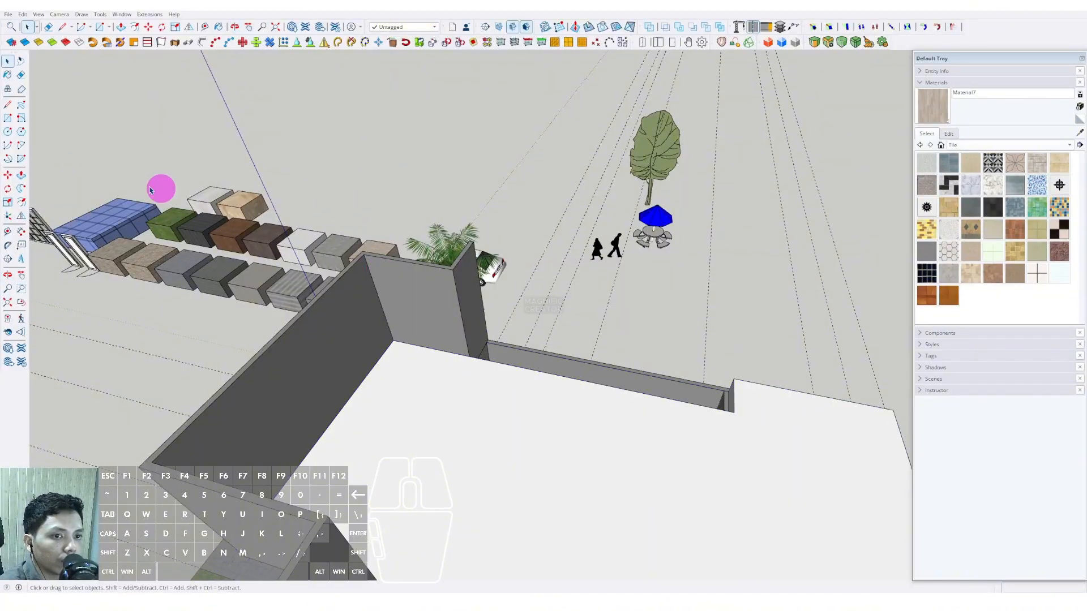
{"action": "scroll", "coordinate": [367, 301], "scroll_direction": "up", "scroll_amount": 1}
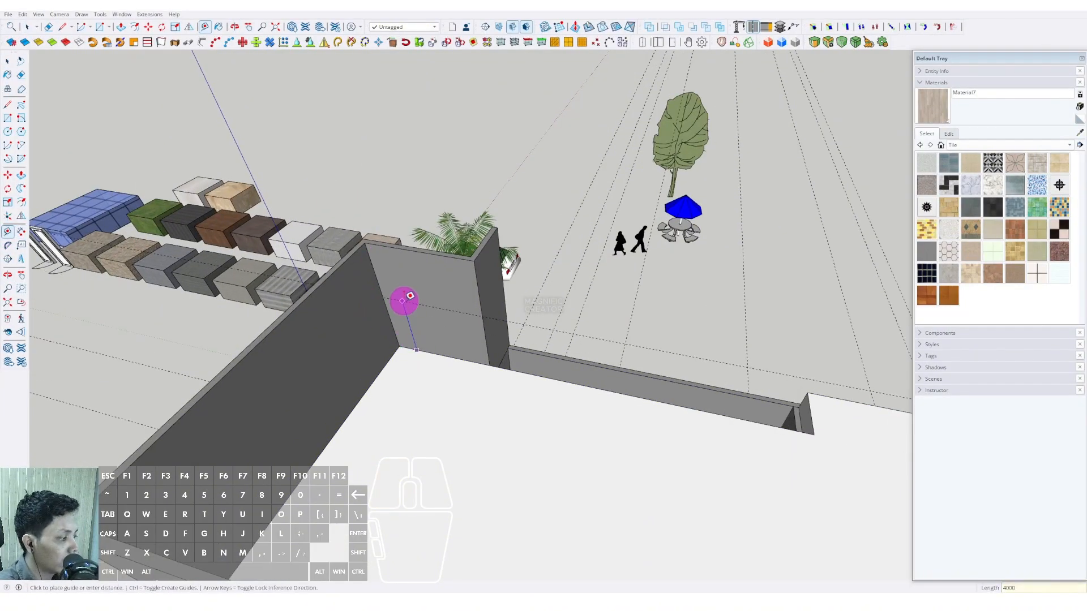
{"action": "scroll", "coordinate": [481, 311], "scroll_direction": "up", "scroll_amount": 3}
Open the tall front wall group, extend its top face to the guide, and leave the group
{"action": "triple_click", "coordinate": [481, 320]}
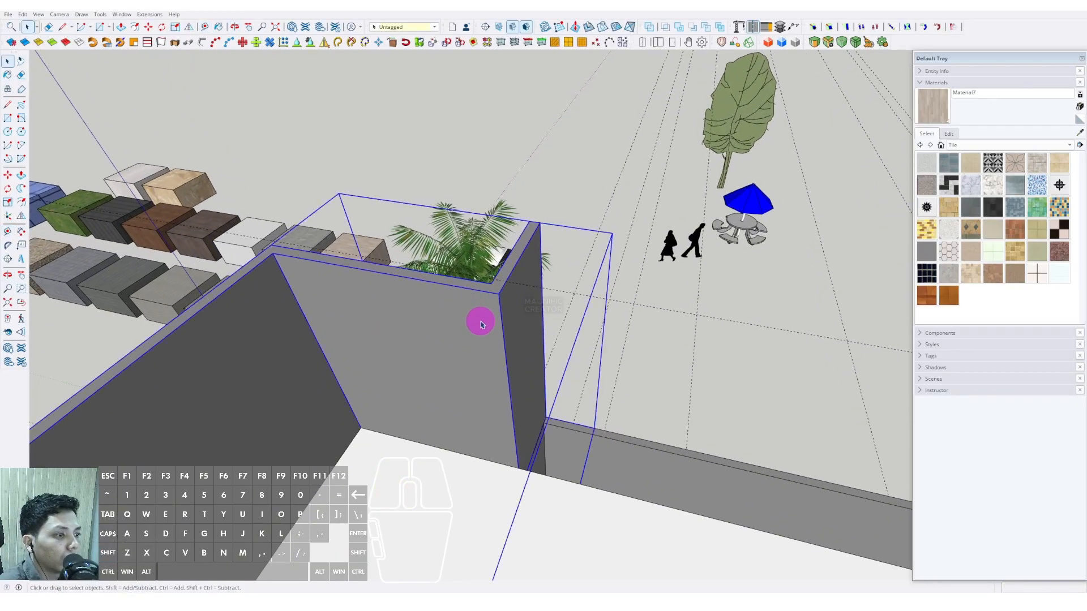
{"action": "middle_click_drag", "start_coordinate": [481, 319], "coordinate": [488, 320]}
{"action": "scroll", "coordinate": [490, 315], "scroll_direction": "down", "scroll_amount": 3}
{"action": "key", "text": "p"}
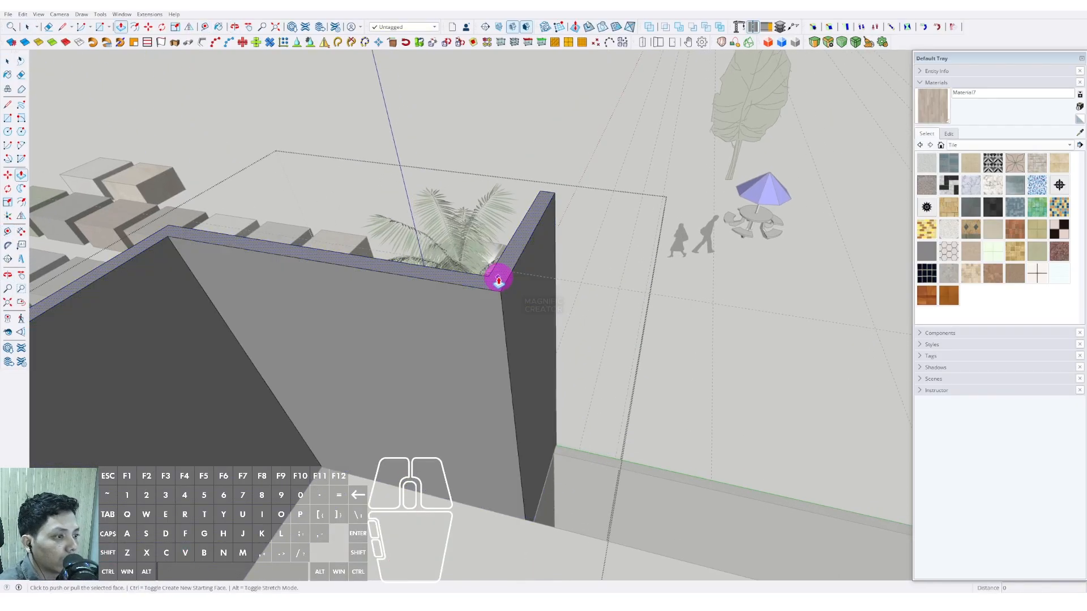
{"action": "scroll", "coordinate": [514, 280], "scroll_direction": "down", "scroll_amount": 1}
{"action": "left_click", "coordinate": [525, 118]}
{"action": "scroll", "coordinate": [560, 285], "scroll_direction": "up", "scroll_amount": 1}
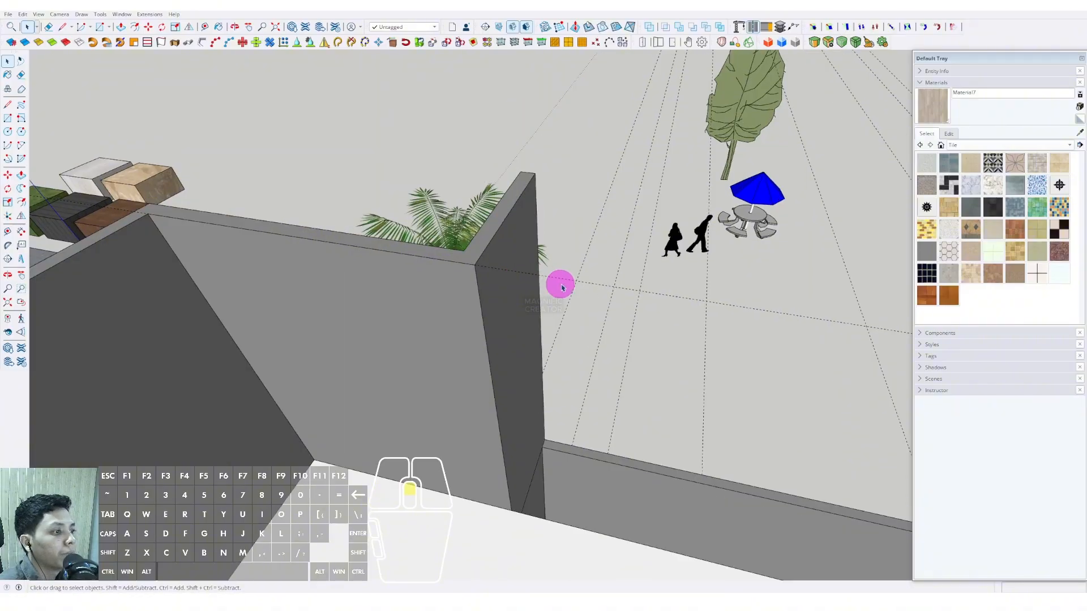
Copy the small wall panel beside the wood deck straight up, stacking it on top of the original
{"action": "middle_click_drag", "start_coordinate": [523, 295], "coordinate": [447, 488]}
{"action": "scroll", "coordinate": [686, 509], "scroll_direction": "up", "scroll_amount": 4}
{"action": "middle_click_drag", "start_coordinate": [469, 485], "coordinate": [559, 396]}
{"action": "scroll", "coordinate": [533, 396], "scroll_direction": "up", "scroll_amount": 6}
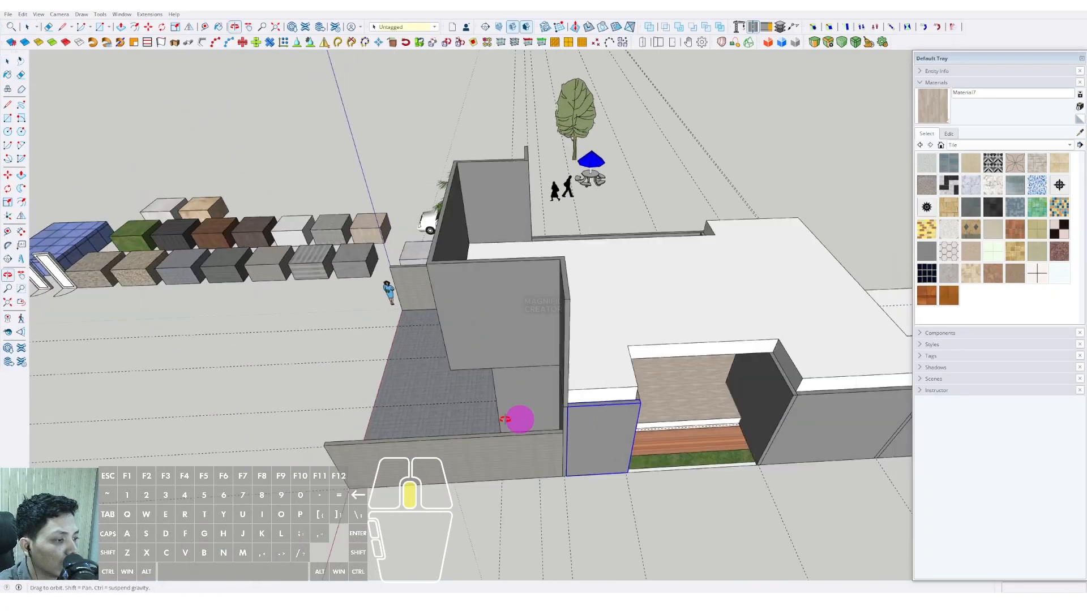
{"action": "scroll", "coordinate": [448, 453], "scroll_direction": "up", "scroll_amount": 2}
{"action": "key", "text": "m"}
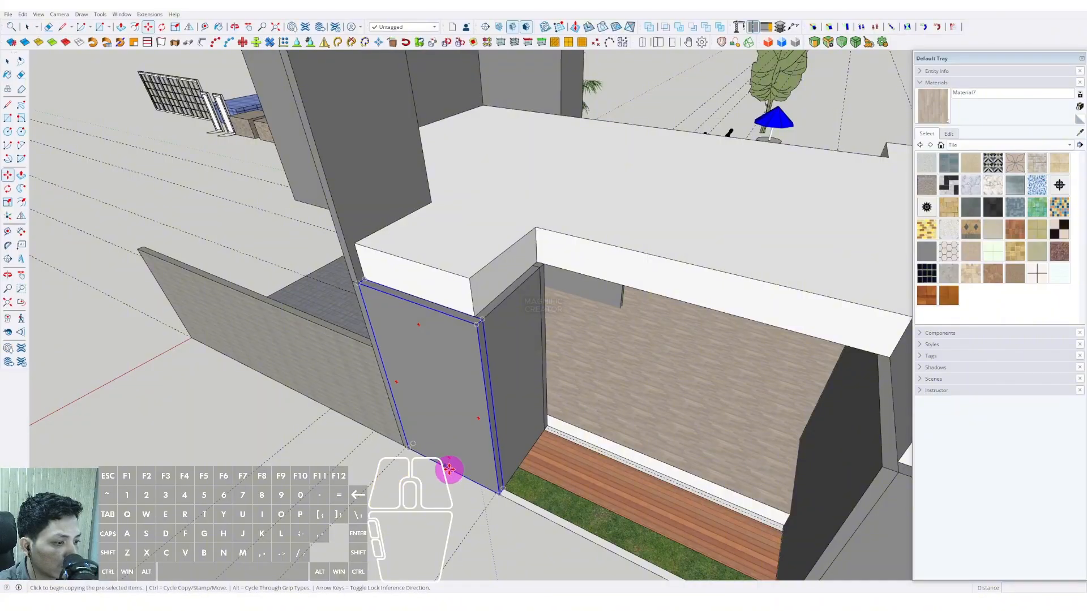
{"action": "left_click", "coordinate": [476, 324]}
{"action": "scroll", "coordinate": [446, 286], "scroll_direction": "down", "scroll_amount": 5}
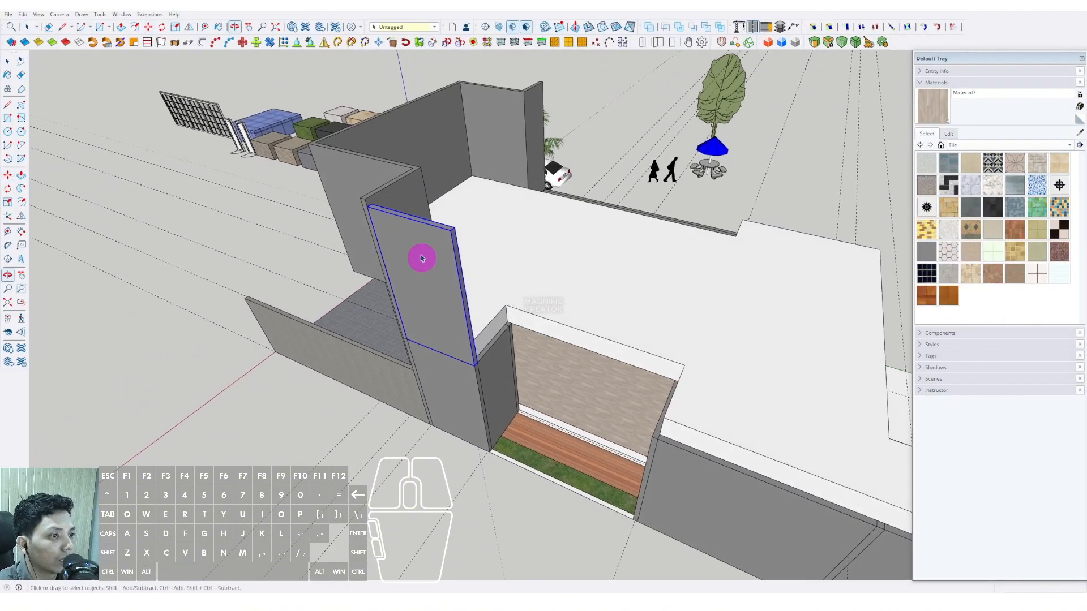
Extend the copied panel's top face level with the adjoining tall wall and leave its group
{"action": "scroll", "coordinate": [422, 257], "scroll_direction": "up", "scroll_amount": 2}
{"action": "middle_click_drag", "start_coordinate": [422, 257], "coordinate": [376, 392]}
{"action": "scroll", "coordinate": [492, 296], "scroll_direction": "up", "scroll_amount": 2}
{"action": "key", "text": "space"}
{"action": "double_click", "coordinate": [471, 282]}
{"action": "scroll", "coordinate": [476, 286], "scroll_direction": "up", "scroll_amount": 3}
{"action": "left_click", "coordinate": [477, 288]}
{"action": "left_click", "coordinate": [451, 266]}
{"action": "scroll", "coordinate": [474, 294], "scroll_direction": "down", "scroll_amount": 4}
{"action": "key", "text": "space"}
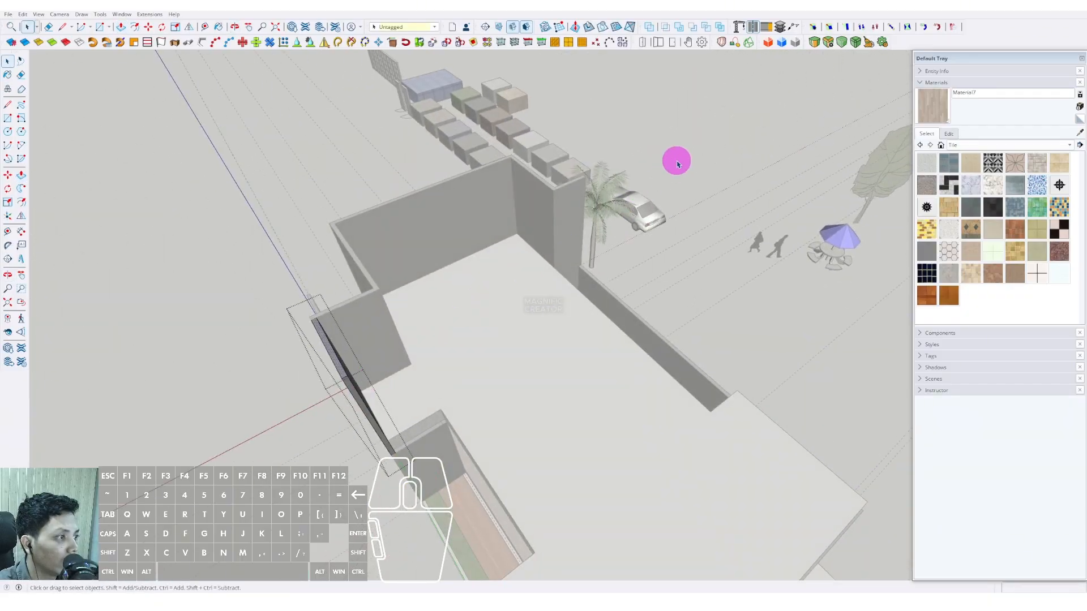
{"action": "left_click", "coordinate": [674, 160]}
Copy the end wall group with the large opening straight up onto the top of the original wall
{"action": "middle_click_drag", "start_coordinate": [674, 160], "coordinate": [629, 349]}
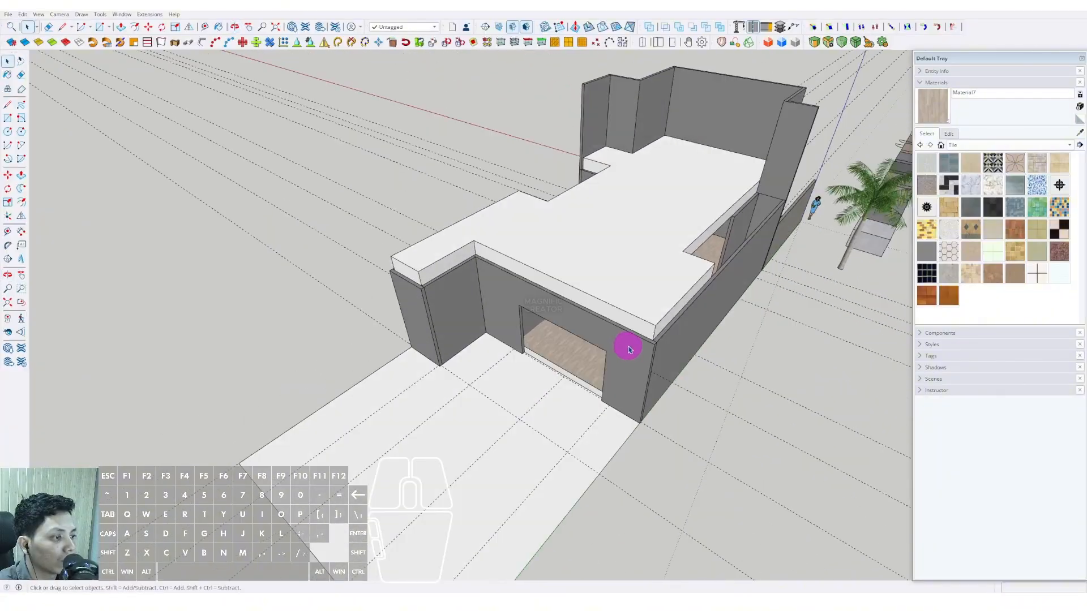
{"action": "middle_click_drag", "start_coordinate": [468, 315], "coordinate": [666, 337]}
{"action": "middle_click_drag", "start_coordinate": [532, 291], "coordinate": [502, 410]}
{"action": "key", "text": "m"}
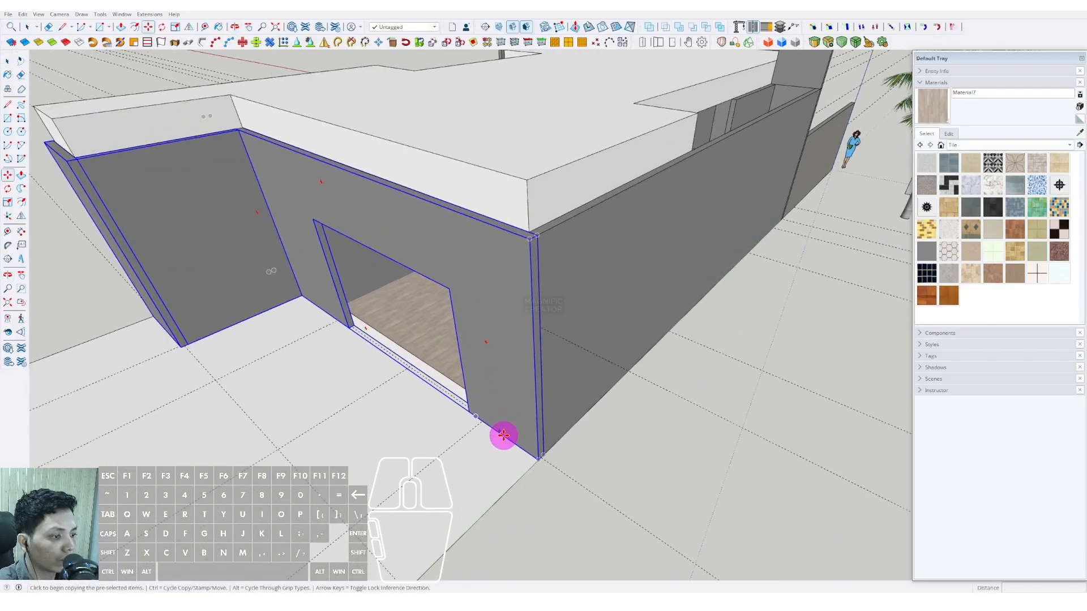
{"action": "left_click", "coordinate": [503, 434]}
{"action": "left_click", "coordinate": [529, 239]}
{"action": "middle_click_drag", "start_coordinate": [528, 238], "coordinate": [609, 339]}
Inside the copied end wall, draw a rectangle on the opening's jamb up to slab height and extrude it across the opening
{"action": "key", "text": "space"}
{"action": "scroll", "coordinate": [609, 338], "scroll_direction": "up", "scroll_amount": 10}
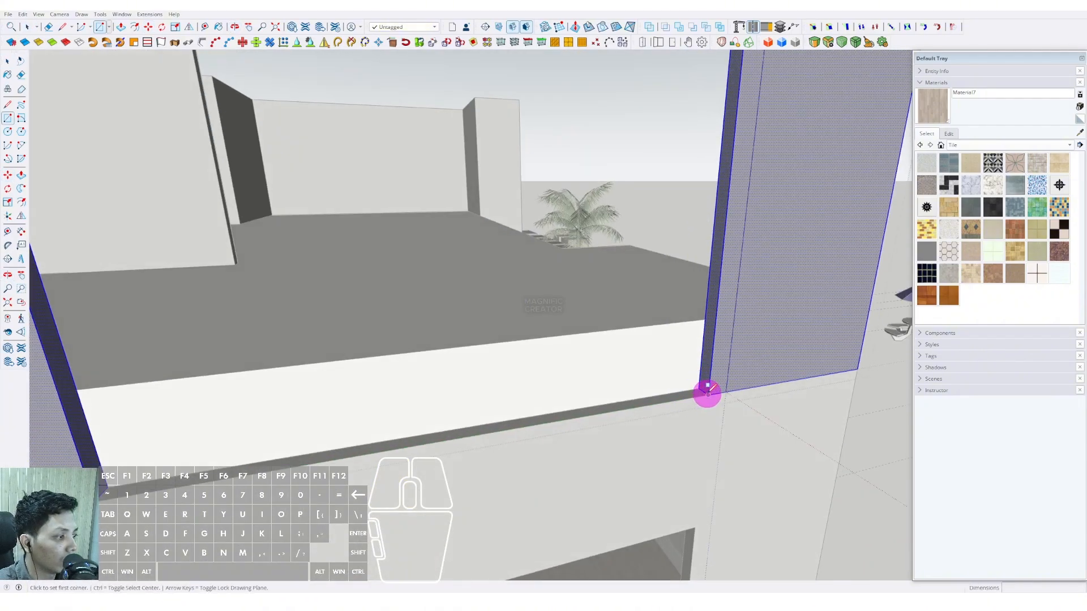
{"action": "left_click", "coordinate": [707, 391]}
{"action": "scroll", "coordinate": [702, 332], "scroll_direction": "up", "scroll_amount": 3}
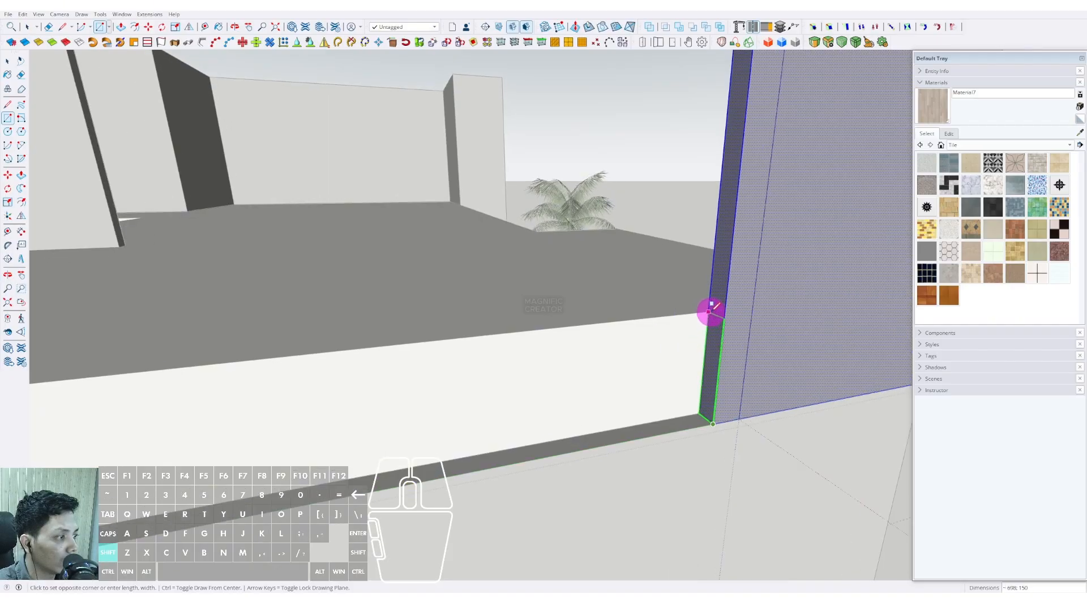
{"action": "scroll", "coordinate": [559, 365], "scroll_direction": "down", "scroll_amount": 5}
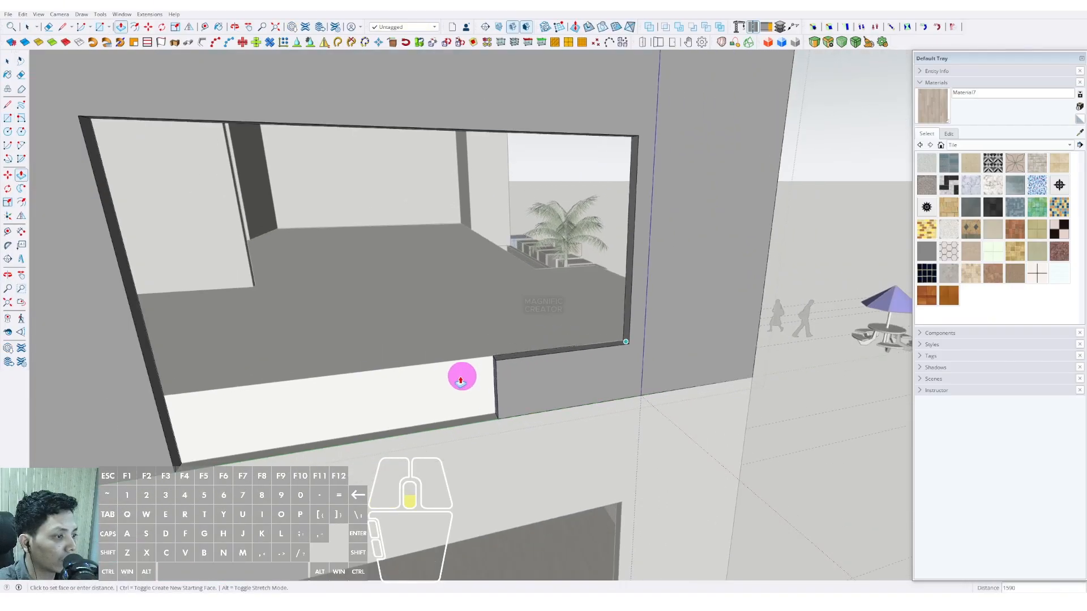
{"action": "scroll", "coordinate": [493, 378], "scroll_direction": "down", "scroll_amount": 6}
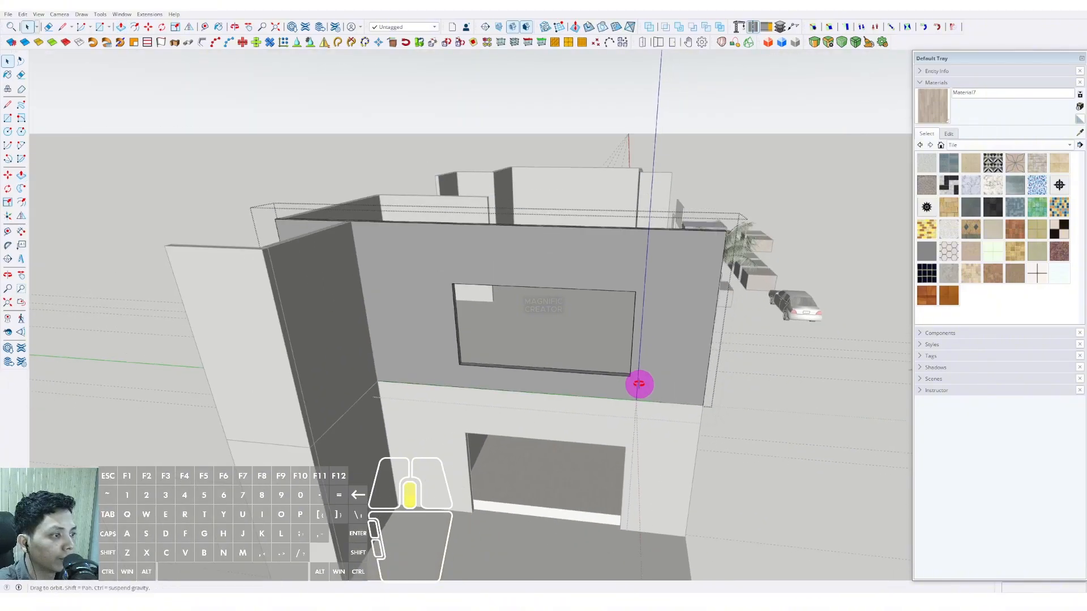
Place a horizontal guide above the slab along the inner face of the copied end wall, over its opening
{"action": "middle_click_drag", "start_coordinate": [638, 381], "coordinate": [548, 192]}
{"action": "middle_click_drag", "start_coordinate": [592, 289], "coordinate": [160, 366]}
{"action": "scroll", "coordinate": [446, 350], "scroll_direction": "up", "scroll_amount": 5}
{"action": "scroll", "coordinate": [446, 350], "scroll_direction": "down", "scroll_amount": 5}
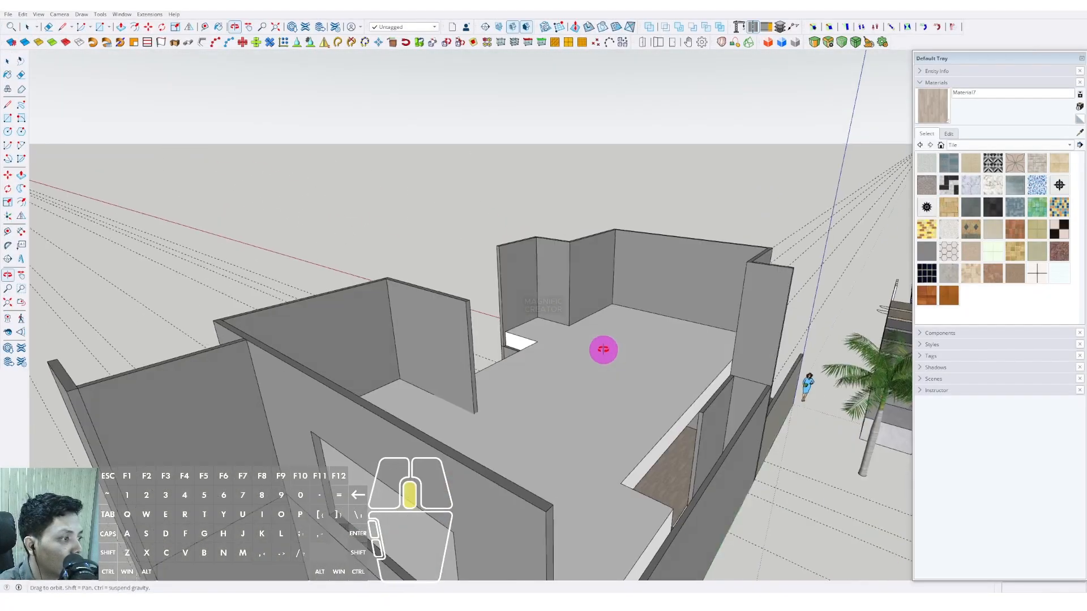
{"action": "middle_click_drag", "start_coordinate": [602, 346], "coordinate": [258, 280]}
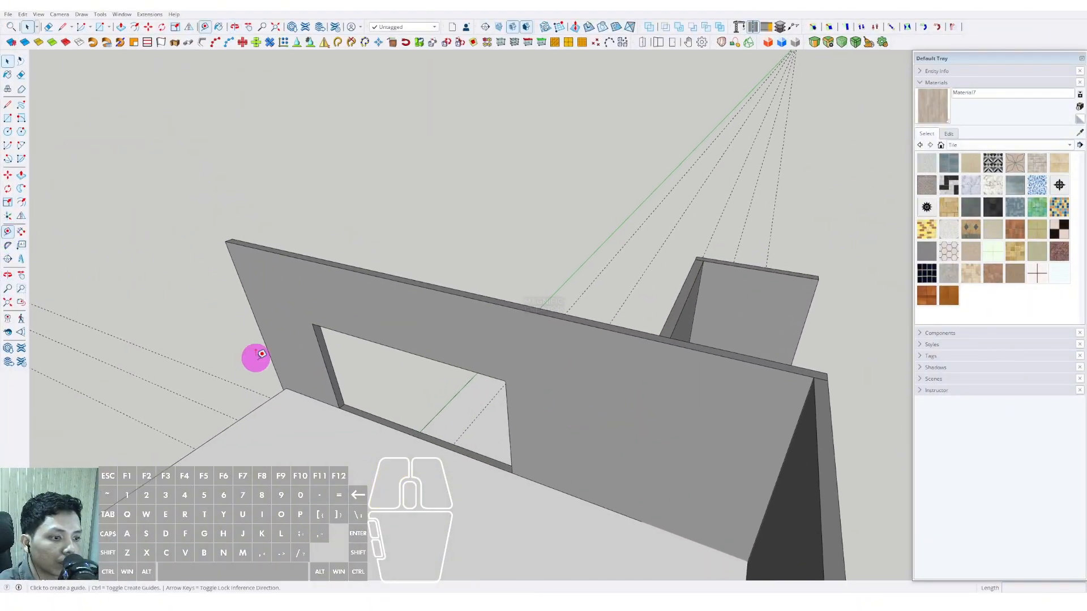
{"action": "scroll", "coordinate": [262, 354], "scroll_direction": "up", "scroll_amount": 2}
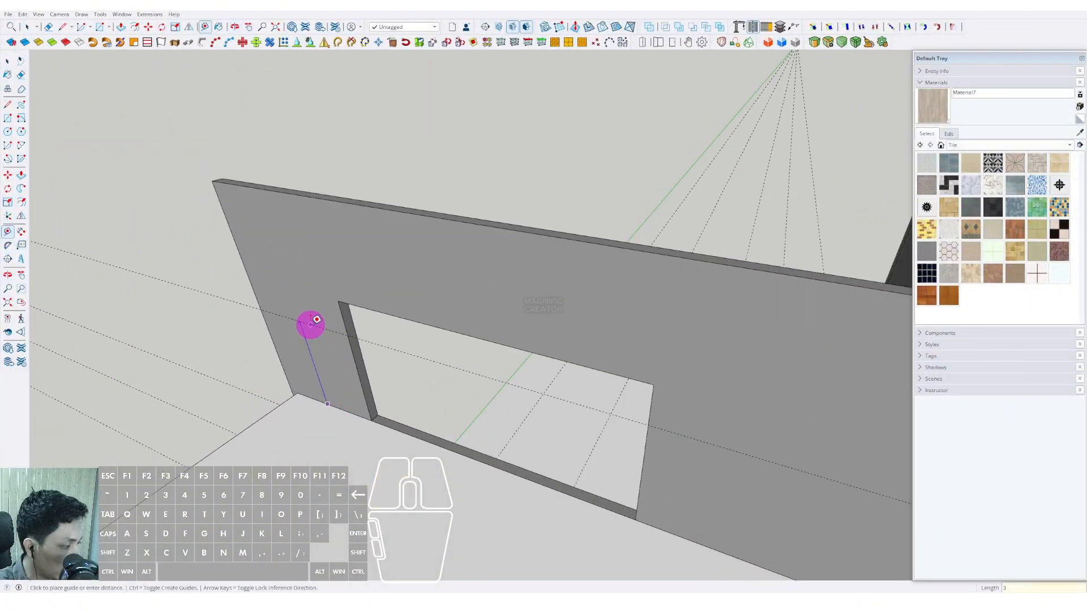
Raise the top face of the end wall's opening by 700 mm up to the guide and leave the wall group
{"action": "scroll", "coordinate": [351, 310], "scroll_direction": "down", "scroll_amount": 3}
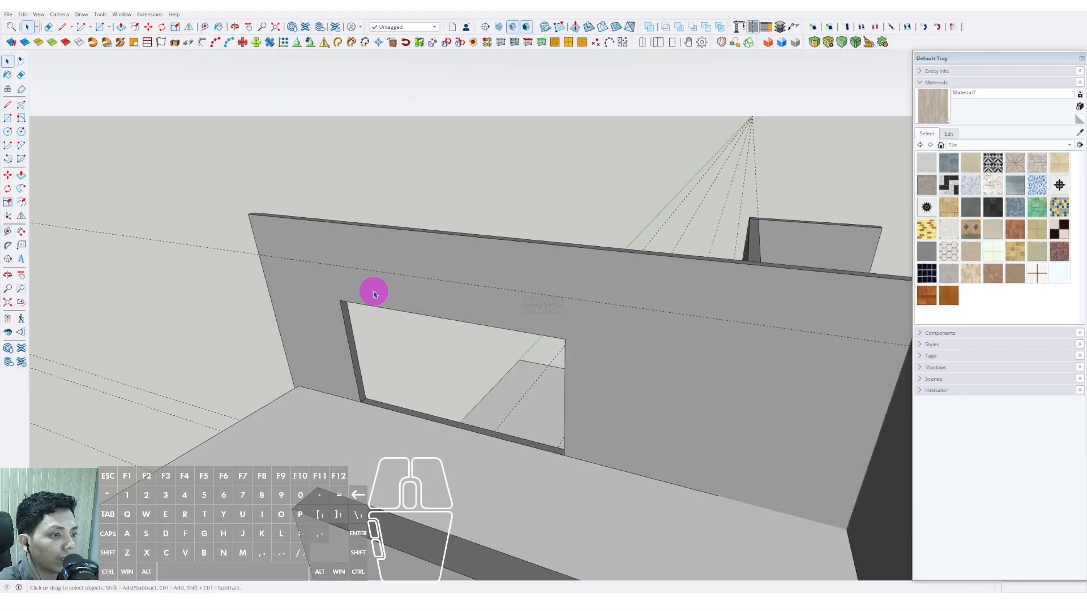
{"action": "left_click", "coordinate": [364, 292]}
{"action": "key", "text": "v"}
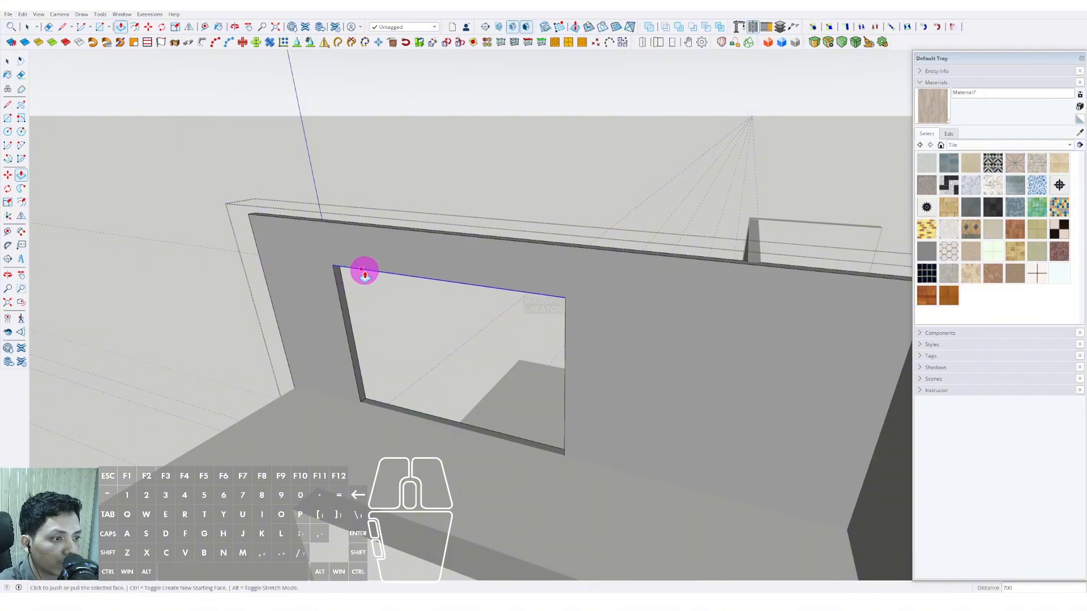
{"action": "key", "text": "space"}
{"action": "scroll", "coordinate": [366, 271], "scroll_direction": "down", "scroll_amount": 3}
{"action": "left_click", "coordinate": [527, 150]}
Place a horizontal guide above the slab along the inner face of the upper-floor wall beside the front room
{"action": "scroll", "coordinate": [549, 374], "scroll_direction": "down", "scroll_amount": 4}
{"action": "middle_click_drag", "start_coordinate": [549, 368], "coordinate": [376, 344]}
{"action": "scroll", "coordinate": [451, 358], "scroll_direction": "down", "scroll_amount": 2}
{"action": "scroll", "coordinate": [387, 299], "scroll_direction": "up", "scroll_amount": 2}
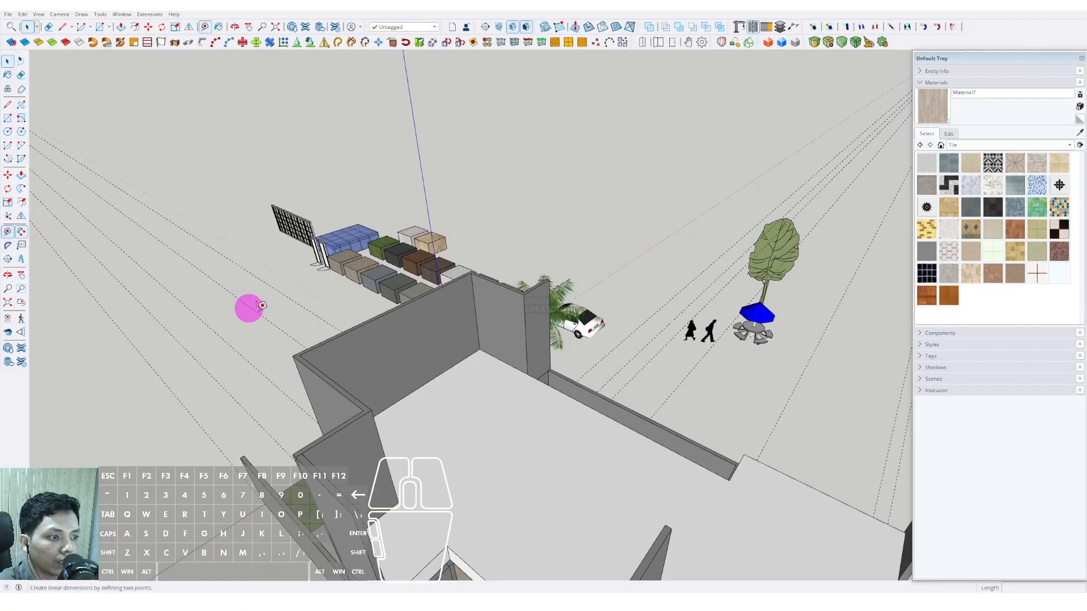
{"action": "scroll", "coordinate": [445, 371], "scroll_direction": "up", "scroll_amount": 2}
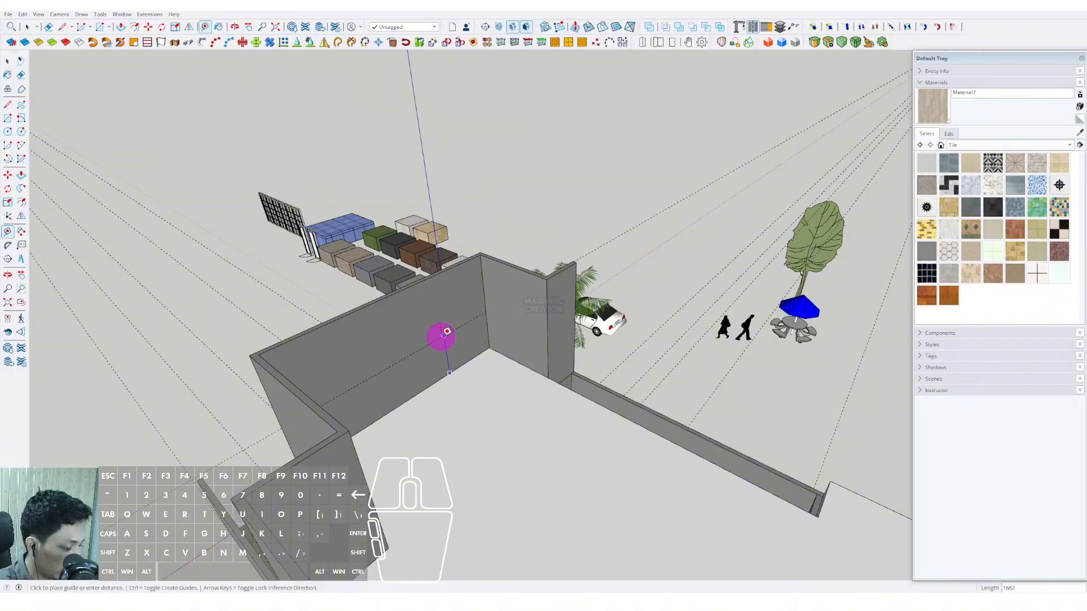
Place horizontal guides at matching height across the outer side and front faces of the projecting front volume
{"action": "middle_click_drag", "start_coordinate": [425, 315], "coordinate": [525, 359]}
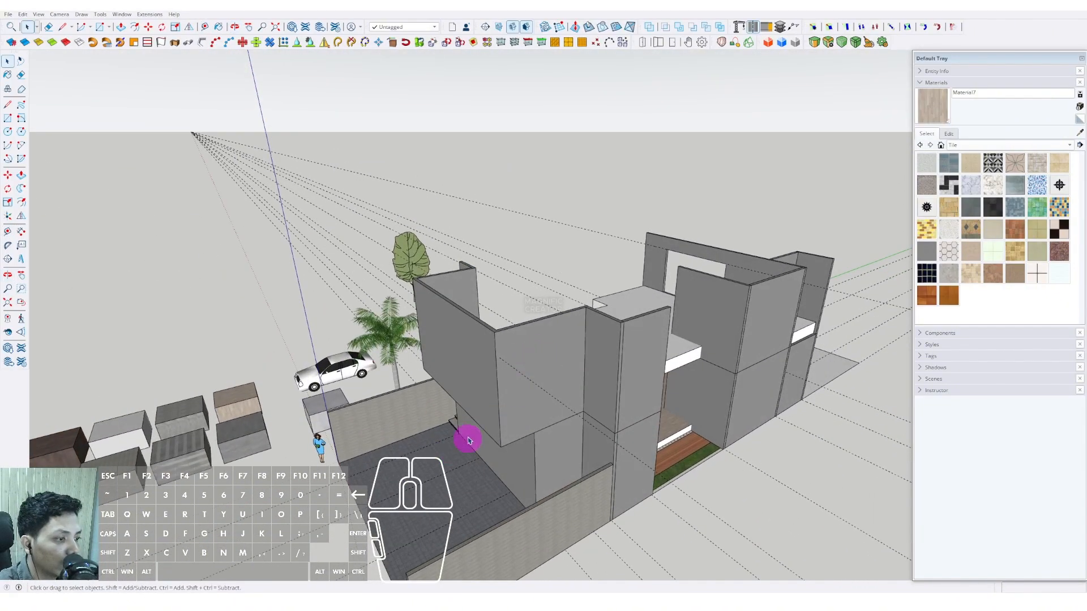
{"action": "middle_click_drag", "start_coordinate": [467, 441], "coordinate": [553, 378]}
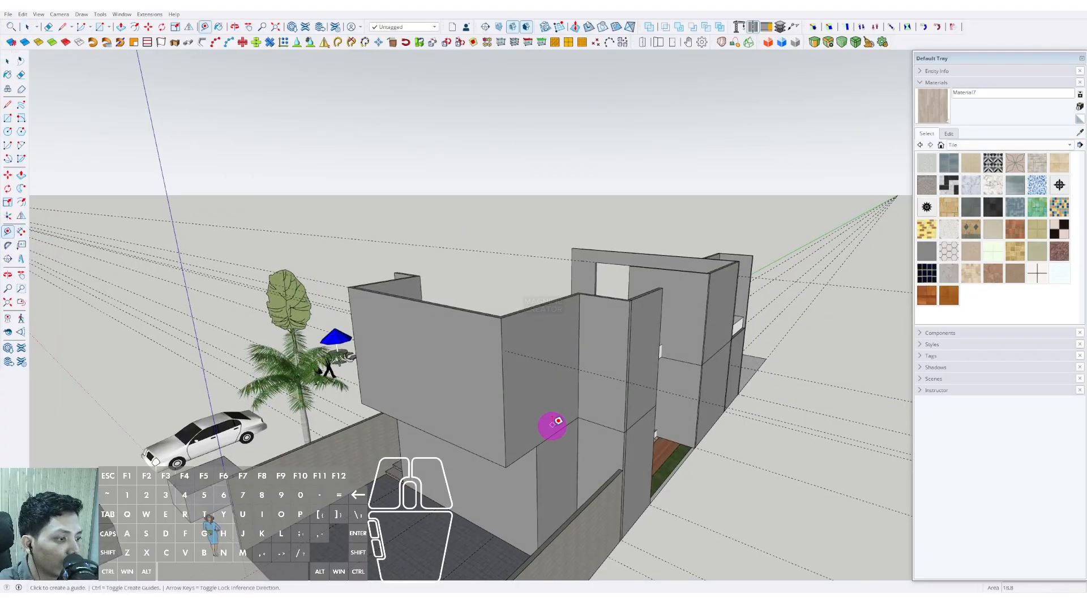
{"action": "scroll", "coordinate": [555, 423], "scroll_direction": "up", "scroll_amount": 2}
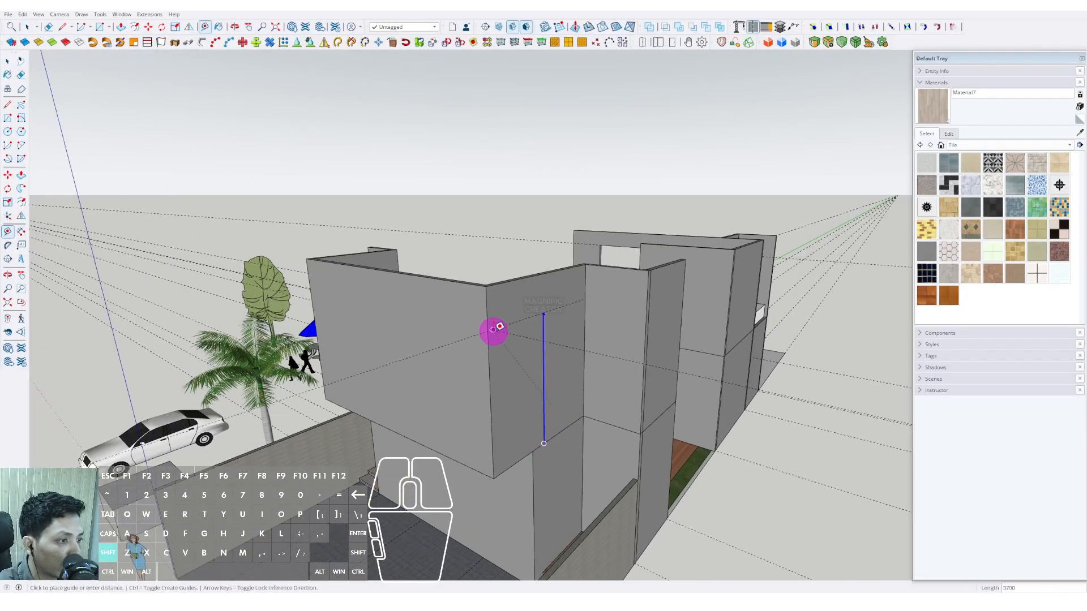
{"action": "middle_click_drag", "start_coordinate": [509, 344], "coordinate": [536, 357]}
{"action": "scroll", "coordinate": [491, 338], "scroll_direction": "up", "scroll_amount": 2}
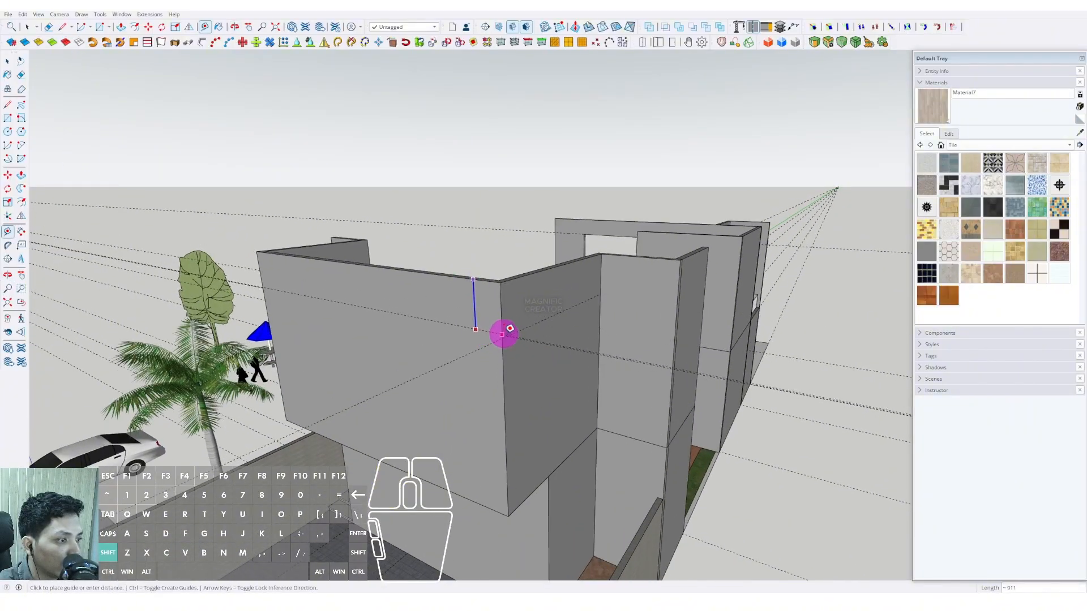
{"action": "middle_click_drag", "start_coordinate": [517, 339], "coordinate": [396, 362]}
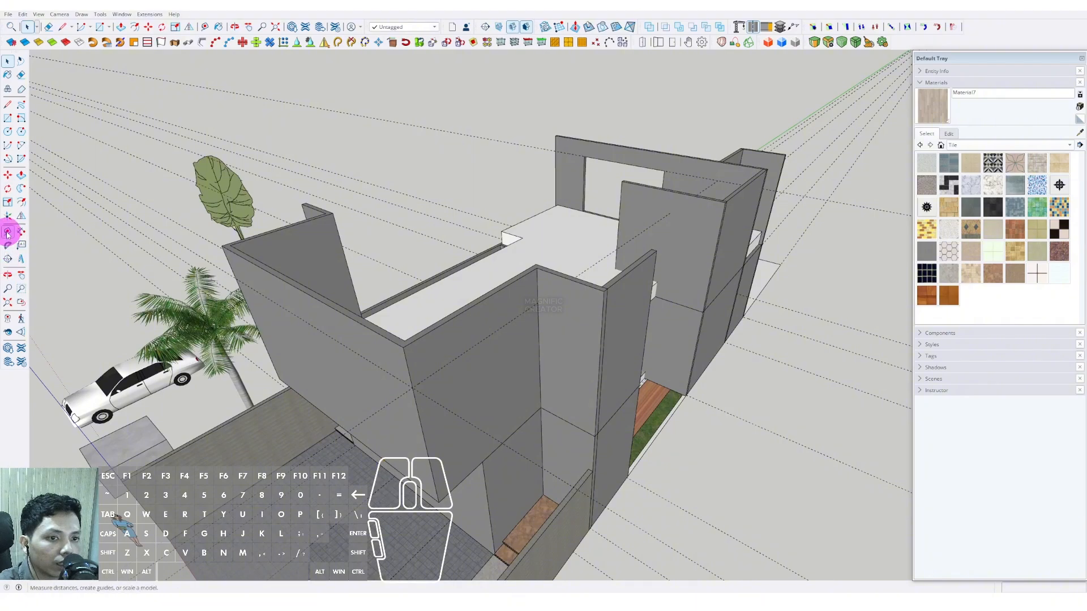
Place a vertical guide 1500 mm from the corner on the side face, one on the front face, and a lower horizontal guide
{"action": "left_click", "coordinate": [8, 232]}
{"action": "middle_click_drag", "start_coordinate": [396, 411], "coordinate": [406, 417]}
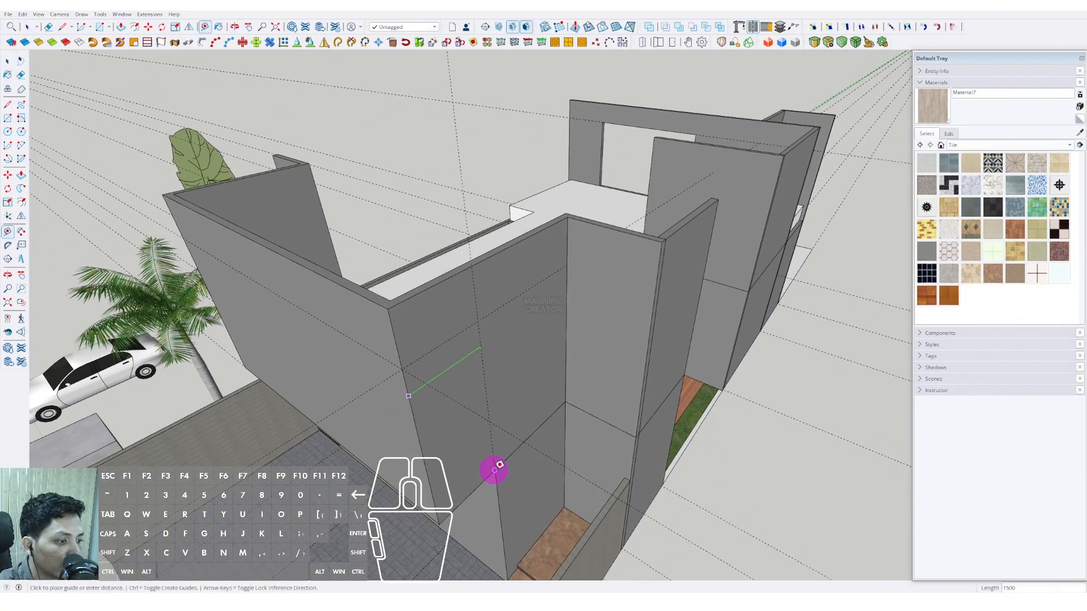
{"action": "middle_click_drag", "start_coordinate": [500, 463], "coordinate": [536, 357]}
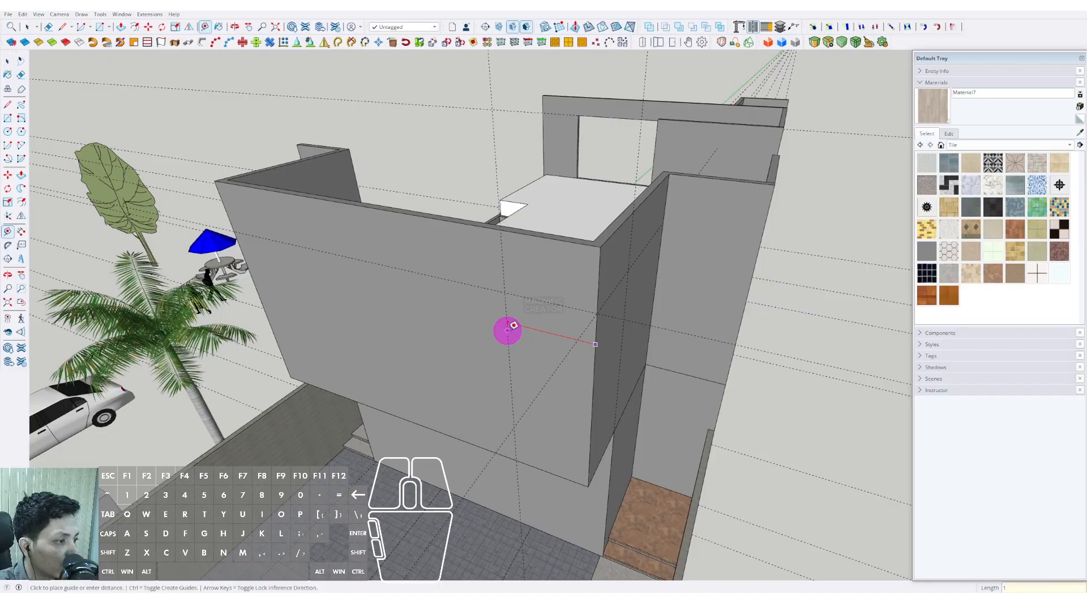
{"action": "middle_click_drag", "start_coordinate": [507, 331], "coordinate": [456, 204]}
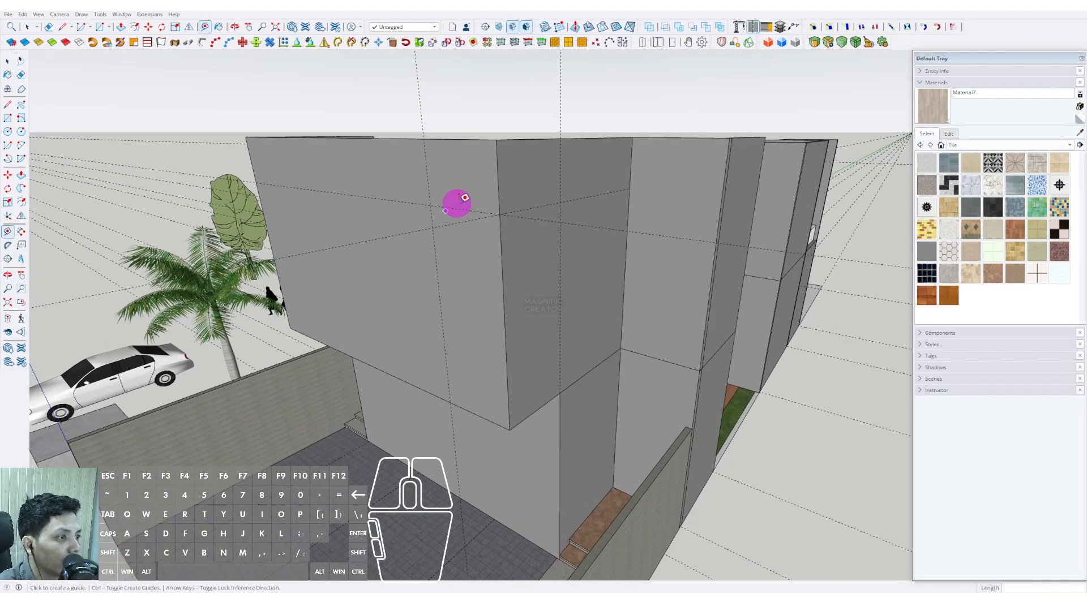
{"action": "left_click", "coordinate": [463, 209]}
{"action": "middle_click_drag", "start_coordinate": [473, 243], "coordinate": [465, 514]}
{"action": "key", "text": "space"}
{"action": "middle_click_drag", "start_coordinate": [485, 355], "coordinate": [481, 415]}
{"action": "triple_click", "coordinate": [475, 348]}
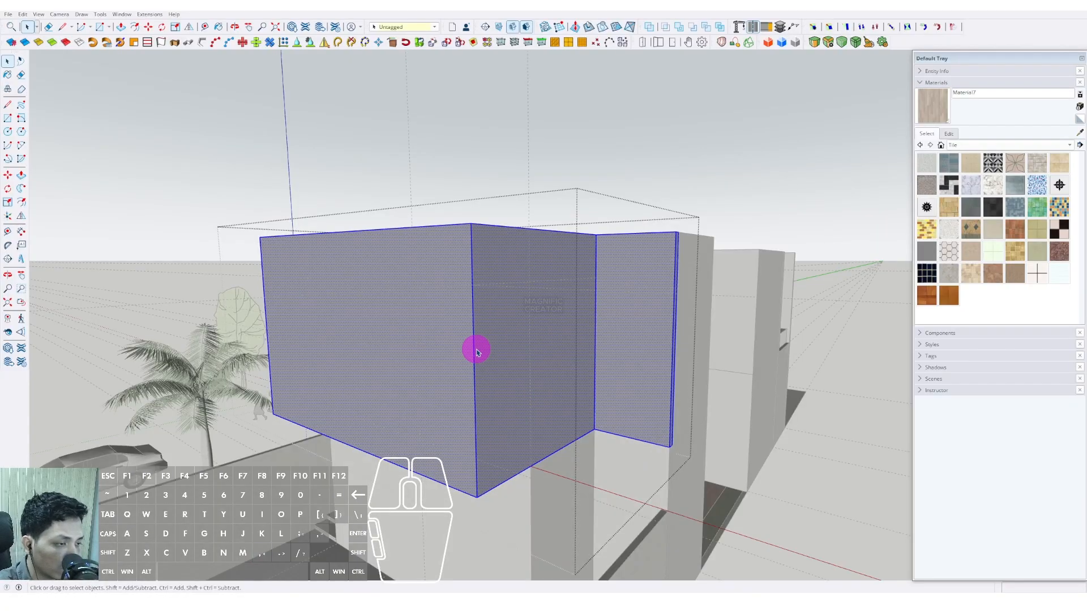
{"action": "middle_click_drag", "start_coordinate": [475, 348], "coordinate": [465, 389]}
{"action": "left_click", "coordinate": [677, 234]}
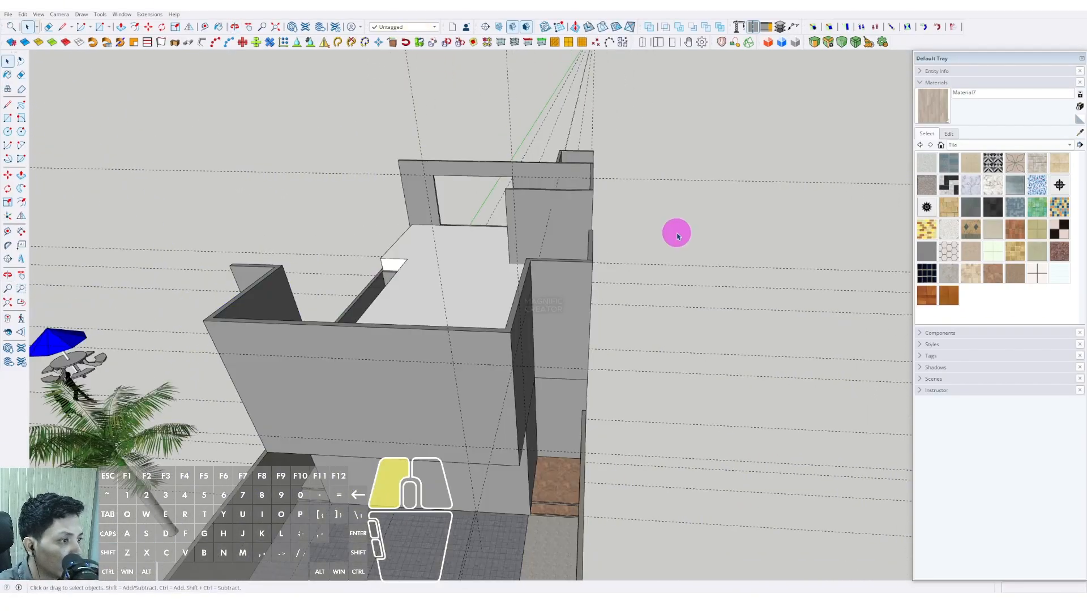
Sample the walls' grey material and set its lightness to 77
{"action": "middle_click_drag", "start_coordinate": [577, 396], "coordinate": [450, 288]}
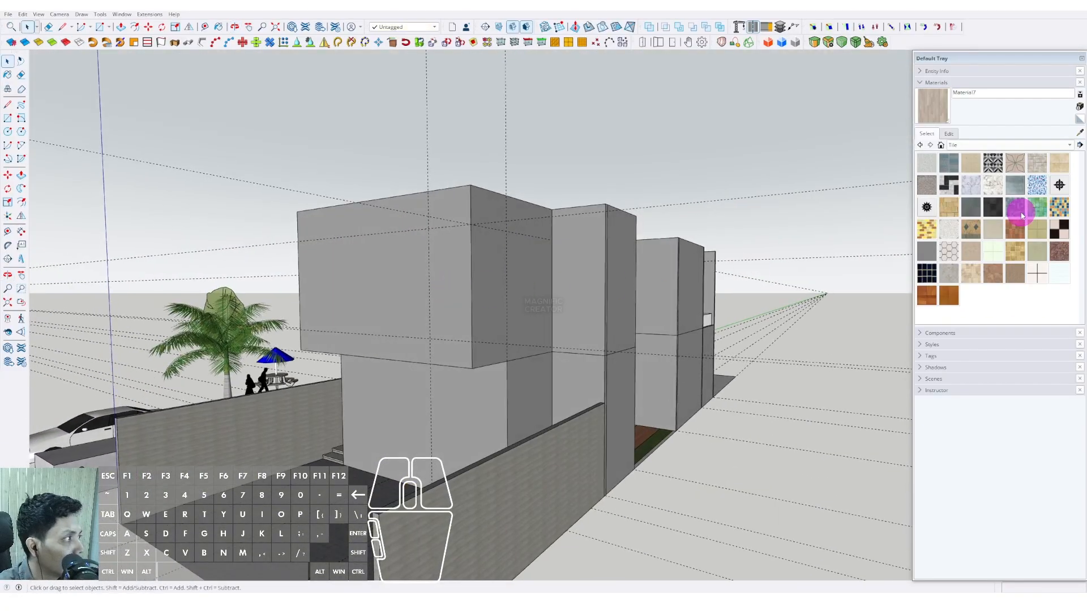
{"action": "left_click", "coordinate": [1078, 134]}
{"action": "scroll", "coordinate": [460, 262], "scroll_direction": "up", "scroll_amount": 3}
{"action": "left_click", "coordinate": [487, 255]}
{"action": "left_click", "coordinate": [947, 135]}
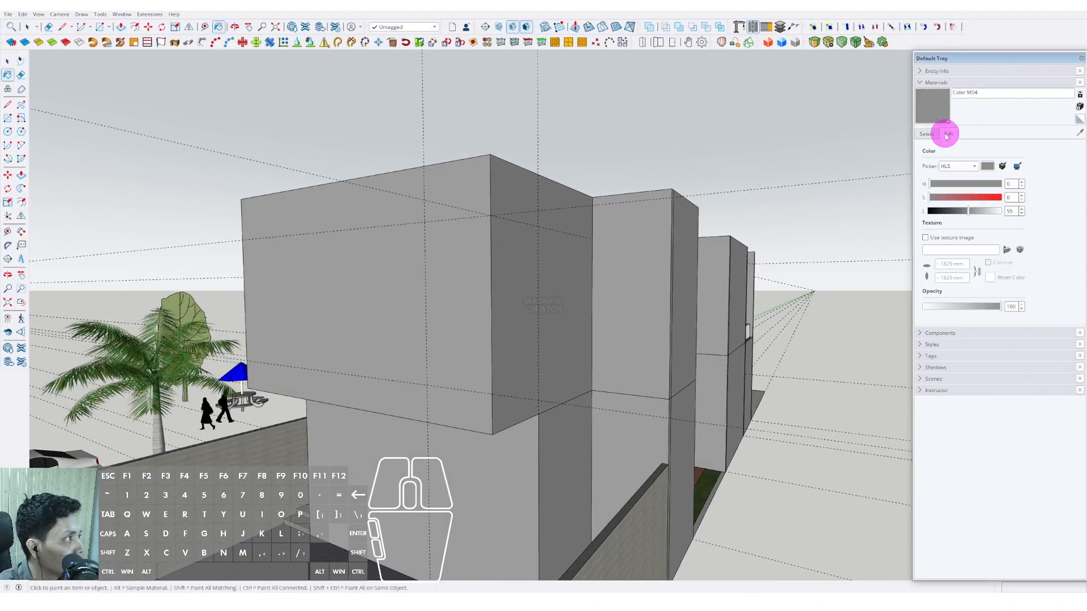
{"action": "left_click", "coordinate": [985, 212]}
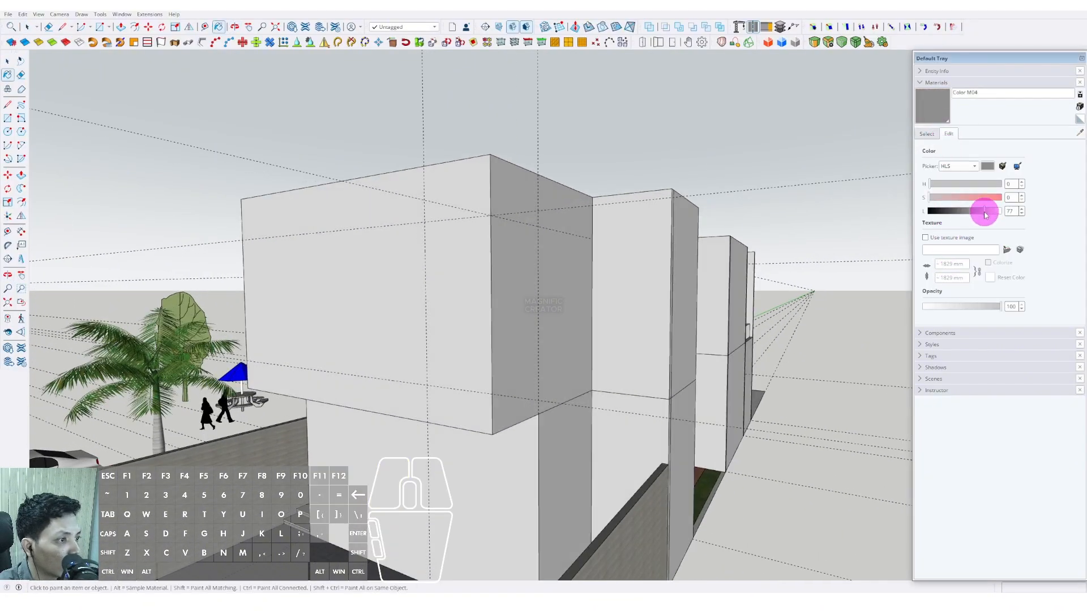
Inside the upper wall group, draw a rectangle about 1080 by 3000 mm on the front face near the corner, following the guides
{"action": "middle_click_drag", "start_coordinate": [492, 267], "coordinate": [502, 294]}
{"action": "key", "text": "space"}
{"action": "double_click", "coordinate": [497, 302]}
{"action": "triple_click", "coordinate": [472, 318]}
{"action": "scroll", "coordinate": [456, 228], "scroll_direction": "up", "scroll_amount": 1}
{"action": "key", "text": "r"}
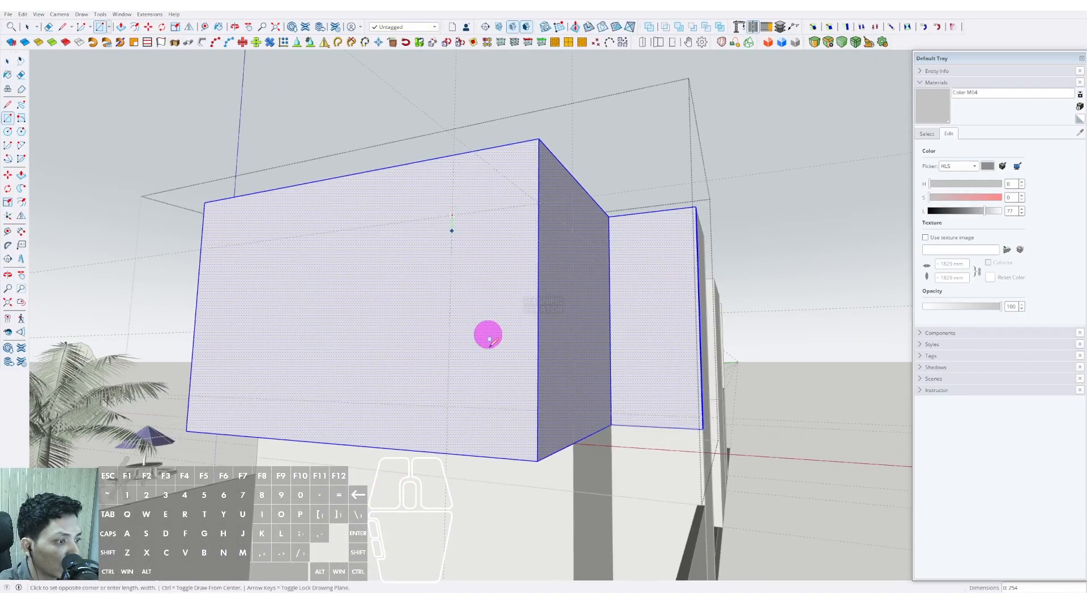
{"action": "left_click", "coordinate": [506, 409]}
{"action": "scroll", "coordinate": [512, 408], "scroll_direction": "up", "scroll_amount": 1}
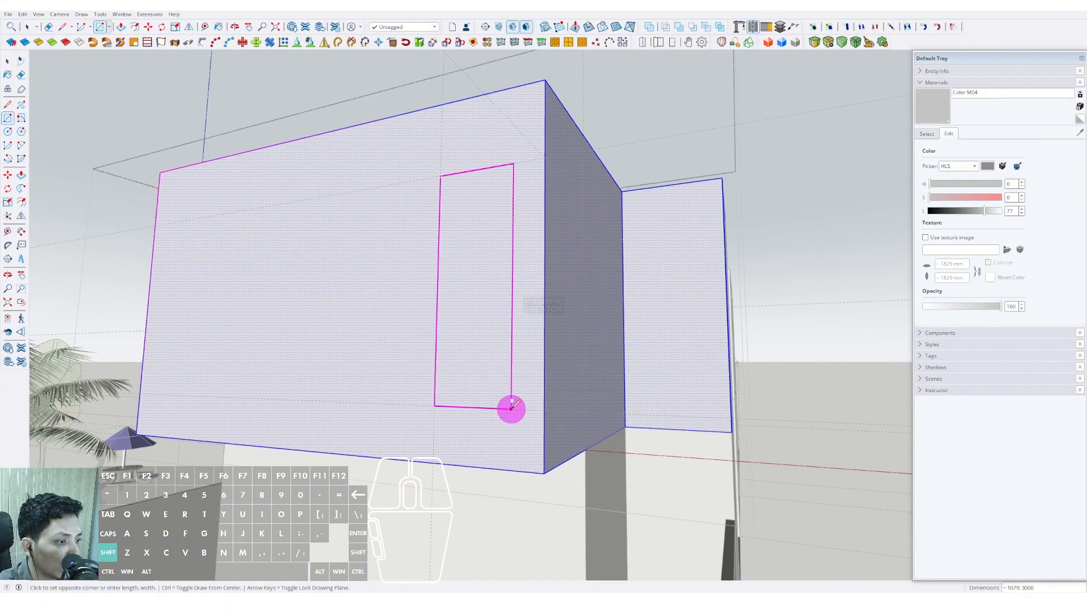
Draw a matching tall rectangle on the adjoining side face and move its bottom edge level with the front rectangle's
{"action": "middle_click_drag", "start_coordinate": [555, 368], "coordinate": [544, 273]}
{"action": "middle_click_drag", "start_coordinate": [534, 415], "coordinate": [493, 238]}
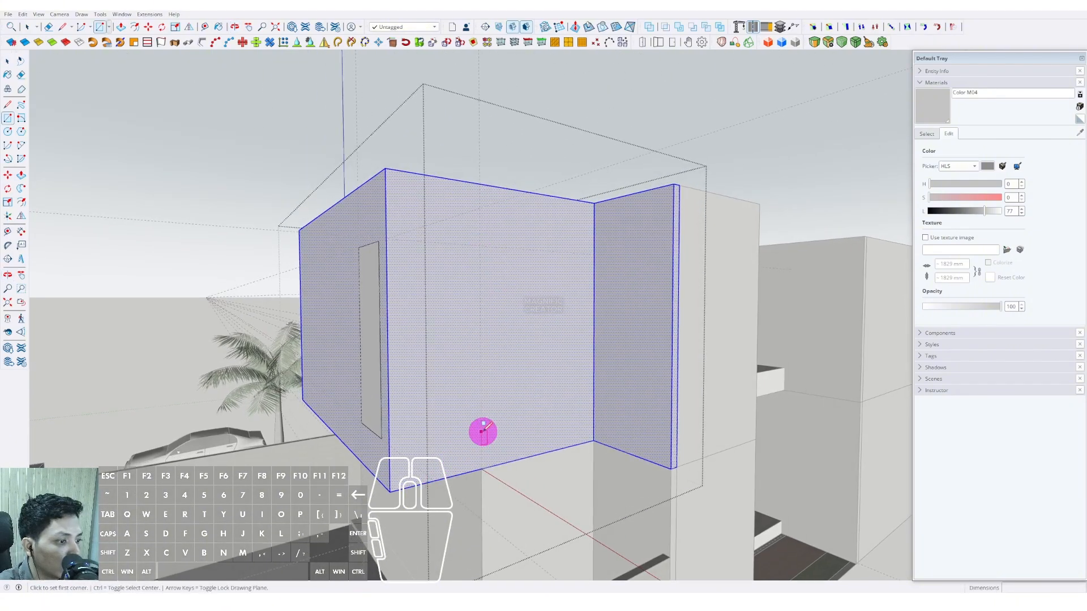
{"action": "left_click", "coordinate": [416, 237]}
{"action": "key", "text": "space"}
{"action": "middle_click_drag", "start_coordinate": [416, 238], "coordinate": [564, 417]}
{"action": "left_click", "coordinate": [446, 441]}
{"action": "scroll", "coordinate": [437, 443], "scroll_direction": "up", "scroll_amount": 3}
{"action": "scroll", "coordinate": [583, 407], "scroll_direction": "up", "scroll_amount": 3}
{"action": "key", "text": "m"}
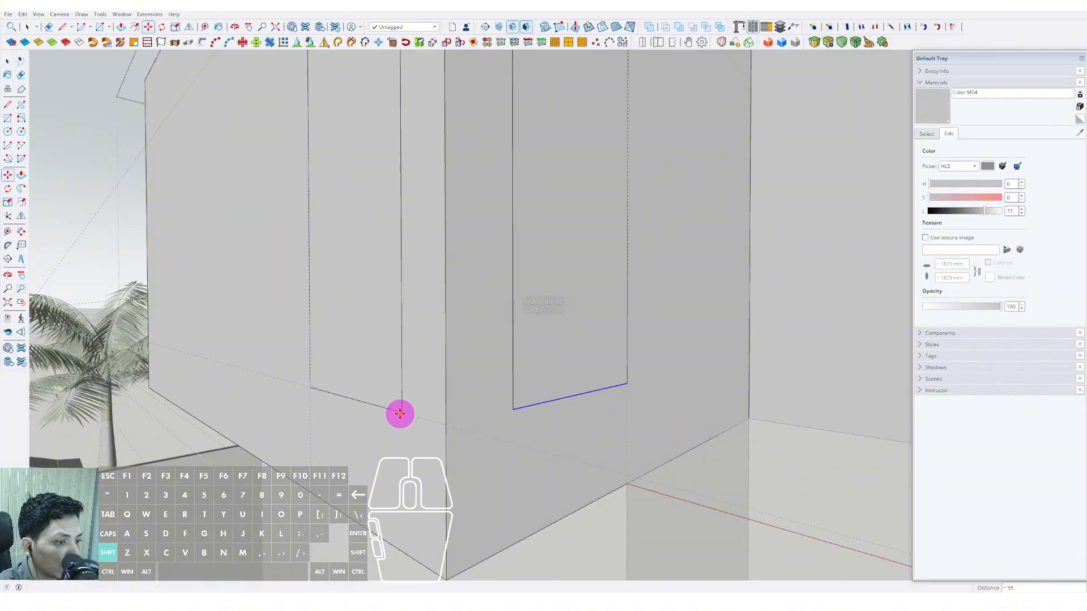
{"action": "middle_click_drag", "start_coordinate": [399, 414], "coordinate": [359, 364]}
Push the front rectangle through the wall as an opening and delete the face of the side rectangle
{"action": "key", "text": "p"}
{"action": "left_click_drag", "start_coordinate": [345, 325], "coordinate": [376, 343]}
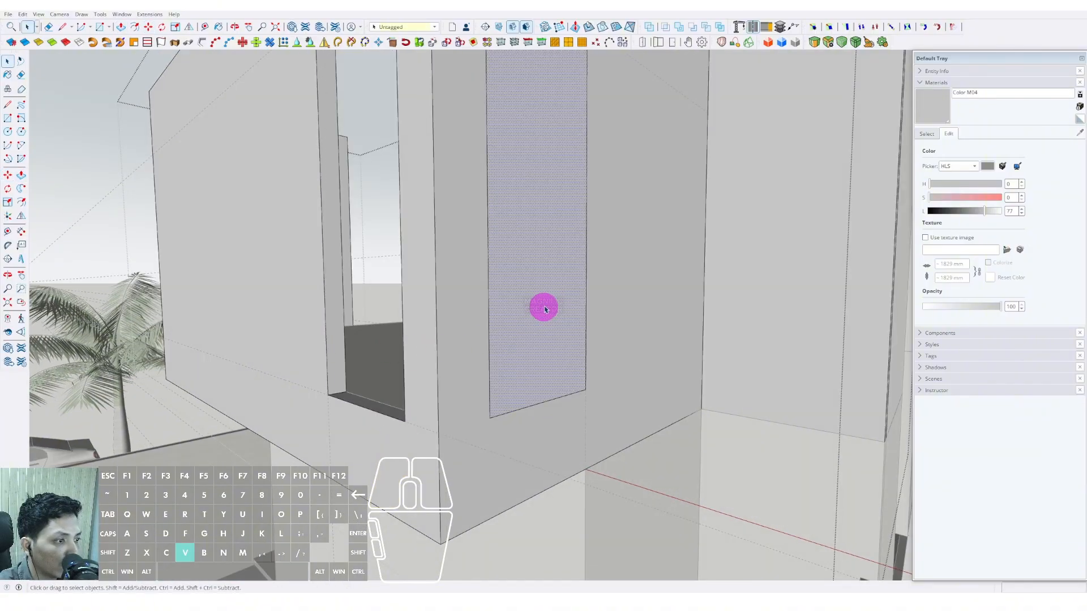
{"action": "key", "text": "Delete"}
Push away the remaining corner post's jamb faces to join the front and side openings around the corner
{"action": "middle_click_drag", "start_coordinate": [500, 311], "coordinate": [627, 482]}
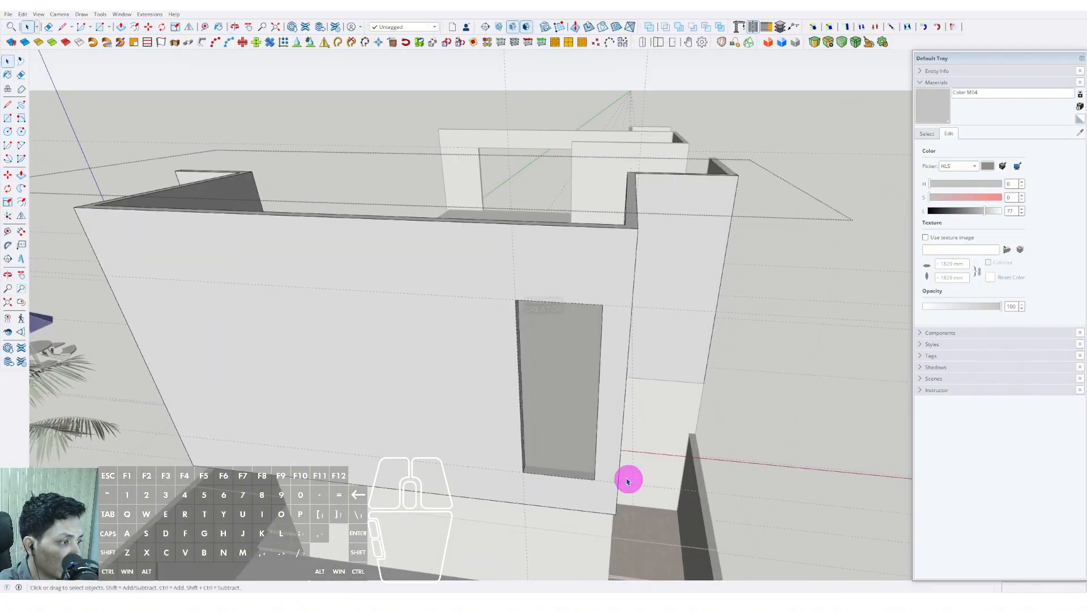
{"action": "scroll", "coordinate": [627, 482], "scroll_direction": "up", "scroll_amount": 5}
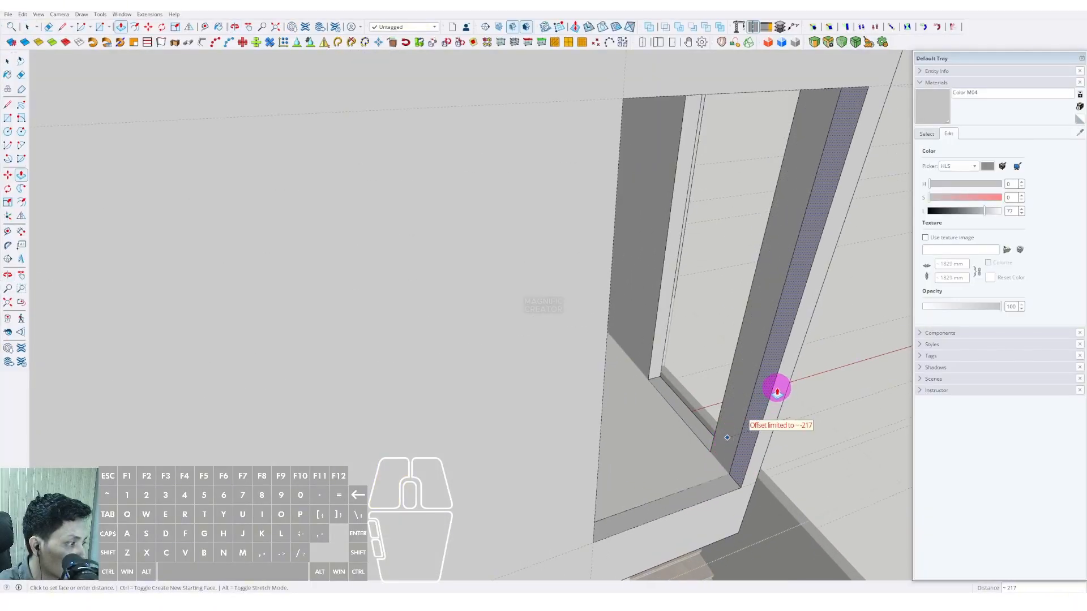
{"action": "key", "text": "space"}
{"action": "mouse_move", "coordinate": [776, 383]}
{"action": "middle_mouse_down"}
{"action": "mouse_move", "coordinate": [759, 395]}
{"action": "mouse_move", "coordinate": [650, 407]}
{"action": "mouse_move", "coordinate": [507, 400]}
{"action": "mouse_move", "coordinate": [371, 430]}
{"action": "mouse_move", "coordinate": [382, 414]}
{"action": "middle_mouse_up"}
{"action": "key", "text": "space"}
{"action": "key", "text": "p"}
{"action": "left_click", "coordinate": [382, 414]}
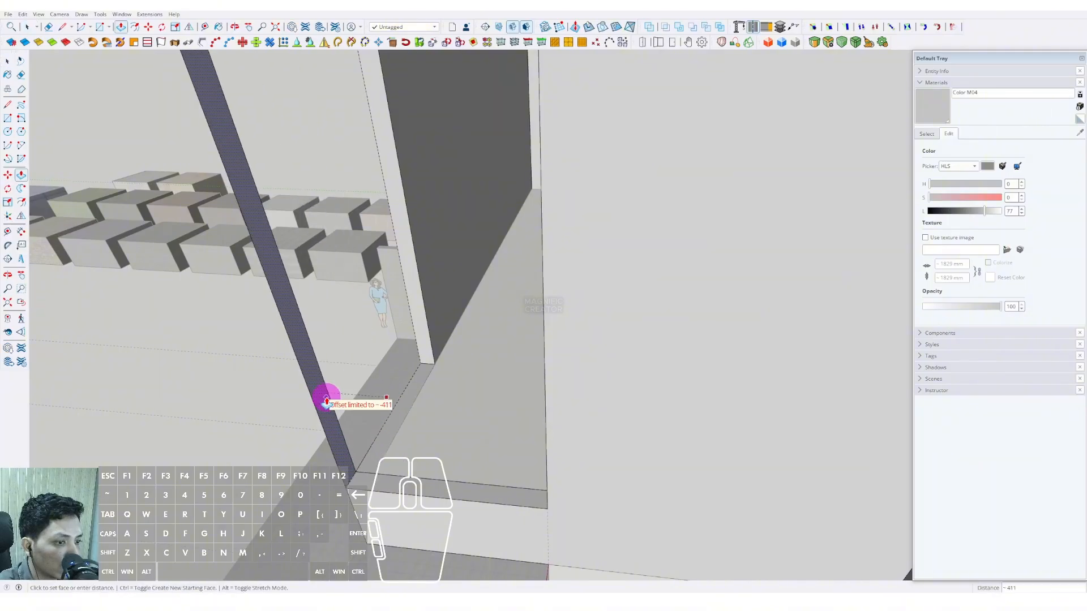
Erase the leftover edge at the head corner of the wraparound window opening and leave the wall group
{"action": "middle_click_drag", "start_coordinate": [325, 375], "coordinate": [531, 141]}
{"action": "key", "text": "e"}
{"action": "scroll", "coordinate": [534, 79], "scroll_direction": "up", "scroll_amount": 3}
{"action": "left_click", "coordinate": [519, 91]}
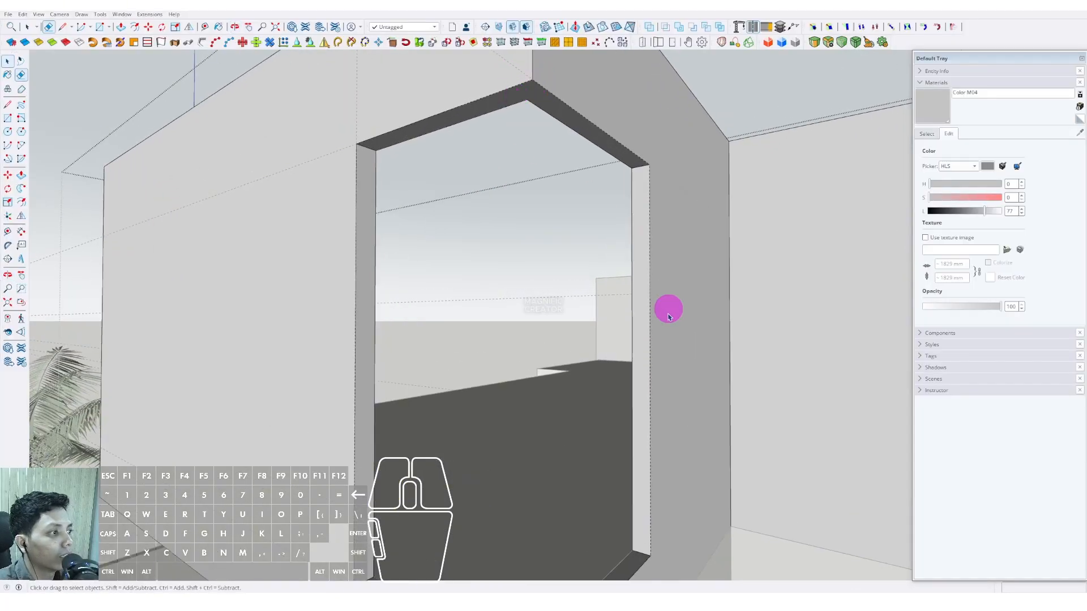
{"action": "key", "text": "space"}
{"action": "scroll", "coordinate": [668, 314], "scroll_direction": "down", "scroll_amount": 6}
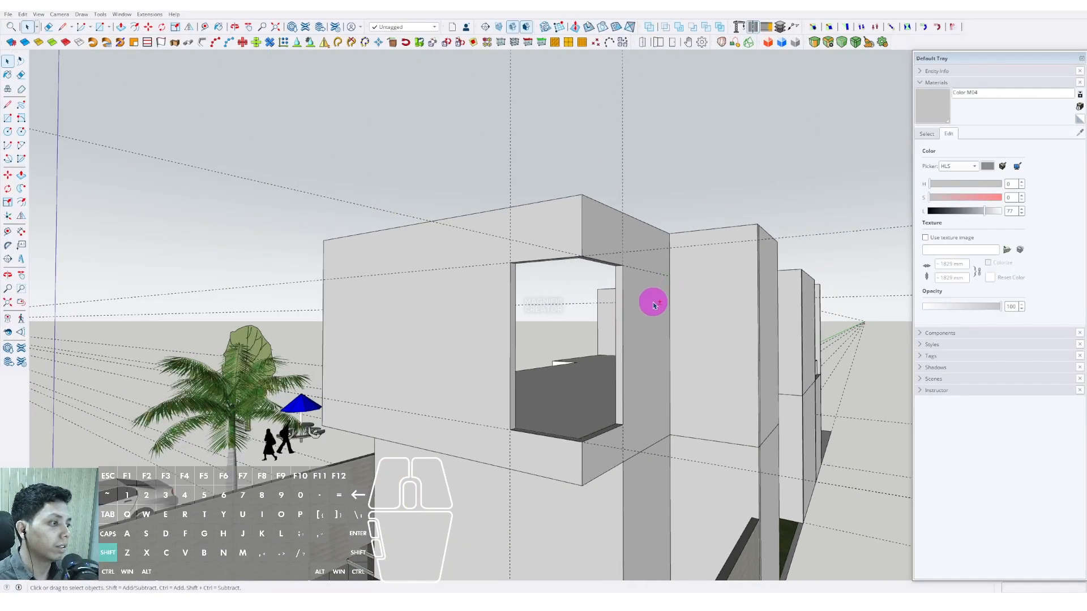
Open the second-storey wall group and draw a rectangle of about 3300 by 2530 mm on the front wall beside the wraparound window
{"action": "middle_click_drag", "start_coordinate": [653, 304], "coordinate": [631, 291]}
{"action": "left_click", "coordinate": [758, 291]}
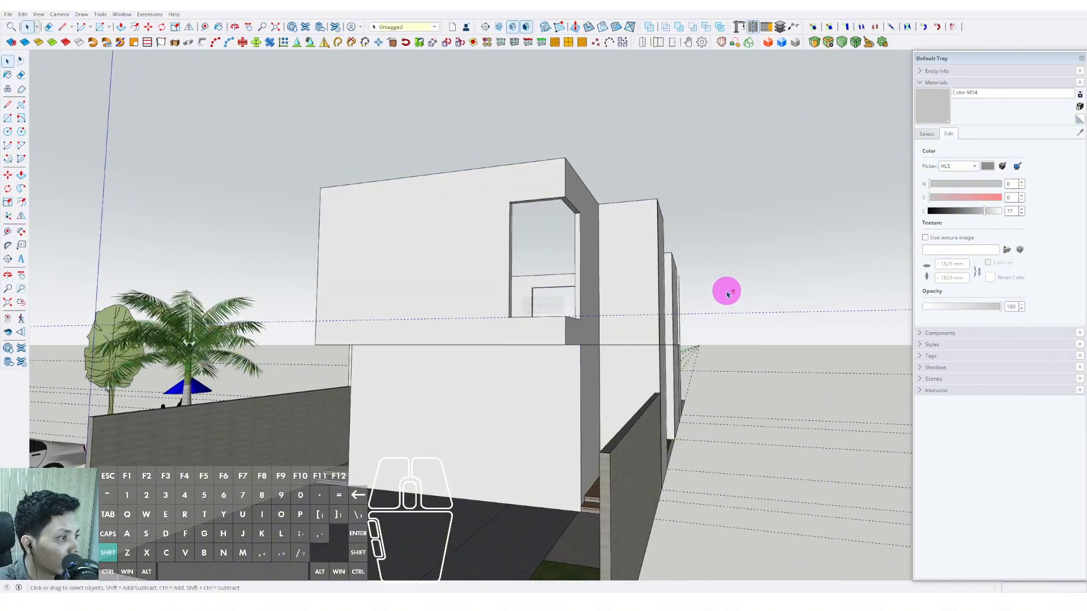
{"action": "scroll", "coordinate": [728, 292], "scroll_direction": "down", "scroll_amount": 5}
{"action": "middle_click_drag", "start_coordinate": [585, 293], "coordinate": [566, 265]}
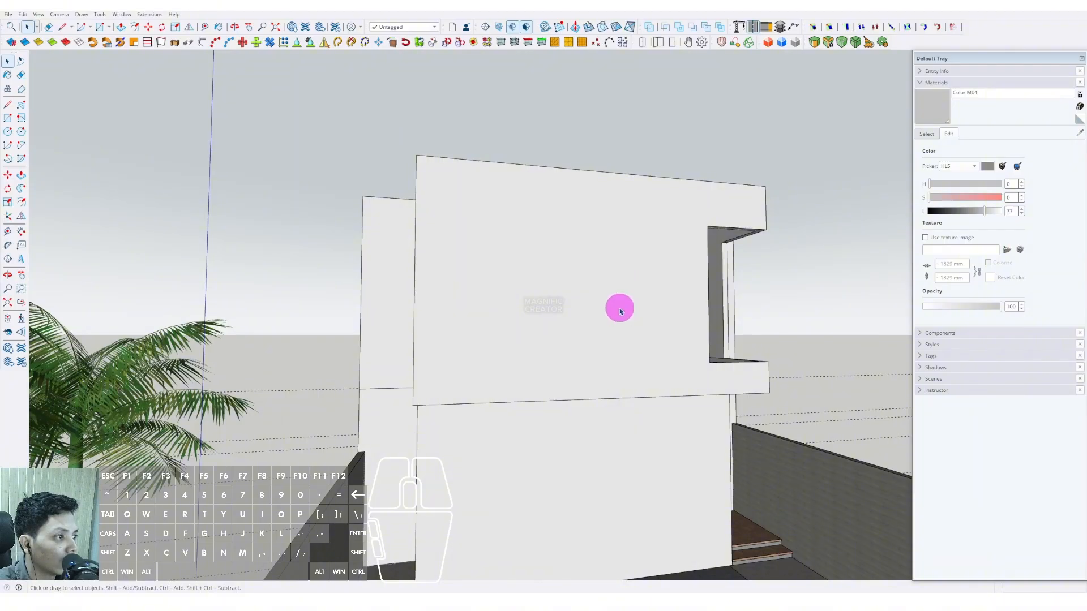
{"action": "middle_click_drag", "start_coordinate": [506, 315], "coordinate": [147, 241]}
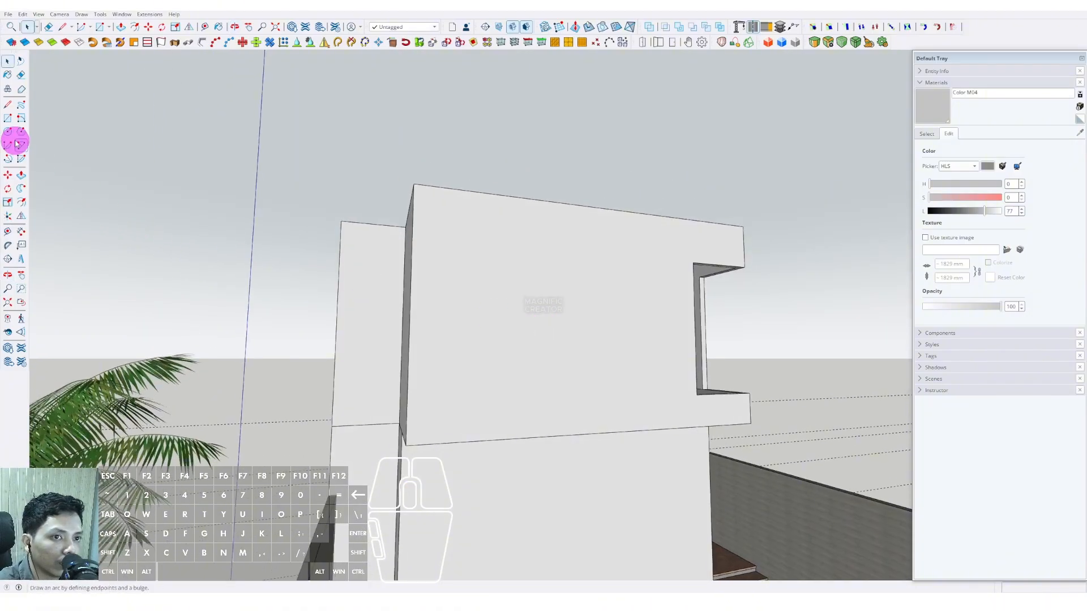
{"action": "triple_click", "coordinate": [502, 275]}
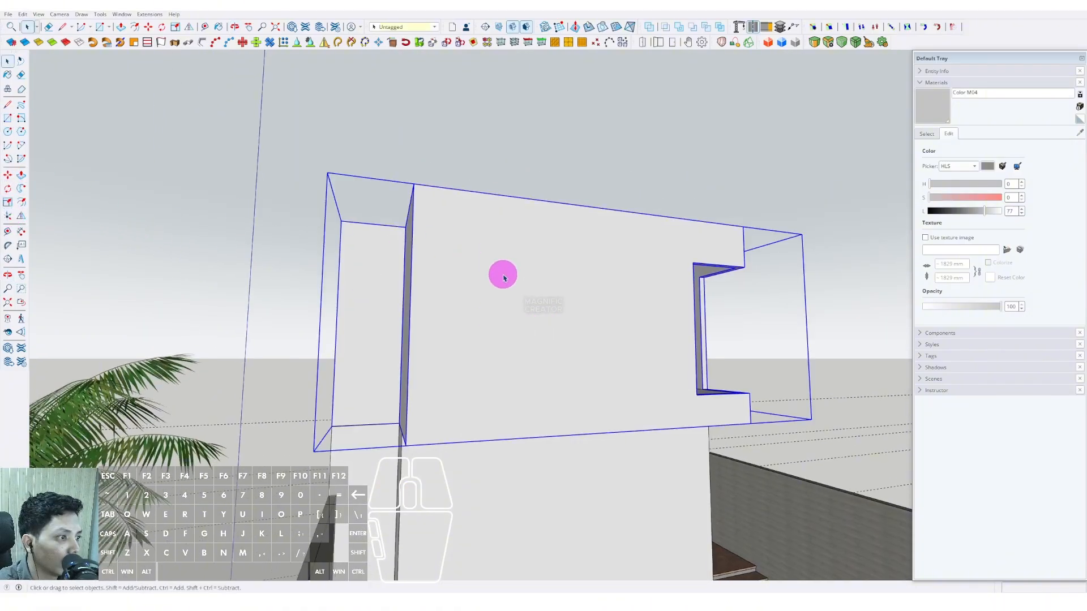
{"action": "key", "text": "r"}
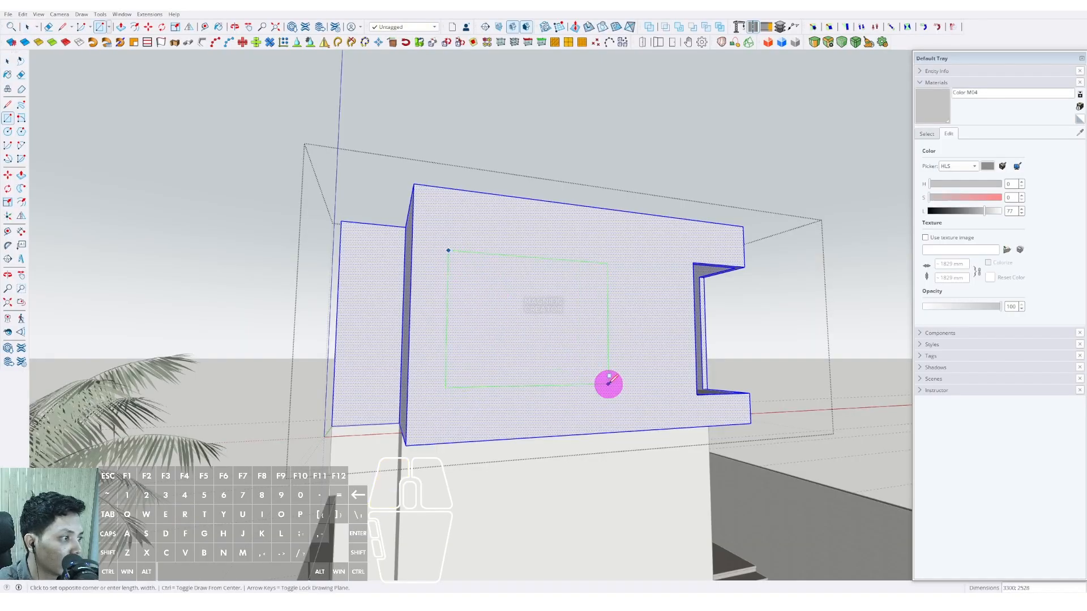
{"action": "left_click", "coordinate": [613, 386]}
{"action": "key", "text": "space"}
{"action": "middle_click_drag", "start_coordinate": [612, 386], "coordinate": [582, 275]}
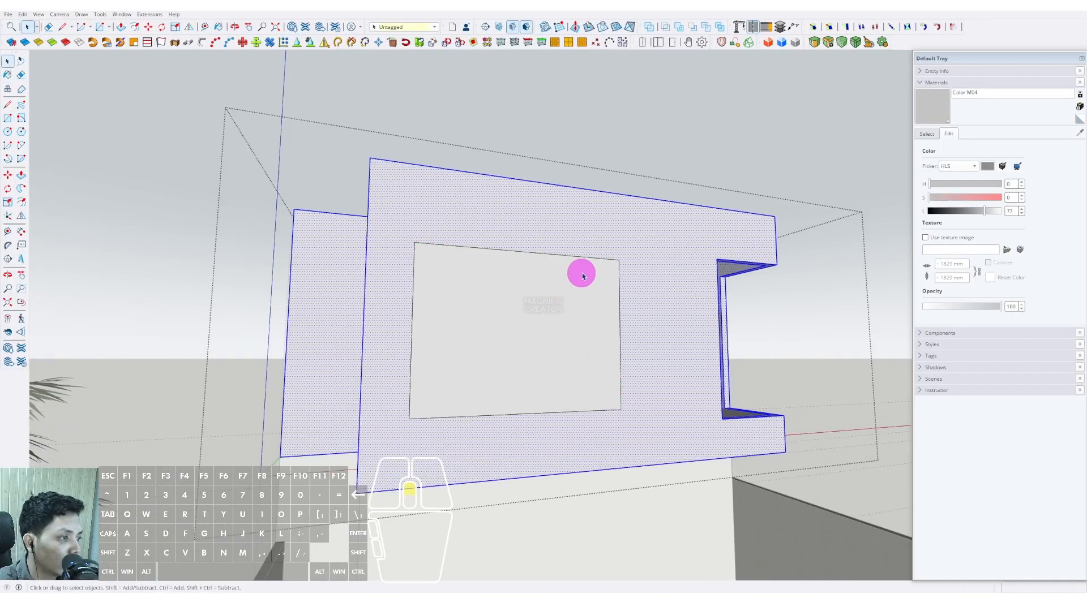
Move the rectangle's top and bottom edges level with the head and sill of the wraparound window opening
{"action": "left_click", "coordinate": [583, 260]}
{"action": "middle_click_drag", "start_coordinate": [508, 253], "coordinate": [603, 287]}
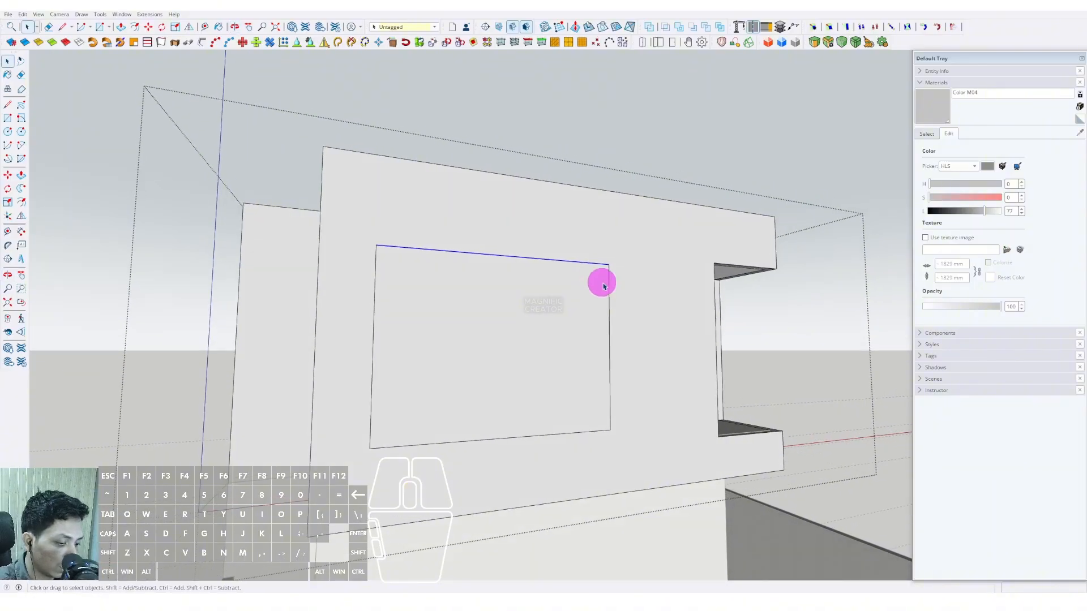
{"action": "left_click", "coordinate": [607, 264]}
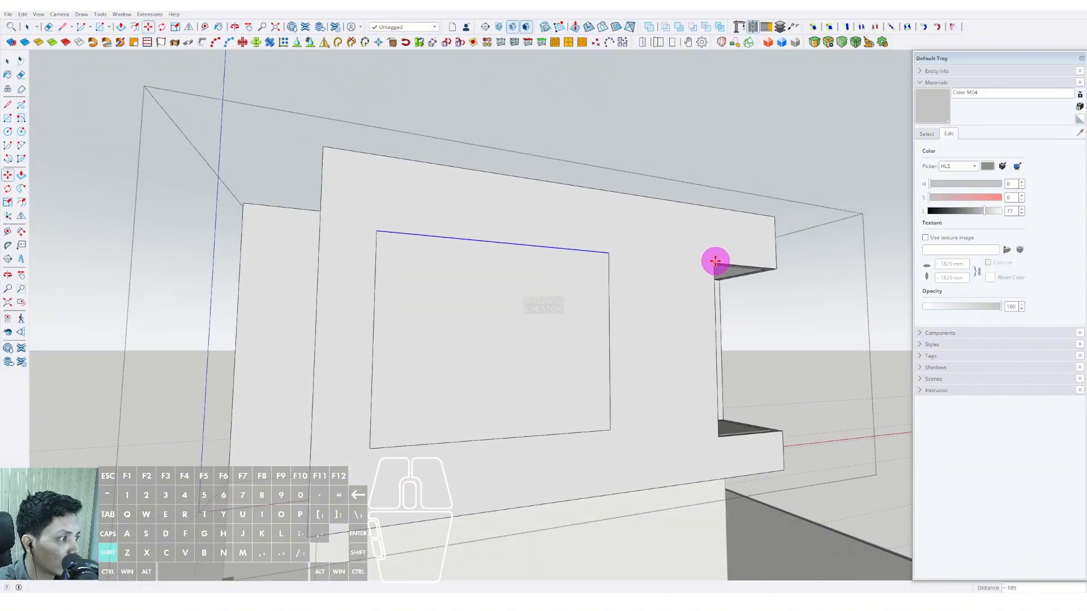
{"action": "key", "text": "space"}
{"action": "left_click", "coordinate": [602, 433]}
{"action": "scroll", "coordinate": [595, 422], "scroll_direction": "up", "scroll_amount": 6}
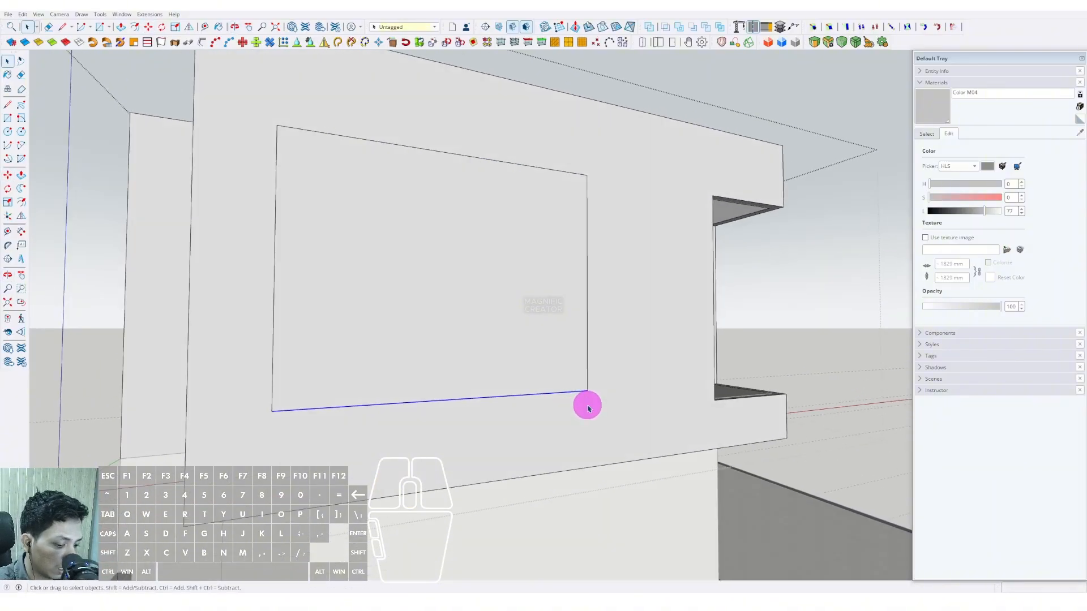
{"action": "key", "text": "m"}
{"action": "left_click", "coordinate": [588, 384]}
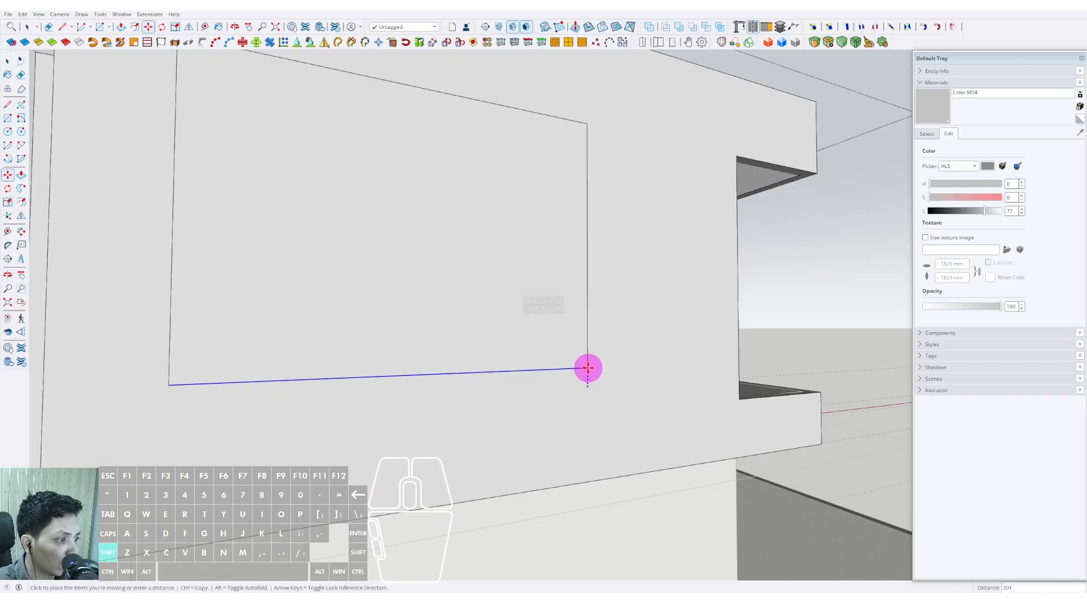
{"action": "left_click", "coordinate": [741, 400], "text": "shift"}
{"action": "key", "text": "space"}
Push the front rectangle through the wall as a window opening and leave the wall group
{"action": "scroll", "coordinate": [602, 392], "scroll_direction": "down", "scroll_amount": 4}
{"action": "middle_click_drag", "start_coordinate": [509, 371], "coordinate": [572, 419]}
{"action": "scroll", "coordinate": [569, 418], "scroll_direction": "up", "scroll_amount": 2}
{"action": "key", "text": "p"}
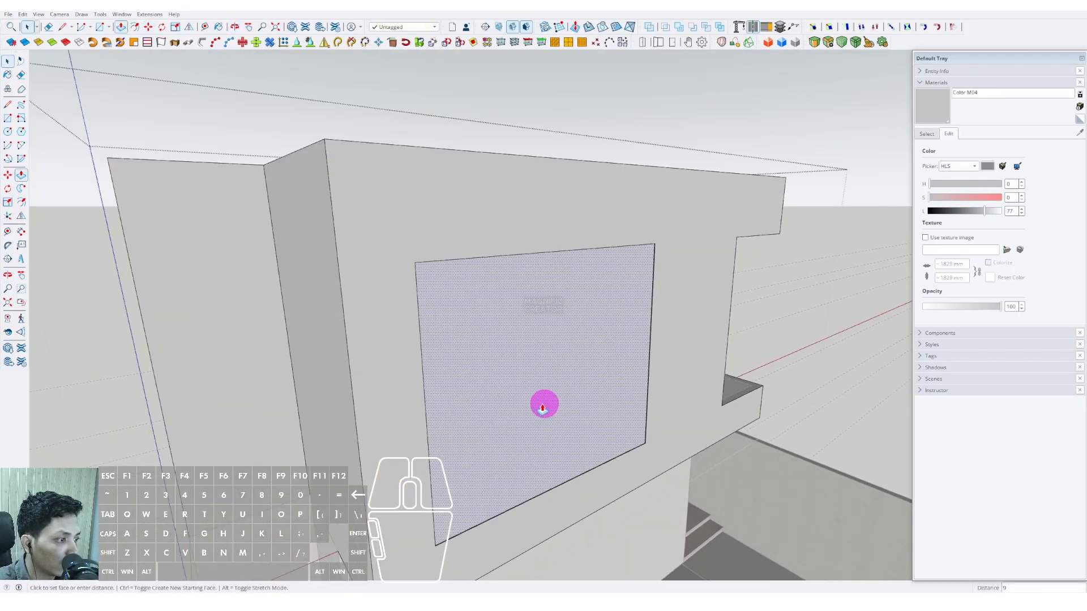
{"action": "left_click", "coordinate": [544, 407]}
{"action": "left_click", "coordinate": [498, 417]}
{"action": "key", "text": "space"}
{"action": "scroll", "coordinate": [672, 413], "scroll_direction": "down", "scroll_amount": 3}
{"action": "middle_click_drag", "start_coordinate": [672, 413], "coordinate": [527, 348]}
{"action": "scroll", "coordinate": [528, 348], "scroll_direction": "down", "scroll_amount": 2}
{"action": "left_click", "coordinate": [649, 219]}
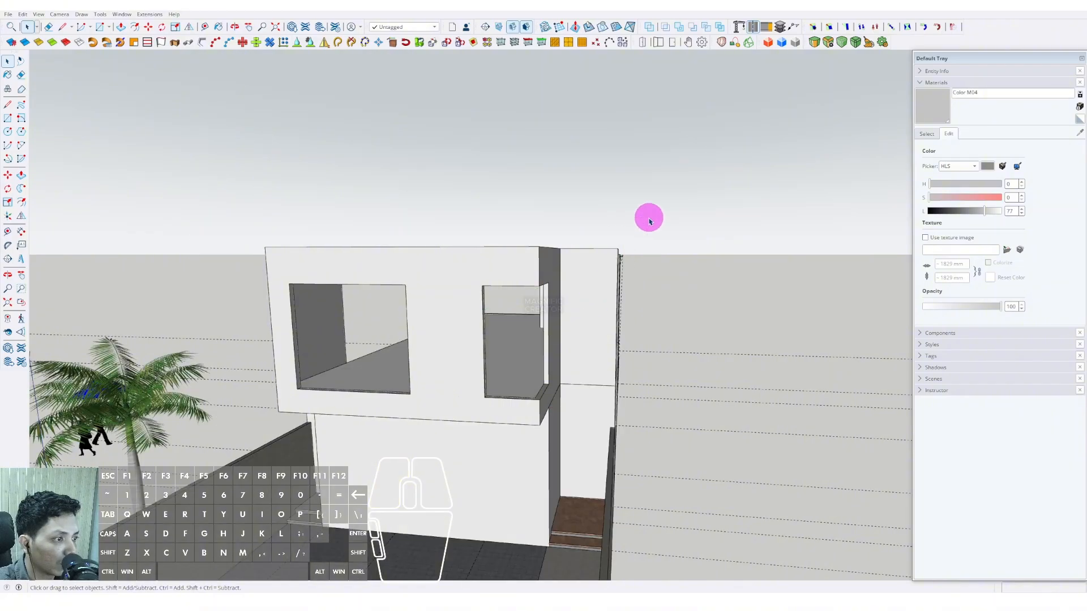
Copy the long ground-floor boundary wall straight up to enclose the open side of the second storey
{"action": "scroll", "coordinate": [648, 224], "scroll_direction": "down", "scroll_amount": 4}
{"action": "middle_click_drag", "start_coordinate": [555, 286], "coordinate": [589, 370]}
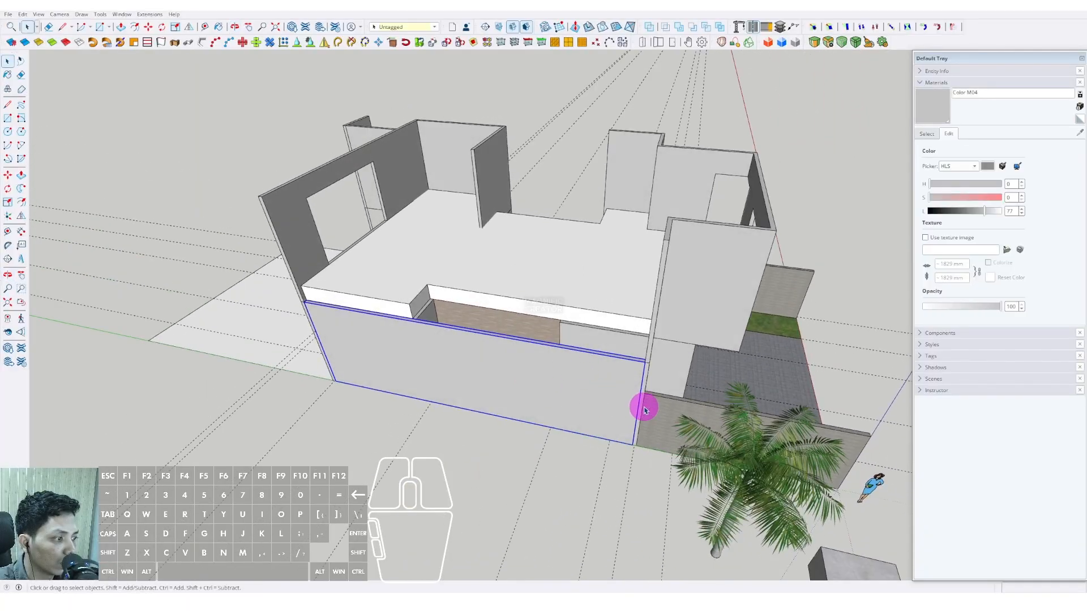
{"action": "scroll", "coordinate": [508, 417], "scroll_direction": "up", "scroll_amount": 2}
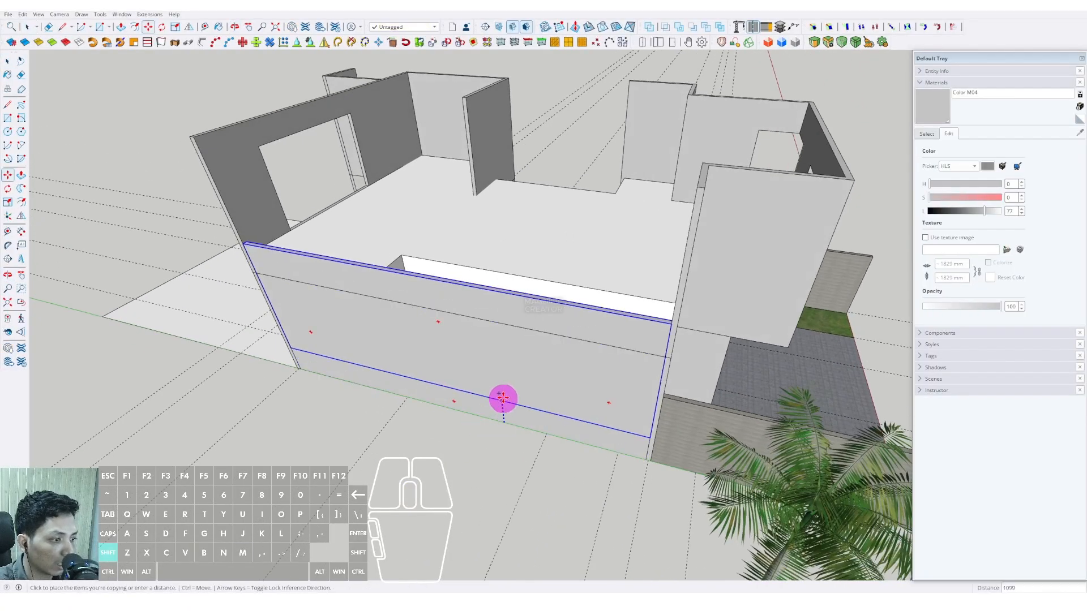
{"action": "scroll", "coordinate": [514, 327], "scroll_direction": "down", "scroll_amount": 4}
Copy the short ground-floor wall beside the wood deck and grass strip vertically up to the second storey
{"action": "middle_click_drag", "start_coordinate": [509, 333], "coordinate": [150, 317]}
{"action": "scroll", "coordinate": [611, 309], "scroll_direction": "up", "scroll_amount": 1}
{"action": "middle_click_drag", "start_coordinate": [611, 308], "coordinate": [592, 367], "text": "shift"}
{"action": "scroll", "coordinate": [589, 368], "scroll_direction": "up", "scroll_amount": 2}
{"action": "key", "text": "m"}
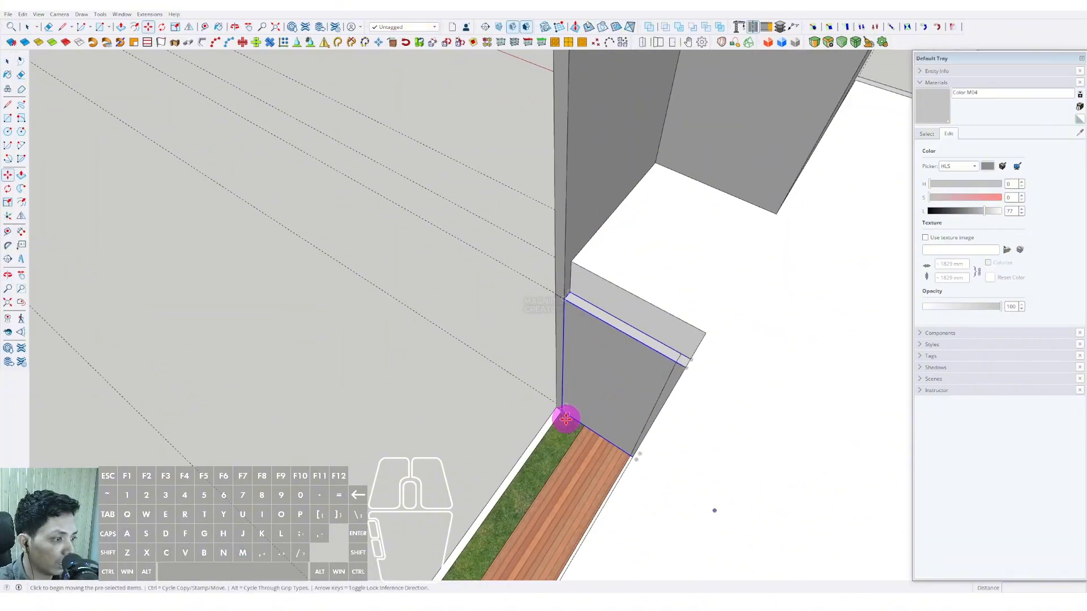
{"action": "left_click", "coordinate": [572, 418]}
{"action": "key", "text": "shift"}
{"action": "scroll", "coordinate": [583, 368], "scroll_direction": "down", "scroll_amount": 2}
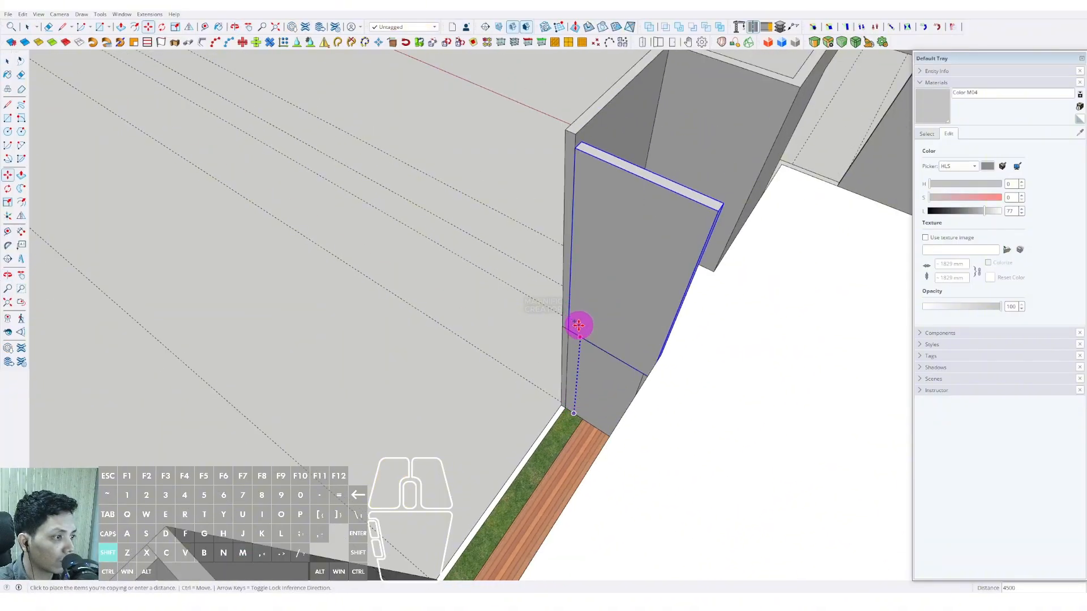
{"action": "scroll", "coordinate": [590, 331], "scroll_direction": "down", "scroll_amount": 2}
{"action": "scroll", "coordinate": [602, 214], "scroll_direction": "up", "scroll_amount": 4}
Raise the top face of the copied short wall level with the adjoining walls and leave its group
{"action": "key", "text": "v"}
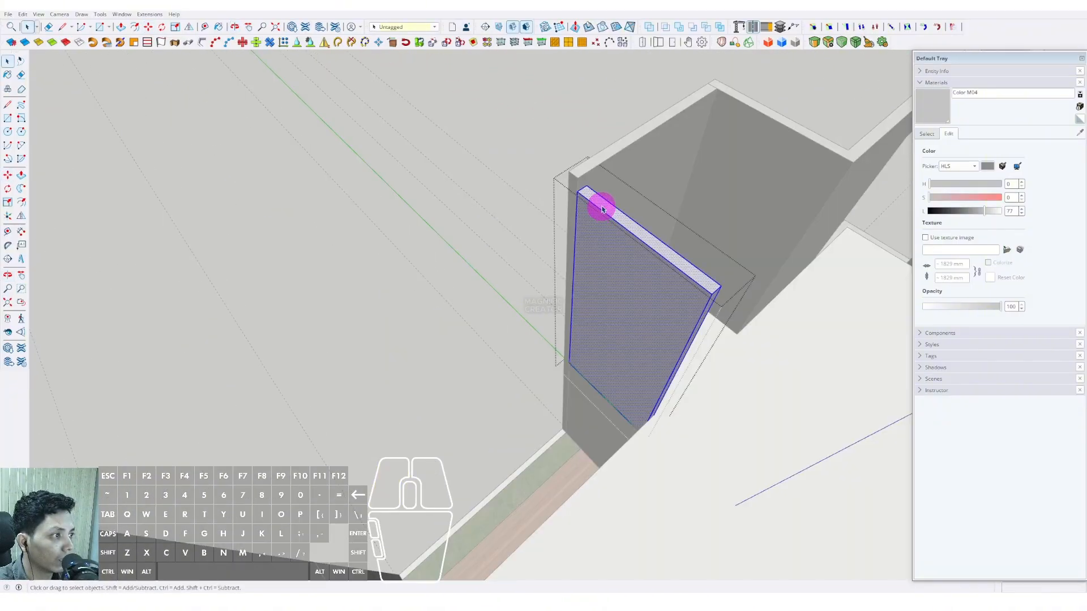
{"action": "left_click", "coordinate": [597, 195]}
{"action": "middle_click_drag", "start_coordinate": [582, 150], "coordinate": [611, 399]}
{"action": "left_click", "coordinate": [679, 249]}
Draw a narrow rotated rectangle 5500 mm long across the gap between the two side walls above the grass strip
{"action": "scroll", "coordinate": [572, 407], "scroll_direction": "up", "scroll_amount": 2}
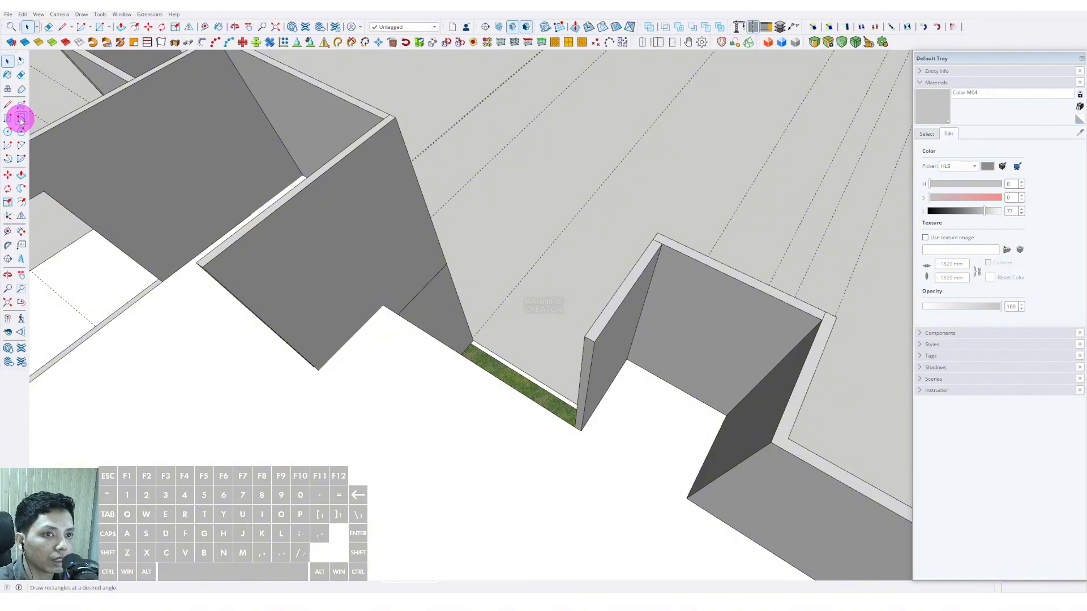
{"action": "scroll", "coordinate": [631, 472], "scroll_direction": "up", "scroll_amount": 2}
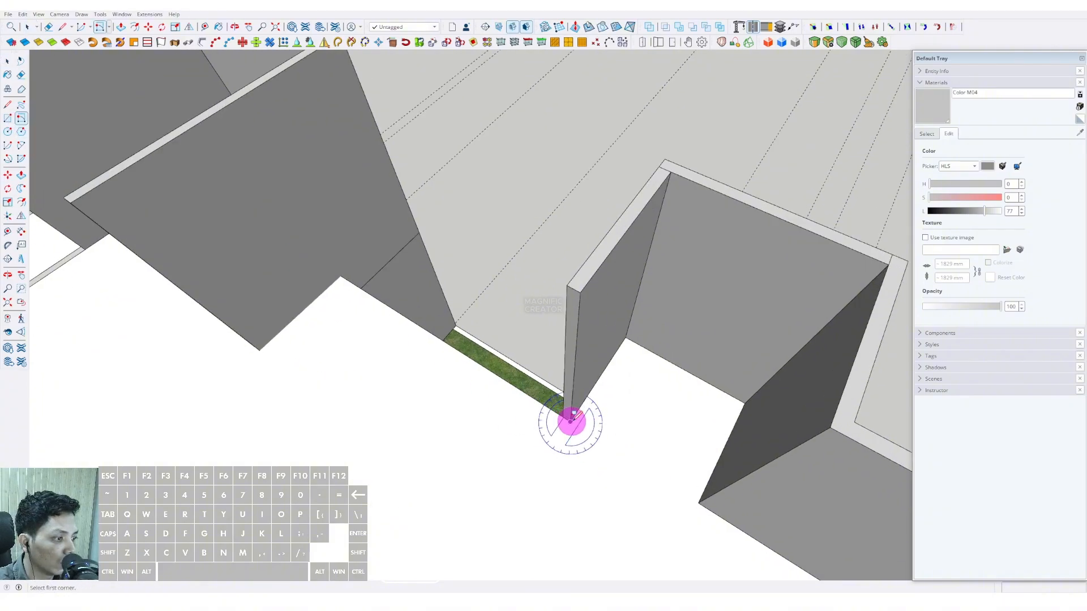
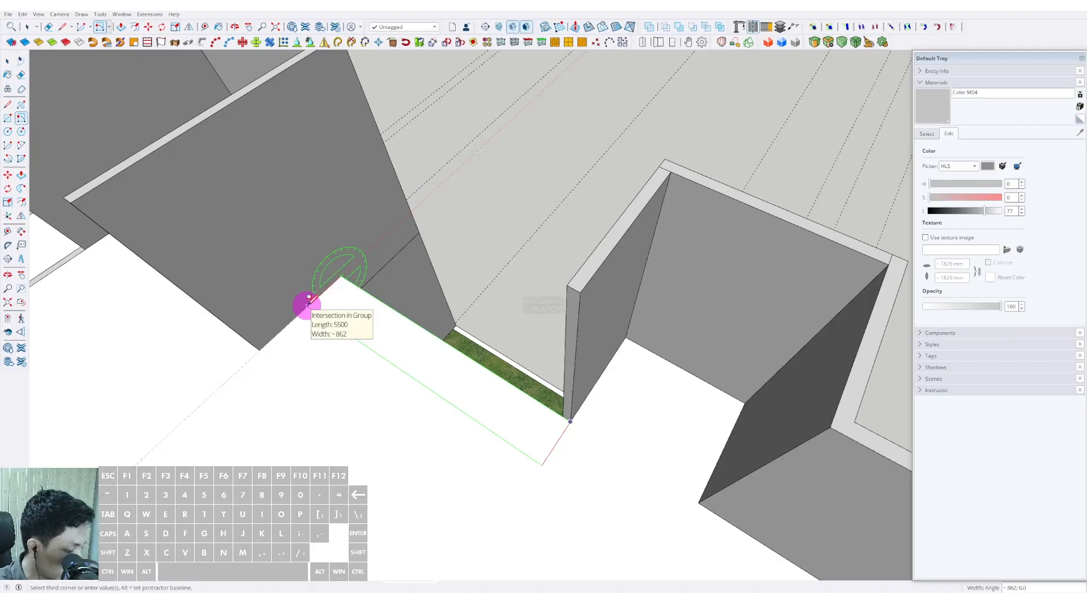
{"action": "scroll", "coordinate": [571, 427], "scroll_direction": "up", "scroll_amount": 3}
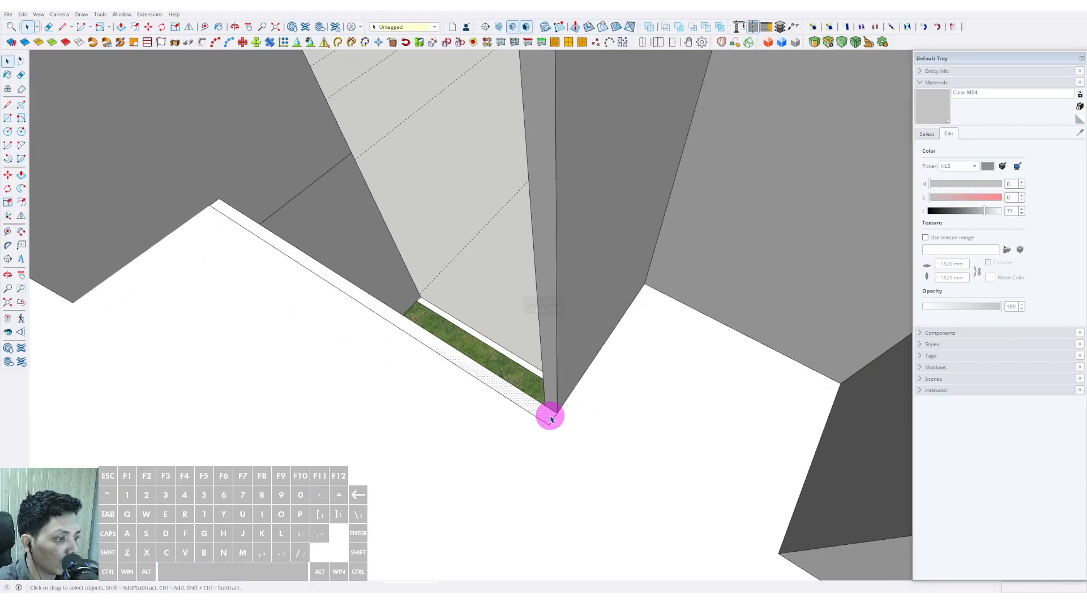
Move the narrow rectangle up to the top of the walls and extrude it downward into a header beam
{"action": "middle_click_drag", "start_coordinate": [556, 419], "coordinate": [539, 407]}
{"action": "key", "text": "m"}
{"action": "scroll", "coordinate": [538, 371], "scroll_direction": "down", "scroll_amount": 3}
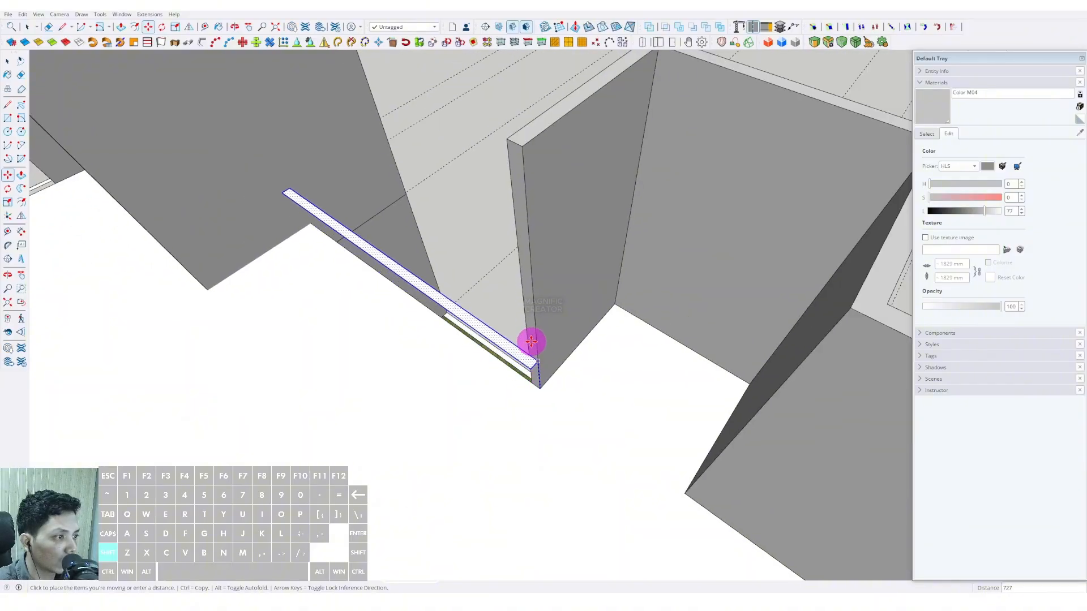
{"action": "middle_click_drag", "start_coordinate": [531, 342], "coordinate": [533, 385], "text": "shift"}
{"action": "left_click", "coordinate": [539, 233], "text": "shift"}
{"action": "key", "text": "space"}
{"action": "scroll", "coordinate": [532, 234], "scroll_direction": "up", "scroll_amount": 1}
{"action": "left_click", "coordinate": [520, 231]}
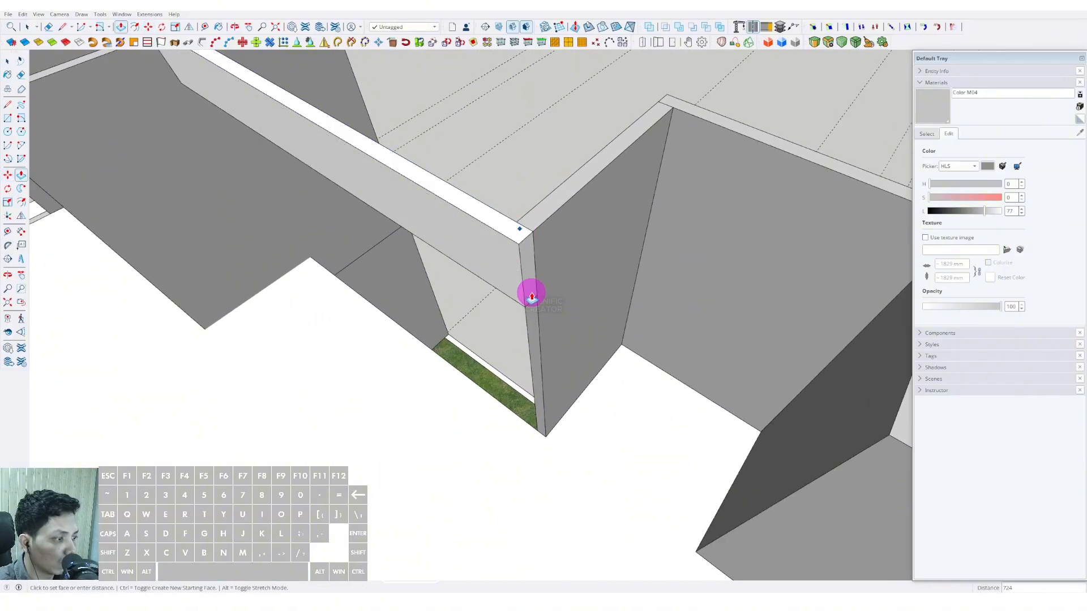
Group the header beam and paint it with the wall material Color M04
{"action": "triple_click", "coordinate": [503, 248]}
{"action": "right_click", "coordinate": [502, 245]}
{"action": "left_click", "coordinate": [525, 326]}
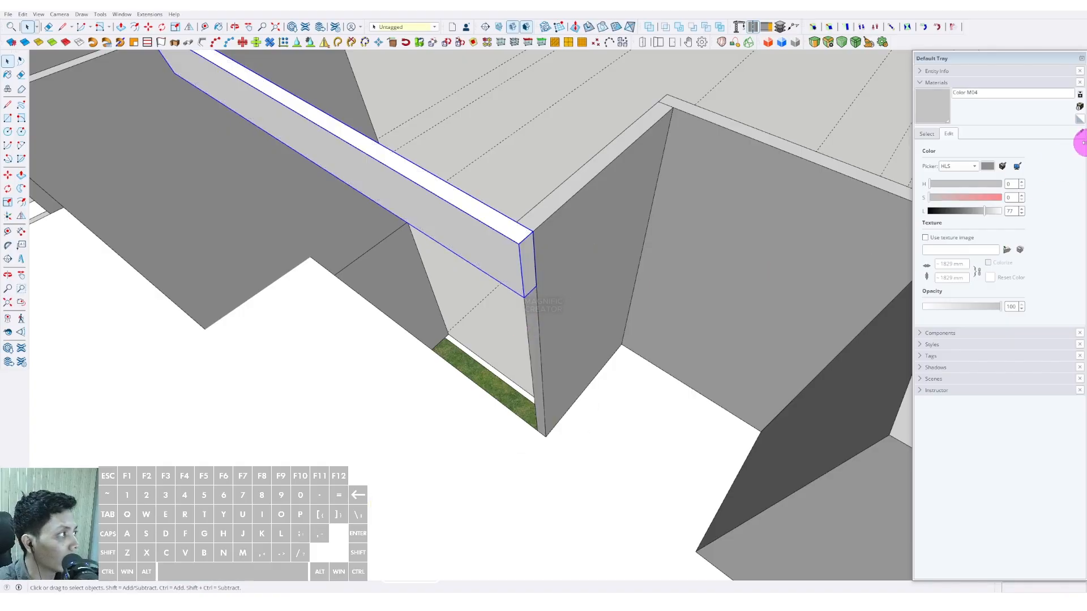
{"action": "left_click", "coordinate": [927, 134]}
{"action": "scroll", "coordinate": [511, 238], "scroll_direction": "down", "scroll_amount": 3}
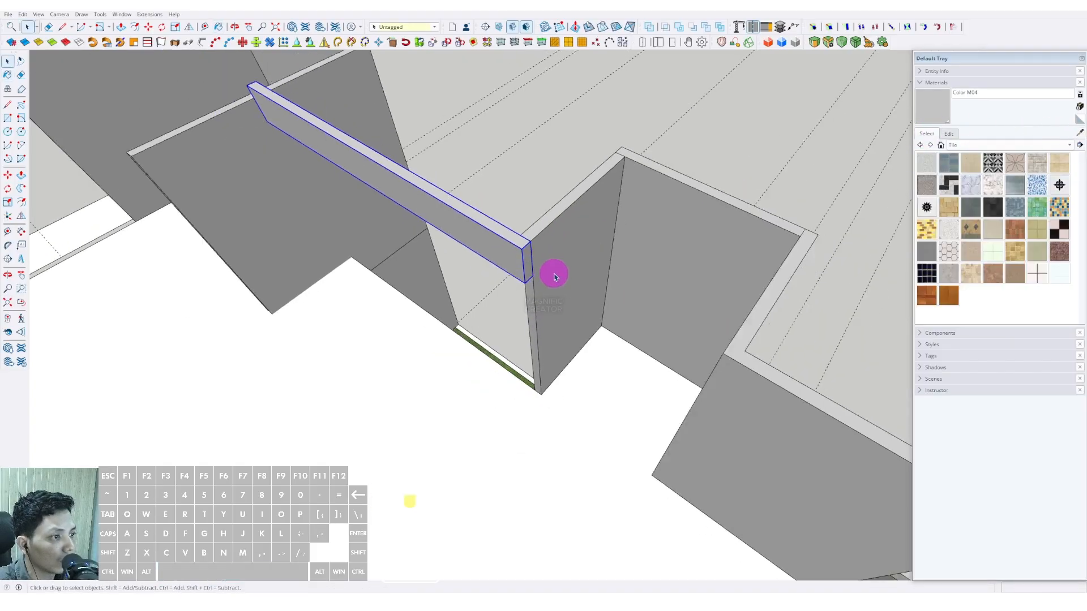
Draw a rectangle filling the opening between the header beam and the slab edge and make it a group
{"action": "middle_click_drag", "start_coordinate": [553, 274], "coordinate": [391, 245]}
{"action": "scroll", "coordinate": [503, 278], "scroll_direction": "down", "scroll_amount": 1}
{"action": "middle_click_drag", "start_coordinate": [503, 278], "coordinate": [484, 340], "text": "shift"}
{"action": "scroll", "coordinate": [555, 347], "scroll_direction": "up", "scroll_amount": 3}
{"action": "scroll", "coordinate": [470, 272], "scroll_direction": "up", "scroll_amount": 1}
{"action": "key", "text": "r"}
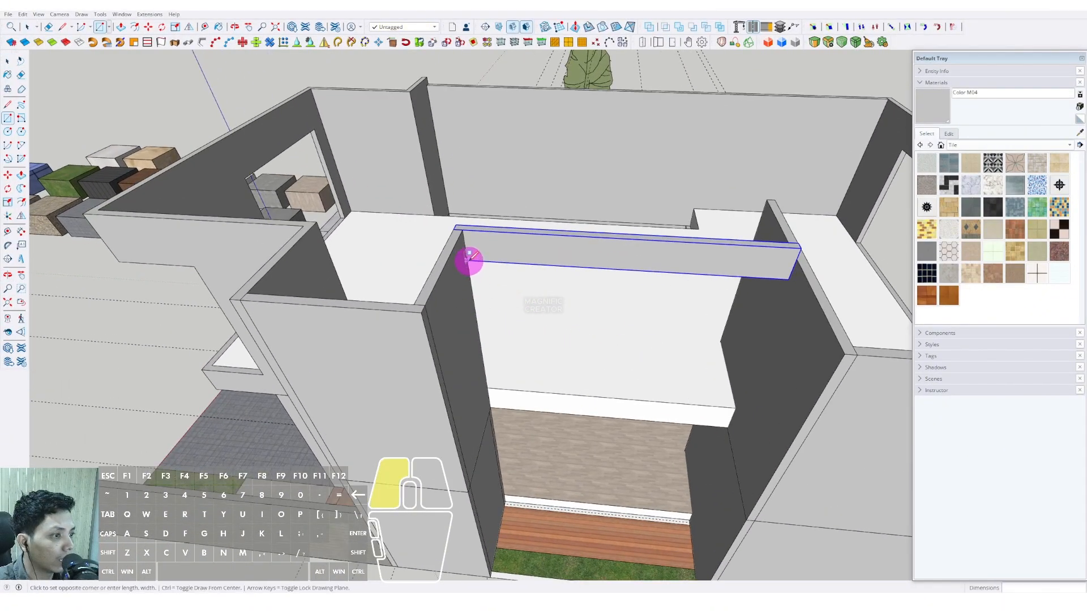
{"action": "left_click", "coordinate": [731, 405]}
{"action": "key", "text": "space"}
{"action": "left_click", "coordinate": [651, 316]}
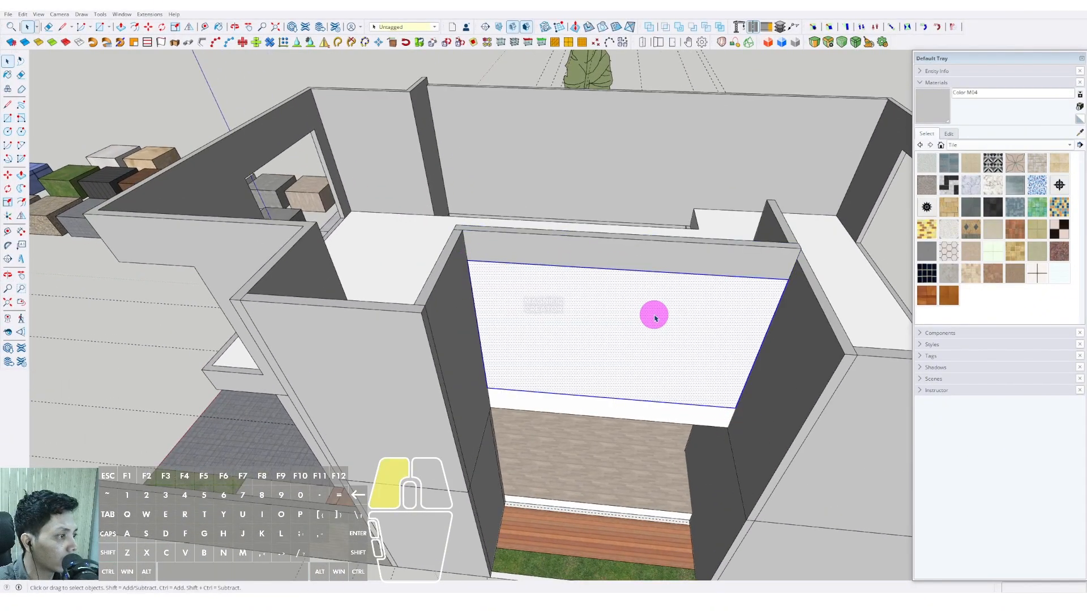
{"action": "scroll", "coordinate": [595, 366], "scroll_direction": "up", "scroll_amount": 3}
{"action": "right_click", "coordinate": [691, 344]}
{"action": "left_click", "coordinate": [717, 422]}
Paint the new pane with Translucent Glass Blue from Glass and Mirrors and set the material's opacity to 35
{"action": "left_click", "coordinate": [1069, 145]}
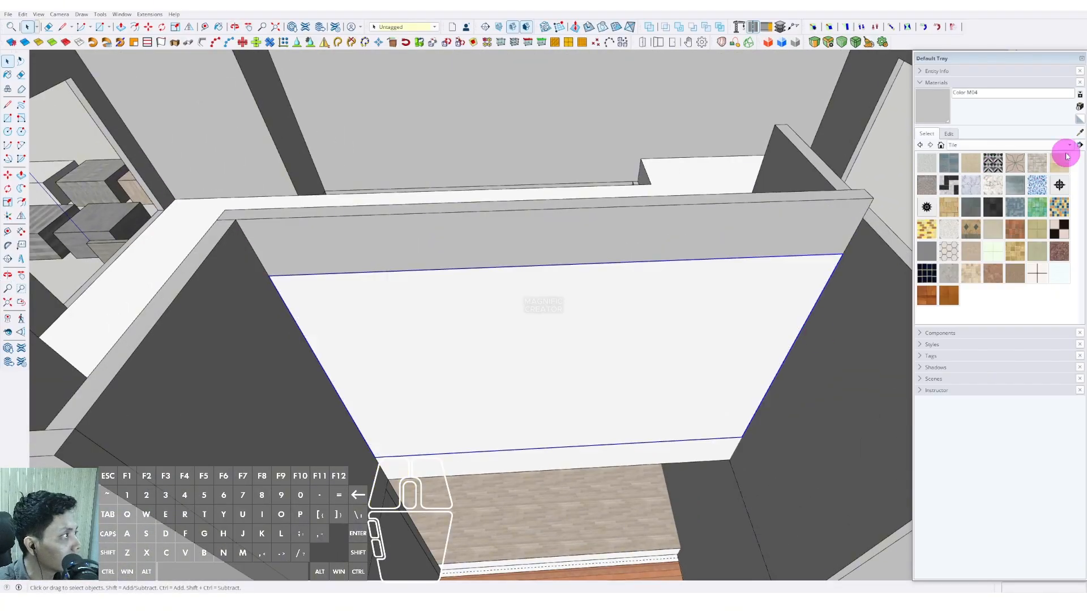
{"action": "left_click", "coordinate": [974, 93]}
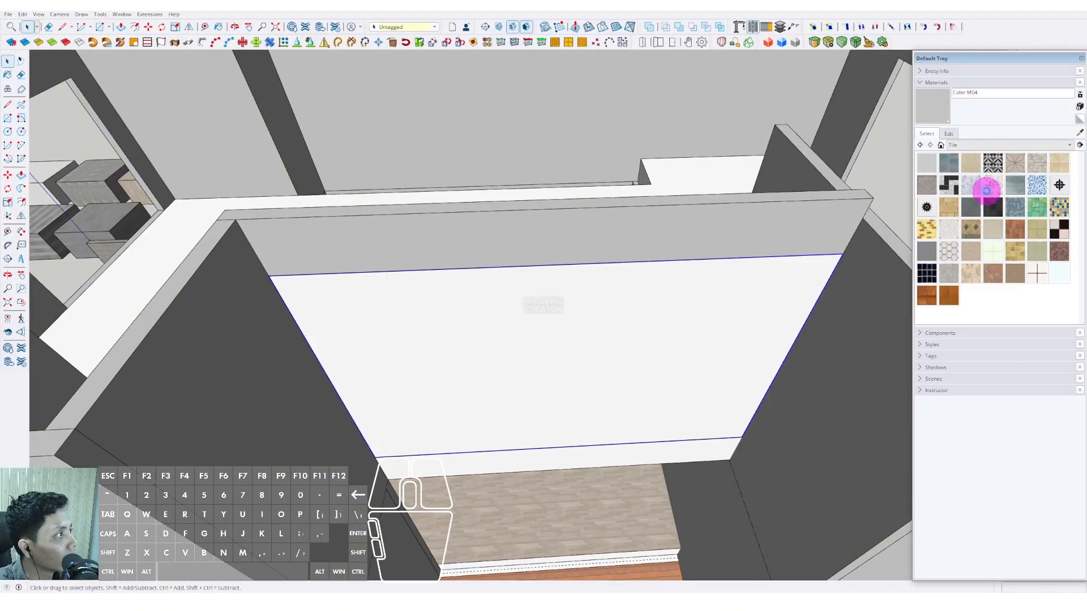
{"action": "left_click", "coordinate": [993, 162]}
{"action": "left_click", "coordinate": [645, 306]}
{"action": "scroll", "coordinate": [882, 214], "scroll_direction": "down", "scroll_amount": 2}
{"action": "key", "text": "space"}
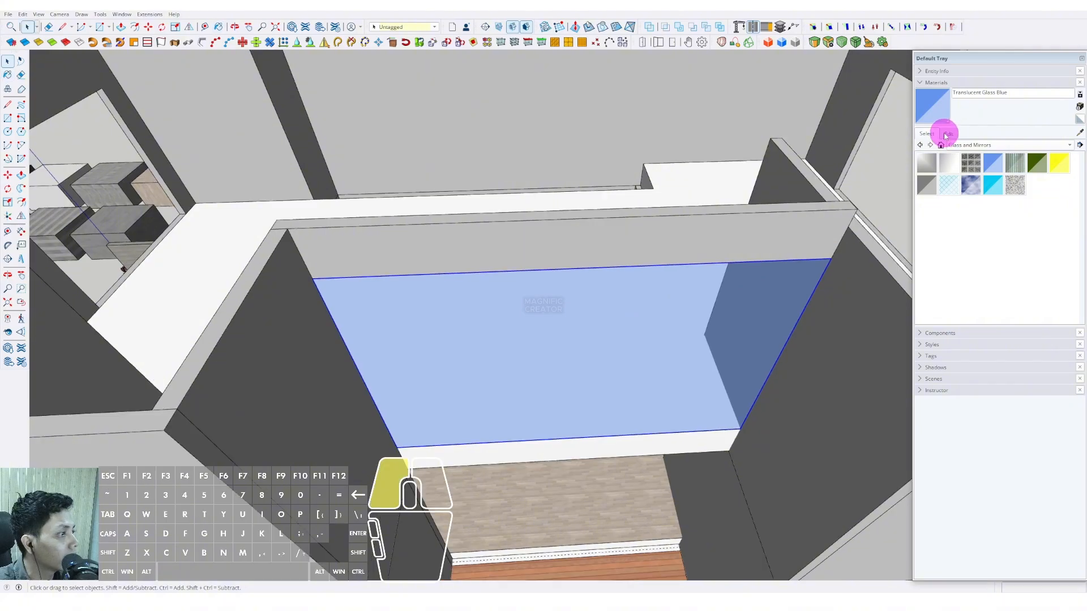
{"action": "left_click", "coordinate": [948, 134]}
{"action": "left_click_drag", "start_coordinate": [962, 306], "coordinate": [950, 306]}
Copy the glass pane's side edge across it at equal spacing to divide it into four panels, and leave the group
{"action": "middle_click_drag", "start_coordinate": [670, 351], "coordinate": [733, 348]}
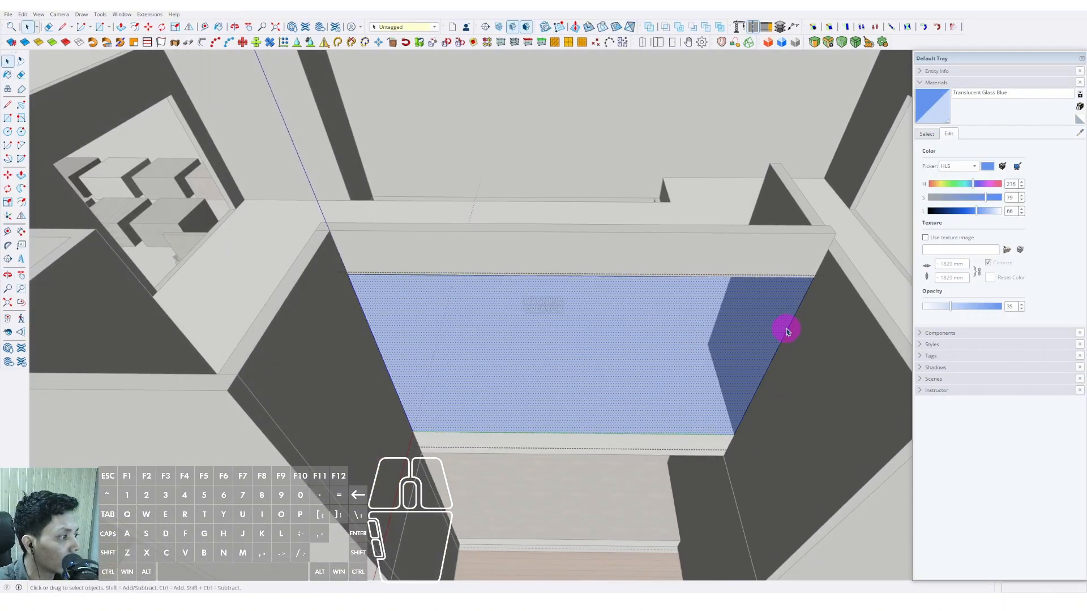
{"action": "scroll", "coordinate": [789, 332], "scroll_direction": "up", "scroll_amount": 2}
{"action": "key", "text": "m"}
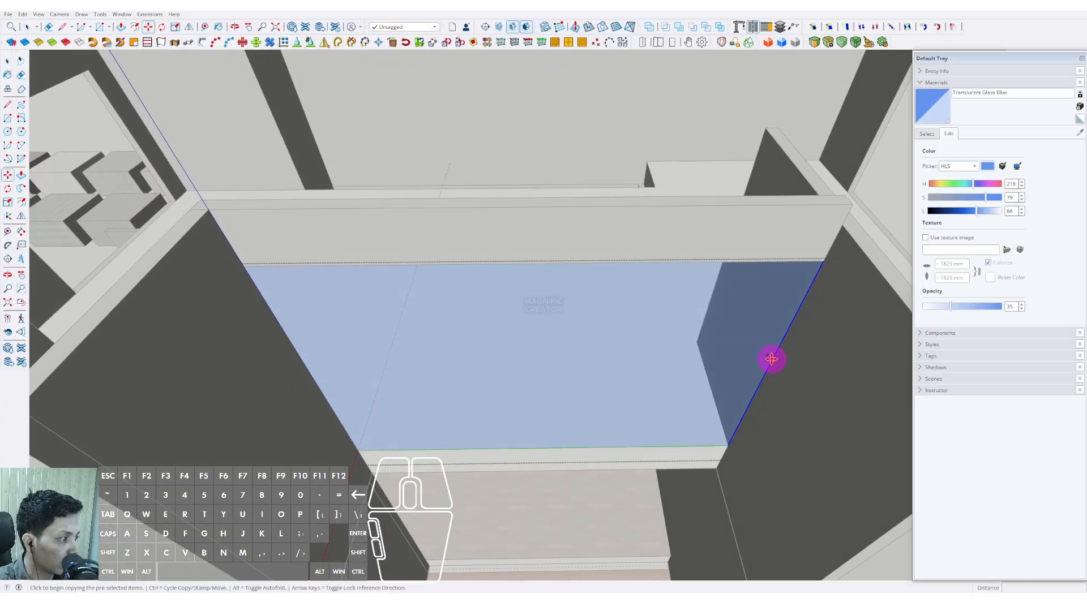
{"action": "scroll", "coordinate": [741, 361], "scroll_direction": "down", "scroll_amount": 1}
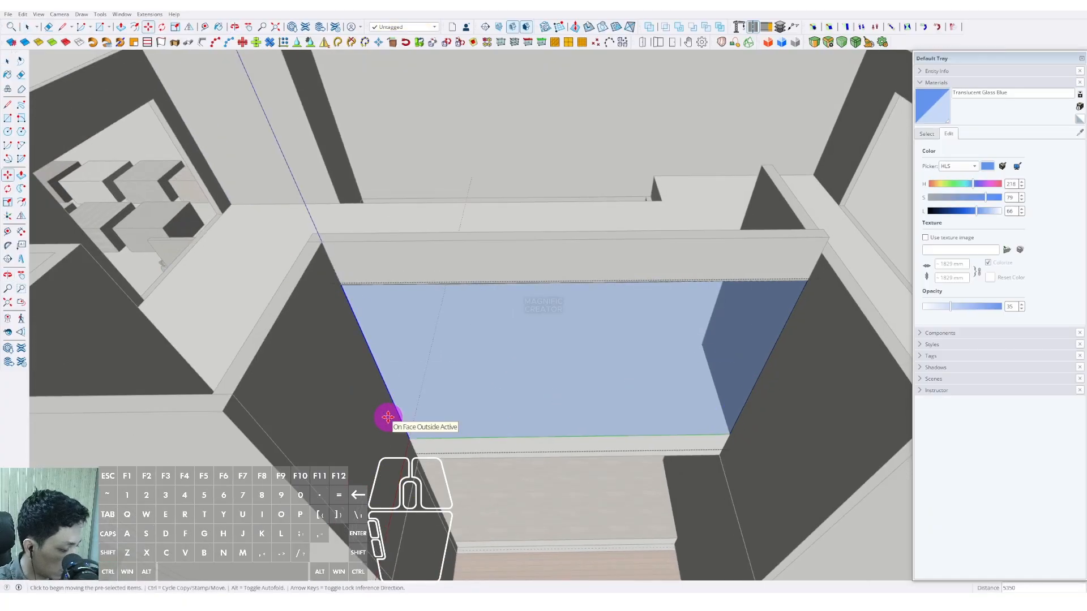
{"action": "scroll", "coordinate": [529, 411], "scroll_direction": "down", "scroll_amount": 4}
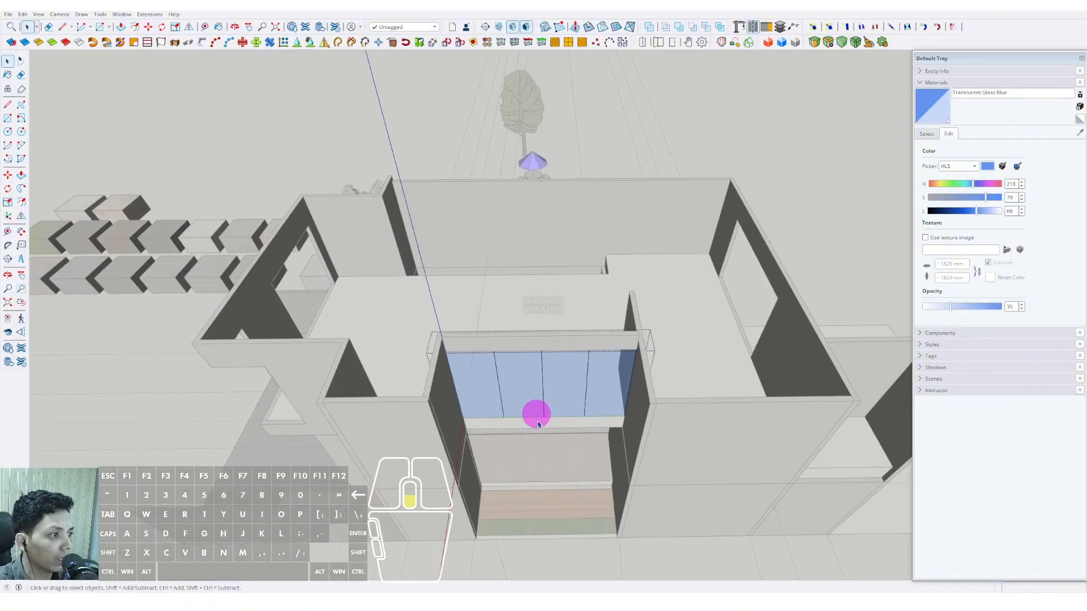
{"action": "left_click", "coordinate": [548, 462]}
{"action": "middle_click_drag", "start_coordinate": [487, 374], "coordinate": [555, 347]}
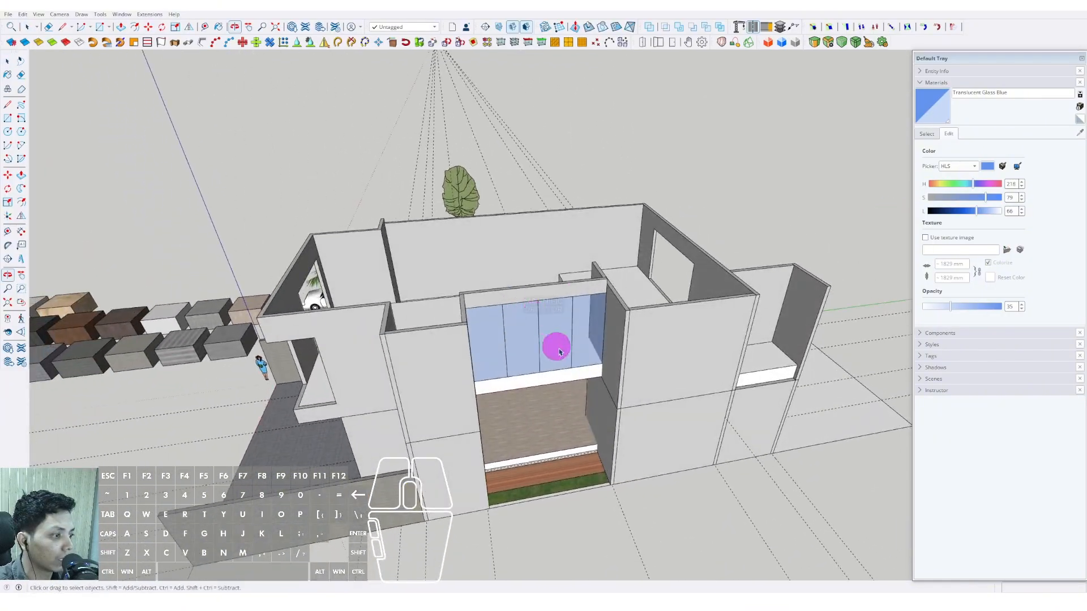
Copy the four-panel glass group straight down from the upper opening into the ground-floor opening below the slab edge
{"action": "scroll", "coordinate": [579, 344], "scroll_direction": "up", "scroll_amount": 5}
{"action": "key", "text": "m"}
{"action": "key", "text": "ctrl"}
{"action": "left_click", "coordinate": [655, 348]}
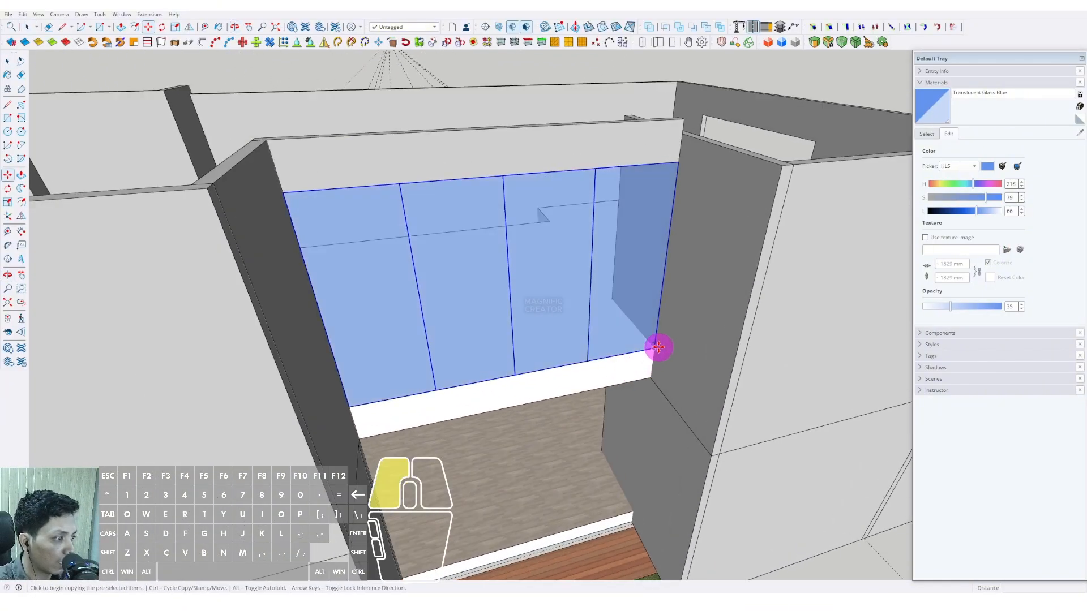
{"action": "left_click", "coordinate": [626, 503], "text": "shift"}
Scale the copied glass group's height so its top edge meets the underside of the slab
{"action": "key", "text": "space"}
{"action": "scroll", "coordinate": [548, 475], "scroll_direction": "up", "scroll_amount": 1}
{"action": "key", "text": "s"}
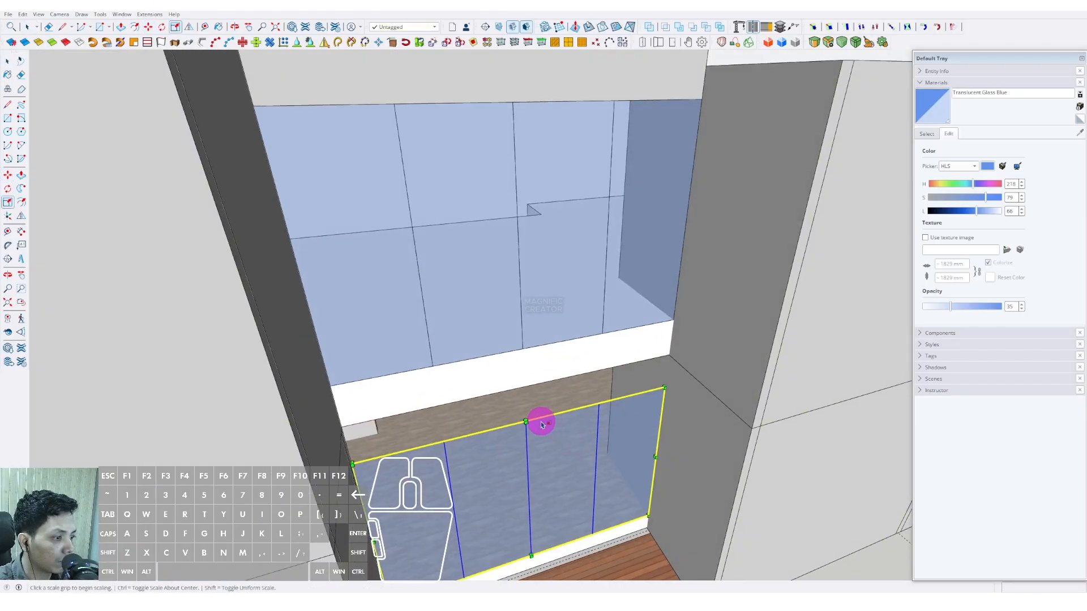
{"action": "left_click_drag", "start_coordinate": [527, 421], "coordinate": [529, 384]}
{"action": "key", "text": "space"}
{"action": "scroll", "coordinate": [543, 387], "scroll_direction": "down", "scroll_amount": 5}
{"action": "middle_click_drag", "start_coordinate": [594, 400], "coordinate": [572, 459]}
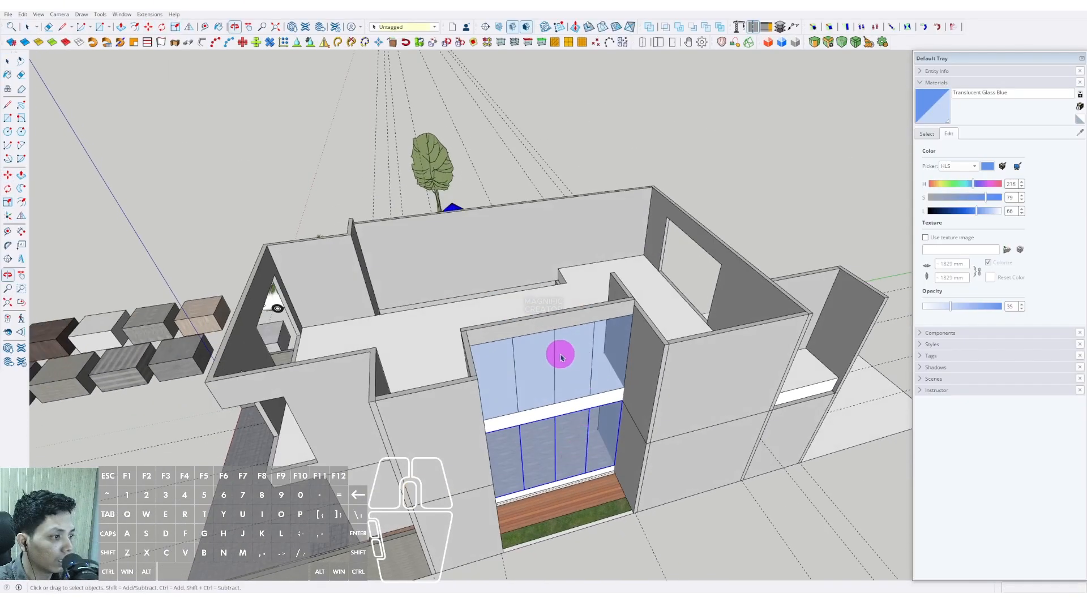
Copy the short ground-floor cross wall at the end of the side garden strip up onto the second storey
{"action": "scroll", "coordinate": [560, 355], "scroll_direction": "up", "scroll_amount": 2}
{"action": "middle_click_drag", "start_coordinate": [560, 354], "coordinate": [549, 306]}
{"action": "scroll", "coordinate": [549, 306], "scroll_direction": "up", "scroll_amount": 10}
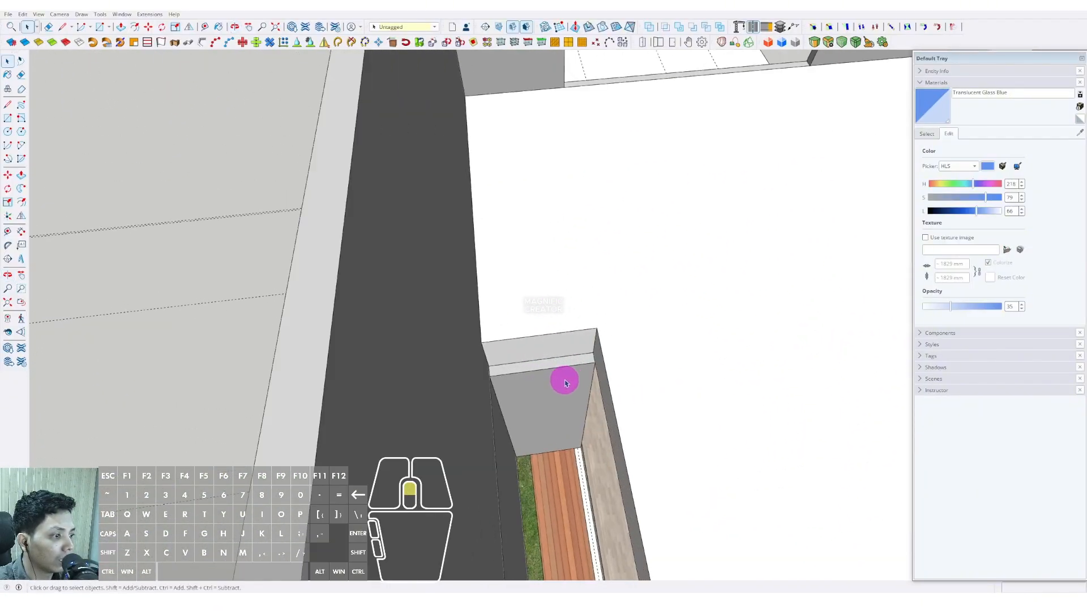
{"action": "key", "text": "m"}
{"action": "middle_click_drag", "start_coordinate": [563, 438], "coordinate": [552, 450]}
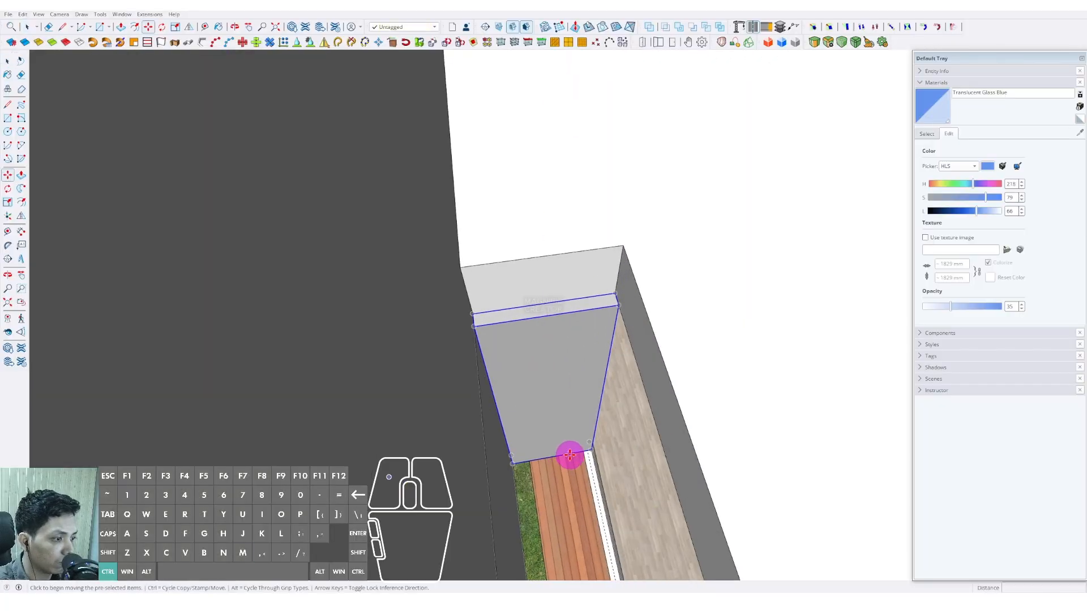
{"action": "left_click", "coordinate": [578, 311]}
{"action": "key", "text": "space"}
Draw a vertical rectangle about 547 by 9000 mm from the copied cross wall's top to the opposite wall end
{"action": "middle_click_drag", "start_coordinate": [577, 311], "coordinate": [490, 333]}
{"action": "scroll", "coordinate": [578, 338], "scroll_direction": "down", "scroll_amount": 4}
{"action": "scroll", "coordinate": [498, 322], "scroll_direction": "up", "scroll_amount": 2}
{"action": "scroll", "coordinate": [657, 306], "scroll_direction": "up", "scroll_amount": 3}
{"action": "key", "text": "r"}
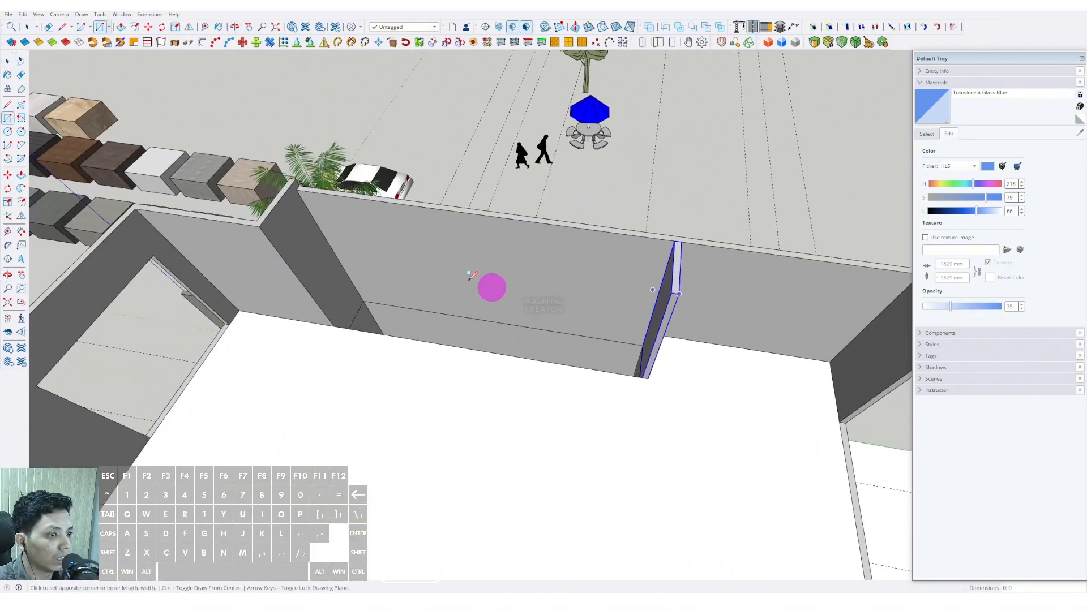
{"action": "scroll", "coordinate": [277, 240], "scroll_direction": "up", "scroll_amount": 1}
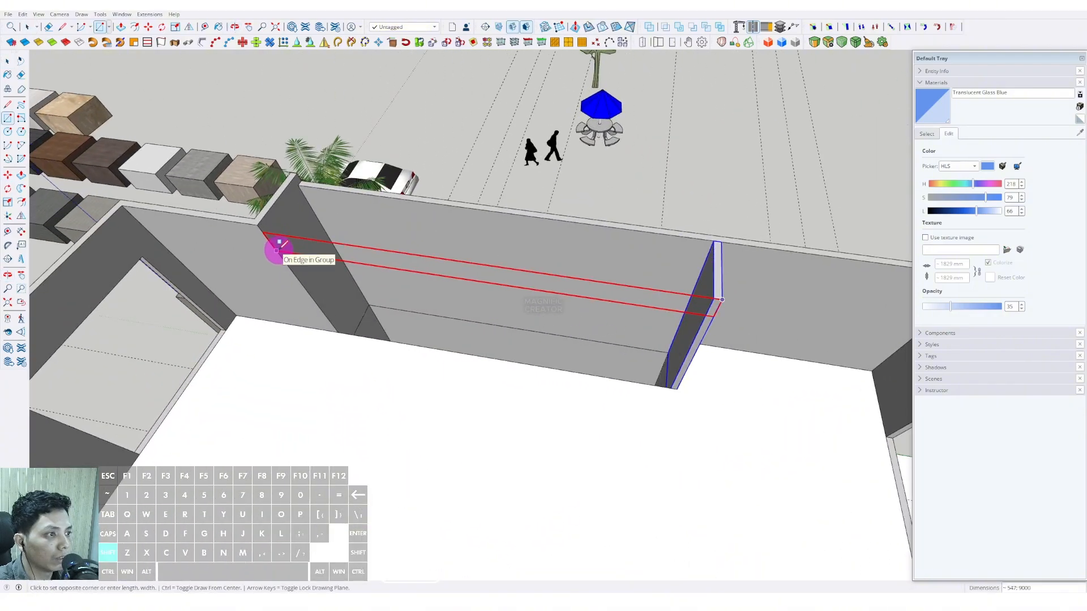
{"action": "left_click", "coordinate": [276, 248]}
{"action": "key", "text": "space"}
Move the new long strip face by 150 mm at the wall end
{"action": "scroll", "coordinate": [384, 259], "scroll_direction": "up", "scroll_amount": 2}
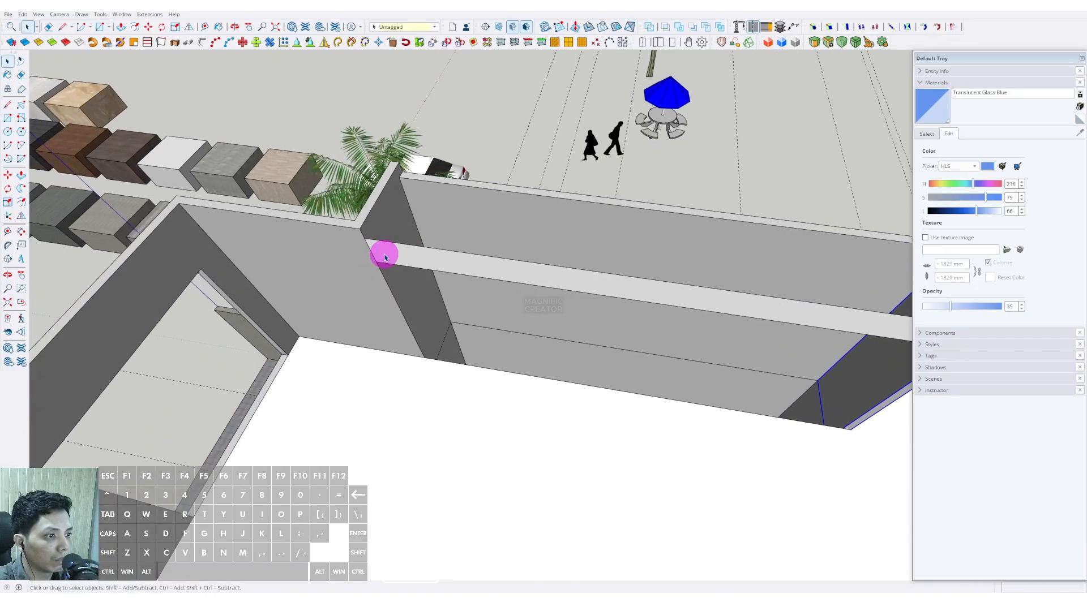
{"action": "double_click", "coordinate": [385, 258]}
{"action": "scroll", "coordinate": [383, 252], "scroll_direction": "up", "scroll_amount": 2}
{"action": "middle_click_drag", "start_coordinate": [383, 247], "coordinate": [378, 260]}
{"action": "key", "text": "m"}
{"action": "left_click", "coordinate": [363, 230]}
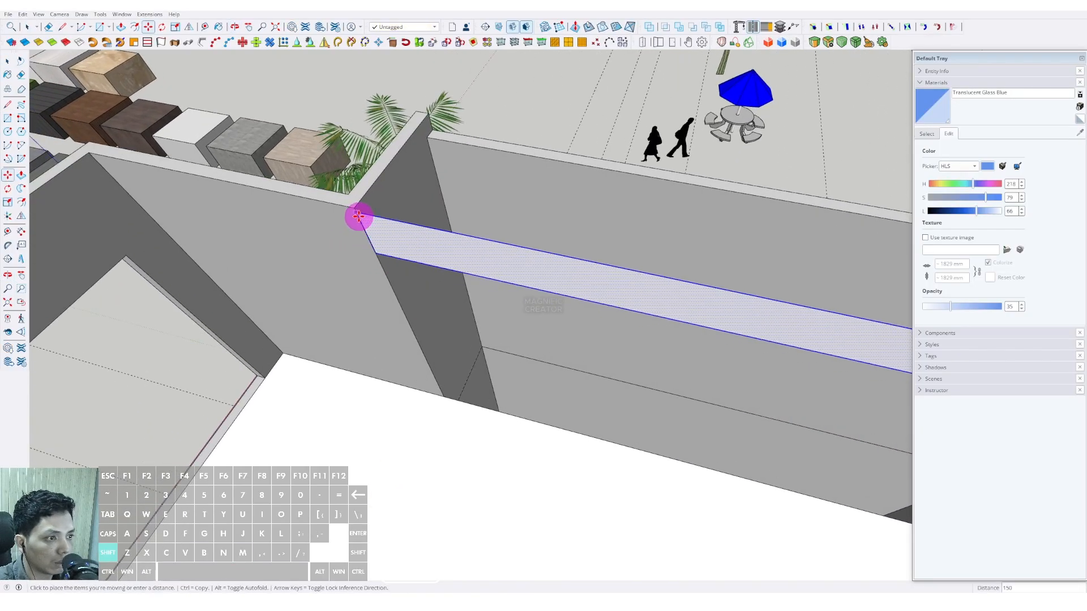
{"action": "left_click", "coordinate": [358, 216]}
Switch the camera to perspective projection
{"action": "key", "text": "space"}
{"action": "middle_click_drag", "start_coordinate": [359, 211], "coordinate": [400, 309]}
{"action": "key", "text": "space"}
{"action": "middle_click_drag", "start_coordinate": [413, 250], "coordinate": [411, 300]}
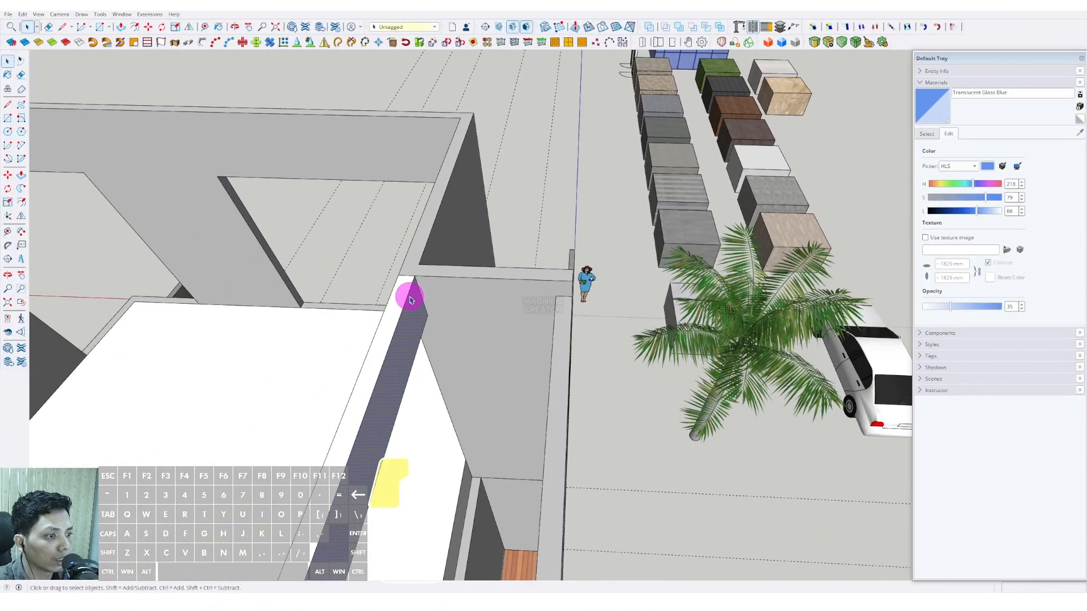
{"action": "scroll", "coordinate": [410, 300], "scroll_direction": "down", "scroll_amount": 5}
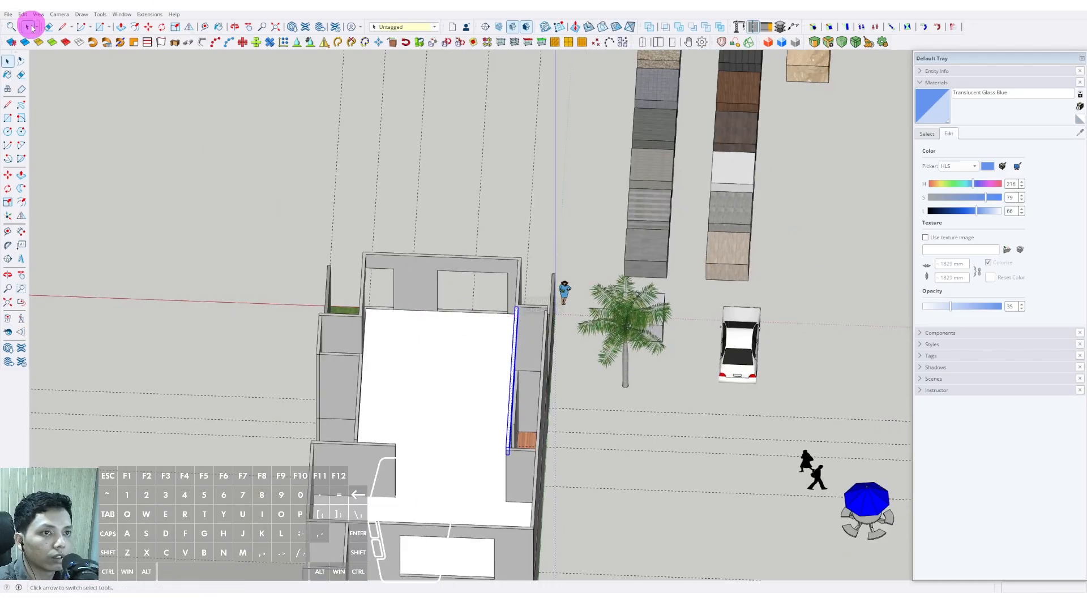
{"action": "left_click", "coordinate": [38, 14]}
{"action": "left_click", "coordinate": [59, 14]}
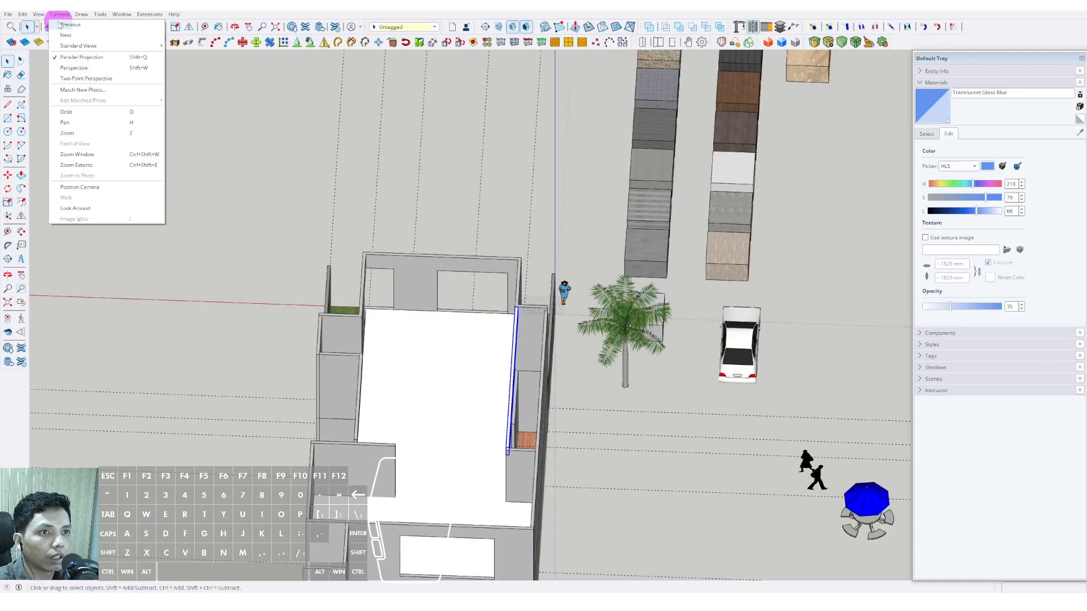
{"action": "left_click", "coordinate": [72, 68]}
Group the long side beam and paint it with the wall material Color M04 sampled from the adjoining wall
{"action": "scroll", "coordinate": [410, 318], "scroll_direction": "up", "scroll_amount": 3}
{"action": "triple_click", "coordinate": [406, 315]}
{"action": "right_click", "coordinate": [407, 316]}
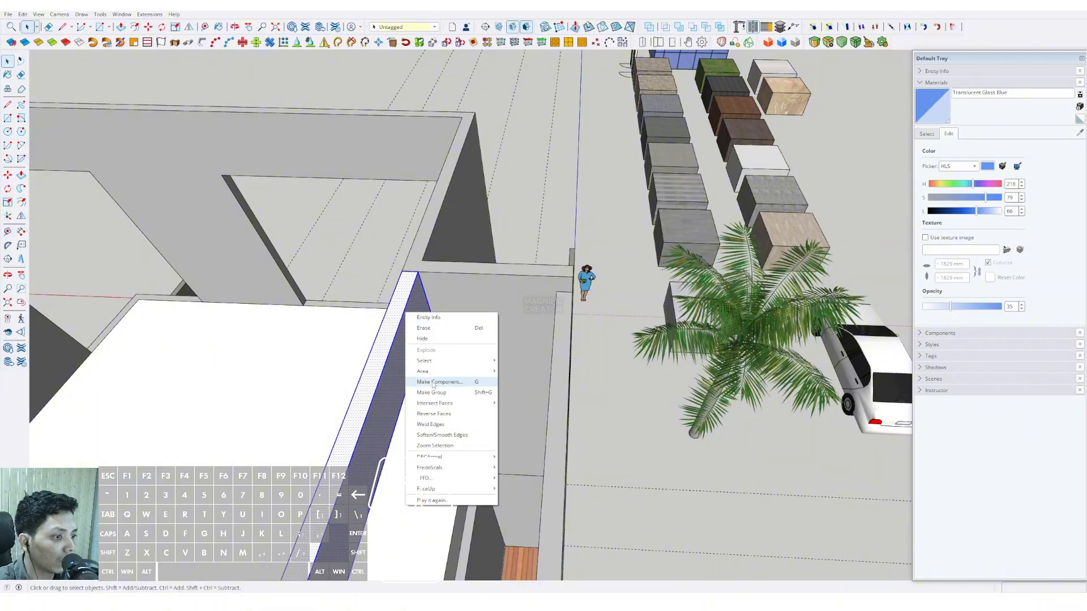
{"action": "left_click", "coordinate": [434, 392]}
{"action": "middle_click_drag", "start_coordinate": [432, 340], "coordinate": [409, 325]}
{"action": "left_click", "coordinate": [927, 133]}
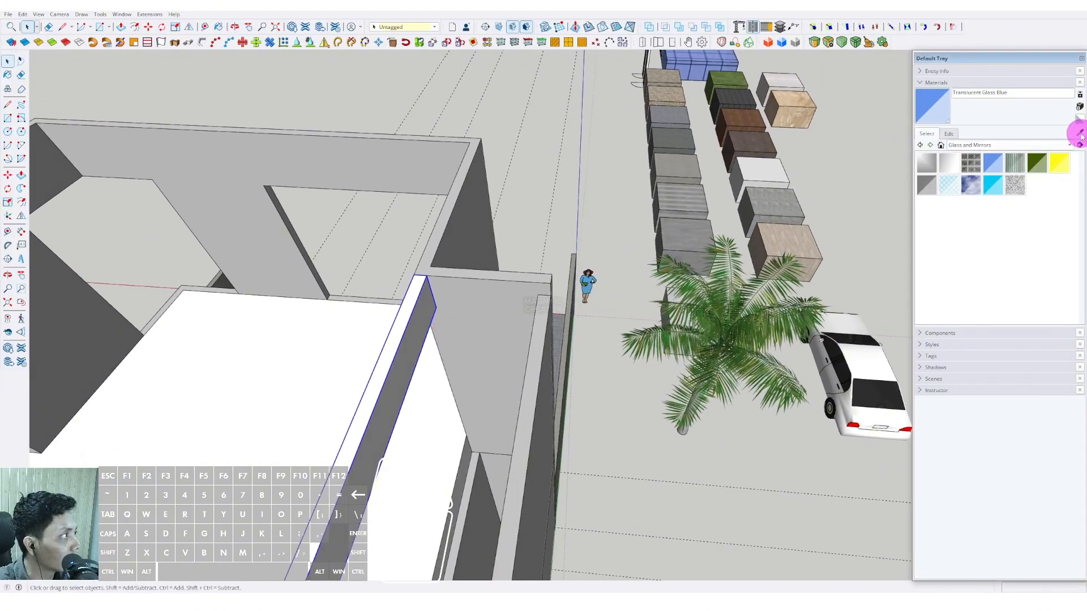
{"action": "left_click", "coordinate": [497, 308], "text": "alt"}
Open the side beam's group, adjust the beam from its underside at the wall end, and leave the group
{"action": "middle_click_drag", "start_coordinate": [497, 307], "coordinate": [472, 306]}
{"action": "scroll", "coordinate": [539, 299], "scroll_direction": "up", "scroll_amount": 5}
{"action": "scroll", "coordinate": [492, 270], "scroll_direction": "down", "scroll_amount": 3}
{"action": "triple_click", "coordinate": [494, 263]}
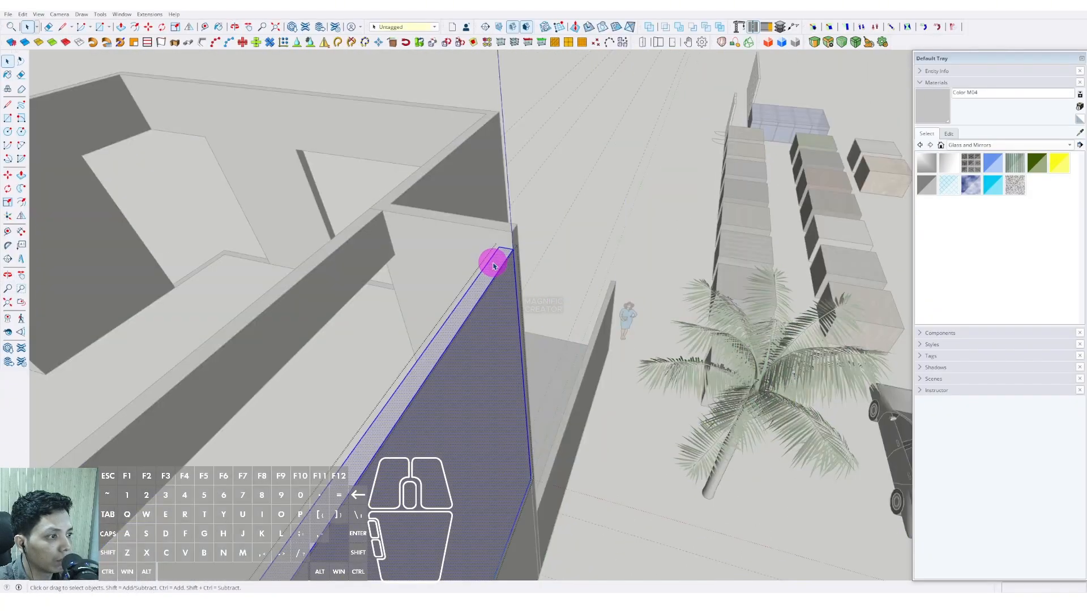
{"action": "scroll", "coordinate": [498, 259], "scroll_direction": "up", "scroll_amount": 1}
{"action": "left_click", "coordinate": [501, 258]}
{"action": "scroll", "coordinate": [501, 258], "scroll_direction": "down", "scroll_amount": 5}
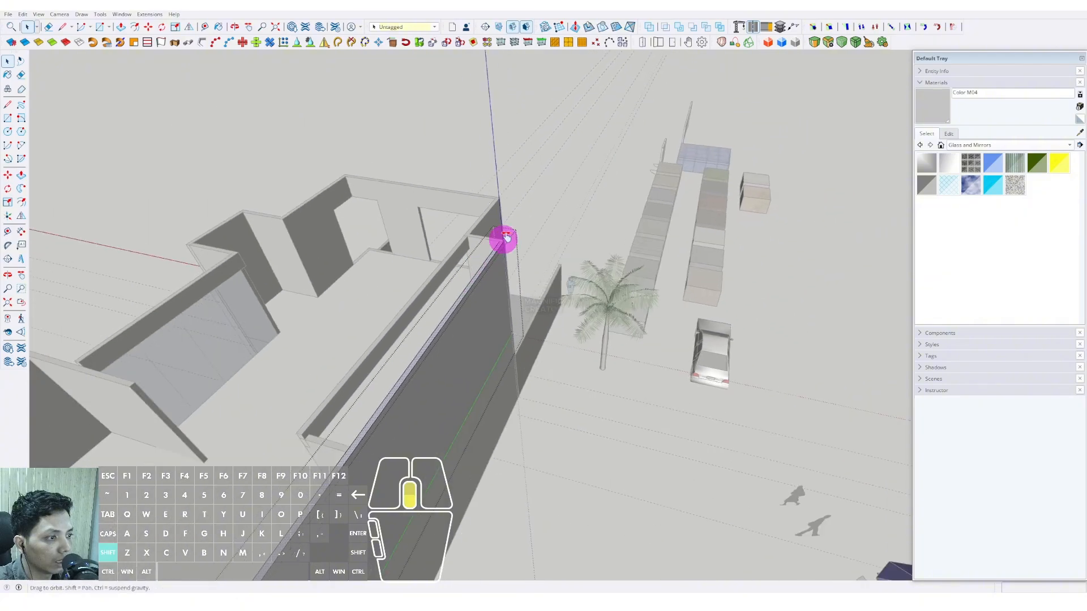
{"action": "middle_click_drag", "start_coordinate": [504, 240], "coordinate": [474, 140]}
{"action": "scroll", "coordinate": [493, 306], "scroll_direction": "up", "scroll_amount": 5}
{"action": "key", "text": "space"}
{"action": "scroll", "coordinate": [498, 252], "scroll_direction": "up", "scroll_amount": 4}
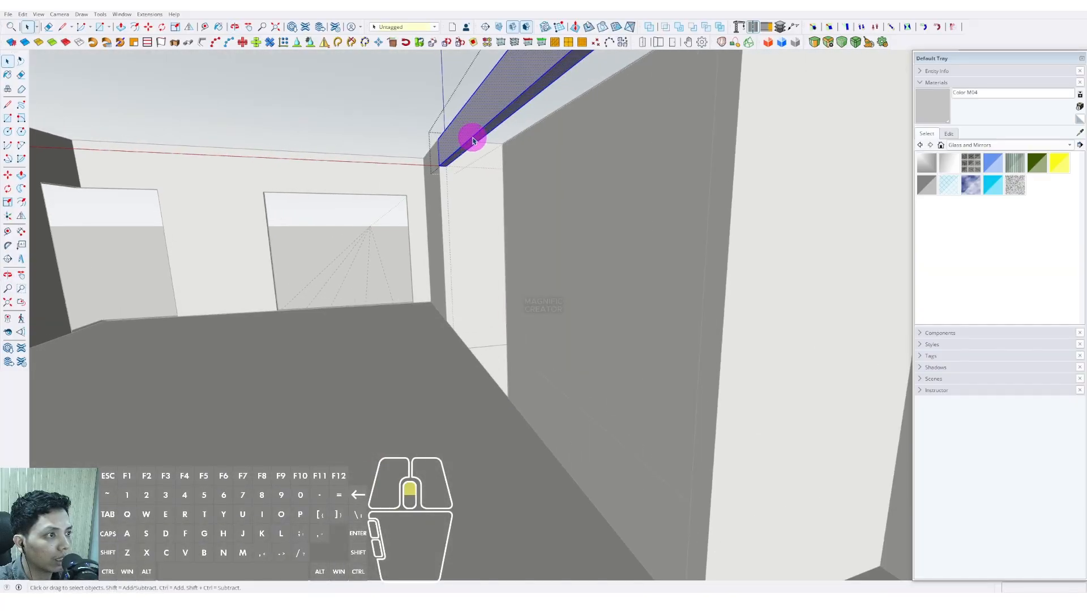
{"action": "key", "text": "v"}
{"action": "left_click", "coordinate": [475, 134]}
{"action": "middle_click_drag", "start_coordinate": [408, 198], "coordinate": [534, 445]}
{"action": "double_click", "coordinate": [556, 303]}
{"action": "left_click", "coordinate": [577, 302]}
{"action": "key", "text": "space"}
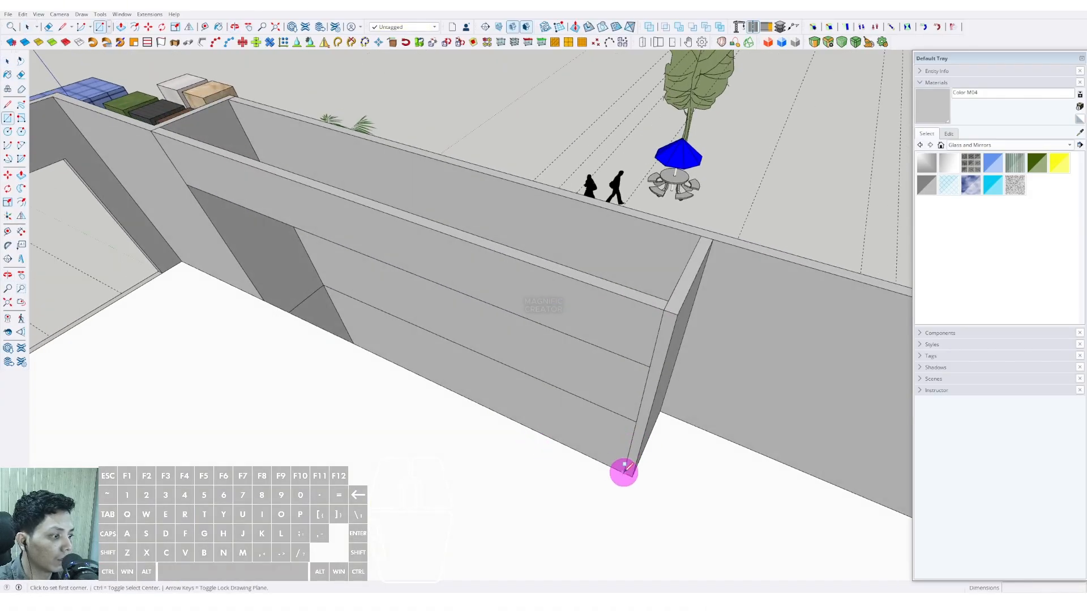
Draw a rectangle filling the opening between the side beam and the slab and make it a group
{"action": "left_click", "coordinate": [190, 184]}
{"action": "key", "text": "space"}
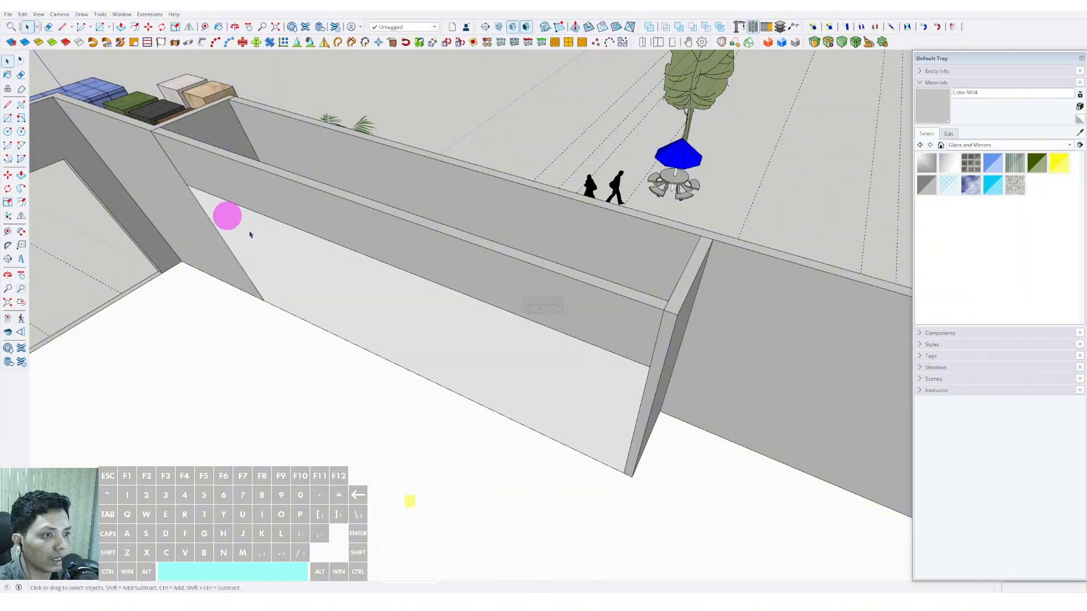
{"action": "left_click", "coordinate": [327, 257]}
{"action": "middle_click_drag", "start_coordinate": [327, 257], "coordinate": [412, 312]}
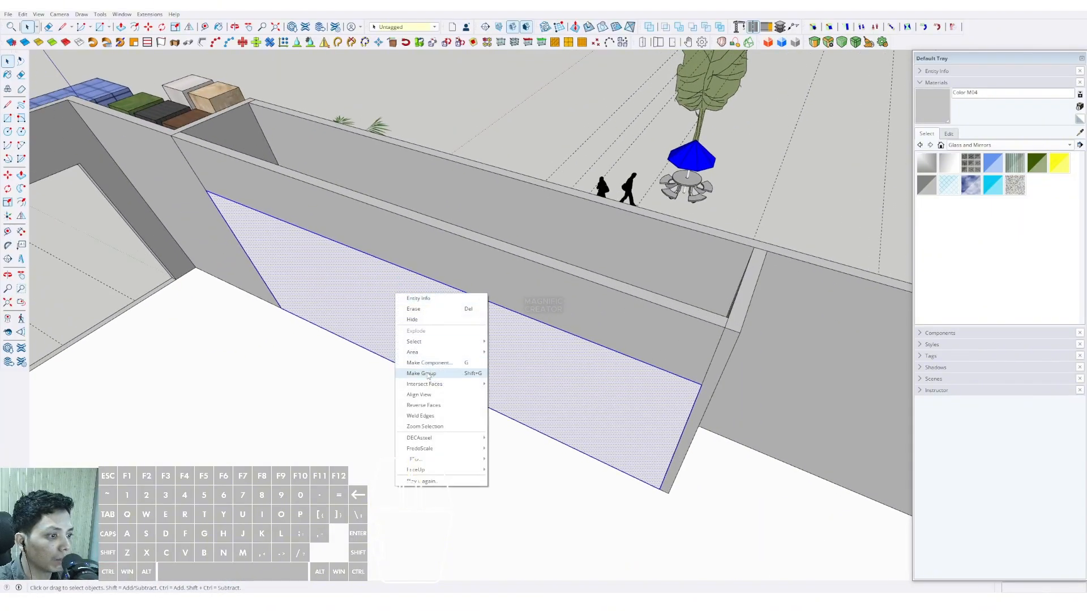
{"action": "left_click", "coordinate": [427, 374]}
Sample Translucent Glass Blue from the existing glazing and paint the new side pane with it
{"action": "key", "text": "space"}
{"action": "scroll", "coordinate": [553, 328], "scroll_direction": "down", "scroll_amount": 5}
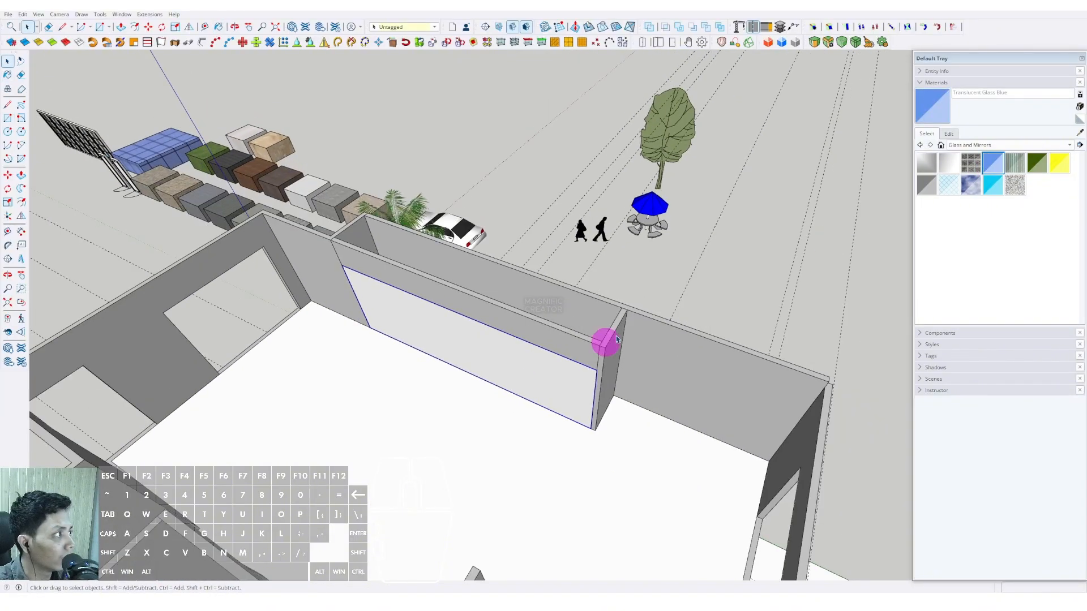
{"action": "left_click", "coordinate": [1080, 135]}
{"action": "mouse_move", "coordinate": [443, 298]}
{"action": "middle_mouse_down"}
{"action": "mouse_move", "coordinate": [415, 262]}
{"action": "mouse_move", "coordinate": [529, 155]}
{"action": "middle_mouse_up"}
{"action": "left_click", "coordinate": [483, 341]}
{"action": "left_click", "coordinate": [612, 177]}
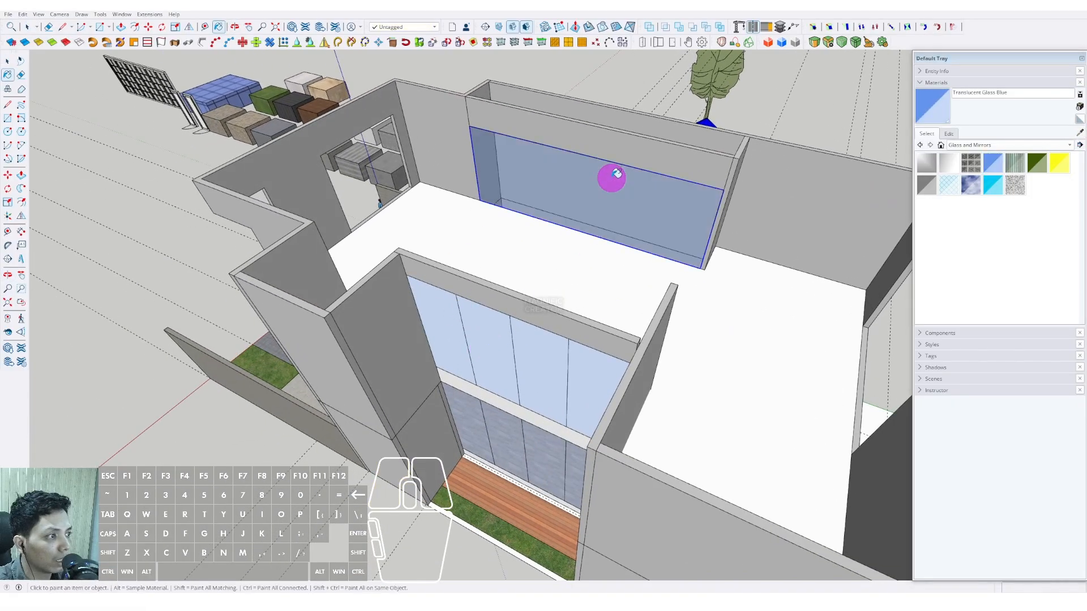
Inside the side pane's group, copy the side edge across it at four equal divisions, and leave the group
{"action": "middle_click_drag", "start_coordinate": [611, 177], "coordinate": [666, 291]}
{"action": "key", "text": "space"}
{"action": "double_click", "coordinate": [635, 239]}
{"action": "left_click", "coordinate": [636, 239]}
{"action": "scroll", "coordinate": [668, 240], "scroll_direction": "up", "scroll_amount": 3}
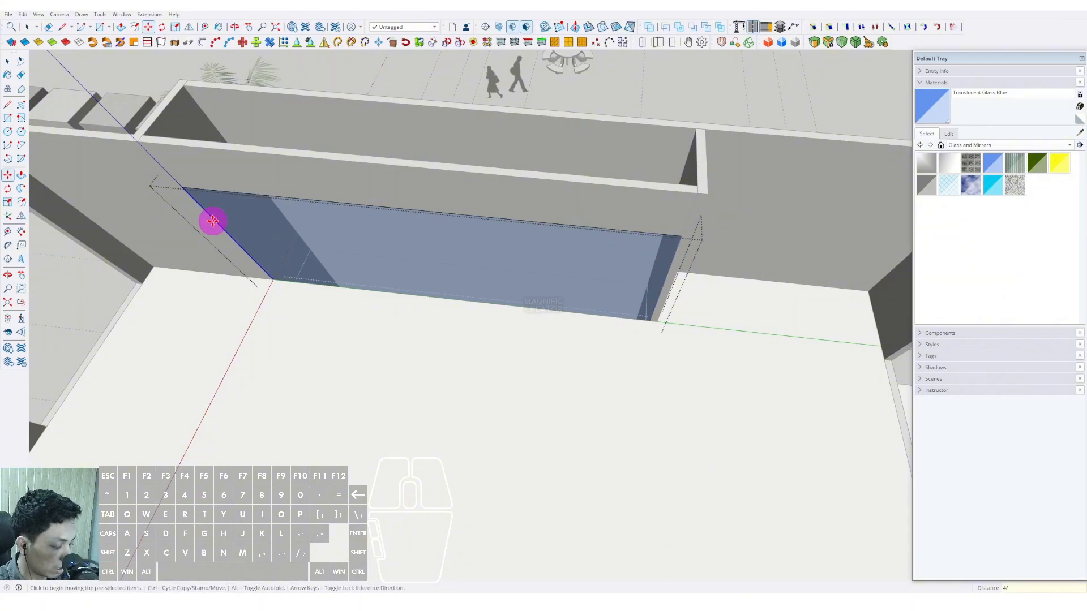
{"action": "scroll", "coordinate": [537, 311], "scroll_direction": "down", "scroll_amount": 4}
{"action": "left_click", "coordinate": [659, 187]}
{"action": "scroll", "coordinate": [657, 196], "scroll_direction": "down", "scroll_amount": 2}
Copy the ground-floor wall panel of the small rear projection upward to close its open second-storey side
{"action": "middle_click_drag", "start_coordinate": [600, 271], "coordinate": [340, 323]}
{"action": "middle_click_drag", "start_coordinate": [339, 323], "coordinate": [643, 402], "text": "shift"}
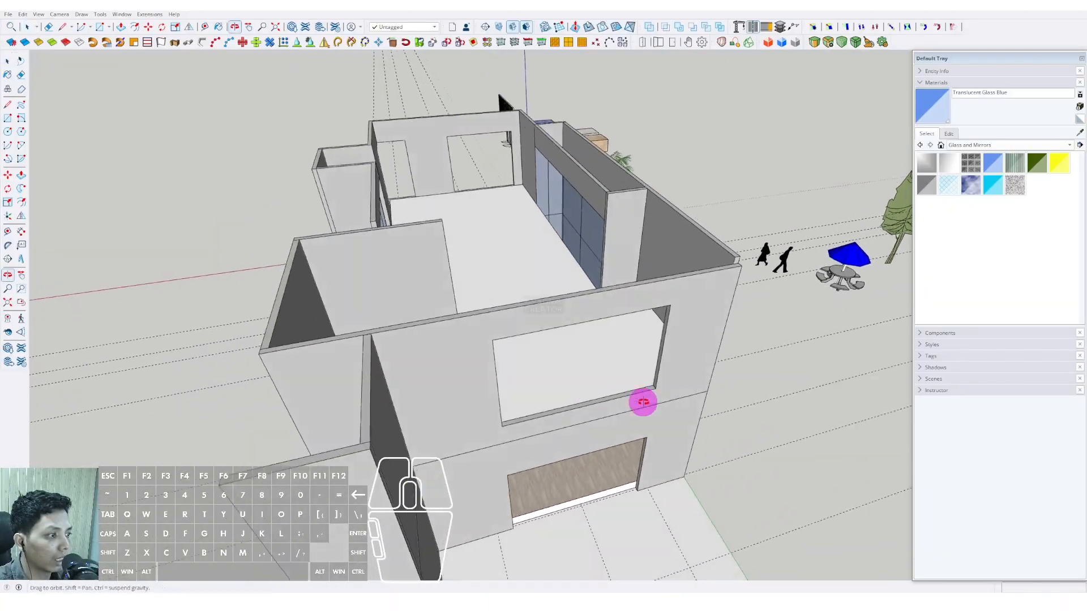
{"action": "scroll", "coordinate": [648, 398], "scroll_direction": "up", "scroll_amount": 2}
{"action": "key", "text": "r"}
{"action": "scroll", "coordinate": [579, 321], "scroll_direction": "down", "scroll_amount": 5}
{"action": "middle_click_drag", "start_coordinate": [452, 284], "coordinate": [486, 219]}
{"action": "scroll", "coordinate": [651, 369], "scroll_direction": "up", "scroll_amount": 4}
{"action": "left_click", "coordinate": [651, 369]}
{"action": "middle_click_drag", "start_coordinate": [650, 369], "coordinate": [560, 362]}
{"action": "scroll", "coordinate": [560, 362], "scroll_direction": "up", "scroll_amount": 4}
{"action": "middle_click_drag", "start_coordinate": [560, 362], "coordinate": [519, 408], "text": "shift"}
{"action": "key", "text": "m"}
{"action": "scroll", "coordinate": [579, 448], "scroll_direction": "up", "scroll_amount": 2}
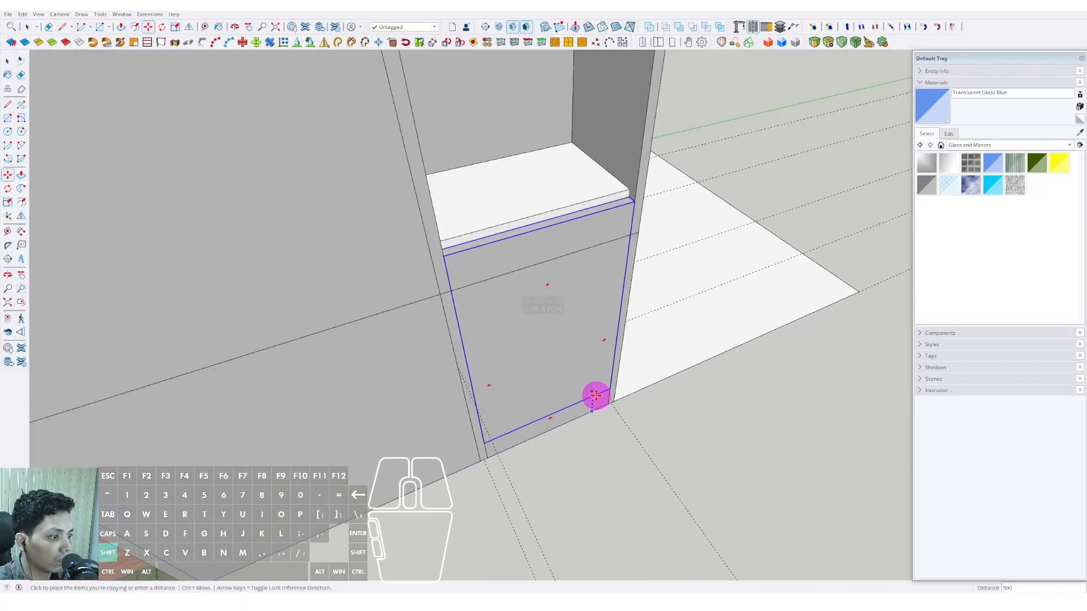
{"action": "left_click", "coordinate": [628, 234]}
{"action": "key", "text": "space"}
{"action": "scroll", "coordinate": [589, 185], "scroll_direction": "down", "scroll_amount": 3}
{"action": "middle_click_drag", "start_coordinate": [590, 185], "coordinate": [601, 323]}
{"action": "scroll", "coordinate": [601, 323], "scroll_direction": "down", "scroll_amount": 3}
{"action": "left_click", "coordinate": [633, 196]}
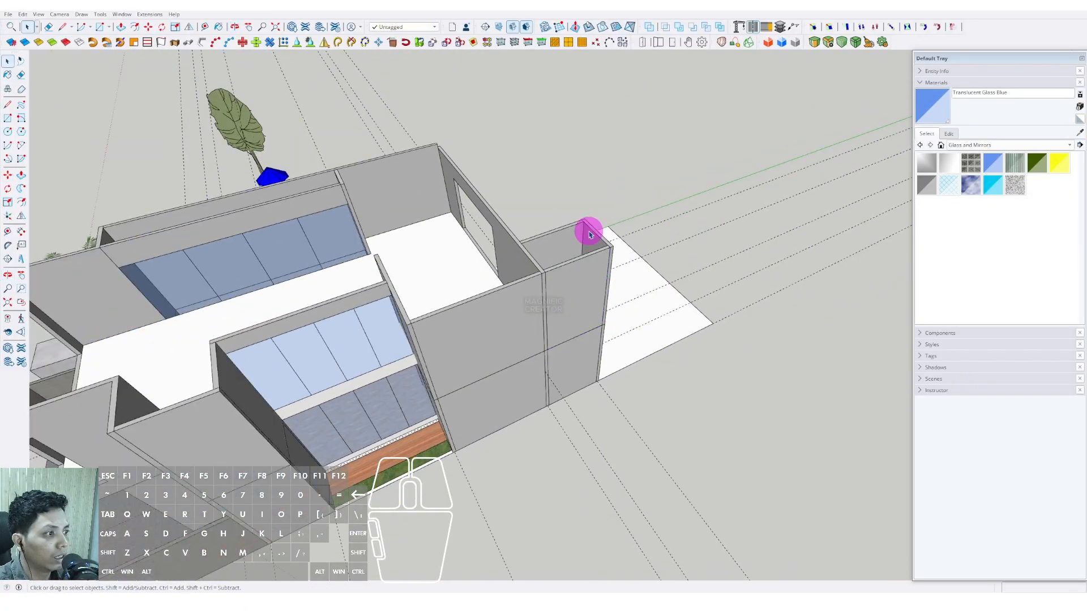
Push/Pull the rear wall's top face by 200 mm to line up with the side wall's top, and leave its group
{"action": "scroll", "coordinate": [588, 231], "scroll_direction": "down", "scroll_amount": 3}
{"action": "middle_click_drag", "start_coordinate": [677, 238], "coordinate": [484, 226]}
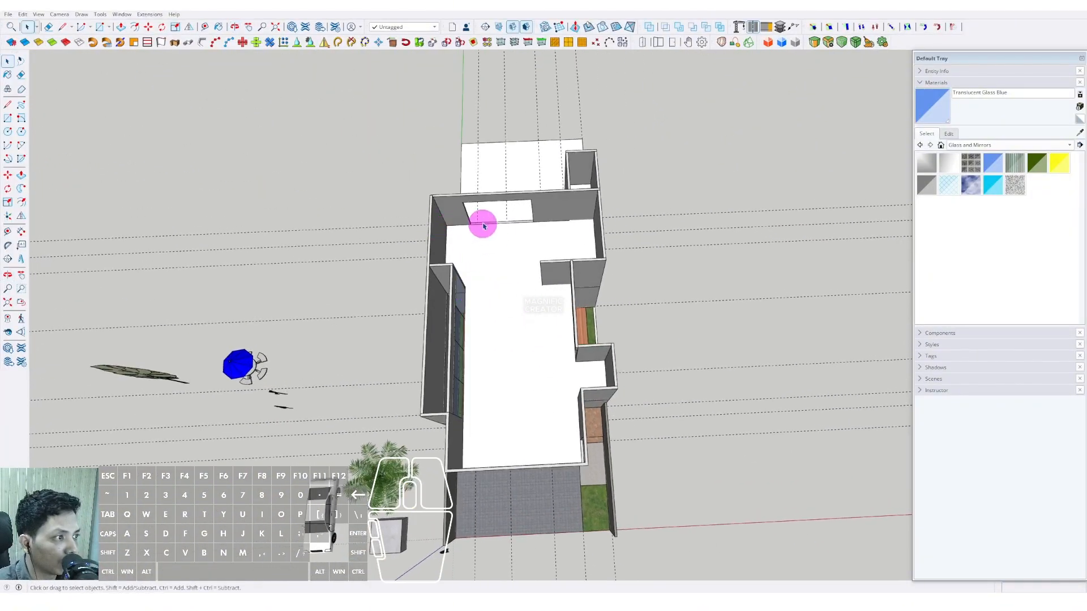
{"action": "middle_click_drag", "start_coordinate": [525, 396], "coordinate": [517, 354]}
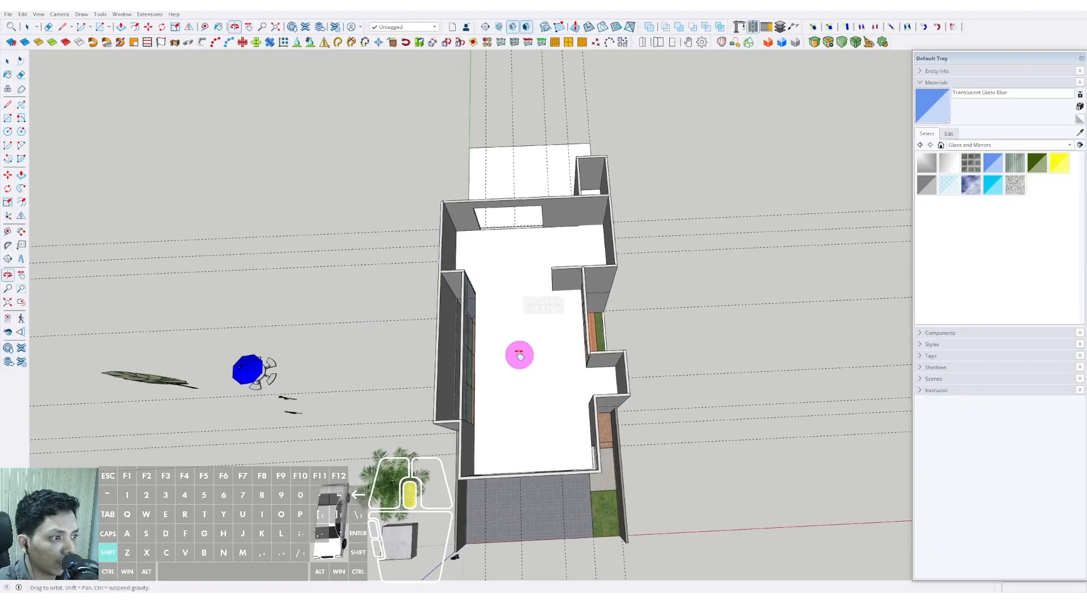
{"action": "left_click", "coordinate": [8, 106]}
{"action": "scroll", "coordinate": [465, 243], "scroll_direction": "up", "scroll_amount": 8}
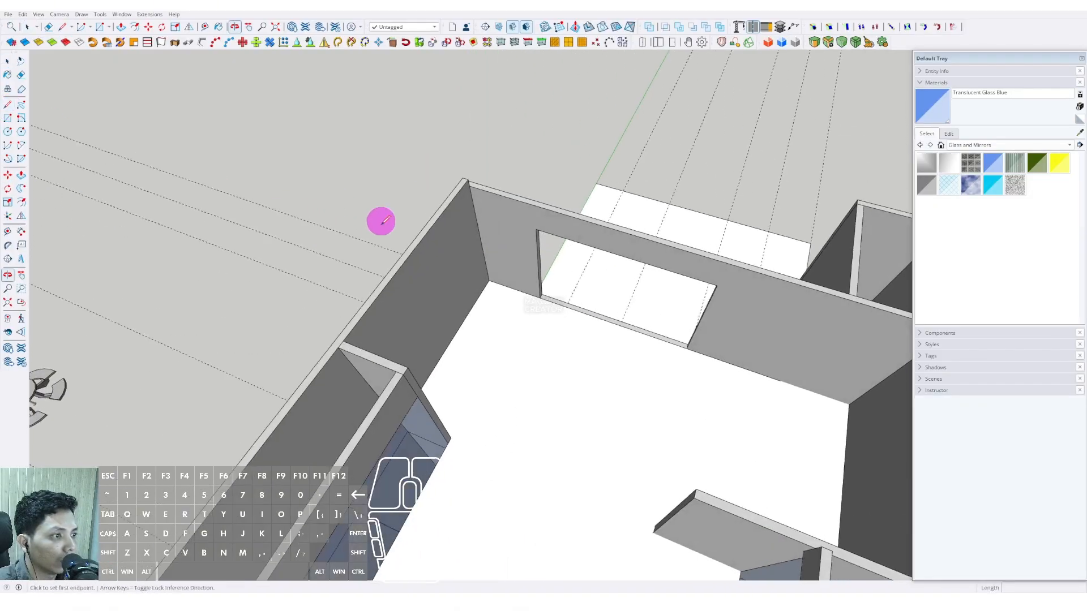
{"action": "key", "text": "p"}
{"action": "scroll", "coordinate": [481, 189], "scroll_direction": "up", "scroll_amount": 5}
{"action": "left_click", "coordinate": [461, 165]}
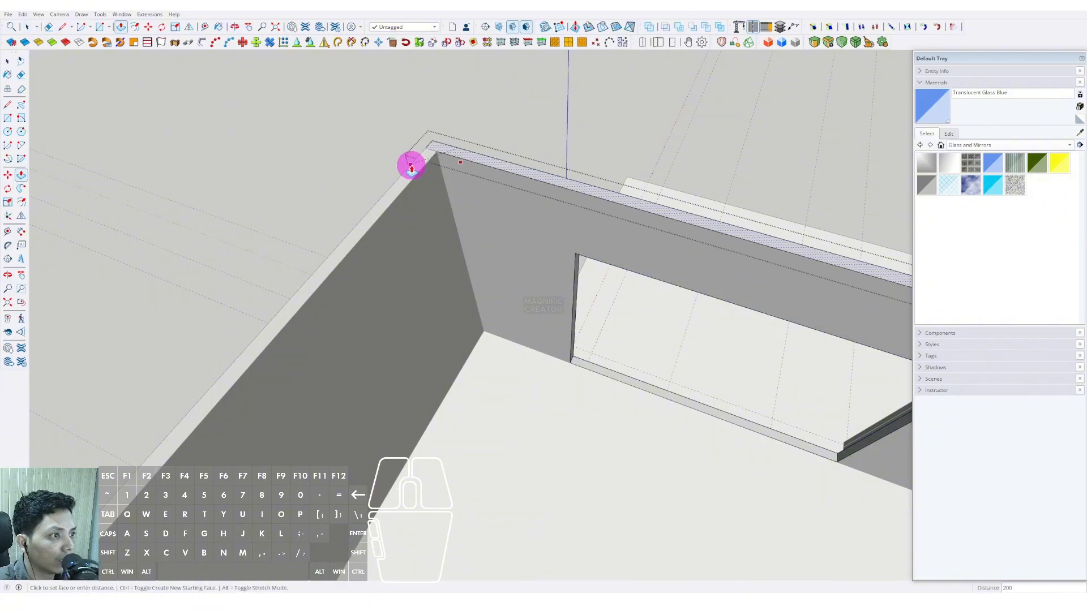
{"action": "left_click", "coordinate": [412, 167]}
{"action": "key", "text": "space"}
{"action": "scroll", "coordinate": [410, 166], "scroll_direction": "down", "scroll_amount": 2}
{"action": "left_click", "coordinate": [350, 158]}
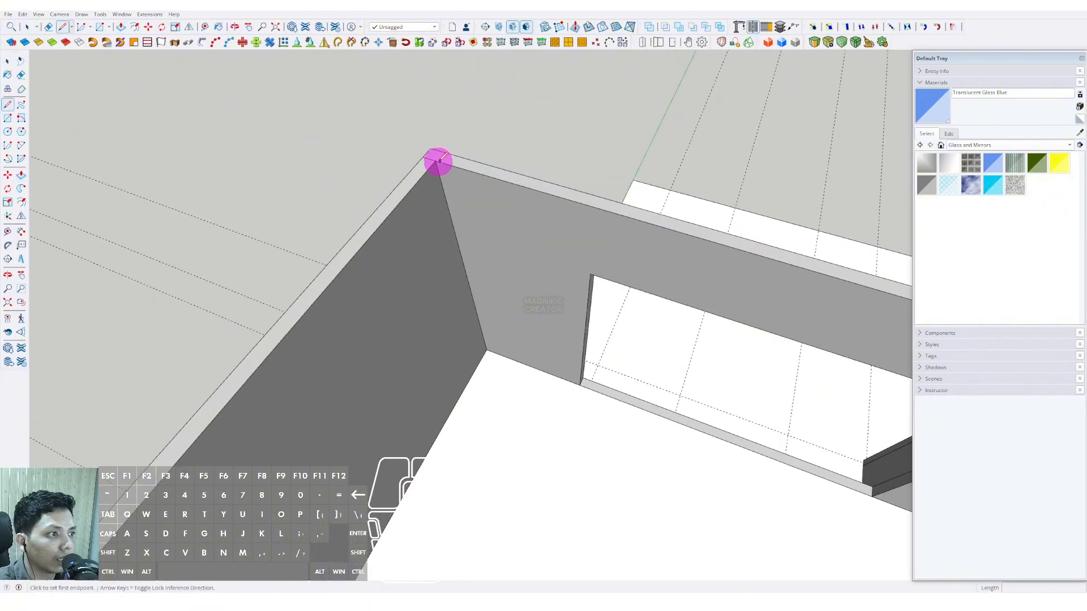
Trace the wall-top outline with the Line tool from the rear corner along the side wall and across the front wall
{"action": "left_click", "coordinate": [437, 162]}
{"action": "scroll", "coordinate": [456, 180], "scroll_direction": "down", "scroll_amount": 3}
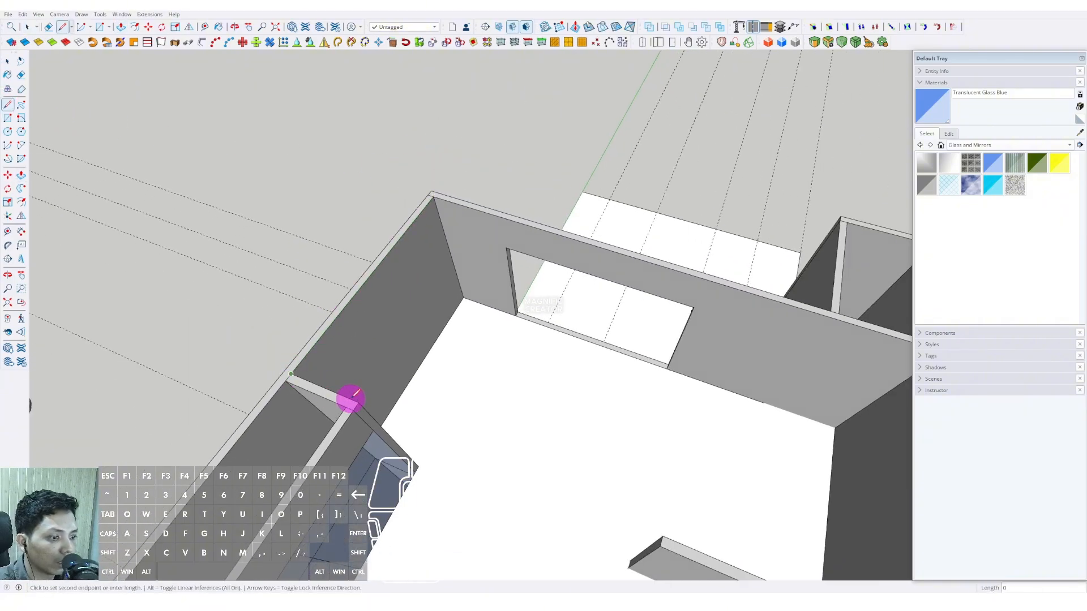
{"action": "scroll", "coordinate": [385, 409], "scroll_direction": "down", "scroll_amount": 5}
{"action": "scroll", "coordinate": [443, 412], "scroll_direction": "up", "scroll_amount": 6}
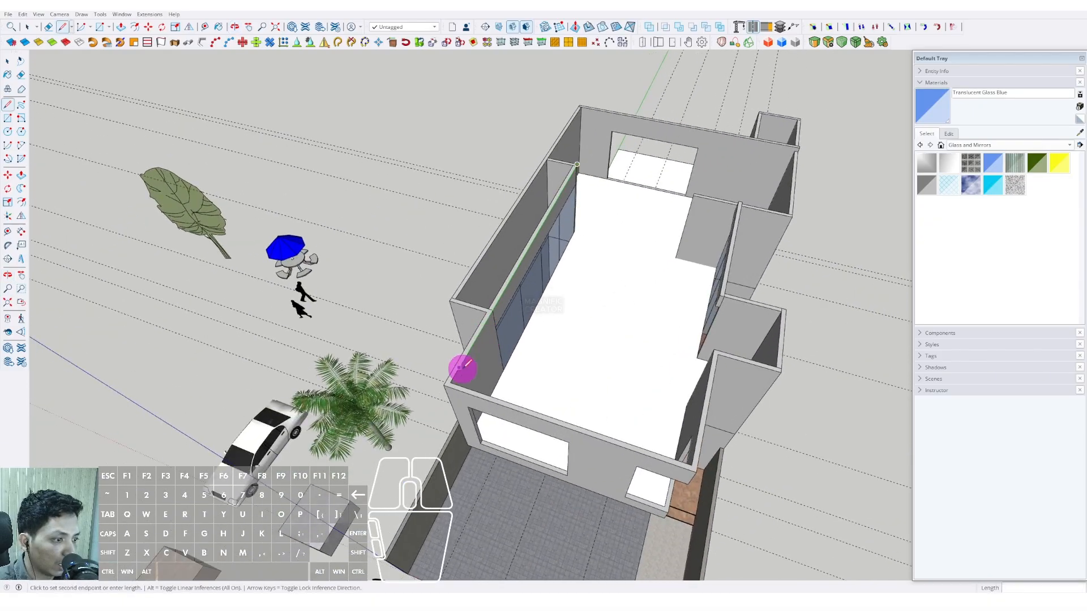
{"action": "key", "text": "shift"}
{"action": "left_click", "coordinate": [452, 385]}
{"action": "scroll", "coordinate": [545, 413], "scroll_direction": "up", "scroll_amount": 5}
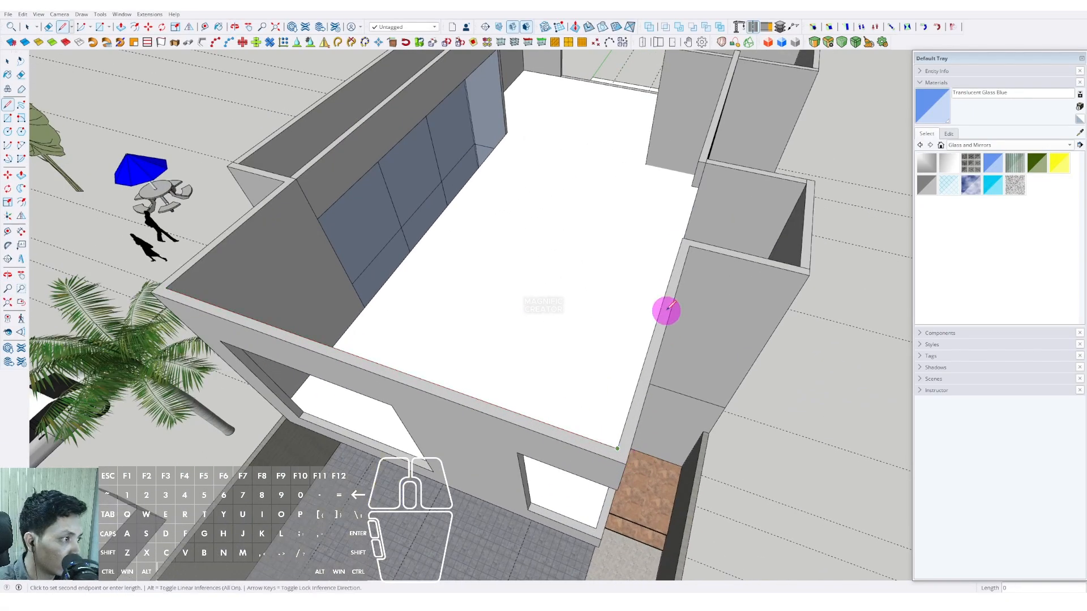
Continue tracing the wall-top outline along the opposite side, around the side projection and past the glazed wall
{"action": "scroll", "coordinate": [650, 286], "scroll_direction": "up", "scroll_amount": 3}
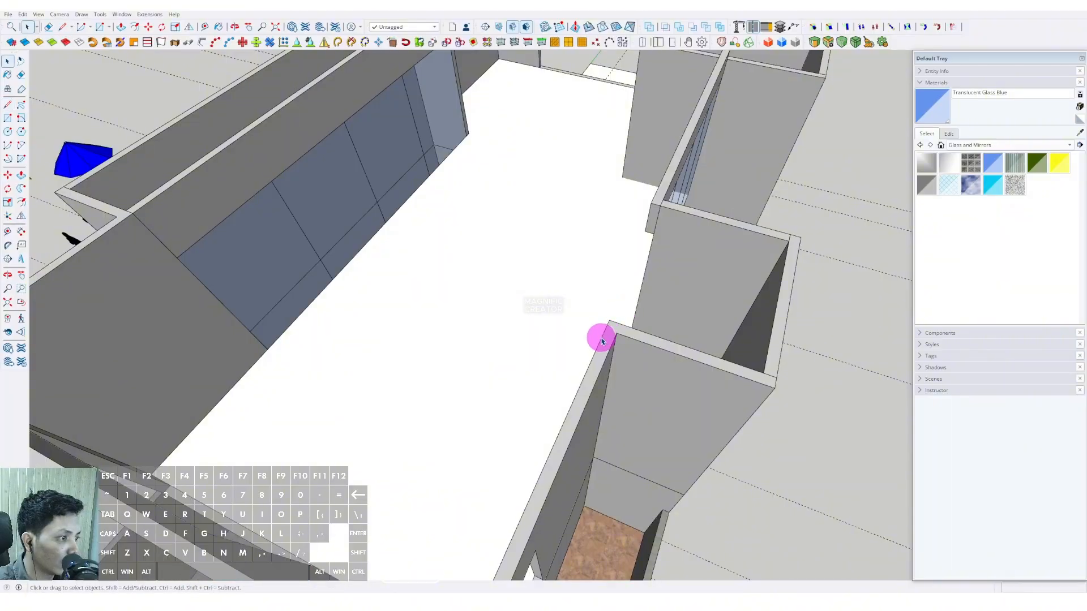
{"action": "scroll", "coordinate": [597, 306], "scroll_direction": "down", "scroll_amount": 3}
{"action": "scroll", "coordinate": [498, 480], "scroll_direction": "up", "scroll_amount": 2}
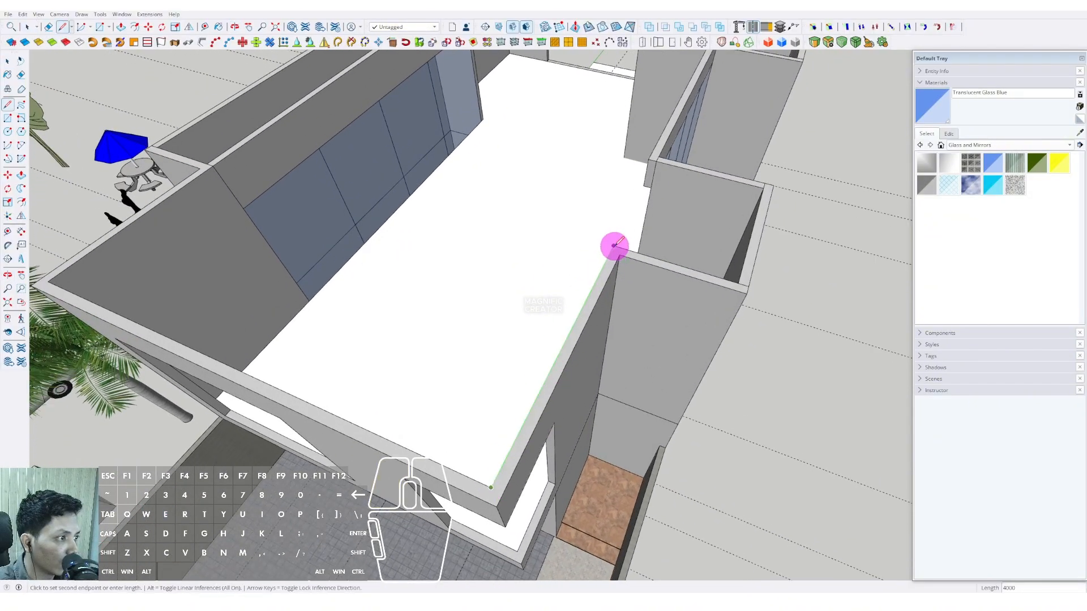
{"action": "scroll", "coordinate": [762, 186], "scroll_direction": "down", "scroll_amount": 3}
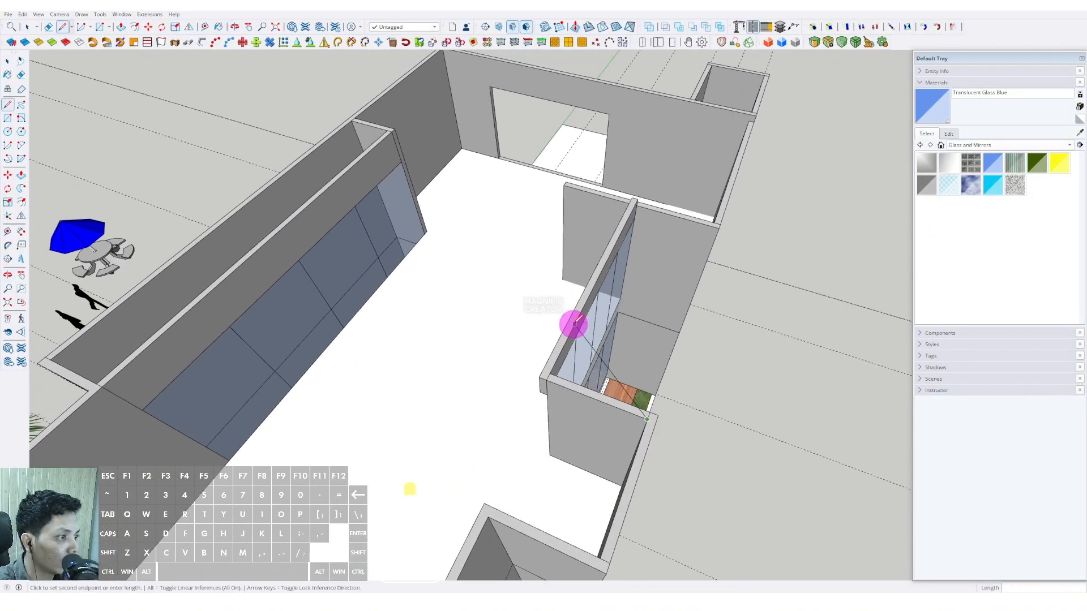
{"action": "scroll", "coordinate": [544, 393], "scroll_direction": "up", "scroll_amount": 3}
{"action": "middle_click_drag", "start_coordinate": [532, 391], "coordinate": [786, 249]}
{"action": "scroll", "coordinate": [704, 225], "scroll_direction": "up", "scroll_amount": 2}
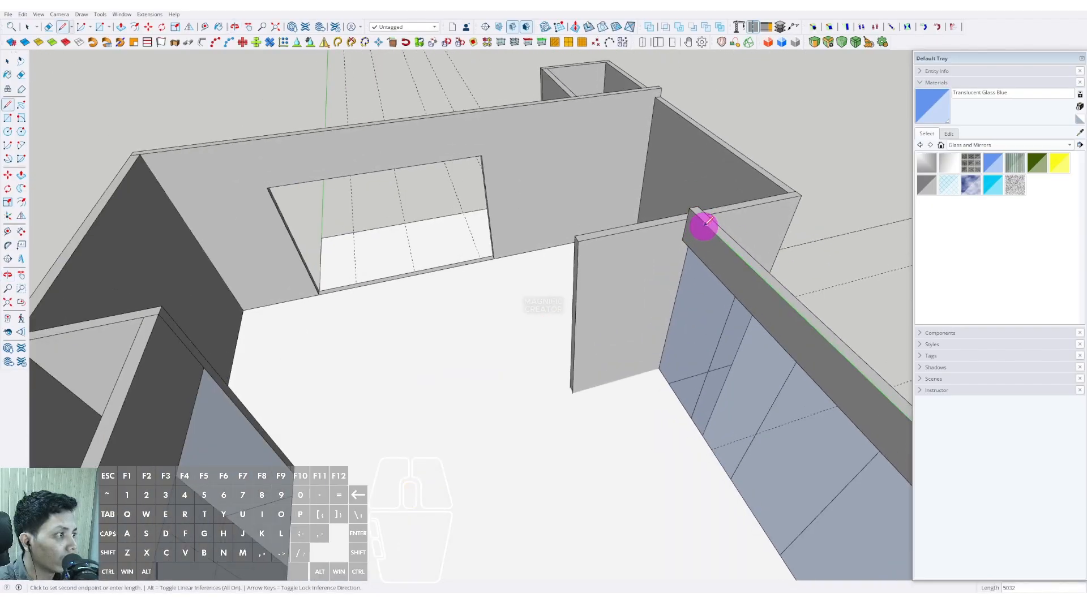
Push/Pull the top face of the side wall beside the rear partition by 200 mm to level it with the adjoining walls
{"action": "left_click", "coordinate": [656, 240]}
{"action": "scroll", "coordinate": [662, 232], "scroll_direction": "up", "scroll_amount": 1}
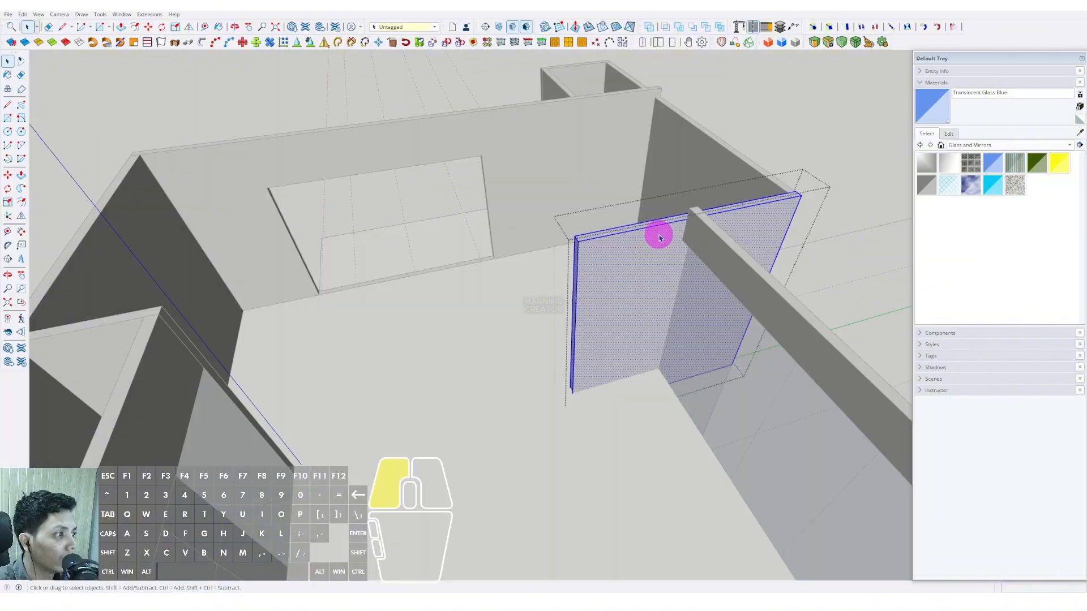
{"action": "left_click", "coordinate": [707, 220]}
{"action": "middle_click_drag", "start_coordinate": [707, 219], "coordinate": [640, 198]}
{"action": "key", "text": "space"}
{"action": "triple_click", "coordinate": [650, 175]}
{"action": "scroll", "coordinate": [657, 173], "scroll_direction": "up", "scroll_amount": 2}
{"action": "left_click", "coordinate": [742, 292]}
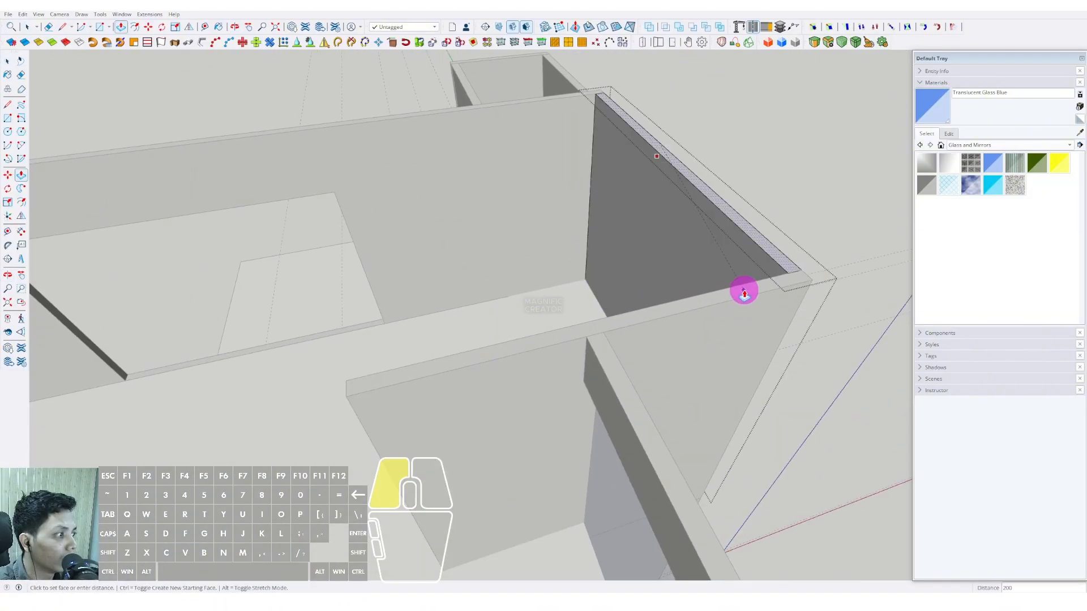
{"action": "key", "text": "space"}
{"action": "scroll", "coordinate": [692, 213], "scroll_direction": "down", "scroll_amount": 4}
{"action": "left_click", "coordinate": [728, 172]}
Trace the remaining wall tops along the glazed wall, rear partition and rear wall to close the roof outline
{"action": "middle_click_drag", "start_coordinate": [718, 352], "coordinate": [595, 258], "text": "shift"}
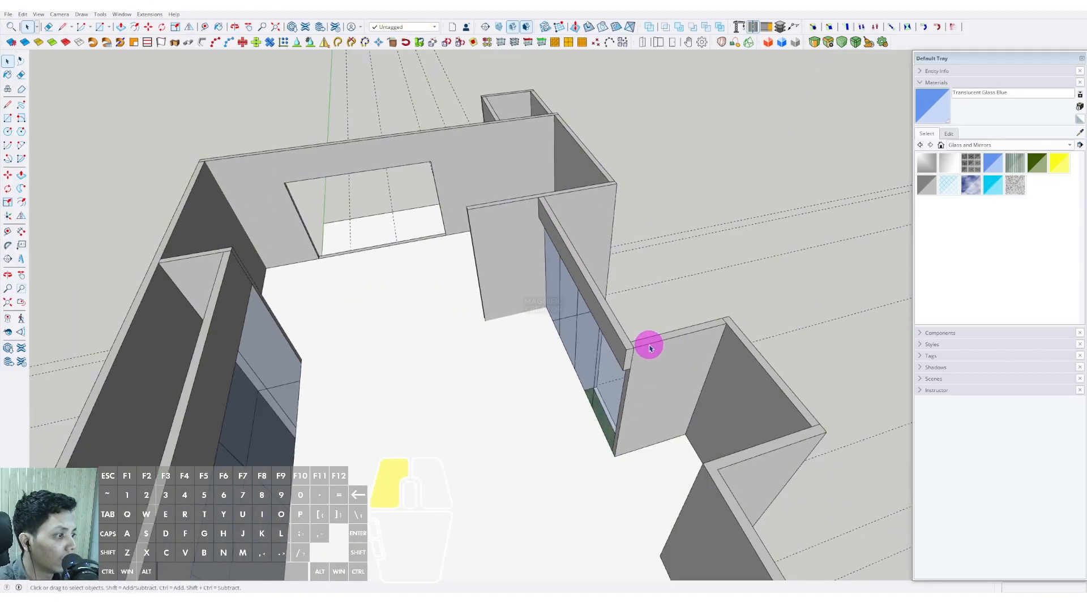
{"action": "scroll", "coordinate": [647, 350], "scroll_direction": "up", "scroll_amount": 2}
{"action": "key", "text": "l"}
{"action": "left_click", "coordinate": [623, 349]}
{"action": "scroll", "coordinate": [528, 189], "scroll_direction": "up", "scroll_amount": 2}
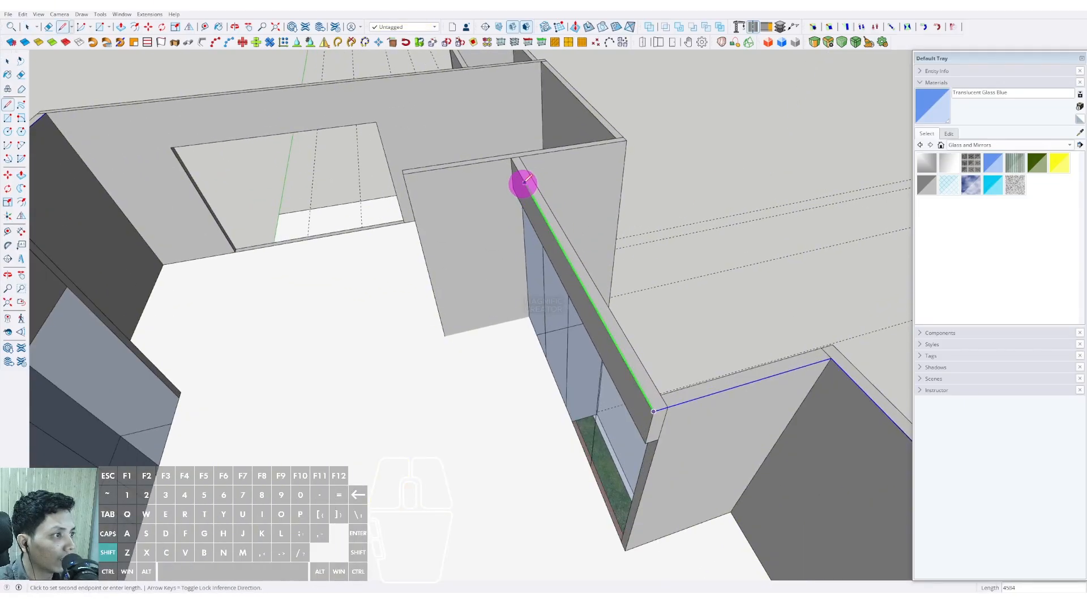
{"action": "middle_click_drag", "start_coordinate": [524, 183], "coordinate": [551, 272], "text": "shift"}
{"action": "scroll", "coordinate": [552, 257], "scroll_direction": "up", "scroll_amount": 2, "text": "shift"}
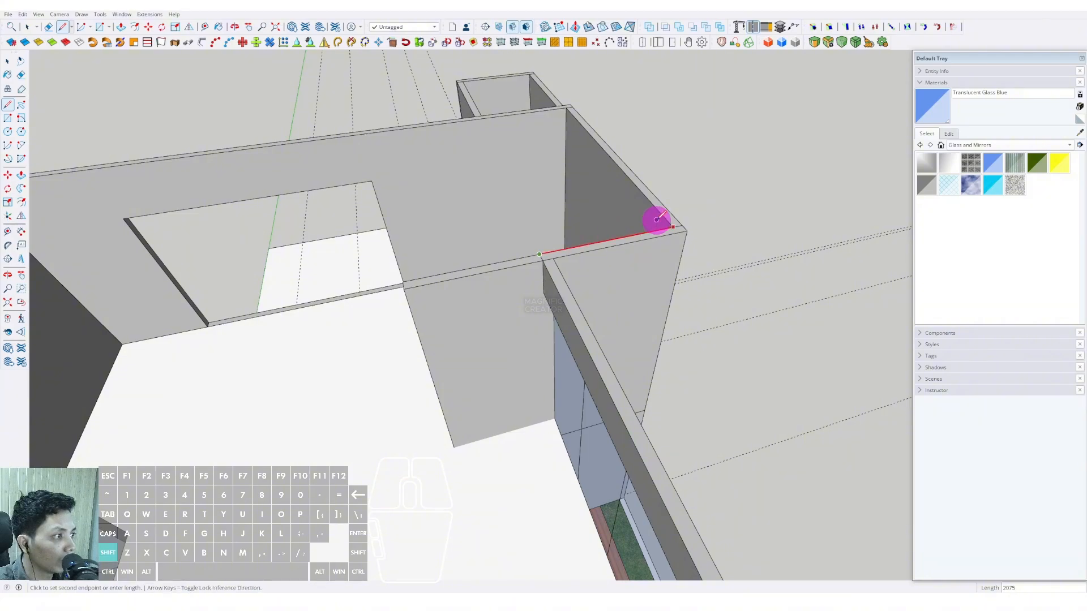
{"action": "scroll", "coordinate": [565, 111], "scroll_direction": "down", "scroll_amount": 3, "text": "shift"}
{"action": "middle_click_drag", "start_coordinate": [564, 110], "coordinate": [686, 135], "text": "shift"}
{"action": "scroll", "coordinate": [289, 196], "scroll_direction": "up", "scroll_amount": 1}
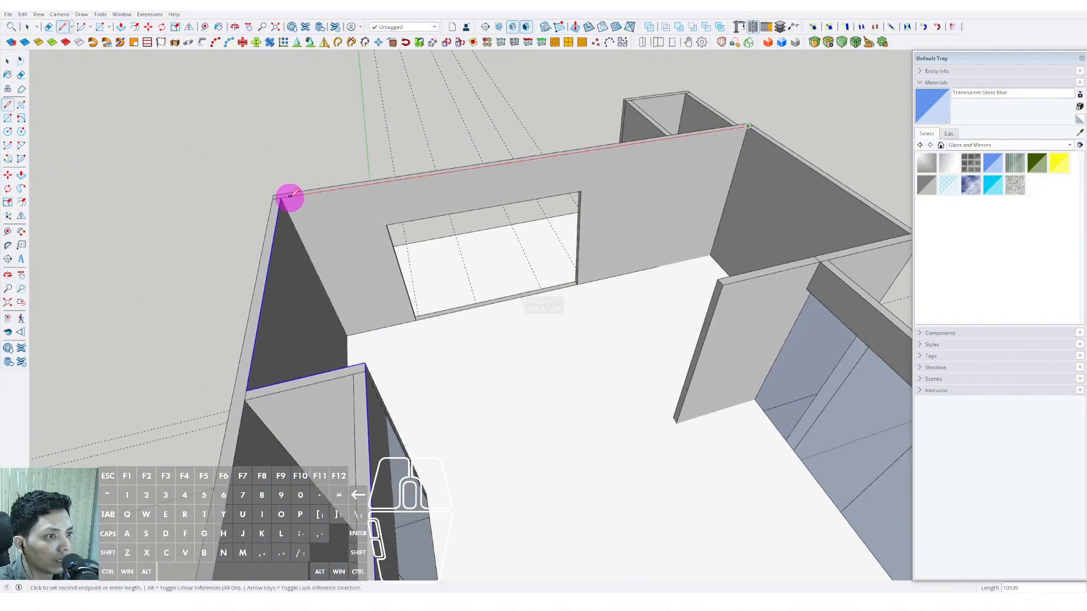
{"action": "left_click", "coordinate": [276, 196]}
Push/Pull the traced roof face upward into a slab and make all of its geometry a group
{"action": "key", "text": "space"}
{"action": "scroll", "coordinate": [476, 224], "scroll_direction": "down", "scroll_amount": 3}
{"action": "scroll", "coordinate": [476, 224], "scroll_direction": "down", "scroll_amount": 3}
{"action": "left_click", "coordinate": [563, 341]}
{"action": "scroll", "coordinate": [563, 341], "scroll_direction": "up", "scroll_amount": 2}
{"action": "middle_click_drag", "start_coordinate": [563, 340], "coordinate": [481, 283]}
{"action": "scroll", "coordinate": [461, 295], "scroll_direction": "up", "scroll_amount": 1}
{"action": "key", "text": "p"}
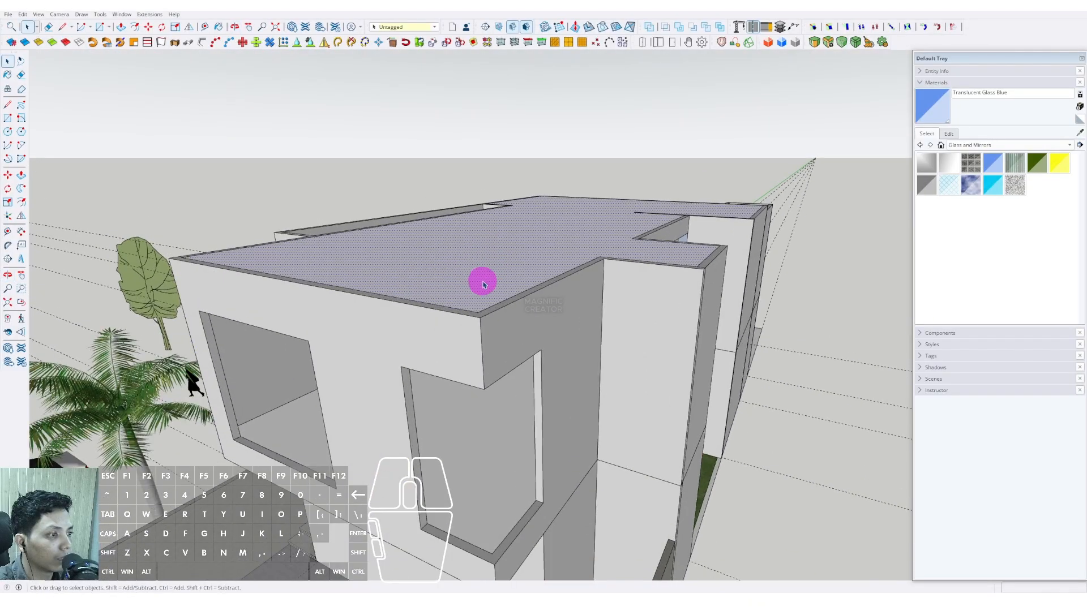
{"action": "left_click", "coordinate": [479, 269]}
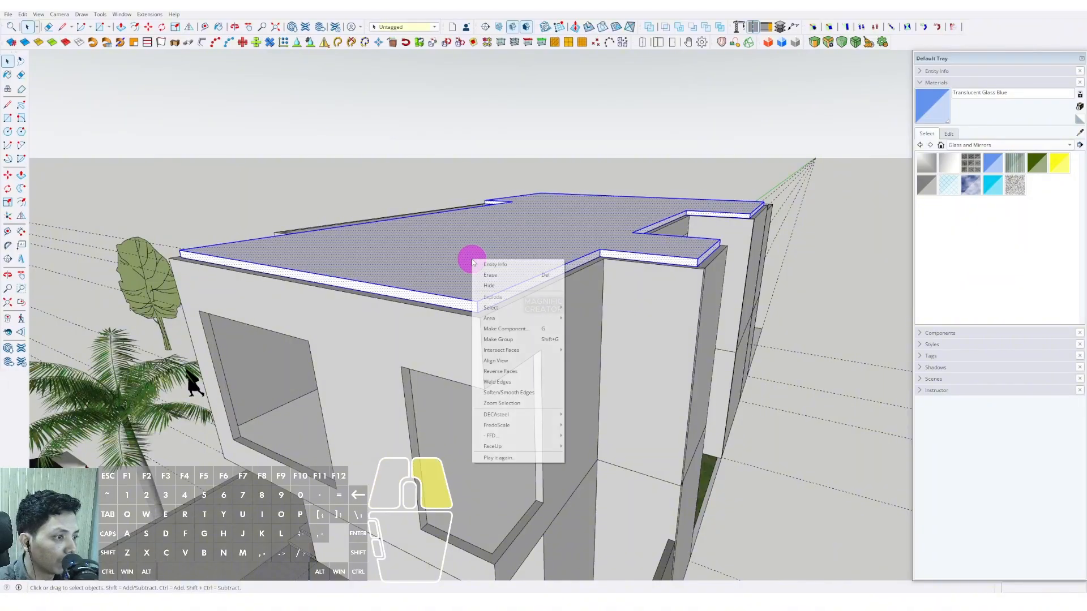
{"action": "left_click", "coordinate": [501, 340]}
Inside the wall groups along the front and side, Push/Pull the top faces up to the roof slab's top
{"action": "middle_click_drag", "start_coordinate": [500, 341], "coordinate": [552, 359]}
{"action": "middle_click_drag", "start_coordinate": [614, 375], "coordinate": [549, 401]}
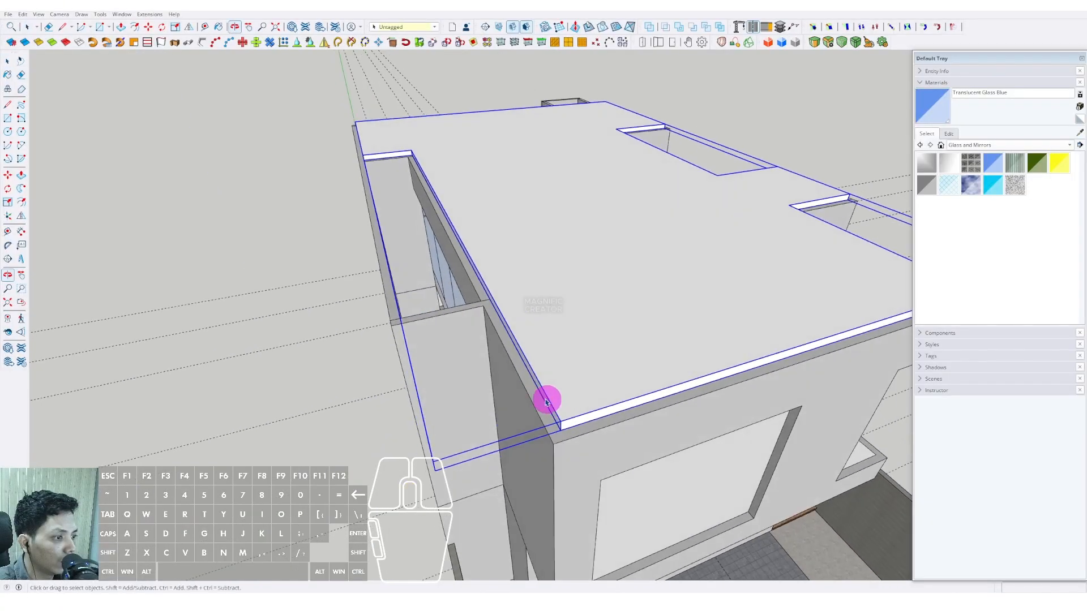
{"action": "double_click", "coordinate": [490, 349]}
{"action": "triple_click", "coordinate": [491, 348]}
{"action": "scroll", "coordinate": [508, 341], "scroll_direction": "up", "scroll_amount": 3}
{"action": "left_click", "coordinate": [508, 341]}
{"action": "middle_click_drag", "start_coordinate": [503, 323], "coordinate": [626, 371]}
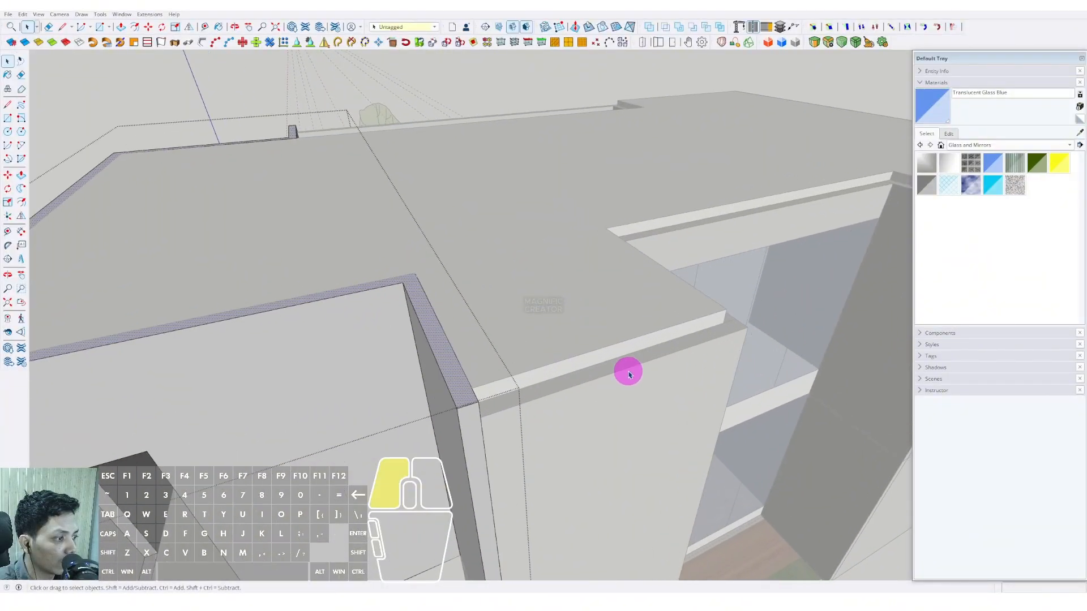
{"action": "key", "text": "p"}
{"action": "left_click", "coordinate": [656, 354]}
{"action": "mouse_move", "coordinate": [646, 333]}
{"action": "middle_mouse_down"}
{"action": "mouse_move", "coordinate": [583, 333]}
{"action": "mouse_move", "coordinate": [634, 333]}
{"action": "middle_mouse_up"}
{"action": "left_click", "coordinate": [634, 332]}
Push/Pull the top face of the wall beside the glazed recess up to the roof slab's top
{"action": "middle_click_drag", "start_coordinate": [604, 297], "coordinate": [696, 374]}
{"action": "key", "text": "p"}
{"action": "key", "text": "space"}
{"action": "left_click", "coordinate": [696, 372]}
{"action": "double_click", "coordinate": [697, 358]}
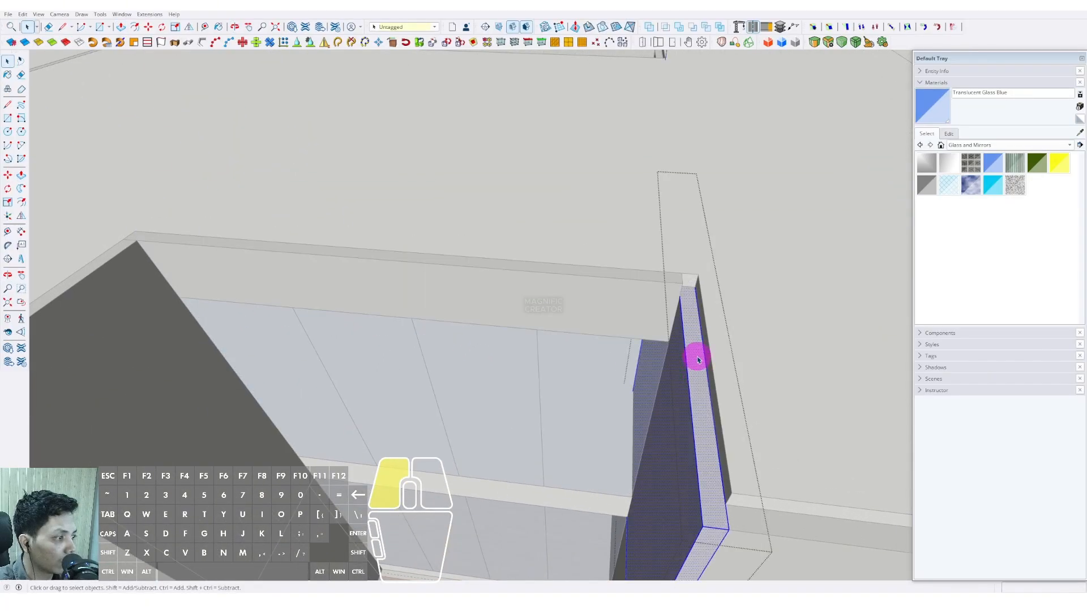
{"action": "key", "text": "p"}
{"action": "left_click_drag", "start_coordinate": [697, 357], "coordinate": [757, 335]}
{"action": "key", "text": "space"}
Raise the rear partition and rear wall tops to the roof slab's top, and leave the group
{"action": "middle_click_drag", "start_coordinate": [756, 335], "coordinate": [600, 371]}
{"action": "left_click", "coordinate": [600, 371]}
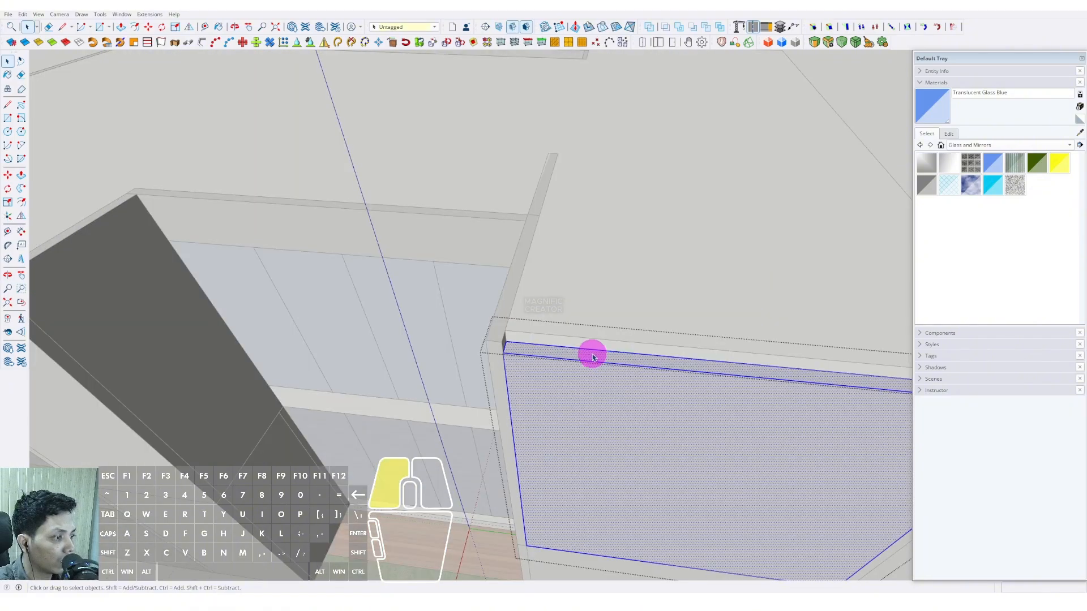
{"action": "middle_click_drag", "start_coordinate": [623, 325], "coordinate": [653, 357]}
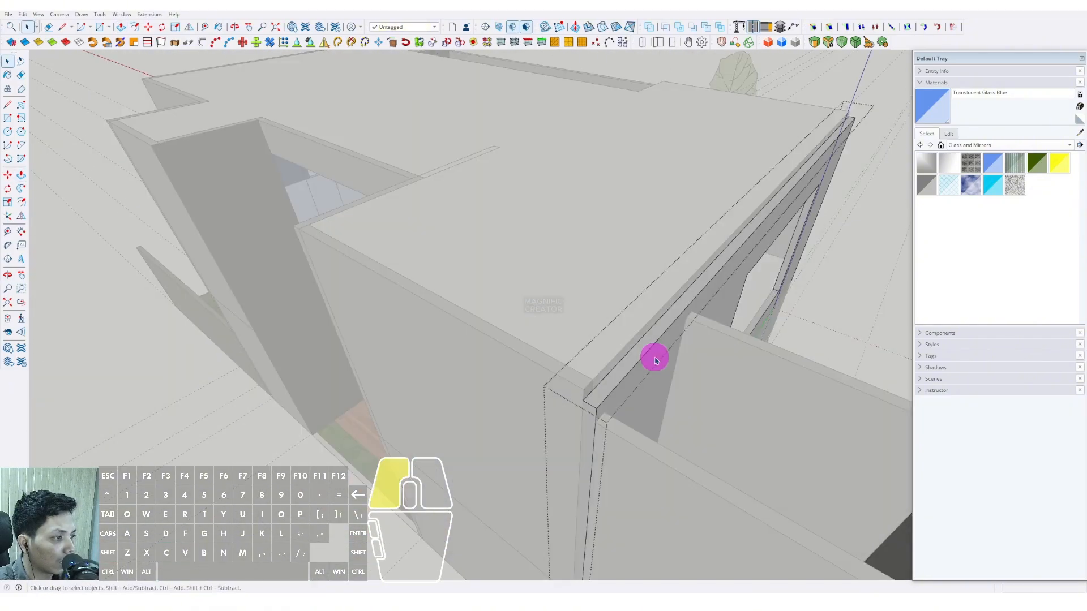
{"action": "left_click", "coordinate": [656, 342]}
{"action": "scroll", "coordinate": [661, 328], "scroll_direction": "down", "scroll_amount": 3}
Draw a rectangle between the inner wall-top corners of the small rear projection and select its face
{"action": "middle_click_drag", "start_coordinate": [614, 299], "coordinate": [774, 286]}
{"action": "left_click", "coordinate": [766, 330]}
{"action": "middle_click_drag", "start_coordinate": [764, 330], "coordinate": [405, 339]}
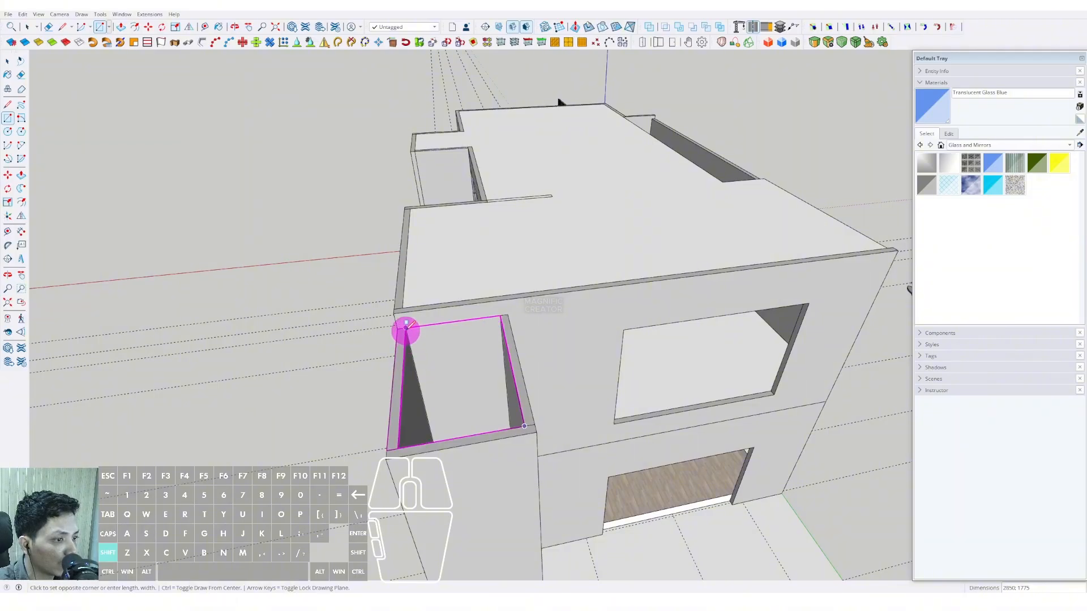
{"action": "left_click", "coordinate": [406, 328]}
{"action": "key", "text": "space"}
{"action": "middle_click_drag", "start_coordinate": [473, 373], "coordinate": [364, 325]}
{"action": "scroll", "coordinate": [429, 305], "scroll_direction": "up", "scroll_amount": 2}
{"action": "left_click", "coordinate": [430, 304]}
{"action": "scroll", "coordinate": [453, 300], "scroll_direction": "up", "scroll_amount": 1}
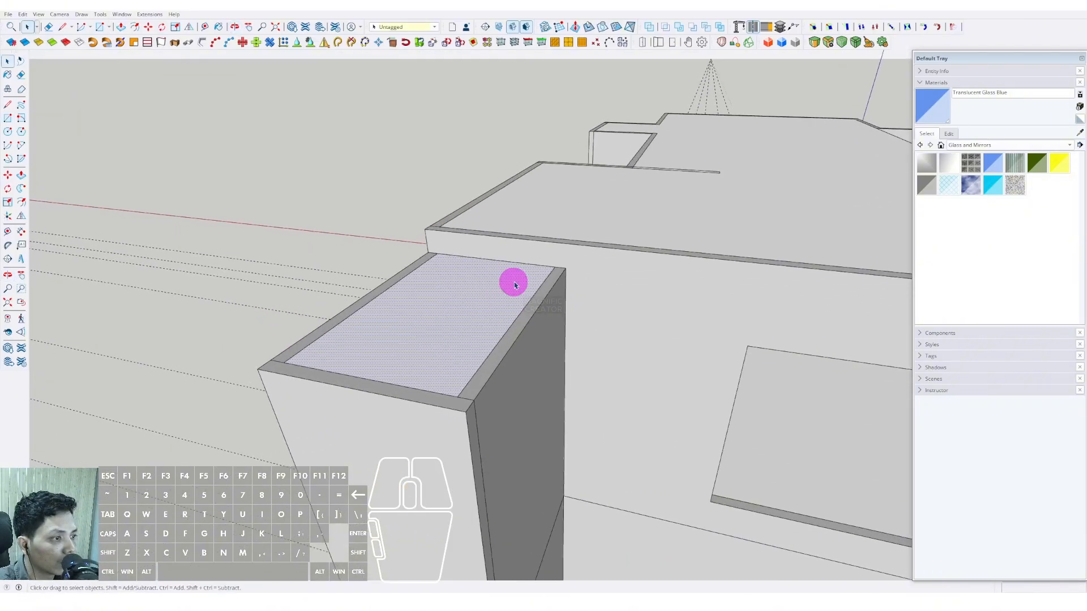
Push/Pull the small rear projection's roof face up by 150 mm and make the slab a group
{"action": "key", "text": "p"}
{"action": "left_click", "coordinate": [515, 285]}
{"action": "left_click", "coordinate": [517, 252]}
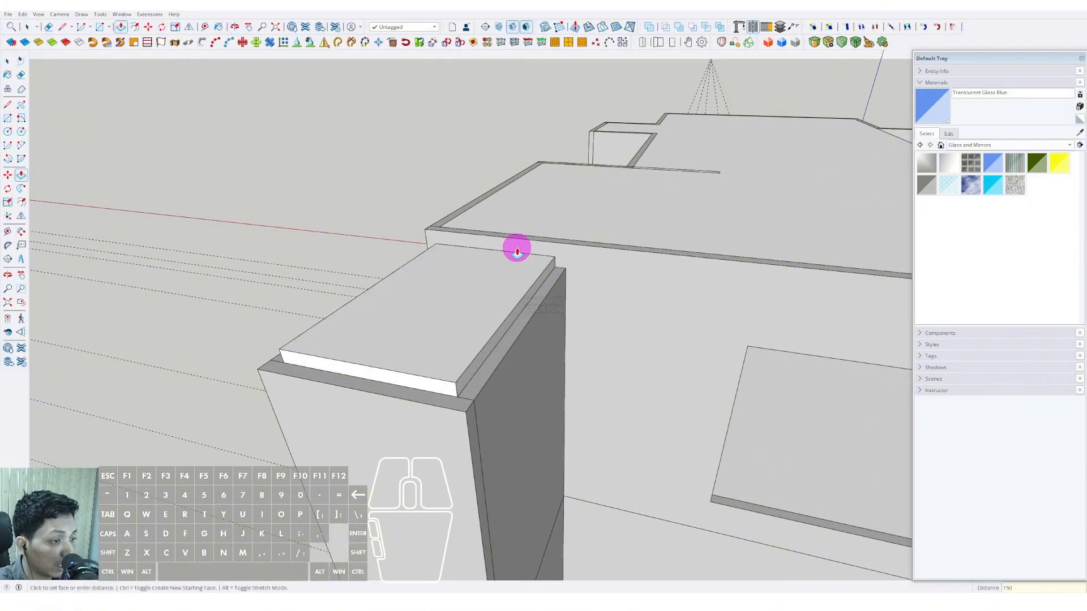
{"action": "key", "text": "space"}
{"action": "triple_click", "coordinate": [500, 274]}
{"action": "right_click", "coordinate": [500, 274]}
{"action": "left_click", "coordinate": [529, 354]}
Move the small roof slab down by 75 mm so it sits level with the surrounding wall tops
{"action": "scroll", "coordinate": [521, 296], "scroll_direction": "up", "scroll_amount": 3}
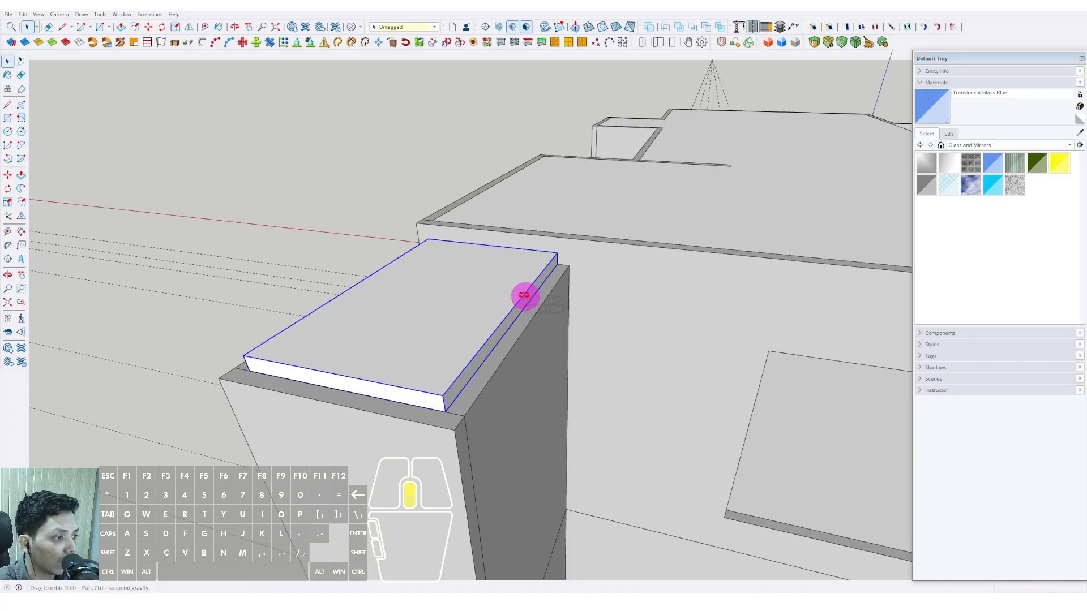
{"action": "key", "text": "m"}
{"action": "key", "text": "shift"}
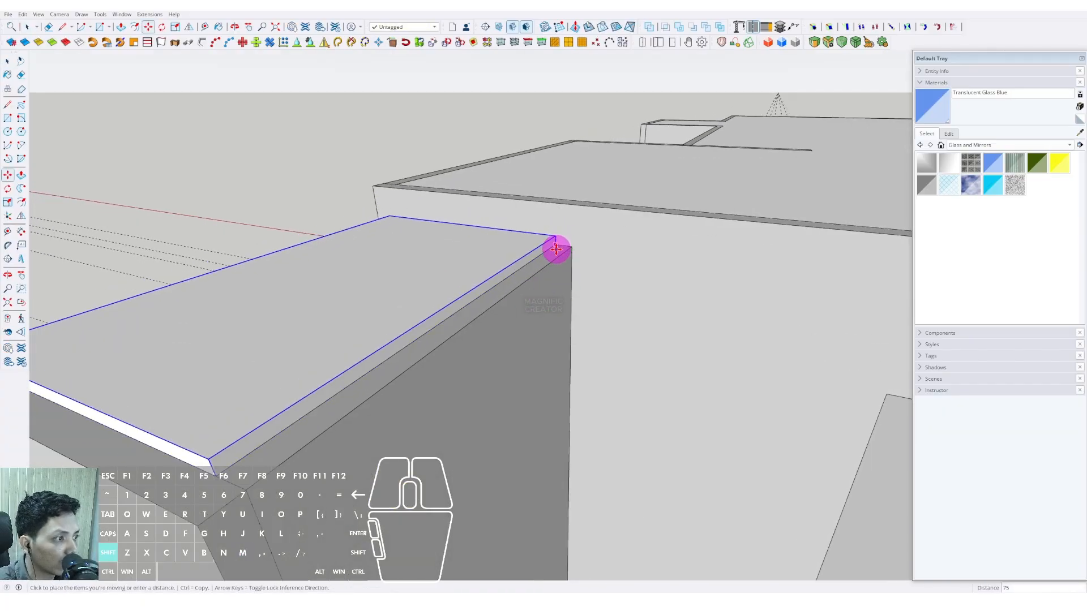
{"action": "key", "text": "space"}
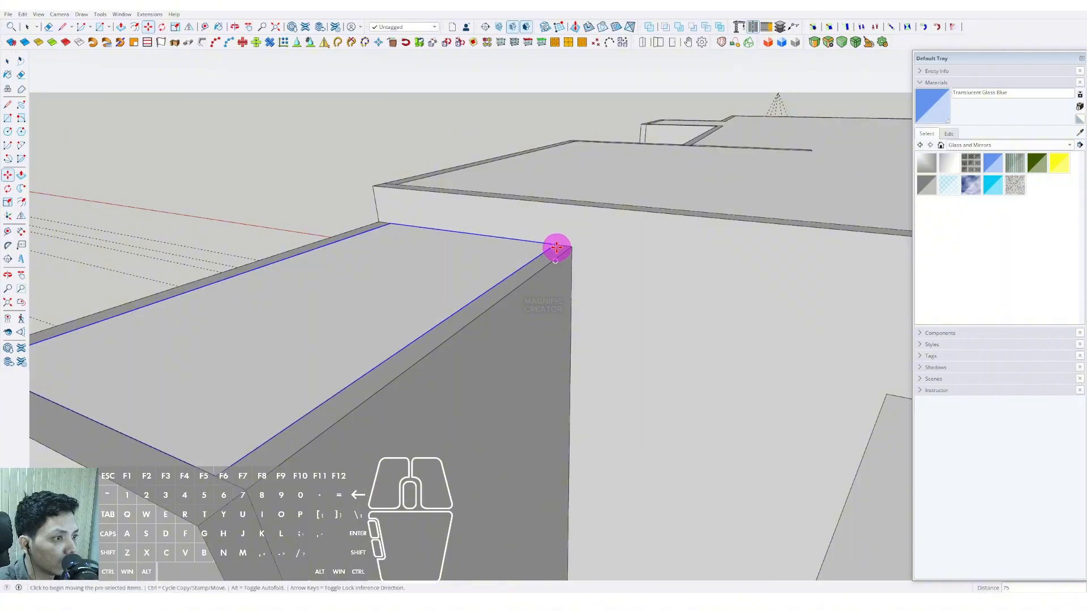
Inside the group of the wall above the side void's glazing, Push/Pull its top up to the roof slab's top
{"action": "middle_click_drag", "start_coordinate": [555, 245], "coordinate": [422, 305]}
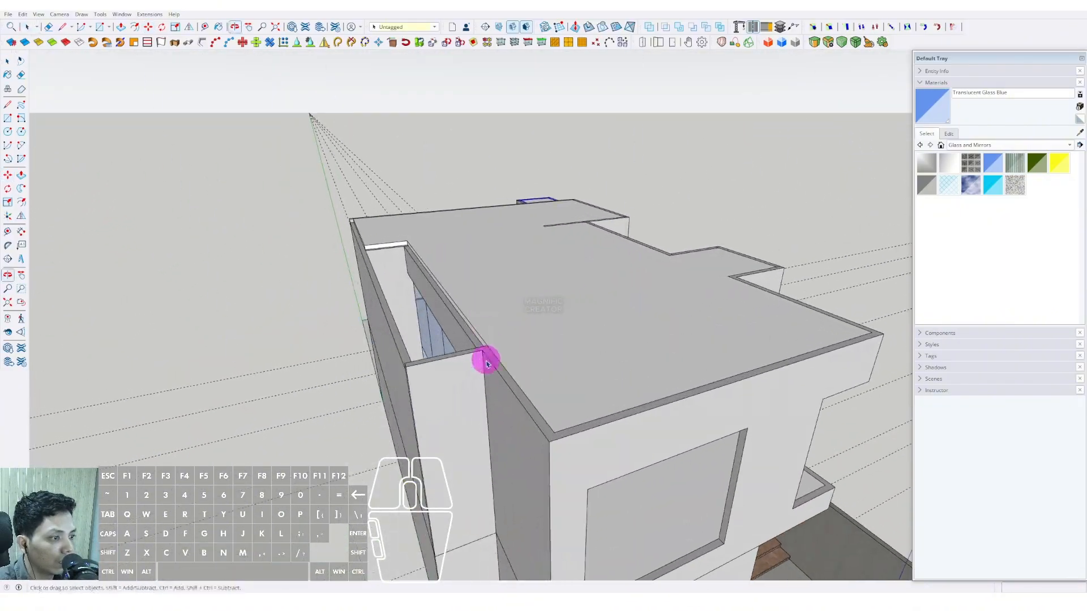
{"action": "middle_click_drag", "start_coordinate": [485, 359], "coordinate": [481, 315]}
{"action": "scroll", "coordinate": [480, 315], "scroll_direction": "up", "scroll_amount": 5}
{"action": "double_click", "coordinate": [459, 310]}
{"action": "left_click", "coordinate": [459, 310]}
{"action": "scroll", "coordinate": [456, 310], "scroll_direction": "up", "scroll_amount": 3}
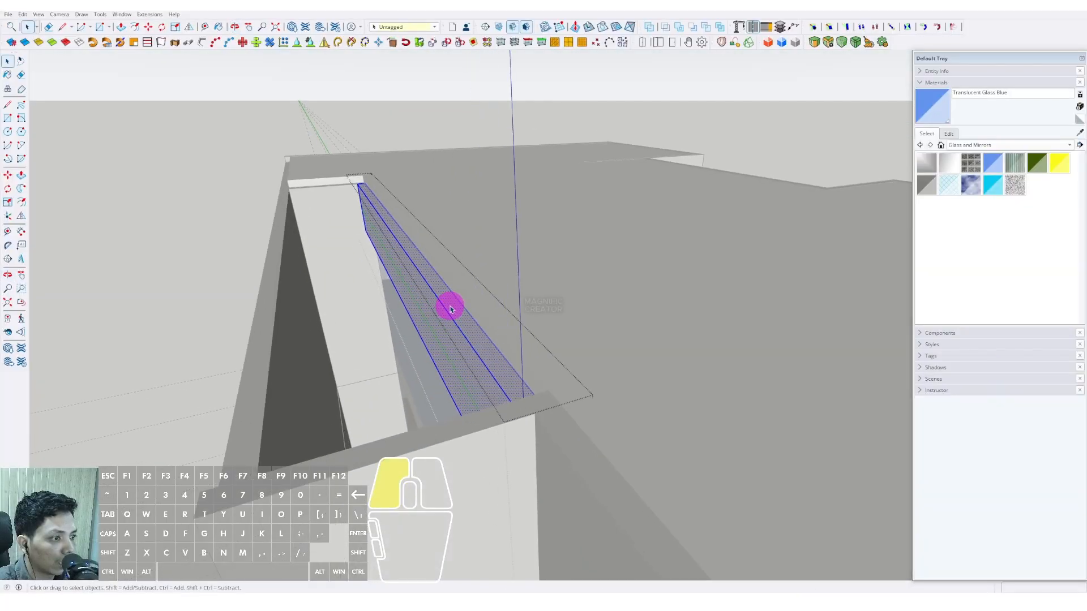
{"action": "left_click", "coordinate": [474, 273]}
{"action": "key", "text": "space"}
Push/Pull the top of the short end wall of the side void up to the roof slab's top
{"action": "middle_click_drag", "start_coordinate": [433, 288], "coordinate": [532, 374]}
{"action": "scroll", "coordinate": [482, 339], "scroll_direction": "up", "scroll_amount": 4}
{"action": "triple_click", "coordinate": [371, 224]}
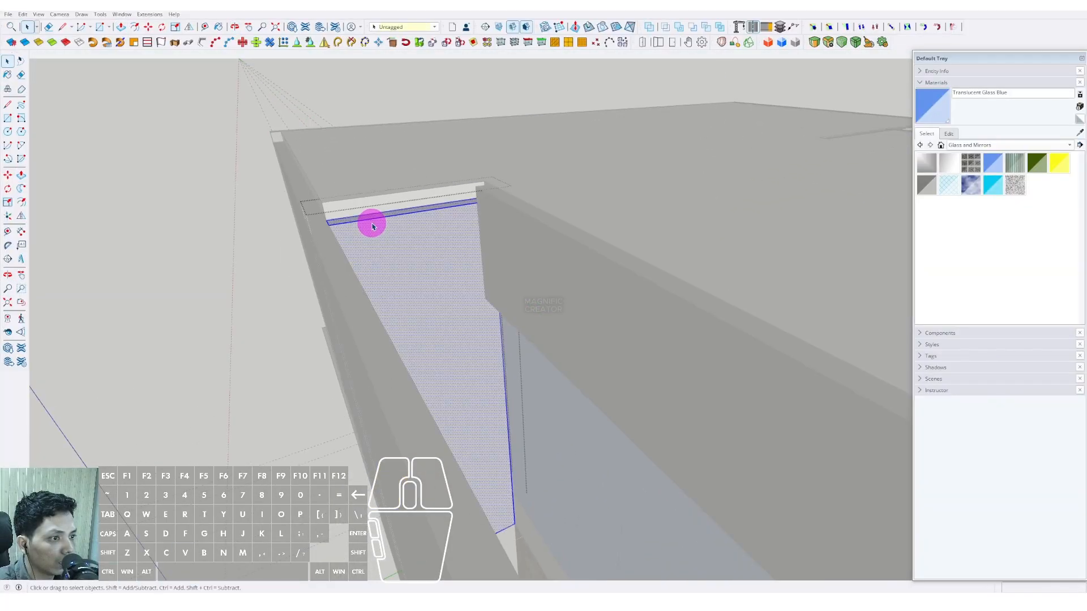
{"action": "middle_click_drag", "start_coordinate": [371, 223], "coordinate": [557, 318]}
{"action": "scroll", "coordinate": [557, 318], "scroll_direction": "up", "scroll_amount": 2}
{"action": "key", "text": "space"}
Push/Pull the outer side wall's top face level with the roof slab, and leave its group
{"action": "middle_click_drag", "start_coordinate": [525, 279], "coordinate": [453, 349]}
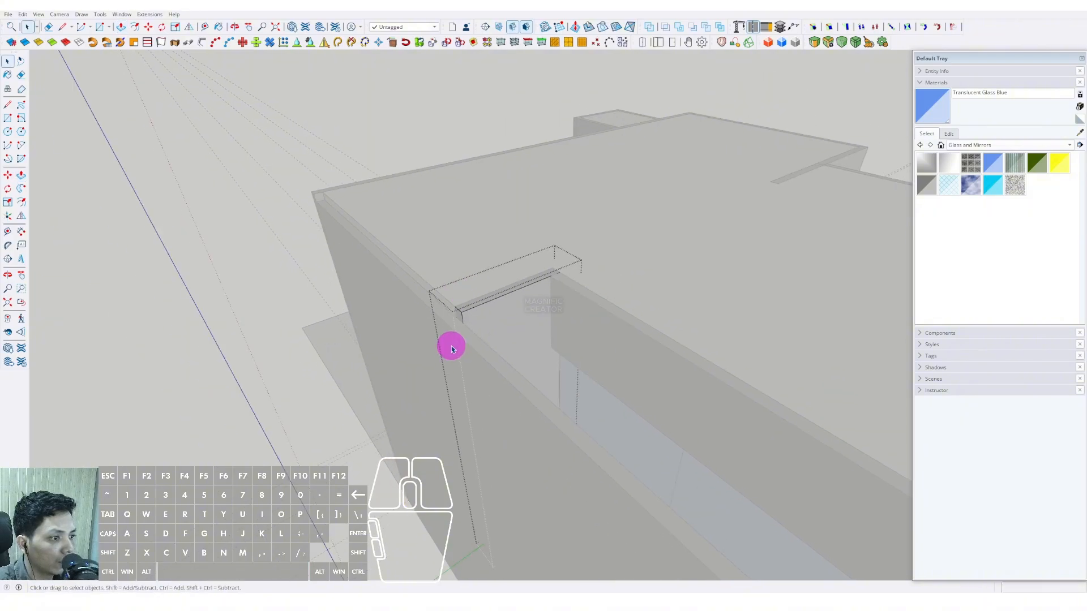
{"action": "middle_click_drag", "start_coordinate": [418, 313], "coordinate": [424, 297]}
{"action": "key", "text": "v"}
{"action": "key", "text": "space"}
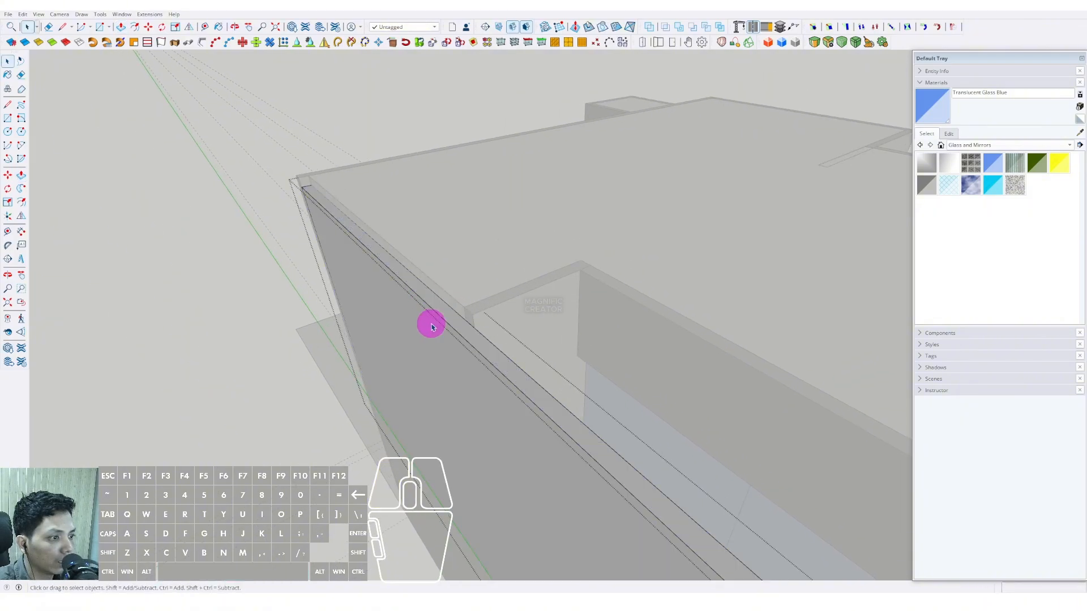
{"action": "scroll", "coordinate": [438, 310], "scroll_direction": "up", "scroll_amount": 2}
{"action": "scroll", "coordinate": [301, 267], "scroll_direction": "down", "scroll_amount": 5}
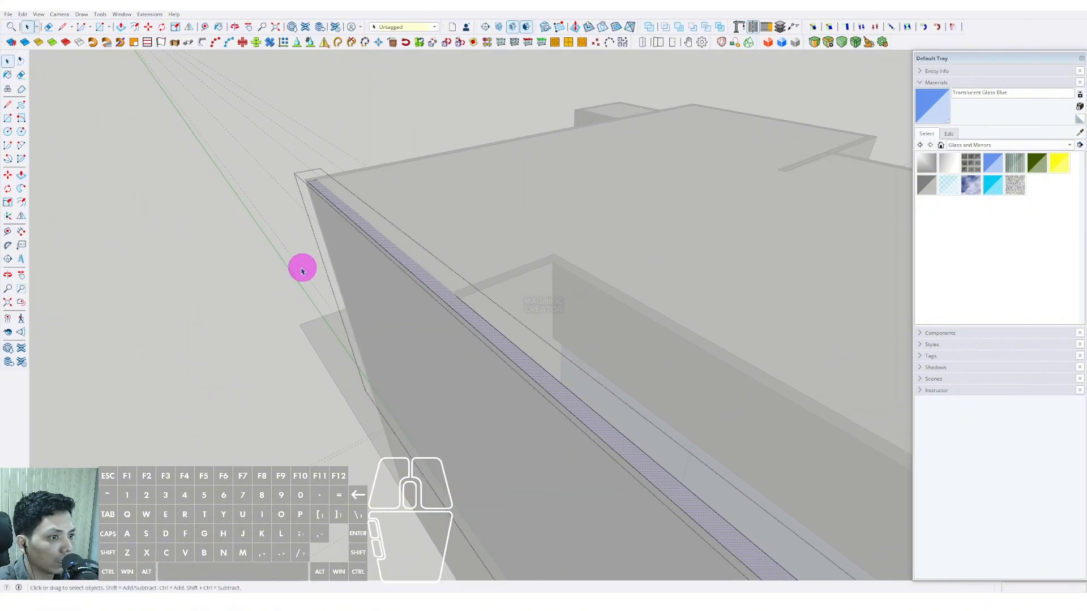
{"action": "middle_click_drag", "start_coordinate": [317, 271], "coordinate": [540, 429]}
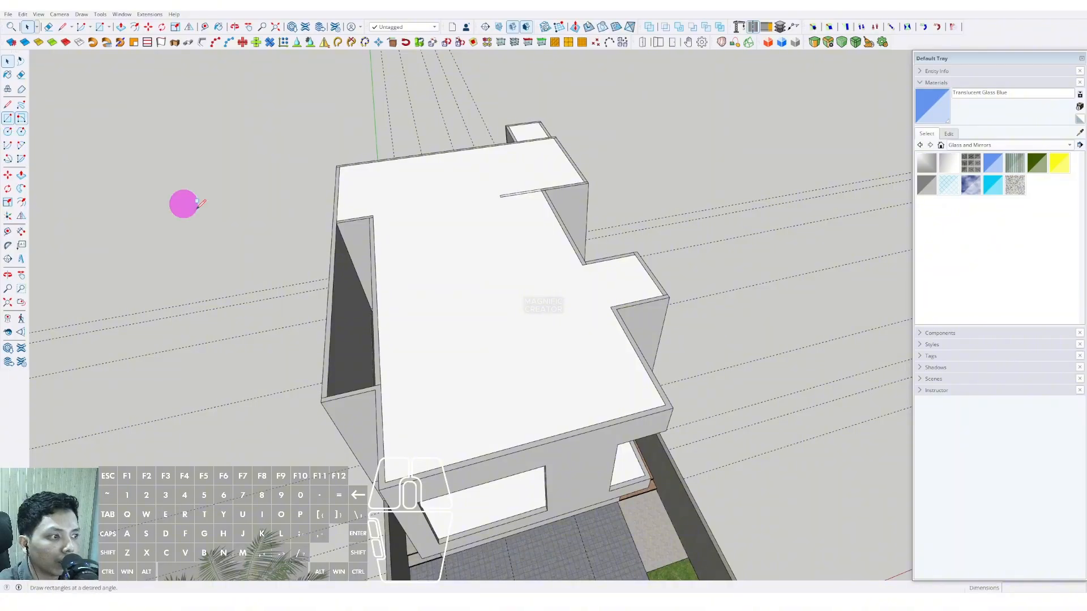
Draw a rectangle 7350 mm wide on the roof slab, from the front corner to the rear edge
{"action": "key", "text": "r"}
{"action": "scroll", "coordinate": [655, 399], "scroll_direction": "up", "scroll_amount": 1}
{"action": "left_click", "coordinate": [659, 399]}
{"action": "middle_click_drag", "start_coordinate": [414, 319], "coordinate": [450, 339]}
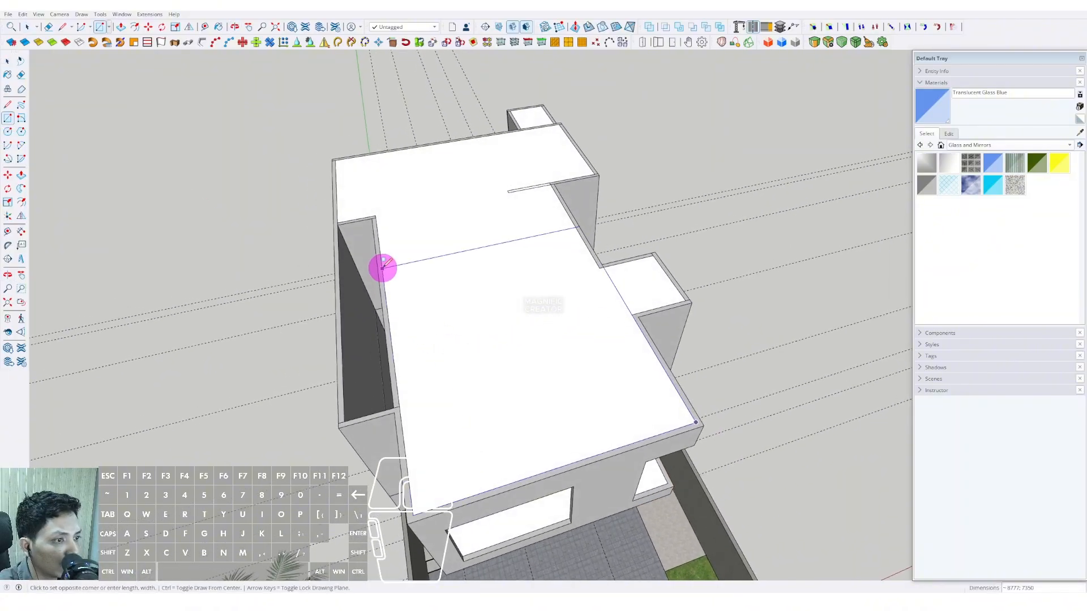
{"action": "middle_click_drag", "start_coordinate": [379, 225], "coordinate": [390, 266], "text": "shift"}
{"action": "scroll", "coordinate": [485, 254], "scroll_direction": "up", "scroll_amount": 1, "text": "shift"}
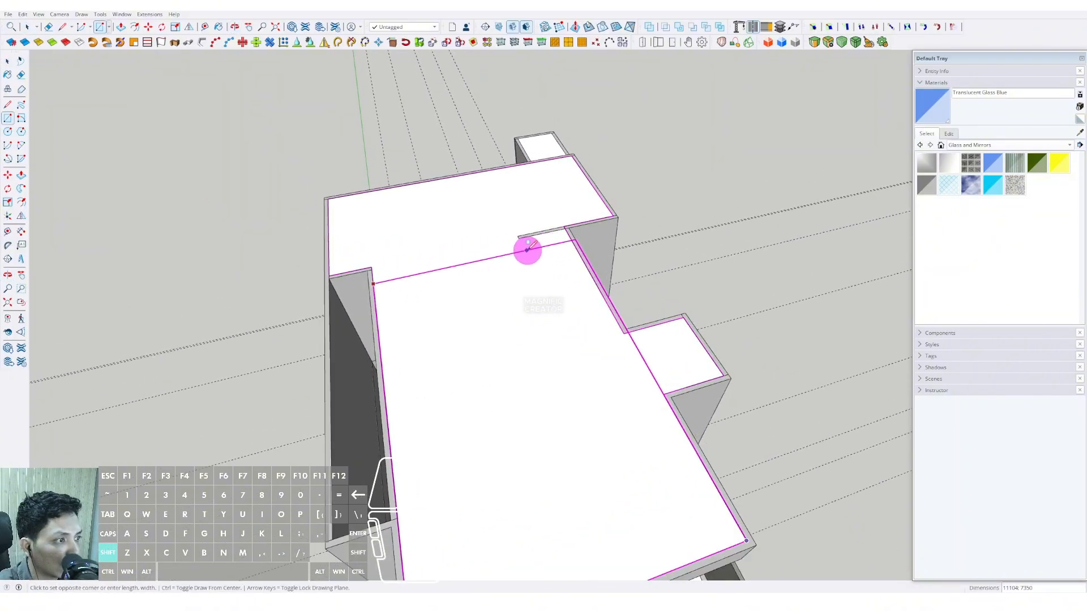
{"action": "left_click", "coordinate": [463, 174], "text": "shift"}
{"action": "key", "text": "space"}
{"action": "scroll", "coordinate": [544, 351], "scroll_direction": "down", "scroll_amount": 1}
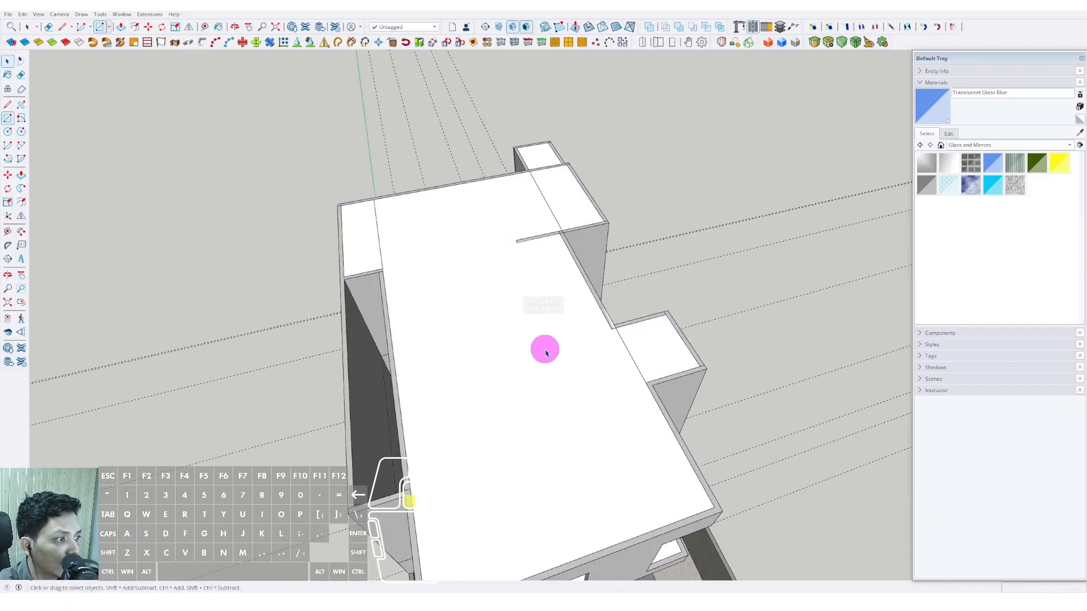
Offset the roof rectangle's outline 700 mm inward
{"action": "middle_click_drag", "start_coordinate": [545, 351], "coordinate": [559, 320]}
{"action": "scroll", "coordinate": [559, 320], "scroll_direction": "up", "scroll_amount": 1}
{"action": "middle_click_drag", "start_coordinate": [412, 398], "coordinate": [419, 271]}
{"action": "scroll", "coordinate": [553, 359], "scroll_direction": "up", "scroll_amount": 4}
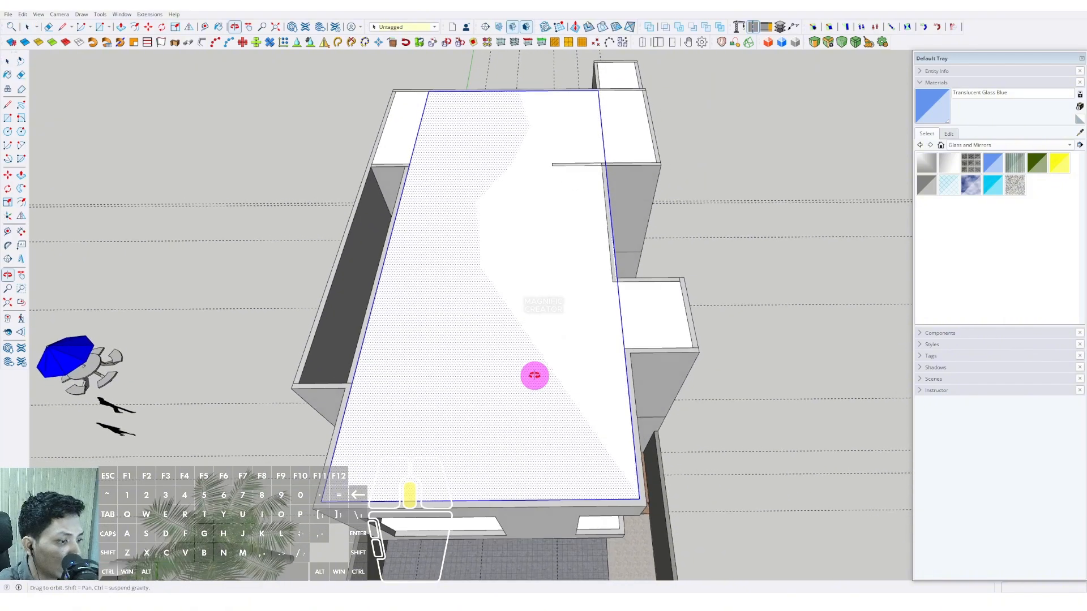
{"action": "left_click", "coordinate": [625, 301]}
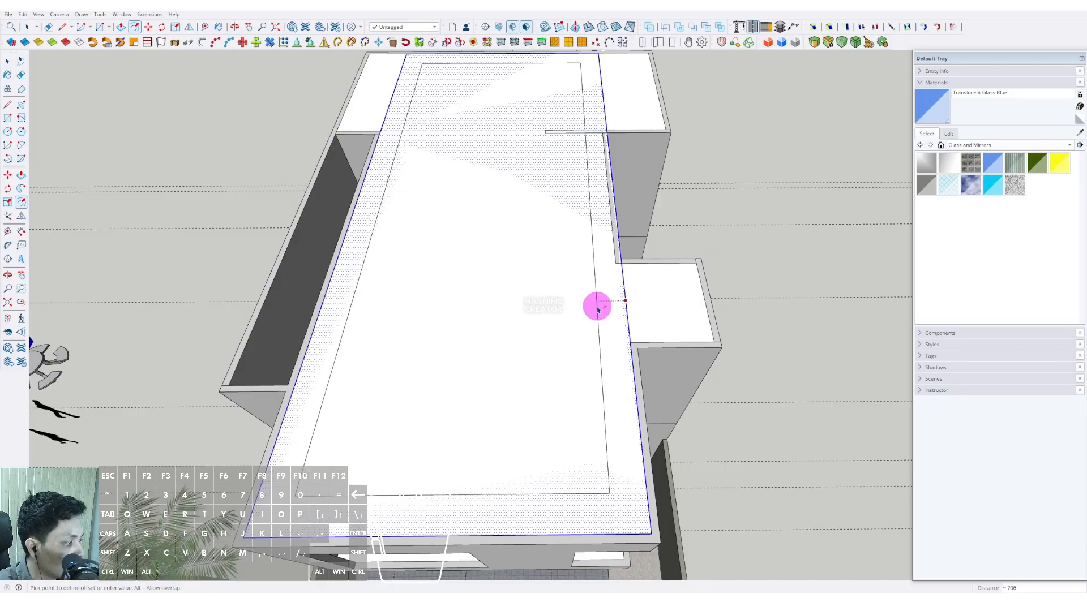
{"action": "type", "text": "700"}
{"action": "key", "text": "Return"}
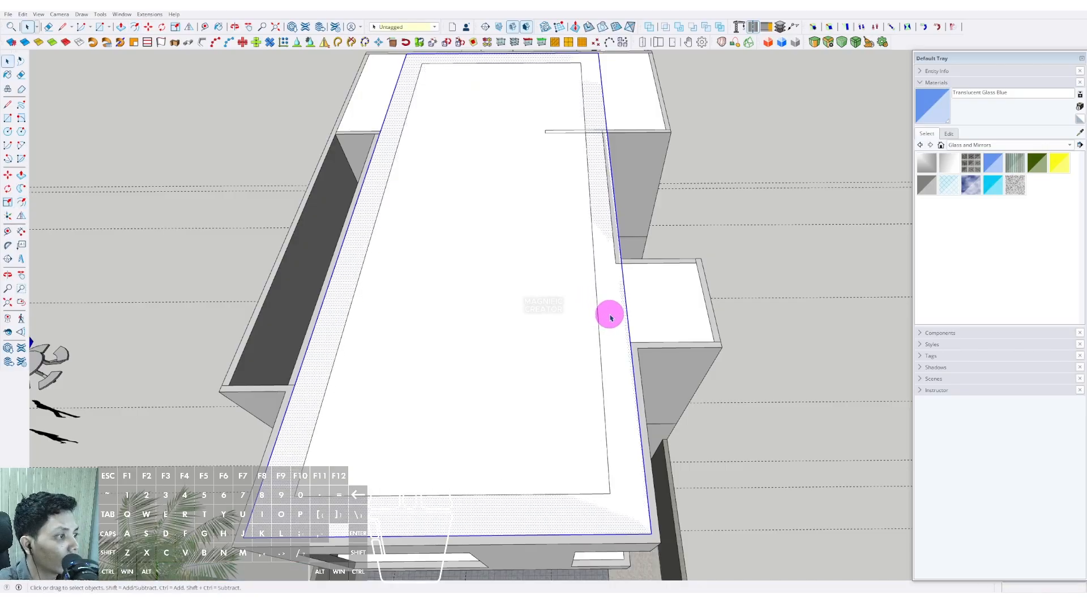
{"action": "middle_click_drag", "start_coordinate": [610, 318], "coordinate": [646, 273]}
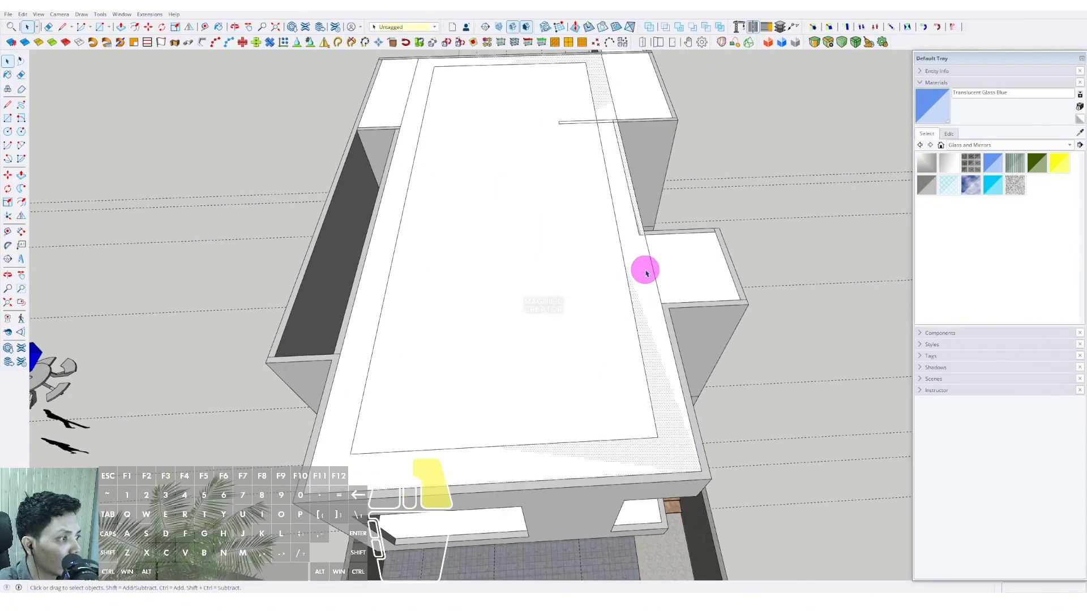
Erase the border face around the offset rectangle together with its outer outline, keeping the inner rectangle
{"action": "right_click", "coordinate": [645, 272]}
{"action": "left_click", "coordinate": [664, 286]}
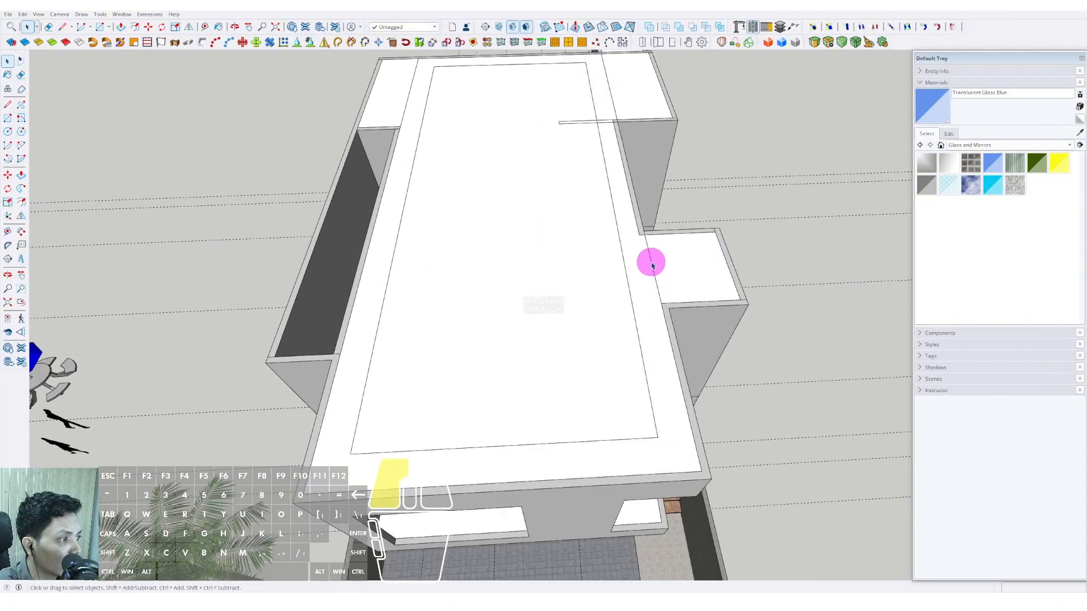
{"action": "middle_click_drag", "start_coordinate": [485, 488], "coordinate": [582, 321]}
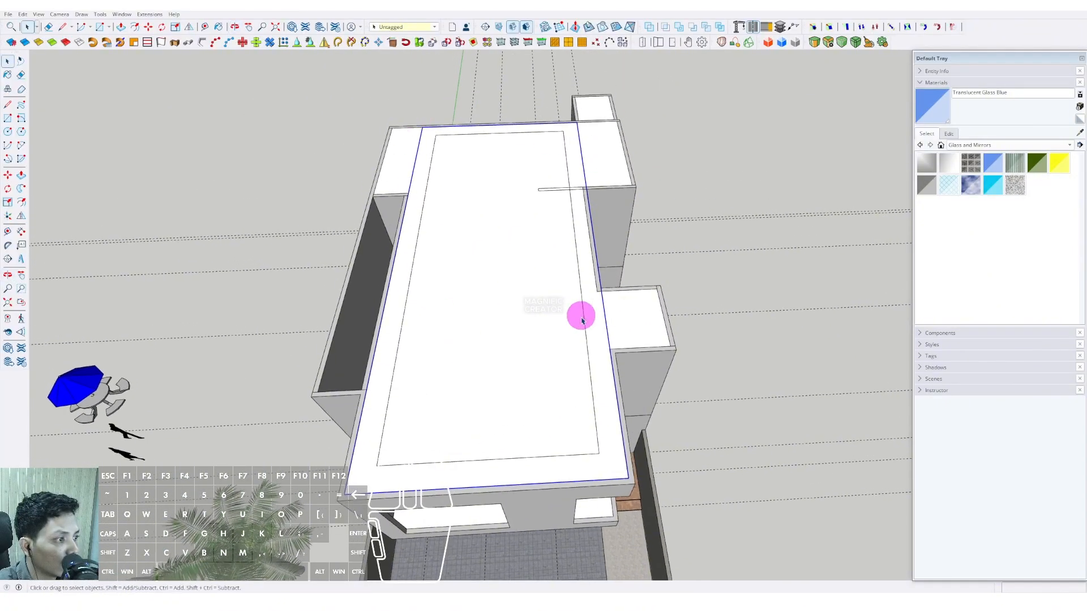
{"action": "scroll", "coordinate": [607, 323], "scroll_direction": "up", "scroll_amount": 3}
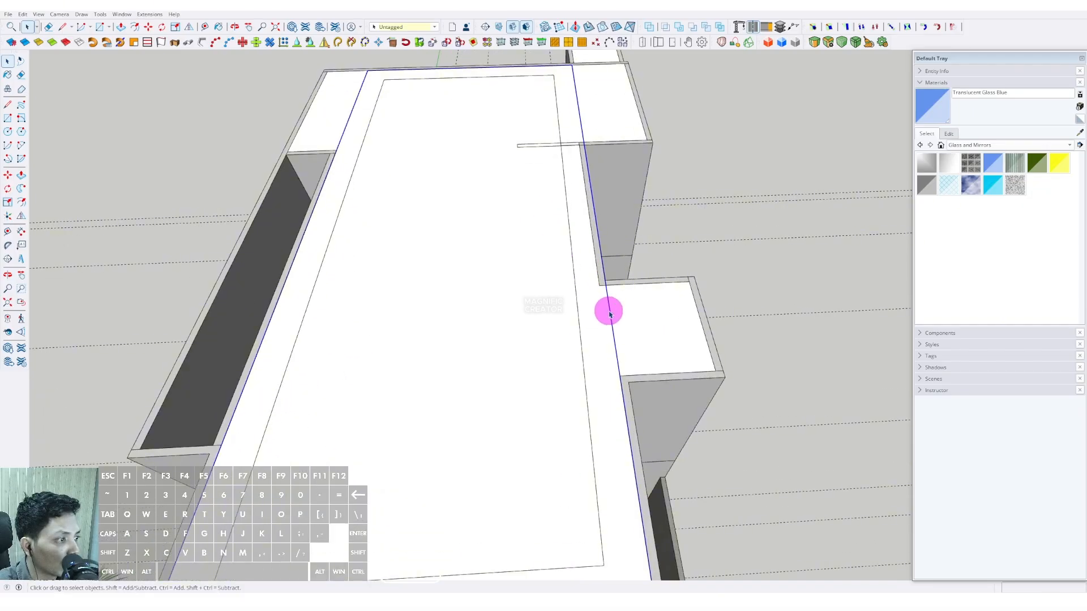
{"action": "scroll", "coordinate": [610, 315], "scroll_direction": "down", "scroll_amount": 3}
{"action": "scroll", "coordinate": [618, 289], "scroll_direction": "up", "scroll_amount": 2}
{"action": "right_click", "coordinate": [619, 280]}
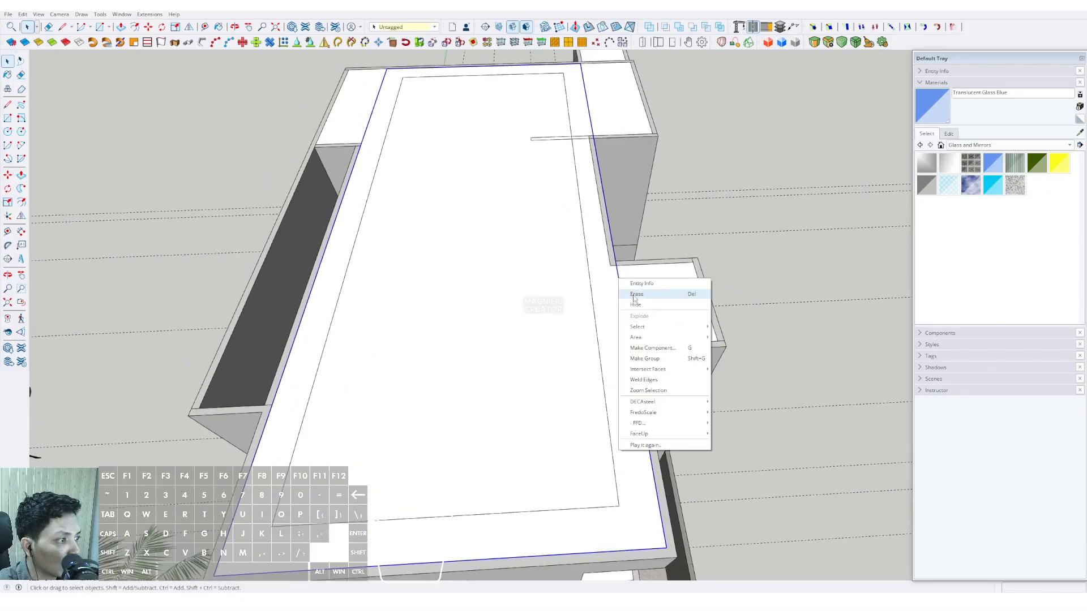
{"action": "left_click", "coordinate": [632, 295]}
Push/Pull the inner rectangle up 800 mm from the roof slab
{"action": "scroll", "coordinate": [575, 334], "scroll_direction": "down", "scroll_amount": 3}
{"action": "middle_click_drag", "start_coordinate": [575, 347], "coordinate": [494, 185]}
{"action": "scroll", "coordinate": [515, 299], "scroll_direction": "up", "scroll_amount": 4}
{"action": "left_click", "coordinate": [474, 269]}
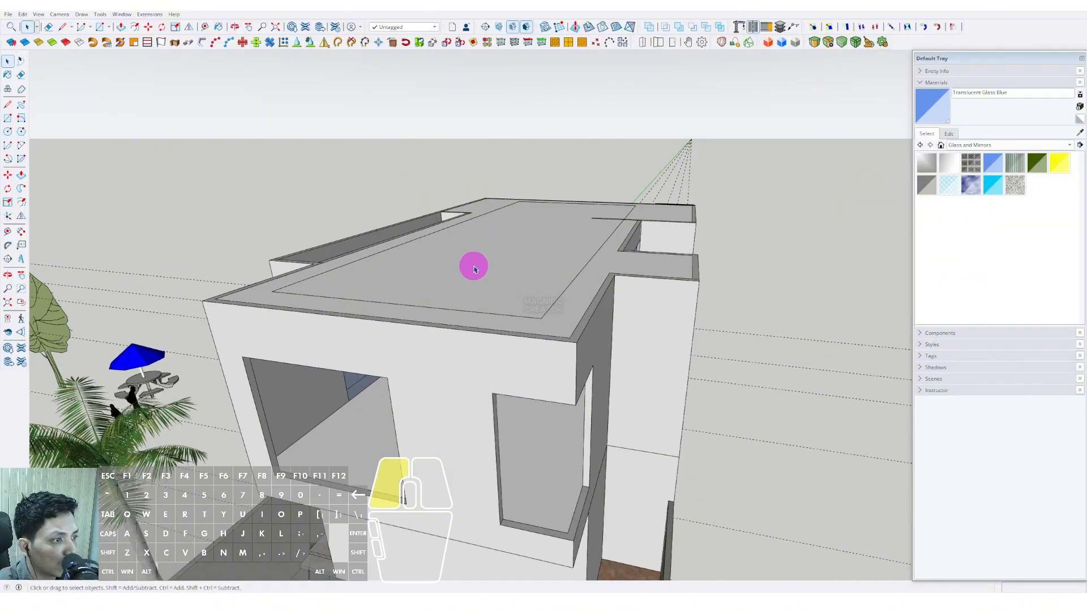
{"action": "scroll", "coordinate": [474, 268], "scroll_direction": "up", "scroll_amount": 1}
{"action": "middle_click_drag", "start_coordinate": [474, 268], "coordinate": [466, 266]}
{"action": "key", "text": "p"}
{"action": "left_click", "coordinate": [468, 267]}
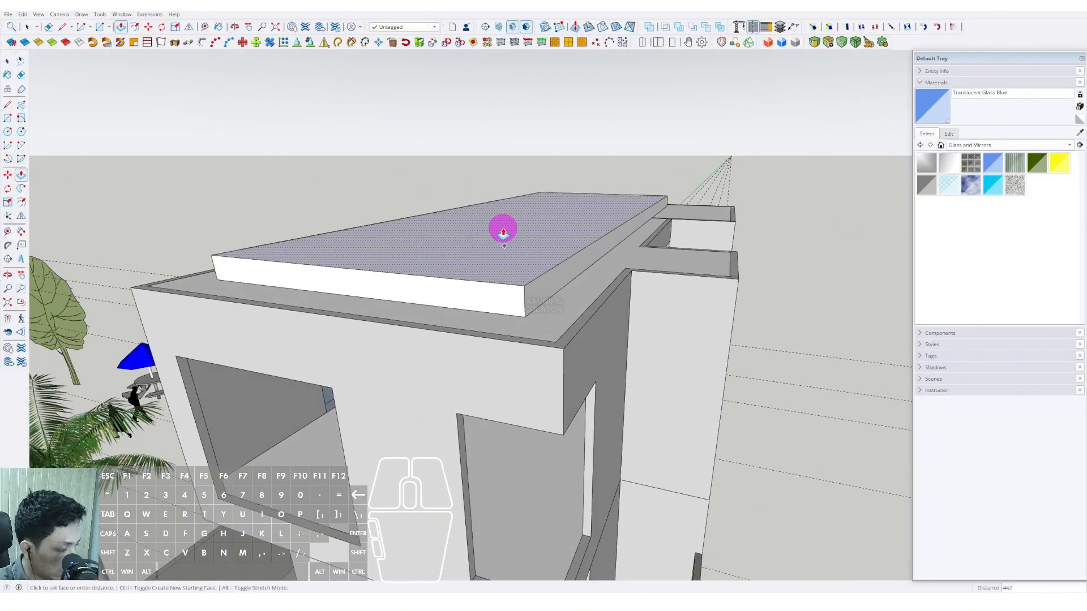
{"action": "type", "text": "800"}
{"action": "key", "text": "Return"}
Offset the raised roof block's top outline 150 mm inward
{"action": "middle_click_drag", "start_coordinate": [503, 230], "coordinate": [475, 308]}
{"action": "scroll", "coordinate": [599, 325], "scroll_direction": "up", "scroll_amount": 3}
{"action": "scroll", "coordinate": [589, 326], "scroll_direction": "down", "scroll_amount": 2}
{"action": "left_click", "coordinate": [589, 326]}
{"action": "scroll", "coordinate": [607, 323], "scroll_direction": "up", "scroll_amount": 2}
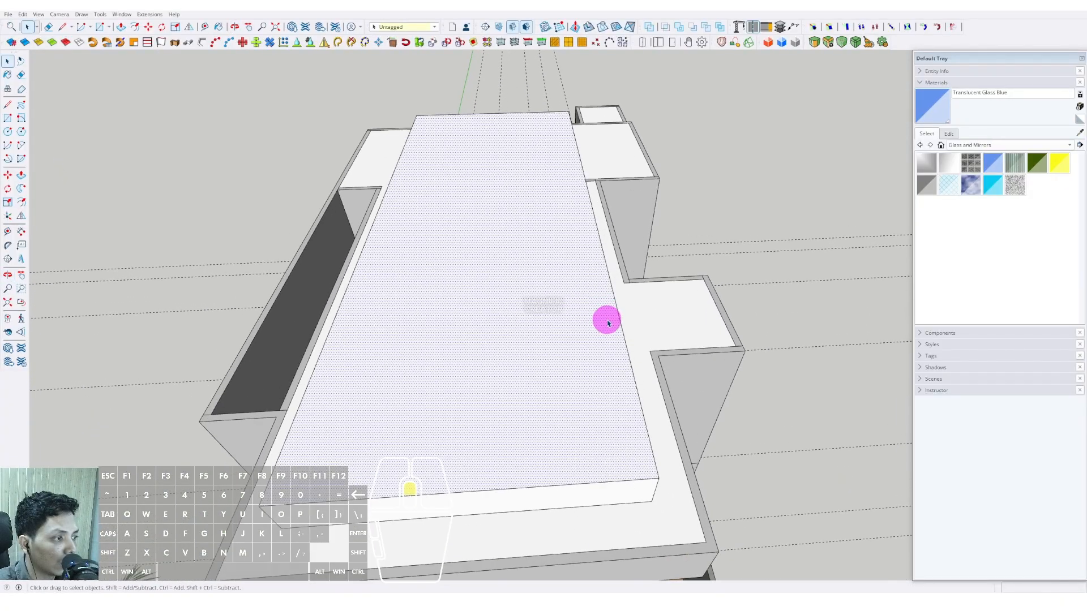
{"action": "type", "text": "150"}
{"action": "key", "text": "Return"}
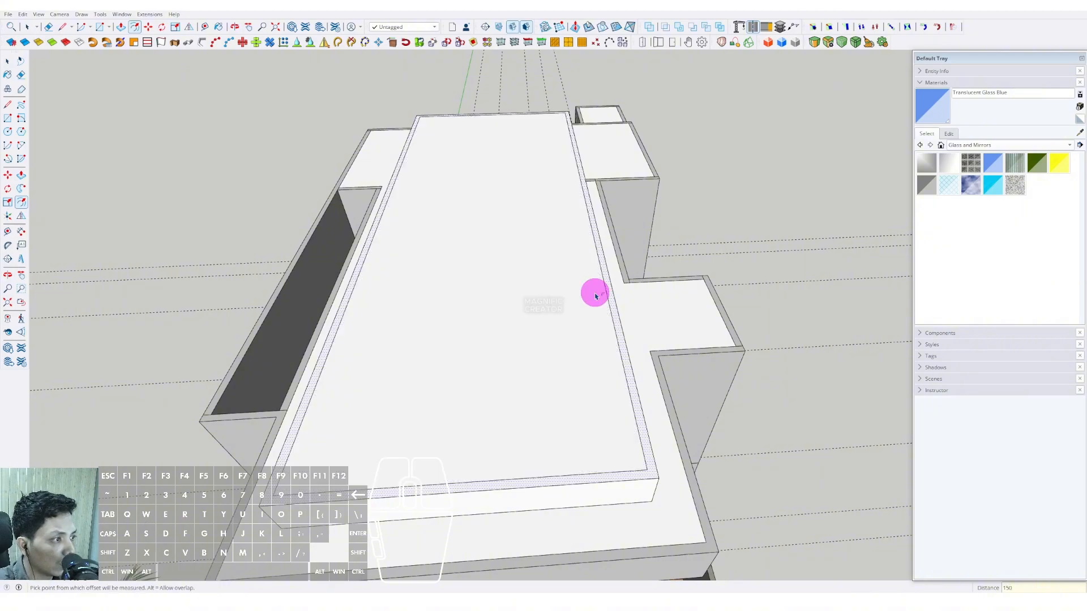
Push/Pull the inner top face down to the roof slab, leaving a hollow parapet ring
{"action": "left_click", "coordinate": [512, 345]}
{"action": "key", "text": "p"}
{"action": "left_click", "coordinate": [514, 345]}
{"action": "left_click", "coordinate": [582, 368]}
{"action": "middle_click_drag", "start_coordinate": [582, 369], "coordinate": [645, 492]}
{"action": "key", "text": "space"}
Inside the roof slab's group, draw a 5650 mm wide rectangle between the parapet's inner corners
{"action": "left_click", "coordinate": [554, 318]}
{"action": "scroll", "coordinate": [691, 515], "scroll_direction": "up", "scroll_amount": 5}
{"action": "key", "text": "r"}
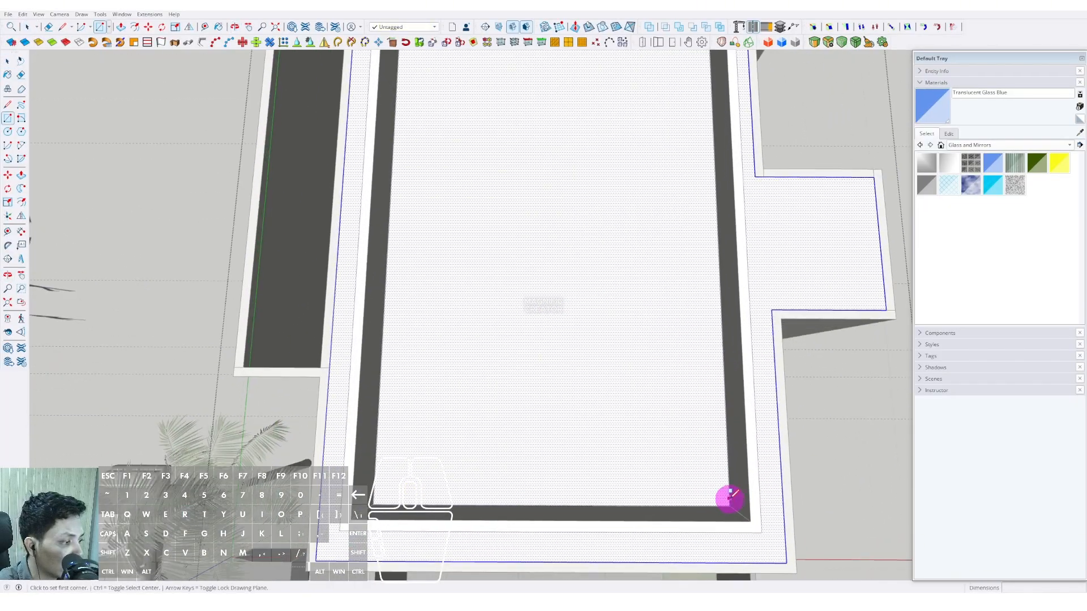
{"action": "scroll", "coordinate": [705, 493], "scroll_direction": "down", "scroll_amount": 5}
{"action": "scroll", "coordinate": [463, 256], "scroll_direction": "up", "scroll_amount": 4}
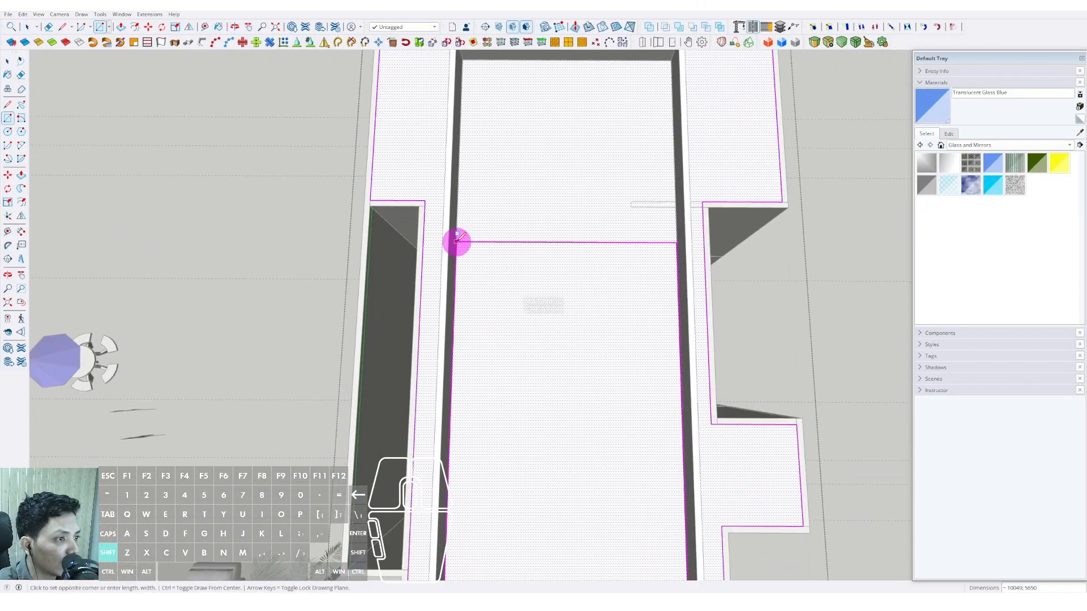
{"action": "scroll", "coordinate": [457, 241], "scroll_direction": "down", "scroll_amount": 3}
{"action": "left_click", "coordinate": [468, 114]}
{"action": "key", "text": "space"}
Push/Pull the rectangle through the roof slab to cut an opening, and leave the slab's group
{"action": "middle_click_drag", "start_coordinate": [502, 293], "coordinate": [574, 378]}
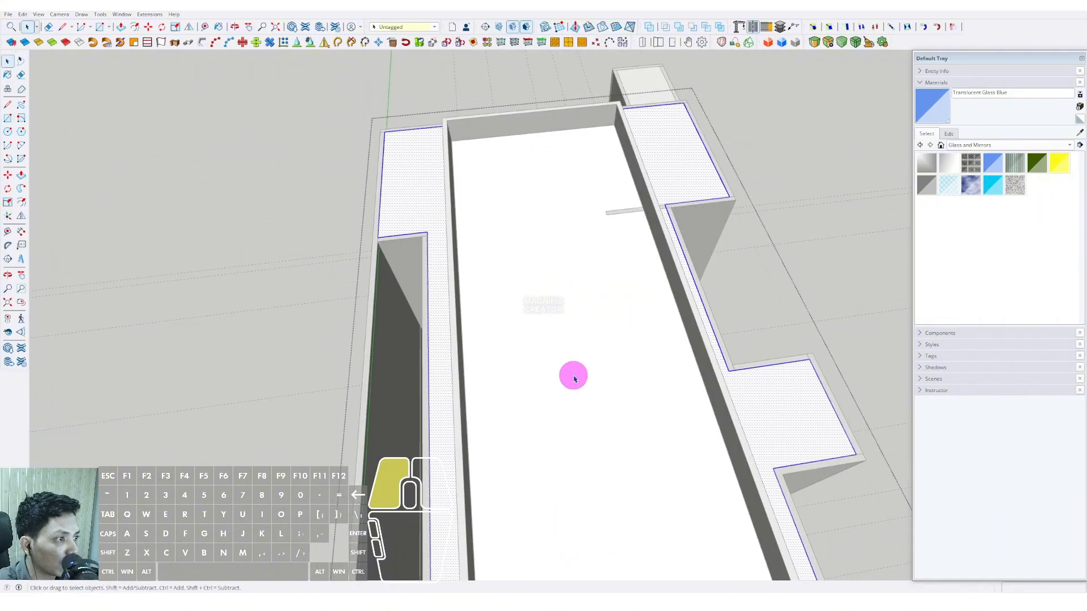
{"action": "key", "text": "p"}
{"action": "left_click", "coordinate": [592, 249]}
{"action": "key", "text": "space"}
{"action": "scroll", "coordinate": [532, 320], "scroll_direction": "down", "scroll_amount": 6}
{"action": "left_click", "coordinate": [723, 212]}
{"action": "scroll", "coordinate": [534, 457], "scroll_direction": "up", "scroll_amount": 2}
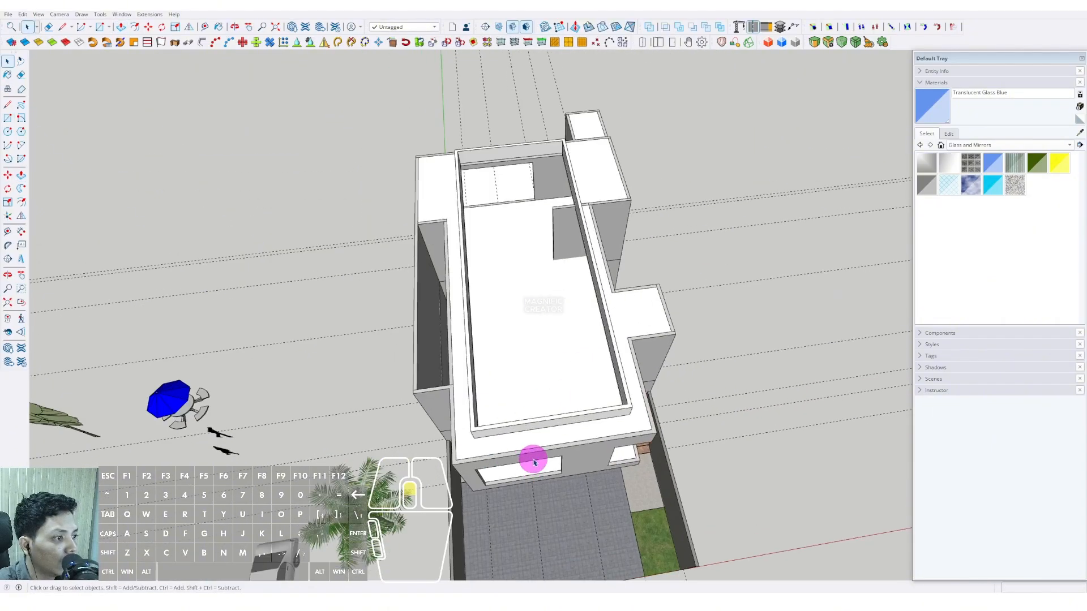
Examine the roof opening, its parapet and the rooms below from several angles
{"action": "middle_click_drag", "start_coordinate": [534, 458], "coordinate": [558, 243]}
{"action": "middle_click_drag", "start_coordinate": [482, 220], "coordinate": [464, 218]}
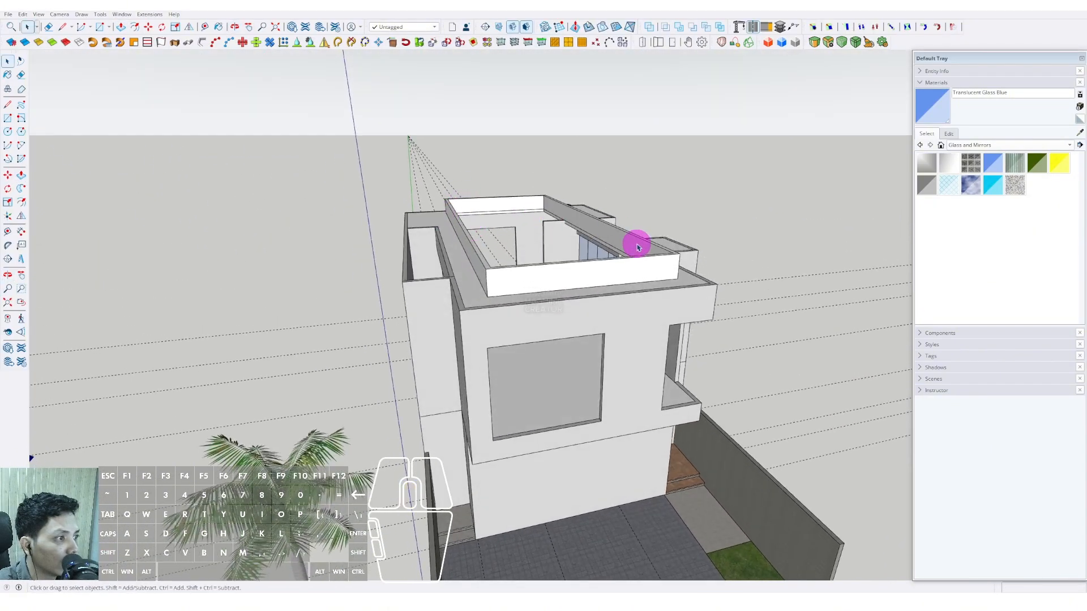
{"action": "middle_click_drag", "start_coordinate": [637, 247], "coordinate": [481, 297]}
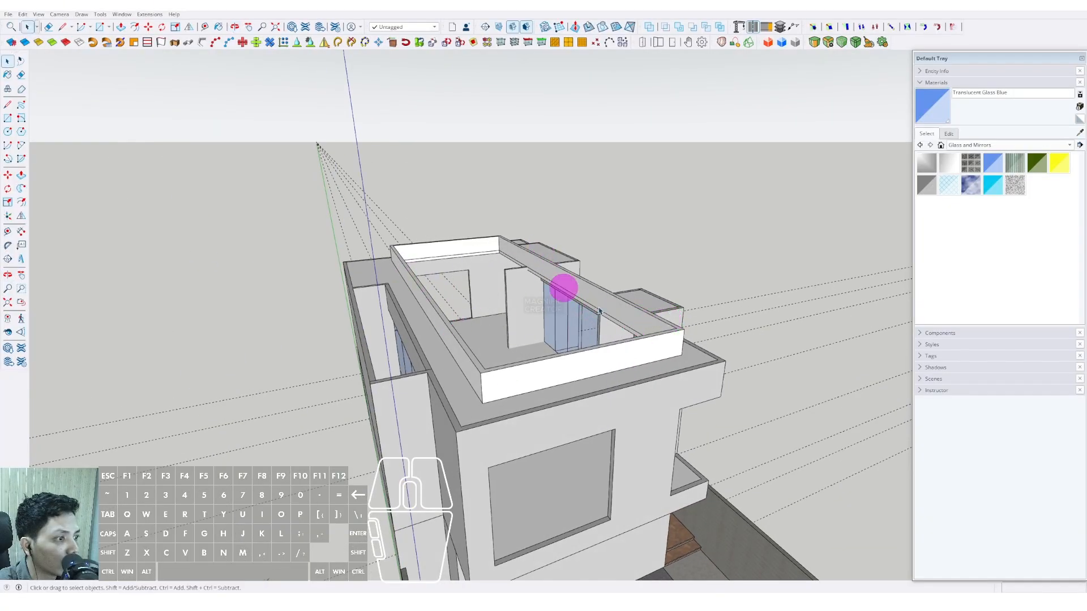
{"action": "middle_click_drag", "start_coordinate": [563, 287], "coordinate": [495, 393]}
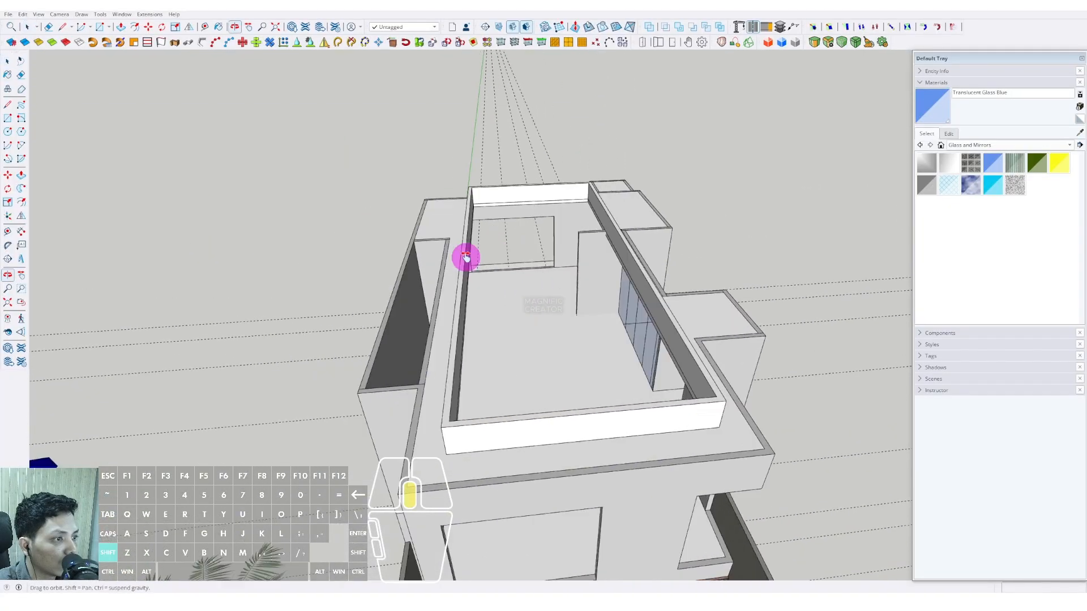
{"action": "middle_click_drag", "start_coordinate": [465, 257], "coordinate": [627, 197]}
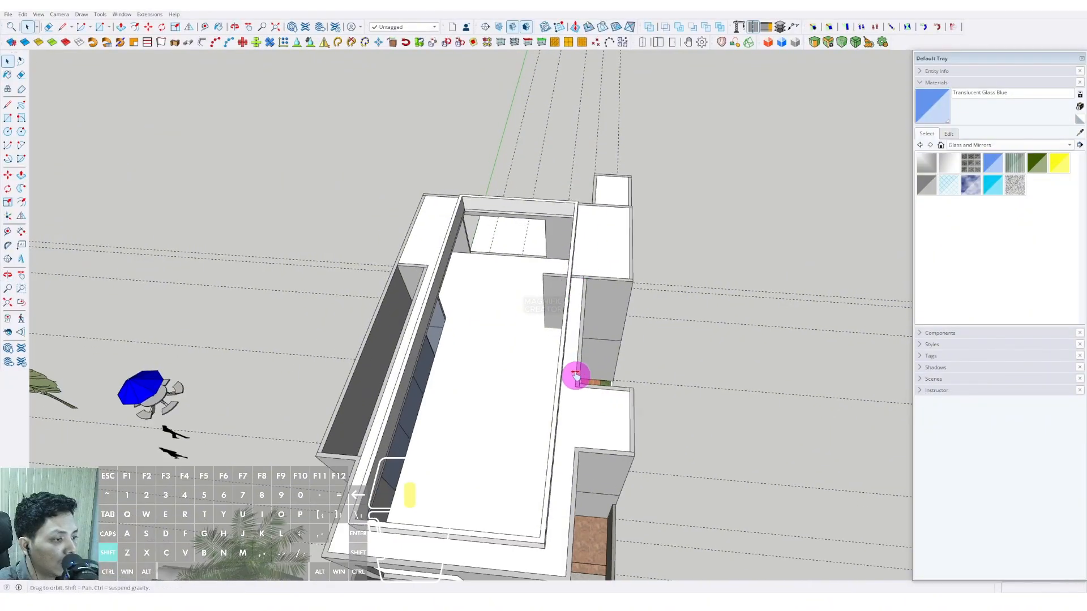
{"action": "middle_click_drag", "start_coordinate": [576, 374], "coordinate": [603, 450]}
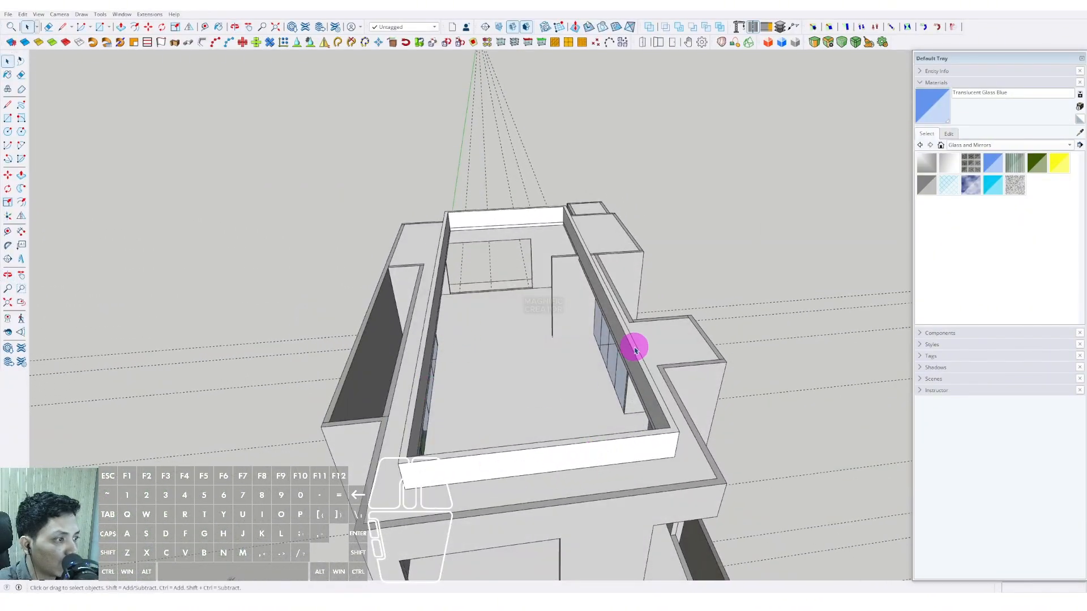
{"action": "middle_click_drag", "start_coordinate": [634, 351], "coordinate": [566, 453]}
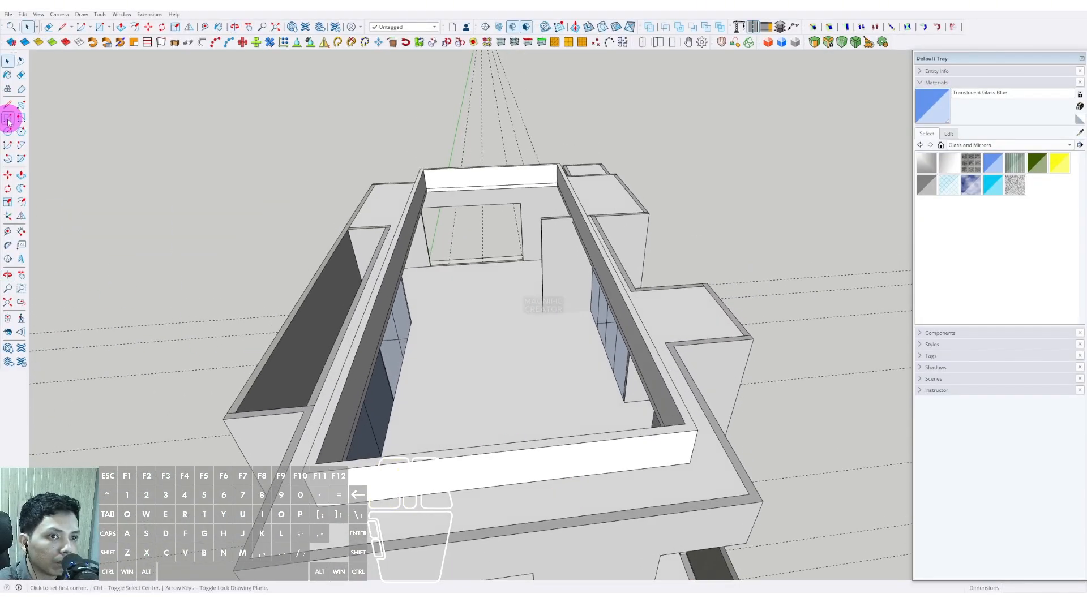
{"action": "scroll", "coordinate": [687, 446], "scroll_direction": "up", "scroll_amount": 2}
{"action": "left_click", "coordinate": [743, 445]}
{"action": "middle_click_drag", "start_coordinate": [743, 444], "coordinate": [451, 184]}
{"action": "scroll", "coordinate": [475, 230], "scroll_direction": "down", "scroll_amount": 1}
{"action": "scroll", "coordinate": [444, 186], "scroll_direction": "up", "scroll_amount": 4}
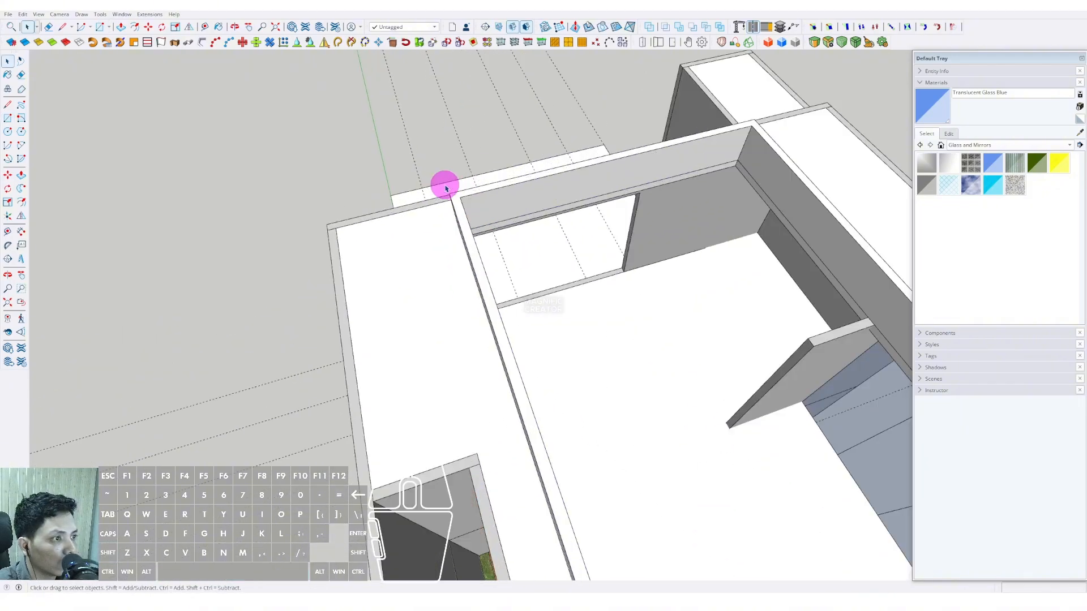
{"action": "key", "text": "r"}
{"action": "left_click", "coordinate": [451, 199]}
{"action": "scroll", "coordinate": [464, 243], "scroll_direction": "down", "scroll_amount": 2}
Make a group of the entire parapet ring around the roof opening
{"action": "middle_click_drag", "start_coordinate": [464, 270], "coordinate": [681, 347]}
{"action": "key", "text": "space"}
{"action": "triple_click", "coordinate": [678, 391]}
{"action": "right_click", "coordinate": [682, 349]}
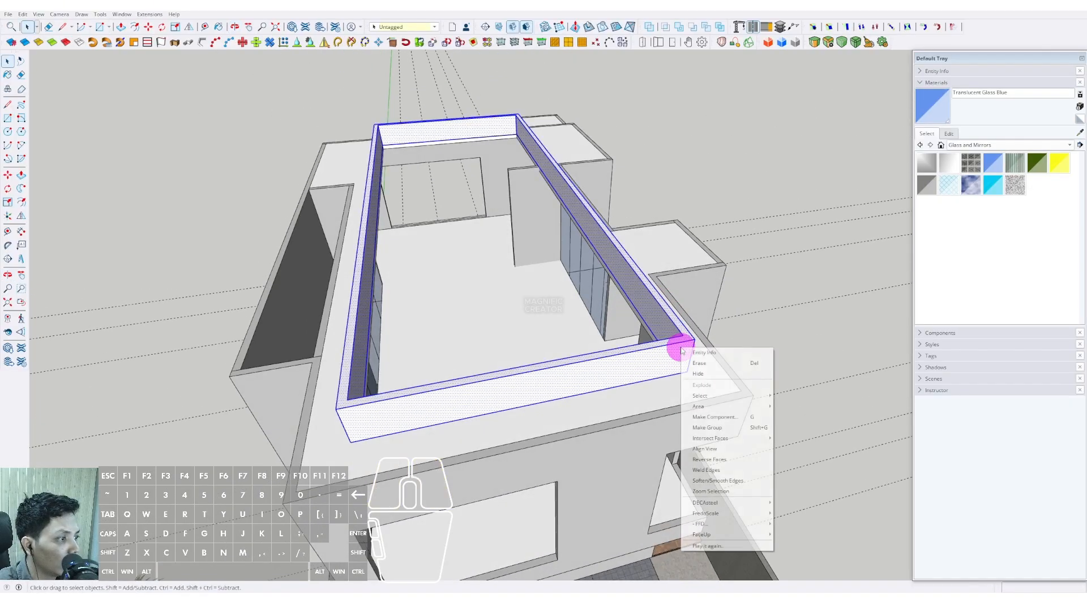
{"action": "double_click", "coordinate": [643, 370]}
{"action": "right_click", "coordinate": [643, 369]}
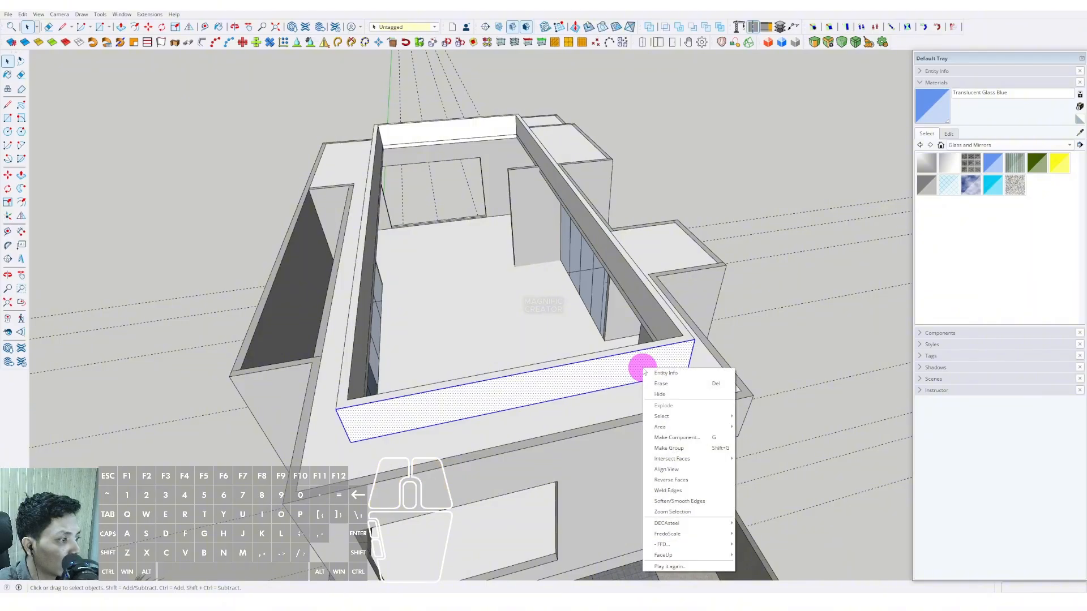
{"action": "triple_click", "coordinate": [634, 368]}
{"action": "right_click", "coordinate": [634, 367]}
{"action": "left_click", "coordinate": [657, 446]}
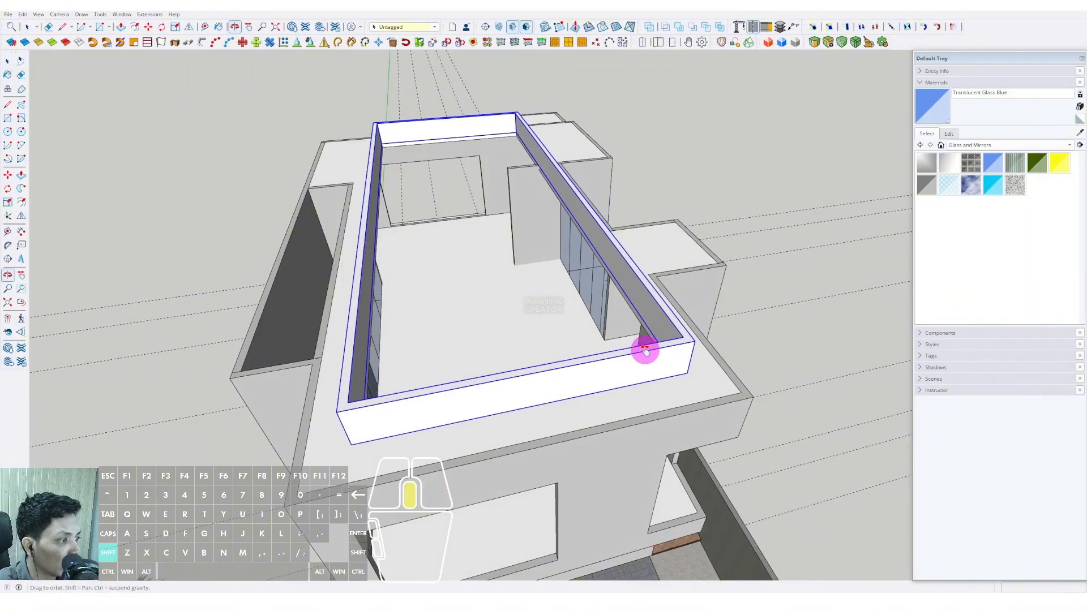
Draw a rectangle covering the parapet's top between its opposite outer corners
{"action": "middle_click_drag", "start_coordinate": [648, 349], "coordinate": [436, 230]}
{"action": "left_click", "coordinate": [689, 359]}
{"action": "scroll", "coordinate": [485, 290], "scroll_direction": "up", "scroll_amount": 3}
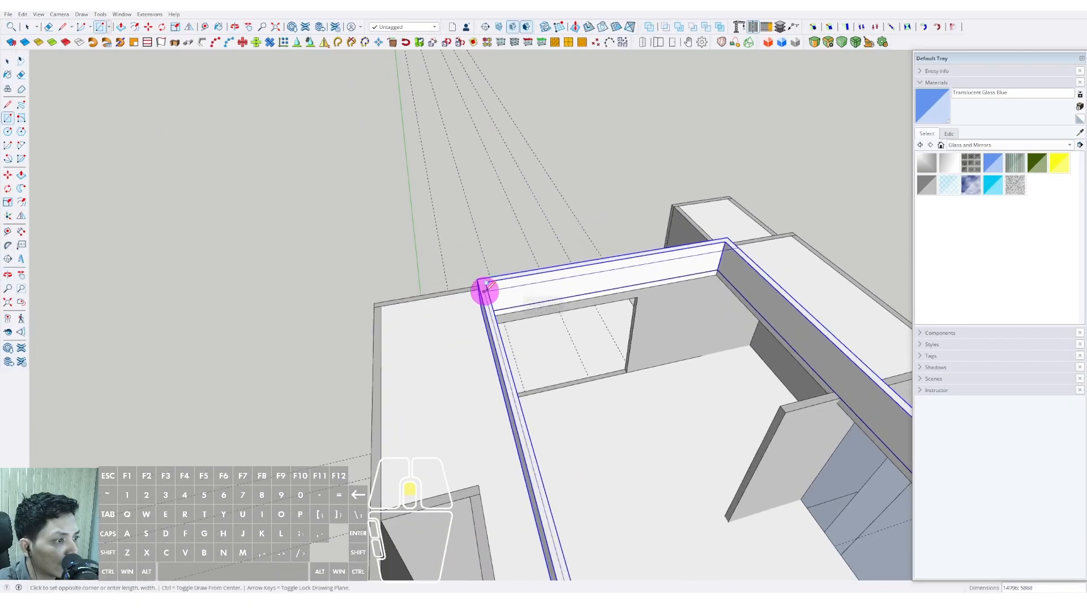
{"action": "left_click", "coordinate": [478, 278]}
{"action": "scroll", "coordinate": [566, 368], "scroll_direction": "down", "scroll_amount": 5}
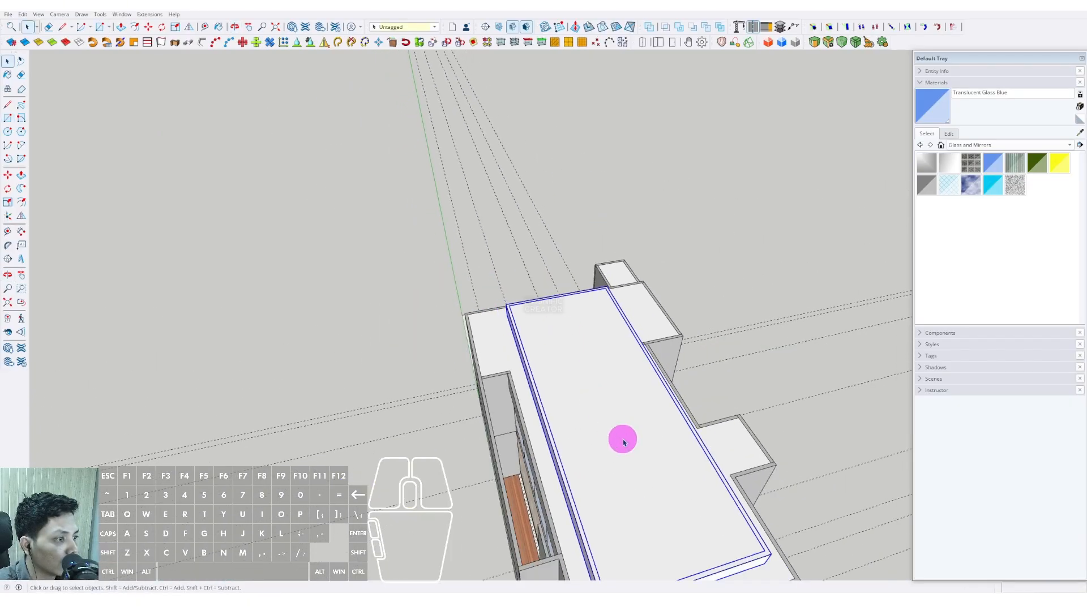
{"action": "key", "text": "Escape"}
Offset the cover rectangle's outline outward to form an overhang around the parapet
{"action": "middle_click_drag", "start_coordinate": [578, 325], "coordinate": [34, 224]}
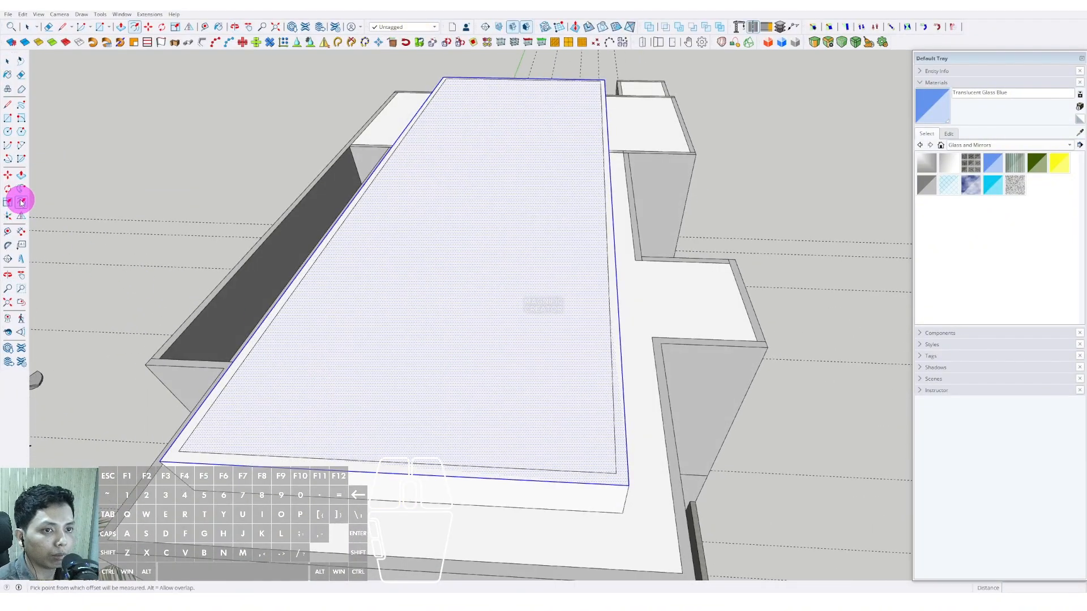
{"action": "middle_click_drag", "start_coordinate": [661, 455], "coordinate": [622, 369]}
{"action": "left_click", "coordinate": [632, 364]}
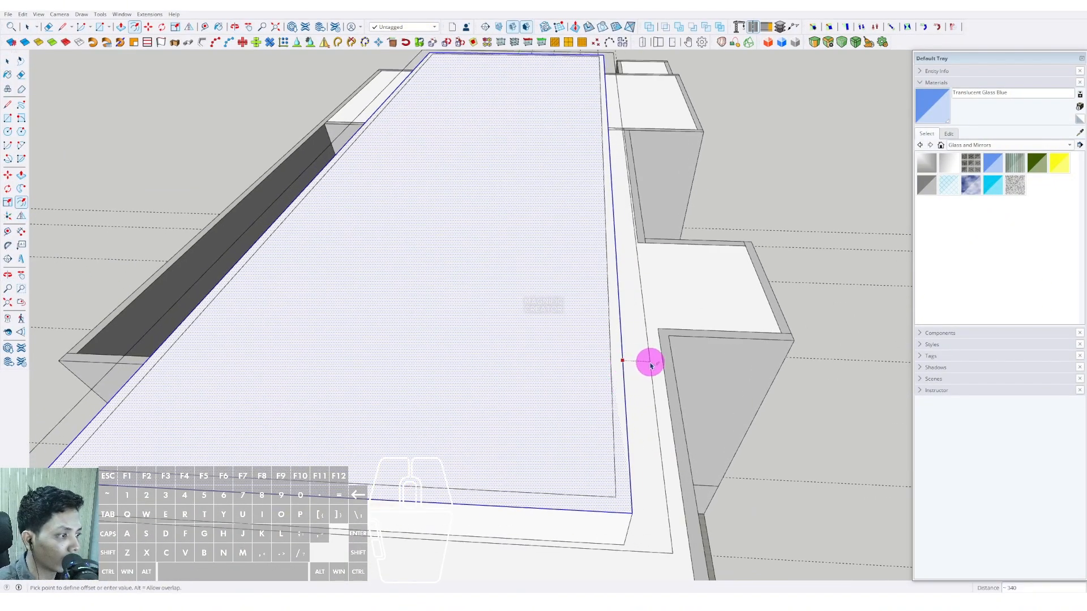
{"action": "scroll", "coordinate": [650, 365], "scroll_direction": "down", "scroll_amount": 2}
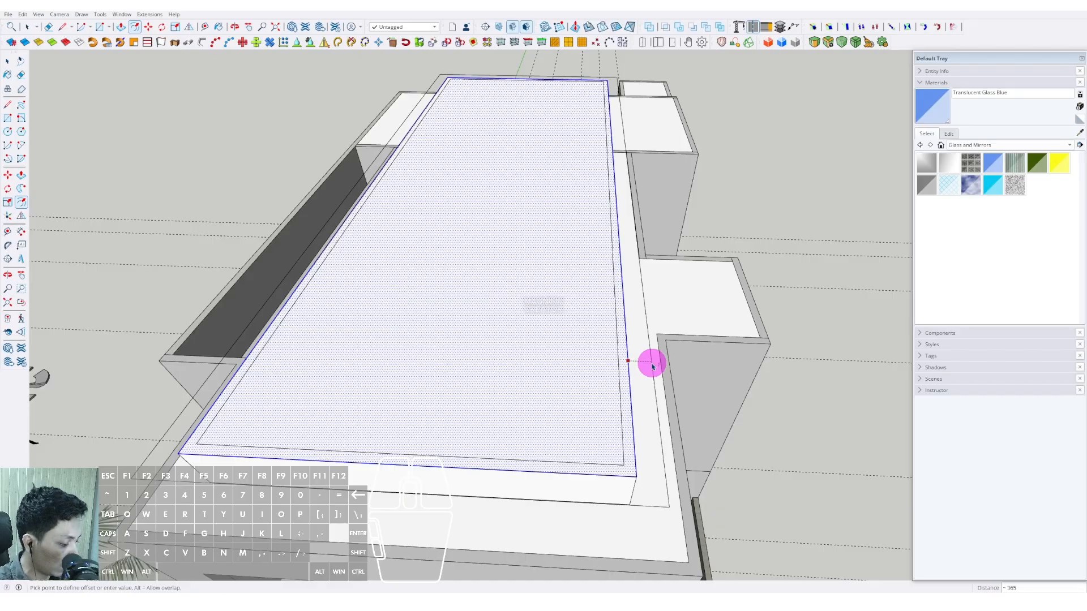
{"action": "left_click", "coordinate": [652, 366]}
{"action": "mouse_move", "coordinate": [650, 361]}
{"action": "middle_mouse_down"}
{"action": "mouse_move", "coordinate": [549, 324]}
{"action": "mouse_move", "coordinate": [560, 233]}
{"action": "mouse_move", "coordinate": [616, 194]}
{"action": "mouse_move", "coordinate": [650, 248]}
{"action": "mouse_move", "coordinate": [673, 260]}
{"action": "mouse_move", "coordinate": [565, 453]}
{"action": "mouse_move", "coordinate": [640, 373]}
{"action": "middle_mouse_up"}
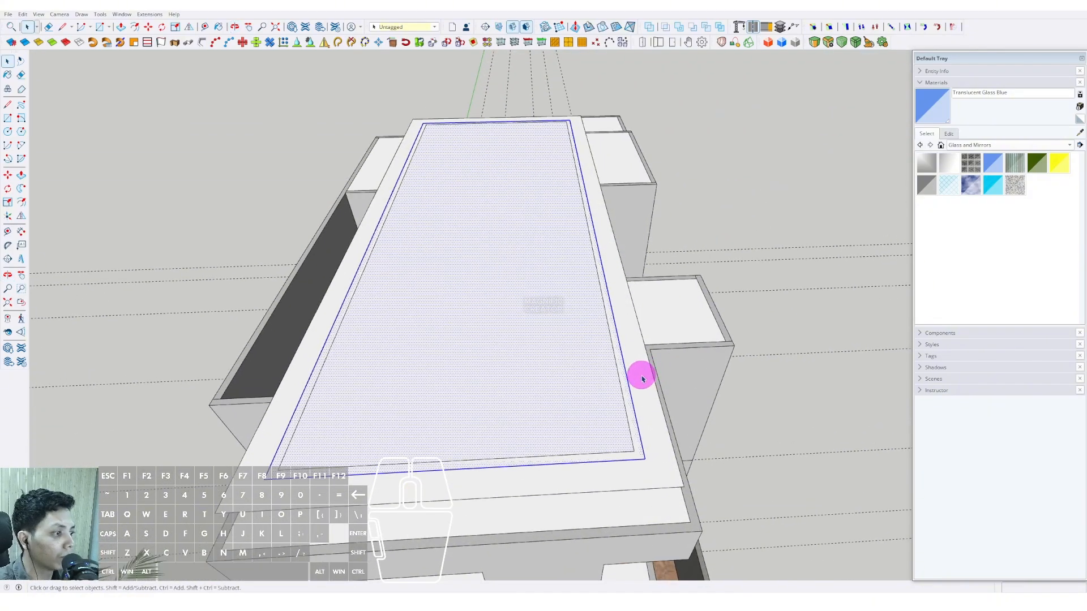
Offset the cover's outline outward again from the parapet's outer edge to form a wide overhang
{"action": "key", "text": "space"}
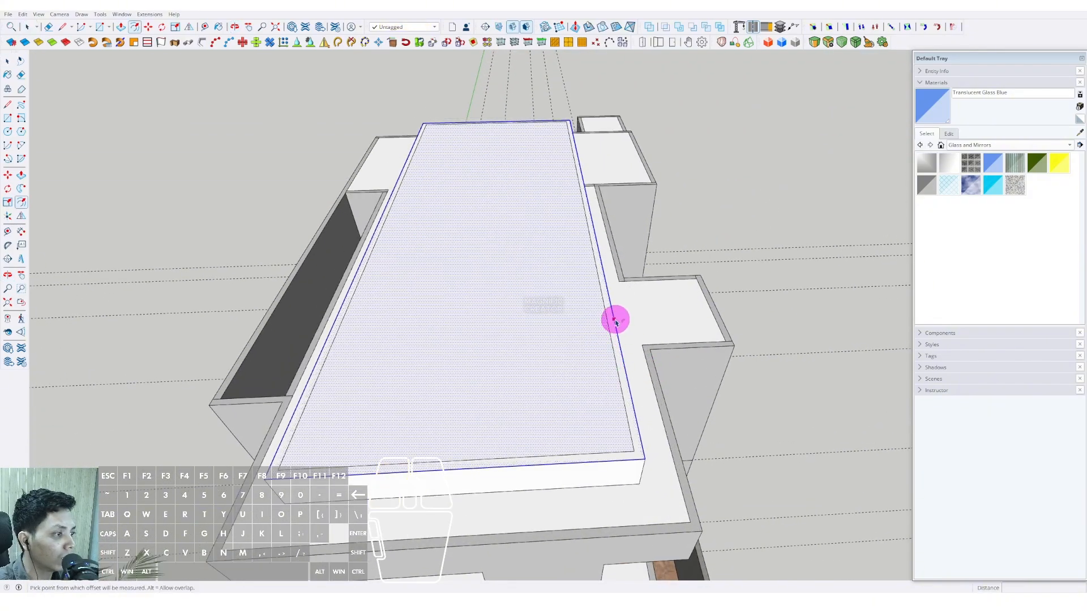
{"action": "left_click", "coordinate": [615, 321]}
{"action": "middle_click_drag", "start_coordinate": [615, 321], "coordinate": [649, 187]}
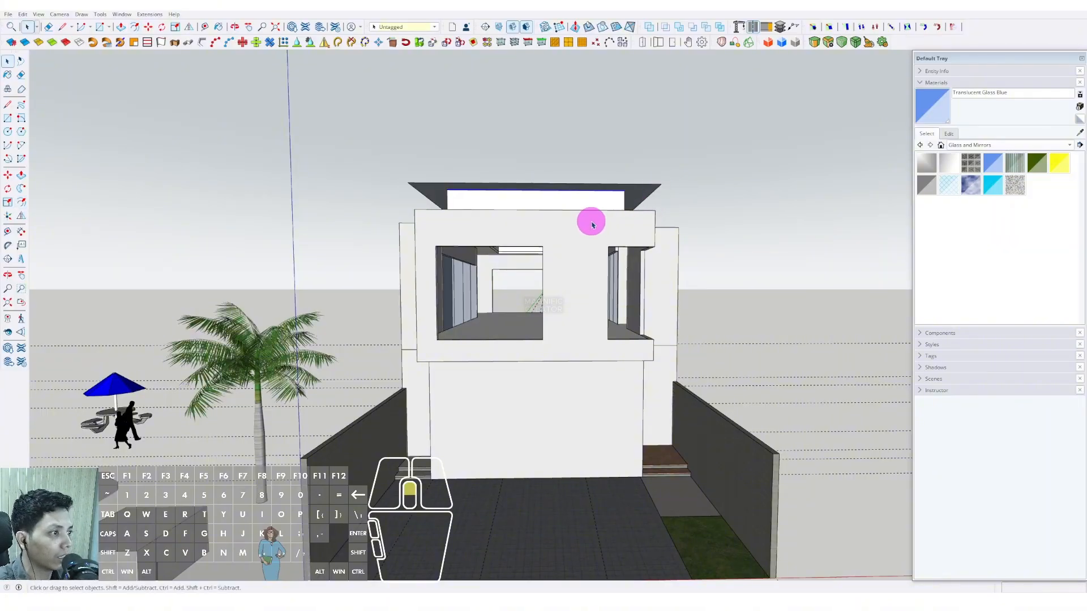
{"action": "middle_click_drag", "start_coordinate": [592, 224], "coordinate": [569, 152]}
{"action": "scroll", "coordinate": [638, 294], "scroll_direction": "up", "scroll_amount": 3}
{"action": "scroll", "coordinate": [631, 290], "scroll_direction": "down", "scroll_amount": 4}
{"action": "scroll", "coordinate": [640, 401], "scroll_direction": "up", "scroll_amount": 2}
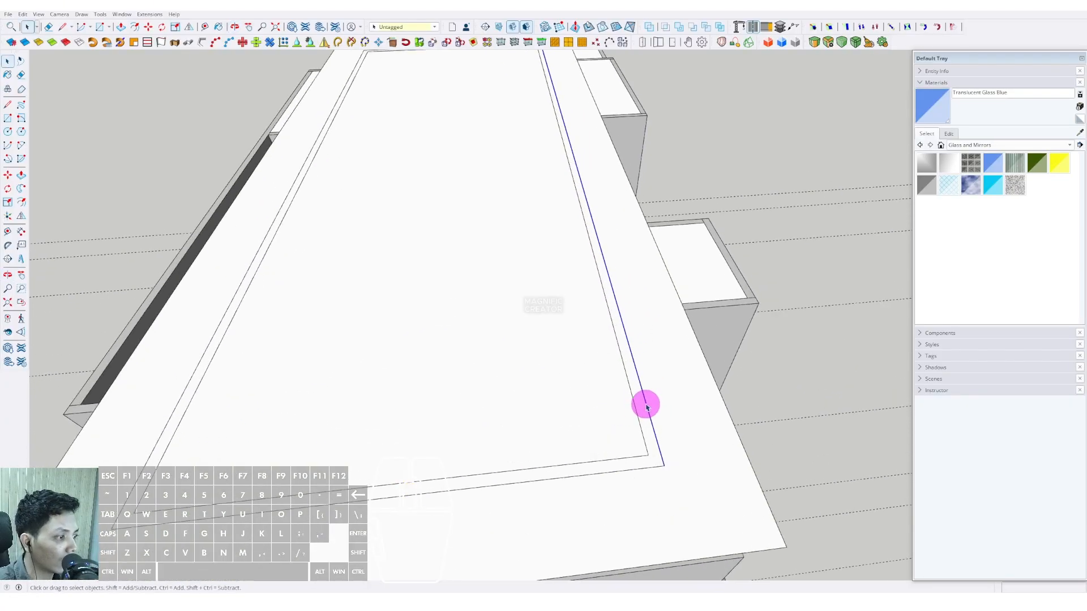
Erase the original inner rectangle's edges so the cover becomes one continuous face
{"action": "left_click", "coordinate": [656, 412]}
{"action": "scroll", "coordinate": [647, 429], "scroll_direction": "down", "scroll_amount": 4}
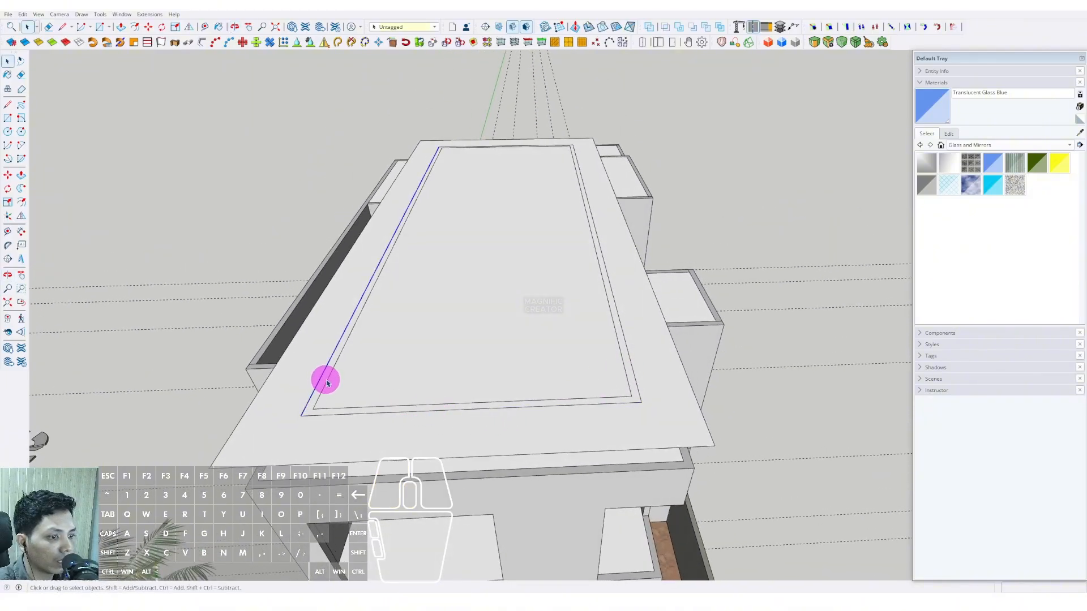
{"action": "middle_click_drag", "start_coordinate": [326, 383], "coordinate": [420, 197]}
{"action": "key", "text": "e"}
{"action": "scroll", "coordinate": [462, 231], "scroll_direction": "down", "scroll_amount": 3}
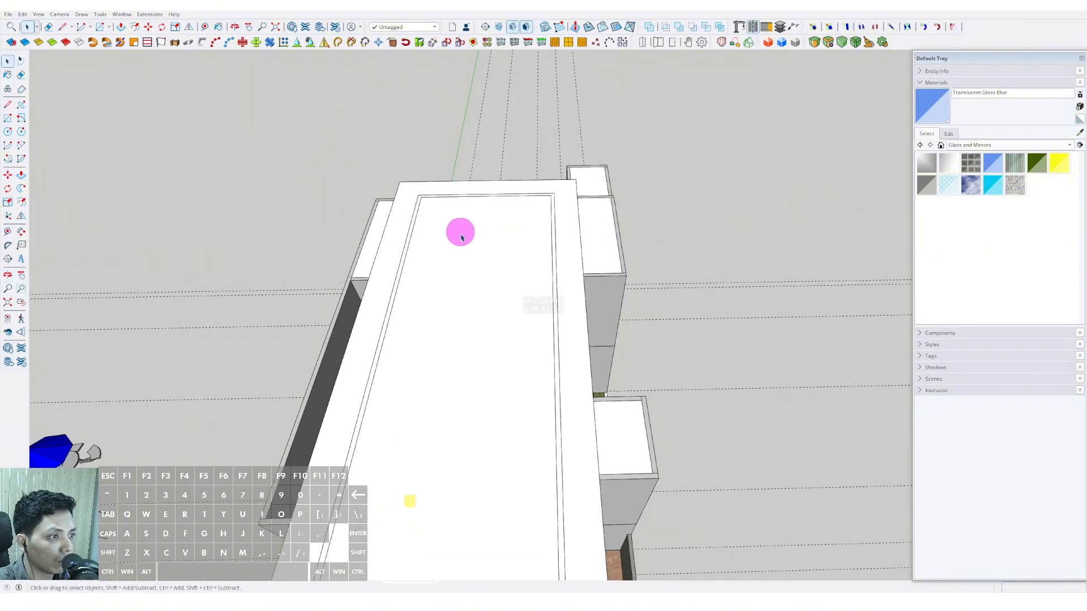
{"action": "middle_click_drag", "start_coordinate": [461, 236], "coordinate": [478, 281]}
{"action": "scroll", "coordinate": [364, 398], "scroll_direction": "up", "scroll_amount": 4}
{"action": "left_click", "coordinate": [360, 399]}
{"action": "scroll", "coordinate": [361, 400], "scroll_direction": "up", "scroll_amount": 2}
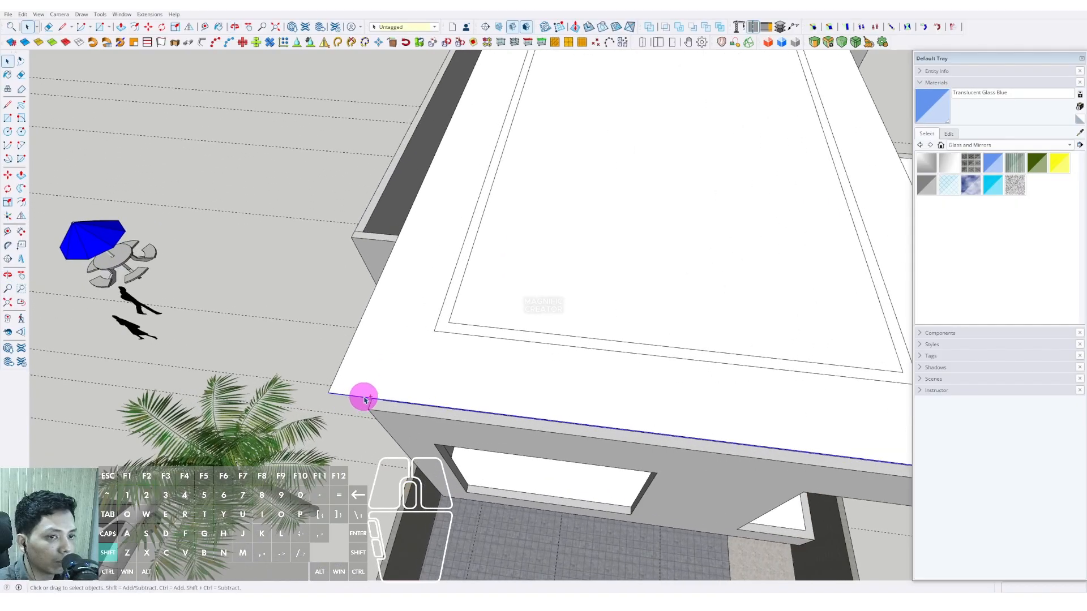
{"action": "middle_click_drag", "start_coordinate": [364, 399], "coordinate": [307, 360]}
{"action": "left_click", "coordinate": [8, 247]}
{"action": "middle_click_drag", "start_coordinate": [376, 388], "coordinate": [310, 362]}
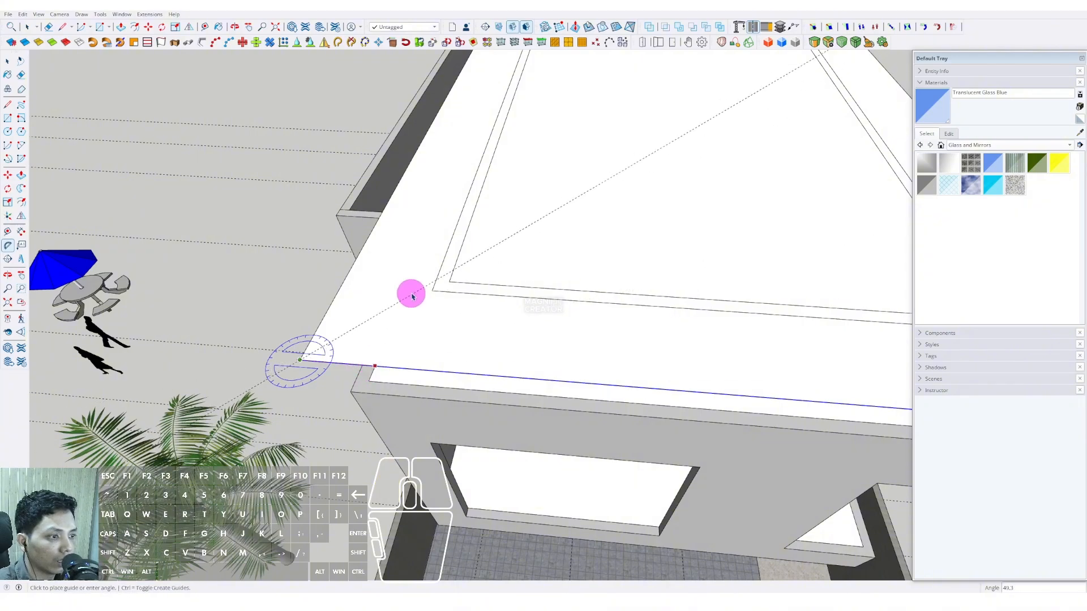
{"action": "key", "text": "space"}
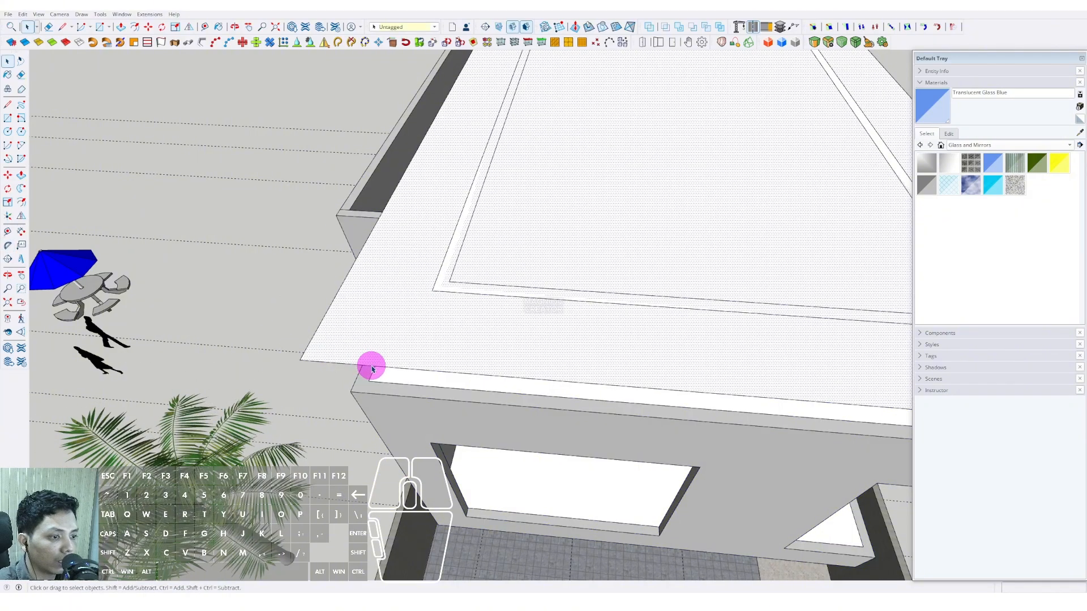
Rotate a copy of the cover's front edge about its front-left corner so it runs diagonally through the parapet corner
{"action": "middle_click_drag", "start_coordinate": [378, 365], "coordinate": [256, 361]}
{"action": "left_click", "coordinate": [7, 189]}
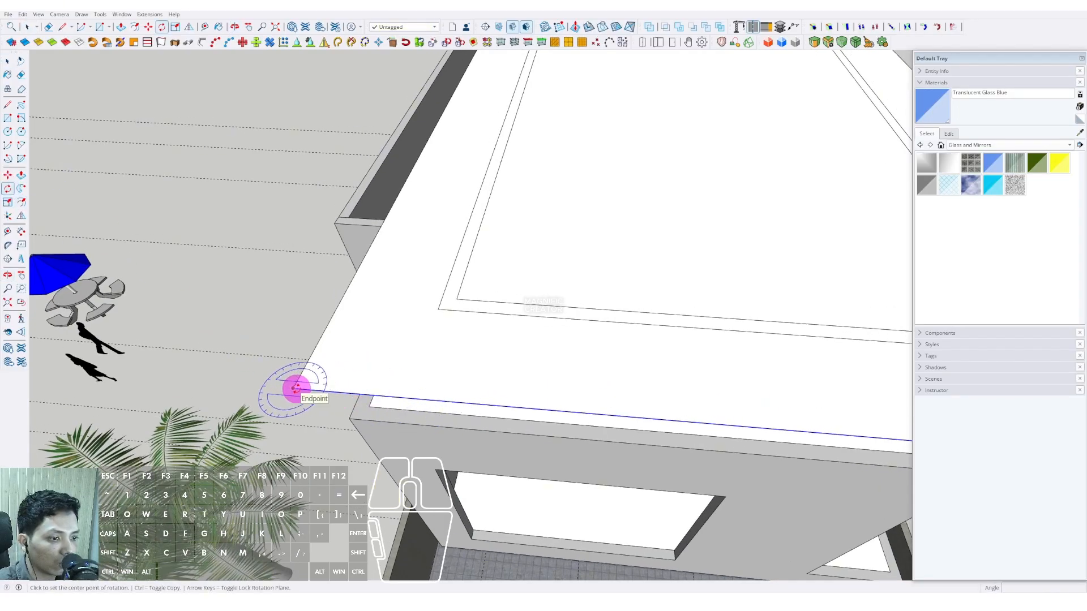
{"action": "left_click", "coordinate": [403, 397]}
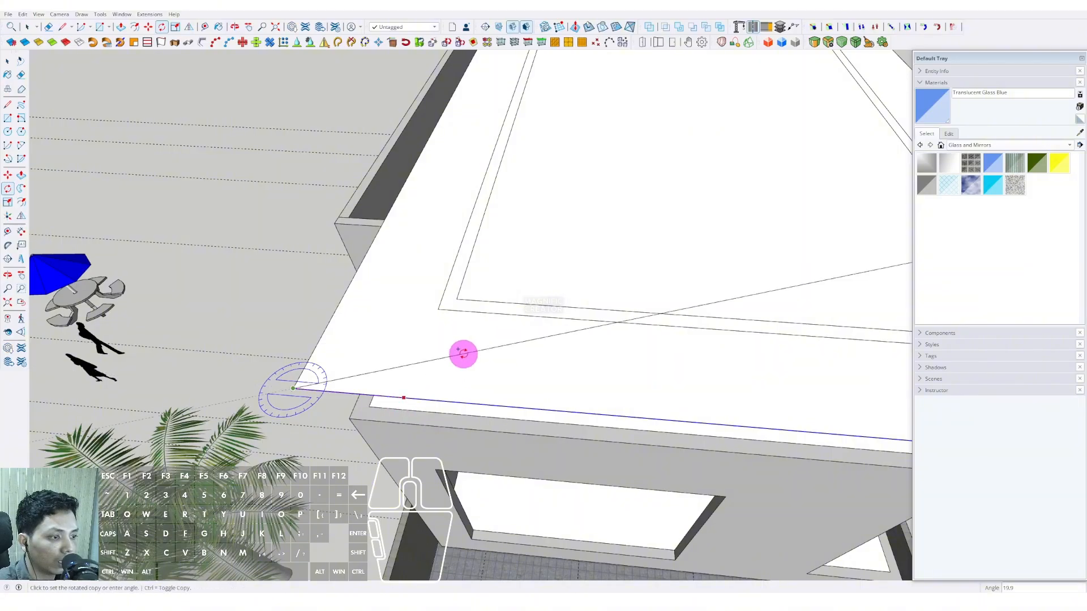
{"action": "left_click", "coordinate": [457, 327]}
{"action": "middle_click_drag", "start_coordinate": [453, 327], "coordinate": [594, 393]}
Rotate a copy of the front edge about the front-right corner so it crosses the first diagonal
{"action": "left_click", "coordinate": [531, 386]}
{"action": "key", "text": "q"}
{"action": "left_click", "coordinate": [658, 410]}
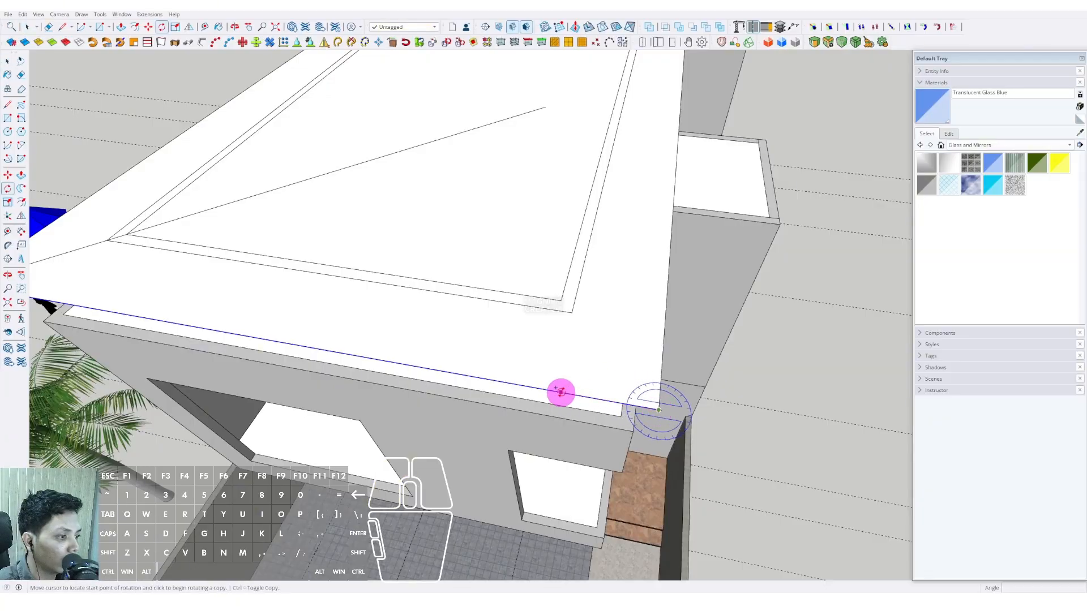
{"action": "left_click", "coordinate": [560, 391]}
{"action": "type", "text": "4"}
{"action": "key", "text": "Return"}
{"action": "key", "text": "space"}
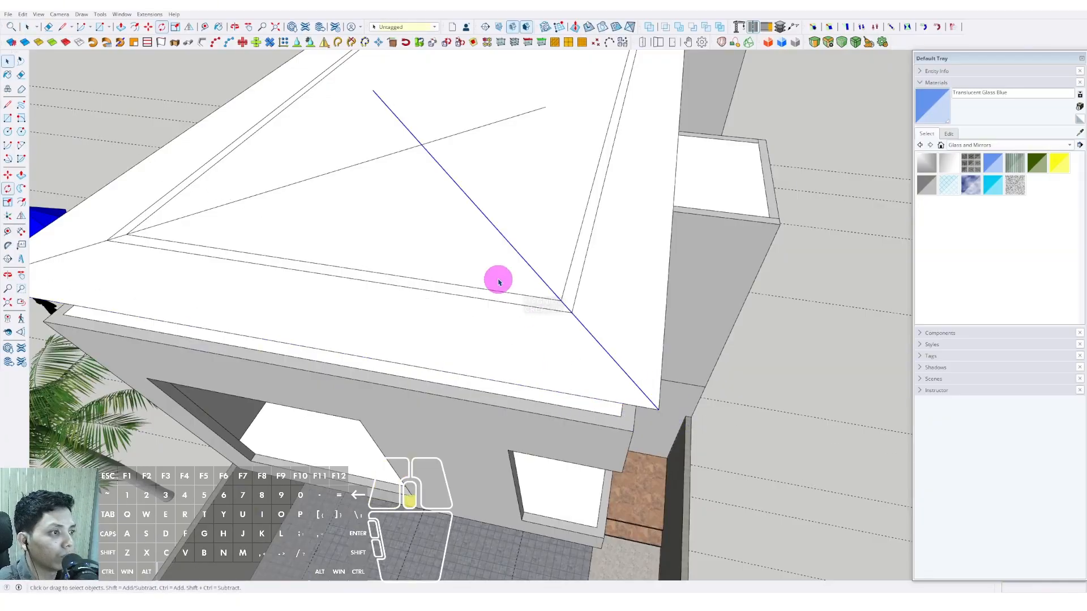
Delete the ends of both front diagonals beyond their crossing point
{"action": "scroll", "coordinate": [529, 365], "scroll_direction": "up", "scroll_amount": 5}
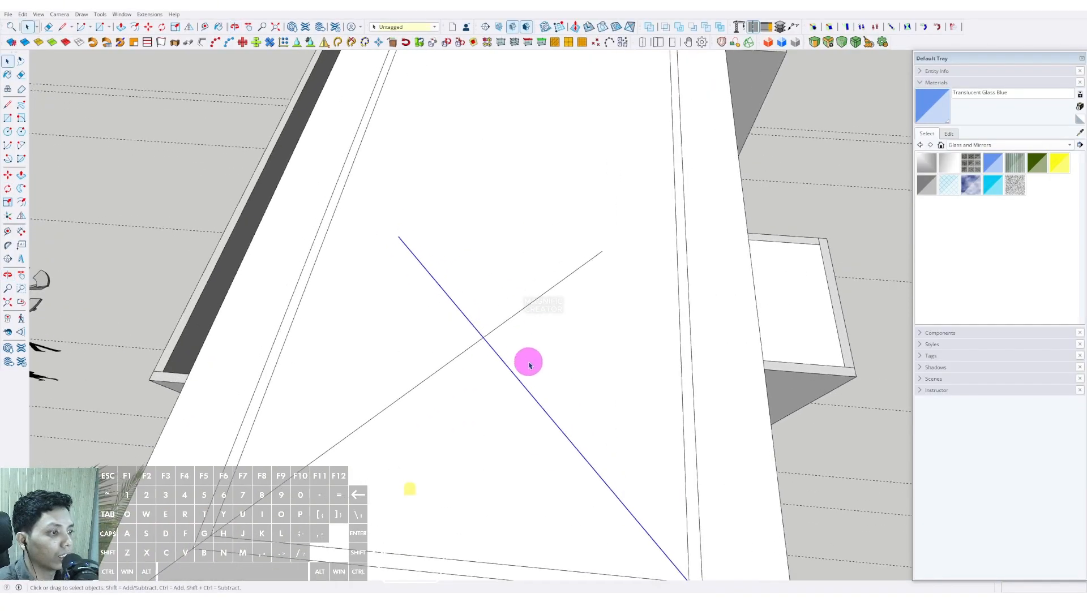
{"action": "left_click", "coordinate": [459, 310]}
{"action": "key", "text": "Delete"}
{"action": "scroll", "coordinate": [483, 345], "scroll_direction": "up", "scroll_amount": 2}
{"action": "scroll", "coordinate": [490, 361], "scroll_direction": "up", "scroll_amount": 1}
Copy the front-right diagonal from the crossing point so its outer end meets the cover's back-left corner
{"action": "key", "text": "m"}
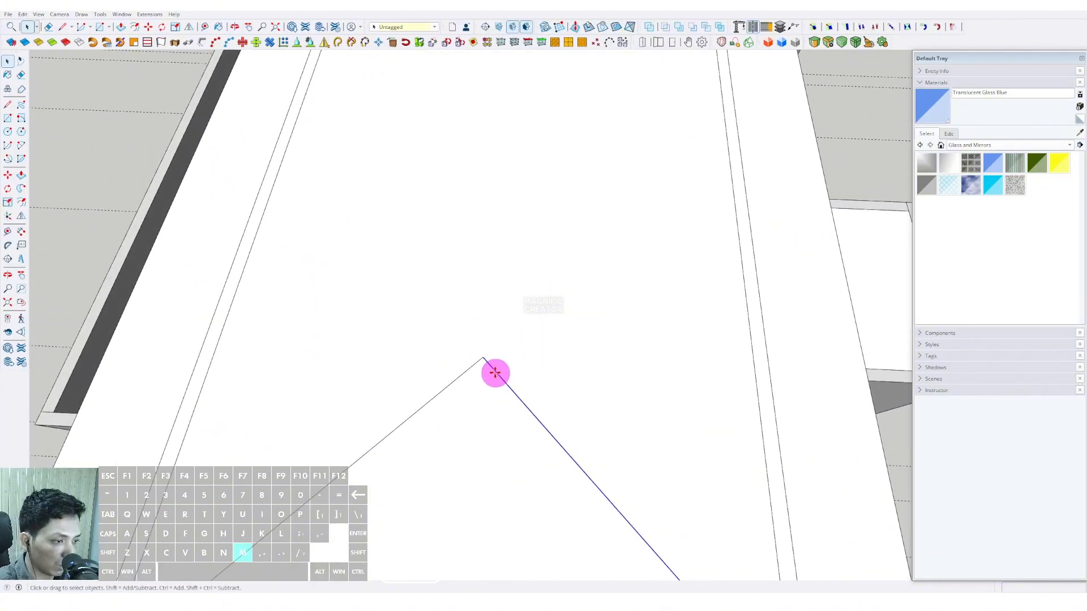
{"action": "key", "text": "ctrl"}
{"action": "left_click", "coordinate": [485, 359]}
{"action": "scroll", "coordinate": [486, 357], "scroll_direction": "down", "scroll_amount": 4}
{"action": "scroll", "coordinate": [445, 170], "scroll_direction": "up", "scroll_amount": 3}
{"action": "middle_click_drag", "start_coordinate": [445, 168], "coordinate": [425, 332], "text": "shift"}
{"action": "scroll", "coordinate": [439, 182], "scroll_direction": "up", "scroll_amount": 1}
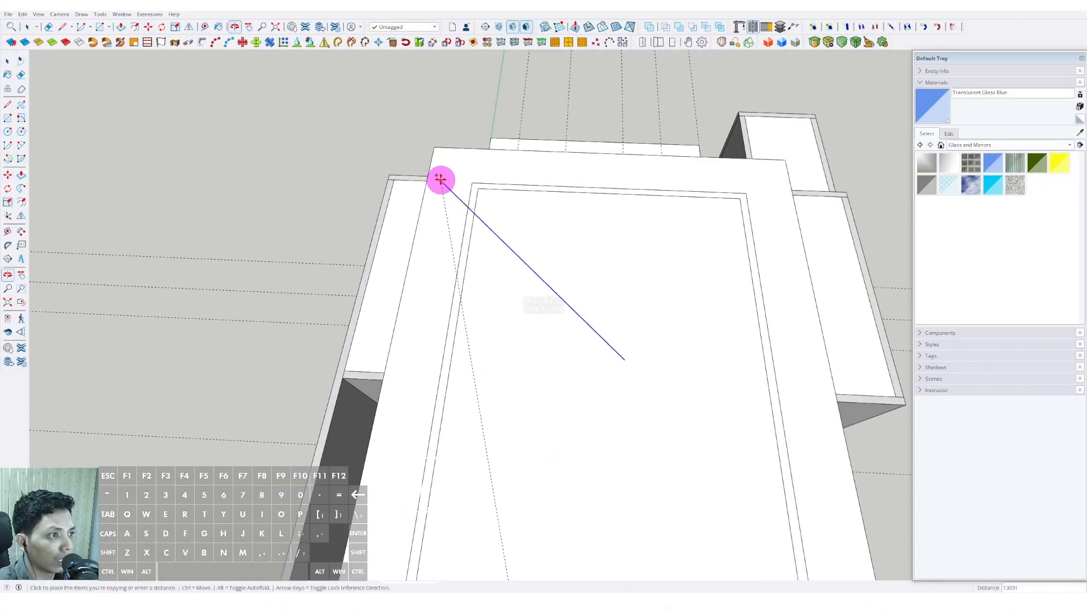
{"action": "left_click", "coordinate": [434, 147]}
{"action": "key", "text": "space"}
{"action": "scroll", "coordinate": [456, 207], "scroll_direction": "down", "scroll_amount": 4}
{"action": "scroll", "coordinate": [475, 445], "scroll_direction": "up", "scroll_amount": 1}
{"action": "scroll", "coordinate": [475, 445], "scroll_direction": "up", "scroll_amount": 1}
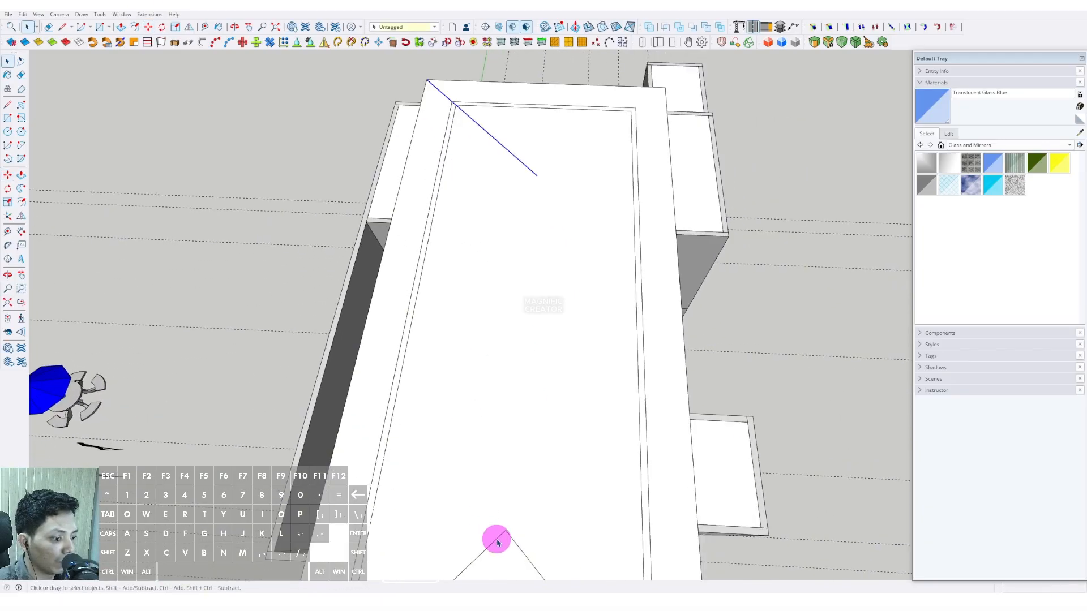
Copy the front-left diagonal so it joins the back-right corner of the cover to the rear diagonal
{"action": "left_click", "coordinate": [497, 542]}
{"action": "middle_click_drag", "start_coordinate": [501, 515], "coordinate": [548, 315], "text": "shift"}
{"action": "scroll", "coordinate": [547, 314], "scroll_direction": "up", "scroll_amount": 2}
{"action": "key", "text": "m"}
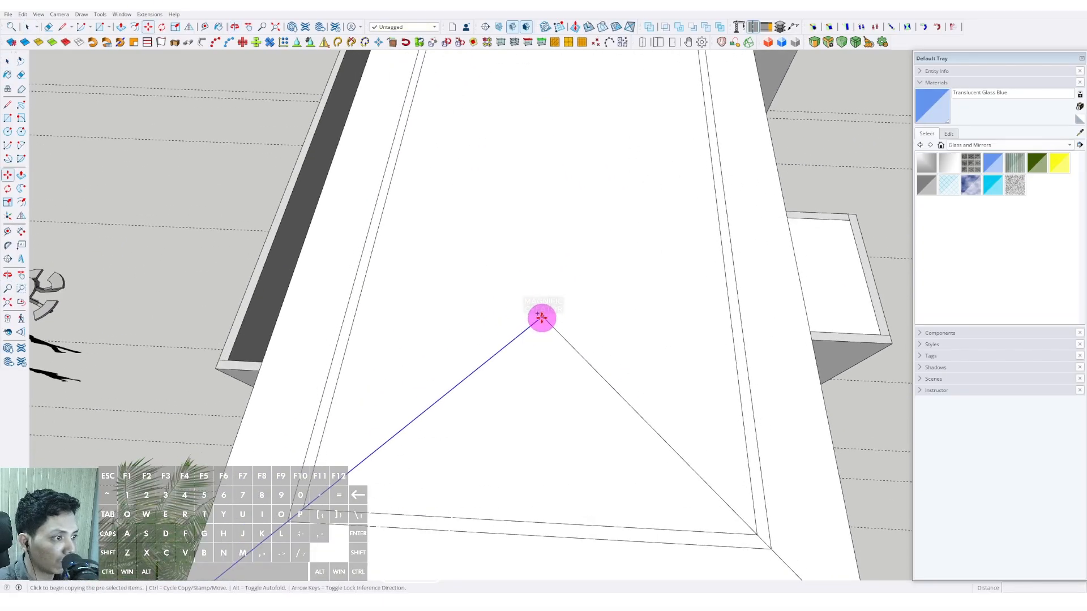
{"action": "left_click", "coordinate": [541, 318]}
{"action": "scroll", "coordinate": [613, 216], "scroll_direction": "down", "scroll_amount": 3}
{"action": "scroll", "coordinate": [577, 197], "scroll_direction": "up", "scroll_amount": 3}
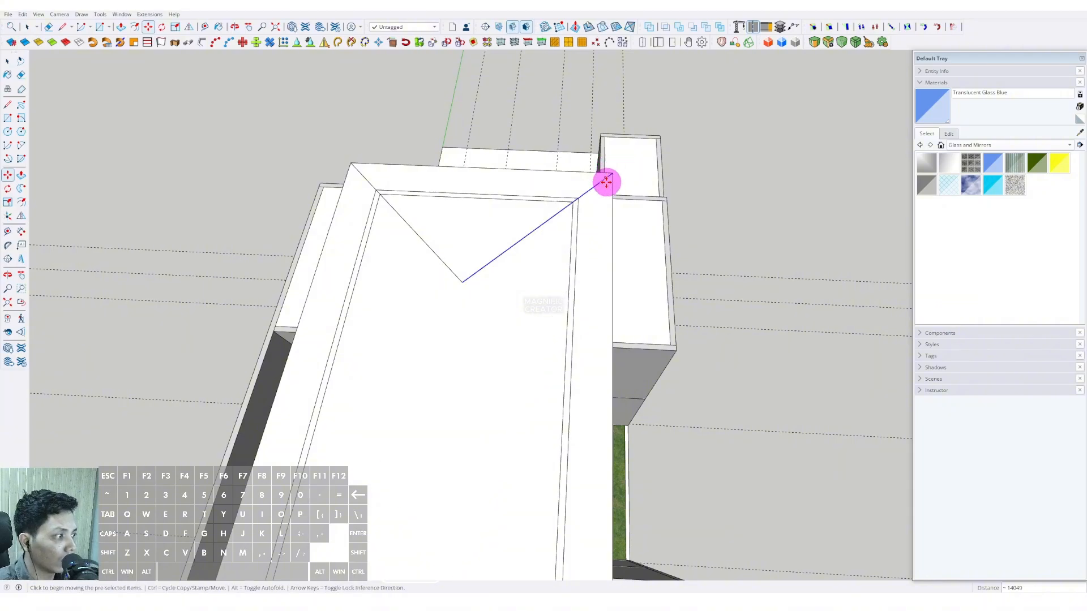
{"action": "key", "text": "space"}
{"action": "scroll", "coordinate": [535, 330], "scroll_direction": "down", "scroll_amount": 3}
Draw the ridge line between the front and rear meeting points of the diagonals
{"action": "middle_click_drag", "start_coordinate": [499, 394], "coordinate": [581, 476]}
{"action": "scroll", "coordinate": [581, 476], "scroll_direction": "up", "scroll_amount": 1}
{"action": "key", "text": "d"}
{"action": "left_click", "coordinate": [634, 468]}
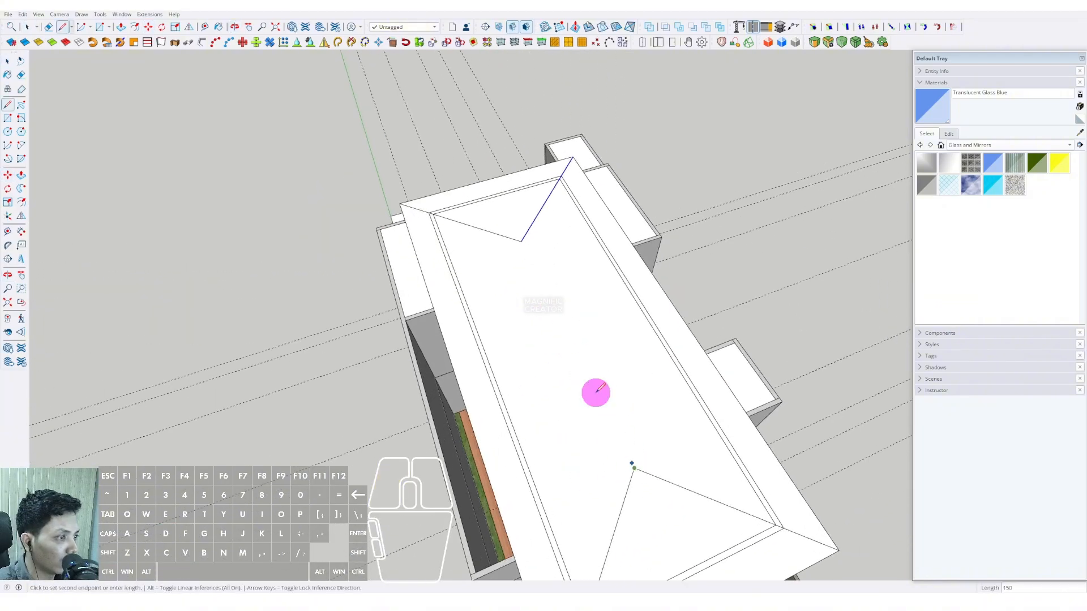
{"action": "key", "text": "space"}
{"action": "middle_click_drag", "start_coordinate": [522, 239], "coordinate": [532, 344]}
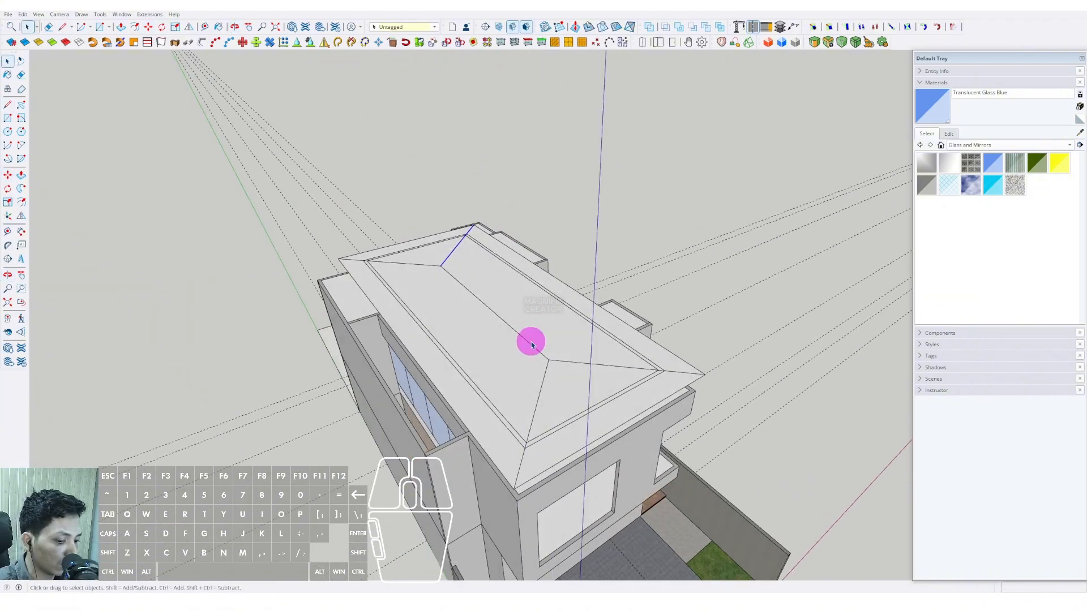
{"action": "middle_click_drag", "start_coordinate": [568, 443], "coordinate": [553, 338]}
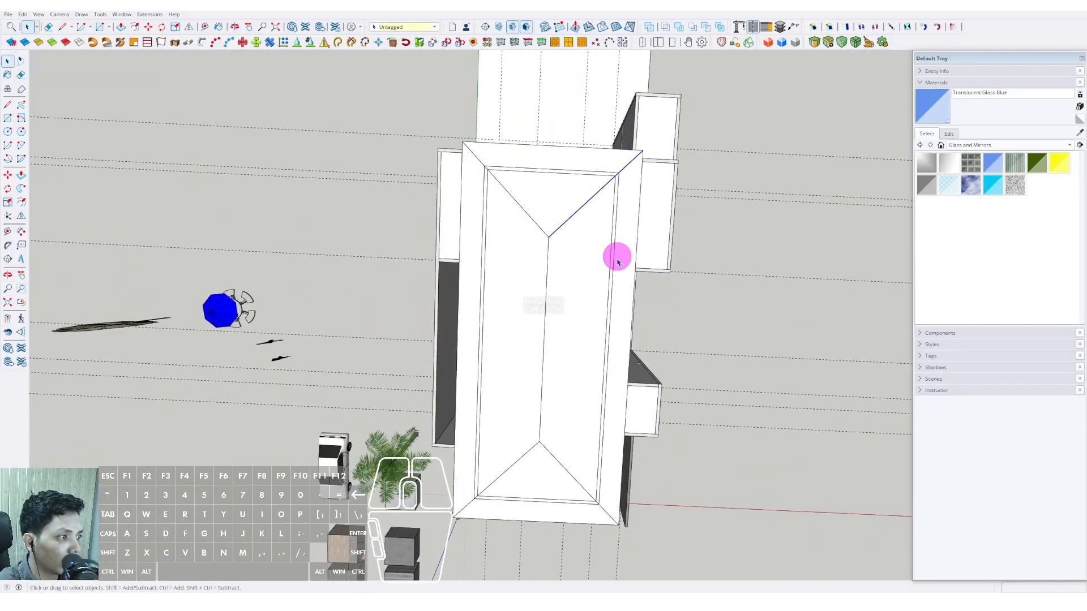
{"action": "middle_click_drag", "start_coordinate": [618, 262], "coordinate": [470, 357]}
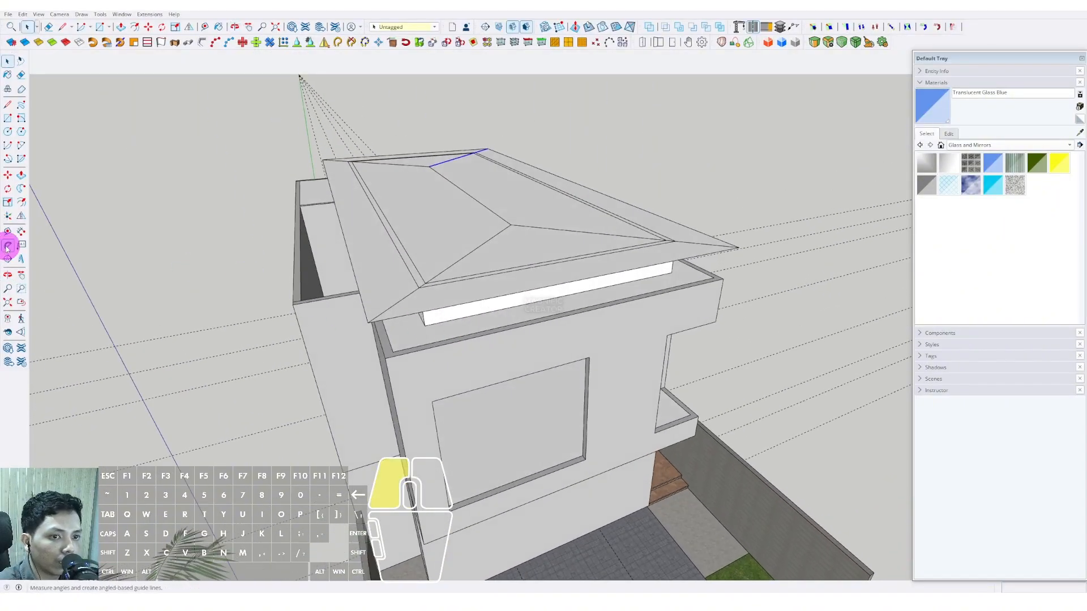
Place upright protractor guides at 40 degrees rising inward from the cover's two front corners
{"action": "left_click", "coordinate": [7, 247]}
{"action": "middle_click_drag", "start_coordinate": [351, 323], "coordinate": [485, 376]}
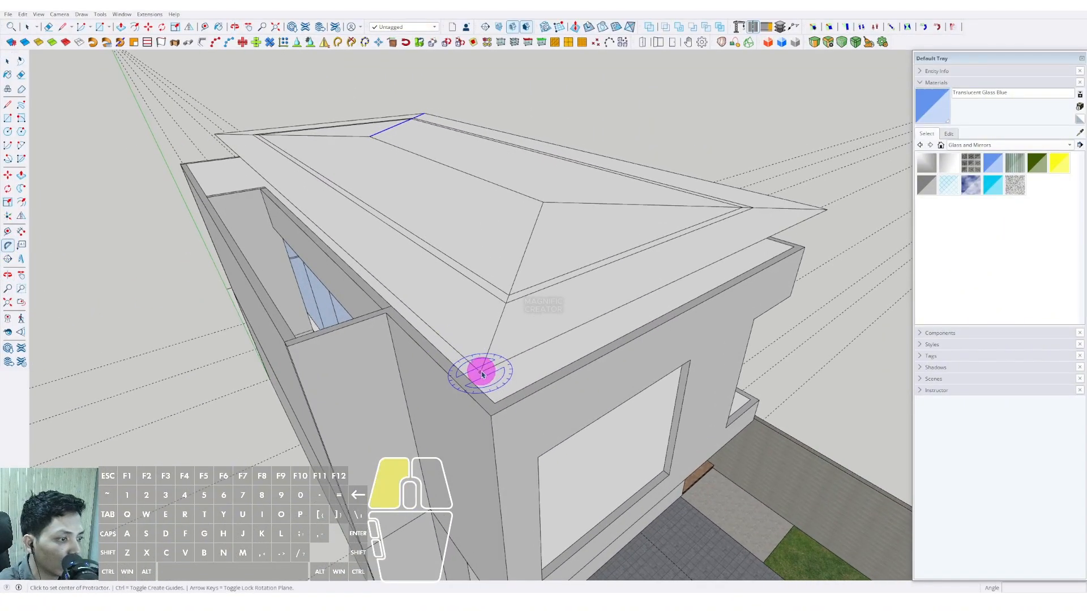
{"action": "left_click_drag", "start_coordinate": [505, 391], "coordinate": [504, 387]}
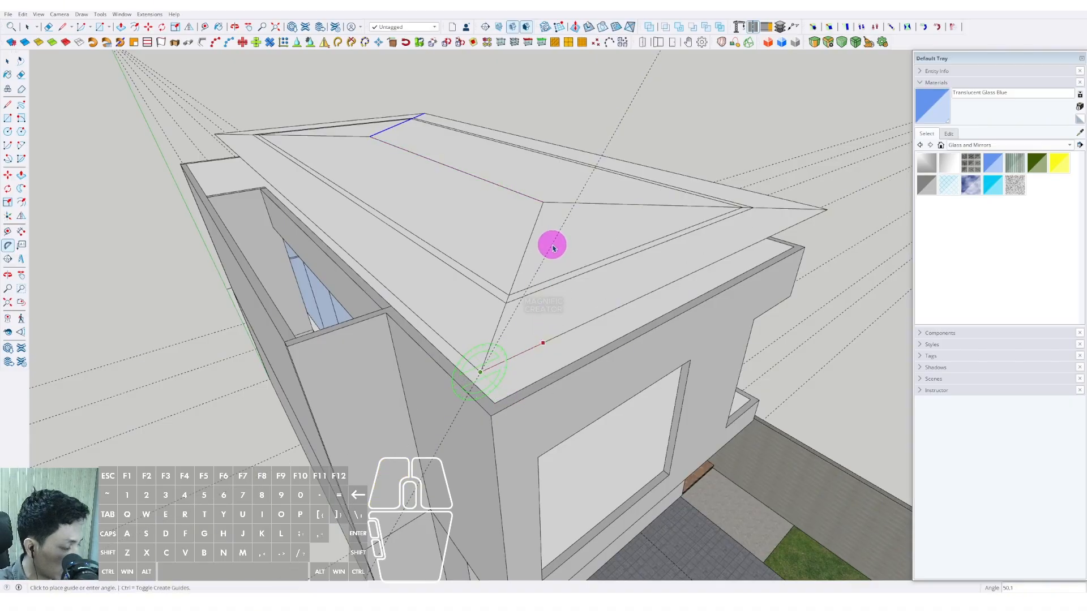
{"action": "middle_click_drag", "start_coordinate": [573, 328], "coordinate": [547, 388]}
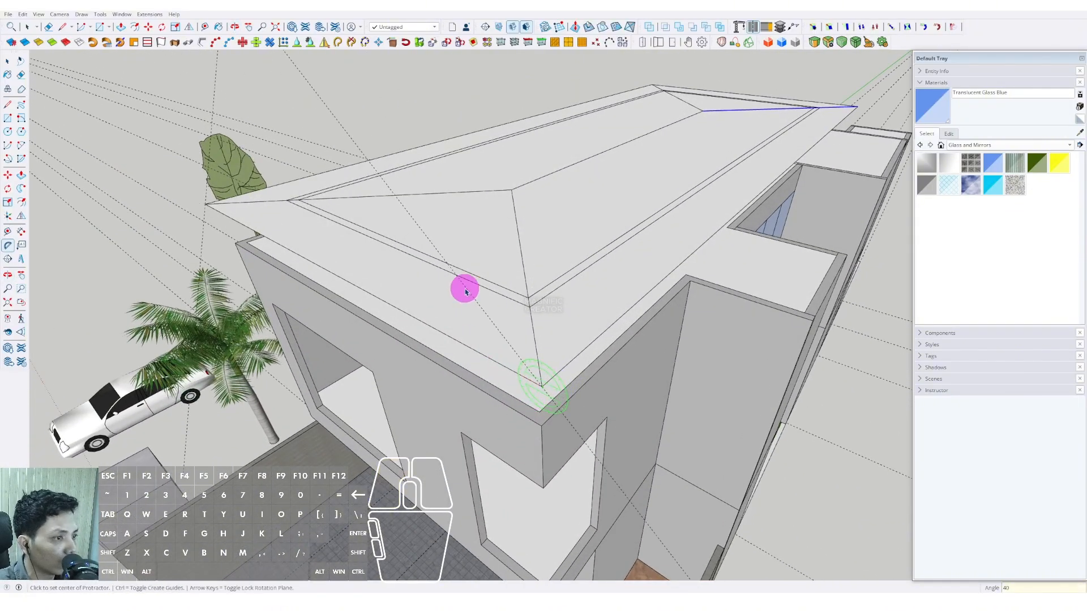
Raise the ridge line vertically to the height where the two angled guides cross, and remove those guides
{"action": "mouse_move", "coordinate": [466, 291]}
{"action": "middle_mouse_down"}
{"action": "mouse_move", "coordinate": [449, 318]}
{"action": "mouse_move", "coordinate": [335, 381]}
{"action": "mouse_move", "coordinate": [517, 321]}
{"action": "mouse_move", "coordinate": [450, 336]}
{"action": "mouse_move", "coordinate": [453, 261]}
{"action": "mouse_move", "coordinate": [464, 270]}
{"action": "middle_mouse_up"}
{"action": "scroll", "coordinate": [481, 281], "scroll_direction": "up", "scroll_amount": 2}
{"action": "scroll", "coordinate": [464, 270], "scroll_direction": "down", "scroll_amount": 1}
{"action": "key", "text": "m"}
{"action": "left_click", "coordinate": [490, 274]}
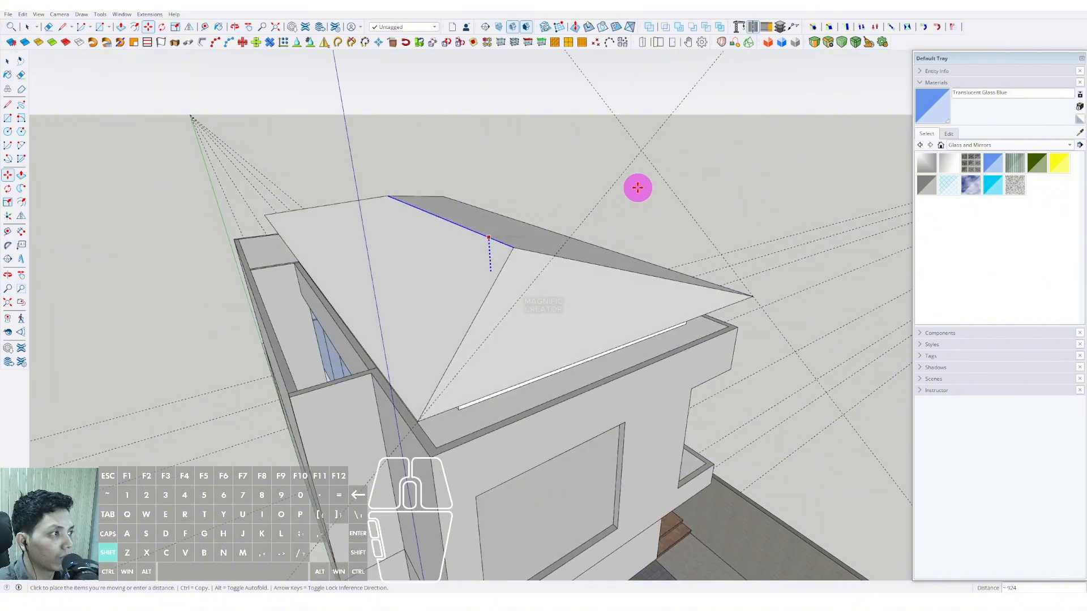
{"action": "left_click", "coordinate": [642, 150]}
{"action": "key", "text": "space"}
{"action": "scroll", "coordinate": [538, 260], "scroll_direction": "down", "scroll_amount": 2}
{"action": "middle_click_drag", "start_coordinate": [538, 260], "coordinate": [514, 230]}
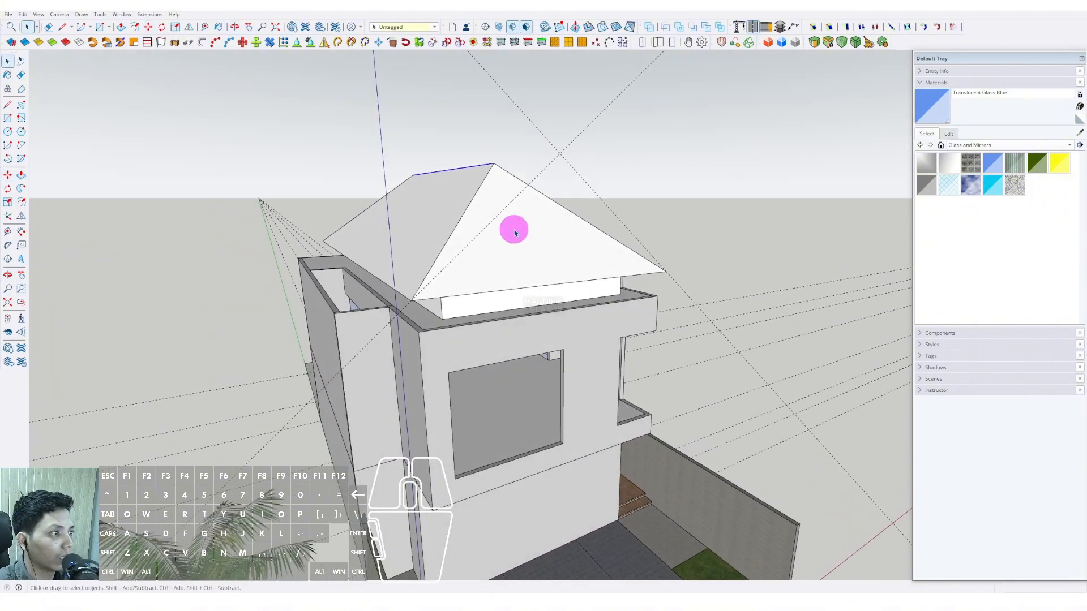
{"action": "scroll", "coordinate": [510, 240], "scroll_direction": "up", "scroll_amount": 2}
{"action": "middle_click_drag", "start_coordinate": [495, 274], "coordinate": [486, 214]}
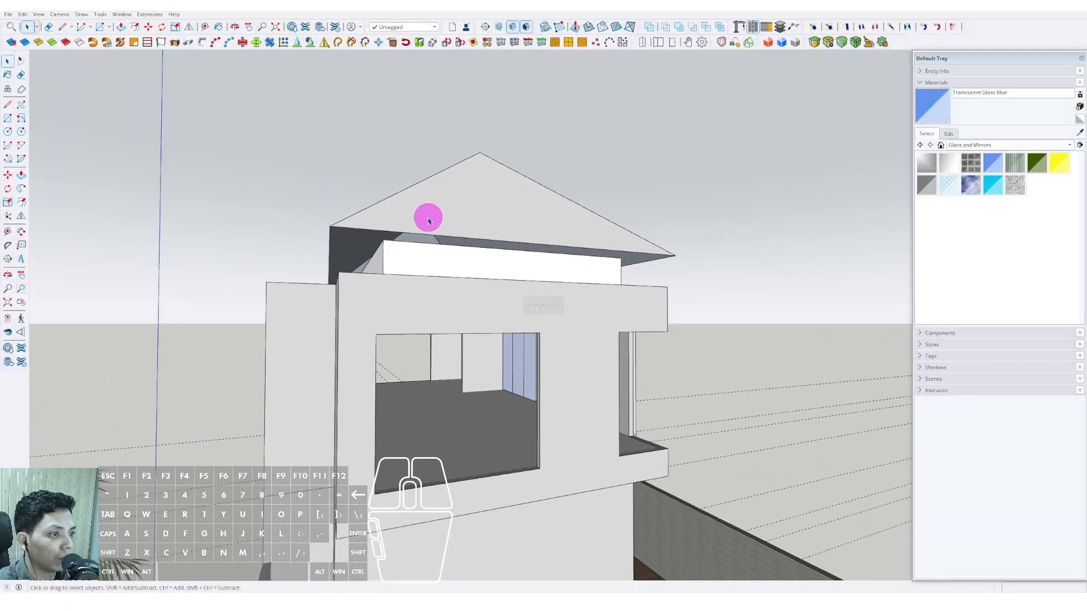
Close the hip roof's open underside by drawing a line across it, and erase the leftover line
{"action": "scroll", "coordinate": [333, 253], "scroll_direction": "up", "scroll_amount": 3}
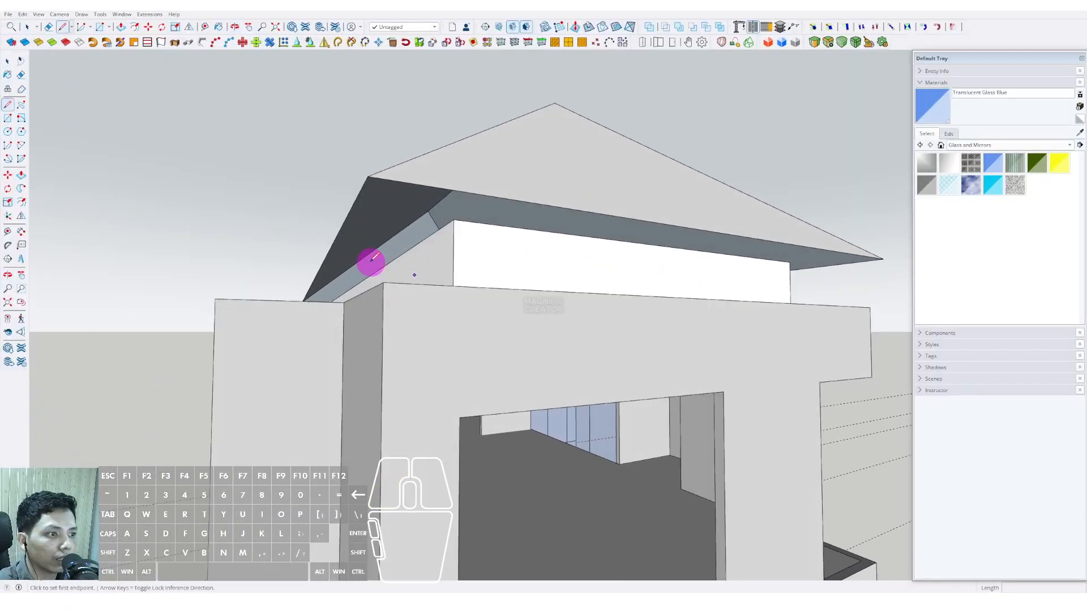
{"action": "key", "text": "space"}
{"action": "key", "text": "e"}
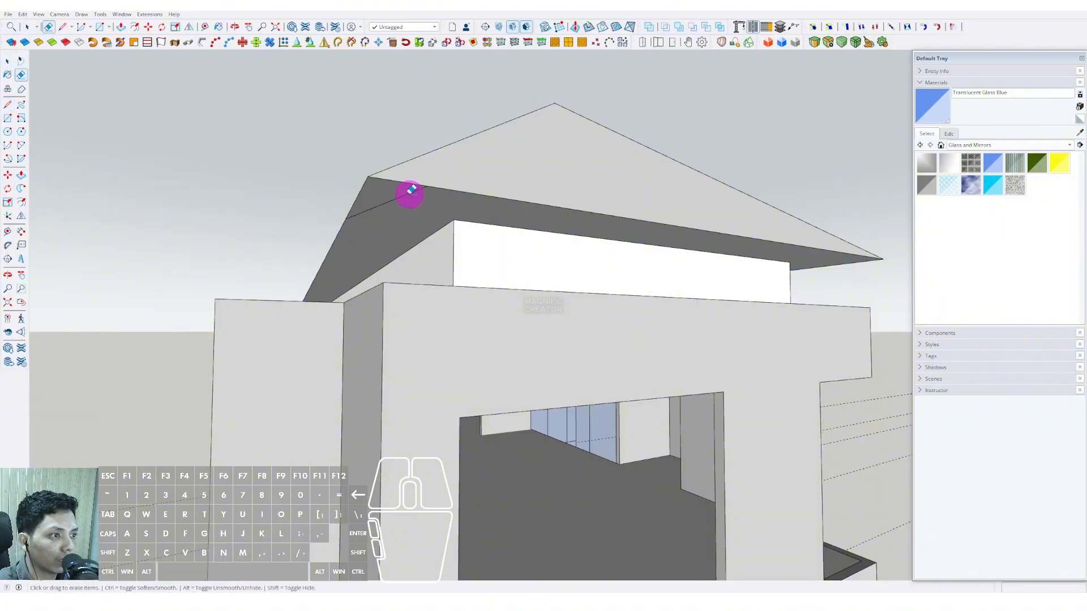
{"action": "scroll", "coordinate": [404, 190], "scroll_direction": "up", "scroll_amount": 5}
{"action": "left_click", "coordinate": [398, 198]}
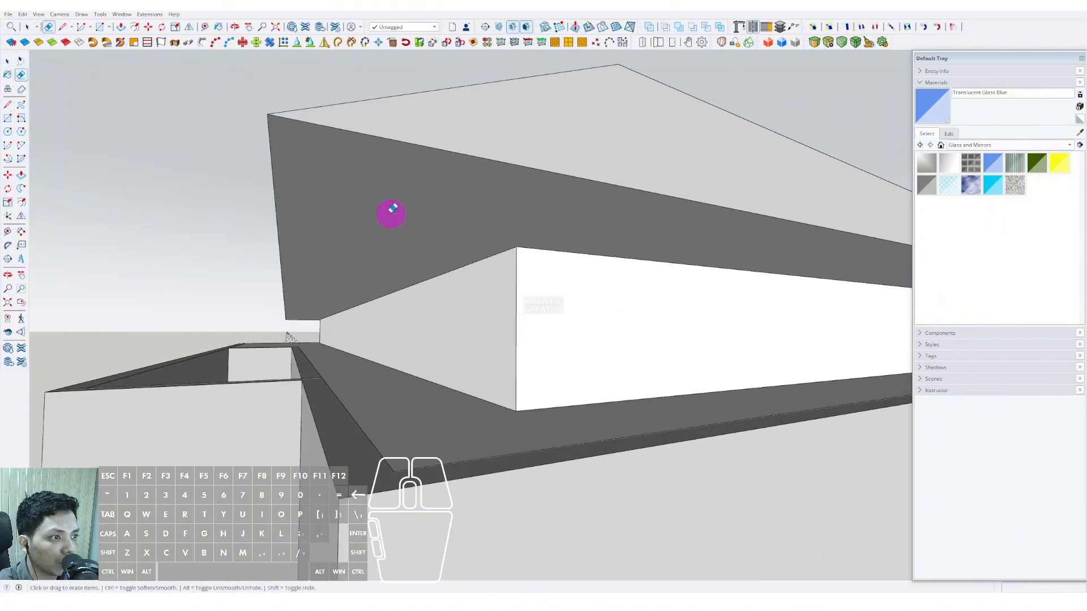
Extrude the hip roof's underside face downward by 200 to give the eaves thickness
{"action": "mouse_move", "coordinate": [390, 214]}
{"action": "middle_mouse_down"}
{"action": "mouse_move", "coordinate": [532, 233]}
{"action": "mouse_move", "coordinate": [514, 298]}
{"action": "mouse_move", "coordinate": [507, 249]}
{"action": "mouse_move", "coordinate": [412, 286]}
{"action": "mouse_move", "coordinate": [378, 252]}
{"action": "mouse_move", "coordinate": [402, 262]}
{"action": "mouse_move", "coordinate": [387, 272]}
{"action": "mouse_move", "coordinate": [449, 408]}
{"action": "mouse_move", "coordinate": [383, 281]}
{"action": "mouse_move", "coordinate": [393, 233]}
{"action": "mouse_move", "coordinate": [383, 220]}
{"action": "middle_mouse_up"}
{"action": "key", "text": "space"}
{"action": "key", "text": "p"}
{"action": "left_click", "coordinate": [383, 219]}
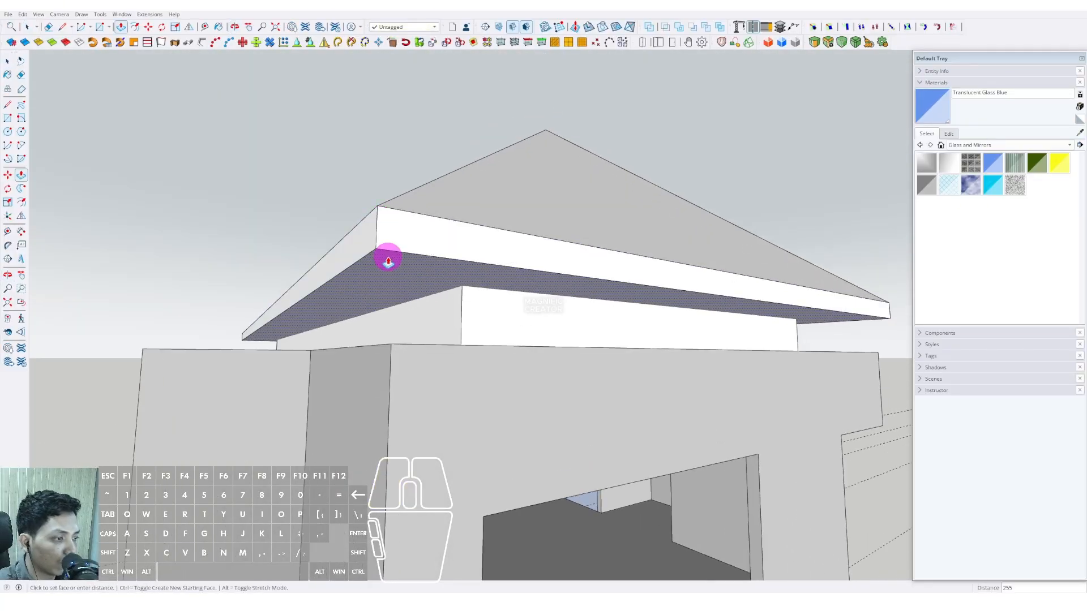
{"action": "left_click", "coordinate": [388, 260]}
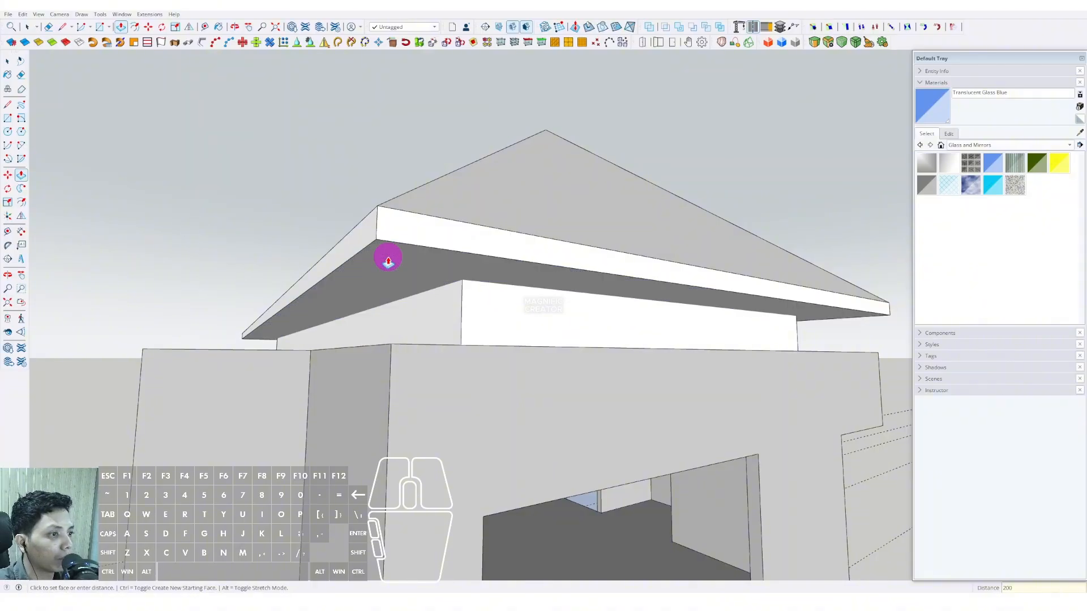
{"action": "key", "text": "space"}
Offset the two sloping hip edges of the roof's triangular end face inward to outline a border strip
{"action": "middle_click_drag", "start_coordinate": [389, 250], "coordinate": [474, 229]}
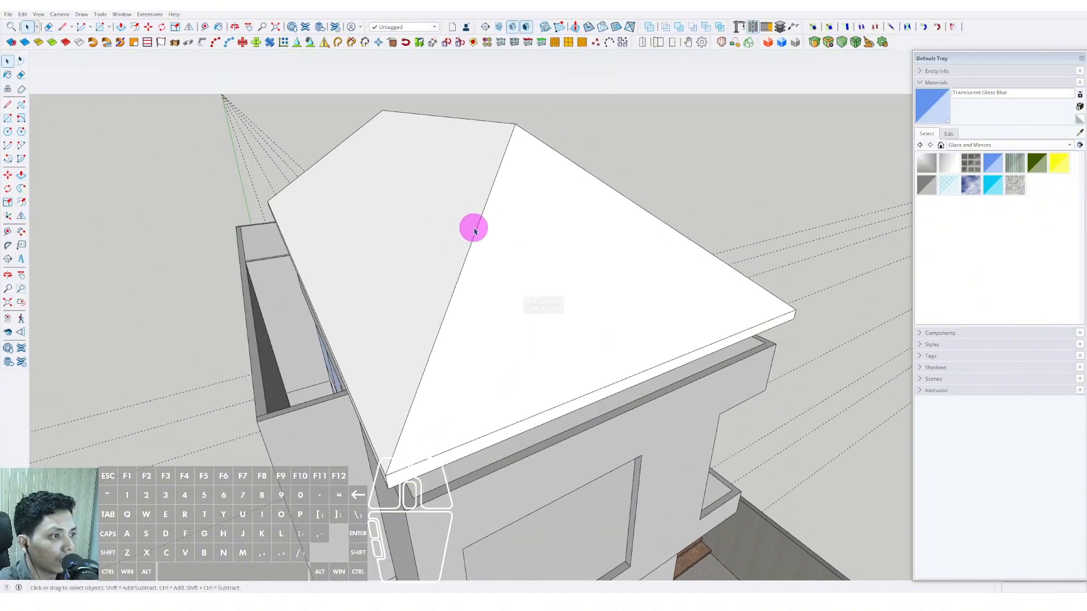
{"action": "left_click", "coordinate": [478, 226]}
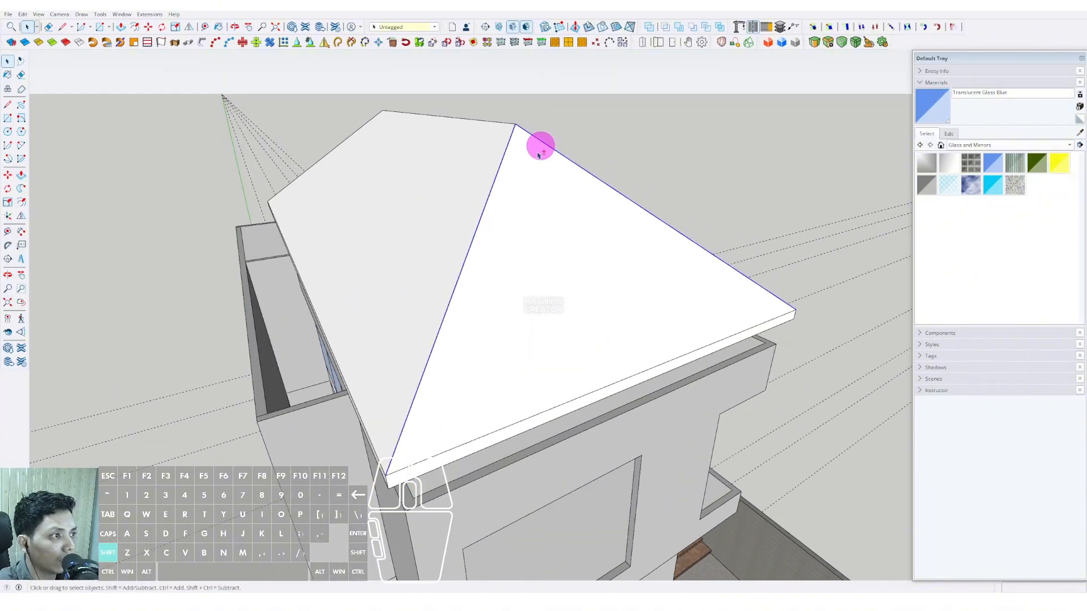
{"action": "left_click", "coordinate": [541, 145]}
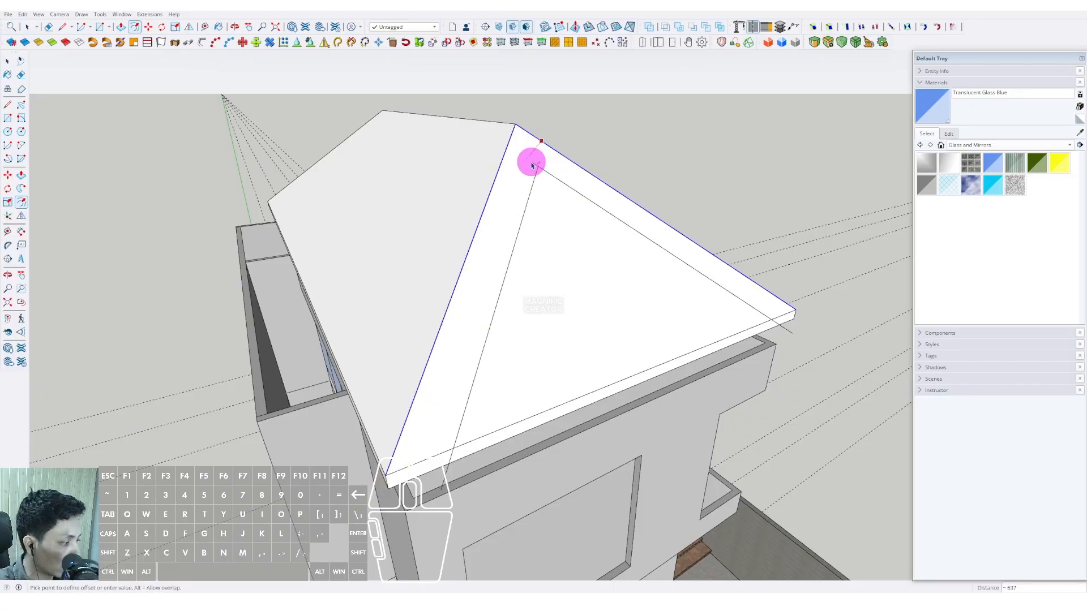
{"action": "key", "text": "space"}
Offset the ridge and hip edges of the adjoining long roof slope inward to outline a matching border strip
{"action": "middle_click_drag", "start_coordinate": [458, 223], "coordinate": [485, 265]}
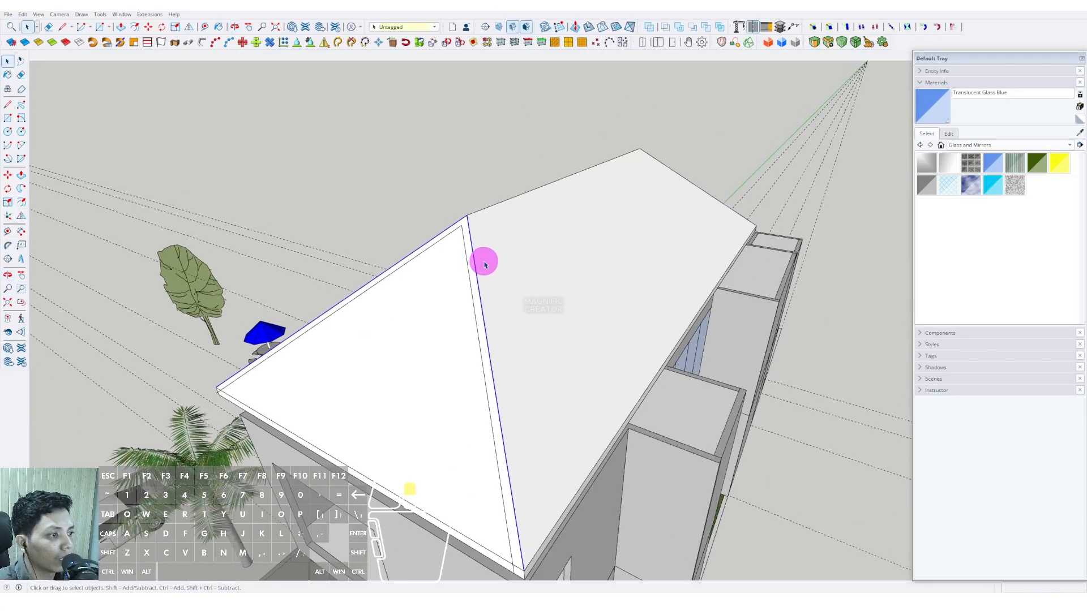
{"action": "middle_click_drag", "start_coordinate": [557, 203], "coordinate": [575, 160]}
{"action": "middle_click_drag", "start_coordinate": [385, 344], "coordinate": [387, 255]}
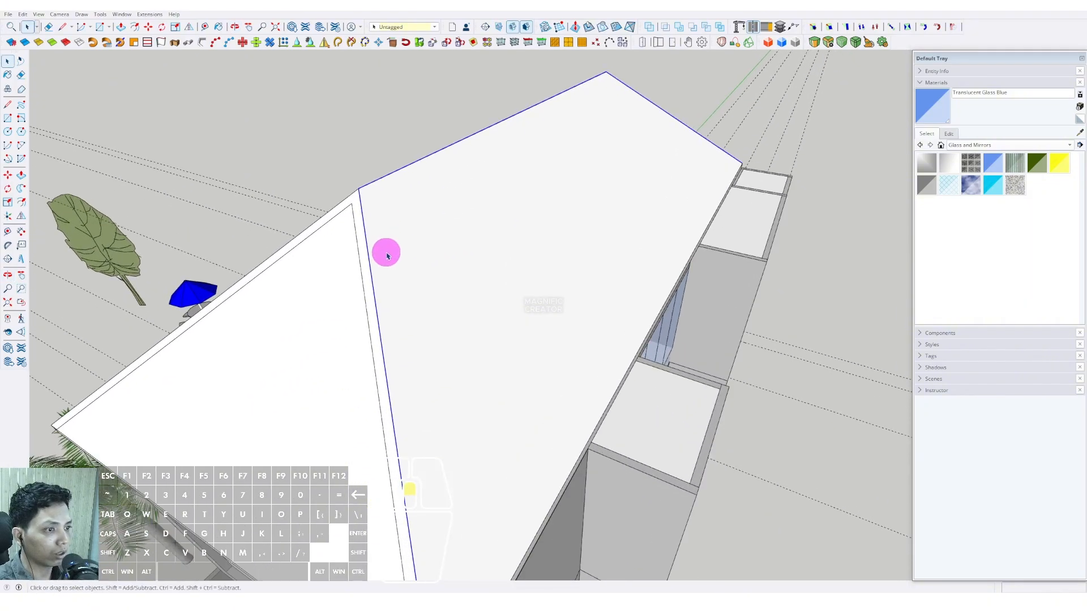
{"action": "left_click", "coordinate": [367, 240]}
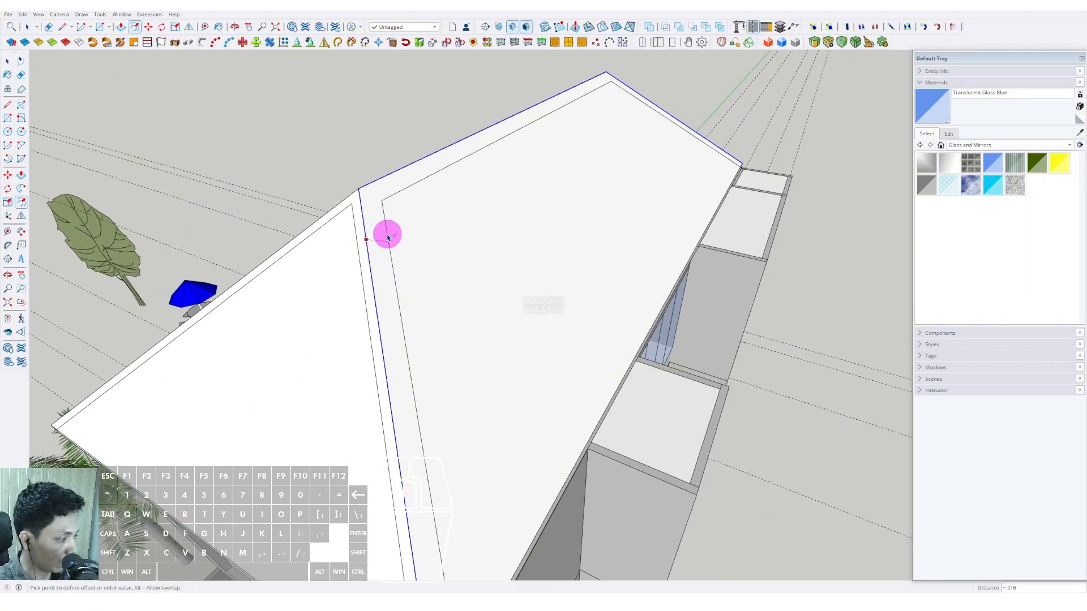
{"action": "left_click", "coordinate": [388, 236]}
{"action": "key", "text": "space"}
Offset the ridge and hip edges of the opposite long roof slope inward by 150
{"action": "middle_click_drag", "start_coordinate": [383, 232], "coordinate": [391, 188]}
{"action": "left_click", "coordinate": [287, 135], "text": "shift"}
{"action": "scroll", "coordinate": [558, 352], "scroll_direction": "up", "scroll_amount": 1, "text": "shift"}
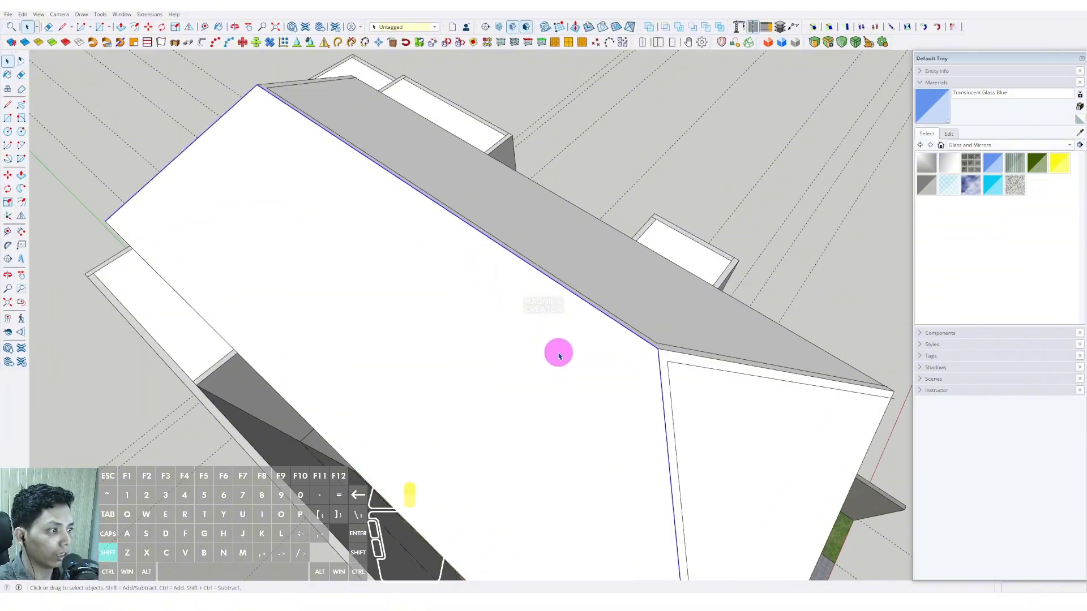
{"action": "middle_click_drag", "start_coordinate": [558, 352], "coordinate": [570, 274], "text": "shift"}
{"action": "key", "text": "f"}
{"action": "left_click", "coordinate": [672, 279]}
{"action": "type", "text": "100"}
{"action": "key", "text": "Return"}
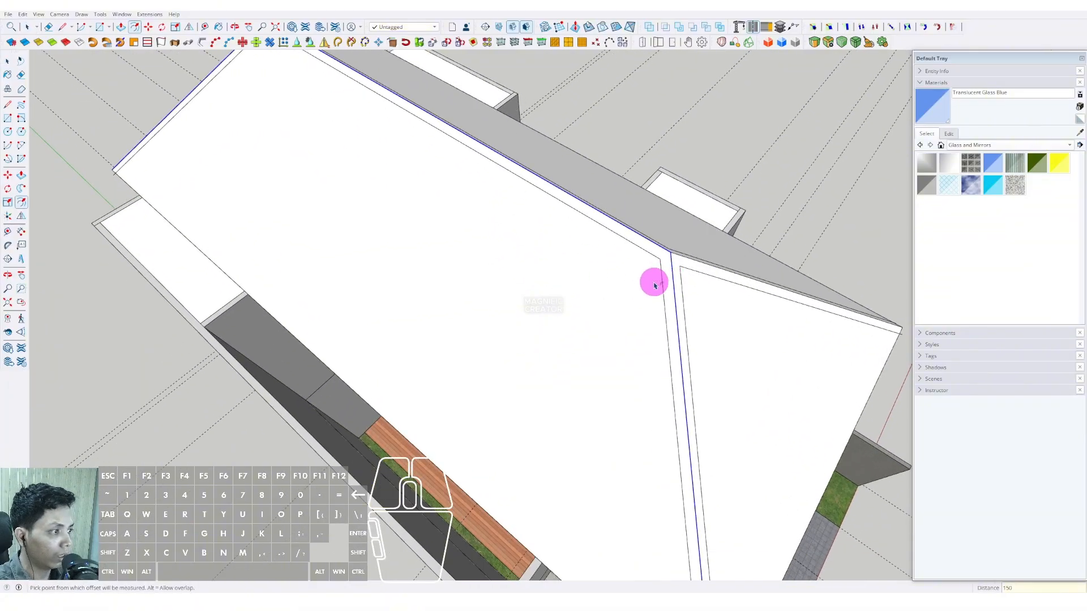
Offset the two hip edges of the remaining triangular roof end inward to outline its border strip
{"action": "key", "text": "space"}
{"action": "scroll", "coordinate": [388, 262], "scroll_direction": "down", "scroll_amount": 2}
{"action": "middle_click_drag", "start_coordinate": [387, 262], "coordinate": [989, 279]}
{"action": "middle_click_drag", "start_coordinate": [559, 456], "coordinate": [567, 244], "text": "shift"}
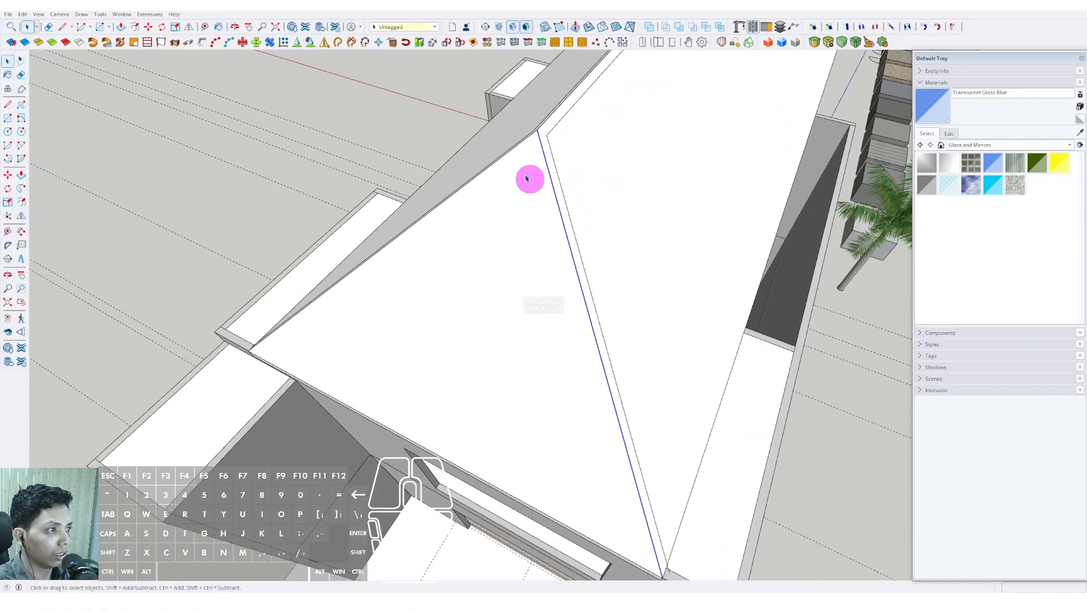
{"action": "middle_click_drag", "start_coordinate": [520, 156], "coordinate": [530, 161]}
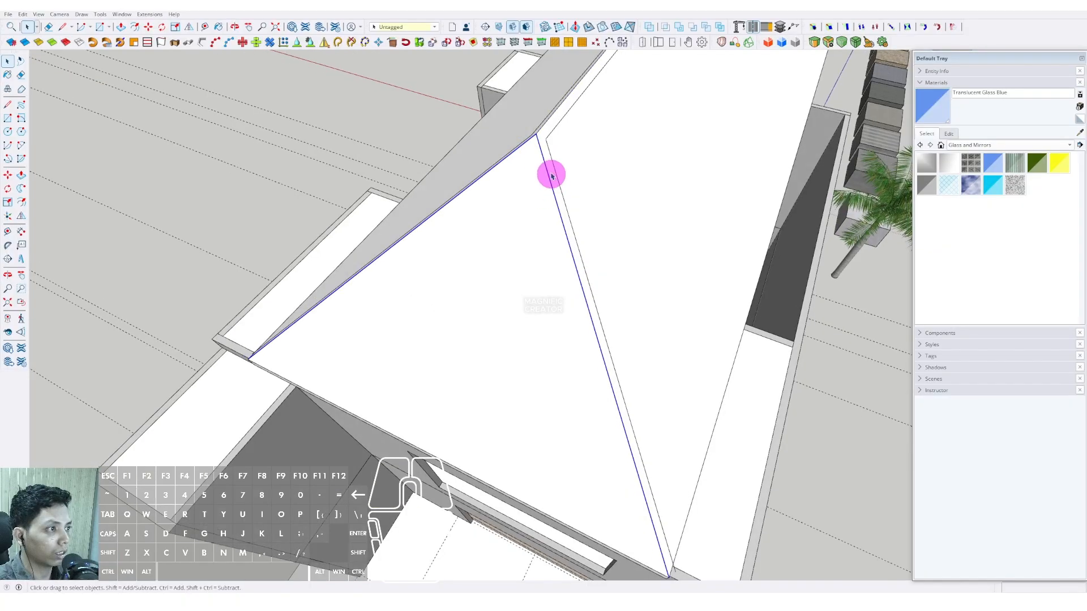
{"action": "key", "text": "f"}
{"action": "left_click", "coordinate": [544, 162]}
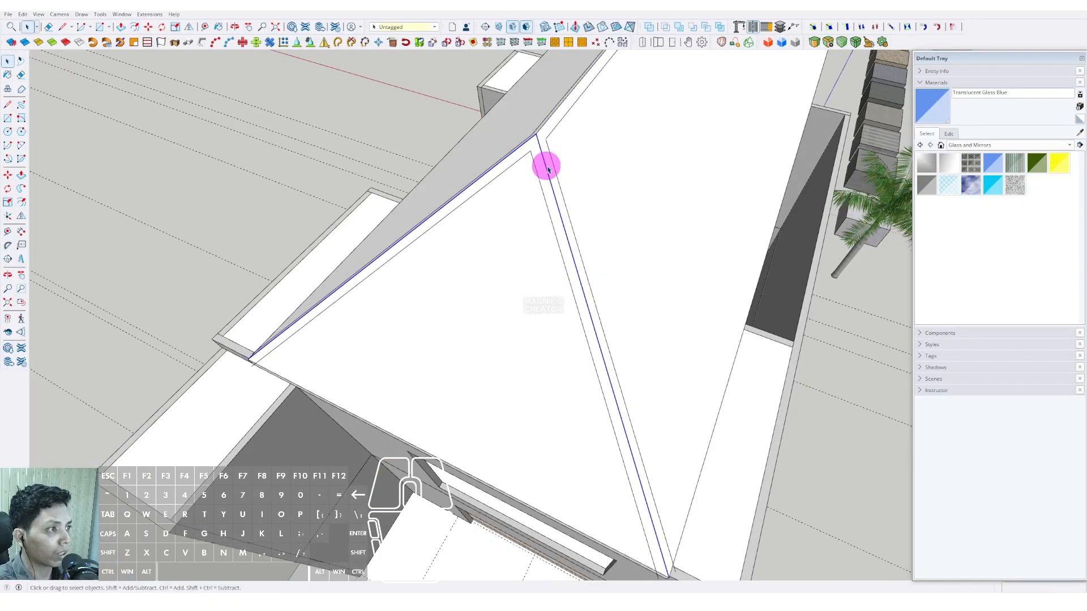
Extrude the border strips along the roof's hips and ridge outward to form raised cappings
{"action": "scroll", "coordinate": [547, 168], "scroll_direction": "down", "scroll_amount": 4}
{"action": "middle_click_drag", "start_coordinate": [332, 344], "coordinate": [551, 213]}
{"action": "scroll", "coordinate": [540, 190], "scroll_direction": "up", "scroll_amount": 3}
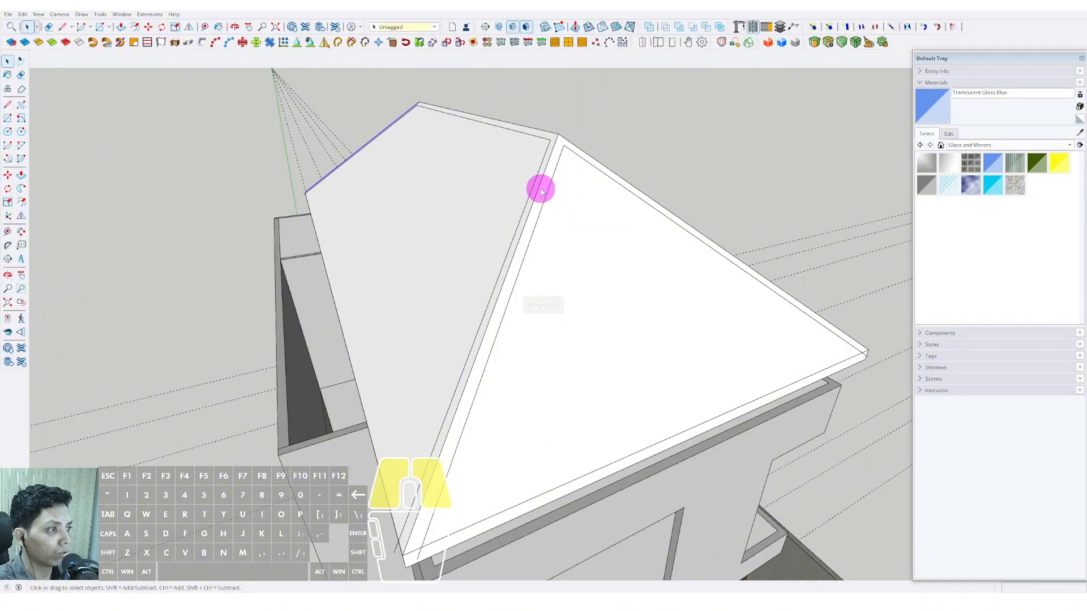
{"action": "left_click", "coordinate": [551, 180]}
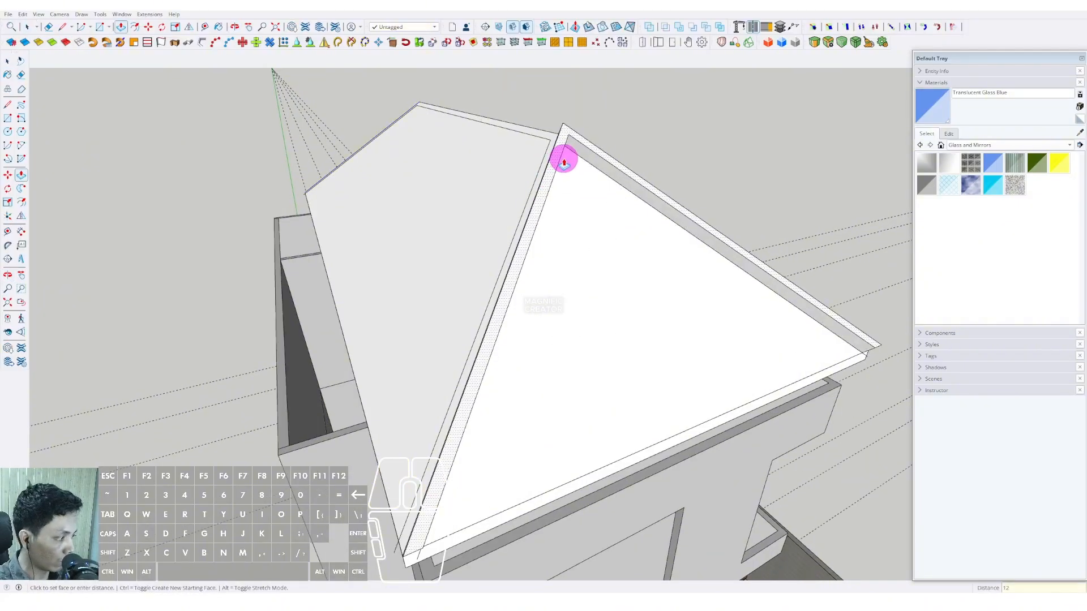
{"action": "left_click", "coordinate": [564, 162]}
{"action": "key", "text": "space"}
{"action": "scroll", "coordinate": [544, 158], "scroll_direction": "up", "scroll_amount": 2}
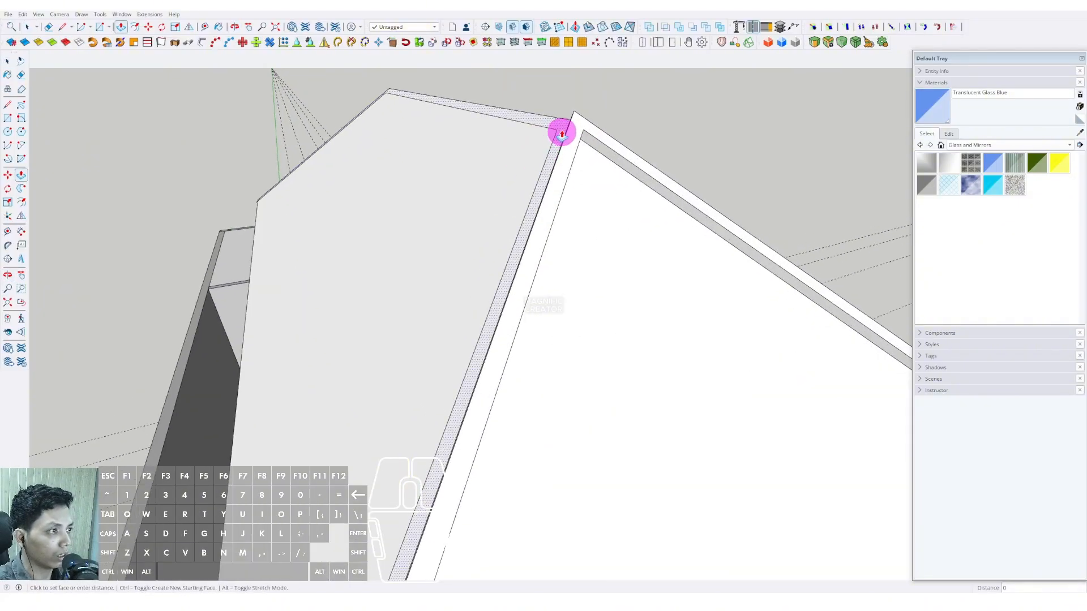
{"action": "left_click_drag", "start_coordinate": [562, 134], "coordinate": [552, 120]}
{"action": "left_click", "coordinate": [552, 121]}
{"action": "key", "text": "space"}
Draw lines between the raised capping corners to close the gap where the ridge meets the hips
{"action": "middle_click_drag", "start_coordinate": [551, 114], "coordinate": [563, 279]}
{"action": "key", "text": "l"}
{"action": "left_click", "coordinate": [565, 279]}
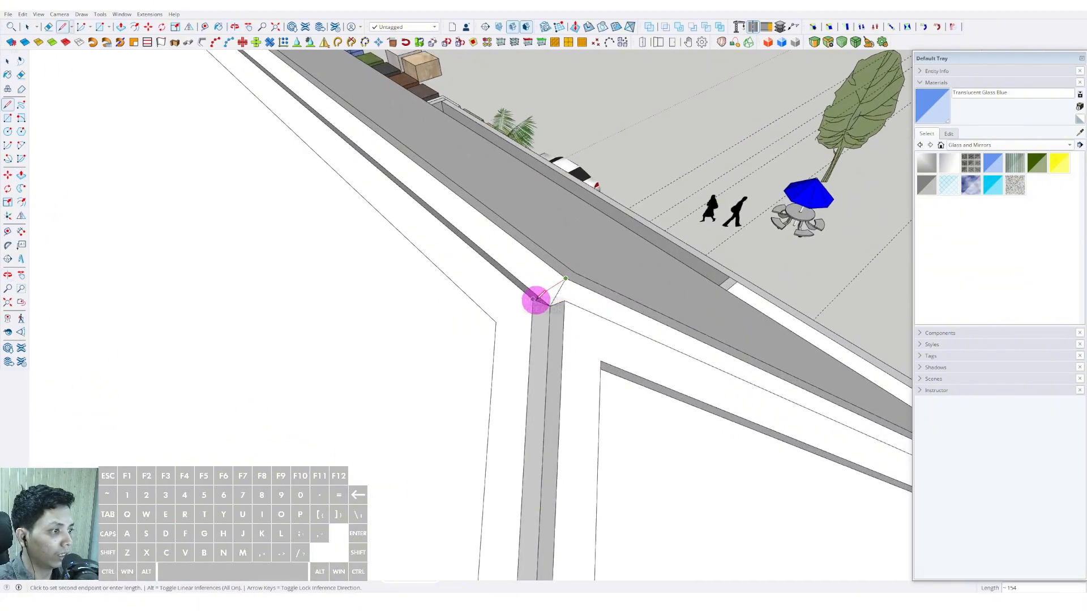
{"action": "key", "text": "space"}
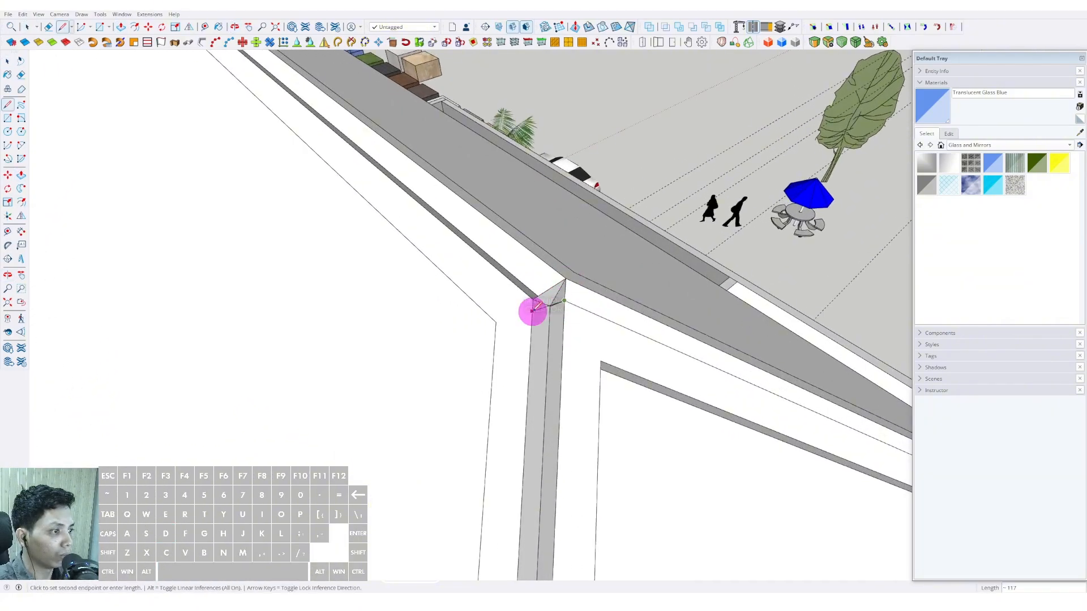
{"action": "key", "text": "space"}
{"action": "middle_click_drag", "start_coordinate": [538, 300], "coordinate": [500, 428]}
{"action": "left_click", "coordinate": [469, 438]}
{"action": "key", "text": "space"}
Close the gap between the raised cappings at the other ridge junction with connecting lines
{"action": "scroll", "coordinate": [470, 436], "scroll_direction": "down", "scroll_amount": 3}
{"action": "middle_click_drag", "start_coordinate": [602, 341], "coordinate": [376, 390], "text": "shift"}
{"action": "scroll", "coordinate": [535, 399], "scroll_direction": "up", "scroll_amount": 3}
{"action": "key", "text": "l"}
{"action": "middle_click_drag", "start_coordinate": [538, 401], "coordinate": [523, 191]}
{"action": "key", "text": "space"}
{"action": "key", "text": "l"}
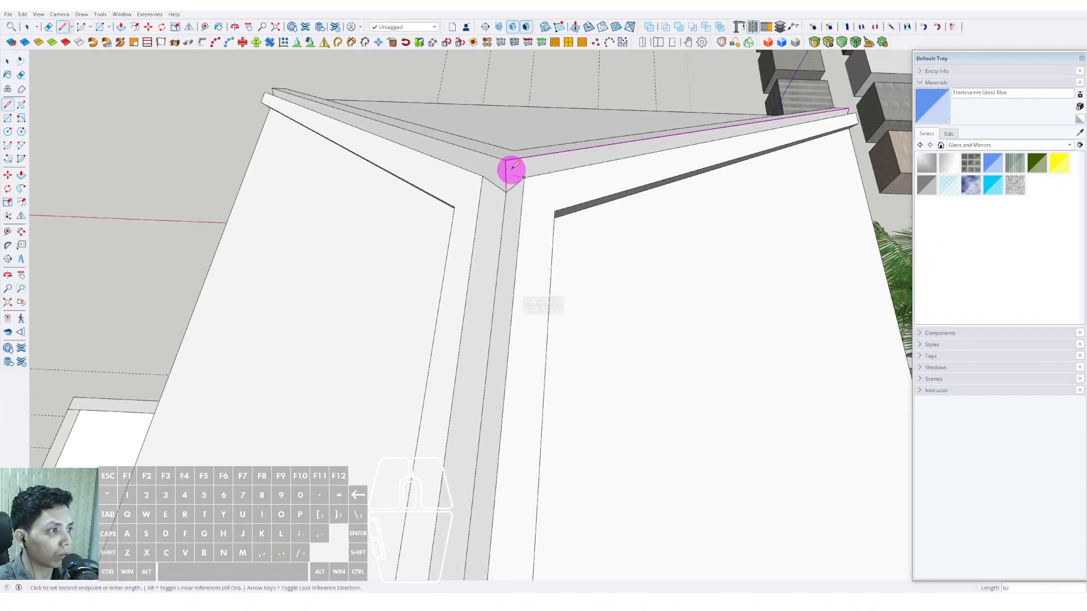
{"action": "left_click", "coordinate": [483, 177]}
{"action": "key", "text": "space"}
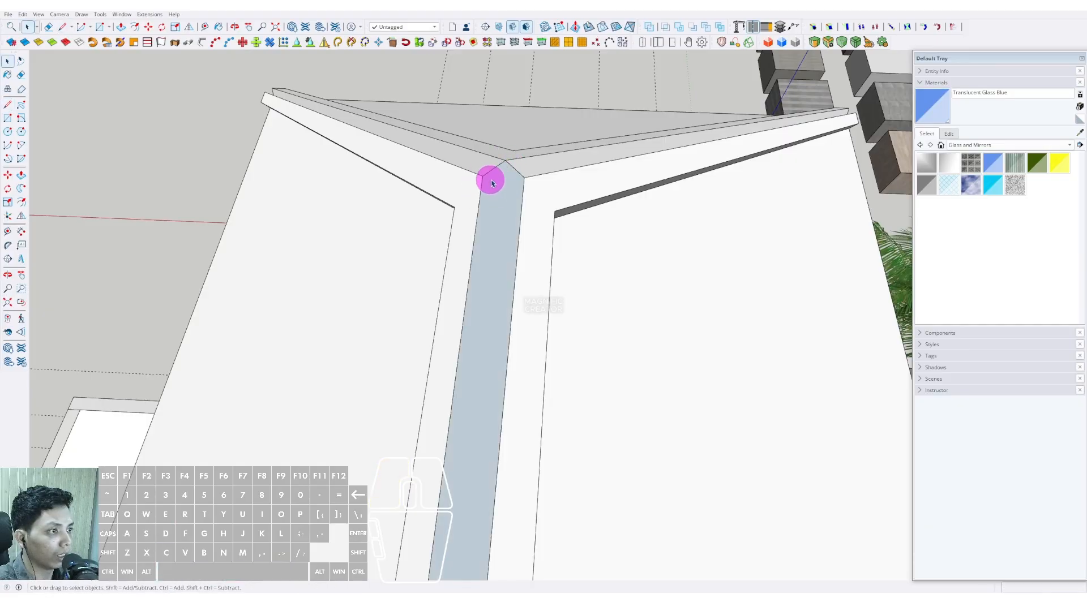
Close the open lower ends of the hip cappings at the eaves corners with connecting lines
{"action": "middle_click_drag", "start_coordinate": [565, 205], "coordinate": [266, 467]}
{"action": "scroll", "coordinate": [532, 309], "scroll_direction": "up", "scroll_amount": 3}
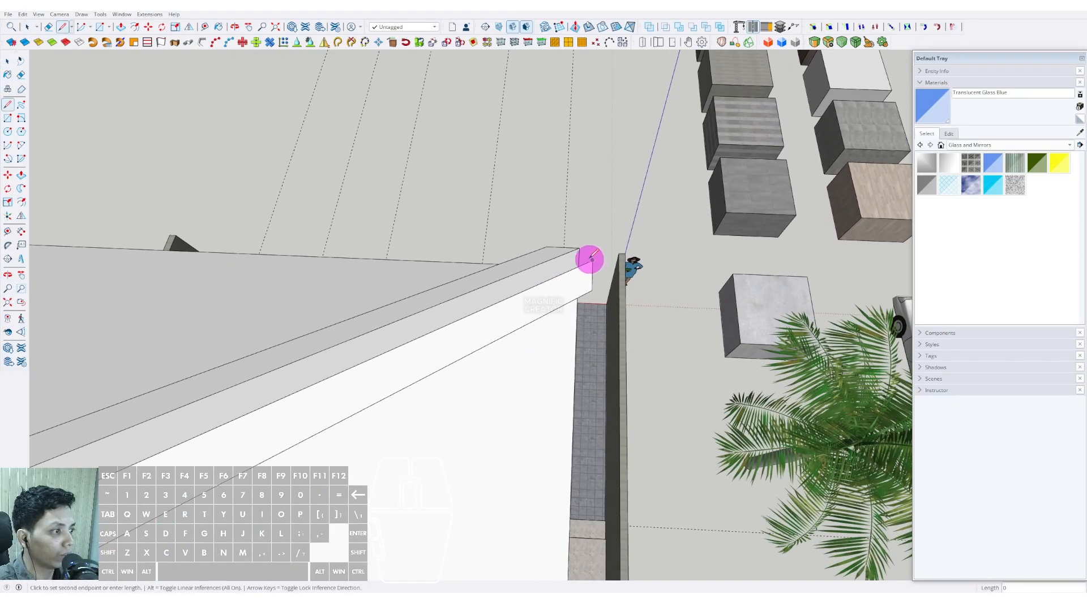
{"action": "key", "text": "space"}
{"action": "middle_click_drag", "start_coordinate": [580, 249], "coordinate": [444, 214]}
{"action": "key", "text": "l"}
{"action": "left_click", "coordinate": [422, 221]}
{"action": "key", "text": "space"}
{"action": "scroll", "coordinate": [461, 279], "scroll_direction": "down", "scroll_amount": 3}
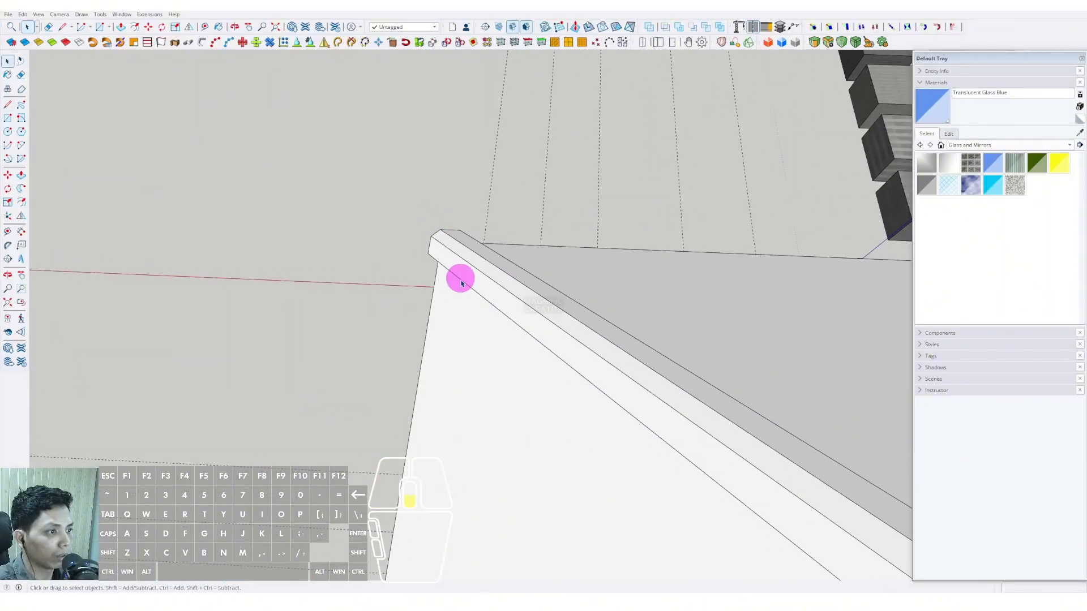
Offset the roof's underside face inward by 150
{"action": "middle_click_drag", "start_coordinate": [460, 279], "coordinate": [595, 318]}
{"action": "middle_click_drag", "start_coordinate": [595, 318], "coordinate": [397, 194], "text": "shift"}
{"action": "scroll", "coordinate": [468, 223], "scroll_direction": "up", "scroll_amount": 2}
{"action": "left_click", "coordinate": [420, 213]}
{"action": "key", "text": "f"}
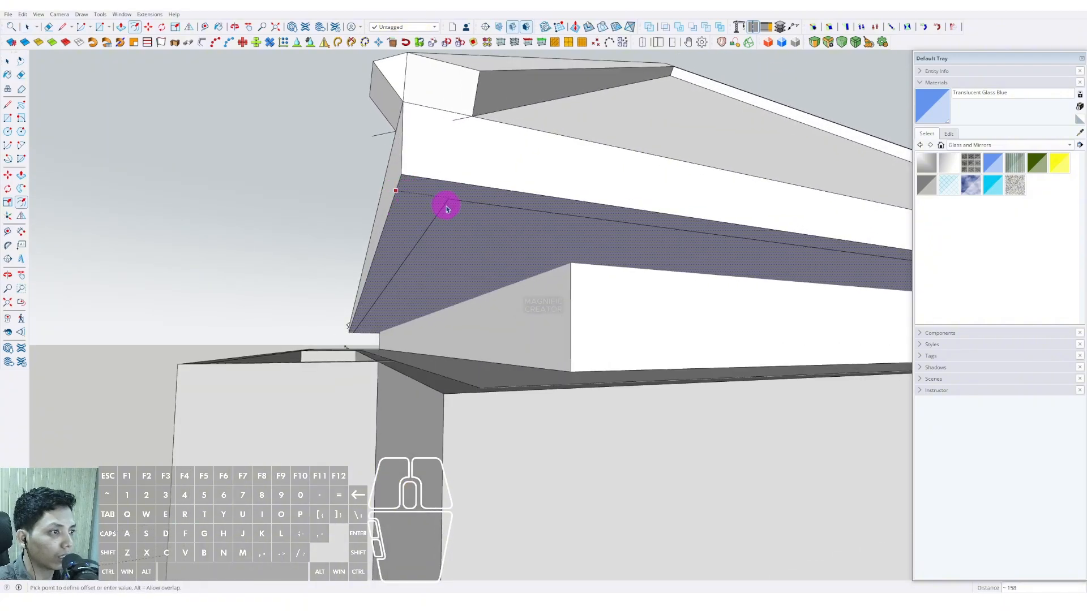
{"action": "key", "text": "space"}
Push the outer band of the roof's underside upward to step the eaves
{"action": "middle_click_drag", "start_coordinate": [449, 210], "coordinate": [407, 243]}
{"action": "key", "text": "p"}
{"action": "left_click", "coordinate": [407, 197]}
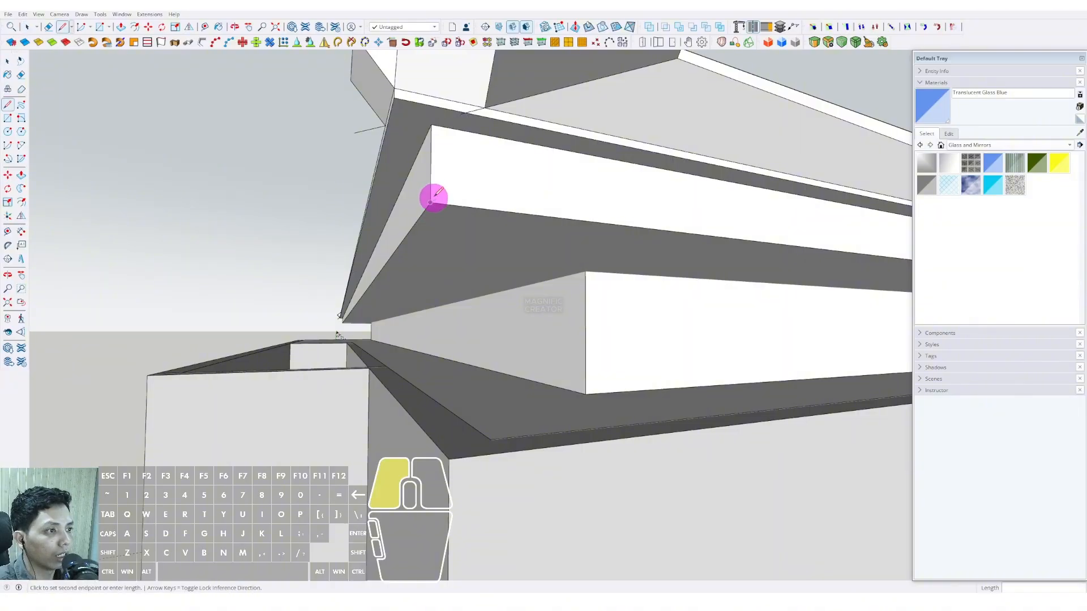
Draw lines from the stepped eaves' inner lower corners to the outer upper corners to form a slanted fascia
{"action": "mouse_move", "coordinate": [392, 98]}
{"action": "middle_mouse_down"}
{"action": "mouse_move", "coordinate": [448, 170]}
{"action": "mouse_move", "coordinate": [271, 219]}
{"action": "mouse_move", "coordinate": [439, 221]}
{"action": "mouse_move", "coordinate": [677, 274]}
{"action": "mouse_move", "coordinate": [597, 235]}
{"action": "mouse_move", "coordinate": [643, 223]}
{"action": "mouse_move", "coordinate": [538, 292]}
{"action": "mouse_move", "coordinate": [545, 280]}
{"action": "mouse_move", "coordinate": [504, 298]}
{"action": "mouse_move", "coordinate": [407, 294]}
{"action": "mouse_move", "coordinate": [505, 340]}
{"action": "mouse_move", "coordinate": [434, 289]}
{"action": "mouse_move", "coordinate": [473, 284]}
{"action": "middle_mouse_up"}
{"action": "key", "text": "space"}
{"action": "key", "text": "l"}
{"action": "key", "text": "space"}
{"action": "key", "text": "l"}
{"action": "left_click", "coordinate": [471, 286]}
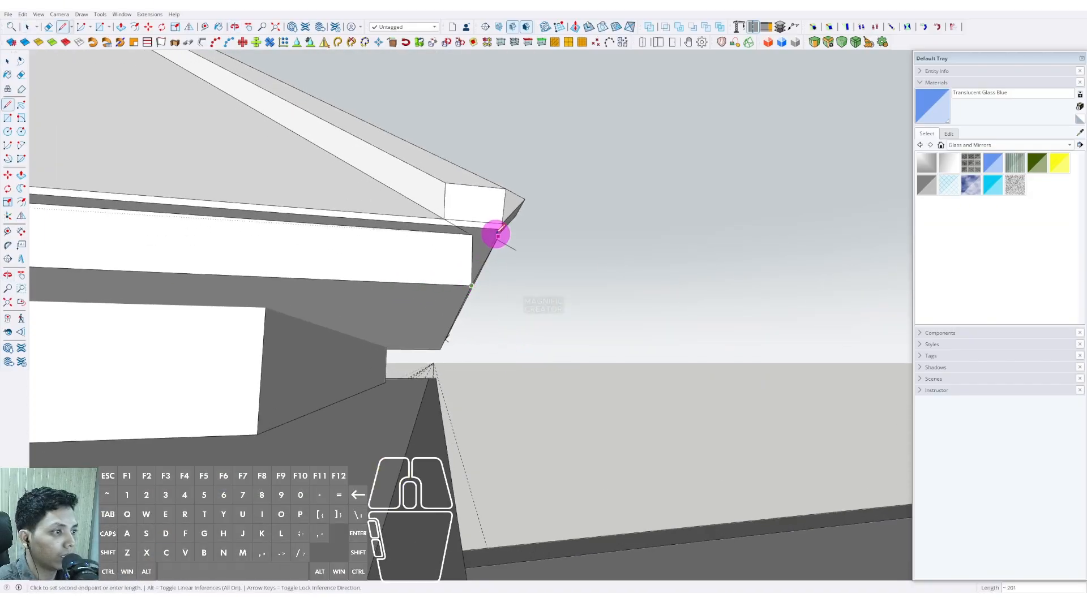
{"action": "middle_click_drag", "start_coordinate": [500, 230], "coordinate": [527, 306]}
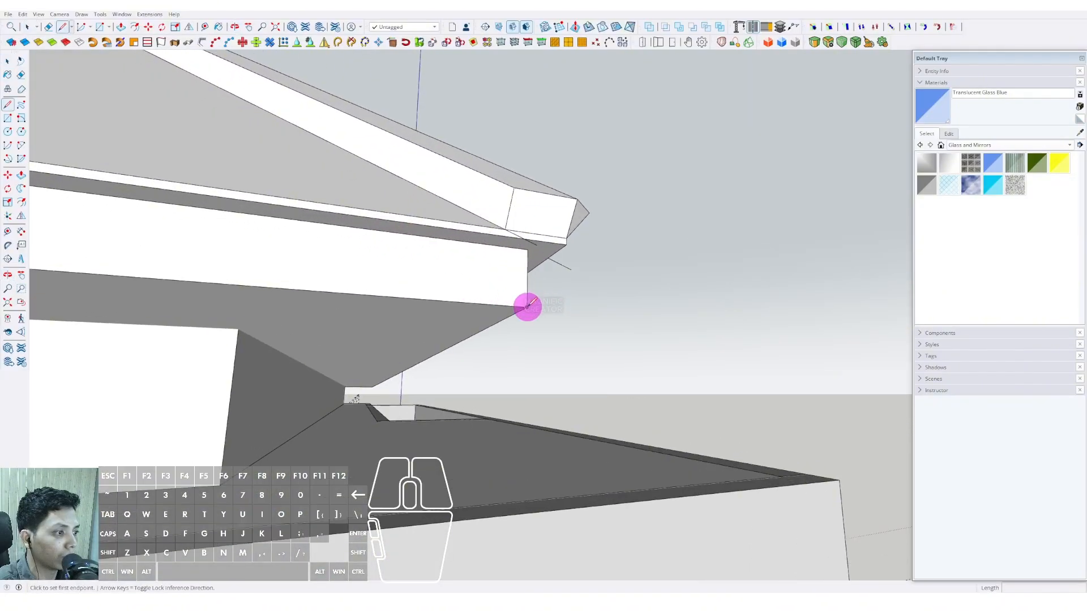
{"action": "left_click", "coordinate": [565, 242]}
Offset the edges of the roof's underside face inward by 20
{"action": "middle_click_drag", "start_coordinate": [565, 242], "coordinate": [249, 274]}
{"action": "key", "text": "space"}
{"action": "scroll", "coordinate": [609, 262], "scroll_direction": "down", "scroll_amount": 5}
{"action": "scroll", "coordinate": [476, 255], "scroll_direction": "up", "scroll_amount": 3}
{"action": "middle_click_drag", "start_coordinate": [462, 278], "coordinate": [433, 240]}
{"action": "scroll", "coordinate": [390, 287], "scroll_direction": "up", "scroll_amount": 5}
{"action": "left_click", "coordinate": [393, 287]}
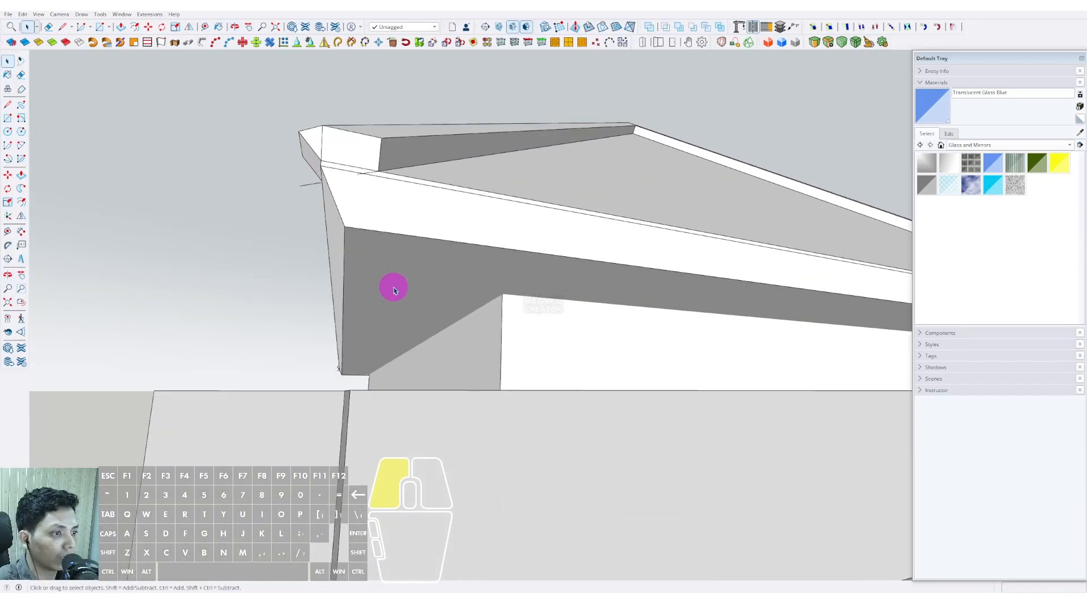
{"action": "middle_click_drag", "start_coordinate": [393, 286], "coordinate": [344, 242]}
{"action": "left_click", "coordinate": [342, 229]}
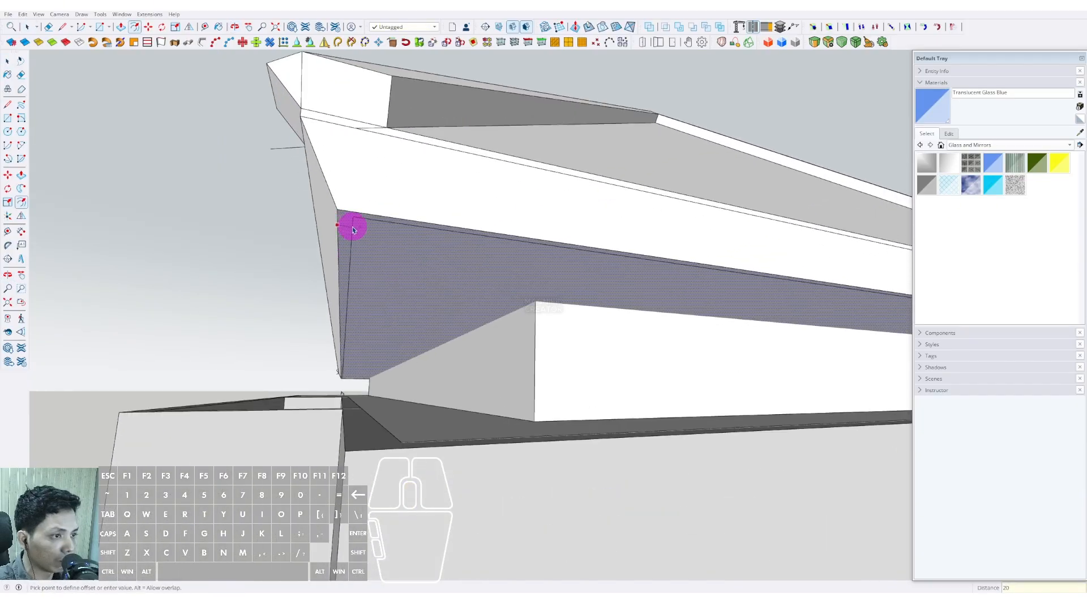
{"action": "key", "text": "space"}
Push the inset underside face to recess the soffit within its thin rim
{"action": "left_click", "coordinate": [379, 263]}
{"action": "scroll", "coordinate": [378, 266], "scroll_direction": "down", "scroll_amount": 1}
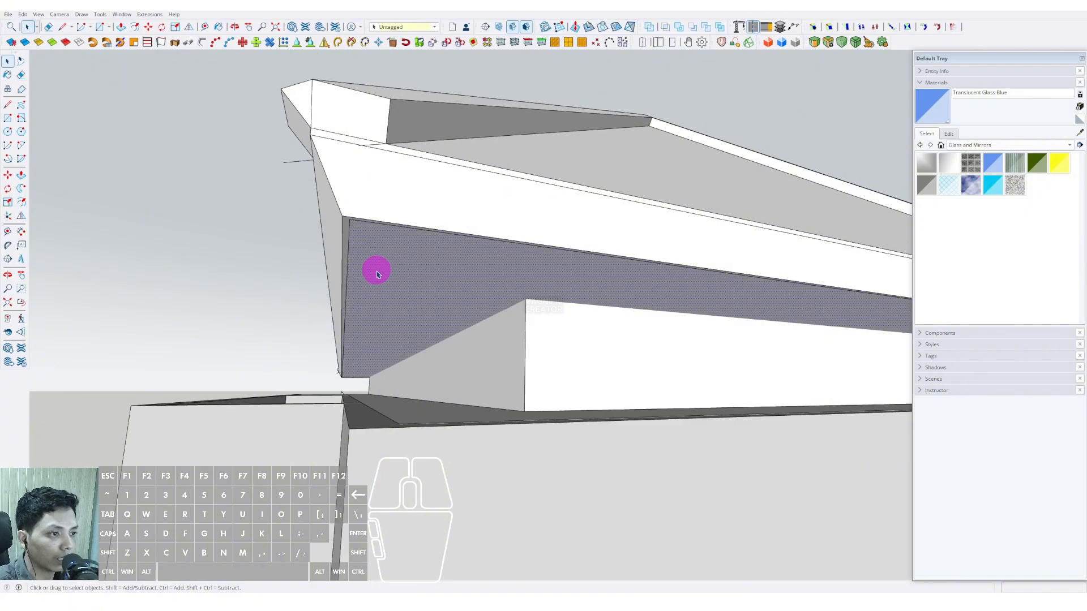
{"action": "scroll", "coordinate": [377, 265], "scroll_direction": "up", "scroll_amount": 2}
{"action": "key", "text": "p"}
{"action": "left_click", "coordinate": [378, 258]}
{"action": "key", "text": "Return"}
{"action": "key", "text": "space"}
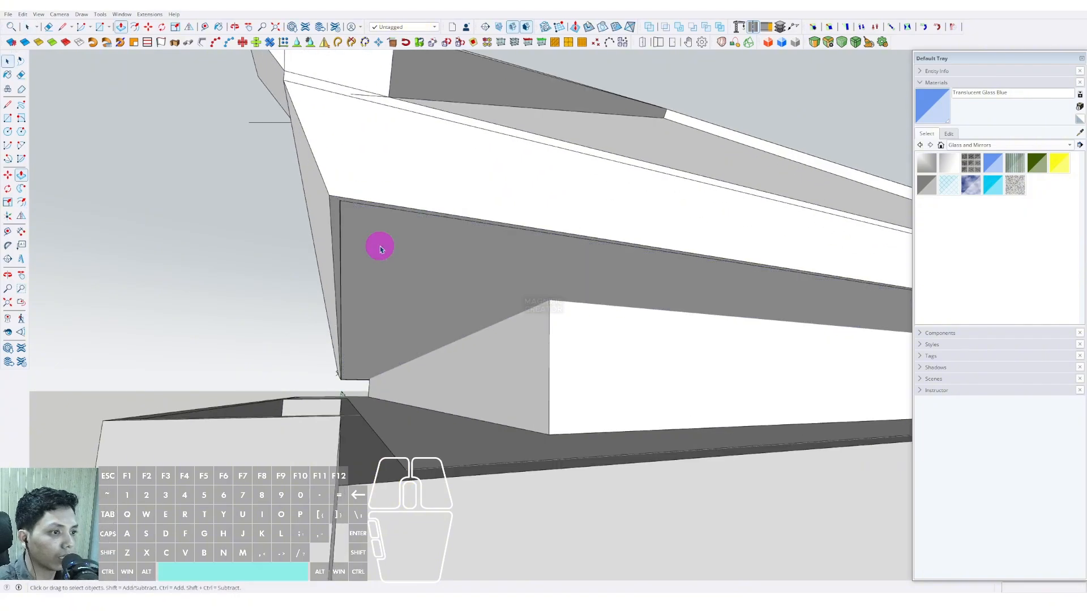
Select all the connected geometry of the hip roof and make it a group
{"action": "scroll", "coordinate": [493, 273], "scroll_direction": "down", "scroll_amount": 3}
{"action": "mouse_move", "coordinate": [509, 277]}
{"action": "middle_mouse_down"}
{"action": "mouse_move", "coordinate": [459, 306]}
{"action": "mouse_move", "coordinate": [510, 261]}
{"action": "middle_mouse_up"}
{"action": "scroll", "coordinate": [458, 302], "scroll_direction": "down", "scroll_amount": 5}
{"action": "scroll", "coordinate": [462, 296], "scroll_direction": "up", "scroll_amount": 4}
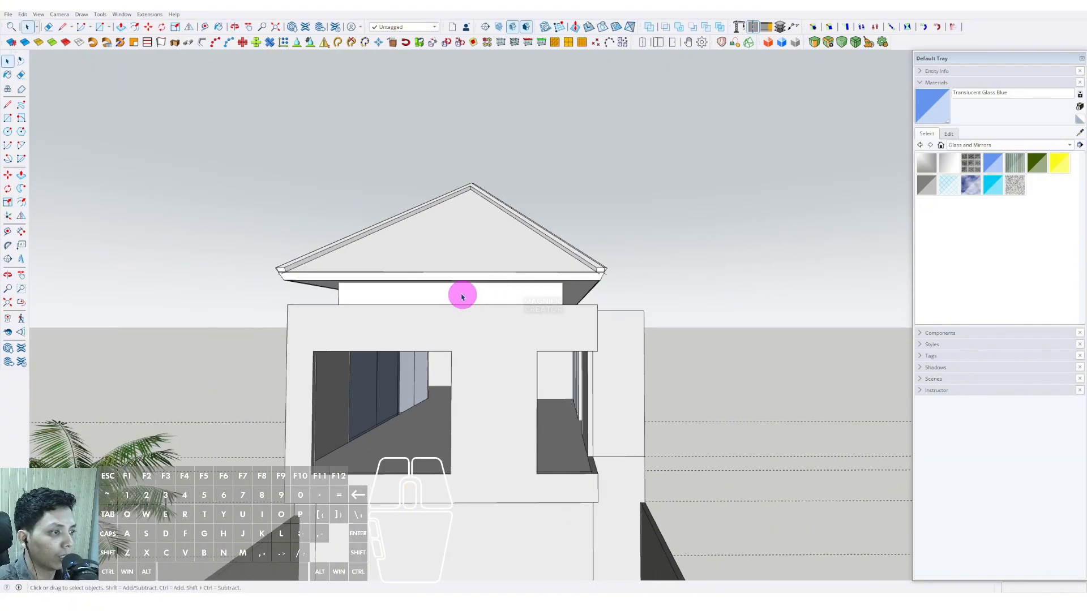
{"action": "triple_click", "coordinate": [509, 216]}
{"action": "right_click", "coordinate": [510, 217]}
{"action": "left_click", "coordinate": [535, 297]}
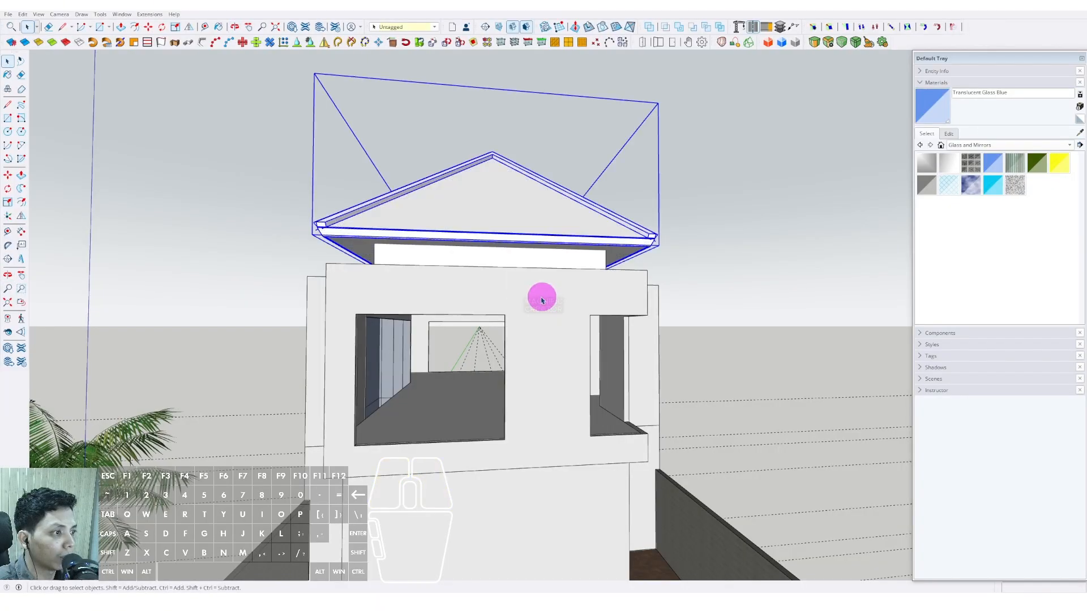
Paint the roof group dark grey with Color M06 from the Colors material collection
{"action": "scroll", "coordinate": [541, 294], "scroll_direction": "up", "scroll_amount": 2}
{"action": "left_click", "coordinate": [1072, 146]}
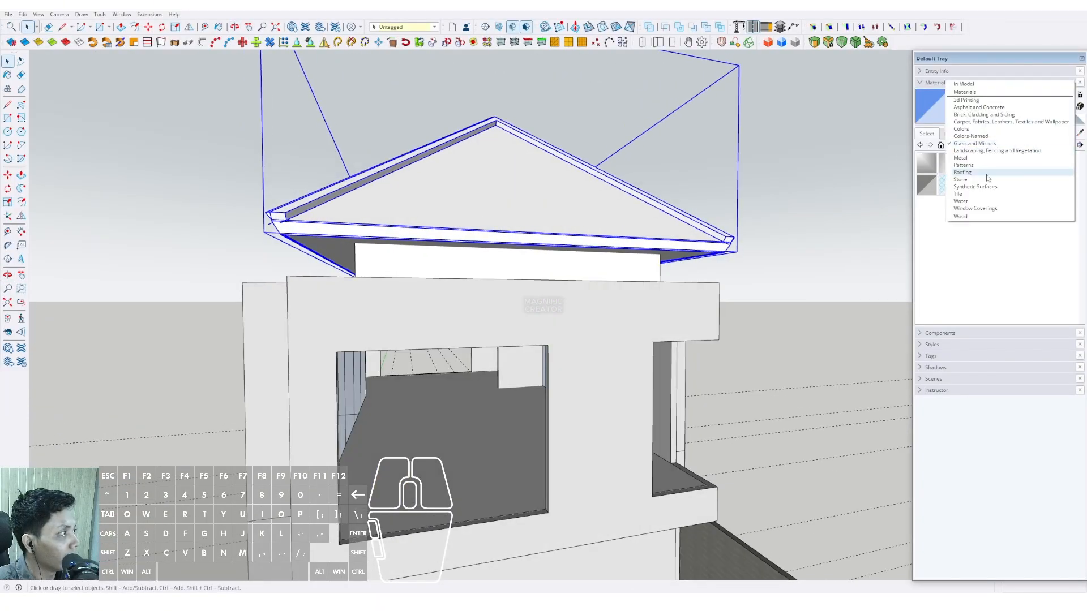
{"action": "left_click", "coordinate": [966, 134]}
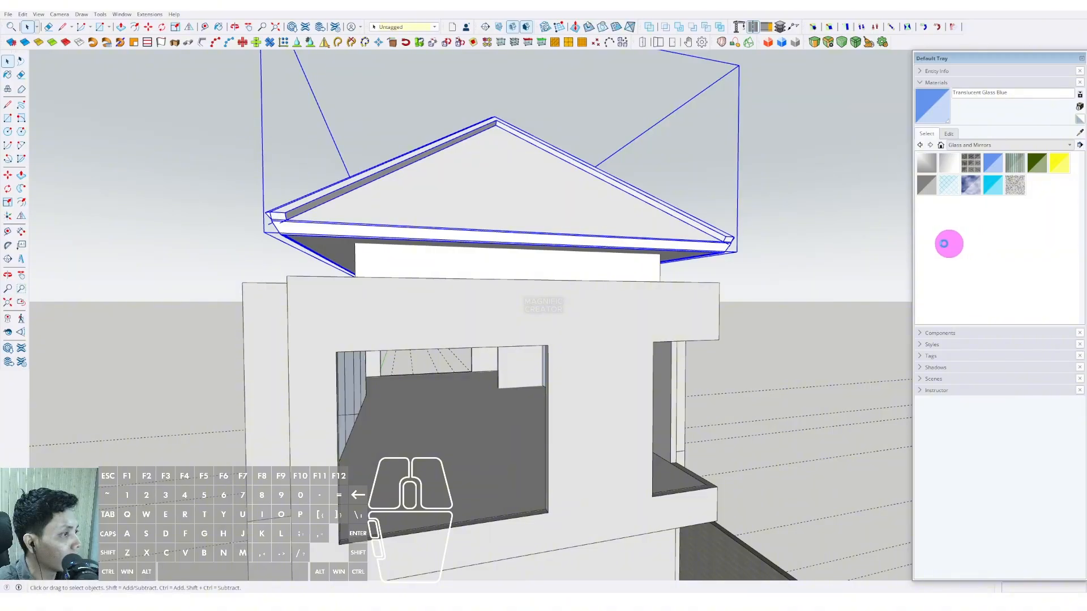
{"action": "scroll", "coordinate": [1005, 246], "scroll_direction": "down", "scroll_amount": 5}
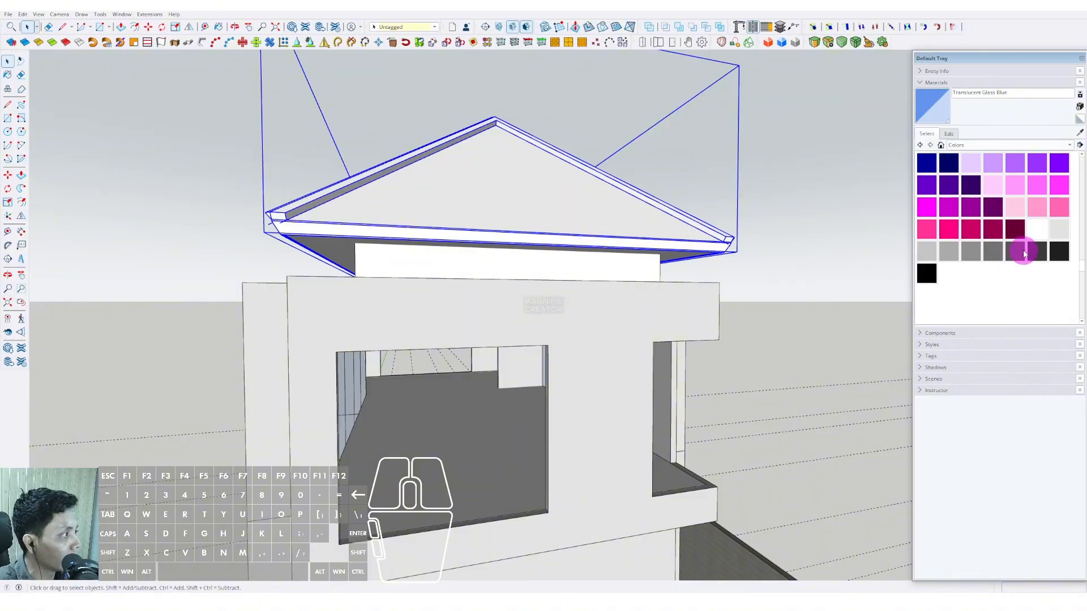
{"action": "left_click", "coordinate": [1023, 254]}
{"action": "left_click", "coordinate": [546, 190]}
{"action": "mouse_move", "coordinate": [545, 189]}
{"action": "middle_mouse_down"}
{"action": "mouse_move", "coordinate": [449, 189]}
{"action": "mouse_move", "coordinate": [549, 133]}
{"action": "middle_mouse_up"}
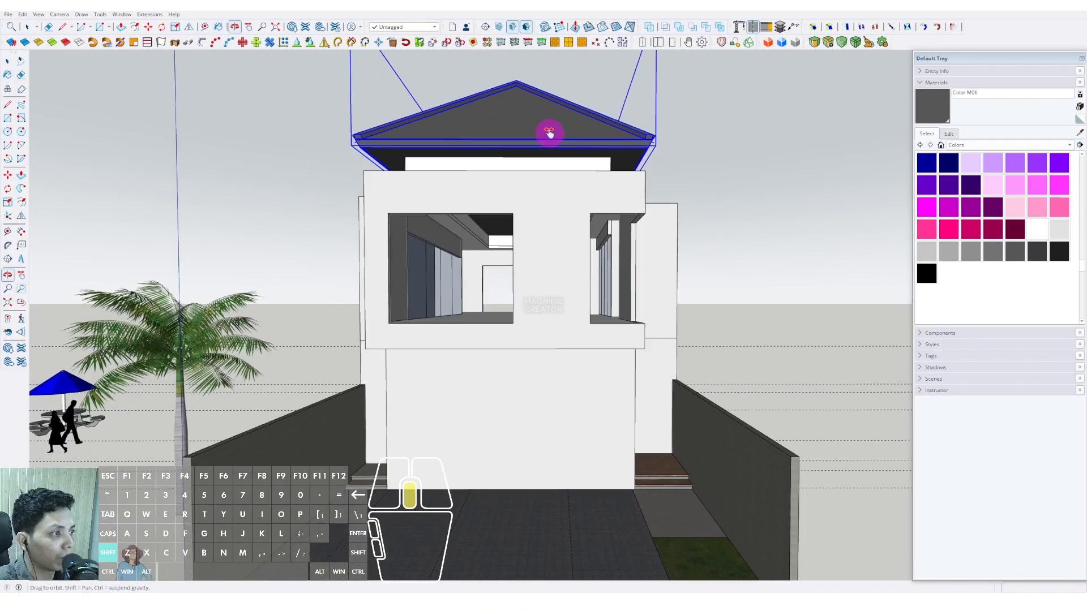
{"action": "scroll", "coordinate": [549, 132], "scroll_direction": "up", "scroll_amount": 5}
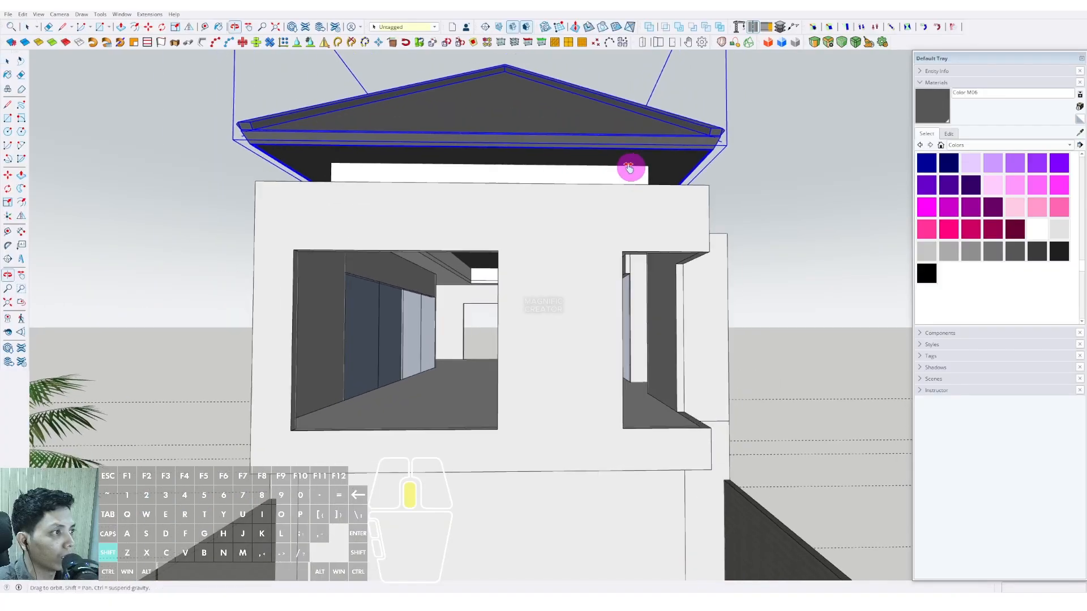
Paint the roof's recessed soffit with Beadboard from the Brick, Cladding and Siding collection
{"action": "middle_click_drag", "start_coordinate": [628, 168], "coordinate": [712, 176], "text": "shift"}
{"action": "left_click", "coordinate": [1069, 147]}
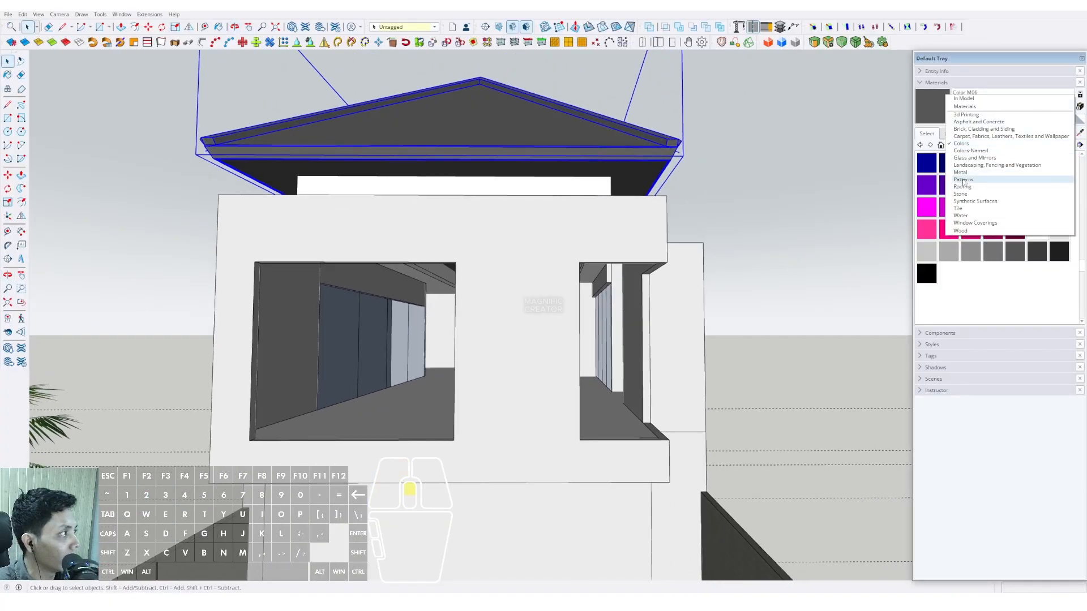
{"action": "left_click", "coordinate": [965, 130]}
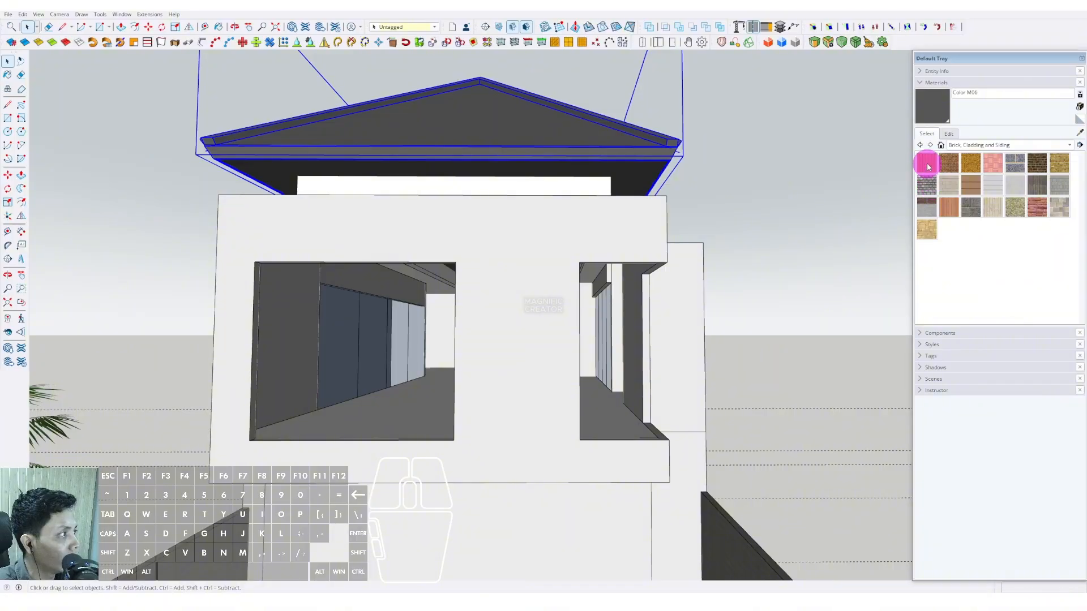
{"action": "left_click", "coordinate": [926, 163]}
{"action": "scroll", "coordinate": [603, 165], "scroll_direction": "up", "scroll_amount": 5}
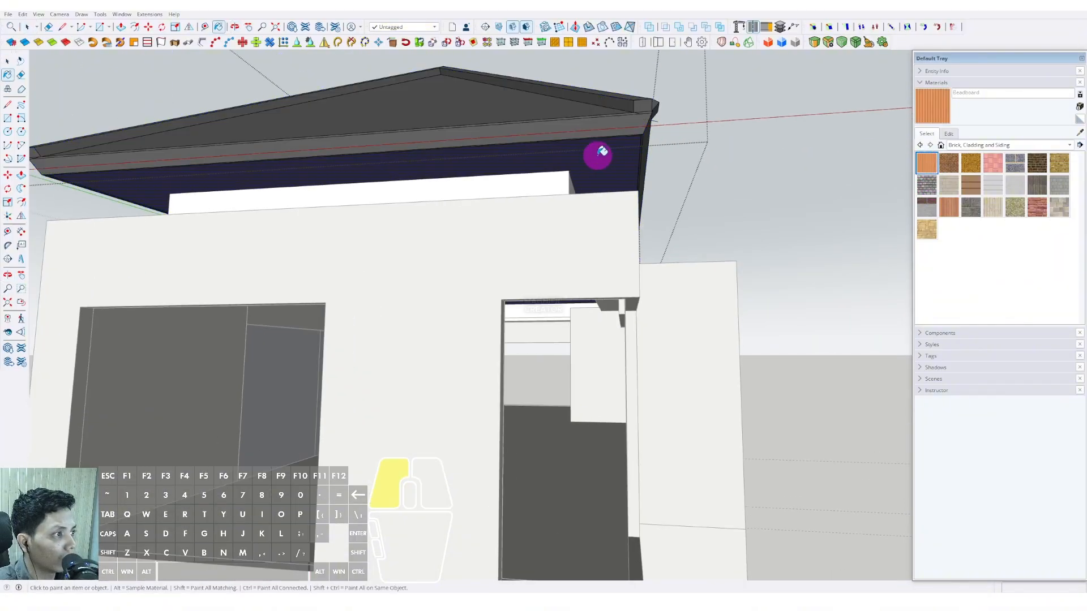
{"action": "left_click", "coordinate": [602, 152]}
{"action": "key", "text": "space"}
{"action": "scroll", "coordinate": [600, 164], "scroll_direction": "down", "scroll_amount": 5}
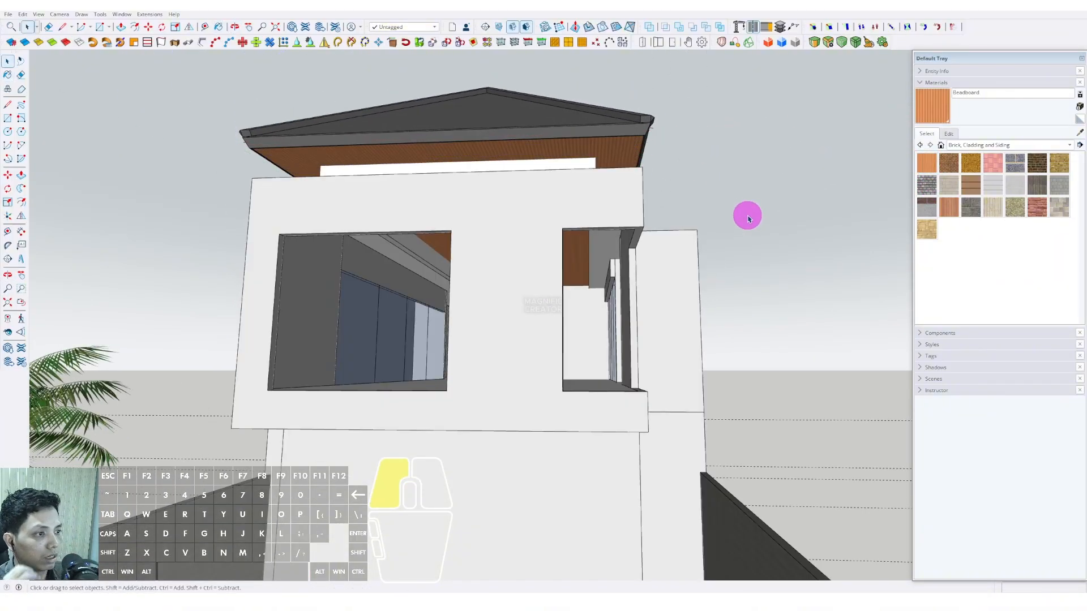
Paint all sloped faces inside the roof group with Roofing Metal Standing Seam Red from the Roofing collection, keeping the cappings grey
{"action": "middle_click_drag", "start_coordinate": [522, 279], "coordinate": [610, 328]}
{"action": "scroll", "coordinate": [565, 283], "scroll_direction": "down", "scroll_amount": 3}
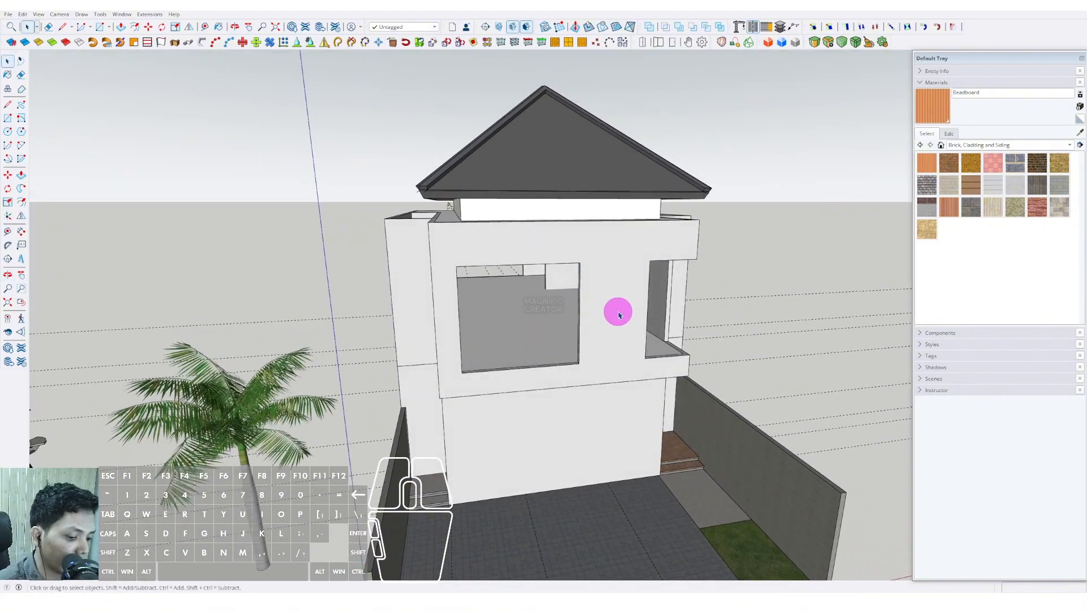
{"action": "scroll", "coordinate": [593, 223], "scroll_direction": "up", "scroll_amount": 3}
{"action": "middle_click_drag", "start_coordinate": [592, 222], "coordinate": [527, 305]}
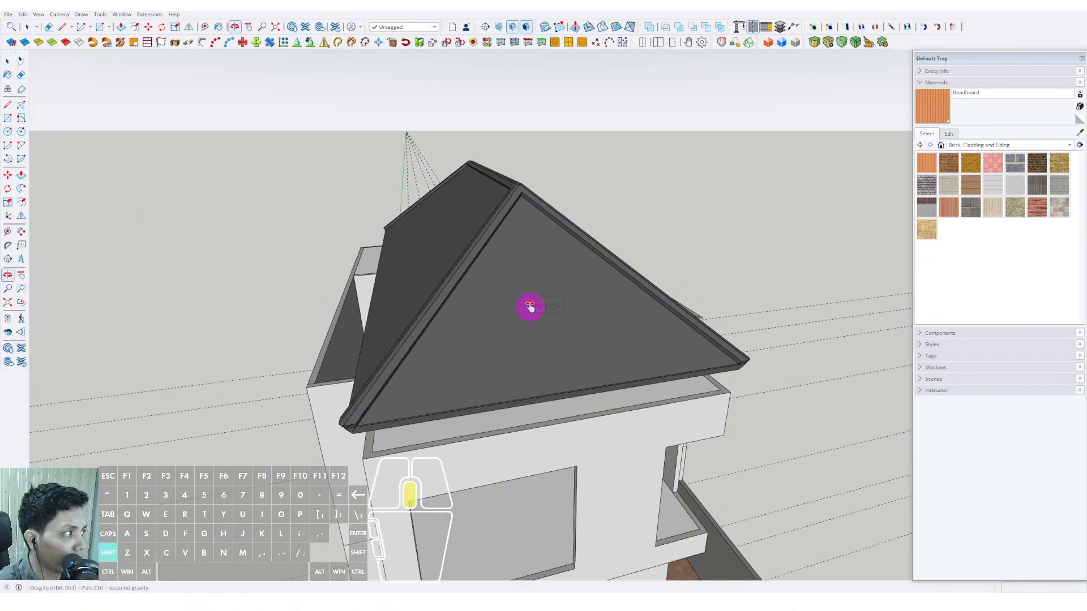
{"action": "left_click", "coordinate": [1069, 145]}
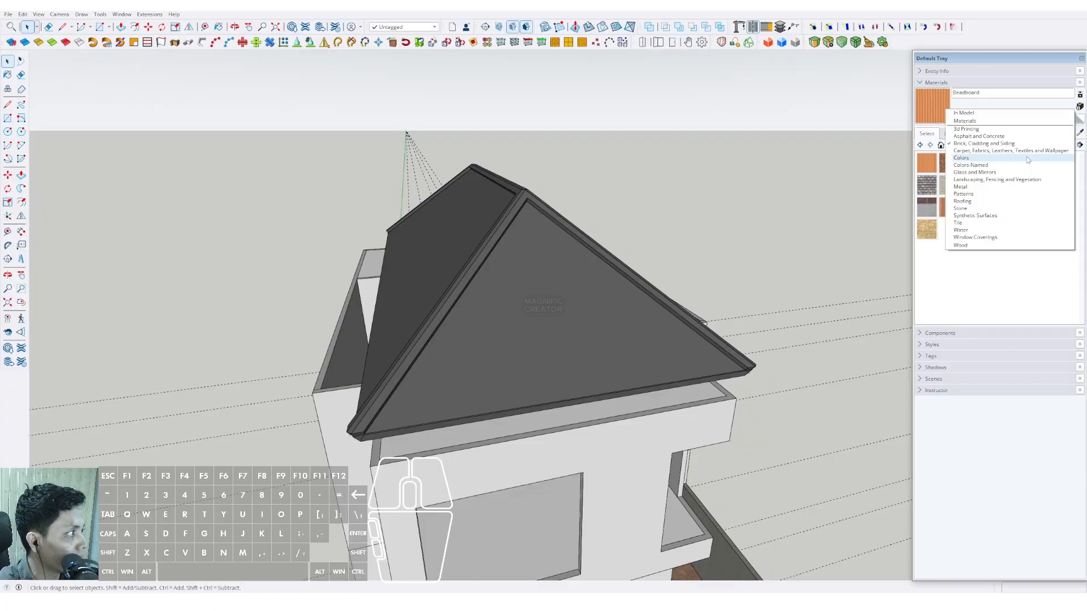
{"action": "left_click", "coordinate": [961, 202]}
{"action": "left_click", "coordinate": [924, 167]}
{"action": "mouse_move", "coordinate": [480, 225]}
{"action": "middle_mouse_down"}
{"action": "mouse_move", "coordinate": [571, 317]}
{"action": "mouse_move", "coordinate": [504, 303]}
{"action": "mouse_move", "coordinate": [481, 260]}
{"action": "mouse_move", "coordinate": [504, 272]}
{"action": "mouse_move", "coordinate": [483, 286]}
{"action": "mouse_move", "coordinate": [507, 310]}
{"action": "mouse_move", "coordinate": [517, 298]}
{"action": "middle_mouse_up"}
{"action": "key", "text": "space"}
{"action": "triple_click", "coordinate": [588, 342]}
{"action": "key", "text": "b"}
{"action": "left_click", "coordinate": [583, 325]}
{"action": "left_click", "coordinate": [506, 295], "text": "shift"}
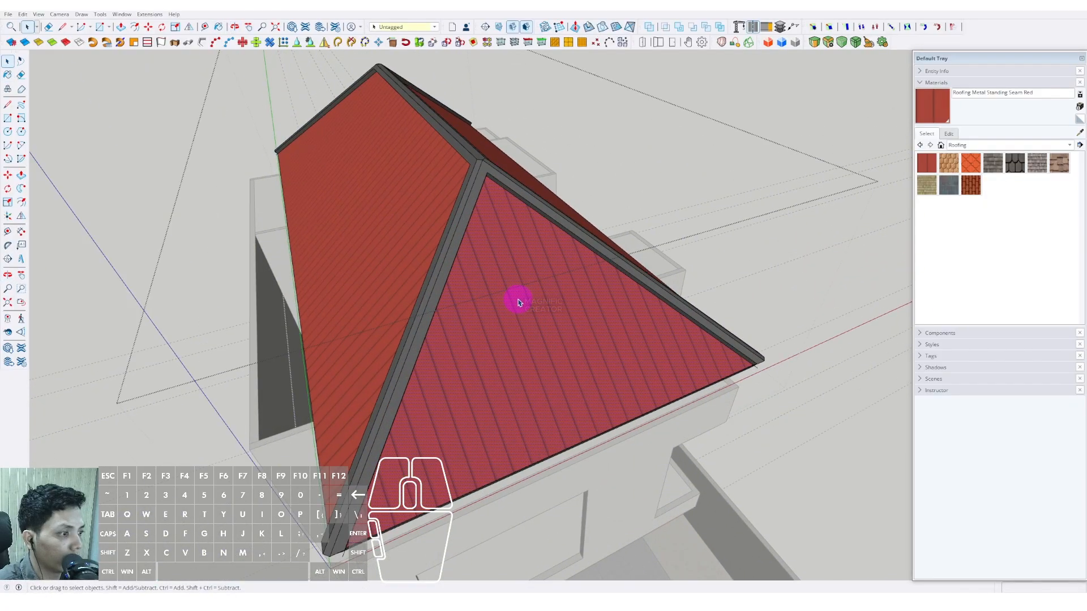
Rotate the standing-seam texture on the front triangular roof face to run parallel to its eave
{"action": "key", "text": "space"}
{"action": "right_click", "coordinate": [516, 310]}
{"action": "left_click", "coordinate": [617, 432]}
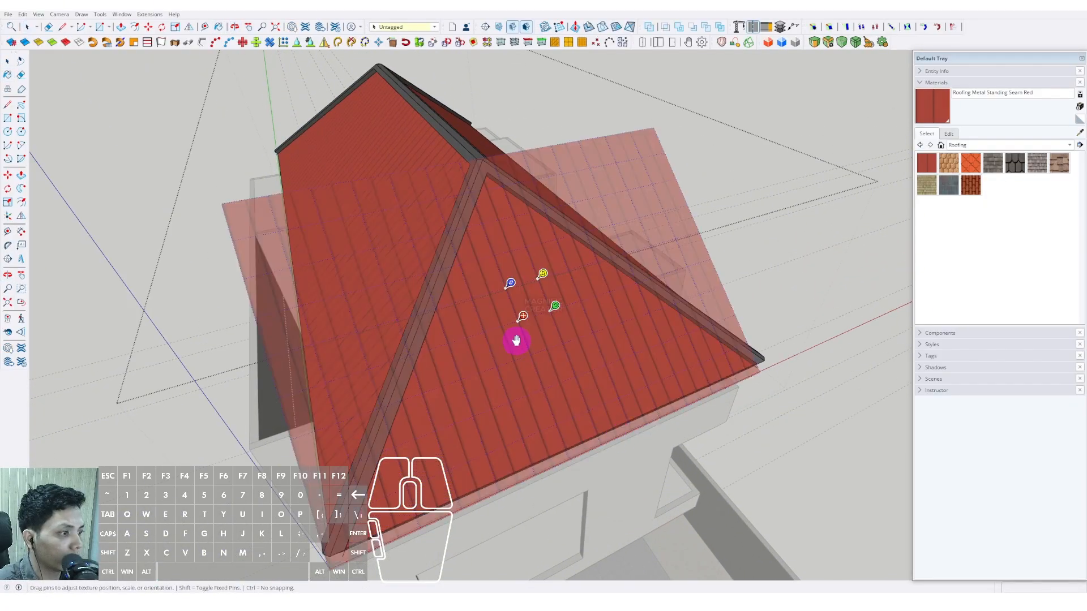
{"action": "left_click_drag", "start_coordinate": [555, 307], "coordinate": [513, 291]}
{"action": "key", "text": "space"}
Rotate the standing-seam texture on the long side slope to run parallel to its eave
{"action": "scroll", "coordinate": [474, 285], "scroll_direction": "down", "scroll_amount": 3}
{"action": "mouse_move", "coordinate": [473, 283]}
{"action": "middle_mouse_down"}
{"action": "mouse_move", "coordinate": [478, 274]}
{"action": "mouse_move", "coordinate": [420, 281]}
{"action": "mouse_move", "coordinate": [456, 274]}
{"action": "middle_mouse_up"}
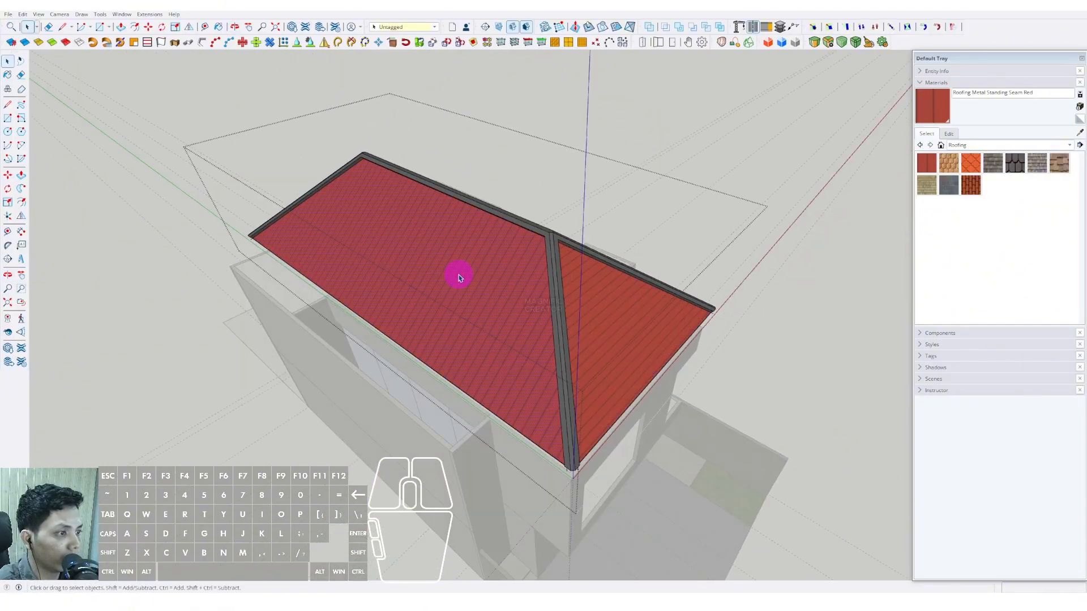
{"action": "right_click", "coordinate": [460, 276]}
{"action": "left_click", "coordinate": [564, 401]}
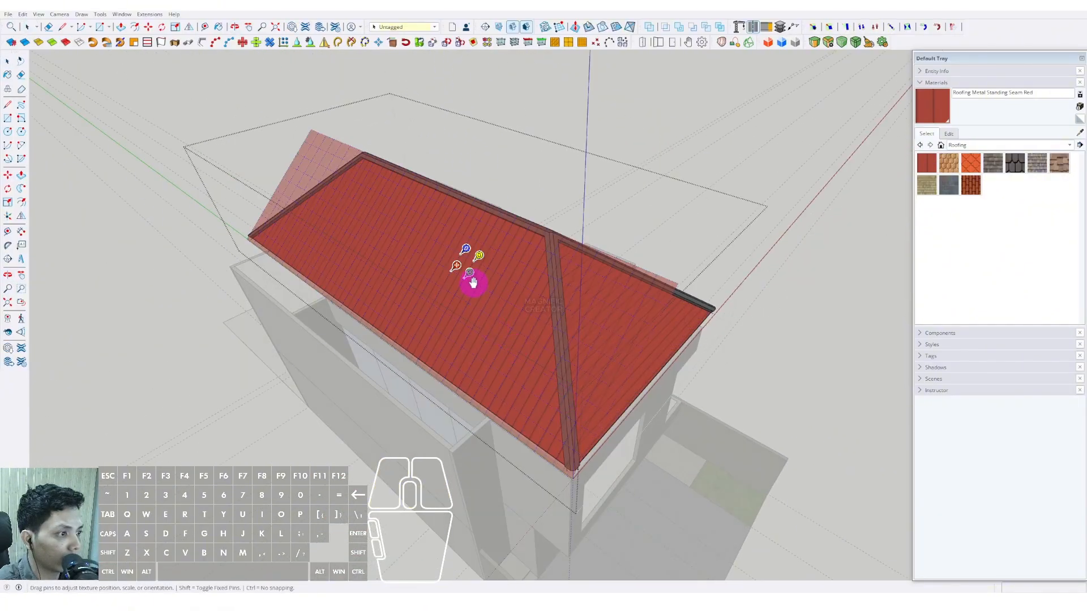
{"action": "left_click_drag", "start_coordinate": [468, 274], "coordinate": [465, 256]}
{"action": "key", "text": "space"}
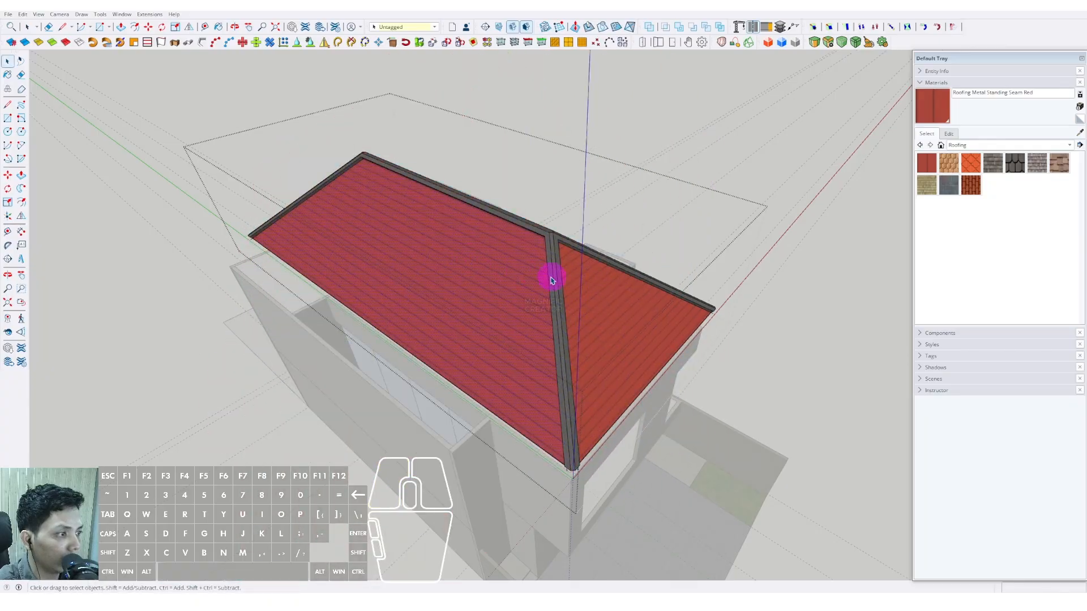
Recolor the standing-seam roofing material dark grey with saturation 0 and lightness 36
{"action": "middle_click_drag", "start_coordinate": [552, 277], "coordinate": [532, 356]}
{"action": "left_click", "coordinate": [1079, 135]}
{"action": "middle_click_drag", "start_coordinate": [447, 305], "coordinate": [572, 259]}
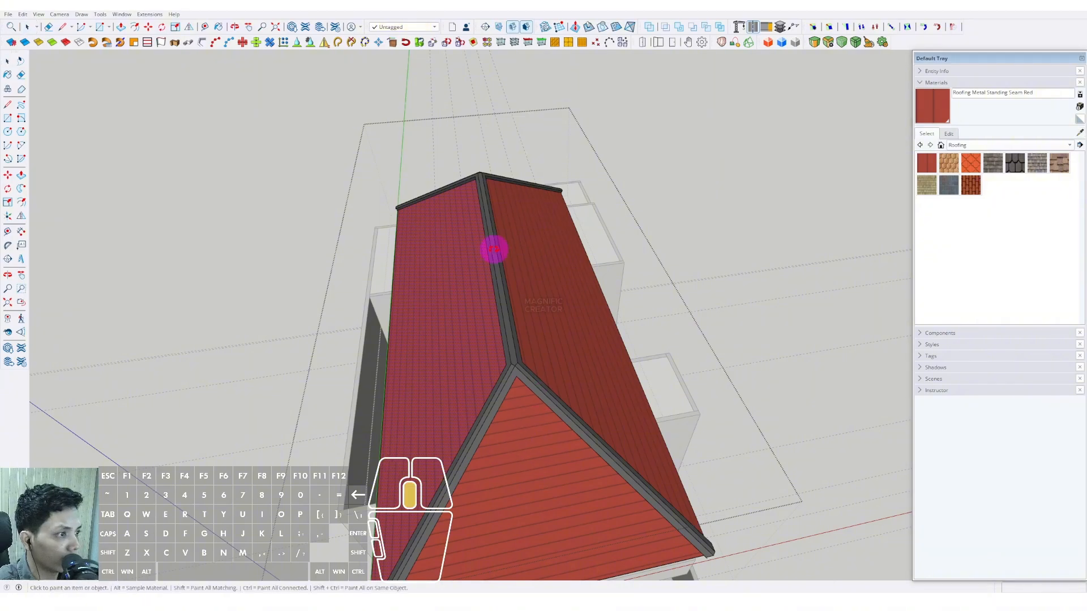
{"action": "middle_click_drag", "start_coordinate": [492, 245], "coordinate": [507, 350]}
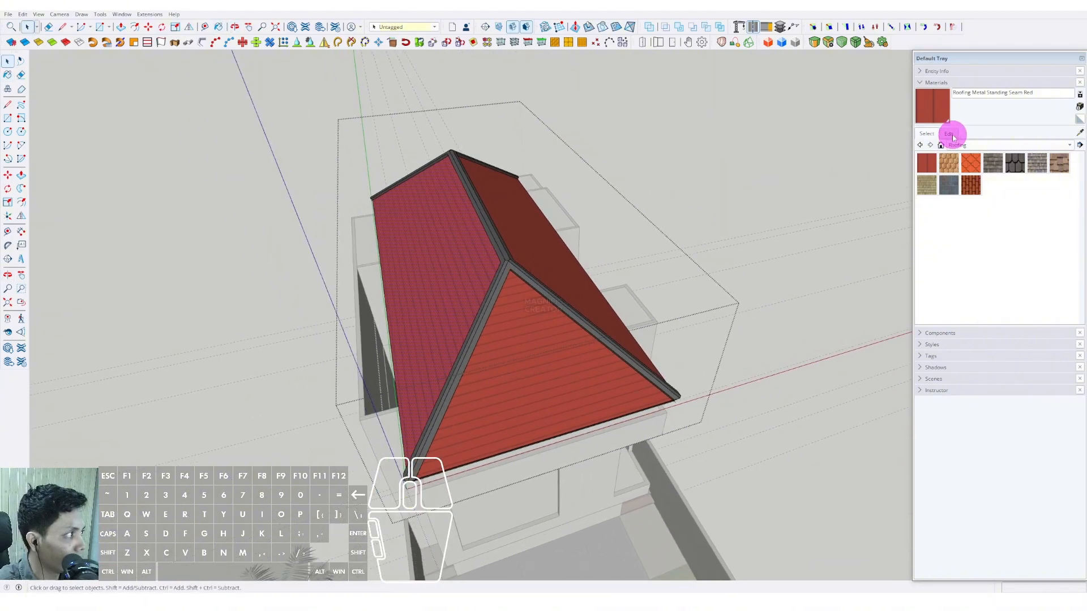
{"action": "left_click", "coordinate": [949, 134]}
{"action": "left_click_drag", "start_coordinate": [935, 197], "coordinate": [955, 214]}
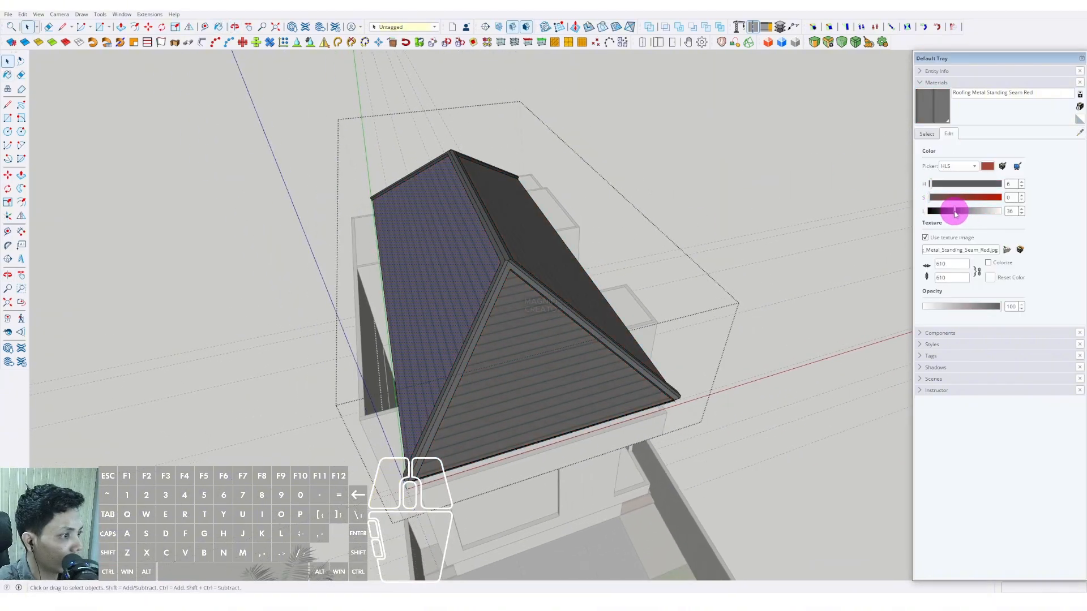
Examine the recolored roof from the front and the upper room's open ceiling through the front opening
{"action": "middle_click_drag", "start_coordinate": [612, 345], "coordinate": [492, 196]}
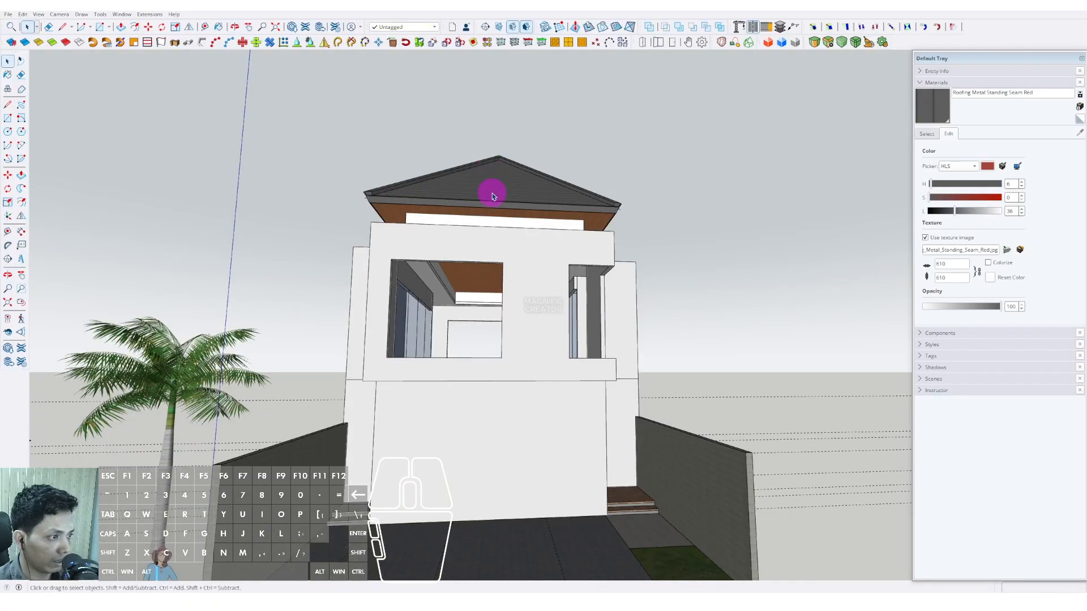
{"action": "scroll", "coordinate": [465, 310], "scroll_direction": "up", "scroll_amount": 5}
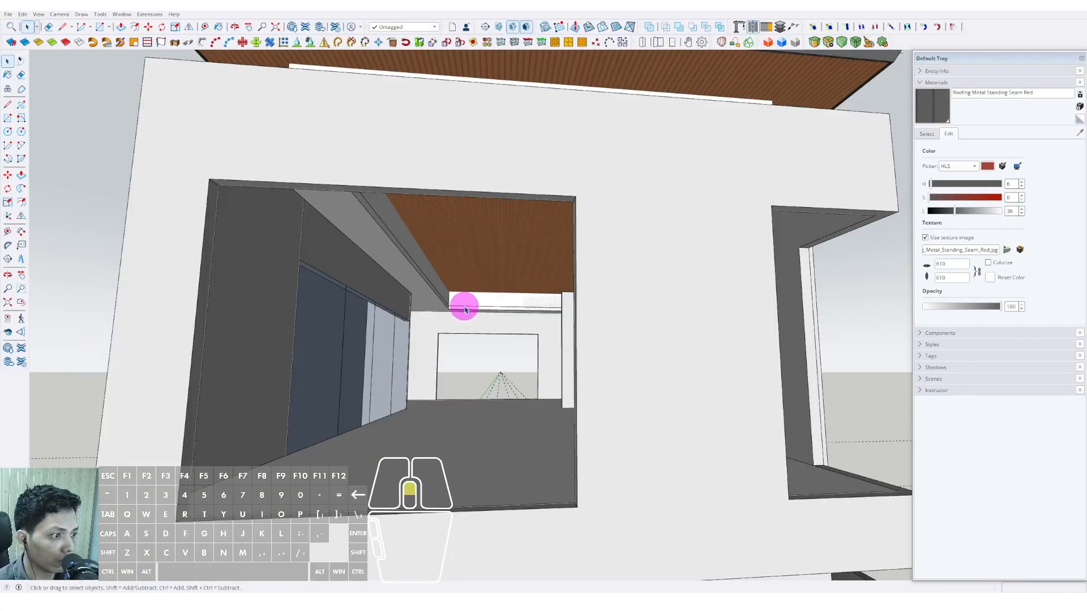
{"action": "scroll", "coordinate": [456, 322], "scroll_direction": "down", "scroll_amount": 5}
{"action": "middle_click_drag", "start_coordinate": [538, 298], "coordinate": [504, 287]}
{"action": "scroll", "coordinate": [504, 287], "scroll_direction": "up", "scroll_amount": 8}
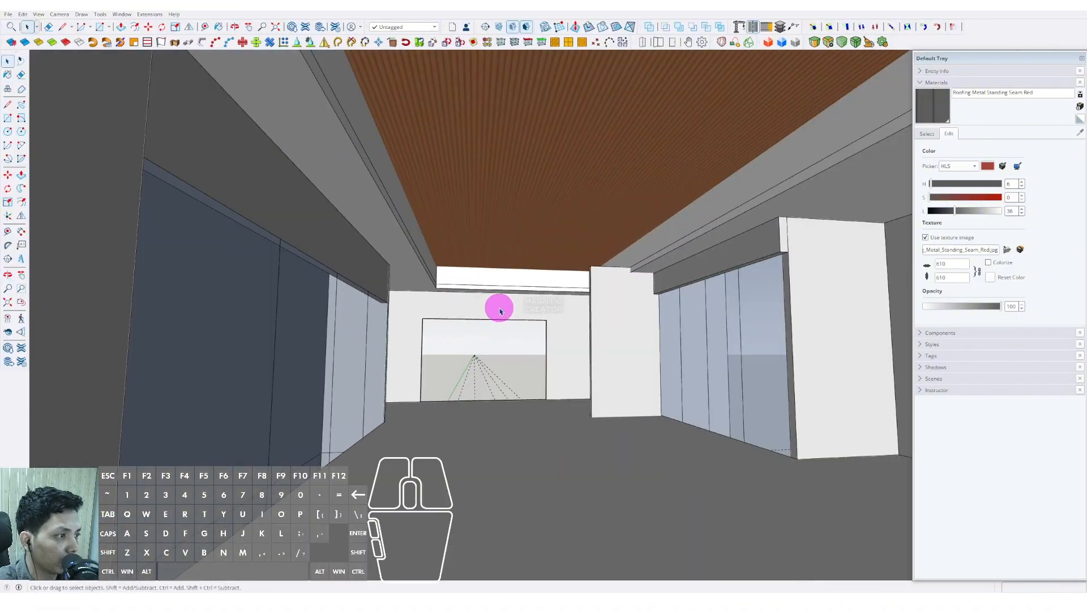
{"action": "scroll", "coordinate": [537, 308], "scroll_direction": "down", "scroll_amount": 8}
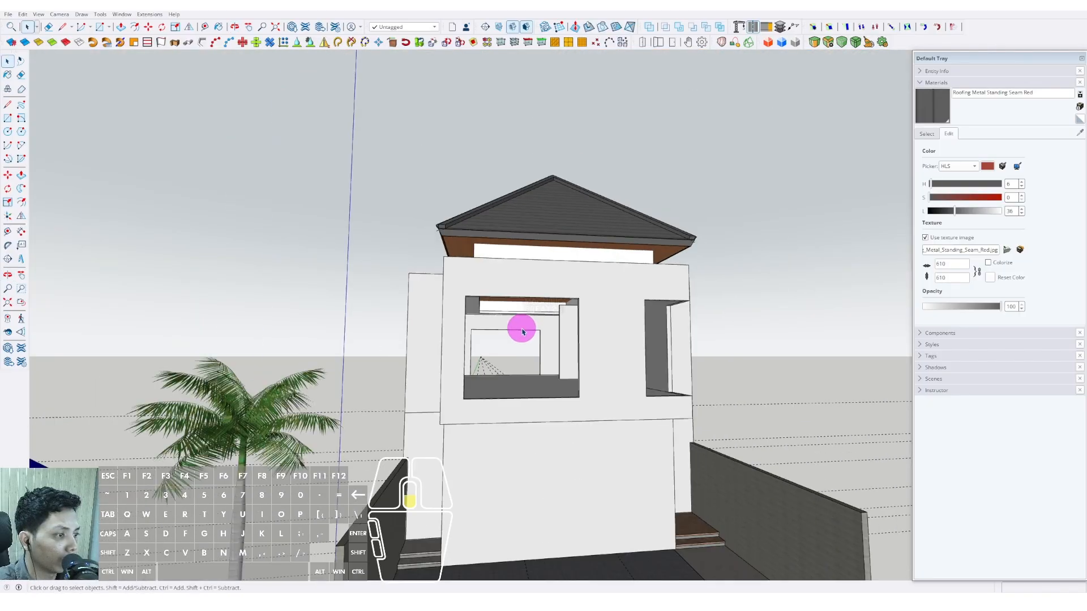
Copy the upper room's floor face out of its group and paste it in place
{"action": "mouse_move", "coordinate": [523, 332]}
{"action": "middle_mouse_down"}
{"action": "mouse_move", "coordinate": [440, 364]}
{"action": "mouse_move", "coordinate": [614, 441]}
{"action": "mouse_move", "coordinate": [541, 363]}
{"action": "mouse_move", "coordinate": [436, 356]}
{"action": "middle_mouse_up"}
{"action": "scroll", "coordinate": [437, 364], "scroll_direction": "up", "scroll_amount": 3}
{"action": "scroll", "coordinate": [614, 442], "scroll_direction": "up", "scroll_amount": 1}
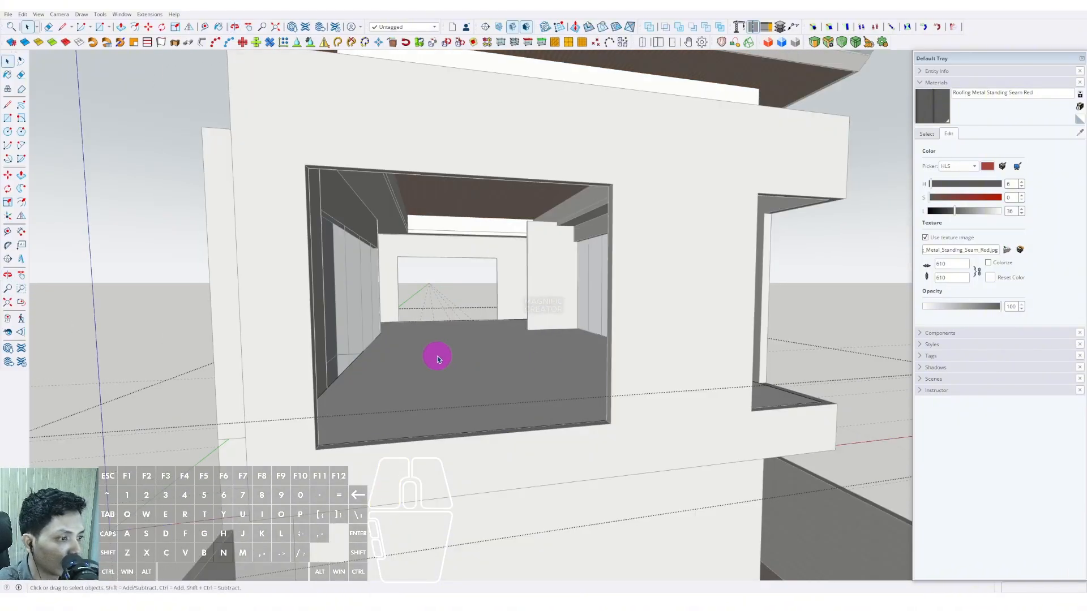
{"action": "left_click", "coordinate": [24, 15]}
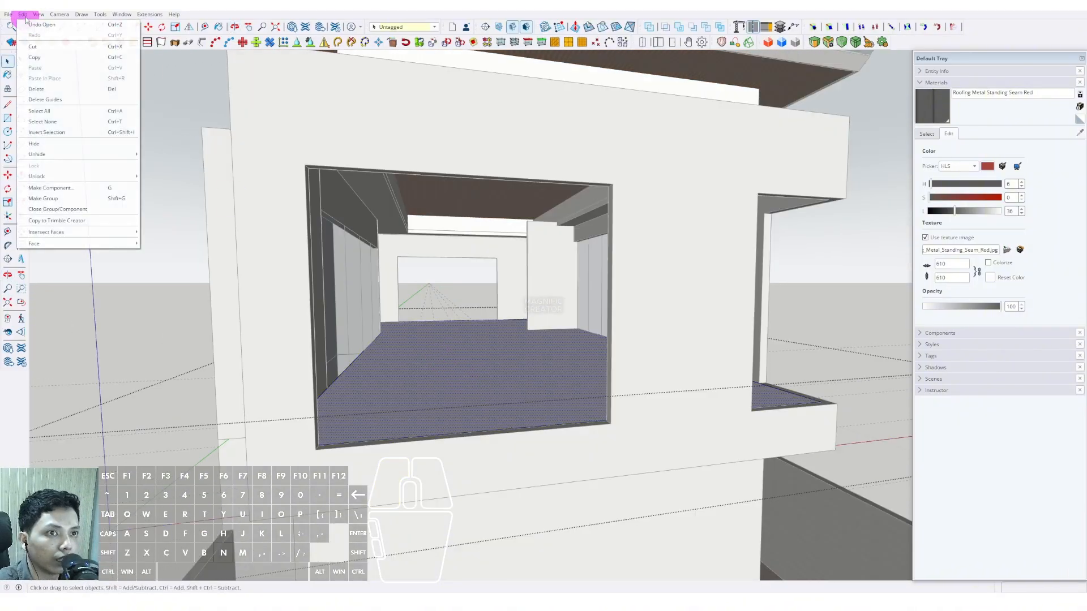
{"action": "left_click", "coordinate": [33, 60]}
{"action": "scroll", "coordinate": [233, 213], "scroll_direction": "down", "scroll_amount": 2}
{"action": "left_click", "coordinate": [175, 205]}
{"action": "scroll", "coordinate": [384, 334], "scroll_direction": "up", "scroll_amount": 4}
{"action": "middle_click_drag", "start_coordinate": [383, 334], "coordinate": [396, 347]}
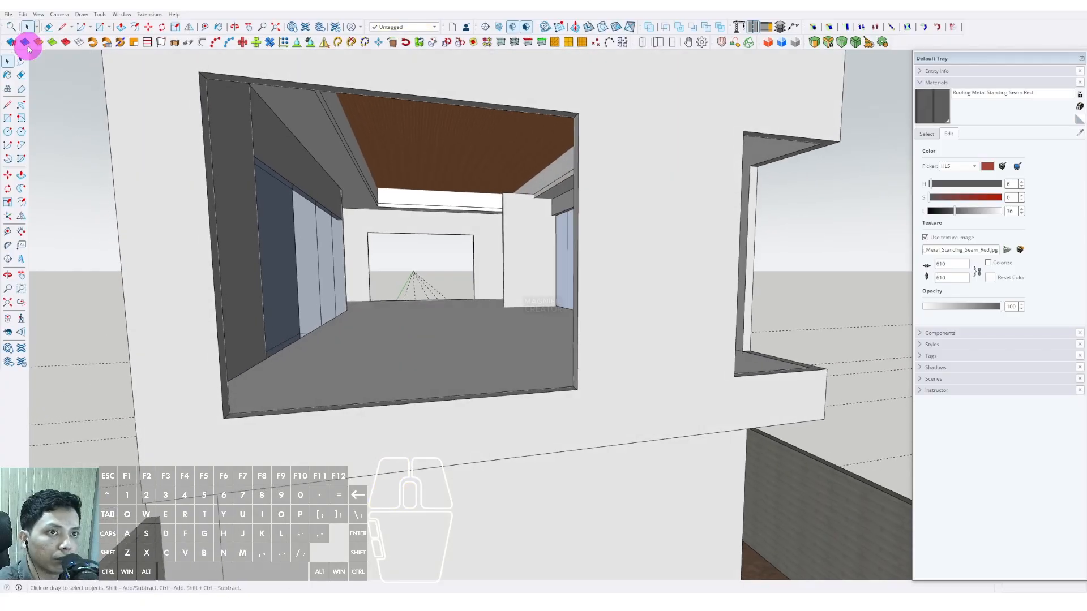
{"action": "left_click", "coordinate": [24, 14]}
{"action": "left_click", "coordinate": [42, 78]}
Move the pasted floor face straight up as the upper room's ceiling and make it a group
{"action": "middle_click_drag", "start_coordinate": [456, 328], "coordinate": [483, 325]}
{"action": "left_click", "coordinate": [468, 304]}
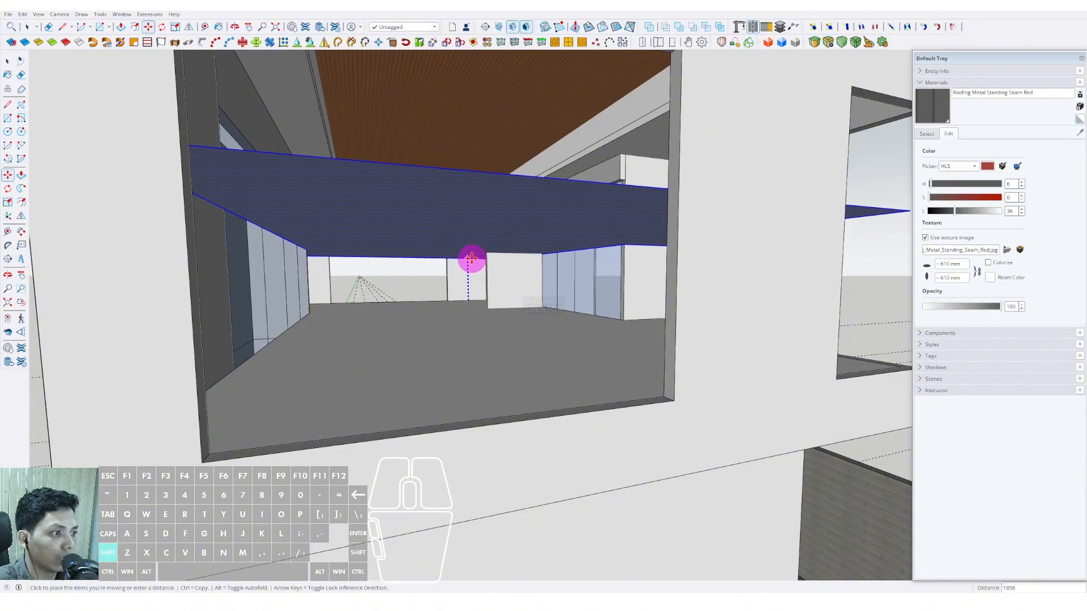
{"action": "key", "text": "shift"}
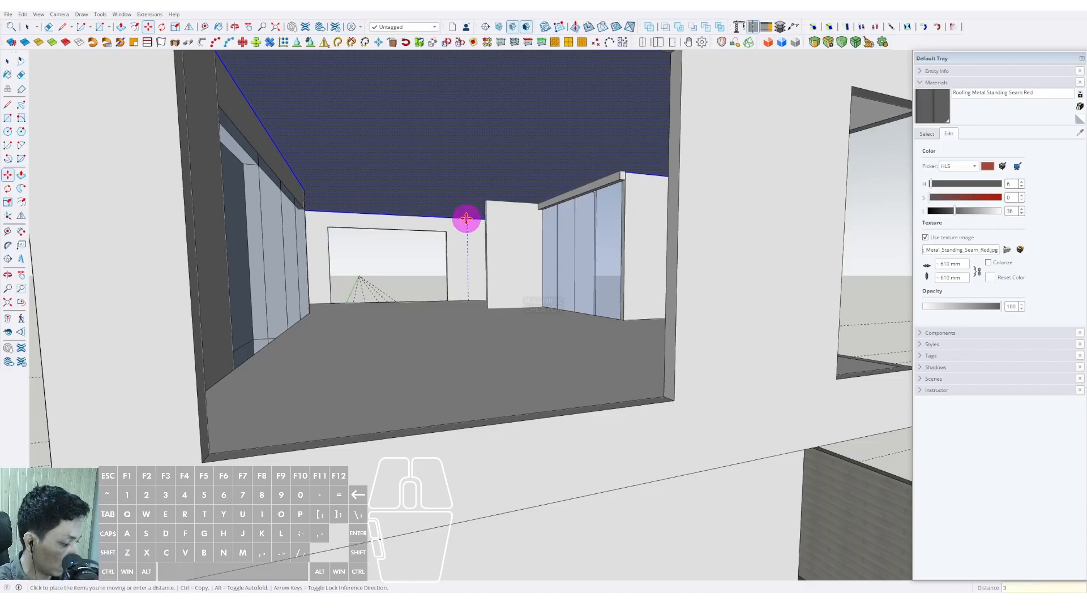
{"action": "key", "text": "space"}
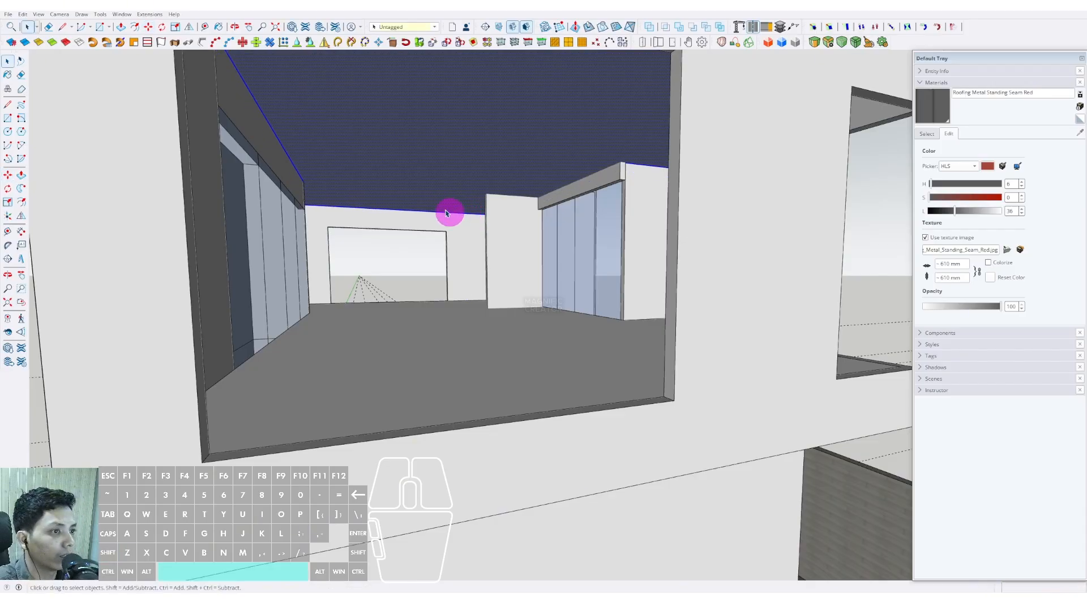
{"action": "right_click", "coordinate": [399, 194]}
{"action": "left_click", "coordinate": [816, 194]}
Browse the Colors material collection for a color for the new ceiling
{"action": "left_click", "coordinate": [928, 133]}
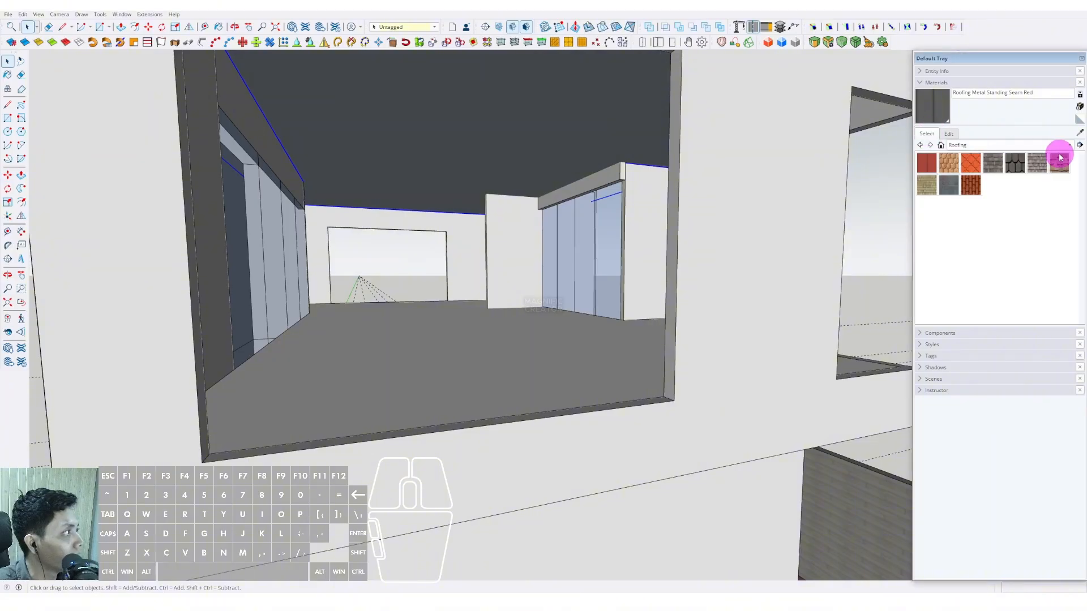
{"action": "left_click", "coordinate": [1065, 147]}
{"action": "left_click", "coordinate": [968, 99]}
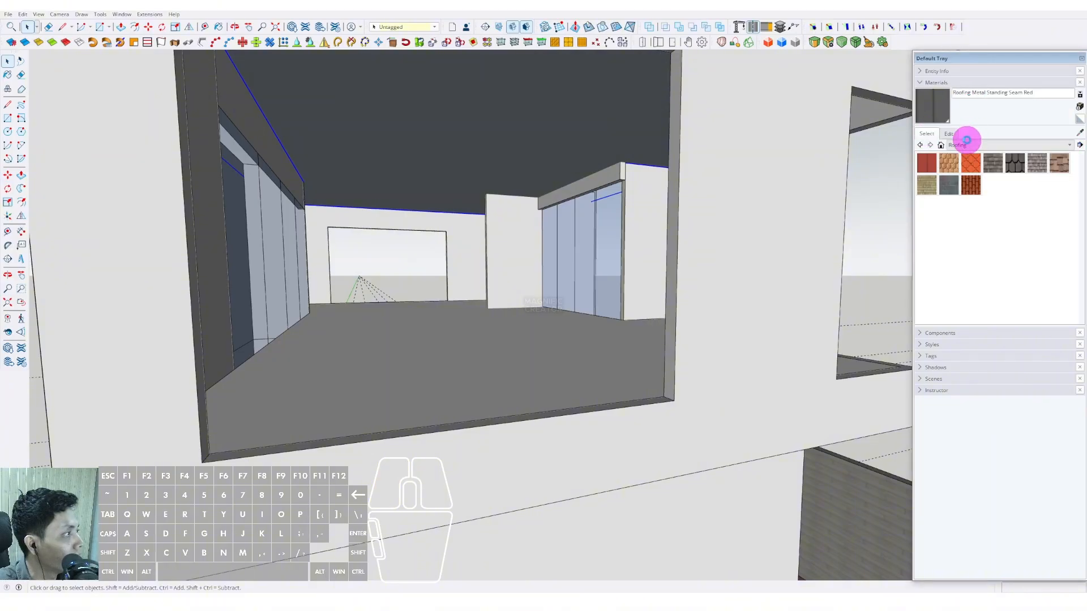
{"action": "scroll", "coordinate": [959, 205], "scroll_direction": "down", "scroll_amount": 10}
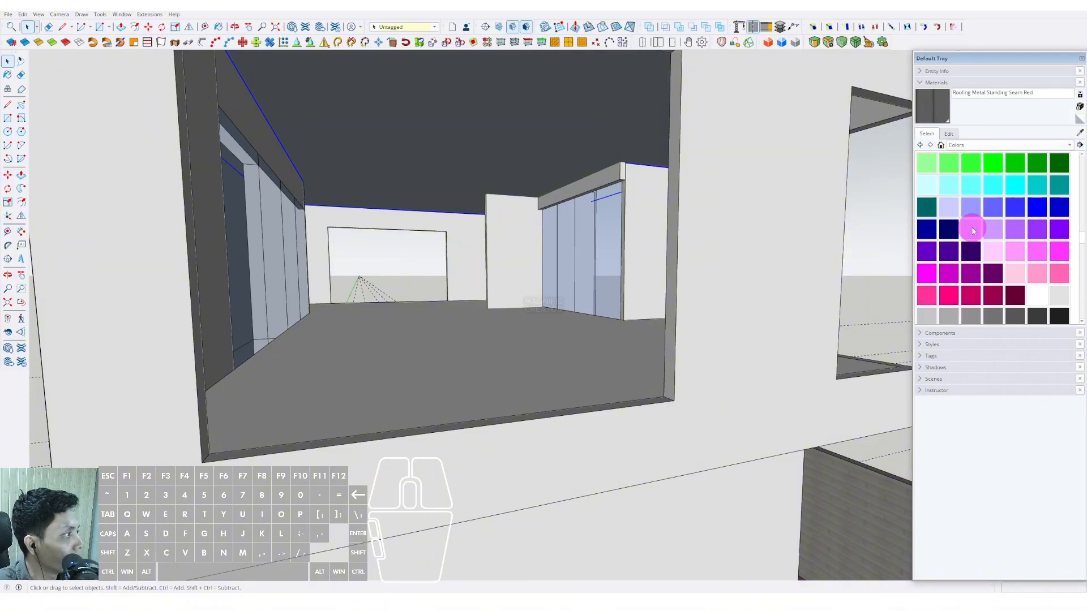
Paint the ceiling of the upper-floor room with the white Color M00
{"action": "left_click", "coordinate": [1058, 210]}
{"action": "left_click", "coordinate": [630, 150]}
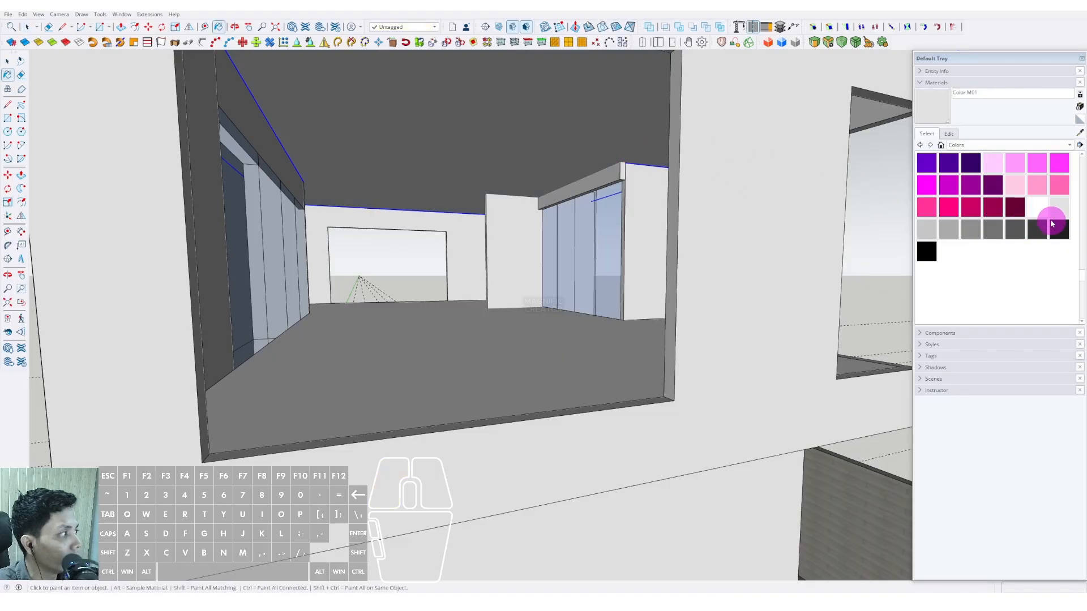
{"action": "left_click", "coordinate": [1034, 206]}
{"action": "left_click", "coordinate": [494, 116]}
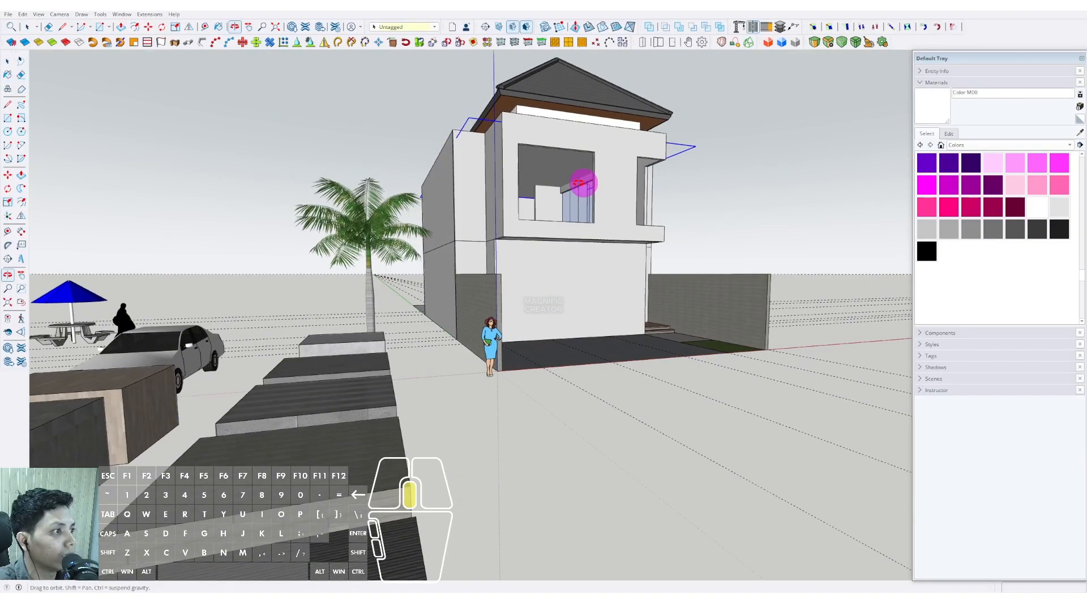
Draw a rectangle covering the upper floor's front window opening from corner to corner
{"action": "mouse_move", "coordinate": [582, 174]}
{"action": "middle_mouse_down"}
{"action": "mouse_move", "coordinate": [555, 174]}
{"action": "mouse_move", "coordinate": [746, 194]}
{"action": "middle_mouse_up"}
{"action": "middle_click_drag", "start_coordinate": [529, 243], "coordinate": [524, 404]}
{"action": "scroll", "coordinate": [522, 398], "scroll_direction": "up", "scroll_amount": 2}
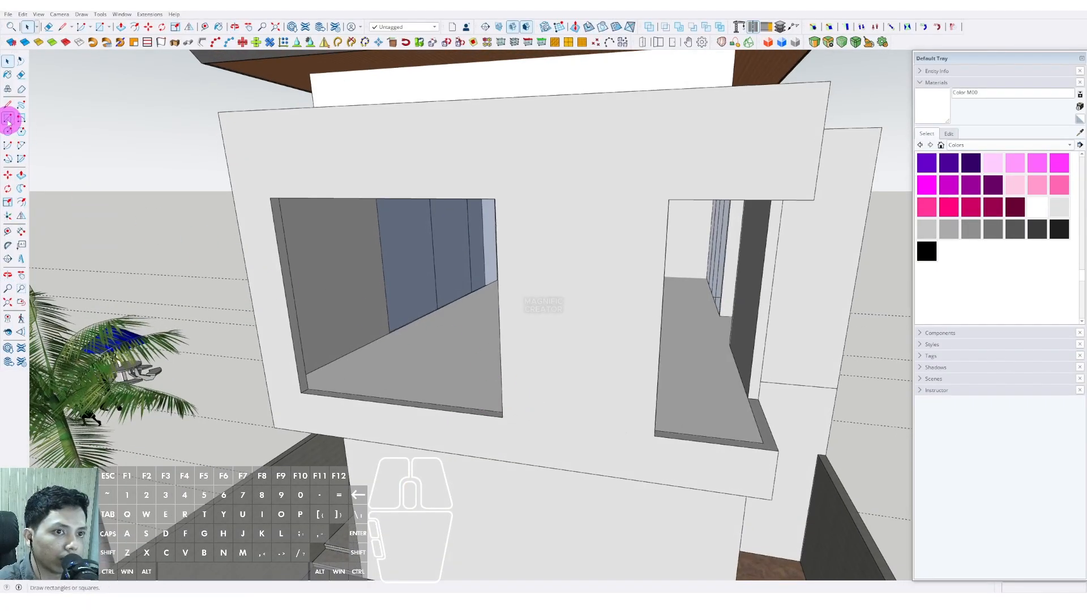
{"action": "left_click", "coordinate": [504, 418]}
{"action": "key", "text": "space"}
Offset the edges of the window rectangle inward by 35
{"action": "middle_click_drag", "start_coordinate": [419, 335], "coordinate": [511, 317]}
{"action": "scroll", "coordinate": [511, 317], "scroll_direction": "up", "scroll_amount": 1}
{"action": "scroll", "coordinate": [527, 320], "scroll_direction": "down", "scroll_amount": 1}
{"action": "left_click", "coordinate": [544, 324]}
{"action": "scroll", "coordinate": [568, 309], "scroll_direction": "up", "scroll_amount": 1}
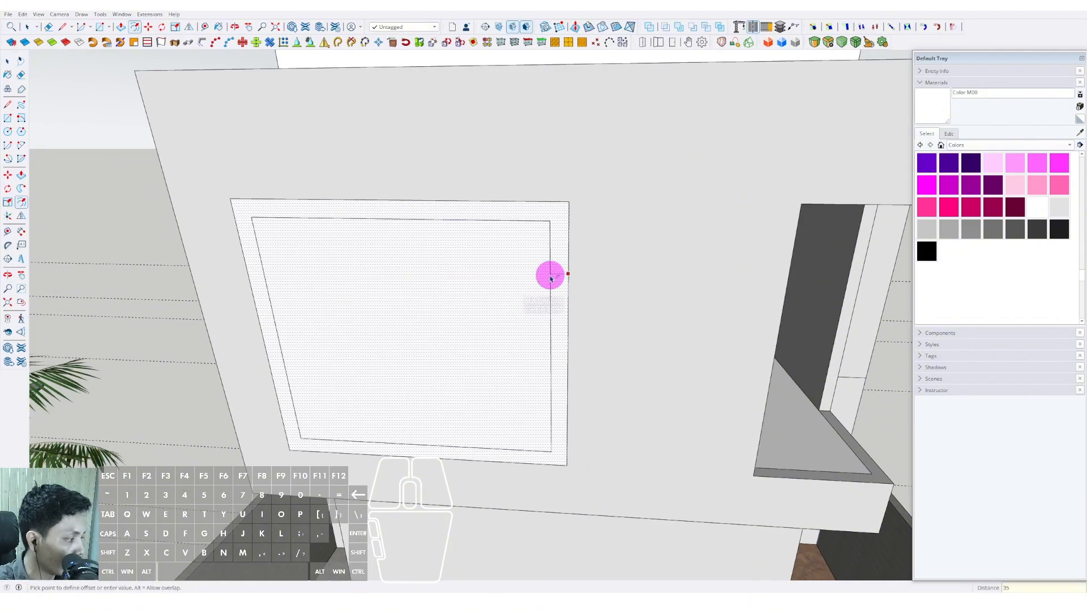
{"action": "left_click", "coordinate": [550, 278]}
{"action": "key", "text": "space"}
Erase the inner face of the offset window rectangle, leaving only the frame ring
{"action": "middle_click_drag", "start_coordinate": [546, 277], "coordinate": [583, 328]}
{"action": "left_click", "coordinate": [583, 328]}
{"action": "scroll", "coordinate": [591, 339], "scroll_direction": "up", "scroll_amount": 1}
{"action": "right_click", "coordinate": [617, 328]}
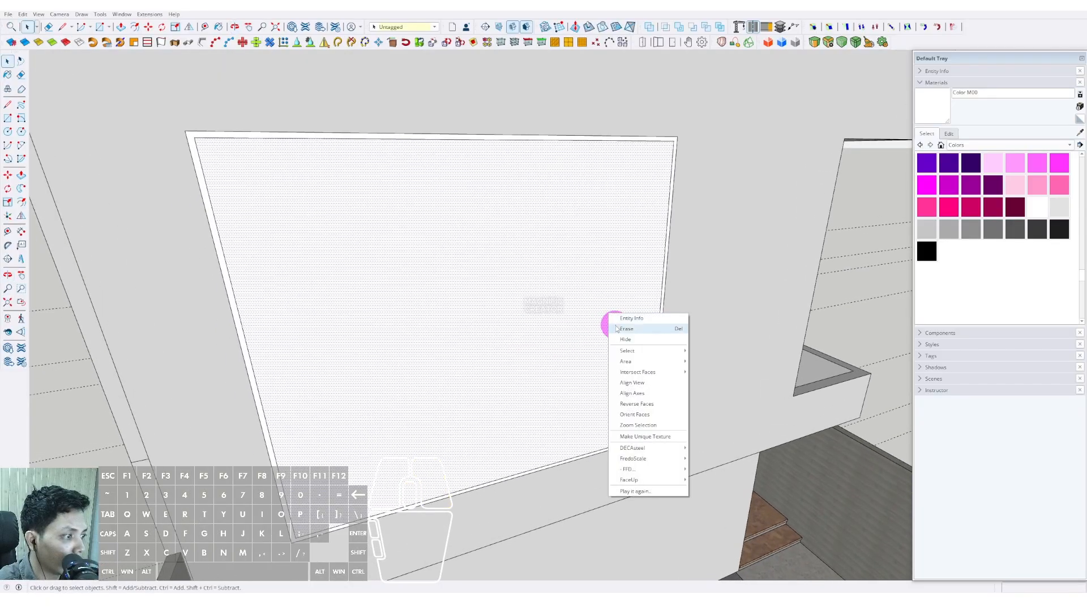
{"action": "left_click", "coordinate": [627, 329]}
Push/Pull the window frame ring to a depth of 120
{"action": "middle_click_drag", "start_coordinate": [645, 453], "coordinate": [655, 424]}
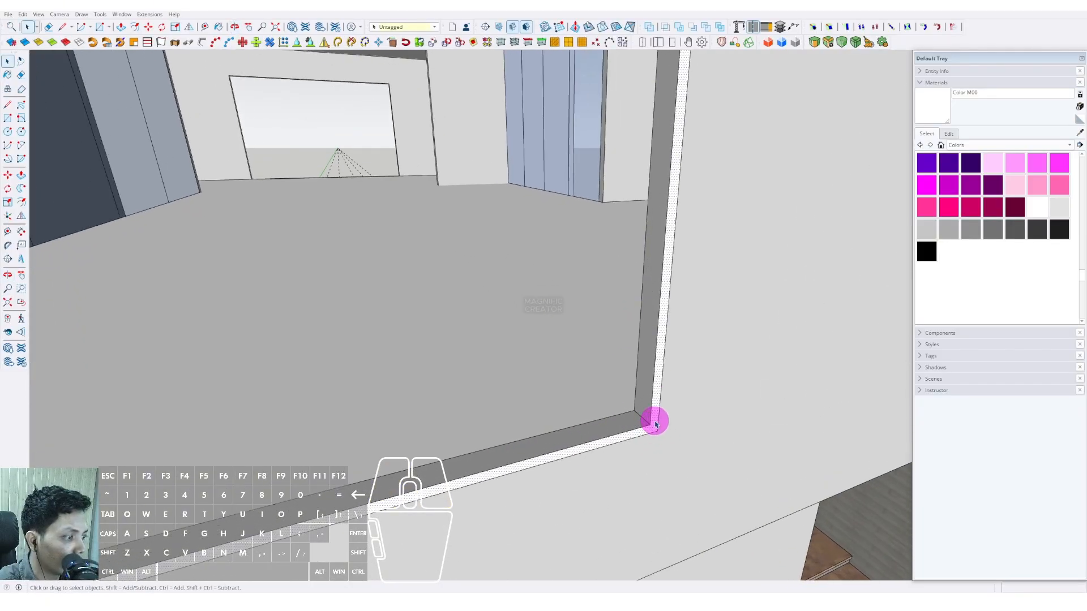
{"action": "key", "text": "p"}
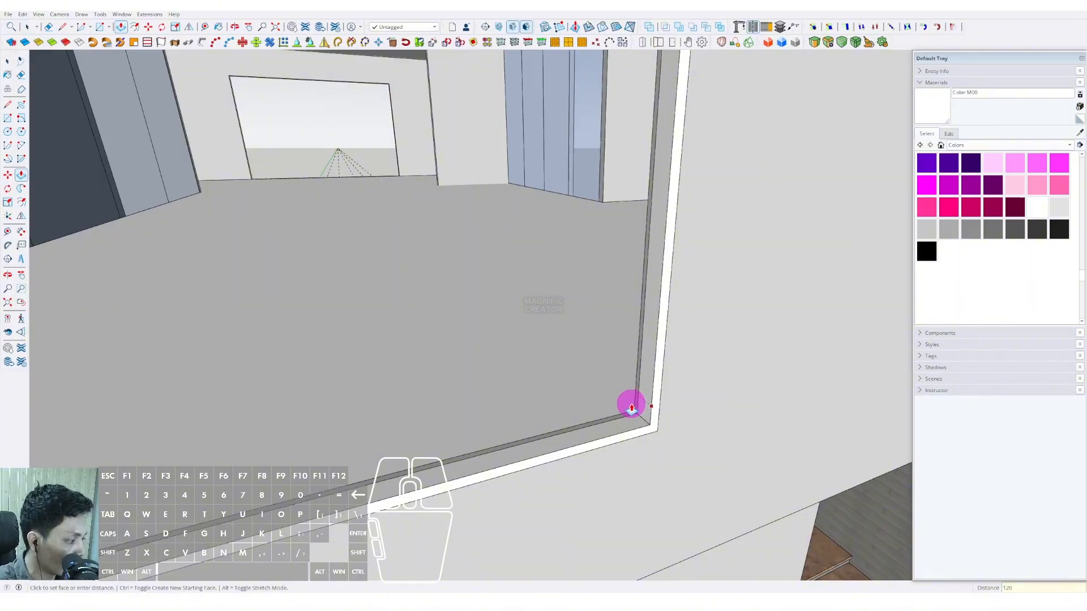
{"action": "key", "text": "space"}
{"action": "scroll", "coordinate": [632, 406], "scroll_direction": "down", "scroll_amount": 6}
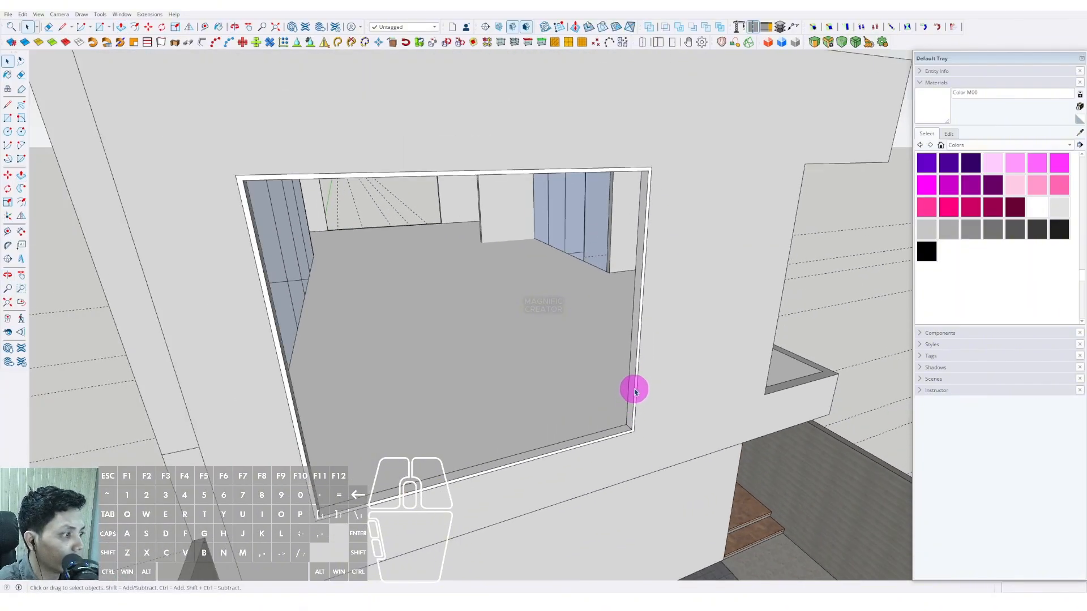
Copy the frame's inner side face, and make the whole extruded window frame a group
{"action": "scroll", "coordinate": [634, 391], "scroll_direction": "up", "scroll_amount": 3}
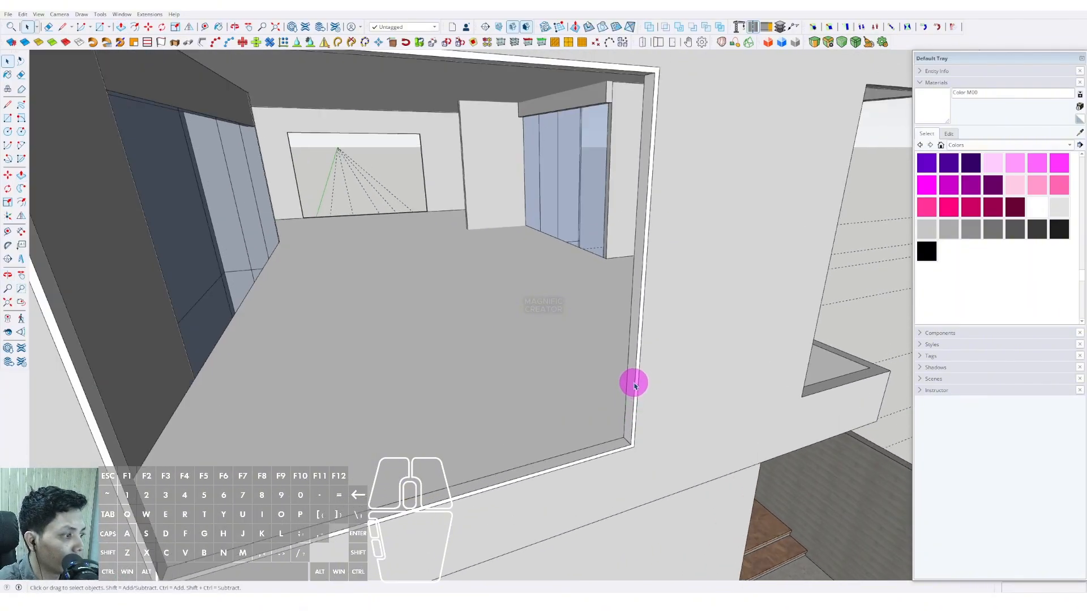
{"action": "left_click", "coordinate": [27, 19]}
{"action": "left_click", "coordinate": [32, 57]}
{"action": "scroll", "coordinate": [635, 369], "scroll_direction": "up", "scroll_amount": 2}
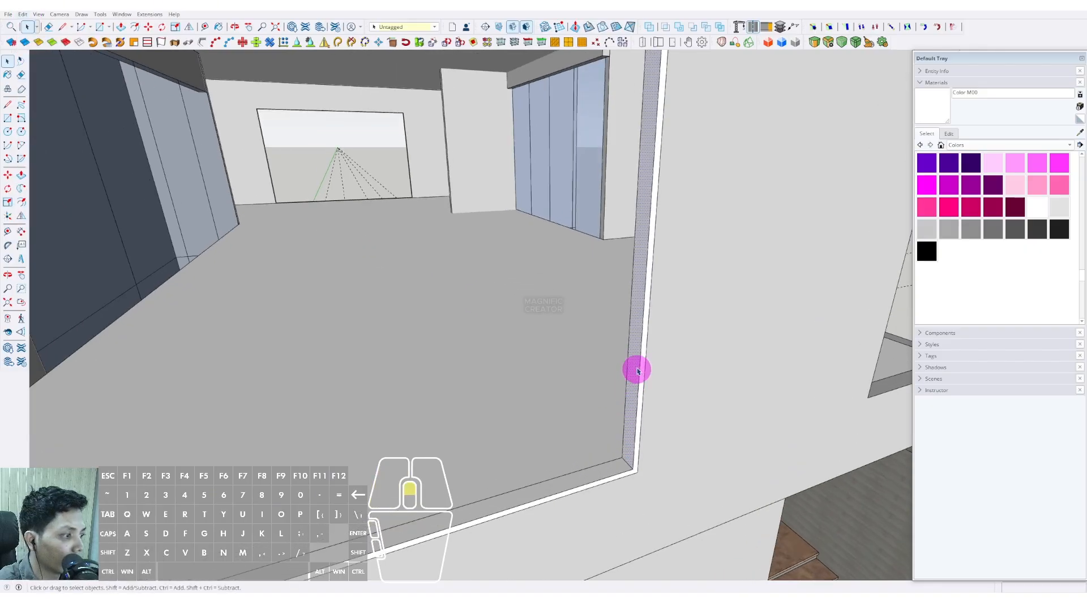
{"action": "triple_click", "coordinate": [640, 365]}
{"action": "right_click", "coordinate": [640, 365]}
{"action": "left_click", "coordinate": [665, 442]}
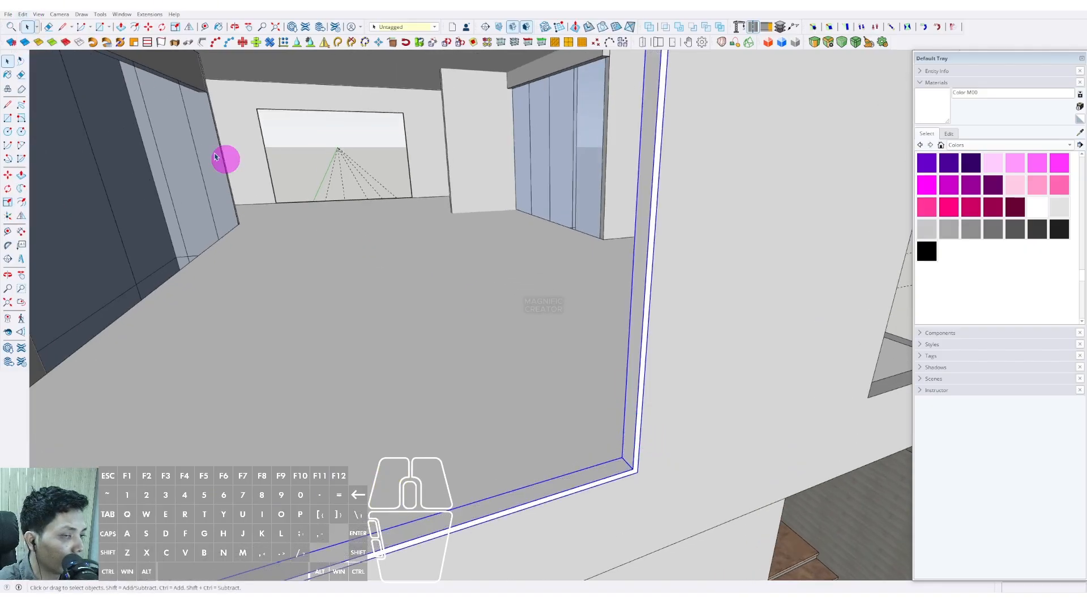
Paste the copied side face in place and Push/Pull it 35 to form a vertical window post
{"action": "left_click", "coordinate": [25, 20]}
{"action": "left_click", "coordinate": [44, 78]}
{"action": "scroll", "coordinate": [631, 449], "scroll_direction": "up", "scroll_amount": 3}
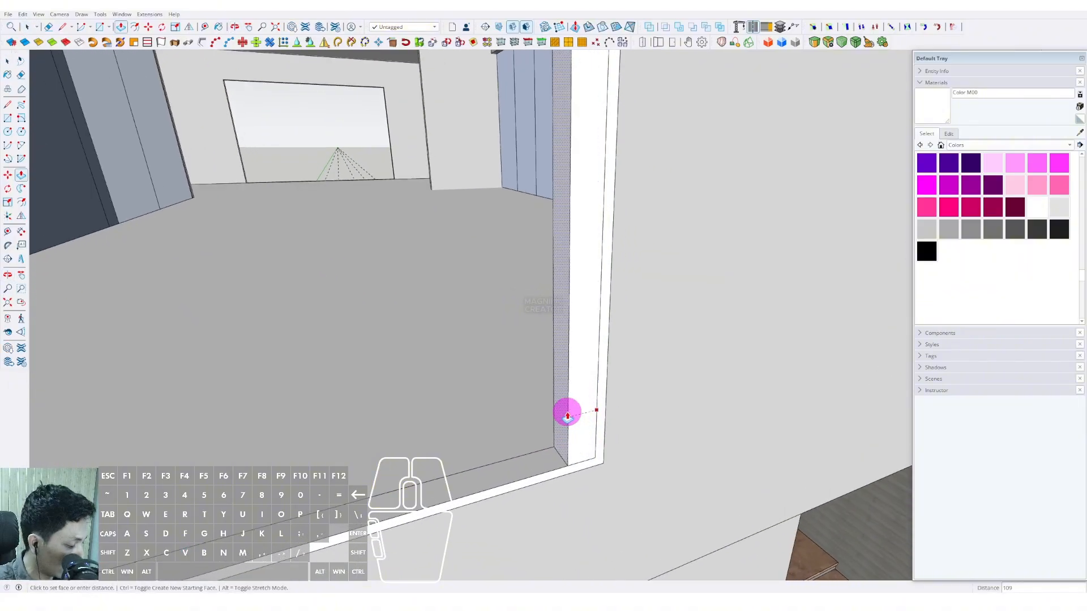
{"action": "left_click", "coordinate": [568, 416]}
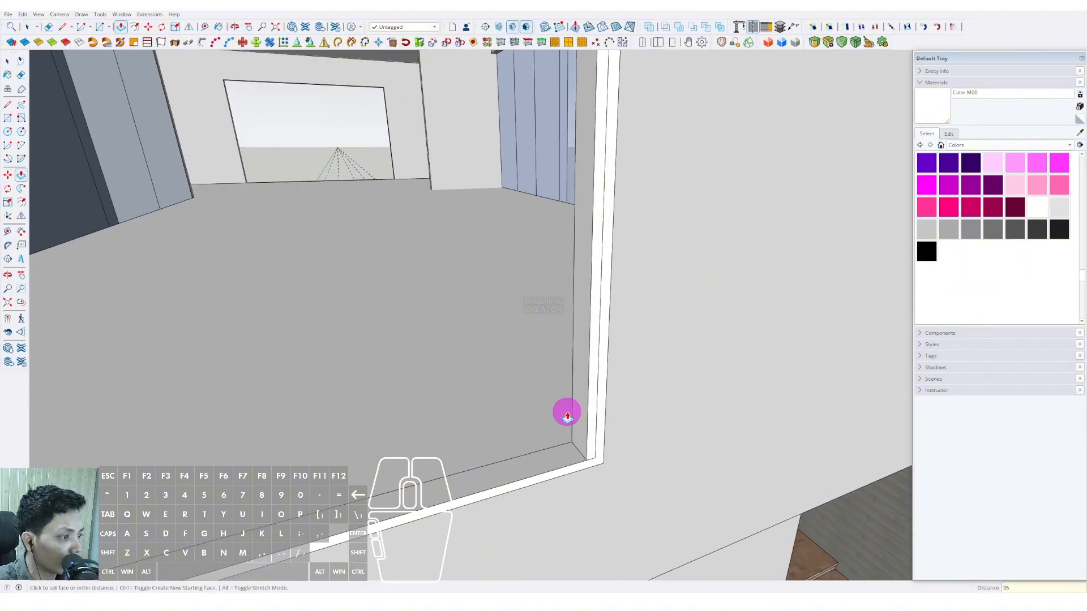
Make the whole vertical window post a component with the default definition settings
{"action": "left_click", "coordinate": [579, 368]}
{"action": "right_click", "coordinate": [581, 365]}
{"action": "left_click", "coordinate": [612, 433]}
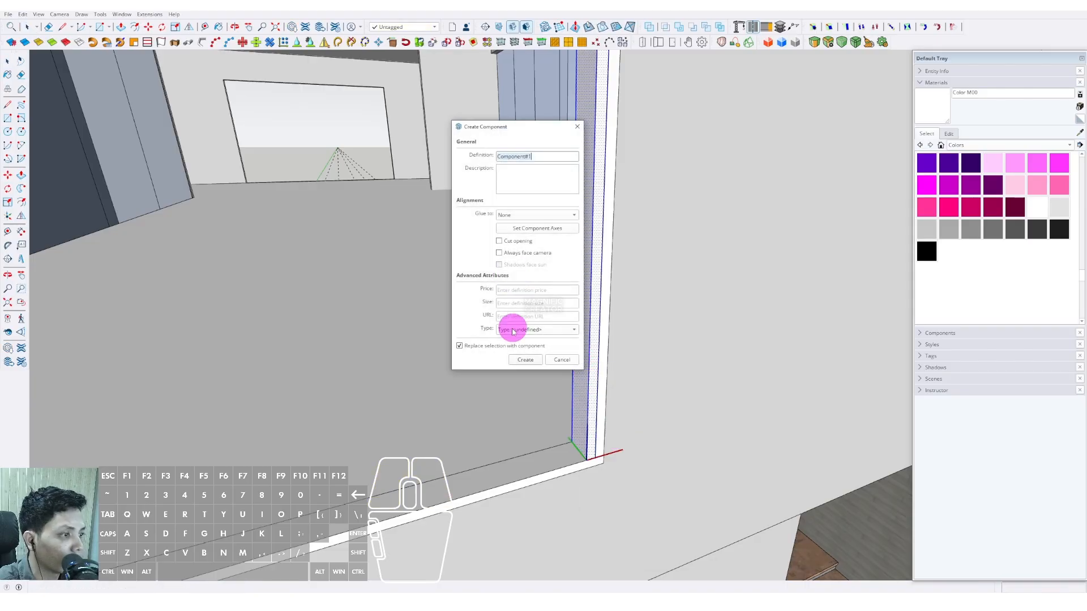
{"action": "left_click", "coordinate": [517, 359]}
Paint the vertical post and the window frame with the dark grey Color M07
{"action": "left_click", "coordinate": [1036, 229]}
{"action": "left_click", "coordinate": [592, 272]}
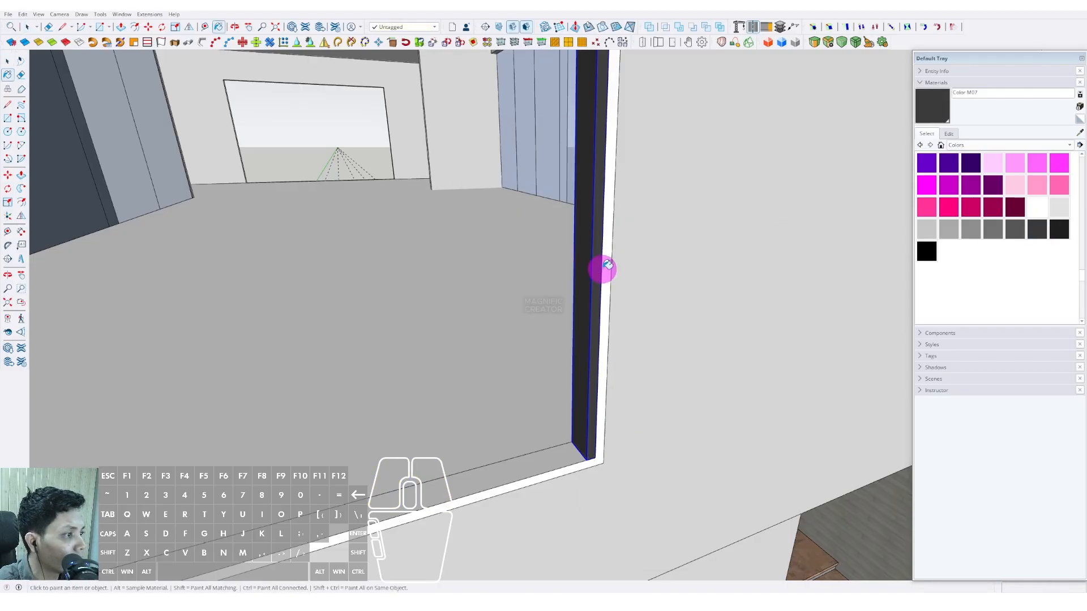
{"action": "left_click", "coordinate": [604, 269]}
Copy the vertical post to the opposite side of the frame and divide the spacing into four equal bays with intermediate posts
{"action": "scroll", "coordinate": [613, 308], "scroll_direction": "down", "scroll_amount": 2}
{"action": "middle_click_drag", "start_coordinate": [614, 307], "coordinate": [477, 405]}
{"action": "scroll", "coordinate": [509, 402], "scroll_direction": "up", "scroll_amount": 2}
{"action": "key", "text": "space"}
{"action": "scroll", "coordinate": [651, 381], "scroll_direction": "up", "scroll_amount": 4}
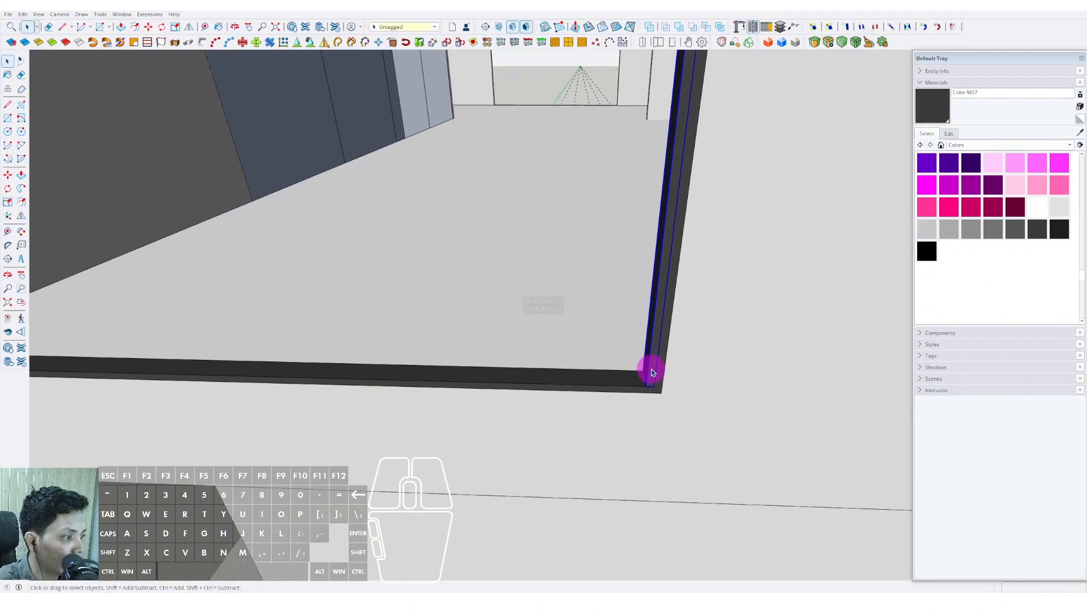
{"action": "key", "text": "m"}
{"action": "left_click", "coordinate": [649, 382]}
{"action": "key", "text": "ctrl"}
{"action": "scroll", "coordinate": [430, 374], "scroll_direction": "down", "scroll_amount": 3}
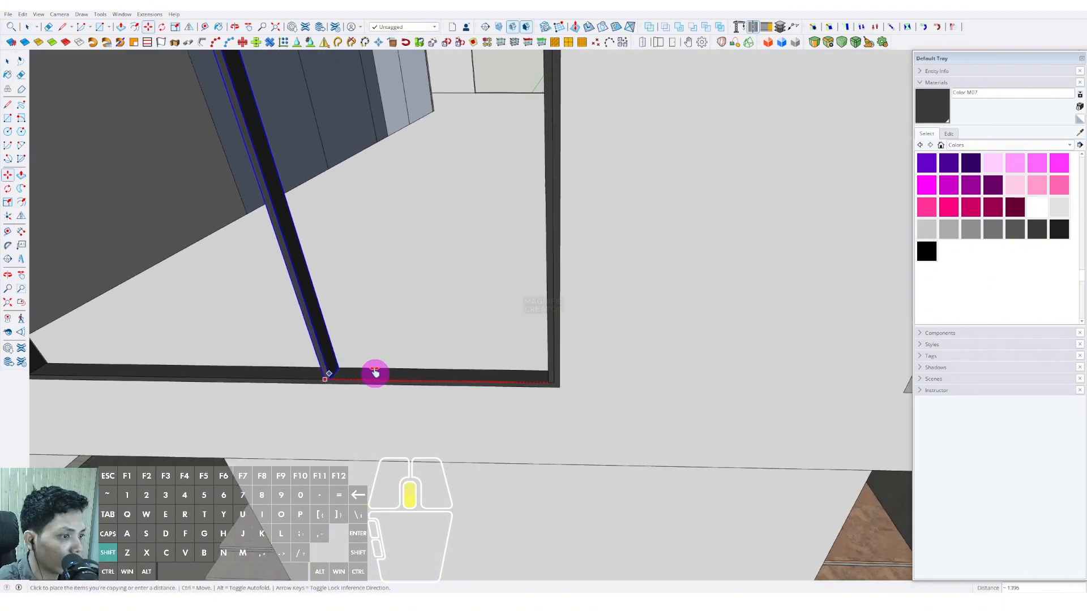
{"action": "middle_click_drag", "start_coordinate": [376, 373], "coordinate": [651, 371], "text": "shift"}
{"action": "scroll", "coordinate": [383, 371], "scroll_direction": "up", "scroll_amount": 3}
{"action": "left_click", "coordinate": [375, 369]}
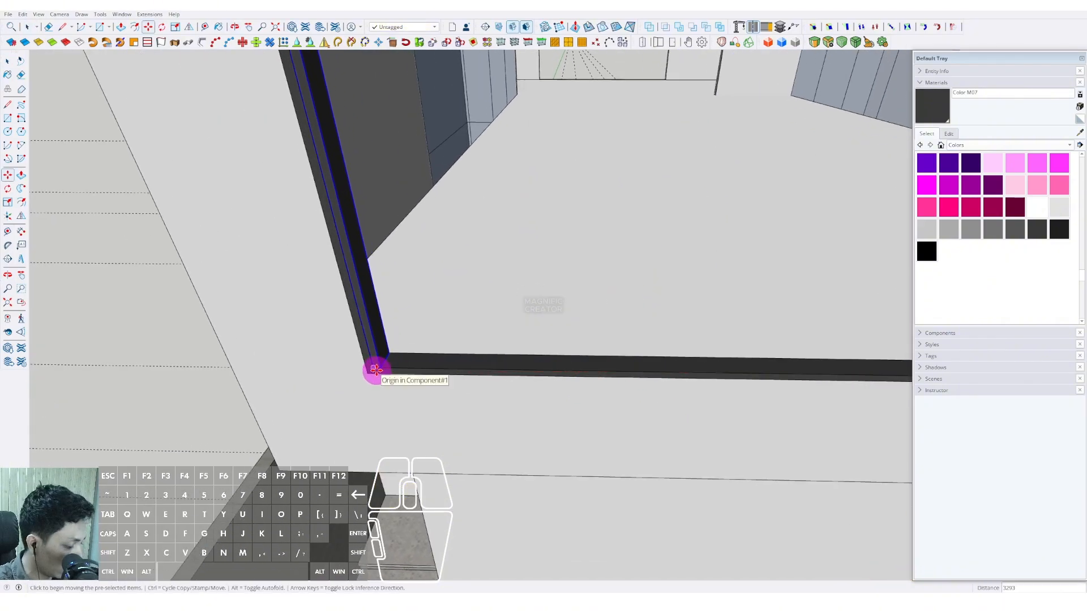
{"action": "key", "text": "Return"}
{"action": "key", "text": "space"}
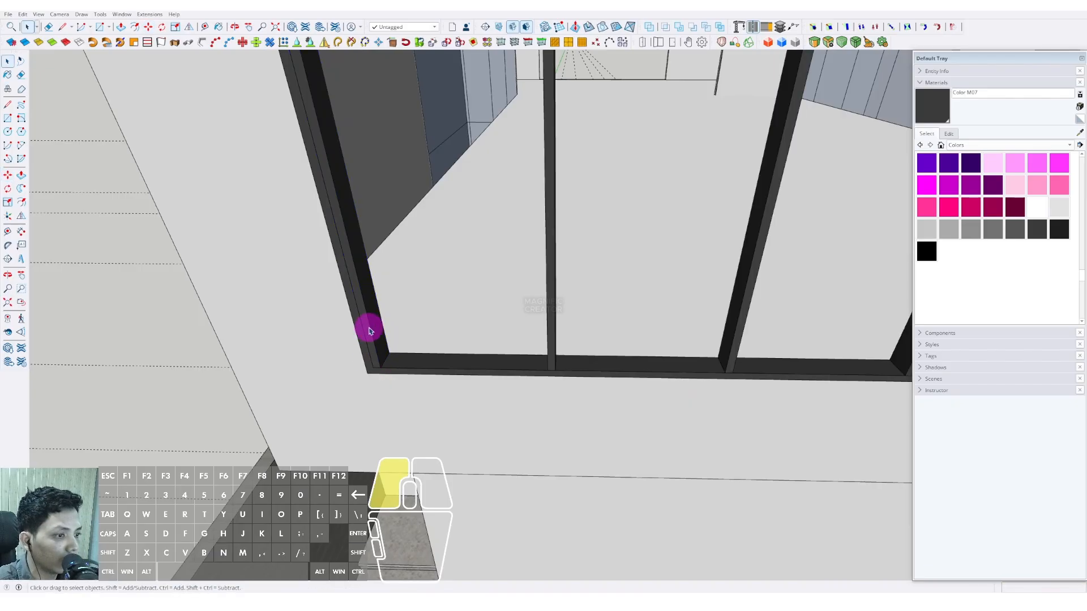
{"action": "scroll", "coordinate": [368, 331], "scroll_direction": "down", "scroll_amount": 4}
{"action": "scroll", "coordinate": [707, 416], "scroll_direction": "up", "scroll_amount": 5}
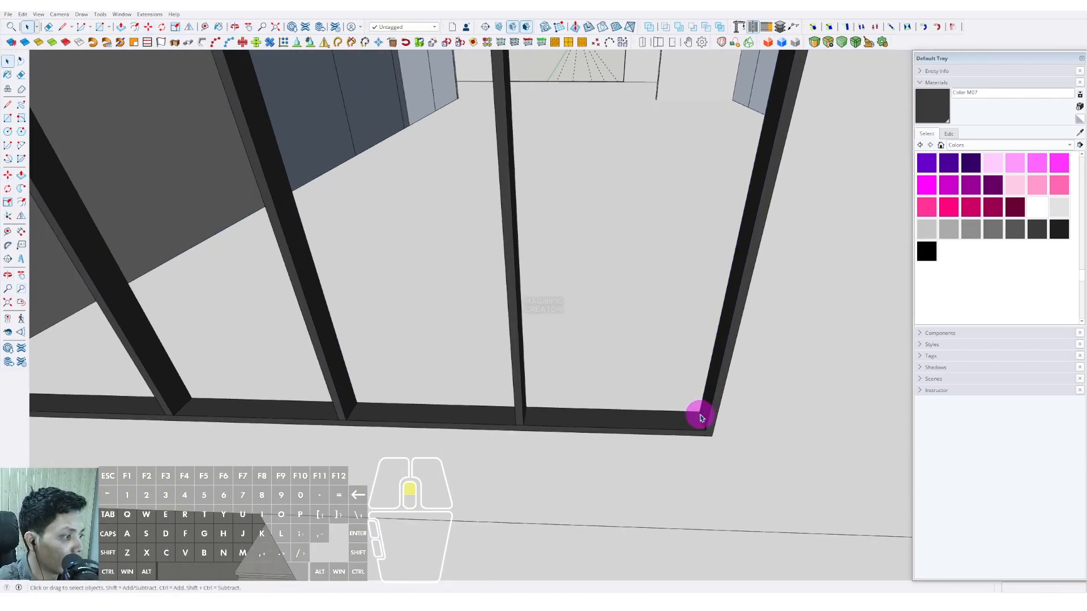
{"action": "scroll", "coordinate": [553, 450], "scroll_direction": "down", "scroll_amount": 3}
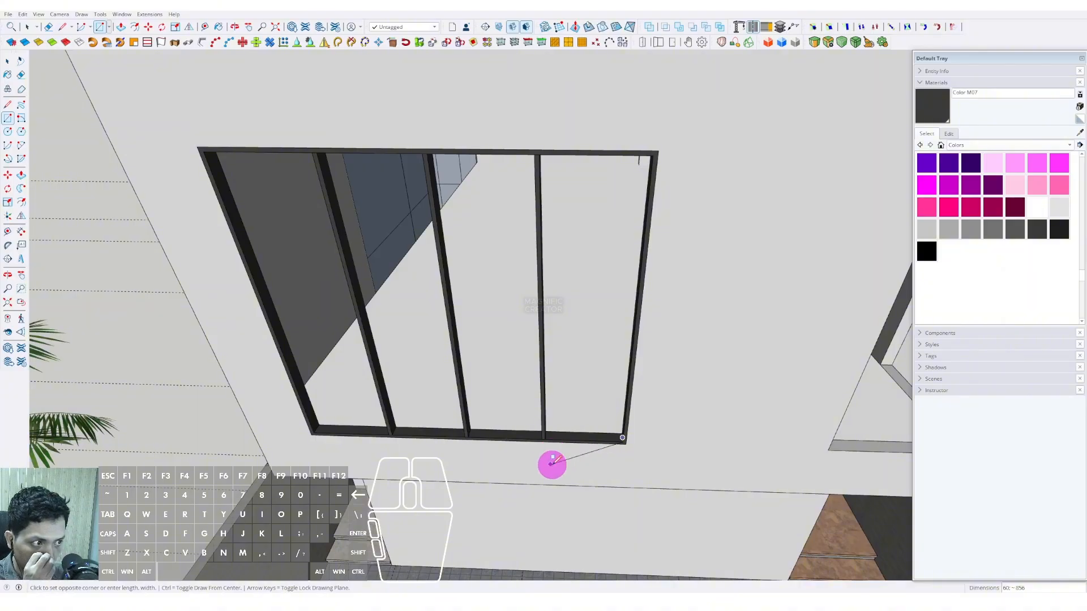
{"action": "scroll", "coordinate": [552, 464], "scroll_direction": "down", "scroll_amount": 4}
{"action": "scroll", "coordinate": [523, 363], "scroll_direction": "up", "scroll_amount": 2}
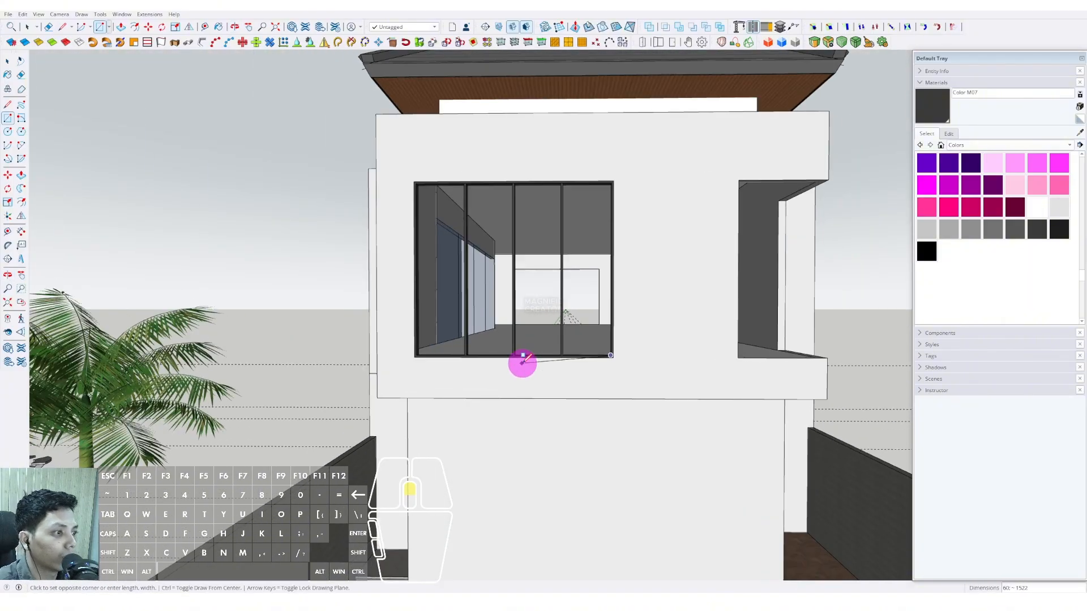
{"action": "middle_click_drag", "start_coordinate": [523, 363], "coordinate": [623, 349]}
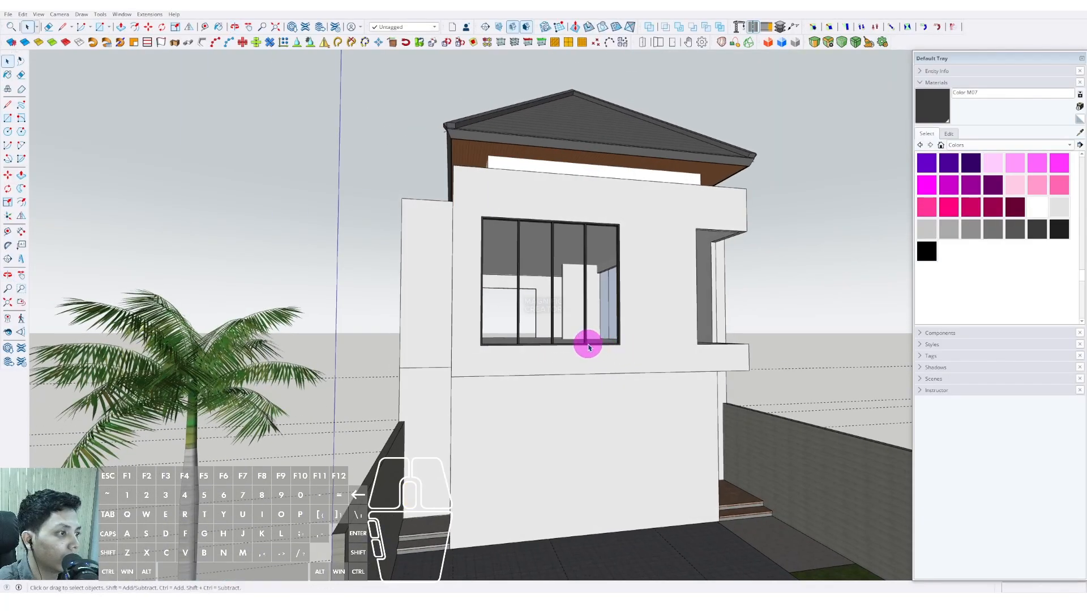
Try the window without its middle post, and restore the deleted post
{"action": "scroll", "coordinate": [589, 347], "scroll_direction": "up", "scroll_amount": 5}
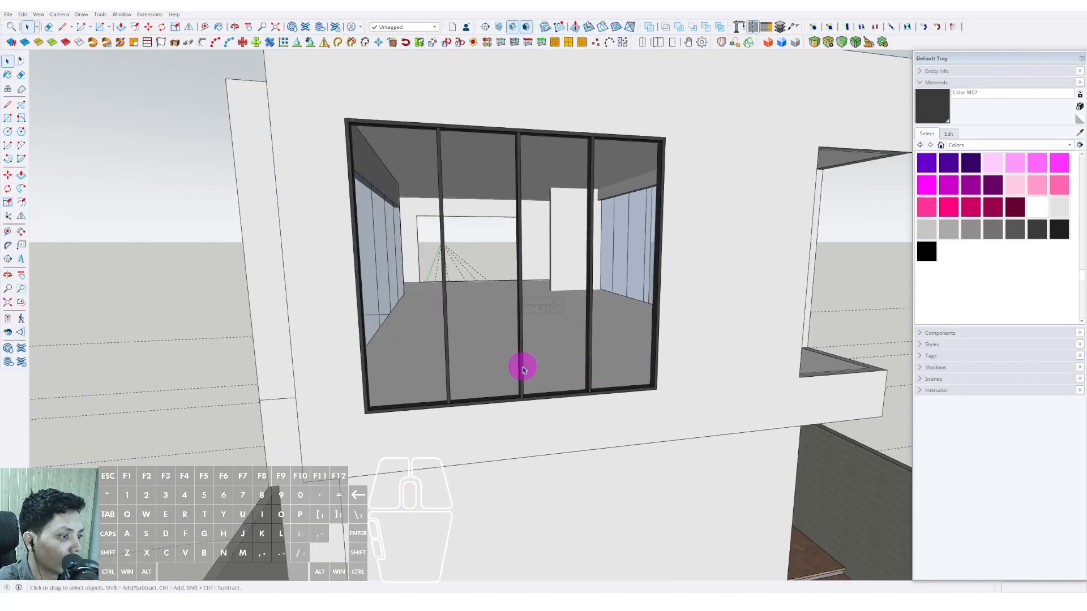
{"action": "scroll", "coordinate": [595, 387], "scroll_direction": "up", "scroll_amount": 3}
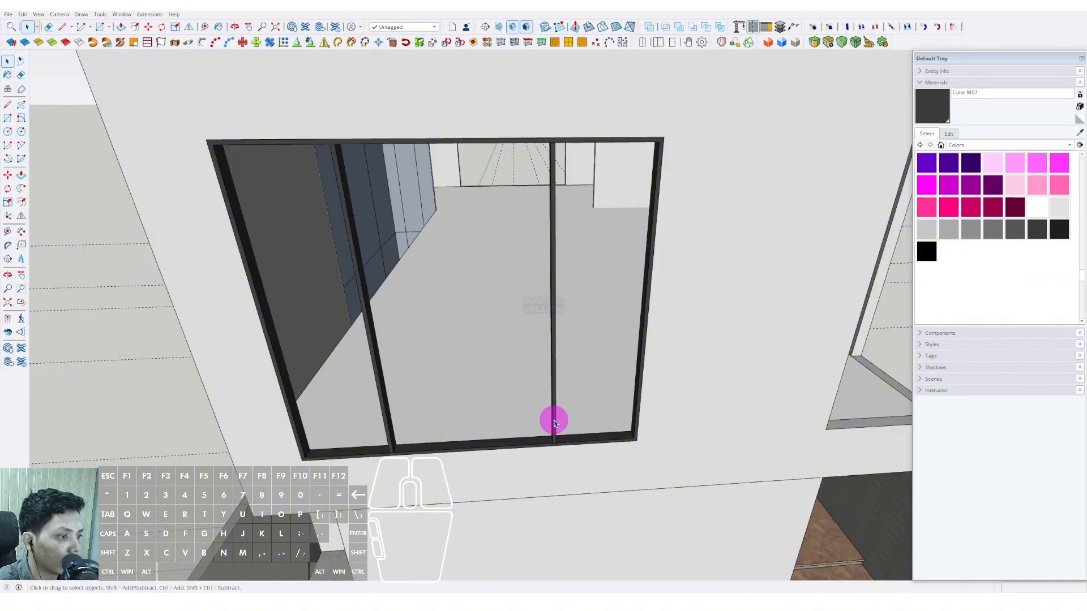
{"action": "scroll", "coordinate": [554, 422], "scroll_direction": "down", "scroll_amount": 6}
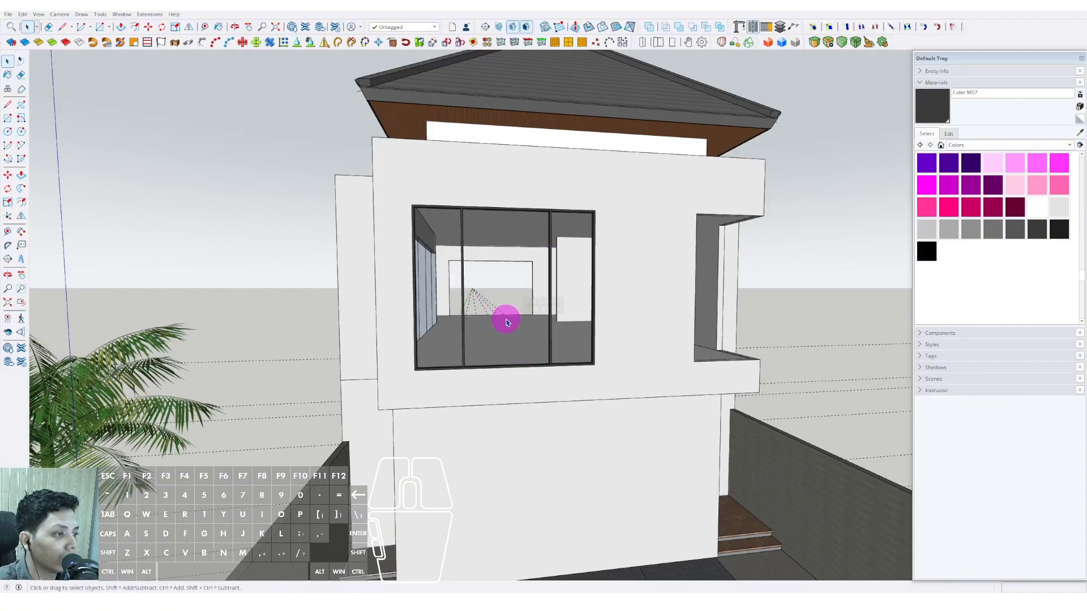
{"action": "scroll", "coordinate": [507, 323], "scroll_direction": "up", "scroll_amount": 6}
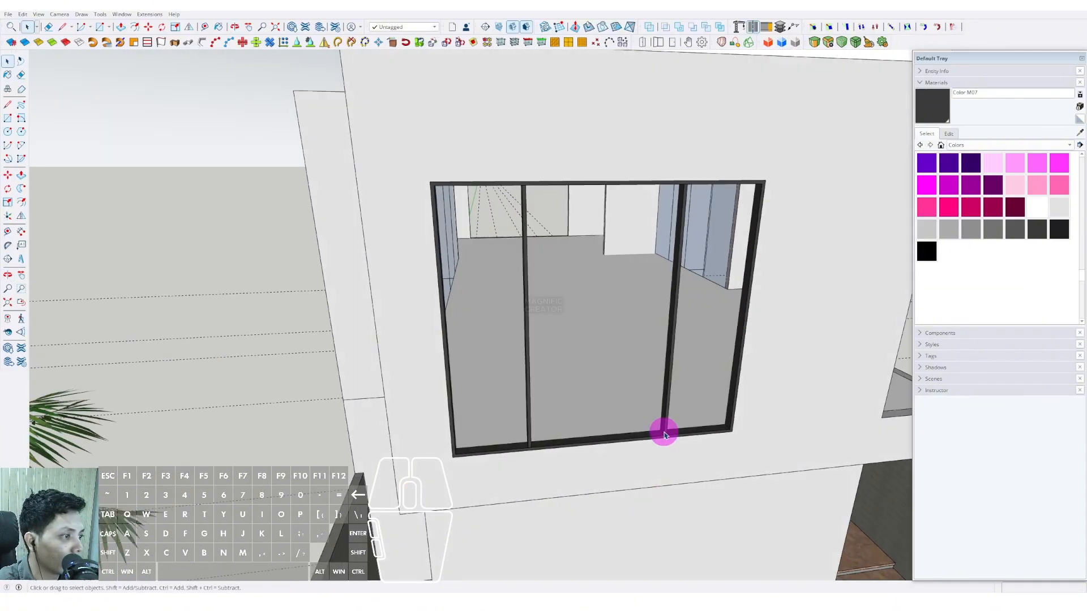
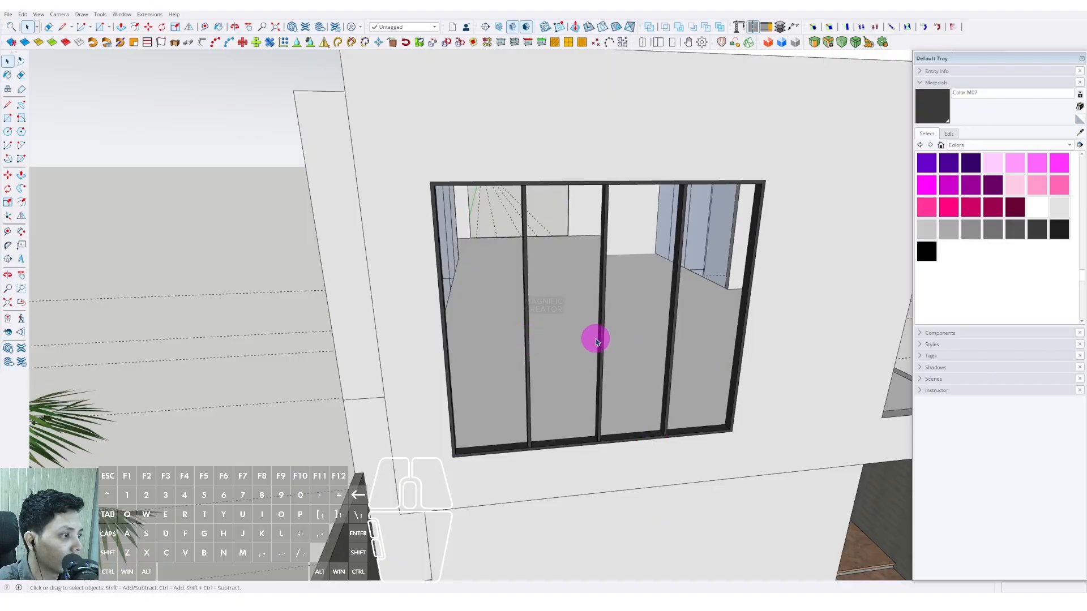
Try deleting the left and middle intermediate posts of the window, and undo the deletion
{"action": "key", "text": "shift+e"}
{"action": "scroll", "coordinate": [615, 473], "scroll_direction": "down", "scroll_amount": 2}
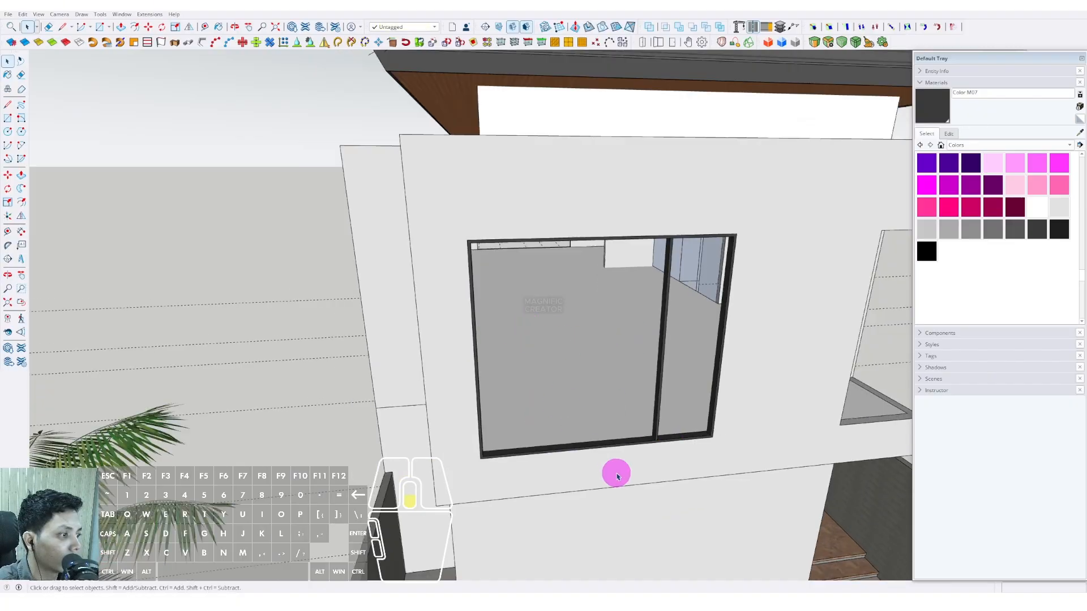
{"action": "middle_click_drag", "start_coordinate": [616, 473], "coordinate": [510, 355]}
{"action": "key", "text": "ctrl+z"}
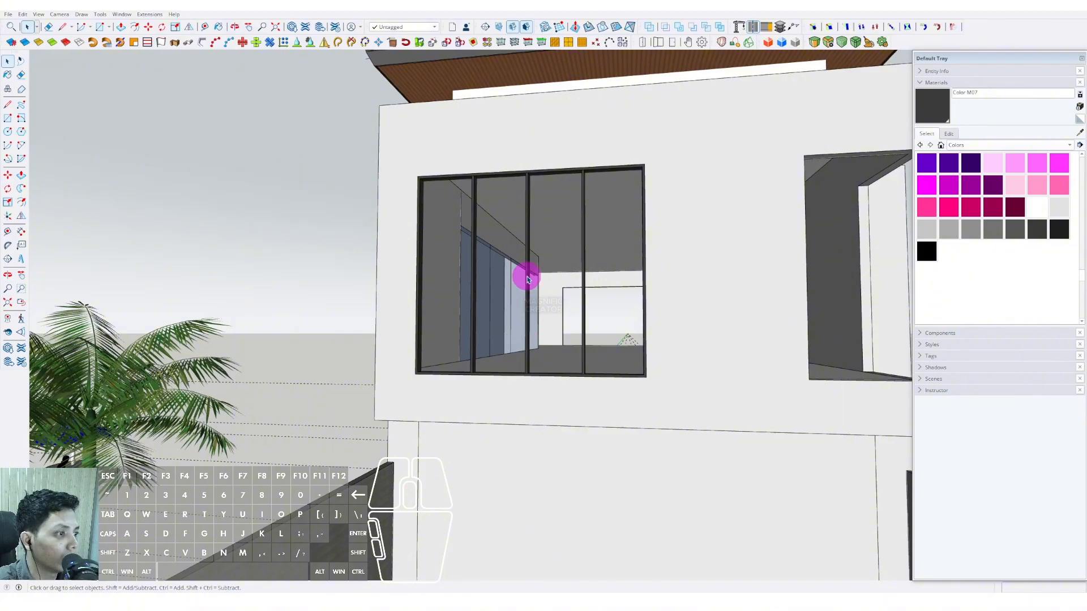
Delete the middle and right intermediate posts, keeping only the left one inside the window frame
{"action": "scroll", "coordinate": [583, 272], "scroll_direction": "down", "scroll_amount": 5}
{"action": "mouse_move", "coordinate": [498, 323]}
{"action": "middle_mouse_down"}
{"action": "mouse_move", "coordinate": [541, 316]}
{"action": "mouse_move", "coordinate": [451, 310]}
{"action": "mouse_move", "coordinate": [564, 352]}
{"action": "middle_mouse_up"}
{"action": "scroll", "coordinate": [564, 352], "scroll_direction": "up", "scroll_amount": 10}
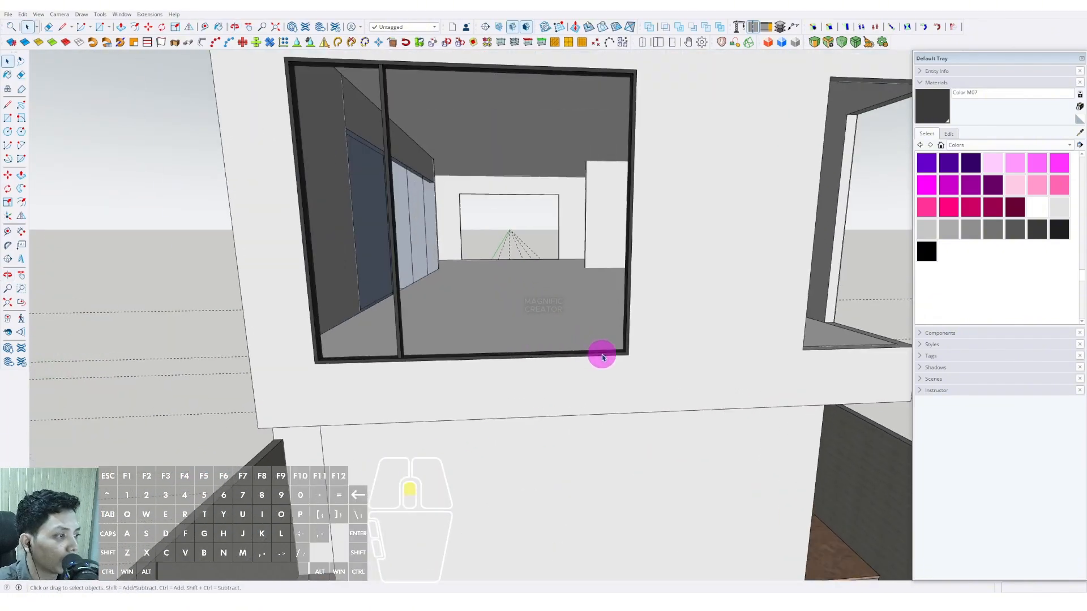
Draw a rectangle across the window frame from its lower right inner corner to its upper left inner corner
{"action": "key", "text": "r"}
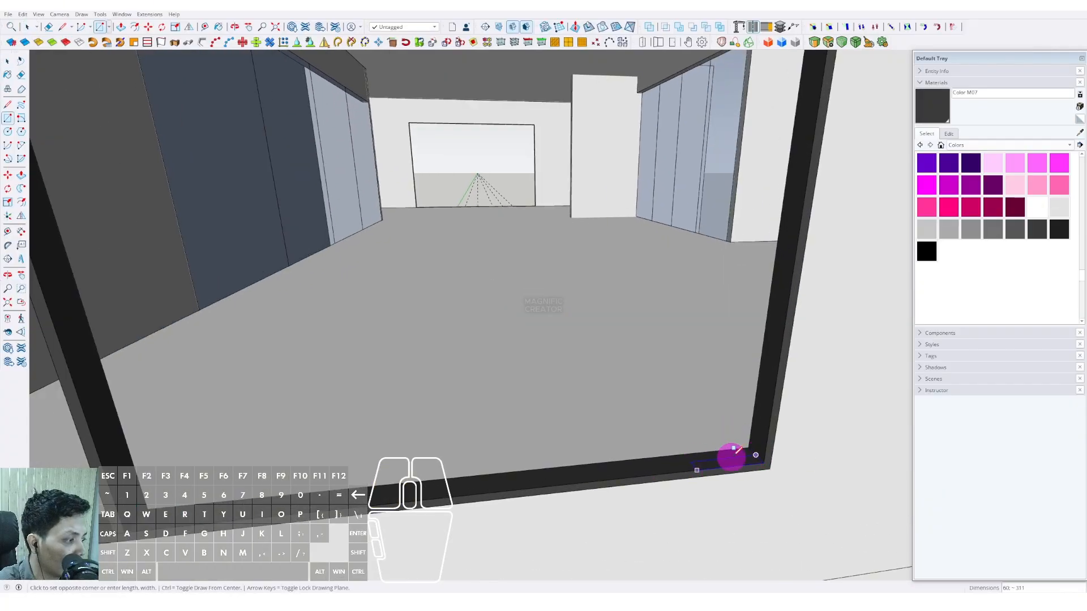
{"action": "scroll", "coordinate": [711, 451], "scroll_direction": "down", "scroll_amount": 4}
{"action": "middle_click_drag", "start_coordinate": [531, 477], "coordinate": [398, 401]}
{"action": "scroll", "coordinate": [361, 187], "scroll_direction": "up", "scroll_amount": 5}
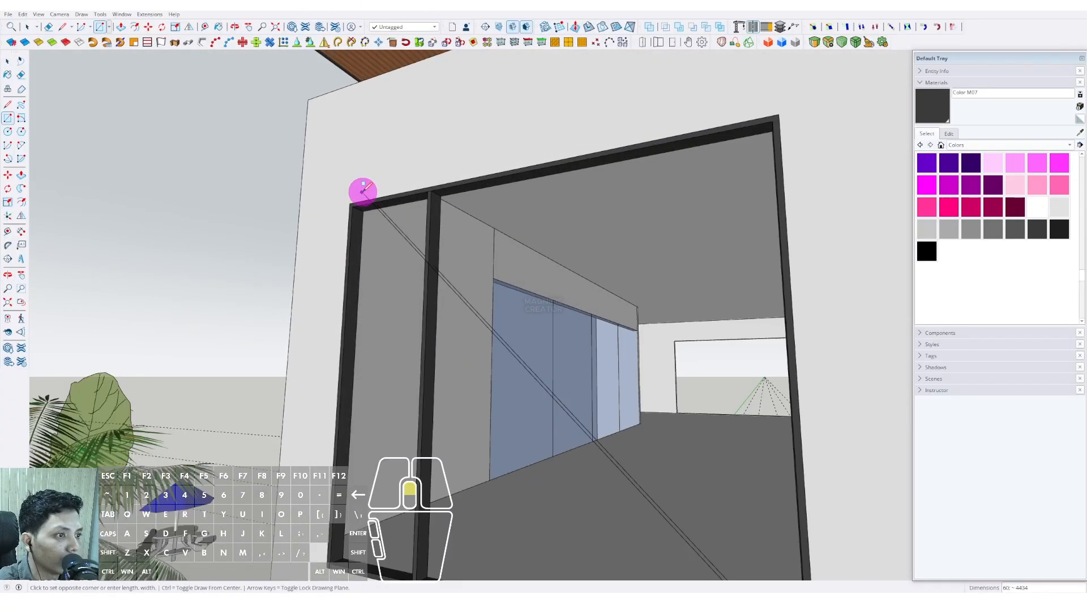
{"action": "left_click", "coordinate": [354, 206]}
{"action": "key", "text": "space"}
Push/Pull the new window pane face to a thickness of 20
{"action": "scroll", "coordinate": [355, 206], "scroll_direction": "down", "scroll_amount": 2}
{"action": "left_click", "coordinate": [552, 267]}
{"action": "middle_click_drag", "start_coordinate": [552, 268], "coordinate": [426, 182]}
{"action": "scroll", "coordinate": [426, 184], "scroll_direction": "up", "scroll_amount": 1}
{"action": "type", "text": "p"}
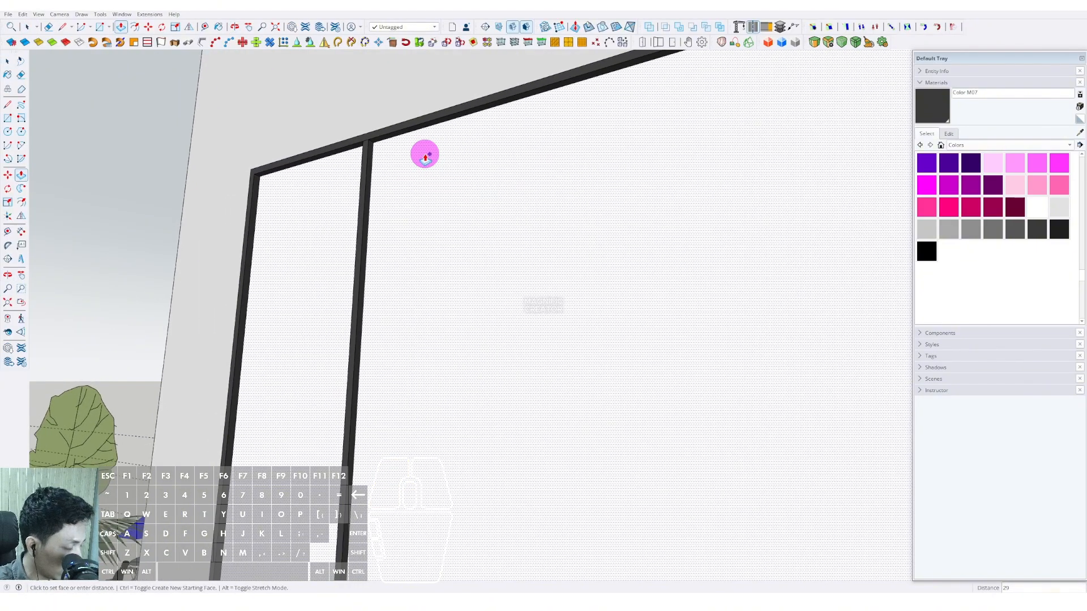
{"action": "type", "text": "20"}
{"action": "key", "text": "Return"}
Select the whole new window pane and make it a group
{"action": "triple_click", "coordinate": [566, 230]}
{"action": "right_click", "coordinate": [565, 230]}
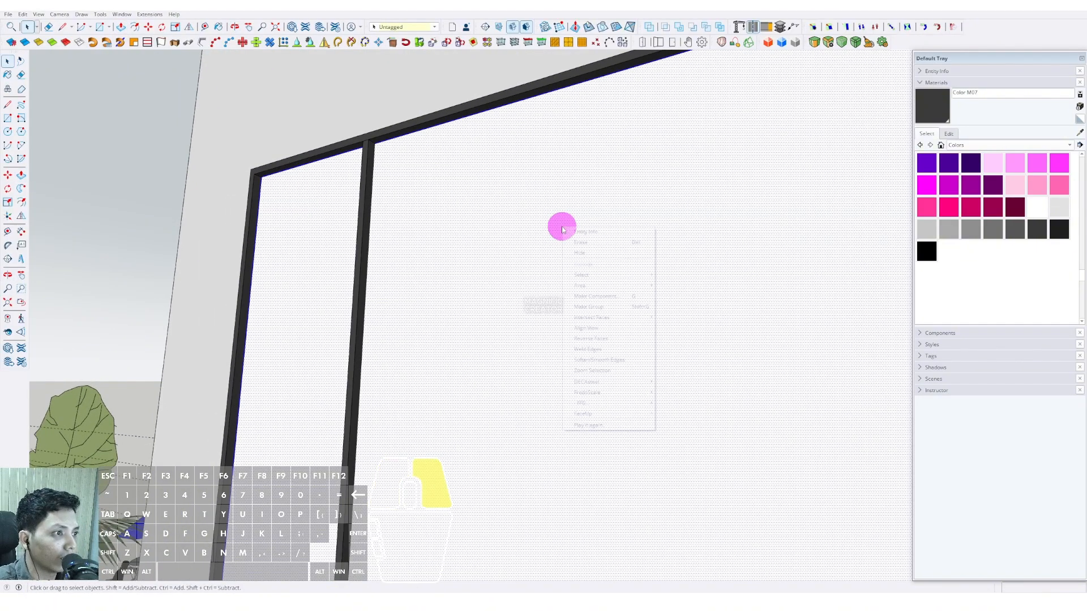
{"action": "left_click", "coordinate": [589, 306]}
Paint the grouped window pane with the Translucent Glass Blue material
{"action": "scroll", "coordinate": [472, 293], "scroll_direction": "down", "scroll_amount": 3}
{"action": "middle_click_drag", "start_coordinate": [471, 293], "coordinate": [526, 340]}
{"action": "middle_click_drag", "start_coordinate": [770, 296], "coordinate": [346, 337]}
{"action": "left_click", "coordinate": [634, 288]}
{"action": "mouse_move", "coordinate": [634, 288]}
{"action": "middle_mouse_down"}
{"action": "mouse_move", "coordinate": [538, 311]}
{"action": "mouse_move", "coordinate": [427, 291]}
{"action": "mouse_move", "coordinate": [439, 296]}
{"action": "mouse_move", "coordinate": [460, 275]}
{"action": "mouse_move", "coordinate": [427, 305]}
{"action": "mouse_move", "coordinate": [388, 310]}
{"action": "mouse_move", "coordinate": [441, 327]}
{"action": "mouse_move", "coordinate": [446, 384]}
{"action": "middle_mouse_up"}
{"action": "left_click", "coordinate": [427, 291]}
{"action": "key", "text": "space"}
{"action": "scroll", "coordinate": [463, 379], "scroll_direction": "down", "scroll_amount": 3}
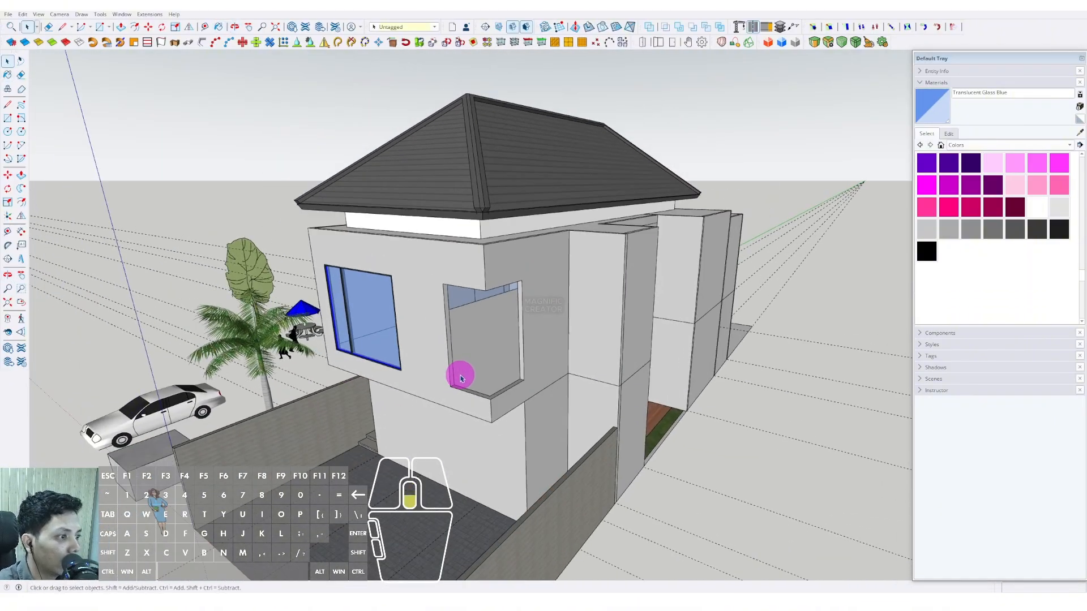
Lower the opacity of the Translucent Glass Blue material to 9
{"action": "left_click", "coordinate": [951, 133]}
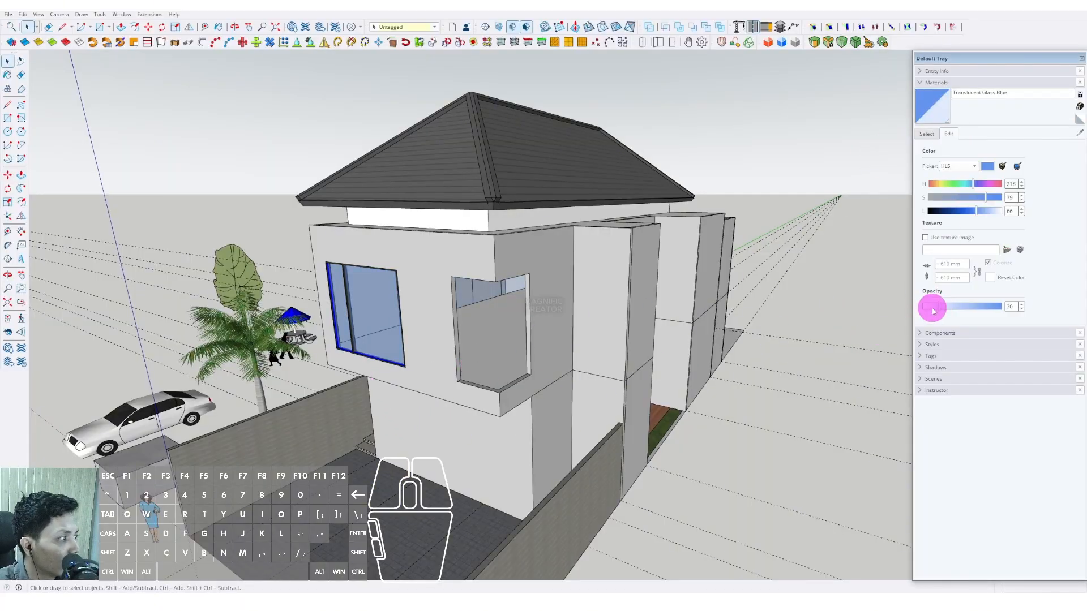
{"action": "left_click_drag", "start_coordinate": [931, 310], "coordinate": [926, 310]}
{"action": "middle_click_drag", "start_coordinate": [487, 371], "coordinate": [658, 292]}
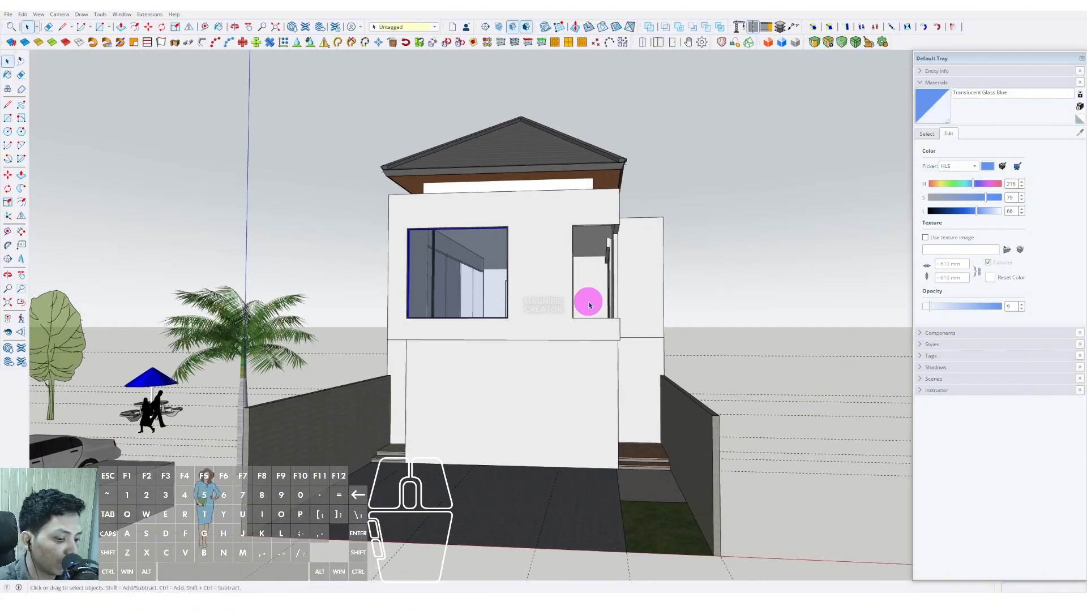
Copy the L-shaped sill face of the corner window opening from inside the wall group
{"action": "middle_click_drag", "start_coordinate": [591, 307], "coordinate": [500, 425]}
{"action": "scroll", "coordinate": [495, 502], "scroll_direction": "up", "scroll_amount": 3}
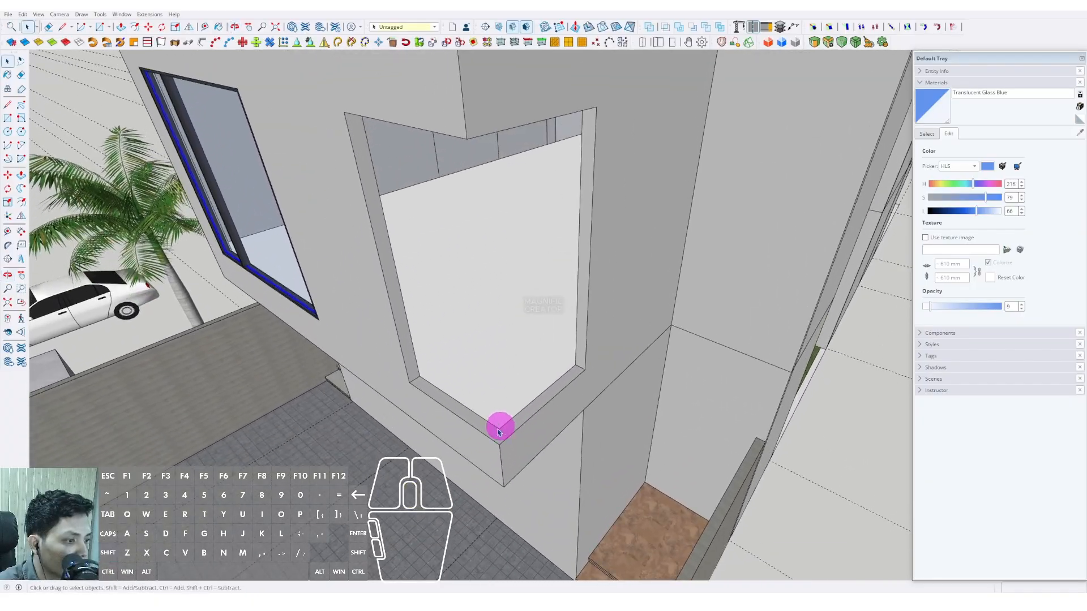
{"action": "scroll", "coordinate": [481, 410], "scroll_direction": "up", "scroll_amount": 3}
{"action": "triple_click", "coordinate": [433, 389]}
{"action": "scroll", "coordinate": [422, 373], "scroll_direction": "up", "scroll_amount": 2}
{"action": "left_click", "coordinate": [417, 368]}
{"action": "scroll", "coordinate": [417, 369], "scroll_direction": "down", "scroll_amount": 2}
{"action": "middle_click_drag", "start_coordinate": [417, 368], "coordinate": [389, 365], "text": "shift"}
{"action": "left_click", "coordinate": [38, 57]}
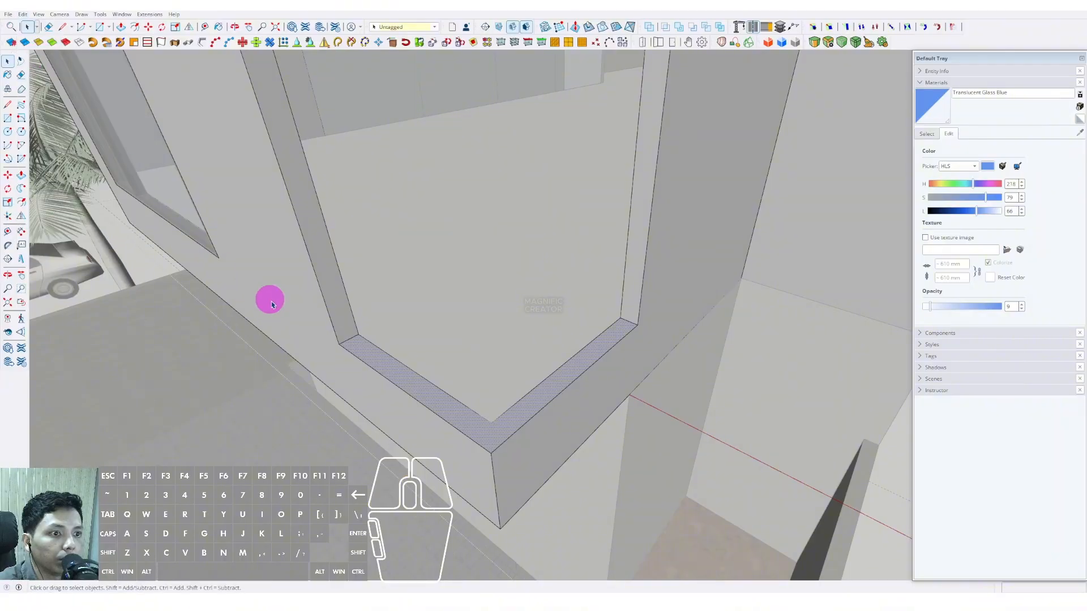
Leave the wall group and paste the copied L-shaped sill face in place
{"action": "scroll", "coordinate": [269, 301], "scroll_direction": "down", "scroll_amount": 5}
{"action": "middle_click_drag", "start_coordinate": [270, 301], "coordinate": [338, 355]}
{"action": "left_click", "coordinate": [76, 126]}
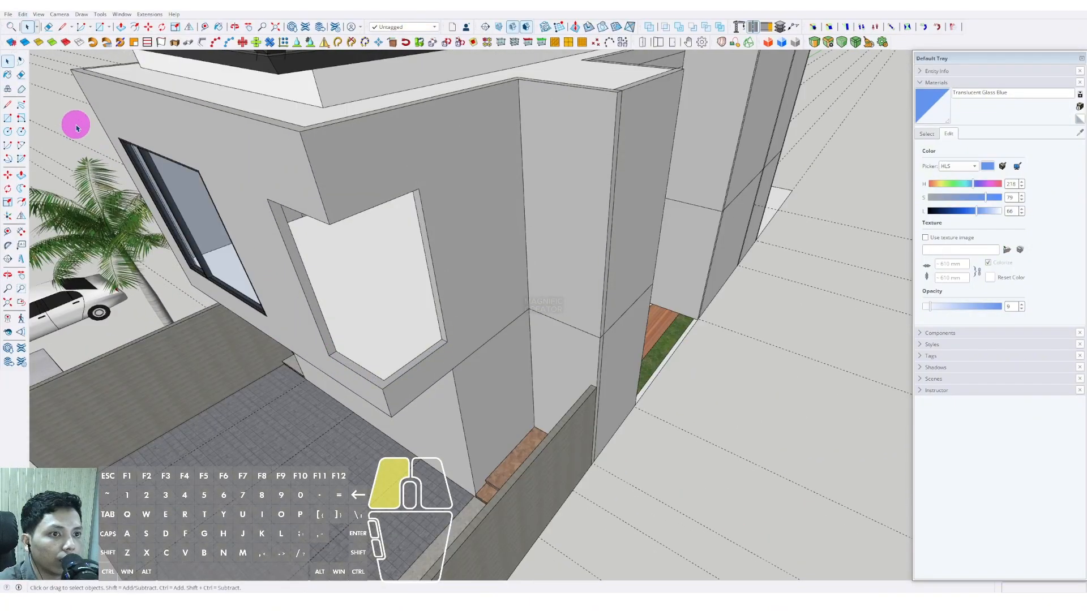
{"action": "left_click", "coordinate": [23, 16]}
{"action": "left_click", "coordinate": [59, 85]}
{"action": "scroll", "coordinate": [400, 347], "scroll_direction": "up", "scroll_amount": 6}
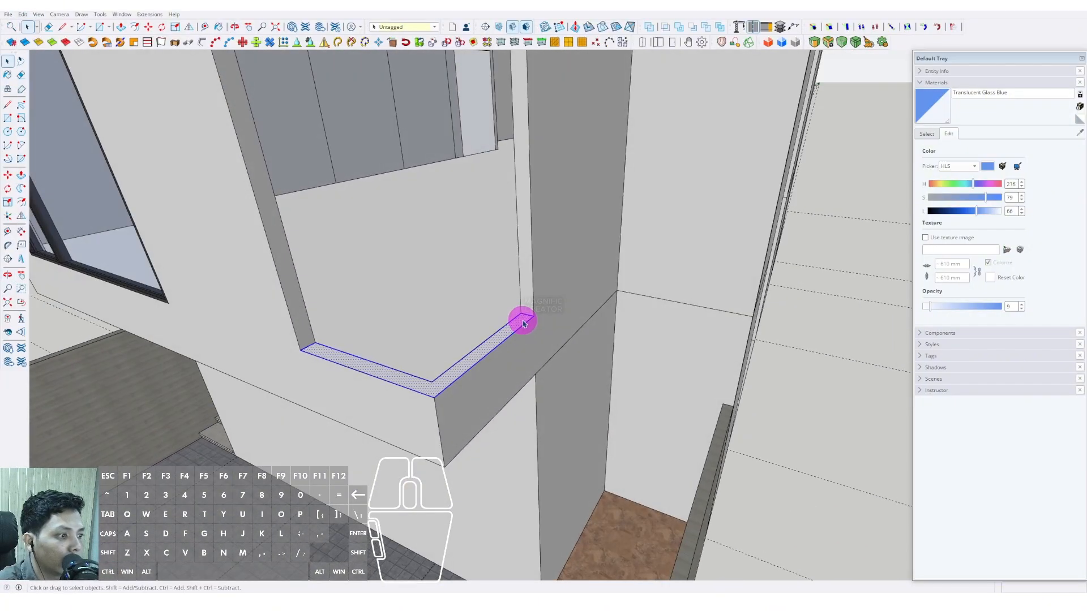
Push/Pull the pasted L-shaped sill face upward by 35
{"action": "scroll", "coordinate": [524, 323], "scroll_direction": "up", "scroll_amount": 2}
{"action": "key", "text": "p"}
{"action": "left_click", "coordinate": [523, 317]}
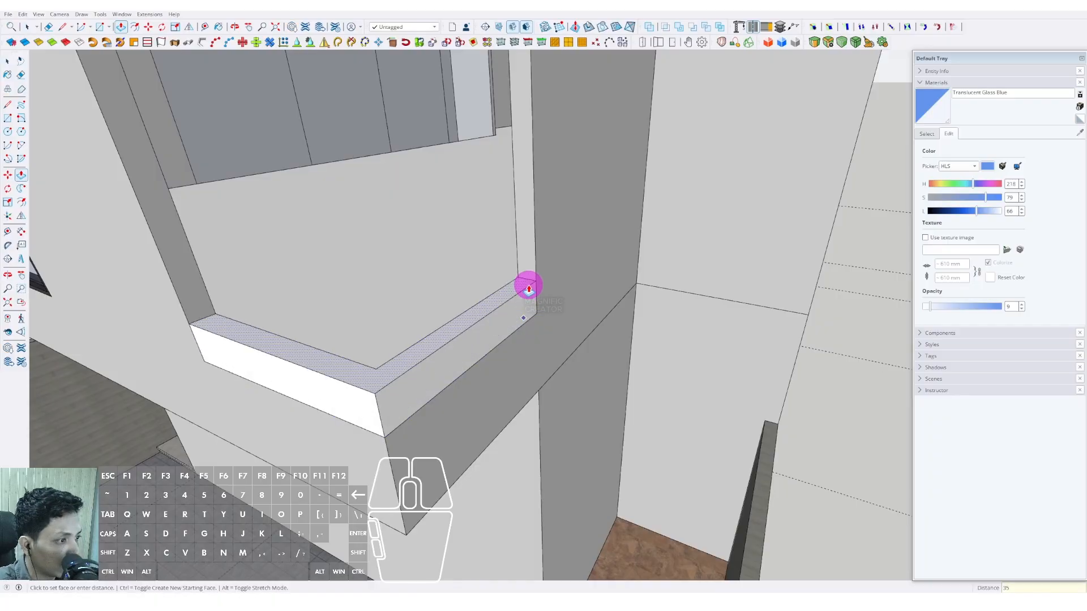
{"action": "type", "text": "35"}
{"action": "key", "text": "Return"}
Select the entire L-shaped bottom frame piece and make it a component
{"action": "triple_click", "coordinate": [509, 330]}
{"action": "right_click", "coordinate": [510, 329]}
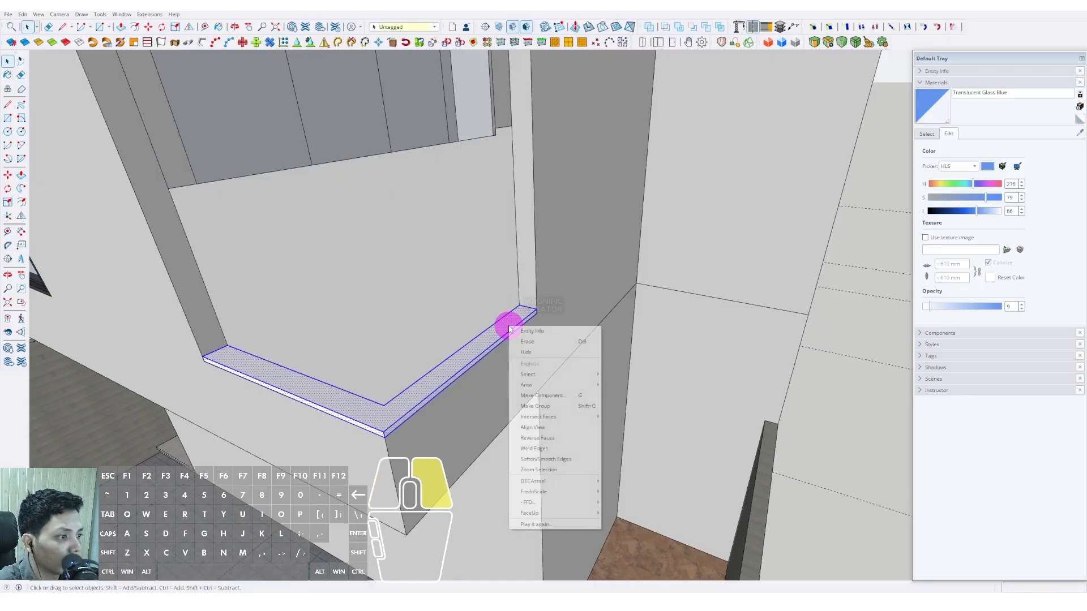
{"action": "left_click", "coordinate": [540, 398]}
{"action": "left_click", "coordinate": [521, 357]}
{"action": "scroll", "coordinate": [493, 354], "scroll_direction": "down", "scroll_amount": 3}
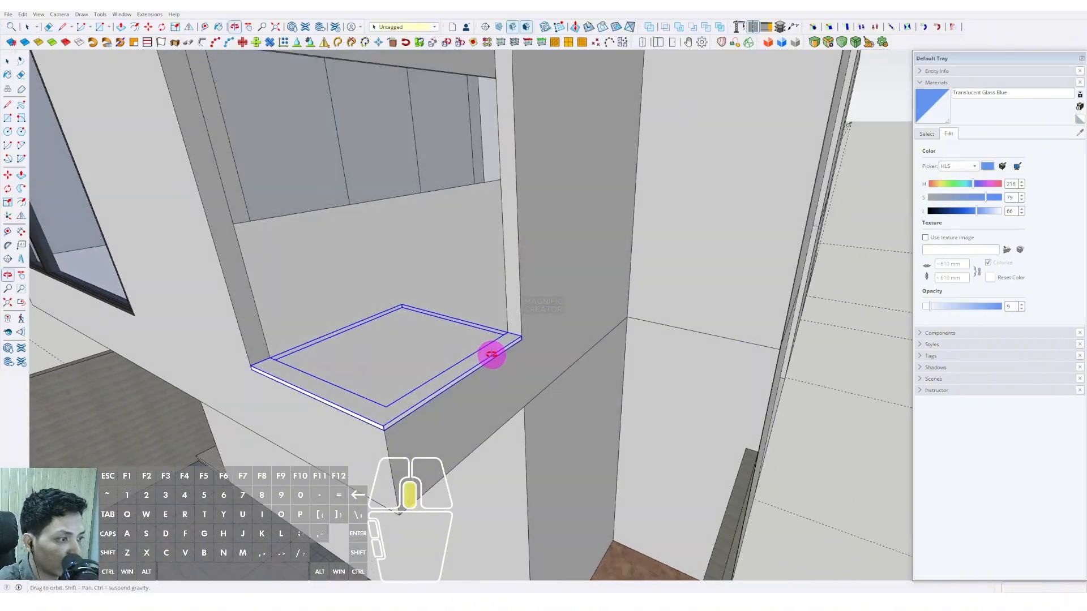
Copy the L-shaped bottom frame component up to the top of the corner window opening
{"action": "scroll", "coordinate": [513, 340], "scroll_direction": "up", "scroll_amount": 4}
{"action": "key", "text": "m"}
{"action": "key", "text": "ctrl"}
{"action": "left_click", "coordinate": [530, 330]}
{"action": "scroll", "coordinate": [528, 298], "scroll_direction": "down", "scroll_amount": 4, "text": "shift"}
{"action": "middle_click_drag", "start_coordinate": [524, 219], "coordinate": [517, 300], "text": "shift"}
{"action": "left_click", "coordinate": [514, 74], "text": "shift"}
{"action": "key", "text": "space"}
Draw a rectangle of about 150 by 2910 on the side-wall jamb between the frame pieces and Push/Pull it 35
{"action": "key", "text": "r"}
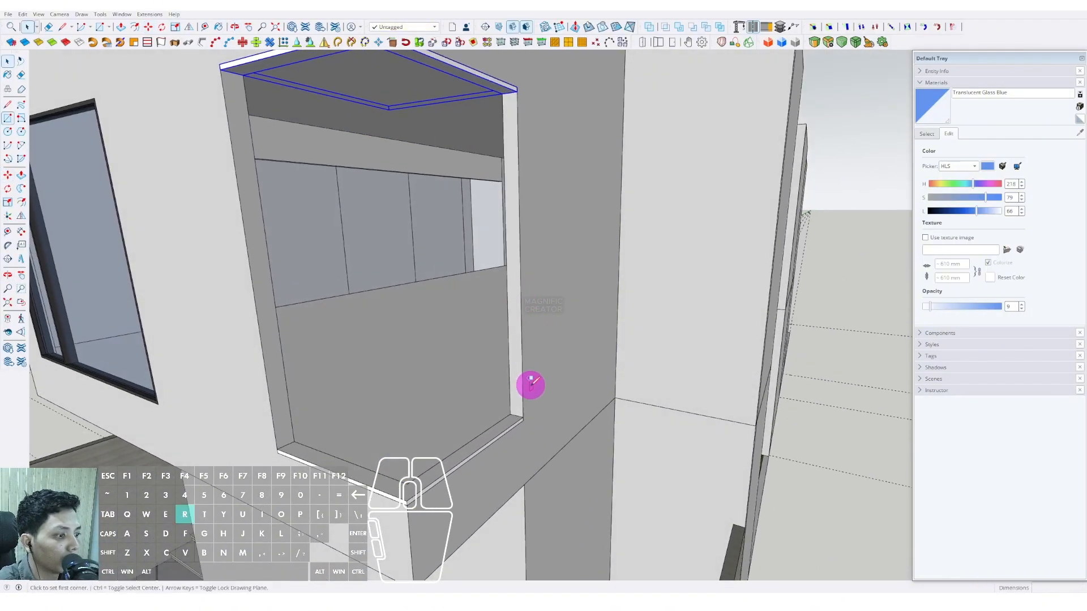
{"action": "scroll", "coordinate": [503, 156], "scroll_direction": "up", "scroll_amount": 2}
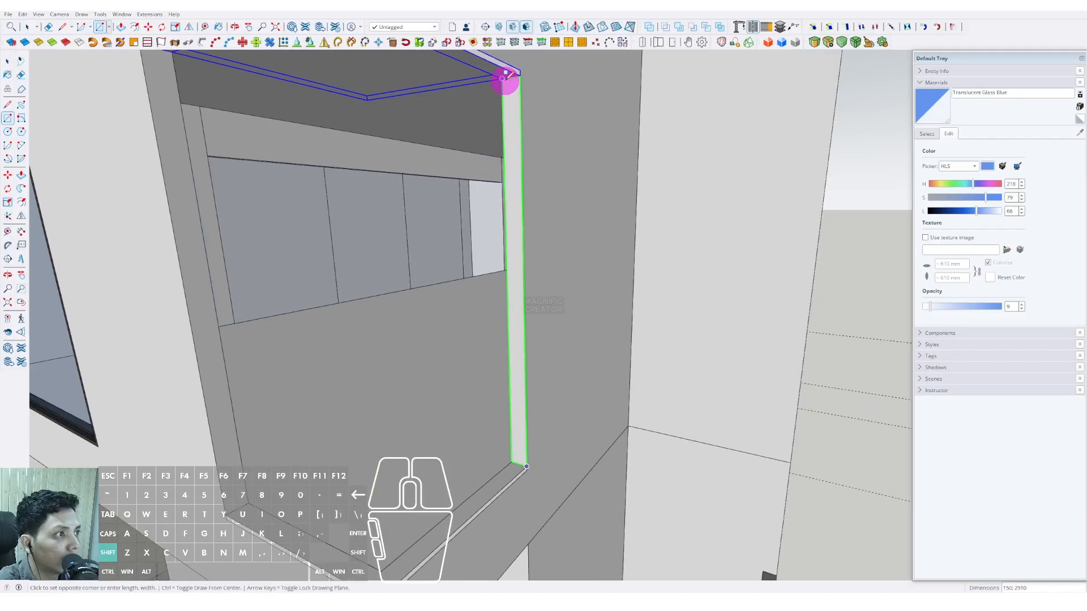
{"action": "left_click", "coordinate": [502, 79]}
{"action": "scroll", "coordinate": [514, 114], "scroll_direction": "up", "scroll_amount": 2}
{"action": "key", "text": "p"}
{"action": "left_click", "coordinate": [513, 81]}
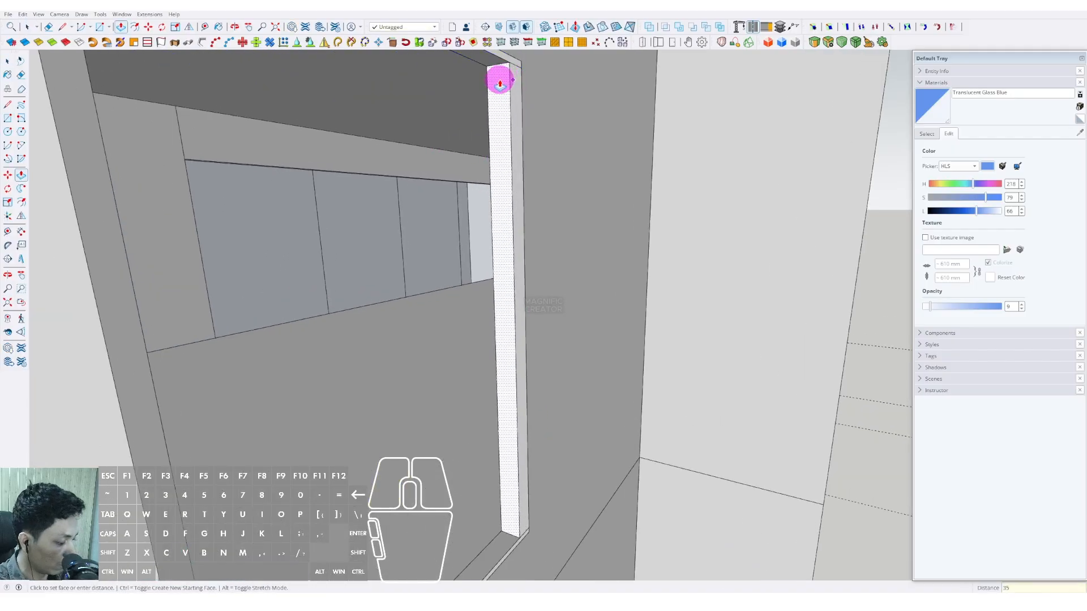
{"action": "left_click", "coordinate": [500, 83]}
Select the whole vertical post on the side-wall jamb and make it a component
{"action": "triple_click", "coordinate": [498, 86]}
{"action": "right_click", "coordinate": [509, 89]}
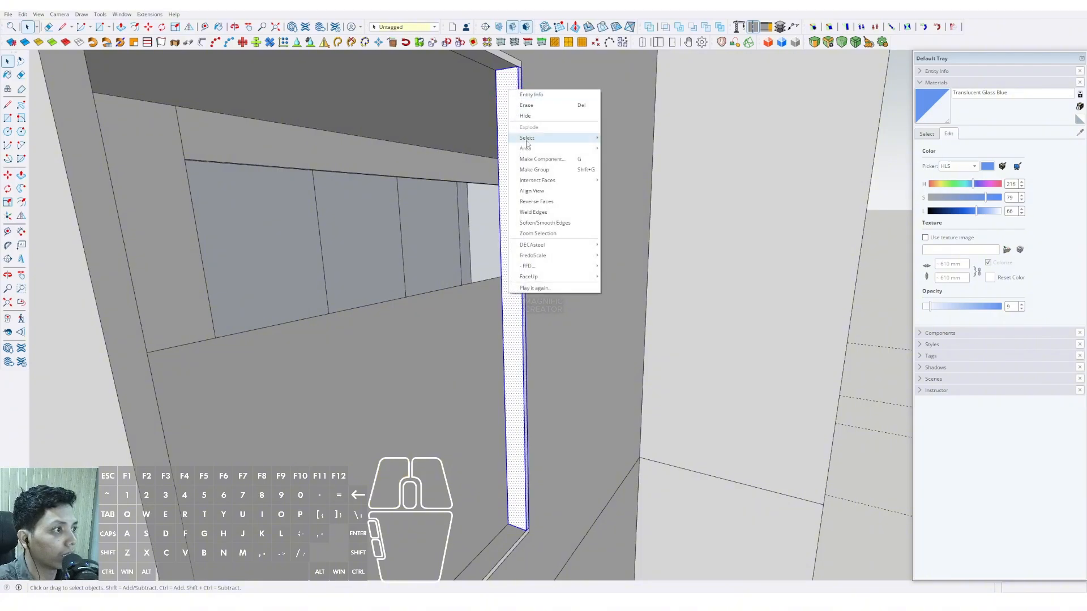
{"action": "left_click", "coordinate": [528, 159]}
{"action": "left_click", "coordinate": [528, 363]}
Place a rotated copy of the vertical post against the front-wall jamb of the corner opening
{"action": "scroll", "coordinate": [529, 364], "scroll_direction": "down", "scroll_amount": 3}
{"action": "middle_click_drag", "start_coordinate": [529, 364], "coordinate": [391, 368]}
{"action": "scroll", "coordinate": [557, 399], "scroll_direction": "up", "scroll_amount": 5}
{"action": "key", "text": "m"}
{"action": "key", "text": "space"}
{"action": "key", "text": "q"}
{"action": "left_click", "coordinate": [421, 414]}
{"action": "left_click", "coordinate": [420, 429]}
{"action": "key", "text": "m"}
{"action": "left_click", "coordinate": [494, 413]}
{"action": "left_click", "coordinate": [446, 354]}
{"action": "key", "text": "space"}
Copy the L-shaped frame piece over the opening's height with a 3/ array, adding two evenly spaced intermediate bars
{"action": "scroll", "coordinate": [447, 421], "scroll_direction": "down", "scroll_amount": 5}
{"action": "left_click", "coordinate": [601, 372]}
{"action": "middle_click_drag", "start_coordinate": [601, 372], "coordinate": [531, 453]}
{"action": "key", "text": "m"}
{"action": "key", "text": "ctrl"}
{"action": "scroll", "coordinate": [554, 365], "scroll_direction": "down", "scroll_amount": 5}
{"action": "left_click", "coordinate": [529, 167]}
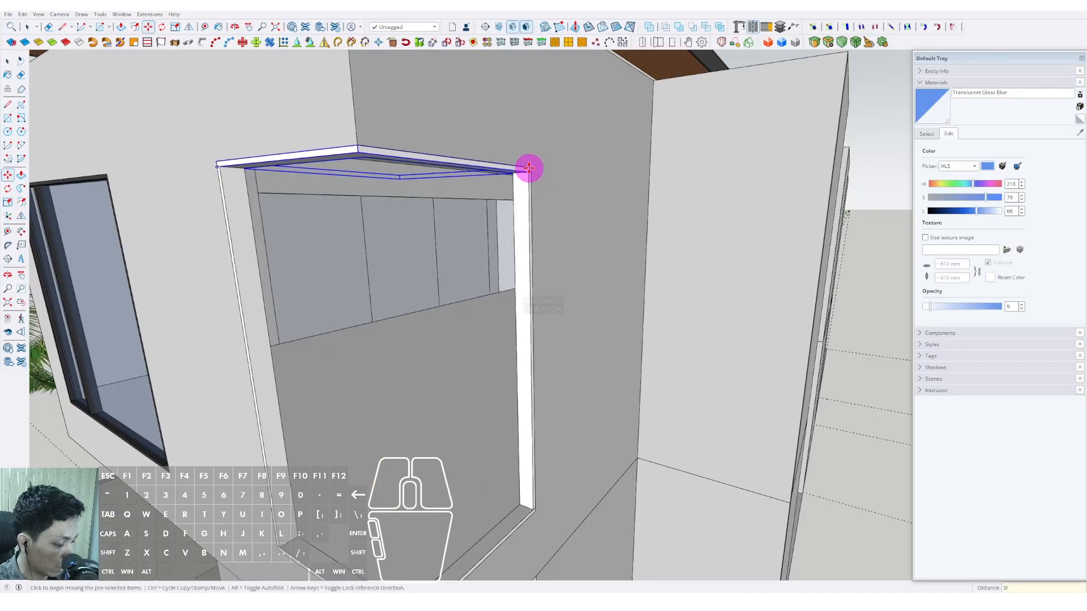
{"action": "key", "text": "Return"}
{"action": "key", "text": "space"}
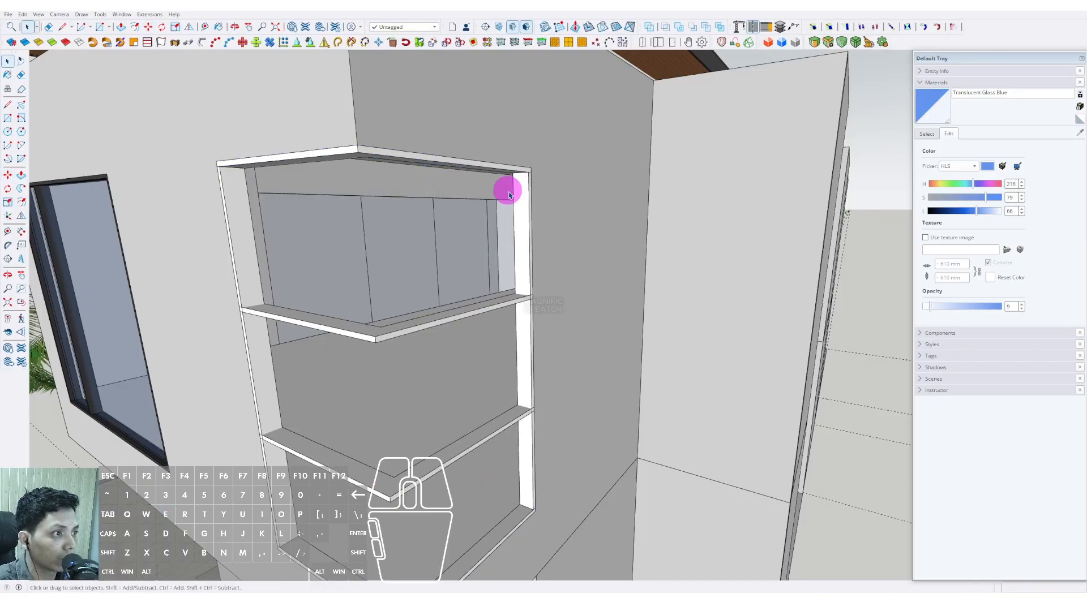
Sample the dark Color M07 material from the frame of the large front window
{"action": "middle_click_drag", "start_coordinate": [508, 194], "coordinate": [926, 227]}
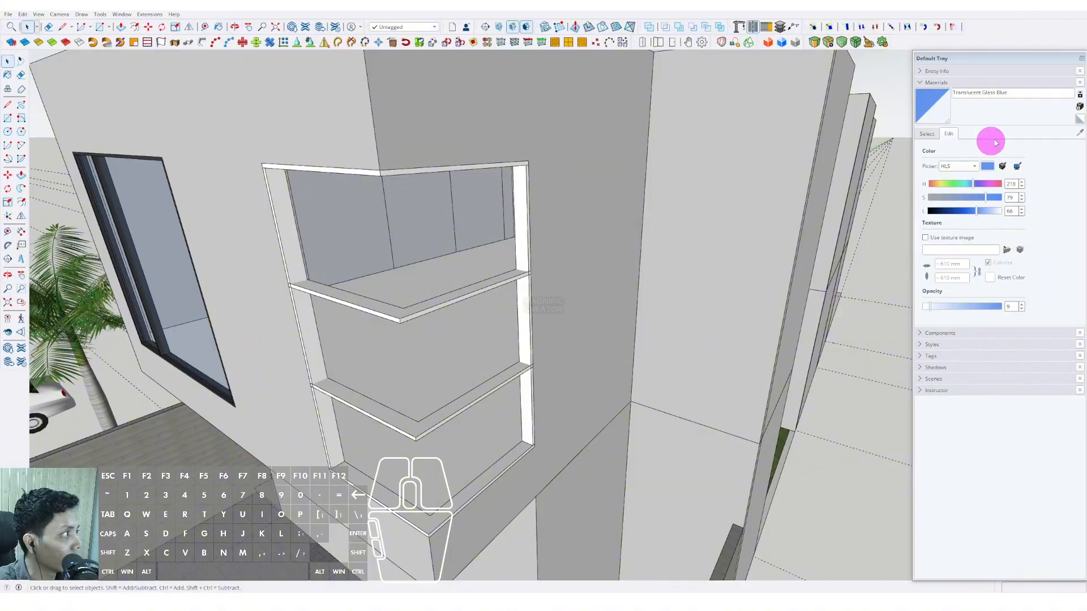
{"action": "left_click", "coordinate": [927, 135]}
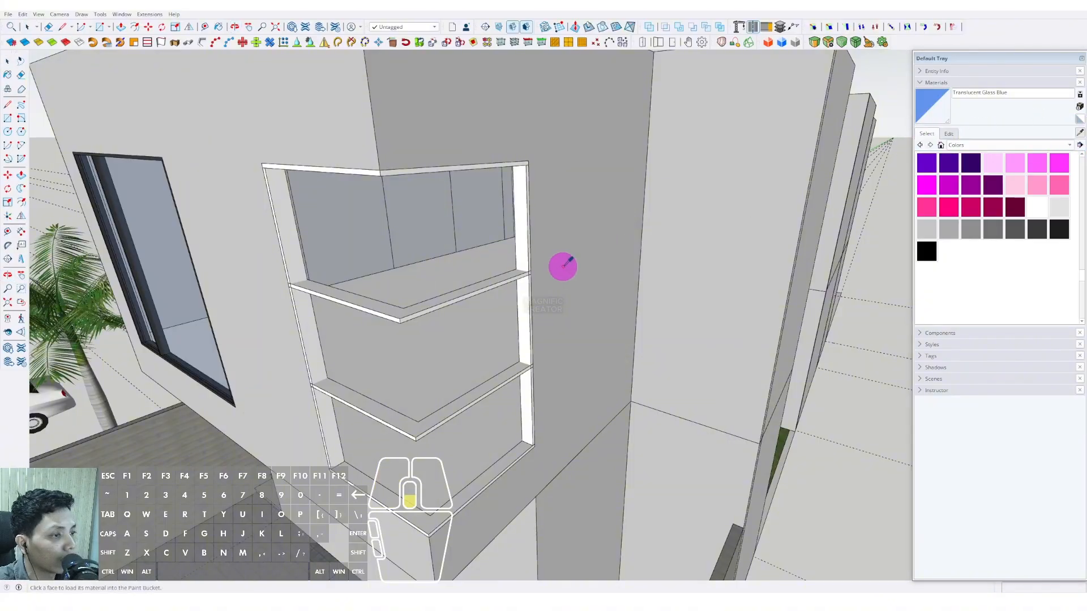
{"action": "scroll", "coordinate": [563, 266], "scroll_direction": "down", "scroll_amount": 2}
{"action": "middle_click_drag", "start_coordinate": [388, 308], "coordinate": [486, 302]}
{"action": "middle_click_drag", "start_coordinate": [486, 303], "coordinate": [531, 296], "text": "shift"}
{"action": "scroll", "coordinate": [474, 371], "scroll_direction": "up", "scroll_amount": 6}
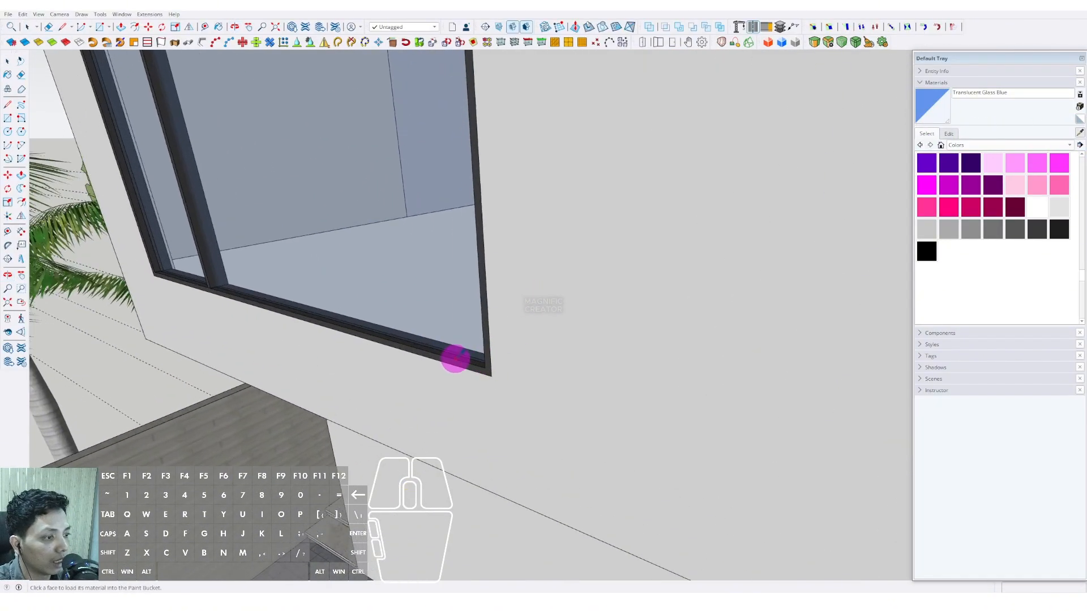
{"action": "left_click", "coordinate": [456, 358], "text": "alt"}
{"action": "scroll", "coordinate": [447, 362], "scroll_direction": "down", "scroll_amount": 6}
{"action": "scroll", "coordinate": [526, 293], "scroll_direction": "up", "scroll_amount": 5}
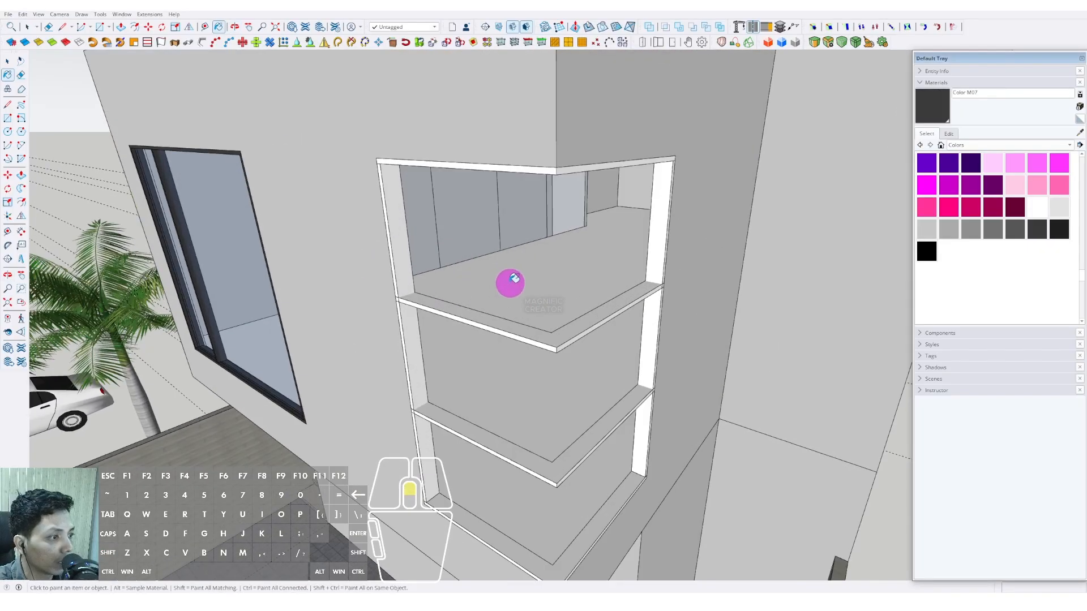
Paint all horizontal bars and both vertical posts of the corner window with Color M07
{"action": "left_click", "coordinate": [481, 308]}
{"action": "left_click", "coordinate": [392, 199]}
{"action": "left_click", "coordinate": [672, 234]}
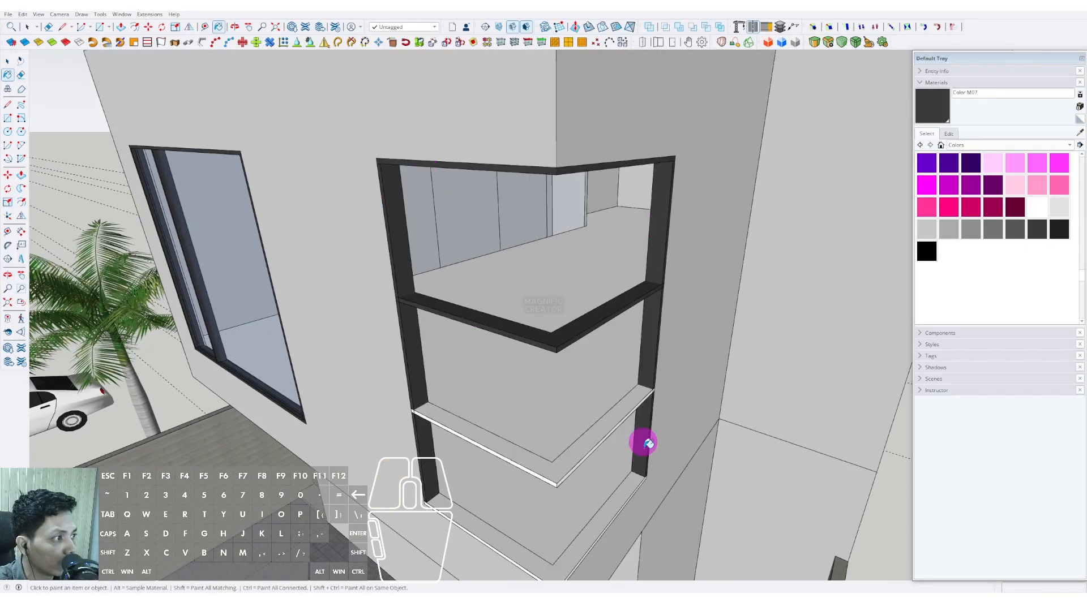
{"action": "scroll", "coordinate": [634, 464], "scroll_direction": "up", "scroll_amount": 3}
{"action": "left_click", "coordinate": [604, 376]}
{"action": "key", "text": "space"}
{"action": "scroll", "coordinate": [601, 396], "scroll_direction": "down", "scroll_amount": 2}
Draw an L-shaped centre line along the bottom frame piece between the midpoints of its two ends
{"action": "scroll", "coordinate": [601, 397], "scroll_direction": "up", "scroll_amount": 5}
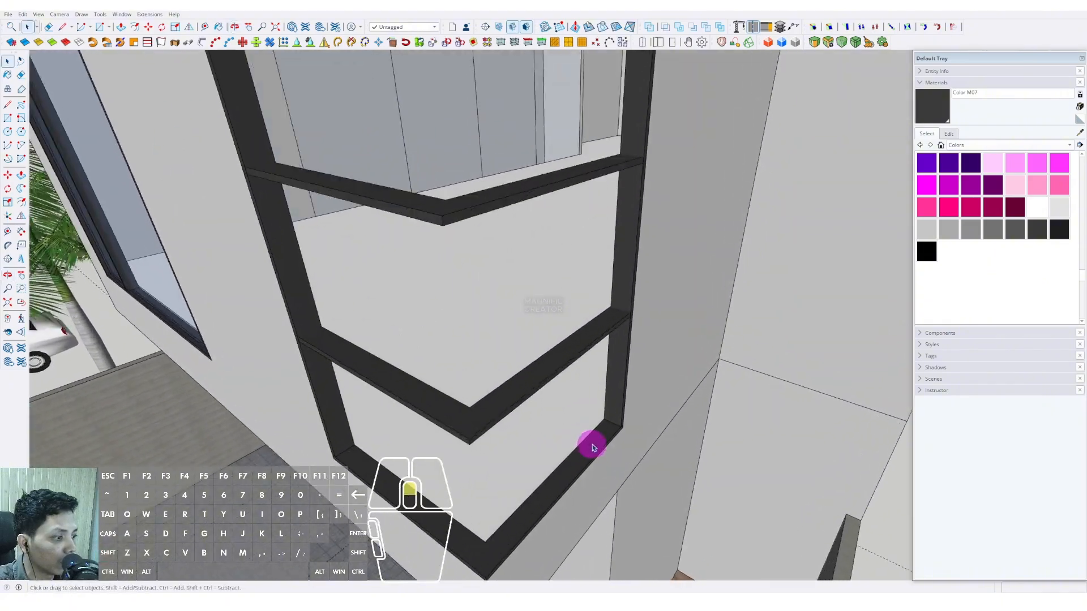
{"action": "scroll", "coordinate": [656, 338], "scroll_direction": "down", "scroll_amount": 3}
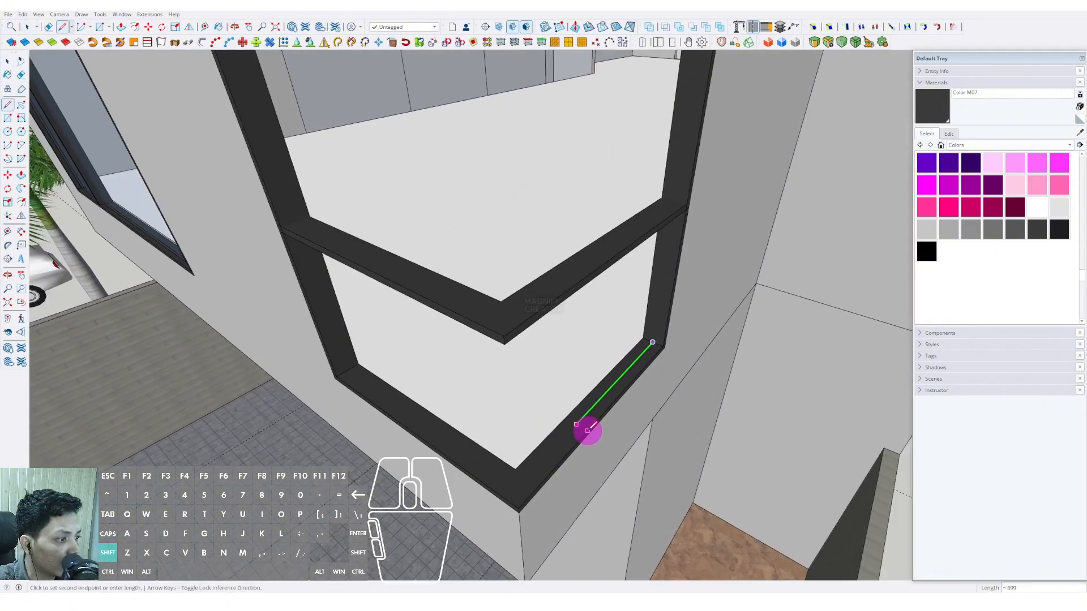
{"action": "scroll", "coordinate": [509, 485], "scroll_direction": "up", "scroll_amount": 5}
{"action": "key", "text": "shift"}
{"action": "scroll", "coordinate": [360, 401], "scroll_direction": "up", "scroll_amount": 2, "text": "shift"}
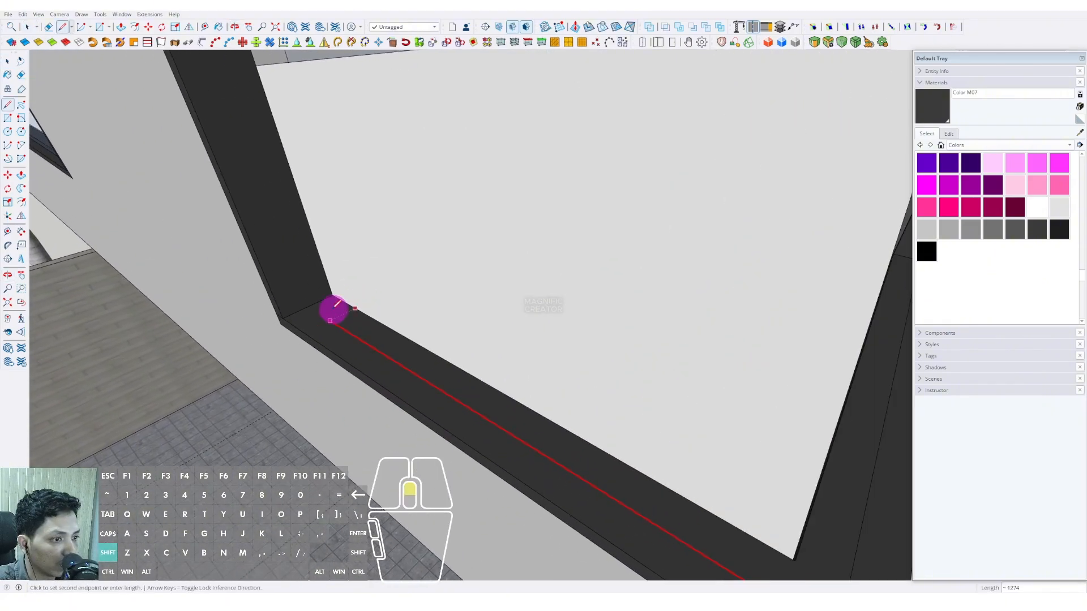
Offset the two connected centre lines on the bottom frame piece by 10
{"action": "scroll", "coordinate": [307, 306], "scroll_direction": "down", "scroll_amount": 2}
{"action": "key", "text": "space"}
{"action": "scroll", "coordinate": [582, 415], "scroll_direction": "up", "scroll_amount": 5}
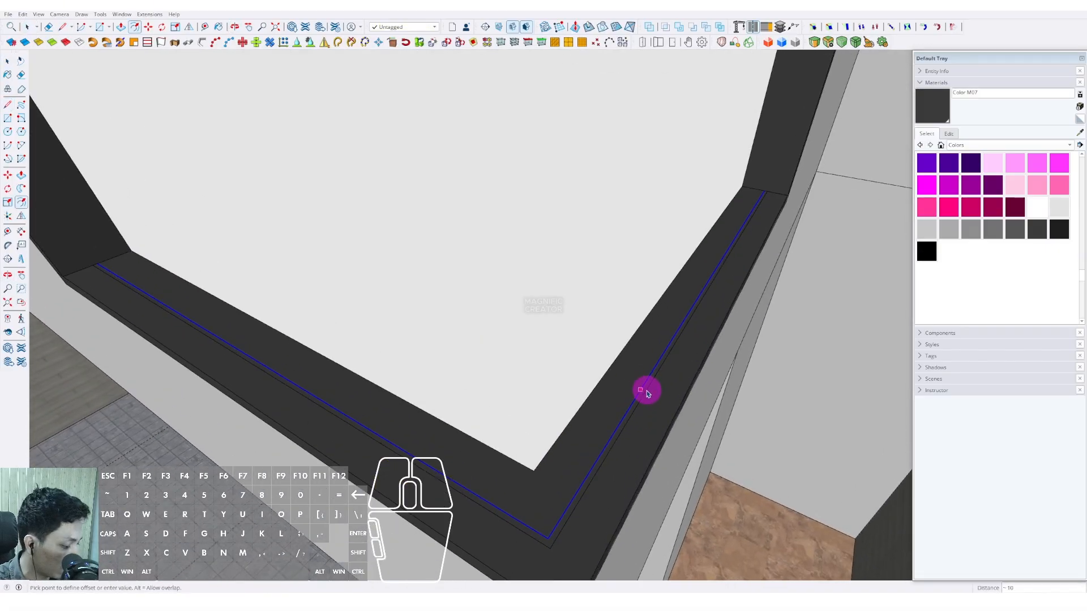
{"action": "key", "text": "space"}
Close both ends of the offset path with short lines to form a thin L-shaped strip
{"action": "middle_click_drag", "start_coordinate": [648, 395], "coordinate": [560, 475]}
{"action": "scroll", "coordinate": [623, 340], "scroll_direction": "up", "scroll_amount": 4}
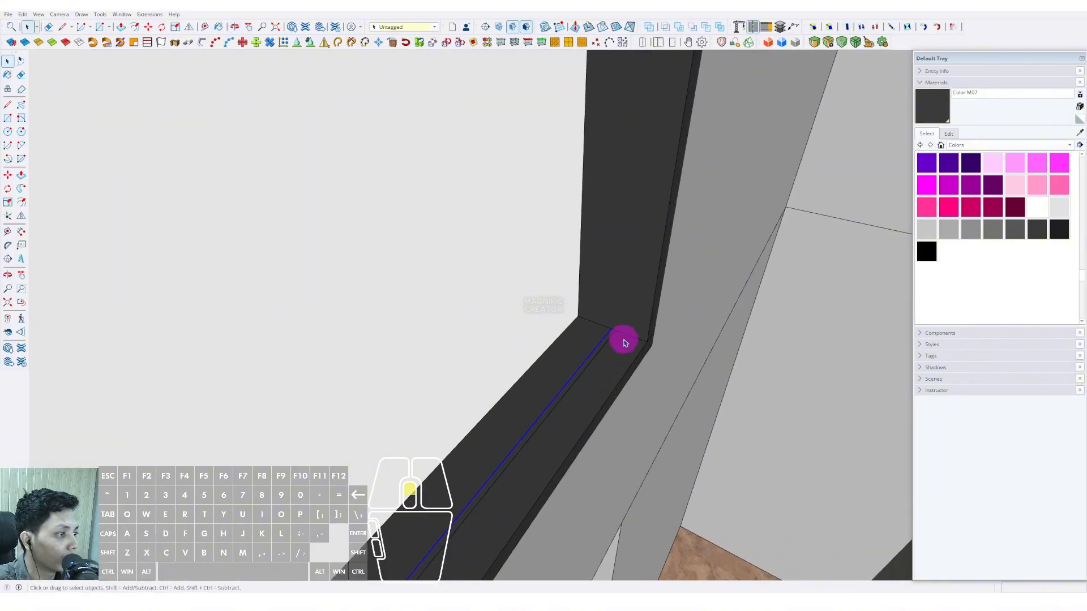
{"action": "key", "text": "d"}
{"action": "left_click", "coordinate": [608, 326]}
{"action": "key", "text": "space"}
{"action": "scroll", "coordinate": [609, 333], "scroll_direction": "down", "scroll_amount": 5}
{"action": "middle_click_drag", "start_coordinate": [588, 357], "coordinate": [639, 416], "text": "shift"}
{"action": "scroll", "coordinate": [389, 408], "scroll_direction": "up", "scroll_amount": 6}
{"action": "scroll", "coordinate": [369, 396], "scroll_direction": "up", "scroll_amount": 1}
{"action": "key", "text": "d"}
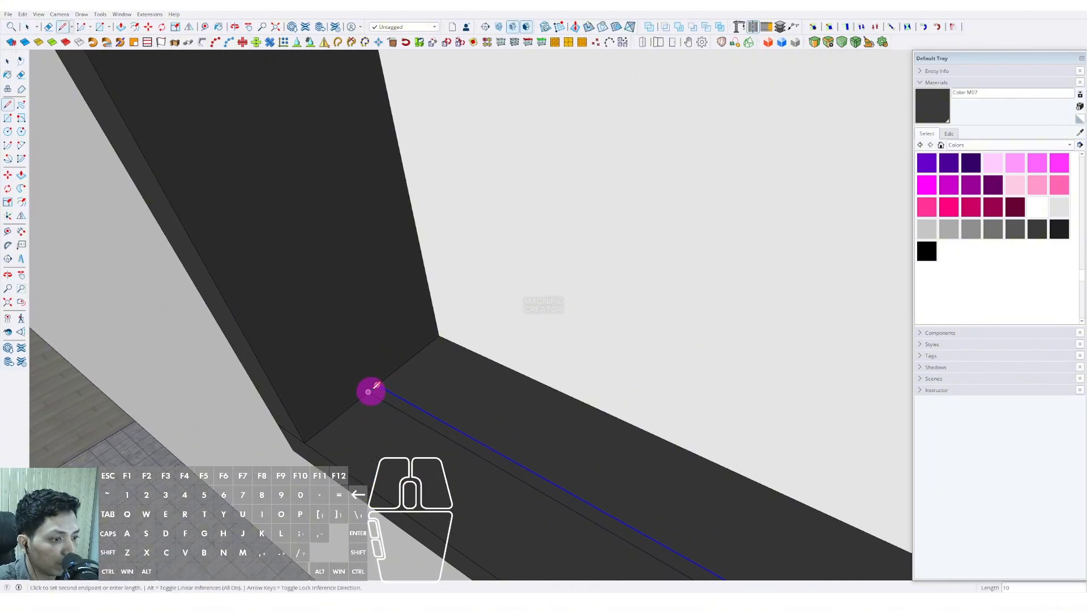
{"action": "left_click", "coordinate": [369, 392]}
{"action": "key", "text": "space"}
{"action": "scroll", "coordinate": [383, 398], "scroll_direction": "down", "scroll_amount": 1}
Push/Pull the thin L-shaped strip up to the underside of the top frame piece
{"action": "scroll", "coordinate": [390, 310], "scroll_direction": "down", "scroll_amount": 7}
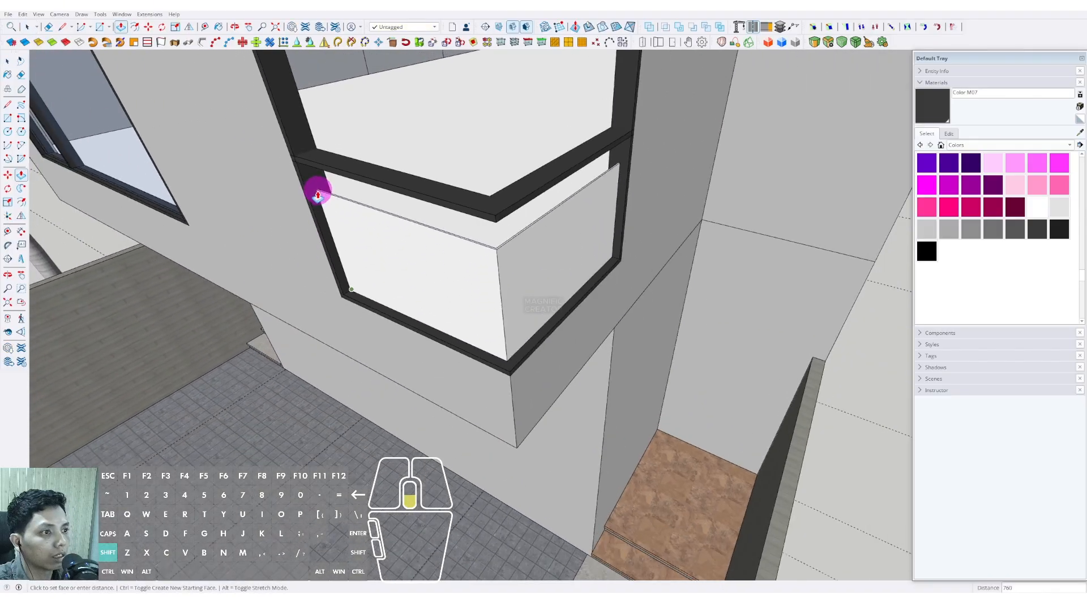
{"action": "middle_click_drag", "start_coordinate": [315, 189], "coordinate": [368, 362], "text": "shift"}
{"action": "middle_click_drag", "start_coordinate": [368, 362], "coordinate": [405, 373]}
{"action": "scroll", "coordinate": [395, 270], "scroll_direction": "down", "scroll_amount": 3}
{"action": "left_click", "coordinate": [425, 223]}
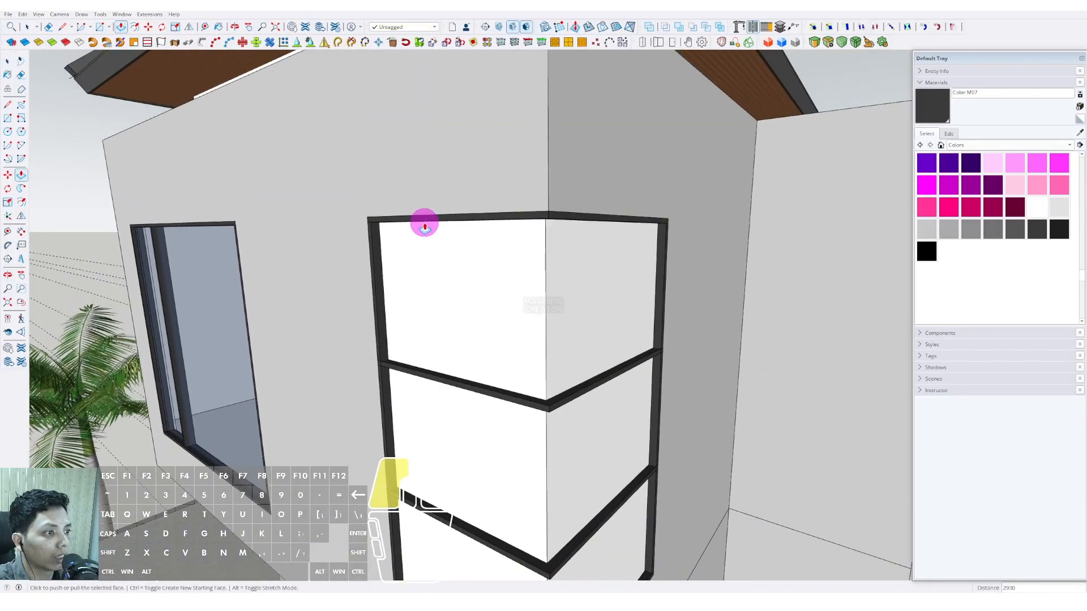
Select the entire L-shaped corner pane and make it a group
{"action": "key", "text": "space"}
{"action": "scroll", "coordinate": [488, 303], "scroll_direction": "down", "scroll_amount": 3}
{"action": "middle_click_drag", "start_coordinate": [491, 315], "coordinate": [501, 210], "text": "shift"}
{"action": "left_click", "coordinate": [502, 210]}
{"action": "triple_click", "coordinate": [503, 210]}
{"action": "right_click", "coordinate": [502, 209]}
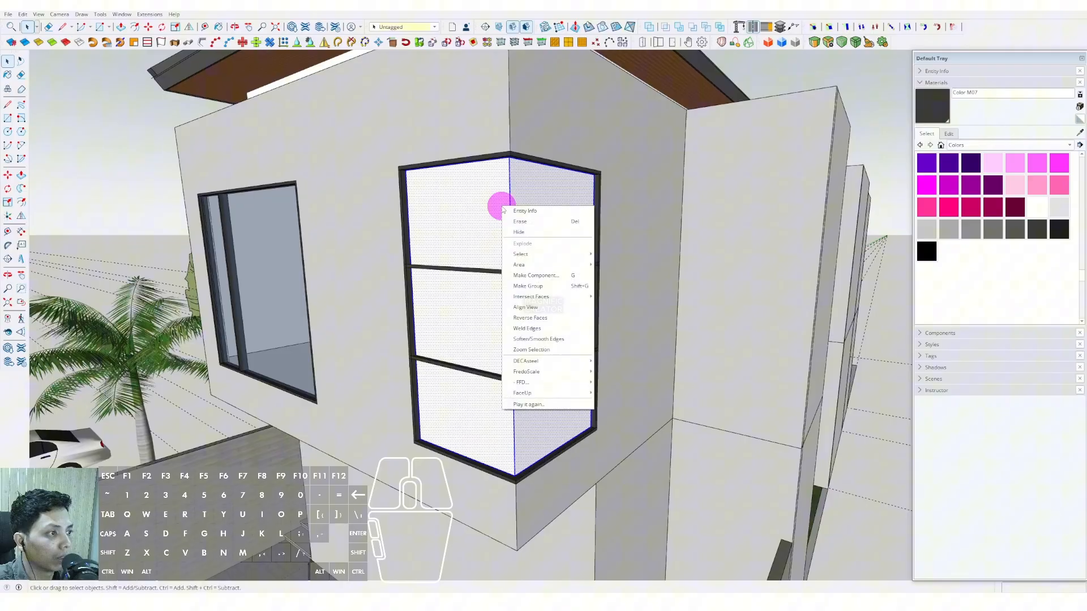
{"action": "left_click", "coordinate": [528, 286]}
Sample Translucent Glass Blue from the large front window and paint the corner pane with it
{"action": "left_click", "coordinate": [282, 234]}
{"action": "left_click", "coordinate": [436, 222]}
{"action": "key", "text": "space"}
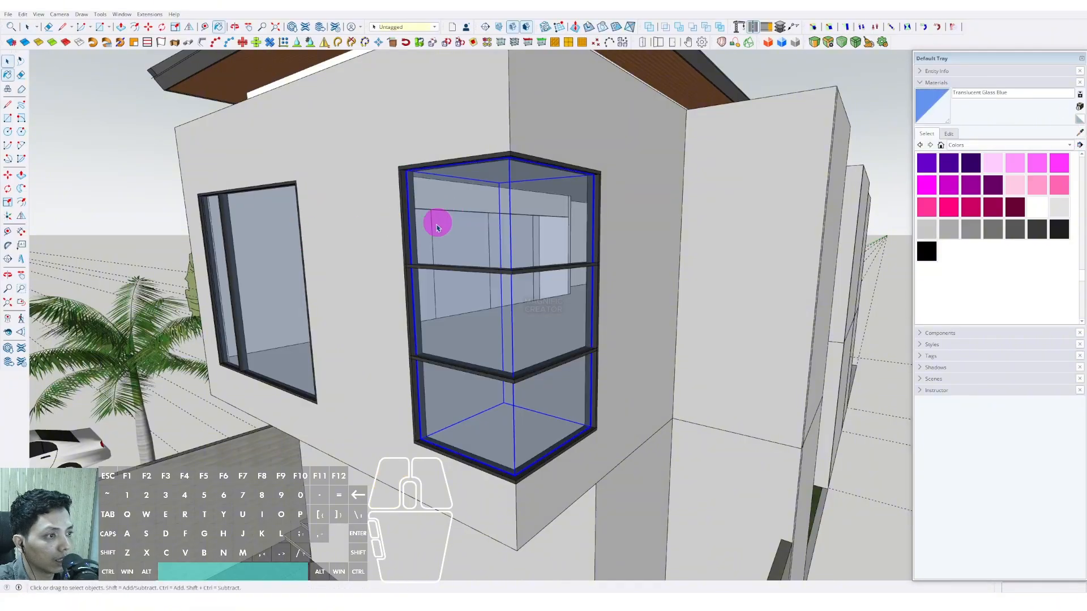
Paint the white wall band beneath the roof with the [Color M04]1 material
{"action": "scroll", "coordinate": [442, 243], "scroll_direction": "down", "scroll_amount": 3}
{"action": "middle_click_drag", "start_coordinate": [446, 279], "coordinate": [612, 256]}
{"action": "scroll", "coordinate": [548, 304], "scroll_direction": "down", "scroll_amount": 2}
{"action": "middle_click_drag", "start_coordinate": [549, 308], "coordinate": [532, 316]}
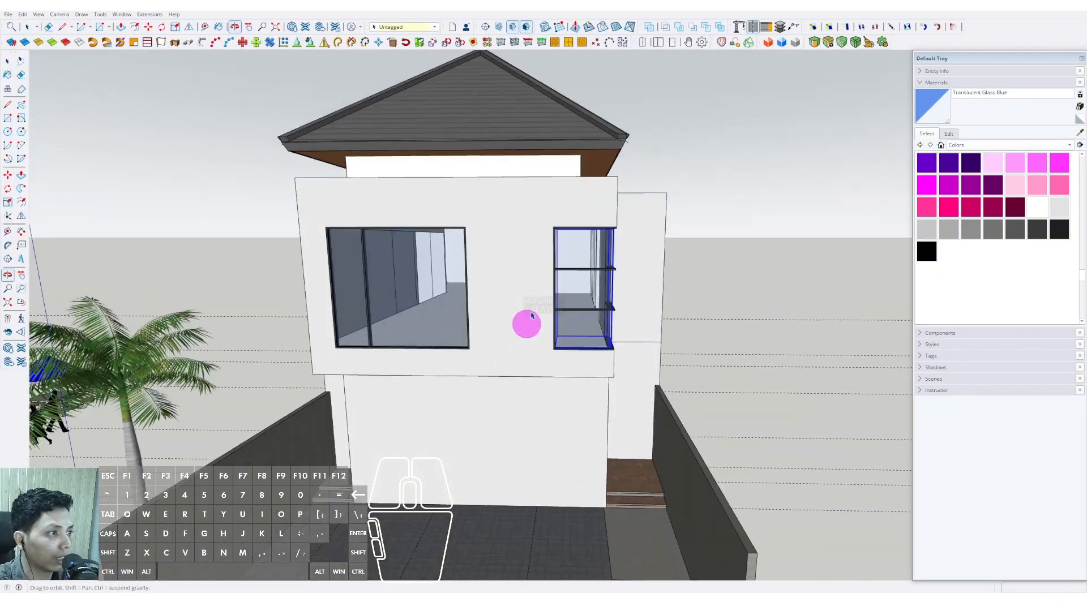
{"action": "scroll", "coordinate": [600, 266], "scroll_direction": "up", "scroll_amount": 3}
{"action": "mouse_move", "coordinate": [584, 289]}
{"action": "middle_mouse_down"}
{"action": "mouse_move", "coordinate": [527, 257]}
{"action": "mouse_move", "coordinate": [544, 121]}
{"action": "mouse_move", "coordinate": [560, 113]}
{"action": "mouse_move", "coordinate": [575, 146]}
{"action": "mouse_move", "coordinate": [583, 254]}
{"action": "middle_mouse_up"}
{"action": "middle_click_drag", "start_coordinate": [619, 316], "coordinate": [603, 266]}
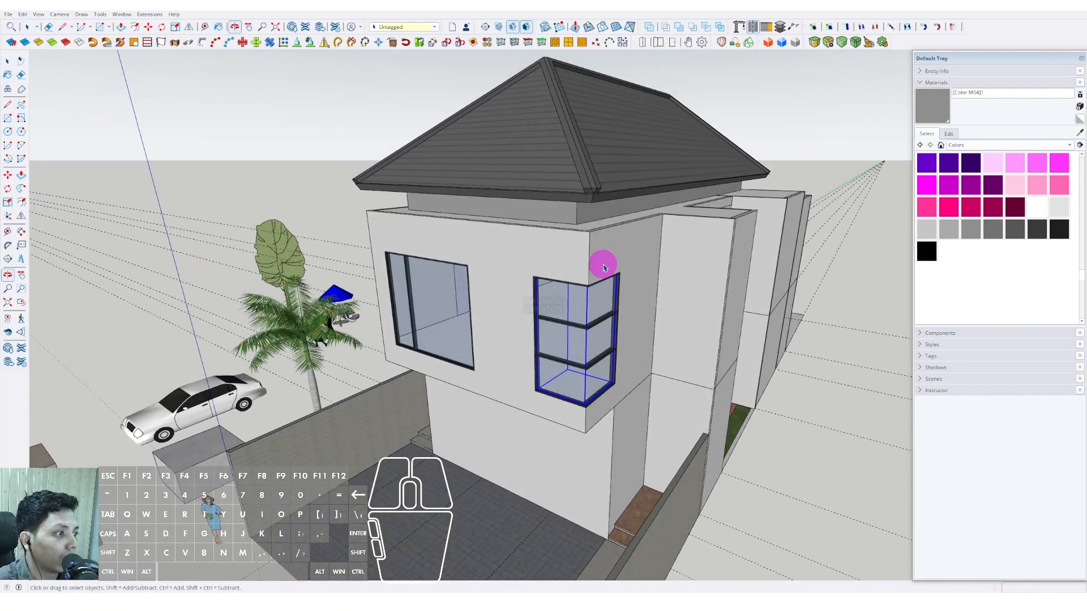
Draw lines at window-head height across the side and front walls, from the corner window's top corner to each wall end
{"action": "scroll", "coordinate": [603, 267], "scroll_direction": "up", "scroll_amount": 5}
{"action": "key", "text": "l"}
{"action": "scroll", "coordinate": [605, 305], "scroll_direction": "down", "scroll_amount": 2}
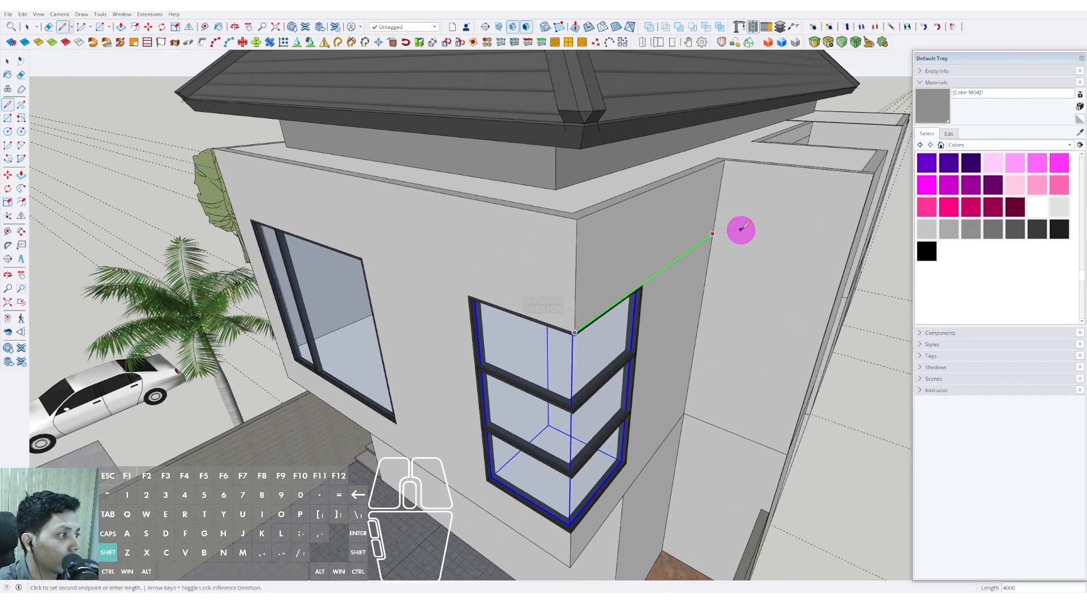
{"action": "key", "text": "space"}
{"action": "middle_click_drag", "start_coordinate": [506, 307], "coordinate": [488, 221]}
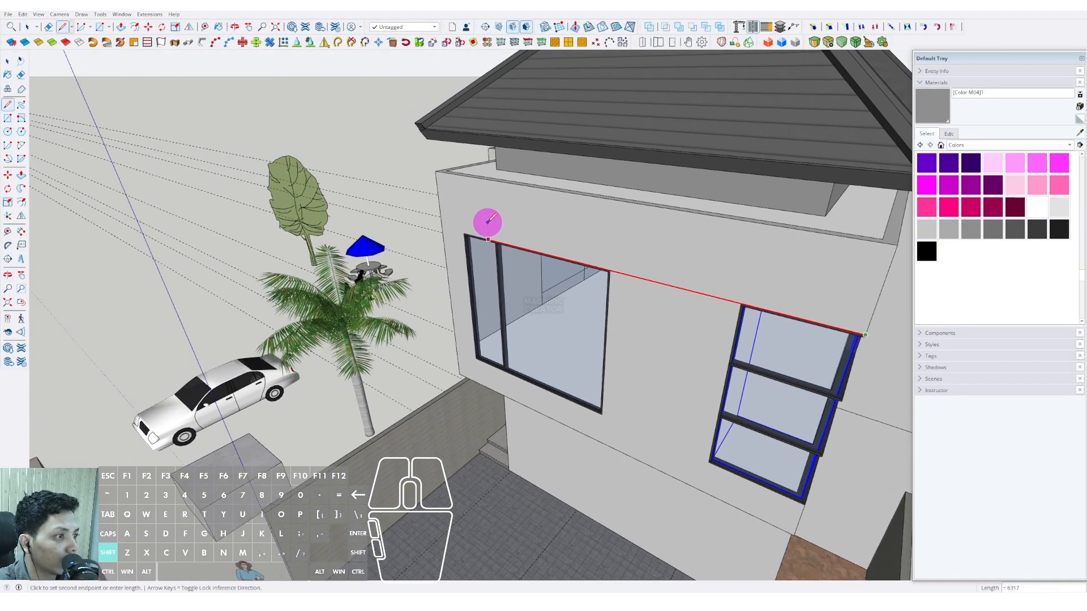
{"action": "left_click", "coordinate": [442, 215]}
{"action": "scroll", "coordinate": [493, 229], "scroll_direction": "down", "scroll_amount": 2}
{"action": "key", "text": "space"}
Offset the connected window-head lines outward from the walls by 600 mm
{"action": "middle_click_drag", "start_coordinate": [718, 272], "coordinate": [643, 317]}
{"action": "scroll", "coordinate": [643, 318], "scroll_direction": "up", "scroll_amount": 2}
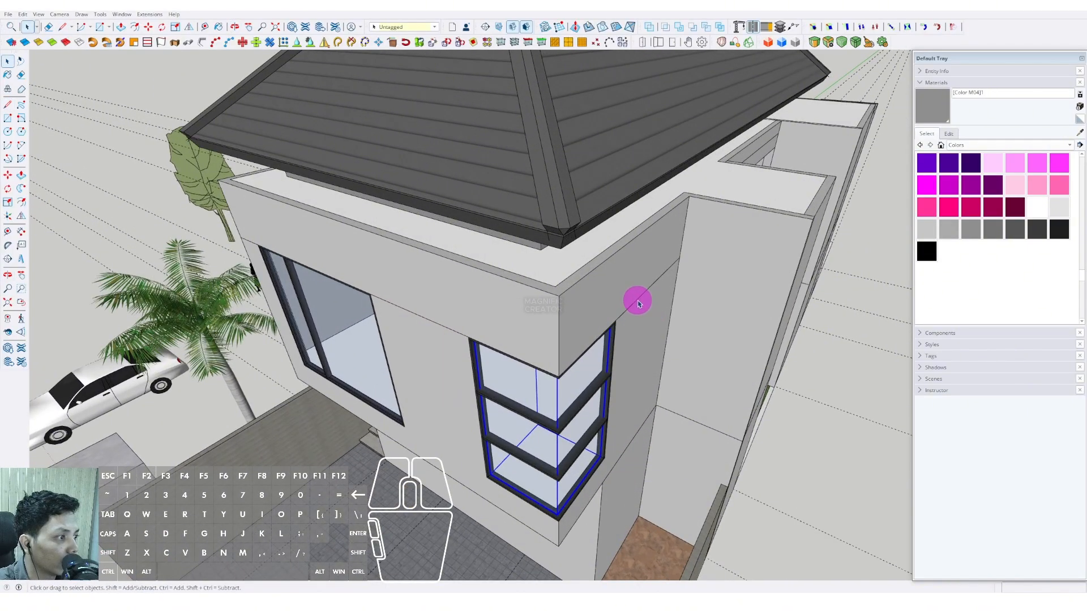
{"action": "scroll", "coordinate": [639, 303], "scroll_direction": "up", "scroll_amount": 3}
{"action": "key", "text": "f"}
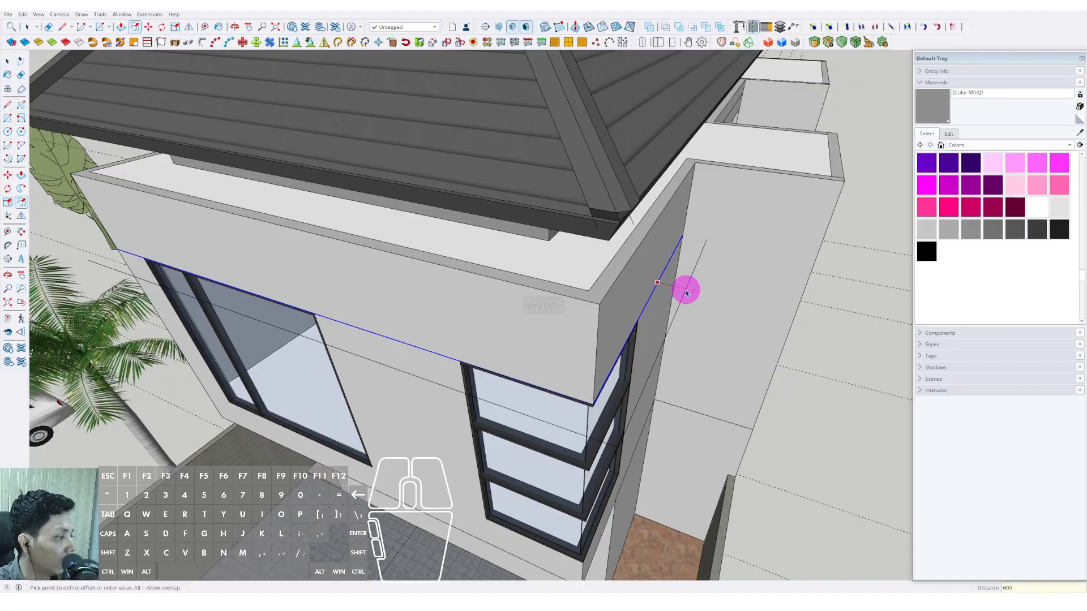
{"action": "key", "text": "space"}
Close both open ends of the offset outline with short lines to form an L-shaped canopy face
{"action": "scroll", "coordinate": [679, 261], "scroll_direction": "up", "scroll_amount": 4}
{"action": "key", "text": "l"}
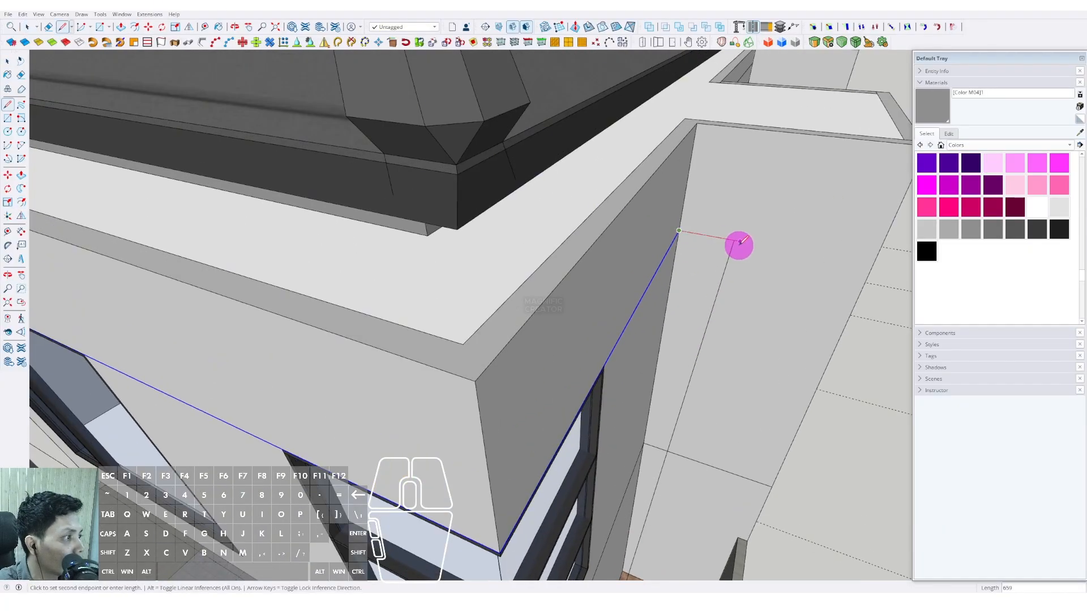
{"action": "left_click", "coordinate": [734, 241]}
{"action": "scroll", "coordinate": [444, 308], "scroll_direction": "down", "scroll_amount": 5}
{"action": "scroll", "coordinate": [538, 352], "scroll_direction": "up", "scroll_amount": 5}
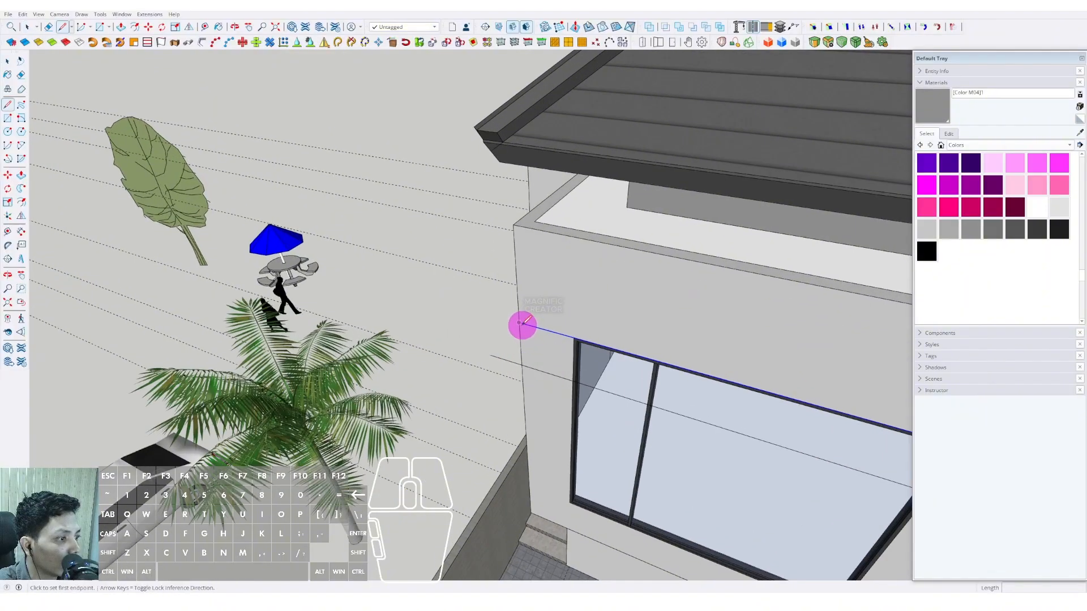
{"action": "left_click", "coordinate": [491, 354]}
{"action": "key", "text": "space"}
{"action": "scroll", "coordinate": [492, 355], "scroll_direction": "down", "scroll_amount": 3}
Extrude the L-shaped canopy face upward by 150 mm
{"action": "middle_click_drag", "start_coordinate": [635, 358], "coordinate": [627, 228]}
{"action": "scroll", "coordinate": [628, 229], "scroll_direction": "up", "scroll_amount": 1}
{"action": "key", "text": "p"}
{"action": "left_click", "coordinate": [630, 230]}
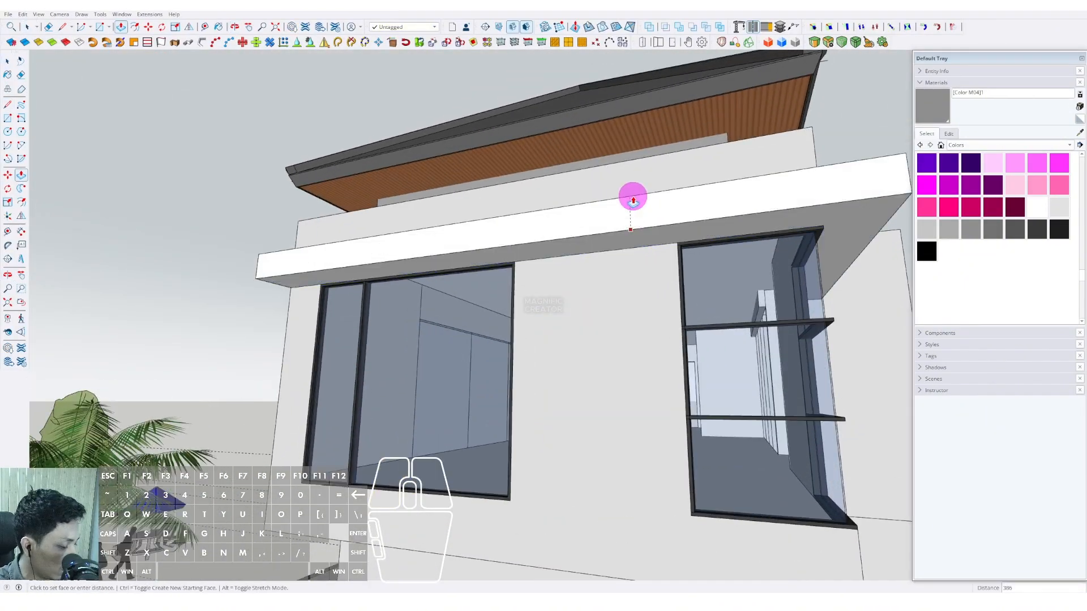
{"action": "type", "text": "150"}
{"action": "key", "text": "Return"}
{"action": "key", "text": "space"}
Select the entire canopy slab above the windows and make it a group
{"action": "middle_click_drag", "start_coordinate": [638, 254], "coordinate": [490, 209]}
{"action": "triple_click", "coordinate": [491, 209]}
{"action": "right_click", "coordinate": [491, 209]}
{"action": "left_click", "coordinate": [520, 289]}
{"action": "middle_click_drag", "start_coordinate": [521, 288], "coordinate": [595, 202]}
Copy the canopy slab straight down to sit directly beneath the upper-floor windows as a matching ledge
{"action": "key", "text": "m"}
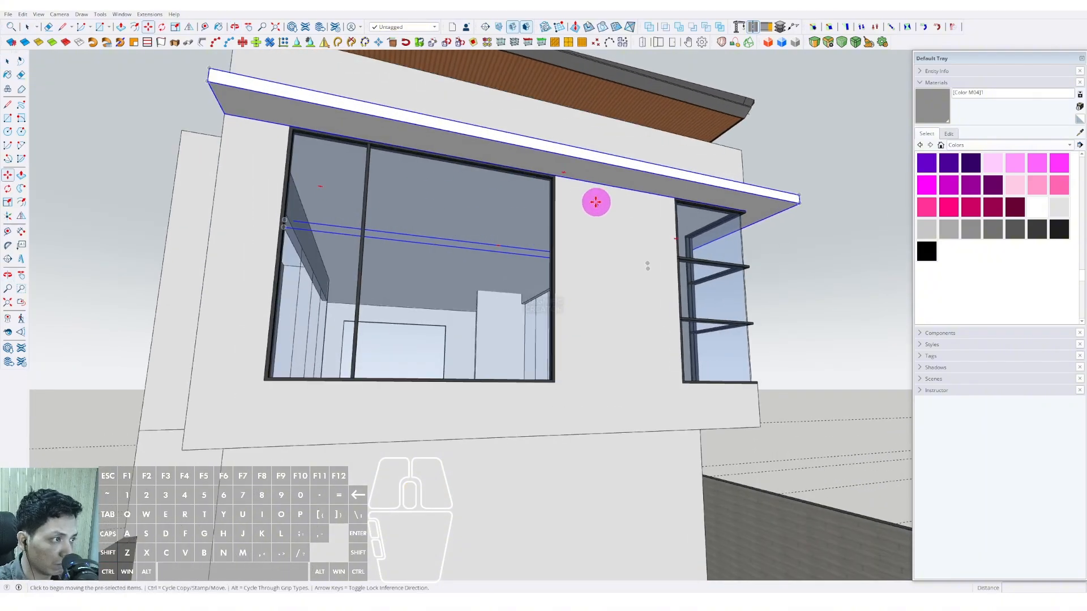
{"action": "left_click", "coordinate": [584, 181]}
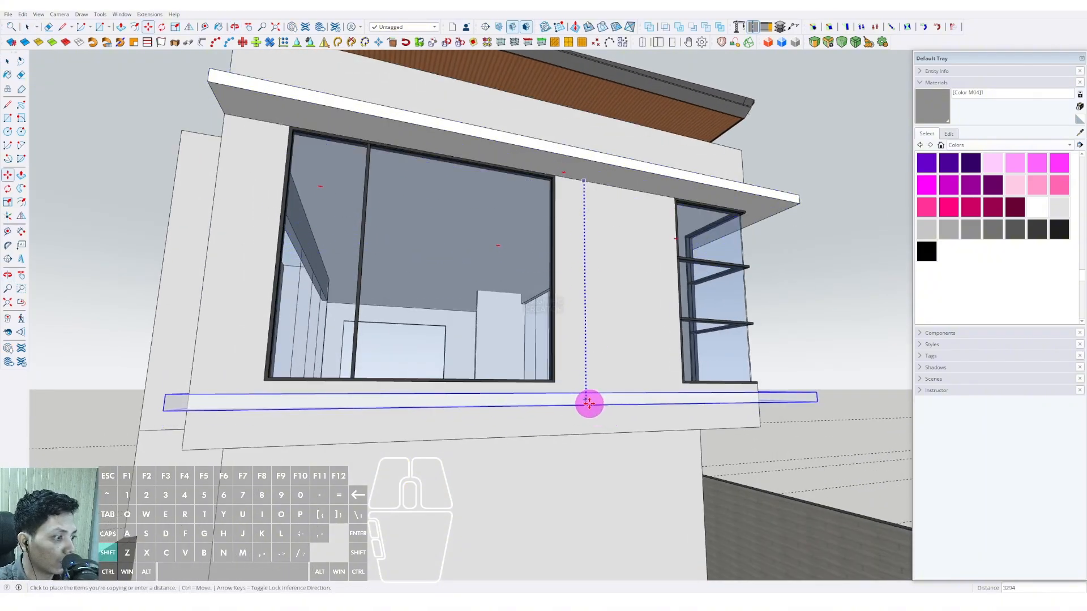
{"action": "middle_click_drag", "start_coordinate": [587, 402], "coordinate": [578, 462]}
{"action": "scroll", "coordinate": [578, 462], "scroll_direction": "up", "scroll_amount": 3}
{"action": "left_click", "coordinate": [556, 428]}
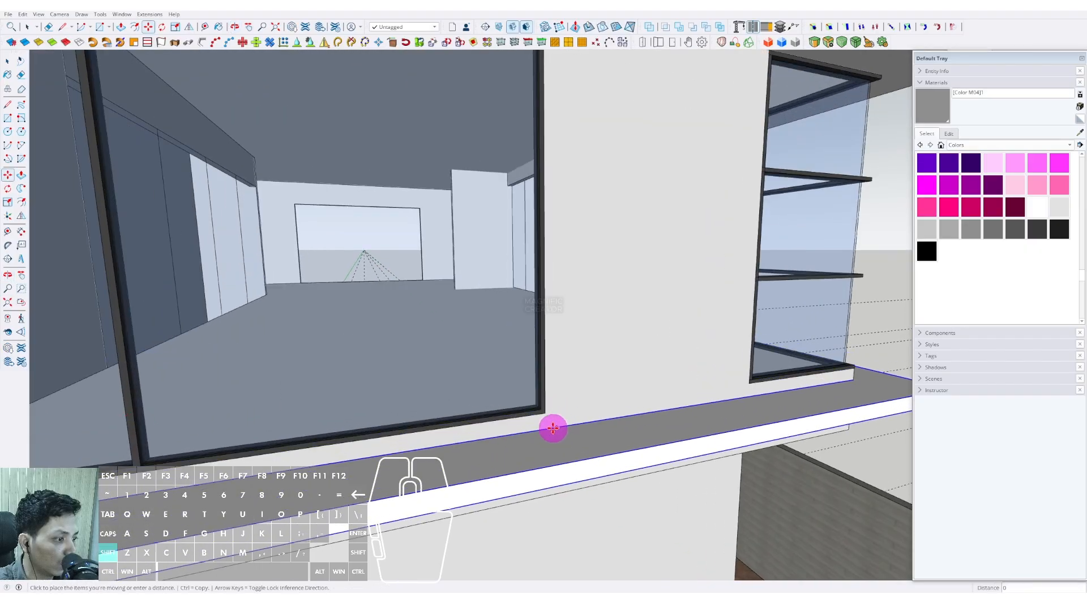
{"action": "key", "text": "space"}
{"action": "scroll", "coordinate": [648, 365], "scroll_direction": "down", "scroll_amount": 5}
Draw a narrow full-height rectangle on the wall beside the large window's inner edge, between the ledge and the canopy
{"action": "middle_click_drag", "start_coordinate": [647, 365], "coordinate": [546, 266]}
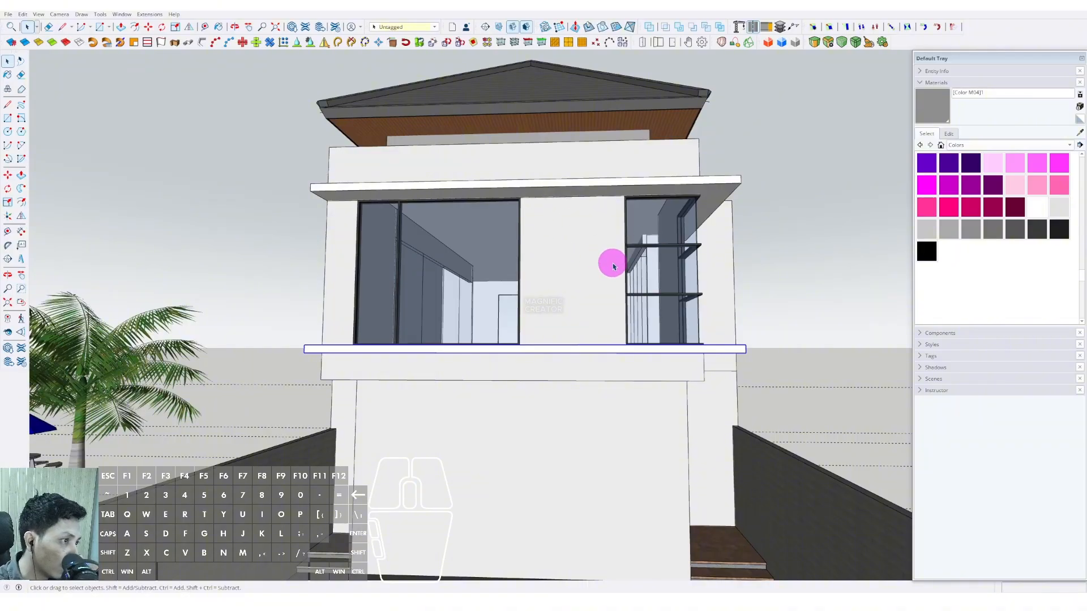
{"action": "middle_click_drag", "start_coordinate": [627, 278], "coordinate": [528, 371]}
{"action": "scroll", "coordinate": [516, 387], "scroll_direction": "up", "scroll_amount": 6}
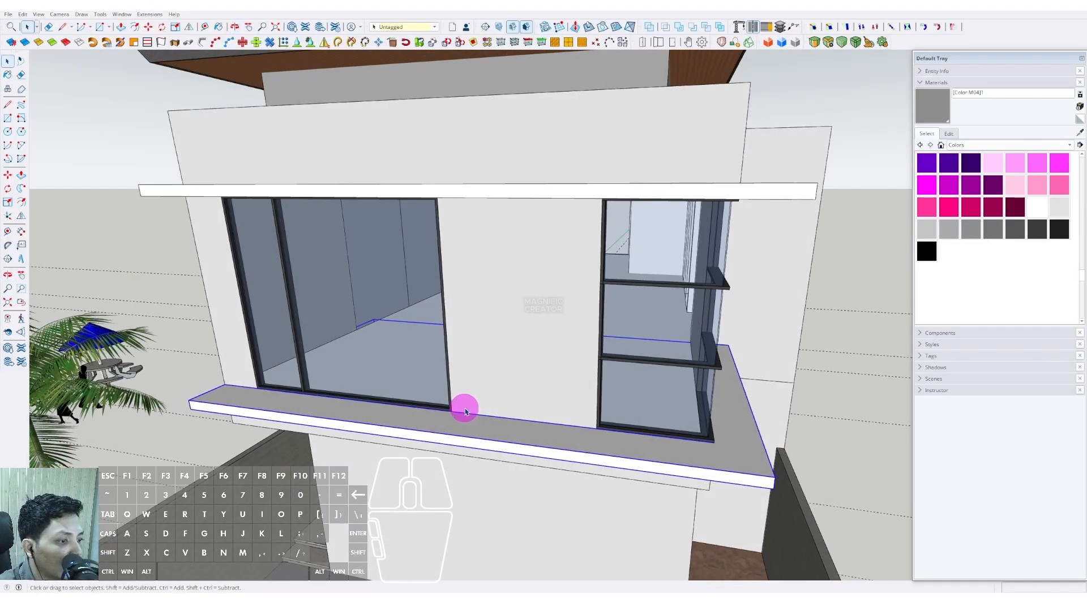
{"action": "key", "text": "r"}
{"action": "middle_click_drag", "start_coordinate": [453, 418], "coordinate": [495, 209]}
{"action": "left_click", "coordinate": [510, 180]}
{"action": "key", "text": "space"}
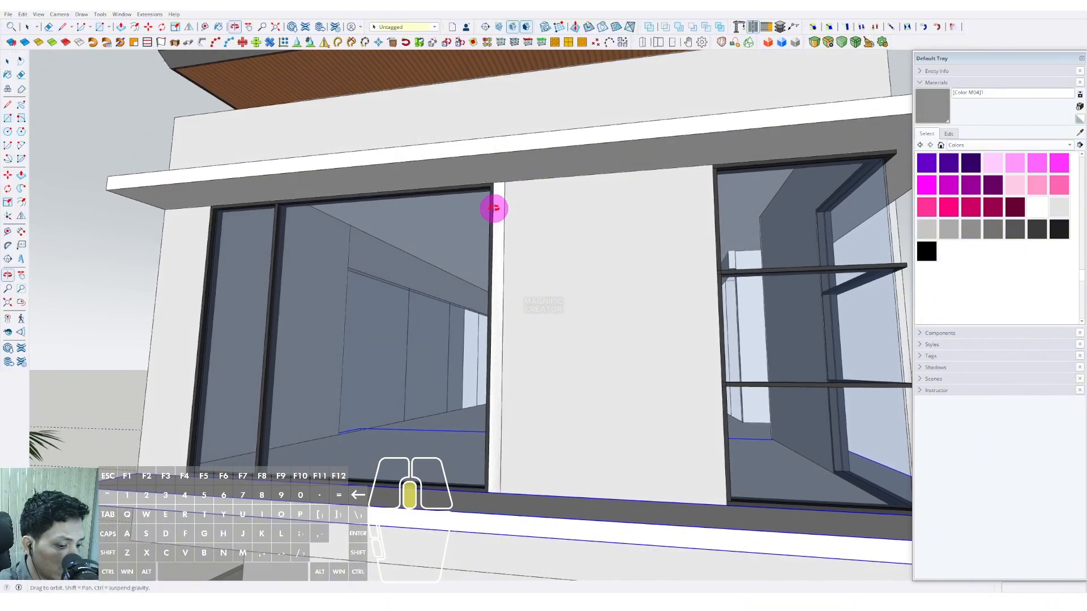
Push/Pull the narrow rectangle outward from the wall to form a vertical slat
{"action": "scroll", "coordinate": [495, 207], "scroll_direction": "up", "scroll_amount": 2}
{"action": "key", "text": "p"}
{"action": "left_click", "coordinate": [497, 205]}
{"action": "left_click", "coordinate": [492, 181]}
{"action": "key", "text": "space"}
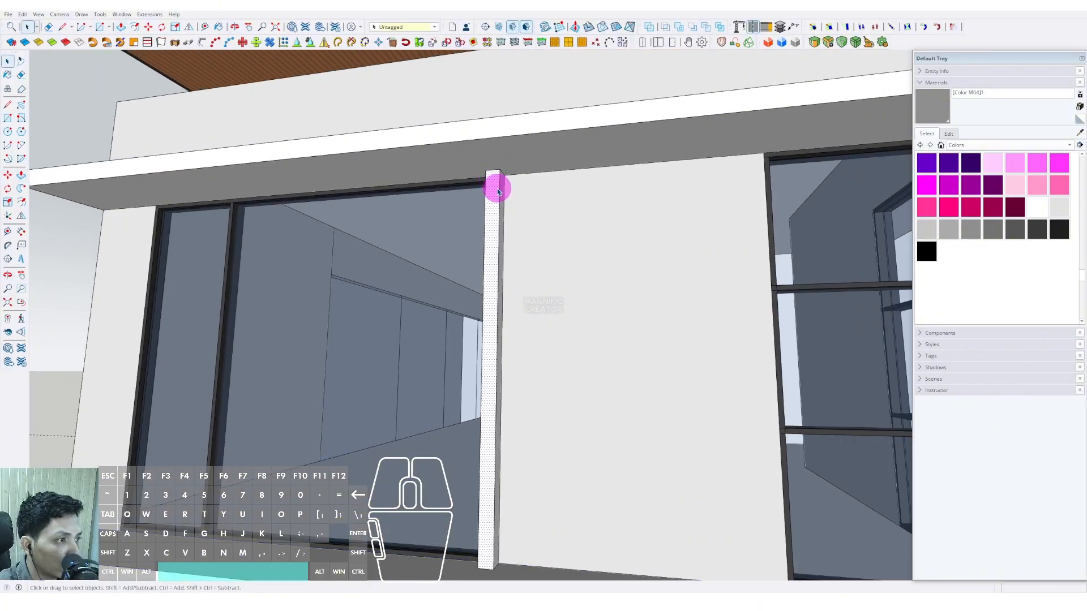
Select the whole vertical slat and make it a component with the default definition settings
{"action": "triple_click", "coordinate": [495, 186]}
{"action": "right_click", "coordinate": [495, 190]}
{"action": "left_click", "coordinate": [526, 259]}
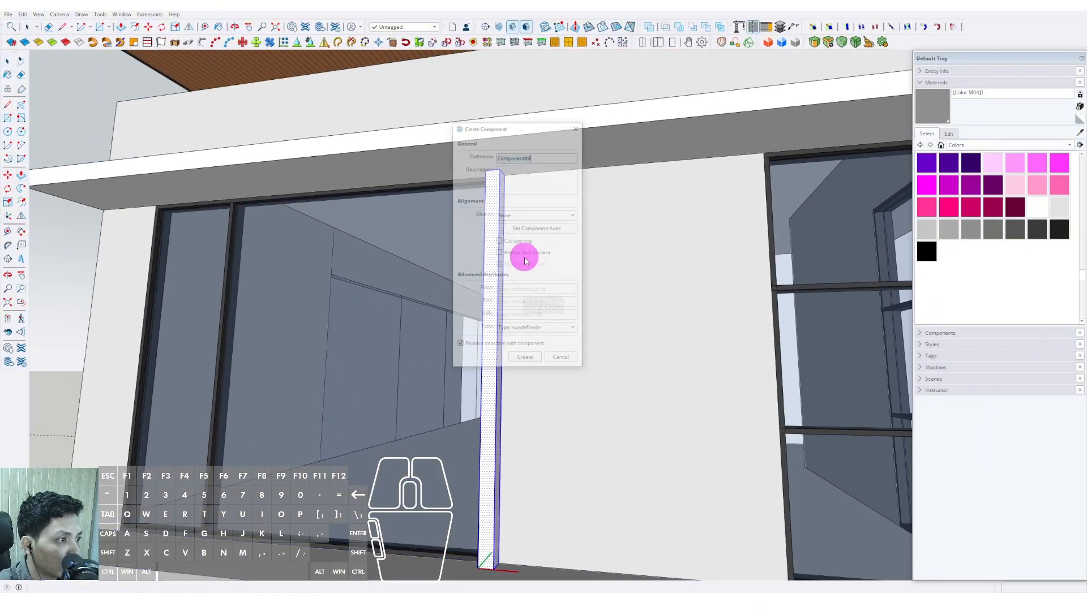
{"action": "left_click", "coordinate": [524, 357]}
{"action": "scroll", "coordinate": [544, 347], "scroll_direction": "down", "scroll_amount": 5}
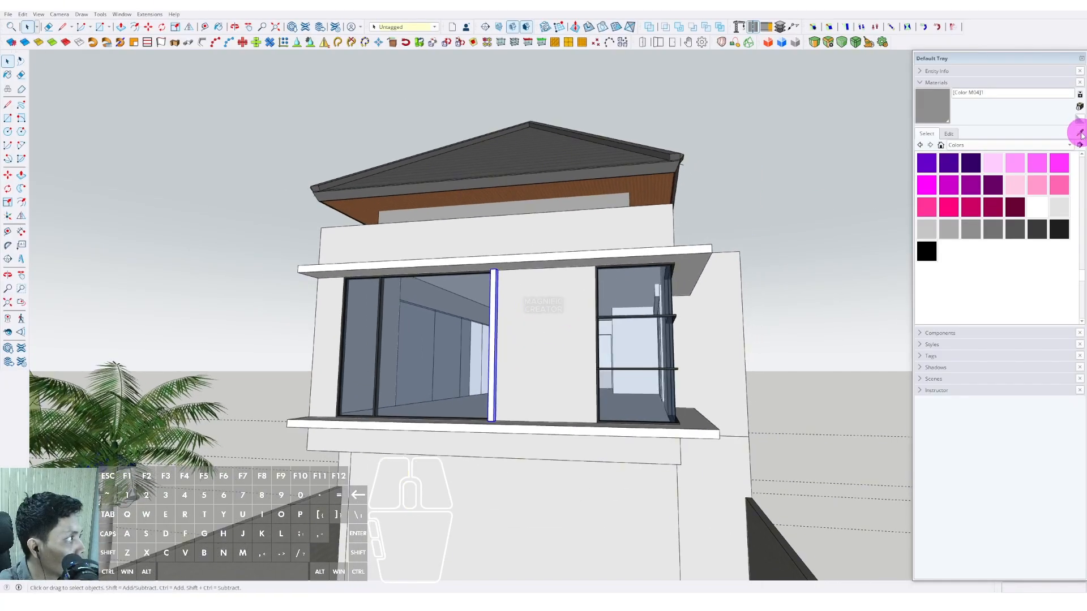
Sample Material10 from the dark wood sample block and paint the vertical slat with it
{"action": "left_click", "coordinate": [1081, 134]}
{"action": "scroll", "coordinate": [650, 274], "scroll_direction": "down", "scroll_amount": 4}
{"action": "mouse_move", "coordinate": [650, 274]}
{"action": "middle_mouse_down"}
{"action": "mouse_move", "coordinate": [606, 409]}
{"action": "mouse_move", "coordinate": [640, 374]}
{"action": "middle_mouse_up"}
{"action": "scroll", "coordinate": [492, 434], "scroll_direction": "down", "scroll_amount": 2}
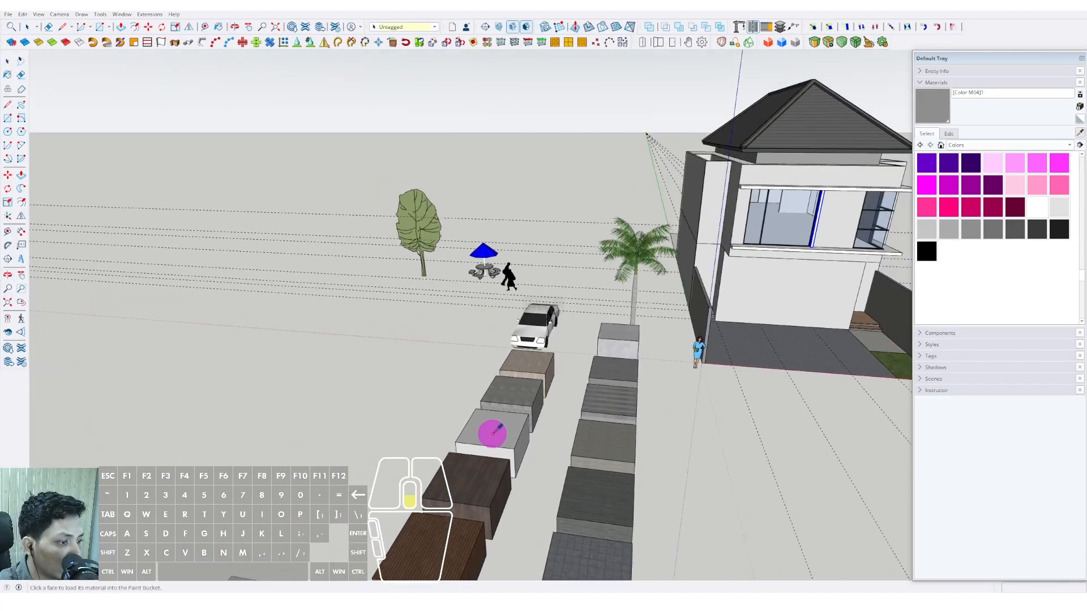
{"action": "middle_click_drag", "start_coordinate": [493, 434], "coordinate": [491, 538]}
{"action": "left_click", "coordinate": [486, 539]}
{"action": "mouse_move", "coordinate": [820, 295]}
{"action": "middle_mouse_down"}
{"action": "mouse_move", "coordinate": [531, 323]}
{"action": "mouse_move", "coordinate": [518, 276]}
{"action": "mouse_move", "coordinate": [510, 346]}
{"action": "mouse_move", "coordinate": [459, 415]}
{"action": "middle_mouse_up"}
{"action": "scroll", "coordinate": [517, 275], "scroll_direction": "up", "scroll_amount": 4}
{"action": "left_click", "coordinate": [542, 253]}
Copy the wood slat to the corner window's near edge and divide the span into nine equal spacings of copies
{"action": "scroll", "coordinate": [553, 279], "scroll_direction": "down", "scroll_amount": 2}
{"action": "scroll", "coordinate": [510, 347], "scroll_direction": "up", "scroll_amount": 4}
{"action": "scroll", "coordinate": [458, 415], "scroll_direction": "up", "scroll_amount": 2}
{"action": "key", "text": "m"}
{"action": "key", "text": "ctrl"}
{"action": "left_click", "coordinate": [446, 365]}
{"action": "middle_click_drag", "start_coordinate": [551, 378], "coordinate": [436, 371], "text": "shift"}
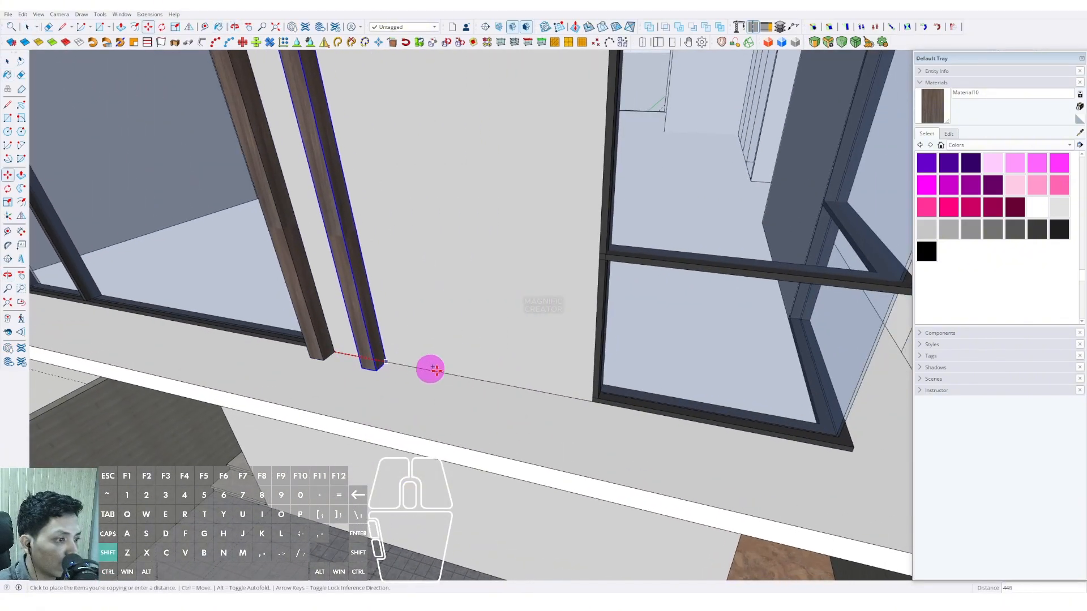
{"action": "scroll", "coordinate": [430, 369], "scroll_direction": "up", "scroll_amount": 2}
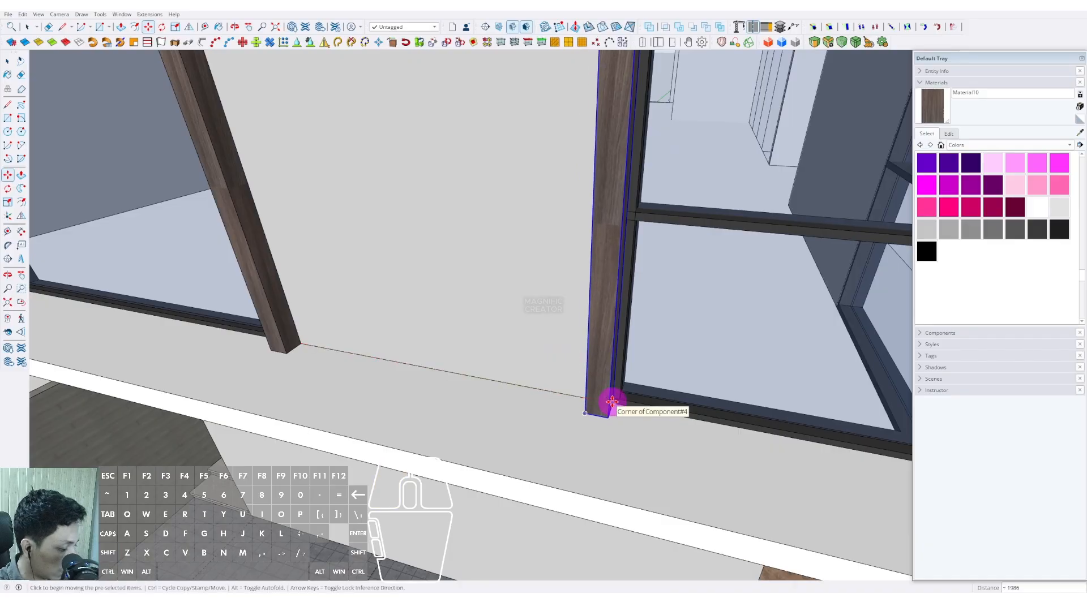
{"action": "key", "text": "Return"}
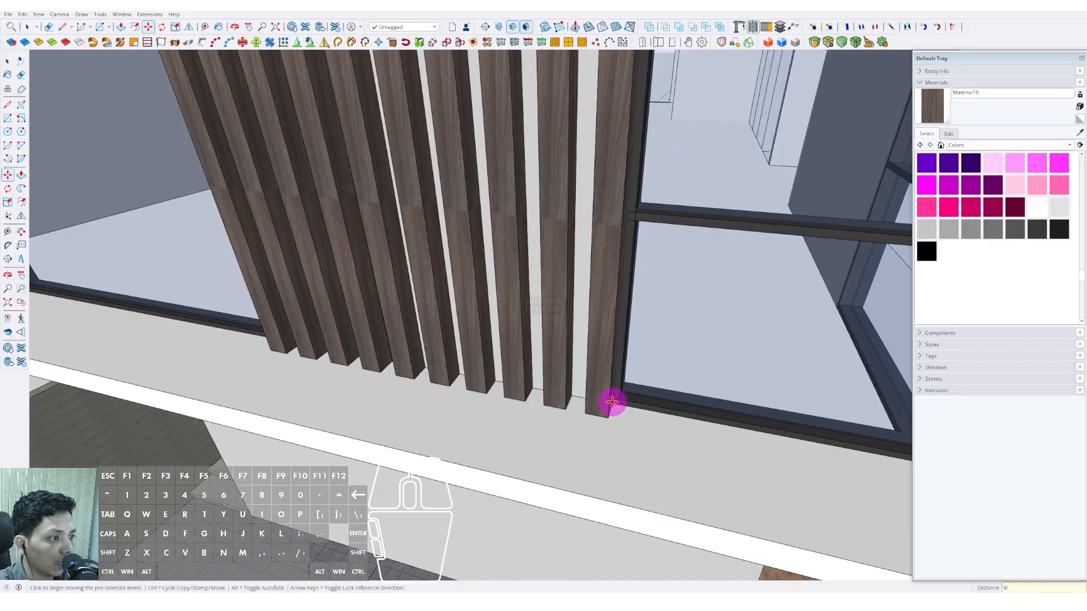
Draw a rectangle beside the large window's outer edge, between the ledge and the canopy
{"action": "scroll", "coordinate": [556, 421], "scroll_direction": "down", "scroll_amount": 4}
{"action": "middle_click_drag", "start_coordinate": [526, 405], "coordinate": [596, 243]}
{"action": "key", "text": "space"}
{"action": "scroll", "coordinate": [583, 254], "scroll_direction": "down", "scroll_amount": 3}
{"action": "middle_click_drag", "start_coordinate": [566, 290], "coordinate": [424, 225], "text": "shift"}
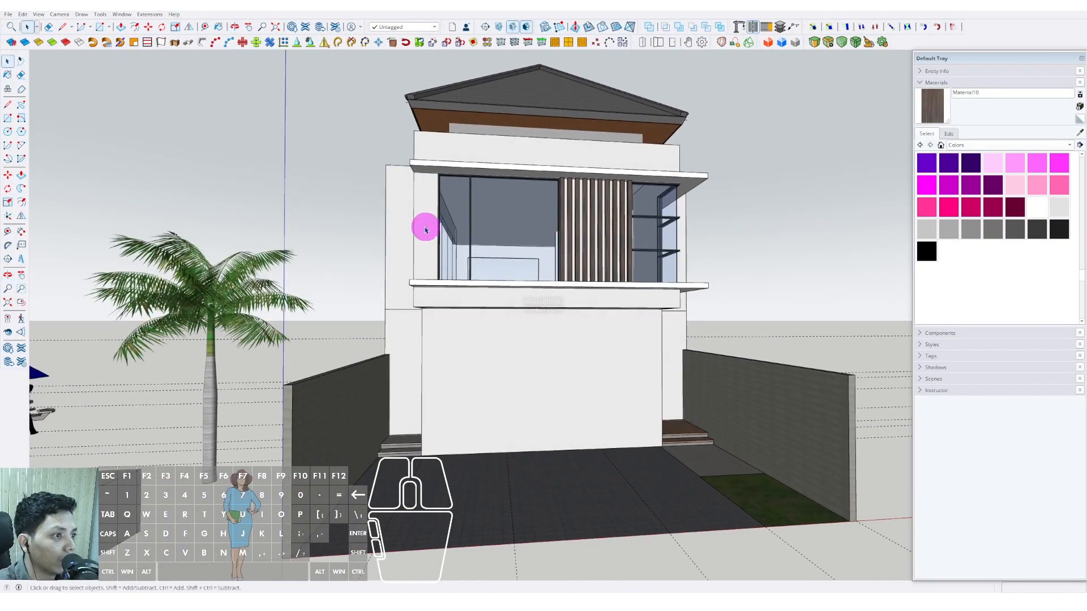
{"action": "scroll", "coordinate": [420, 225], "scroll_direction": "up", "scroll_amount": 2}
{"action": "scroll", "coordinate": [498, 305], "scroll_direction": "up", "scroll_amount": 4}
{"action": "scroll", "coordinate": [514, 370], "scroll_direction": "up", "scroll_amount": 1}
{"action": "key", "text": "r"}
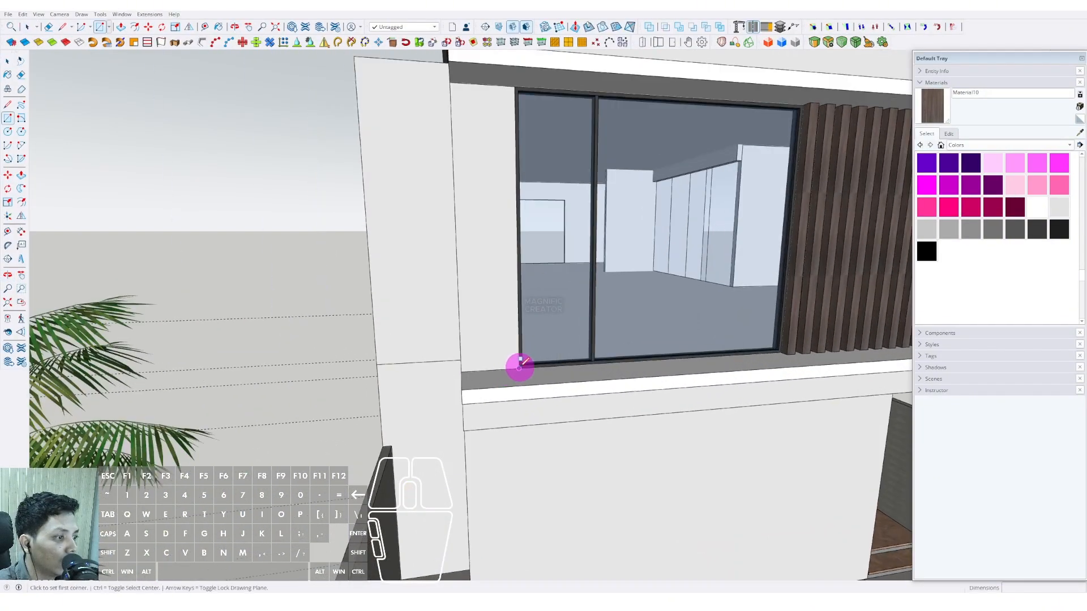
{"action": "left_click", "coordinate": [519, 367]}
{"action": "scroll", "coordinate": [504, 255], "scroll_direction": "down", "scroll_amount": 1}
{"action": "middle_click_drag", "start_coordinate": [485, 247], "coordinate": [502, 269], "text": "shift"}
{"action": "key", "text": "space"}
Extrude the rectangle beside the large window into a full-height solid panel projecting from the facade
{"action": "middle_click_drag", "start_coordinate": [483, 148], "coordinate": [451, 369]}
{"action": "left_click", "coordinate": [493, 213]}
{"action": "key", "text": "s"}
{"action": "key", "text": "space"}
{"action": "key", "text": "v"}
{"action": "left_click", "coordinate": [500, 340]}
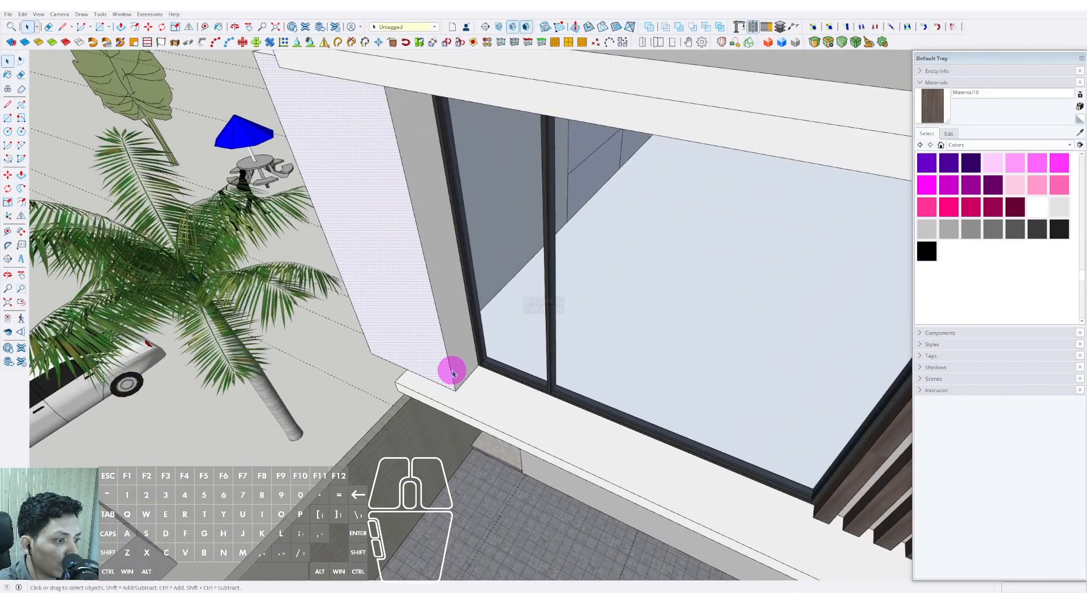
Move the panel's front vertical edge 310 mm back toward the large window frame to slant its front face
{"action": "key", "text": "space"}
{"action": "left_click", "coordinate": [448, 371]}
{"action": "middle_click_drag", "start_coordinate": [441, 300], "coordinate": [447, 361]}
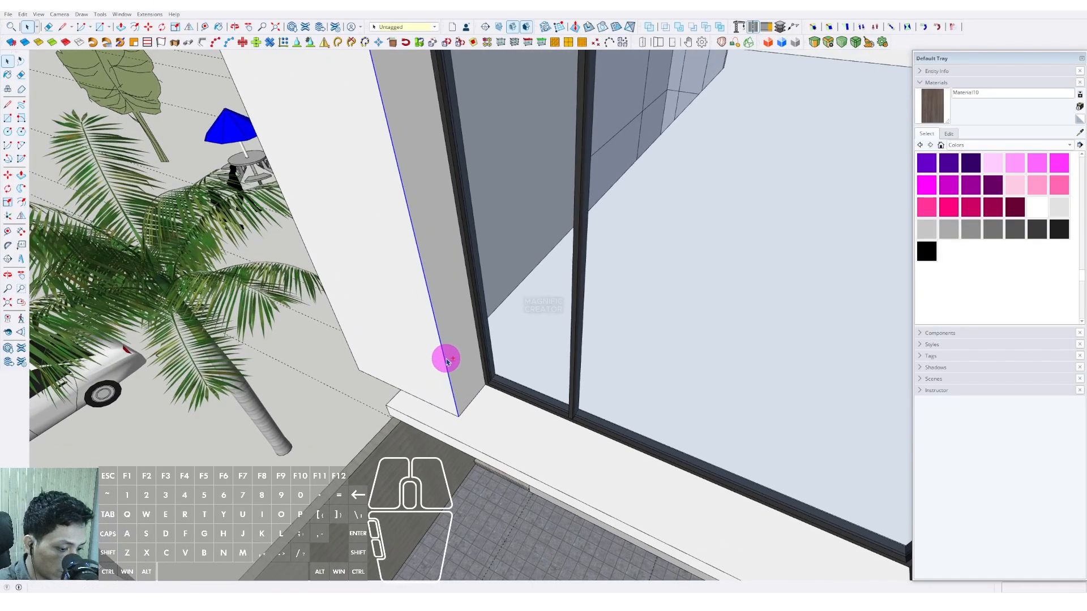
{"action": "left_click_drag", "start_coordinate": [472, 402], "coordinate": [476, 392], "text": "shift"}
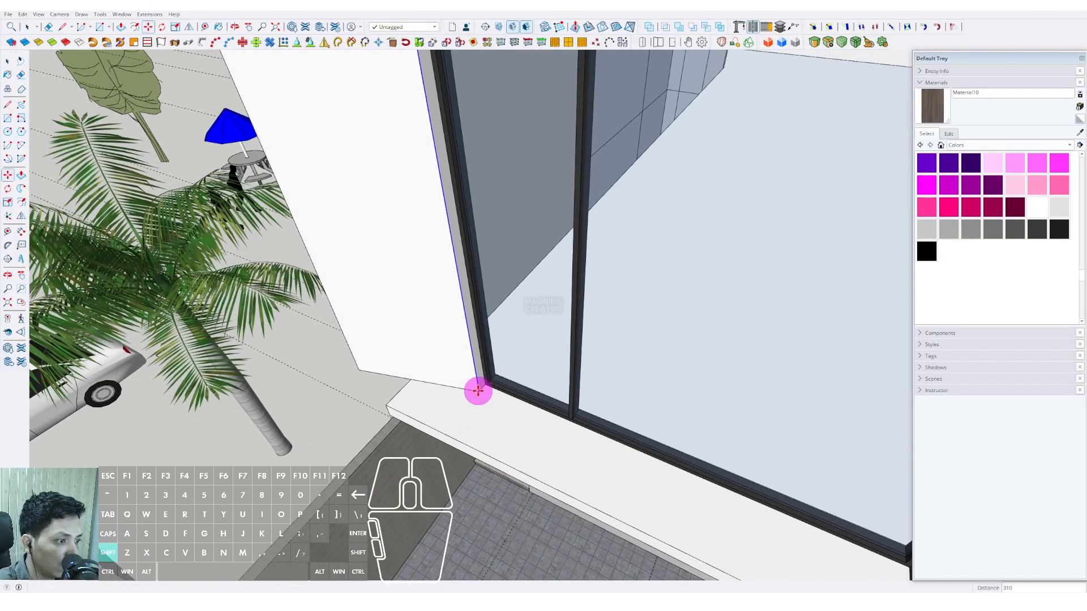
{"action": "scroll", "coordinate": [479, 390], "scroll_direction": "down", "scroll_amount": 5}
Select the whole slanted panel beside the large window and make it a group
{"action": "middle_click_drag", "start_coordinate": [478, 391], "coordinate": [531, 259], "text": "shift"}
{"action": "key", "text": "space"}
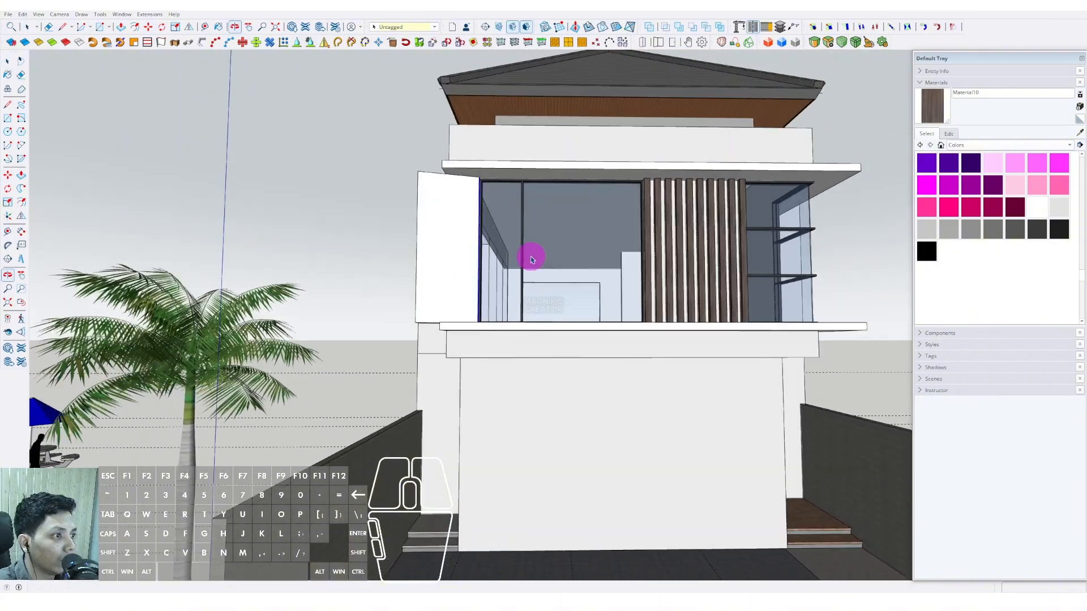
{"action": "middle_click_drag", "start_coordinate": [461, 230], "coordinate": [454, 271], "text": "shift"}
{"action": "right_click", "coordinate": [444, 250]}
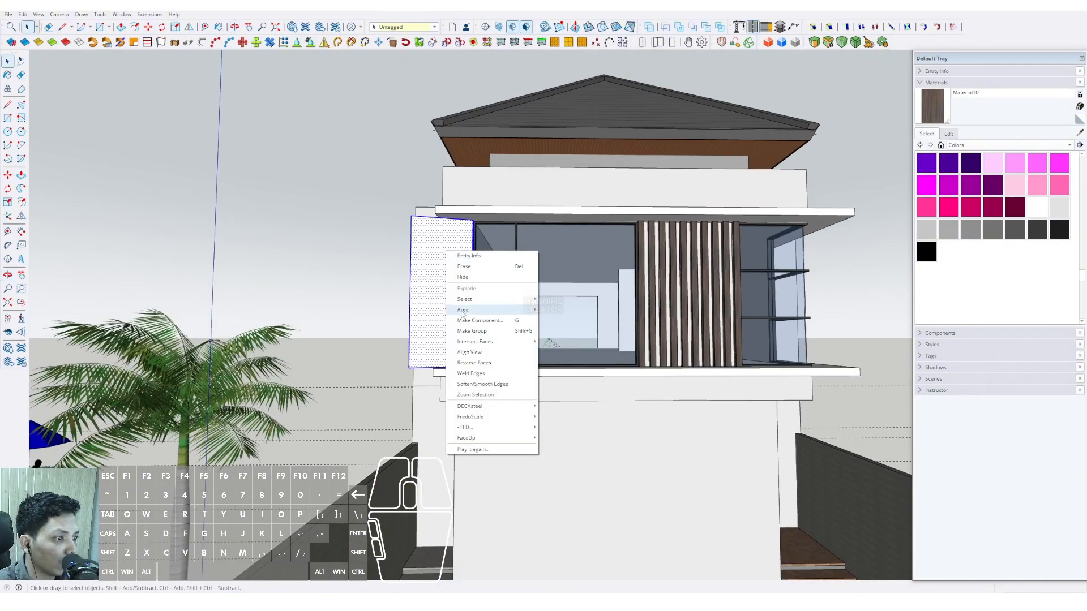
{"action": "left_click", "coordinate": [476, 329]}
Sample the beige marble material from its sample block and paint the slanted panel with it
{"action": "scroll", "coordinate": [483, 316], "scroll_direction": "down", "scroll_amount": 4}
{"action": "scroll", "coordinate": [570, 296], "scroll_direction": "down", "scroll_amount": 5}
{"action": "middle_click_drag", "start_coordinate": [570, 296], "coordinate": [621, 308], "text": "shift"}
{"action": "scroll", "coordinate": [408, 408], "scroll_direction": "down", "scroll_amount": 2}
{"action": "mouse_move", "coordinate": [407, 407]}
{"action": "middle_mouse_down", "text": "shift"}
{"action": "mouse_move", "coordinate": [480, 321]}
{"action": "mouse_move", "coordinate": [466, 391]}
{"action": "middle_mouse_up", "text": "shift"}
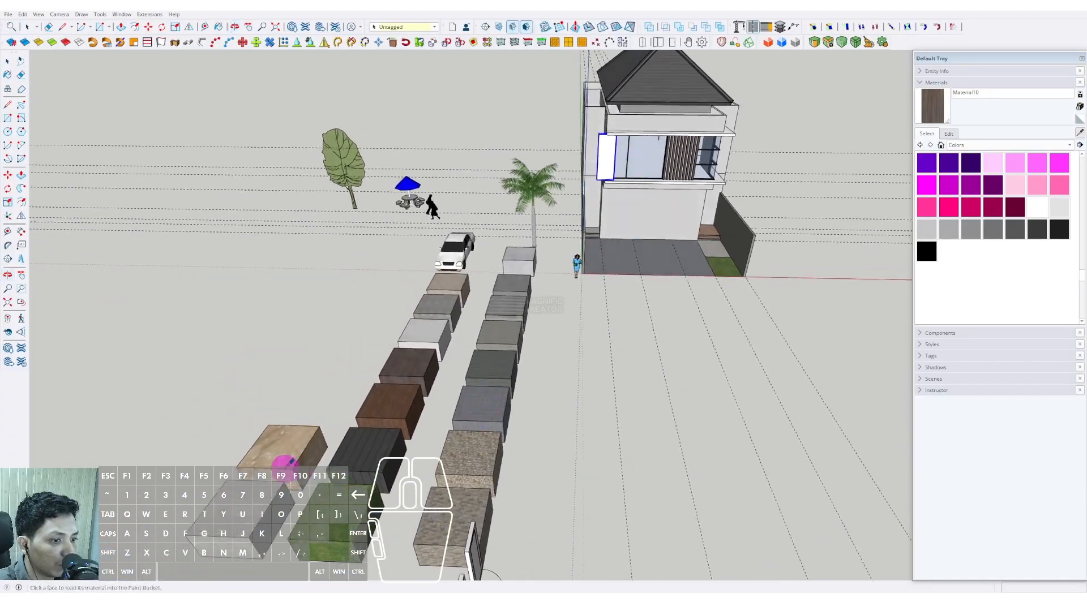
{"action": "scroll", "coordinate": [284, 453], "scroll_direction": "up", "scroll_amount": 2}
{"action": "key", "text": "b"}
{"action": "left_click", "coordinate": [287, 438], "text": "alt"}
{"action": "mouse_move", "coordinate": [711, 125]}
{"action": "middle_mouse_down", "text": "shift"}
{"action": "mouse_move", "coordinate": [539, 389]}
{"action": "mouse_move", "coordinate": [517, 283]}
{"action": "middle_mouse_up", "text": "shift"}
{"action": "scroll", "coordinate": [452, 306], "scroll_direction": "up", "scroll_amount": 3}
{"action": "left_click", "coordinate": [457, 303]}
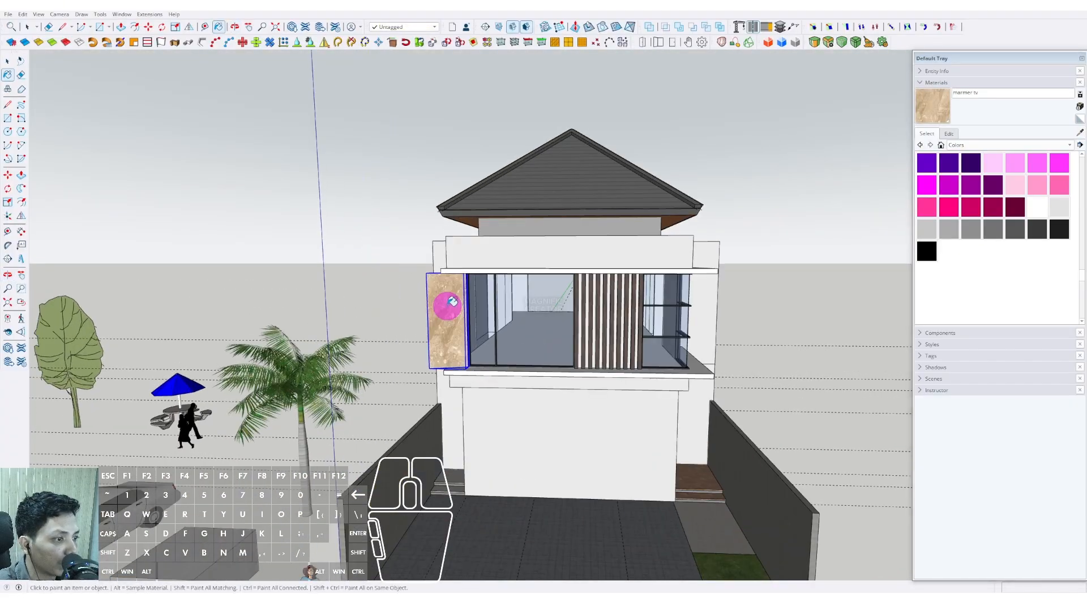
Open the ground-floor wall group and draw a door-sized rectangle on the recessed side wall above the brown stone porch
{"action": "mouse_move", "coordinate": [447, 308]}
{"action": "middle_mouse_down"}
{"action": "mouse_move", "coordinate": [504, 218]}
{"action": "mouse_move", "coordinate": [585, 283]}
{"action": "mouse_move", "coordinate": [500, 315]}
{"action": "mouse_move", "coordinate": [517, 298]}
{"action": "mouse_move", "coordinate": [521, 324]}
{"action": "middle_mouse_up"}
{"action": "scroll", "coordinate": [565, 342], "scroll_direction": "up", "scroll_amount": 5}
{"action": "middle_click_drag", "start_coordinate": [618, 304], "coordinate": [558, 417]}
{"action": "scroll", "coordinate": [567, 450], "scroll_direction": "up", "scroll_amount": 5}
{"action": "scroll", "coordinate": [569, 451], "scroll_direction": "up", "scroll_amount": 3}
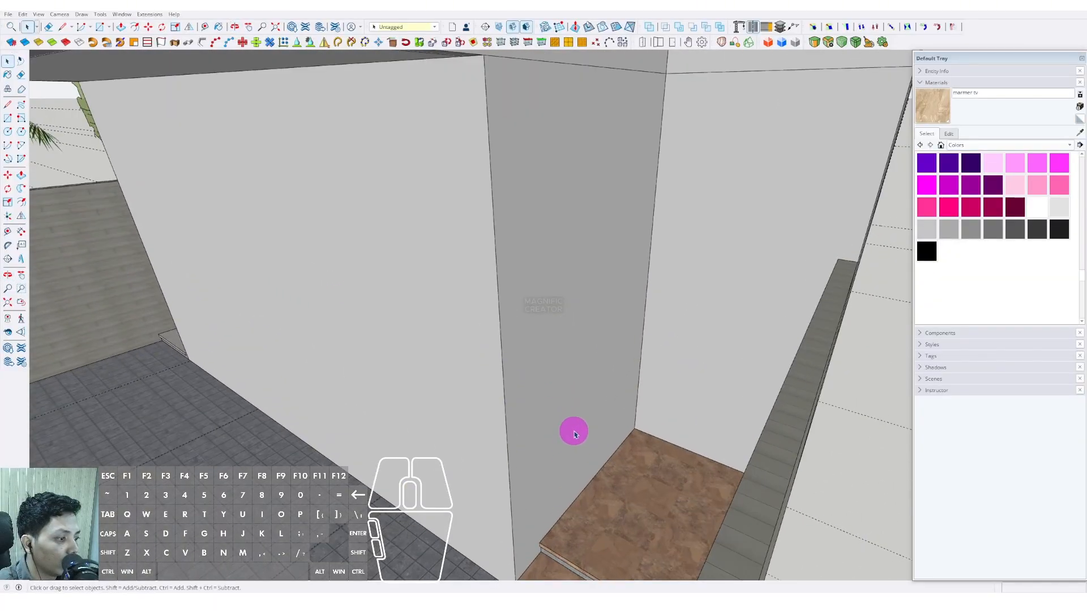
{"action": "scroll", "coordinate": [574, 436], "scroll_direction": "down", "scroll_amount": 3}
{"action": "triple_click", "coordinate": [573, 384]}
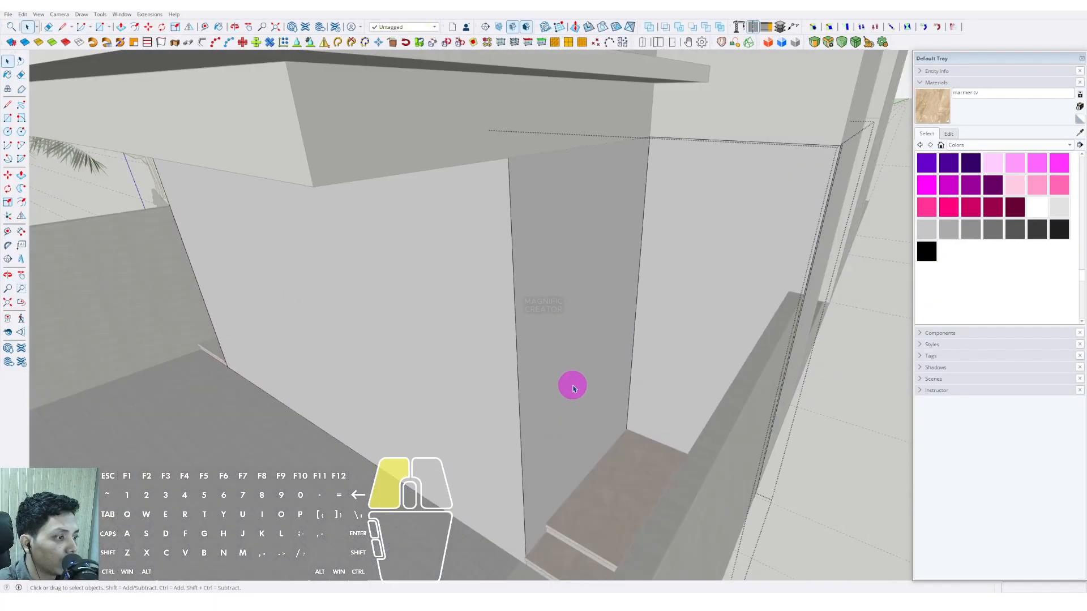
{"action": "key", "text": "r"}
{"action": "left_click", "coordinate": [612, 419]}
Push the door rectangle through the wall thickness to cut an opening, and close the wall group
{"action": "scroll", "coordinate": [600, 416], "scroll_direction": "up", "scroll_amount": 3}
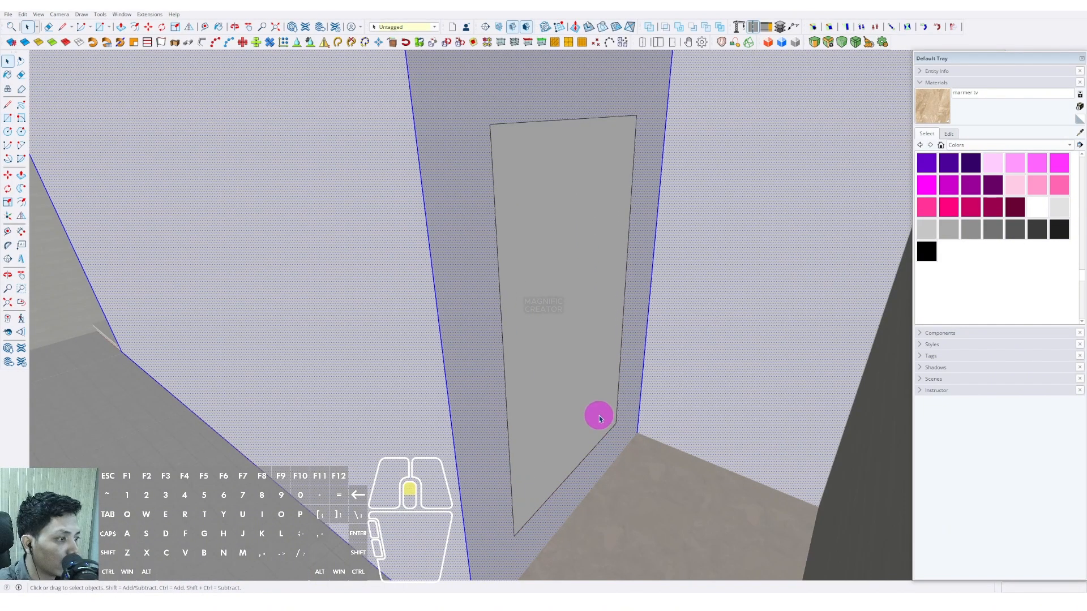
{"action": "key", "text": "p"}
{"action": "left_click", "coordinate": [603, 380]}
{"action": "left_click", "coordinate": [537, 391]}
{"action": "scroll", "coordinate": [587, 419], "scroll_direction": "down", "scroll_amount": 3}
{"action": "scroll", "coordinate": [596, 432], "scroll_direction": "up", "scroll_amount": 3}
{"action": "key", "text": "space"}
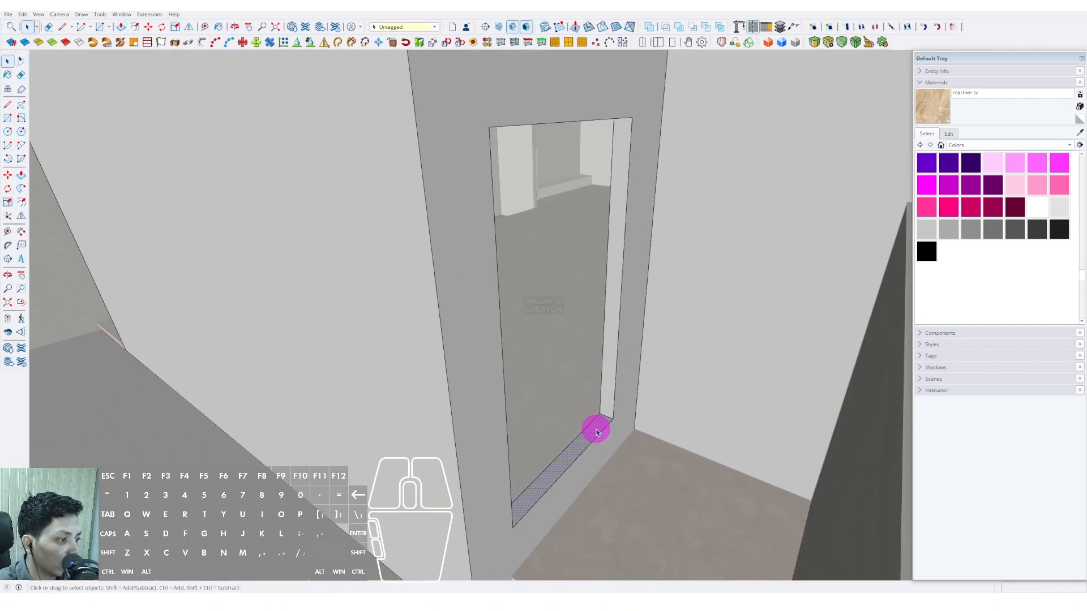
{"action": "key", "text": "space"}
Place a horizontal guide above the base of the door opening, open the wall group and bring the opening's head down to that guide
{"action": "middle_click_drag", "start_coordinate": [548, 448], "coordinate": [493, 405]}
{"action": "scroll", "coordinate": [498, 397], "scroll_direction": "up", "scroll_amount": 2}
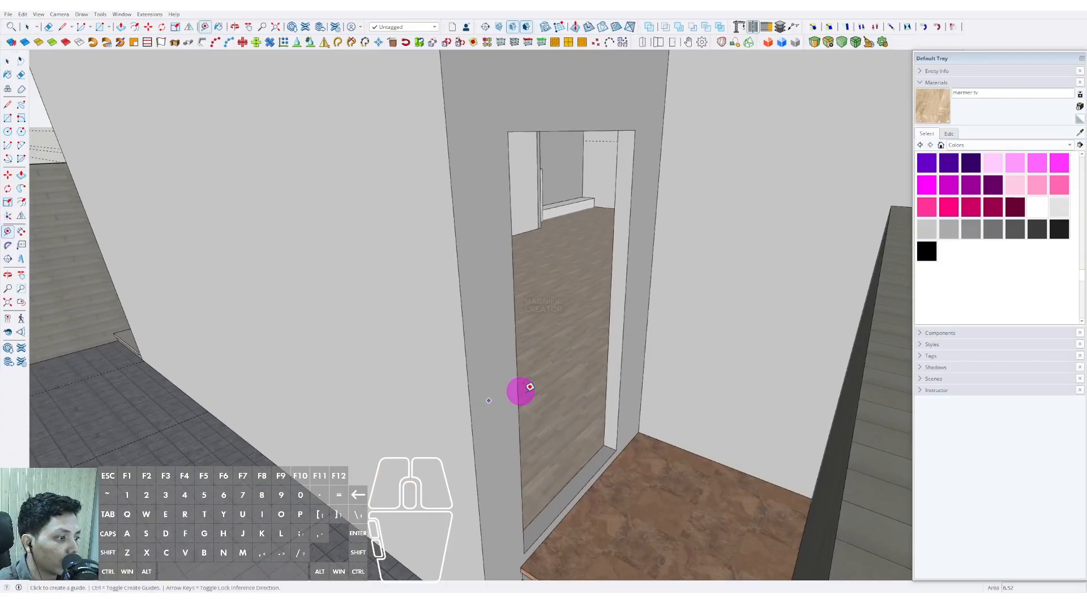
{"action": "scroll", "coordinate": [608, 459], "scroll_direction": "up", "scroll_amount": 2}
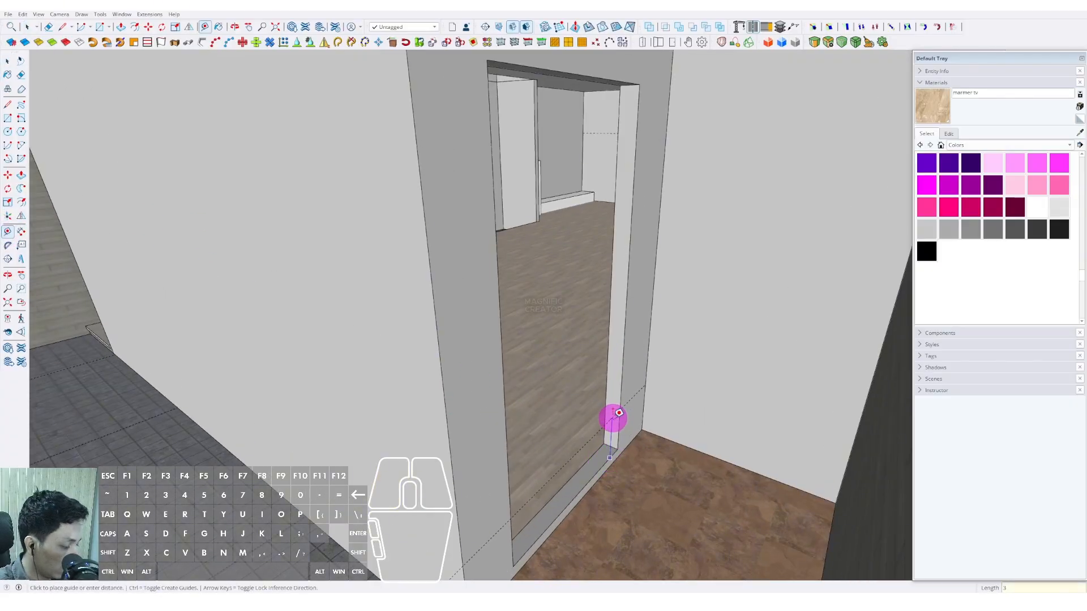
{"action": "middle_click_drag", "start_coordinate": [665, 224], "coordinate": [625, 284]}
{"action": "scroll", "coordinate": [626, 283], "scroll_direction": "up", "scroll_amount": 5}
{"action": "triple_click", "coordinate": [588, 217]}
{"action": "middle_click_drag", "start_coordinate": [588, 220], "coordinate": [580, 235]}
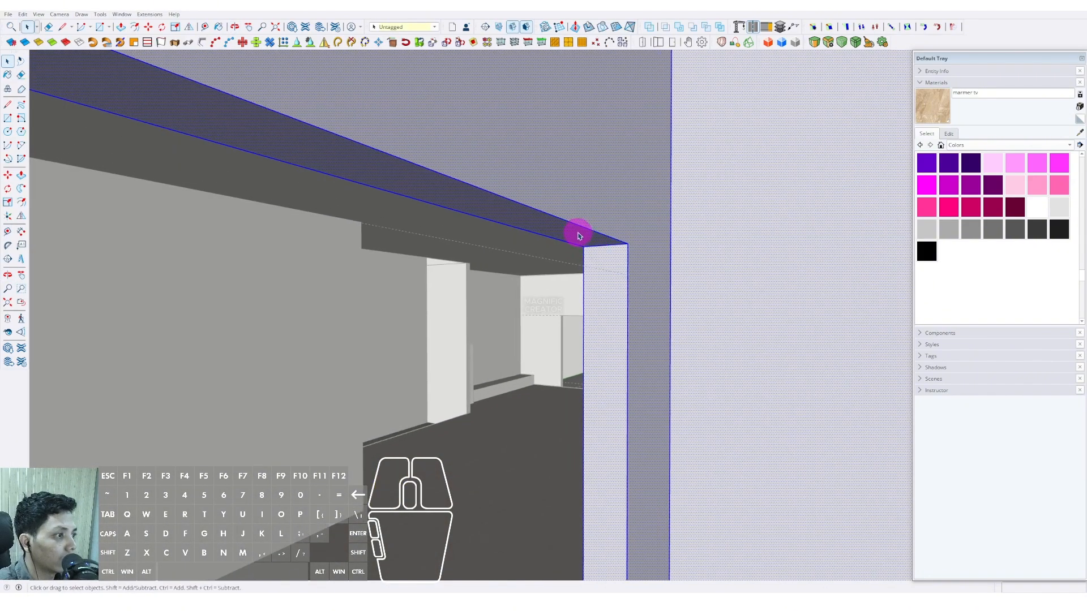
{"action": "key", "text": "p"}
{"action": "left_click", "coordinate": [579, 237]}
{"action": "left_click", "coordinate": [571, 263]}
{"action": "key", "text": "space"}
Measure the width of the door opening along its threshold
{"action": "scroll", "coordinate": [603, 360], "scroll_direction": "down", "scroll_amount": 5}
{"action": "scroll", "coordinate": [603, 359], "scroll_direction": "down", "scroll_amount": 5}
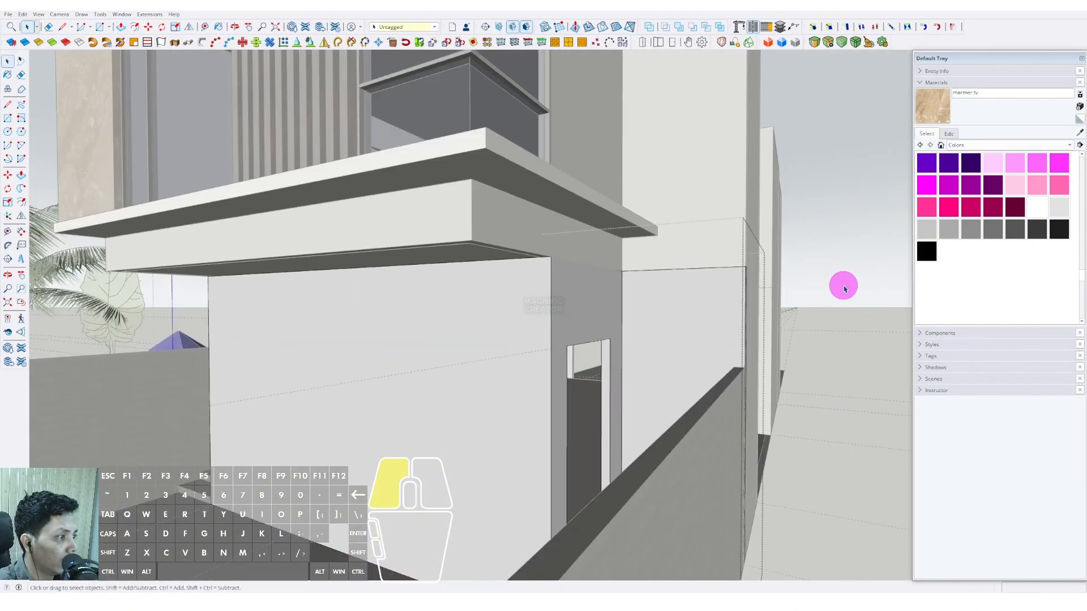
{"action": "middle_click_drag", "start_coordinate": [530, 356], "coordinate": [485, 436]}
{"action": "scroll", "coordinate": [528, 402], "scroll_direction": "up", "scroll_amount": 10}
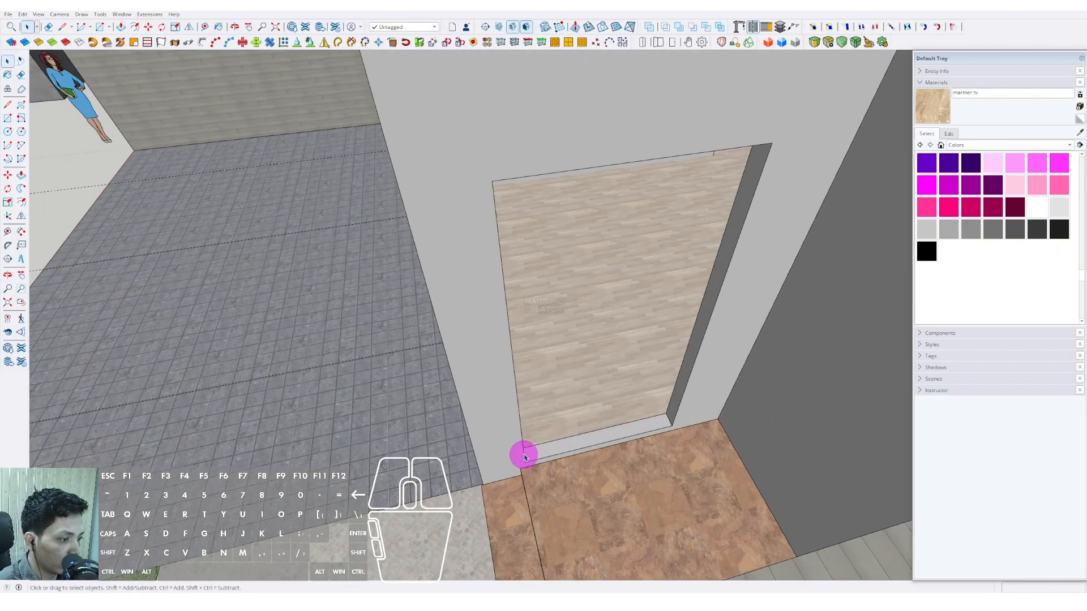
{"action": "key", "text": "l"}
{"action": "left_click", "coordinate": [521, 436]}
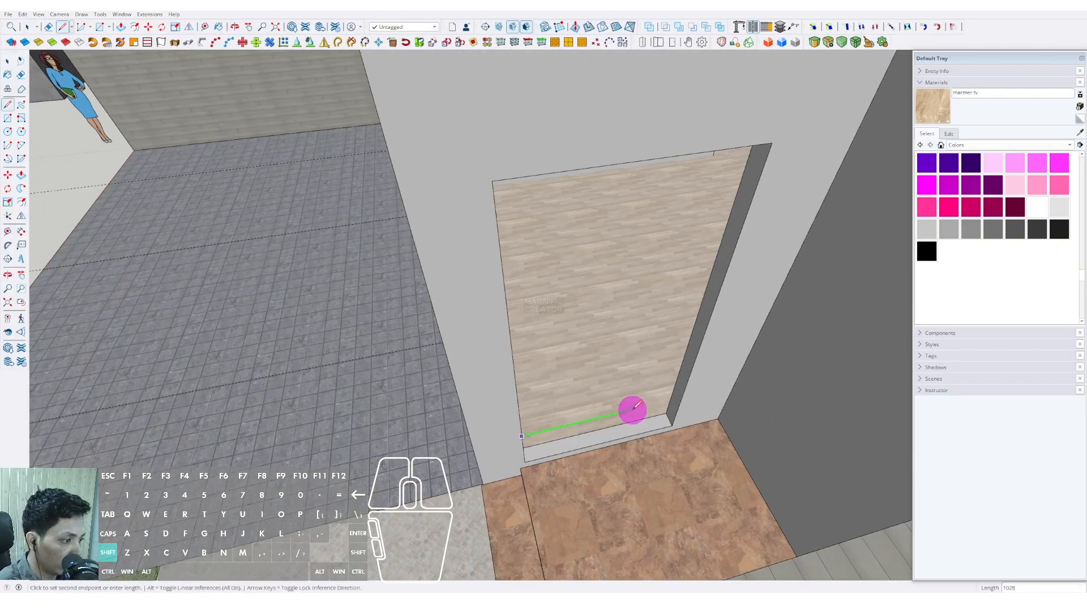
{"action": "key", "text": "space"}
{"action": "middle_click_drag", "start_coordinate": [677, 394], "coordinate": [633, 409], "text": "shift"}
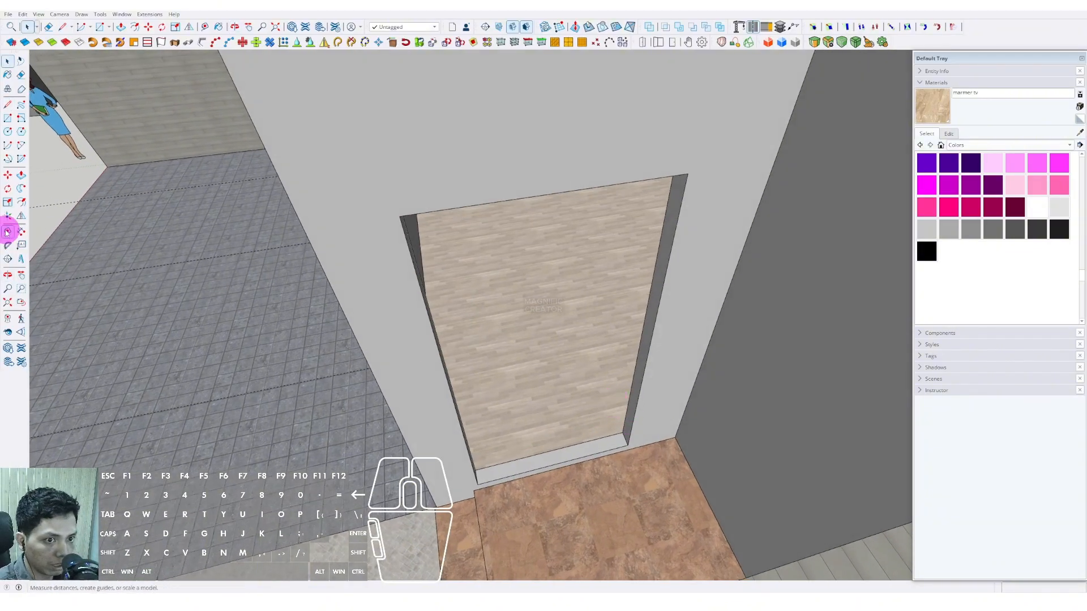
Place a vertical guide 1200 from the jamb nearest the inner corner and pull the opposite jamb of the door opening to it
{"action": "scroll", "coordinate": [657, 372], "scroll_direction": "up", "scroll_amount": 5}
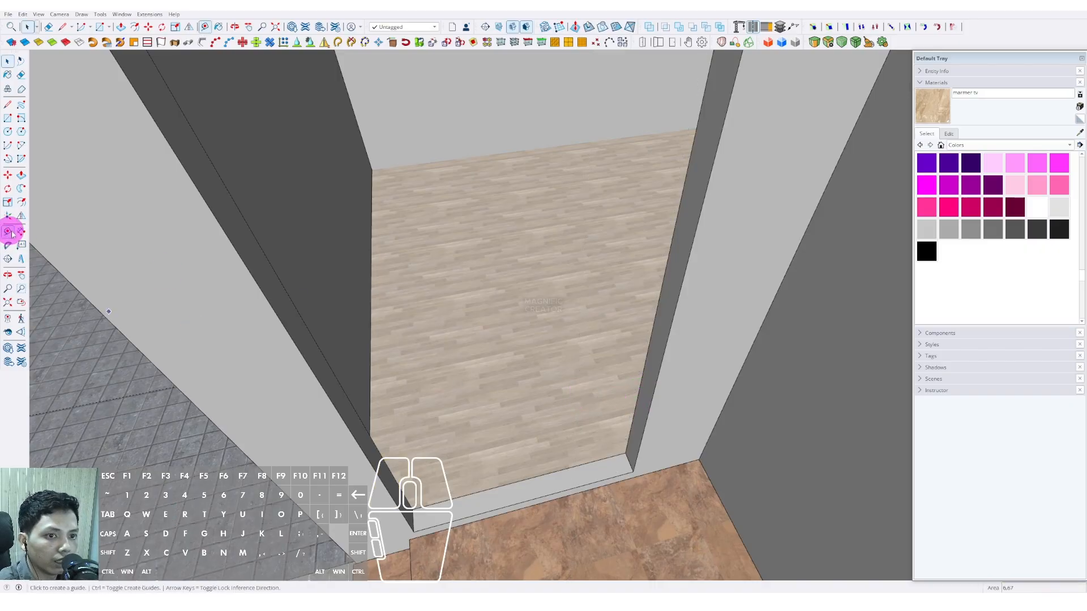
{"action": "scroll", "coordinate": [663, 378], "scroll_direction": "up", "scroll_amount": 2}
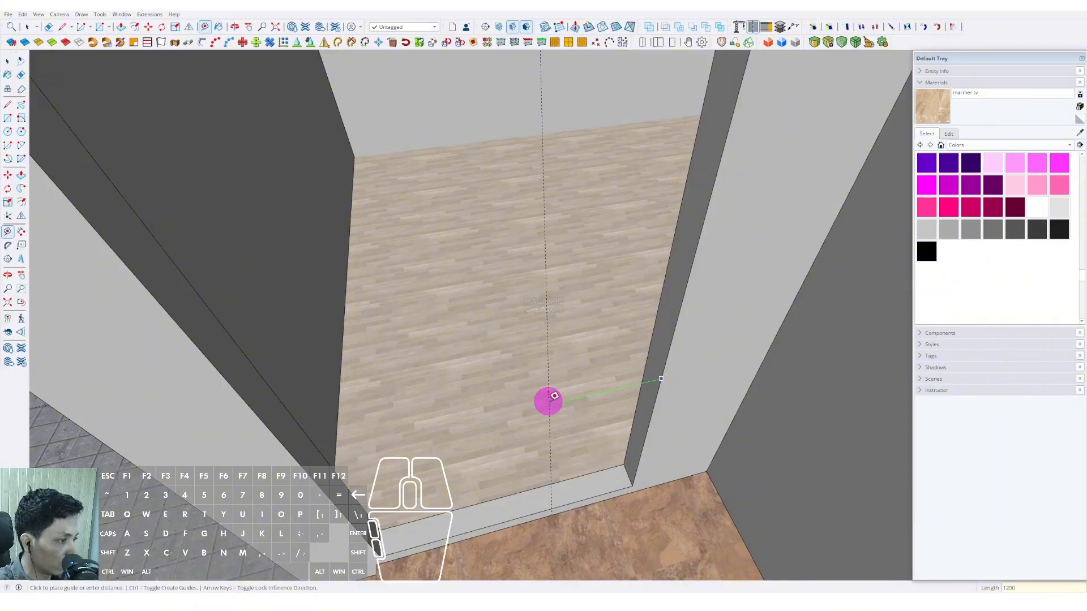
{"action": "left_click", "coordinate": [554, 395]}
{"action": "key", "text": "space"}
{"action": "middle_click_drag", "start_coordinate": [548, 400], "coordinate": [395, 440]}
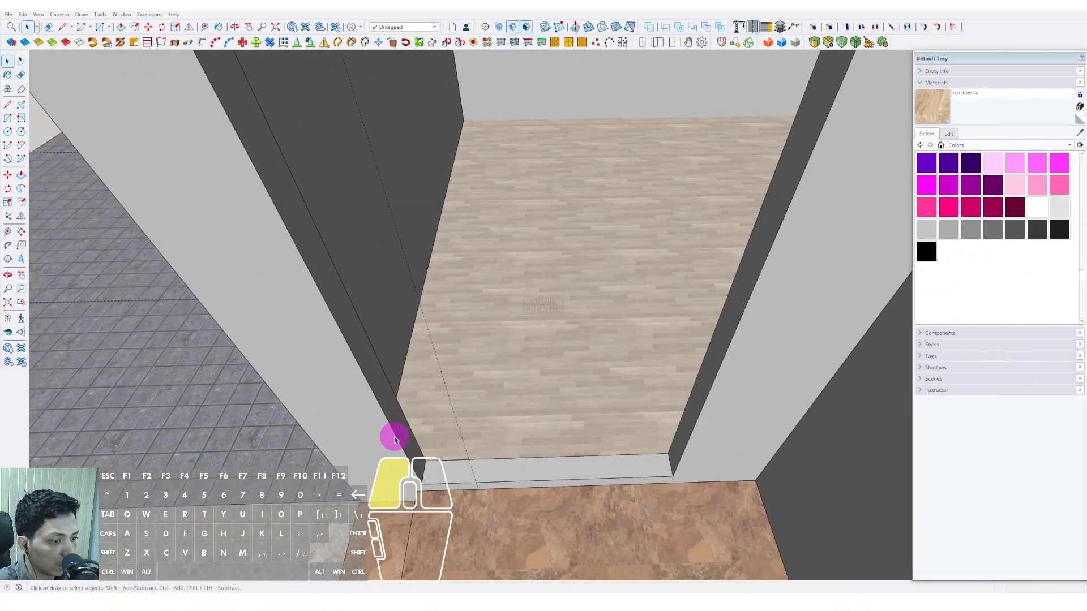
{"action": "left_click", "coordinate": [394, 439]}
{"action": "scroll", "coordinate": [399, 433], "scroll_direction": "up", "scroll_amount": 3}
{"action": "key", "text": "p"}
{"action": "scroll", "coordinate": [447, 374], "scroll_direction": "up", "scroll_amount": 3}
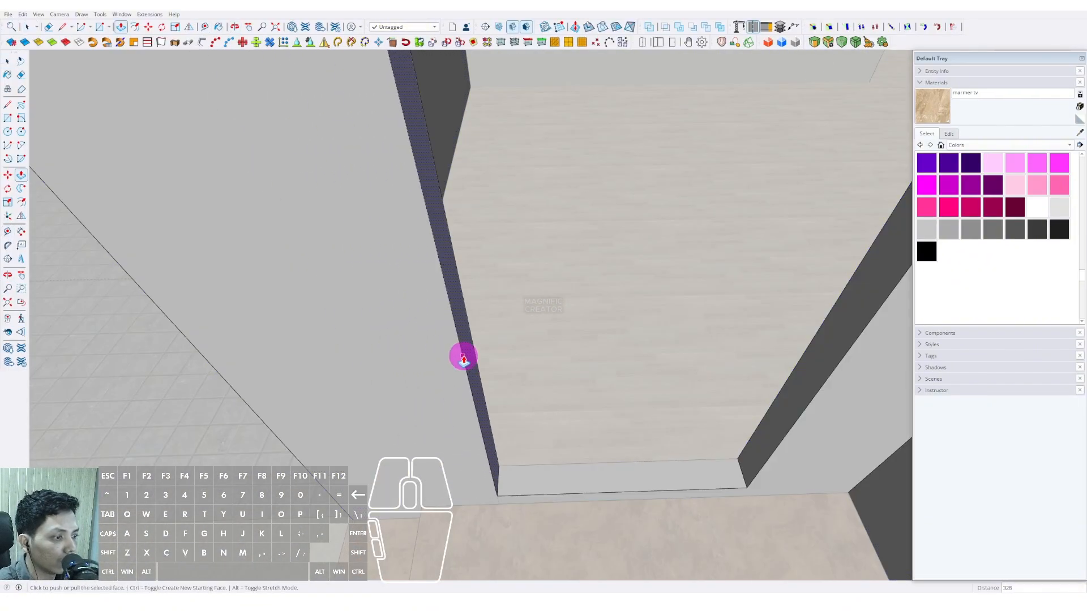
{"action": "scroll", "coordinate": [463, 357], "scroll_direction": "down", "scroll_amount": 10}
{"action": "key", "text": "space"}
{"action": "left_click", "coordinate": [587, 518]}
Draw a stepped door-frame profile from two adjoining rectangles on the threshold, in the corner against the jamb
{"action": "scroll", "coordinate": [509, 381], "scroll_direction": "up", "scroll_amount": 2}
{"action": "mouse_move", "coordinate": [509, 380]}
{"action": "middle_mouse_down"}
{"action": "mouse_move", "coordinate": [557, 316]}
{"action": "mouse_move", "coordinate": [558, 345]}
{"action": "mouse_move", "coordinate": [650, 281]}
{"action": "mouse_move", "coordinate": [569, 240]}
{"action": "mouse_move", "coordinate": [509, 354]}
{"action": "mouse_move", "coordinate": [515, 381]}
{"action": "middle_mouse_up"}
{"action": "scroll", "coordinate": [588, 440], "scroll_direction": "up", "scroll_amount": 3}
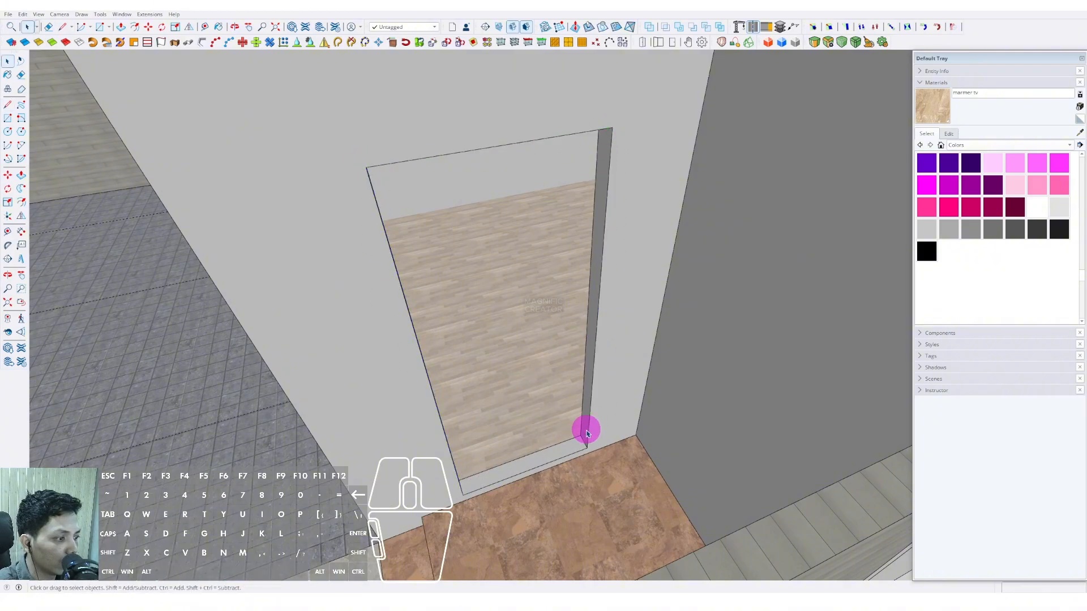
{"action": "scroll", "coordinate": [586, 434], "scroll_direction": "up", "scroll_amount": 5}
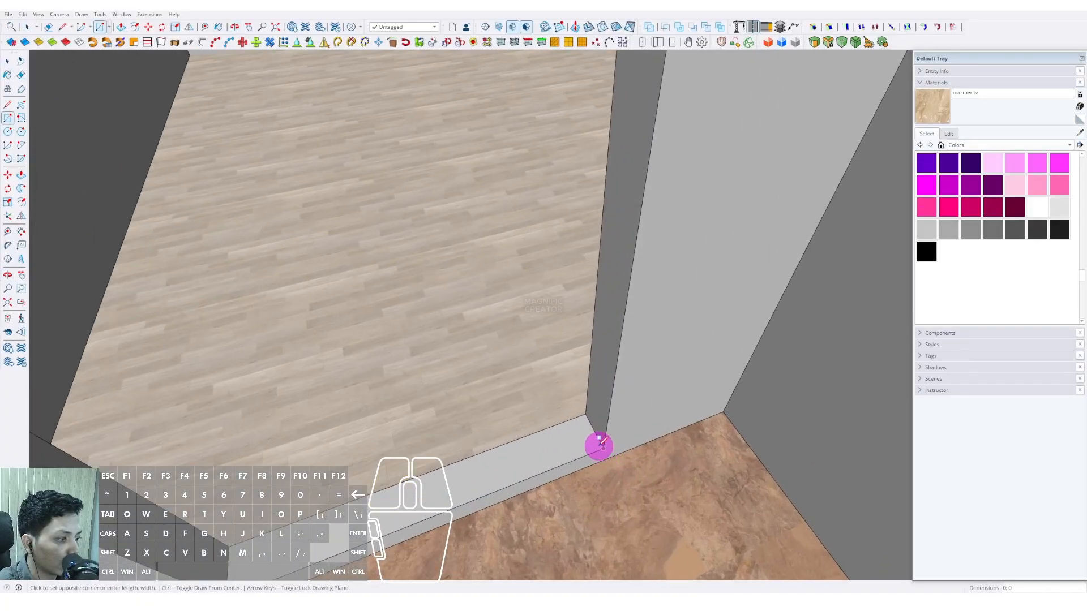
{"action": "scroll", "coordinate": [600, 445], "scroll_direction": "up", "scroll_amount": 1}
{"action": "scroll", "coordinate": [563, 413], "scroll_direction": "up", "scroll_amount": 1}
{"action": "key", "text": "space"}
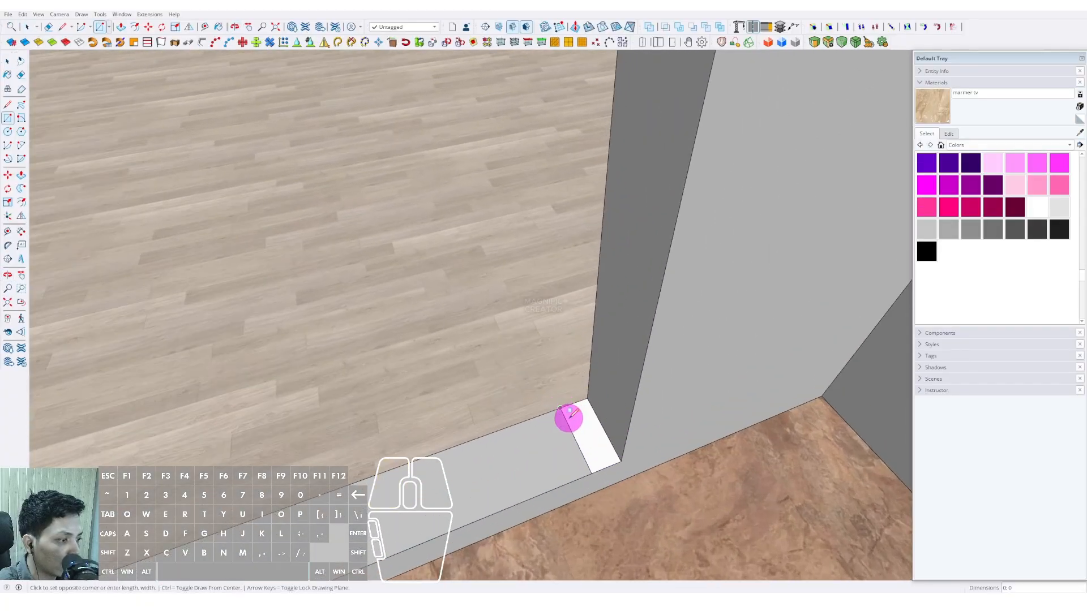
{"action": "scroll", "coordinate": [578, 418], "scroll_direction": "up", "scroll_amount": 2}
{"action": "scroll", "coordinate": [573, 421], "scroll_direction": "up", "scroll_amount": 1}
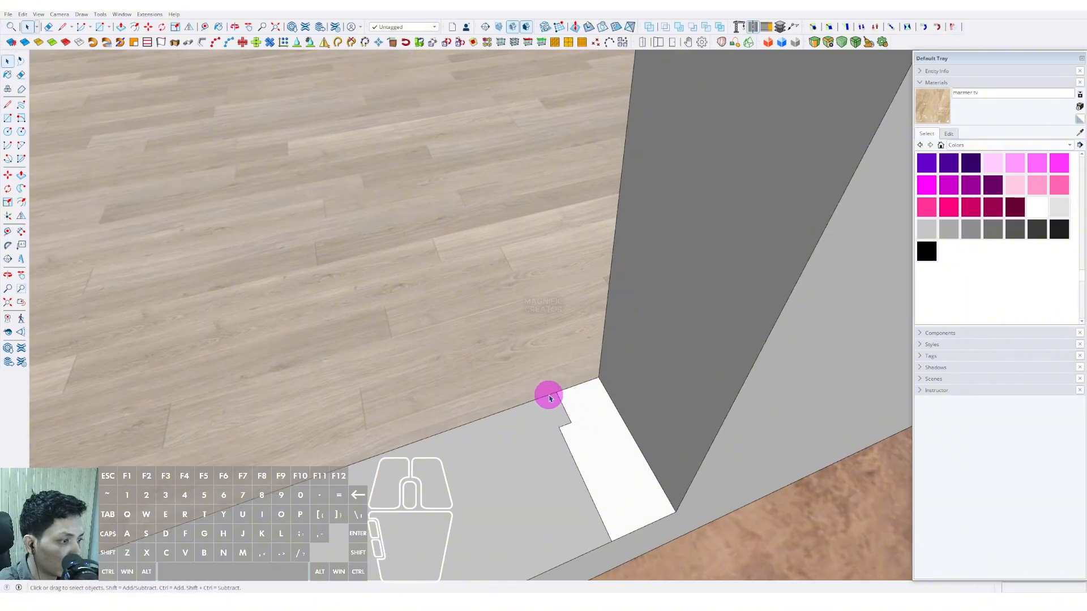
Sweep the stepped profile along the jambs and head of the door opening with Follow Me, and group the resulting frame
{"action": "middle_click_drag", "start_coordinate": [549, 398], "coordinate": [585, 243]}
{"action": "scroll", "coordinate": [626, 390], "scroll_direction": "down", "scroll_amount": 3}
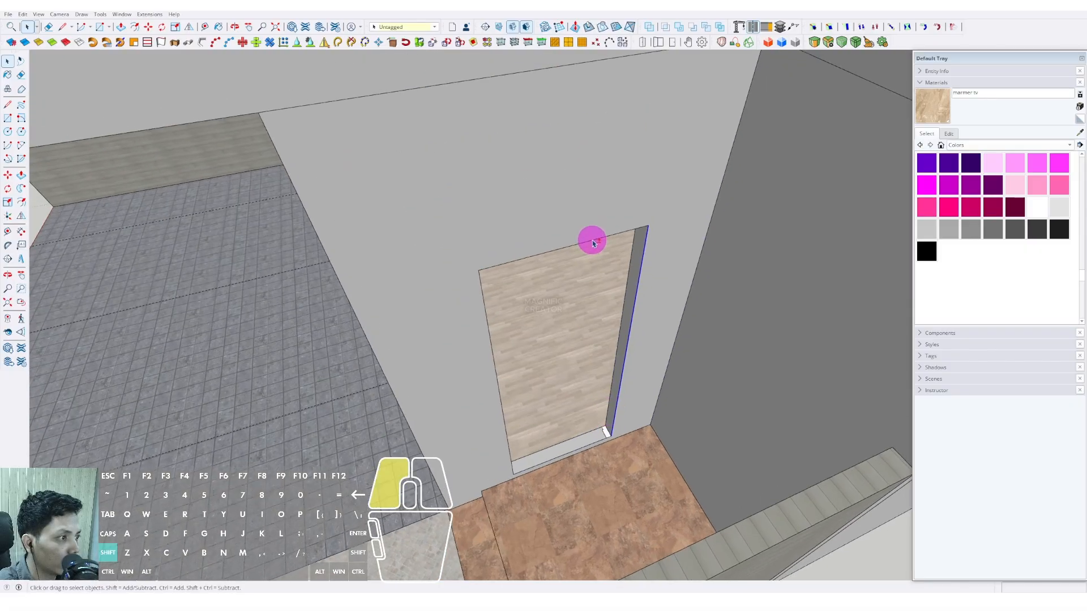
{"action": "left_click", "coordinate": [22, 191]}
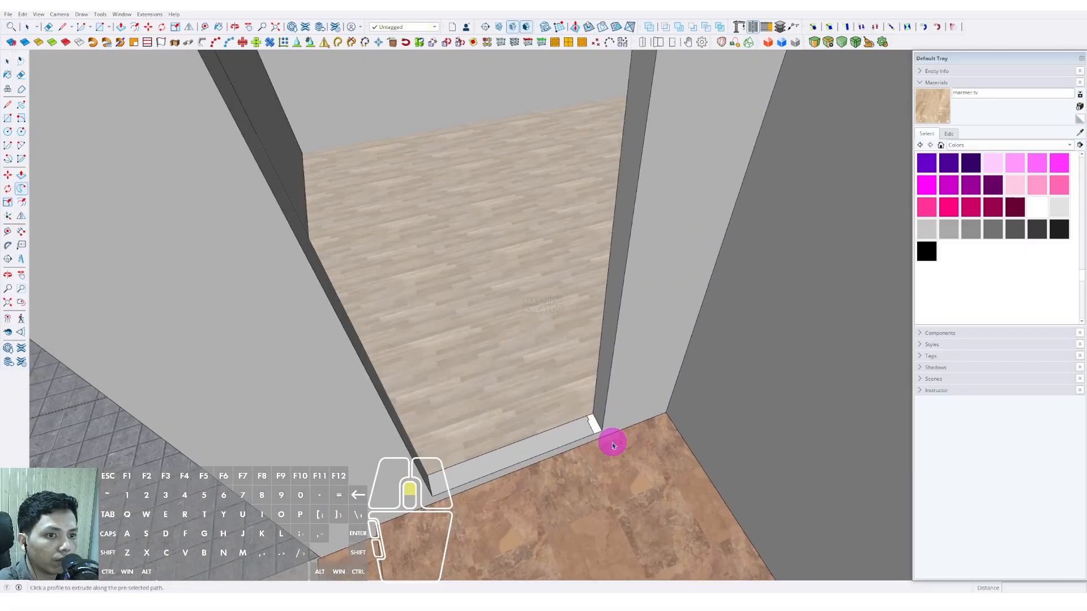
{"action": "left_click", "coordinate": [594, 425]}
{"action": "scroll", "coordinate": [602, 365], "scroll_direction": "down", "scroll_amount": 2}
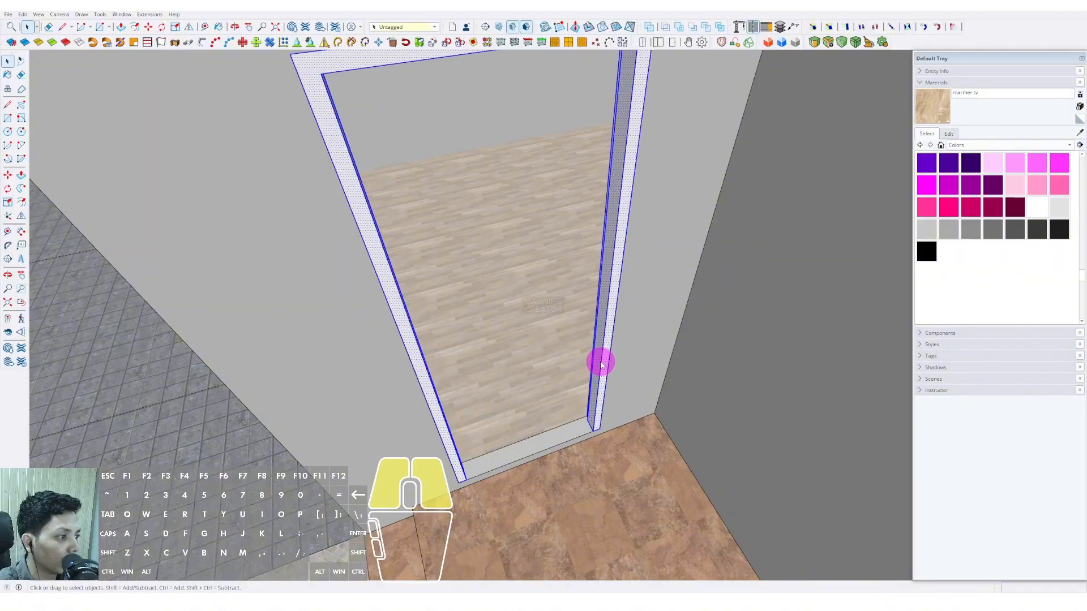
{"action": "right_click", "coordinate": [601, 365]}
{"action": "left_click", "coordinate": [623, 447]}
{"action": "scroll", "coordinate": [602, 434], "scroll_direction": "down", "scroll_amount": 5}
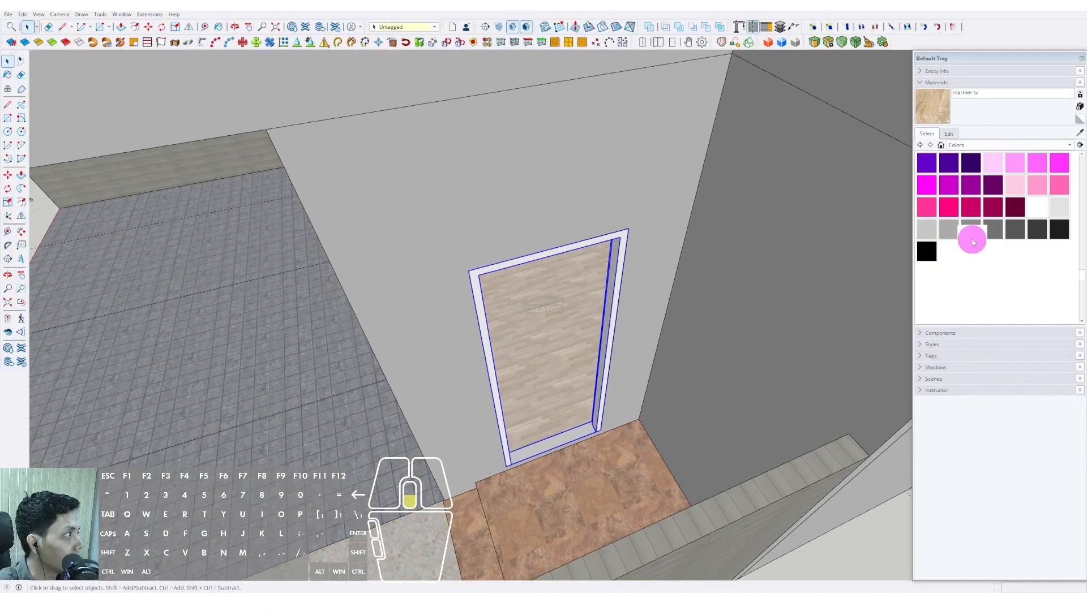
Sample the dark wood Material10 from the upper facade slats and paint the door frame with it
{"action": "scroll", "coordinate": [970, 240], "scroll_direction": "down", "scroll_amount": 3}
{"action": "left_click", "coordinate": [1079, 134]}
{"action": "scroll", "coordinate": [556, 343], "scroll_direction": "down", "scroll_amount": 3}
{"action": "scroll", "coordinate": [557, 343], "scroll_direction": "down", "scroll_amount": 4}
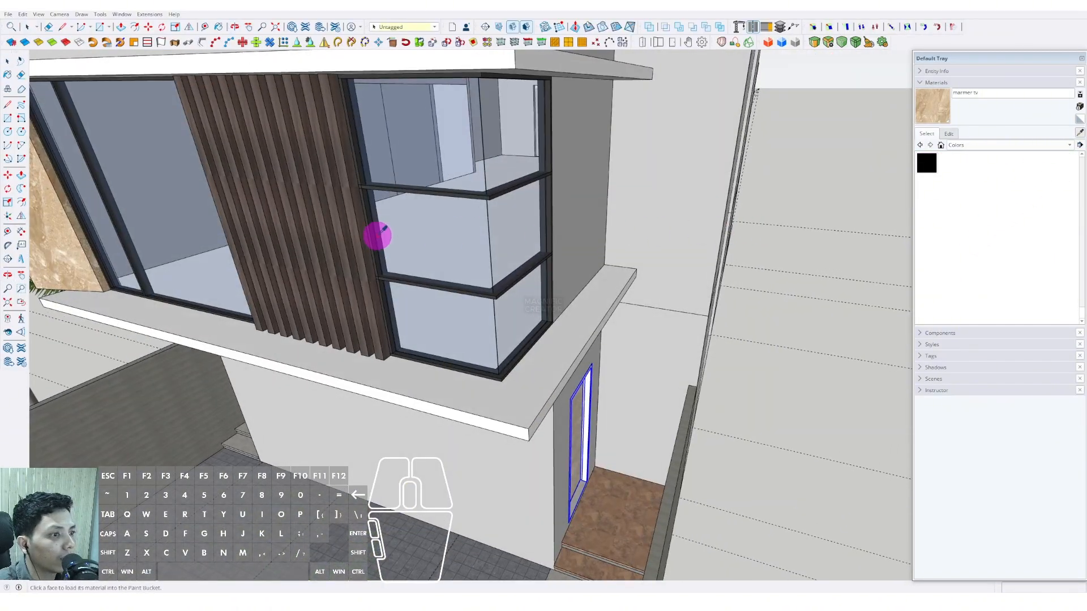
{"action": "left_click", "coordinate": [379, 235]}
{"action": "scroll", "coordinate": [575, 363], "scroll_direction": "up", "scroll_amount": 2}
{"action": "scroll", "coordinate": [640, 403], "scroll_direction": "up", "scroll_amount": 5}
{"action": "left_click", "coordinate": [613, 381]}
{"action": "key", "text": "space"}
{"action": "scroll", "coordinate": [612, 373], "scroll_direction": "down", "scroll_amount": 3}
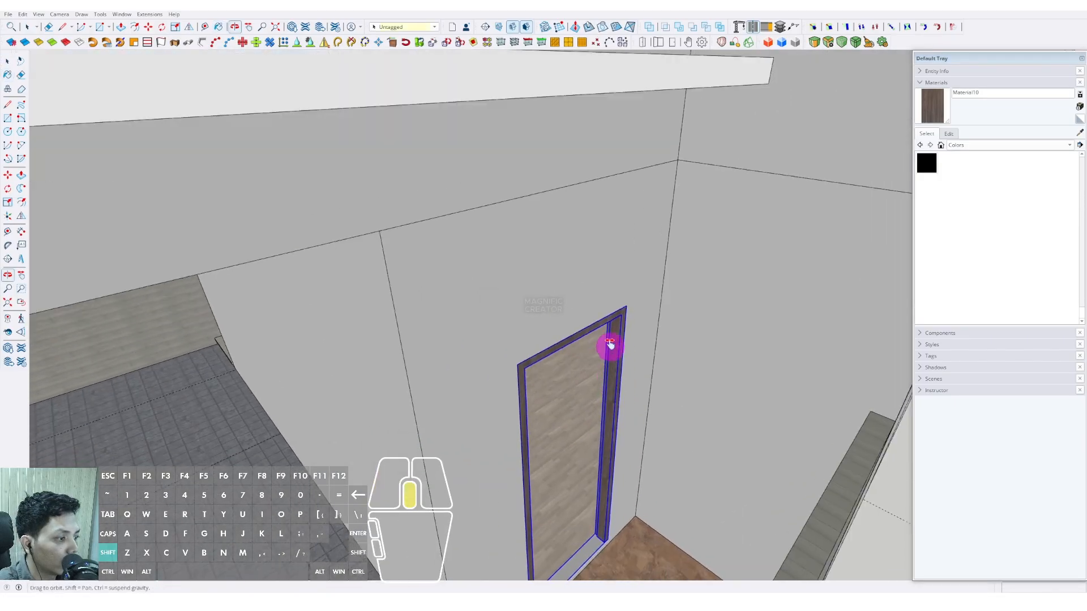
Draw the door panel as a rectangle from the lower inner corner of the frame's rebate to the opposite upper corner
{"action": "mouse_move", "coordinate": [609, 344]}
{"action": "middle_mouse_down"}
{"action": "mouse_move", "coordinate": [602, 443]}
{"action": "mouse_move", "coordinate": [467, 474]}
{"action": "mouse_move", "coordinate": [573, 485]}
{"action": "mouse_move", "coordinate": [538, 453]}
{"action": "mouse_move", "coordinate": [525, 457]}
{"action": "mouse_move", "coordinate": [640, 457]}
{"action": "mouse_move", "coordinate": [613, 464]}
{"action": "mouse_move", "coordinate": [745, 333]}
{"action": "mouse_move", "coordinate": [589, 447]}
{"action": "middle_mouse_up"}
{"action": "scroll", "coordinate": [600, 444], "scroll_direction": "up", "scroll_amount": 5}
{"action": "scroll", "coordinate": [667, 480], "scroll_direction": "up", "scroll_amount": 5}
{"action": "key", "text": "r"}
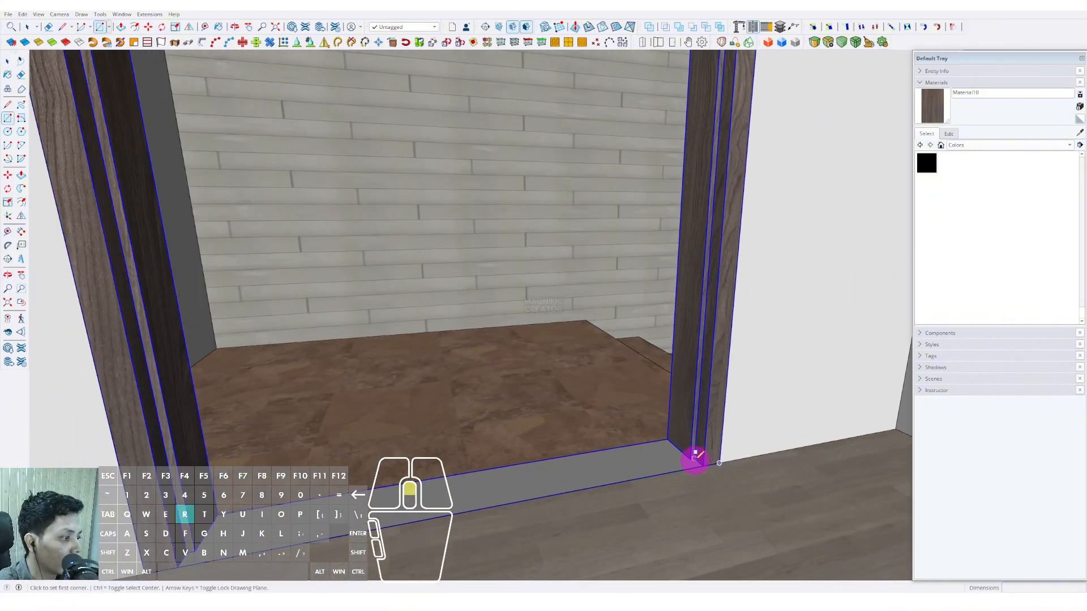
{"action": "left_click", "coordinate": [696, 457]}
{"action": "scroll", "coordinate": [687, 470], "scroll_direction": "up", "scroll_amount": 3}
{"action": "scroll", "coordinate": [687, 465], "scroll_direction": "down", "scroll_amount": 4}
{"action": "middle_click_drag", "start_coordinate": [697, 339], "coordinate": [645, 430], "text": "shift"}
{"action": "middle_click_drag", "start_coordinate": [645, 430], "coordinate": [621, 398]}
{"action": "scroll", "coordinate": [376, 155], "scroll_direction": "up", "scroll_amount": 1}
{"action": "scroll", "coordinate": [377, 154], "scroll_direction": "up", "scroll_amount": 2}
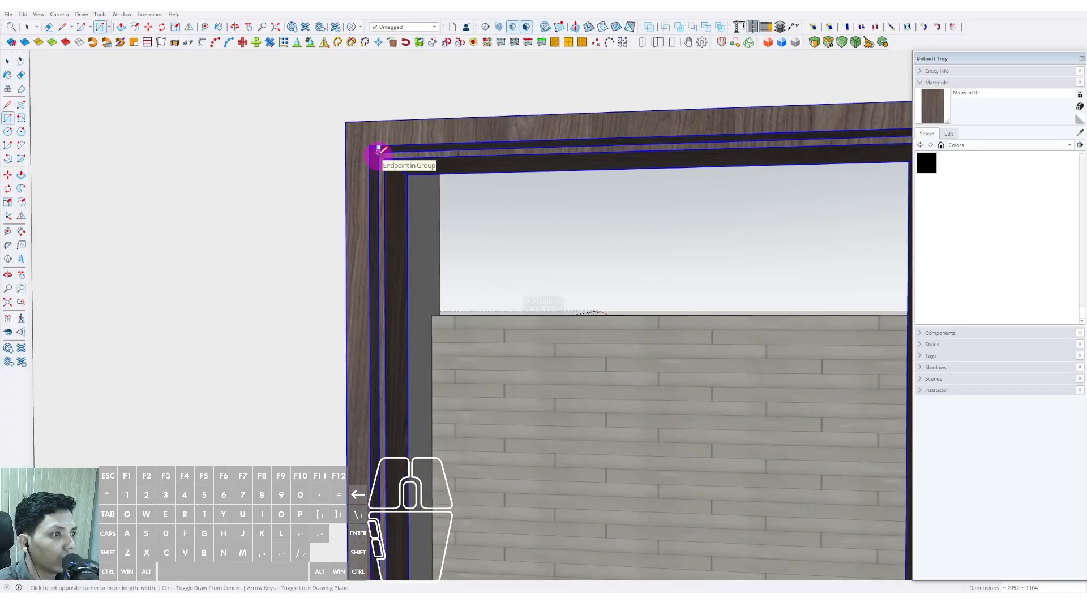
{"action": "left_click", "coordinate": [379, 150]}
{"action": "middle_click_drag", "start_coordinate": [388, 175], "coordinate": [548, 138]}
Pull the door panel out flush with the face of the frame and paint it with the dark wood Material10
{"action": "key", "text": "p"}
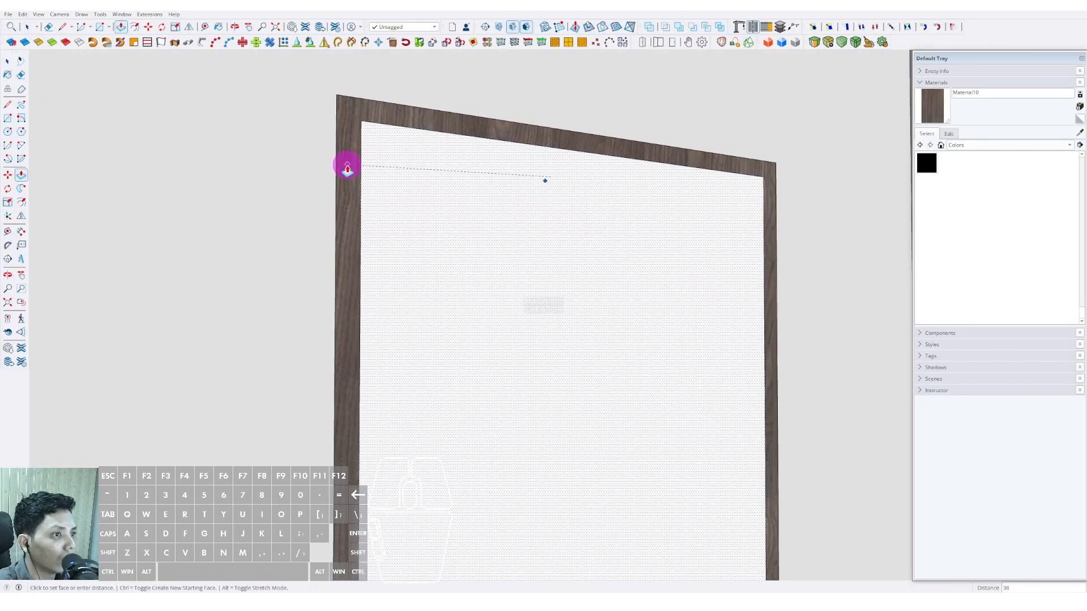
{"action": "left_click", "coordinate": [523, 256]}
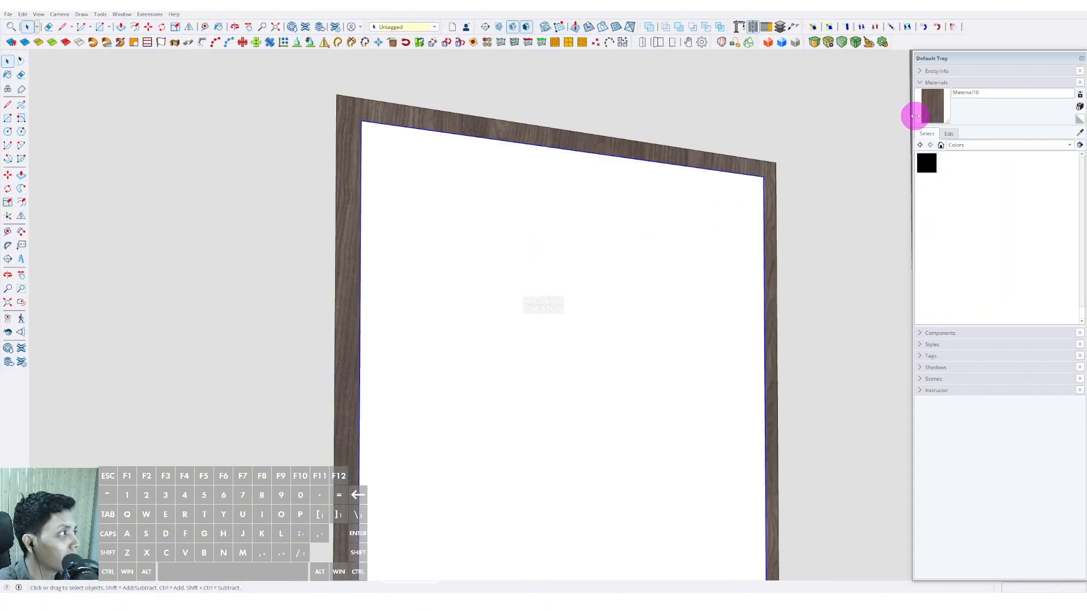
{"action": "left_click", "coordinate": [929, 108]}
{"action": "left_click", "coordinate": [667, 255]}
Open the ground-floor wall group and draw a door rectangle about 2300 high and 840 wide on the recessed wall above the opposite side steps
{"action": "middle_click_drag", "start_coordinate": [667, 255], "coordinate": [188, 391], "text": "shift"}
{"action": "mouse_move", "coordinate": [188, 391]}
{"action": "middle_mouse_down"}
{"action": "mouse_move", "coordinate": [419, 381]}
{"action": "mouse_move", "coordinate": [587, 334]}
{"action": "mouse_move", "coordinate": [583, 358]}
{"action": "mouse_move", "coordinate": [456, 342]}
{"action": "mouse_move", "coordinate": [567, 395]}
{"action": "mouse_move", "coordinate": [609, 470]}
{"action": "mouse_move", "coordinate": [461, 335]}
{"action": "mouse_move", "coordinate": [440, 410]}
{"action": "mouse_move", "coordinate": [500, 411]}
{"action": "middle_mouse_up"}
{"action": "key", "text": "space"}
{"action": "left_click", "coordinate": [448, 358]}
{"action": "triple_click", "coordinate": [448, 359]}
{"action": "key", "text": "r"}
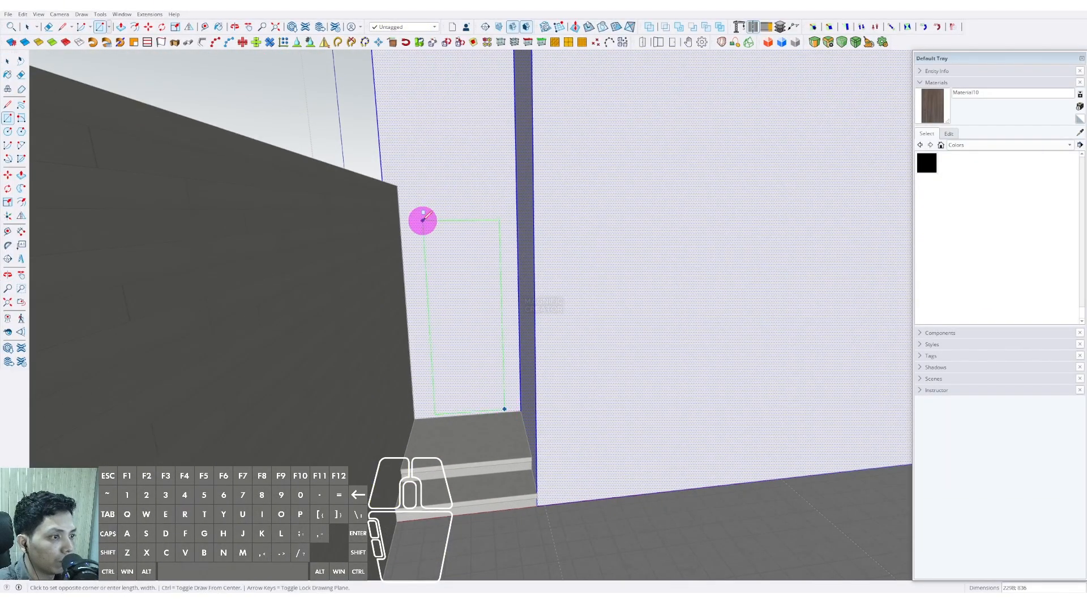
{"action": "left_click", "coordinate": [423, 212]}
{"action": "middle_click_drag", "start_coordinate": [417, 235], "coordinate": [421, 420]}
{"action": "left_click", "coordinate": [538, 422]}
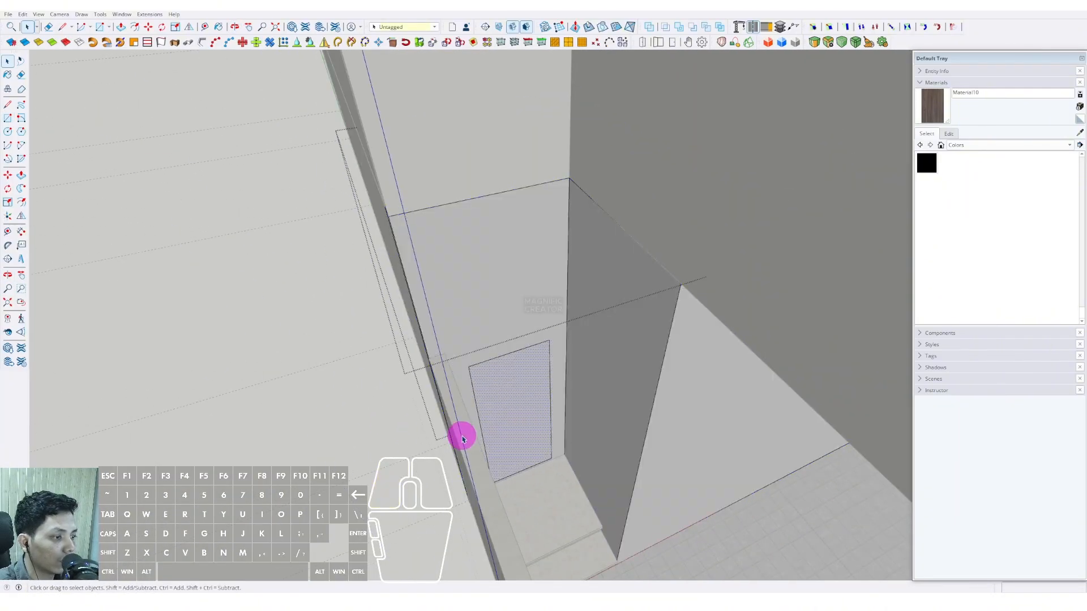
{"action": "left_click", "coordinate": [349, 420]}
Open the ground-floor wall group and draw a tall narrow window rectangle, about 600 by 3140, near the palm-side edge of the front wall
{"action": "scroll", "coordinate": [606, 454], "scroll_direction": "down", "scroll_amount": 4}
{"action": "middle_click_drag", "start_coordinate": [606, 454], "coordinate": [484, 325]}
{"action": "scroll", "coordinate": [442, 379], "scroll_direction": "down", "scroll_amount": 5}
{"action": "scroll", "coordinate": [480, 391], "scroll_direction": "down", "scroll_amount": 1}
{"action": "middle_click_drag", "start_coordinate": [594, 337], "coordinate": [506, 313]}
{"action": "triple_click", "coordinate": [492, 329]}
{"action": "key", "text": "r"}
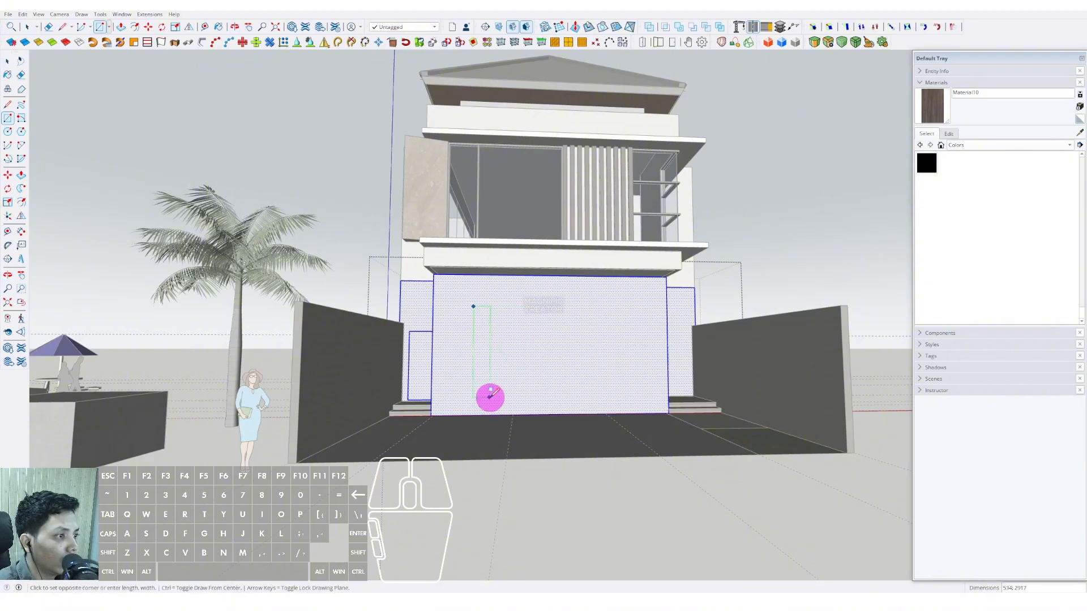
{"action": "scroll", "coordinate": [492, 396], "scroll_direction": "up", "scroll_amount": 3}
{"action": "key", "text": "r"}
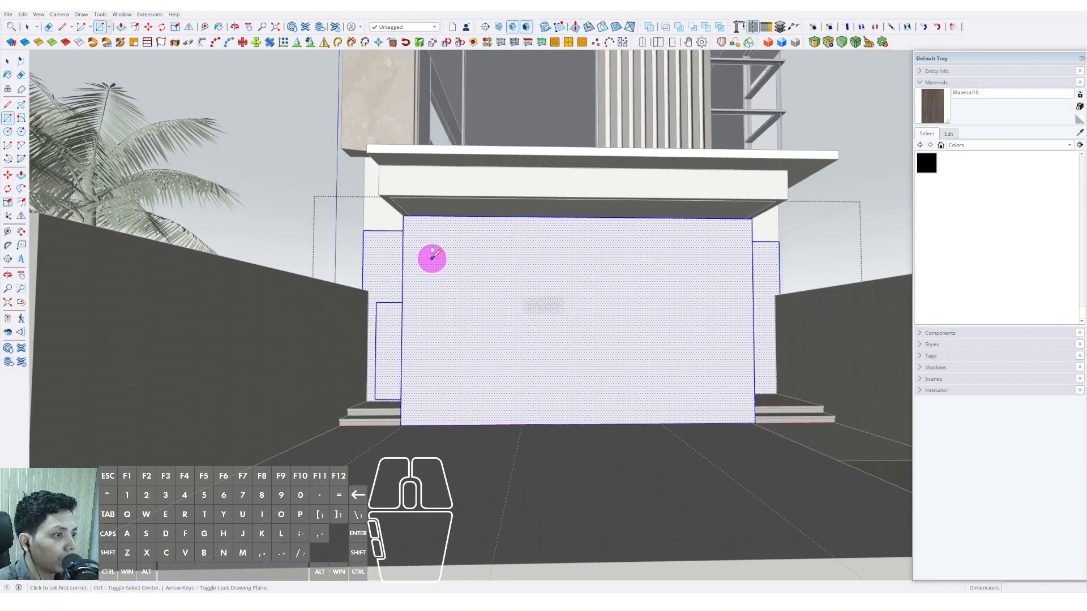
{"action": "left_click", "coordinate": [460, 403]}
Push the narrow window rectangle through the front wall to cut an opening, and close the wall group
{"action": "middle_click_drag", "start_coordinate": [469, 366], "coordinate": [436, 387]}
{"action": "key", "text": "p"}
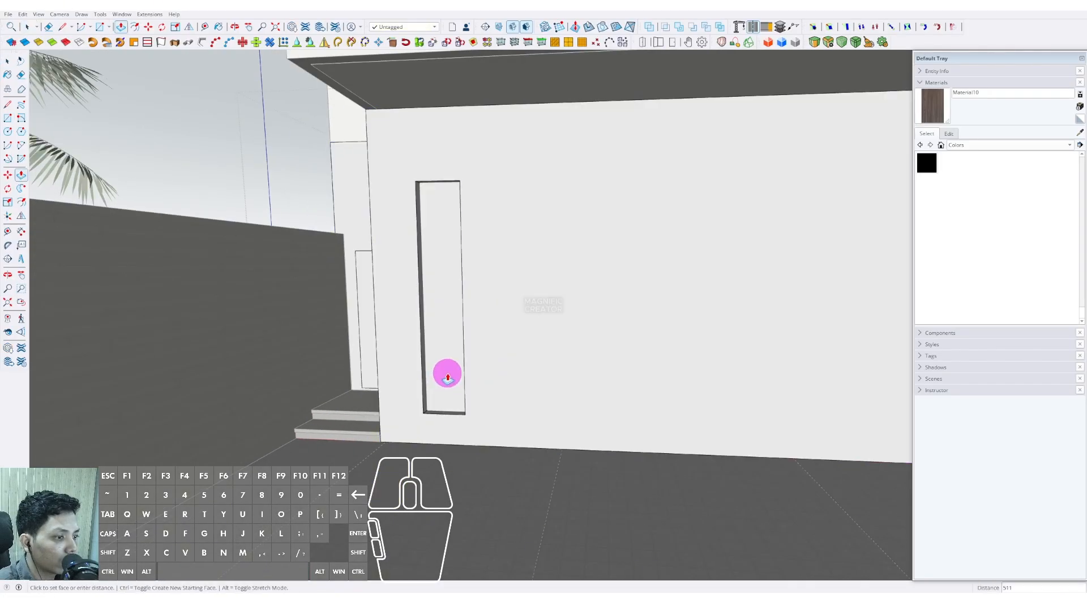
{"action": "left_click", "coordinate": [451, 386]}
{"action": "key", "text": "space"}
{"action": "scroll", "coordinate": [441, 393], "scroll_direction": "down", "scroll_amount": 3}
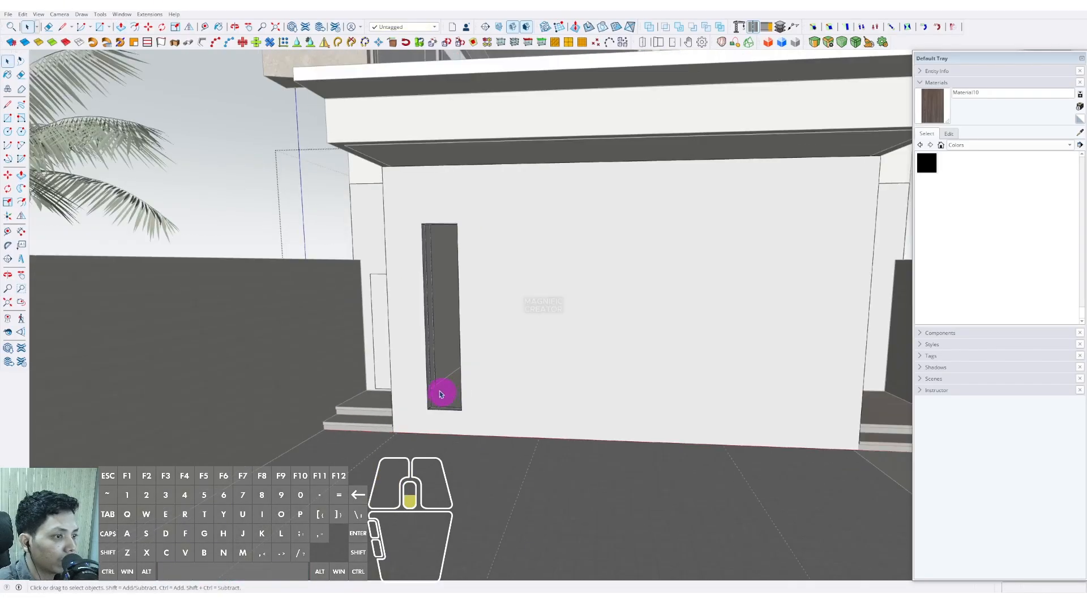
{"action": "left_click", "coordinate": [338, 224]}
Draw a rectangle filling the narrow window opening and make it a group
{"action": "left_click", "coordinate": [461, 410]}
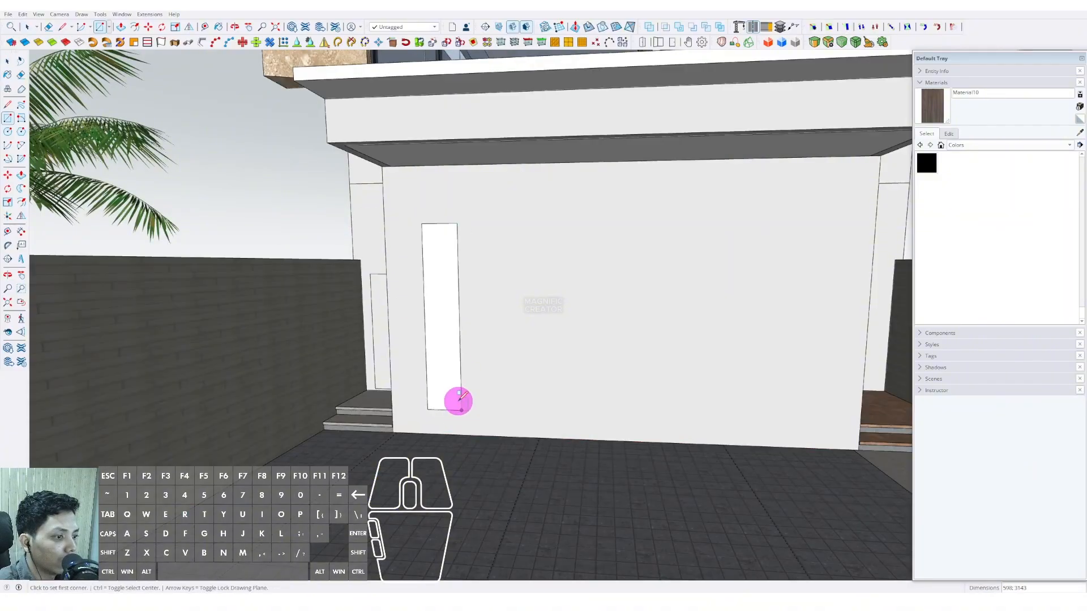
{"action": "key", "text": "space"}
{"action": "double_click", "coordinate": [446, 369]}
{"action": "right_click", "coordinate": [446, 370]}
{"action": "left_click", "coordinate": [472, 446]}
{"action": "scroll", "coordinate": [472, 446], "scroll_direction": "down", "scroll_amount": 5}
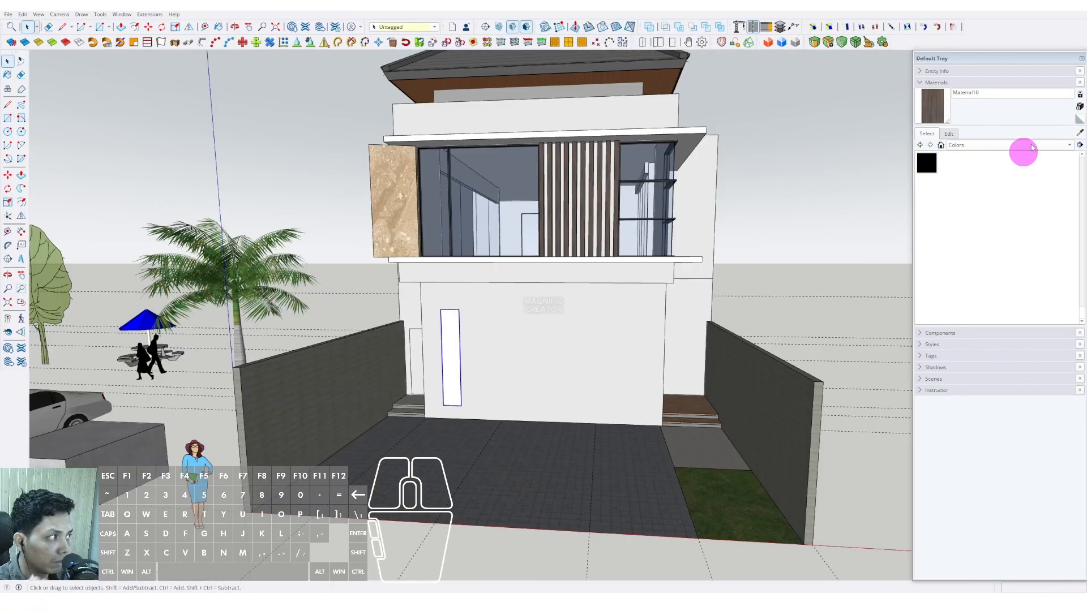
Sample Translucent Glass Blue from the large upper window and paint the narrow window pane with it
{"action": "left_click", "coordinate": [1081, 133]}
{"action": "scroll", "coordinate": [514, 208], "scroll_direction": "up", "scroll_amount": 2}
{"action": "left_click", "coordinate": [511, 206]}
{"action": "left_click", "coordinate": [447, 388]}
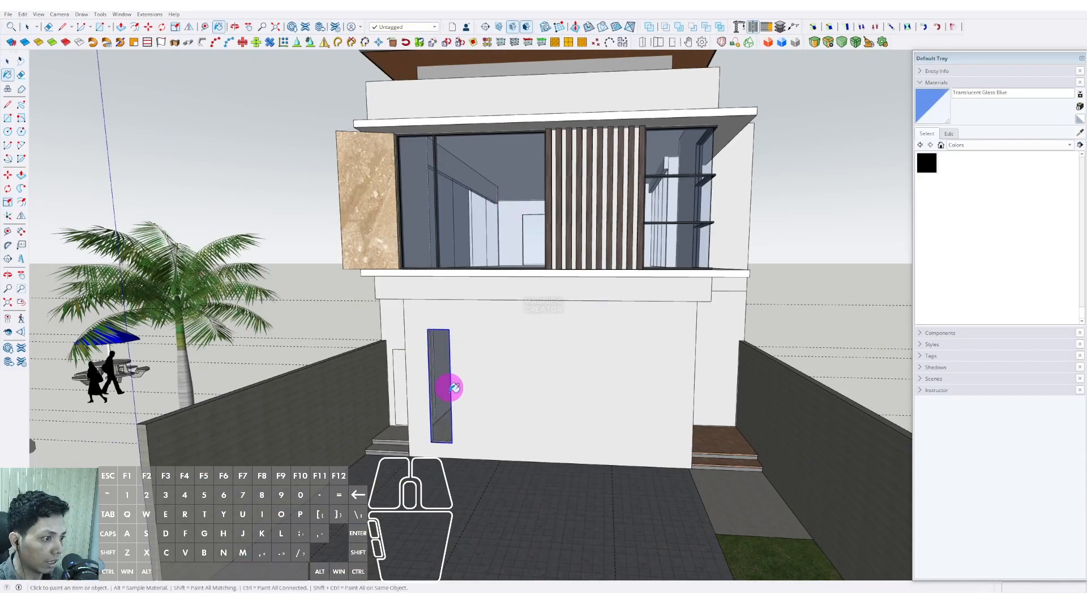
Move the narrow glass pane back from the wall face into the depth of its opening
{"action": "mouse_move", "coordinate": [447, 388]}
{"action": "middle_mouse_down"}
{"action": "mouse_move", "coordinate": [432, 438]}
{"action": "mouse_move", "coordinate": [445, 468]}
{"action": "mouse_move", "coordinate": [464, 419]}
{"action": "mouse_move", "coordinate": [427, 375]}
{"action": "mouse_move", "coordinate": [439, 309]}
{"action": "middle_mouse_up"}
{"action": "scroll", "coordinate": [435, 436], "scroll_direction": "up", "scroll_amount": 5}
{"action": "key", "text": "m"}
{"action": "left_click", "coordinate": [422, 456]}
{"action": "left_click", "coordinate": [426, 450], "text": "shift"}
{"action": "key", "text": "space"}
Draw a tall narrow rectangle on the front wall beside the first window, shift it sideways, and push it through to cut a second opening
{"action": "scroll", "coordinate": [439, 444], "scroll_direction": "down", "scroll_amount": 6}
{"action": "triple_click", "coordinate": [524, 318]}
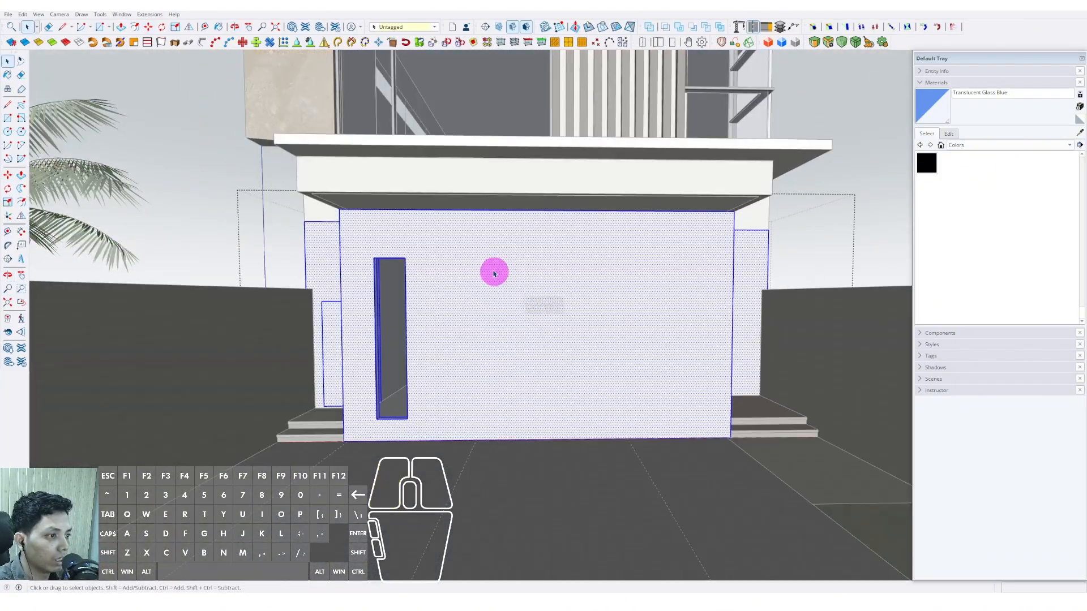
{"action": "left_click", "coordinate": [519, 417]}
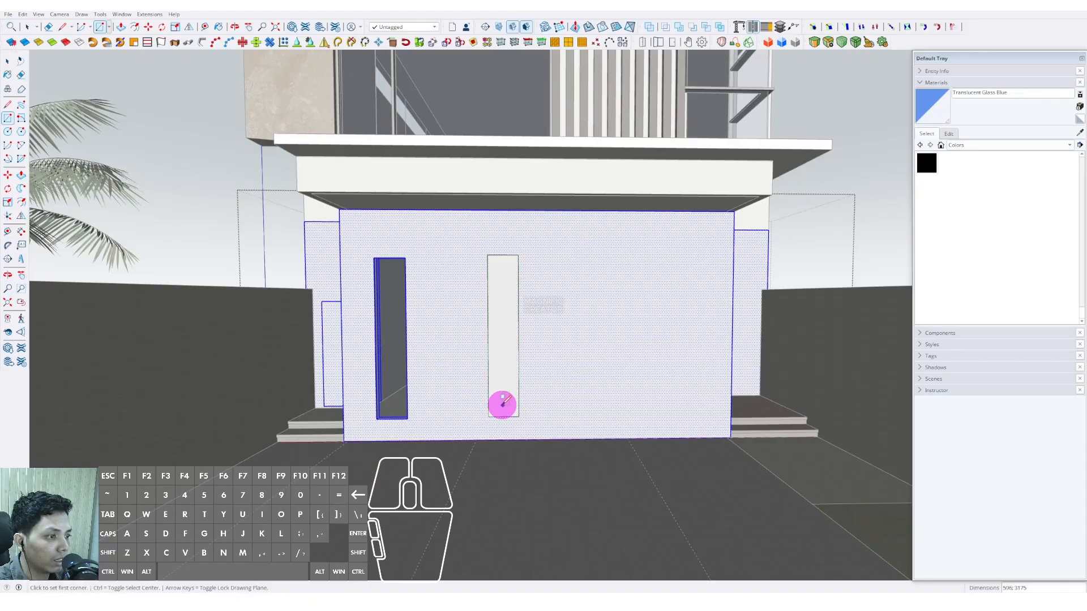
{"action": "key", "text": "space"}
{"action": "left_click", "coordinate": [499, 372]}
{"action": "scroll", "coordinate": [500, 373], "scroll_direction": "up", "scroll_amount": 3}
{"action": "mouse_move", "coordinate": [500, 373]}
{"action": "middle_mouse_down"}
{"action": "mouse_move", "coordinate": [558, 383]}
{"action": "mouse_move", "coordinate": [449, 444]}
{"action": "mouse_move", "coordinate": [533, 337]}
{"action": "mouse_move", "coordinate": [532, 350]}
{"action": "mouse_move", "coordinate": [536, 327]}
{"action": "mouse_move", "coordinate": [497, 260]}
{"action": "middle_mouse_up"}
{"action": "key", "text": "m"}
{"action": "left_click", "coordinate": [560, 345]}
{"action": "left_click", "coordinate": [527, 351]}
{"action": "key", "text": "v"}
{"action": "left_click", "coordinate": [490, 403]}
{"action": "left_click", "coordinate": [504, 388]}
{"action": "key", "text": "space"}
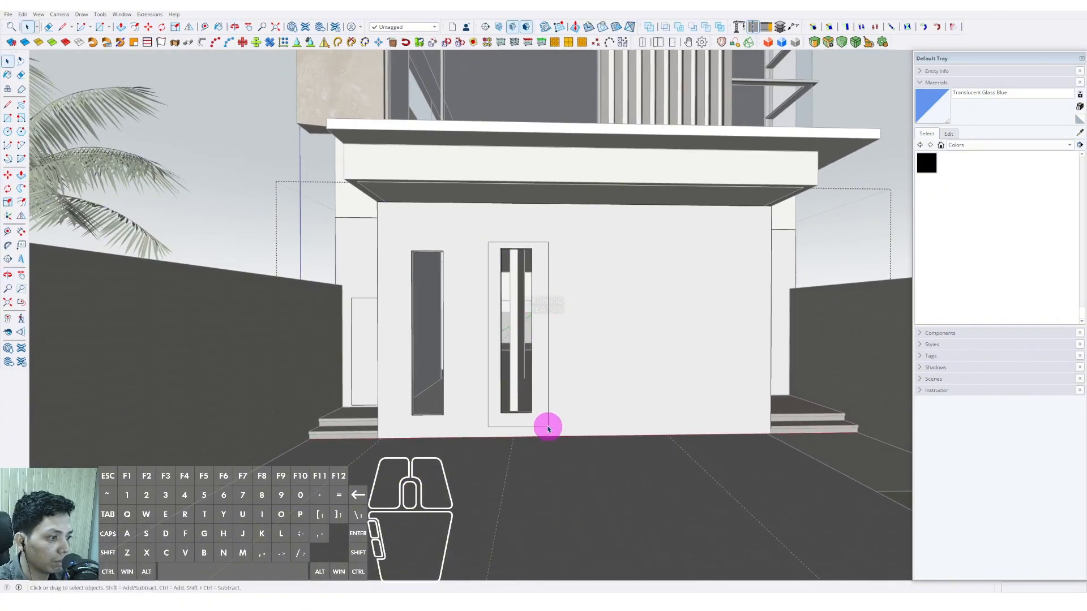
Select the second narrow opening and move it closer to the first window, and close the wall group
{"action": "left_click_drag", "start_coordinate": [548, 427], "coordinate": [548, 428]}
{"action": "scroll", "coordinate": [545, 423], "scroll_direction": "up", "scroll_amount": 3}
{"action": "left_click", "coordinate": [528, 415]}
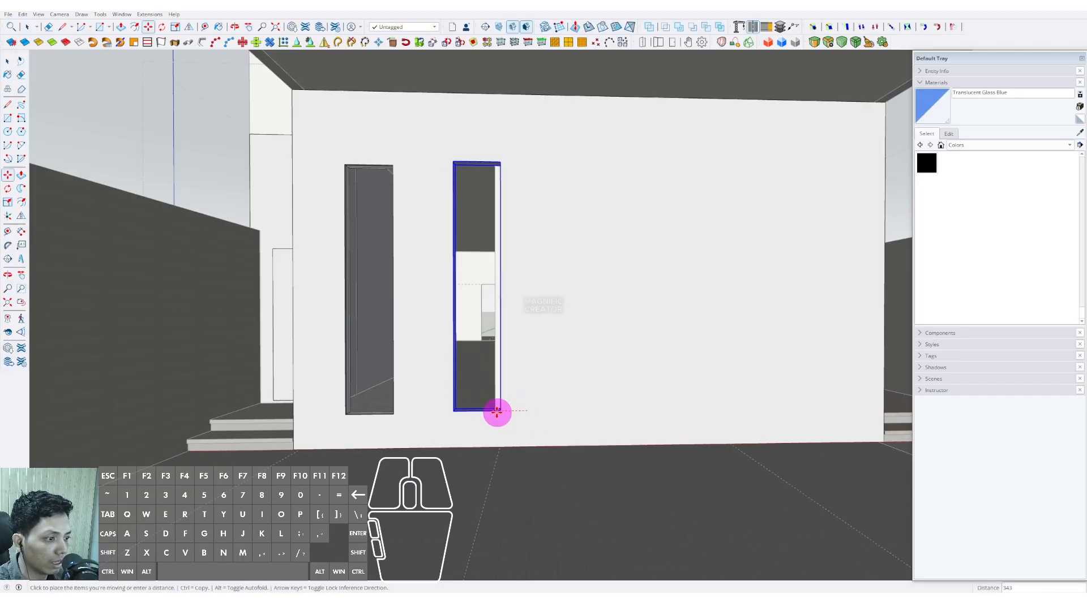
{"action": "left_click", "coordinate": [481, 413], "text": "shift"}
{"action": "key", "text": "space"}
{"action": "scroll", "coordinate": [481, 413], "scroll_direction": "down", "scroll_amount": 3}
{"action": "middle_click_drag", "start_coordinate": [481, 413], "coordinate": [409, 401]}
{"action": "scroll", "coordinate": [249, 227], "scroll_direction": "down", "scroll_amount": 3}
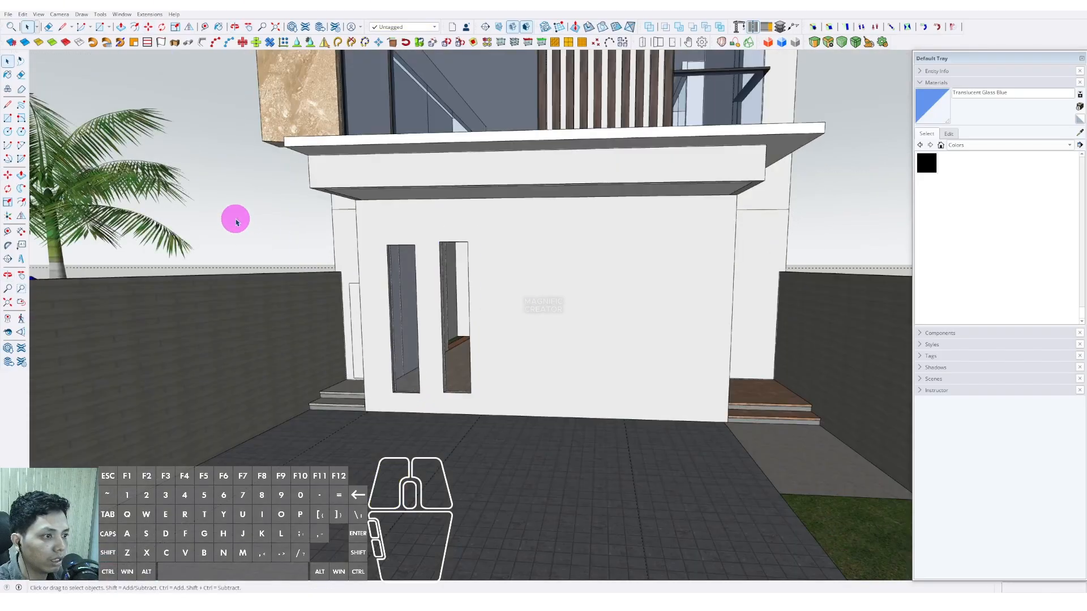
Open the first narrow glass pane and copy its bottom edge up to the top, dividing the pane into 3 equal parts
{"action": "scroll", "coordinate": [416, 329], "scroll_direction": "up", "scroll_amount": 3}
{"action": "left_click", "coordinate": [404, 342]}
{"action": "scroll", "coordinate": [404, 409], "scroll_direction": "up", "scroll_amount": 6}
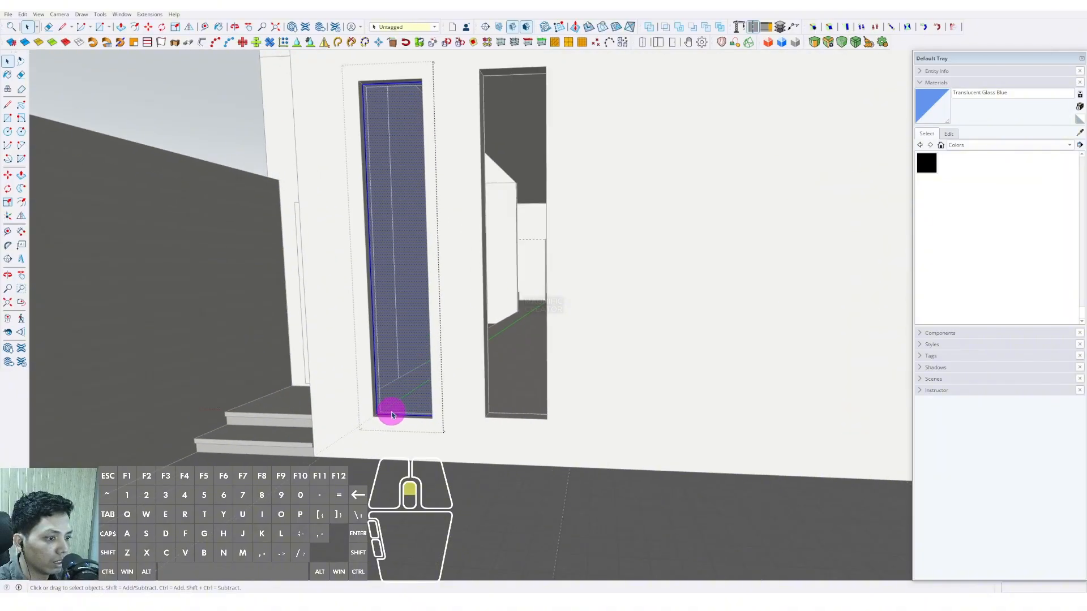
{"action": "middle_click_drag", "start_coordinate": [388, 427], "coordinate": [374, 426]}
{"action": "scroll", "coordinate": [371, 424], "scroll_direction": "up", "scroll_amount": 2}
{"action": "key", "text": "m"}
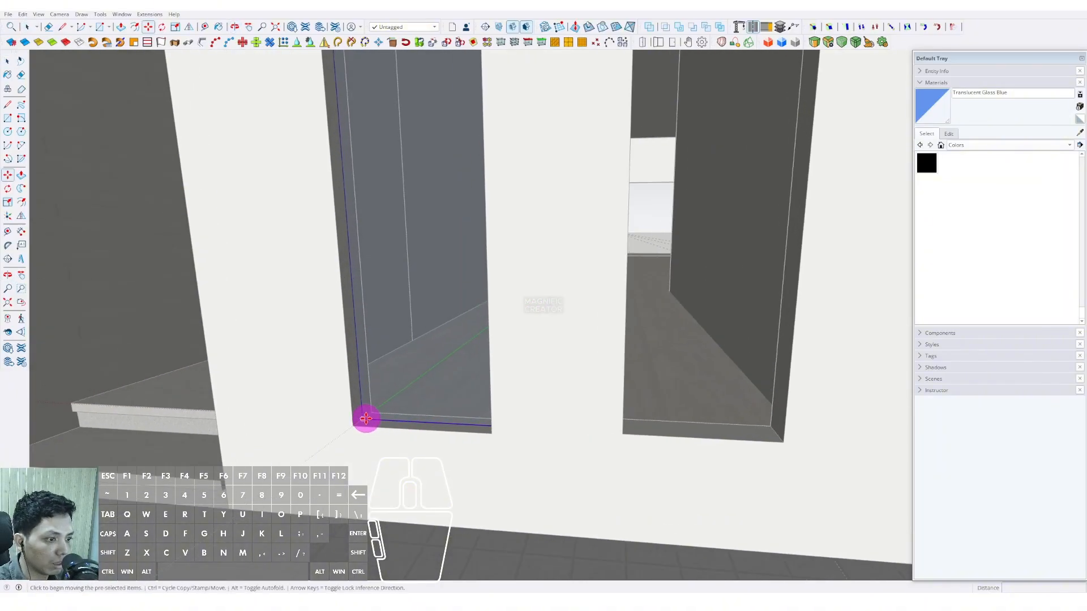
{"action": "key", "text": "ctrl"}
{"action": "left_click", "coordinate": [361, 420]}
{"action": "scroll", "coordinate": [346, 372], "scroll_direction": "down", "scroll_amount": 5}
{"action": "middle_click_drag", "start_coordinate": [342, 229], "coordinate": [353, 322], "text": "shift"}
{"action": "middle_click_drag", "start_coordinate": [344, 200], "coordinate": [361, 220], "text": "shift"}
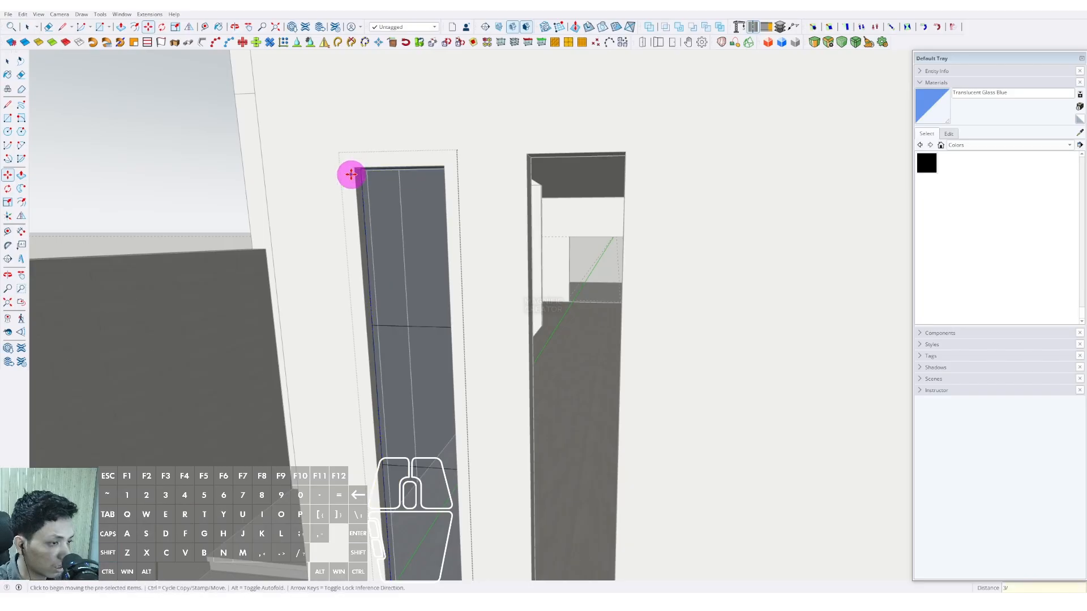
Copy the divided glass pane from the first narrow window into the second narrow opening
{"action": "key", "text": "space"}
{"action": "scroll", "coordinate": [277, 249], "scroll_direction": "down", "scroll_amount": 4}
{"action": "left_click", "coordinate": [183, 209]}
{"action": "left_click", "coordinate": [356, 335]}
{"action": "middle_click_drag", "start_coordinate": [362, 340], "coordinate": [433, 405]}
{"action": "scroll", "coordinate": [390, 441], "scroll_direction": "up", "scroll_amount": 4}
{"action": "mouse_move", "coordinate": [390, 442]}
{"action": "middle_mouse_down"}
{"action": "mouse_move", "coordinate": [400, 466]}
{"action": "mouse_move", "coordinate": [390, 463]}
{"action": "middle_mouse_up"}
{"action": "key", "text": "m"}
{"action": "left_click", "coordinate": [367, 432]}
{"action": "key", "text": "ctrl"}
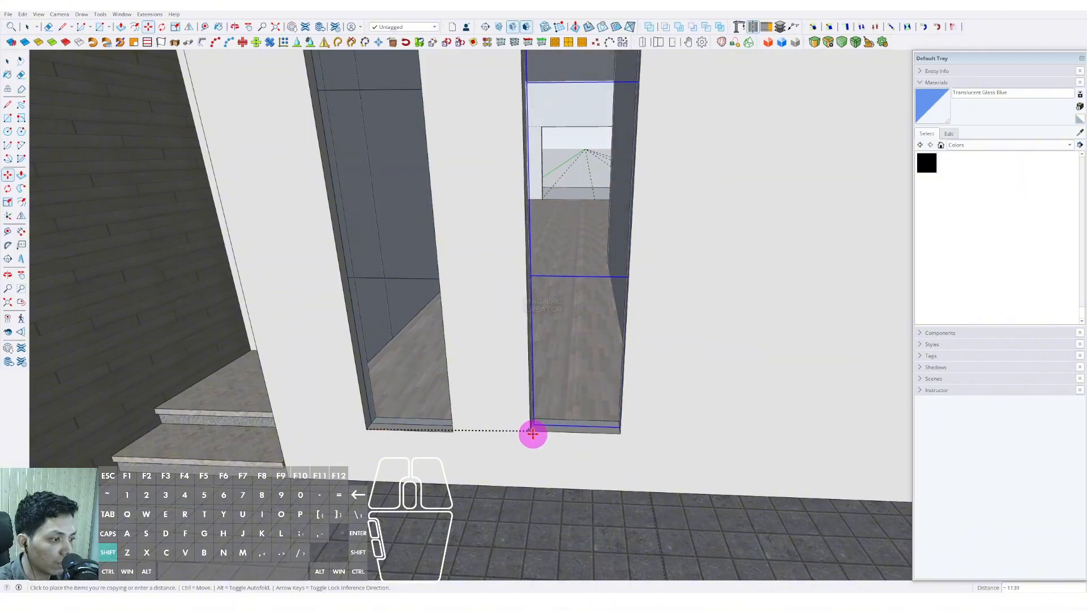
{"action": "left_click", "coordinate": [528, 434]}
Open the front wall group and align the second opening's top face with the top of the first window
{"action": "scroll", "coordinate": [515, 430], "scroll_direction": "down", "scroll_amount": 7}
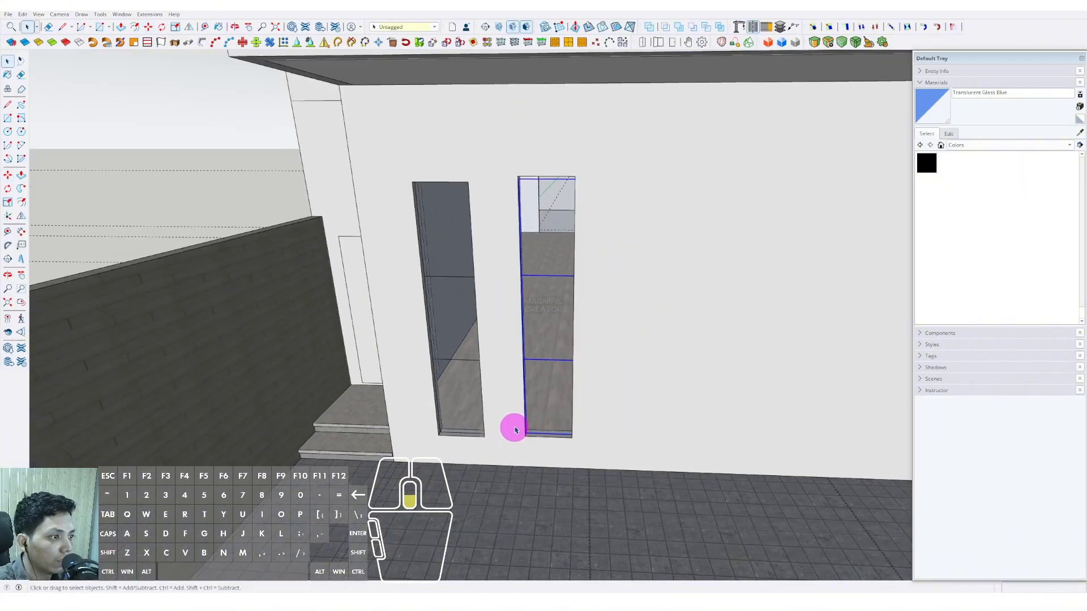
{"action": "middle_click_drag", "start_coordinate": [515, 430], "coordinate": [493, 316], "text": "shift"}
{"action": "scroll", "coordinate": [493, 315], "scroll_direction": "up", "scroll_amount": 6}
{"action": "key", "text": "space"}
{"action": "scroll", "coordinate": [499, 223], "scroll_direction": "up", "scroll_amount": 2}
{"action": "double_click", "coordinate": [509, 205]}
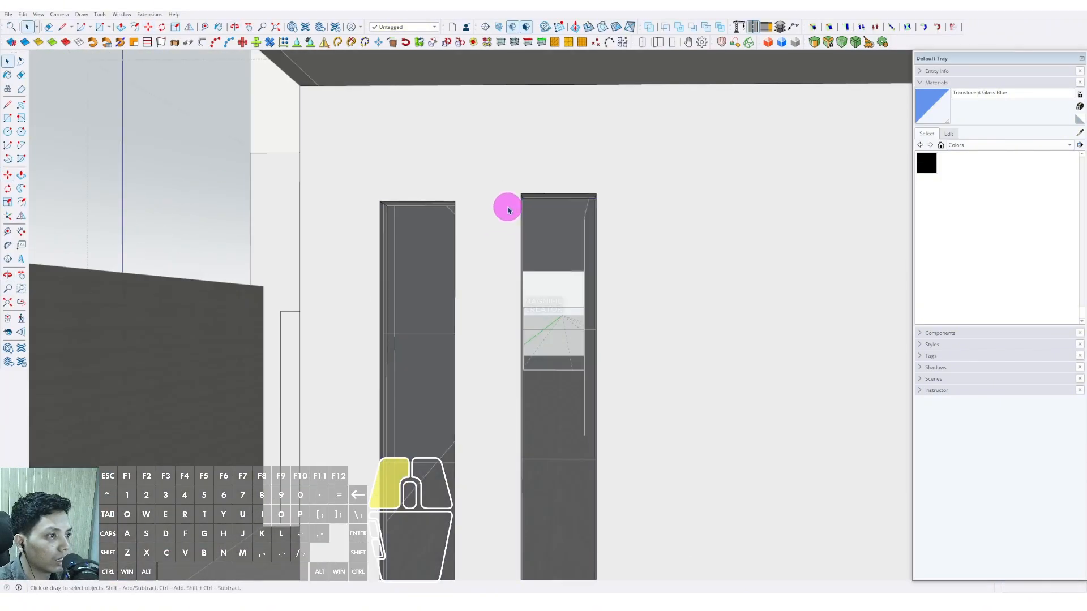
{"action": "left_click_drag", "start_coordinate": [498, 168], "coordinate": [647, 251]}
{"action": "scroll", "coordinate": [610, 222], "scroll_direction": "up", "scroll_amount": 2}
{"action": "key", "text": "v"}
{"action": "left_click", "coordinate": [593, 190]}
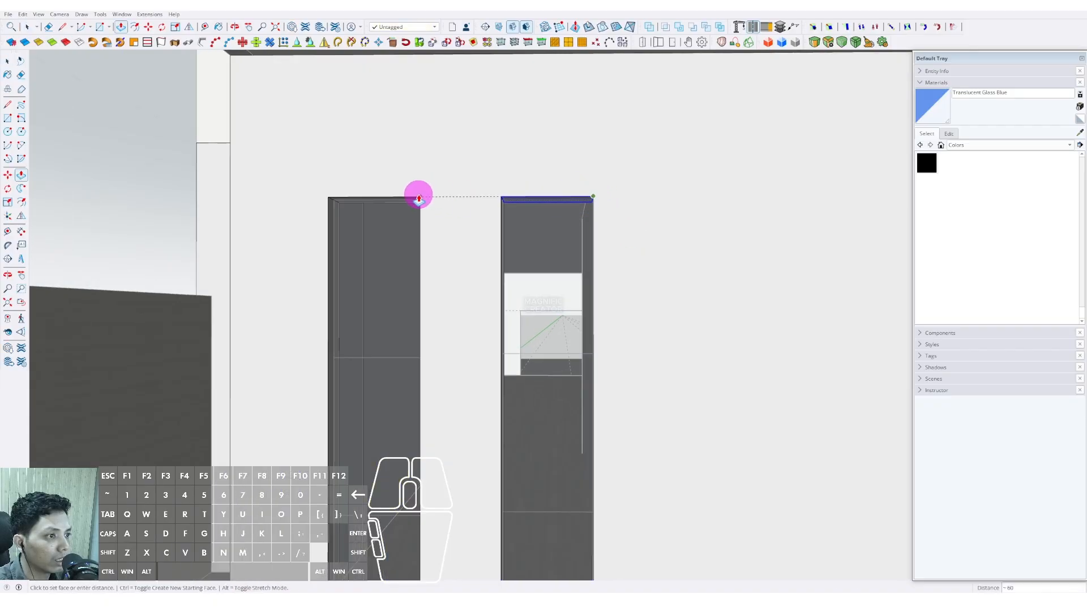
{"action": "left_click", "coordinate": [419, 198]}
Align the second opening's bottom face with the bottom of the first narrow window
{"action": "scroll", "coordinate": [470, 267], "scroll_direction": "down", "scroll_amount": 3}
{"action": "middle_click_drag", "start_coordinate": [470, 267], "coordinate": [498, 413]}
{"action": "scroll", "coordinate": [496, 398], "scroll_direction": "up", "scroll_amount": 3}
{"action": "key", "text": "space"}
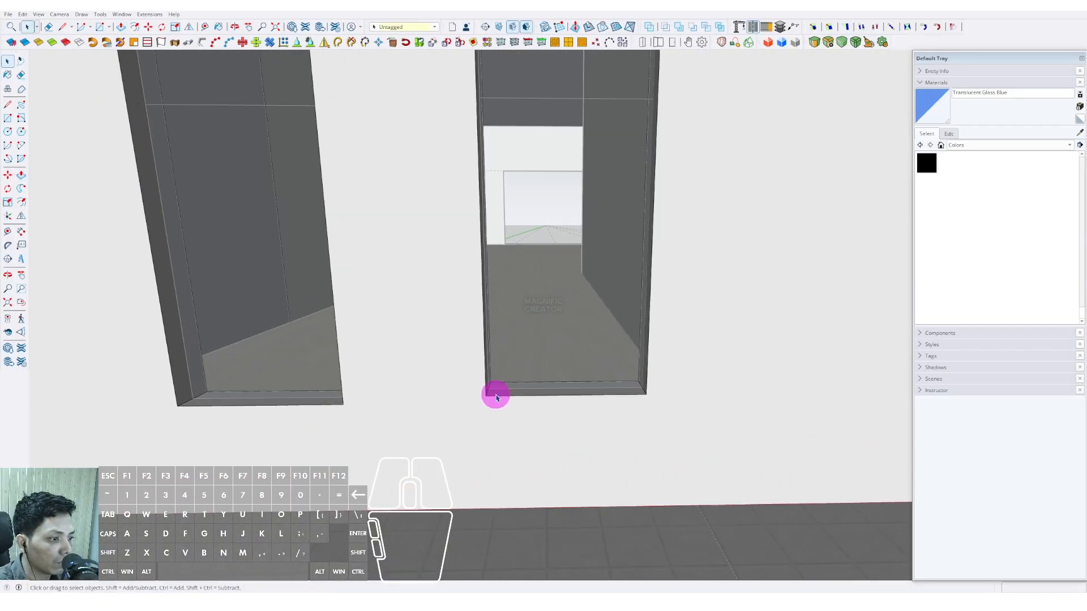
{"action": "left_click", "coordinate": [344, 410]}
{"action": "scroll", "coordinate": [485, 427], "scroll_direction": "down", "scroll_amount": 3}
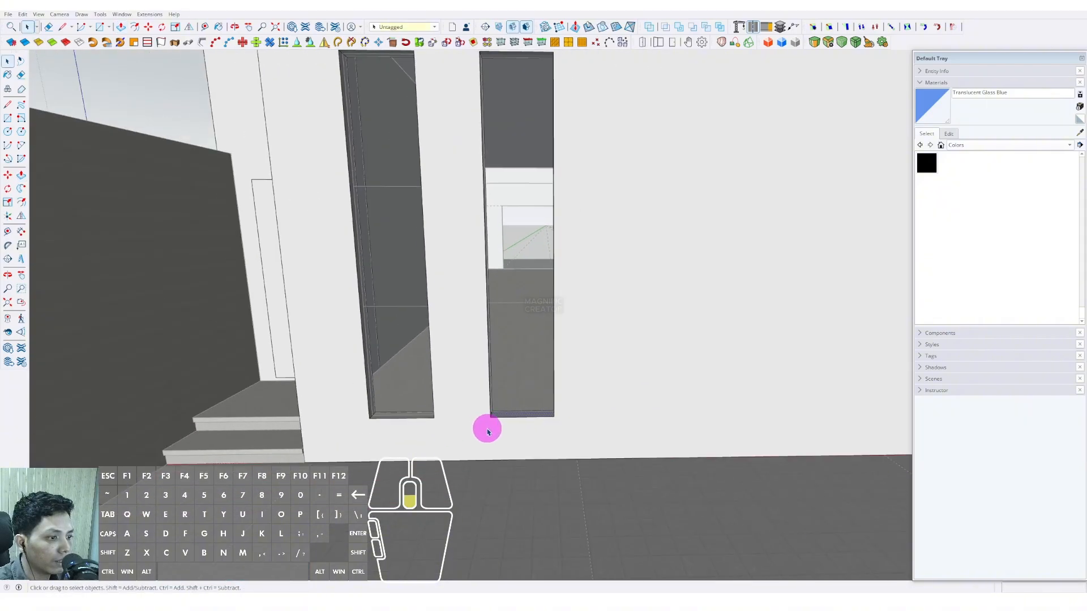
Close the wall group and move the second glass pane so its lower corner fits the opening
{"action": "mouse_move", "coordinate": [485, 427]}
{"action": "middle_mouse_down"}
{"action": "mouse_move", "coordinate": [204, 216]}
{"action": "mouse_move", "coordinate": [495, 410]}
{"action": "middle_mouse_up"}
{"action": "scroll", "coordinate": [495, 410], "scroll_direction": "up", "scroll_amount": 4}
{"action": "key", "text": "space"}
{"action": "scroll", "coordinate": [407, 404], "scroll_direction": "up", "scroll_amount": 3}
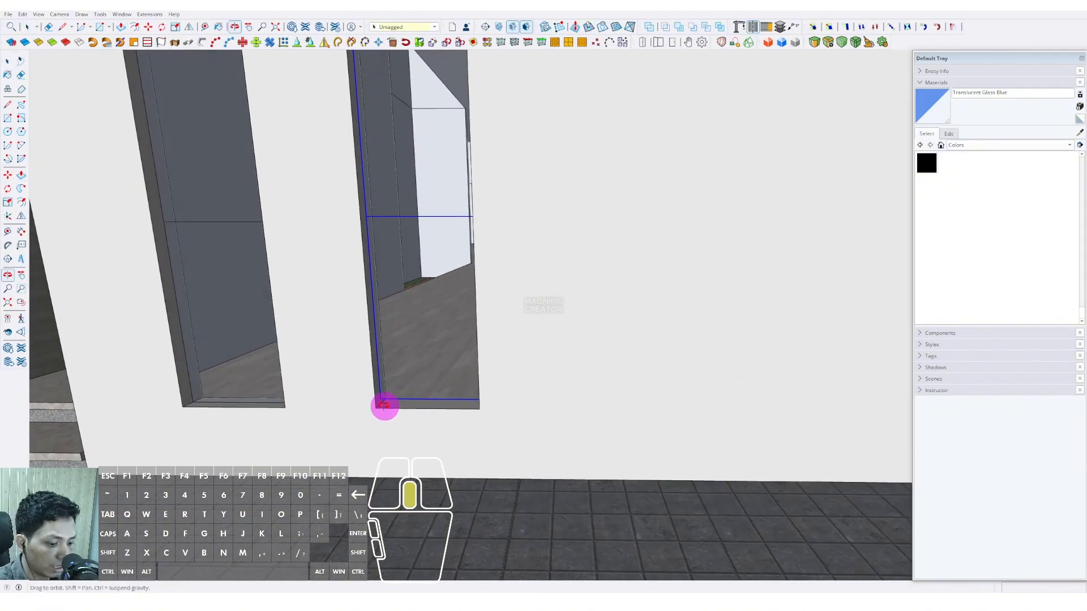
{"action": "key", "text": "m"}
{"action": "left_click", "coordinate": [373, 402]}
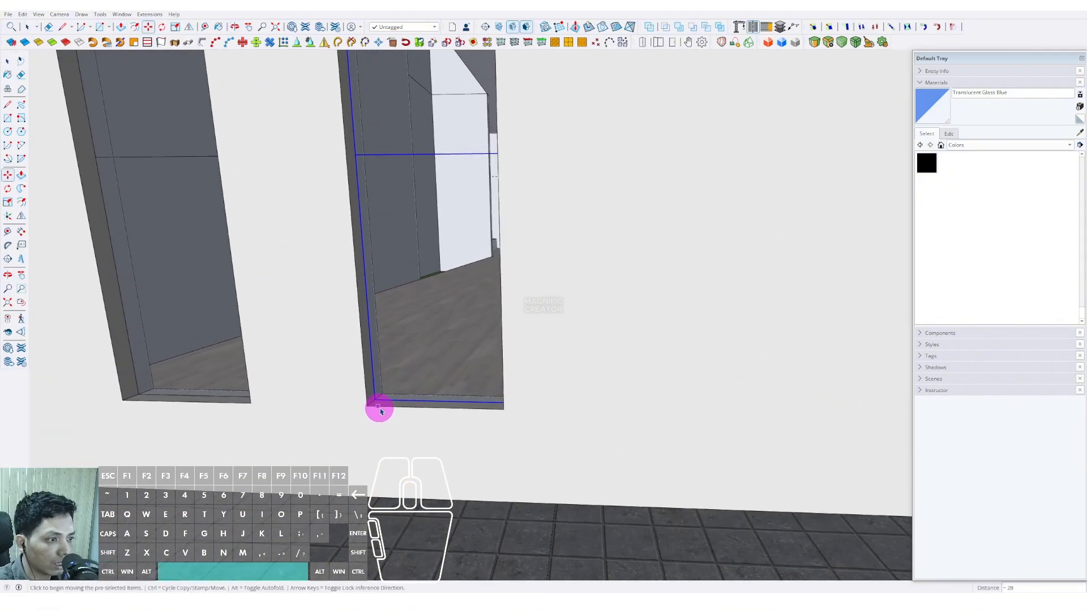
{"action": "scroll", "coordinate": [376, 407], "scroll_direction": "down", "scroll_amount": 6}
{"action": "key", "text": "space"}
{"action": "scroll", "coordinate": [544, 284], "scroll_direction": "down", "scroll_amount": 2}
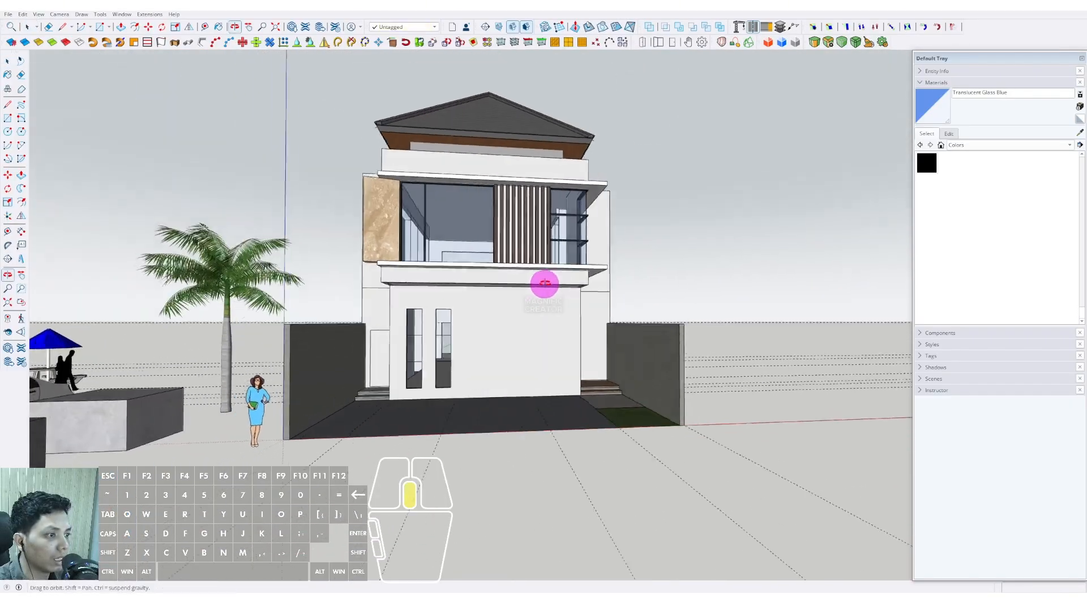
Draw a large rectangle on the front wall from the second narrow window to the wall corner and stretch it down to the ground
{"action": "scroll", "coordinate": [504, 341], "scroll_direction": "up", "scroll_amount": 3}
{"action": "scroll", "coordinate": [438, 412], "scroll_direction": "up", "scroll_amount": 3}
{"action": "key", "text": "r"}
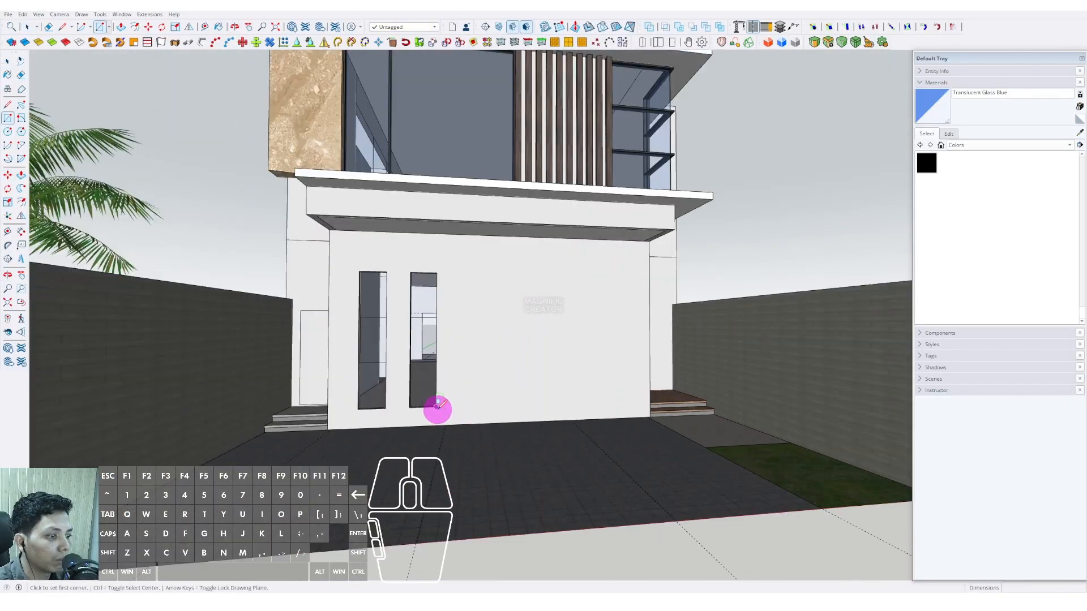
{"action": "scroll", "coordinate": [651, 276], "scroll_direction": "up", "scroll_amount": 1}
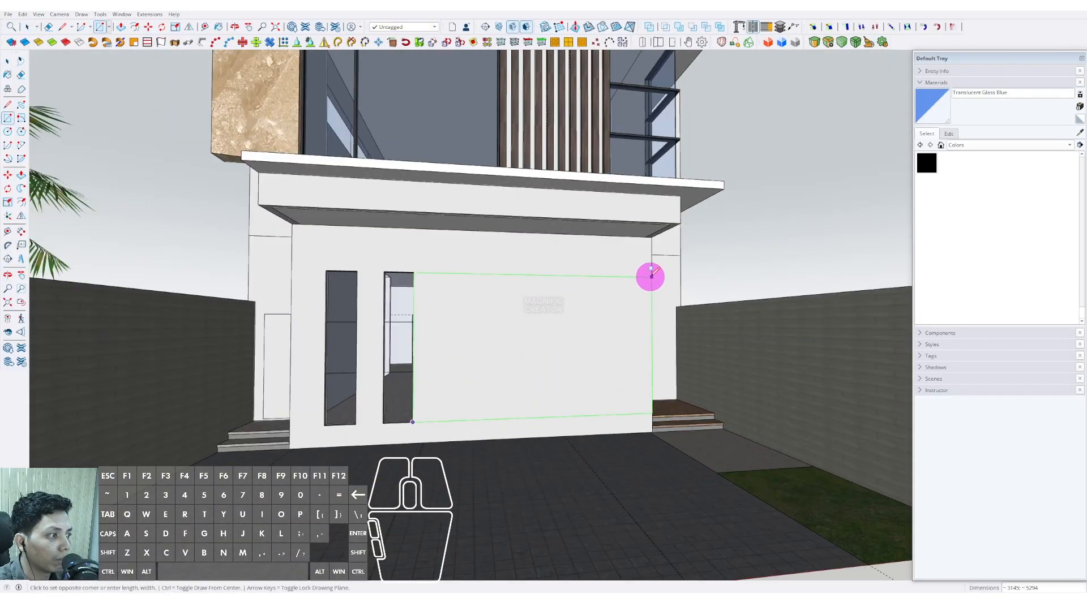
{"action": "left_click", "coordinate": [654, 236]}
{"action": "scroll", "coordinate": [516, 347], "scroll_direction": "down", "scroll_amount": 2}
{"action": "key", "text": "s"}
{"action": "scroll", "coordinate": [539, 432], "scroll_direction": "up", "scroll_amount": 2}
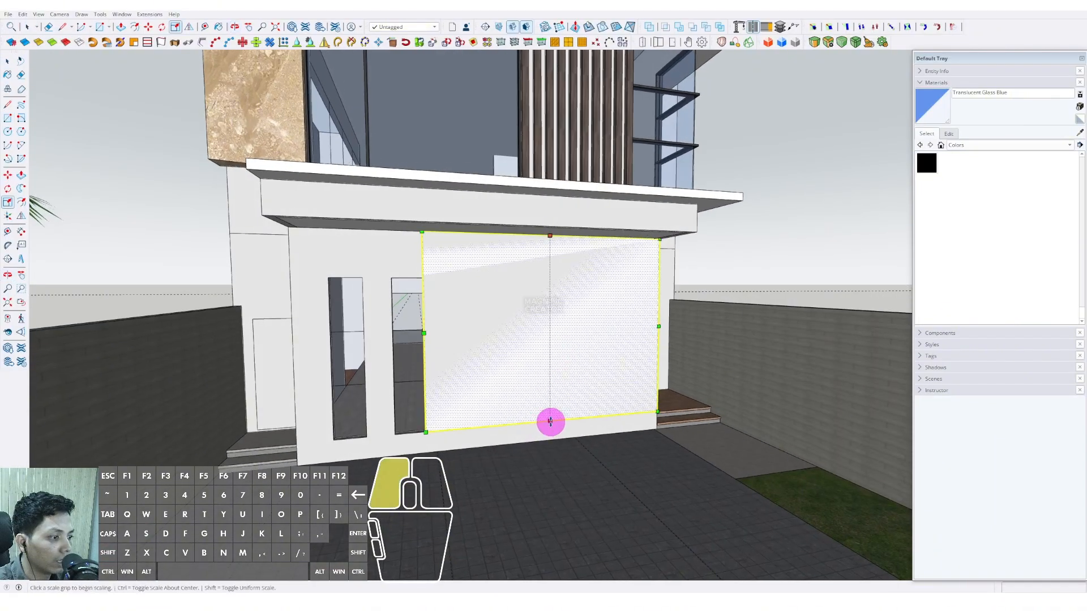
Extrude the large front wall panel 60 mm and make it a group
{"action": "key", "text": "p"}
{"action": "middle_click_drag", "start_coordinate": [545, 429], "coordinate": [565, 390]}
{"action": "scroll", "coordinate": [565, 390], "scroll_direction": "up", "scroll_amount": 2}
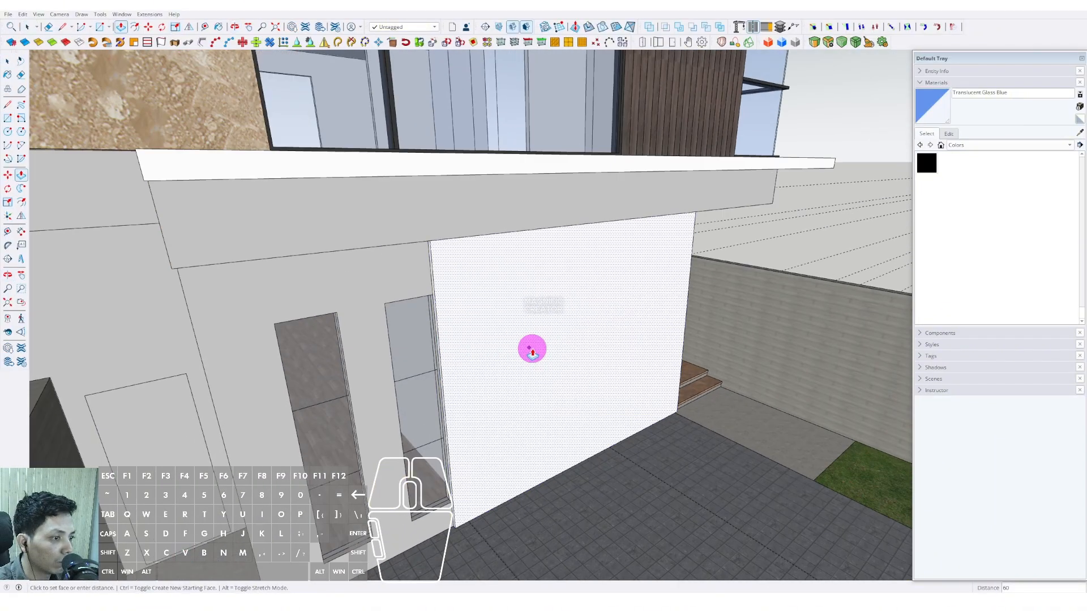
{"action": "double_click", "coordinate": [521, 339]}
{"action": "right_click", "coordinate": [521, 338]}
{"action": "left_click", "coordinate": [552, 416]}
Sample Material3 from the dark textured sample block and paint the front wall panel with it
{"action": "scroll", "coordinate": [548, 410], "scroll_direction": "down", "scroll_amount": 2}
{"action": "middle_click_drag", "start_coordinate": [544, 408], "coordinate": [621, 391]}
{"action": "scroll", "coordinate": [470, 331], "scroll_direction": "down", "scroll_amount": 4}
{"action": "scroll", "coordinate": [640, 286], "scroll_direction": "down", "scroll_amount": 4}
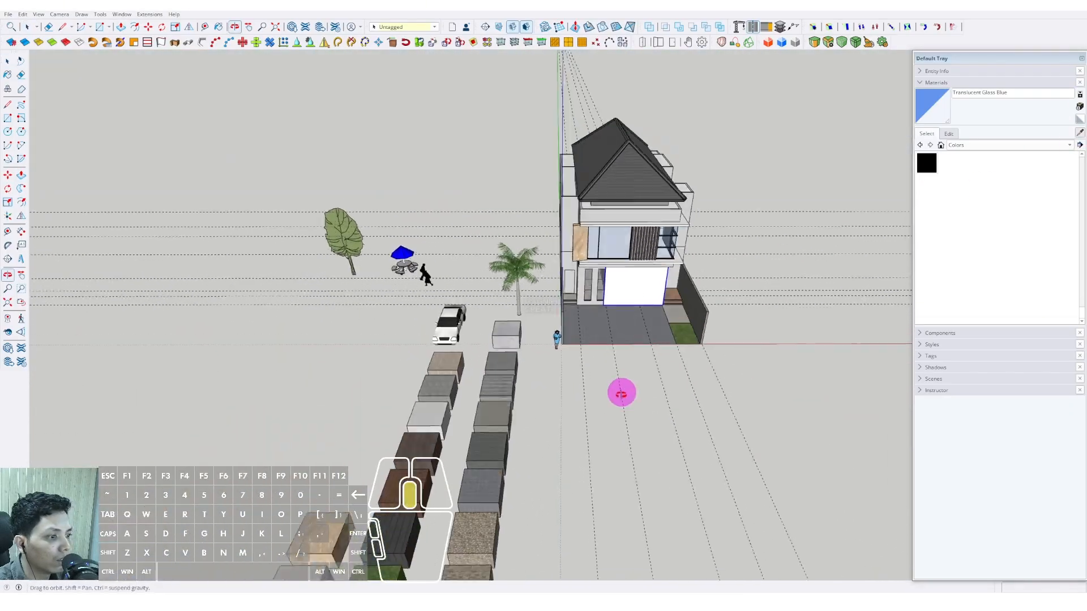
{"action": "scroll", "coordinate": [484, 418], "scroll_direction": "up", "scroll_amount": 3}
{"action": "middle_click_drag", "start_coordinate": [483, 427], "coordinate": [520, 385], "text": "shift"}
{"action": "scroll", "coordinate": [546, 505], "scroll_direction": "up", "scroll_amount": 1}
{"action": "mouse_move", "coordinate": [545, 504]}
{"action": "middle_mouse_down", "text": "shift"}
{"action": "mouse_move", "coordinate": [553, 362]}
{"action": "mouse_move", "coordinate": [552, 392]}
{"action": "middle_mouse_up", "text": "shift"}
{"action": "key", "text": "b"}
{"action": "left_click", "coordinate": [560, 344], "text": "alt"}
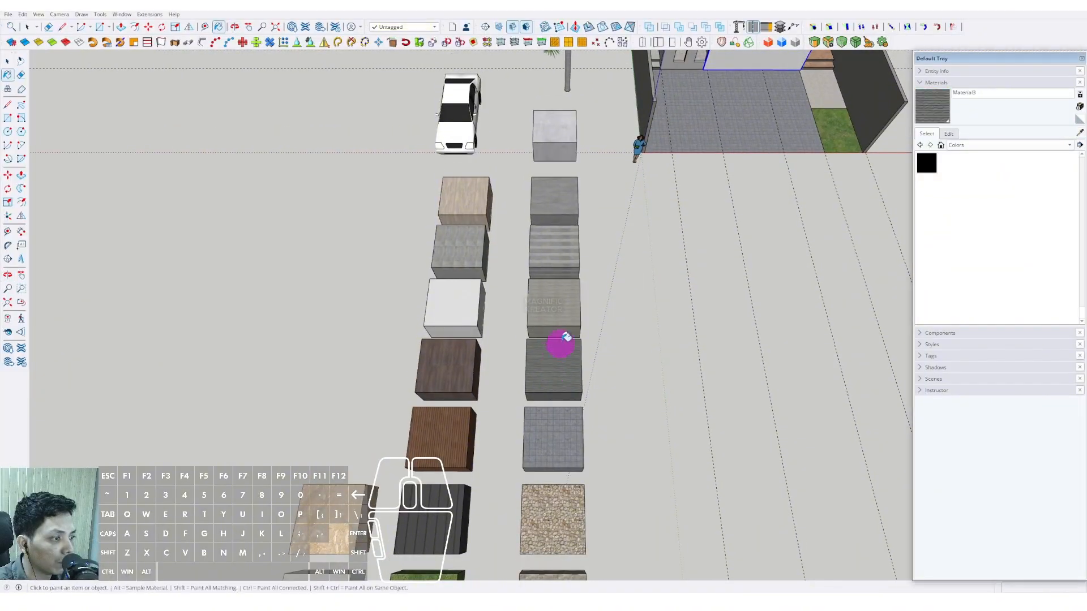
{"action": "mouse_move", "coordinate": [561, 344]}
{"action": "middle_mouse_down"}
{"action": "mouse_move", "coordinate": [554, 249]}
{"action": "mouse_move", "coordinate": [540, 380]}
{"action": "mouse_move", "coordinate": [541, 279]}
{"action": "mouse_move", "coordinate": [594, 279]}
{"action": "mouse_move", "coordinate": [517, 392]}
{"action": "mouse_move", "coordinate": [555, 327]}
{"action": "mouse_move", "coordinate": [621, 334]}
{"action": "middle_mouse_up"}
{"action": "scroll", "coordinate": [553, 277], "scroll_direction": "up", "scroll_amount": 2}
{"action": "left_click", "coordinate": [553, 281]}
Draw a thin rectangle above the wooden side door across to the boundary wall side and extrude it forward as a canopy slab
{"action": "scroll", "coordinate": [579, 330], "scroll_direction": "up", "scroll_amount": 3}
{"action": "scroll", "coordinate": [621, 334], "scroll_direction": "up", "scroll_amount": 5}
{"action": "key", "text": "r"}
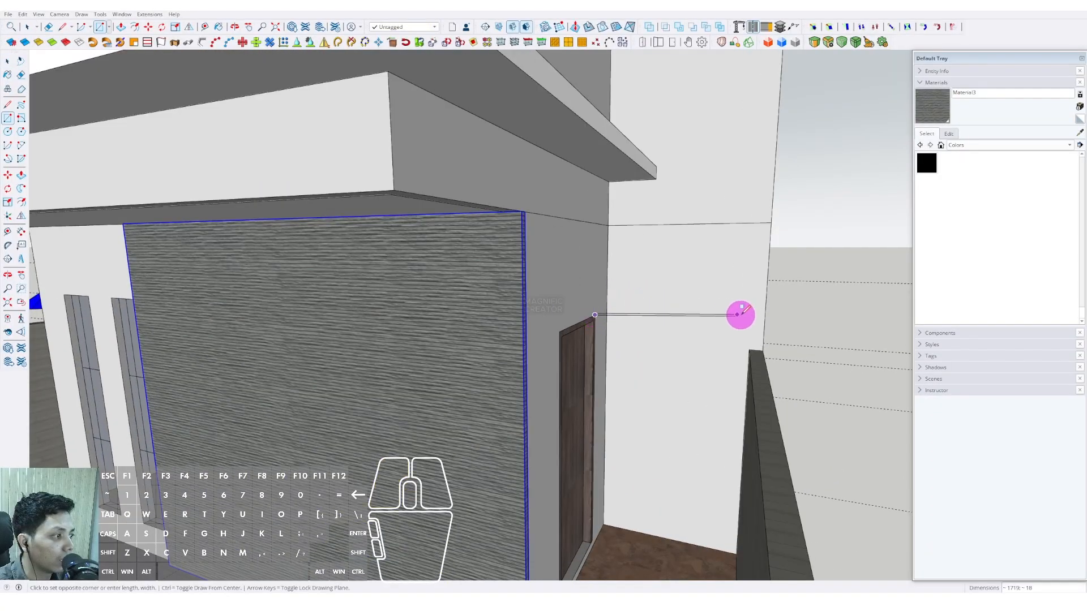
{"action": "left_click", "coordinate": [598, 313]}
{"action": "middle_click_drag", "start_coordinate": [598, 313], "coordinate": [536, 313]}
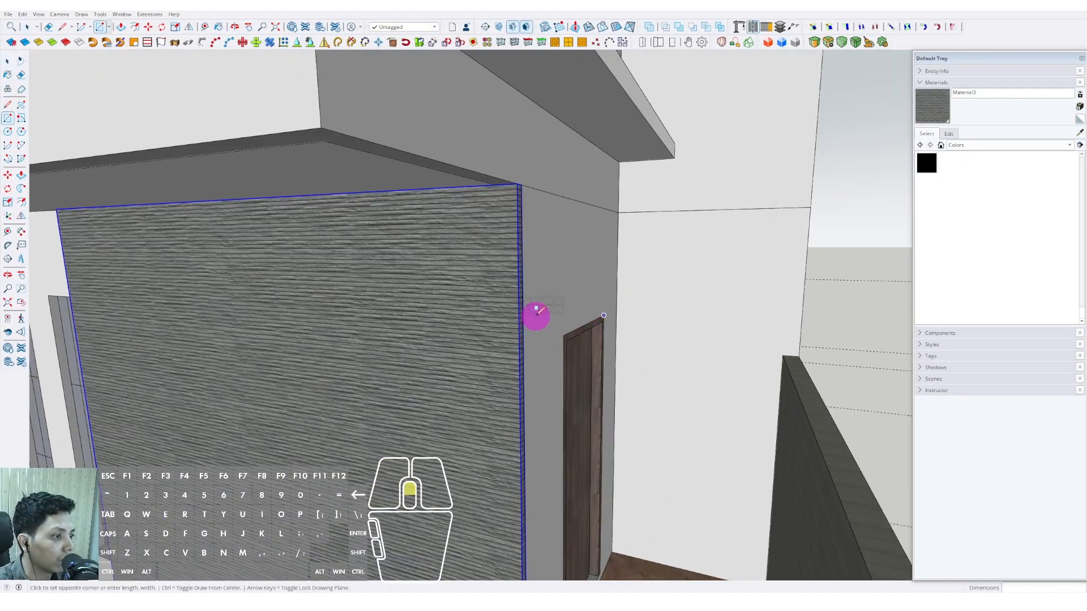
{"action": "middle_click_drag", "start_coordinate": [577, 346], "coordinate": [746, 295]}
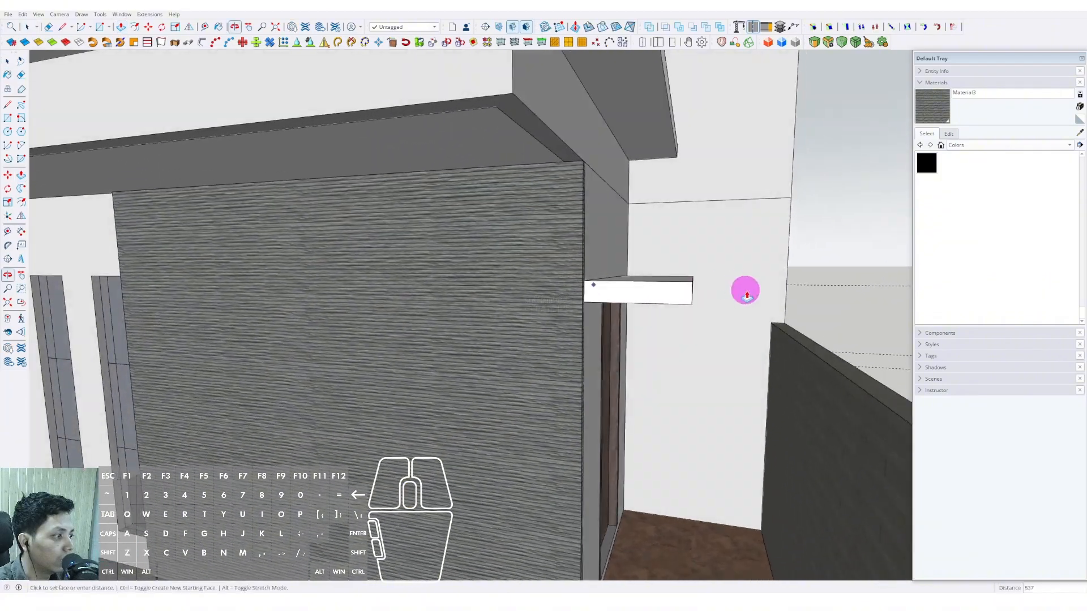
{"action": "left_click", "coordinate": [797, 356]}
{"action": "scroll", "coordinate": [745, 347], "scroll_direction": "down", "scroll_amount": 4}
{"action": "middle_click_drag", "start_coordinate": [571, 337], "coordinate": [730, 329]}
{"action": "scroll", "coordinate": [731, 328], "scroll_direction": "down", "scroll_amount": 4}
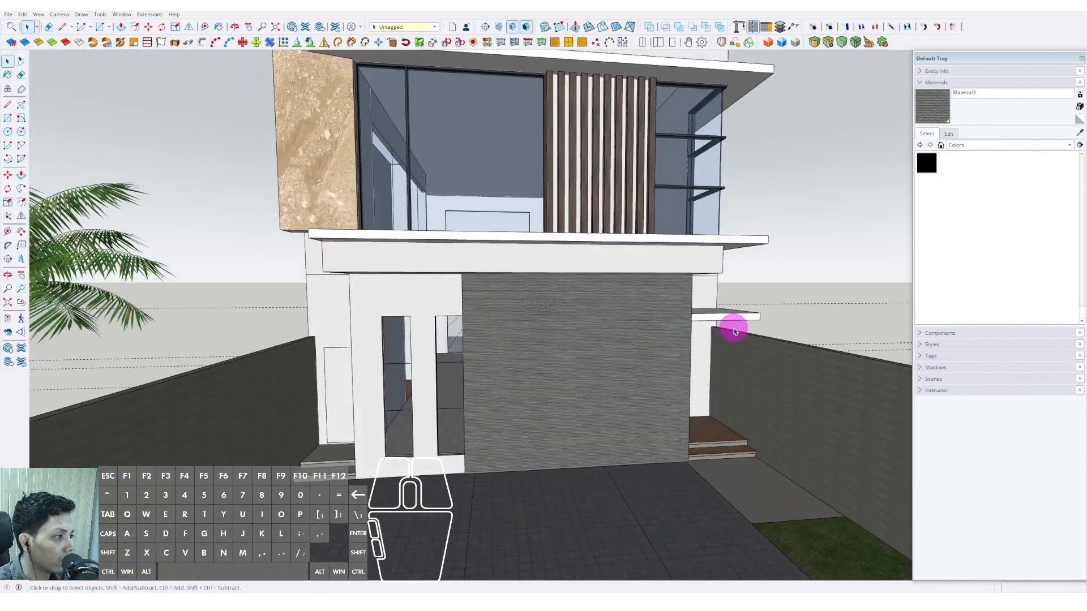
Extend the canopy slab's front face further forward and make the whole slab a group
{"action": "scroll", "coordinate": [728, 325], "scroll_direction": "up", "scroll_amount": 2}
{"action": "key", "text": "space"}
{"action": "left_click", "coordinate": [723, 317]}
{"action": "scroll", "coordinate": [772, 410], "scroll_direction": "down", "scroll_amount": 4}
{"action": "middle_click_drag", "start_coordinate": [773, 410], "coordinate": [628, 396], "text": "shift"}
{"action": "left_click", "coordinate": [740, 494]}
{"action": "key", "text": "space"}
{"action": "scroll", "coordinate": [734, 354], "scroll_direction": "down", "scroll_amount": 2}
{"action": "triple_click", "coordinate": [715, 331]}
{"action": "right_click", "coordinate": [715, 331]}
{"action": "left_click", "coordinate": [737, 409]}
{"action": "scroll", "coordinate": [674, 381], "scroll_direction": "down", "scroll_amount": 2}
{"action": "scroll", "coordinate": [683, 364], "scroll_direction": "down", "scroll_amount": 3}
Copy the canopy slab about 9425 mm across to the opposite side of the house
{"action": "scroll", "coordinate": [691, 364], "scroll_direction": "up", "scroll_amount": 3}
{"action": "scroll", "coordinate": [692, 366], "scroll_direction": "up", "scroll_amount": 2}
{"action": "key", "text": "m"}
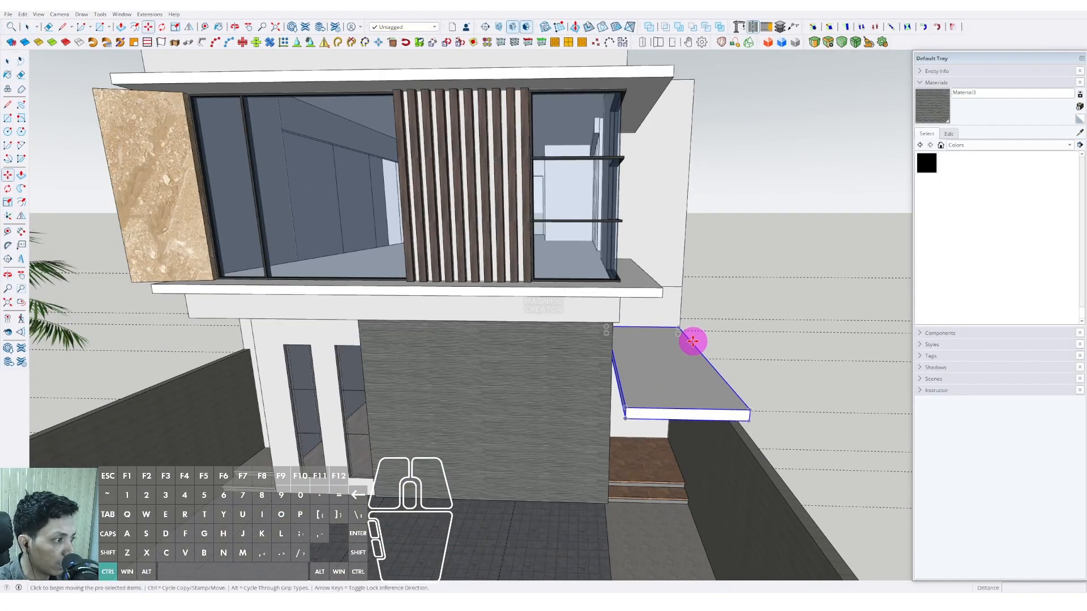
{"action": "key", "text": "ctrl"}
{"action": "left_click", "coordinate": [678, 333]}
{"action": "scroll", "coordinate": [710, 344], "scroll_direction": "down", "scroll_amount": 4}
{"action": "middle_click_drag", "start_coordinate": [715, 345], "coordinate": [906, 328], "text": "shift"}
{"action": "scroll", "coordinate": [592, 313], "scroll_direction": "up", "scroll_amount": 3}
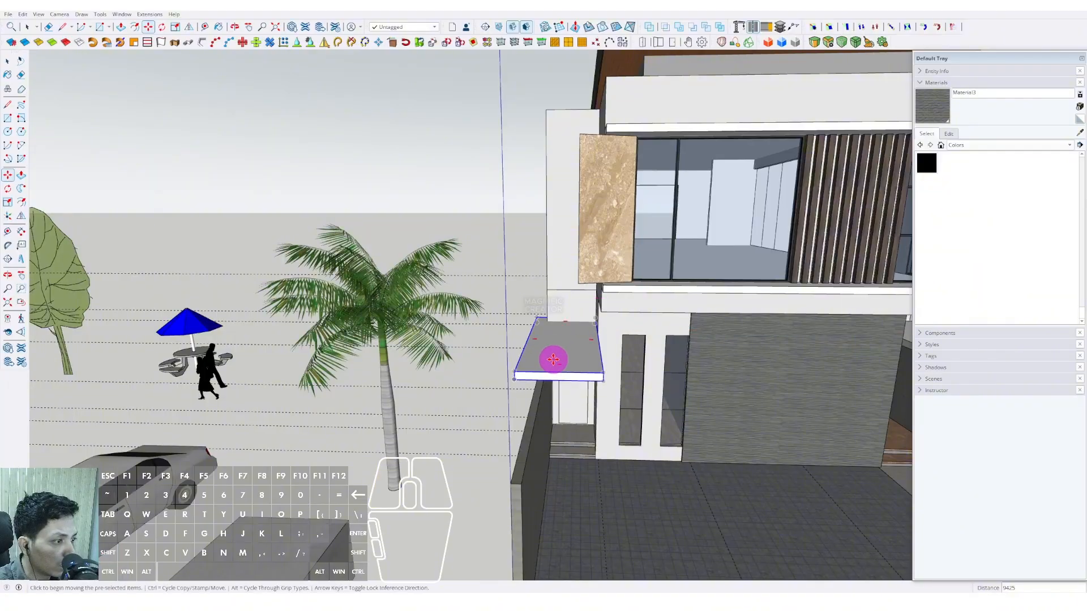
Open the copied canopy slab and adjust its outer side face to fit the passage along the boundary wall
{"action": "middle_click_drag", "start_coordinate": [553, 360], "coordinate": [573, 345]}
{"action": "key", "text": "space"}
{"action": "triple_click", "coordinate": [555, 342]}
{"action": "left_click_drag", "start_coordinate": [488, 286], "coordinate": [528, 341]}
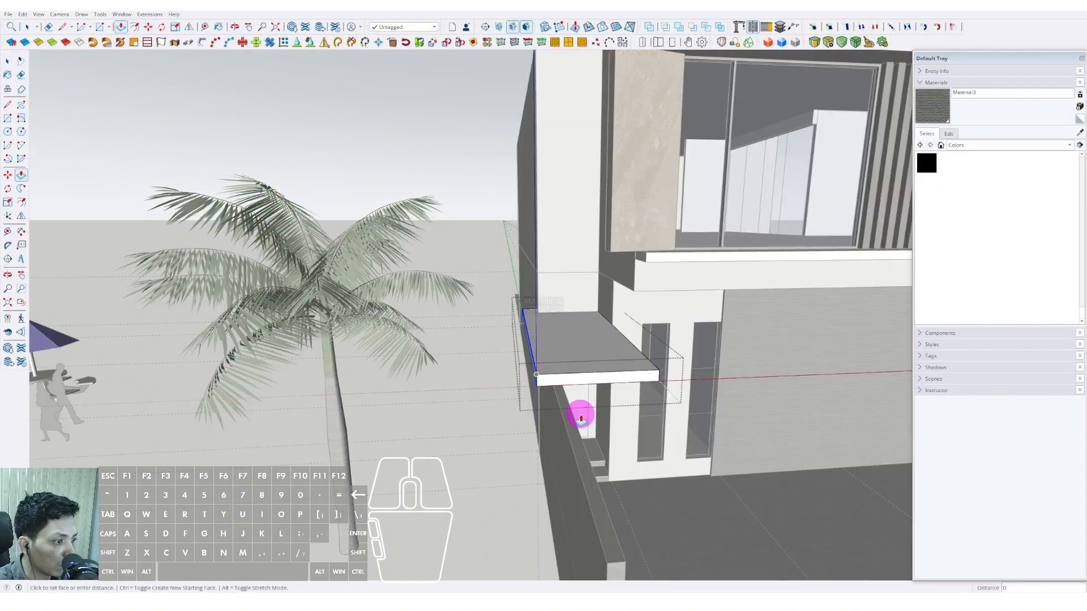
{"action": "scroll", "coordinate": [573, 416], "scroll_direction": "down", "scroll_amount": 4}
{"action": "key", "text": "space"}
{"action": "left_click", "coordinate": [456, 249]}
Push the copied canopy slab's front face back about 1790 mm and close its group
{"action": "middle_click_drag", "start_coordinate": [456, 252], "coordinate": [444, 368]}
{"action": "scroll", "coordinate": [447, 352], "scroll_direction": "up", "scroll_amount": 4}
{"action": "double_click", "coordinate": [441, 367]}
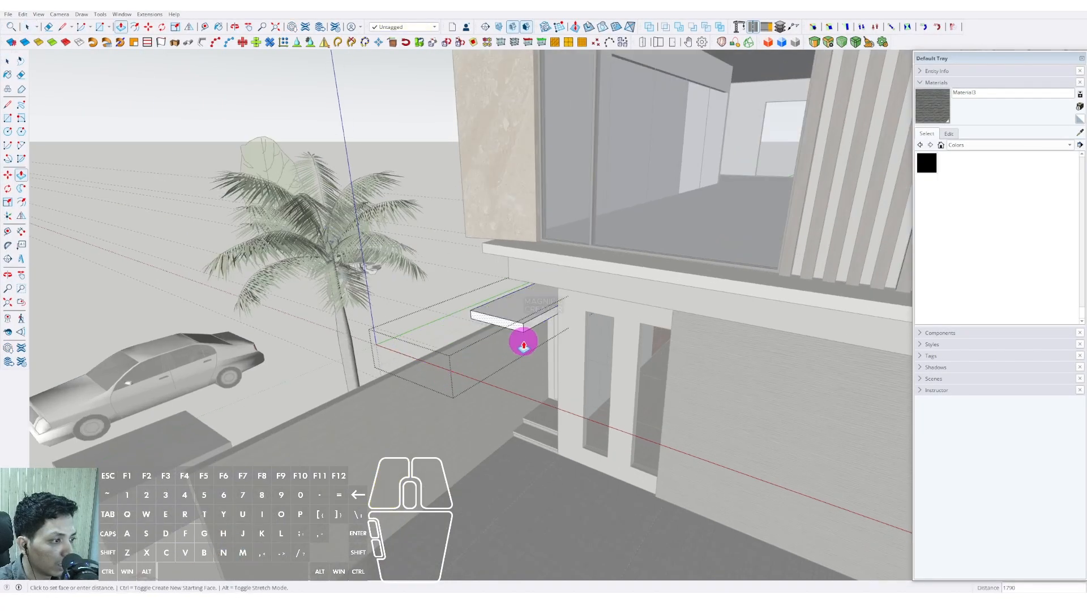
{"action": "key", "text": "space"}
{"action": "left_click", "coordinate": [481, 314]}
Draw a rectangle on the end wall of the grass-side entrance passage, from the floor corner up to the canopy underside
{"action": "scroll", "coordinate": [481, 314], "scroll_direction": "down", "scroll_amount": 2}
{"action": "middle_click_drag", "start_coordinate": [481, 314], "coordinate": [620, 322]}
{"action": "scroll", "coordinate": [653, 291], "scroll_direction": "down", "scroll_amount": 3}
{"action": "scroll", "coordinate": [589, 385], "scroll_direction": "down", "scroll_amount": 5}
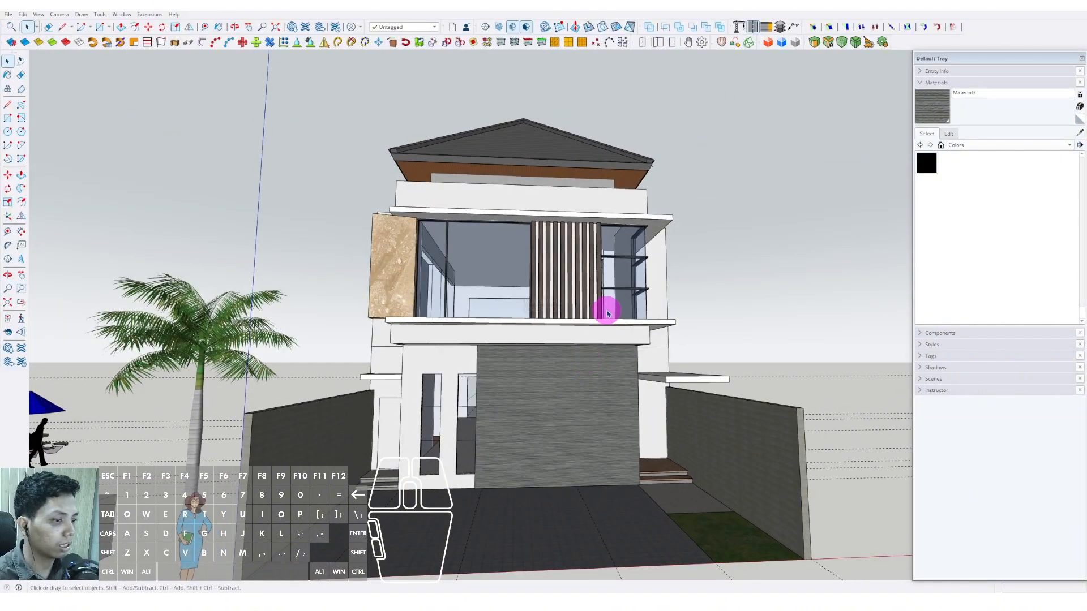
{"action": "middle_click_drag", "start_coordinate": [561, 318], "coordinate": [606, 406]}
{"action": "scroll", "coordinate": [456, 376], "scroll_direction": "down", "scroll_amount": 2}
{"action": "scroll", "coordinate": [660, 369], "scroll_direction": "up", "scroll_amount": 8}
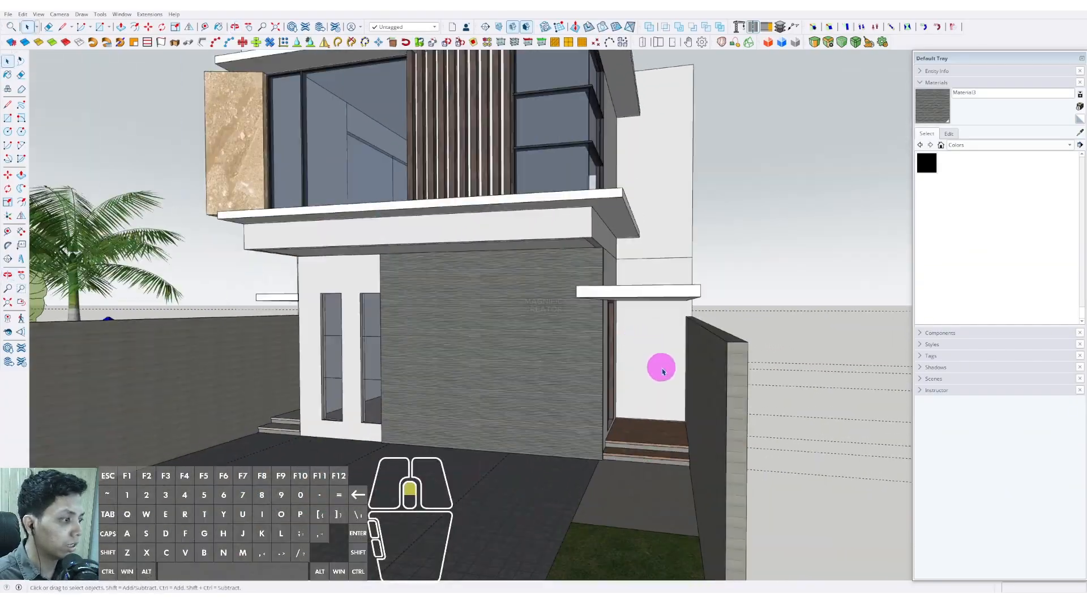
{"action": "key", "text": "r"}
{"action": "scroll", "coordinate": [587, 353], "scroll_direction": "up", "scroll_amount": 2}
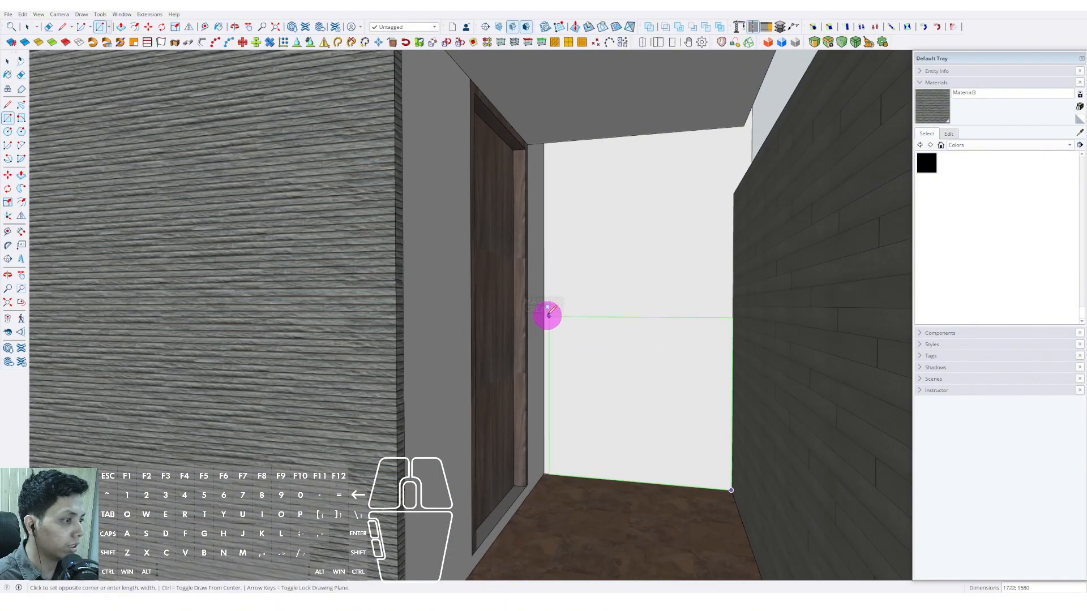
{"action": "scroll", "coordinate": [546, 308], "scroll_direction": "down", "scroll_amount": 3, "text": "shift"}
{"action": "middle_click_drag", "start_coordinate": [545, 277], "coordinate": [549, 320], "text": "shift"}
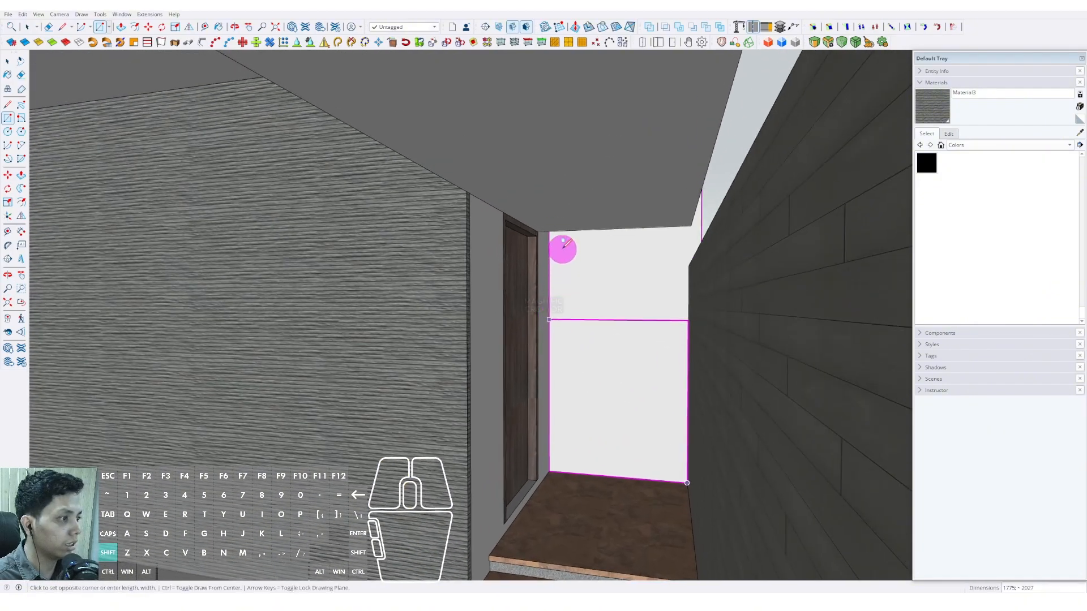
{"action": "left_click", "coordinate": [534, 224]}
{"action": "key", "text": "space"}
Open the canopy slab over the grass-side passage, align its outer side face with the adjoining wall end, and close its group
{"action": "scroll", "coordinate": [650, 243], "scroll_direction": "down", "scroll_amount": 5}
{"action": "middle_click_drag", "start_coordinate": [616, 259], "coordinate": [369, 390]}
{"action": "scroll", "coordinate": [483, 284], "scroll_direction": "up", "scroll_amount": 2}
{"action": "double_click", "coordinate": [483, 284]}
{"action": "left_click_drag", "start_coordinate": [407, 192], "coordinate": [559, 371]}
{"action": "key", "text": "p"}
{"action": "scroll", "coordinate": [583, 350], "scroll_direction": "up", "scroll_amount": 1}
{"action": "key", "text": "space"}
{"action": "left_click", "coordinate": [689, 448]}
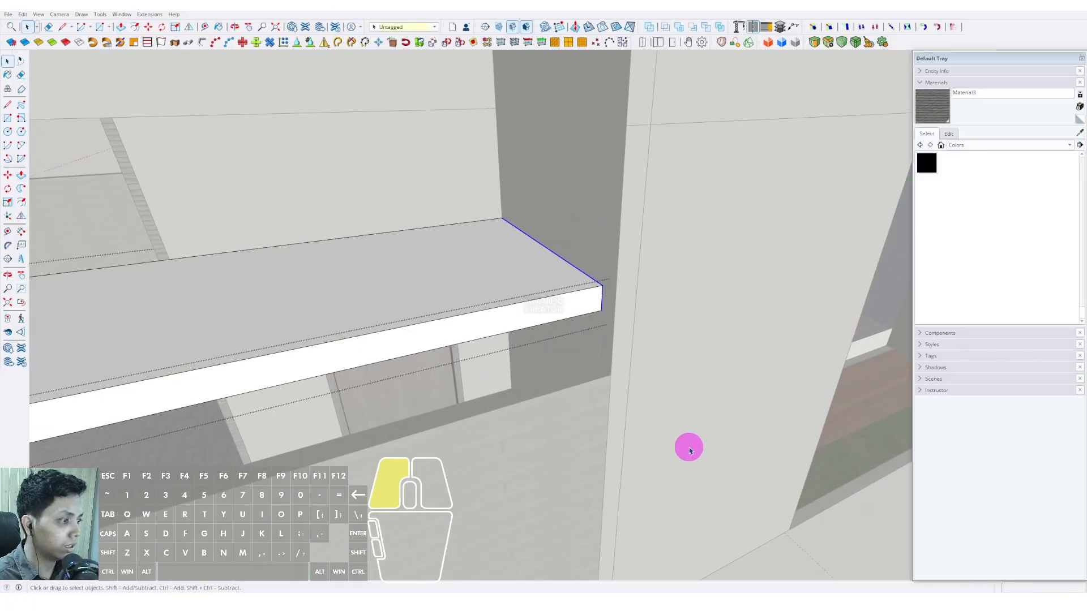
Extrude the rectangle on the passage end wall 50 mm and make the resulting panel a group
{"action": "scroll", "coordinate": [585, 346], "scroll_direction": "up", "scroll_amount": 2}
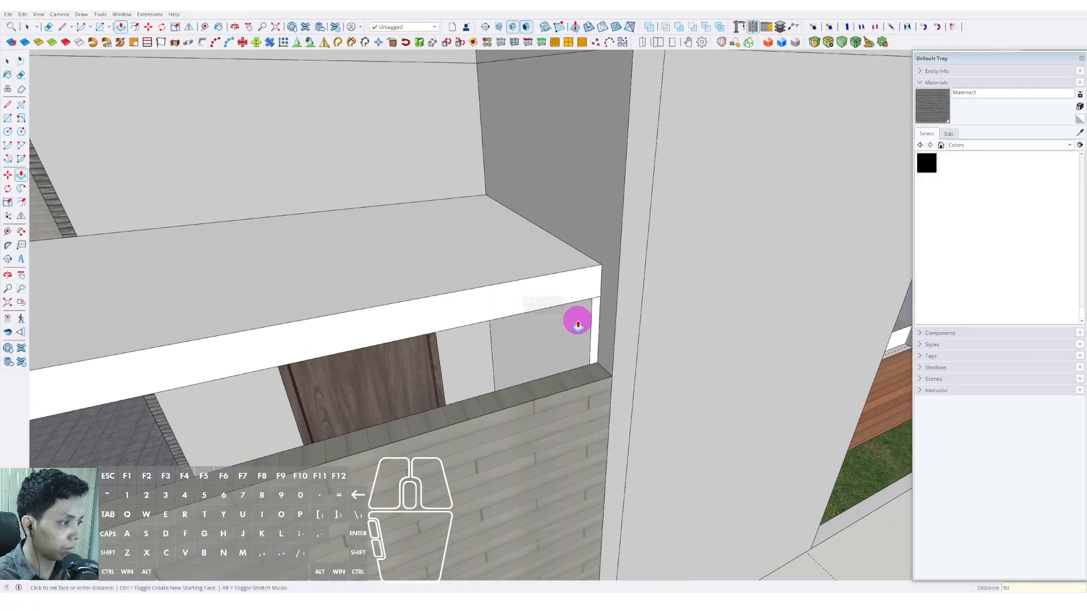
{"action": "right_click", "coordinate": [575, 325]}
{"action": "left_click", "coordinate": [607, 402]}
Sample the beige marble from the material sample blocks and apply it to the passage wall panel
{"action": "scroll", "coordinate": [598, 354], "scroll_direction": "down", "scroll_amount": 6}
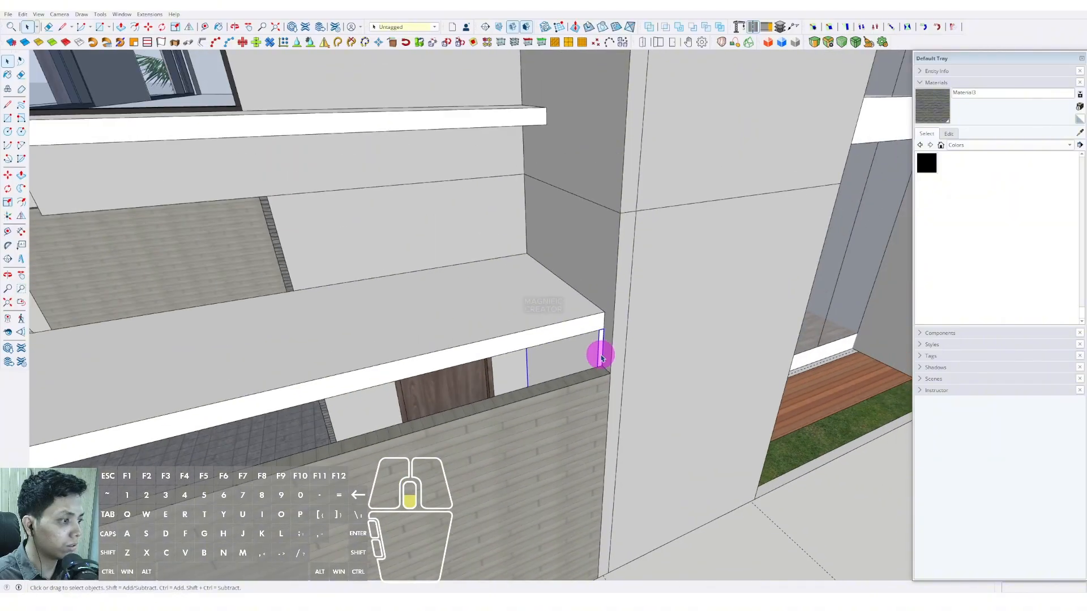
{"action": "middle_click_drag", "start_coordinate": [419, 392], "coordinate": [752, 272]}
{"action": "scroll", "coordinate": [561, 353], "scroll_direction": "down", "scroll_amount": 3}
{"action": "scroll", "coordinate": [470, 346], "scroll_direction": "down", "scroll_amount": 3}
{"action": "middle_click_drag", "start_coordinate": [470, 346], "coordinate": [514, 344]}
{"action": "scroll", "coordinate": [500, 399], "scroll_direction": "up", "scroll_amount": 1}
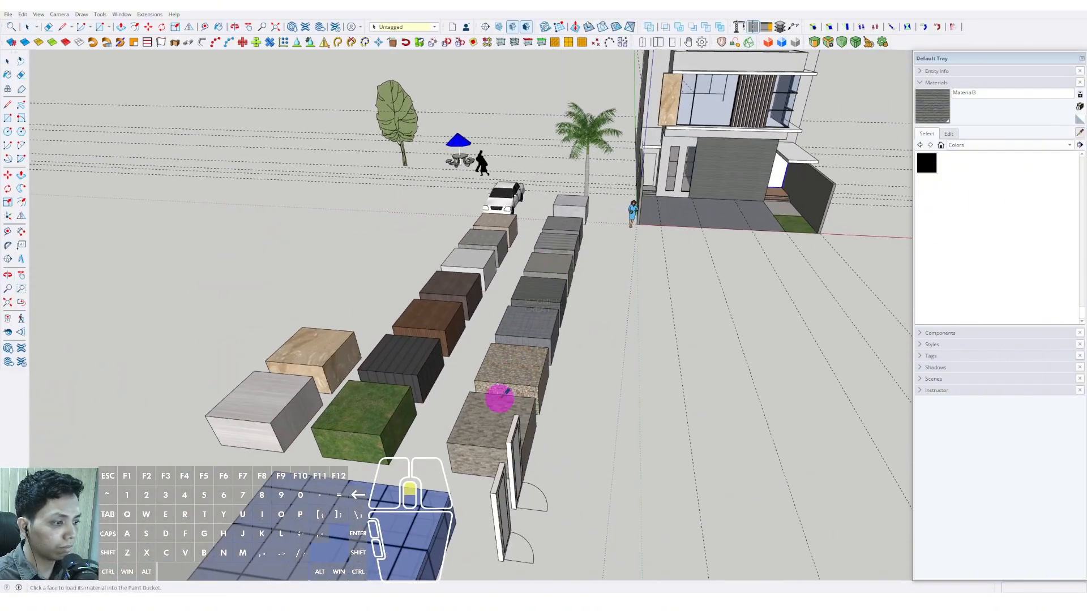
{"action": "scroll", "coordinate": [479, 424], "scroll_direction": "down", "scroll_amount": 3}
{"action": "left_click", "coordinate": [366, 342]}
{"action": "middle_click_drag", "start_coordinate": [735, 164], "coordinate": [594, 249], "text": "shift"}
{"action": "scroll", "coordinate": [642, 266], "scroll_direction": "up", "scroll_amount": 2}
{"action": "scroll", "coordinate": [641, 266], "scroll_direction": "up", "scroll_amount": 3}
{"action": "left_click", "coordinate": [642, 275]}
{"action": "key", "text": "space"}
{"action": "mouse_move", "coordinate": [604, 286]}
{"action": "middle_mouse_down"}
{"action": "mouse_move", "coordinate": [551, 264]}
{"action": "mouse_move", "coordinate": [517, 269]}
{"action": "middle_mouse_up"}
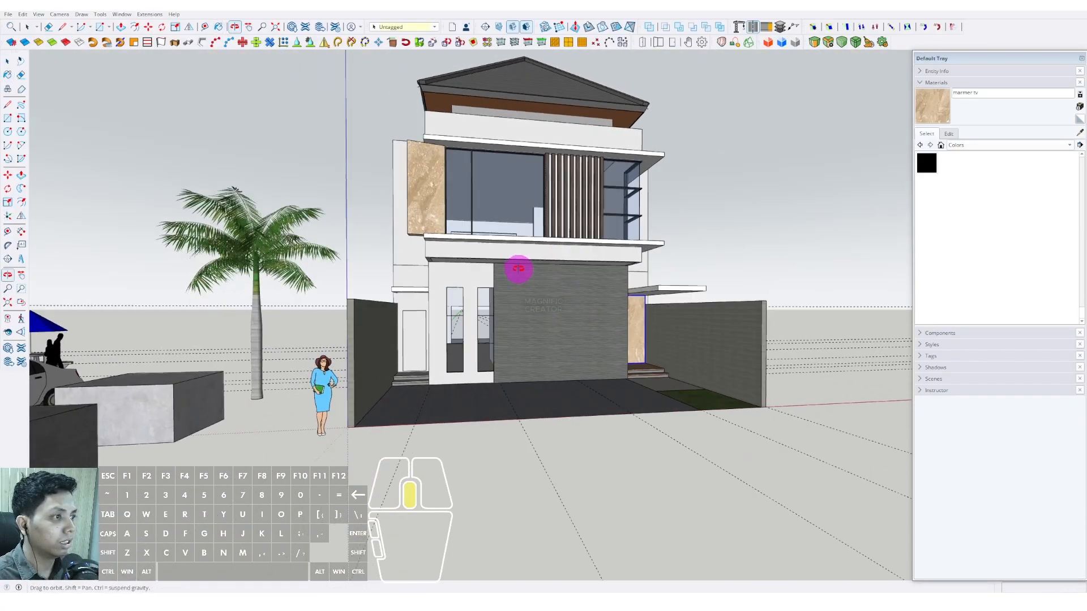
Paint the two projecting facade ledges and both side canopies with the dark grey Color M06
{"action": "scroll", "coordinate": [736, 198], "scroll_direction": "up", "scroll_amount": 1}
{"action": "middle_click_drag", "start_coordinate": [738, 198], "coordinate": [755, 226], "text": "shift"}
{"action": "scroll", "coordinate": [625, 274], "scroll_direction": "up", "scroll_amount": 3}
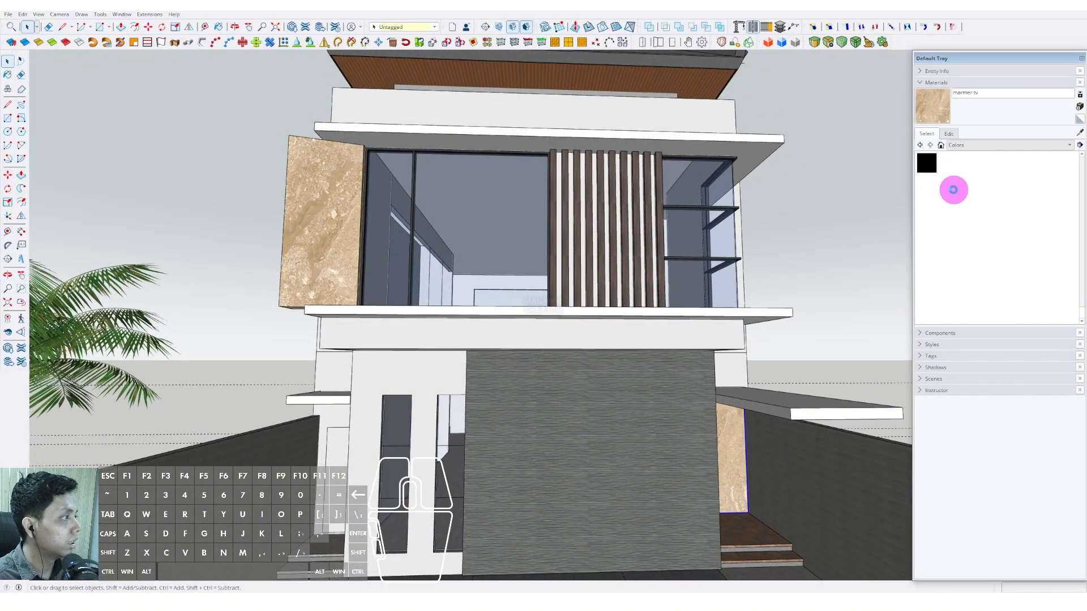
{"action": "scroll", "coordinate": [997, 238], "scroll_direction": "down", "scroll_amount": 6}
{"action": "scroll", "coordinate": [999, 253], "scroll_direction": "up", "scroll_amount": 1}
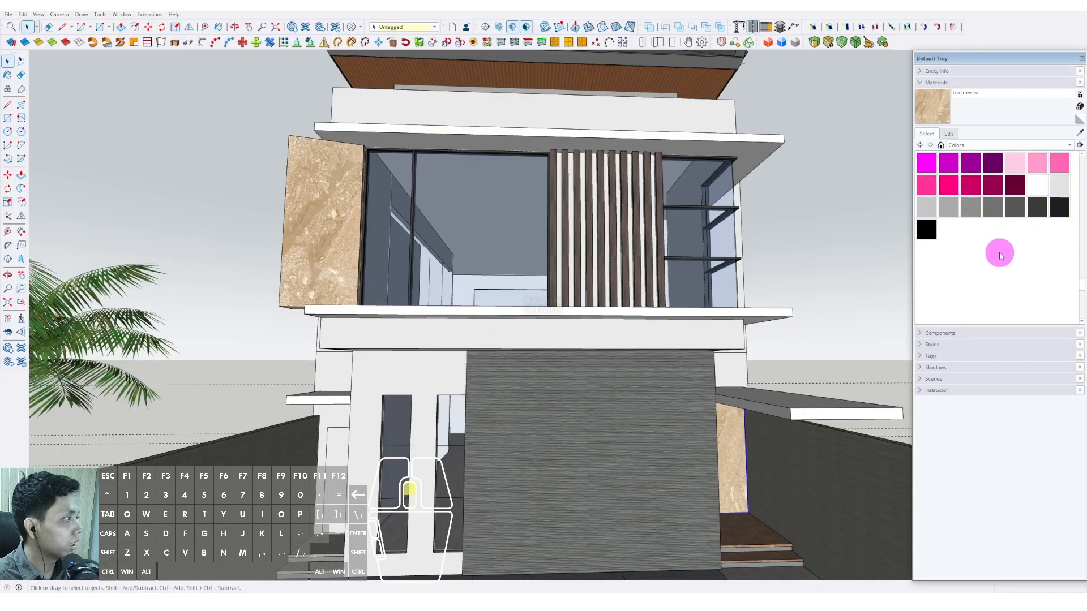
{"action": "left_click", "coordinate": [1015, 214]}
{"action": "scroll", "coordinate": [707, 166], "scroll_direction": "up", "scroll_amount": 3}
{"action": "left_click", "coordinate": [690, 136]}
{"action": "scroll", "coordinate": [691, 150], "scroll_direction": "down", "scroll_amount": 3}
{"action": "left_click", "coordinate": [722, 313]}
{"action": "scroll", "coordinate": [628, 314], "scroll_direction": "down", "scroll_amount": 2}
{"action": "middle_click_drag", "start_coordinate": [625, 313], "coordinate": [618, 273], "text": "shift"}
{"action": "scroll", "coordinate": [716, 347], "scroll_direction": "up", "scroll_amount": 1}
{"action": "left_click", "coordinate": [716, 347]}
{"action": "scroll", "coordinate": [651, 354], "scroll_direction": "down", "scroll_amount": 3}
{"action": "middle_click_drag", "start_coordinate": [578, 360], "coordinate": [593, 352], "text": "shift"}
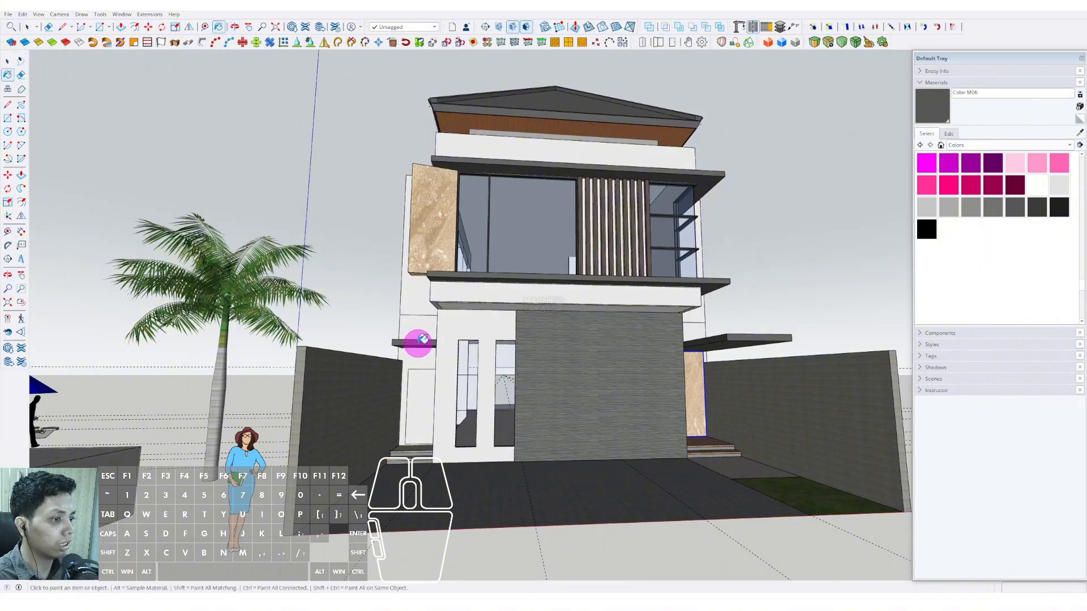
Open the boundary wall on the grass side and raise its top face
{"action": "scroll", "coordinate": [418, 344], "scroll_direction": "down", "scroll_amount": 3}
{"action": "middle_click_drag", "start_coordinate": [456, 344], "coordinate": [473, 371]}
{"action": "scroll", "coordinate": [650, 389], "scroll_direction": "up", "scroll_amount": 3}
{"action": "mouse_move", "coordinate": [650, 389]}
{"action": "middle_mouse_down"}
{"action": "mouse_move", "coordinate": [572, 412]}
{"action": "mouse_move", "coordinate": [647, 378]}
{"action": "middle_mouse_up"}
{"action": "key", "text": "space"}
{"action": "triple_click", "coordinate": [624, 408]}
{"action": "scroll", "coordinate": [625, 409], "scroll_direction": "up", "scroll_amount": 1}
{"action": "left_click", "coordinate": [630, 378]}
{"action": "key", "text": "p"}
{"action": "left_click", "coordinate": [633, 374]}
{"action": "left_click", "coordinate": [639, 315]}
{"action": "key", "text": "space"}
{"action": "scroll", "coordinate": [617, 334], "scroll_direction": "down", "scroll_amount": 3}
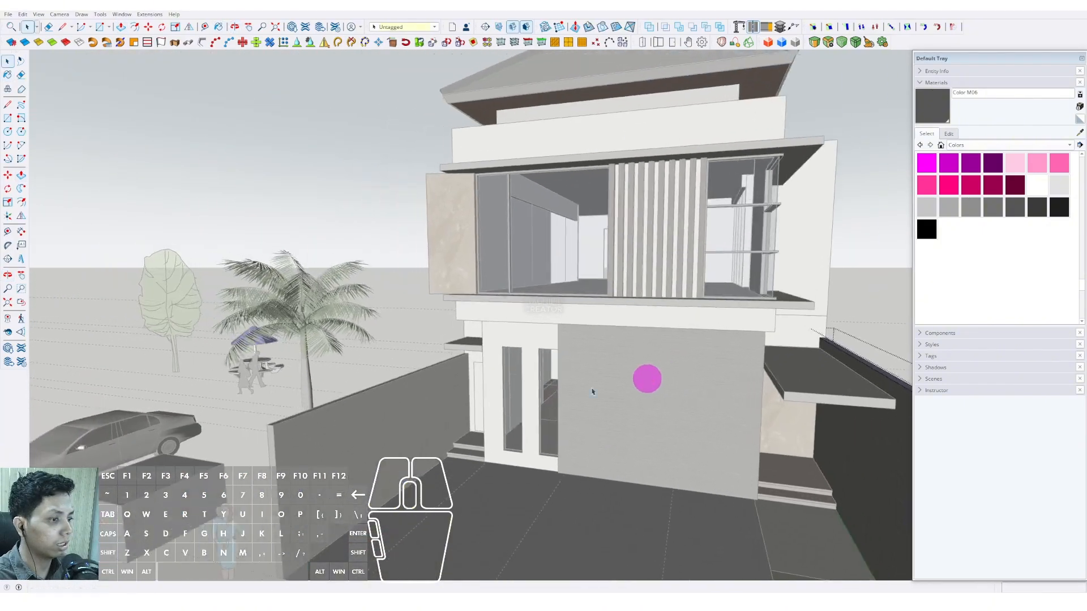
Open the boundary wall on the palm tree side, raise its top face, and close its group
{"action": "scroll", "coordinate": [509, 382], "scroll_direction": "up", "scroll_amount": 3}
{"action": "double_click", "coordinate": [408, 369]}
{"action": "middle_click_drag", "start_coordinate": [408, 369], "coordinate": [588, 378], "text": "shift"}
{"action": "scroll", "coordinate": [591, 380], "scroll_direction": "up", "scroll_amount": 2}
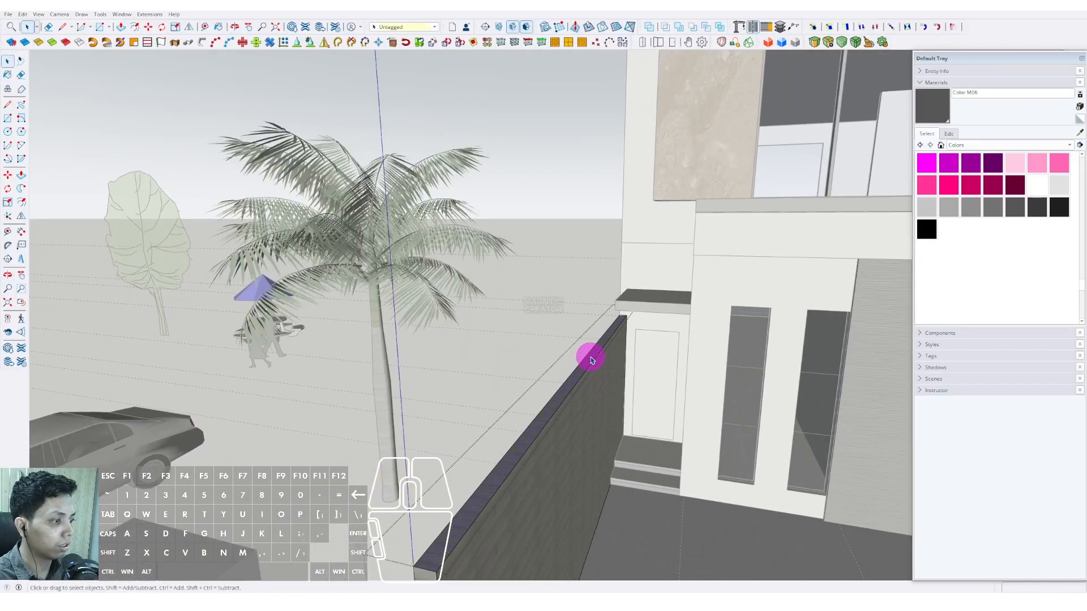
{"action": "key", "text": "p"}
{"action": "left_click", "coordinate": [588, 355]}
{"action": "left_click", "coordinate": [622, 275]}
{"action": "key", "text": "space"}
{"action": "scroll", "coordinate": [589, 255], "scroll_direction": "down", "scroll_amount": 2}
{"action": "left_click", "coordinate": [565, 236]}
Reopen the palm-side boundary wall and lower its top face to match the height of the opposite boundary wall
{"action": "middle_click_drag", "start_coordinate": [558, 254], "coordinate": [604, 330], "text": "shift"}
{"action": "scroll", "coordinate": [647, 275], "scroll_direction": "down", "scroll_amount": 2}
{"action": "scroll", "coordinate": [396, 297], "scroll_direction": "up", "scroll_amount": 2}
{"action": "left_click", "coordinate": [393, 297]}
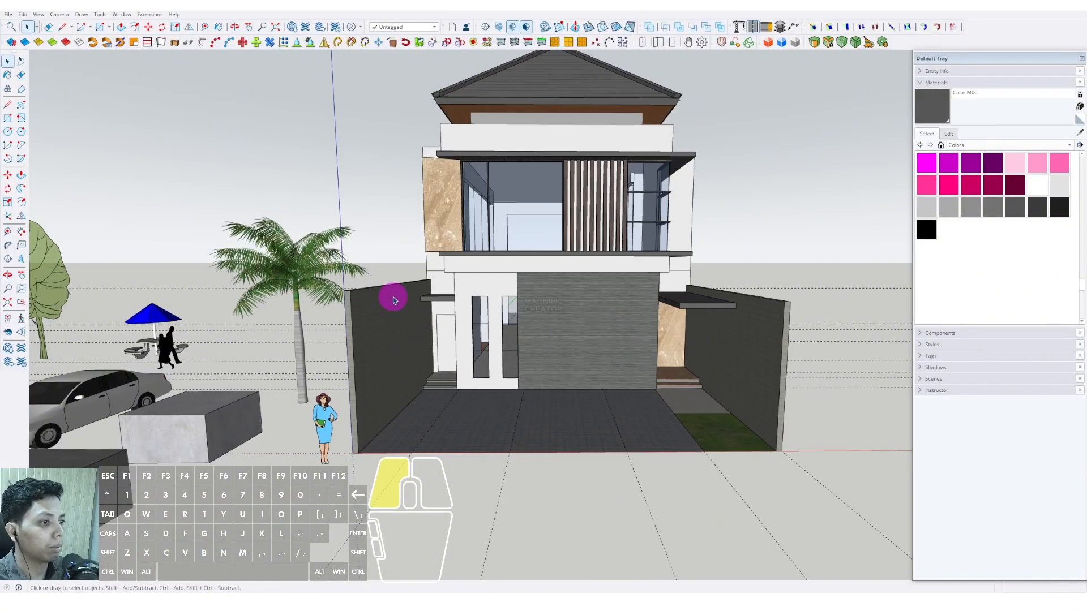
{"action": "double_click", "coordinate": [395, 300]}
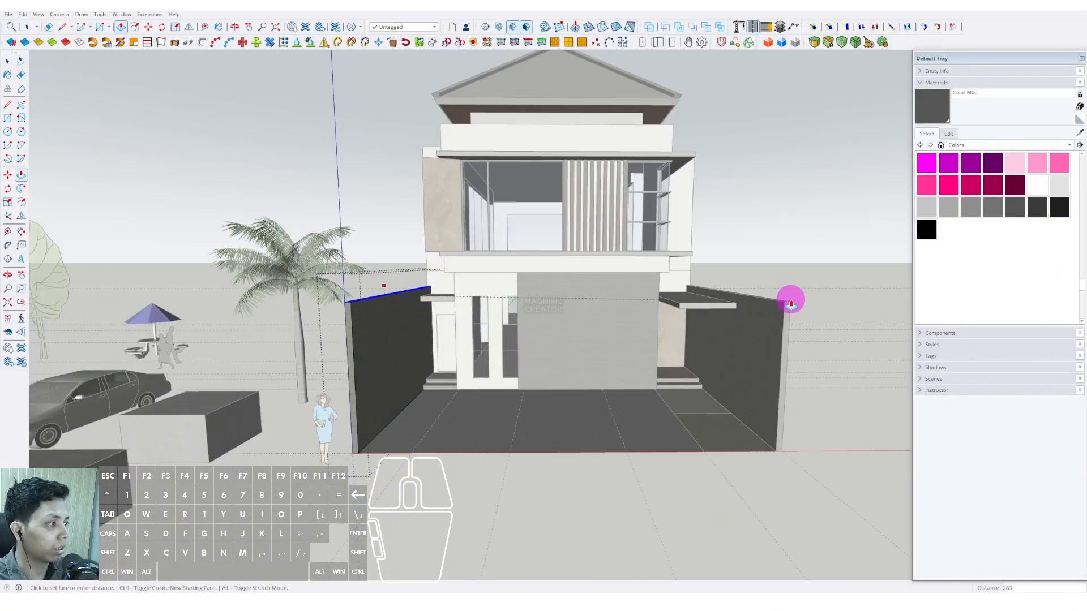
{"action": "left_click", "coordinate": [769, 231]}
Draw a thin rectangle across the upper part of the textured wall panel and extrude it forward as a carport roof slab
{"action": "scroll", "coordinate": [553, 357], "scroll_direction": "up", "scroll_amount": 2}
{"action": "middle_click_drag", "start_coordinate": [553, 356], "coordinate": [646, 306]}
{"action": "scroll", "coordinate": [592, 291], "scroll_direction": "up", "scroll_amount": 2}
{"action": "middle_click_drag", "start_coordinate": [645, 305], "coordinate": [602, 317], "text": "shift"}
{"action": "scroll", "coordinate": [693, 292], "scroll_direction": "up", "scroll_amount": 2}
{"action": "key", "text": "r"}
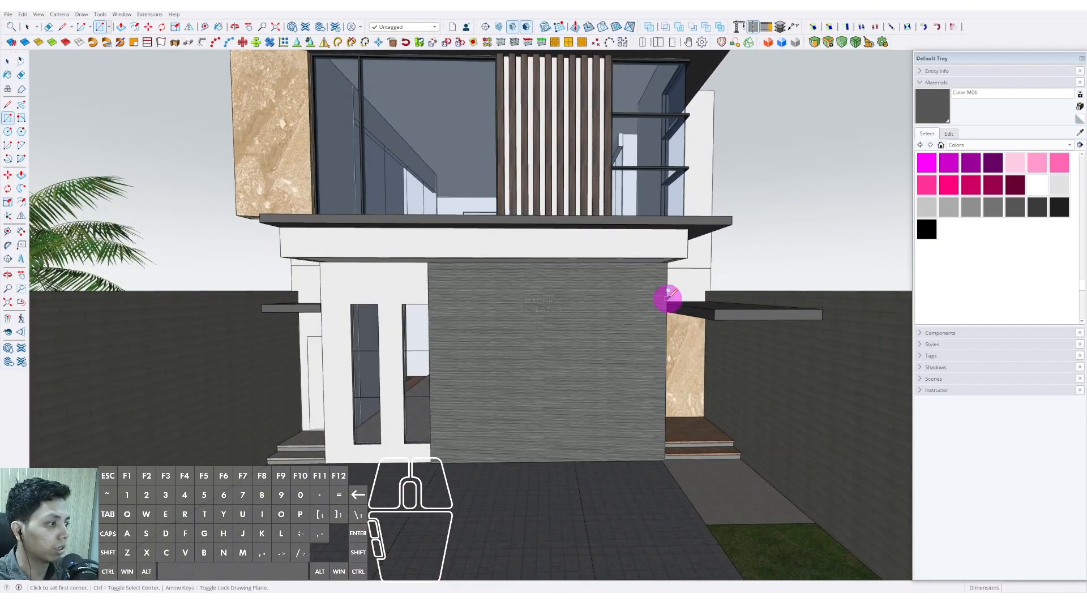
{"action": "left_click", "coordinate": [667, 296]}
{"action": "middle_click_drag", "start_coordinate": [495, 293], "coordinate": [657, 293]}
{"action": "left_click", "coordinate": [567, 267]}
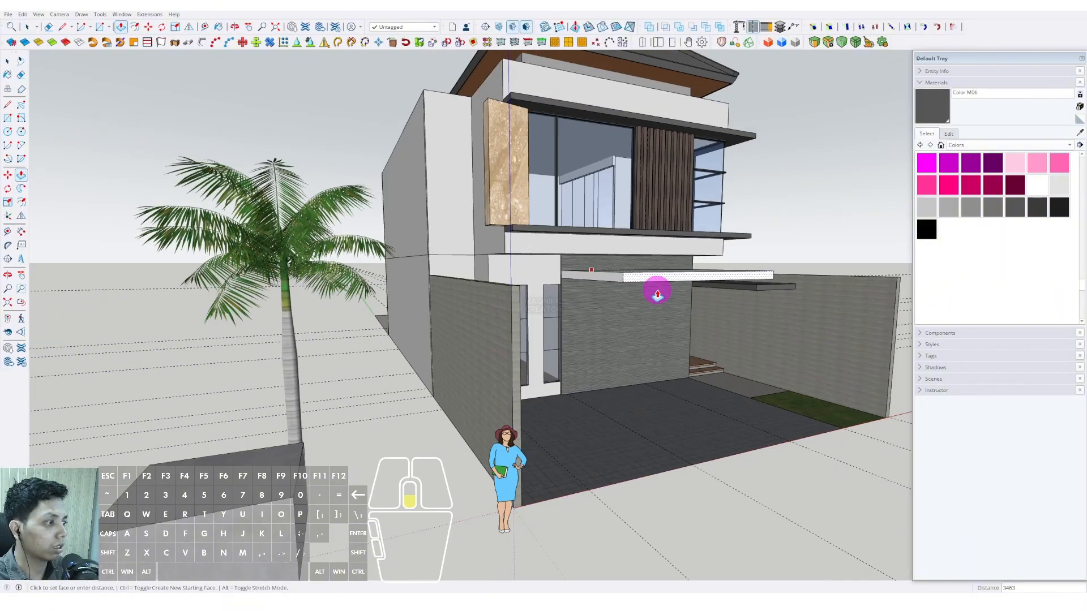
{"action": "middle_click_drag", "start_coordinate": [517, 303], "coordinate": [601, 408]}
{"action": "scroll", "coordinate": [627, 380], "scroll_direction": "up", "scroll_amount": 4}
{"action": "key", "text": "space"}
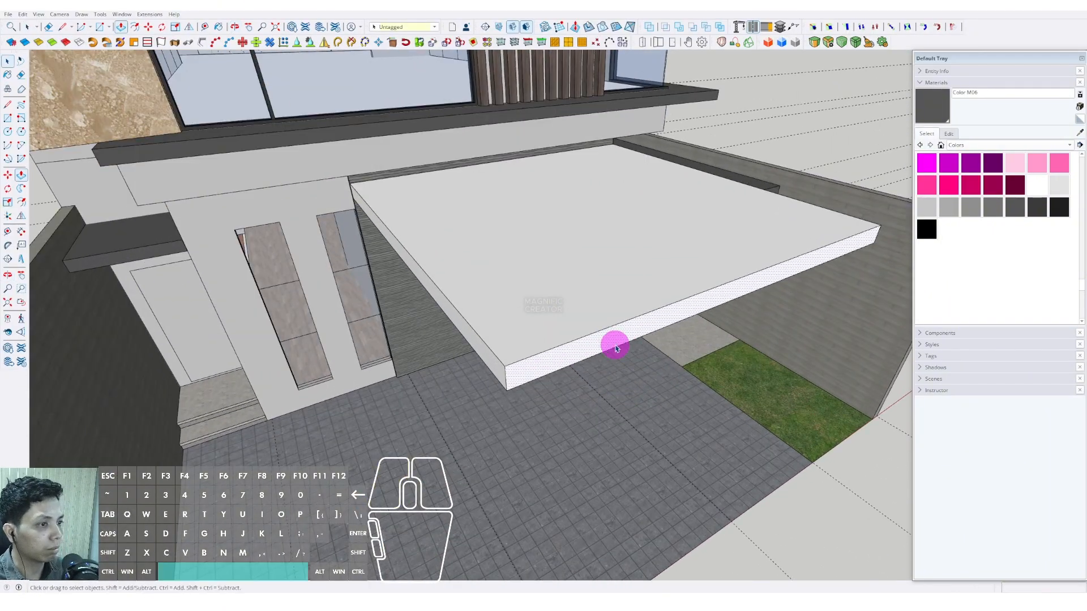
Extend the carport slab's side face to the boundary wall on the palm tree side
{"action": "scroll", "coordinate": [413, 283], "scroll_direction": "down", "scroll_amount": 2}
{"action": "scroll", "coordinate": [379, 283], "scroll_direction": "up", "scroll_amount": 2}
{"action": "middle_click_drag", "start_coordinate": [369, 292], "coordinate": [224, 368]}
{"action": "key", "text": "space"}
{"action": "scroll", "coordinate": [460, 342], "scroll_direction": "down", "scroll_amount": 4}
{"action": "middle_click_drag", "start_coordinate": [460, 342], "coordinate": [817, 267]}
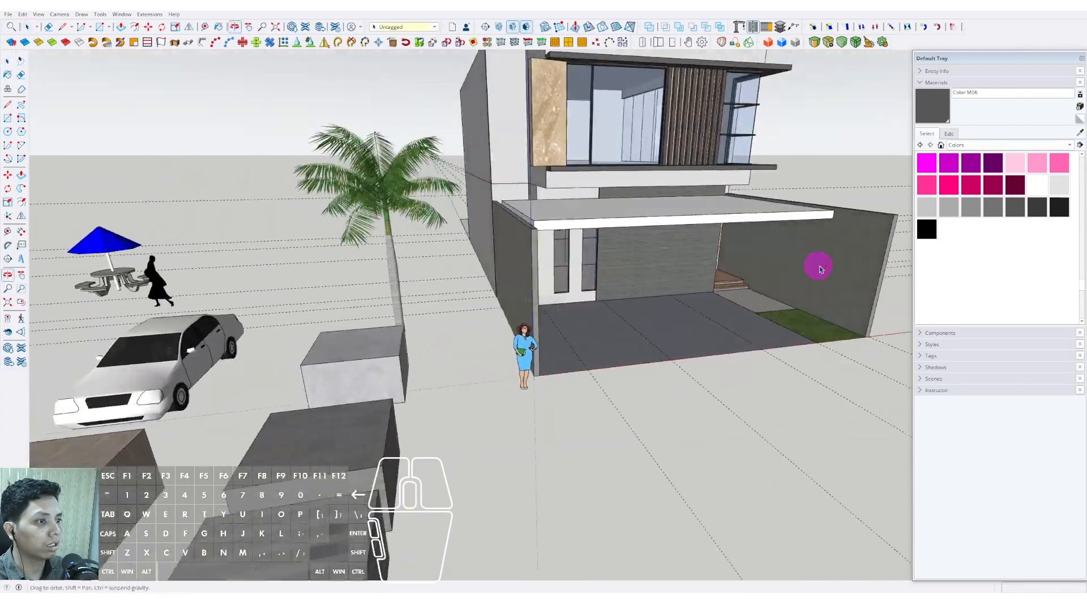
Open the palm-side boundary wall, raise its top face above the carport slab, and close its group
{"action": "scroll", "coordinate": [505, 247], "scroll_direction": "up", "scroll_amount": 4}
{"action": "middle_click_drag", "start_coordinate": [504, 247], "coordinate": [508, 298]}
{"action": "scroll", "coordinate": [508, 299], "scroll_direction": "up", "scroll_amount": 2}
{"action": "triple_click", "coordinate": [510, 295]}
{"action": "scroll", "coordinate": [514, 278], "scroll_direction": "up", "scroll_amount": 1}
{"action": "key", "text": "v"}
{"action": "left_click", "coordinate": [516, 267]}
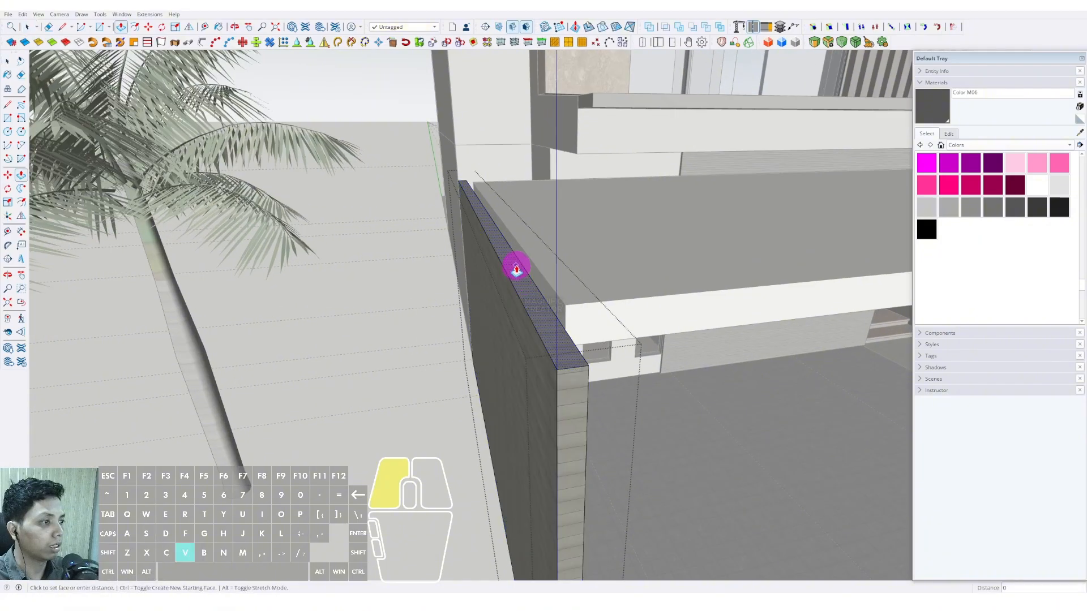
{"action": "key", "text": "space"}
{"action": "left_click", "coordinate": [393, 185]}
Open the grass-side boundary wall, raise its top face above the carport slab level, and close its group
{"action": "scroll", "coordinate": [392, 184], "scroll_direction": "down", "scroll_amount": 2}
{"action": "middle_click_drag", "start_coordinate": [668, 221], "coordinate": [555, 279]}
{"action": "scroll", "coordinate": [729, 258], "scroll_direction": "up", "scroll_amount": 2}
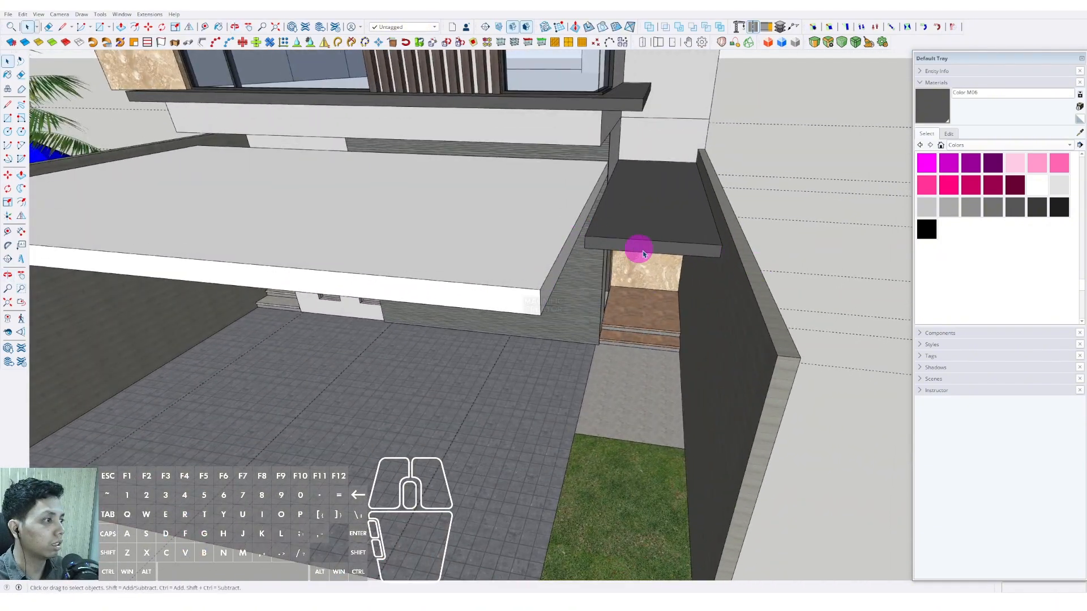
{"action": "triple_click", "coordinate": [733, 286]}
{"action": "middle_click_drag", "start_coordinate": [733, 287], "coordinate": [754, 270]}
{"action": "left_click", "coordinate": [780, 163]}
{"action": "key", "text": "space"}
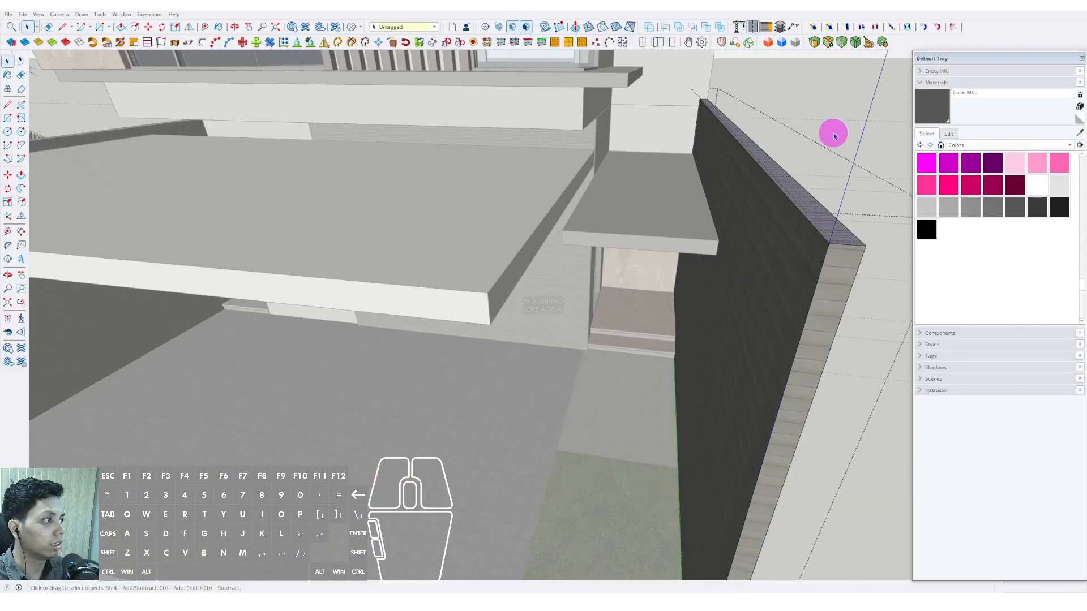
{"action": "left_click", "coordinate": [833, 133]}
Extend the carport slab's other side face to the boundary wall on the grass side
{"action": "middle_click_drag", "start_coordinate": [702, 218], "coordinate": [757, 213]}
{"action": "left_click", "coordinate": [538, 224]}
{"action": "scroll", "coordinate": [538, 222], "scroll_direction": "up", "scroll_amount": 2}
{"action": "key", "text": "v"}
{"action": "scroll", "coordinate": [719, 321], "scroll_direction": "up", "scroll_amount": 4}
{"action": "middle_click_drag", "start_coordinate": [719, 321], "coordinate": [335, 342]}
Draw a rectangle on the slab's rear face beside the grass-side wall and extrude it back over the canopy to the house
{"action": "key", "text": "r"}
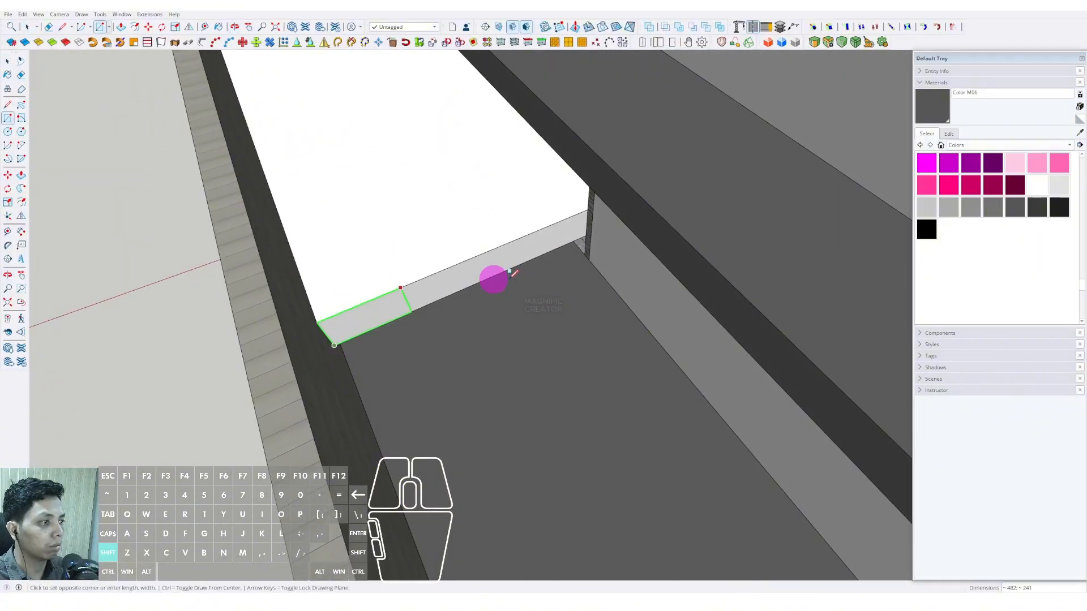
{"action": "middle_click_drag", "start_coordinate": [484, 298], "coordinate": [668, 271]}
{"action": "middle_click_drag", "start_coordinate": [668, 271], "coordinate": [589, 270], "text": "shift"}
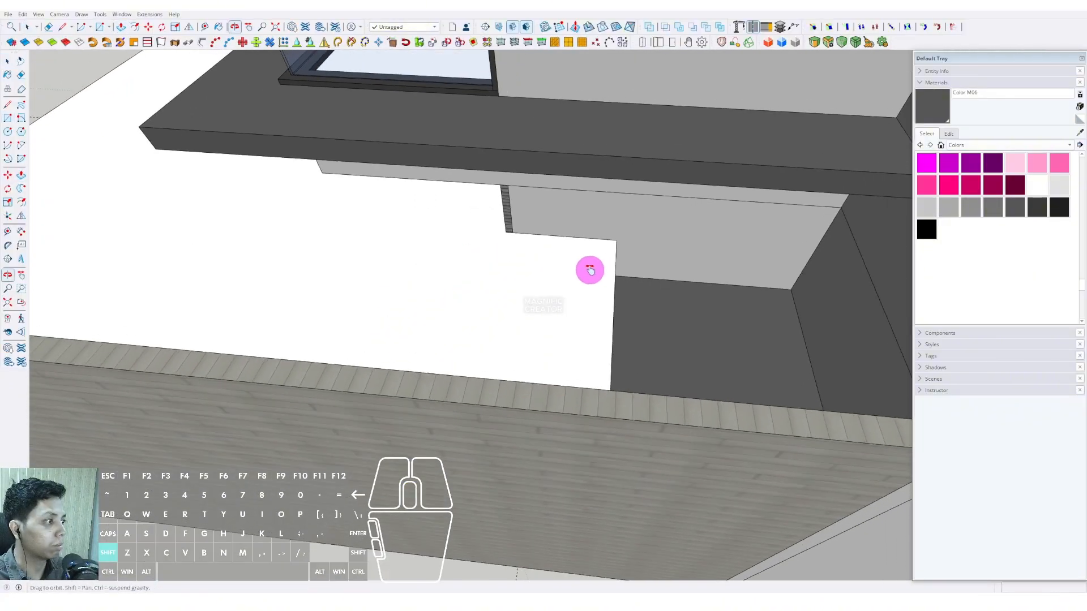
{"action": "left_click", "coordinate": [830, 262]}
{"action": "key", "text": "space"}
{"action": "scroll", "coordinate": [481, 288], "scroll_direction": "down", "scroll_amount": 3}
Draw a rectangle on the slab's rear face at the palm-side passage and extrude it about 1500 mm back to the house wall
{"action": "middle_click_drag", "start_coordinate": [405, 307], "coordinate": [536, 322]}
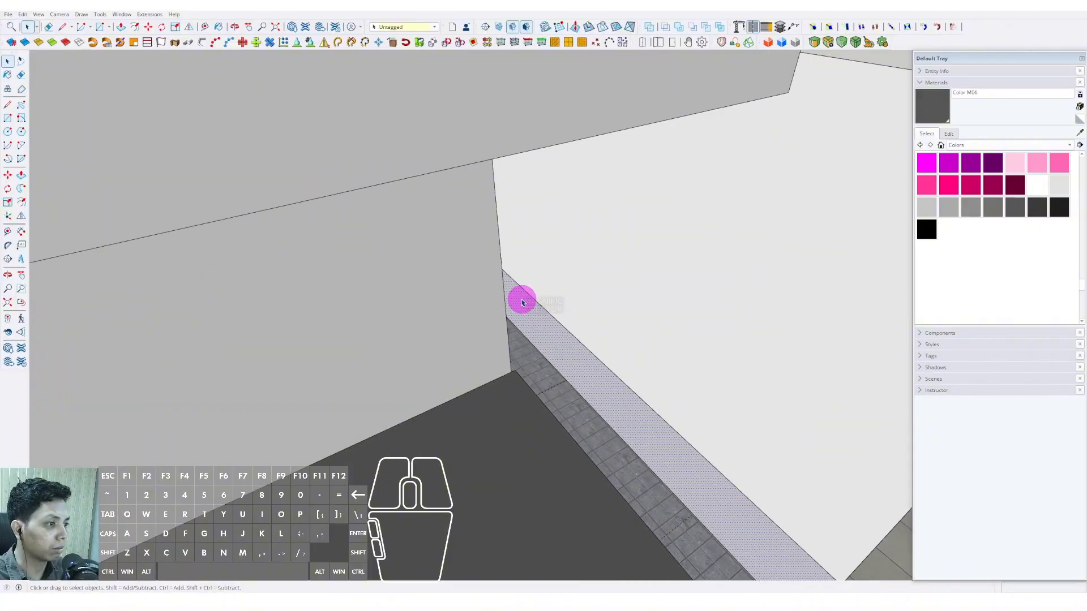
{"action": "left_click", "coordinate": [503, 276]}
{"action": "middle_click_drag", "start_coordinate": [503, 275], "coordinate": [735, 396]}
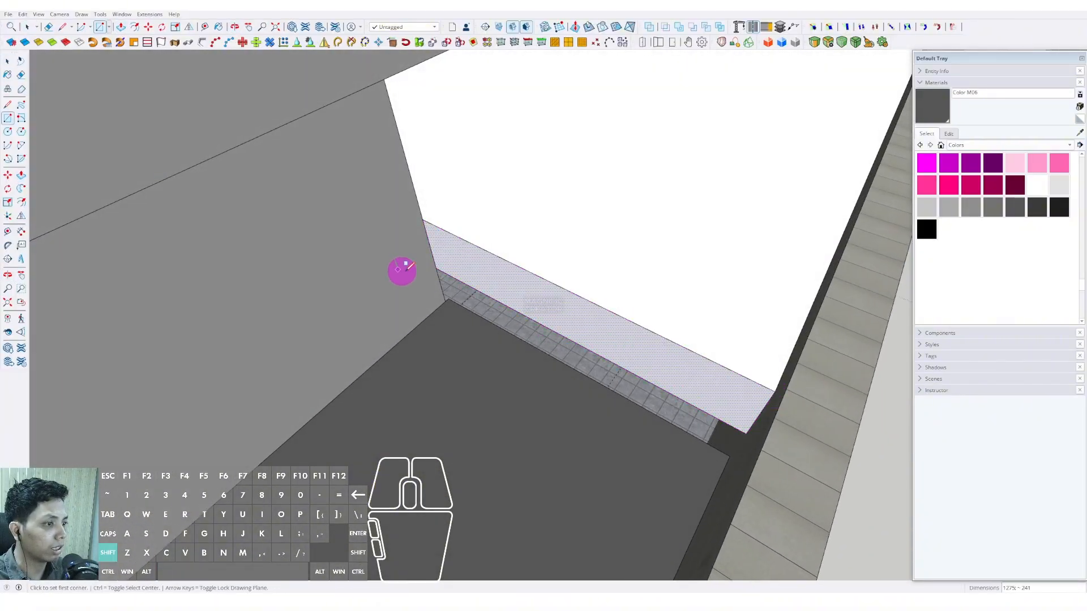
{"action": "mouse_move", "coordinate": [475, 249]}
{"action": "middle_mouse_down"}
{"action": "mouse_move", "coordinate": [461, 290]}
{"action": "mouse_move", "coordinate": [462, 259]}
{"action": "middle_mouse_up"}
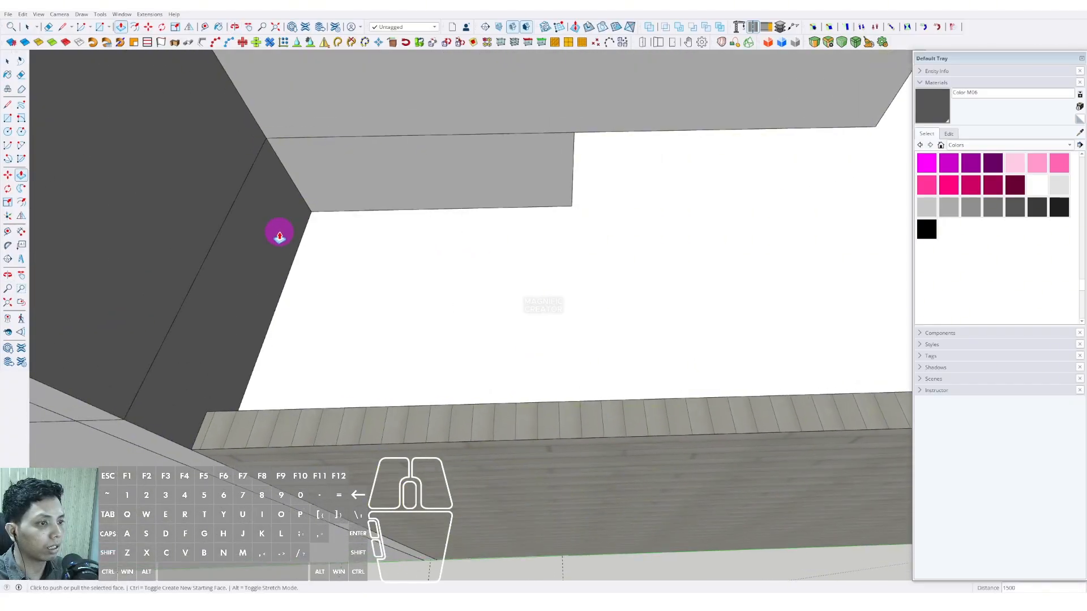
Select the entire carport slab and make it a group
{"action": "scroll", "coordinate": [279, 232], "scroll_direction": "down", "scroll_amount": 4}
{"action": "middle_click_drag", "start_coordinate": [279, 232], "coordinate": [774, 250]}
{"action": "scroll", "coordinate": [548, 252], "scroll_direction": "down", "scroll_amount": 6}
{"action": "scroll", "coordinate": [502, 229], "scroll_direction": "up", "scroll_amount": 3}
{"action": "scroll", "coordinate": [570, 308], "scroll_direction": "up", "scroll_amount": 3}
{"action": "left_click", "coordinate": [606, 310]}
{"action": "scroll", "coordinate": [658, 328], "scroll_direction": "up", "scroll_amount": 2}
{"action": "scroll", "coordinate": [658, 328], "scroll_direction": "up", "scroll_amount": 1}
{"action": "scroll", "coordinate": [636, 323], "scroll_direction": "down", "scroll_amount": 2}
{"action": "scroll", "coordinate": [244, 360], "scroll_direction": "up", "scroll_amount": 4}
{"action": "middle_click_drag", "start_coordinate": [246, 357], "coordinate": [353, 342]}
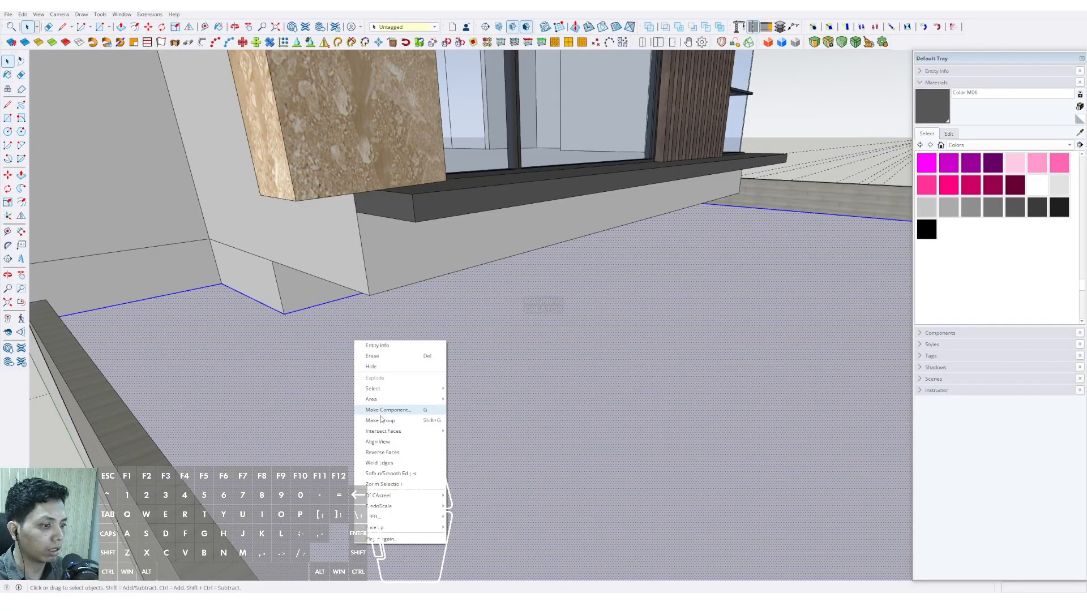
{"action": "middle_click_drag", "start_coordinate": [343, 389], "coordinate": [462, 315]}
{"action": "left_click", "coordinate": [447, 381]}
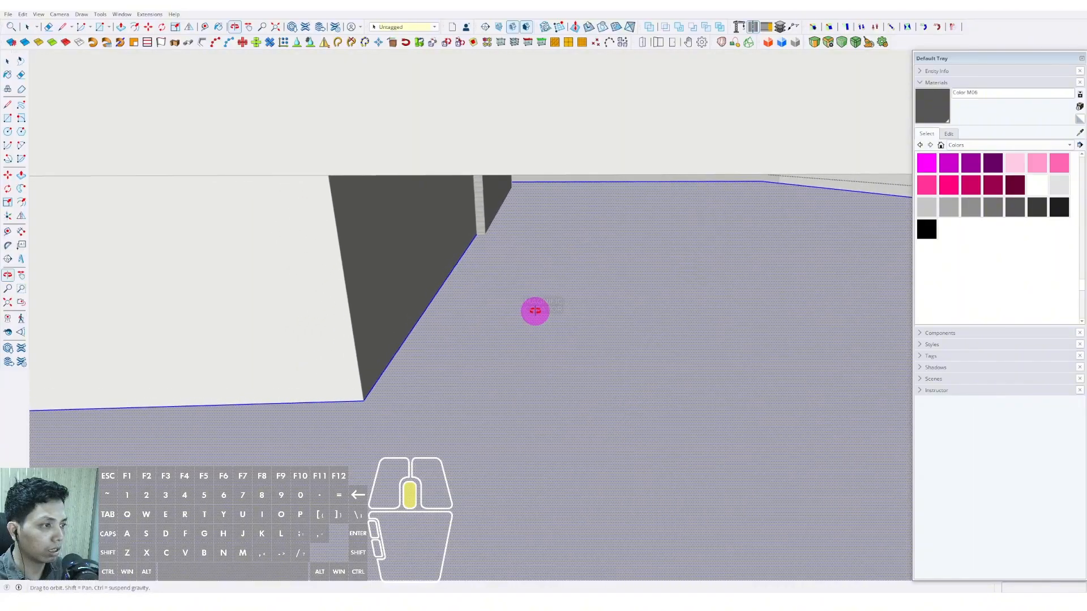
Open the textured wall panel and push its top face down about 729 mm to the underside of the carport slab
{"action": "middle_click_drag", "start_coordinate": [535, 311], "coordinate": [422, 224]}
{"action": "left_click", "coordinate": [497, 239]}
{"action": "double_click", "coordinate": [497, 239]}
{"action": "scroll", "coordinate": [457, 252], "scroll_direction": "down", "scroll_amount": 5}
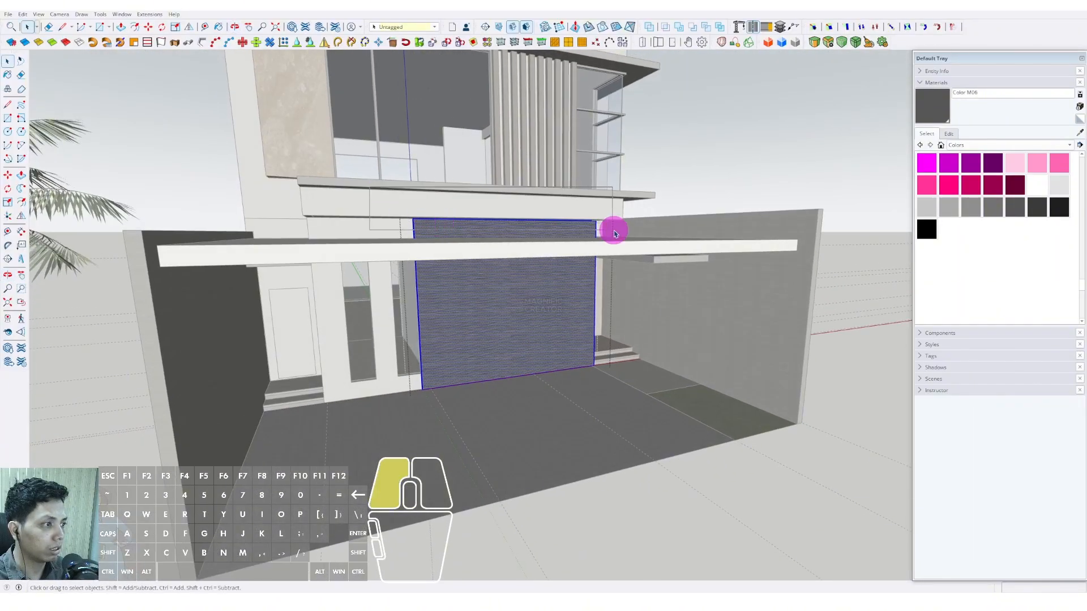
{"action": "middle_click_drag", "start_coordinate": [615, 233], "coordinate": [440, 158]}
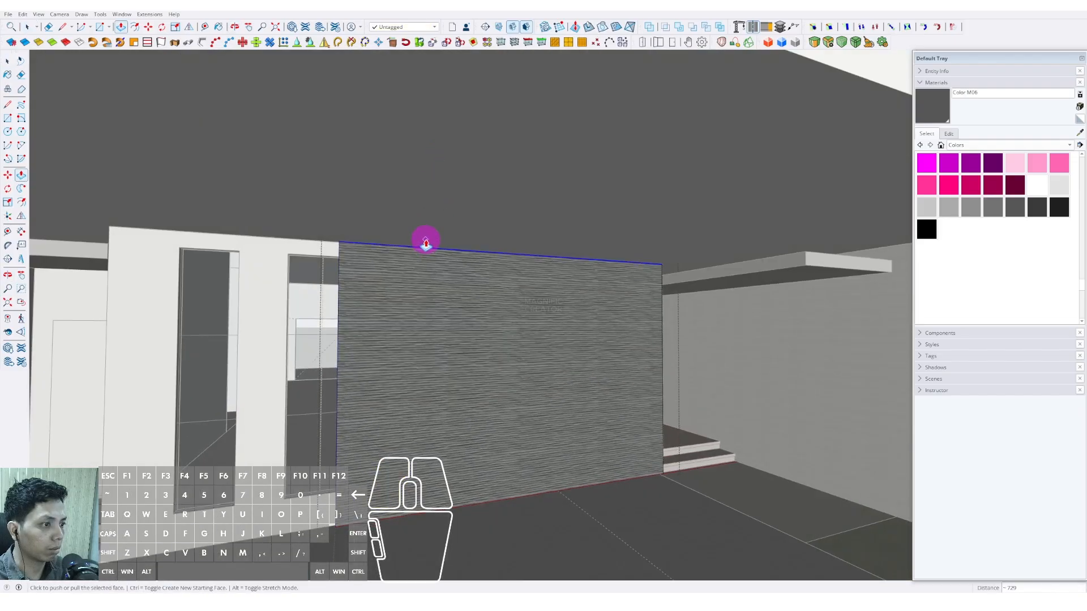
{"action": "key", "text": "space"}
{"action": "scroll", "coordinate": [426, 243], "scroll_direction": "down", "scroll_amount": 10}
{"action": "middle_click_drag", "start_coordinate": [430, 293], "coordinate": [504, 303]}
{"action": "scroll", "coordinate": [508, 318], "scroll_direction": "up", "scroll_amount": 5}
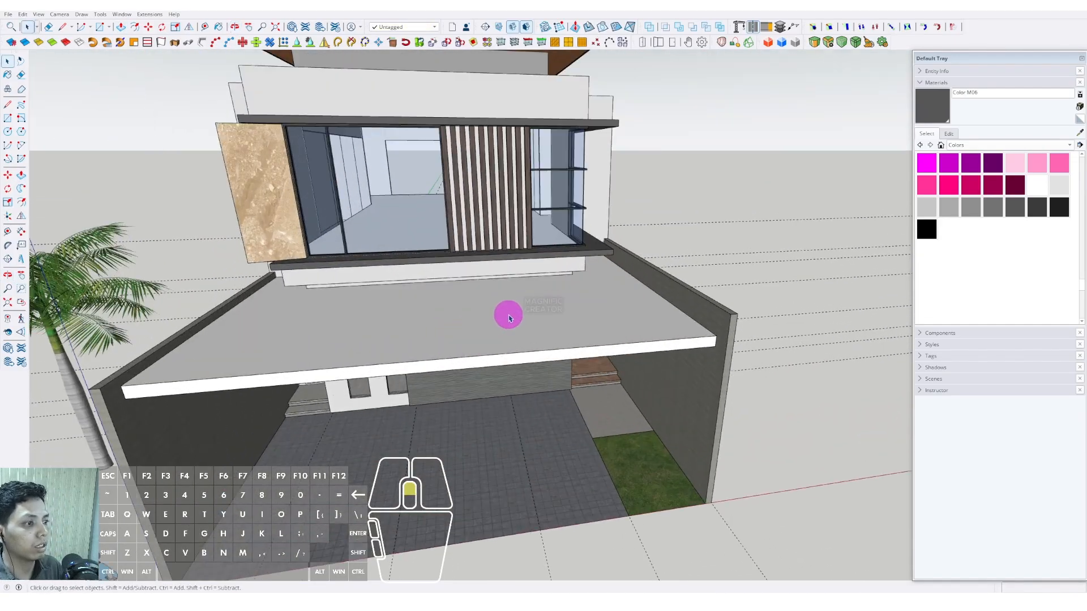
Offset the outline of the carport slab's top face inward to form a narrow border
{"action": "left_click", "coordinate": [522, 309]}
{"action": "scroll", "coordinate": [609, 333], "scroll_direction": "up", "scroll_amount": 5}
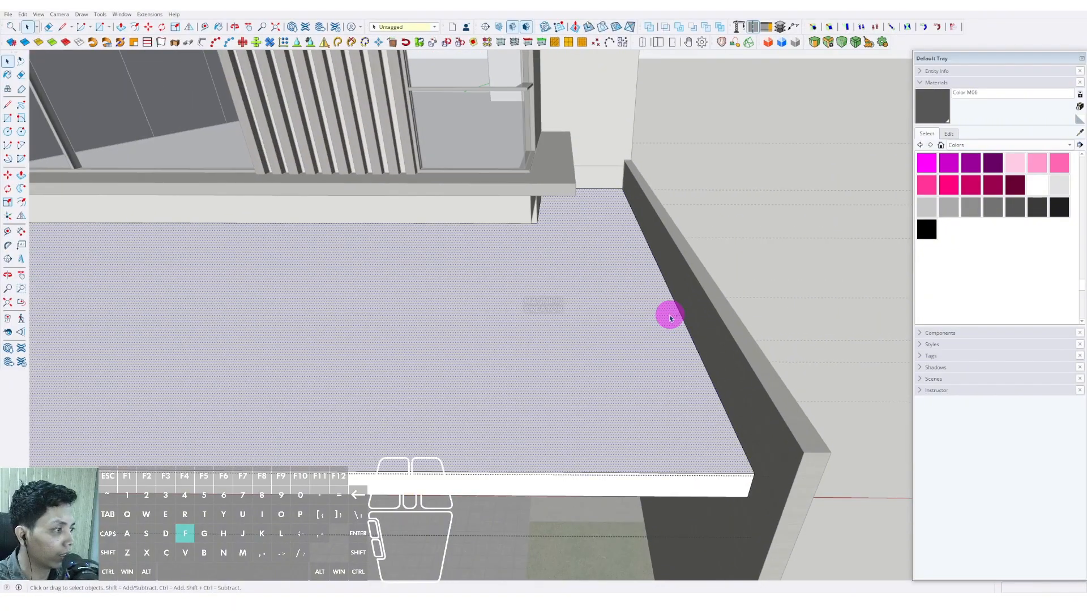
{"action": "key", "text": "Return"}
{"action": "key", "text": "space"}
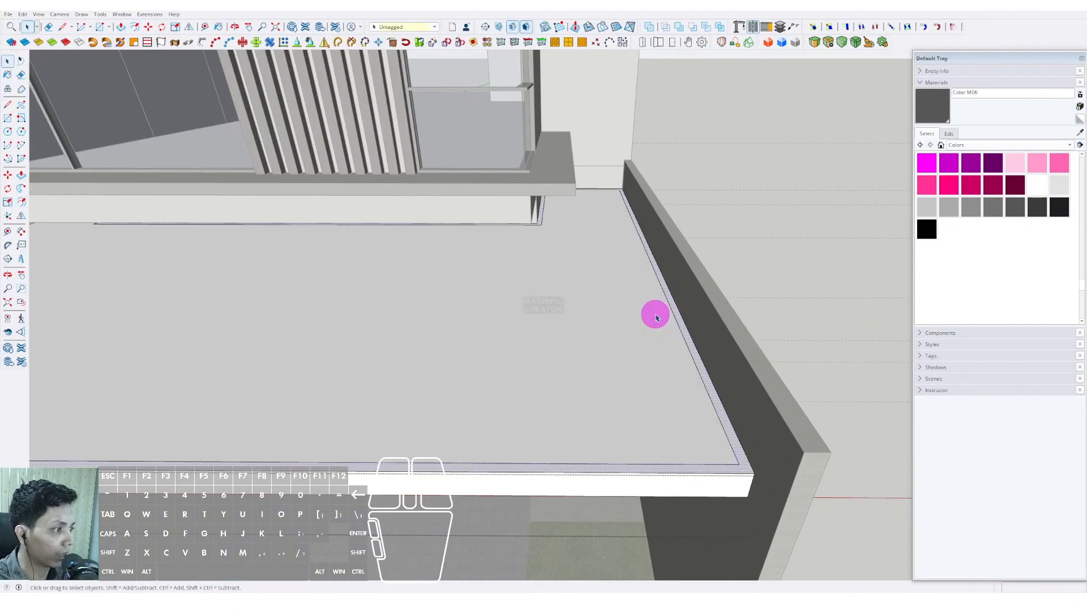
Push the slab's inner face down through its thickness, leaving only the perimeter frame
{"action": "scroll", "coordinate": [655, 314], "scroll_direction": "up", "scroll_amount": 2}
{"action": "left_click", "coordinate": [655, 314]}
{"action": "key", "text": "p"}
{"action": "left_click", "coordinate": [670, 348]}
{"action": "left_click", "coordinate": [671, 368]}
{"action": "key", "text": "space"}
Extrude the frame's long side face along the palm-side wall by 80 mm as a separate beam
{"action": "middle_click_drag", "start_coordinate": [677, 361], "coordinate": [434, 238]}
{"action": "scroll", "coordinate": [453, 287], "scroll_direction": "up", "scroll_amount": 3}
{"action": "left_click", "coordinate": [447, 285]}
{"action": "left_click", "coordinate": [434, 238]}
{"action": "scroll", "coordinate": [448, 293], "scroll_direction": "up", "scroll_amount": 1}
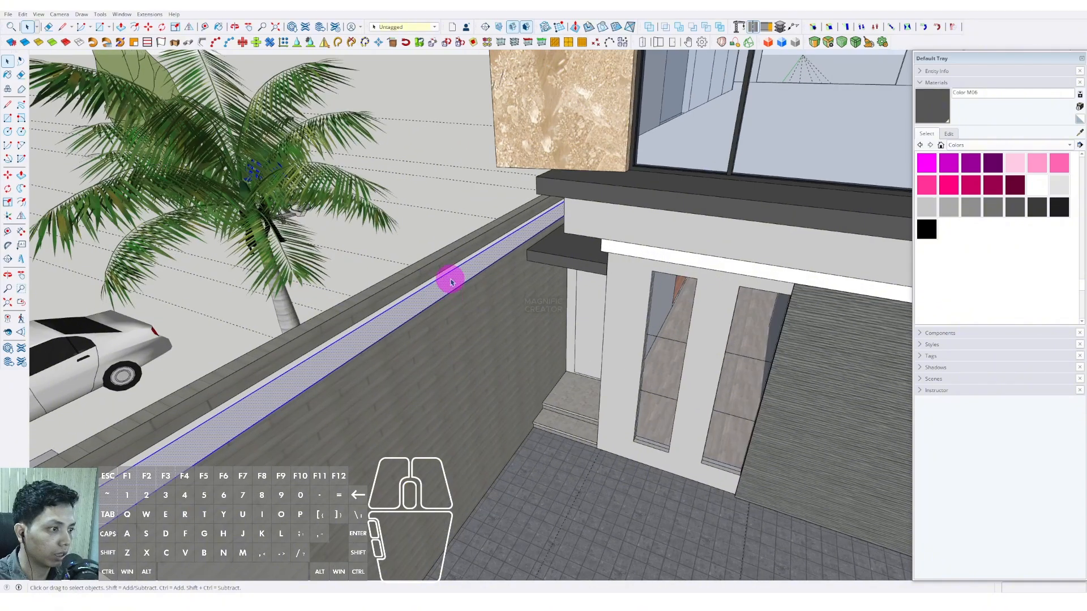
{"action": "key", "text": "p"}
{"action": "left_click", "coordinate": [450, 277]}
{"action": "scroll", "coordinate": [486, 300], "scroll_direction": "up", "scroll_amount": 1}
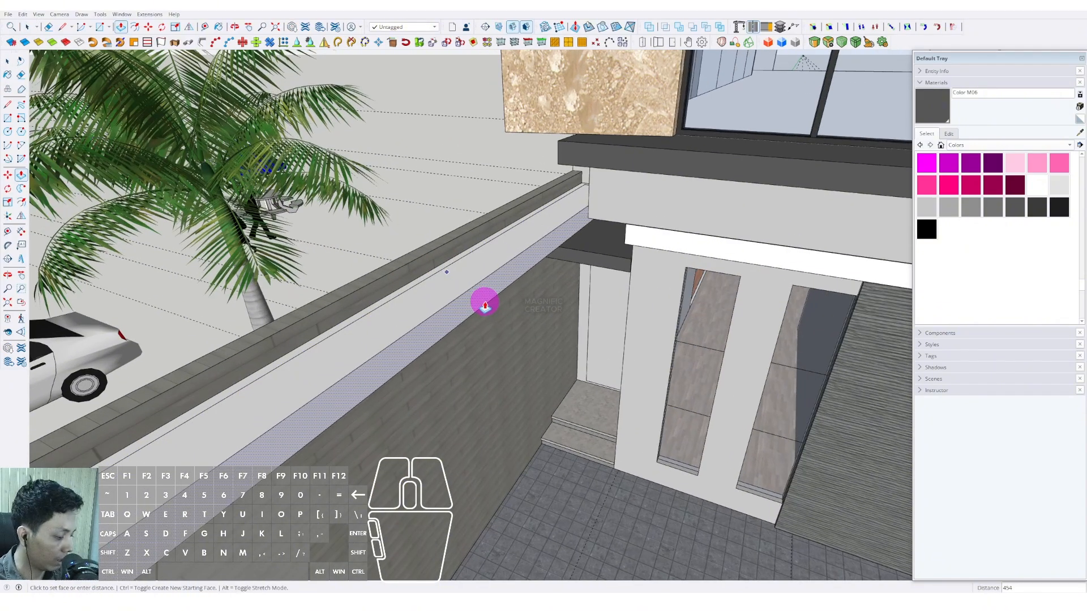
{"action": "type", "text": "80"}
{"action": "key", "text": "Return"}
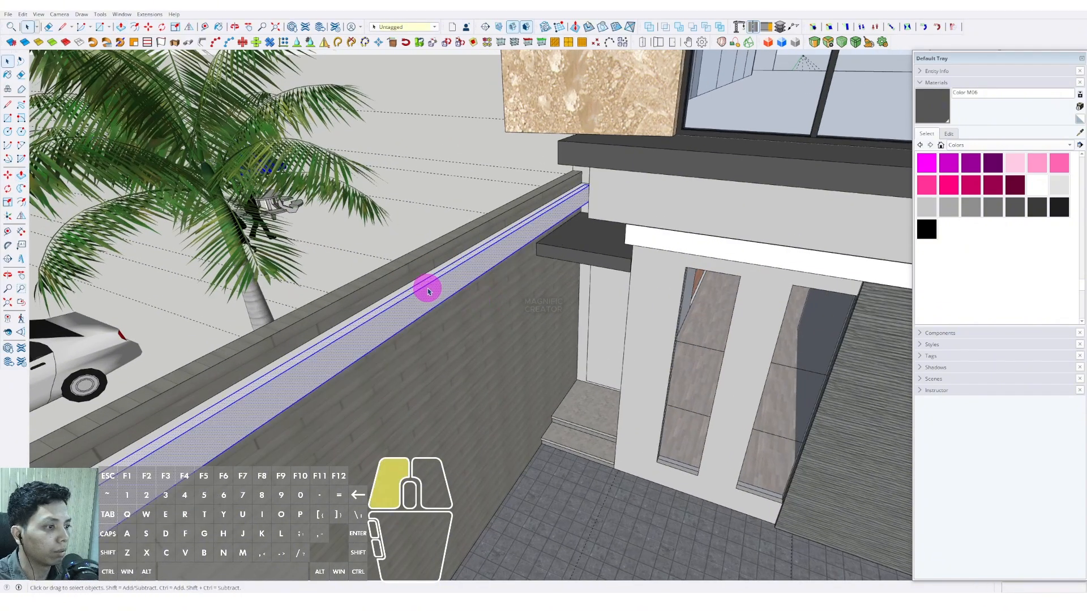
Make the new beam a group and paint it and the carport frame with Color M07
{"action": "right_click", "coordinate": [427, 291]}
{"action": "left_click", "coordinate": [453, 365]}
{"action": "left_click", "coordinate": [528, 359]}
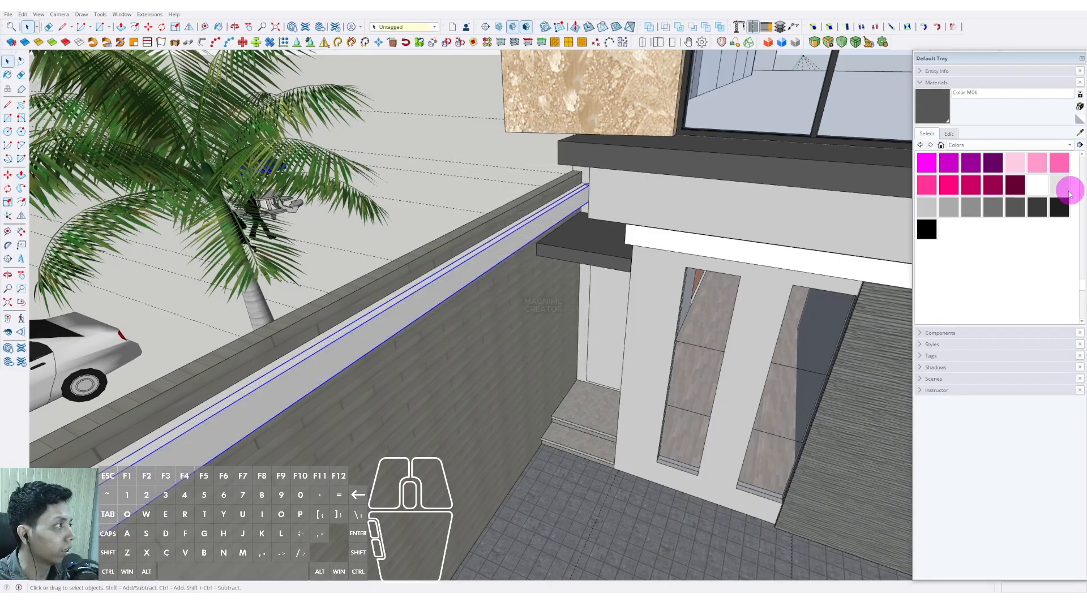
{"action": "middle_click_drag", "start_coordinate": [521, 229], "coordinate": [439, 356]}
Move the beam 80 mm towards the palm-side wall and copy it across to the grass-side wall as an evenly spaced row
{"action": "key", "text": "m"}
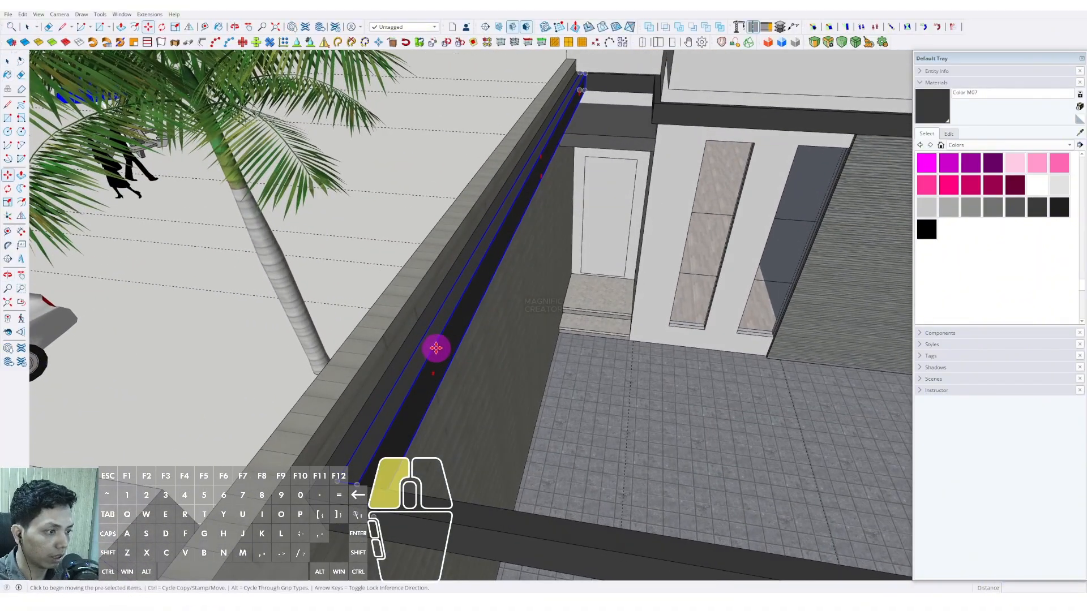
{"action": "left_click", "coordinate": [436, 348]}
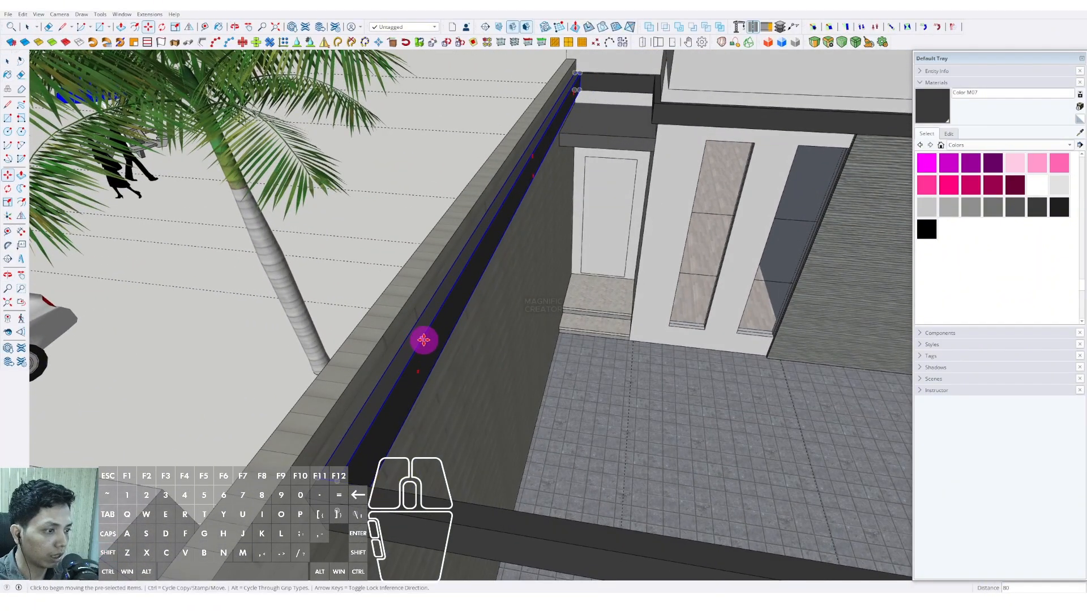
{"action": "scroll", "coordinate": [493, 348], "scroll_direction": "down", "scroll_amount": 2}
{"action": "scroll", "coordinate": [600, 361], "scroll_direction": "down", "scroll_amount": 5}
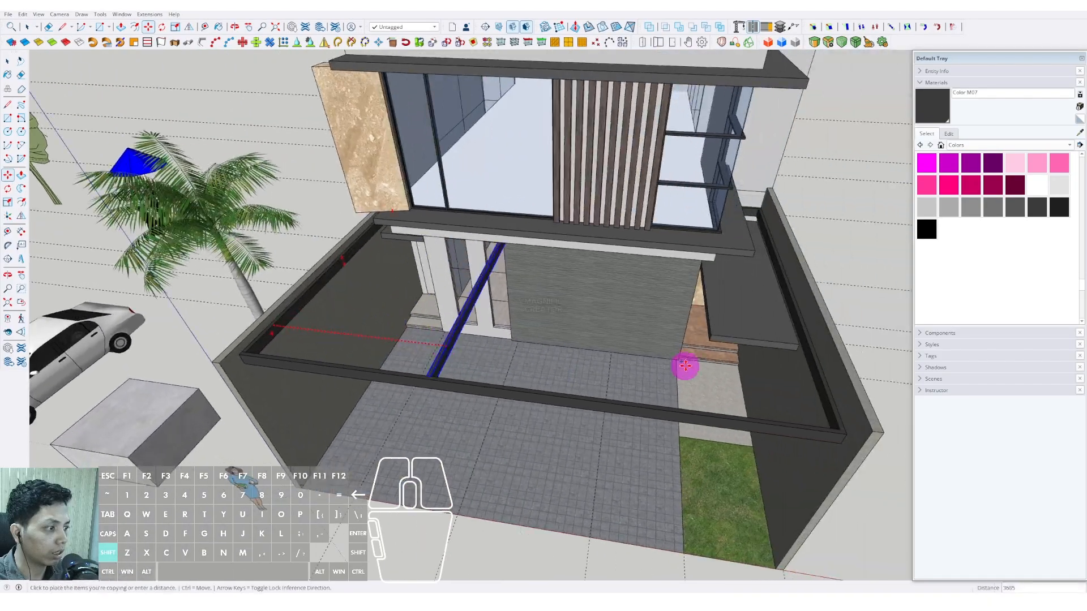
{"action": "scroll", "coordinate": [685, 366], "scroll_direction": "up", "scroll_amount": 4}
{"action": "middle_click_drag", "start_coordinate": [684, 362], "coordinate": [684, 335], "text": "shift"}
{"action": "scroll", "coordinate": [727, 327], "scroll_direction": "down", "scroll_amount": 1}
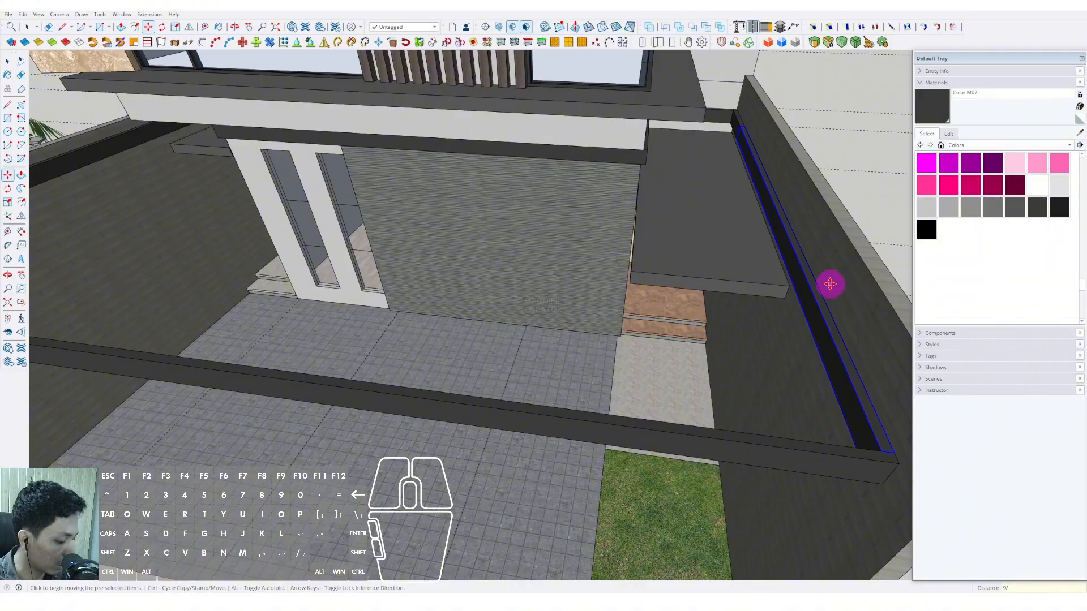
{"action": "key", "text": "Return"}
{"action": "middle_click_drag", "start_coordinate": [830, 284], "coordinate": [939, 244]}
Make the roof beam above the grass-side canopy unique
{"action": "key", "text": "space"}
{"action": "scroll", "coordinate": [582, 228], "scroll_direction": "up", "scroll_amount": 4}
{"action": "left_click", "coordinate": [566, 221]}
{"action": "scroll", "coordinate": [565, 221], "scroll_direction": "down", "scroll_amount": 3}
{"action": "middle_click_drag", "start_coordinate": [724, 226], "coordinate": [339, 216], "text": "shift"}
{"action": "scroll", "coordinate": [628, 197], "scroll_direction": "up", "scroll_amount": 3}
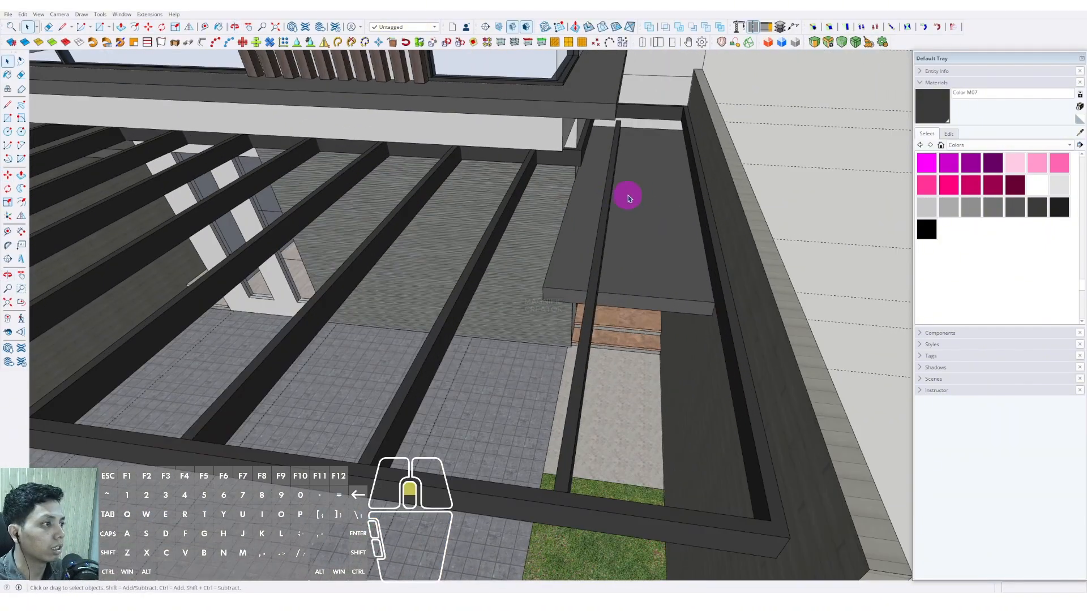
{"action": "middle_click_drag", "start_coordinate": [629, 198], "coordinate": [583, 215]}
{"action": "scroll", "coordinate": [626, 168], "scroll_direction": "up", "scroll_amount": 4}
{"action": "left_click", "coordinate": [650, 136]}
{"action": "right_click", "coordinate": [650, 135]}
{"action": "left_click", "coordinate": [672, 196]}
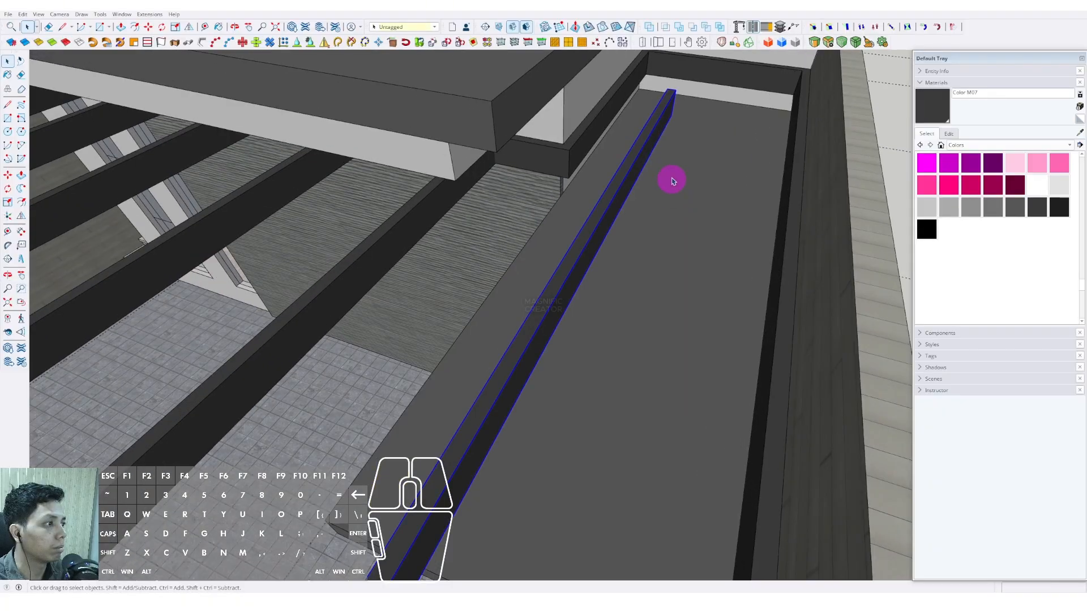
Extend the rear end of the beam above the grass-side canopy back to the frame's rear member
{"action": "double_click", "coordinate": [627, 177]}
{"action": "triple_click", "coordinate": [628, 177]}
{"action": "middle_click_drag", "start_coordinate": [627, 176], "coordinate": [555, 190]}
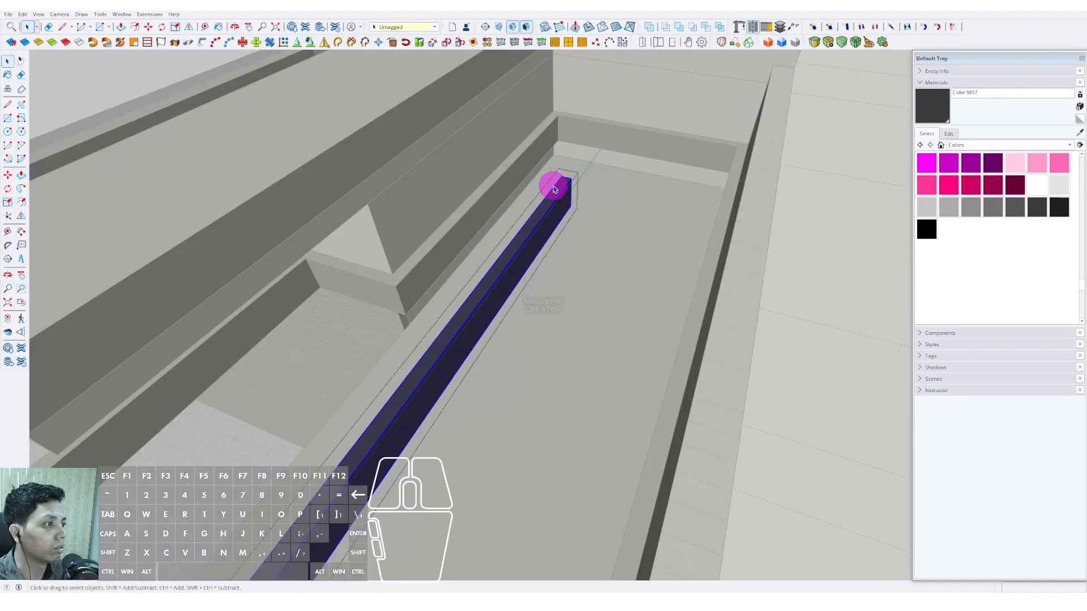
{"action": "left_click", "coordinate": [630, 140]}
{"action": "key", "text": "space"}
{"action": "scroll", "coordinate": [628, 165], "scroll_direction": "down", "scroll_amount": 3}
{"action": "left_click", "coordinate": [769, 206]}
Draw a small rectangle on the palm-side frame member's inner face and extrude it across all beams to the opposite side, about 10920 mm
{"action": "scroll", "coordinate": [487, 270], "scroll_direction": "down", "scroll_amount": 4}
{"action": "middle_click_drag", "start_coordinate": [488, 270], "coordinate": [815, 330], "text": "shift"}
{"action": "scroll", "coordinate": [382, 275], "scroll_direction": "up", "scroll_amount": 3}
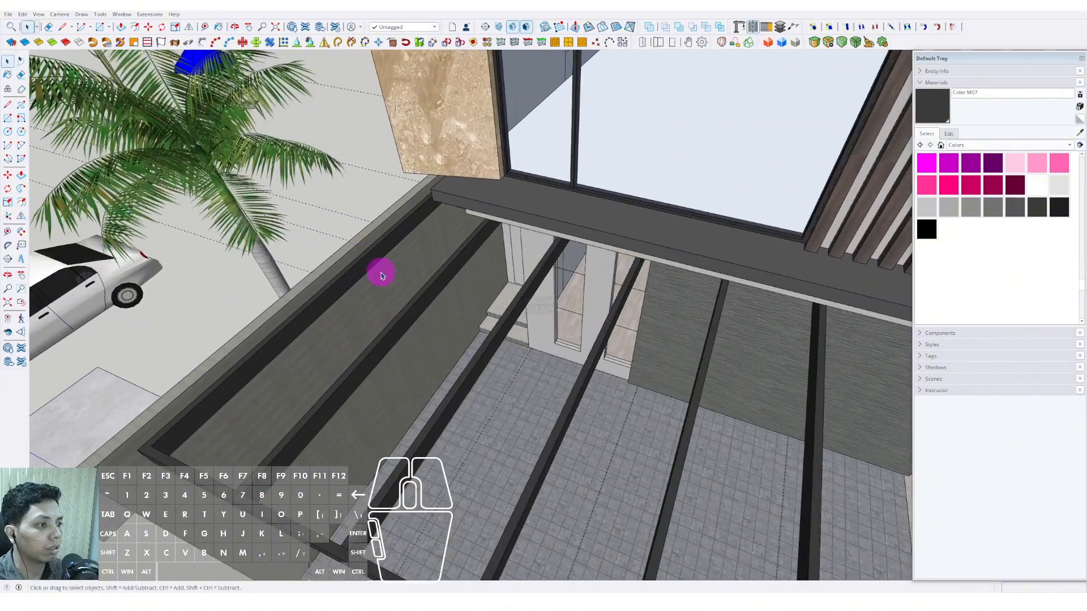
{"action": "middle_click_drag", "start_coordinate": [382, 276], "coordinate": [324, 161]}
{"action": "scroll", "coordinate": [317, 252], "scroll_direction": "up", "scroll_amount": 3}
{"action": "key", "text": "r"}
{"action": "left_click", "coordinate": [318, 238]}
{"action": "scroll", "coordinate": [329, 243], "scroll_direction": "up", "scroll_amount": 2}
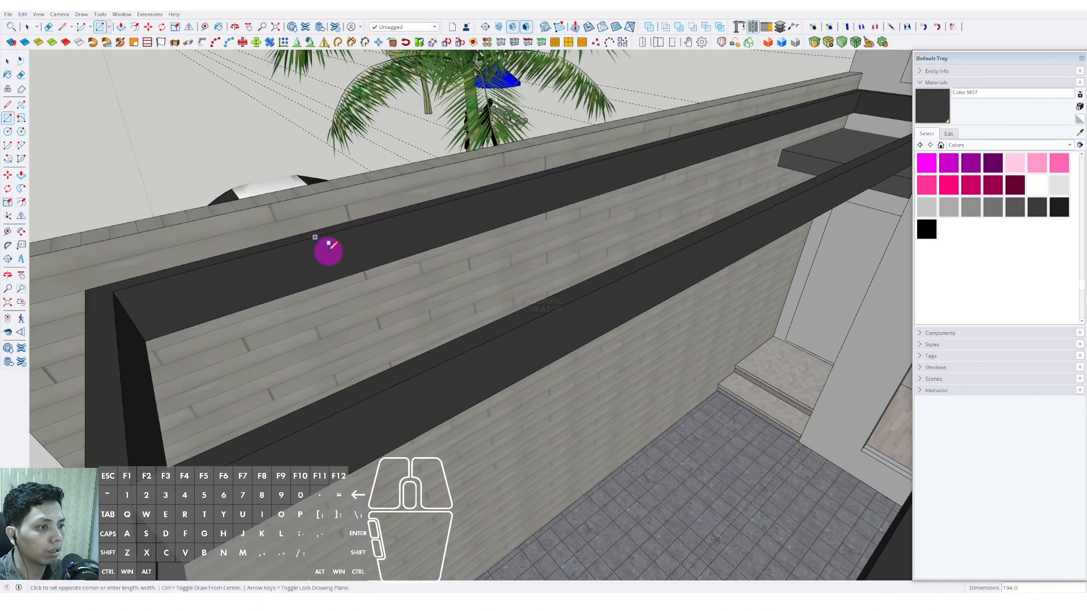
{"action": "middle_click_drag", "start_coordinate": [328, 245], "coordinate": [314, 245]}
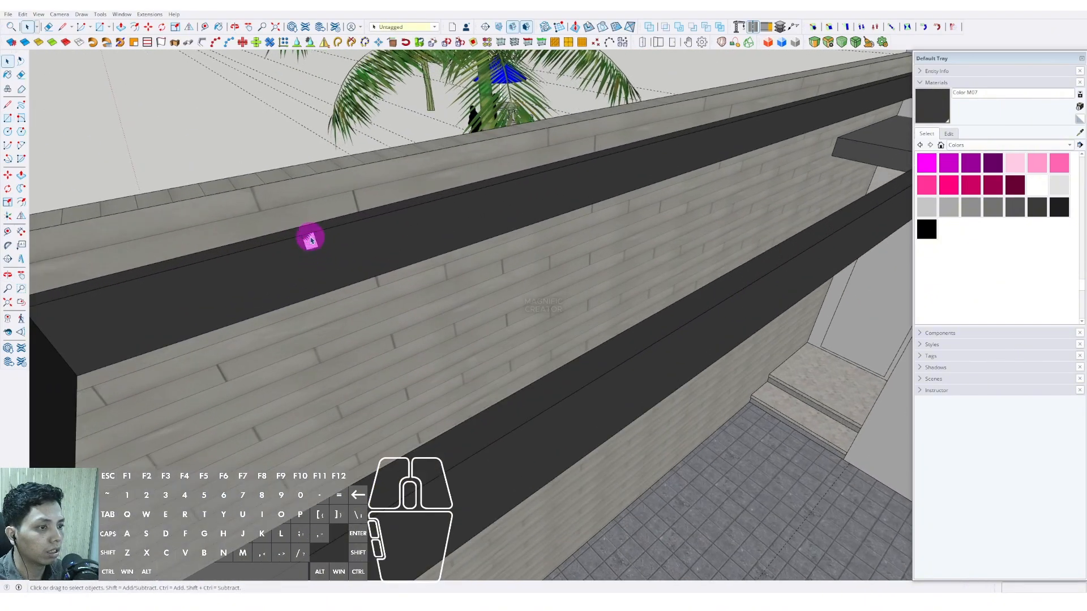
{"action": "scroll", "coordinate": [470, 373], "scroll_direction": "down", "scroll_amount": 5}
{"action": "middle_click_drag", "start_coordinate": [519, 439], "coordinate": [745, 300]}
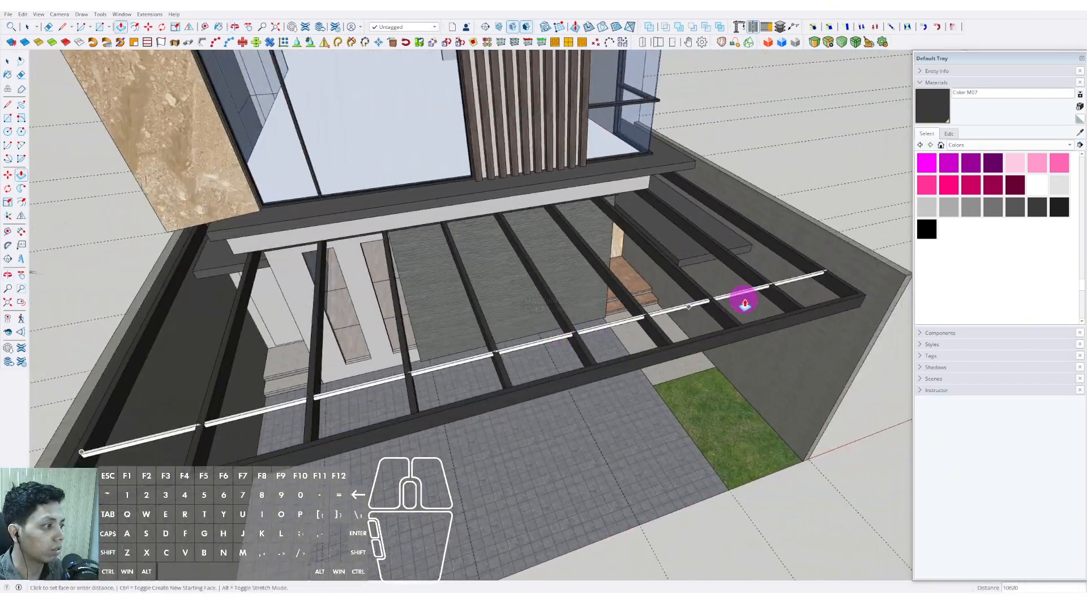
Make the long crossbar a group and paint it with Color M07
{"action": "scroll", "coordinate": [788, 295], "scroll_direction": "up", "scroll_amount": 1}
{"action": "right_click", "coordinate": [798, 279]}
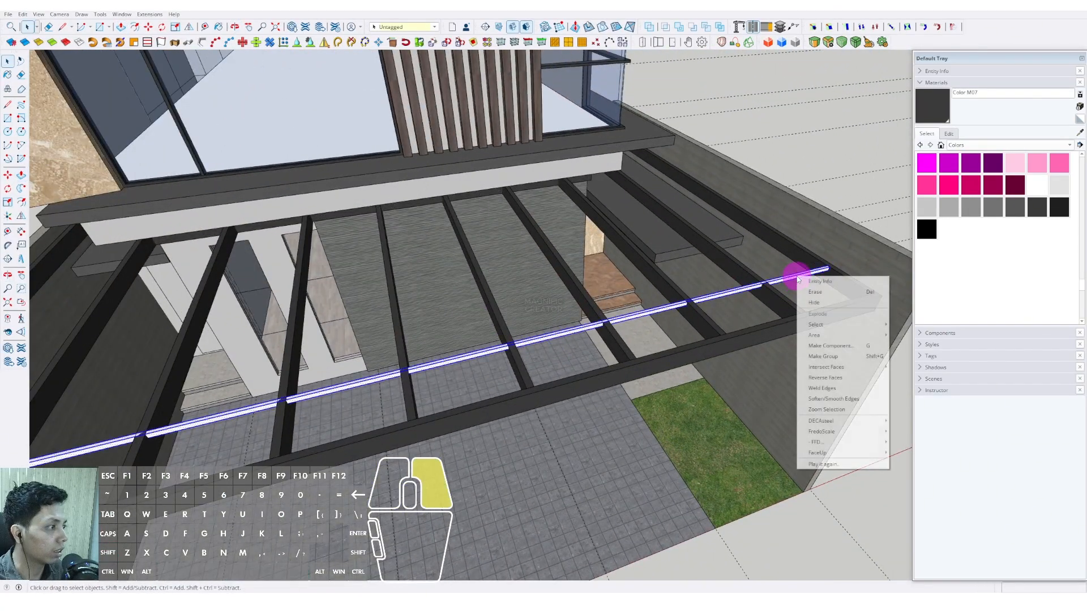
{"action": "left_click", "coordinate": [821, 338]}
{"action": "left_click", "coordinate": [529, 361]}
{"action": "left_click", "coordinate": [945, 99]}
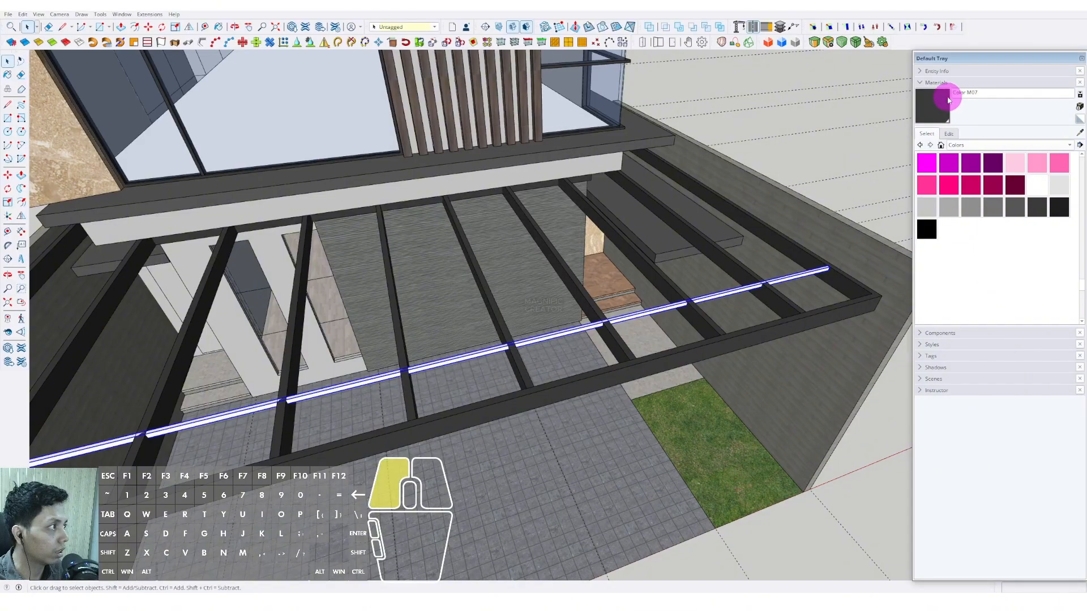
Copy the crossbar towards the house and divide the distance into evenly spaced crossbars over the carport
{"action": "scroll", "coordinate": [813, 274], "scroll_direction": "up", "scroll_amount": 2}
{"action": "middle_click_drag", "start_coordinate": [825, 276], "coordinate": [537, 206]}
{"action": "scroll", "coordinate": [716, 407], "scroll_direction": "up", "scroll_amount": 4}
{"action": "key", "text": "m"}
{"action": "scroll", "coordinate": [566, 210], "scroll_direction": "up", "scroll_amount": 2, "text": "shift"}
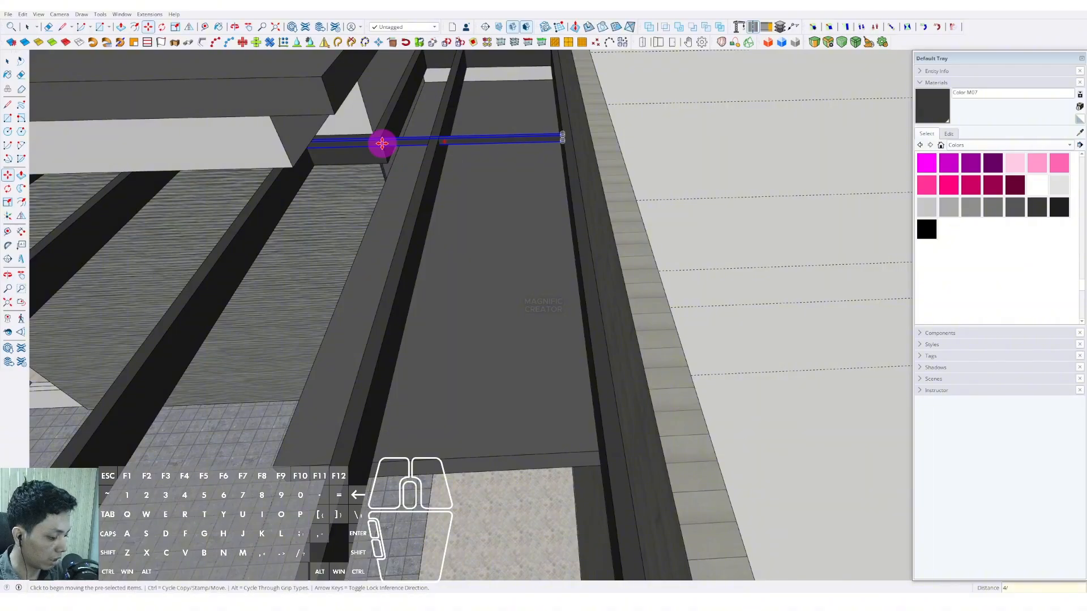
{"action": "key", "text": "Return"}
{"action": "key", "text": "space"}
{"action": "scroll", "coordinate": [505, 226], "scroll_direction": "down", "scroll_amount": 5}
{"action": "scroll", "coordinate": [528, 266], "scroll_direction": "down", "scroll_amount": 1}
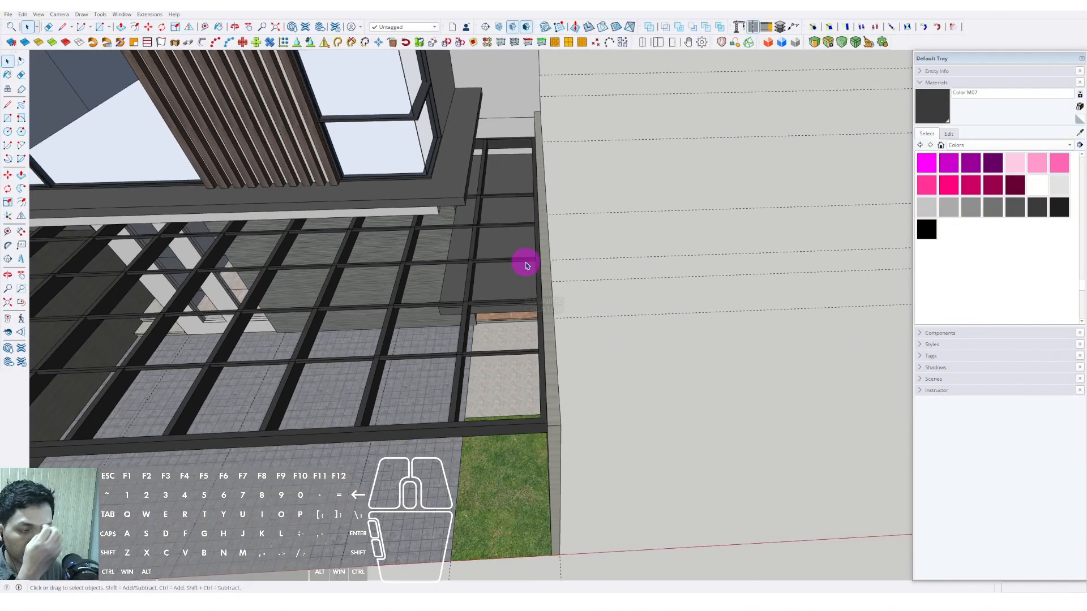
Open the carport perimeter frame and copy all of its outer top edges
{"action": "scroll", "coordinate": [477, 274], "scroll_direction": "down", "scroll_amount": 3}
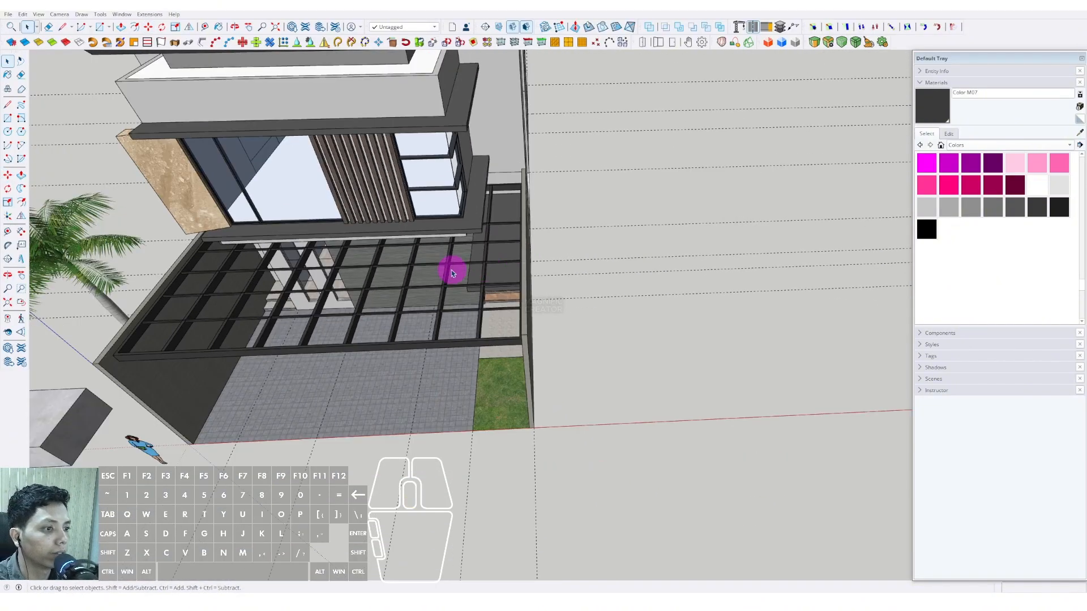
{"action": "middle_click_drag", "start_coordinate": [449, 270], "coordinate": [653, 220]}
{"action": "double_click", "coordinate": [636, 338]}
{"action": "scroll", "coordinate": [653, 220], "scroll_direction": "up", "scroll_amount": 5}
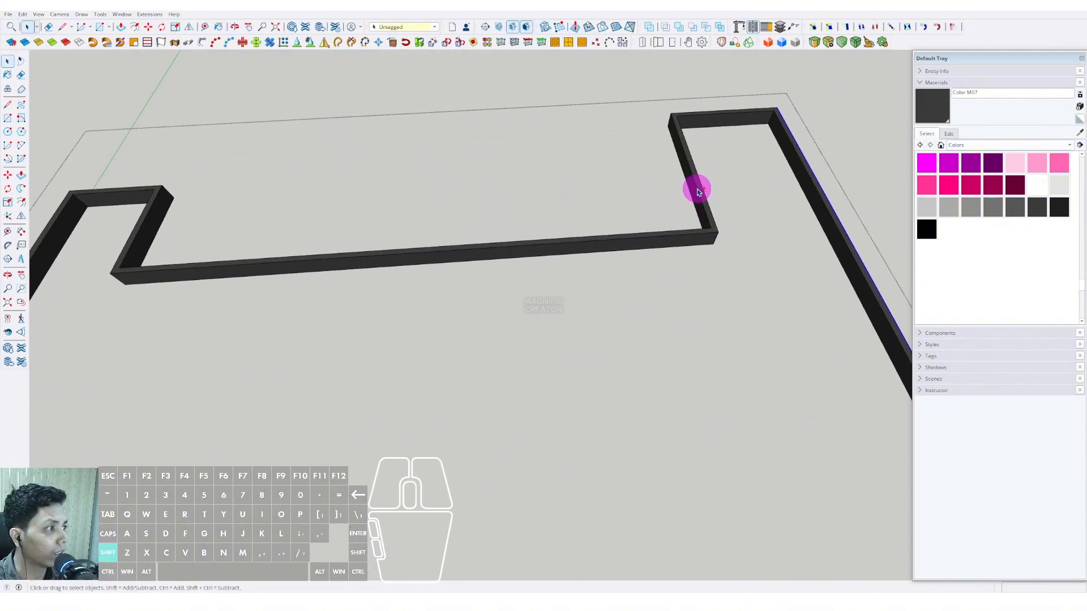
{"action": "middle_click_drag", "start_coordinate": [677, 116], "coordinate": [446, 195]}
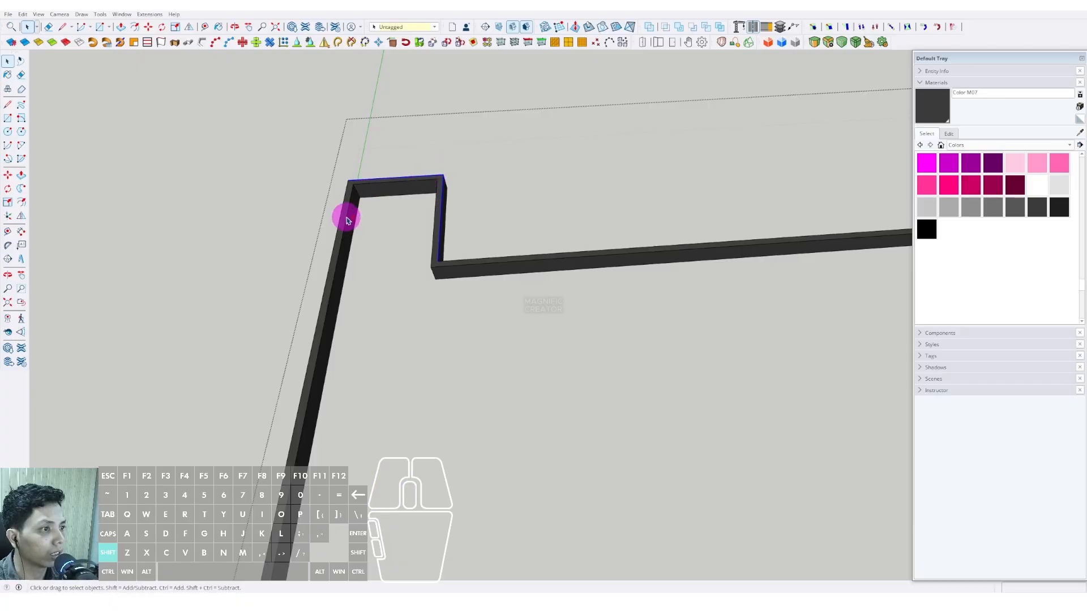
{"action": "scroll", "coordinate": [340, 221], "scroll_direction": "down", "scroll_amount": 4}
{"action": "scroll", "coordinate": [400, 187], "scroll_direction": "up", "scroll_amount": 2}
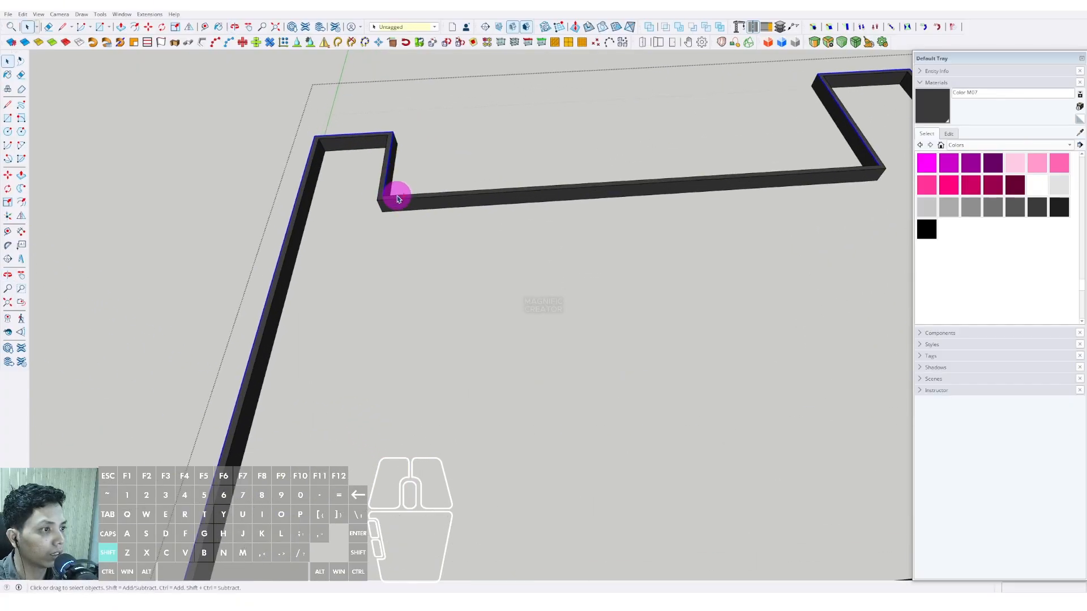
{"action": "scroll", "coordinate": [395, 195], "scroll_direction": "down", "scroll_amount": 2}
{"action": "middle_click_drag", "start_coordinate": [410, 199], "coordinate": [419, 376]}
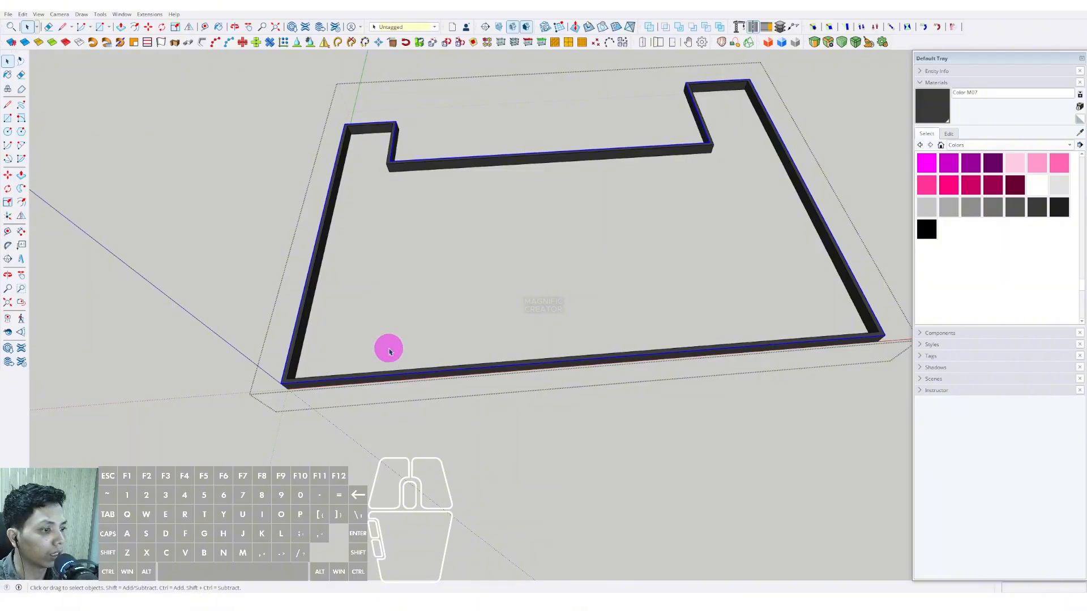
{"action": "middle_click_drag", "start_coordinate": [389, 351], "coordinate": [59, 59]}
{"action": "left_click", "coordinate": [21, 15]}
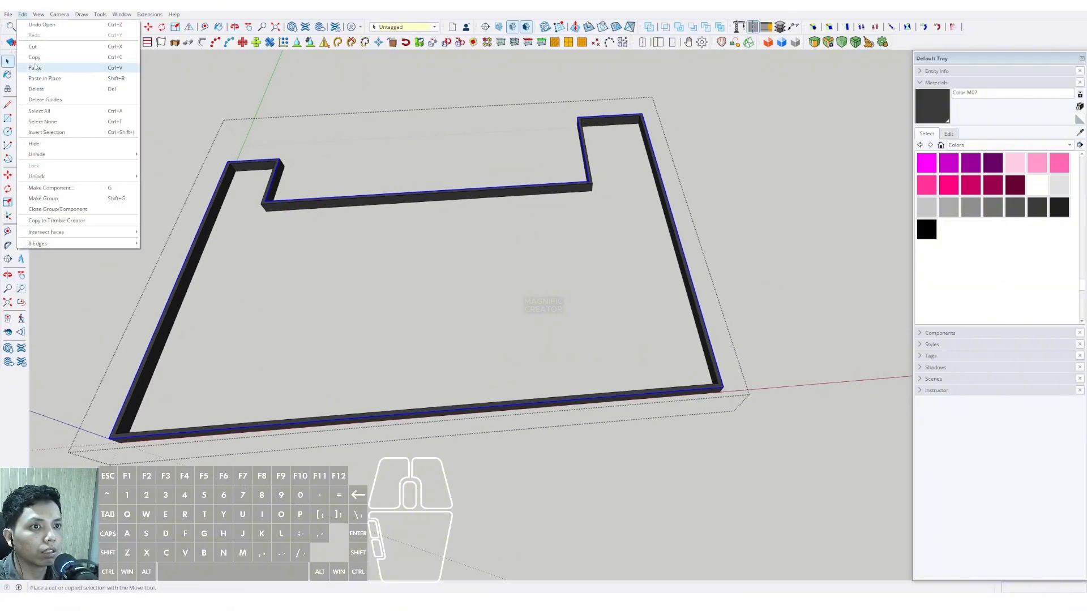
{"action": "left_click", "coordinate": [40, 56]}
Close the frame group and paste the copied outline in place in the main model
{"action": "scroll", "coordinate": [283, 204], "scroll_direction": "down", "scroll_amount": 2}
{"action": "left_click", "coordinate": [155, 148]}
{"action": "right_click", "coordinate": [155, 149]}
{"action": "left_click", "coordinate": [174, 155]}
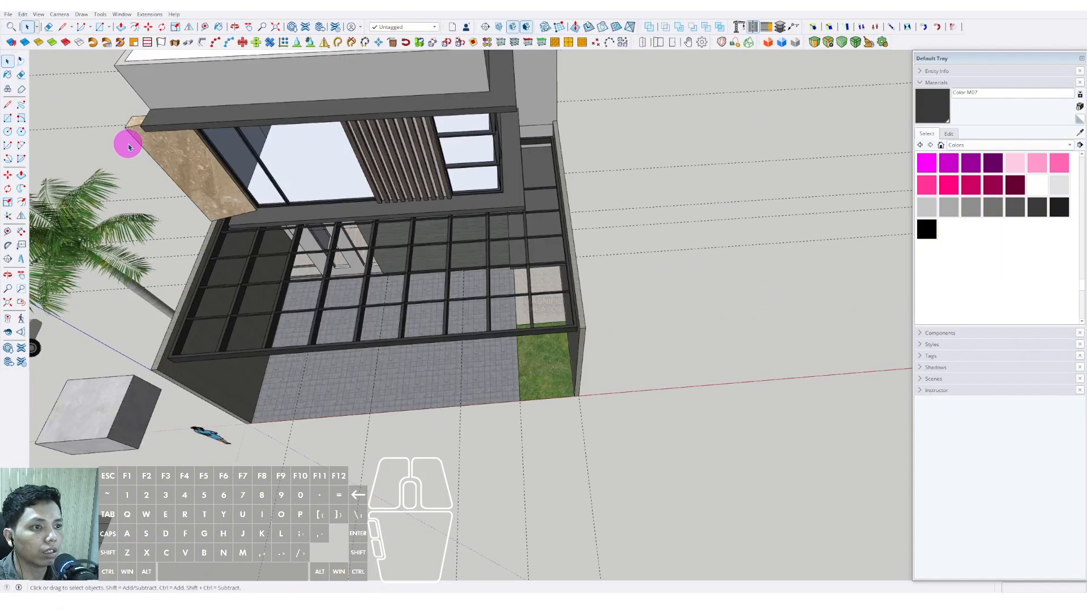
{"action": "left_click", "coordinate": [21, 15]}
{"action": "left_click", "coordinate": [57, 80]}
Draw a diagonal line across the pasted outline's corner to fill it with a face, and delete the line
{"action": "scroll", "coordinate": [566, 309], "scroll_direction": "up", "scroll_amount": 6}
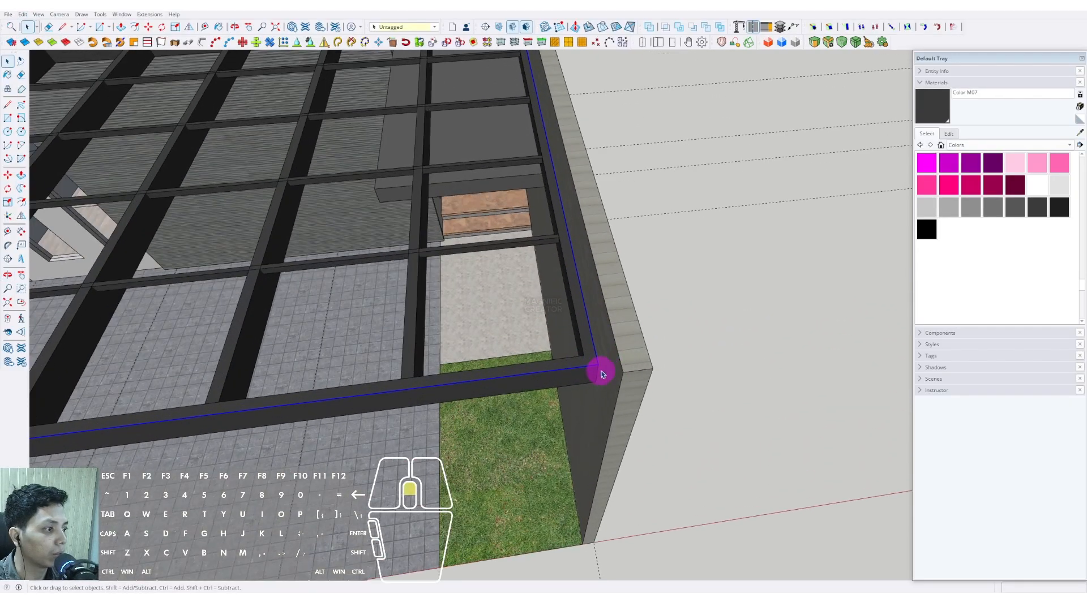
{"action": "middle_click_drag", "start_coordinate": [602, 374], "coordinate": [468, 383]}
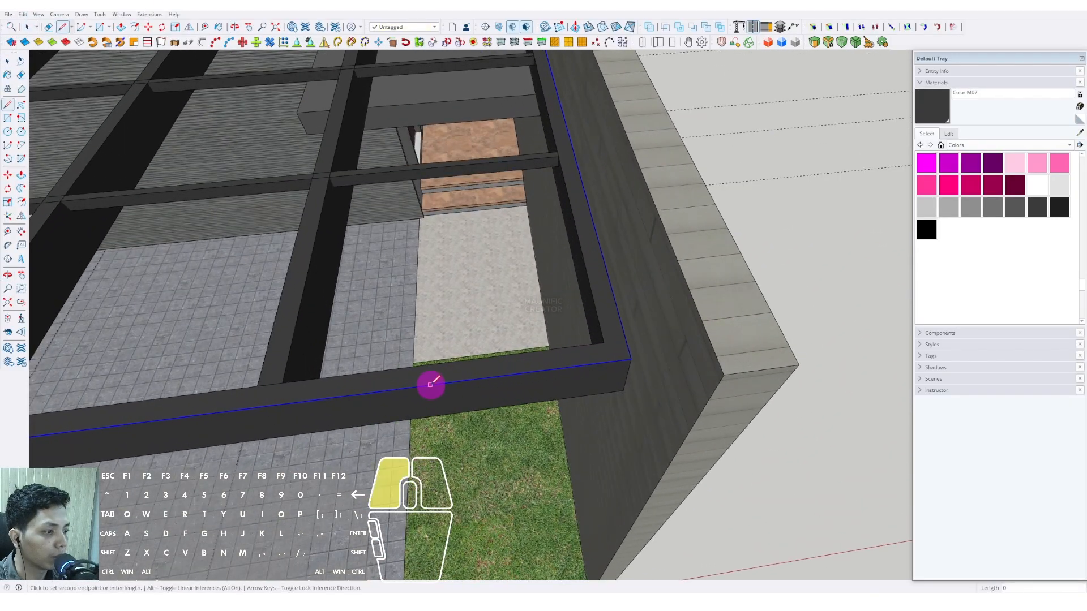
{"action": "scroll", "coordinate": [594, 228], "scroll_direction": "up", "scroll_amount": 1}
{"action": "left_click", "coordinate": [589, 223]}
{"action": "key", "text": "space"}
{"action": "left_click", "coordinate": [553, 257]}
{"action": "scroll", "coordinate": [566, 258], "scroll_direction": "down", "scroll_amount": 2}
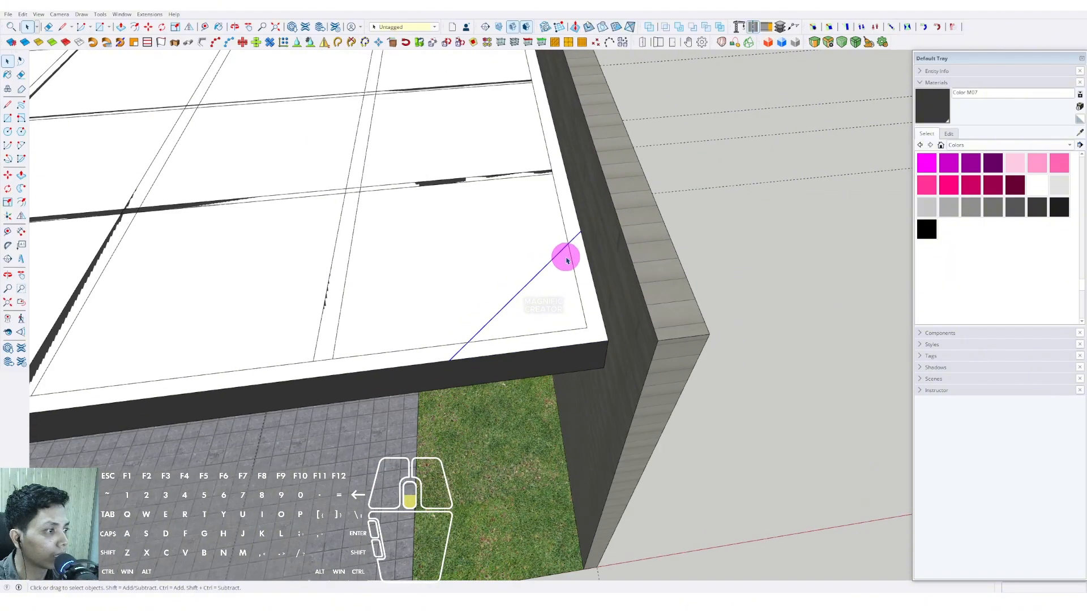
{"action": "scroll", "coordinate": [566, 260], "scroll_direction": "down", "scroll_amount": 3}
{"action": "middle_click_drag", "start_coordinate": [498, 271], "coordinate": [389, 253]}
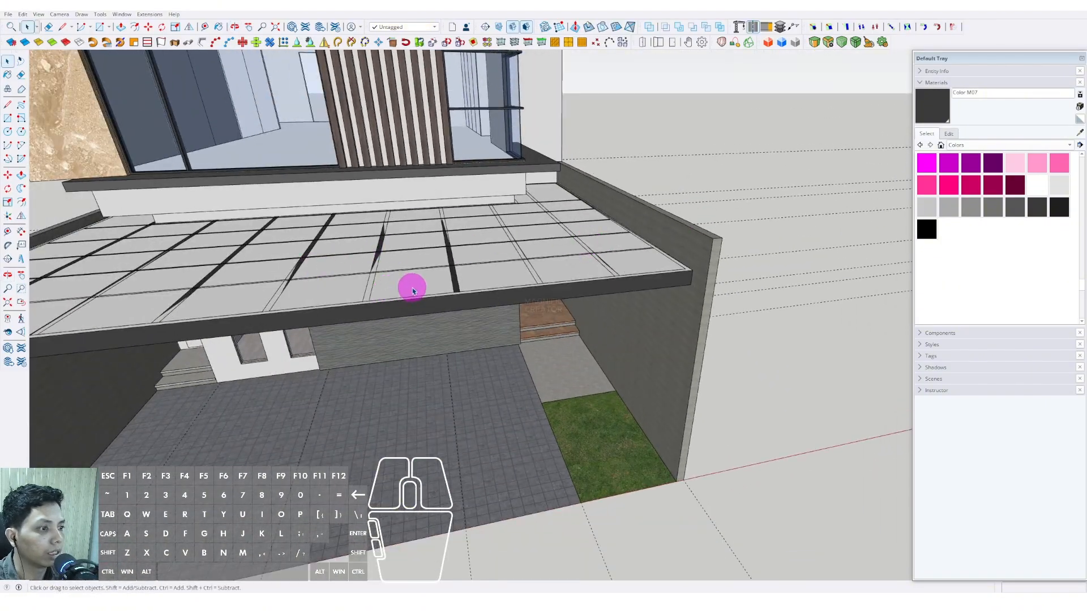
Extrude the roof face slightly upward into a thin sheet over the carport frame
{"action": "middle_click_drag", "start_coordinate": [412, 290], "coordinate": [728, 208]}
{"action": "key", "text": "p"}
{"action": "left_click", "coordinate": [626, 256]}
{"action": "left_click", "coordinate": [632, 243]}
{"action": "key", "text": "space"}
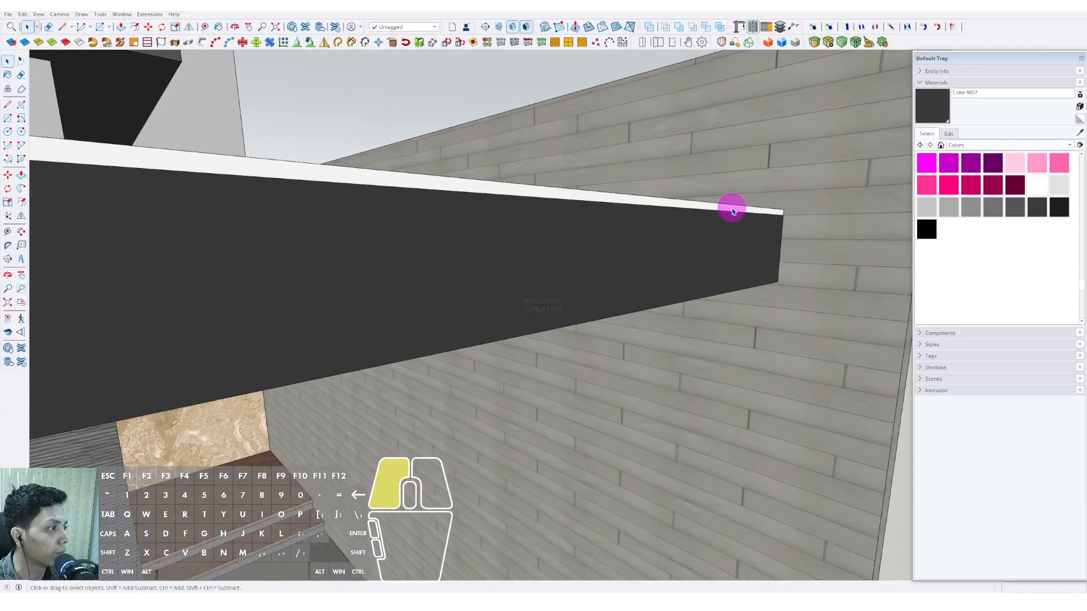
Extend the roof sheet's front edge face 100 mm beyond the frame
{"action": "key", "text": "p"}
{"action": "left_click", "coordinate": [737, 205]}
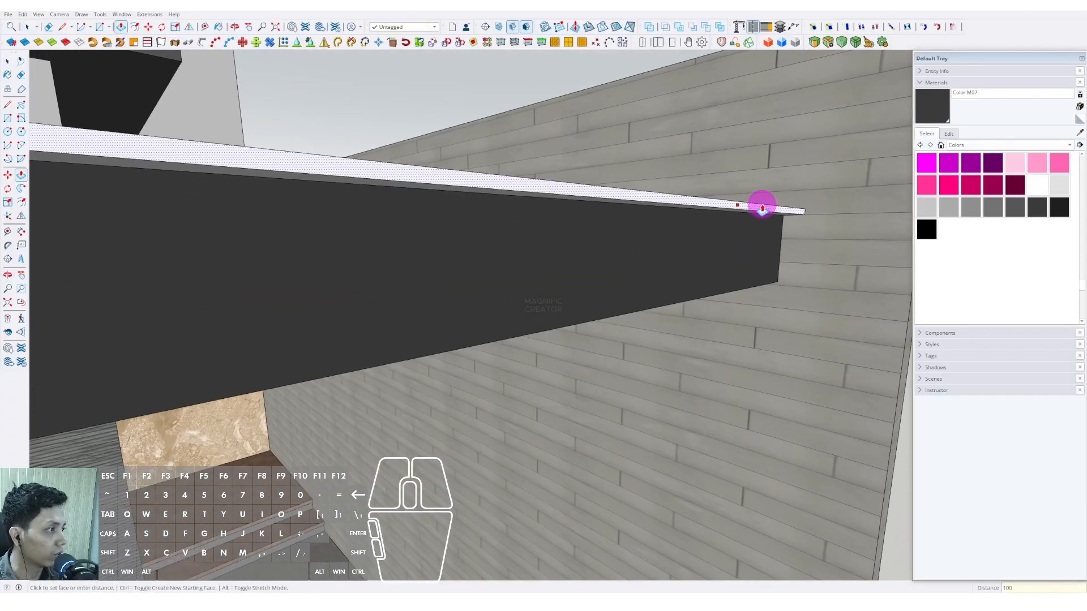
{"action": "left_click", "coordinate": [762, 208]}
Select the whole roof sheet over the carport frame and make it a group
{"action": "key", "text": "space"}
{"action": "middle_click_drag", "start_coordinate": [762, 206], "coordinate": [702, 257]}
{"action": "right_click", "coordinate": [703, 263]}
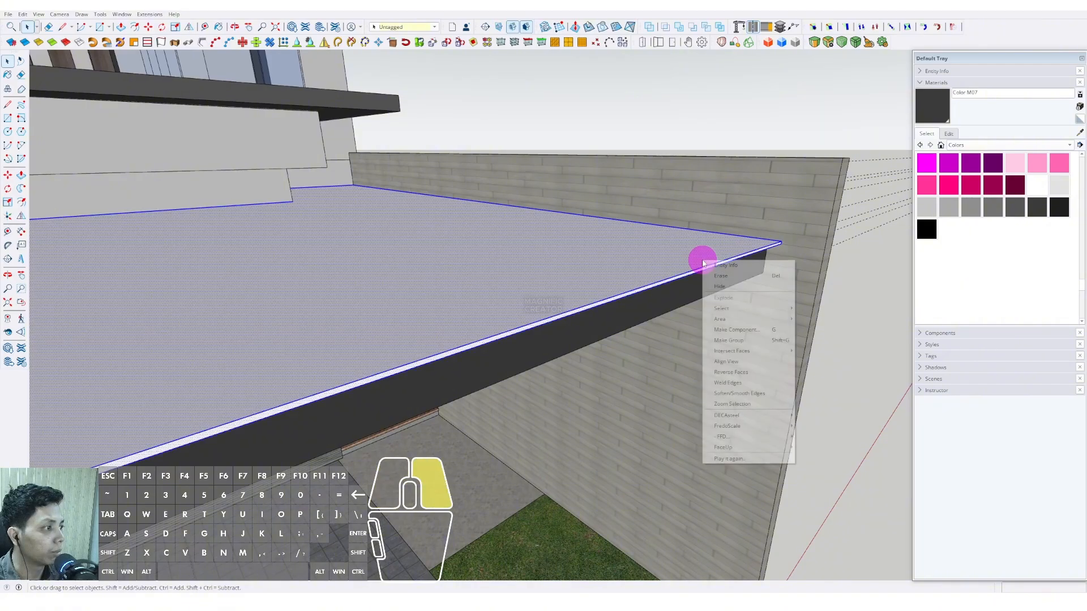
{"action": "left_click", "coordinate": [735, 342]}
{"action": "scroll", "coordinate": [689, 312], "scroll_direction": "down", "scroll_amount": 5}
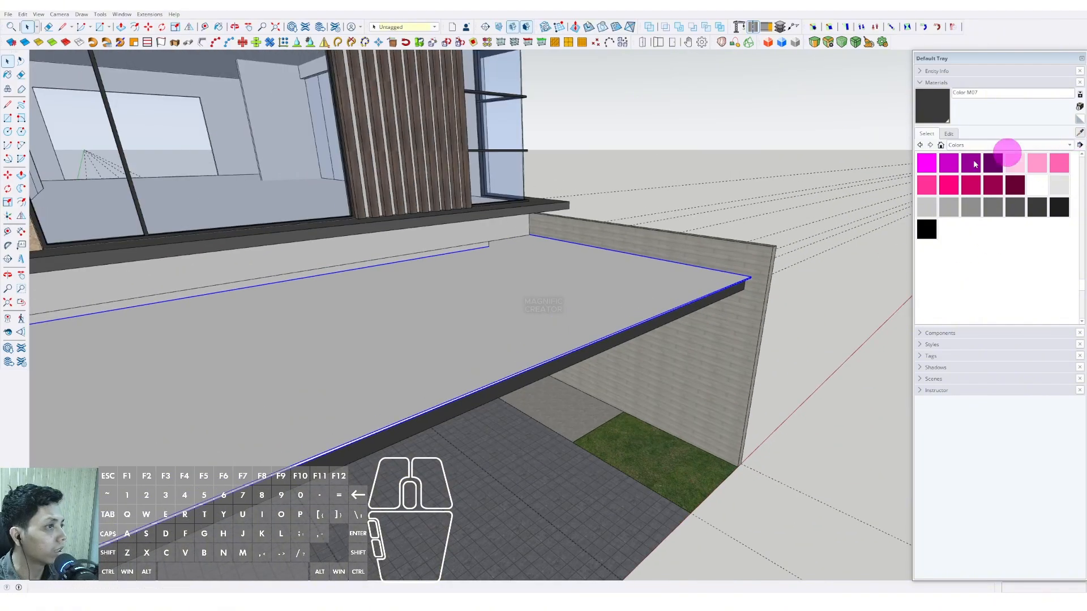
Sample Translucent Glass Blue from the upper windows and paint the carport roof sheet with it
{"action": "left_click", "coordinate": [296, 137]}
{"action": "left_click", "coordinate": [560, 323]}
{"action": "key", "text": "space"}
{"action": "scroll", "coordinate": [561, 321], "scroll_direction": "down", "scroll_amount": 5}
{"action": "mouse_move", "coordinate": [560, 321]}
{"action": "middle_mouse_down"}
{"action": "mouse_move", "coordinate": [404, 313]}
{"action": "mouse_move", "coordinate": [619, 228]}
{"action": "middle_mouse_up"}
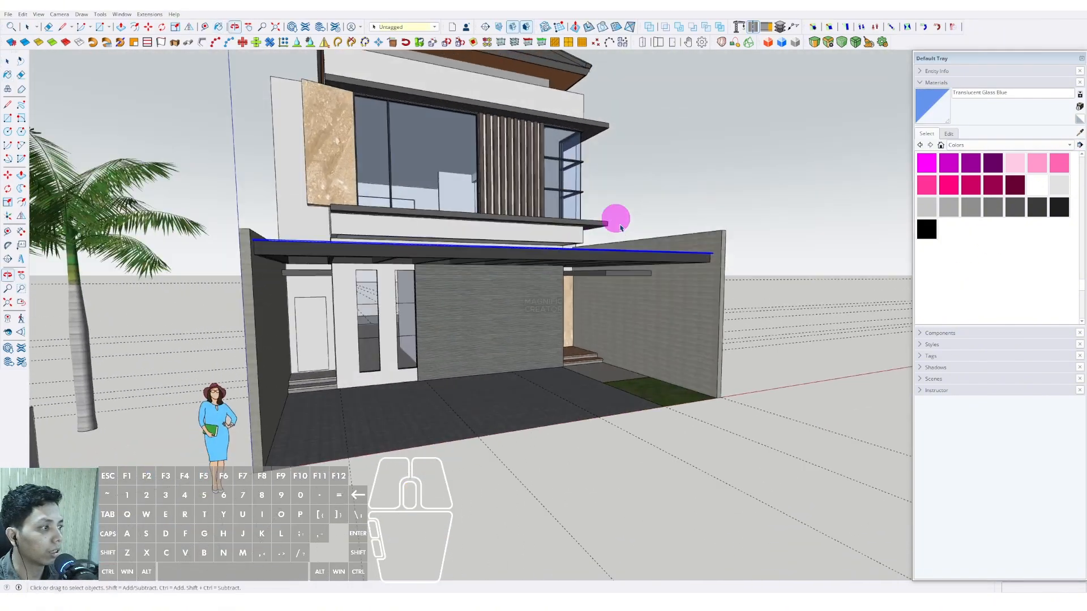
Draw a rectangle at the end of the carport's front beam and extrude it along the beam to the opposite boundary wall
{"action": "scroll", "coordinate": [738, 243], "scroll_direction": "up", "scroll_amount": 8}
{"action": "key", "text": "r"}
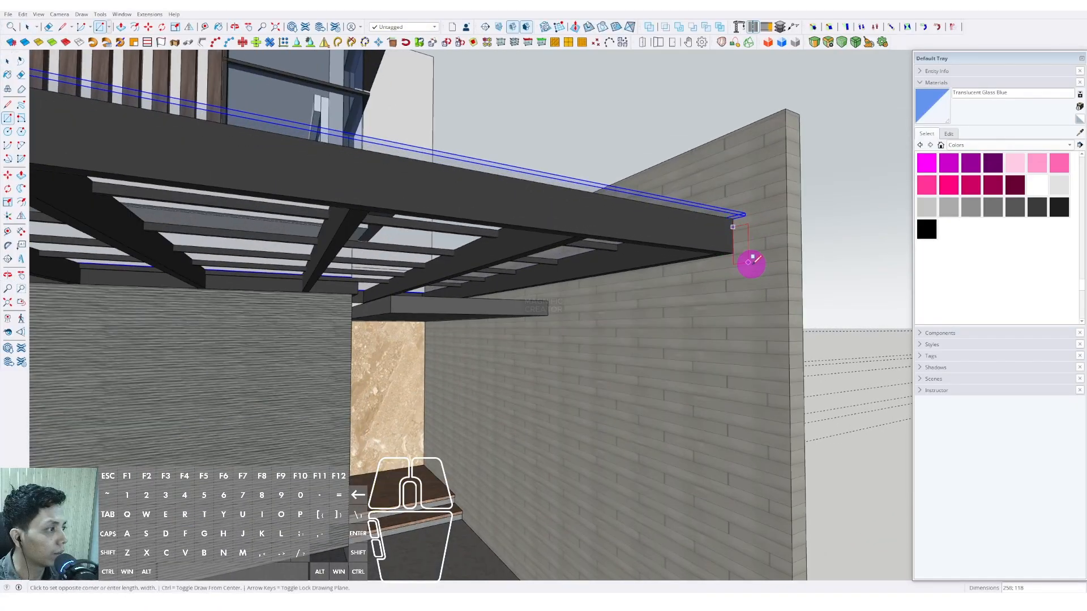
{"action": "left_click", "coordinate": [763, 264]}
{"action": "key", "text": "p"}
{"action": "left_click", "coordinate": [747, 236]}
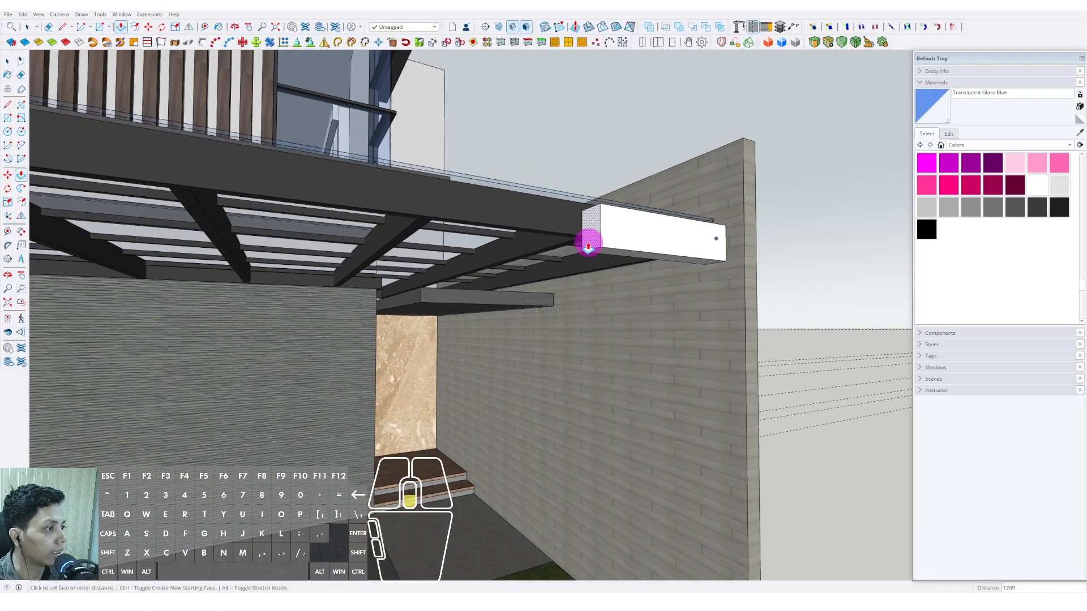
{"action": "middle_click_drag", "start_coordinate": [589, 235], "coordinate": [325, 217]}
{"action": "left_click", "coordinate": [261, 217]}
Hollow out the new front box through an inward offset of its top face to form a gutter, and group it
{"action": "key", "text": "space"}
{"action": "left_click", "coordinate": [308, 211]}
{"action": "key", "text": "f"}
{"action": "left_click", "coordinate": [268, 196]}
{"action": "key", "text": "space"}
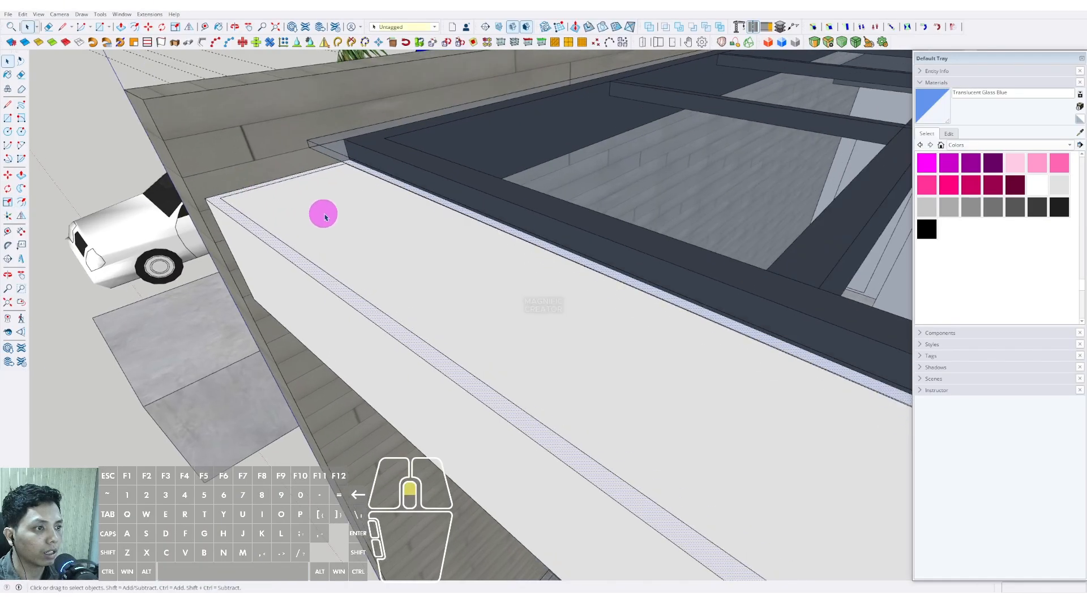
{"action": "right_click", "coordinate": [400, 213]}
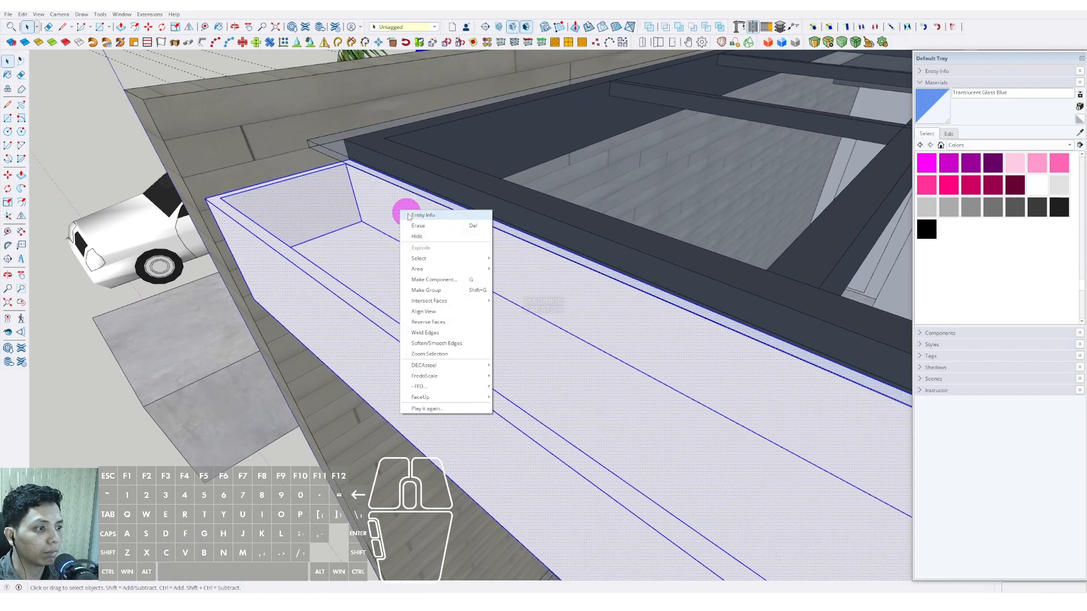
{"action": "left_click", "coordinate": [431, 296]}
Sample the dark Color M07 from the carport frame and paint the front gutter with it
{"action": "middle_click_drag", "start_coordinate": [525, 299], "coordinate": [544, 211]}
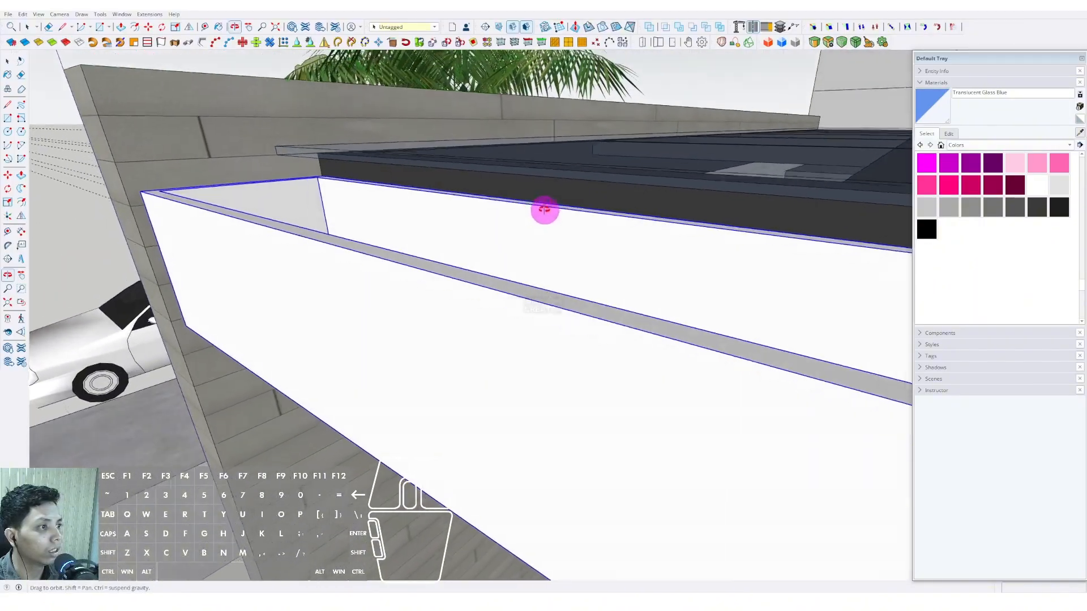
{"action": "left_click", "coordinate": [542, 210]}
{"action": "left_click", "coordinate": [488, 238]}
Draw an upright rectangle across the front of the grass strip beside the boundary wall and extrude it 150 mm
{"action": "scroll", "coordinate": [453, 241], "scroll_direction": "down", "scroll_amount": 4}
{"action": "mouse_move", "coordinate": [415, 243]}
{"action": "middle_mouse_down"}
{"action": "mouse_move", "coordinate": [464, 216]}
{"action": "mouse_move", "coordinate": [527, 250]}
{"action": "mouse_move", "coordinate": [660, 286]}
{"action": "mouse_move", "coordinate": [583, 283]}
{"action": "mouse_move", "coordinate": [559, 329]}
{"action": "mouse_move", "coordinate": [565, 351]}
{"action": "mouse_move", "coordinate": [584, 352]}
{"action": "mouse_move", "coordinate": [590, 381]}
{"action": "mouse_move", "coordinate": [617, 380]}
{"action": "mouse_move", "coordinate": [641, 434]}
{"action": "mouse_move", "coordinate": [624, 400]}
{"action": "middle_mouse_up"}
{"action": "scroll", "coordinate": [621, 426], "scroll_direction": "up", "scroll_amount": 2}
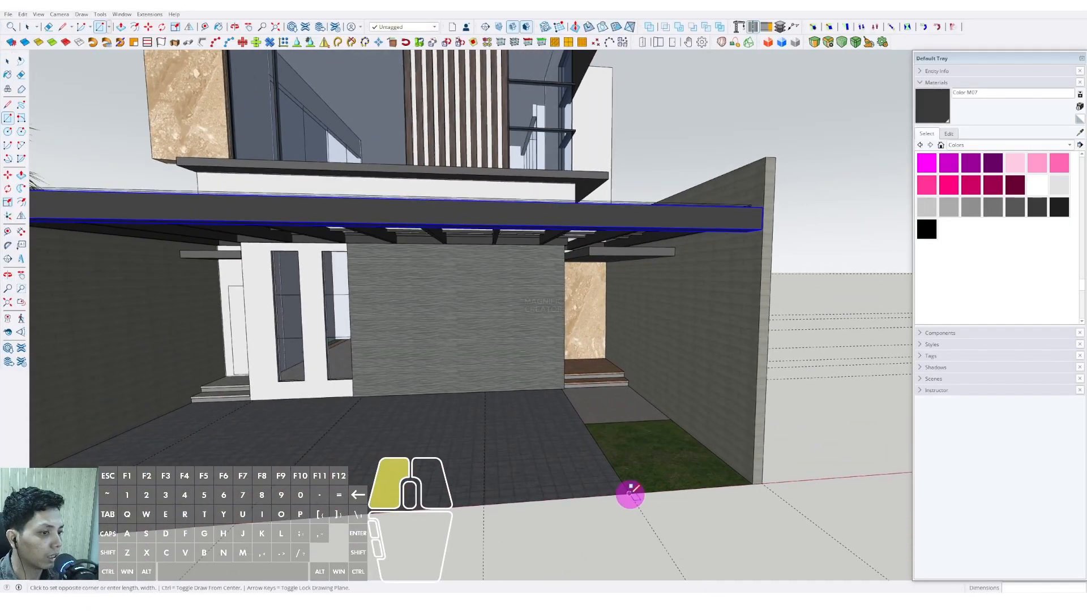
{"action": "scroll", "coordinate": [630, 494], "scroll_direction": "down", "scroll_amount": 3}
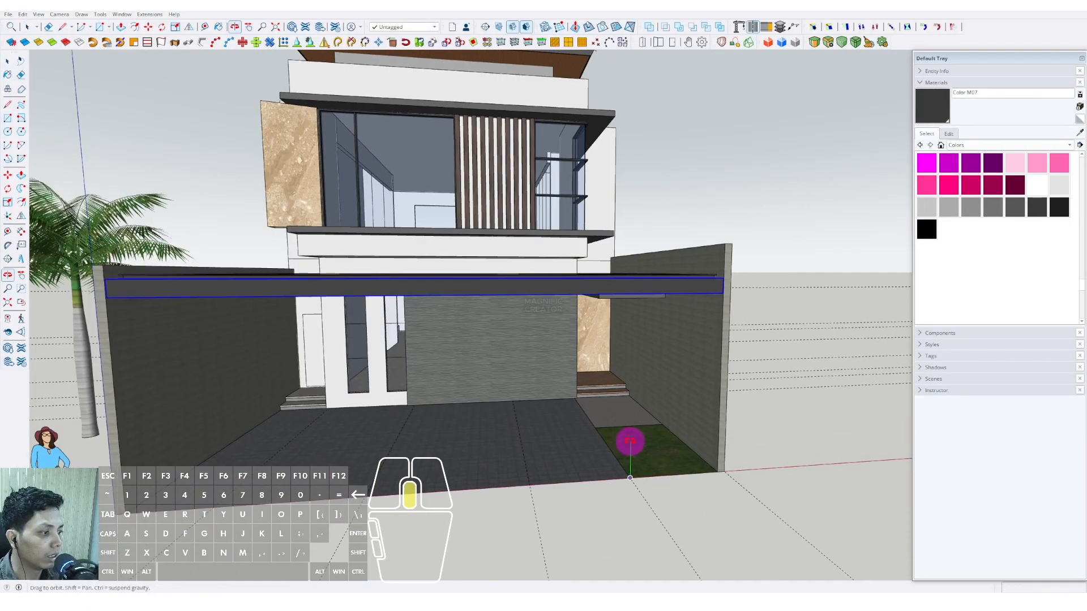
{"action": "left_click", "coordinate": [724, 351]}
{"action": "middle_click_drag", "start_coordinate": [720, 352], "coordinate": [698, 417]}
{"action": "key", "text": "p"}
{"action": "left_click", "coordinate": [698, 366]}
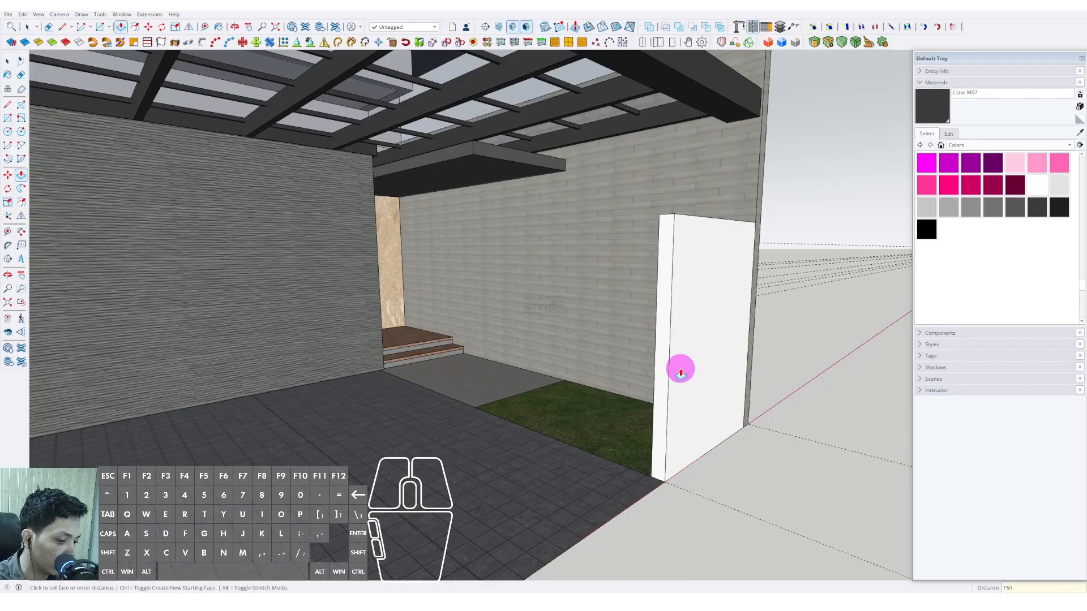
Make the upright block in front of the grass a group and paint it with Color M06
{"action": "triple_click", "coordinate": [664, 324]}
{"action": "right_click", "coordinate": [664, 324]}
{"action": "left_click", "coordinate": [693, 401]}
{"action": "scroll", "coordinate": [658, 380], "scroll_direction": "down", "scroll_amount": 3}
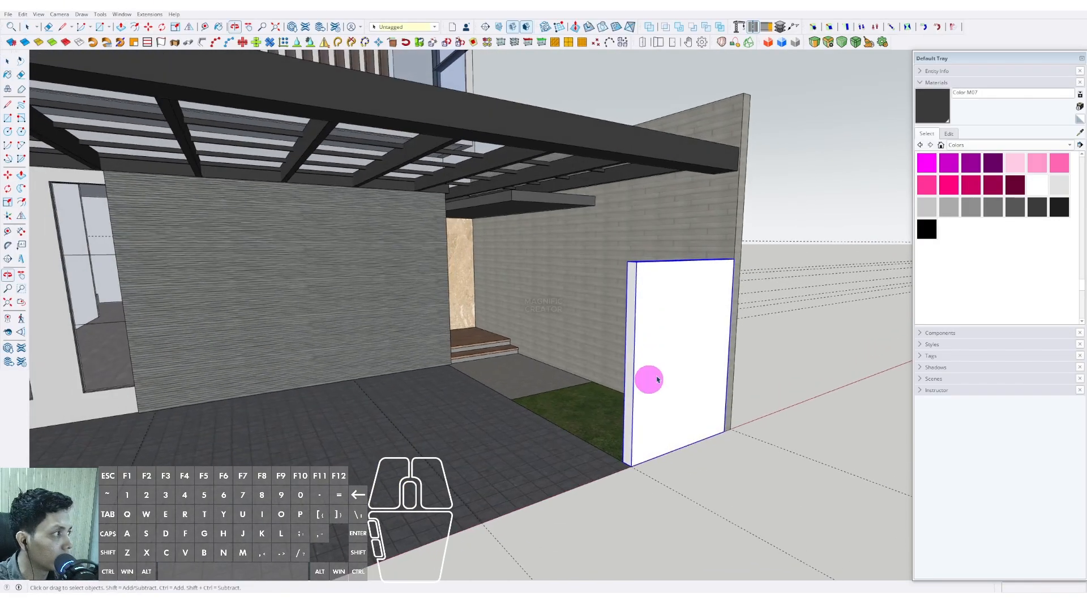
{"action": "left_click", "coordinate": [691, 315]}
{"action": "scroll", "coordinate": [691, 319], "scroll_direction": "down", "scroll_amount": 1}
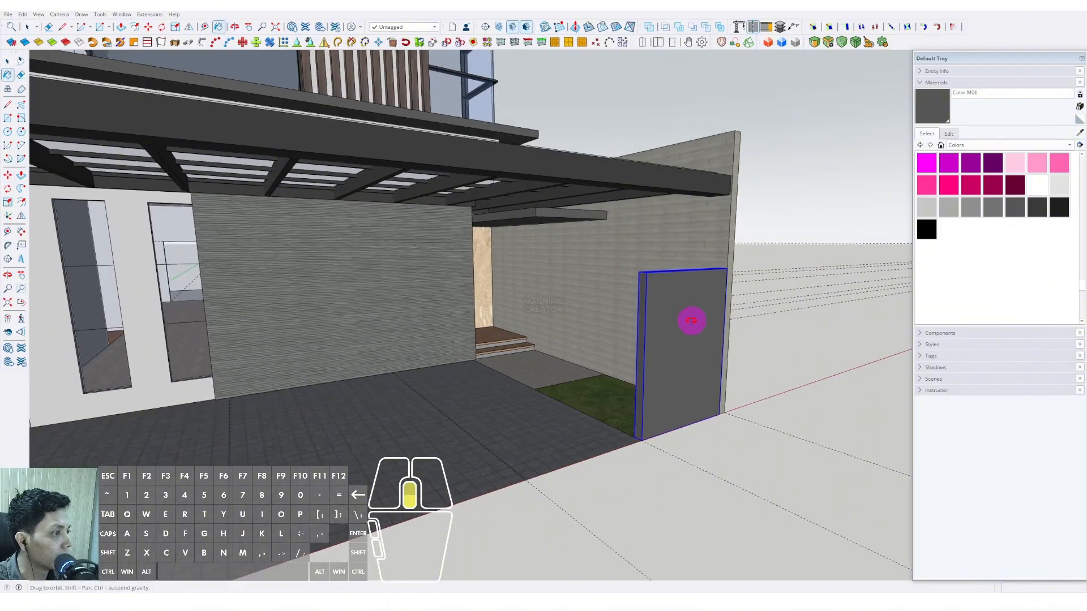
Open the block's group and push its wall-side end face inward to leave a gap beside the boundary wall
{"action": "key", "text": "space"}
{"action": "mouse_move", "coordinate": [691, 320]}
{"action": "middle_mouse_down"}
{"action": "mouse_move", "coordinate": [587, 337]}
{"action": "mouse_move", "coordinate": [602, 402]}
{"action": "mouse_move", "coordinate": [622, 358]}
{"action": "middle_mouse_up"}
{"action": "scroll", "coordinate": [587, 336], "scroll_direction": "down", "scroll_amount": 1}
{"action": "double_click", "coordinate": [622, 358]}
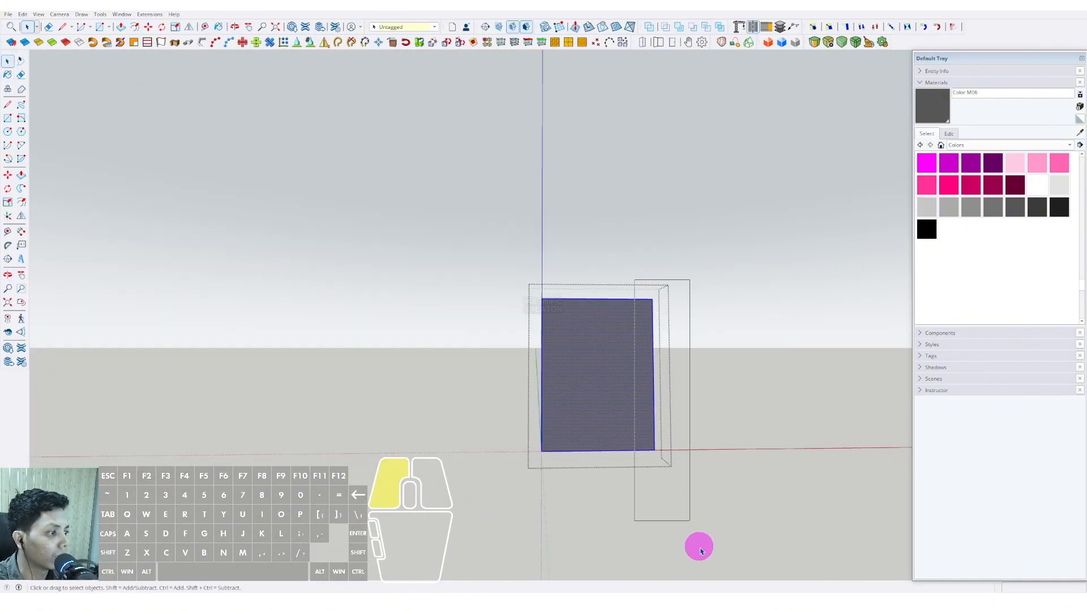
{"action": "left_click_drag", "start_coordinate": [700, 551], "coordinate": [696, 541]}
{"action": "scroll", "coordinate": [658, 380], "scroll_direction": "up", "scroll_amount": 1}
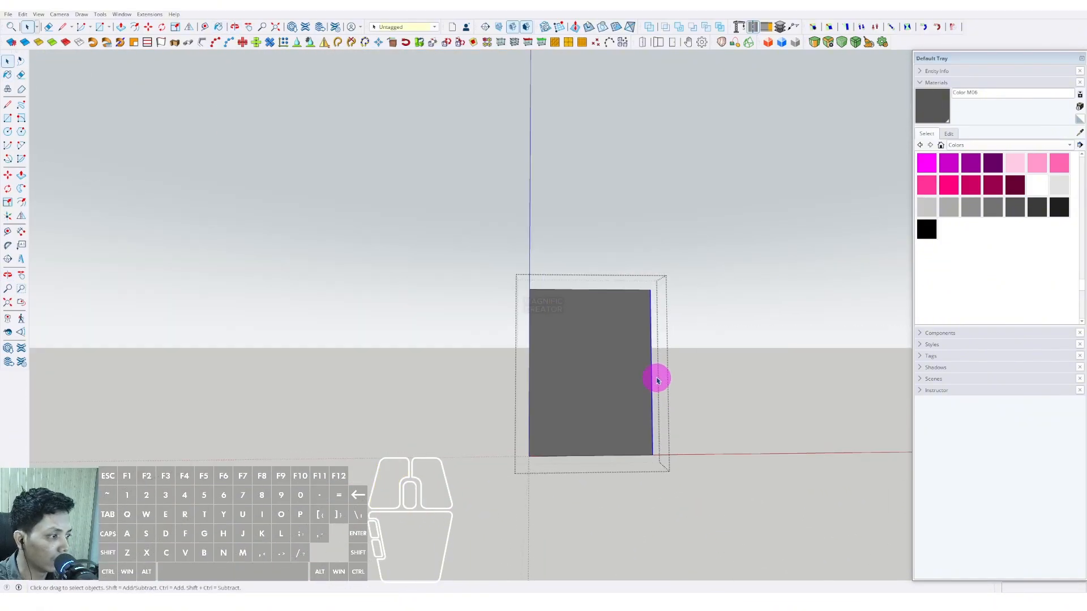
{"action": "left_click", "coordinate": [715, 273]}
{"action": "middle_click_drag", "start_coordinate": [714, 275], "coordinate": [549, 471]}
{"action": "scroll", "coordinate": [566, 440], "scroll_direction": "up", "scroll_amount": 4}
{"action": "triple_click", "coordinate": [574, 390]}
{"action": "scroll", "coordinate": [566, 383], "scroll_direction": "down", "scroll_amount": 1}
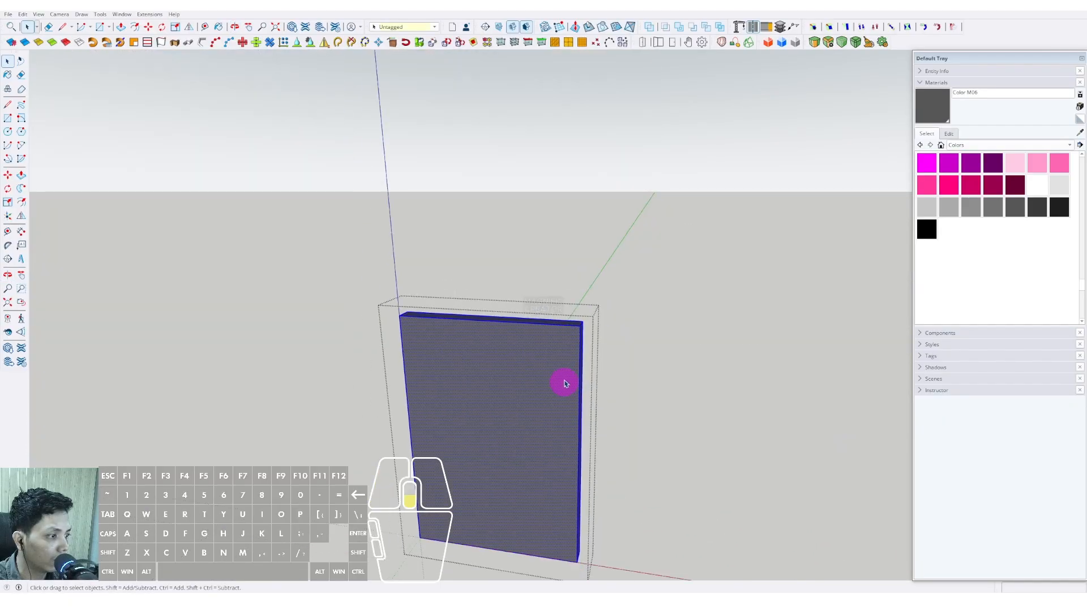
{"action": "scroll", "coordinate": [566, 384], "scroll_direction": "down", "scroll_amount": 1}
{"action": "left_click_drag", "start_coordinate": [539, 242], "coordinate": [605, 529]}
{"action": "key", "text": "p"}
{"action": "left_click", "coordinate": [575, 408]}
{"action": "left_click", "coordinate": [542, 402]}
{"action": "key", "text": "space"}
Draw a narrow full-height rectangle on the block's end face and extrude it to the boundary wall as a thinner panel
{"action": "middle_click_drag", "start_coordinate": [539, 404], "coordinate": [501, 313]}
{"action": "left_click", "coordinate": [533, 477]}
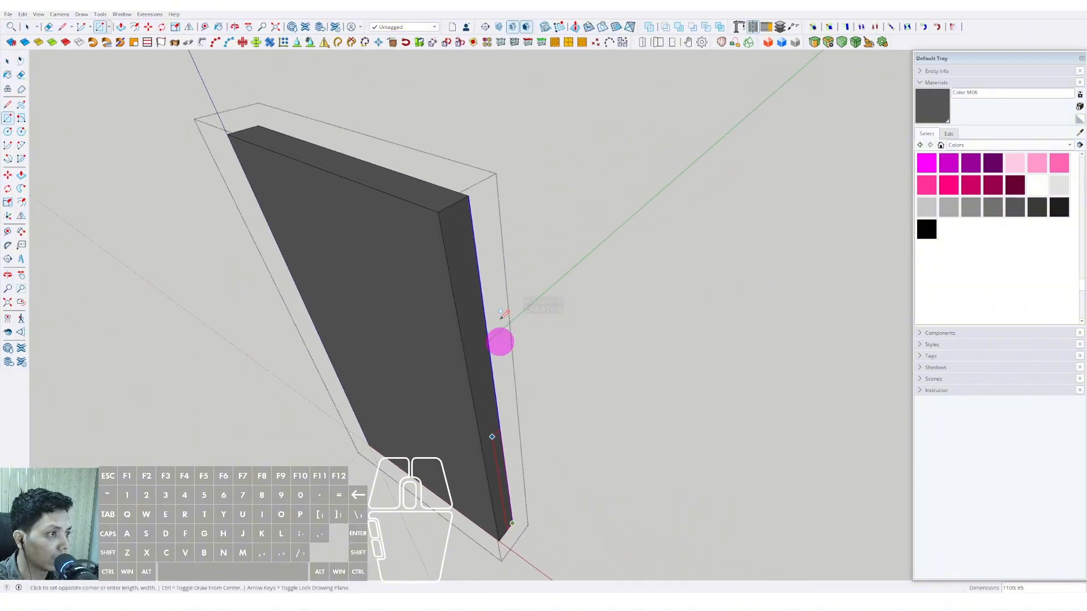
{"action": "key", "text": "v"}
{"action": "left_click", "coordinate": [463, 221]}
{"action": "middle_click_drag", "start_coordinate": [498, 228], "coordinate": [643, 201]}
{"action": "key", "text": "h"}
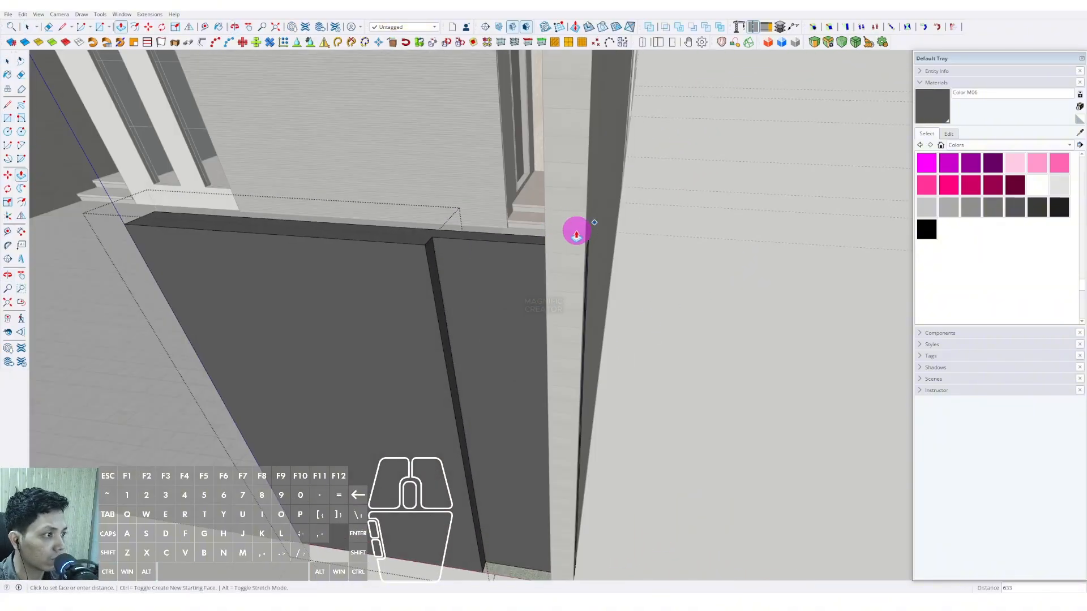
{"action": "left_click", "coordinate": [544, 238]}
Paint the thin panel beside the boundary wall with Color M08 and close the group
{"action": "key", "text": "space"}
{"action": "left_click", "coordinate": [1059, 210]}
{"action": "scroll", "coordinate": [497, 299], "scroll_direction": "down", "scroll_amount": 3}
{"action": "scroll", "coordinate": [657, 332], "scroll_direction": "down", "scroll_amount": 4}
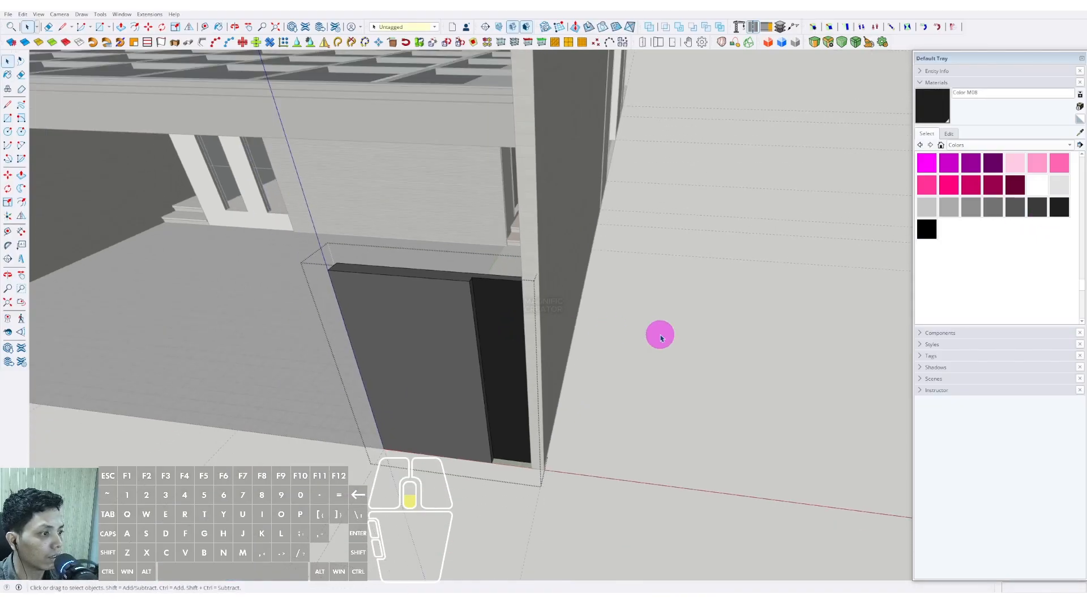
{"action": "scroll", "coordinate": [410, 327], "scroll_direction": "down", "scroll_amount": 4}
{"action": "scroll", "coordinate": [689, 302], "scroll_direction": "down", "scroll_amount": 3}
{"action": "scroll", "coordinate": [690, 303], "scroll_direction": "down", "scroll_amount": 3}
Draw a horizontal line from the gate block across the carport opening to the opposite boundary wall
{"action": "middle_click_drag", "start_coordinate": [692, 363], "coordinate": [623, 409], "text": "shift"}
{"action": "scroll", "coordinate": [541, 419], "scroll_direction": "up", "scroll_amount": 1}
{"action": "middle_click_drag", "start_coordinate": [541, 419], "coordinate": [677, 422]}
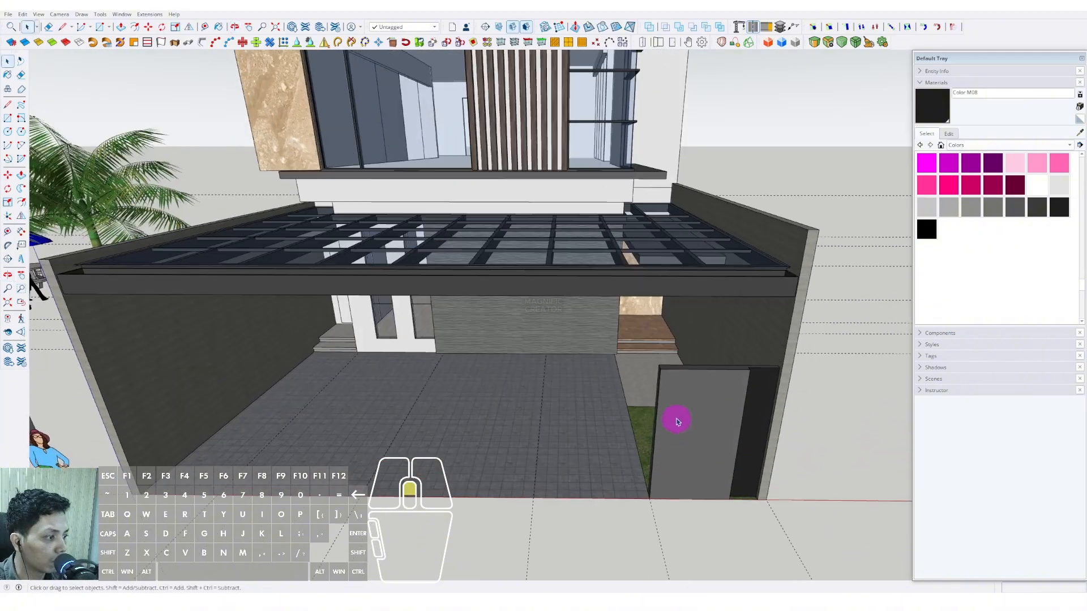
{"action": "middle_click_drag", "start_coordinate": [418, 396], "coordinate": [491, 385], "text": "shift"}
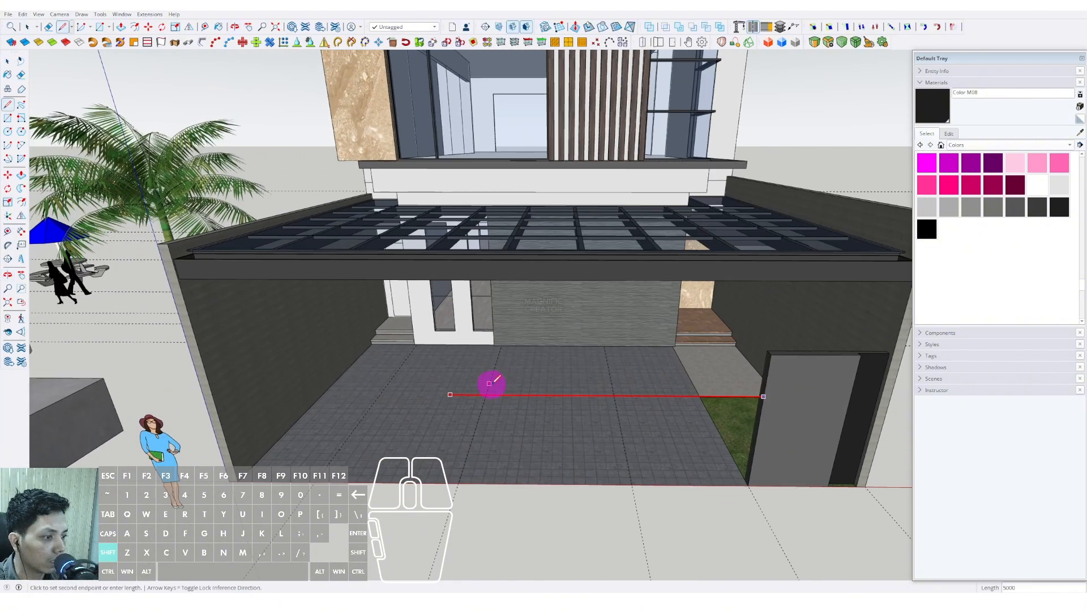
{"action": "key", "text": "space"}
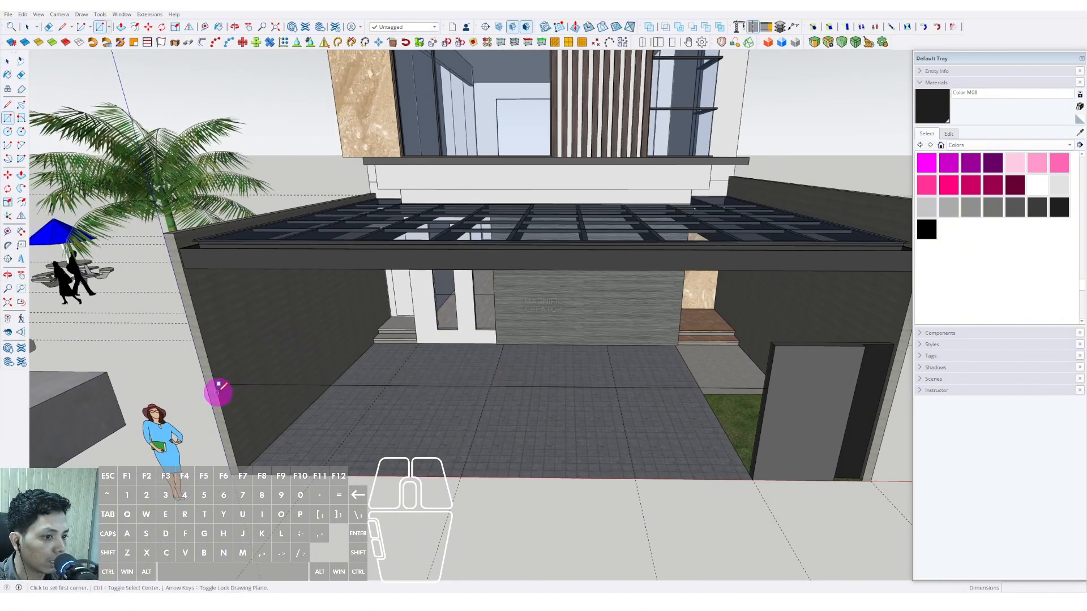
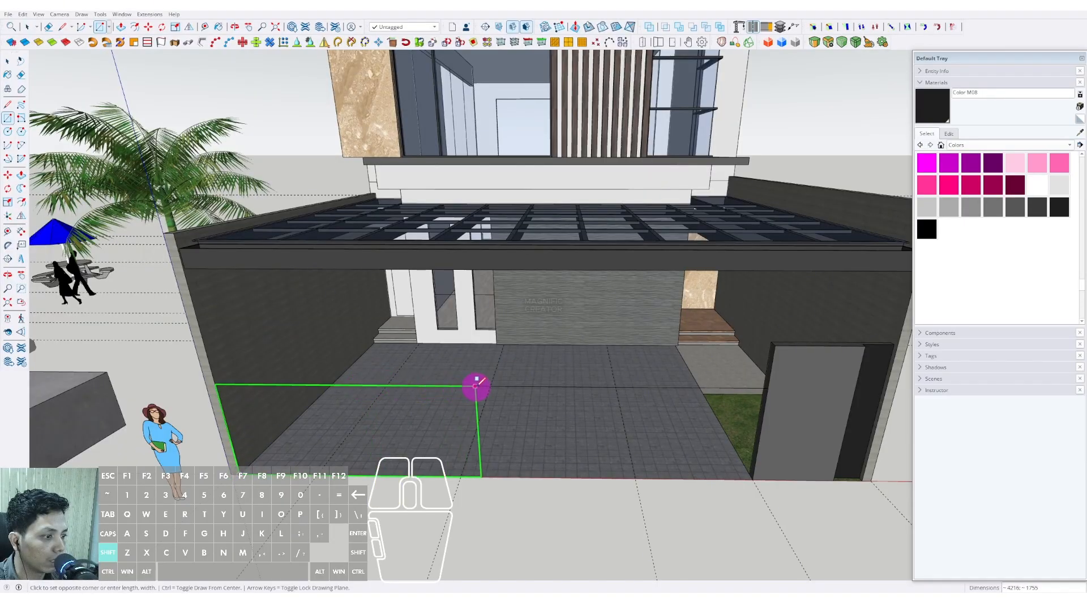
Draw an upright rectangle about 4.4 m by 1755 mm from the boundary wall to the line's midpoint, and scale it to the gate block's height
{"action": "left_click", "coordinate": [490, 385]}
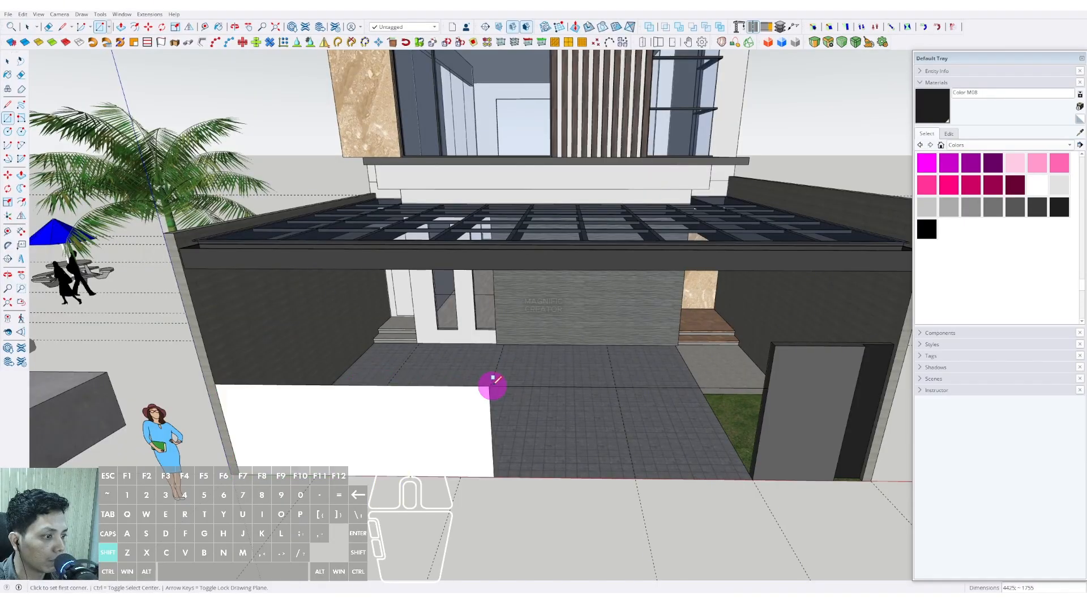
{"action": "left_click", "coordinate": [422, 405]}
{"action": "key", "text": "s"}
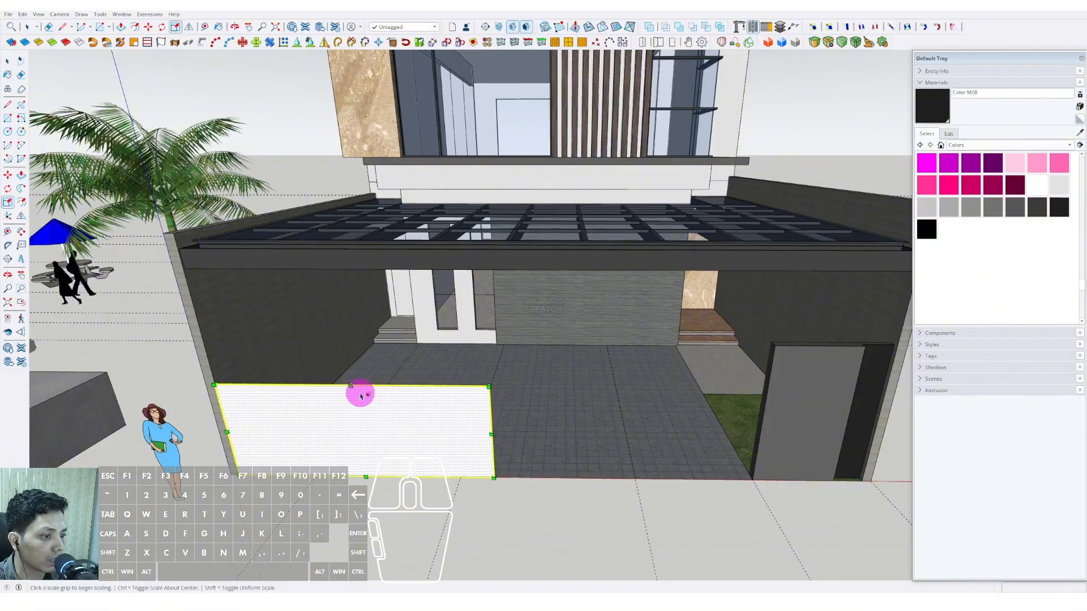
{"action": "left_click_drag", "start_coordinate": [351, 386], "coordinate": [773, 344]}
{"action": "key", "text": "space"}
Offset the gate rectangle's outline 60 mm inward and delete the inner face to leave a frame
{"action": "middle_click_drag", "start_coordinate": [498, 385], "coordinate": [533, 345]}
{"action": "scroll", "coordinate": [533, 346], "scroll_direction": "up", "scroll_amount": 2}
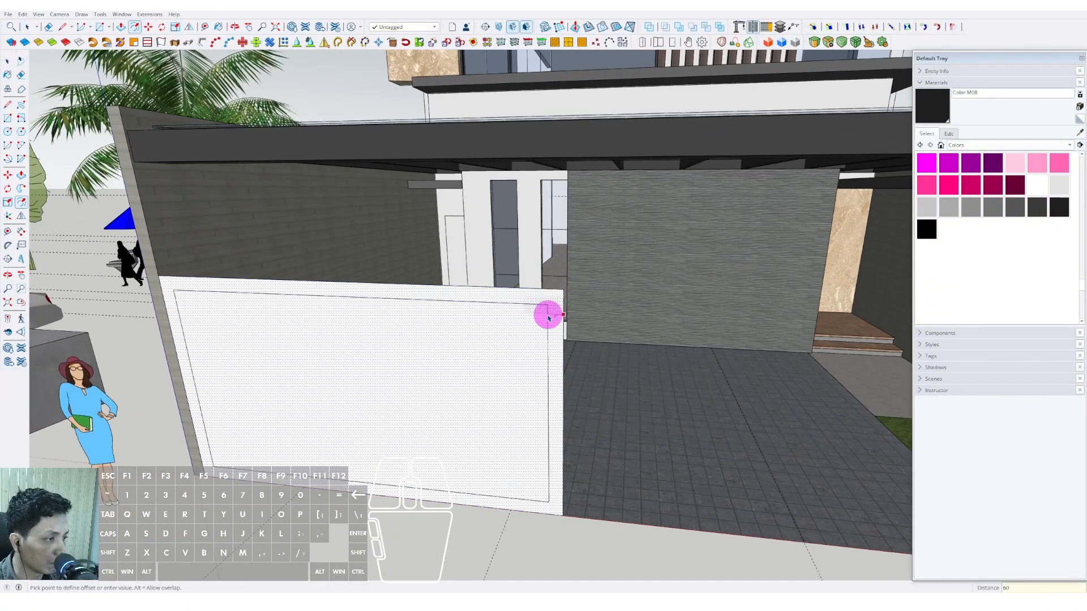
{"action": "key", "text": "Return"}
{"action": "key", "text": "space"}
{"action": "left_click", "coordinate": [518, 365]}
{"action": "key", "text": "shift+e"}
Extrude the gate frame's face 60 mm
{"action": "middle_click_drag", "start_coordinate": [553, 390], "coordinate": [492, 551]}
{"action": "scroll", "coordinate": [495, 541], "scroll_direction": "up", "scroll_amount": 3}
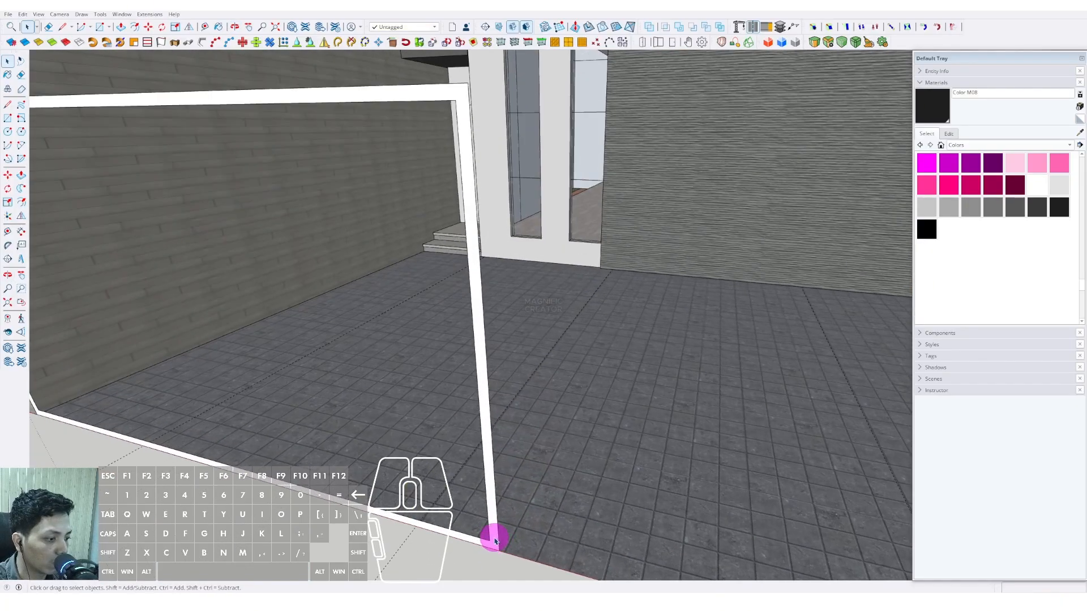
{"action": "key", "text": "p"}
{"action": "left_click", "coordinate": [497, 521]}
{"action": "type", "text": "60"}
{"action": "key", "text": "Return"}
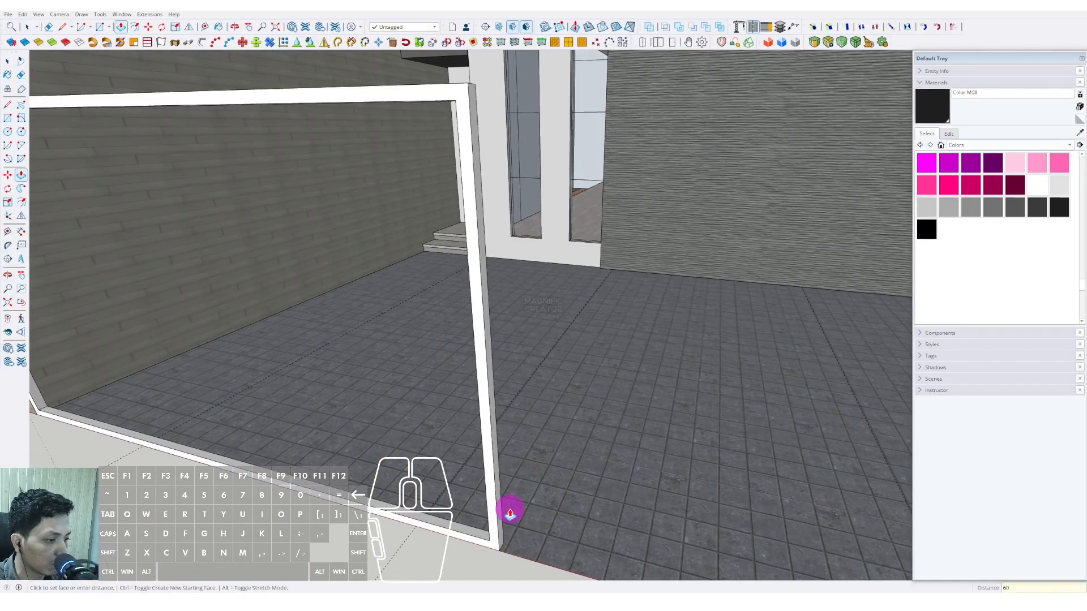
Copy the gate frame's inner side face next to the boundary wall, and make the frame a group
{"action": "middle_click_drag", "start_coordinate": [506, 514], "coordinate": [350, 410]}
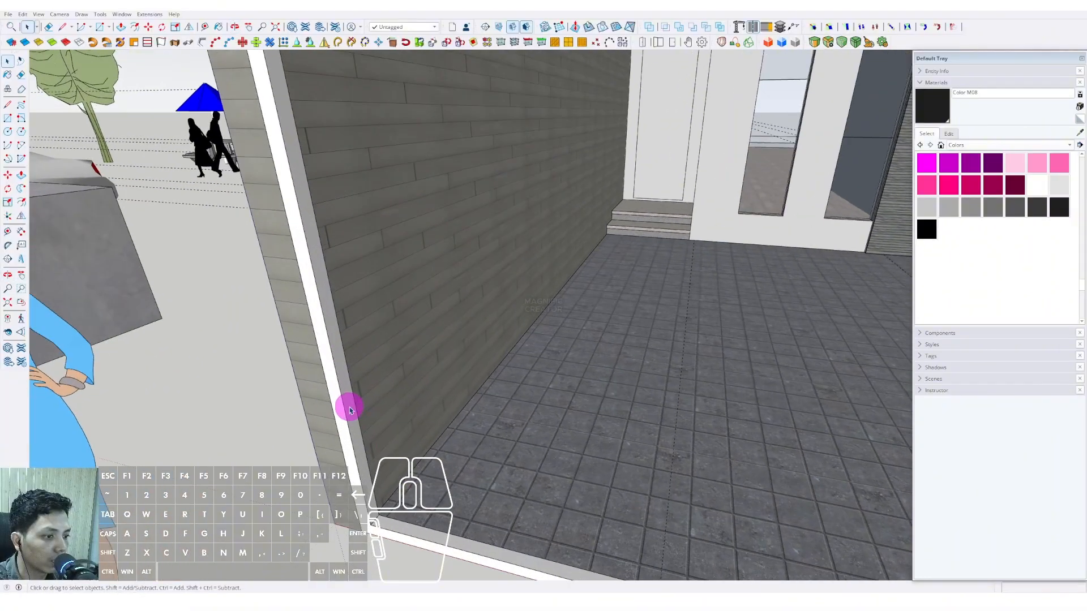
{"action": "left_click", "coordinate": [23, 14]}
{"action": "left_click", "coordinate": [354, 247]}
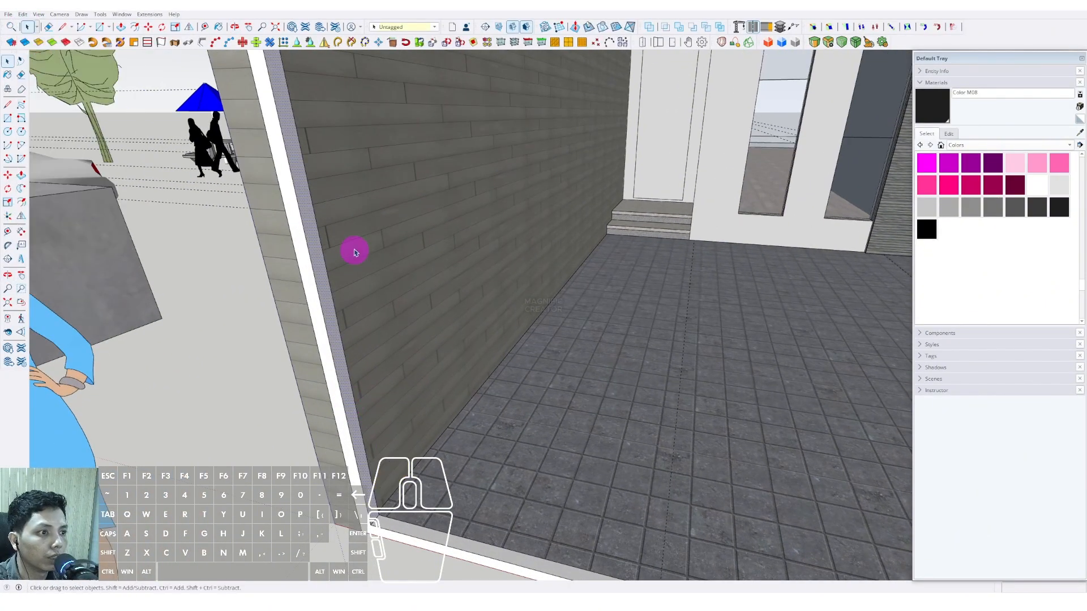
{"action": "left_click", "coordinate": [308, 206]}
{"action": "right_click", "coordinate": [308, 205]}
{"action": "left_click", "coordinate": [334, 285]}
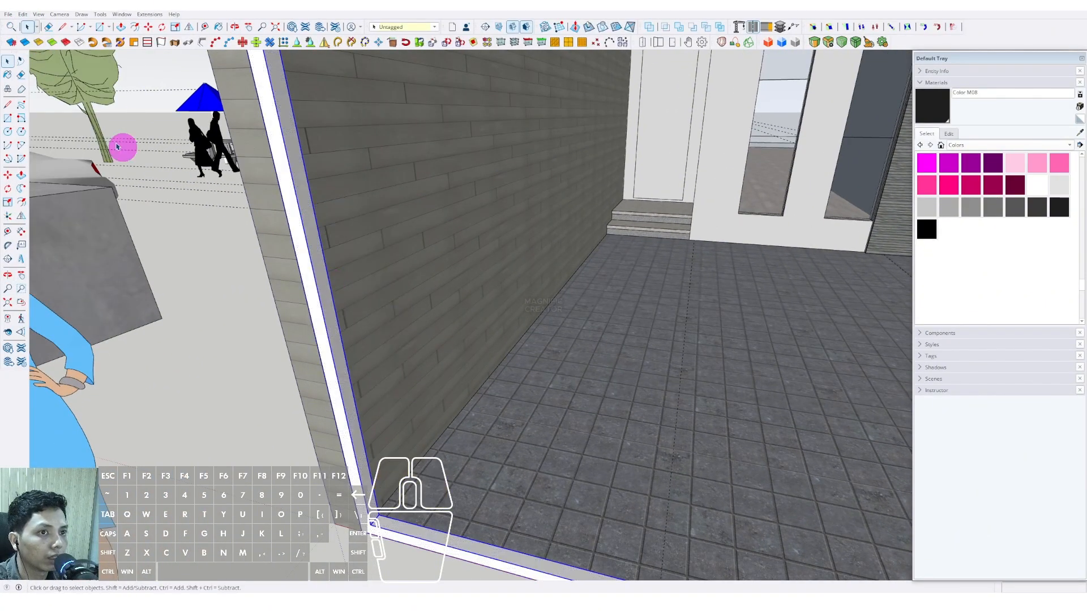
Paste the copied side face in place and extrude it into a thin vertical bar inside the gate frame
{"action": "left_click", "coordinate": [22, 16]}
{"action": "left_click", "coordinate": [35, 78]}
{"action": "key", "text": "p"}
{"action": "middle_click_drag", "start_coordinate": [368, 498], "coordinate": [342, 404]}
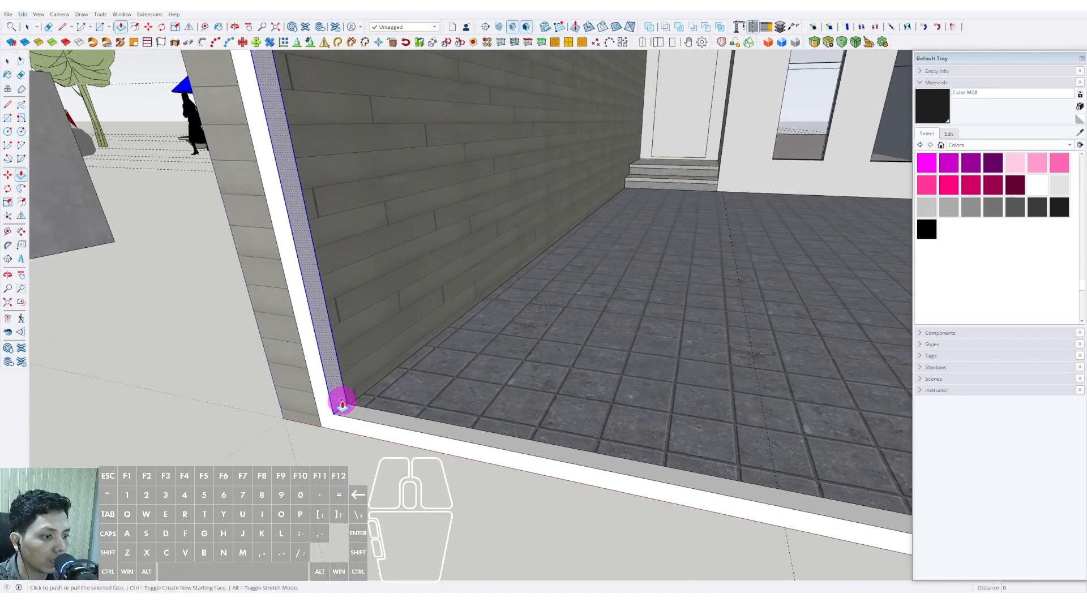
{"action": "left_click", "coordinate": [342, 405]}
{"action": "left_click", "coordinate": [367, 413]}
{"action": "key", "text": "space"}
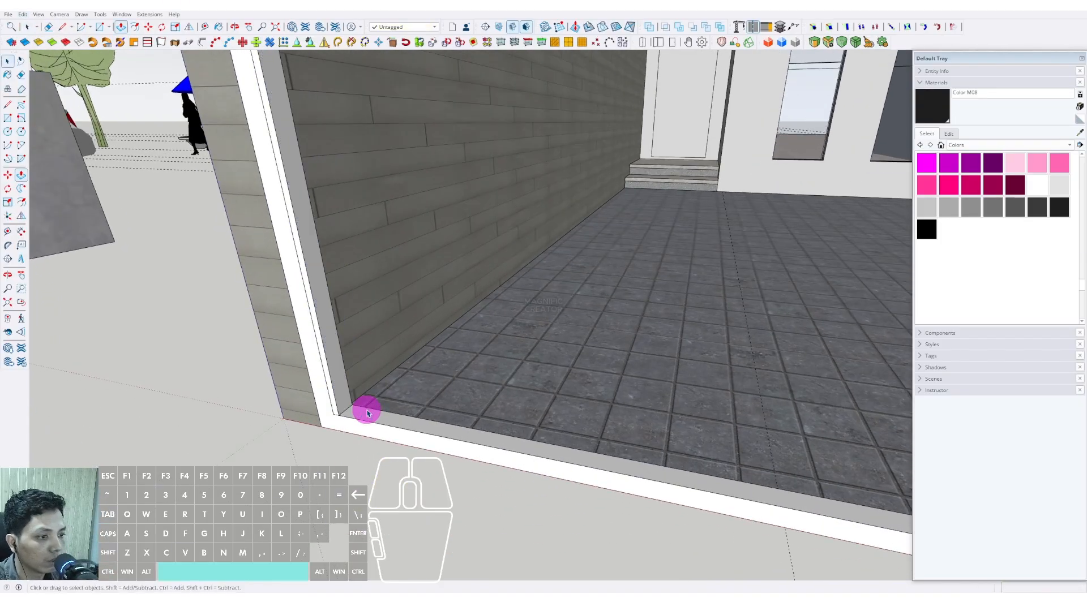
Make the thin vertical bar a component with the default settings
{"action": "left_click", "coordinate": [326, 364]}
{"action": "right_click", "coordinate": [332, 363]}
{"action": "left_click", "coordinate": [365, 433]}
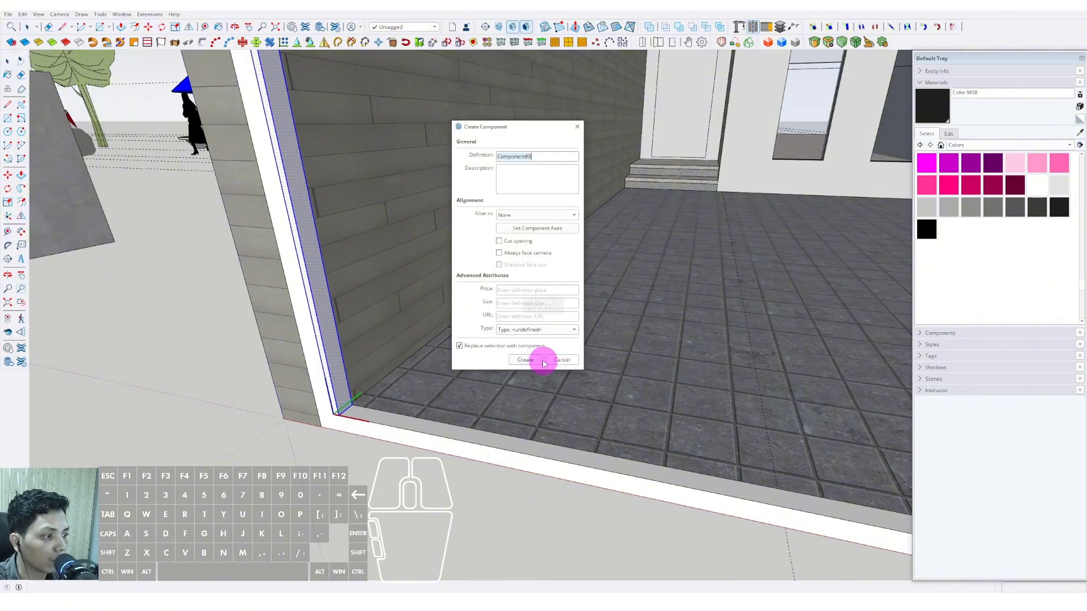
{"action": "left_click", "coordinate": [538, 359]}
Array copies of the thin vertical bar evenly across the gate frame to its opposite inner side
{"action": "middle_click_drag", "start_coordinate": [317, 405], "coordinate": [681, 471]}
{"action": "left_click", "coordinate": [342, 423]}
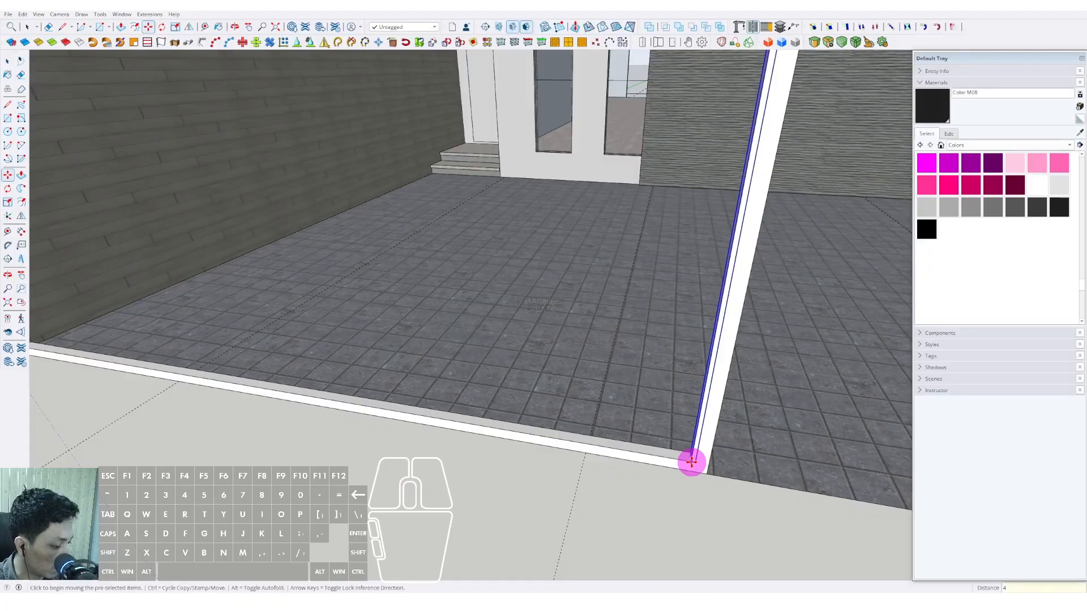
{"action": "key", "text": "Return"}
{"action": "key", "text": "space"}
{"action": "scroll", "coordinate": [692, 462], "scroll_direction": "down", "scroll_amount": 3}
Delete the two outermost bars that touch the gate frame's side posts
{"action": "left_click", "coordinate": [698, 429]}
{"action": "key", "text": "shift+e"}
{"action": "scroll", "coordinate": [678, 444], "scroll_direction": "down", "scroll_amount": 7}
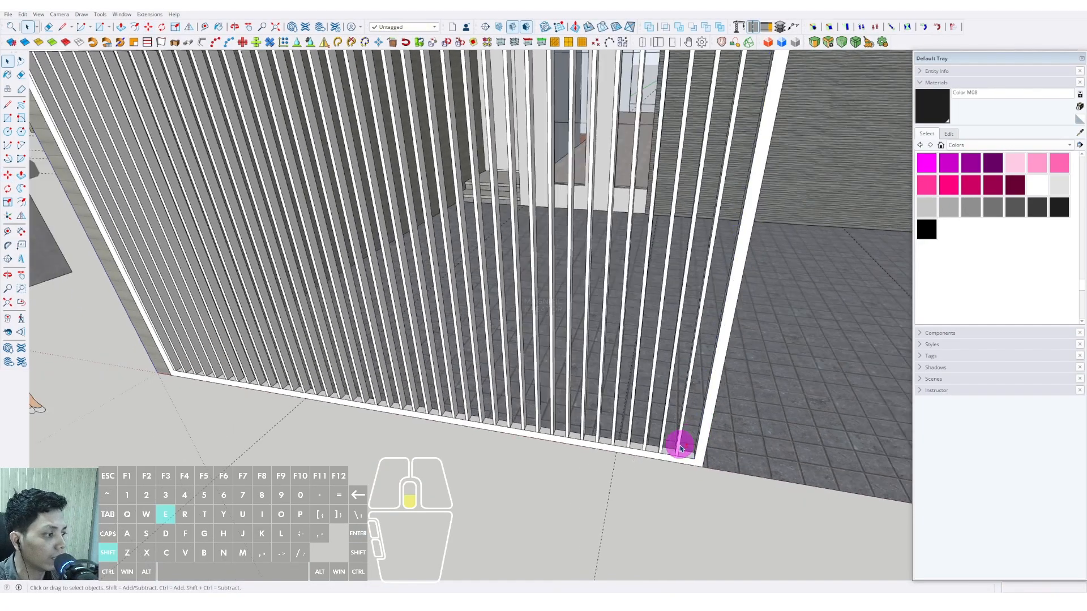
{"action": "scroll", "coordinate": [520, 407], "scroll_direction": "up", "scroll_amount": 2}
{"action": "scroll", "coordinate": [518, 408], "scroll_direction": "up", "scroll_amount": 2}
{"action": "left_click", "coordinate": [432, 387]}
{"action": "key", "text": "shift+e"}
{"action": "scroll", "coordinate": [433, 387], "scroll_direction": "down", "scroll_amount": 4}
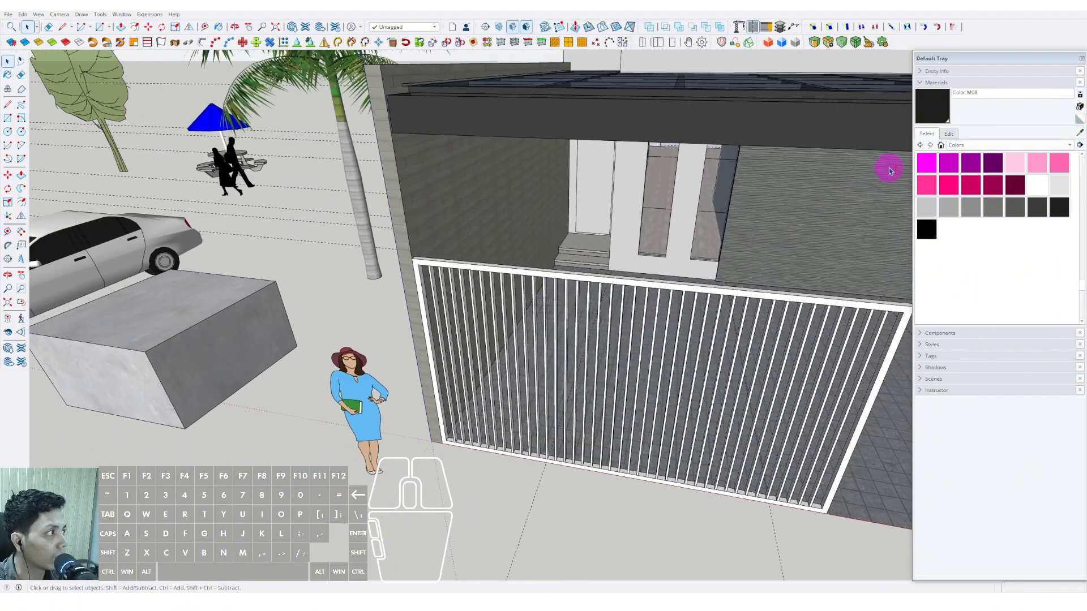
{"action": "scroll", "coordinate": [544, 251], "scroll_direction": "down", "scroll_amount": 2}
Select the gate frame together with all its bars and make them one group
{"action": "middle_click_drag", "start_coordinate": [544, 251], "coordinate": [429, 324], "text": "shift"}
{"action": "left_click_drag", "start_coordinate": [679, 424], "coordinate": [724, 457]}
{"action": "scroll", "coordinate": [684, 417], "scroll_direction": "up", "scroll_amount": 5}
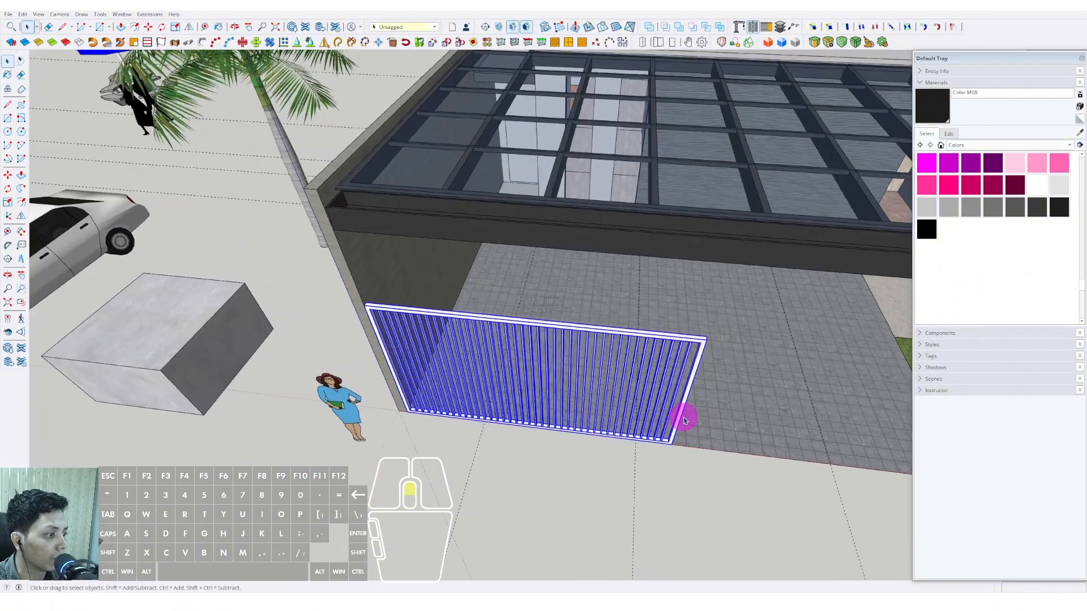
{"action": "right_click", "coordinate": [681, 407]}
{"action": "left_click", "coordinate": [715, 280]}
Paint the whole gate group with Color M08
{"action": "scroll", "coordinate": [708, 306], "scroll_direction": "up", "scroll_amount": 2}
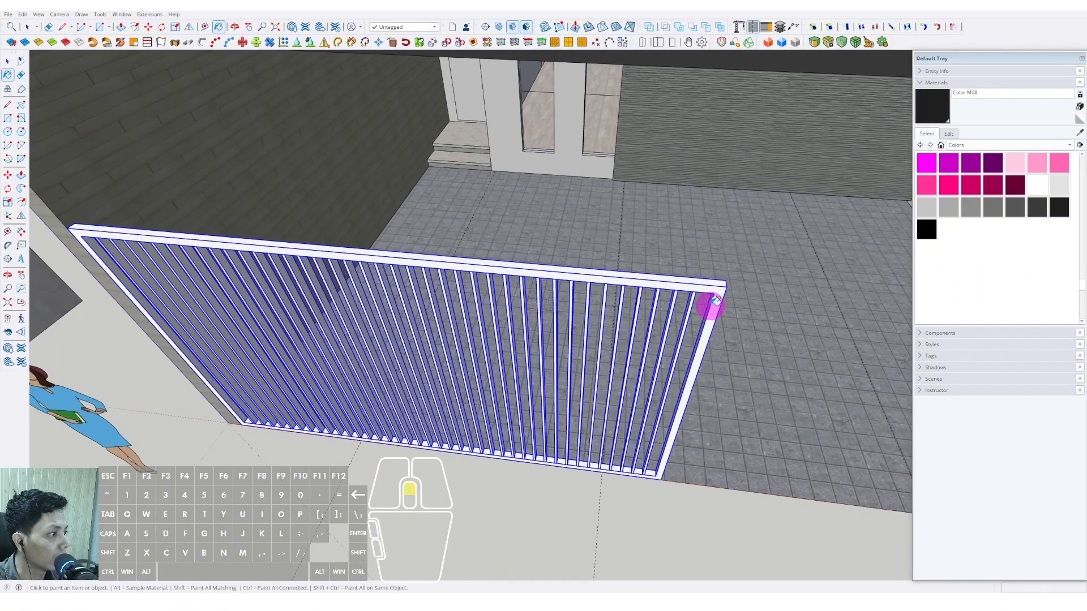
{"action": "right_click", "coordinate": [719, 292]}
{"action": "left_click", "coordinate": [726, 298]}
{"action": "middle_click_drag", "start_coordinate": [710, 287], "coordinate": [405, 262]}
Draw a rectangle about 1430 by 4305 mm across the gate's front between the side posts and make it a group
{"action": "scroll", "coordinate": [300, 246], "scroll_direction": "up", "scroll_amount": 1}
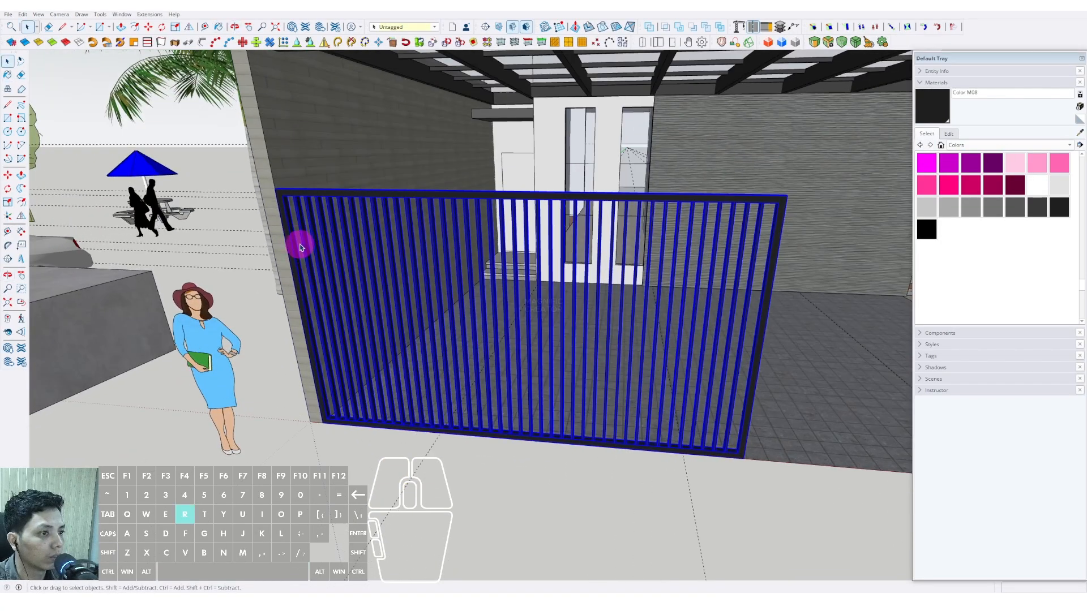
{"action": "scroll", "coordinate": [769, 275], "scroll_direction": "up", "scroll_amount": 2}
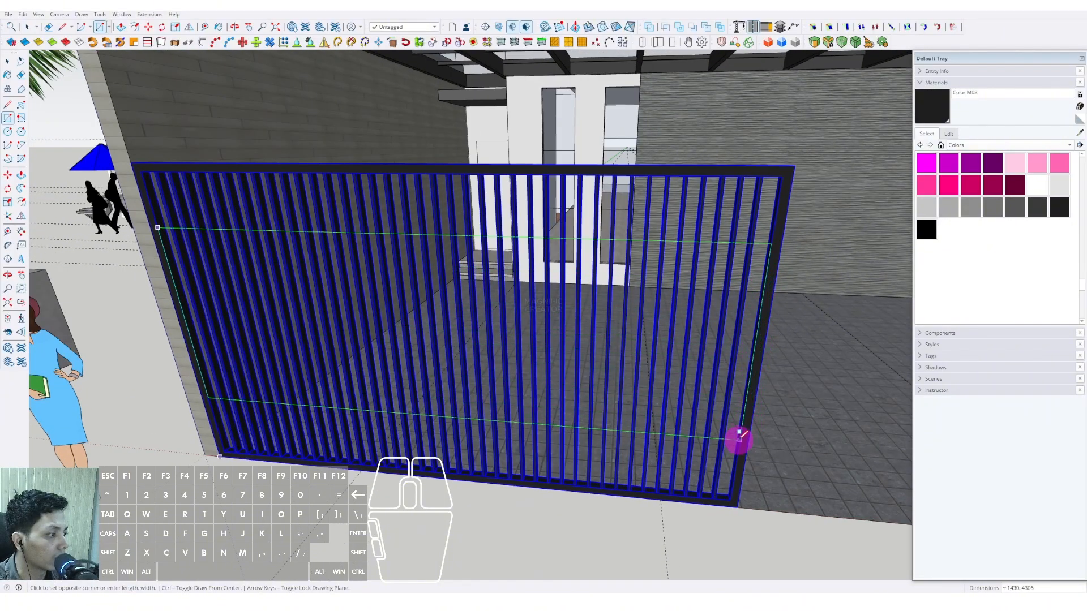
{"action": "left_click", "coordinate": [739, 436]}
{"action": "middle_click_drag", "start_coordinate": [735, 440], "coordinate": [679, 371]}
{"action": "key", "text": "p"}
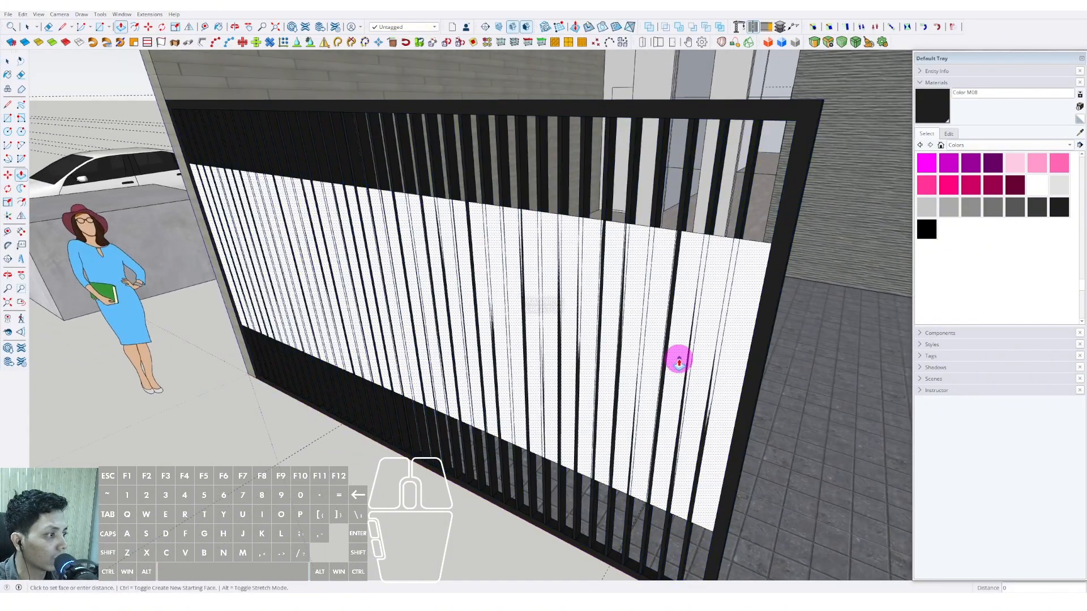
{"action": "key", "text": "space"}
{"action": "right_click", "coordinate": [667, 308]}
{"action": "left_click", "coordinate": [702, 388]}
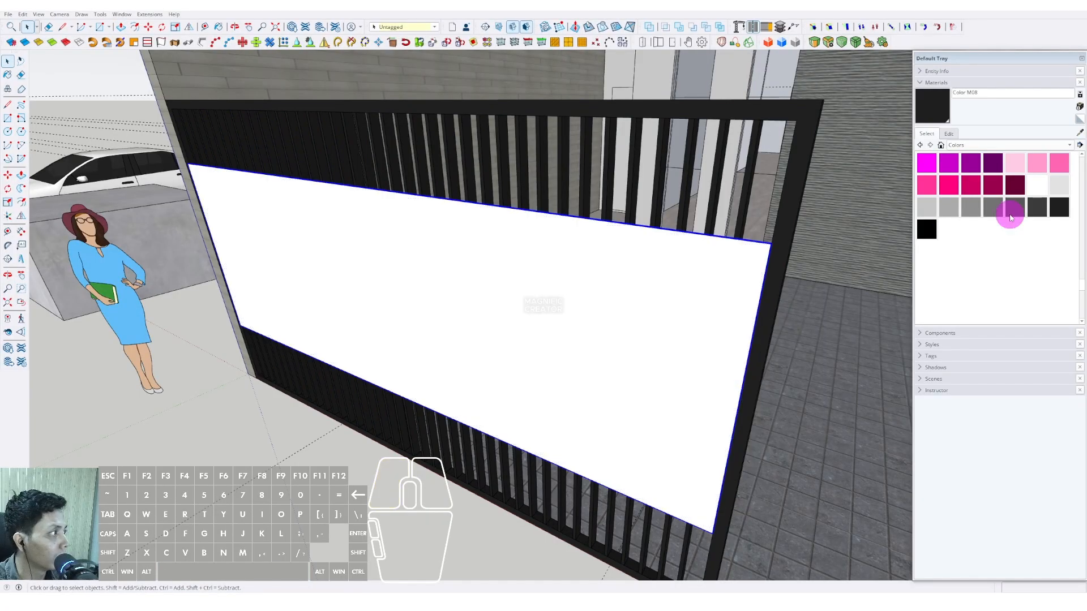
Paint the gate panel with Color M07
{"action": "left_click", "coordinate": [1036, 207]}
{"action": "left_click", "coordinate": [741, 296]}
{"action": "middle_click_drag", "start_coordinate": [740, 295], "coordinate": [1034, 254]}
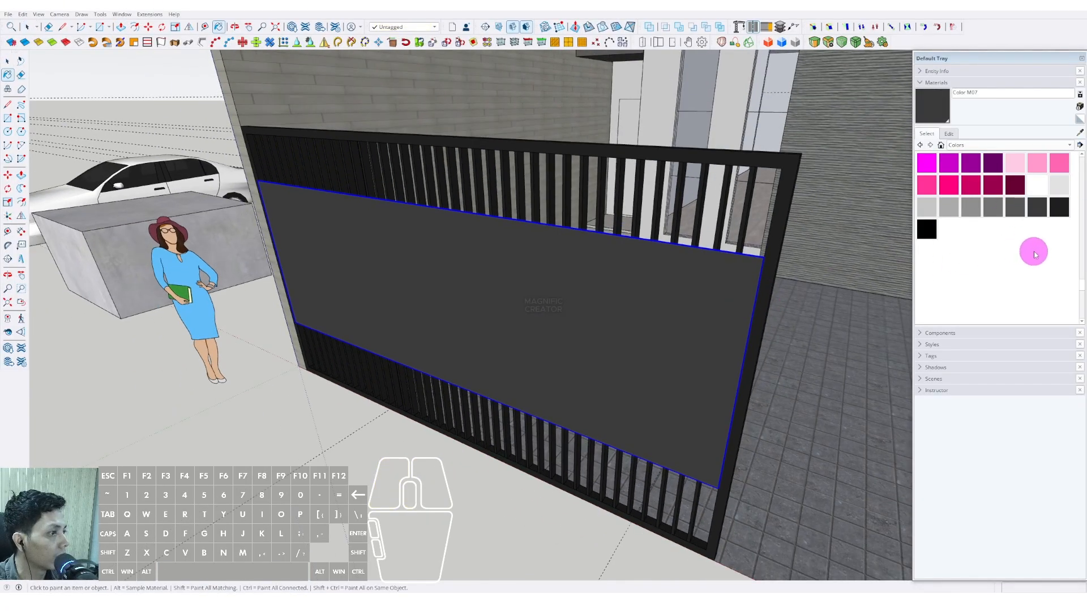
Paint the gate panel with Color M08
{"action": "left_click", "coordinate": [1067, 209]}
{"action": "left_click", "coordinate": [711, 272]}
{"action": "middle_click_drag", "start_coordinate": [711, 272], "coordinate": [694, 311]}
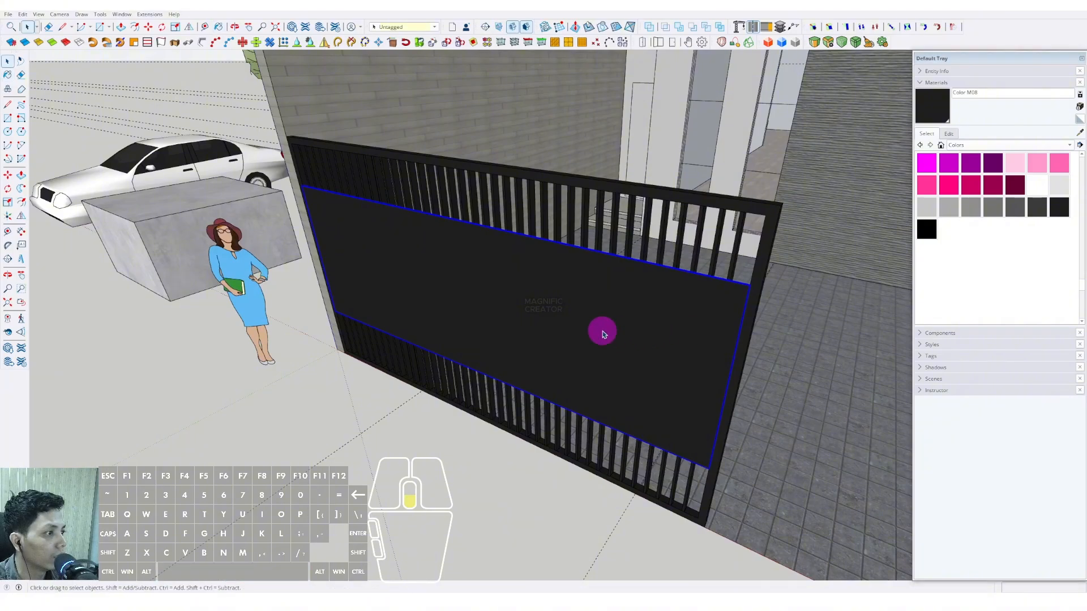
Open the gate panel for editing and raise its bottom by about 1028 mm to form a narrow upper band
{"action": "key", "text": "space"}
{"action": "mouse_move", "coordinate": [601, 330]}
{"action": "middle_mouse_down"}
{"action": "mouse_move", "coordinate": [697, 235]}
{"action": "mouse_move", "coordinate": [498, 388]}
{"action": "mouse_move", "coordinate": [501, 407]}
{"action": "mouse_move", "coordinate": [522, 371]}
{"action": "mouse_move", "coordinate": [500, 372]}
{"action": "middle_mouse_up"}
{"action": "scroll", "coordinate": [697, 235], "scroll_direction": "down", "scroll_amount": 5}
{"action": "scroll", "coordinate": [510, 405], "scroll_direction": "up", "scroll_amount": 2}
{"action": "double_click", "coordinate": [340, 387]}
{"action": "left_click_drag", "start_coordinate": [596, 442], "coordinate": [633, 445]}
{"action": "scroll", "coordinate": [568, 402], "scroll_direction": "up", "scroll_amount": 3}
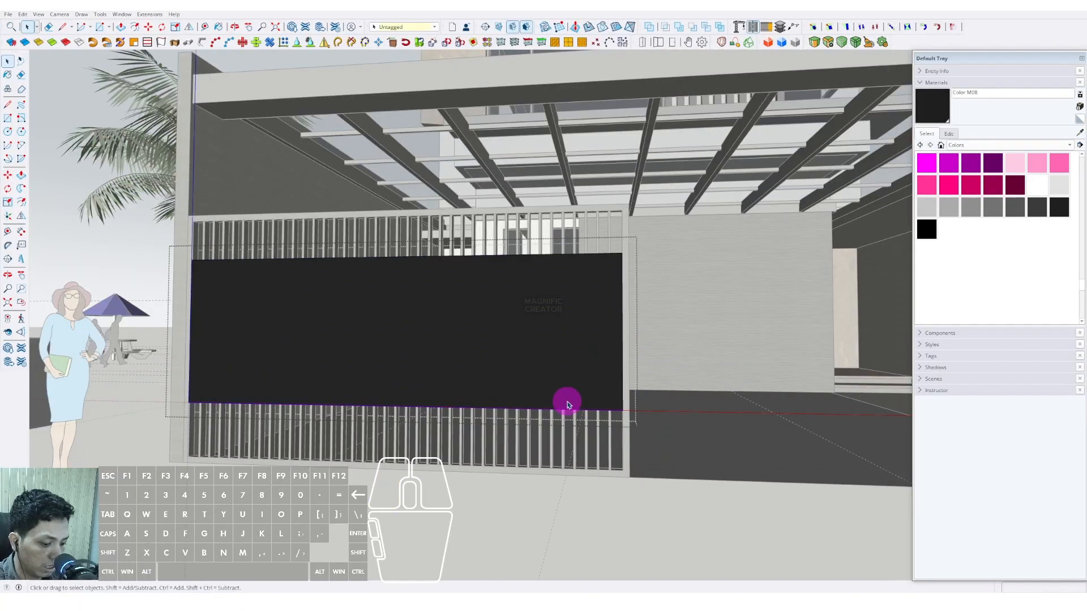
{"action": "left_click", "coordinate": [634, 416]}
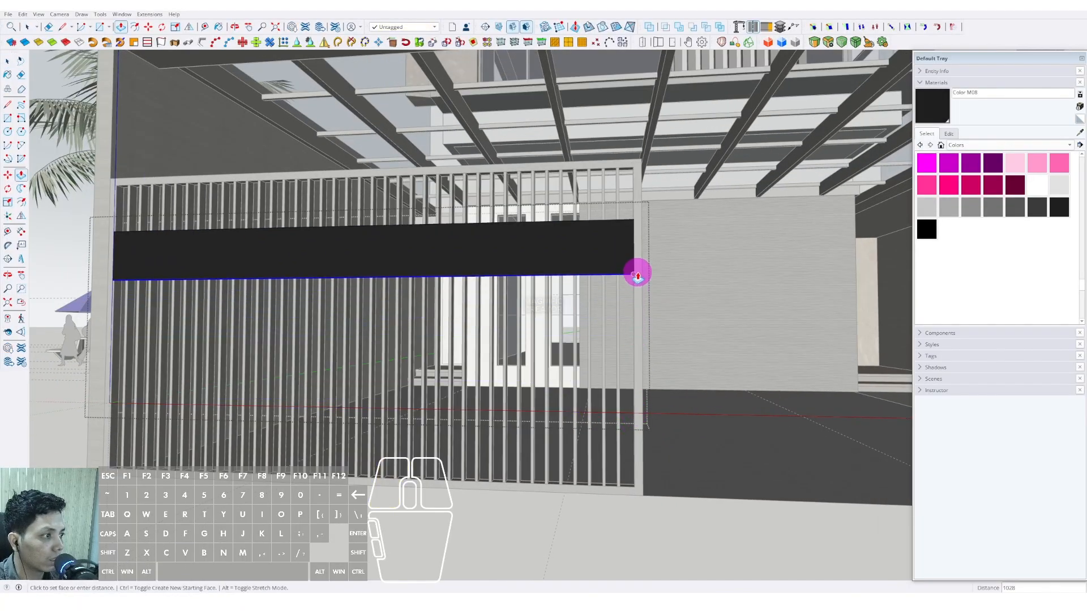
Copy the upper panel band straight down over the gate's middle, leaving a strip of bars between both bands
{"action": "key", "text": "space"}
{"action": "left_click", "coordinate": [683, 256]}
{"action": "left_click", "coordinate": [611, 247]}
{"action": "middle_click_drag", "start_coordinate": [611, 247], "coordinate": [649, 268]}
{"action": "key", "text": "m"}
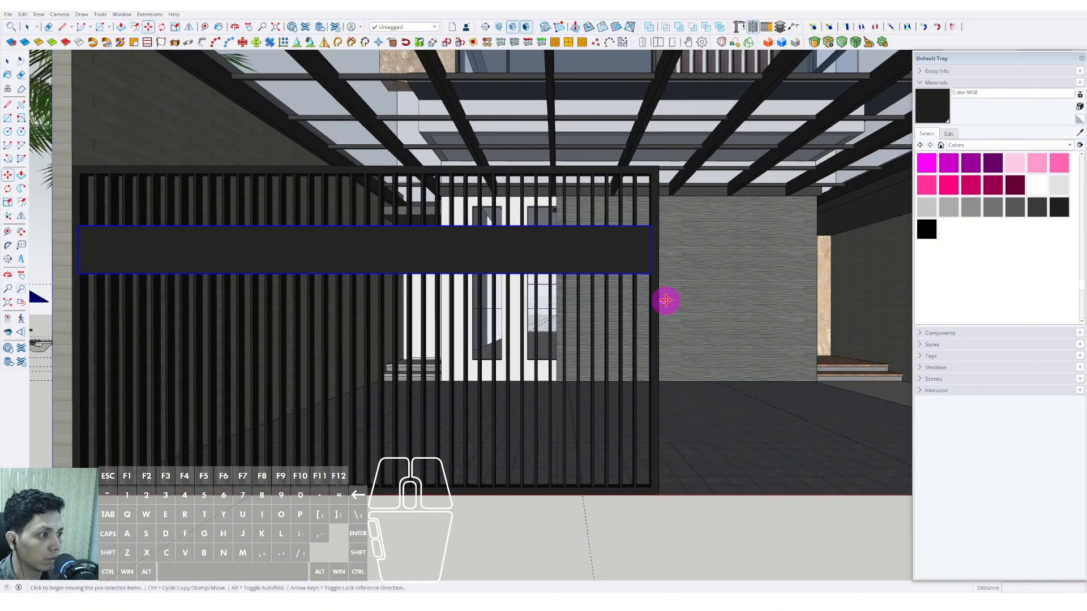
{"action": "scroll", "coordinate": [660, 280], "scroll_direction": "down", "scroll_amount": 4}
{"action": "left_click", "coordinate": [657, 347]}
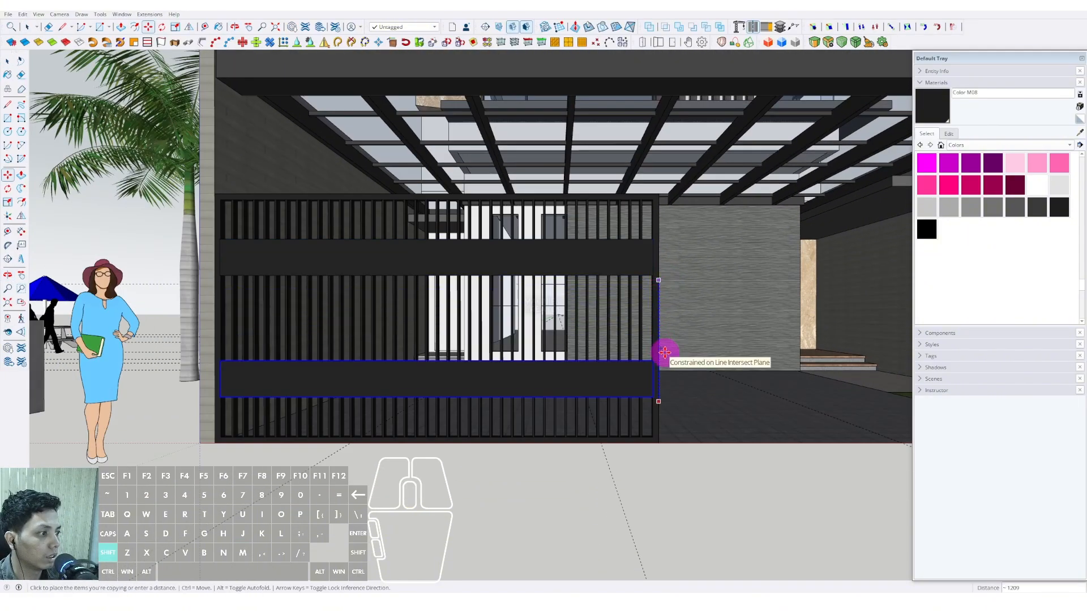
{"action": "left_click", "coordinate": [667, 329], "text": "shift"}
{"action": "key", "text": "space"}
Extend the copied band's bottom downward, leaving only a short strip of bars uncovered above the gate's bottom rail
{"action": "triple_click", "coordinate": [610, 334]}
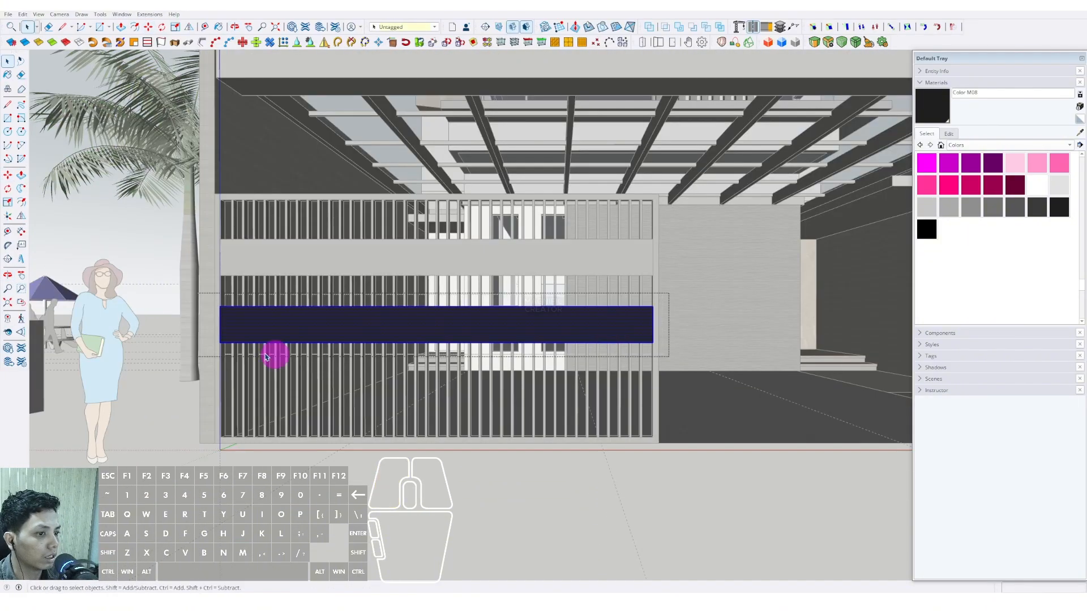
{"action": "left_click_drag", "start_coordinate": [651, 351], "coordinate": [649, 403]}
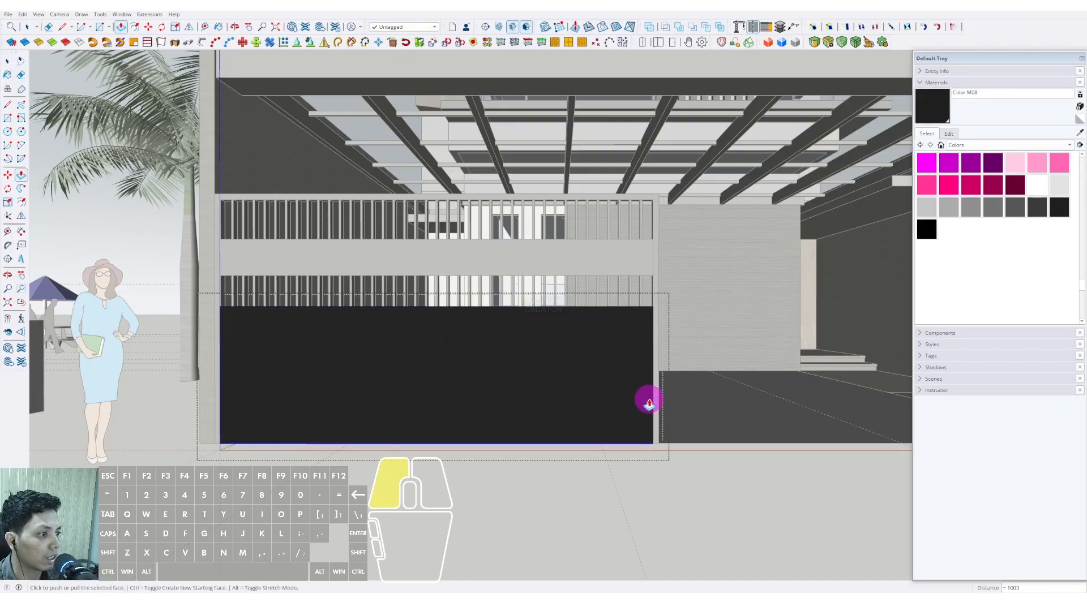
{"action": "left_click_drag", "start_coordinate": [649, 444], "coordinate": [656, 419]}
{"action": "mouse_move", "coordinate": [656, 410]}
{"action": "middle_mouse_down"}
{"action": "mouse_move", "coordinate": [657, 473]}
{"action": "mouse_move", "coordinate": [481, 368]}
{"action": "mouse_move", "coordinate": [430, 378]}
{"action": "mouse_move", "coordinate": [660, 372]}
{"action": "mouse_move", "coordinate": [594, 368]}
{"action": "mouse_move", "coordinate": [481, 456]}
{"action": "mouse_move", "coordinate": [493, 460]}
{"action": "mouse_move", "coordinate": [451, 469]}
{"action": "mouse_move", "coordinate": [415, 417]}
{"action": "mouse_move", "coordinate": [525, 381]}
{"action": "mouse_move", "coordinate": [485, 456]}
{"action": "mouse_move", "coordinate": [384, 425]}
{"action": "mouse_move", "coordinate": [371, 405]}
{"action": "mouse_move", "coordinate": [449, 444]}
{"action": "middle_mouse_up"}
Draw a ground rectangle about 11000 by 2089 mm in front of the house and split it at the driveway's edge
{"action": "key", "text": "r"}
{"action": "left_click", "coordinate": [352, 385]}
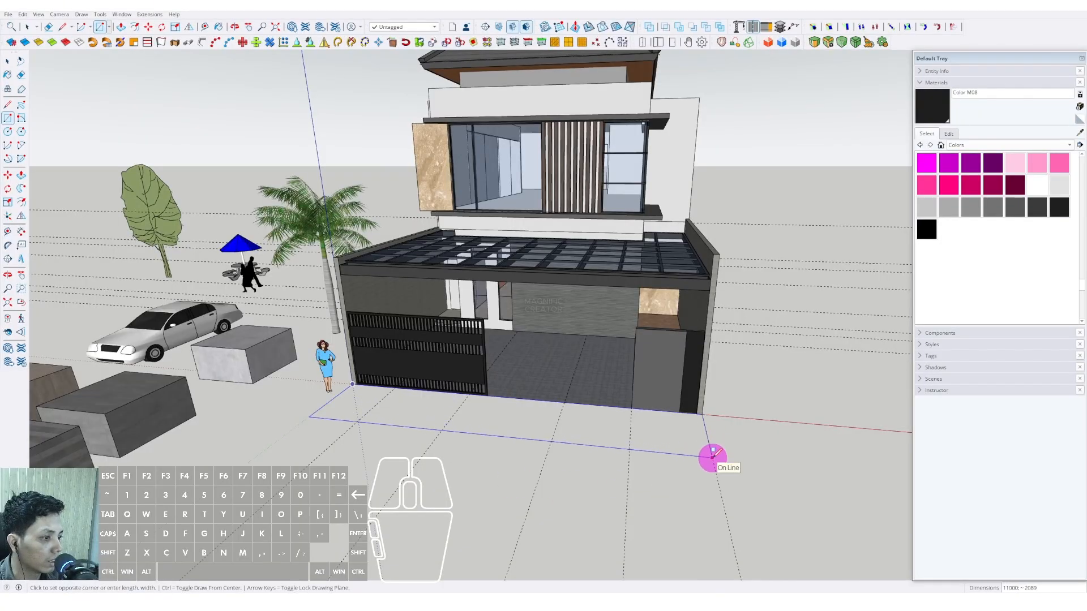
{"action": "left_click", "coordinate": [713, 459]}
{"action": "middle_click_drag", "start_coordinate": [712, 459], "coordinate": [647, 481]}
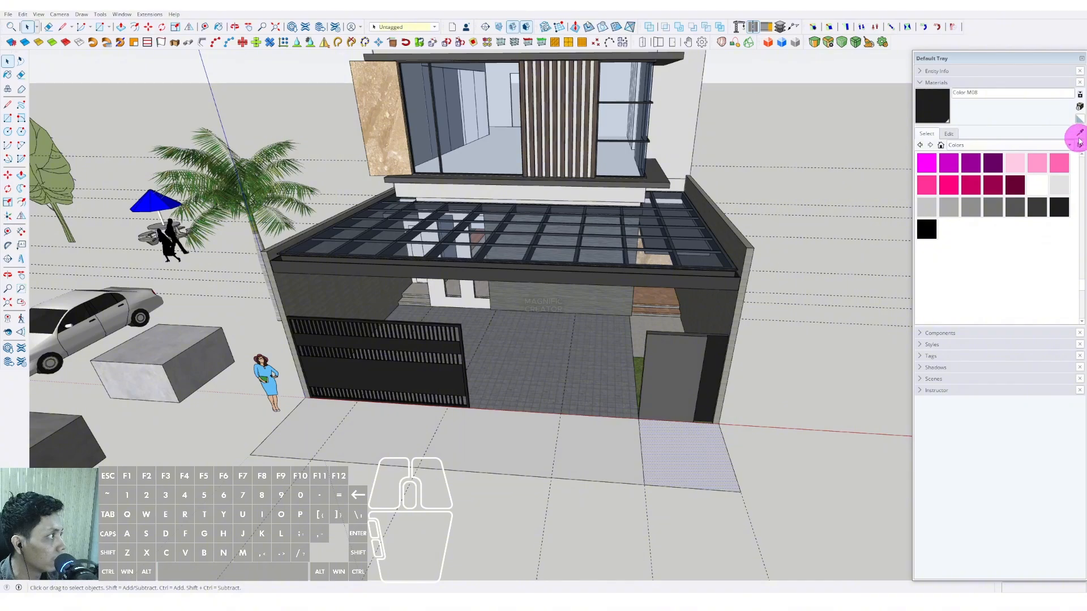
Sample the garden's grass material and paint it on the ground area in front of the side door
{"action": "scroll", "coordinate": [737, 340], "scroll_direction": "up", "scroll_amount": 2}
{"action": "middle_click_drag", "start_coordinate": [702, 359], "coordinate": [660, 383]}
{"action": "key", "text": "b"}
{"action": "left_click", "coordinate": [647, 381], "text": "alt"}
{"action": "left_click", "coordinate": [671, 447]}
{"action": "scroll", "coordinate": [654, 435], "scroll_direction": "down", "scroll_amount": 3}
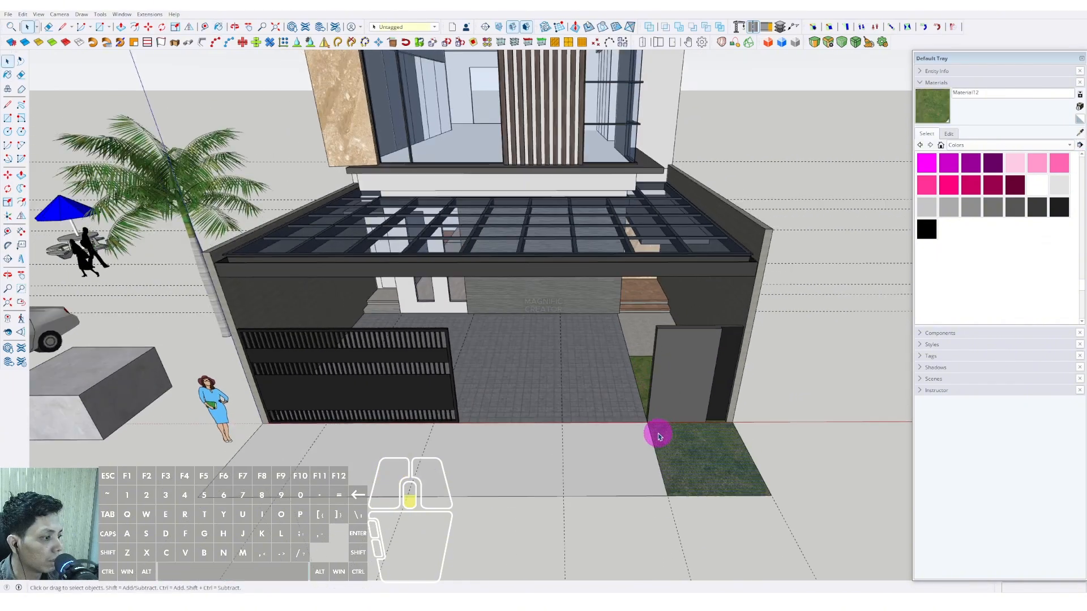
Select the driveway apron and grass faces in front of the house and make them a group
{"action": "key", "text": "space"}
{"action": "double_click", "coordinate": [629, 453]}
{"action": "right_click", "coordinate": [629, 453]}
{"action": "left_click", "coordinate": [653, 321]}
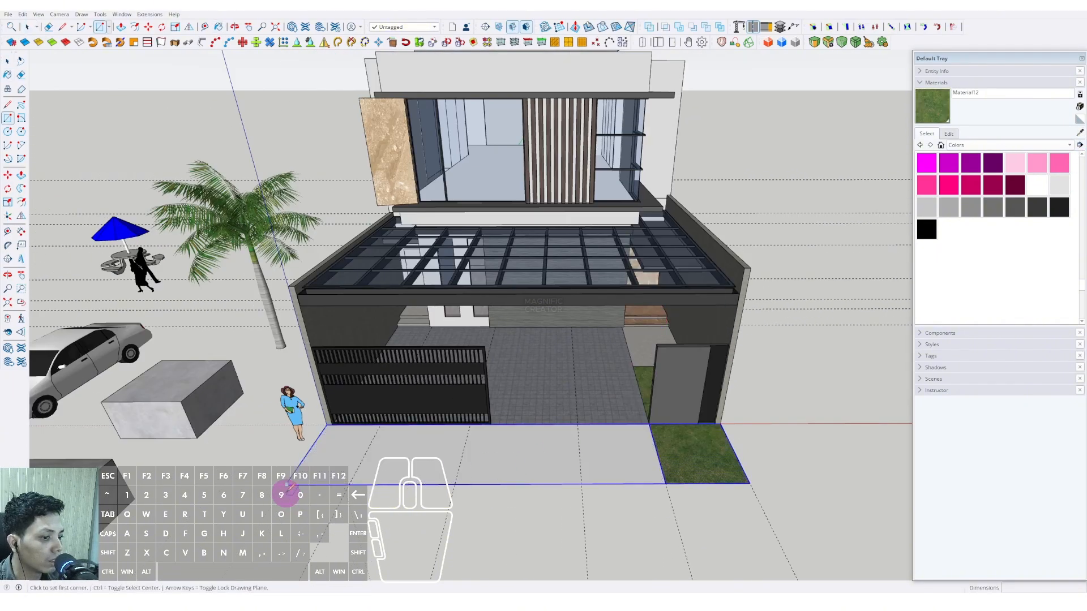
Draw a wide road rectangle along the outer edge of the apron and make it a group
{"action": "left_click", "coordinate": [288, 485]}
{"action": "scroll", "coordinate": [770, 558], "scroll_direction": "down", "scroll_amount": 1}
{"action": "middle_click_drag", "start_coordinate": [775, 568], "coordinate": [719, 449], "text": "shift"}
{"action": "left_click", "coordinate": [745, 495]}
{"action": "scroll", "coordinate": [663, 421], "scroll_direction": "up", "scroll_amount": 1}
{"action": "key", "text": "space"}
{"action": "left_click", "coordinate": [663, 422]}
{"action": "left_click", "coordinate": [664, 423]}
{"action": "right_click", "coordinate": [664, 422]}
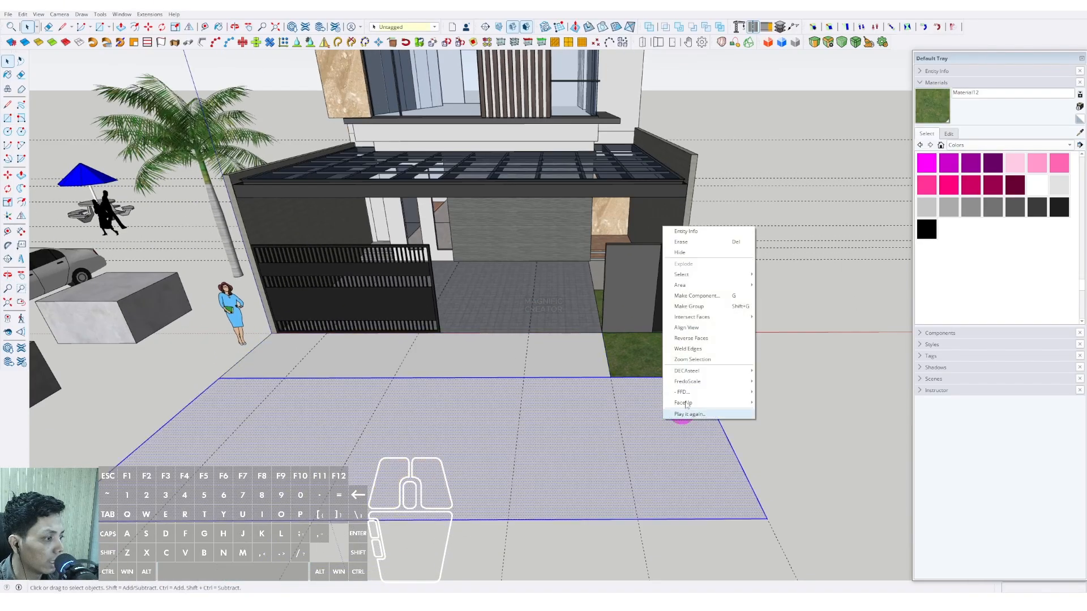
{"action": "left_click", "coordinate": [692, 307]}
{"action": "middle_click_drag", "start_coordinate": [682, 374], "coordinate": [673, 438]}
Paint the road with the first brick-patterned paver from the Landscaping, Fencing and Vegetation materials
{"action": "left_click", "coordinate": [1068, 146]}
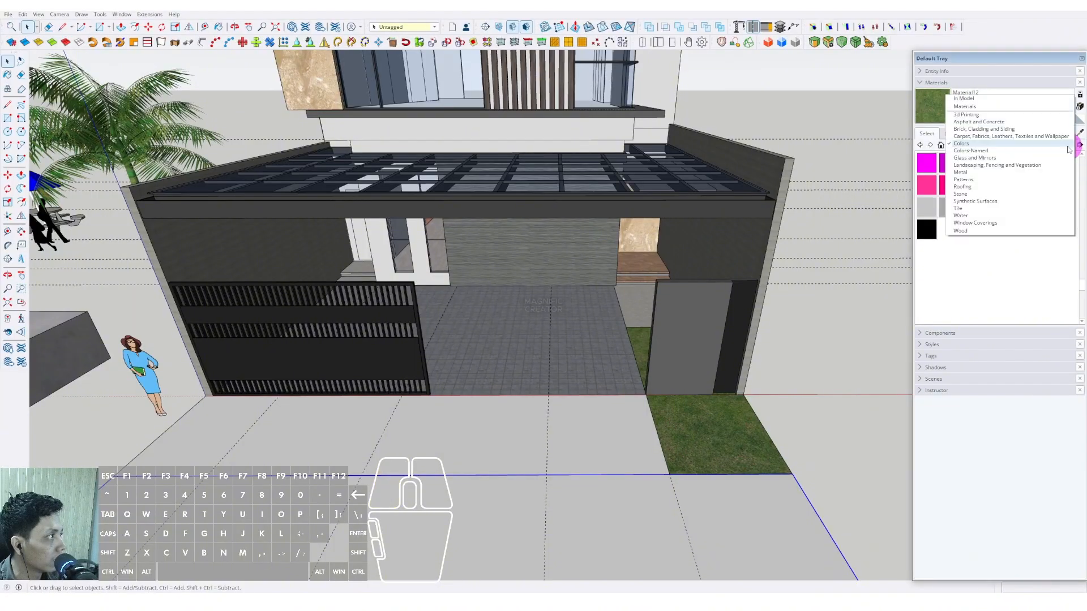
{"action": "left_click", "coordinate": [957, 209]}
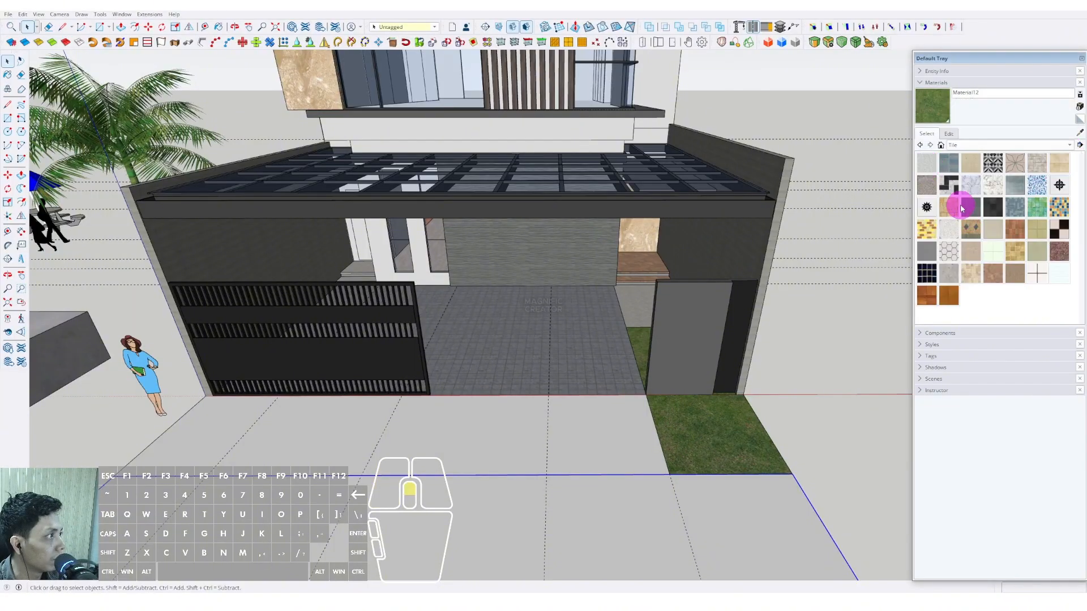
{"action": "left_click", "coordinate": [1048, 145]}
{"action": "left_click", "coordinate": [943, 182]}
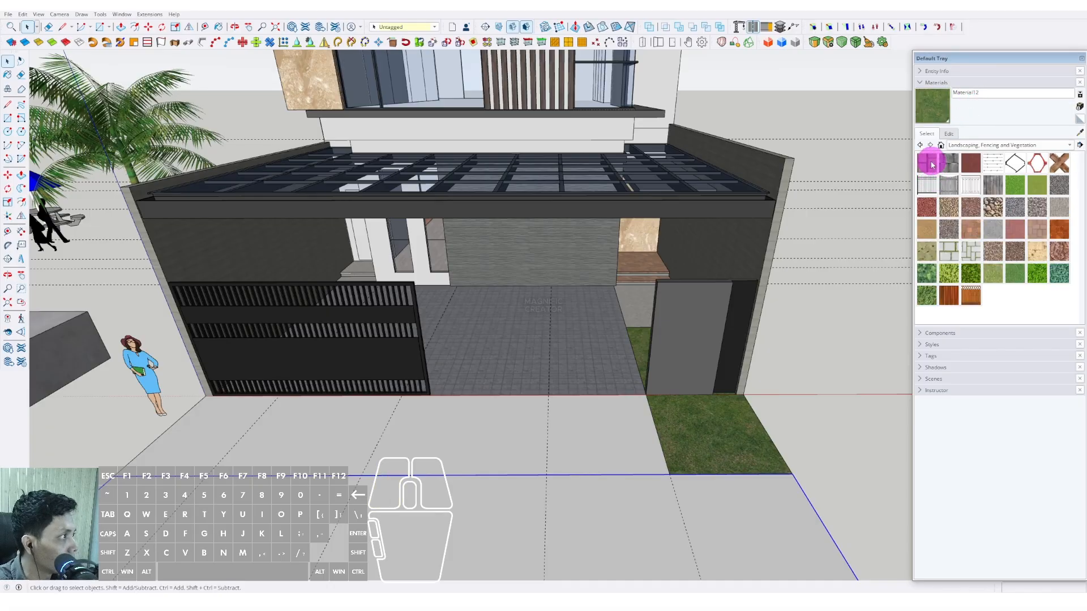
{"action": "left_click", "coordinate": [932, 165]}
{"action": "left_click", "coordinate": [621, 508]}
{"action": "scroll", "coordinate": [621, 508], "scroll_direction": "down", "scroll_amount": 2}
{"action": "middle_click_drag", "start_coordinate": [622, 508], "coordinate": [578, 469]}
Paint the driveway apron in front of the gate with Pavers Flagstone Gray
{"action": "left_click", "coordinate": [995, 227]}
{"action": "scroll", "coordinate": [561, 425], "scroll_direction": "up", "scroll_amount": 1}
{"action": "mouse_move", "coordinate": [563, 424]}
{"action": "middle_mouse_down"}
{"action": "mouse_move", "coordinate": [548, 453]}
{"action": "mouse_move", "coordinate": [563, 502]}
{"action": "mouse_move", "coordinate": [395, 425]}
{"action": "mouse_move", "coordinate": [341, 440]}
{"action": "middle_mouse_up"}
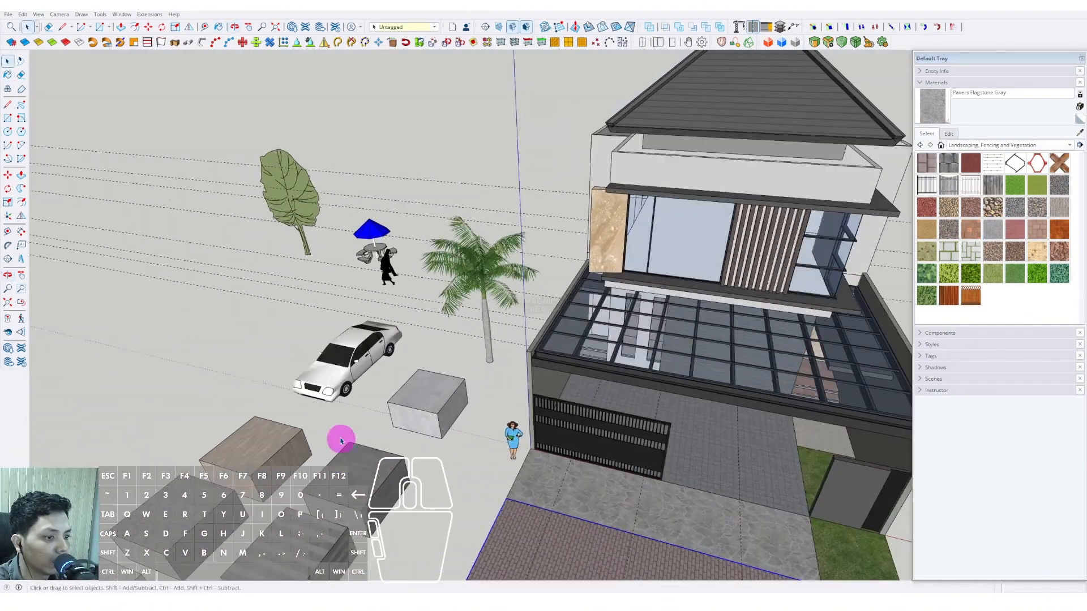
Move the white car from beside the house into the carport next to the side garden
{"action": "scroll", "coordinate": [338, 396], "scroll_direction": "up", "scroll_amount": 3}
{"action": "left_click", "coordinate": [338, 365]}
{"action": "left_click", "coordinate": [357, 387]}
{"action": "scroll", "coordinate": [428, 416], "scroll_direction": "down", "scroll_amount": 3}
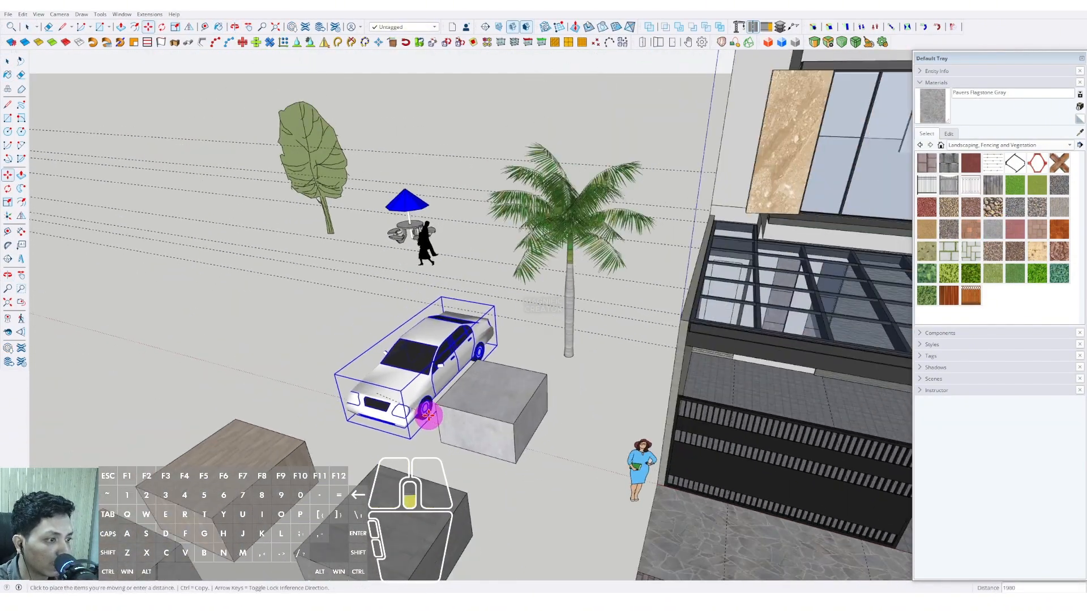
{"action": "middle_click_drag", "start_coordinate": [815, 478], "coordinate": [531, 324], "text": "shift"}
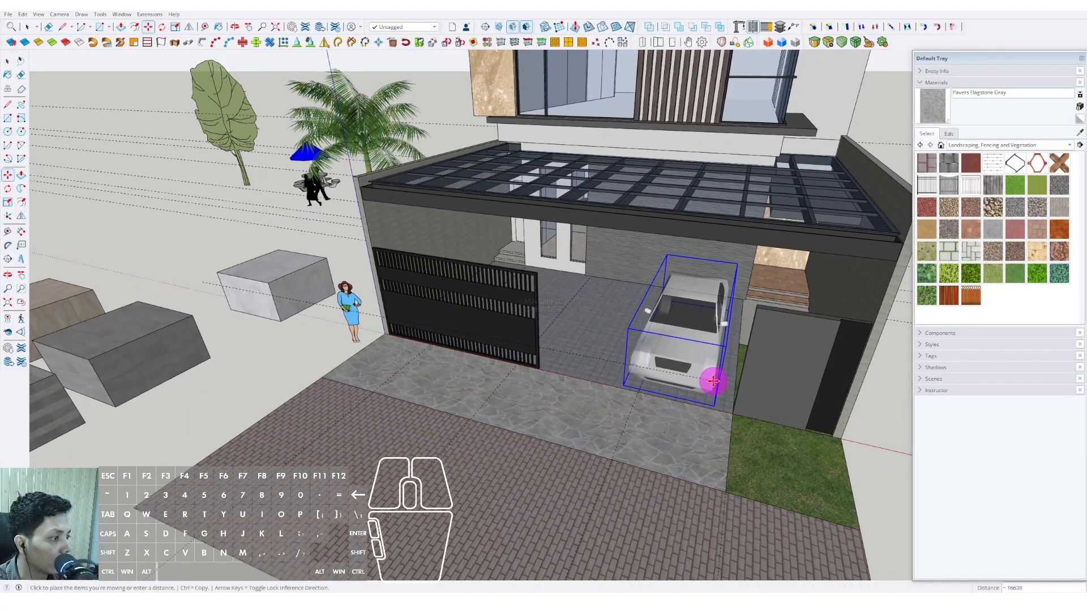
{"action": "left_click", "coordinate": [710, 377]}
Copy the car and place the copy in the carport behind the gate
{"action": "middle_click_drag", "start_coordinate": [594, 296], "coordinate": [674, 297]}
{"action": "left_click", "coordinate": [686, 241]}
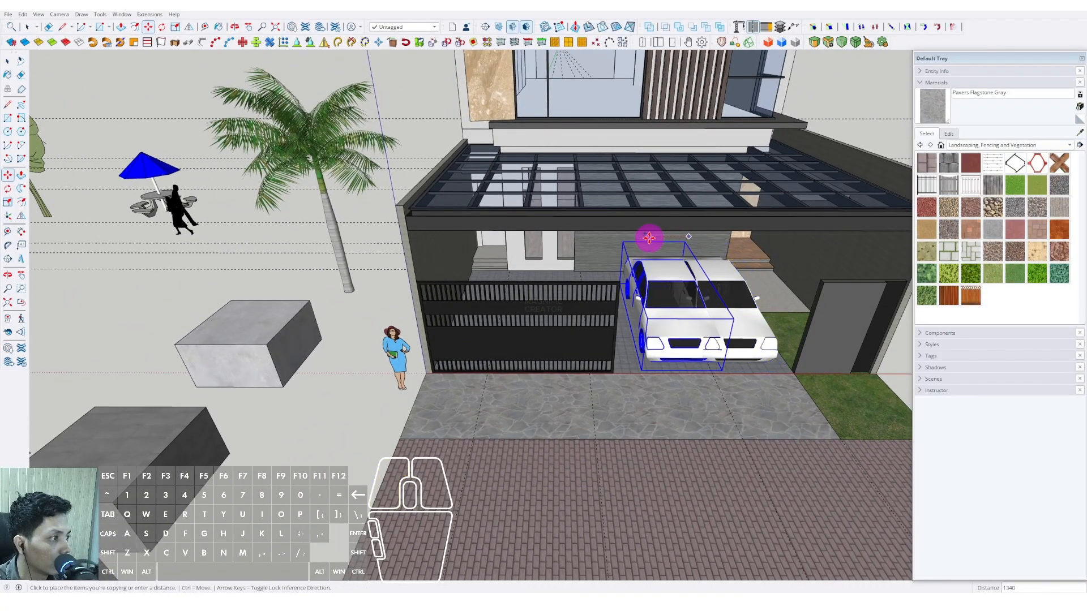
{"action": "middle_click_drag", "start_coordinate": [548, 269], "coordinate": [425, 257]}
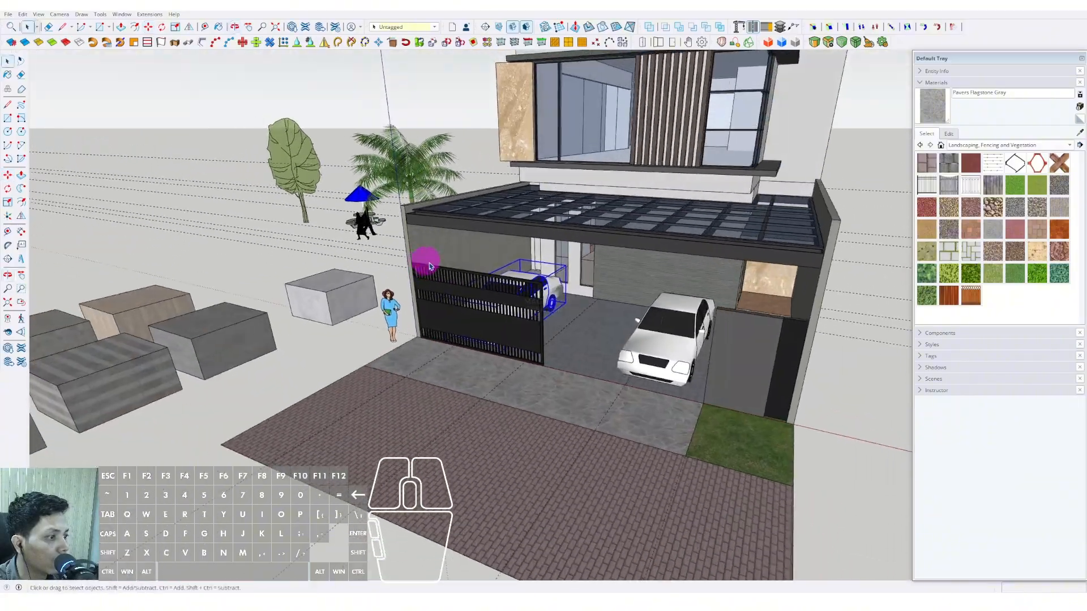
Move the walking man silhouette from beside the umbrella table into the carport between the two cars
{"action": "middle_click_drag", "start_coordinate": [586, 382], "coordinate": [606, 321]}
{"action": "scroll", "coordinate": [560, 342], "scroll_direction": "up", "scroll_amount": 4}
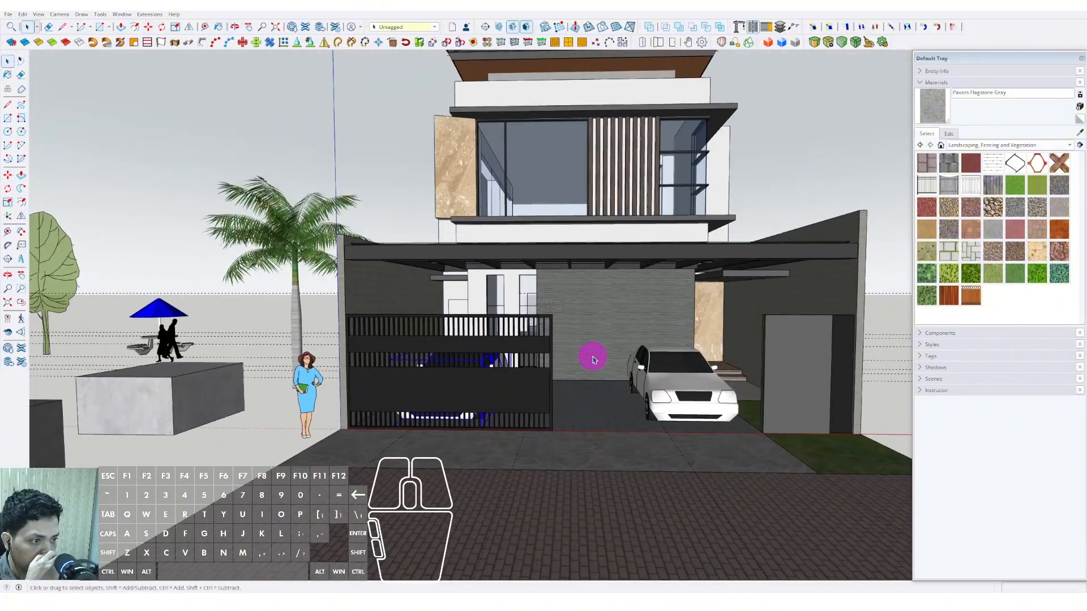
{"action": "mouse_move", "coordinate": [592, 357]}
{"action": "middle_mouse_down"}
{"action": "mouse_move", "coordinate": [570, 447]}
{"action": "mouse_move", "coordinate": [430, 433]}
{"action": "middle_mouse_up"}
{"action": "scroll", "coordinate": [227, 337], "scroll_direction": "up", "scroll_amount": 8}
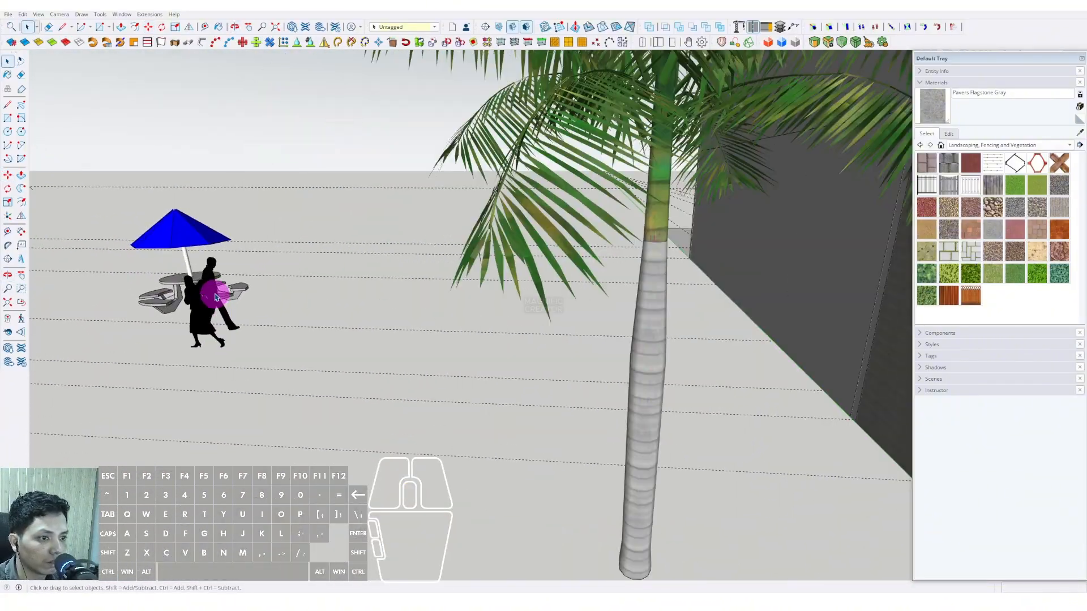
{"action": "middle_click_drag", "start_coordinate": [218, 291], "coordinate": [240, 359]}
{"action": "scroll", "coordinate": [241, 359], "scroll_direction": "down", "scroll_amount": 5}
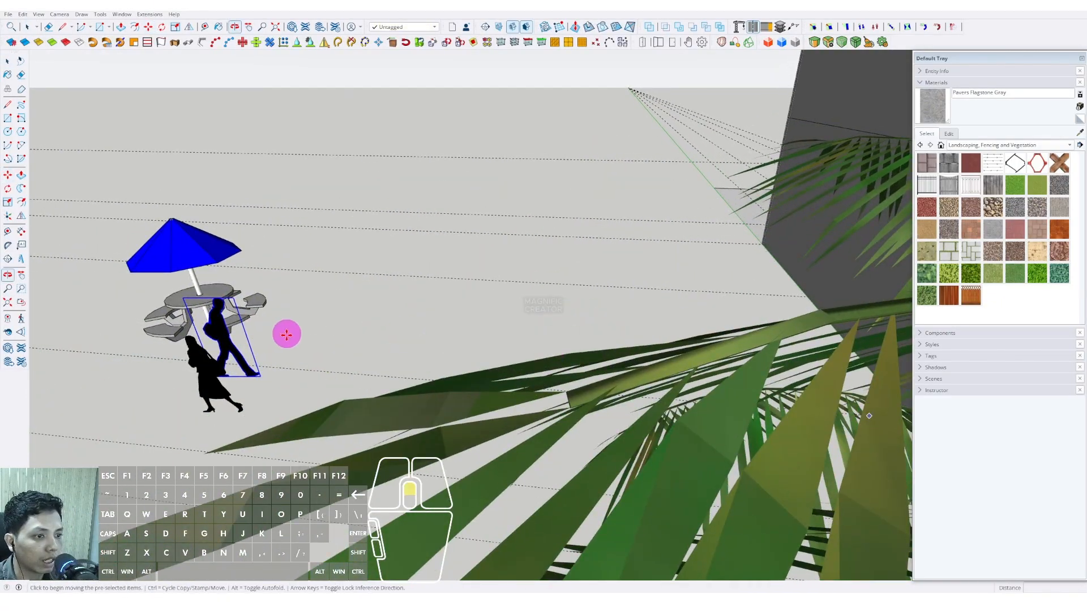
{"action": "left_click", "coordinate": [249, 381]}
{"action": "scroll", "coordinate": [410, 210], "scroll_direction": "down", "scroll_amount": 4}
{"action": "scroll", "coordinate": [539, 298], "scroll_direction": "down", "scroll_amount": 4}
{"action": "middle_click_drag", "start_coordinate": [539, 298], "coordinate": [505, 296]}
{"action": "scroll", "coordinate": [505, 296], "scroll_direction": "up", "scroll_amount": 6}
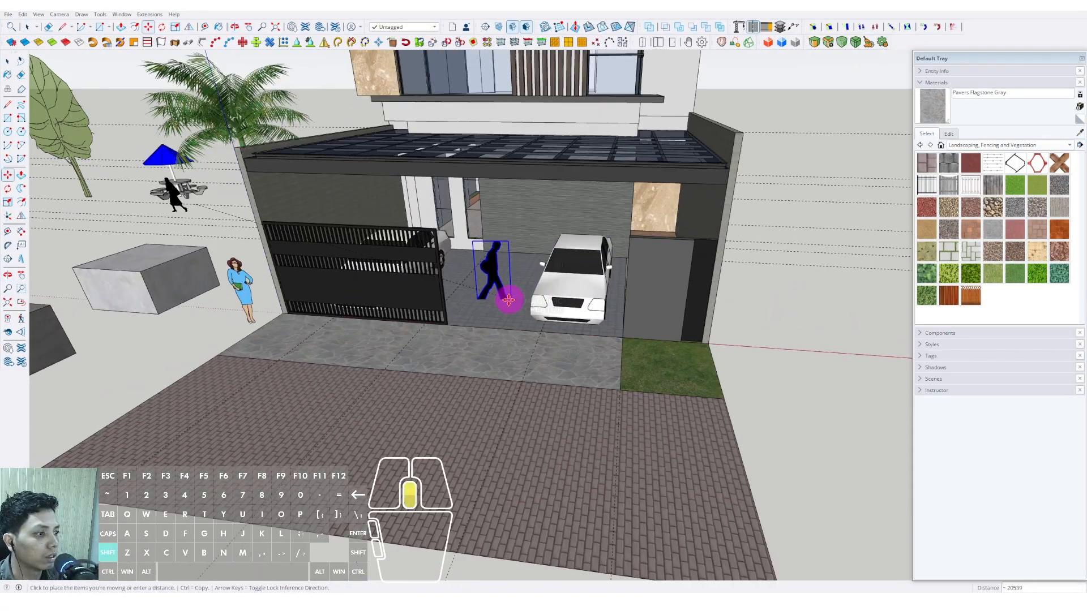
{"action": "scroll", "coordinate": [526, 325], "scroll_direction": "up", "scroll_amount": 6}
{"action": "left_click", "coordinate": [530, 271]}
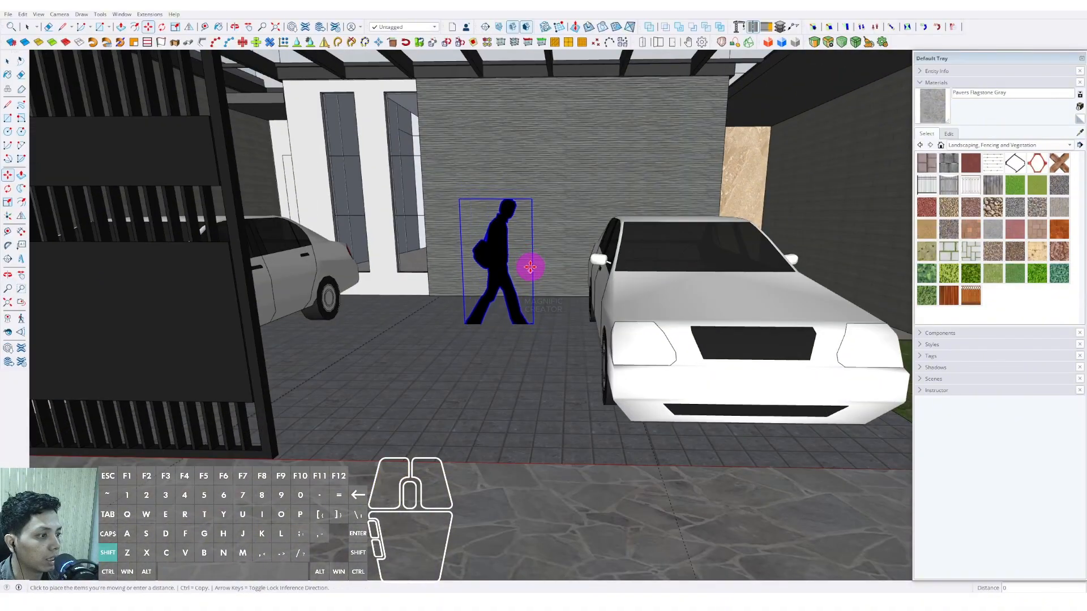
Check the walking man's placement in the carport and examine the whole front facade up to the roof
{"action": "scroll", "coordinate": [546, 274], "scroll_direction": "up", "scroll_amount": 3}
{"action": "scroll", "coordinate": [515, 351], "scroll_direction": "down", "scroll_amount": 8}
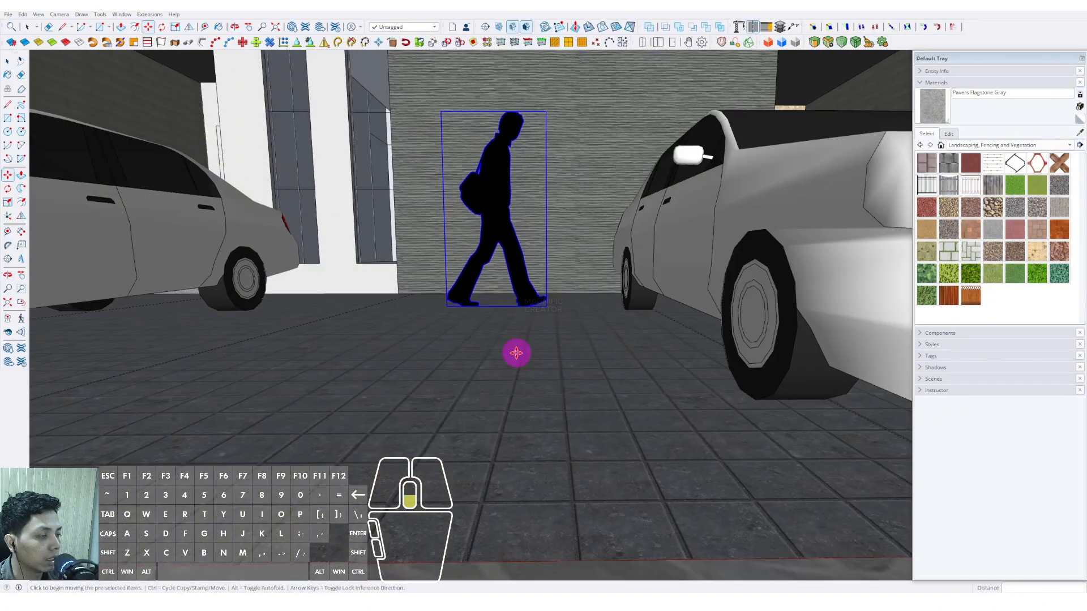
{"action": "middle_click", "coordinate": [539, 365]}
{"action": "middle_click_drag", "start_coordinate": [539, 365], "coordinate": [522, 327]}
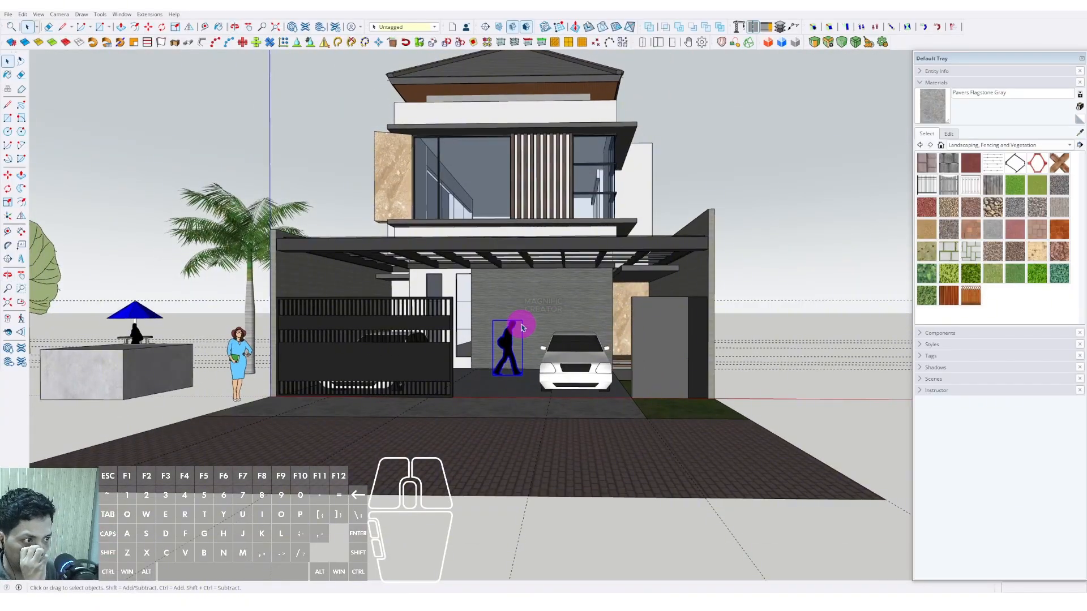
{"action": "middle_click_drag", "start_coordinate": [569, 295], "coordinate": [529, 359]}
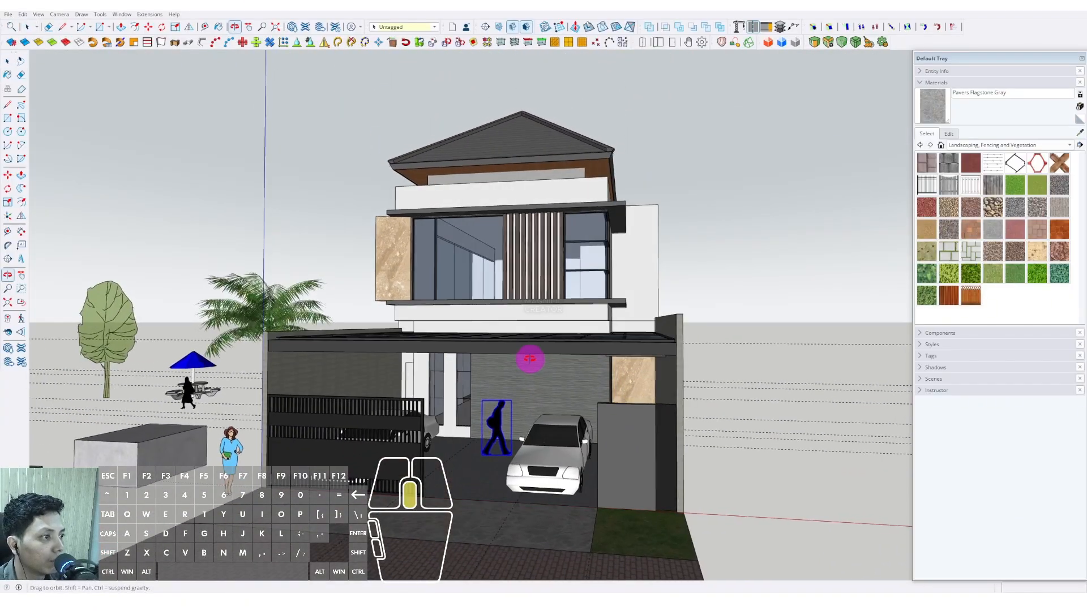
{"action": "scroll", "coordinate": [545, 355], "scroll_direction": "up", "scroll_amount": 4}
{"action": "scroll", "coordinate": [566, 204], "scroll_direction": "up", "scroll_amount": 3}
{"action": "middle_click_drag", "start_coordinate": [553, 175], "coordinate": [500, 226]}
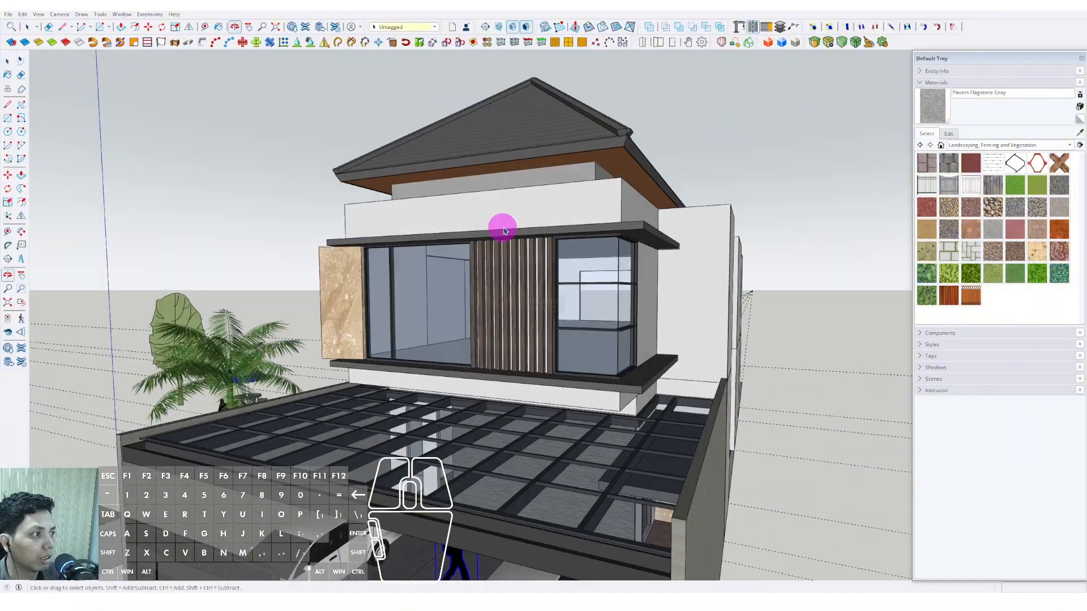
Draw a rectangle beneath the main roof's wooden soffit, between opposite top corners of the recessed wall
{"action": "scroll", "coordinate": [617, 192], "scroll_direction": "up", "scroll_amount": 3}
{"action": "scroll", "coordinate": [614, 280], "scroll_direction": "up", "scroll_amount": 3}
{"action": "middle_click_drag", "start_coordinate": [615, 279], "coordinate": [626, 175]}
{"action": "scroll", "coordinate": [663, 221], "scroll_direction": "up", "scroll_amount": 5}
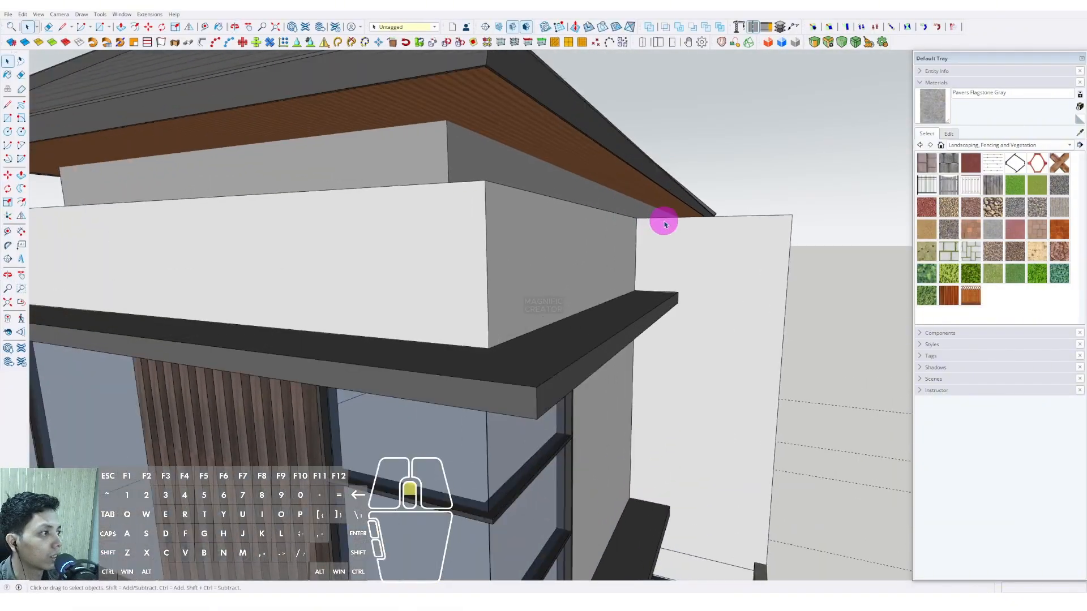
{"action": "key", "text": "r"}
{"action": "scroll", "coordinate": [675, 205], "scroll_direction": "up", "scroll_amount": 5}
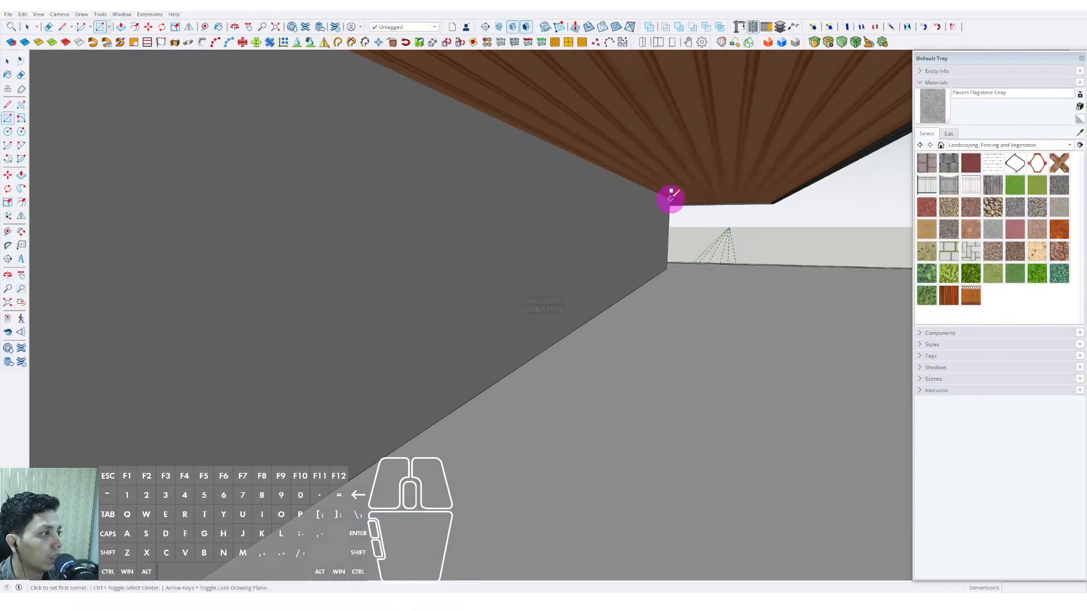
{"action": "scroll", "coordinate": [671, 197], "scroll_direction": "up", "scroll_amount": 2}
{"action": "scroll", "coordinate": [553, 206], "scroll_direction": "down", "scroll_amount": 5}
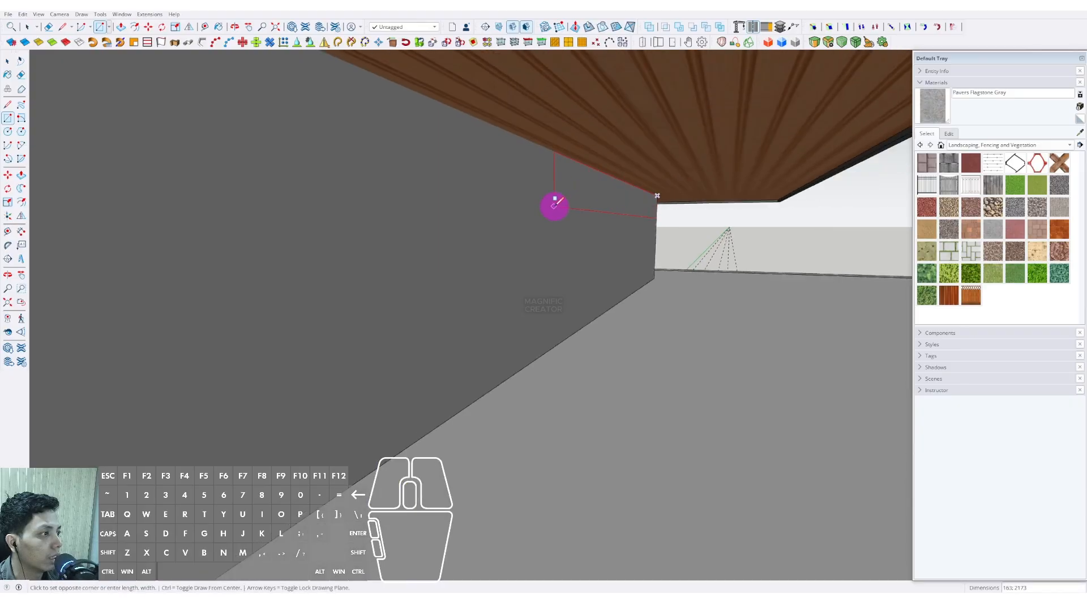
{"action": "middle_click_drag", "start_coordinate": [553, 213], "coordinate": [585, 170], "text": "shift"}
{"action": "scroll", "coordinate": [509, 214], "scroll_direction": "up", "scroll_amount": 3}
{"action": "scroll", "coordinate": [593, 152], "scroll_direction": "up", "scroll_amount": 2}
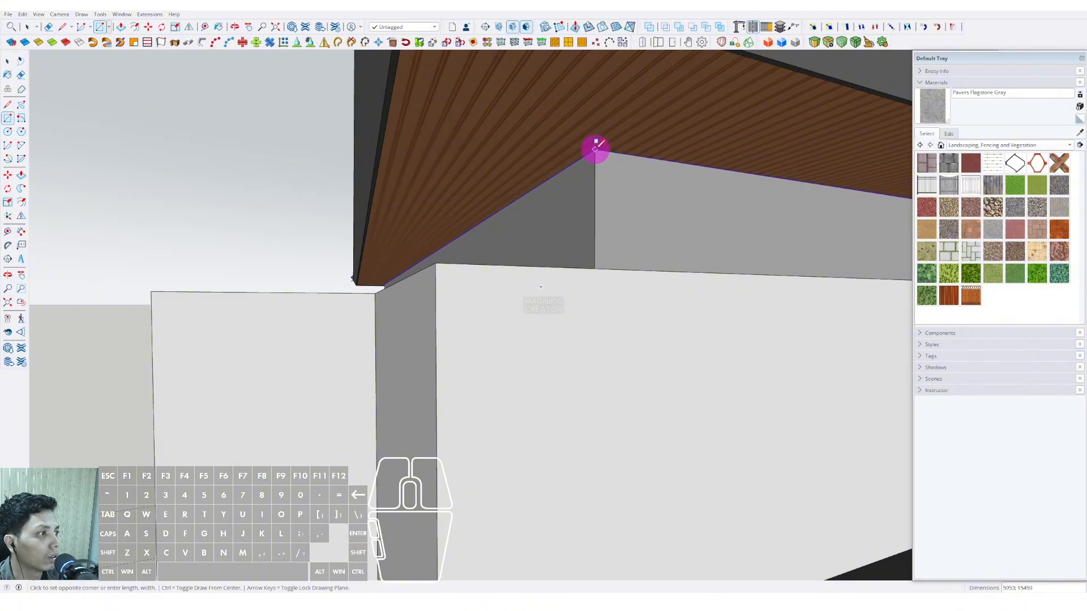
Offset the rectangle's outline to form a trim band around the wall under the soffit, and group the band
{"action": "middle_click_drag", "start_coordinate": [593, 152], "coordinate": [599, 144]}
{"action": "key", "text": "space"}
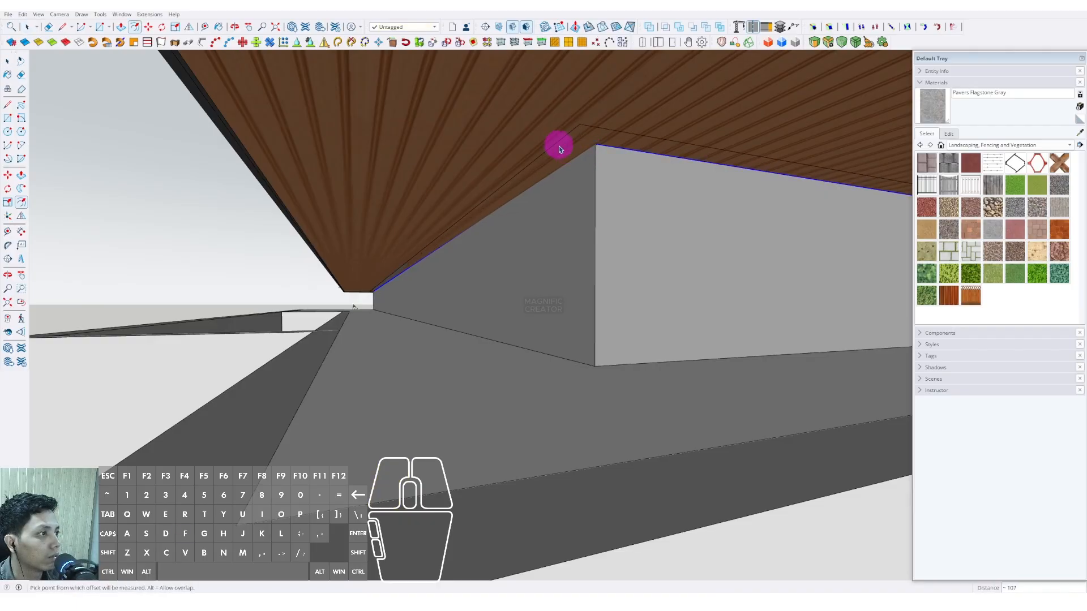
{"action": "left_click", "coordinate": [570, 173]}
{"action": "key", "text": "space"}
{"action": "triple_click", "coordinate": [599, 156]}
{"action": "right_click", "coordinate": [599, 158]}
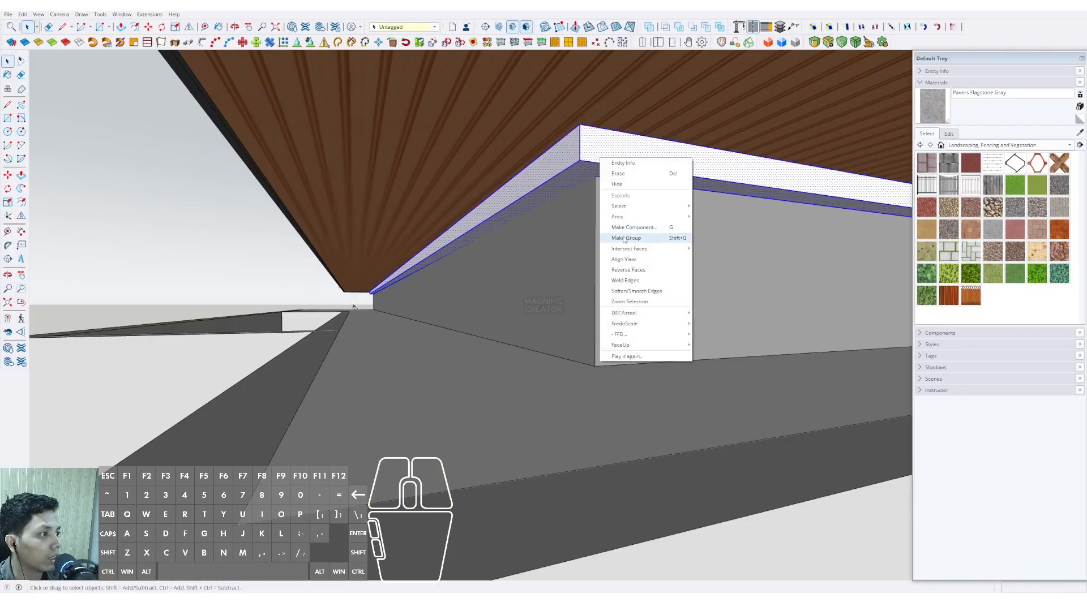
{"action": "left_click", "coordinate": [629, 238]}
Paint the trim band under the soffit with the sampled wall material [Color M04]1
{"action": "left_click", "coordinate": [1080, 134]}
{"action": "left_click", "coordinate": [727, 216]}
{"action": "left_click", "coordinate": [687, 160]}
{"action": "middle_click_drag", "start_coordinate": [687, 160], "coordinate": [527, 183]}
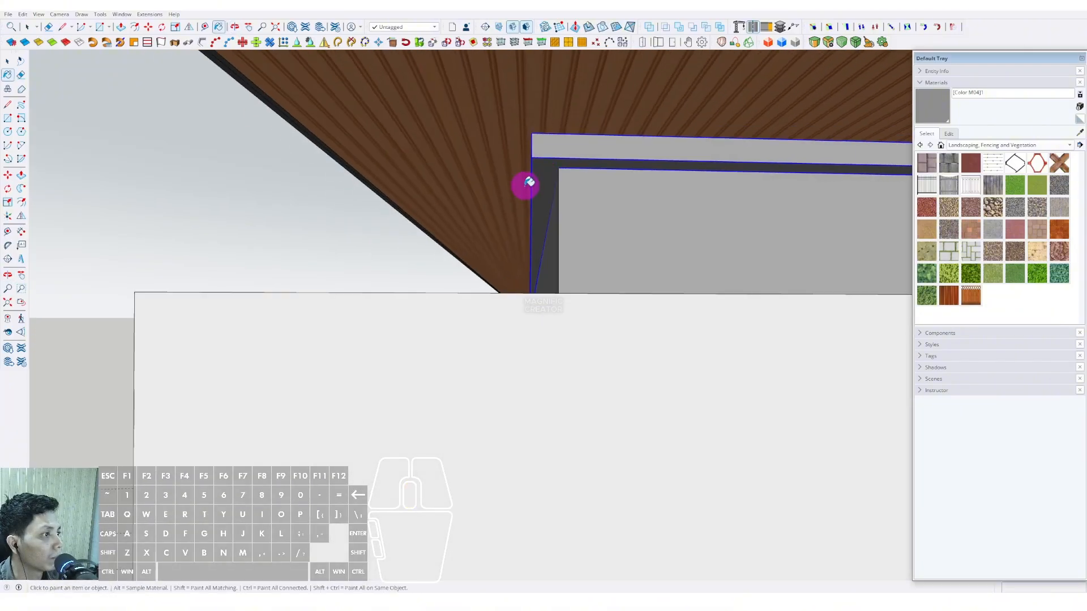
{"action": "scroll", "coordinate": [526, 184], "scroll_direction": "down", "scroll_amount": 8}
{"action": "scroll", "coordinate": [647, 246], "scroll_direction": "down", "scroll_amount": 2}
{"action": "mouse_move", "coordinate": [793, 255]}
{"action": "middle_mouse_down", "text": "shift"}
{"action": "mouse_move", "coordinate": [549, 206]}
{"action": "mouse_move", "coordinate": [690, 286]}
{"action": "middle_mouse_up", "text": "shift"}
{"action": "key", "text": "space"}
Draw a small rectangular moulding profile about 89 mm wide at the upper end corner of the parapet wall
{"action": "middle_click_drag", "start_coordinate": [370, 237], "coordinate": [541, 294]}
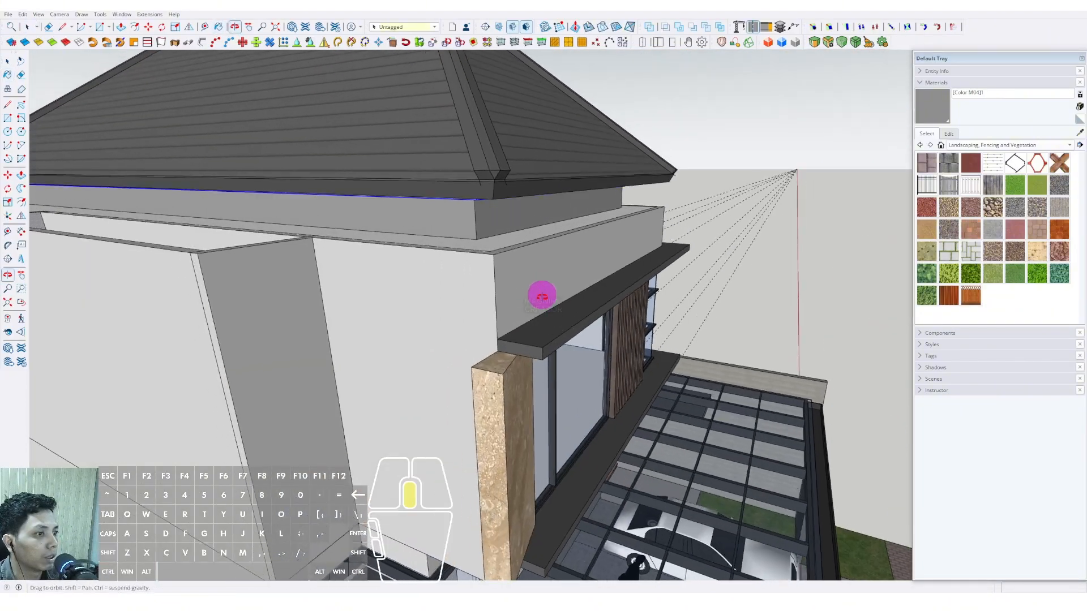
{"action": "middle_click_drag", "start_coordinate": [306, 232], "coordinate": [326, 331]}
{"action": "scroll", "coordinate": [322, 312], "scroll_direction": "up", "scroll_amount": 6}
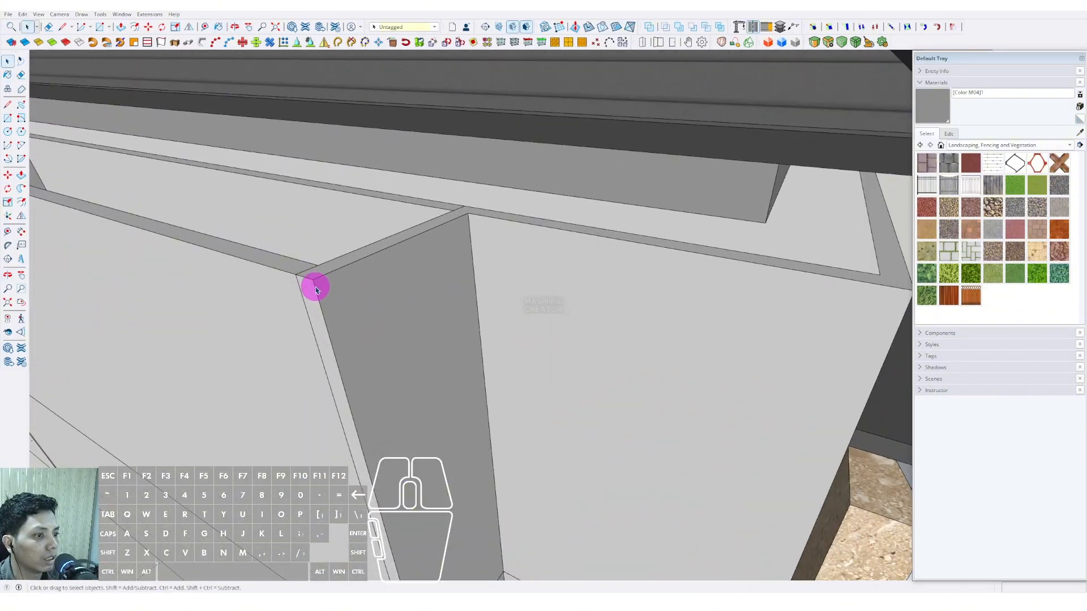
{"action": "scroll", "coordinate": [315, 290], "scroll_direction": "up", "scroll_amount": 1}
{"action": "left_click", "coordinate": [312, 278]}
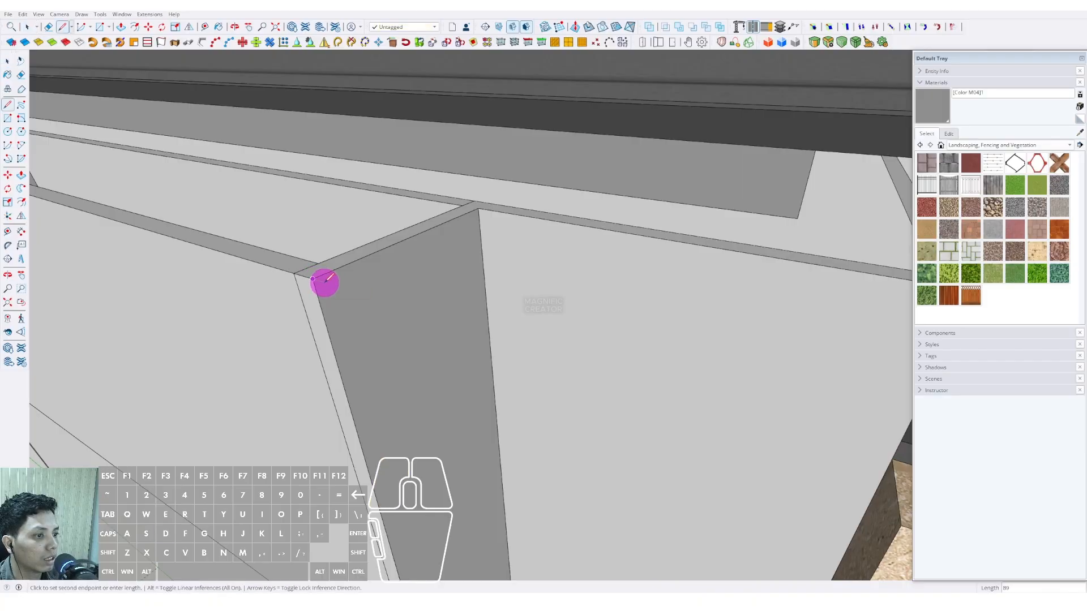
{"action": "left_click", "coordinate": [328, 316]}
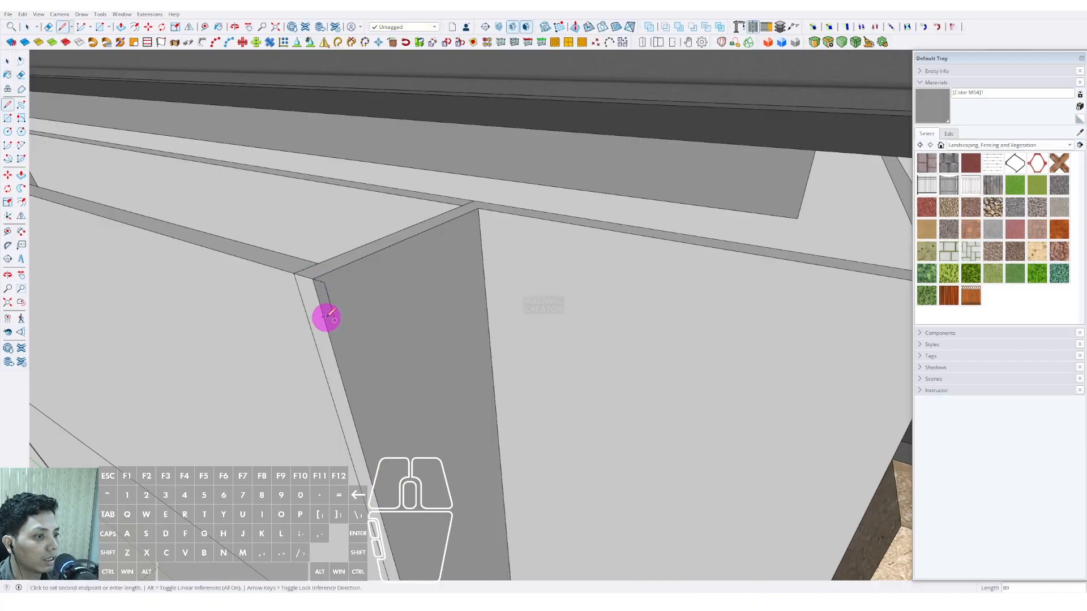
{"action": "left_click", "coordinate": [313, 278]}
Sweep the profile along the parapet's outer top edges with Follow Me and group the resulting moulding
{"action": "scroll", "coordinate": [485, 209], "scroll_direction": "down", "scroll_amount": 6}
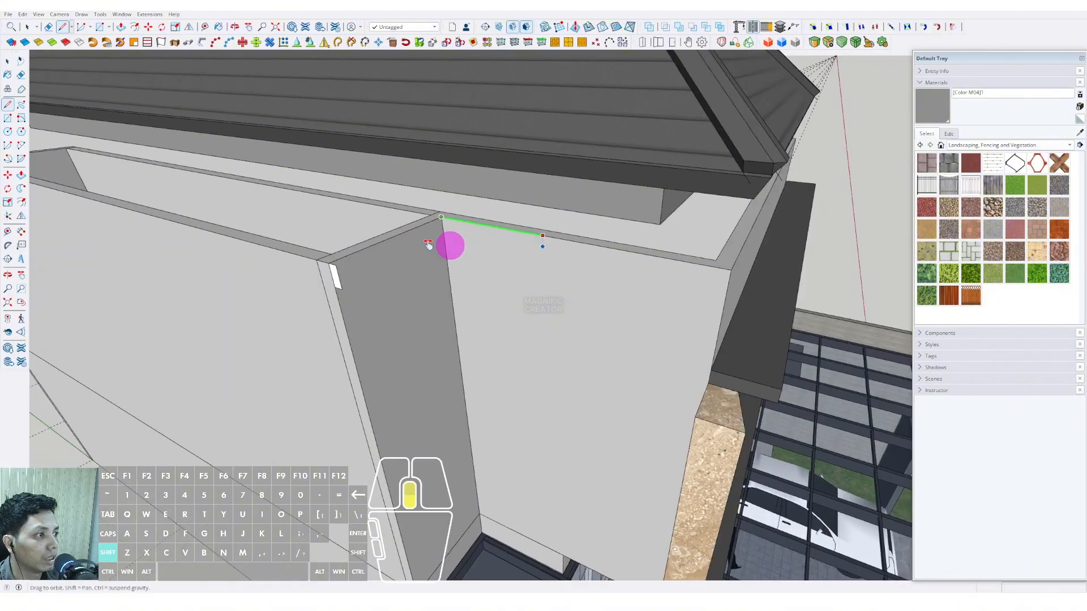
{"action": "scroll", "coordinate": [311, 301], "scroll_direction": "up", "scroll_amount": 3}
{"action": "key", "text": "shift"}
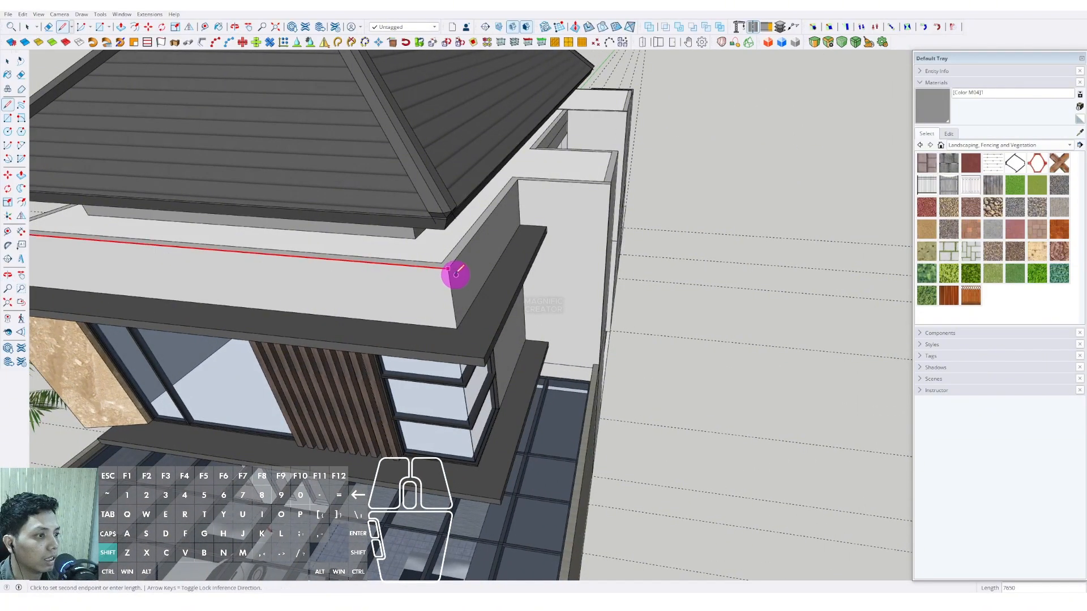
{"action": "left_click", "coordinate": [611, 182]}
{"action": "key", "text": "space"}
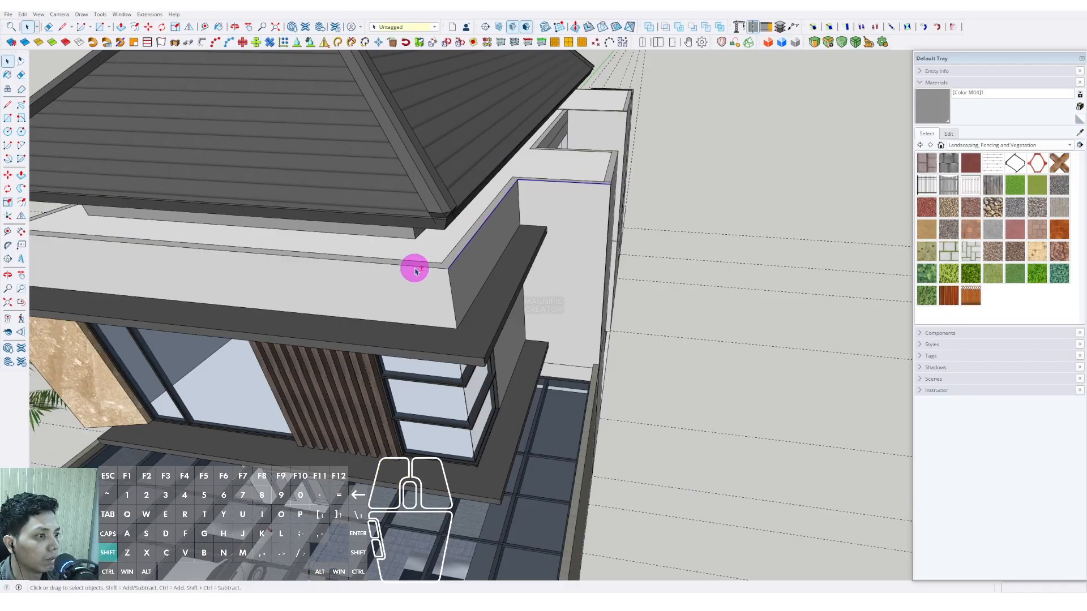
{"action": "middle_click_drag", "start_coordinate": [408, 270], "coordinate": [583, 258]}
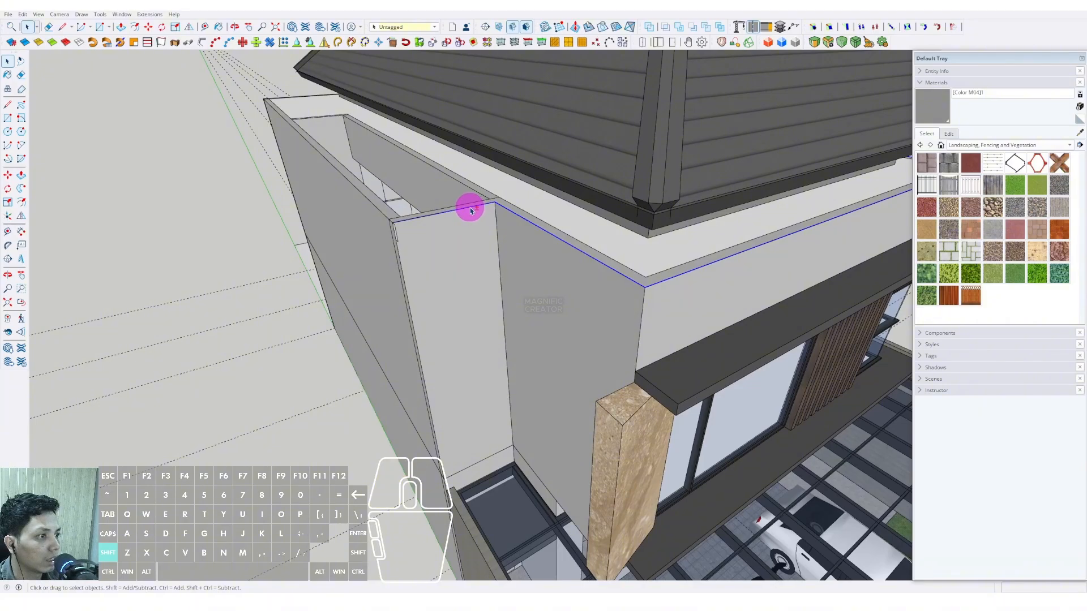
{"action": "middle_click_drag", "start_coordinate": [470, 210], "coordinate": [496, 230]}
{"action": "left_click", "coordinate": [20, 186]}
{"action": "scroll", "coordinate": [374, 287], "scroll_direction": "up", "scroll_amount": 3}
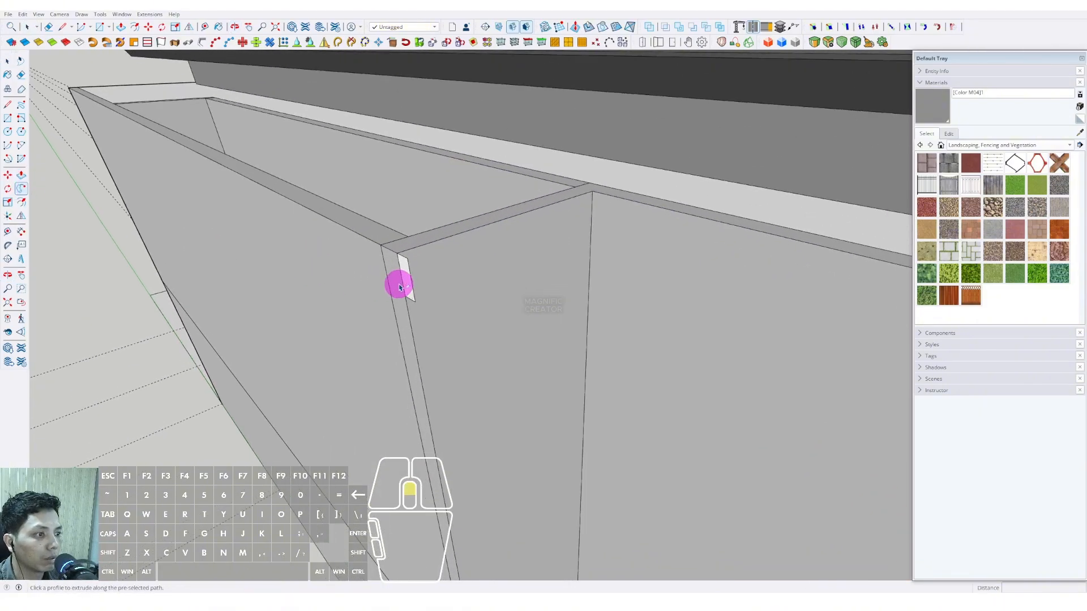
{"action": "left_click", "coordinate": [405, 275]}
{"action": "key", "text": "space"}
{"action": "scroll", "coordinate": [419, 276], "scroll_direction": "down", "scroll_amount": 5}
{"action": "triple_click", "coordinate": [584, 273]}
{"action": "right_click", "coordinate": [585, 272]}
{"action": "left_click", "coordinate": [604, 350]}
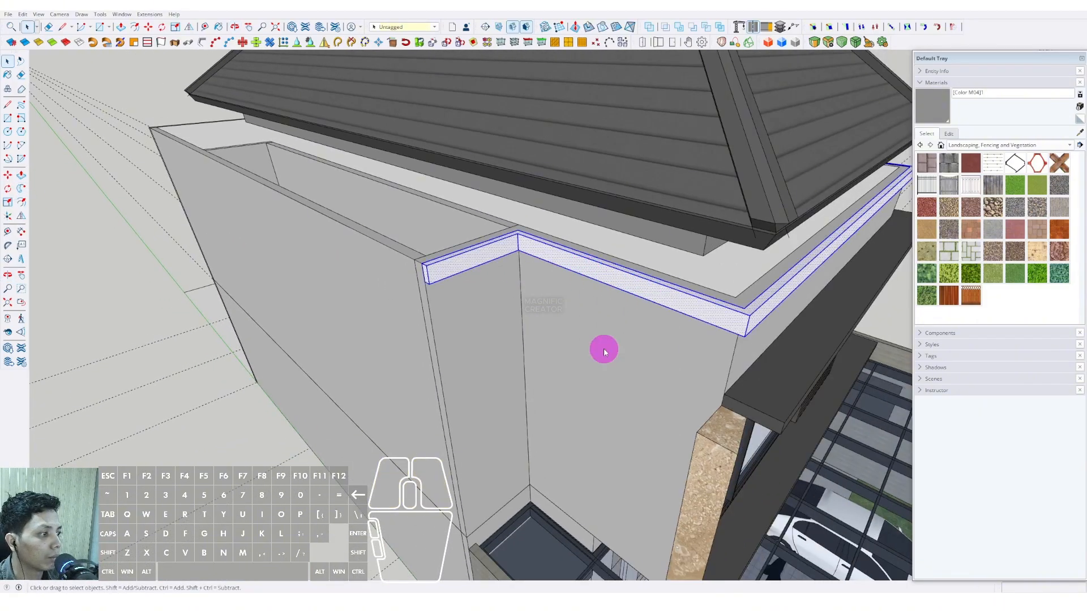
Paint the parapet moulding with the sampled wall material Color M04
{"action": "middle_click_drag", "start_coordinate": [604, 350], "coordinate": [573, 178]}
{"action": "left_click", "coordinate": [1076, 135]}
{"action": "scroll", "coordinate": [526, 228], "scroll_direction": "up", "scroll_amount": 3}
{"action": "left_click", "coordinate": [525, 226]}
{"action": "left_click", "coordinate": [502, 168]}
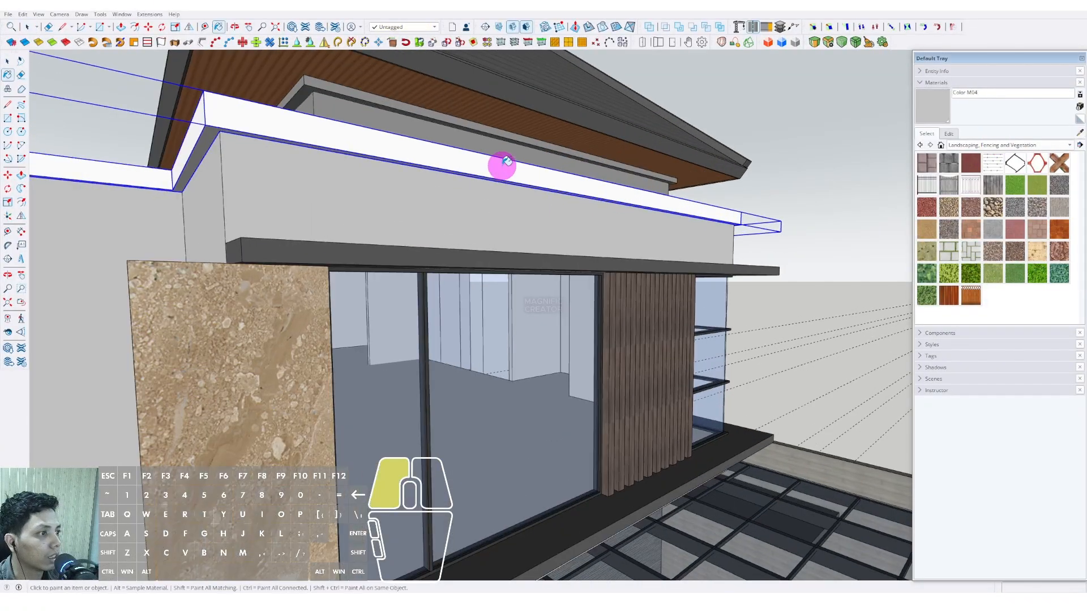
{"action": "scroll", "coordinate": [502, 167], "scroll_direction": "down", "scroll_amount": 5}
{"action": "mouse_move", "coordinate": [502, 167]}
{"action": "middle_mouse_down"}
{"action": "mouse_move", "coordinate": [412, 138]}
{"action": "mouse_move", "coordinate": [498, 170]}
{"action": "mouse_move", "coordinate": [501, 157]}
{"action": "middle_mouse_up"}
{"action": "scroll", "coordinate": [413, 138], "scroll_direction": "down", "scroll_amount": 3}
{"action": "left_click", "coordinate": [677, 250]}
{"action": "scroll", "coordinate": [549, 250], "scroll_direction": "down", "scroll_amount": 3}
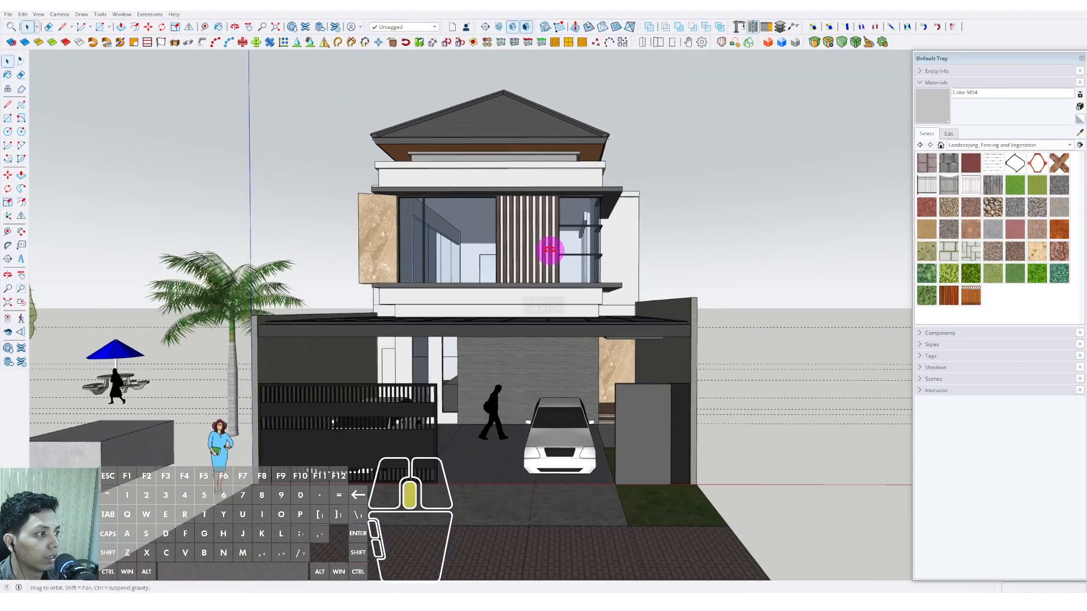
Offset the underside outline of the dark canopy above the upper-floor window by 20 mm inside its group
{"action": "middle_click_drag", "start_coordinate": [548, 250], "coordinate": [444, 225]}
{"action": "scroll", "coordinate": [444, 225], "scroll_direction": "up", "scroll_amount": 6}
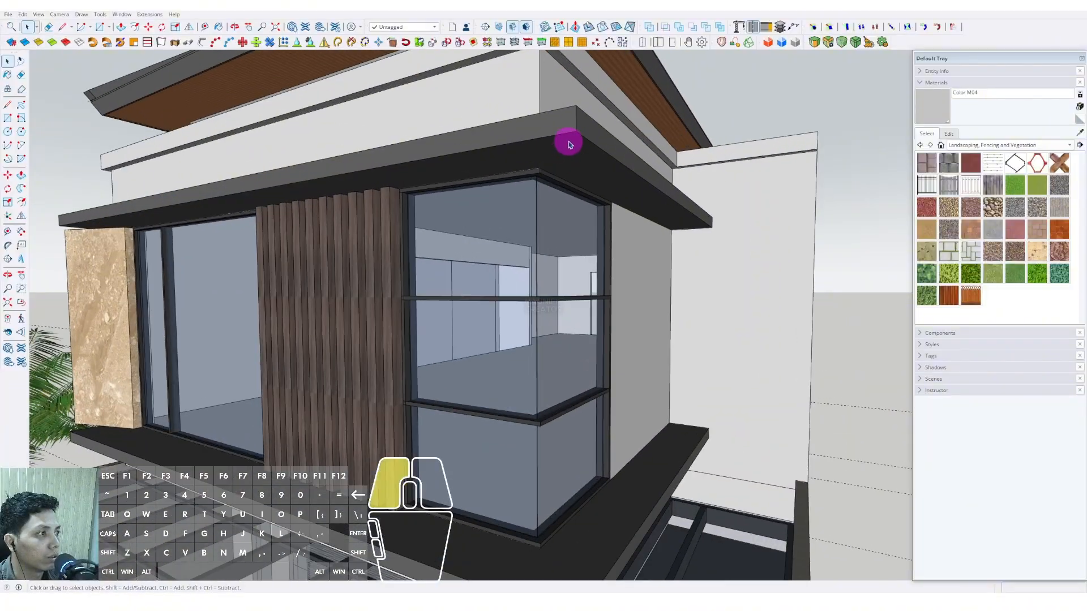
{"action": "left_click", "coordinate": [586, 143]}
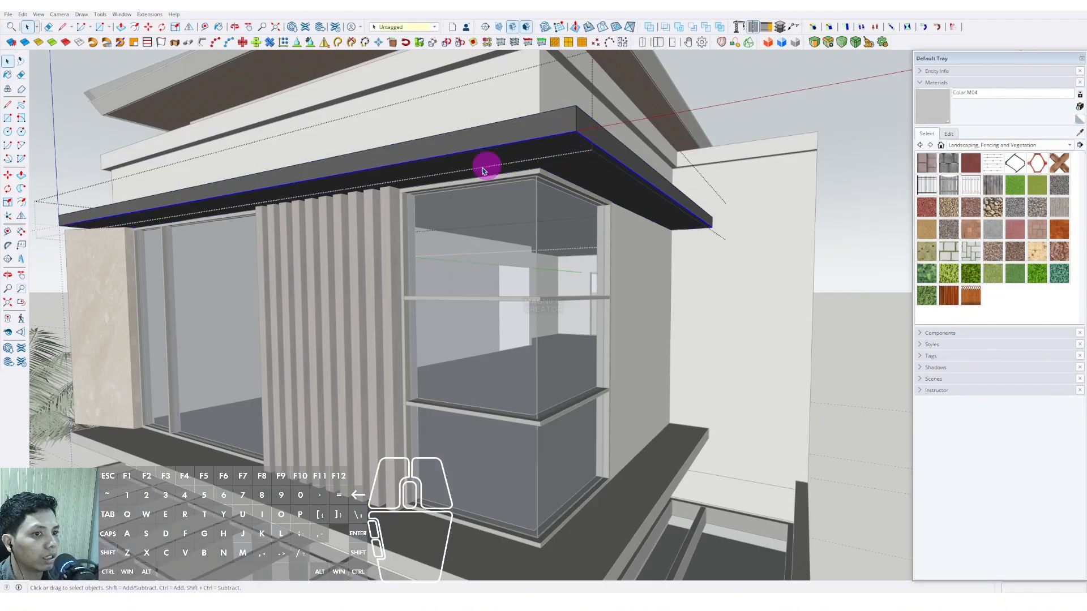
{"action": "middle_click_drag", "start_coordinate": [473, 179], "coordinate": [417, 141]}
{"action": "scroll", "coordinate": [439, 221], "scroll_direction": "down", "scroll_amount": 4}
{"action": "middle_click_drag", "start_coordinate": [440, 220], "coordinate": [412, 180]}
{"action": "scroll", "coordinate": [387, 164], "scroll_direction": "down", "scroll_amount": 2}
{"action": "scroll", "coordinate": [442, 177], "scroll_direction": "up", "scroll_amount": 2}
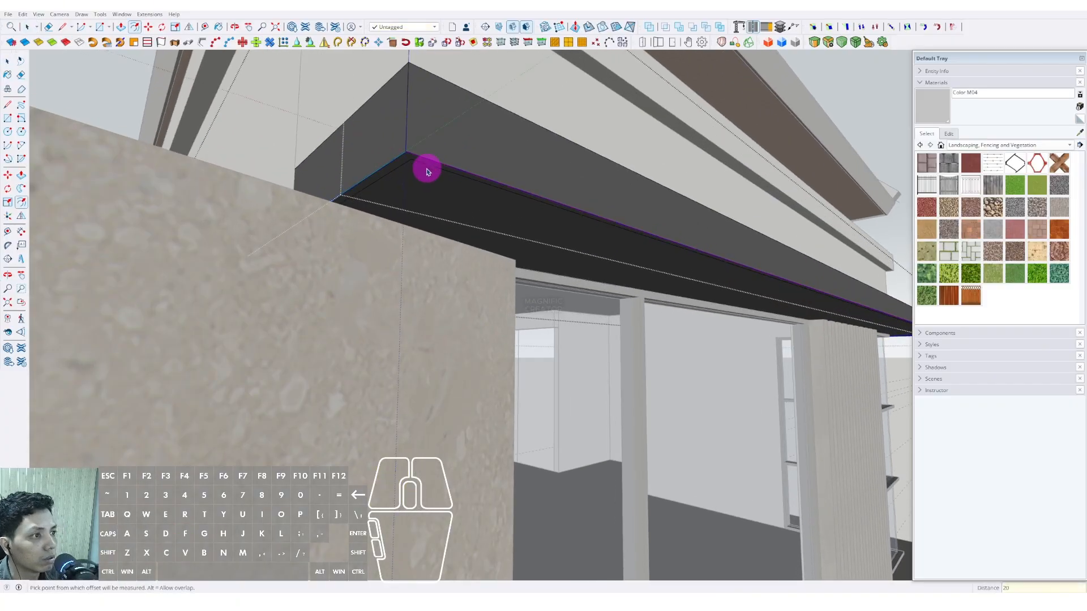
{"action": "key", "text": "space"}
{"action": "middle_click_drag", "start_coordinate": [427, 171], "coordinate": [362, 221]}
{"action": "left_click", "coordinate": [408, 149]}
{"action": "key", "text": "Return"}
{"action": "key", "text": "space"}
{"action": "scroll", "coordinate": [443, 274], "scroll_direction": "down", "scroll_amount": 8}
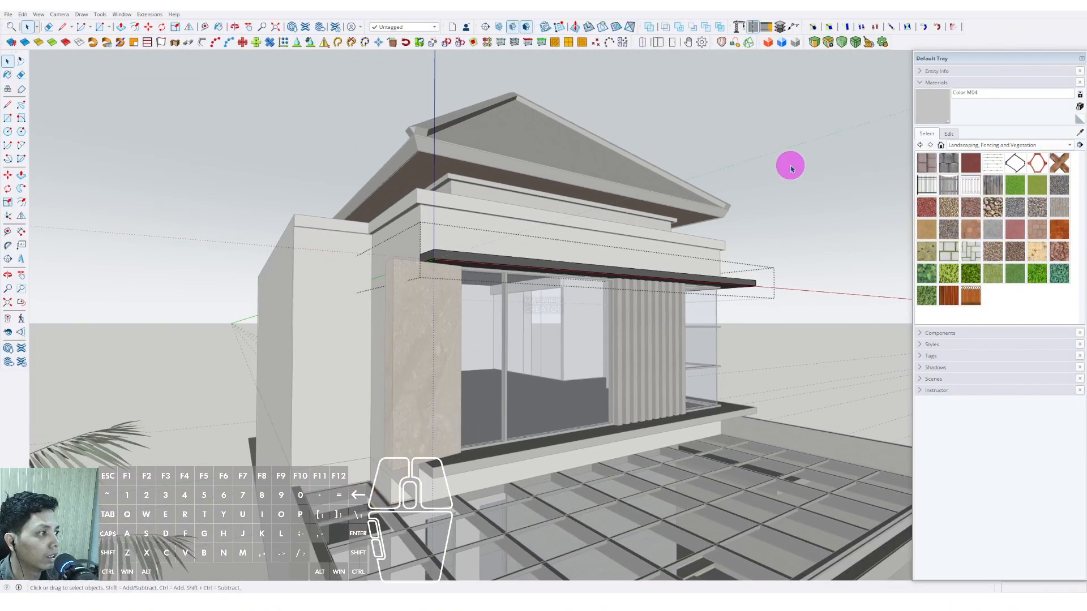
{"action": "left_click", "coordinate": [788, 165]}
Draw a rectangle covering the full front face of the carport roof's front beam, from wall to wall
{"action": "middle_click_drag", "start_coordinate": [719, 305], "coordinate": [505, 340]}
{"action": "middle_click_drag", "start_coordinate": [588, 359], "coordinate": [725, 377], "text": "shift"}
{"action": "scroll", "coordinate": [570, 288], "scroll_direction": "down", "scroll_amount": 4}
{"action": "scroll", "coordinate": [725, 377], "scroll_direction": "up", "scroll_amount": 4}
{"action": "scroll", "coordinate": [726, 380], "scroll_direction": "up", "scroll_amount": 8}
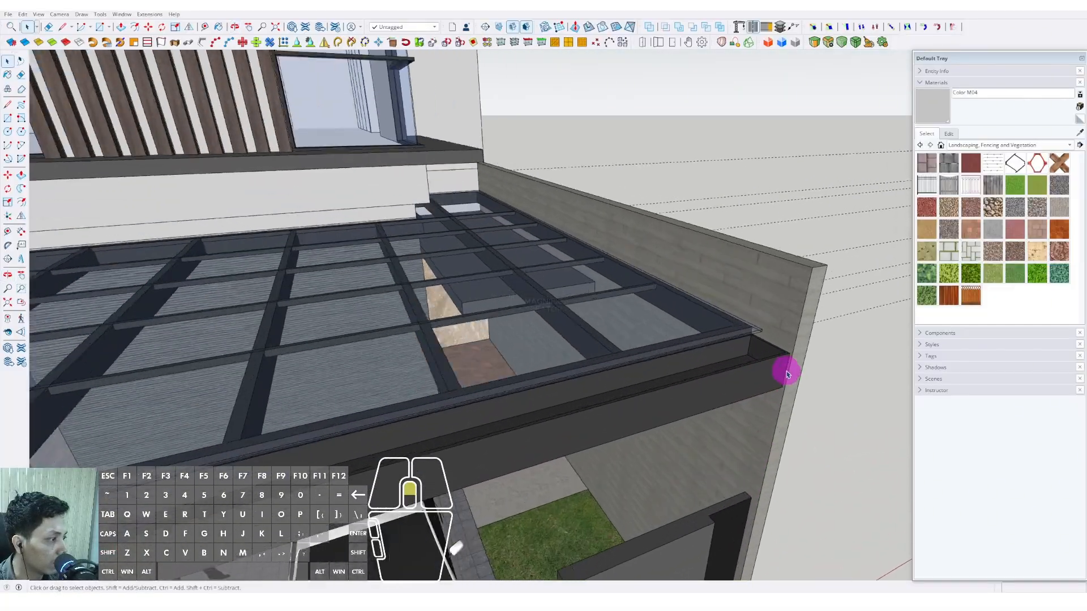
{"action": "key", "text": "r"}
{"action": "scroll", "coordinate": [674, 414], "scroll_direction": "down", "scroll_amount": 6}
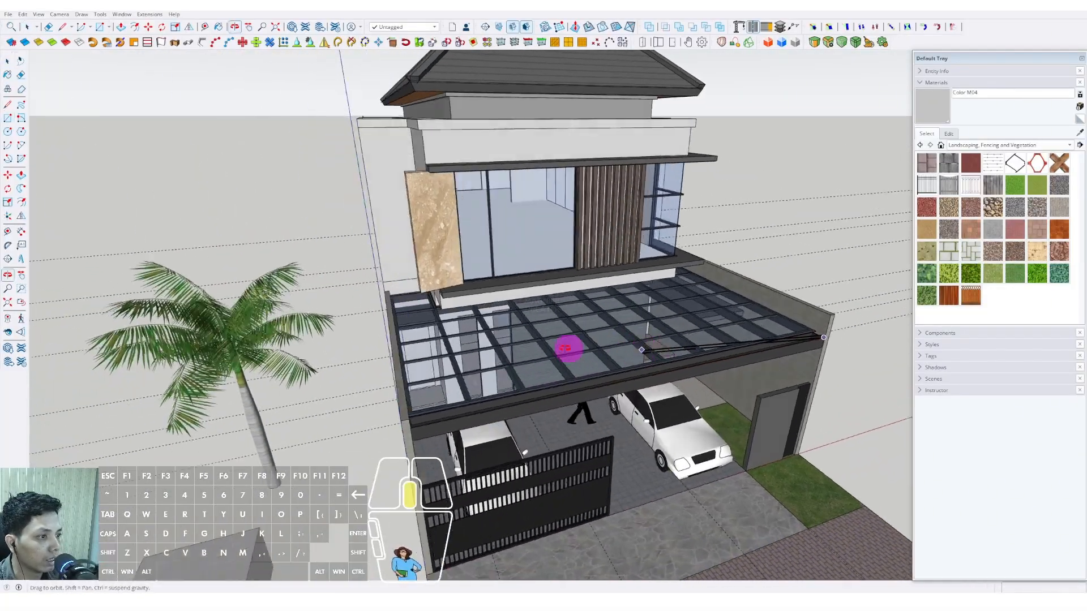
{"action": "middle_click_drag", "start_coordinate": [565, 347], "coordinate": [308, 371]}
{"action": "scroll", "coordinate": [310, 362], "scroll_direction": "up", "scroll_amount": 6}
{"action": "left_click", "coordinate": [302, 348]}
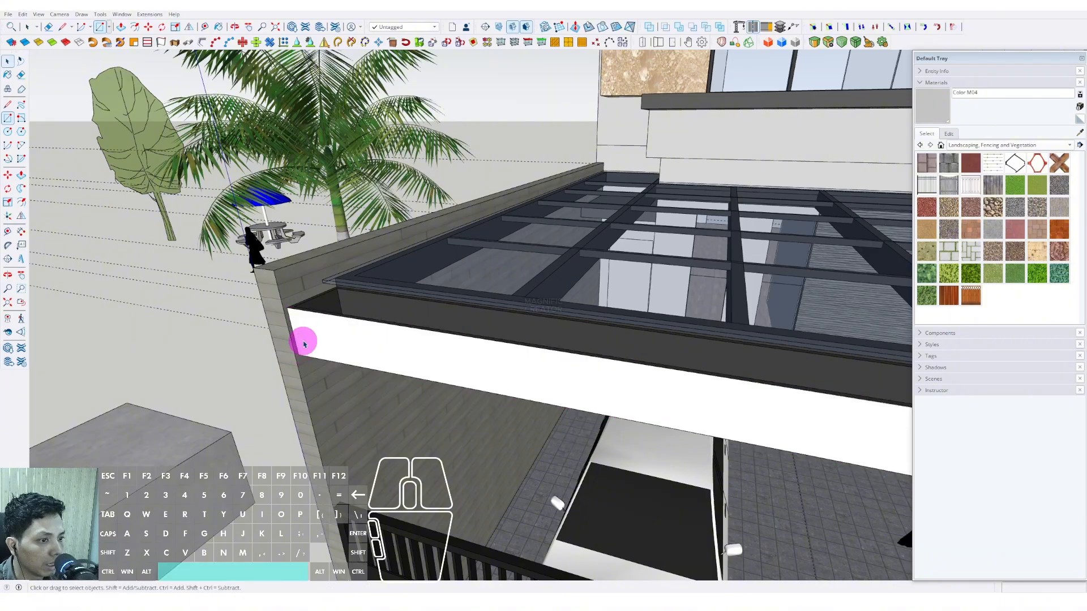
Extrude the beam's front rectangle slightly forward to make a thin cladding board
{"action": "scroll", "coordinate": [293, 304], "scroll_direction": "up", "scroll_amount": 4}
{"action": "key", "text": "p"}
{"action": "left_click", "coordinate": [281, 284]}
{"action": "left_click", "coordinate": [257, 271]}
{"action": "key", "text": "space"}
{"action": "scroll", "coordinate": [281, 303], "scroll_direction": "up", "scroll_amount": 1}
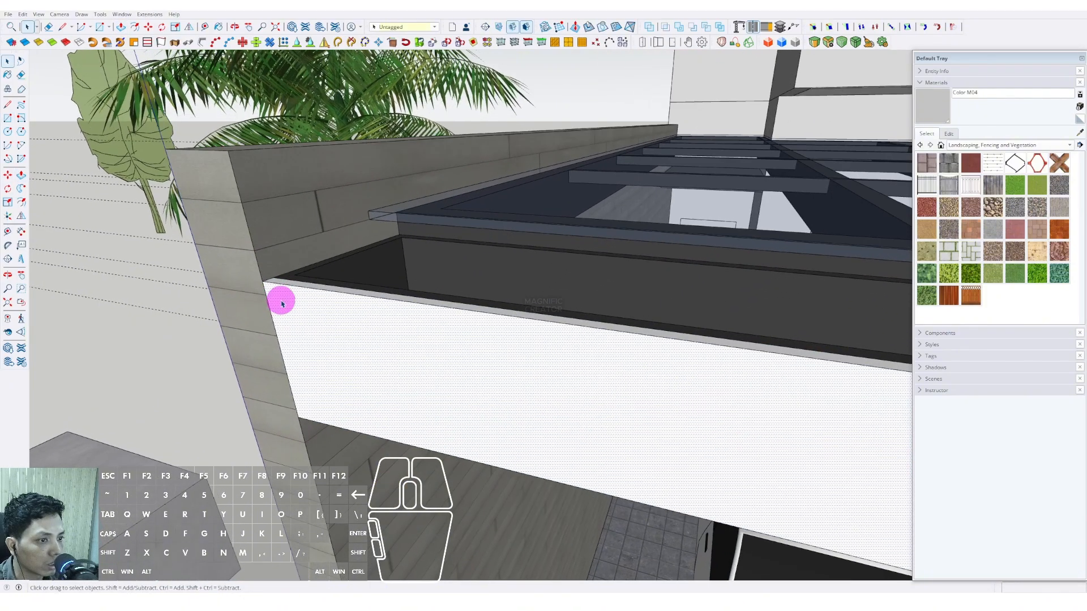
Copy the cladding board's upper and lower front edges inward to divide its face into two narrow strips and a wide middle
{"action": "middle_click_drag", "start_coordinate": [276, 288], "coordinate": [267, 284]}
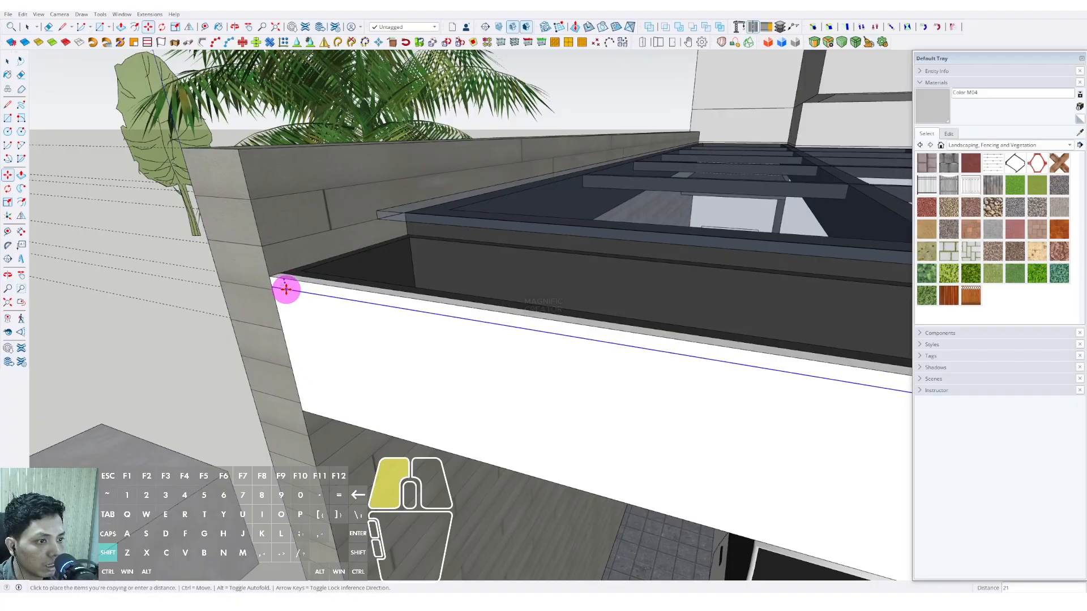
{"action": "left_click", "coordinate": [326, 420]}
{"action": "middle_click_drag", "start_coordinate": [326, 420], "coordinate": [315, 398]}
{"action": "scroll", "coordinate": [315, 398], "scroll_direction": "up", "scroll_amount": 1}
{"action": "key", "text": "m"}
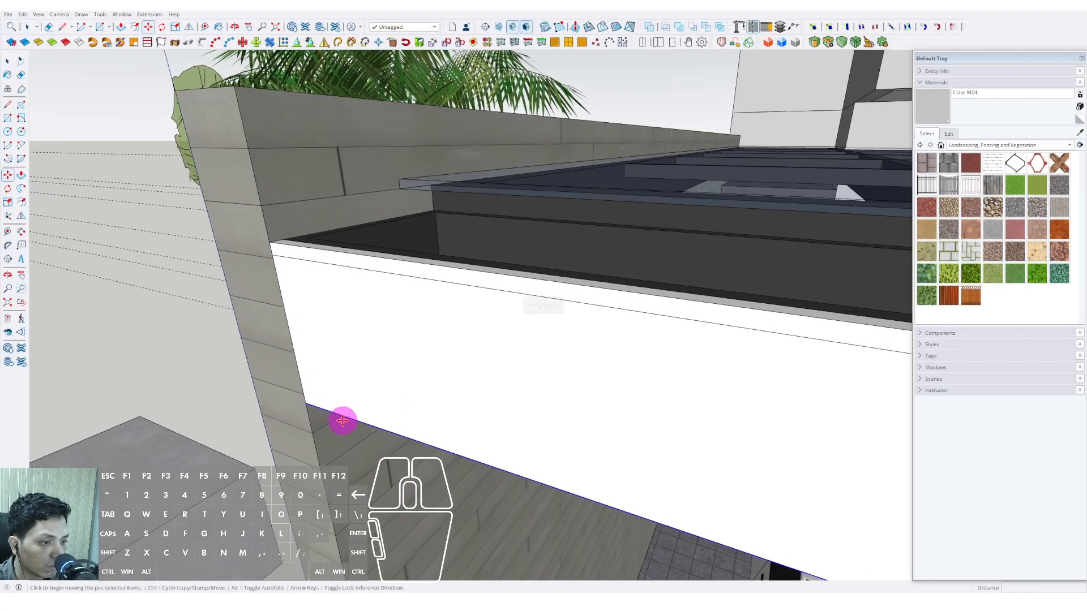
{"action": "left_click", "coordinate": [337, 413]}
{"action": "key", "text": "space"}
Push the wide middle face of the cladding board slightly inward, leaving the narrow upper and lower strips protruding
{"action": "left_click", "coordinate": [327, 344]}
{"action": "key", "text": "p"}
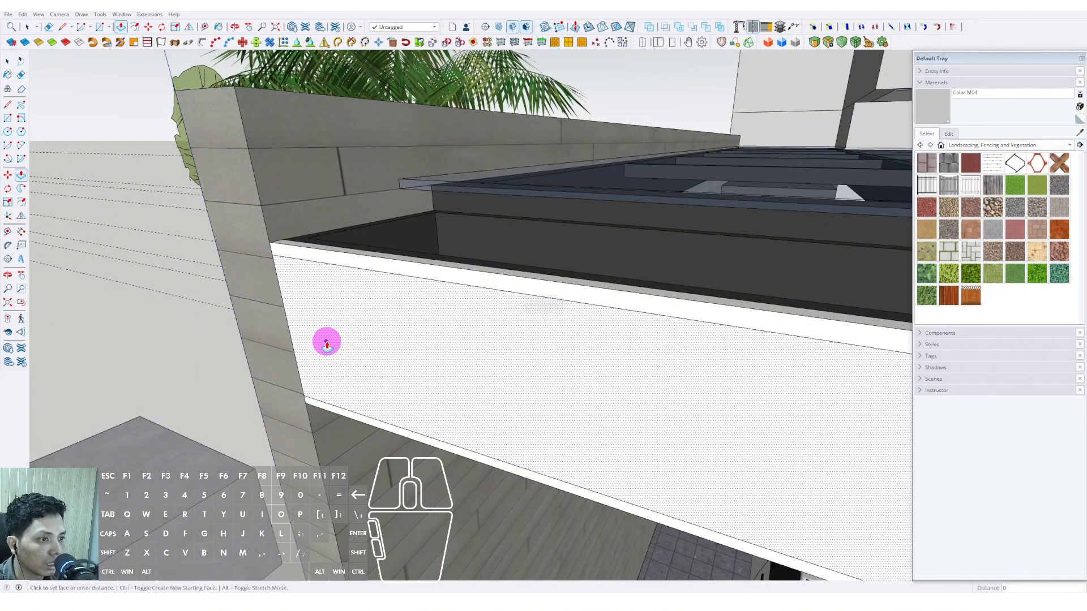
{"action": "left_click", "coordinate": [327, 343]}
{"action": "left_click", "coordinate": [334, 345]}
Group the whole cladding board and paint it with the dark Color M07 sampled from the carport roof
{"action": "key", "text": "space"}
{"action": "triple_click", "coordinate": [332, 268]}
{"action": "right_click", "coordinate": [332, 263]}
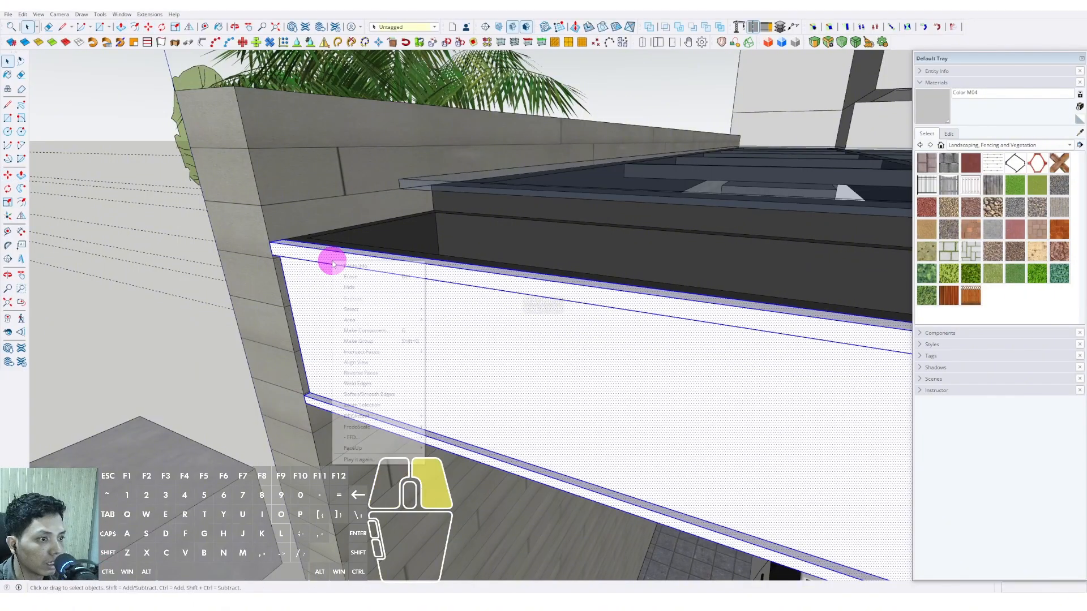
{"action": "left_click", "coordinate": [362, 341]}
{"action": "left_click", "coordinate": [1078, 133]}
{"action": "middle_click_drag", "start_coordinate": [399, 218], "coordinate": [403, 262]}
{"action": "scroll", "coordinate": [402, 262], "scroll_direction": "up", "scroll_amount": 2}
{"action": "left_click", "coordinate": [400, 257]}
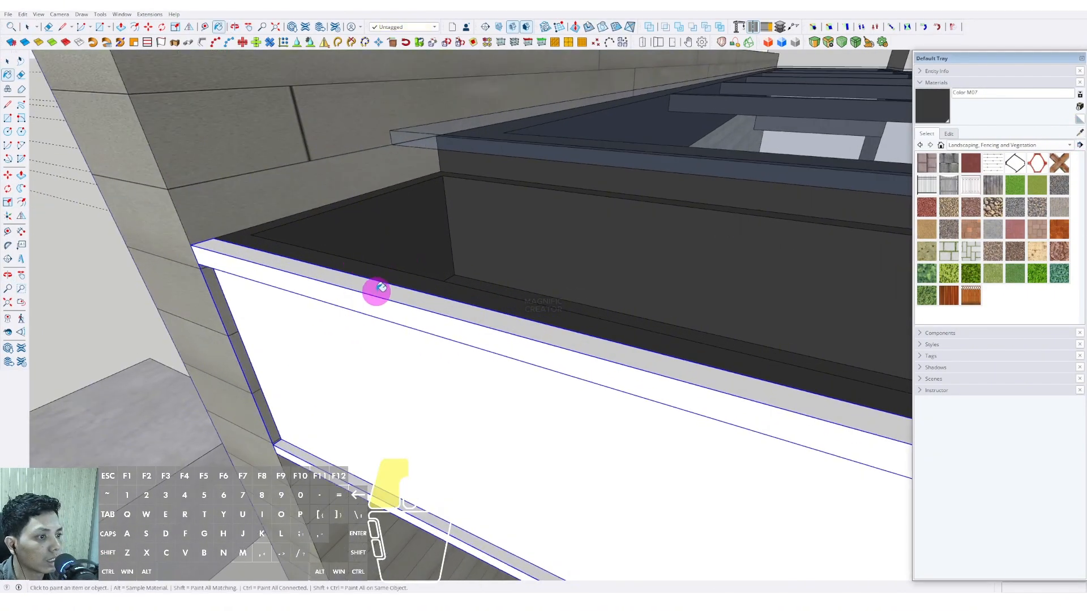
{"action": "left_click", "coordinate": [376, 291]}
{"action": "key", "text": "space"}
Copy the palm tree standing beside the house onto the lawn strip in front of the carport's side door
{"action": "scroll", "coordinate": [340, 335], "scroll_direction": "down", "scroll_amount": 6}
{"action": "middle_click_drag", "start_coordinate": [625, 389], "coordinate": [522, 250]}
{"action": "scroll", "coordinate": [539, 287], "scroll_direction": "down", "scroll_amount": 6}
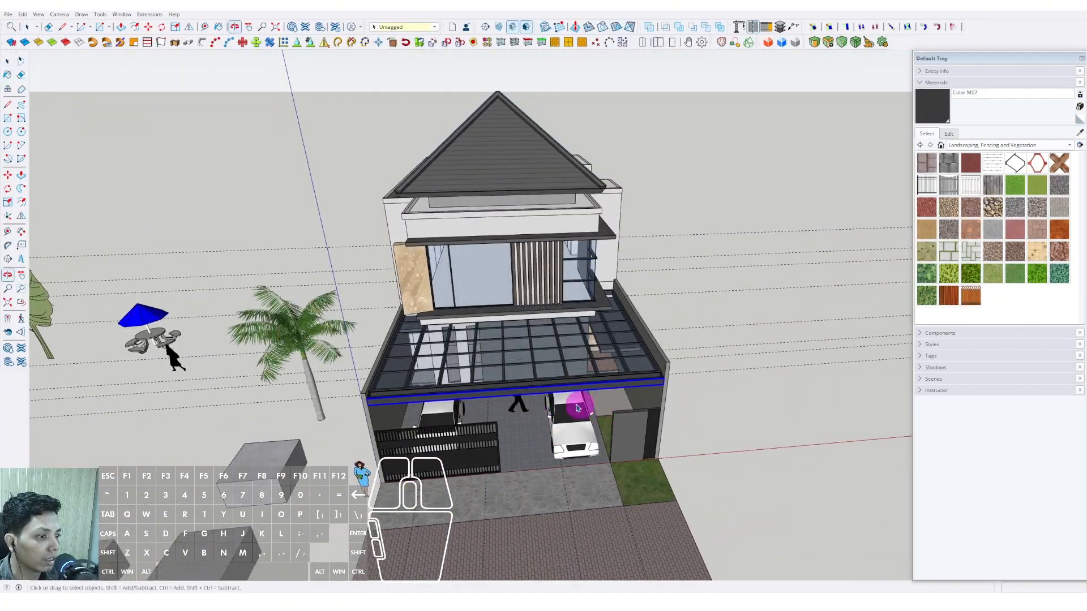
{"action": "middle_click_drag", "start_coordinate": [577, 408], "coordinate": [308, 397]}
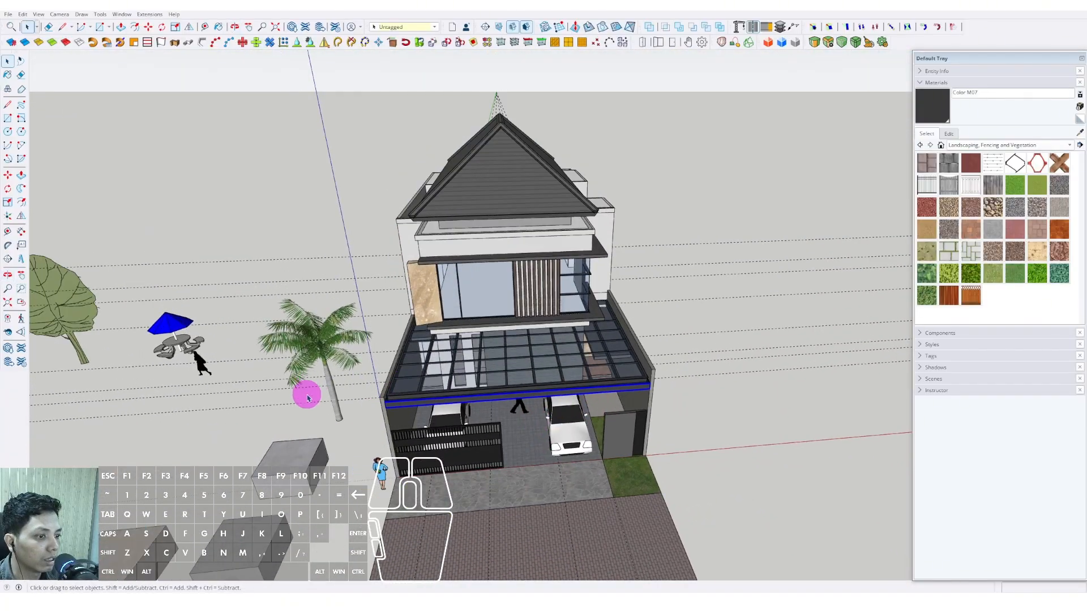
{"action": "scroll", "coordinate": [336, 408], "scroll_direction": "up", "scroll_amount": 2}
{"action": "key", "text": "m"}
{"action": "key", "text": "ctrl"}
{"action": "left_click", "coordinate": [339, 432]}
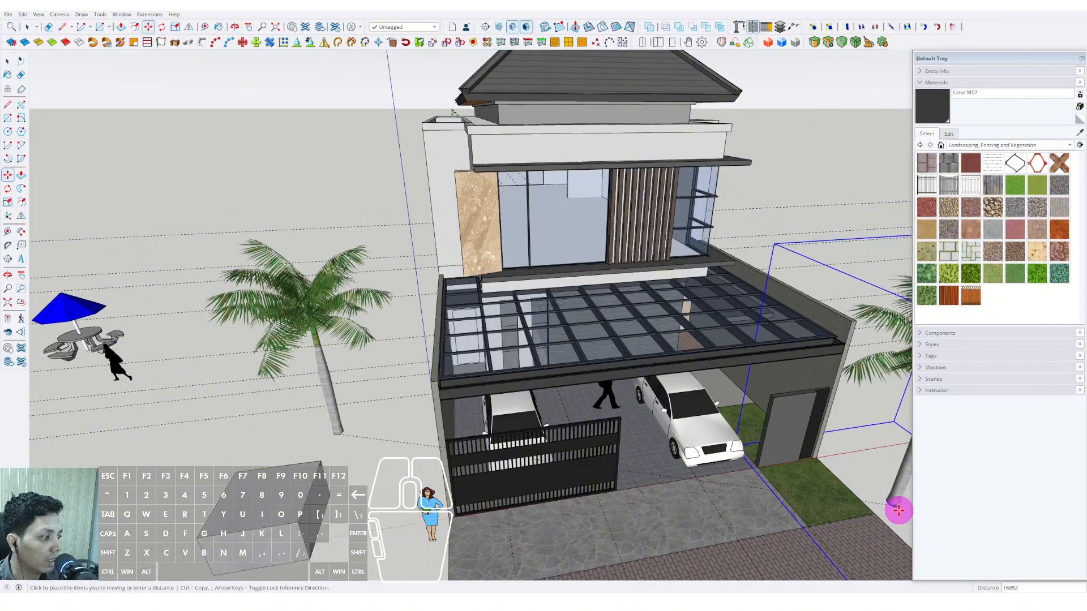
{"action": "left_click", "coordinate": [831, 494]}
{"action": "middle_click_drag", "start_coordinate": [782, 503], "coordinate": [610, 324]}
{"action": "key", "text": "space"}
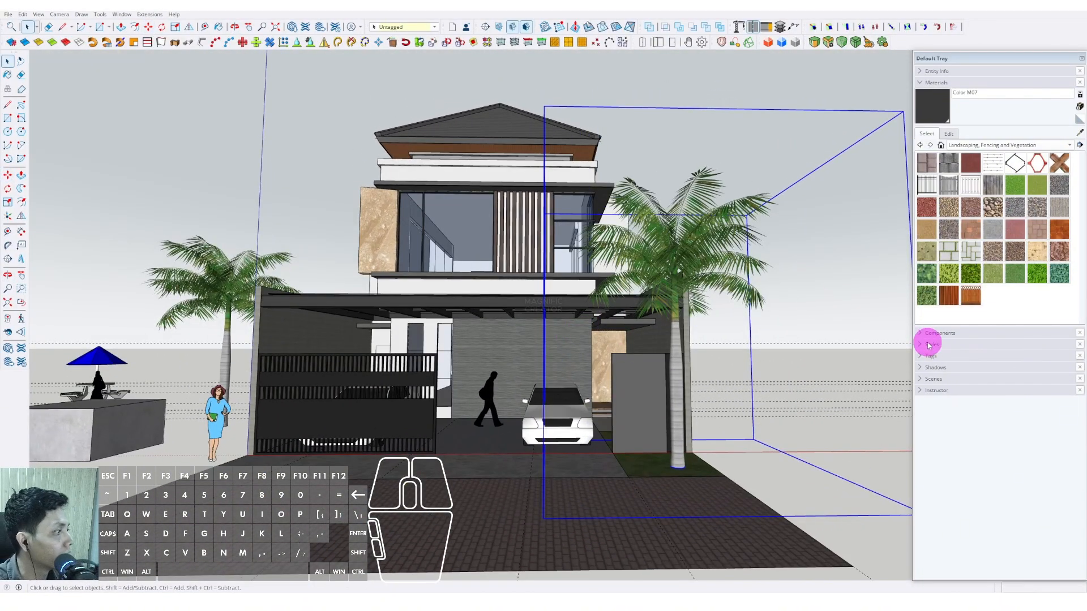
Switch the model's display style to Simple Style from the Default Styles collection
{"action": "left_click", "coordinate": [928, 345]}
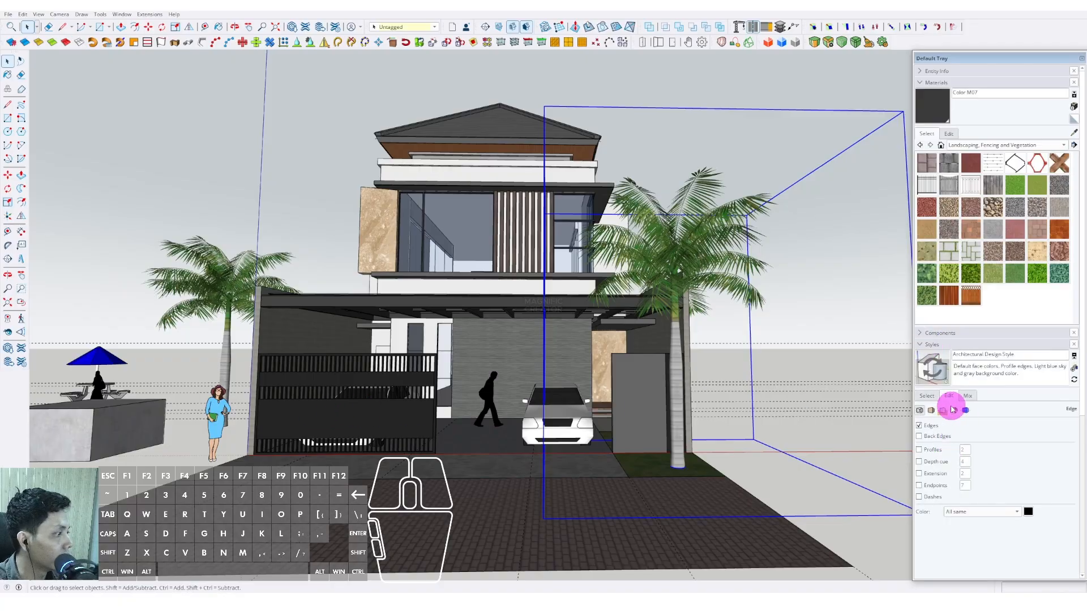
{"action": "left_click", "coordinate": [926, 395]}
{"action": "left_click", "coordinate": [972, 441]}
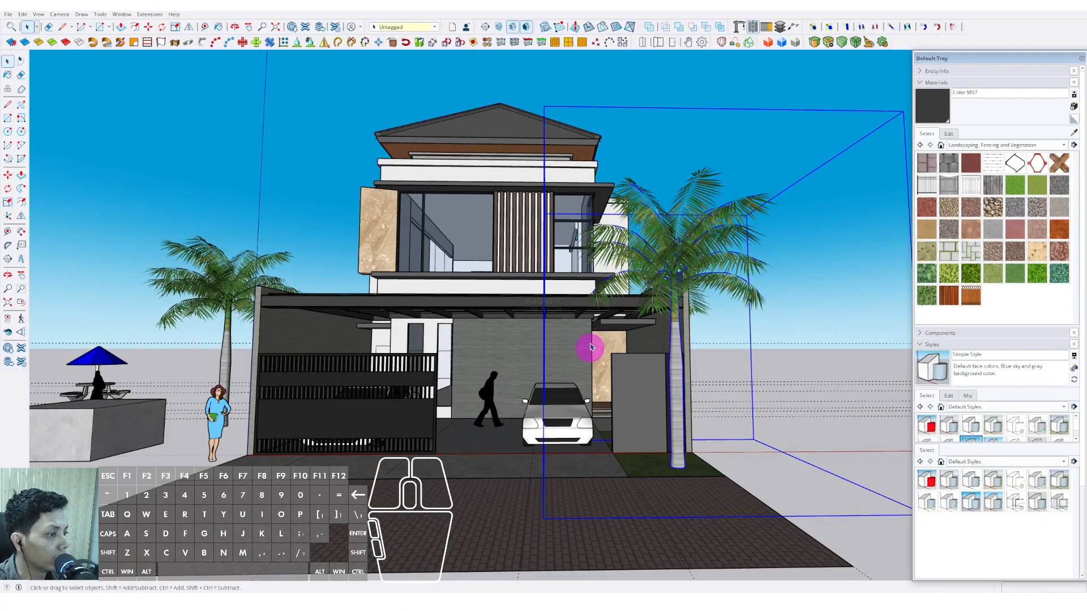
Delete all the construction guide lines running across and behind the house
{"action": "middle_click_drag", "start_coordinate": [589, 347], "coordinate": [448, 308]}
{"action": "scroll", "coordinate": [278, 387], "scroll_direction": "down", "scroll_amount": 1}
{"action": "middle_click_drag", "start_coordinate": [278, 387], "coordinate": [385, 453]}
{"action": "scroll", "coordinate": [432, 378], "scroll_direction": "down", "scroll_amount": 4}
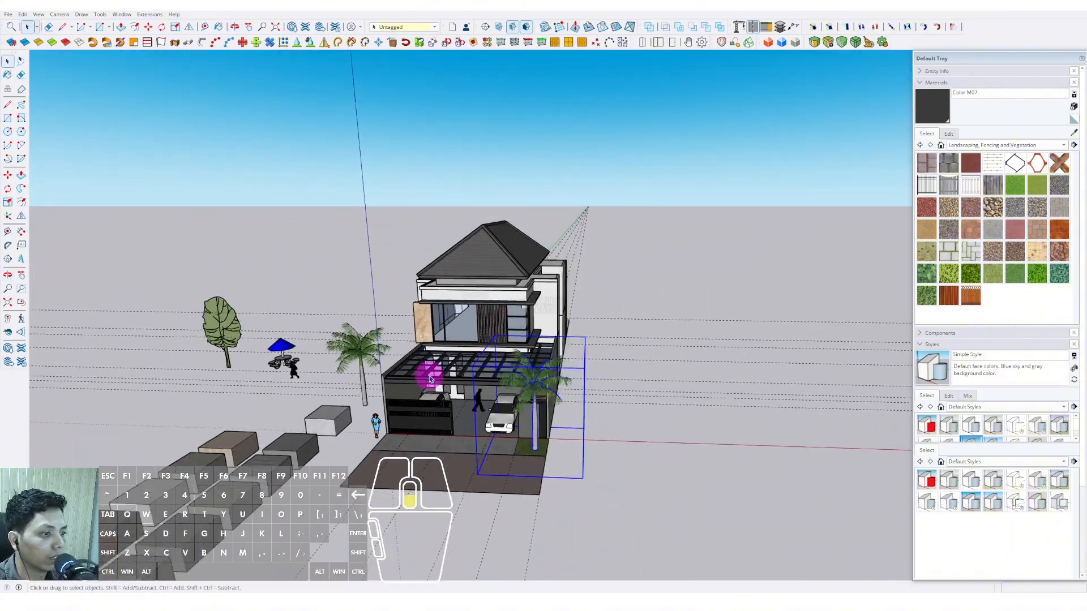
{"action": "middle_click_drag", "start_coordinate": [432, 378], "coordinate": [650, 515]}
{"action": "middle_click_drag", "start_coordinate": [541, 407], "coordinate": [680, 453]}
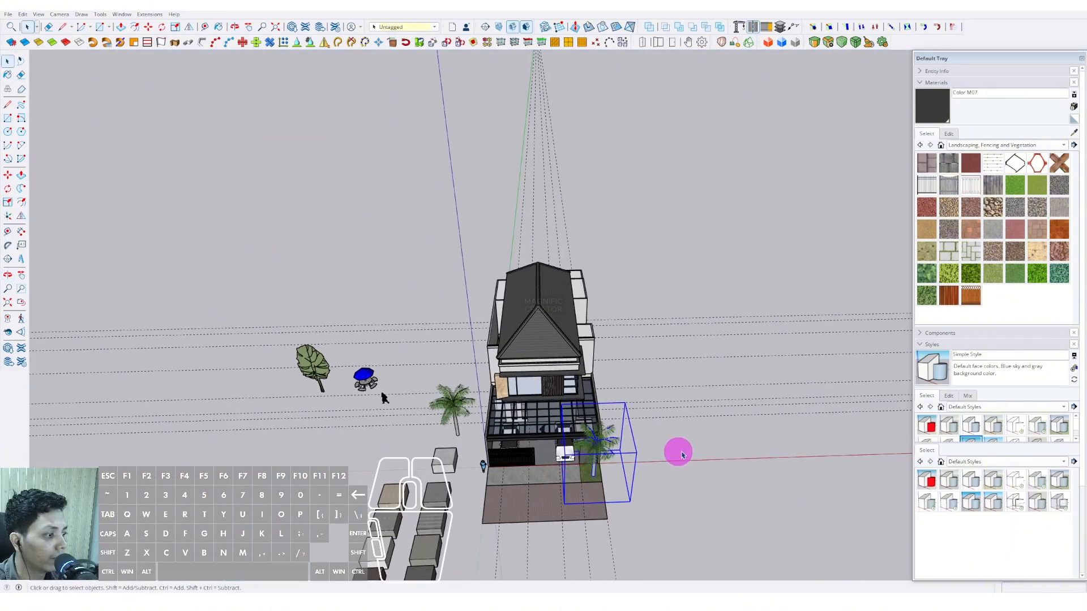
{"action": "left_click_drag", "start_coordinate": [727, 422], "coordinate": [700, 273]}
{"action": "key", "text": "Delete"}
{"action": "left_click_drag", "start_coordinate": [636, 221], "coordinate": [479, 227]}
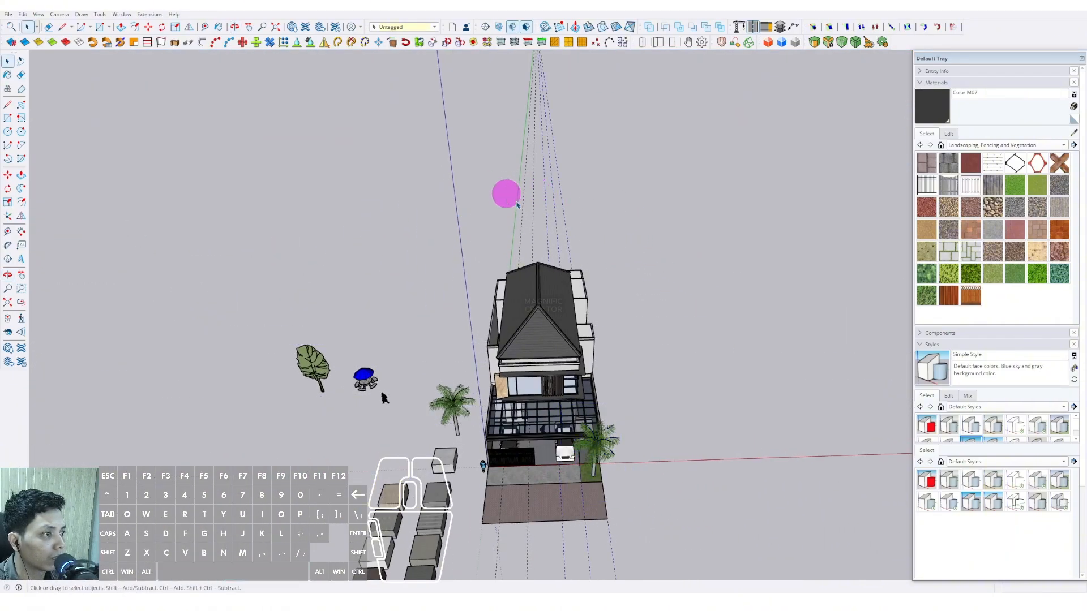
{"action": "left_click_drag", "start_coordinate": [594, 213], "coordinate": [454, 182]}
{"action": "key", "text": "Delete"}
Move the complete house with its paving, cars and copied palm about 31.7 m back along the green axis
{"action": "middle_click_drag", "start_coordinate": [578, 333], "coordinate": [614, 283], "text": "shift"}
{"action": "scroll", "coordinate": [614, 283], "scroll_direction": "down", "scroll_amount": 1}
{"action": "left_click_drag", "start_coordinate": [523, 172], "coordinate": [651, 468]}
{"action": "scroll", "coordinate": [577, 441], "scroll_direction": "up", "scroll_amount": 1}
{"action": "key", "text": "m"}
{"action": "left_click", "coordinate": [577, 441]}
{"action": "key", "text": "shift"}
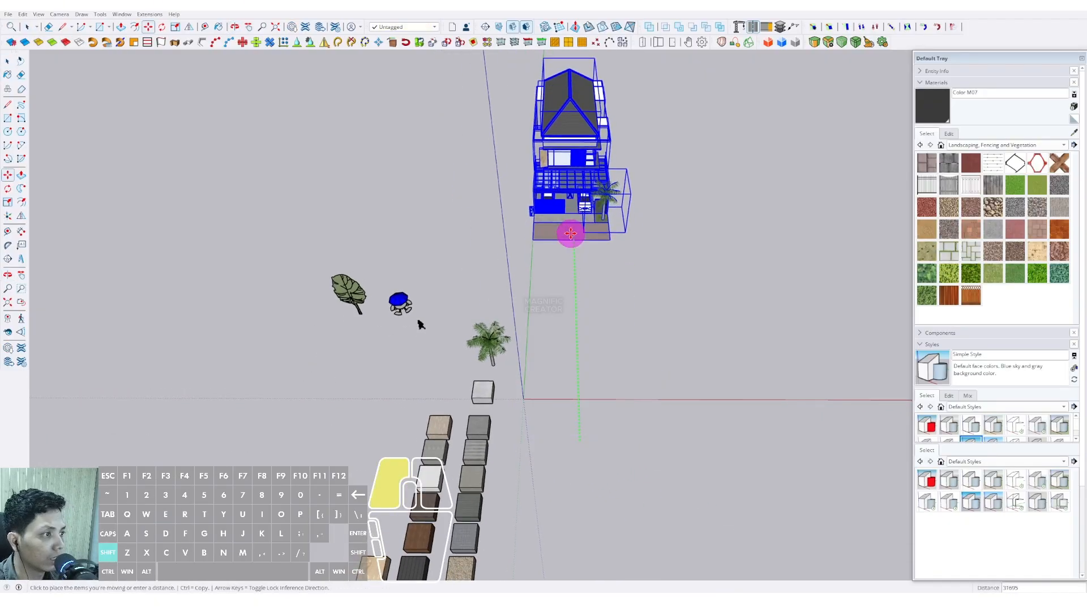
{"action": "left_click", "coordinate": [570, 233]}
{"action": "scroll", "coordinate": [571, 233], "scroll_direction": "up", "scroll_amount": 10}
{"action": "key", "text": "space"}
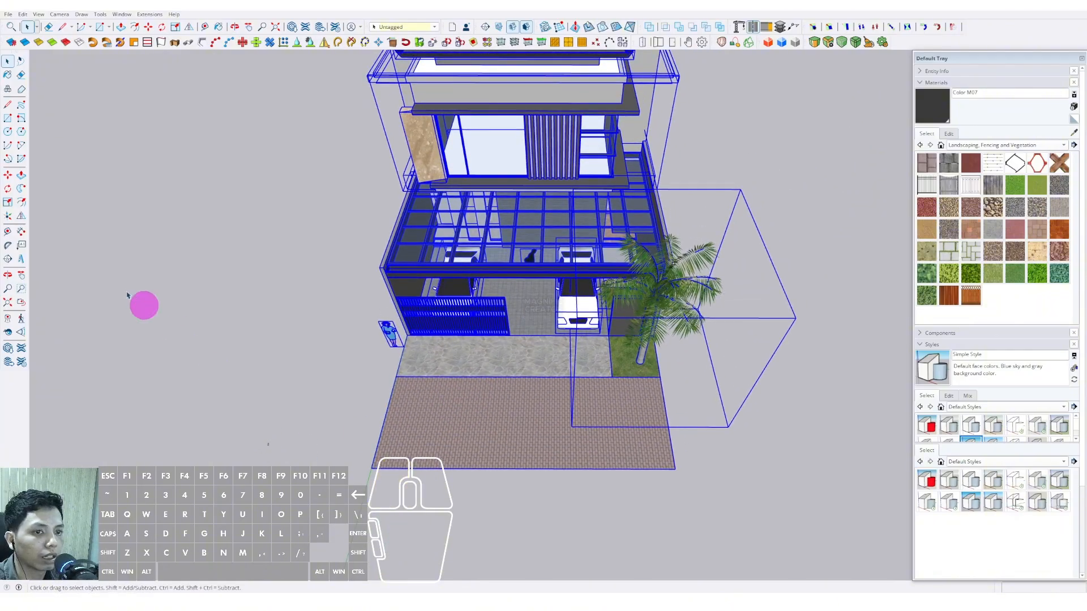
Dimension the width of the lot along the front edge of the brick paving
{"action": "left_click", "coordinate": [127, 294]}
{"action": "left_click", "coordinate": [9, 232]}
{"action": "left_click", "coordinate": [371, 467]}
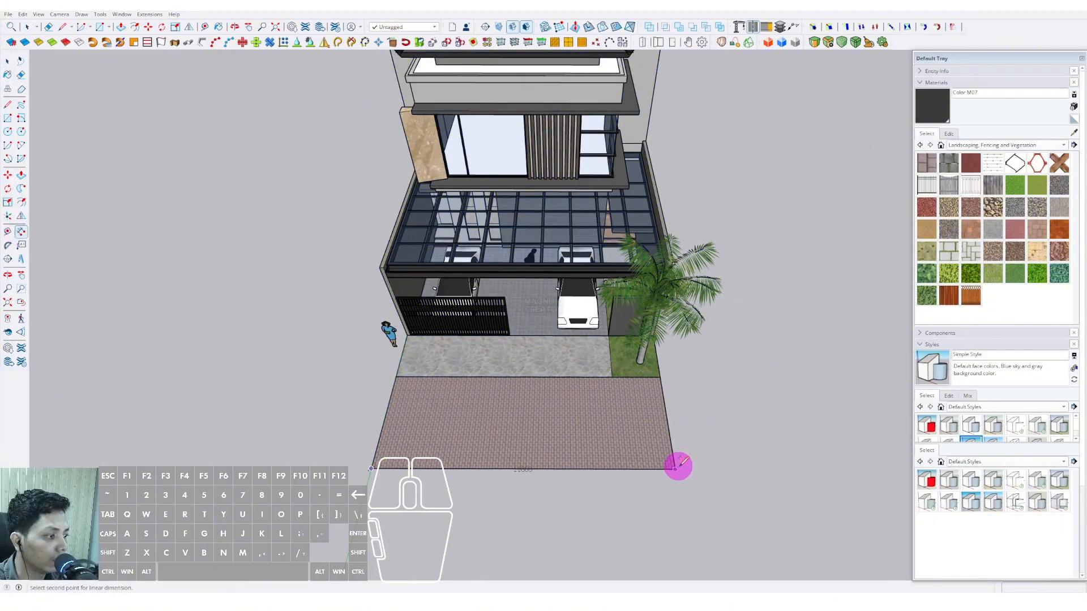
{"action": "left_click", "coordinate": [680, 491]}
Dimension the side of the house and the full depth out to the rear end of the lot
{"action": "middle_click_drag", "start_coordinate": [680, 491], "coordinate": [690, 375]}
{"action": "left_click", "coordinate": [595, 380]}
{"action": "middle_click_drag", "start_coordinate": [360, 358], "coordinate": [805, 403]}
{"action": "key", "text": "d"}
{"action": "scroll", "coordinate": [360, 339], "scroll_direction": "up", "scroll_amount": 2}
{"action": "left_click", "coordinate": [467, 367]}
{"action": "left_click", "coordinate": [807, 402]}
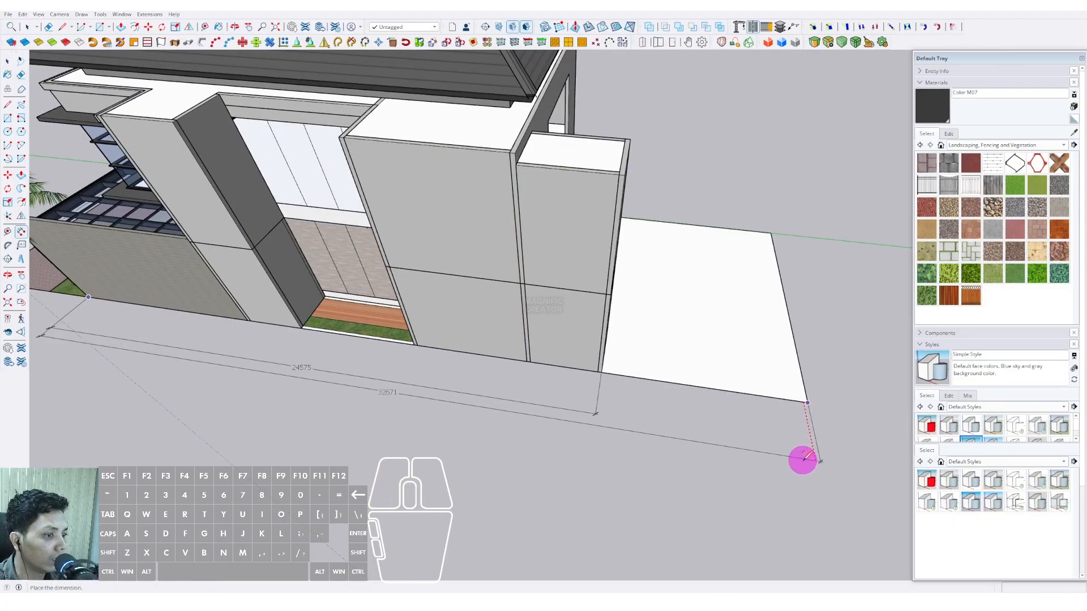
{"action": "left_click", "coordinate": [806, 469]}
{"action": "key", "text": "space"}
Turn on shadows for the model and view the facade from the front
{"action": "scroll", "coordinate": [565, 388], "scroll_direction": "down", "scroll_amount": 3}
{"action": "middle_click_drag", "start_coordinate": [566, 389], "coordinate": [342, 449]}
{"action": "middle_click_drag", "start_coordinate": [395, 422], "coordinate": [465, 418]}
{"action": "scroll", "coordinate": [453, 389], "scroll_direction": "up", "scroll_amount": 3}
{"action": "scroll", "coordinate": [504, 388], "scroll_direction": "up", "scroll_amount": 3}
{"action": "middle_click_drag", "start_coordinate": [442, 378], "coordinate": [390, 317]}
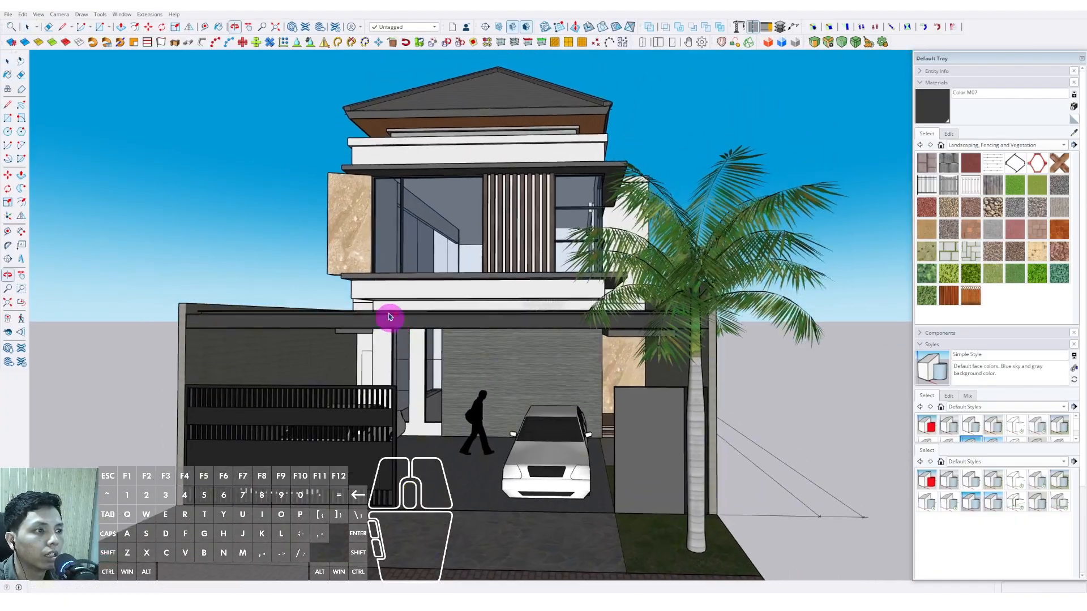
{"action": "left_click", "coordinate": [38, 15]}
{"action": "left_click", "coordinate": [56, 123]}
{"action": "middle_click_drag", "start_coordinate": [386, 367], "coordinate": [533, 349]}
{"action": "scroll", "coordinate": [1019, 484], "scroll_direction": "down", "scroll_amount": 1}
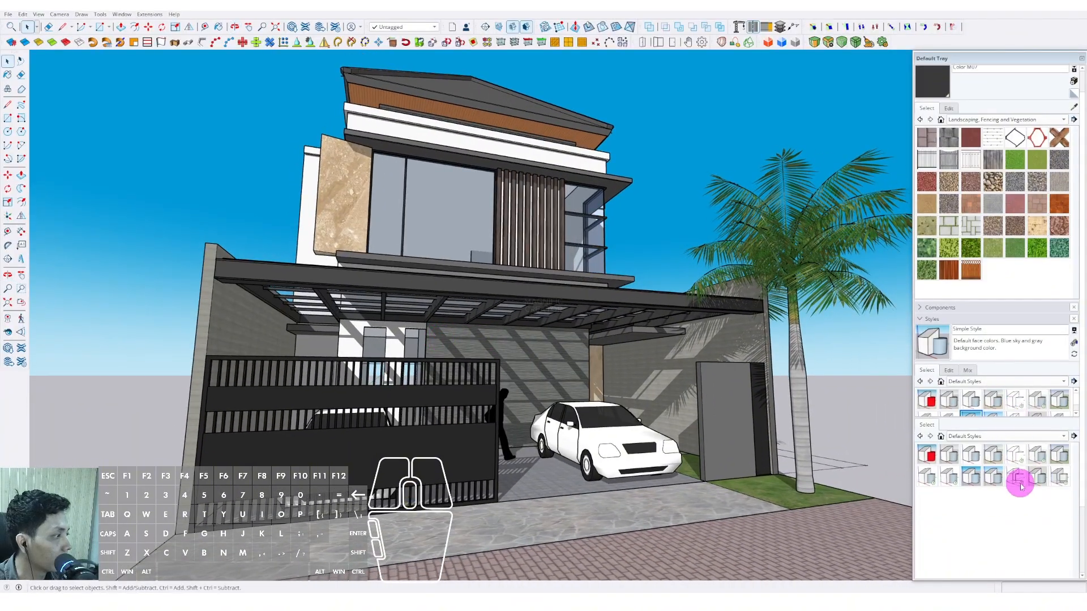
Collapse the style and material settings, and set the shadow date to 10/12 and the time to 13:05
{"action": "left_click", "coordinate": [926, 319]}
{"action": "left_click", "coordinate": [919, 84]}
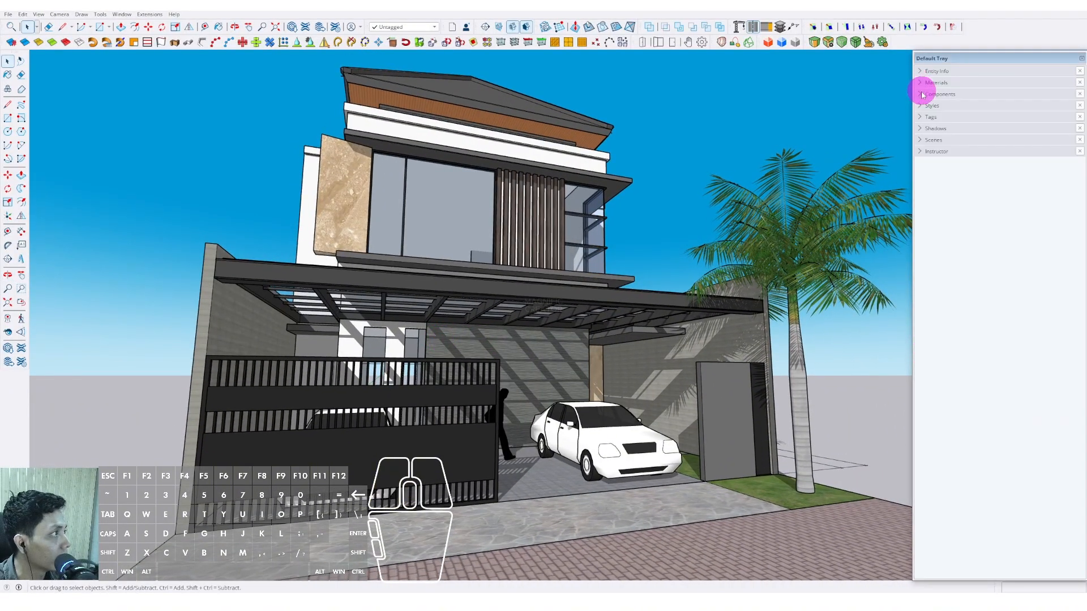
{"action": "left_click", "coordinate": [922, 129]}
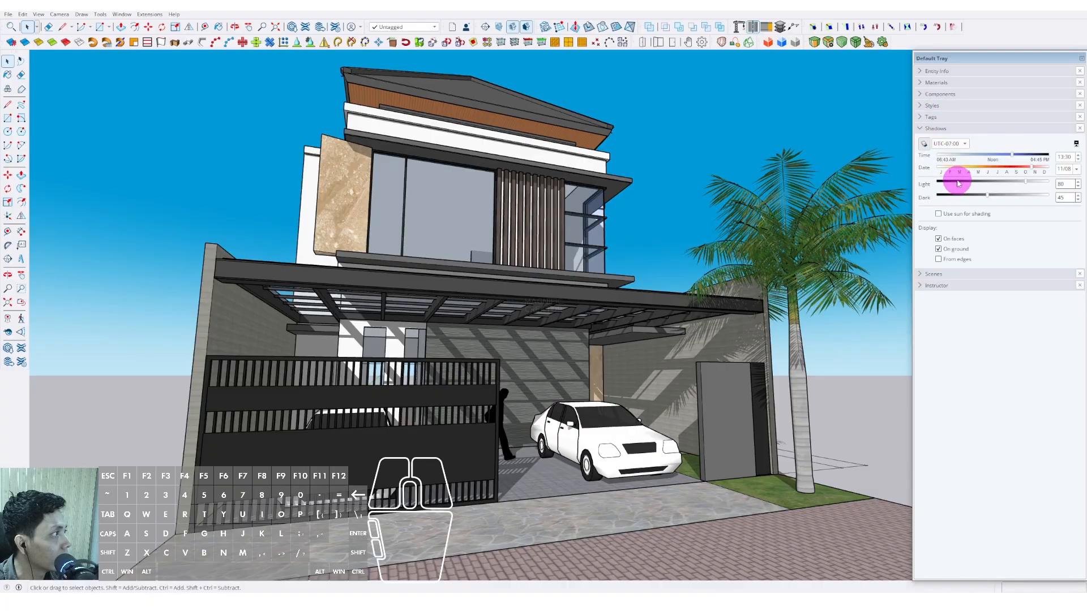
{"action": "left_click", "coordinate": [975, 157]}
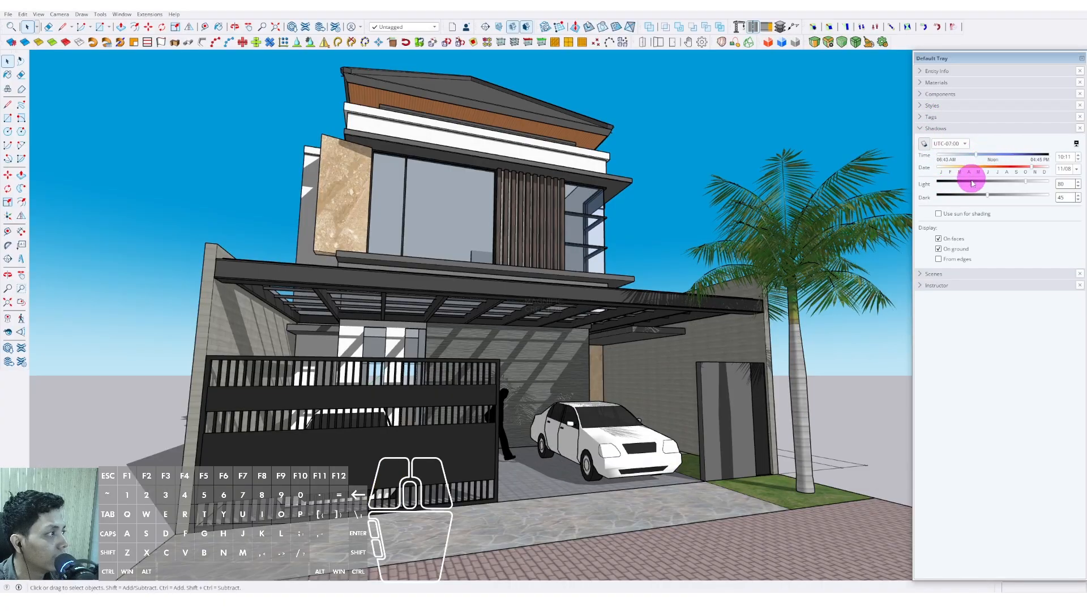
{"action": "middle_click_drag", "start_coordinate": [595, 269], "coordinate": [517, 274]}
{"action": "left_click_drag", "start_coordinate": [980, 165], "coordinate": [1003, 156]}
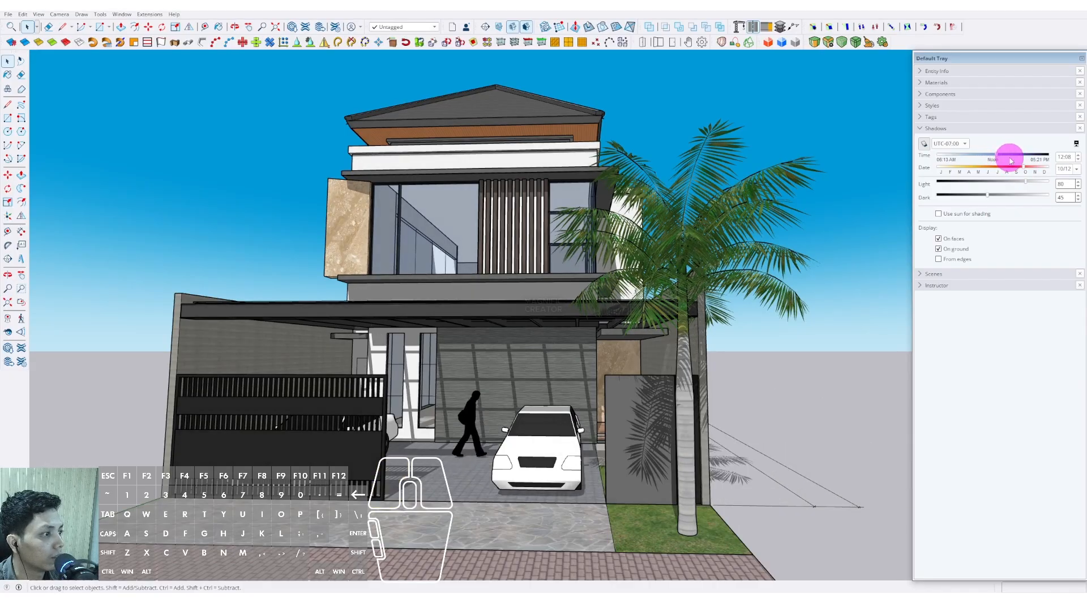
{"action": "middle_click_drag", "start_coordinate": [679, 224], "coordinate": [507, 323]}
{"action": "scroll", "coordinate": [715, 340], "scroll_direction": "down", "scroll_amount": 5}
{"action": "middle_click_drag", "start_coordinate": [708, 345], "coordinate": [565, 380]}
{"action": "scroll", "coordinate": [616, 369], "scroll_direction": "up", "scroll_amount": 5}
{"action": "scroll", "coordinate": [616, 369], "scroll_direction": "down", "scroll_amount": 3}
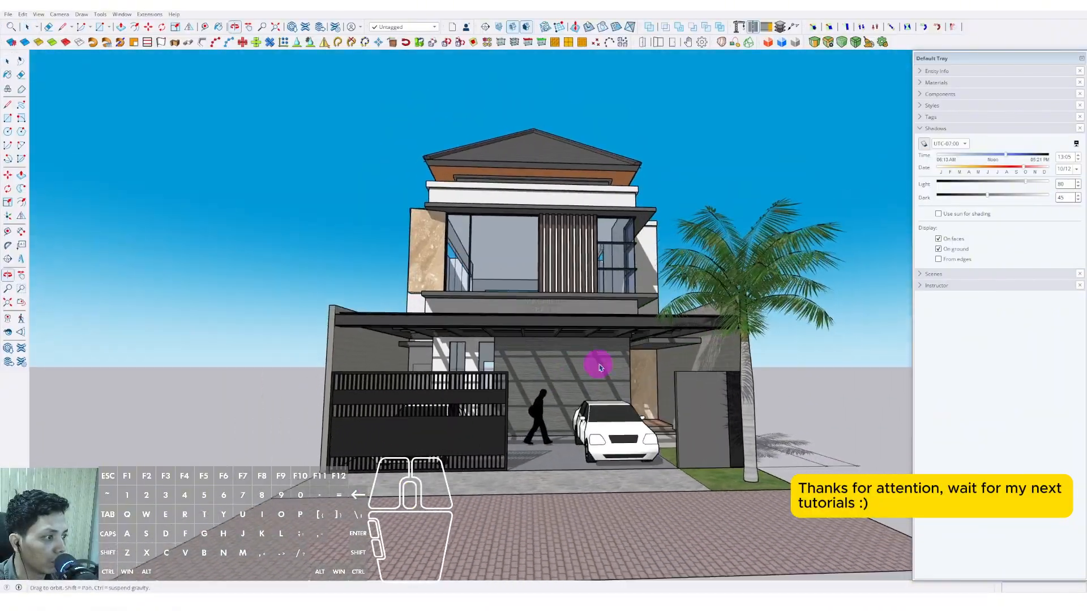